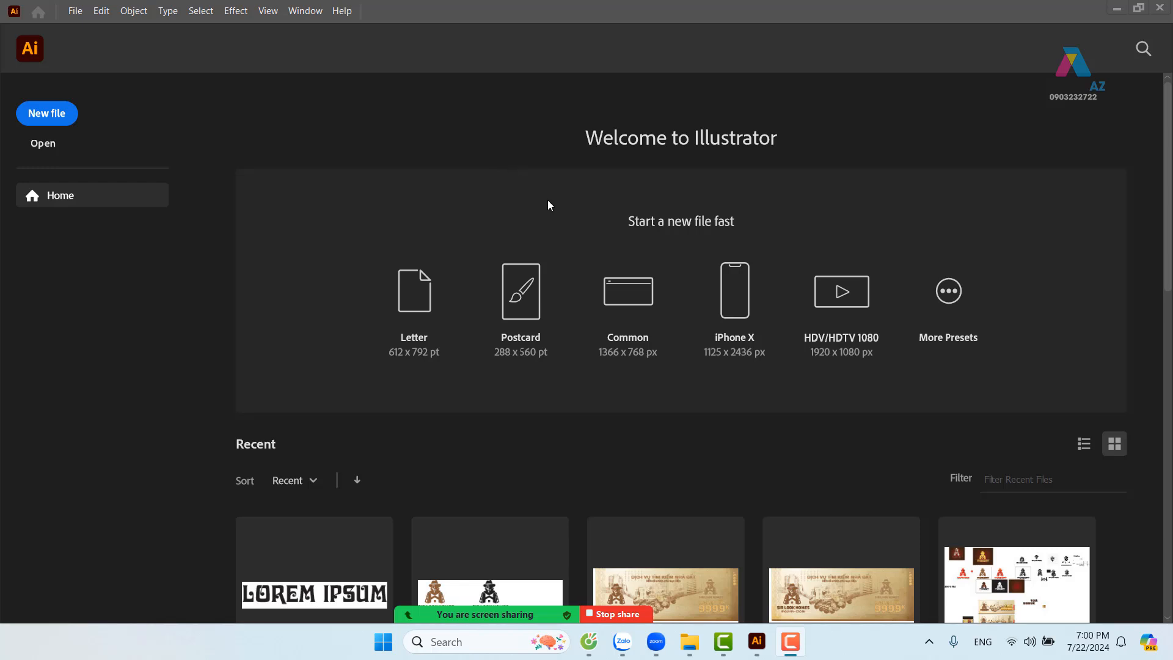
Start a new document from the recent 21 x 29.7 cm A4 preset that includes a 0.3 cm bleed
left_click(62, 118)
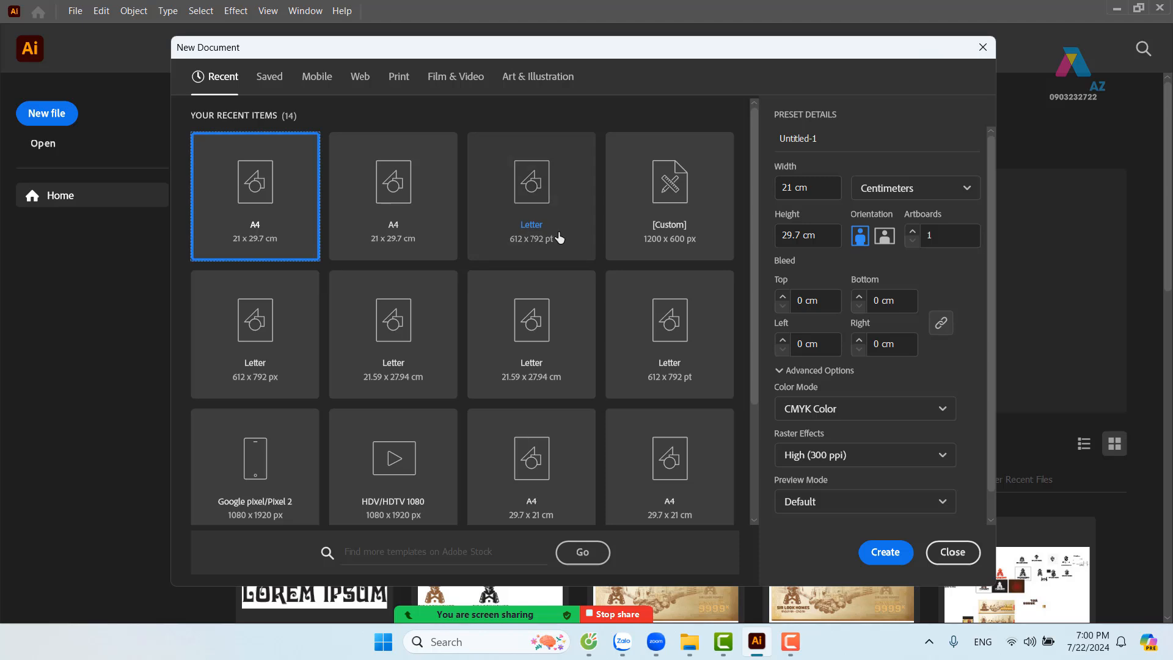
left_click(431, 220)
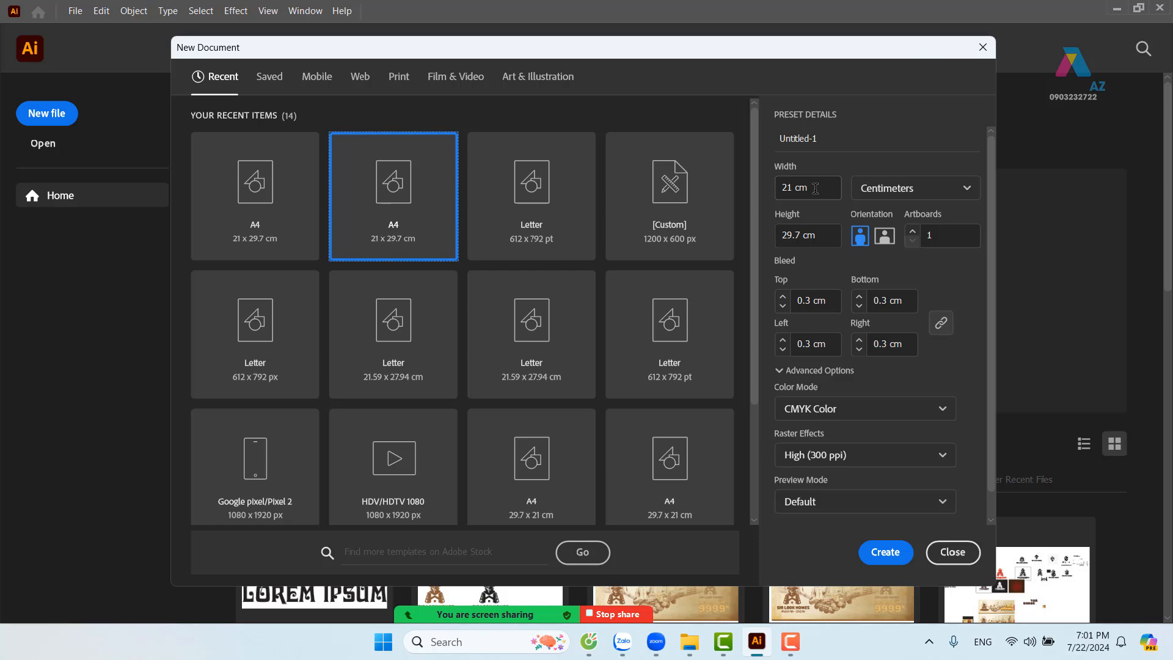
Mute all participants in the Zoom meeting and minimize the participants list
mouse_move(377, 611)
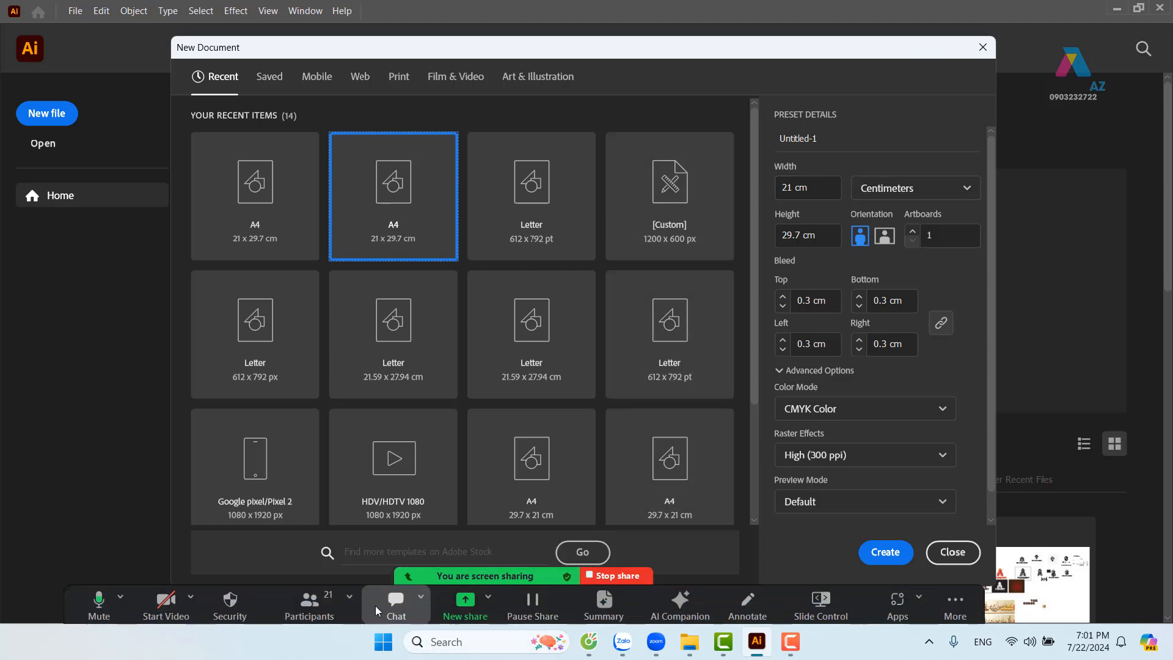
left_click(309, 605)
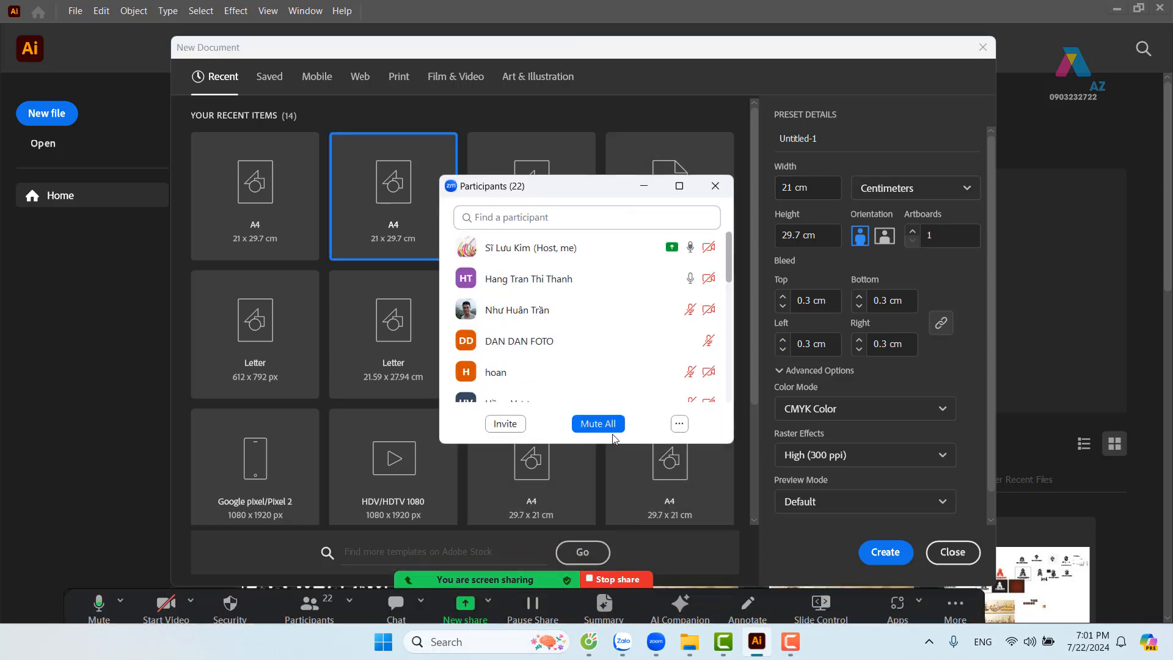
left_click(604, 424)
left_click(672, 358)
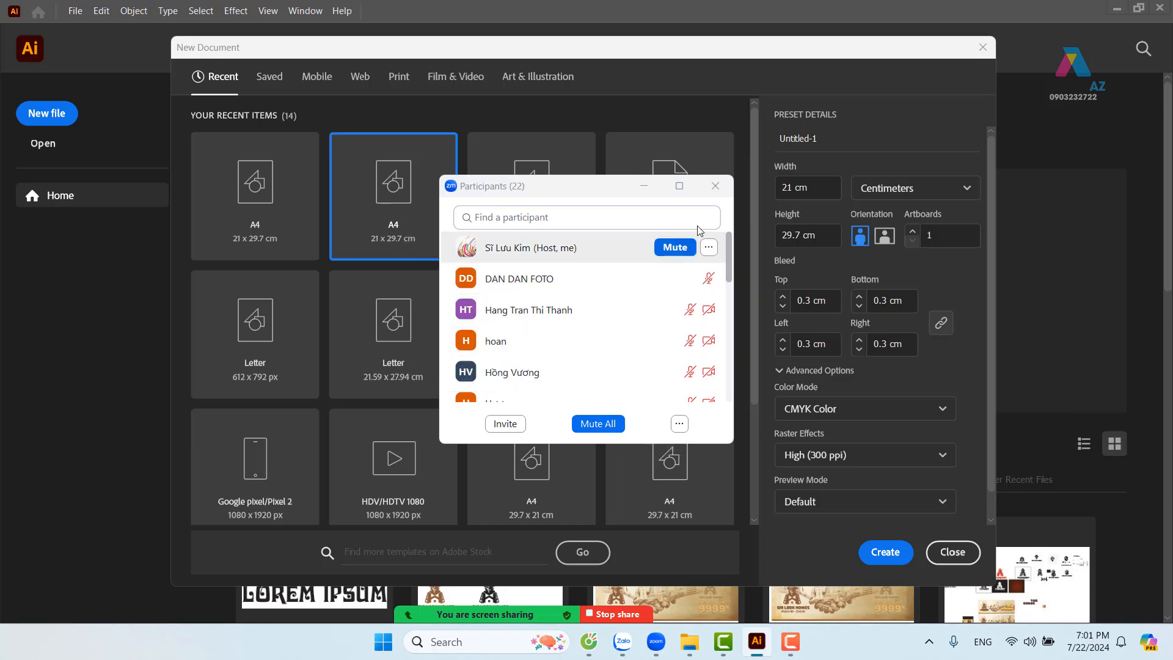
left_click(643, 186)
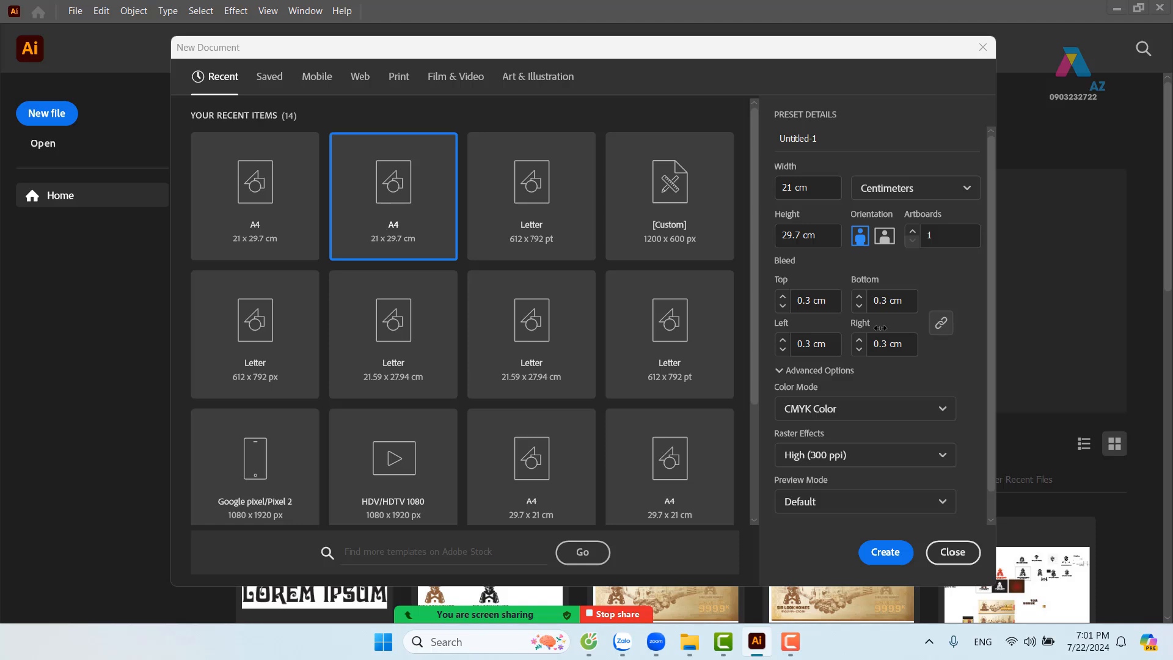
Set the bleed to 0 cm on all sides and create the document
left_click(783, 306)
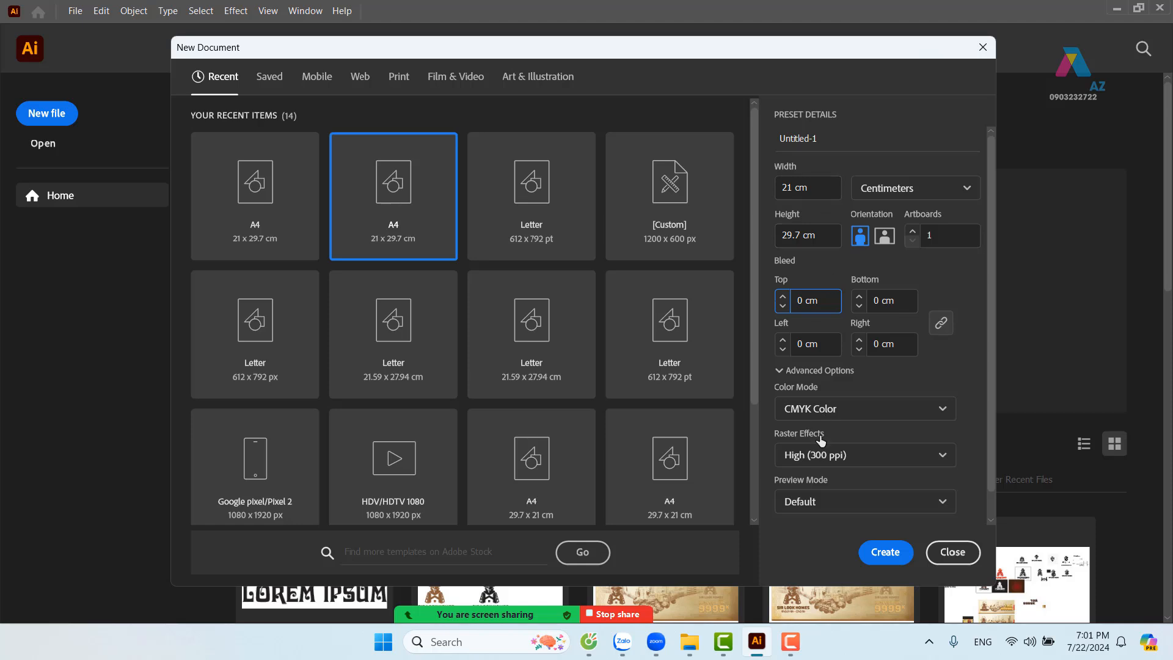
left_click(892, 560)
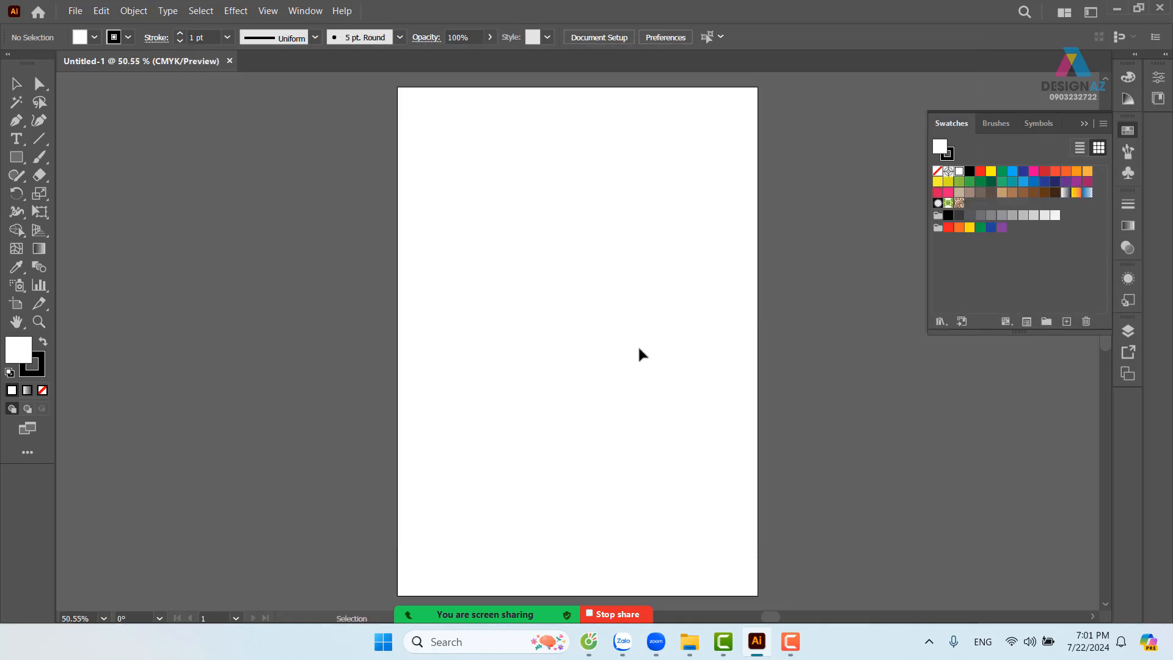
Draw a wide rectangle near the upper edge of the artboard
left_click_drag(614, 277, 547, 288)
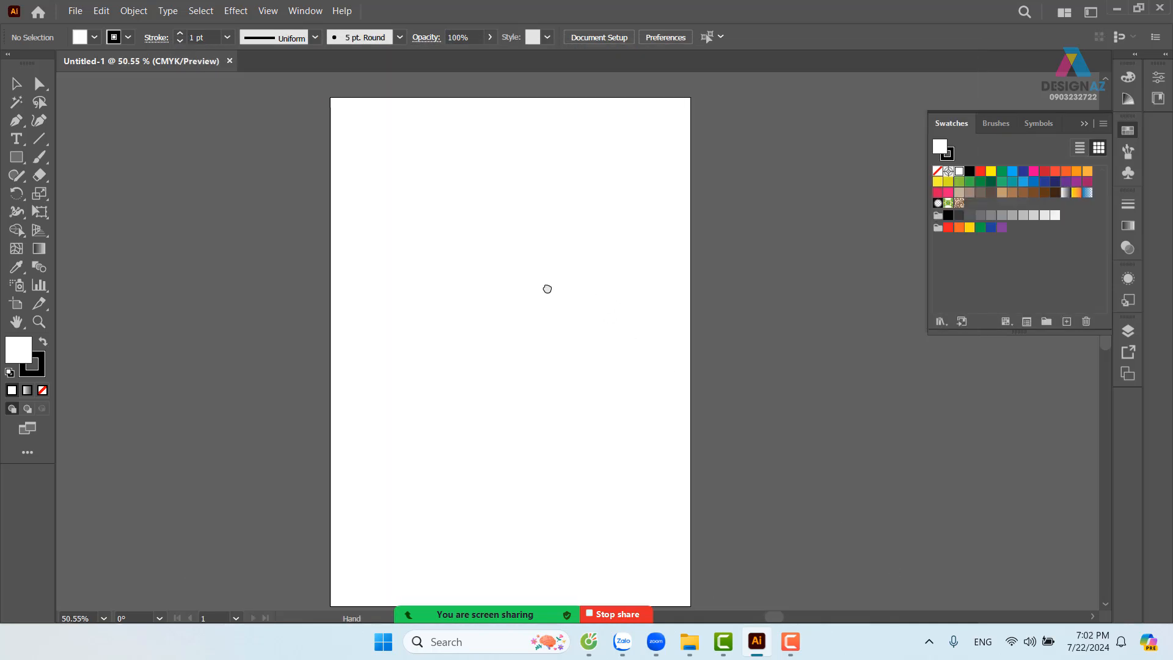
left_click(16, 157)
left_click_drag(356, 133, 564, 224)
left_click(16, 83)
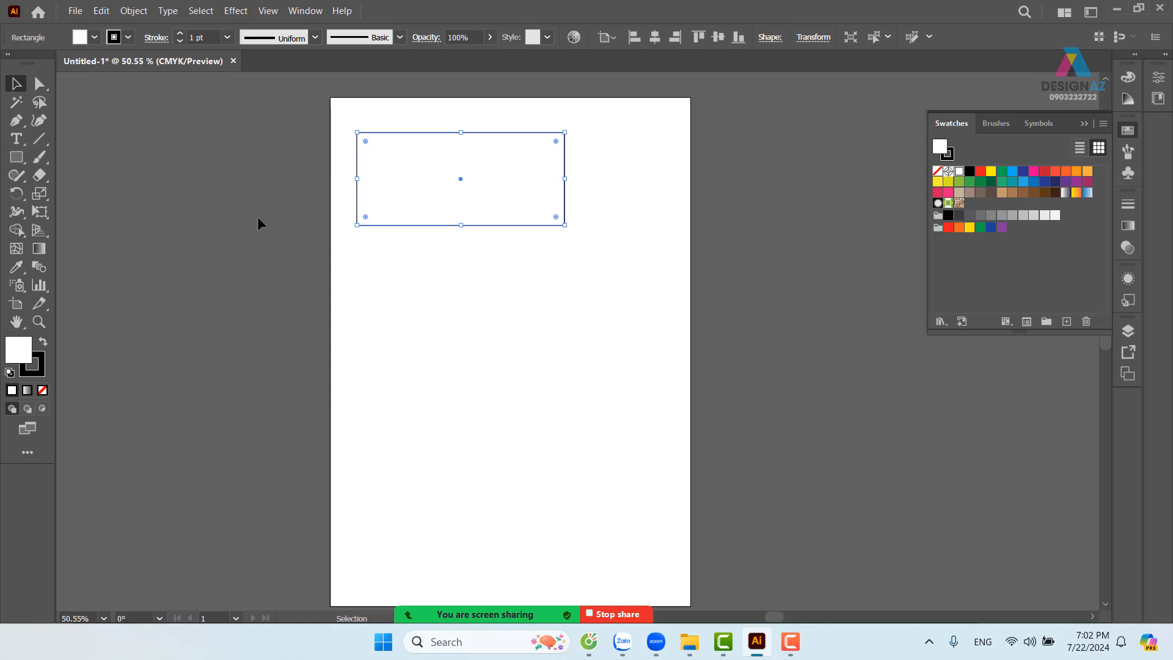
Fill the rectangle with the teal swatch and deselect it
key("ctrl+equal")
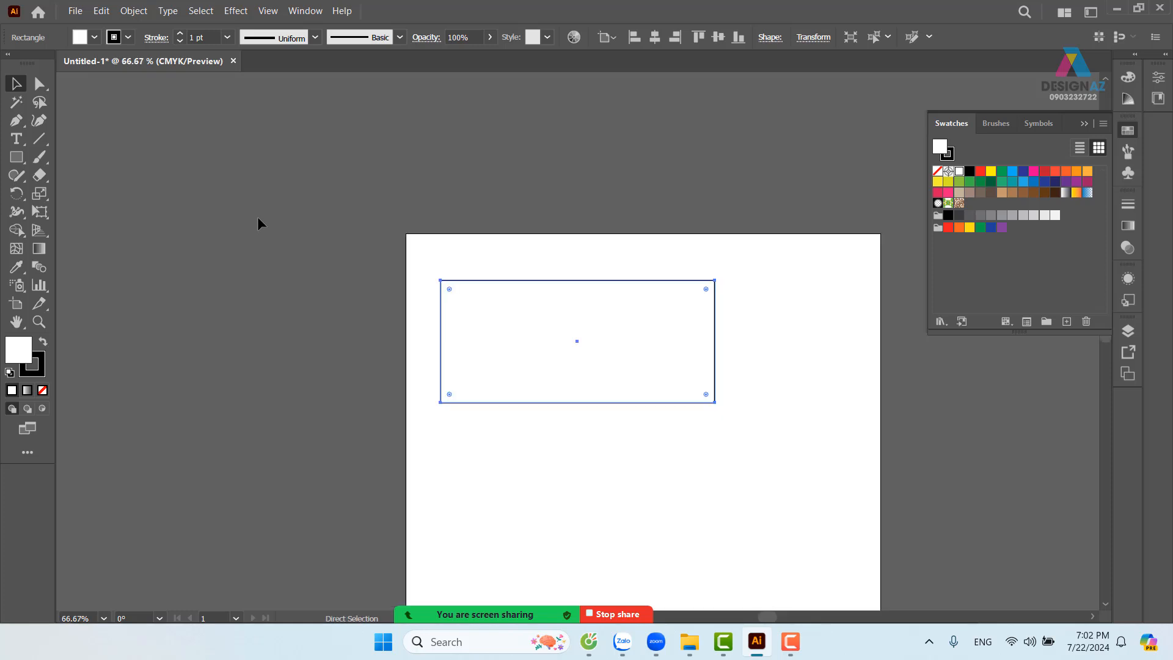
key("ctrl+equal")
key("space")
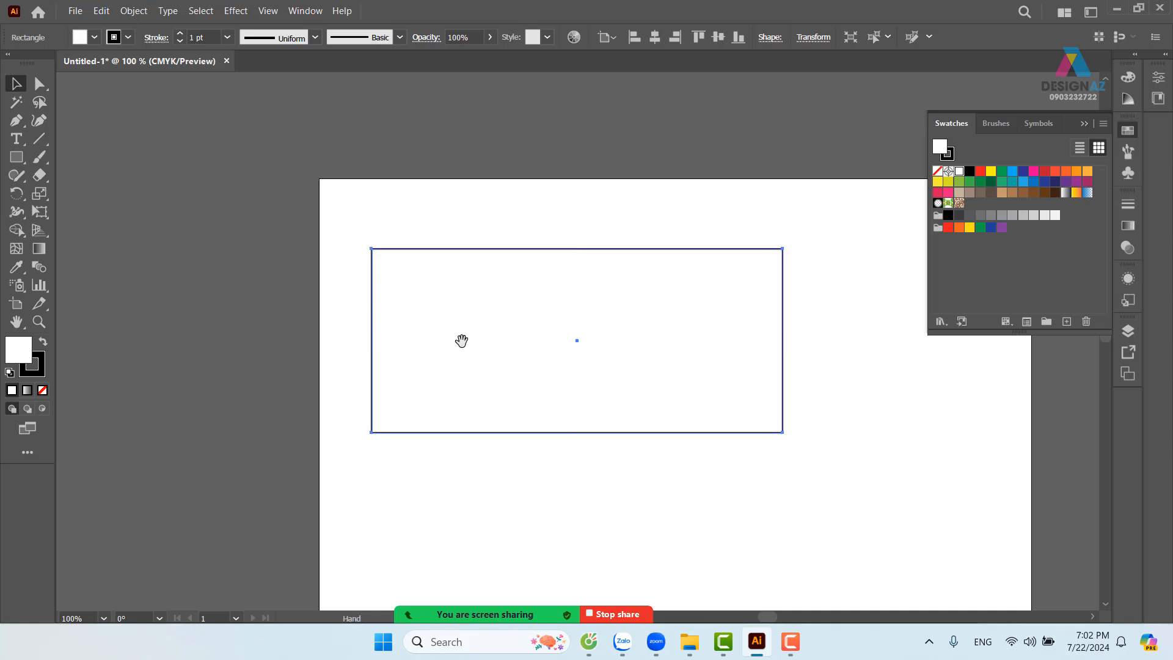
left_click_drag(543, 353, 448, 345)
left_click_drag(425, 216, 472, 282)
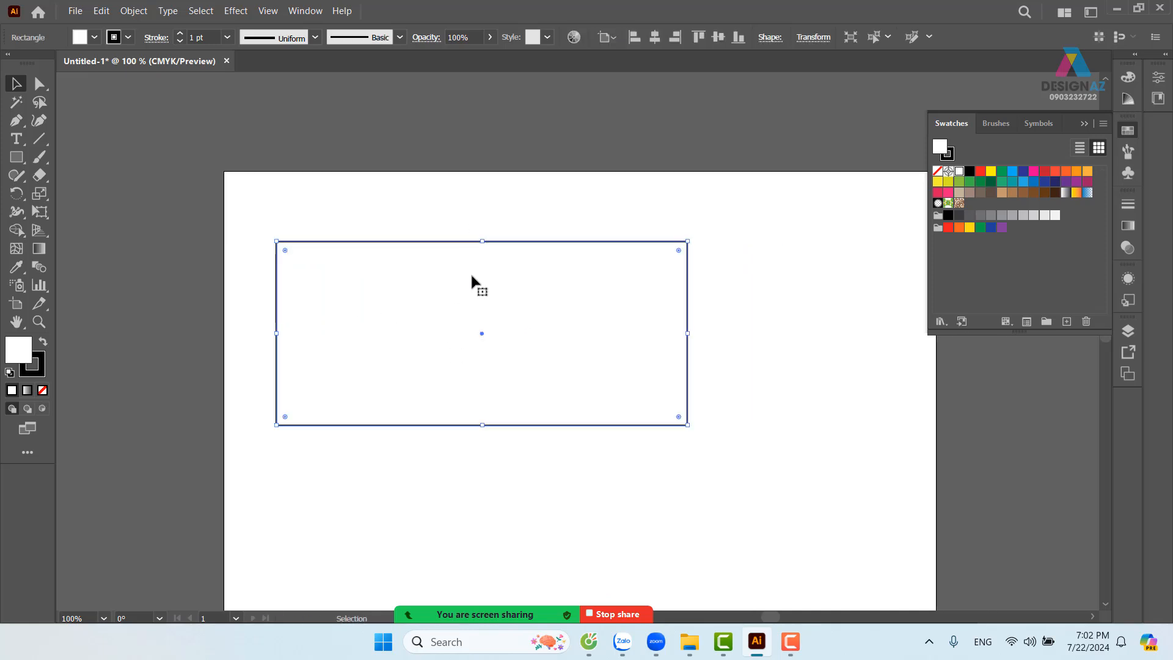
left_click_drag(476, 210, 431, 293)
left_click(1012, 182)
left_click(602, 191)
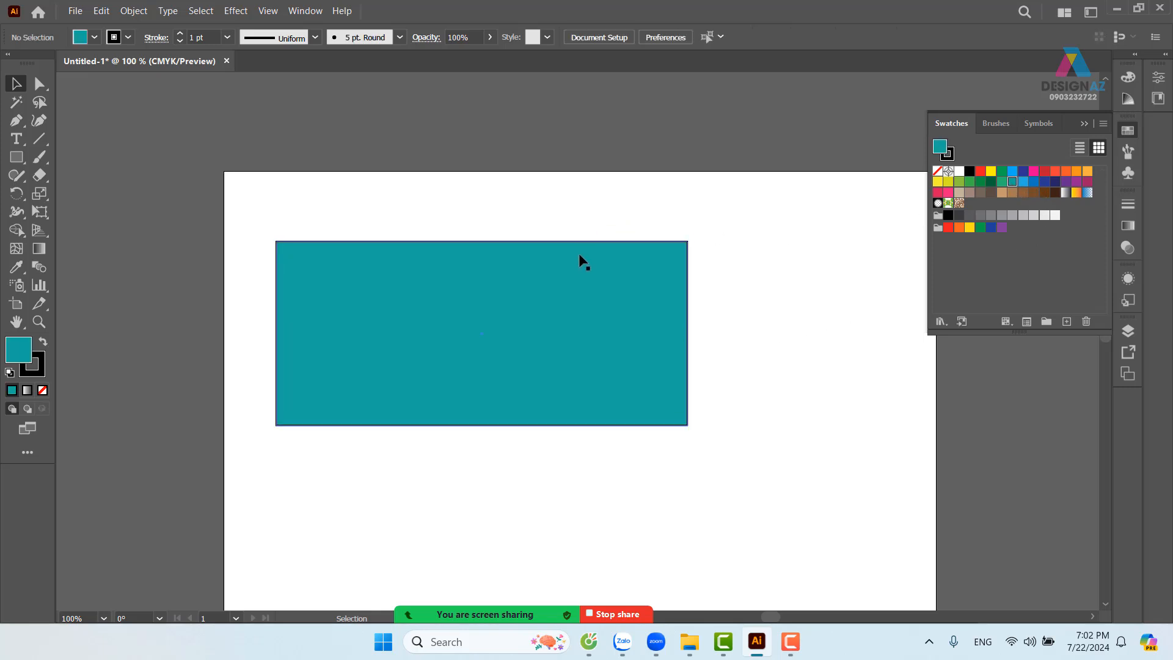
Swap the rectangle's fill and stroke colors, making the fill black and the outline teal
left_click(581, 259)
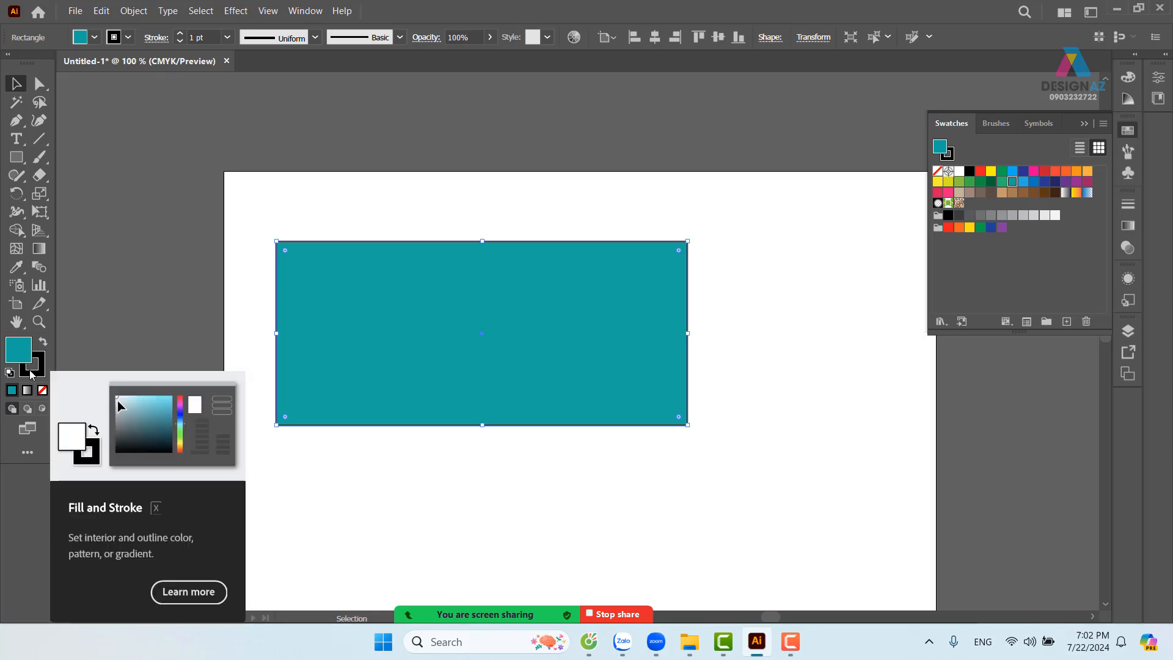
left_click(299, 154)
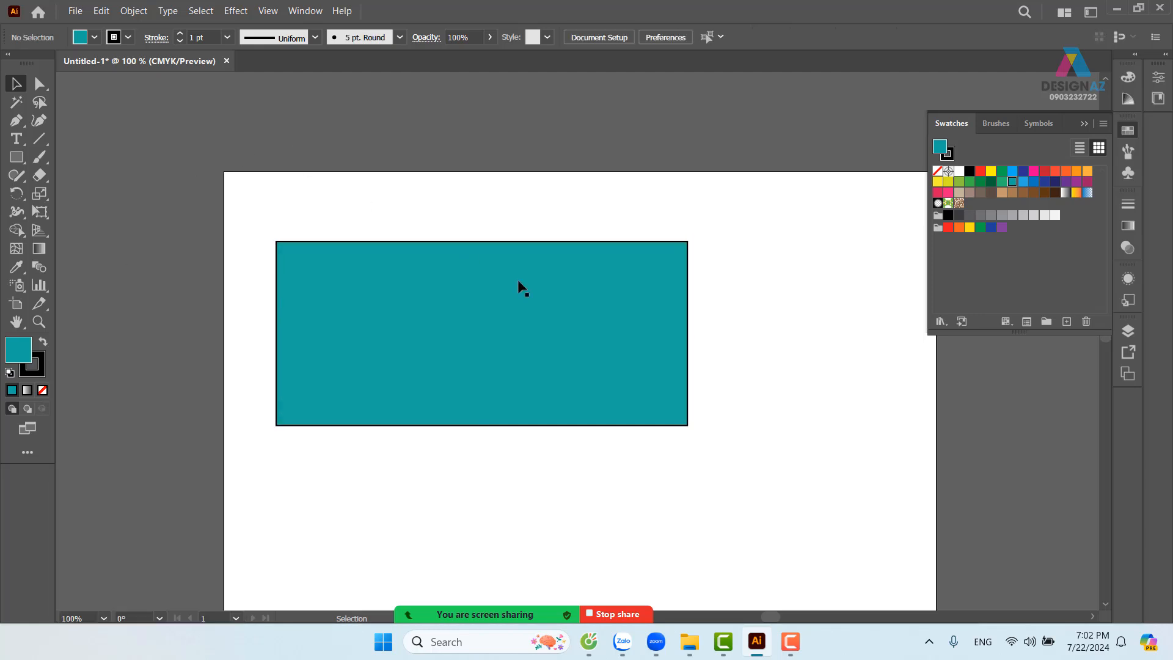
left_click_drag(380, 210, 441, 311)
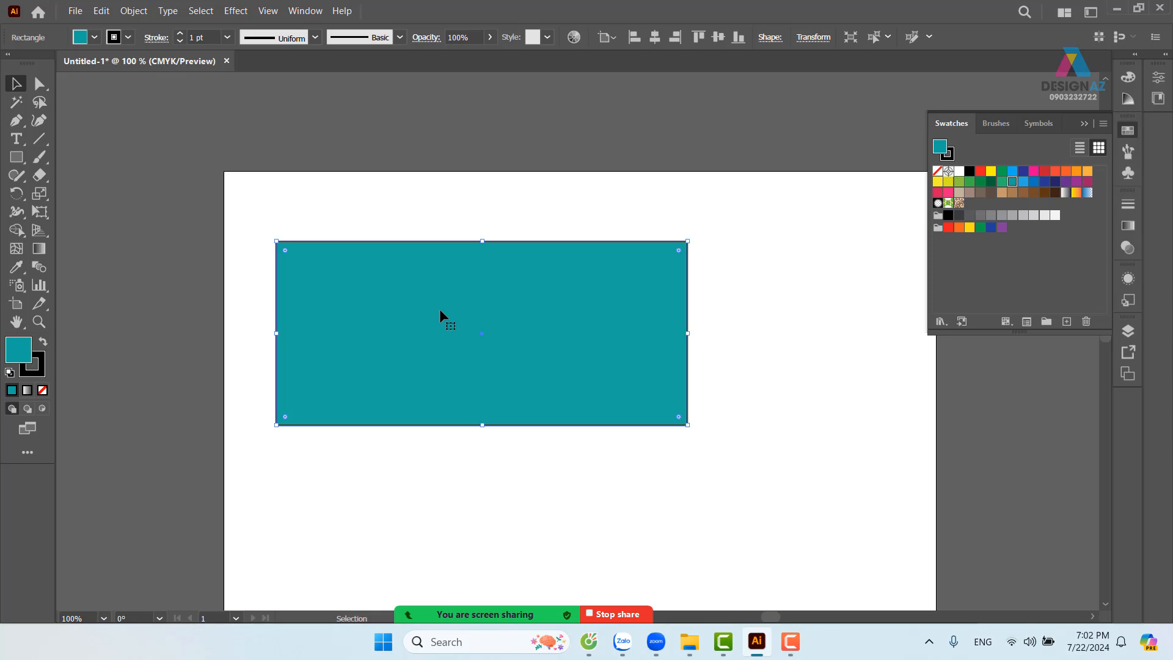
left_click(353, 218)
left_click_drag(354, 219, 403, 306)
left_click_drag(255, 202, 343, 305)
key("shift+x")
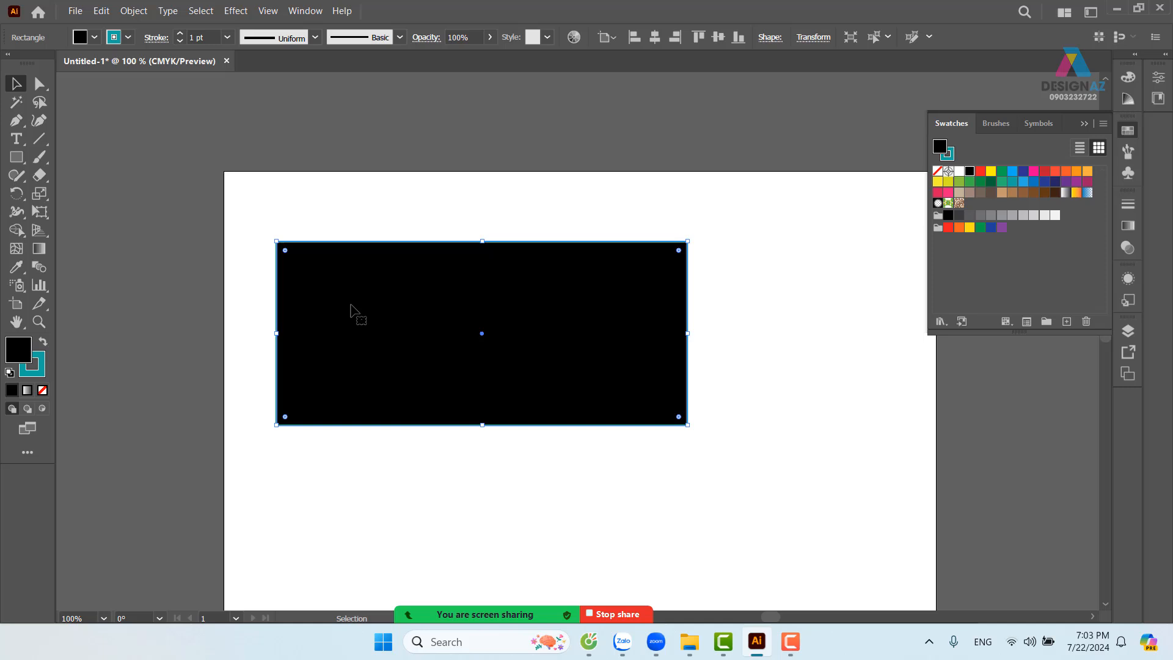
left_click(518, 217)
Inspect the teal outline up close and swap the rectangle's fill and stroke colors back
key("z")
left_click_drag(263, 230, 387, 309)
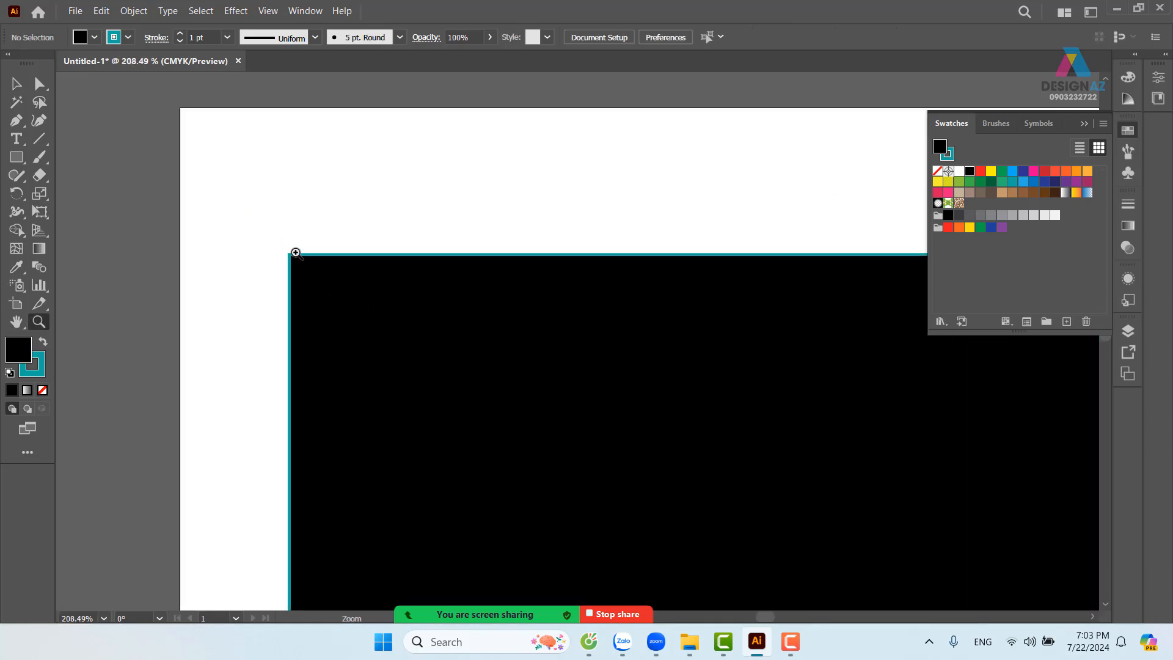
key("v")
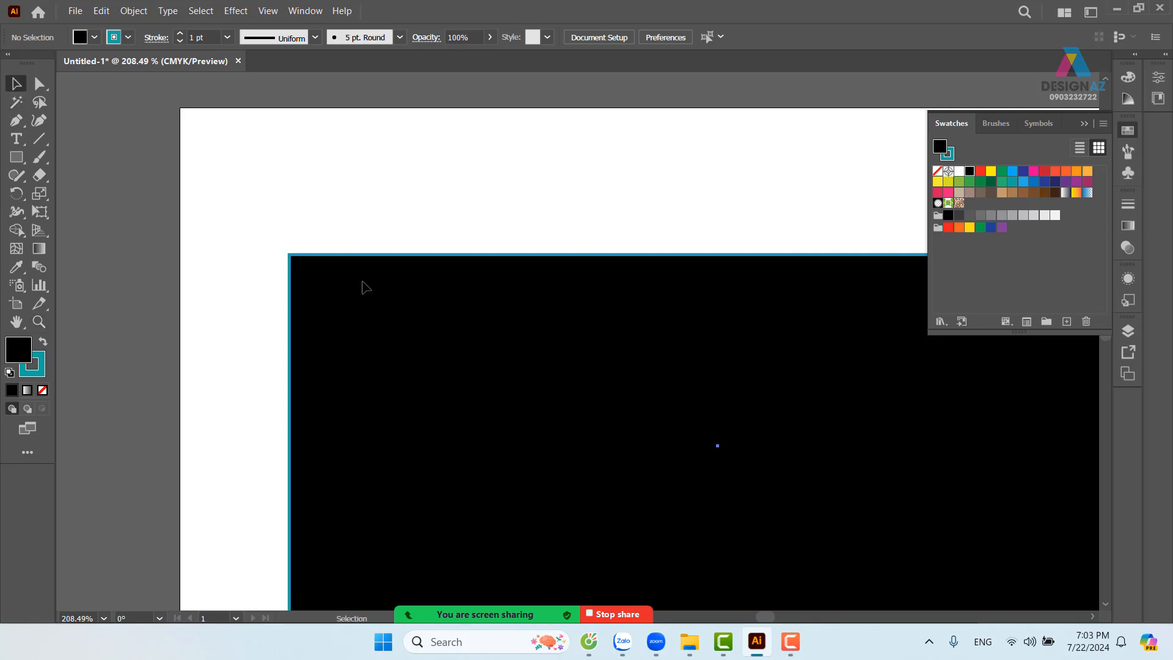
left_click(362, 284)
key("shift+x")
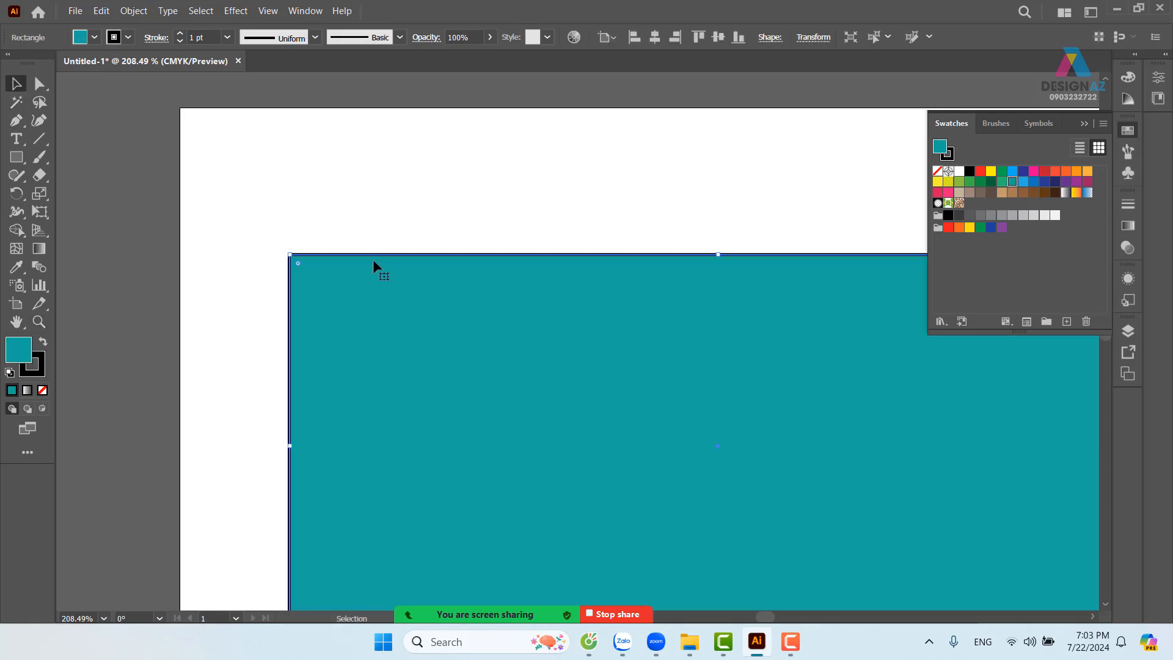
left_click(416, 224)
Try removing the rectangle's fill color and undo the removal
key("ctrl+1")
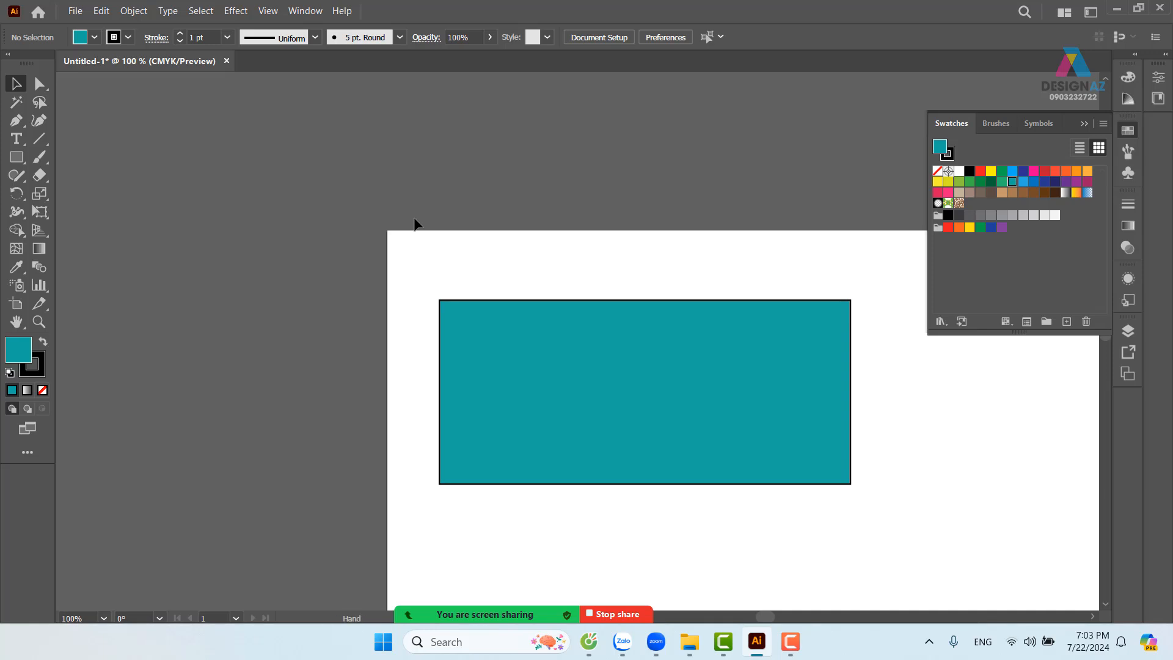
left_click_drag(719, 376, 542, 336)
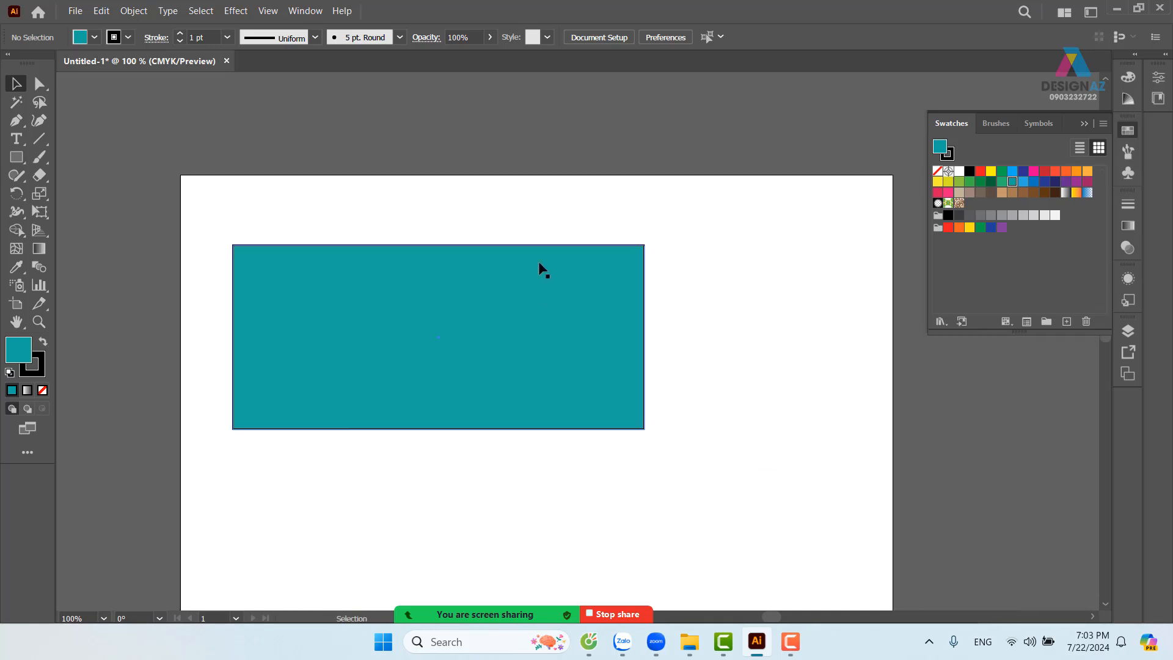
left_click(423, 309)
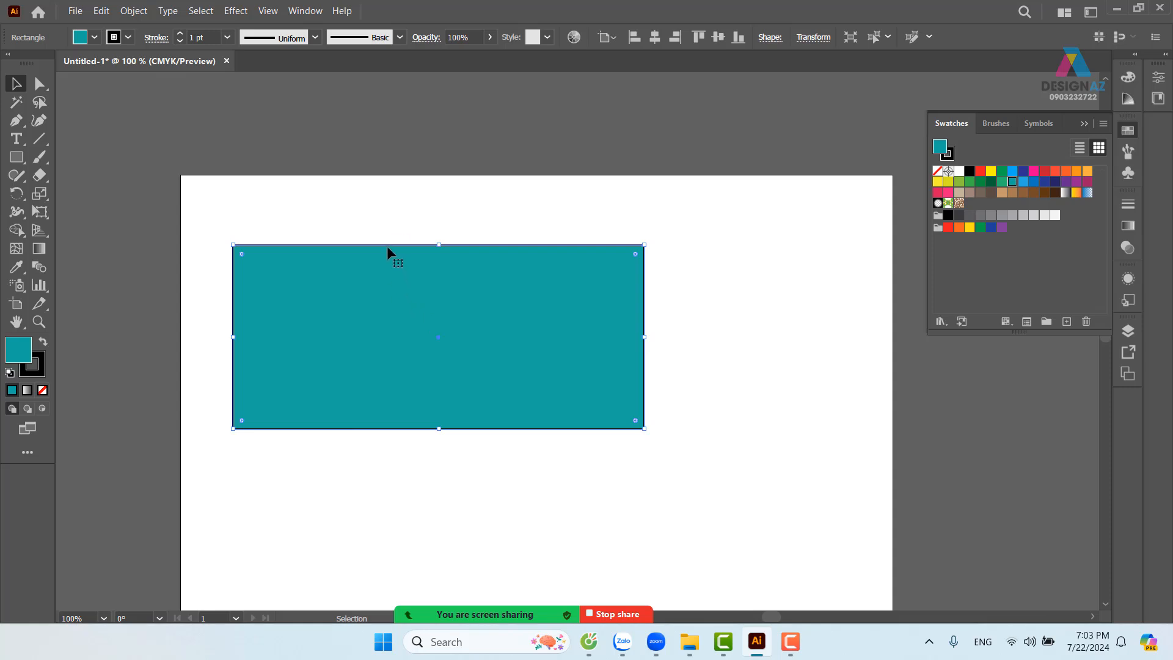
left_click(377, 221)
left_click(260, 322)
left_click(42, 390)
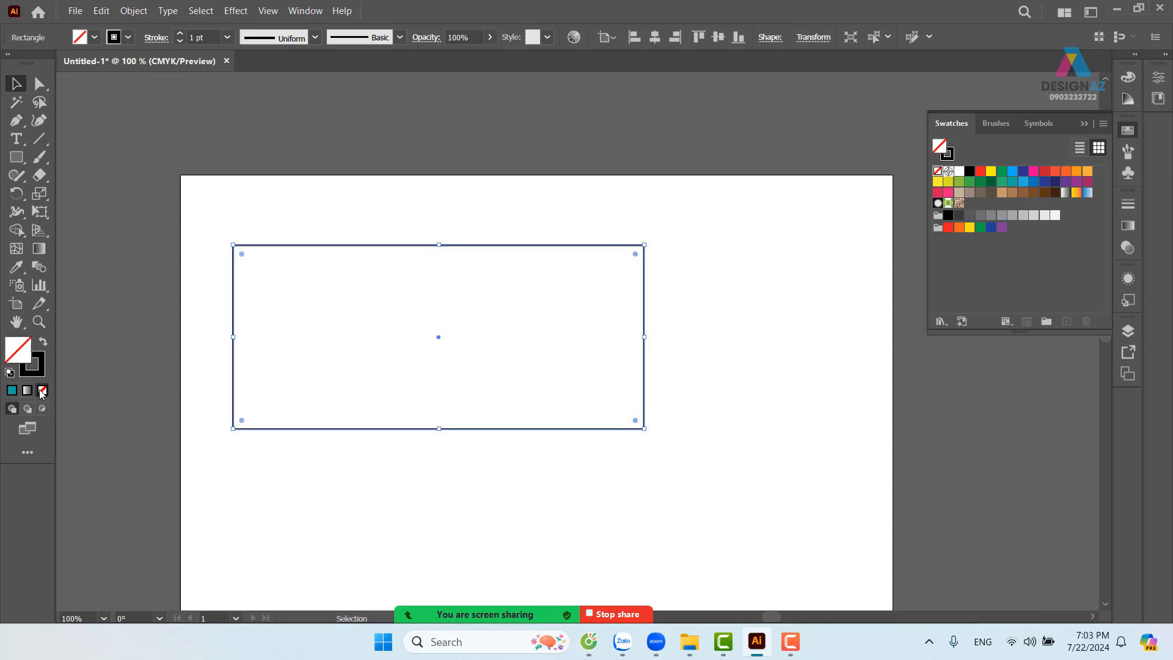
key("ctrl+z")
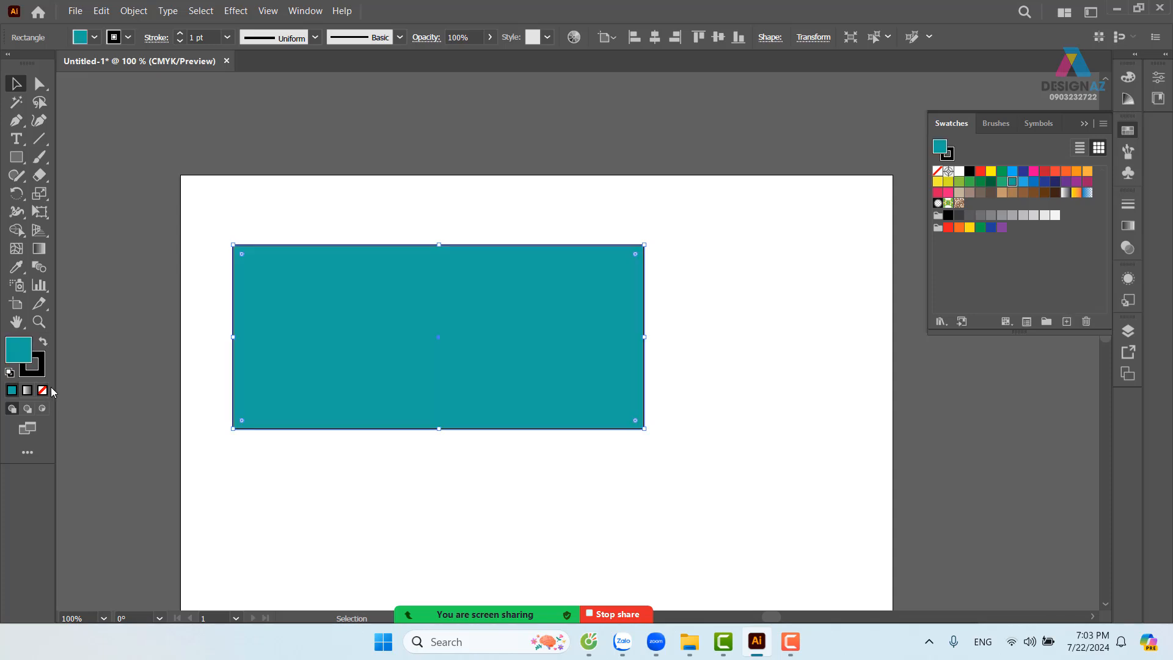
Remove the black stroke from the teal rectangle by setting it to None
left_click(241, 210)
left_click_drag(163, 216, 323, 340)
left_click(42, 374)
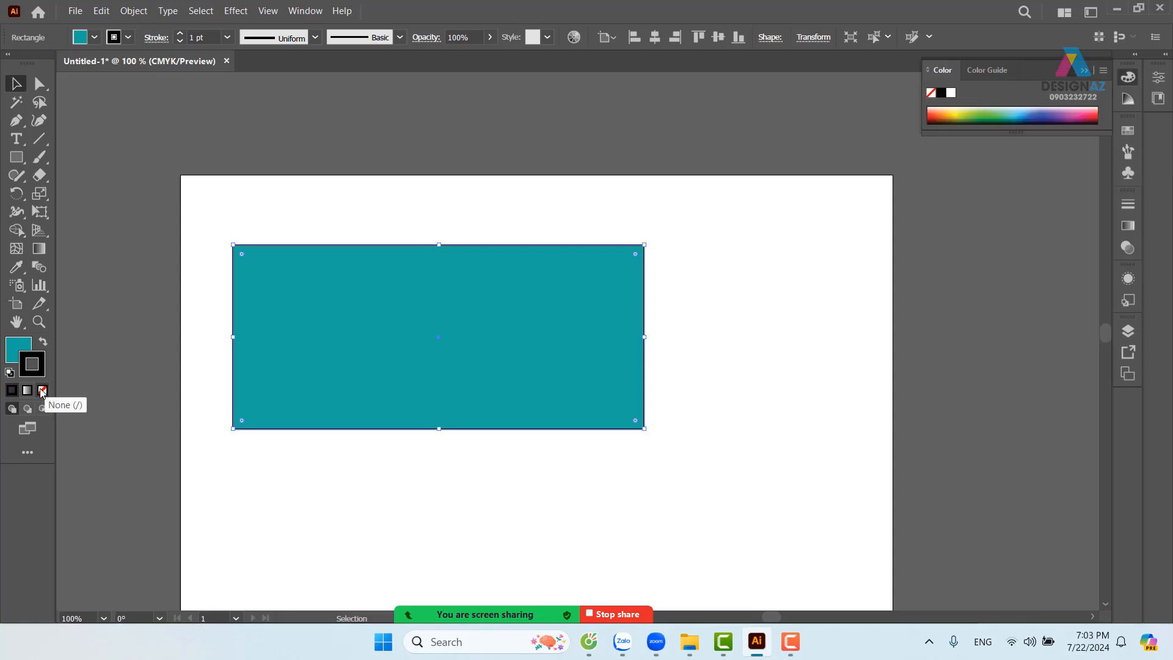
left_click(42, 391)
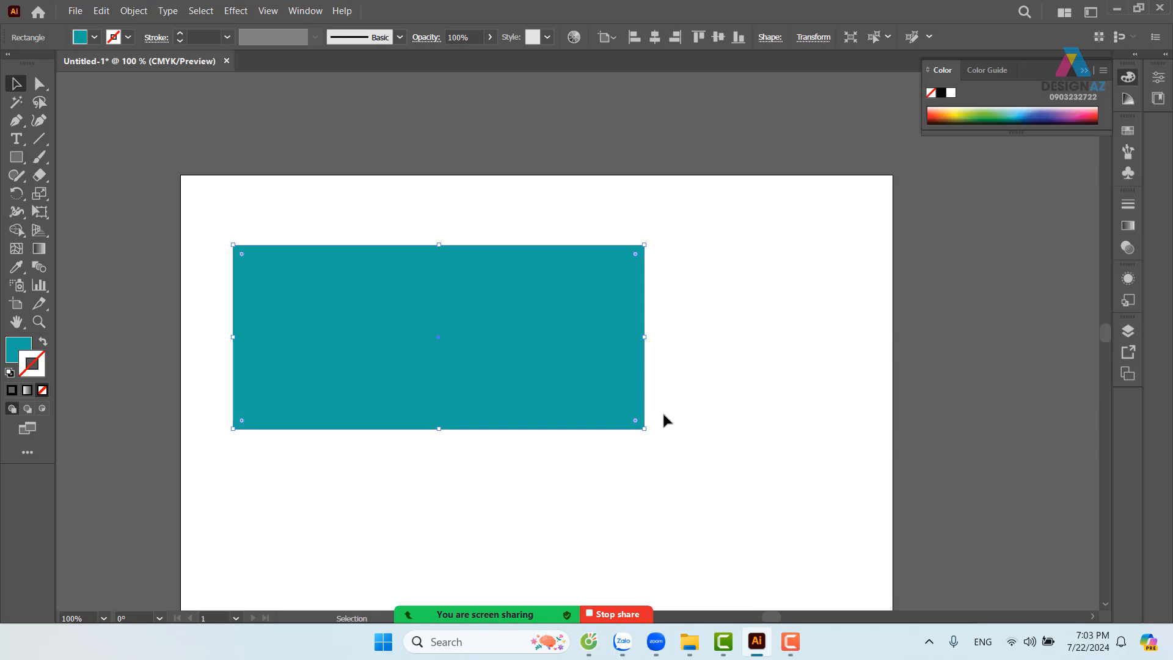
left_click(578, 221)
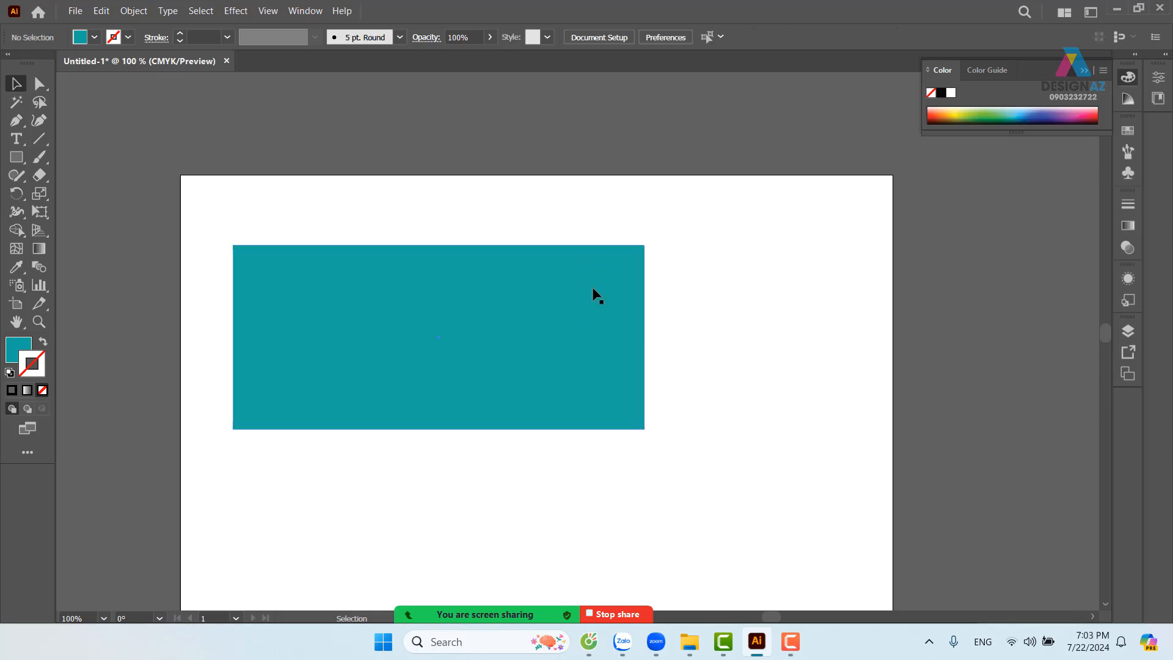
Duplicate the teal rectangle in place and narrow the copy from its right edge to about a third of the width
left_click(366, 365)
left_click(28, 345)
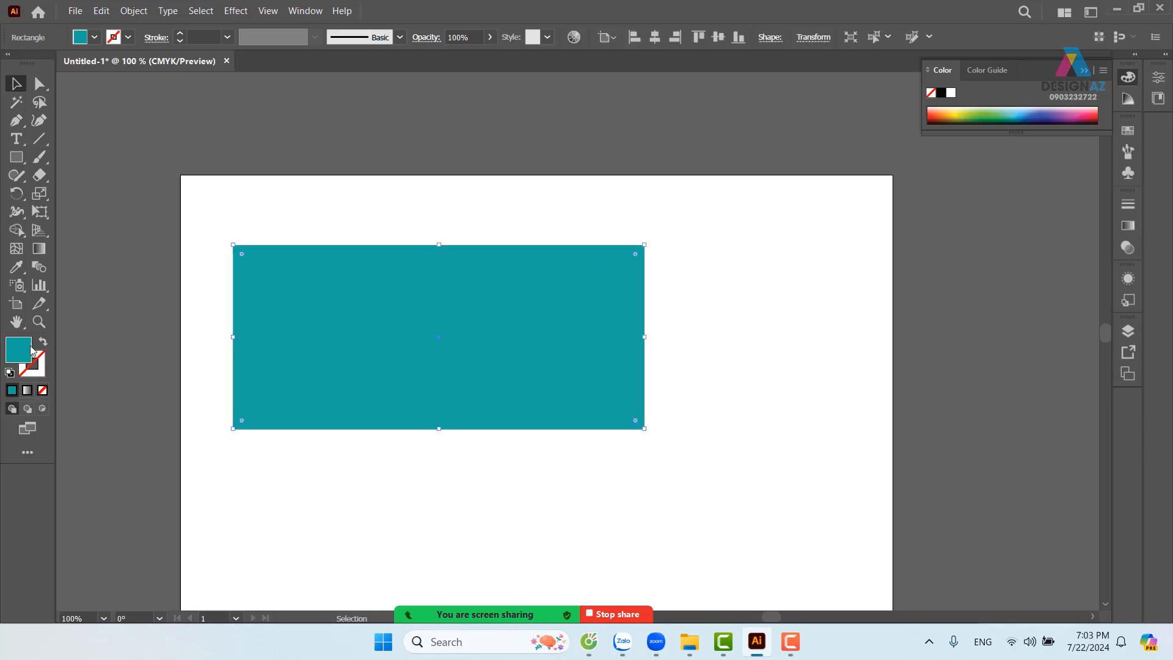
left_click(535, 221)
key("z")
left_click_drag(207, 209, 274, 191)
left_click_drag(482, 301, 446, 261)
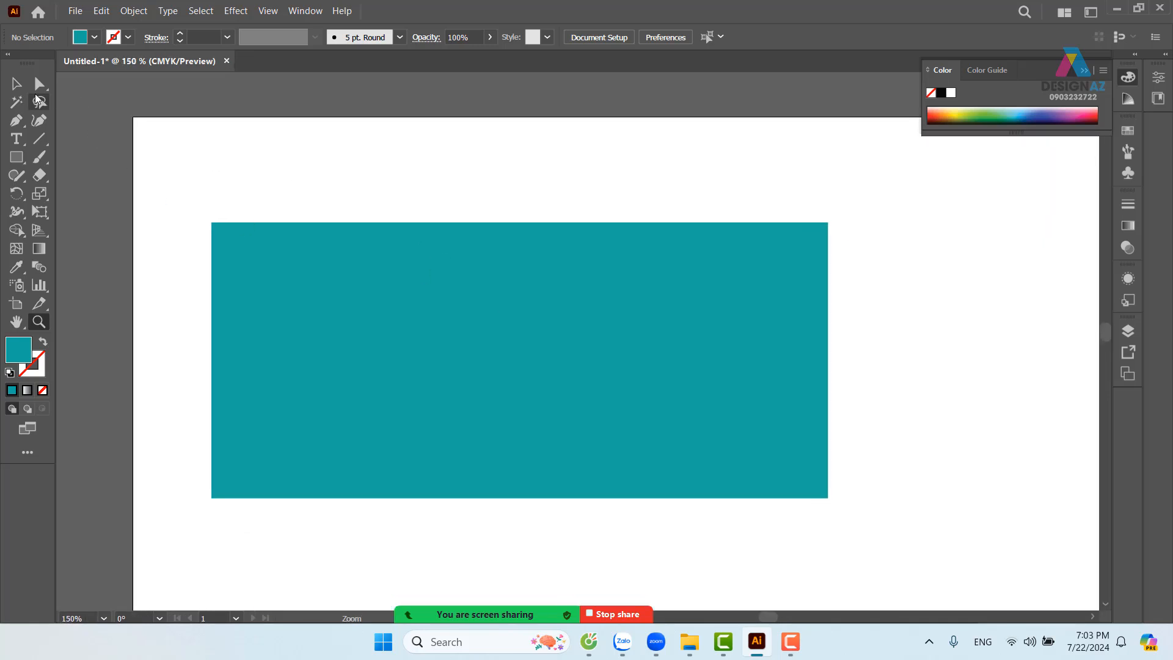
left_click(16, 84)
left_click(511, 294)
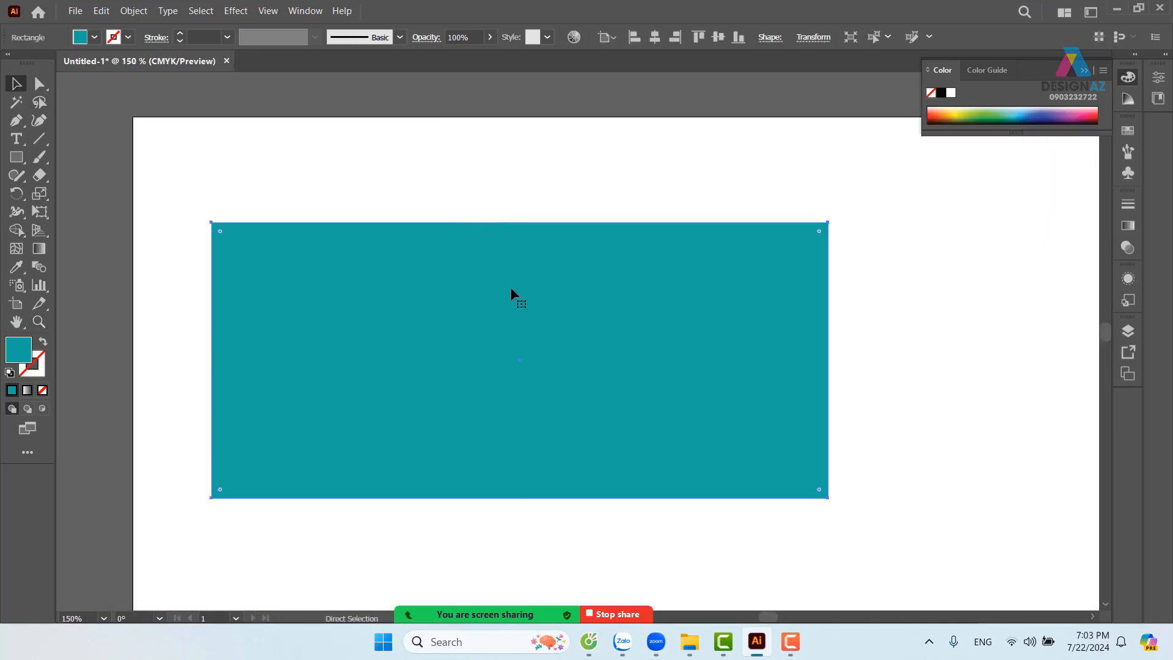
key("ctrl+c")
left_click_drag(828, 359, 422, 354)
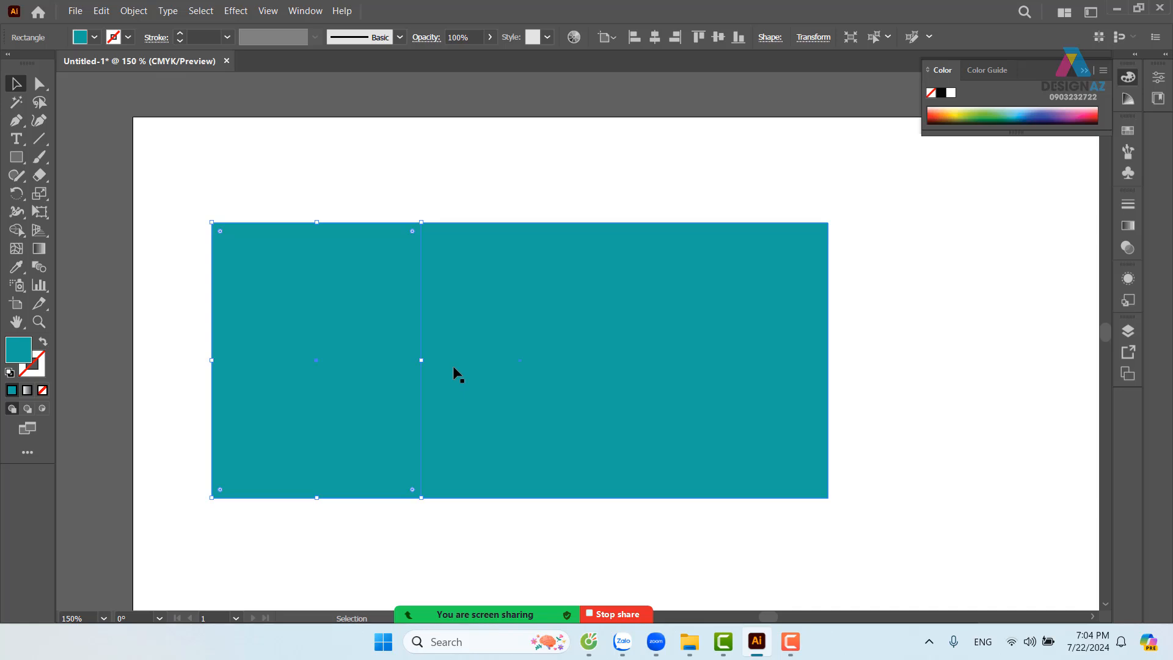
Fill the narrow rectangle copy with the lightest gray swatch and deselect it
left_click(1128, 132)
left_click(1055, 215)
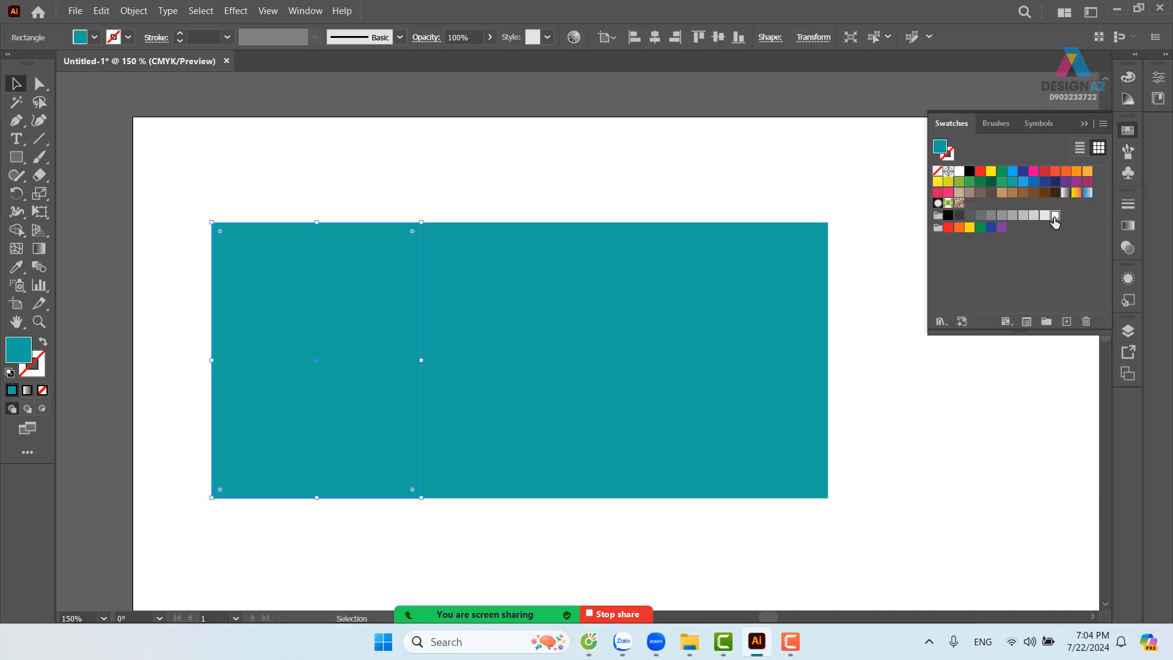
left_click(530, 199)
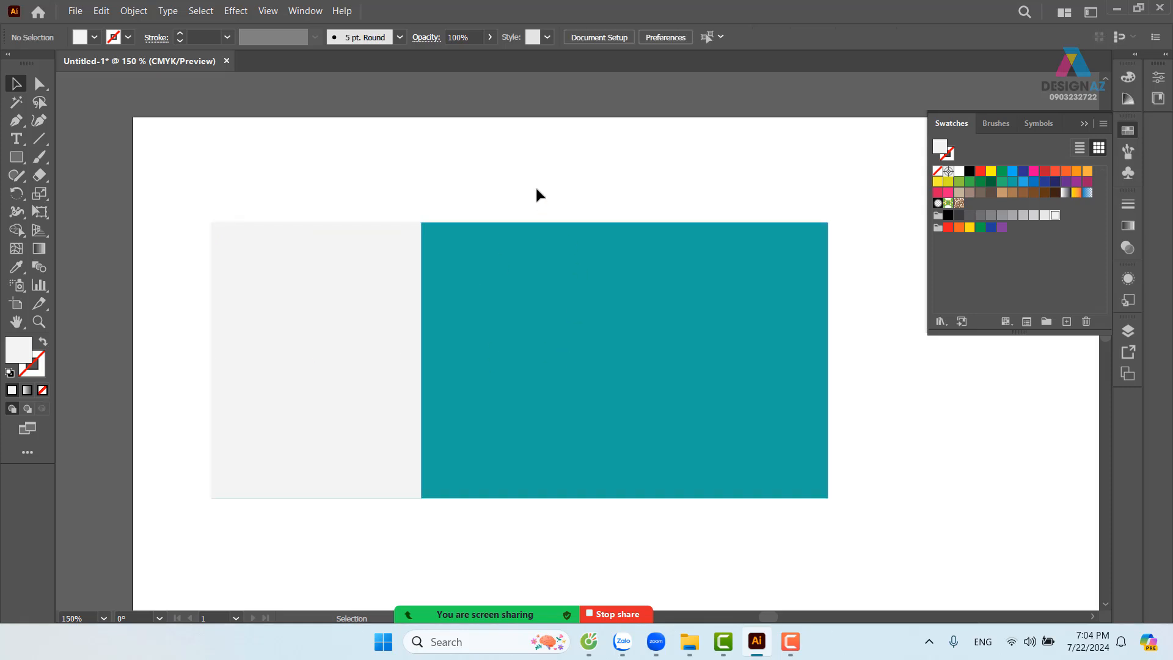
Add an in-place copy of the light gray rectangle, extended slightly over the teal area and set to 50% opacity
left_click(430, 412)
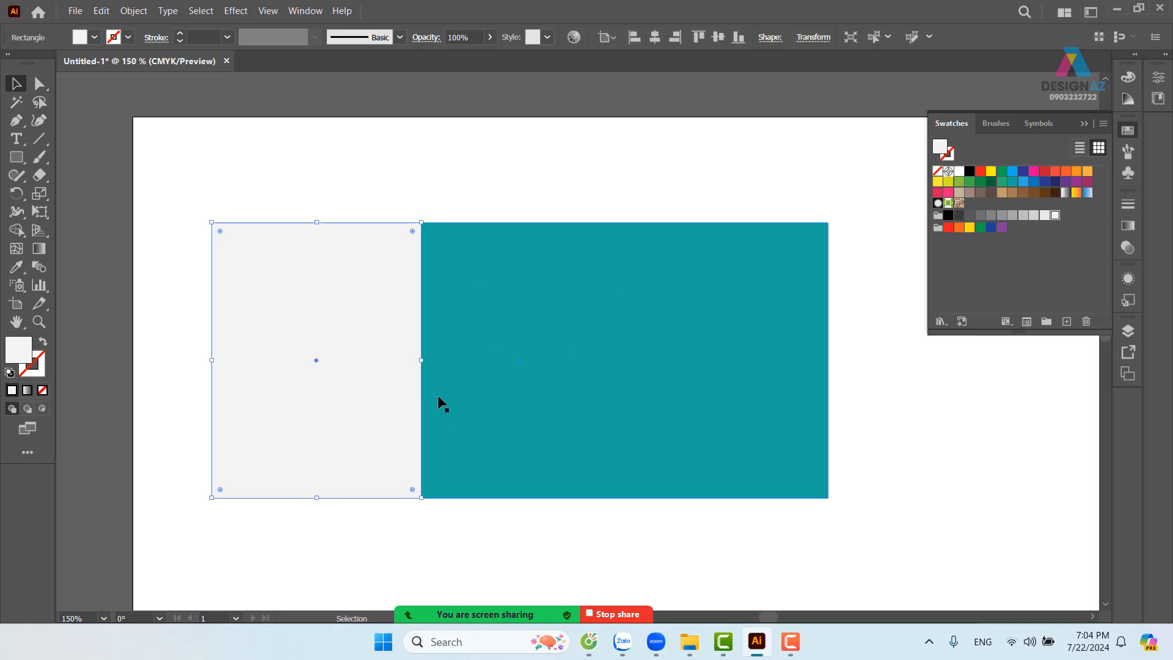
key("a")
key("v")
left_click_drag(421, 360, 444, 360)
left_click(468, 38)
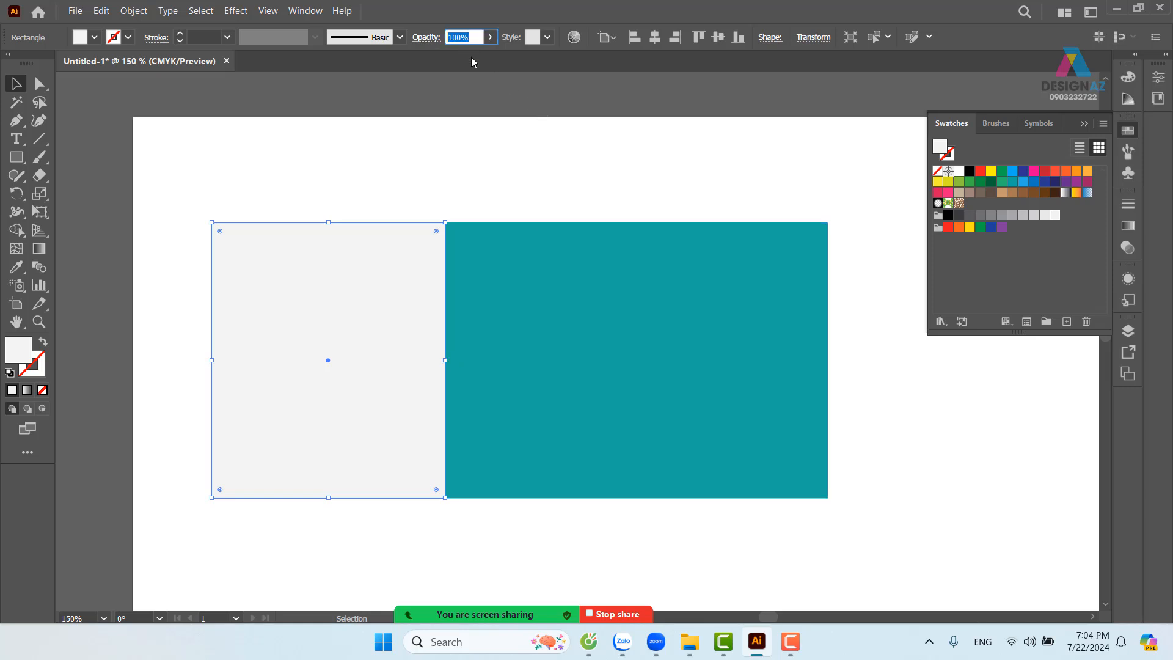
type("50")
key("Return")
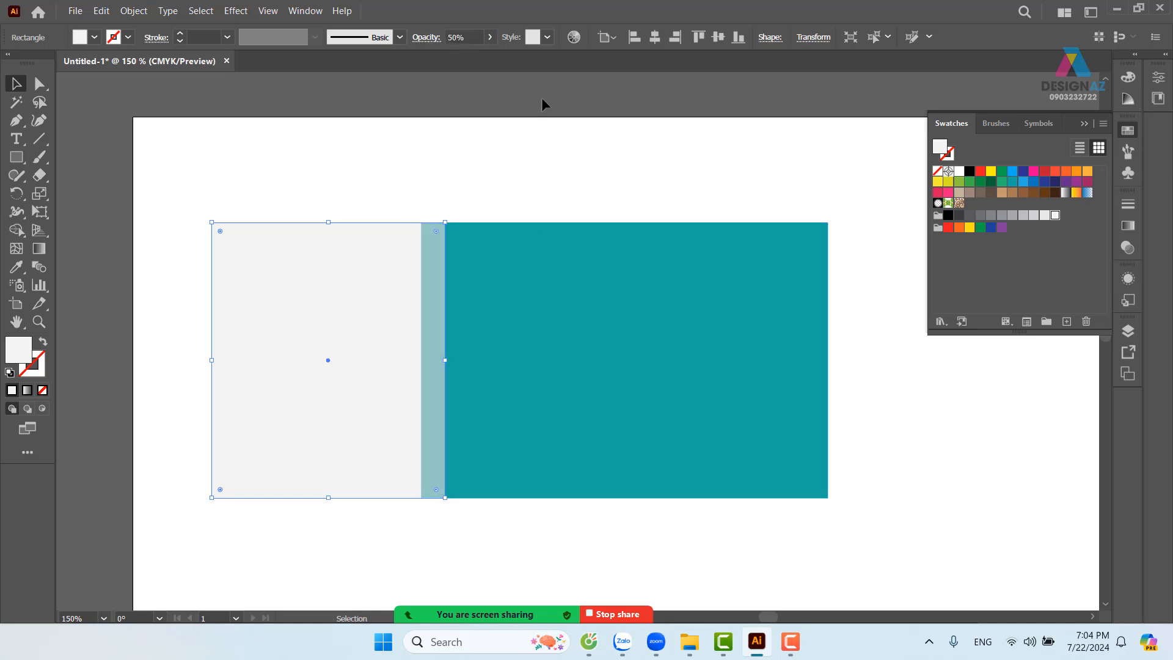
left_click(636, 180)
Add an in-place copy of the 50% opacity rectangle, extended by another narrow strip over the teal and set to 30% opacity
left_click(432, 374)
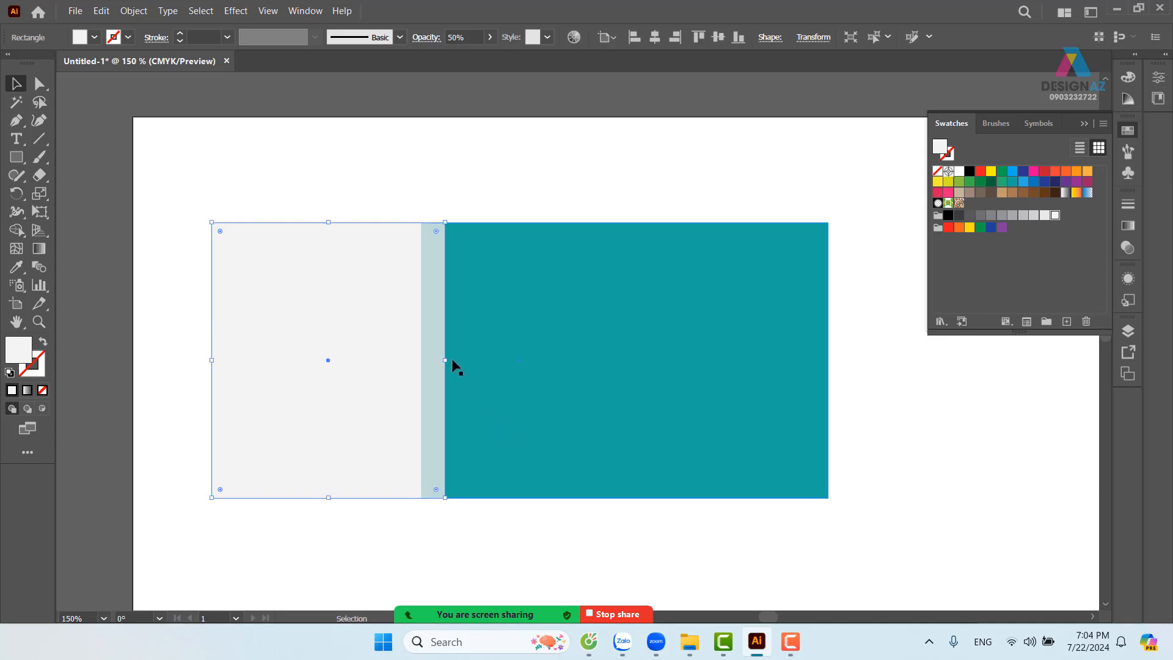
left_click_drag(444, 360, 469, 360)
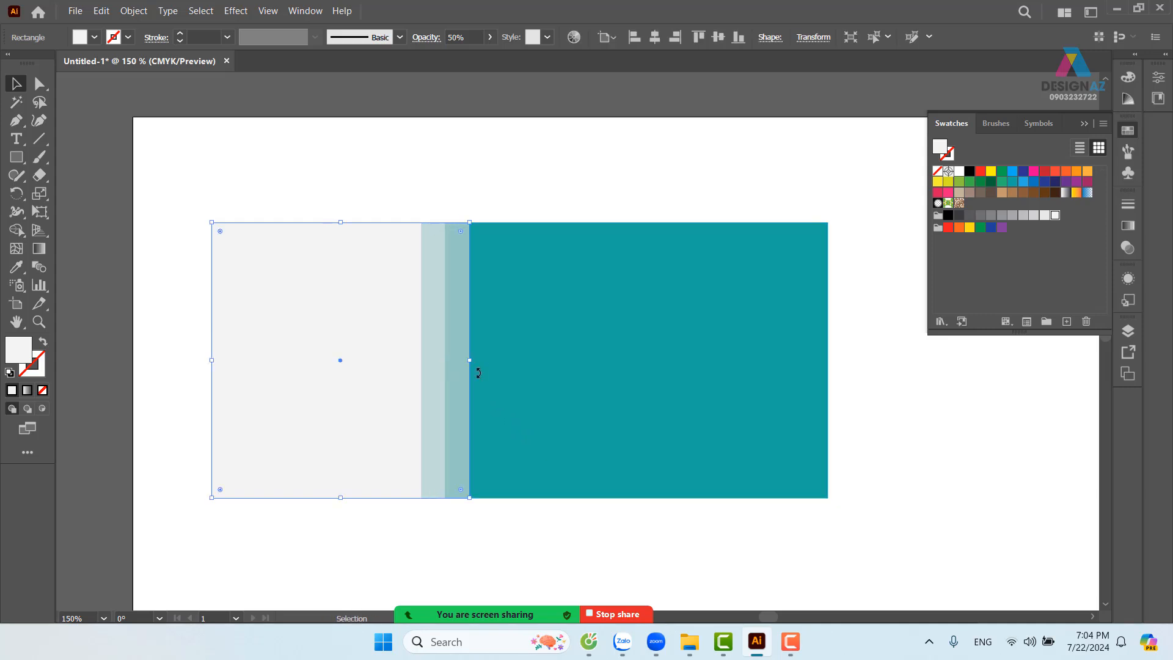
left_click(459, 37)
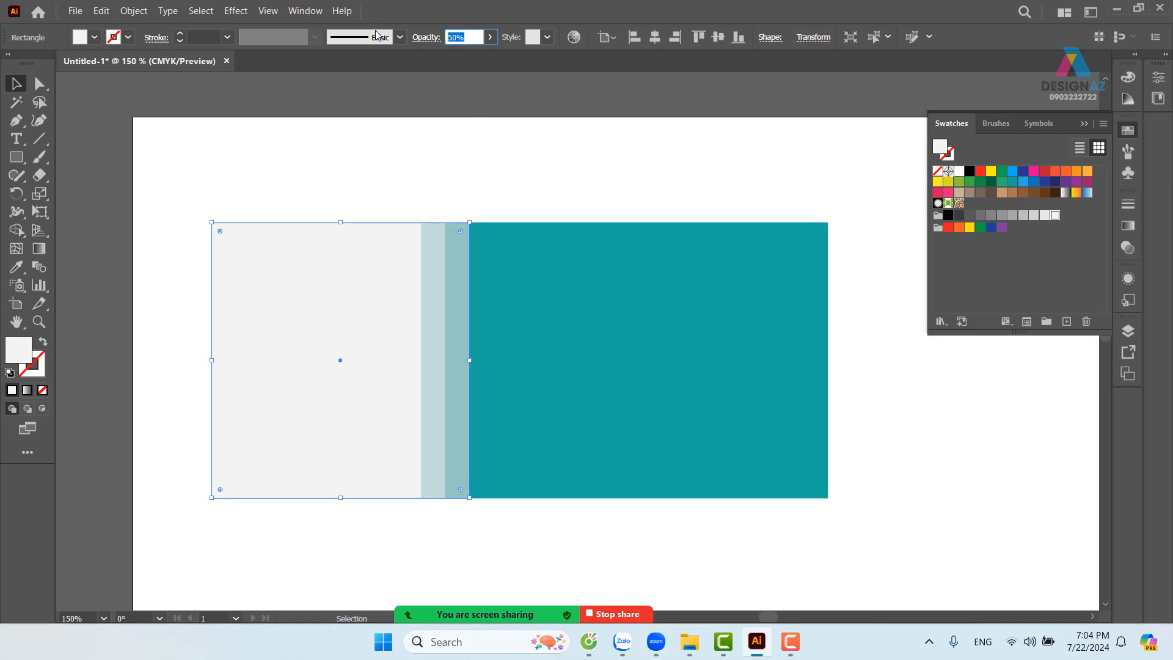
type("30")
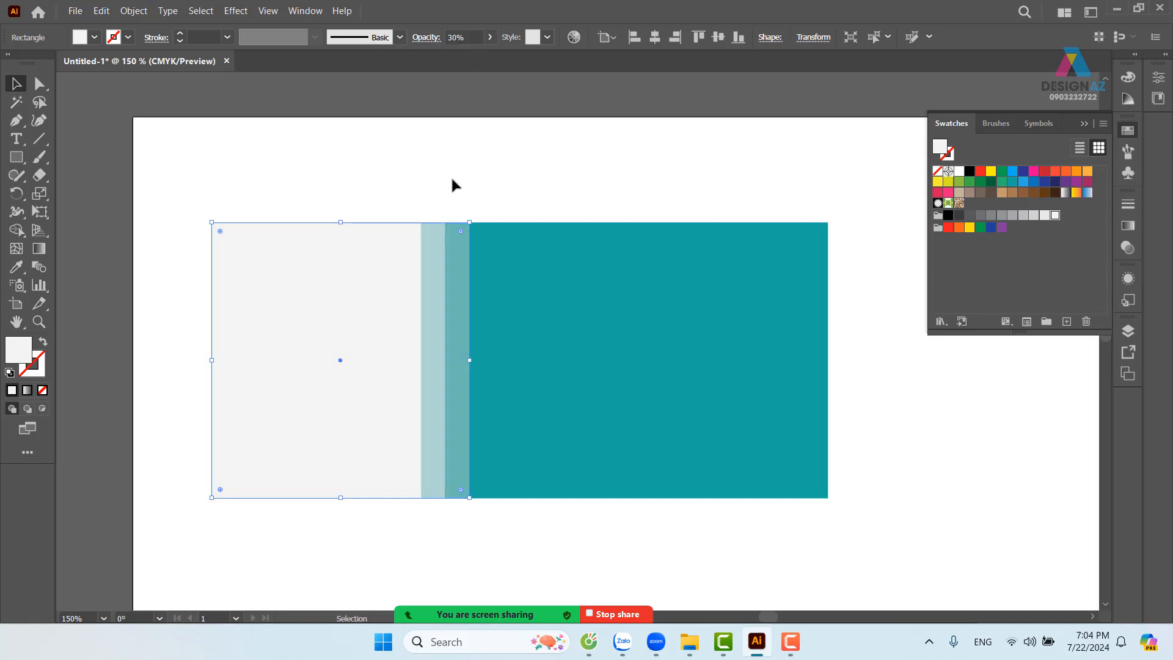
left_click(472, 191)
left_click_drag(631, 406, 616, 362)
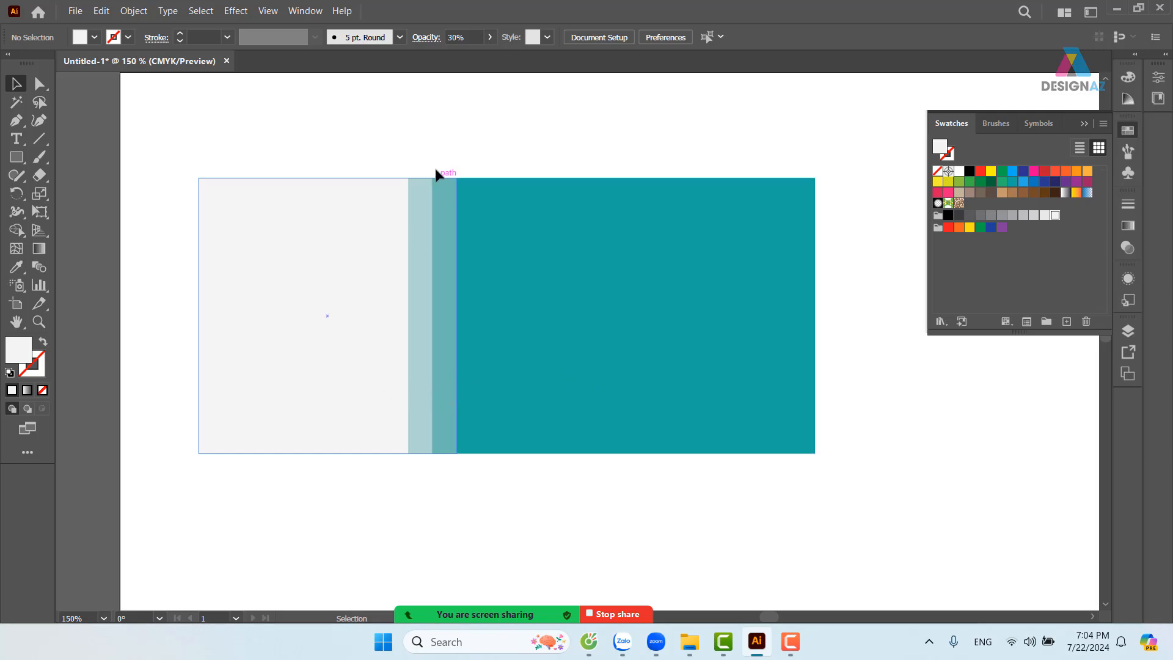
left_click(300, 400)
left_click(535, 141)
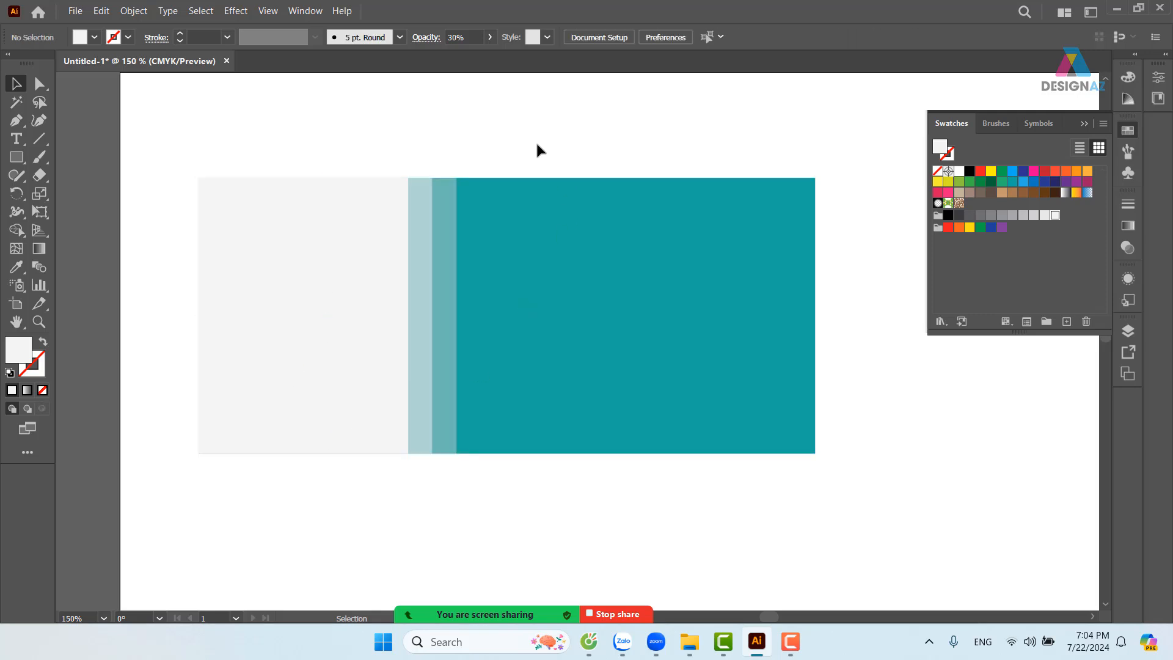
left_click_drag(627, 359, 633, 343)
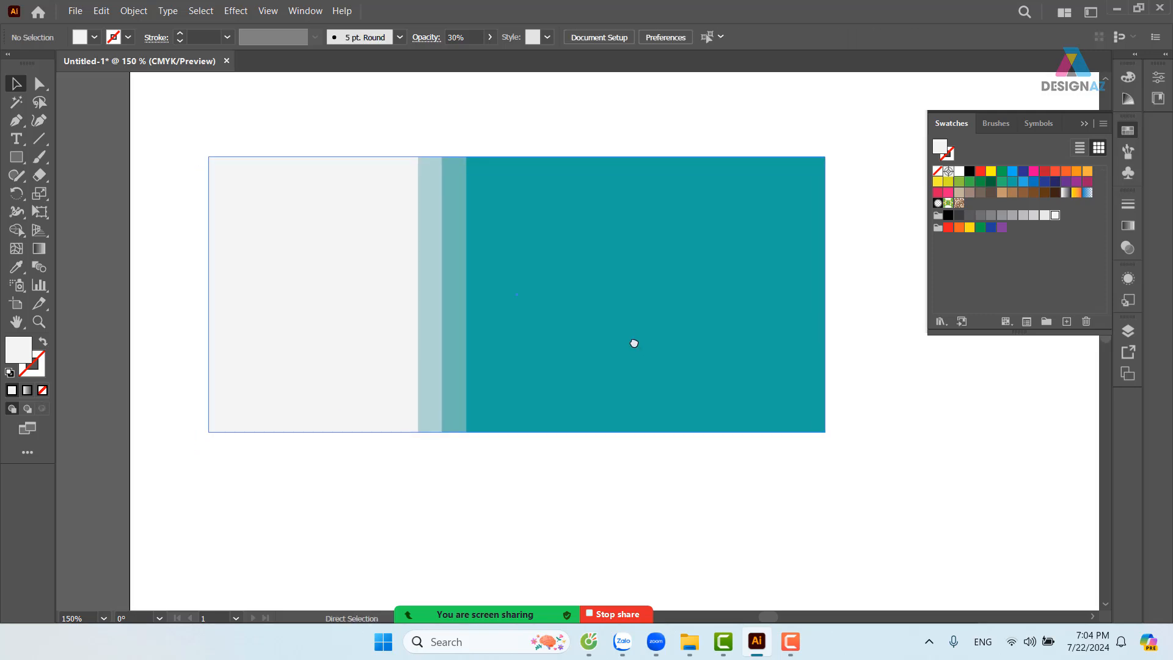
Duplicate the large teal rectangle straight down, leaving a narrow gap below the original layout
key("ctrl+minus")
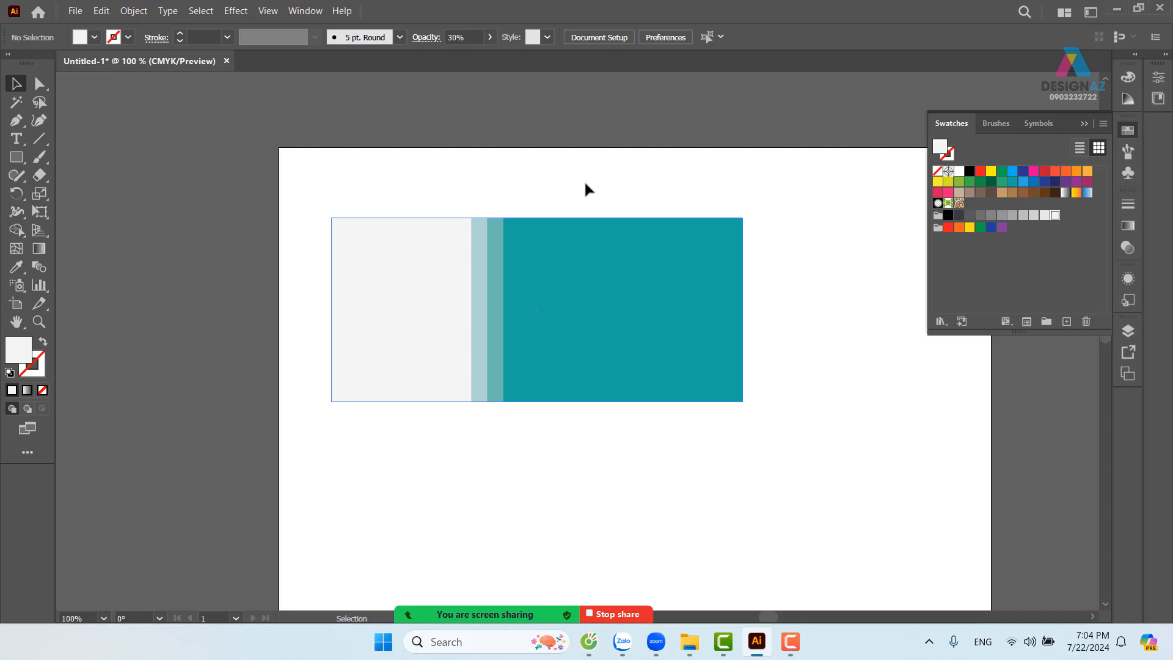
left_click(612, 292)
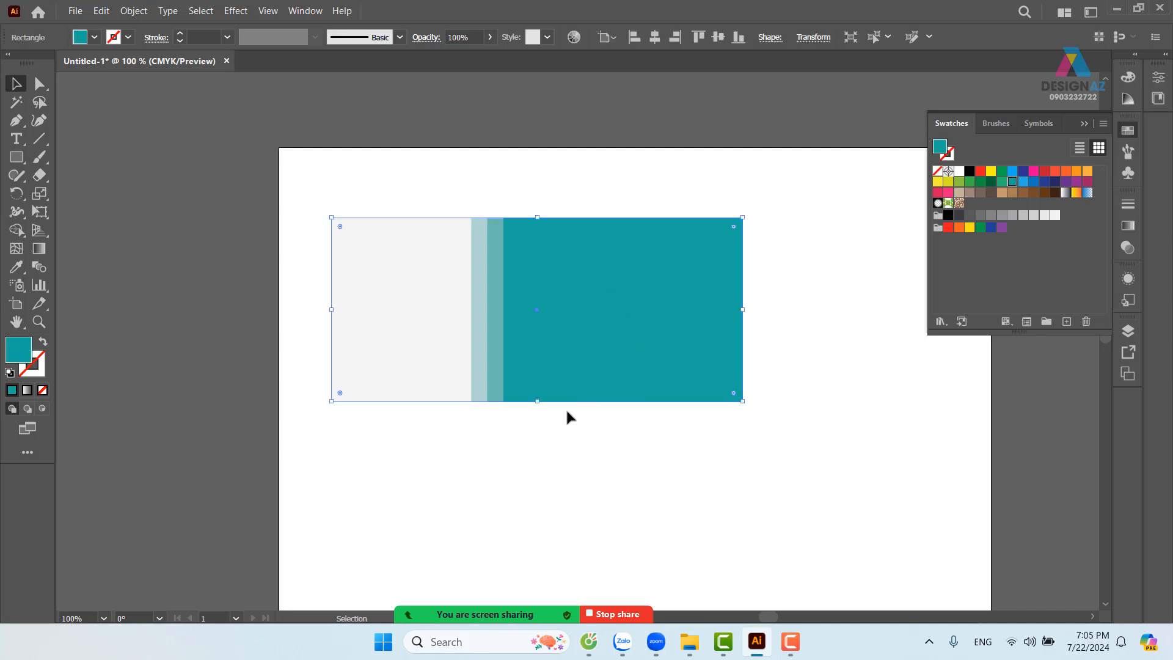
left_click_drag(603, 259, 603, 457)
scroll(623, 427, "down", 3)
scroll(623, 427, "right", 1)
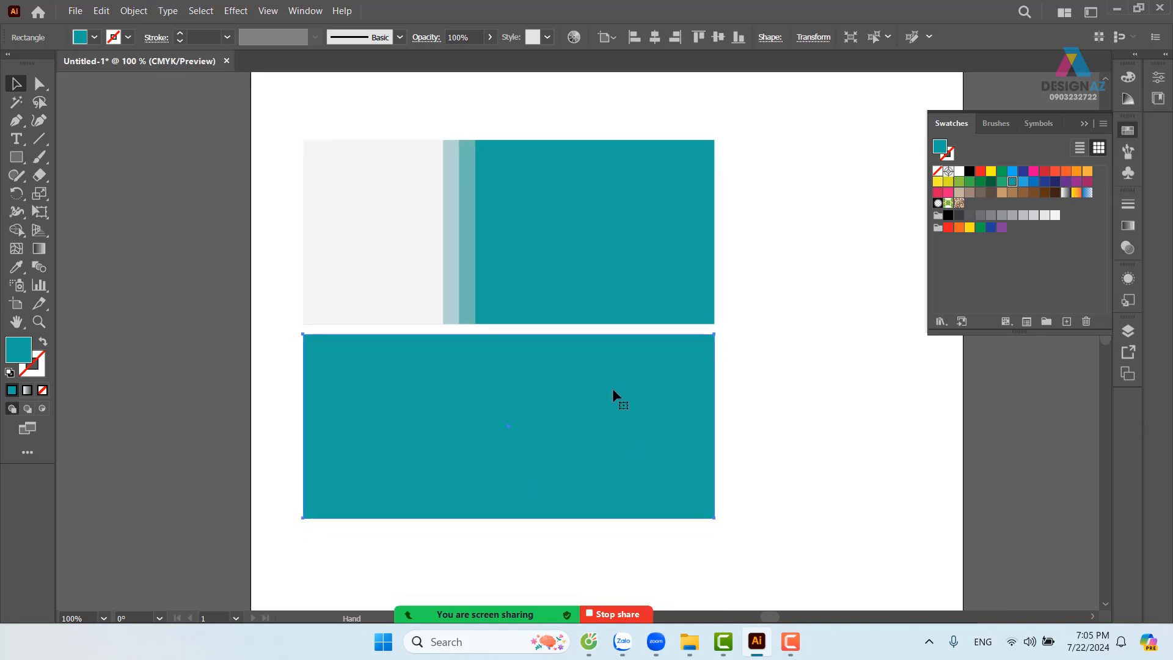
left_click(853, 395)
Add an in-place copy of the lower teal rectangle, narrowed to the opaque gray panel's width above and filled with the lightest gray swatch
left_click(665, 448)
left_click_drag(714, 426, 444, 424)
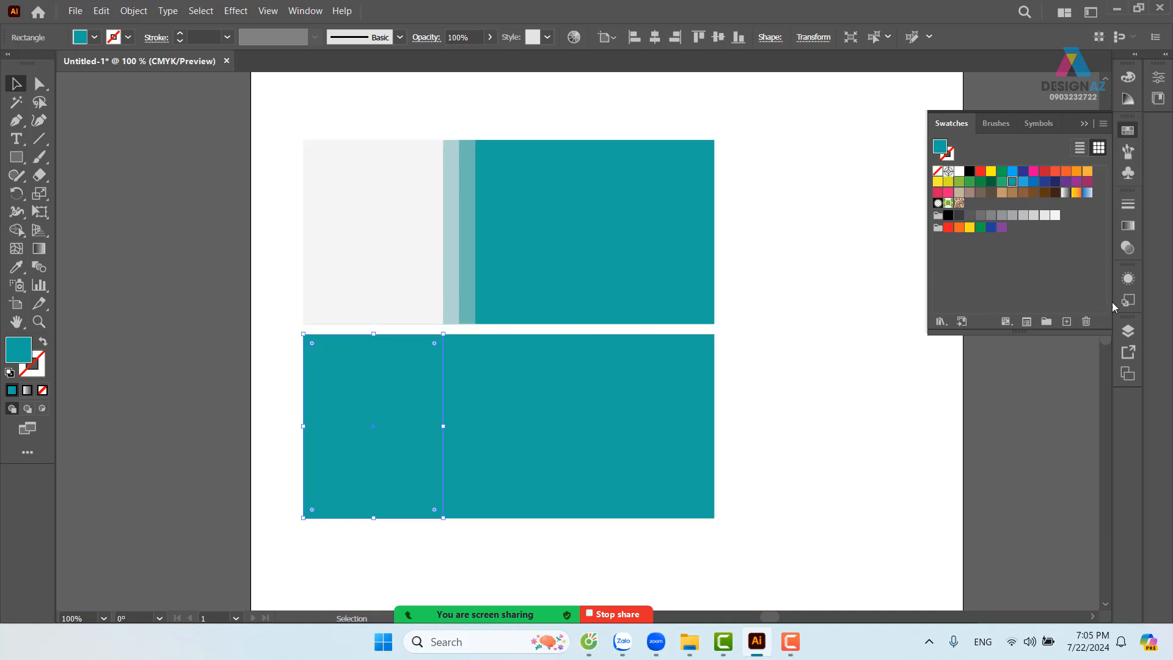
left_click(1055, 215)
left_click(826, 485)
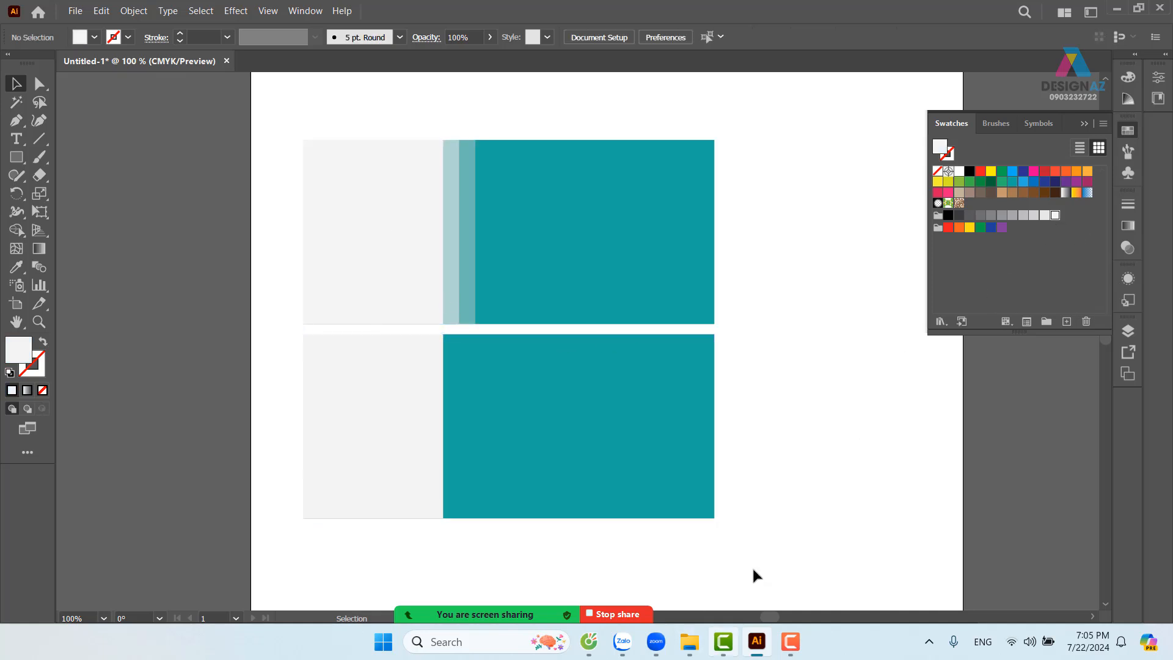
Add an in-place copy of the lower gray rectangle, extended to match the first strip above and set to 50% opacity
left_click(406, 418)
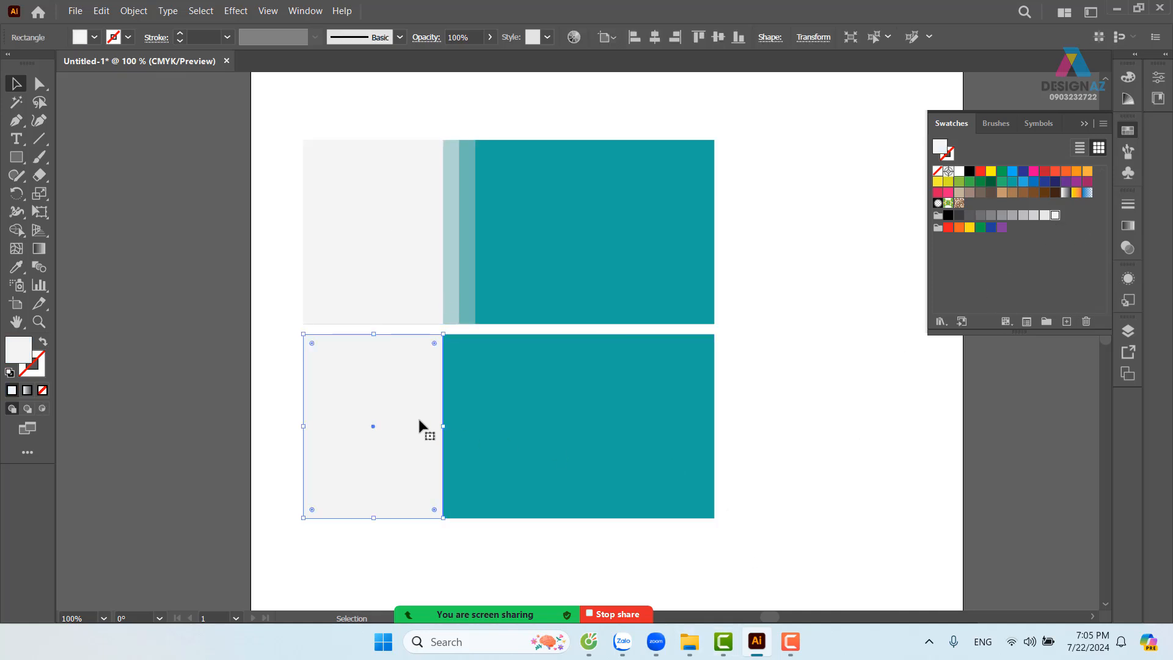
key("ctrl")
left_click_drag(439, 441, 459, 425)
left_click(472, 35)
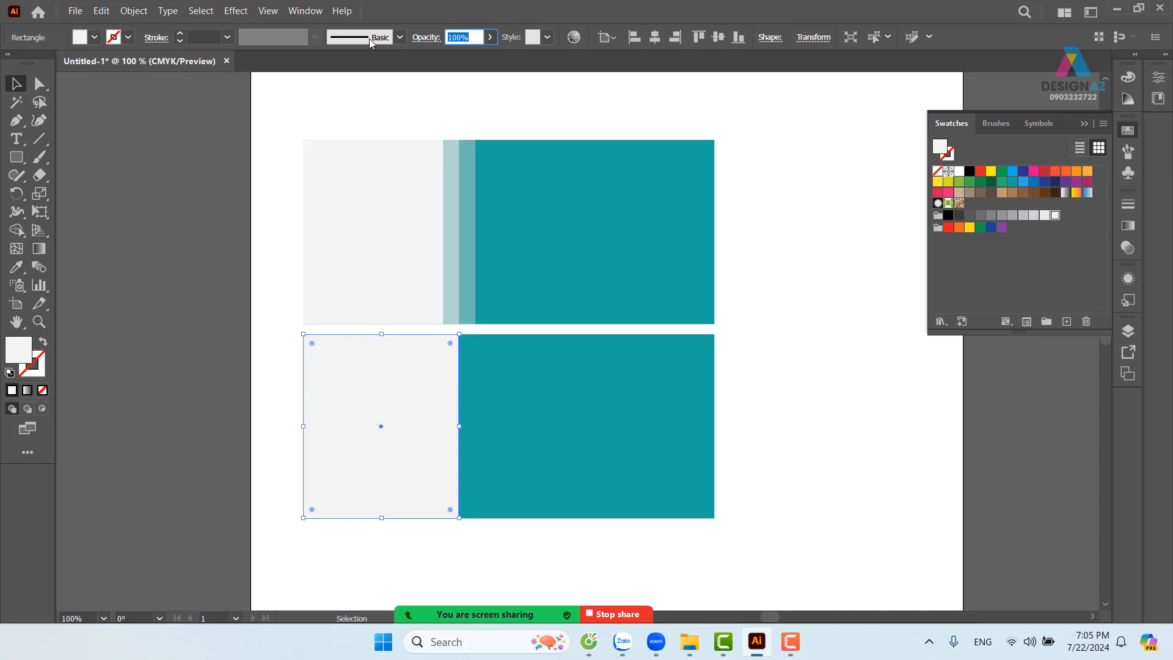
type("50")
key("Return")
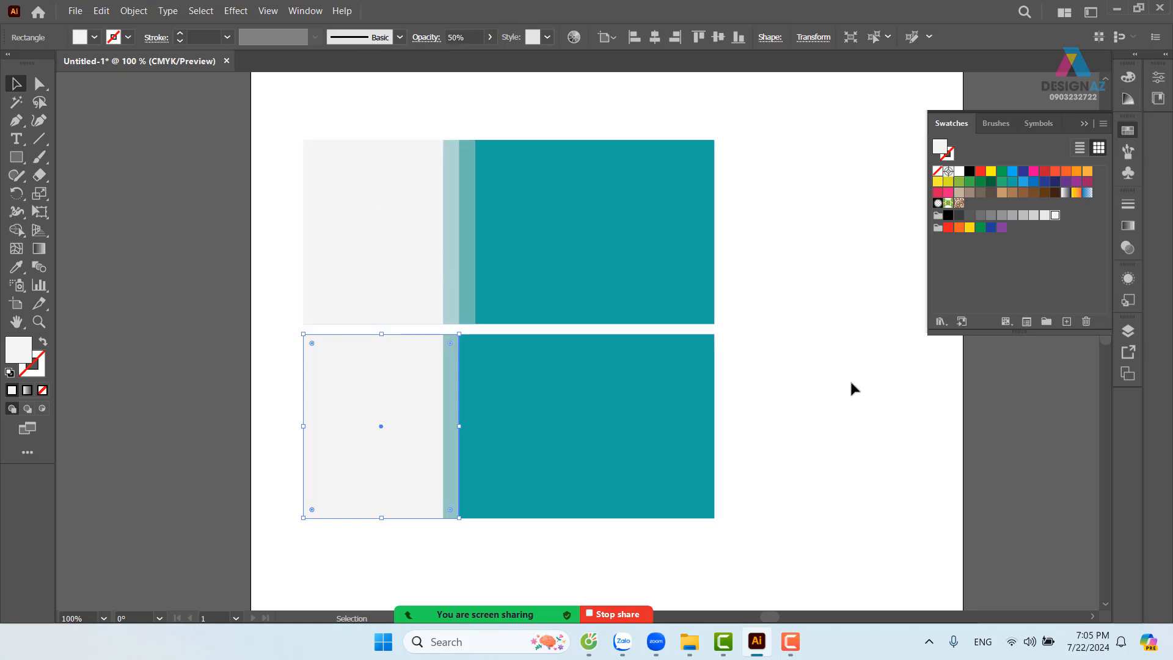
left_click(853, 389)
Add an in-place copy of the lower 50% opacity rectangle, extended to match the second strip above and set to 30% opacity
left_click(453, 440)
key("ctrl")
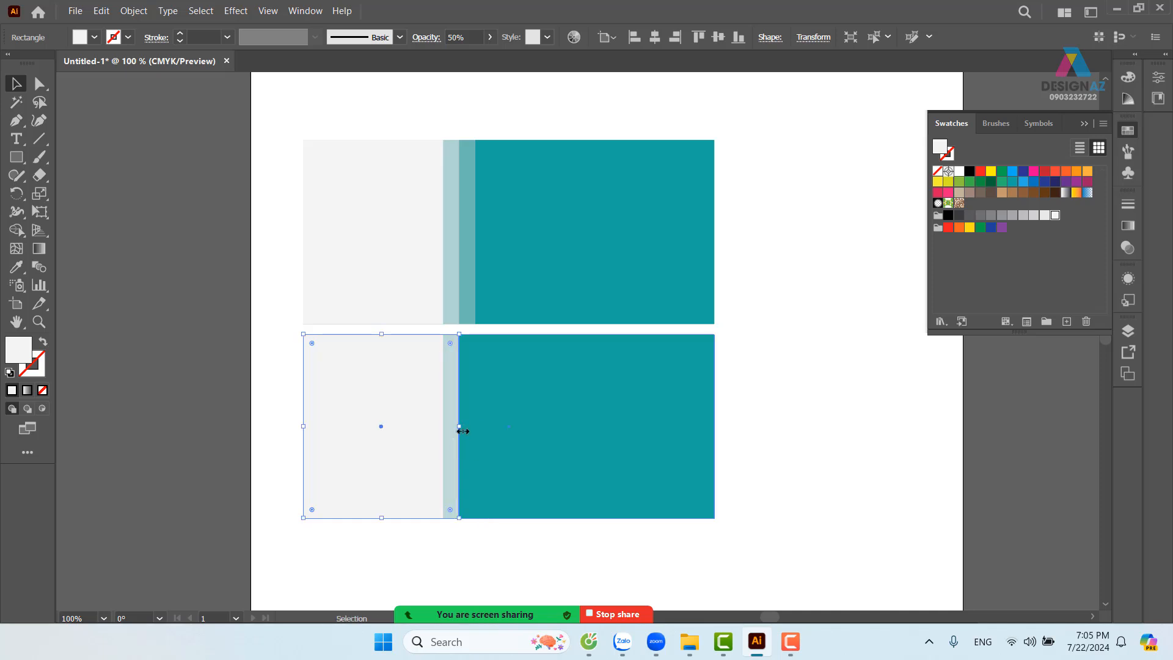
left_click_drag(459, 426, 476, 427)
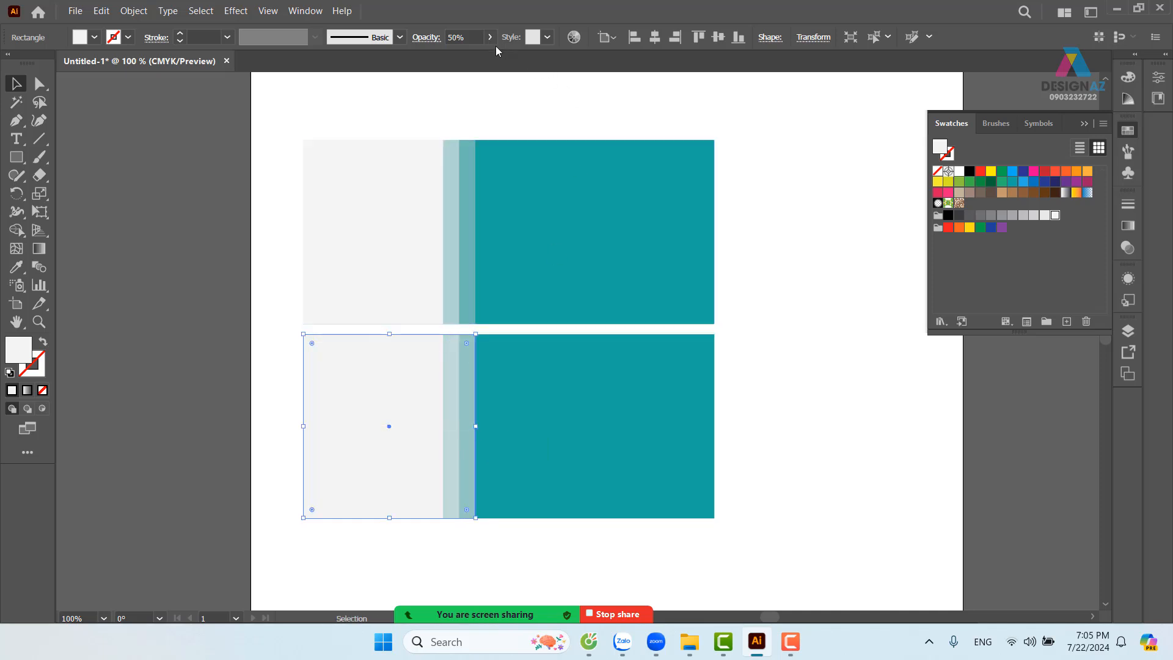
left_click(463, 36)
type("30")
key("Return")
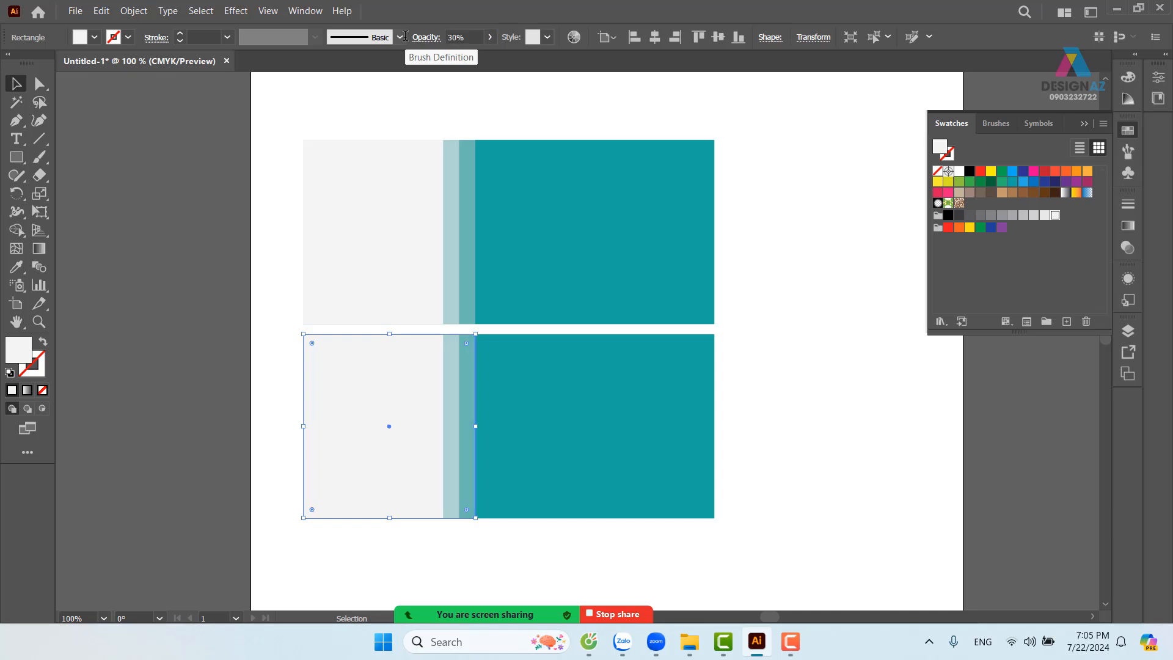
left_click(833, 390)
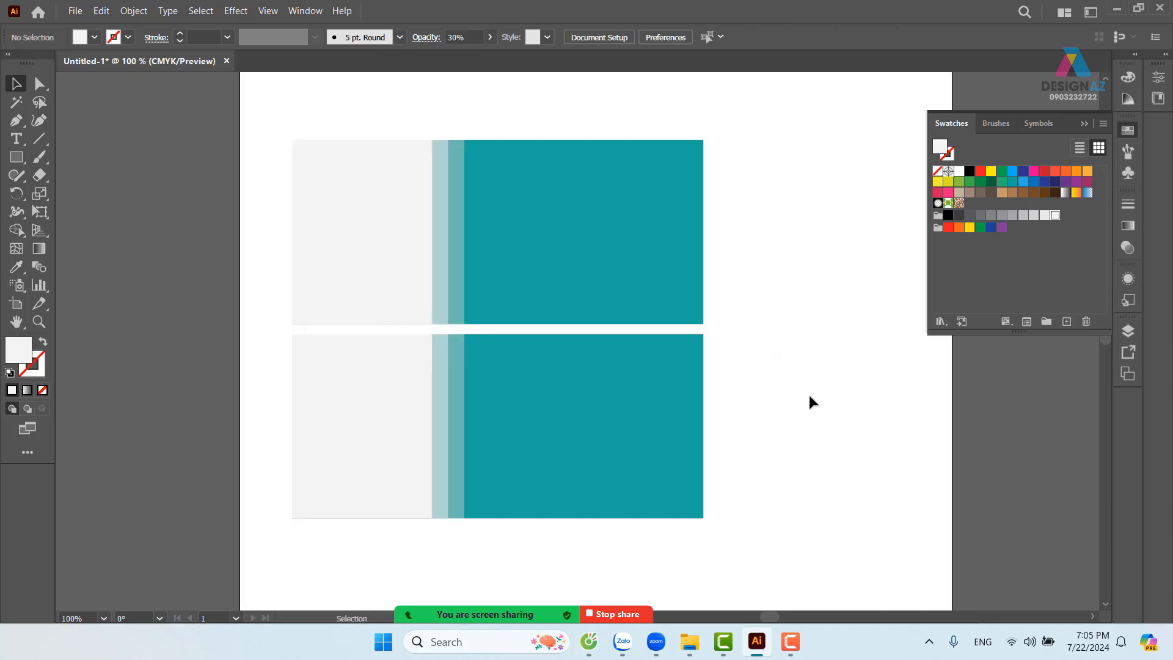
Compare the upper and lower teal and gray layouts, selecting and deselecting their rectangles to examine how they are stacked
key("z")
left_click_drag(280, 121, 308, 140)
left_click_drag(508, 304, 500, 270)
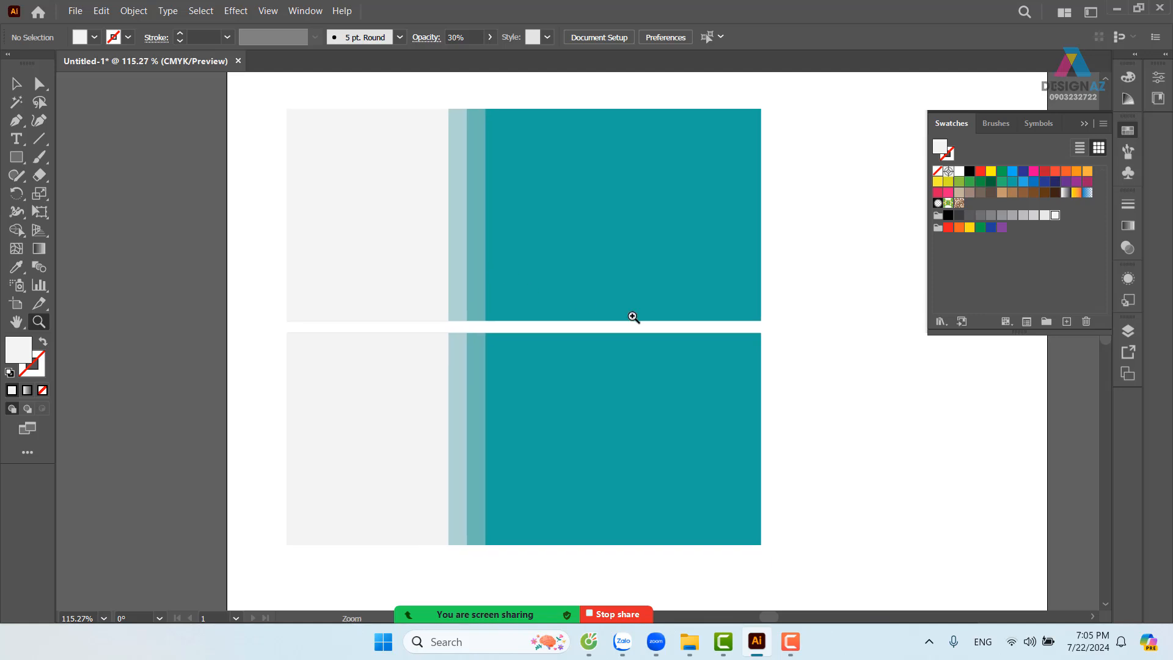
mouse_move(489, 629)
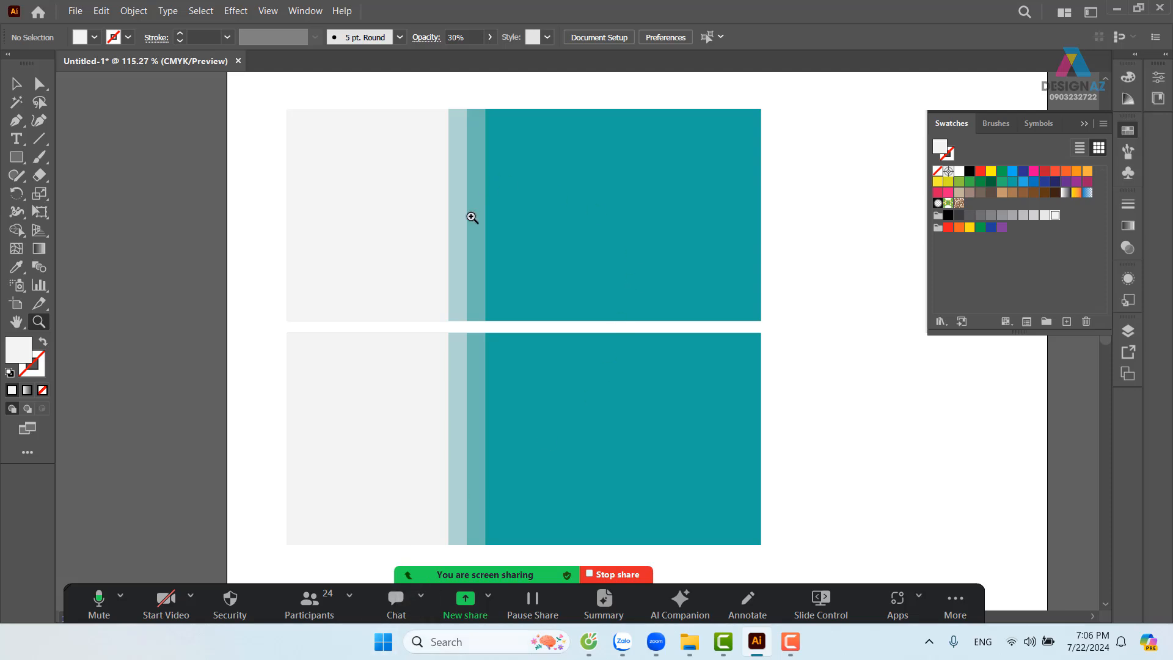
left_click(15, 83)
left_click(465, 187)
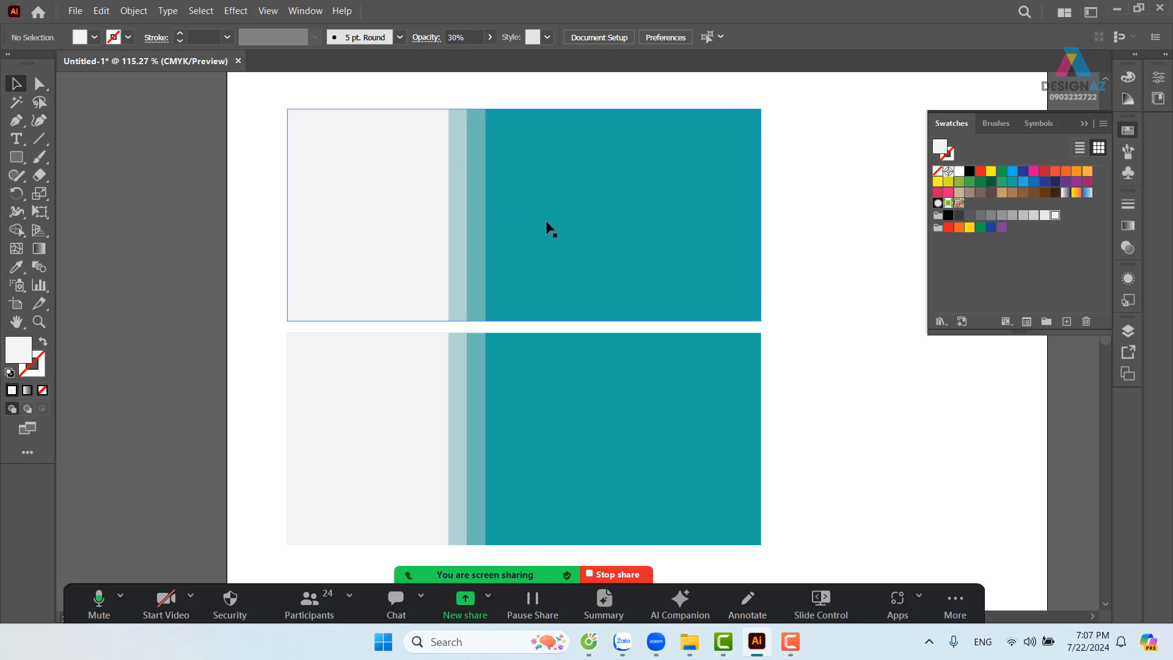
left_click_drag(217, 397, 727, 427)
left_click(850, 449)
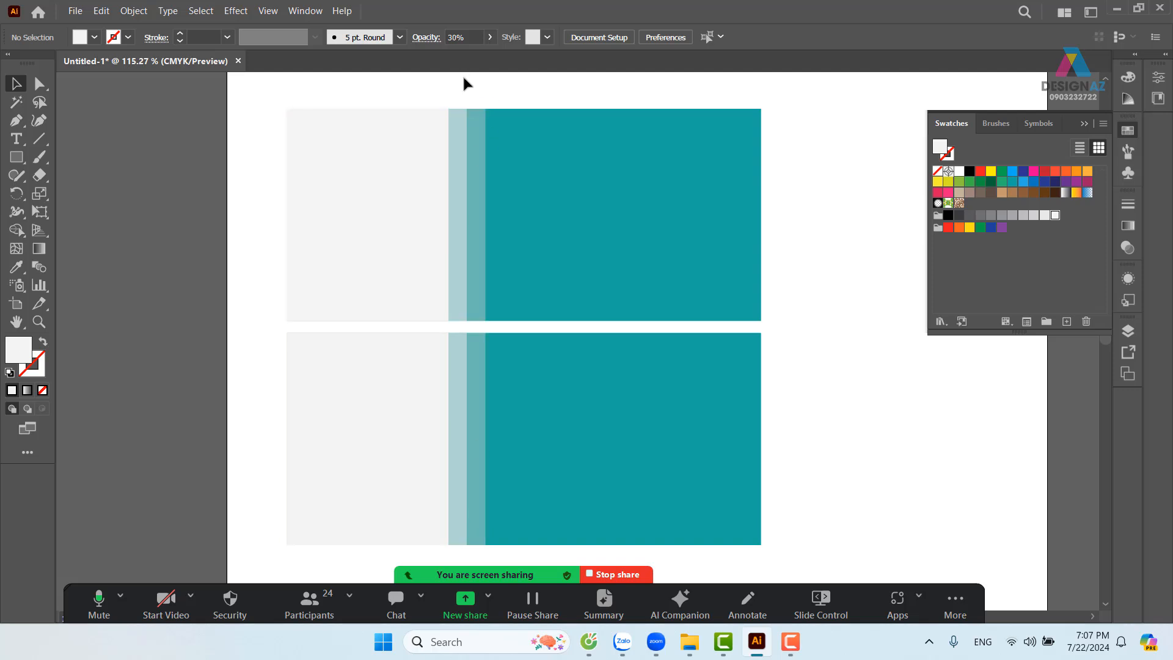
left_click_drag(231, 153, 605, 434)
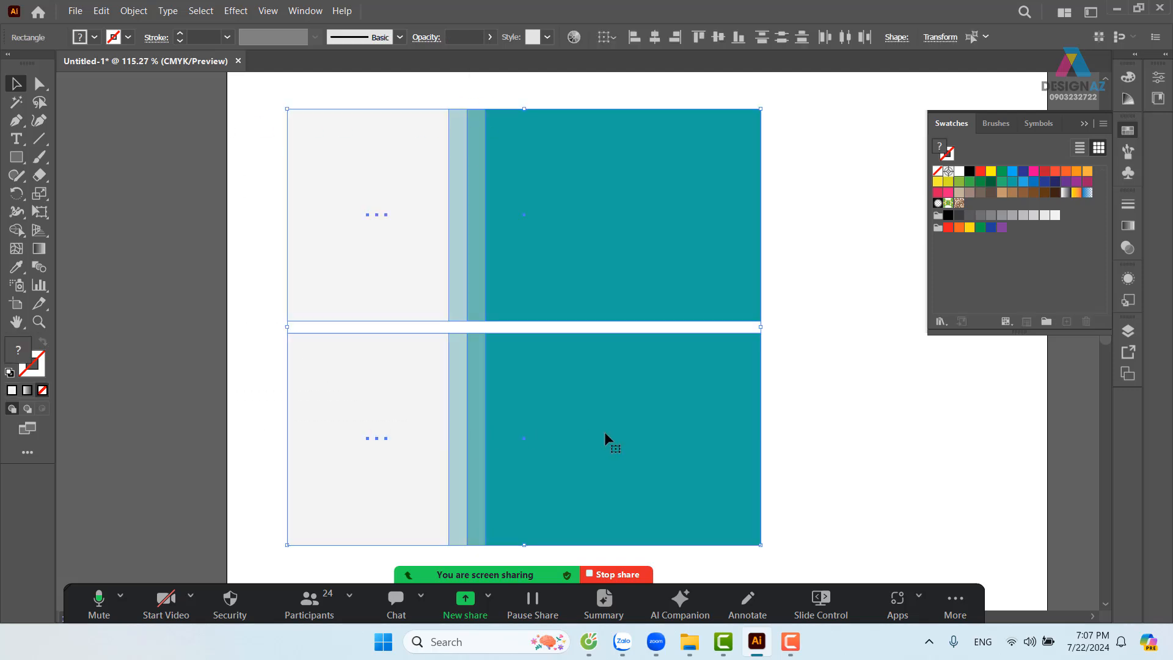
left_click(884, 408)
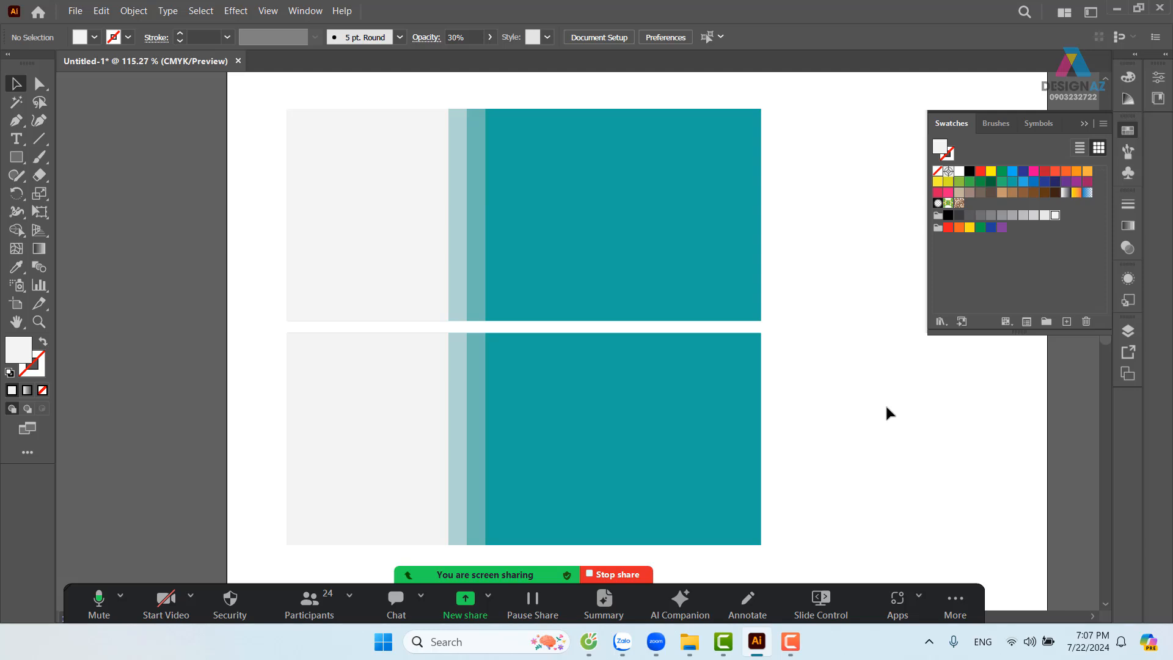
left_click_drag(172, 185, 849, 275)
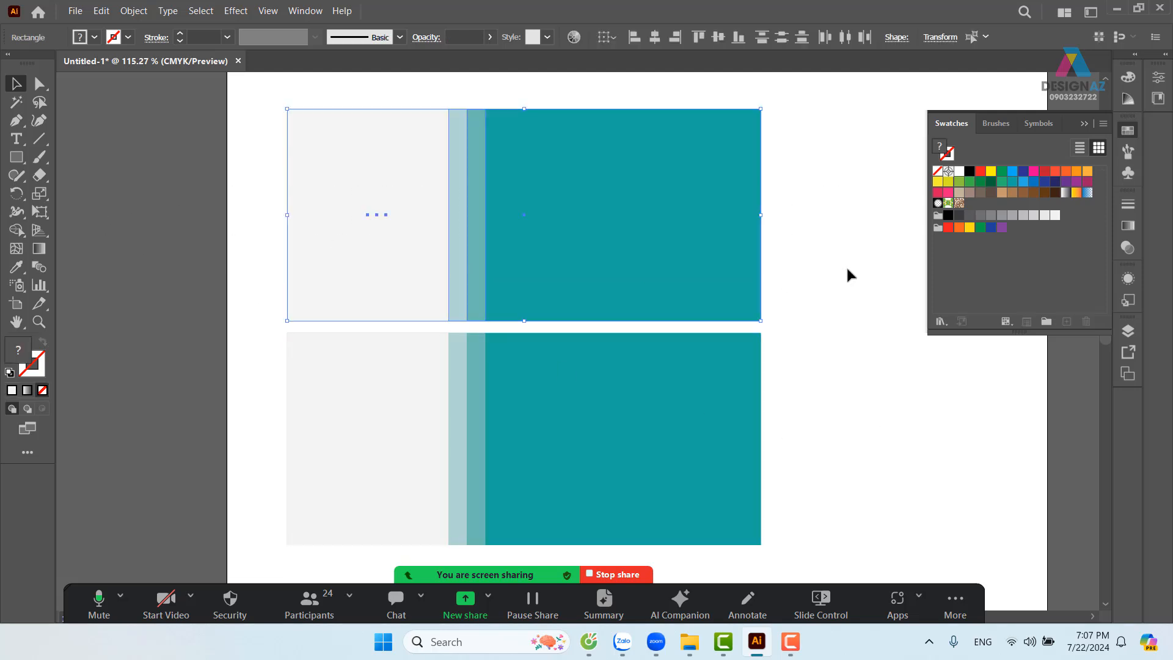
left_click(834, 269)
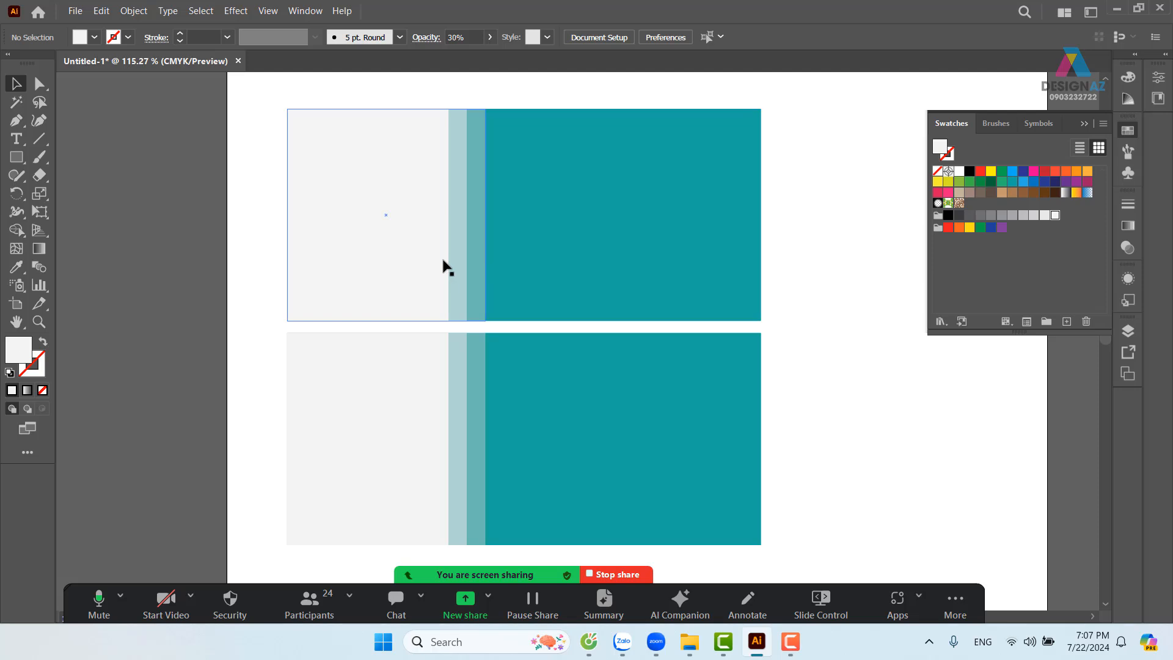
Move the upper layout's 30% opacity rectangle away from the gray panel, past the teal area's right edge
left_click(385, 250)
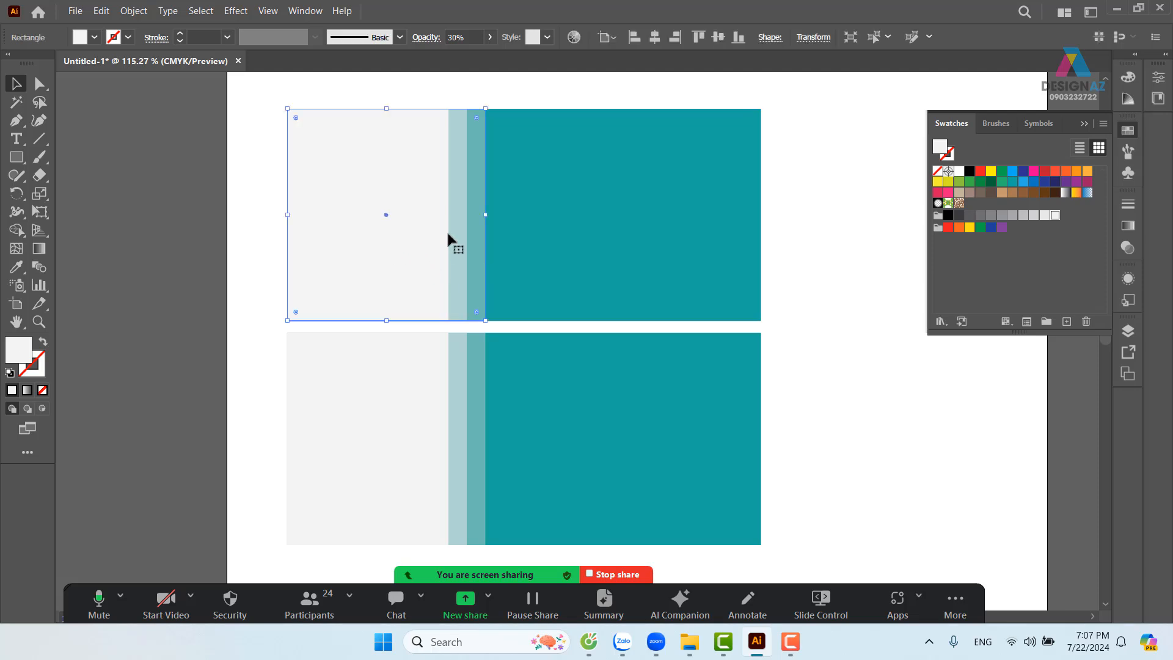
left_click_drag(429, 254, 411, 259)
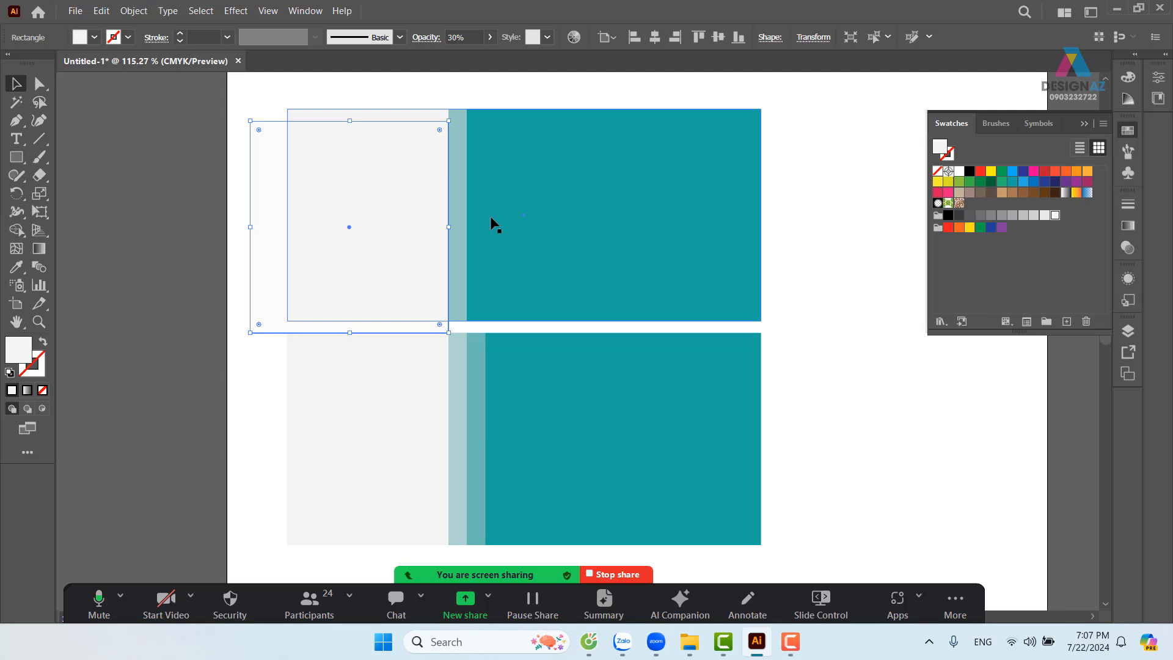
left_click_drag(360, 230, 737, 272)
Narrow the upper 50% opacity rectangle slightly from its right edge and move the 30% opacity rectangle back over the gray panel
left_click(457, 228)
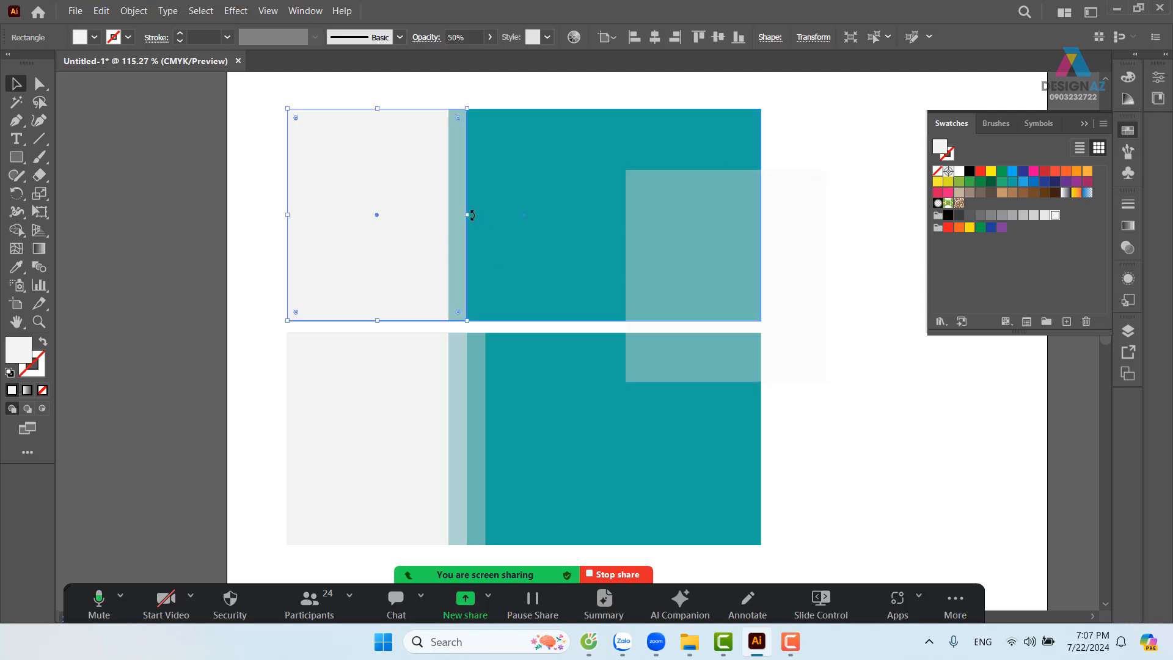
left_click_drag(472, 214, 459, 215)
left_click_drag(678, 247, 353, 190)
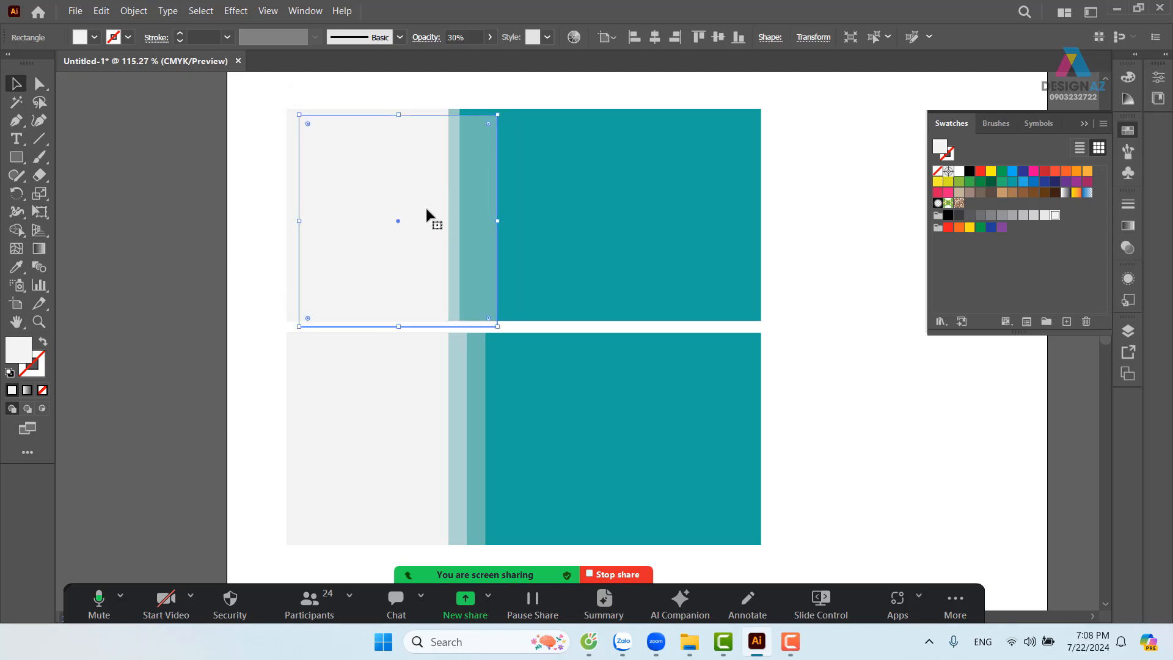
left_click_drag(426, 211, 419, 206)
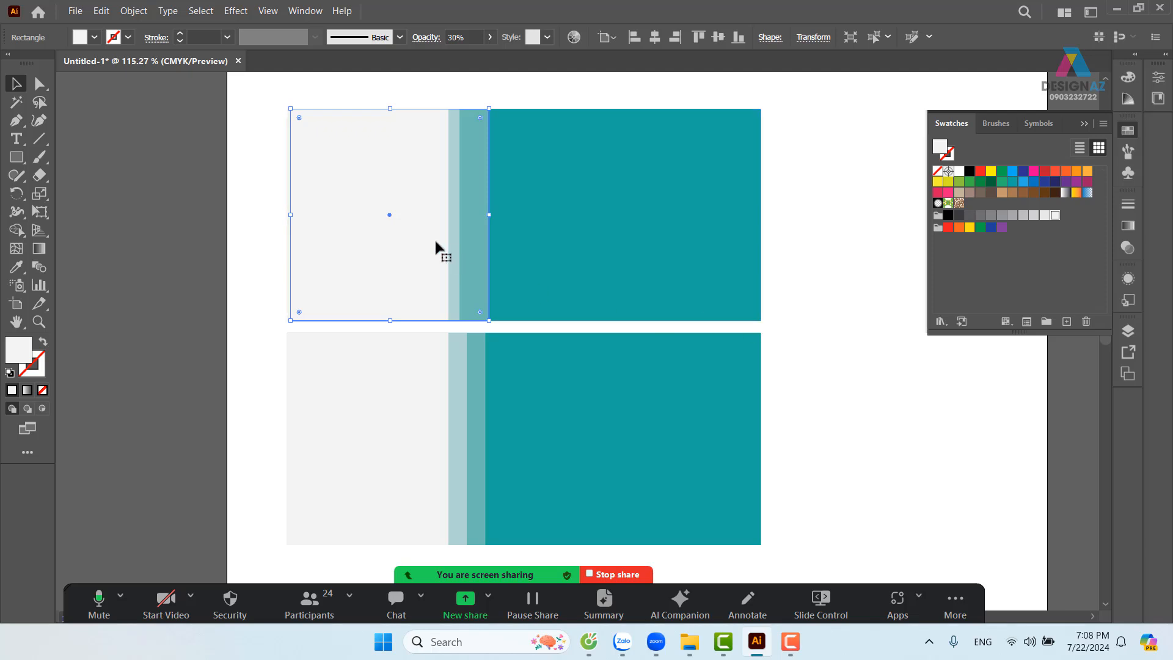
Move the upper layout's 30% opacity rectangle aside and widen the 50% opacity rectangle to match the lower layout's first strip
left_click_drag(456, 197, 777, 257)
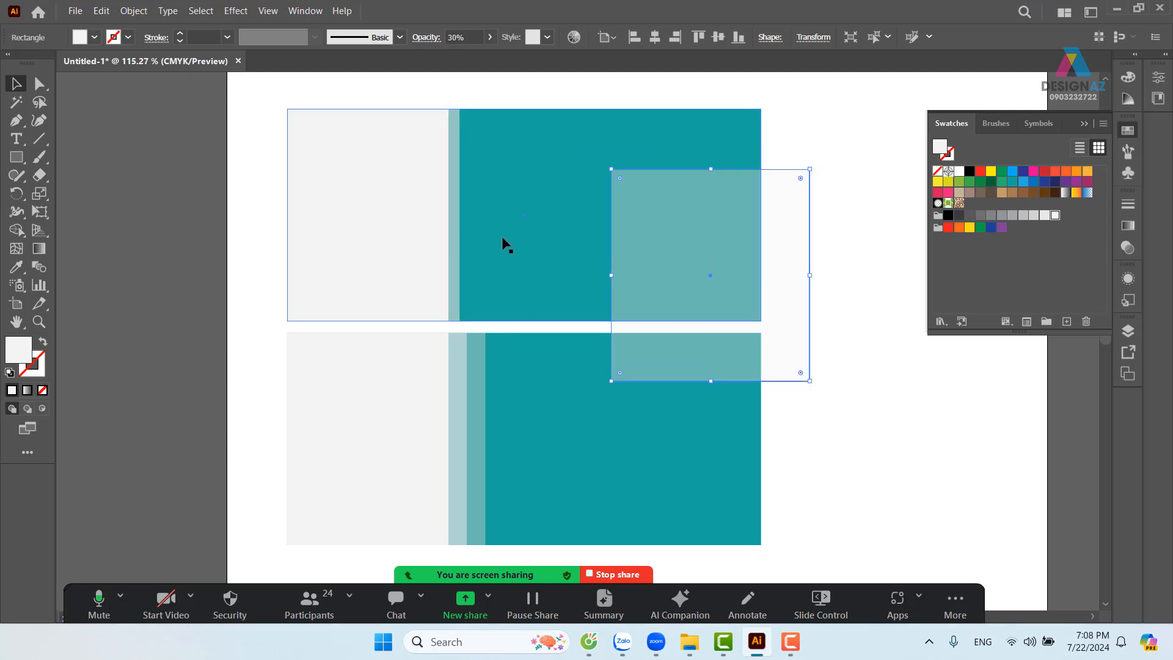
left_click(458, 238)
left_click_drag(464, 217, 469, 215)
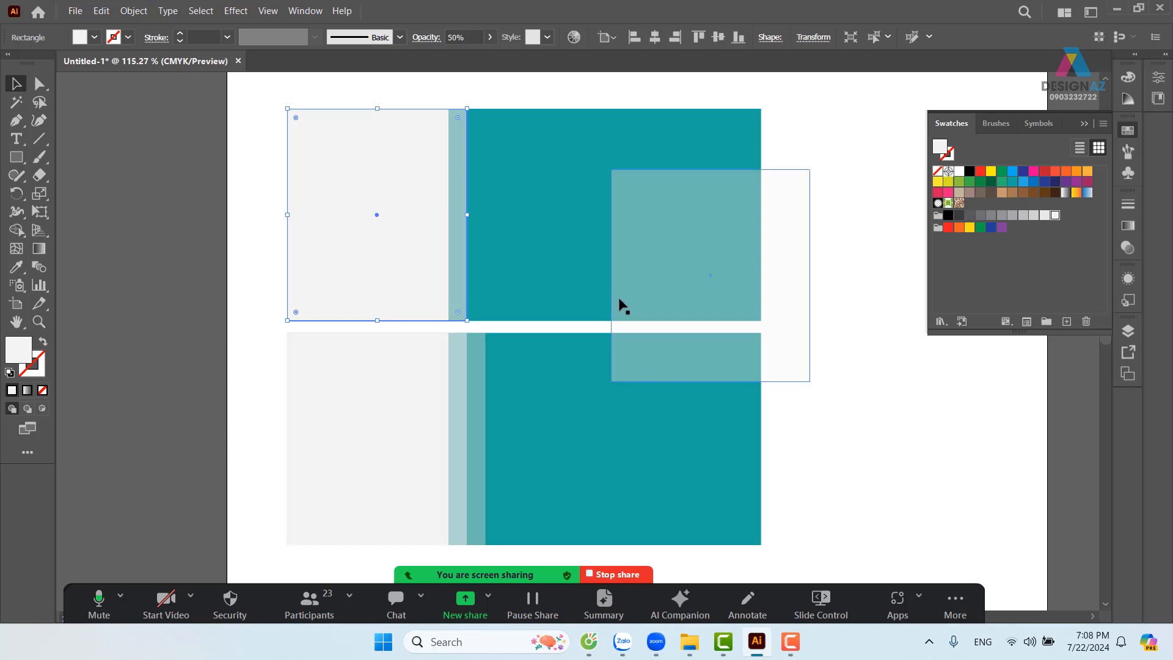
Move the 30% opacity rectangle back flush with the upper layout's outer edge and fill it with light orange
left_click_drag(662, 273, 465, 217)
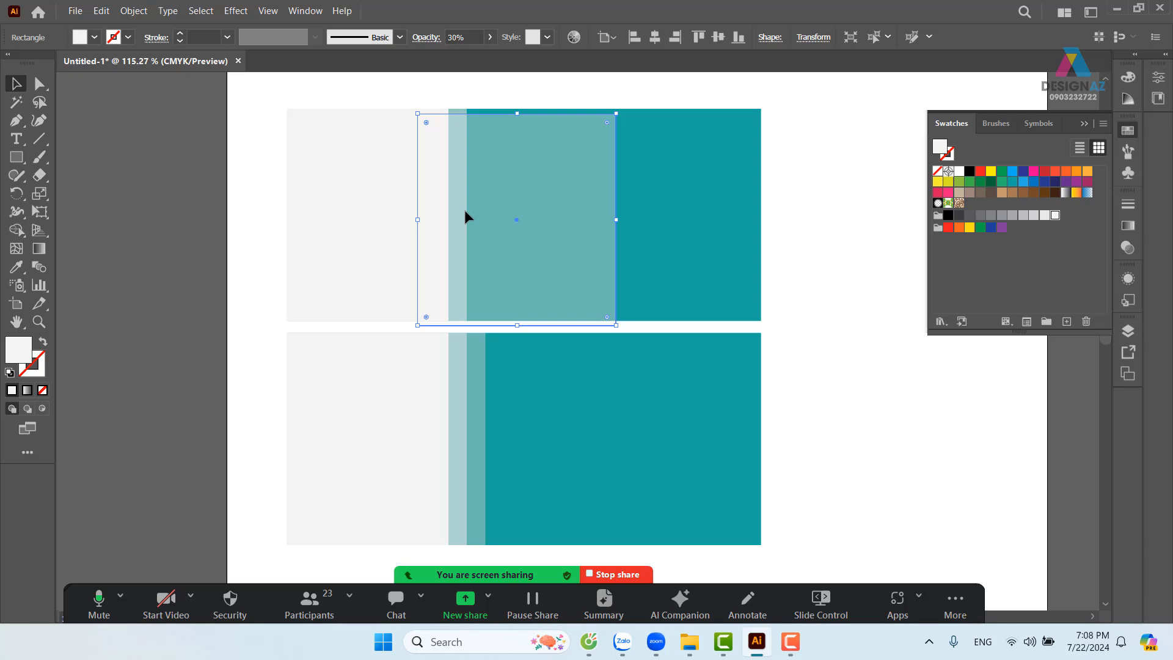
left_click_drag(529, 227, 468, 230)
left_click(1087, 172)
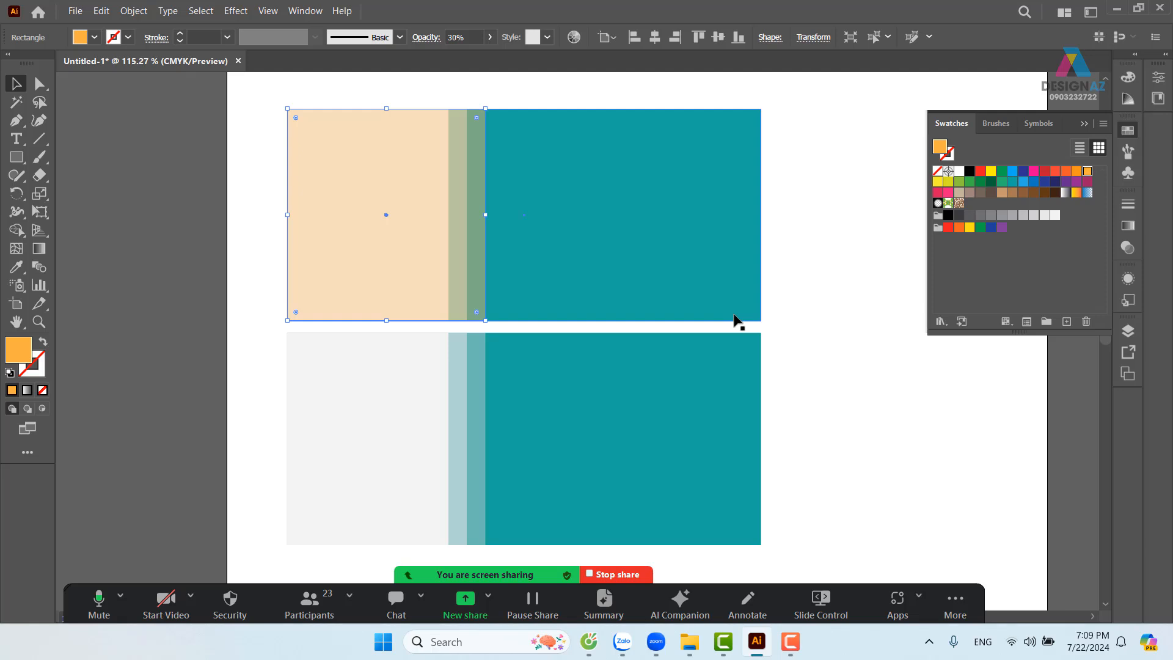
Widen the lower layout's 30% opacity rectangle slightly past its current edge over the teal area
scroll(576, 342, "down", 4)
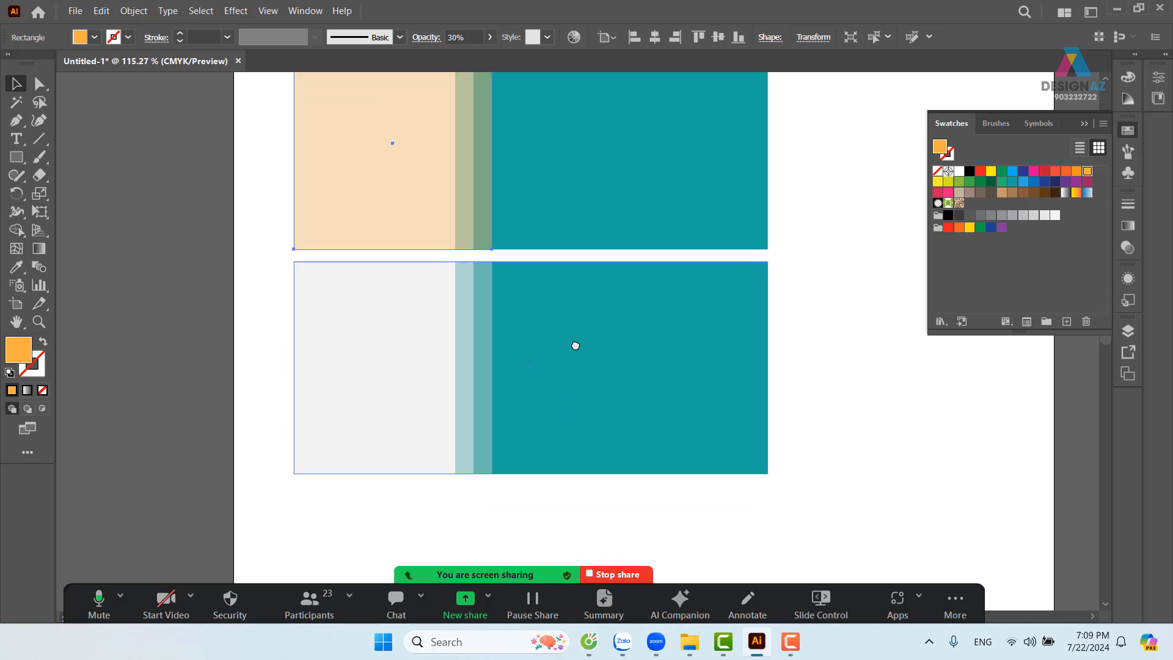
key("ctrl+equal")
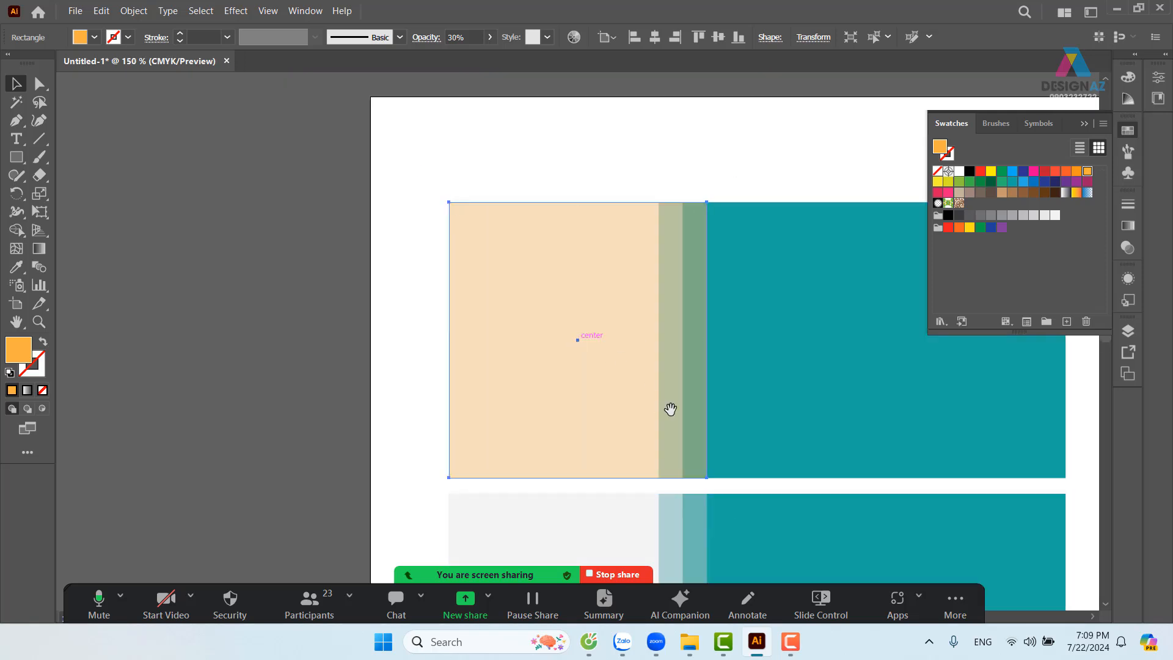
left_click_drag(670, 406, 578, 171)
left_click(233, 350)
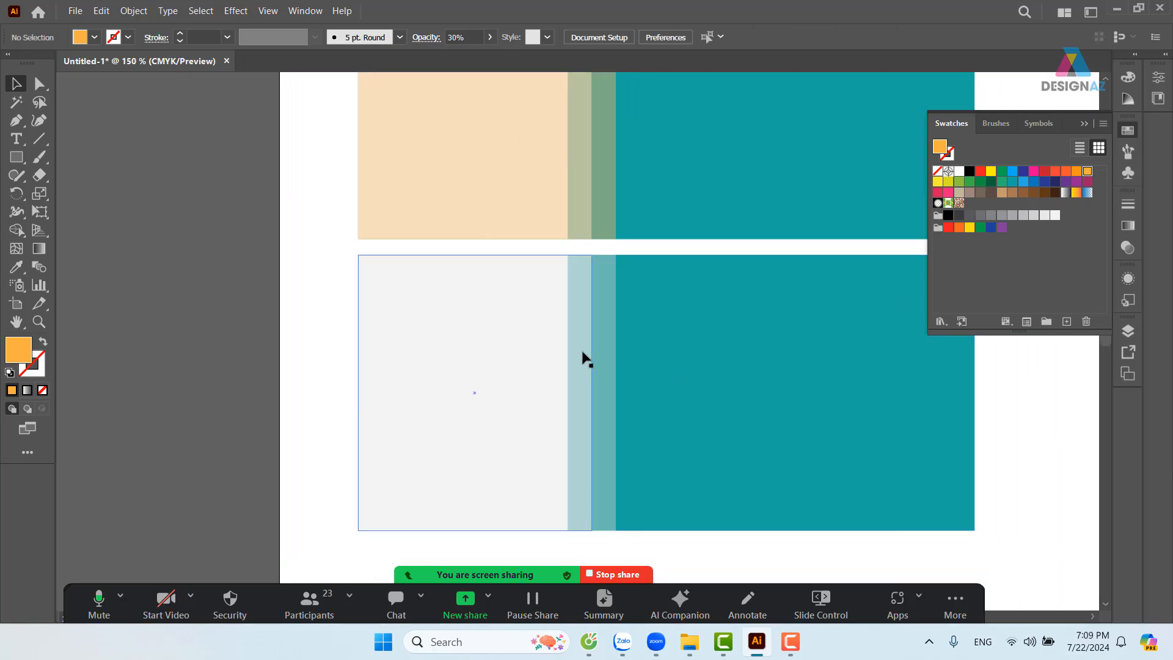
left_click(581, 382)
left_click_drag(594, 392, 596, 394)
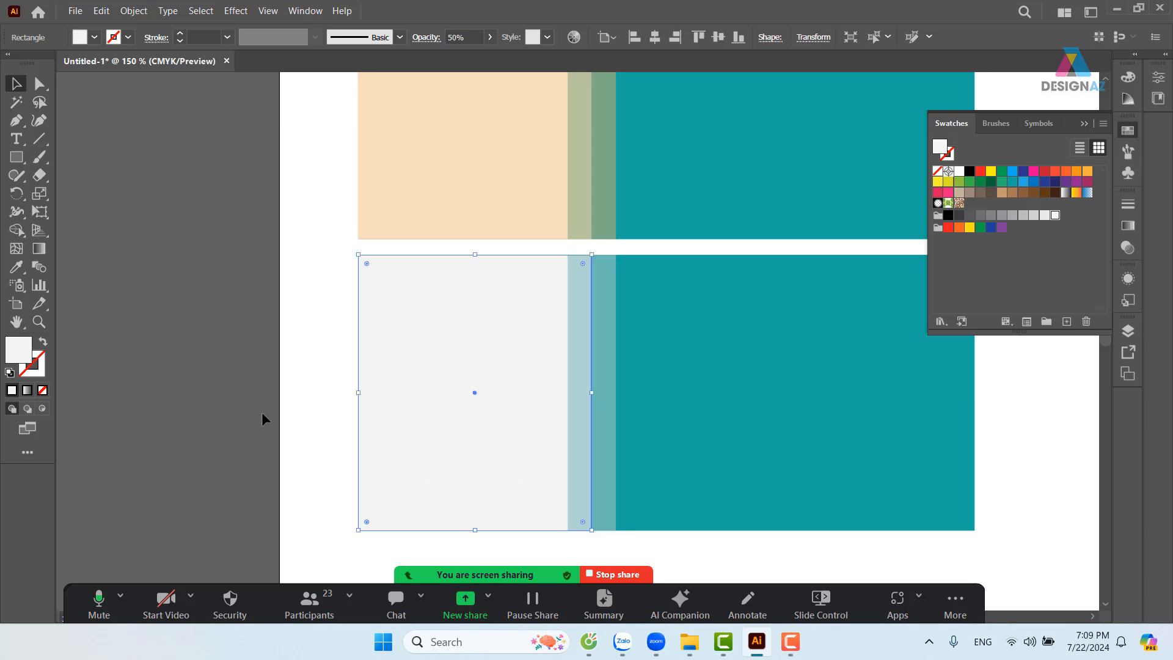
left_click(215, 376)
left_click(613, 394)
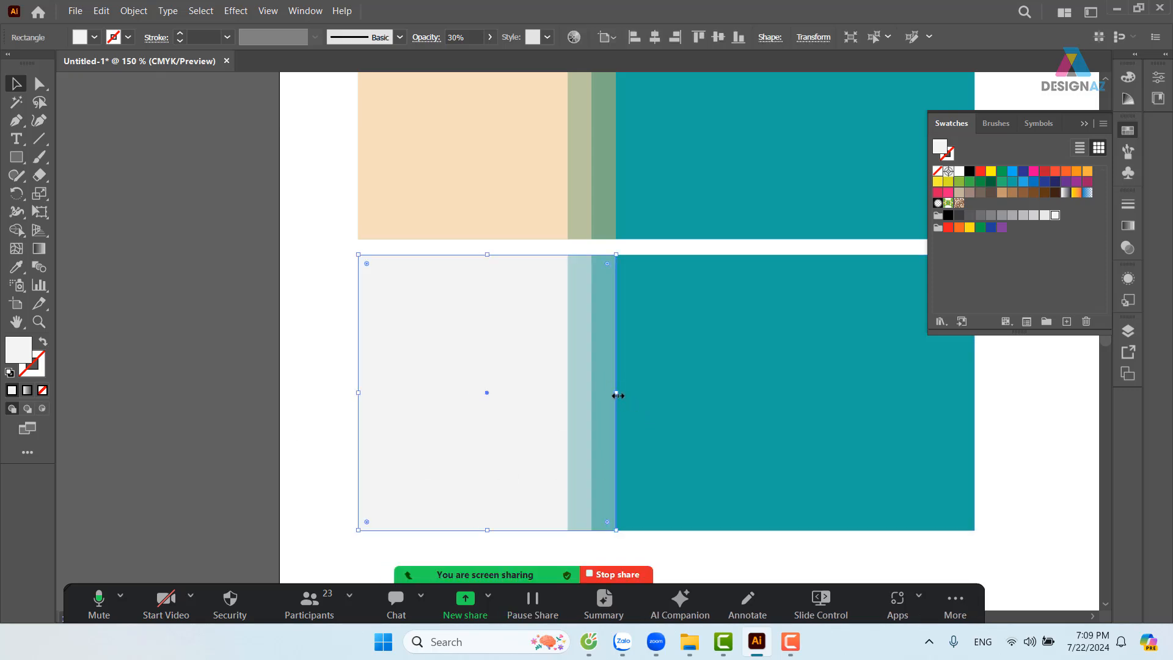
mouse_move(615, 393)
left_mouse_down()
mouse_move(606, 392)
mouse_move(618, 394)
left_mouse_up()
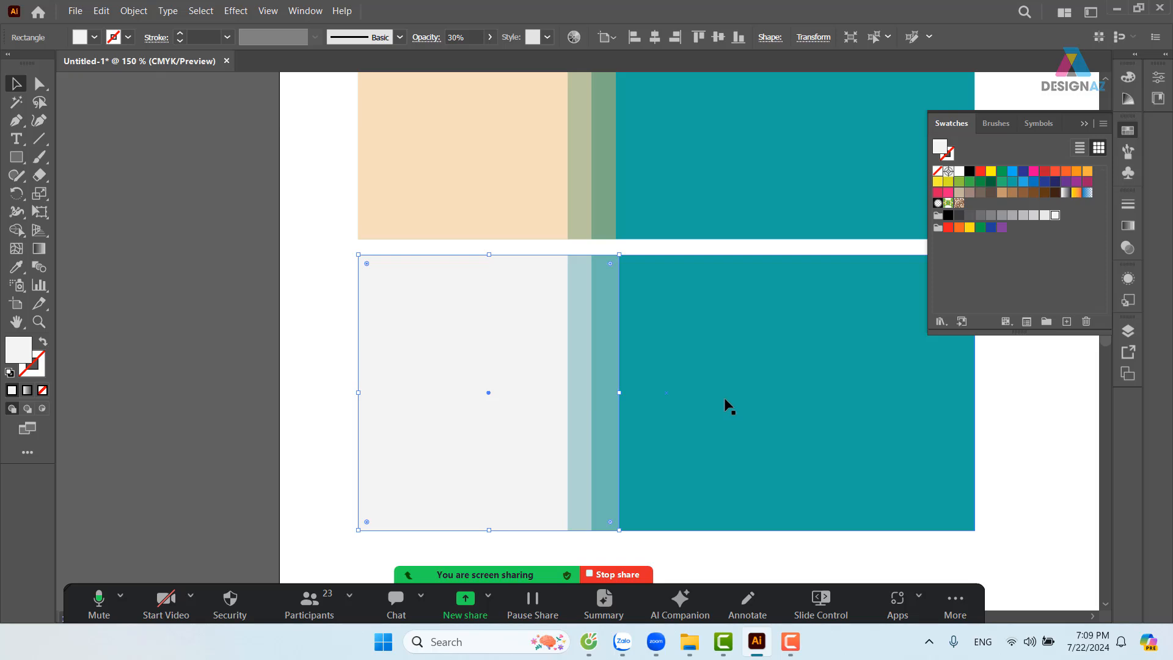
Place a copy of the lower layout's teal rectangle beside the upper layout, aligned with its top edge
key("space")
left_click_drag(781, 383, 525, 499)
left_click_drag(543, 314, 386, 340)
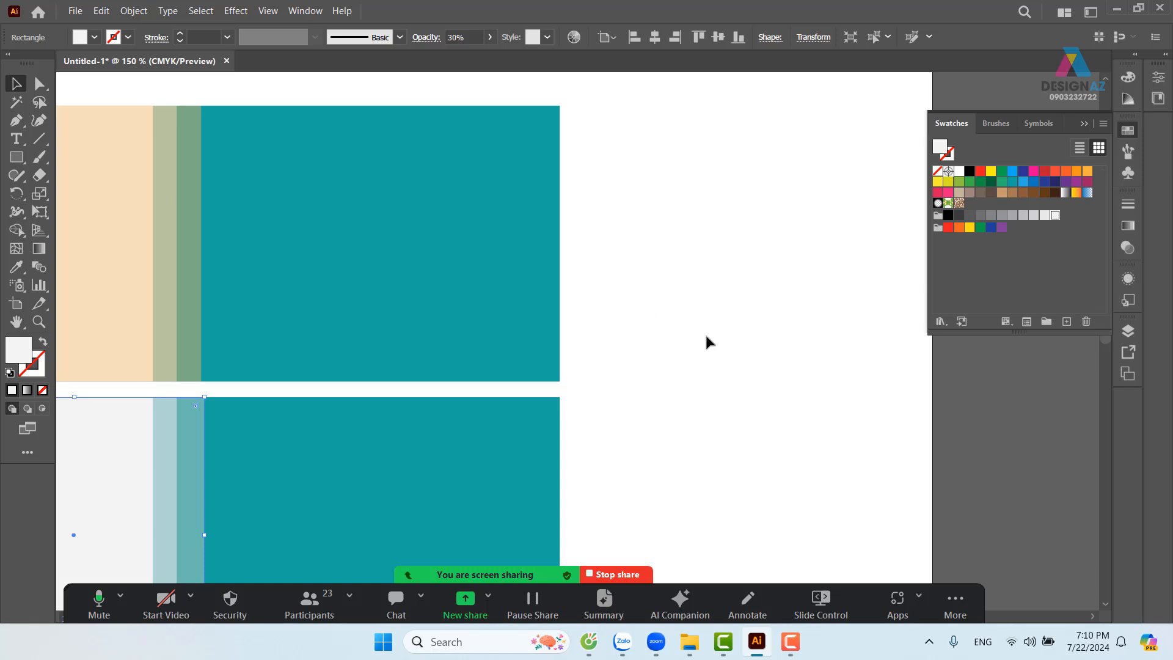
key("ctrl+minus")
key("ctrl+minus")
key("ctrl+minus")
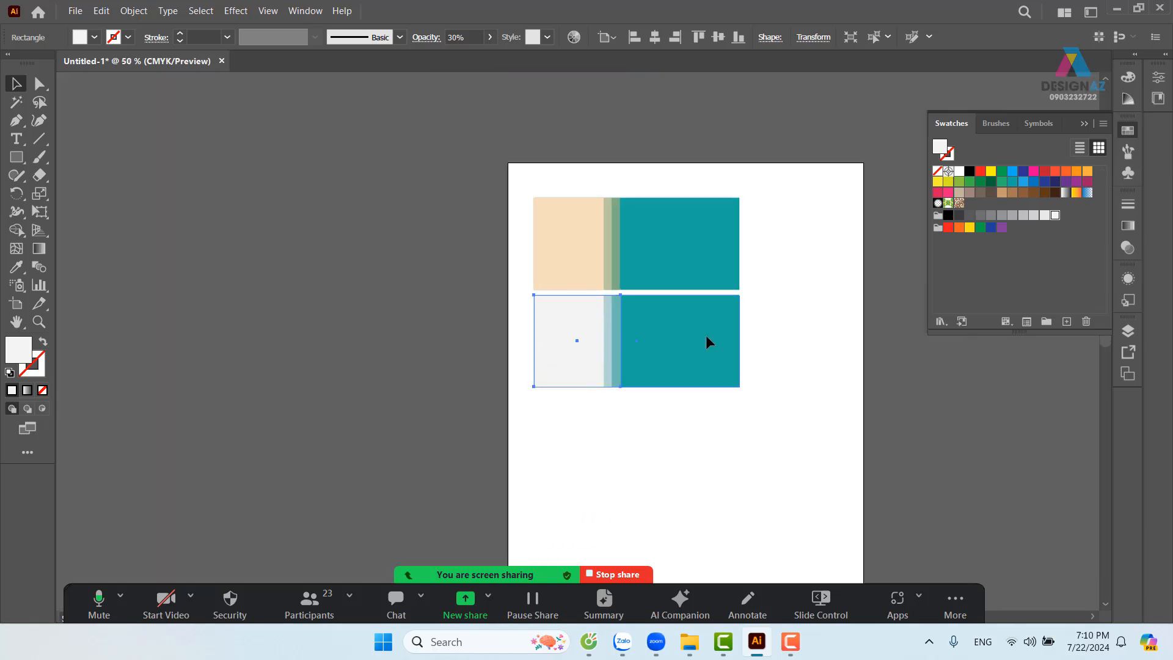
key("z")
left_click_drag(841, 405, 949, 454)
left_click_drag(598, 336, 719, 358)
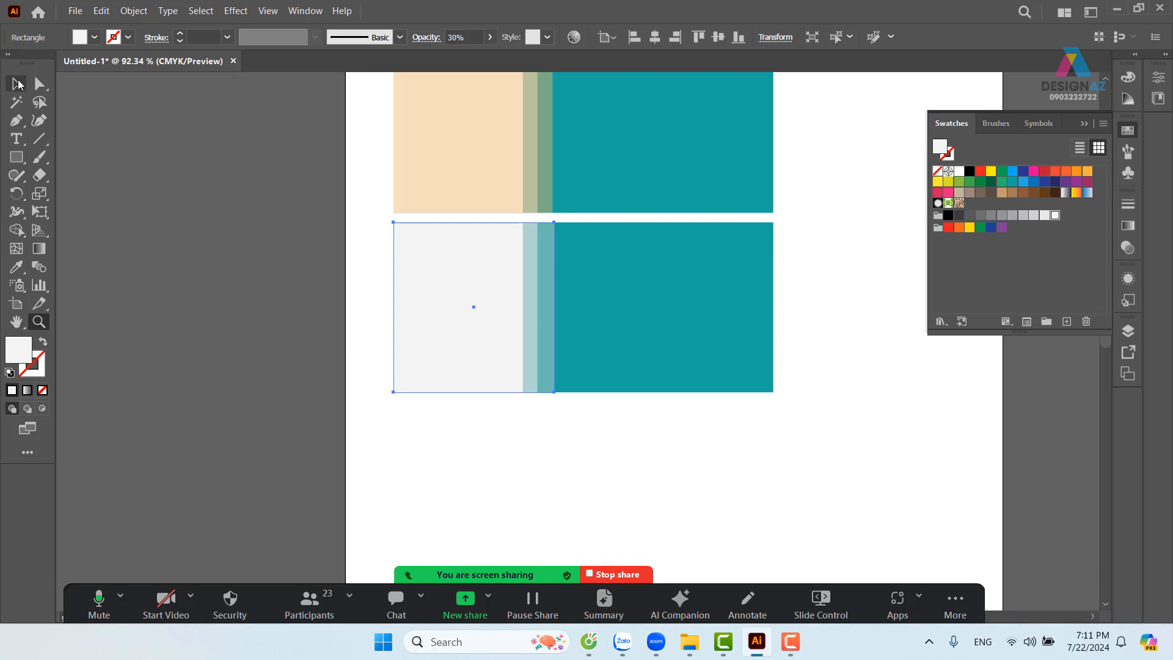
left_click(17, 84)
scroll(537, 309, "right", 10)
scroll(537, 309, "up", 4)
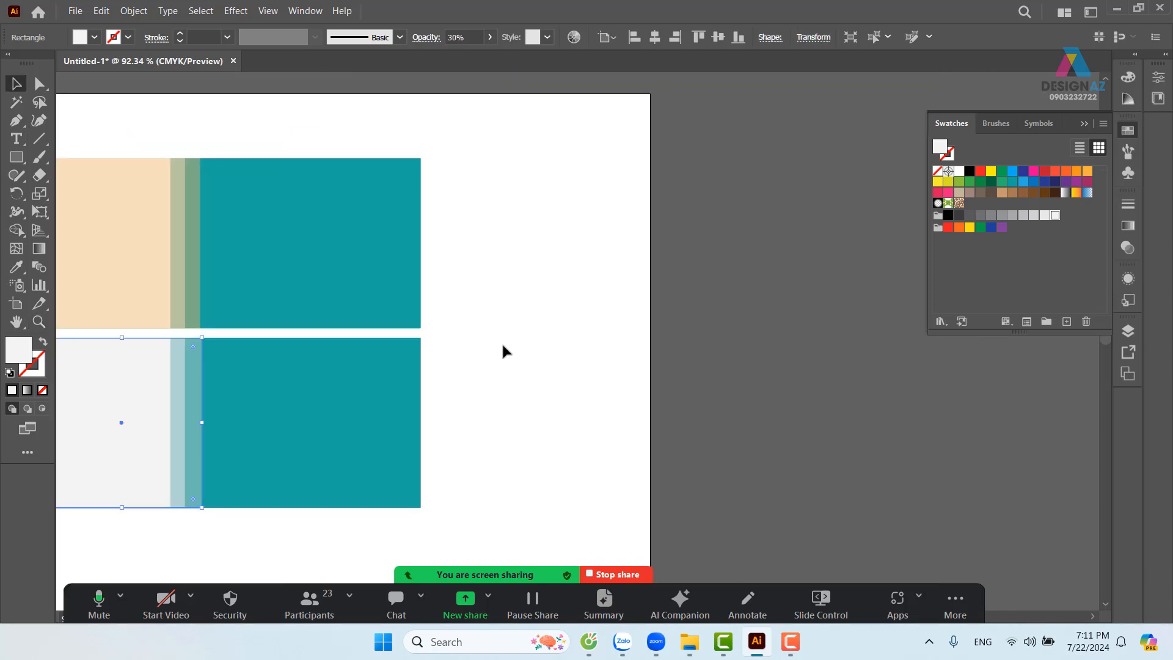
left_click(526, 218)
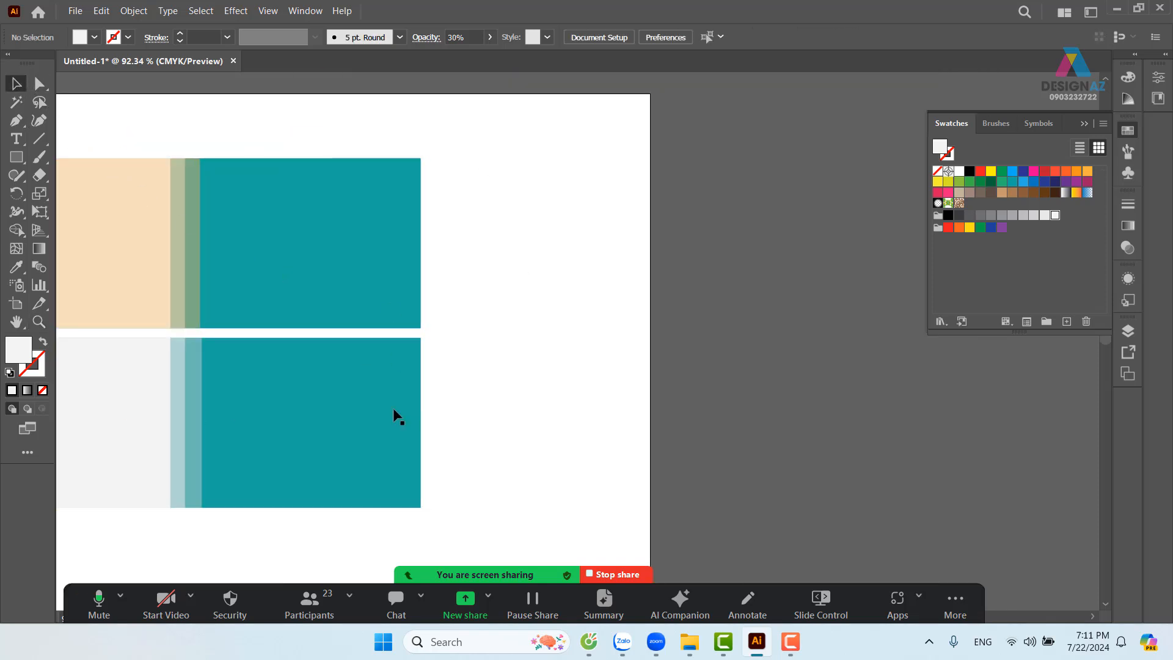
left_click_drag(299, 419, 681, 244)
left_click(718, 121)
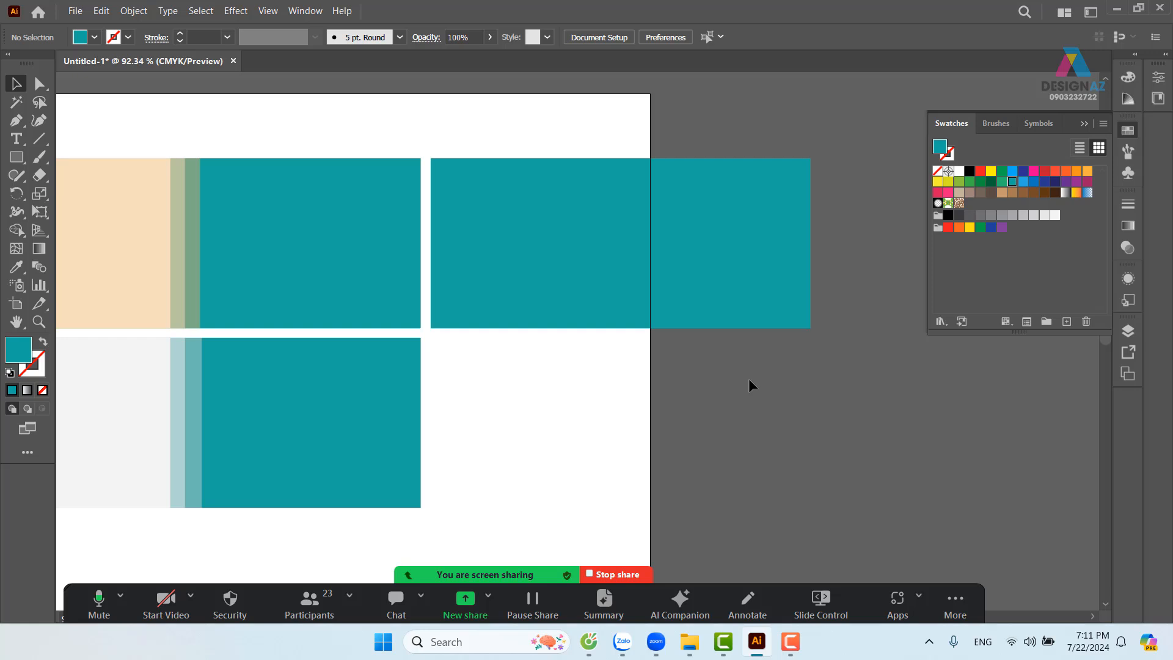
key("ctrl+shift+h")
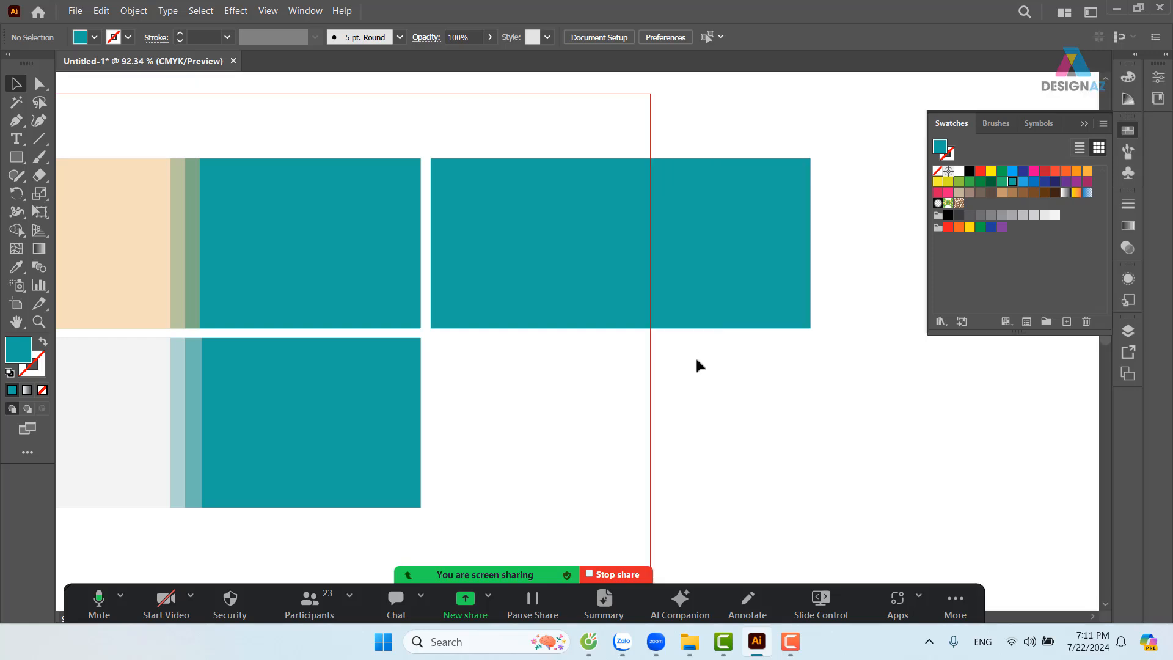
left_click(614, 40)
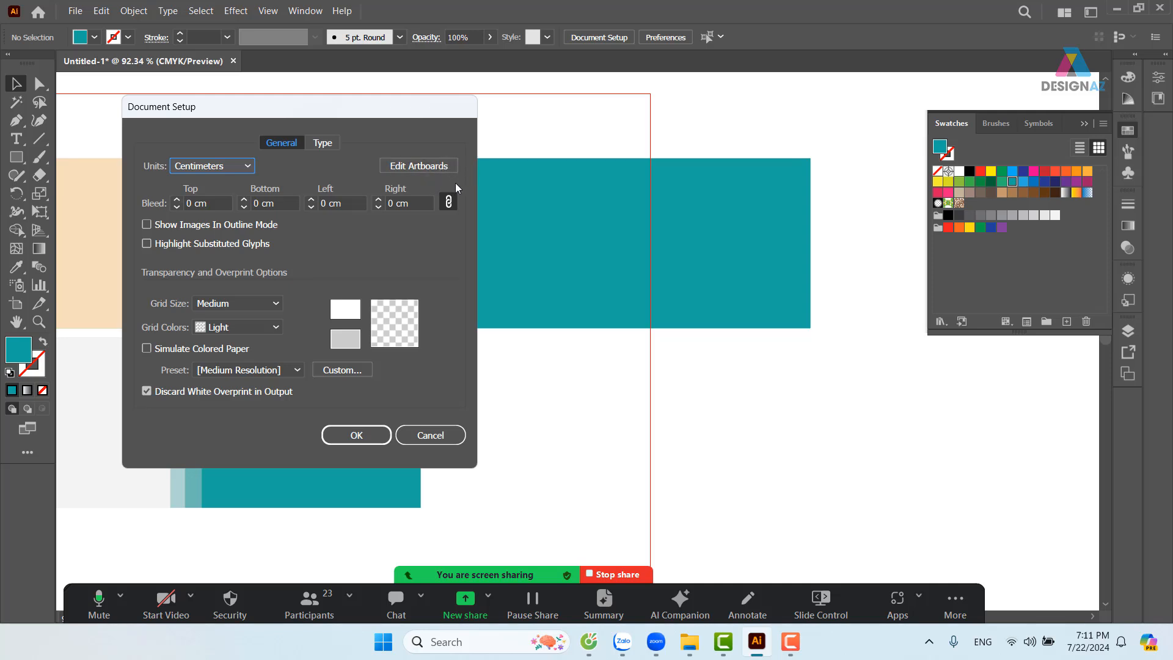
left_click(436, 440)
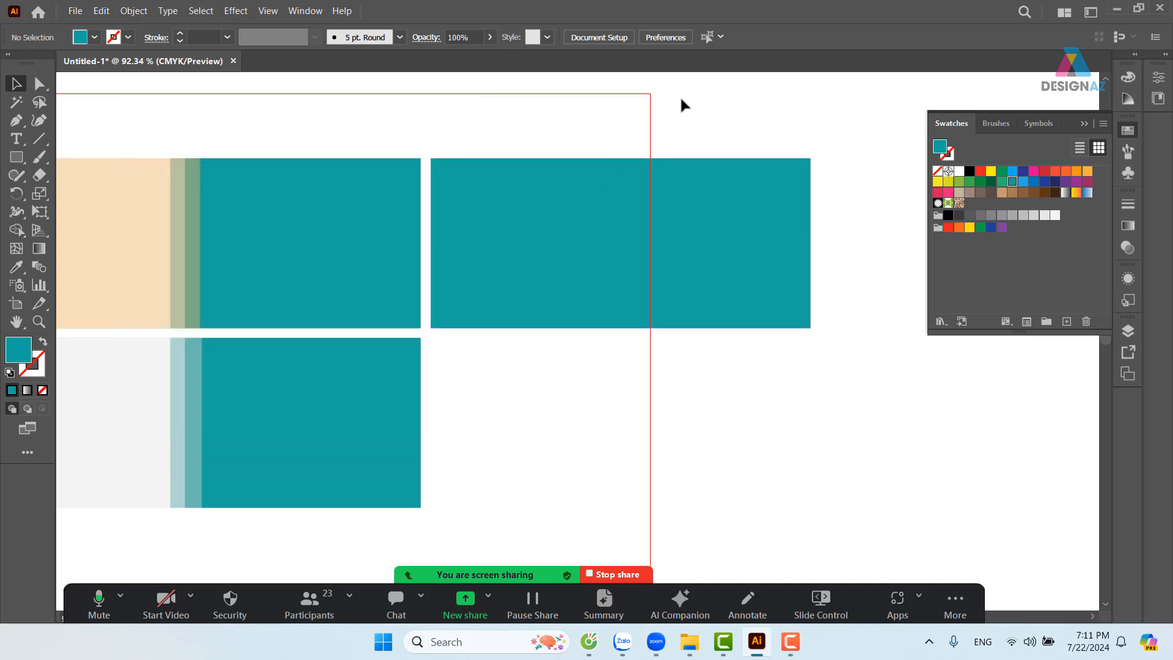
Move the copied teal rectangle completely off the artboard, onto the empty canvas beside it
key("ctrl+minus")
key("ctrl+minus")
key("ctrl+minus")
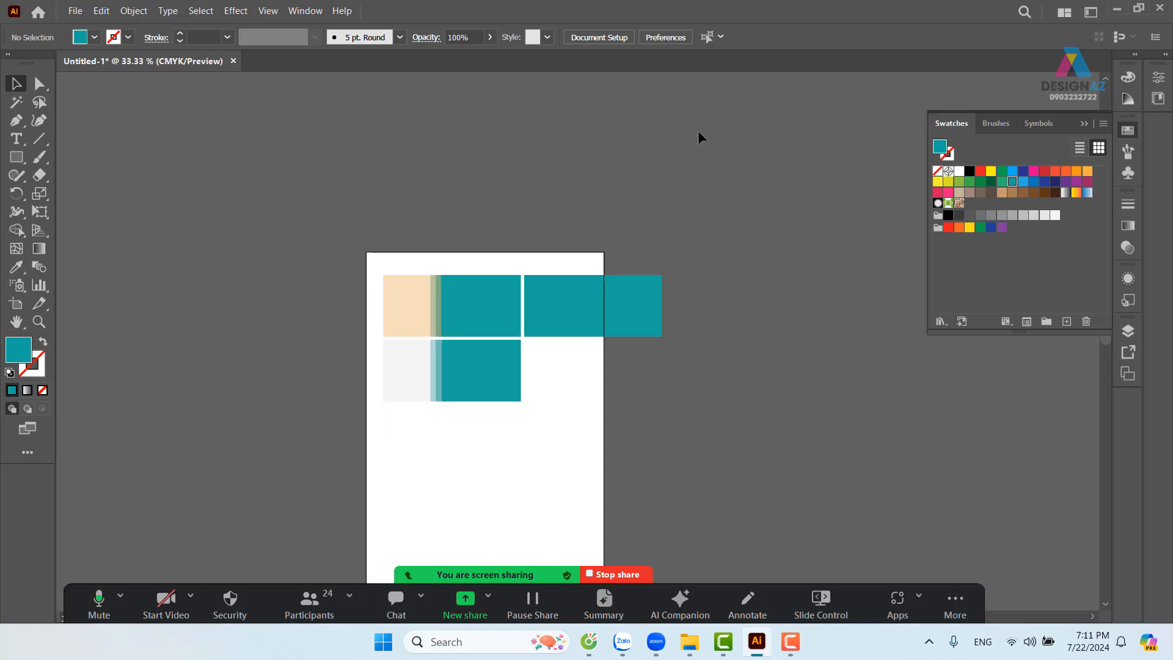
left_click_drag(762, 382, 650, 356)
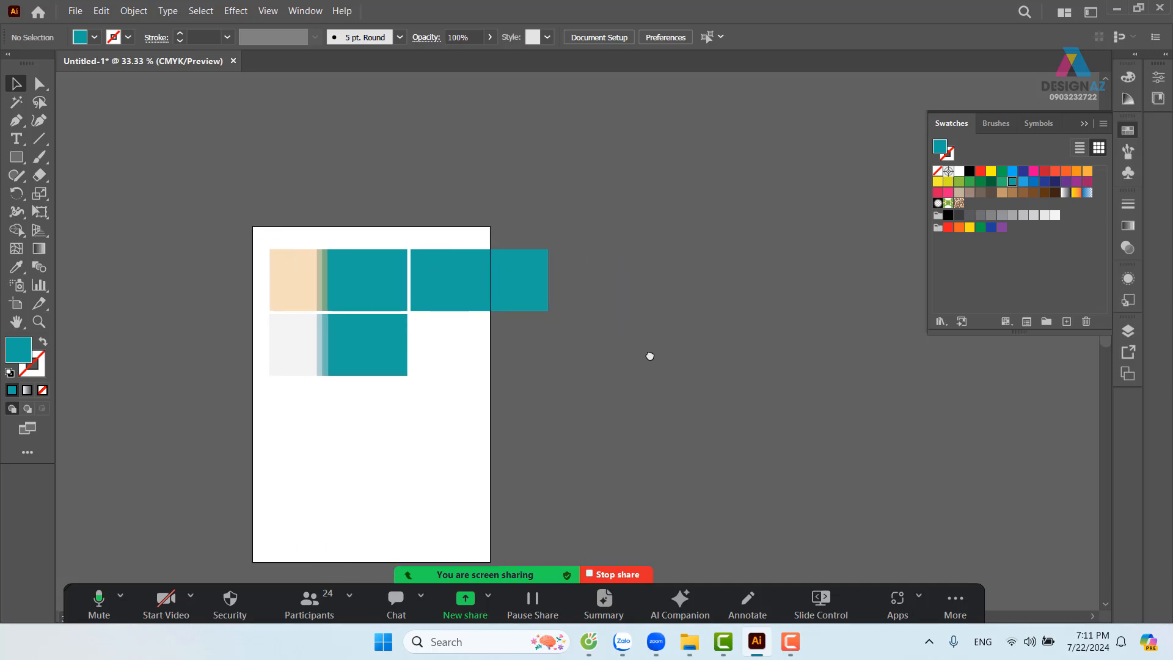
left_click_drag(541, 289, 641, 300)
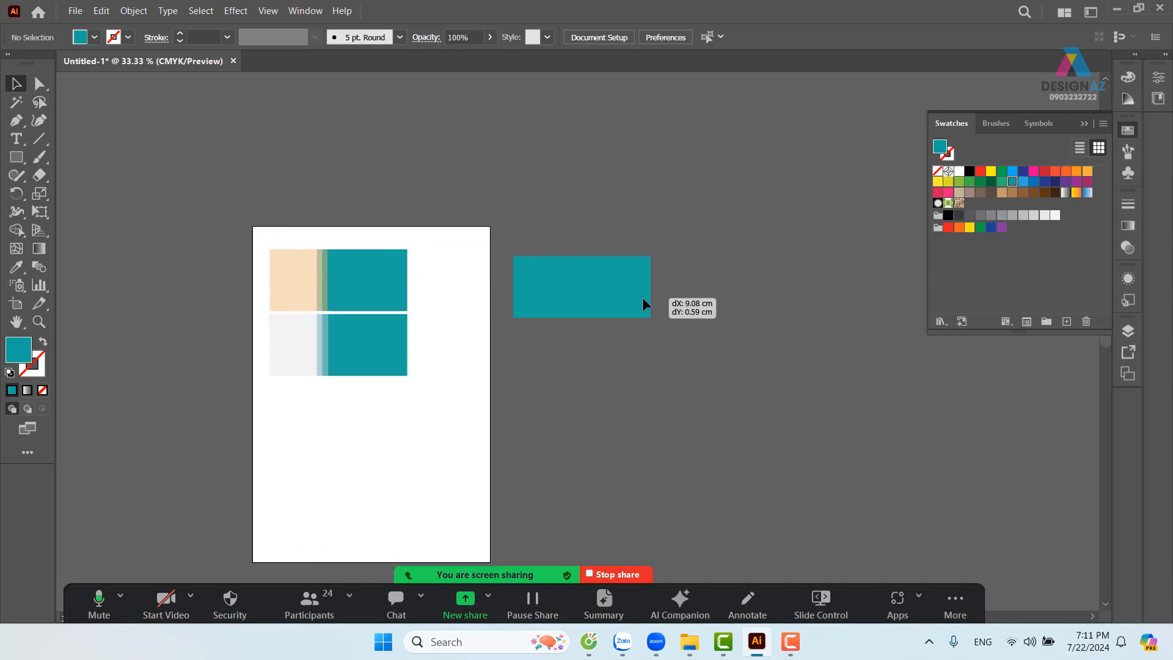
left_click(848, 327)
Fill the copied rectangle beside the artboard with the dark navy blue swatch
key("z")
left_click_drag(548, 236, 542, 296)
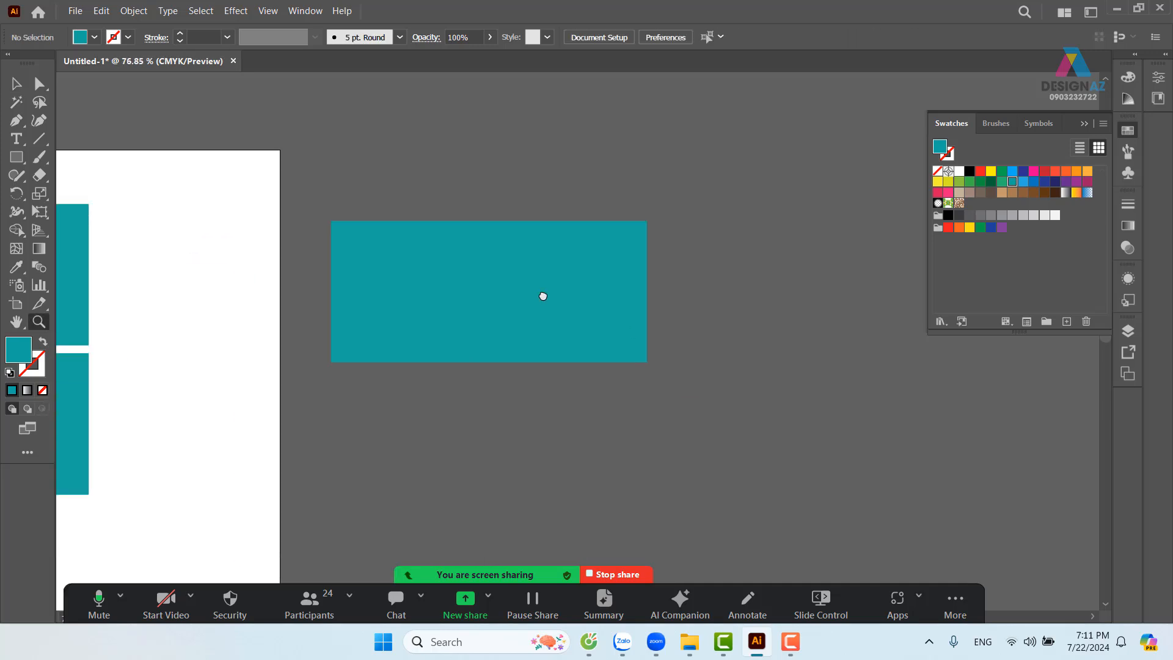
left_click(16, 85)
left_click(524, 277)
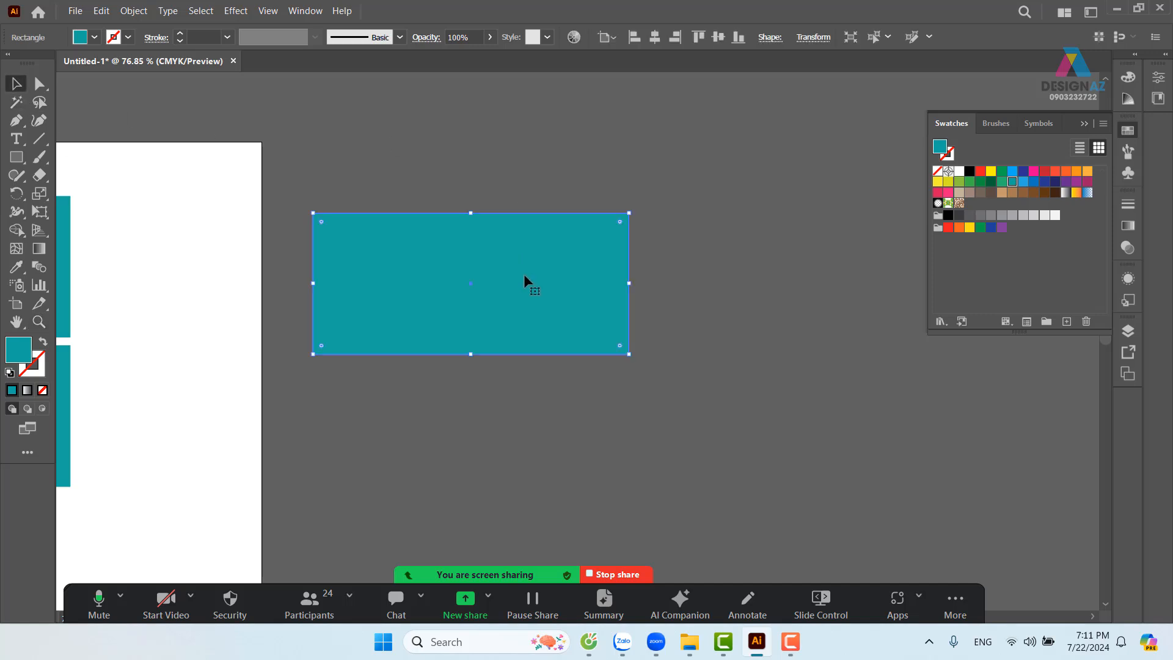
left_click(717, 287)
left_click(566, 303)
left_click(1055, 182)
left_click(729, 332)
key("z")
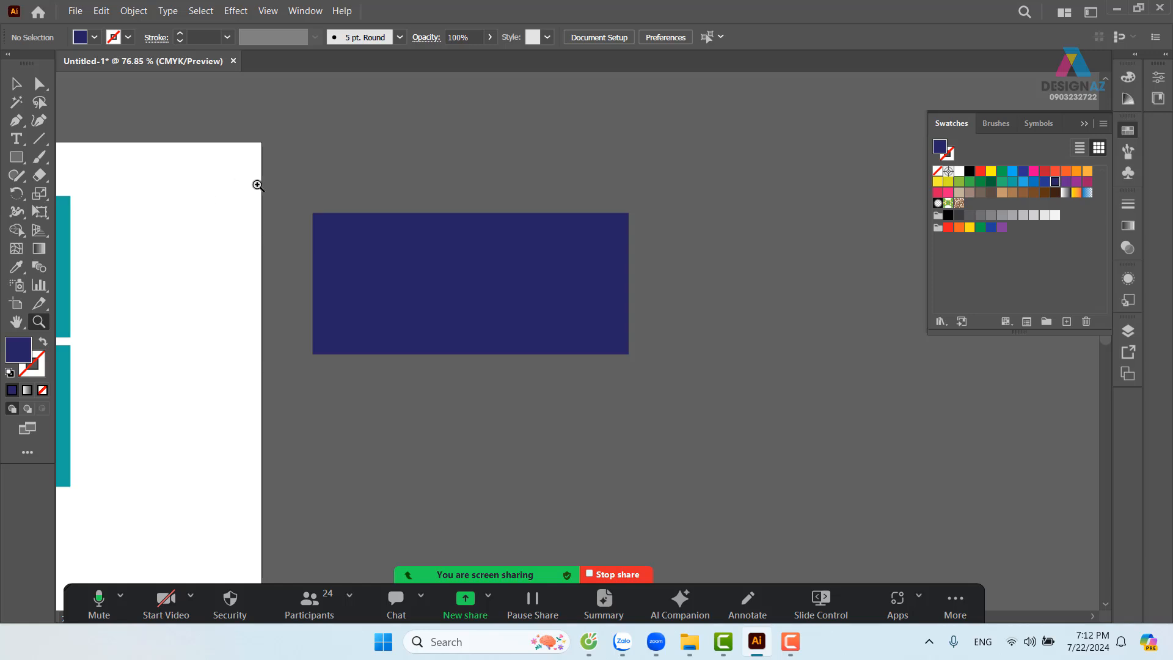
left_click_drag(251, 181, 353, 219)
left_click_drag(564, 289, 444, 254)
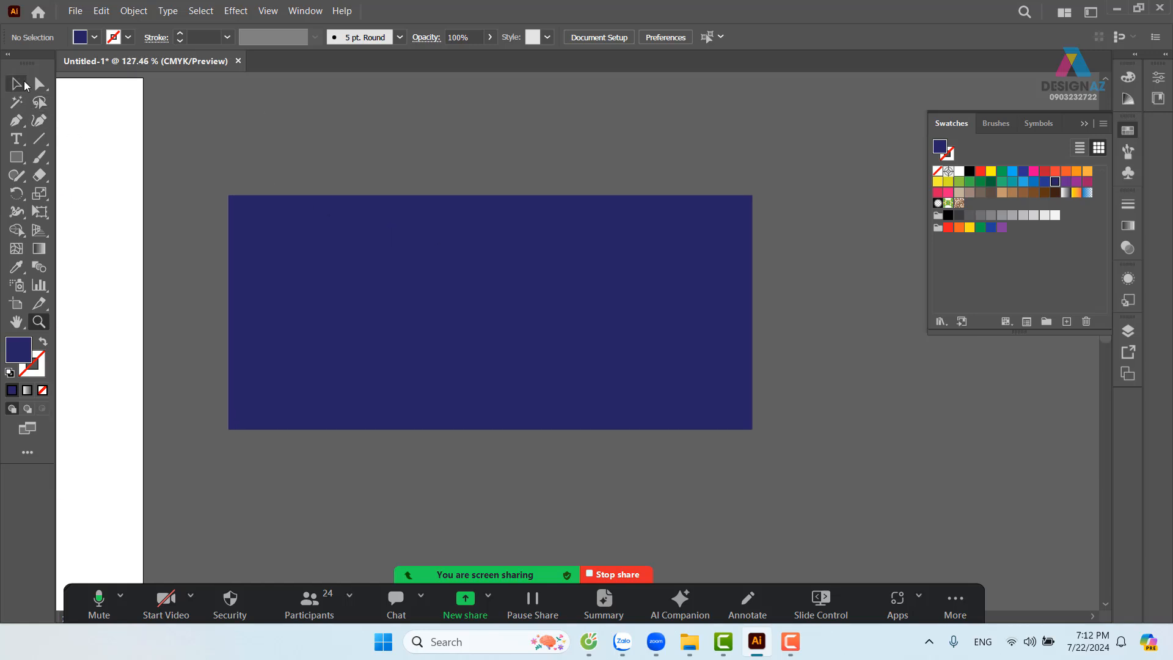
left_click(19, 86)
key("ctrl+equal")
key("ctrl+equal")
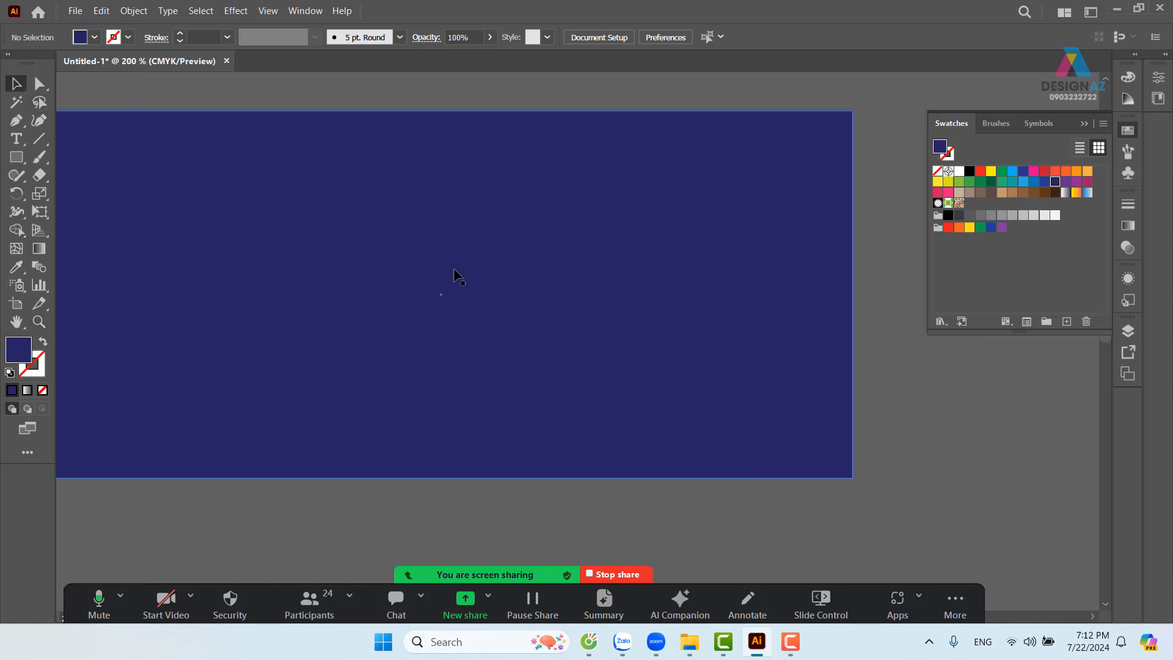
key("ctrl+minus")
key("ctrl+minus")
key("ctrl+minus")
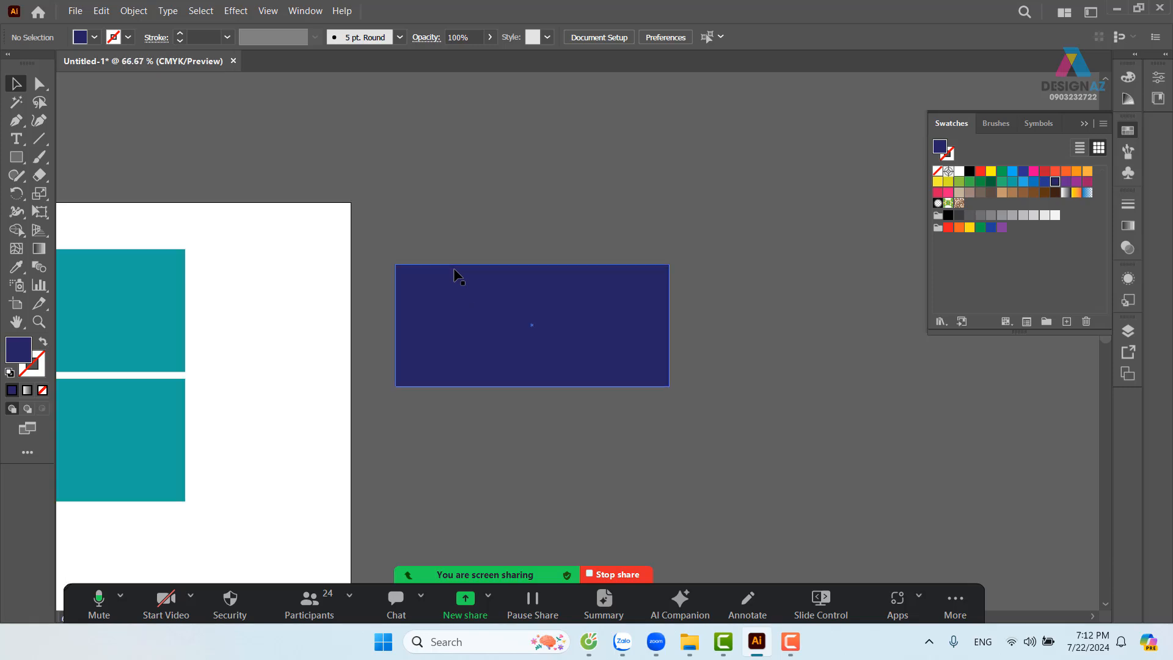
key("ctrl+0")
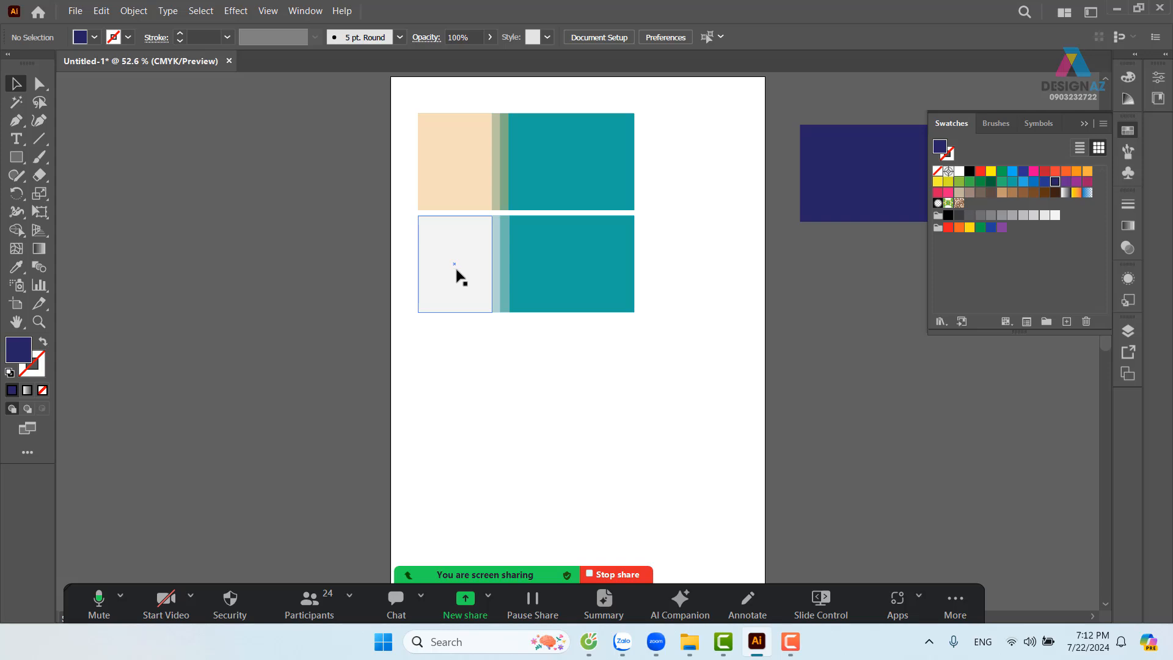
Cover the upper third of the navy rectangle with a shortened in-place copy filled with the lightest gray swatch
left_click_drag(800, 306, 463, 372)
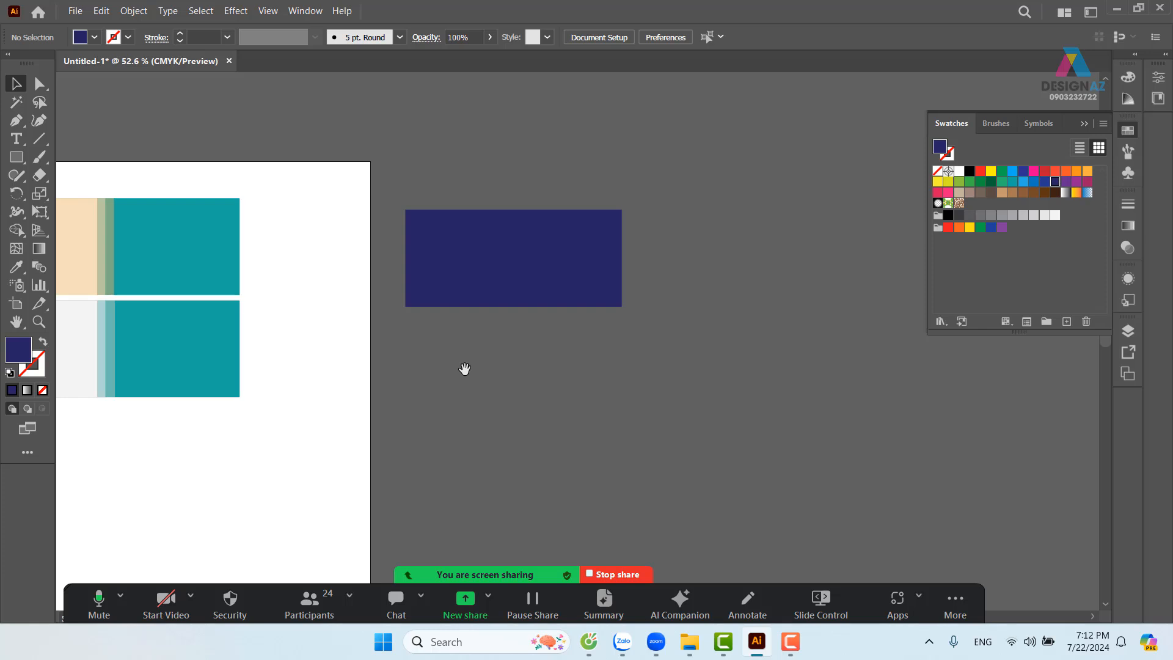
key("ctrl+equal")
key("ctrl+equal")
key("ctrl+equal")
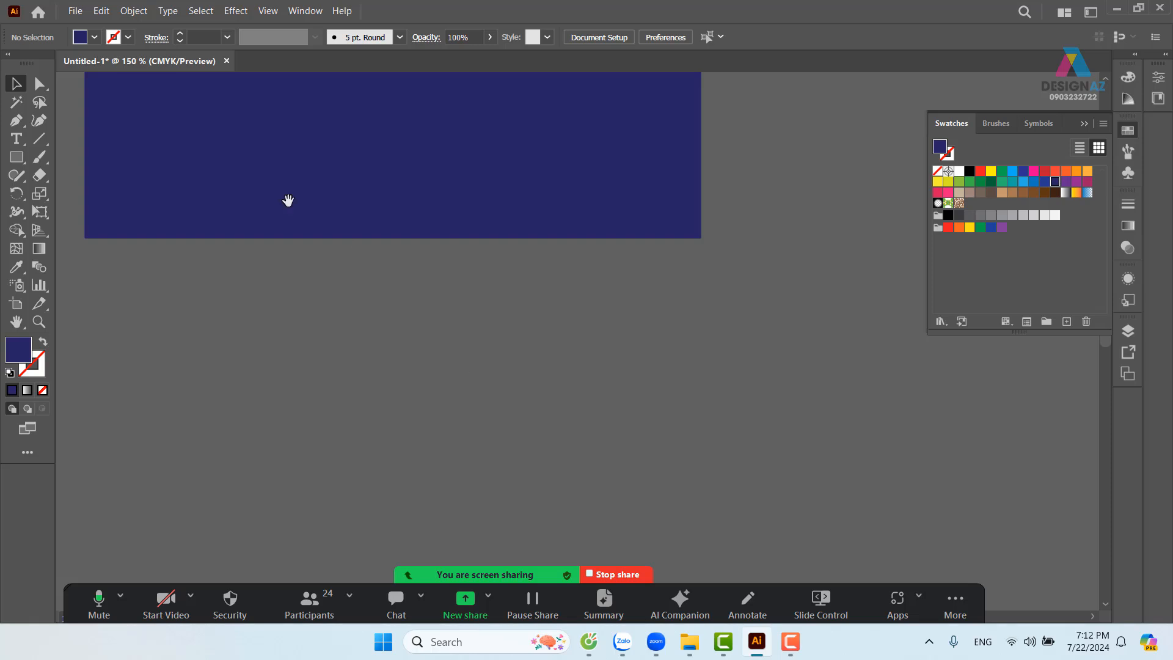
left_click_drag(441, 221, 585, 434)
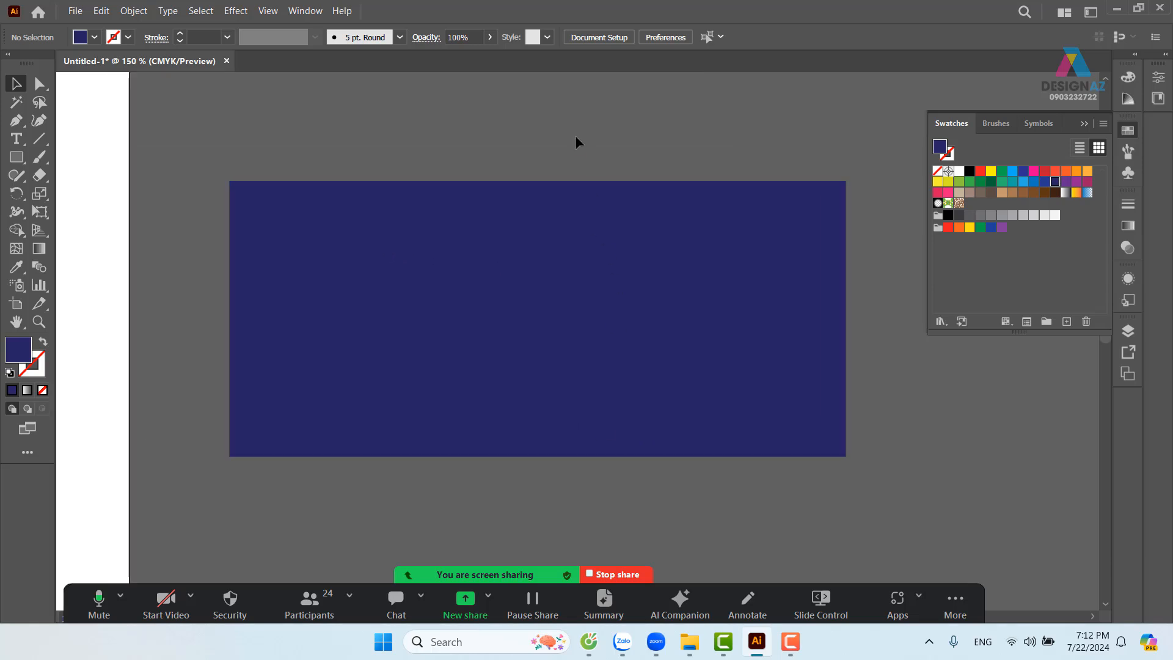
left_click(567, 273)
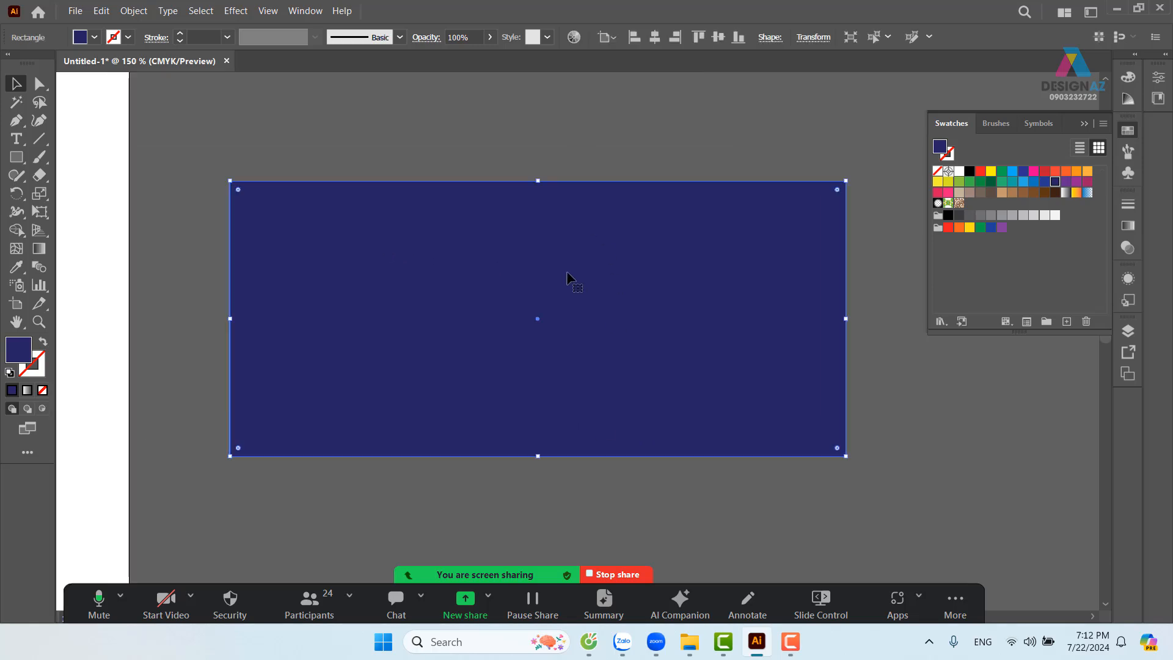
left_click(600, 164)
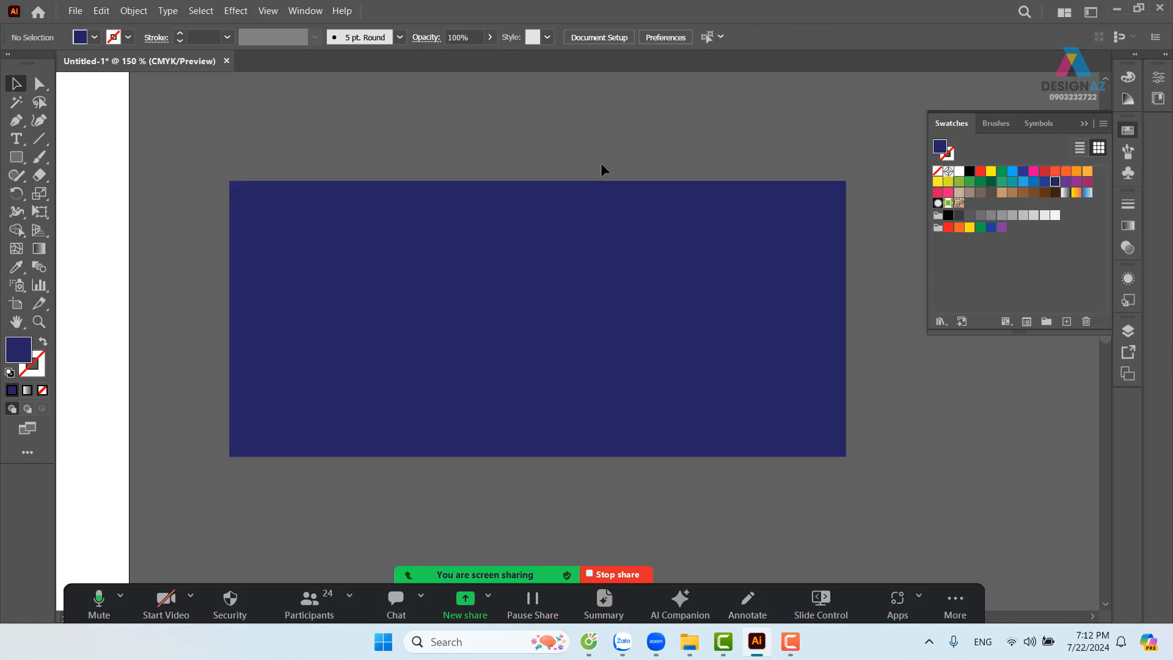
left_click(581, 296)
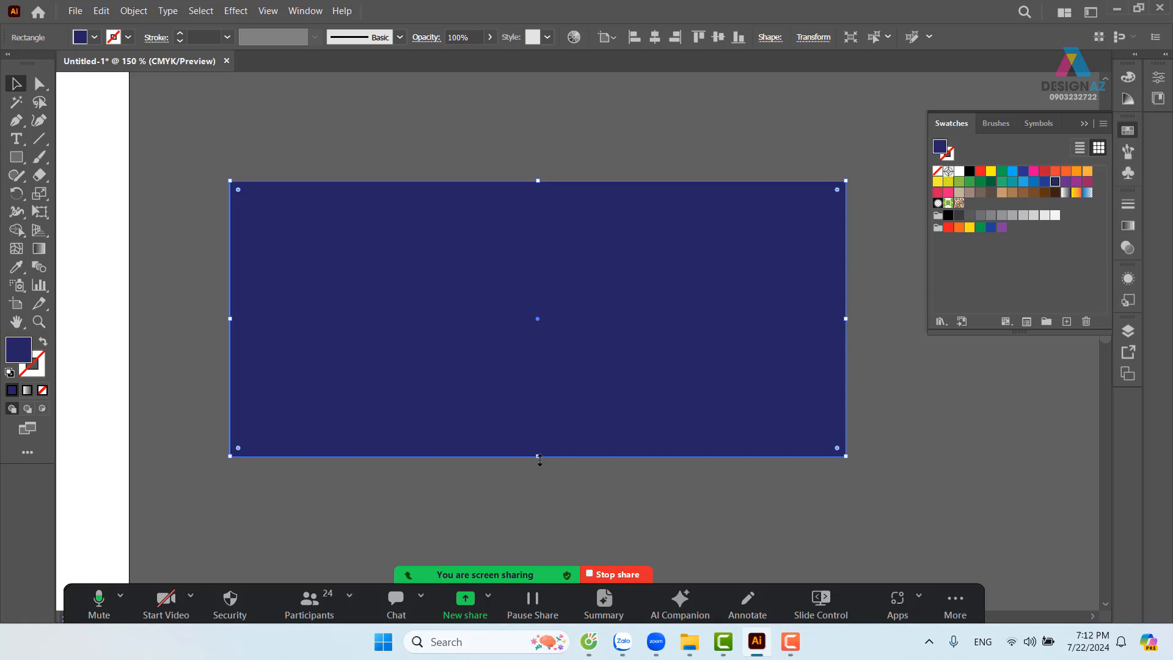
left_click_drag(539, 459, 544, 273)
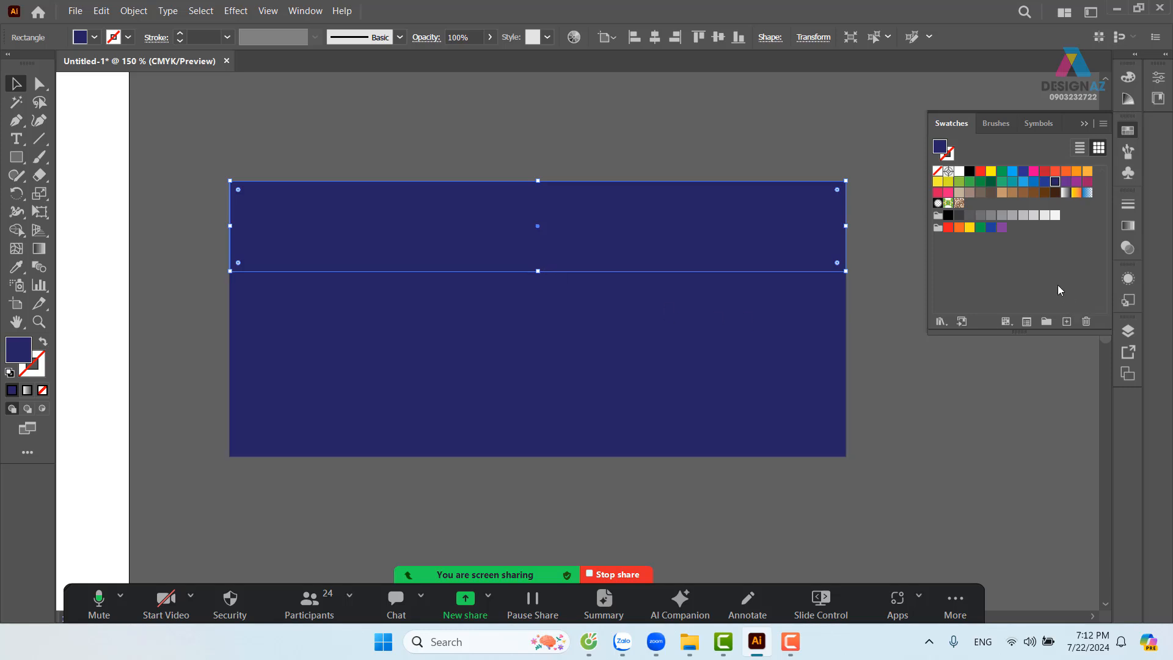
left_click(1054, 215)
left_click(743, 145)
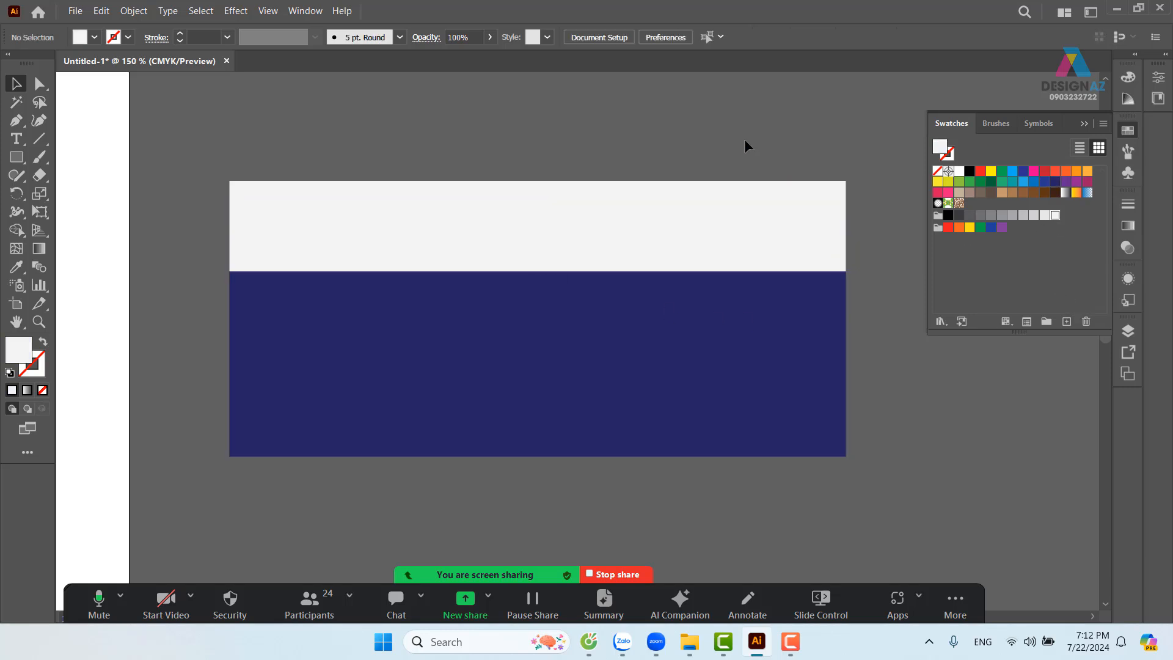
Duplicate the light gray rectangle in place, extend the copy slightly down over the navy area, and set its opacity to 50%
left_click(701, 213)
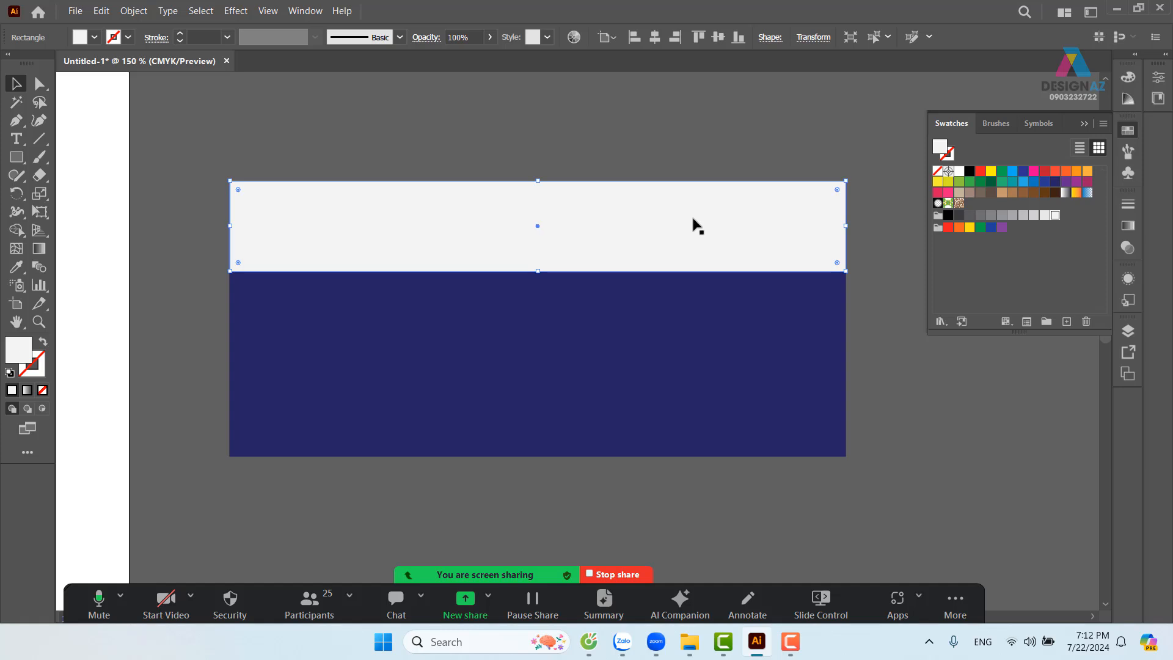
left_click_drag(538, 271, 537, 288)
left_click(476, 38)
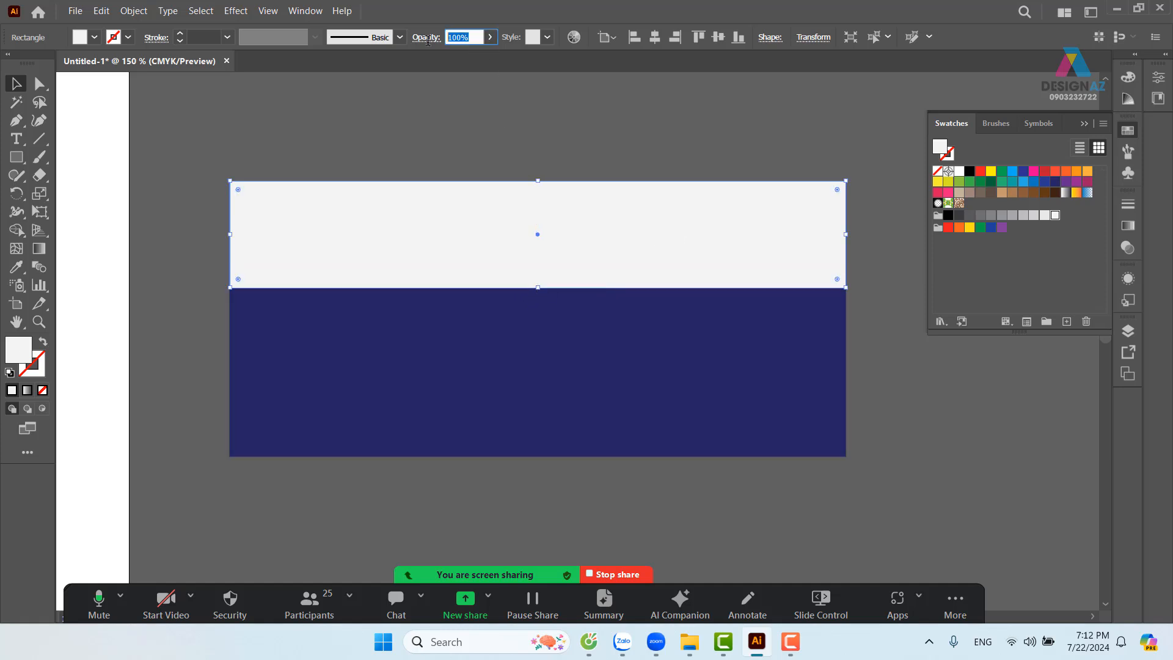
type("50")
key("Return")
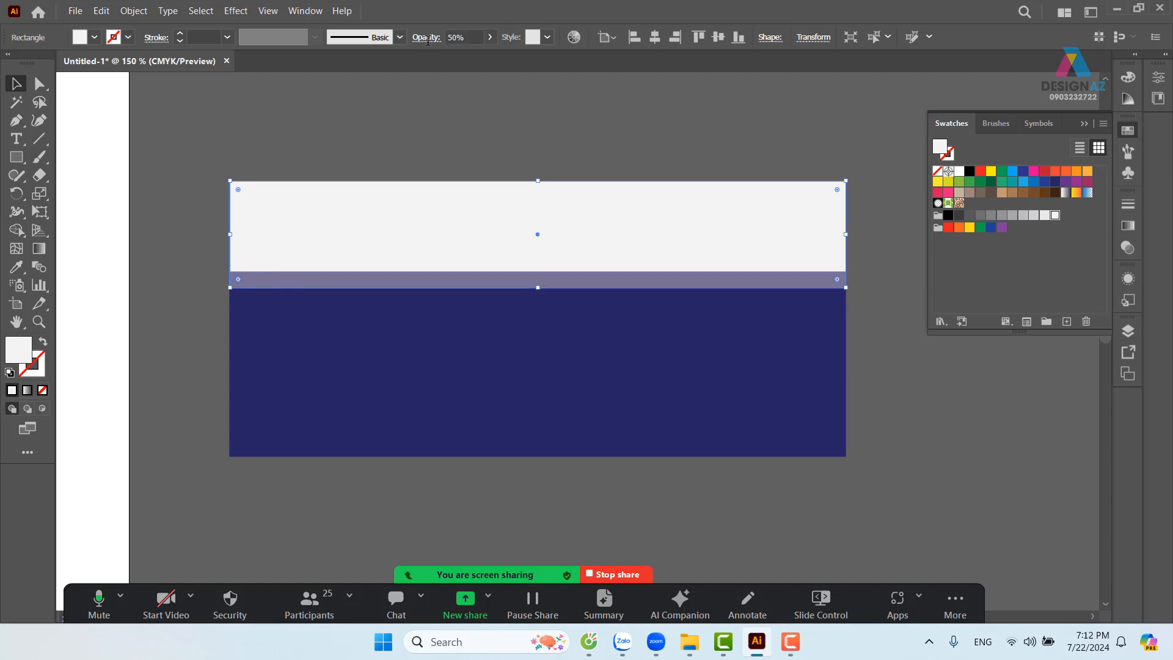
left_click(618, 144)
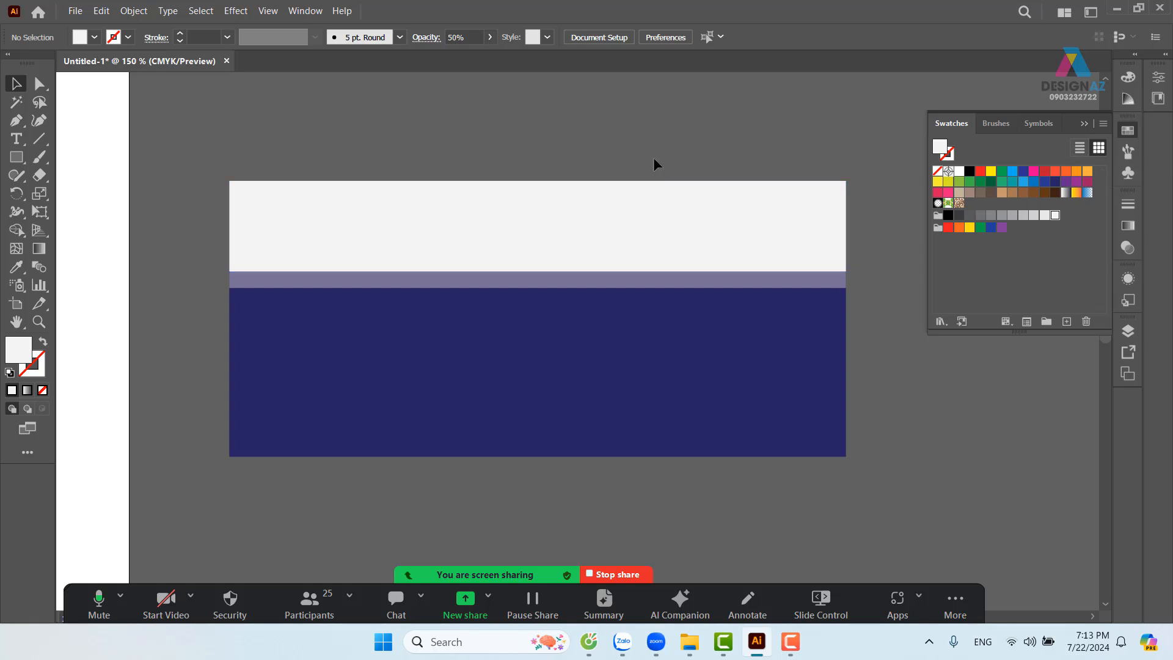
Try the Overlay blending mode on the 50% opacity gray rectangle
left_click(689, 287)
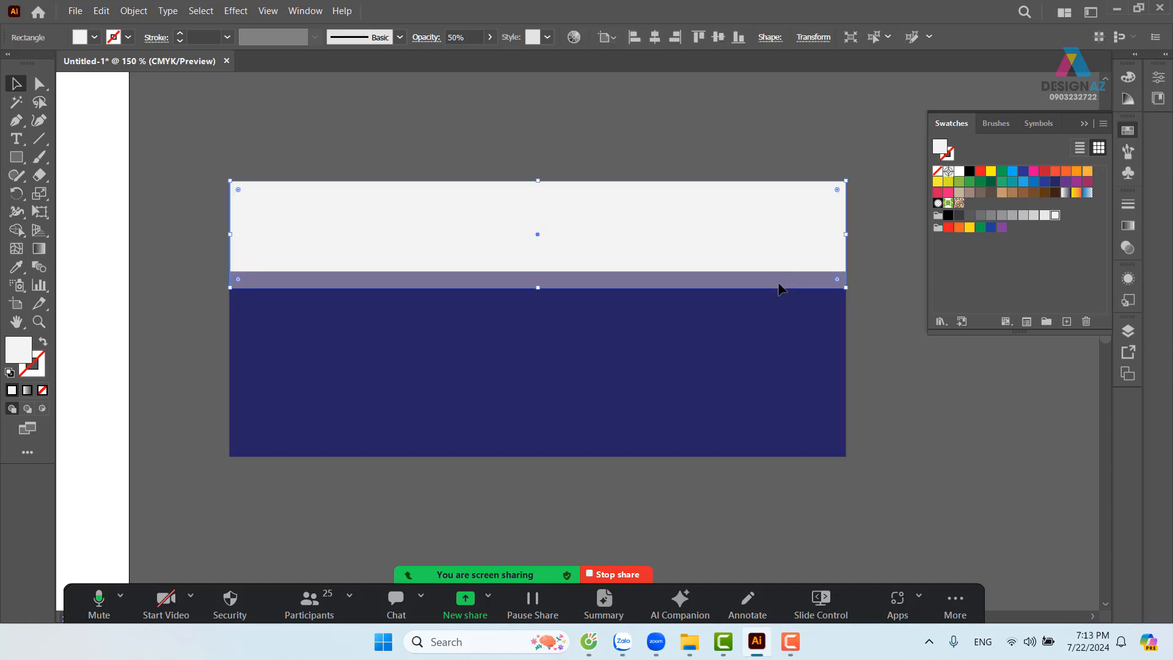
left_click(1133, 248)
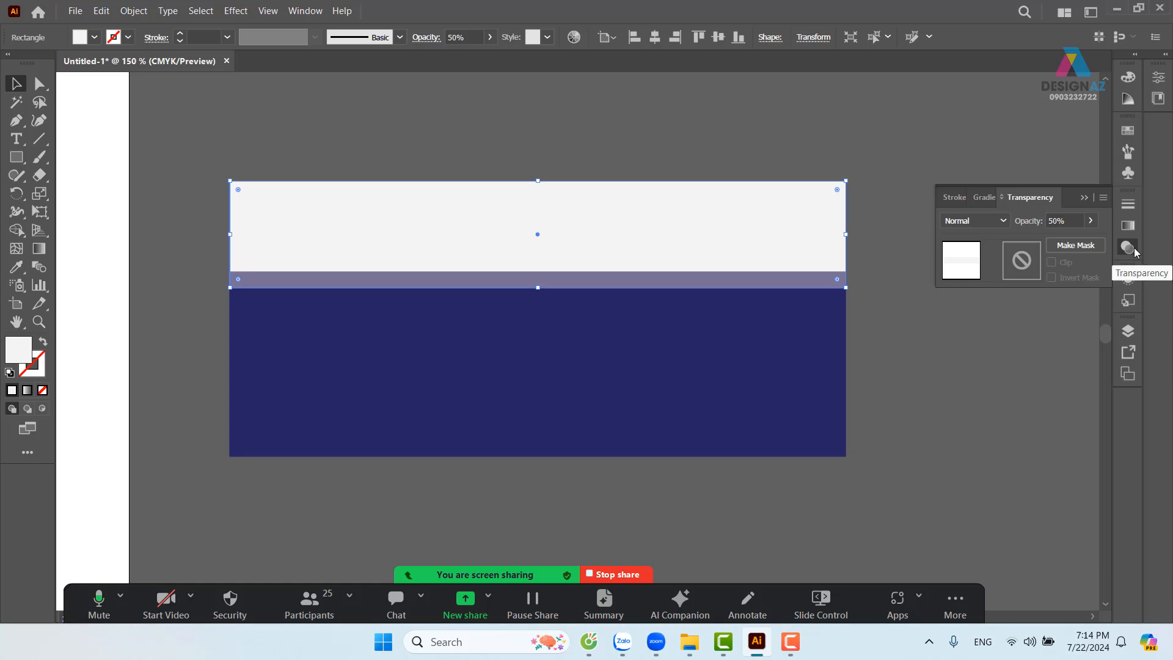
left_click(1001, 222)
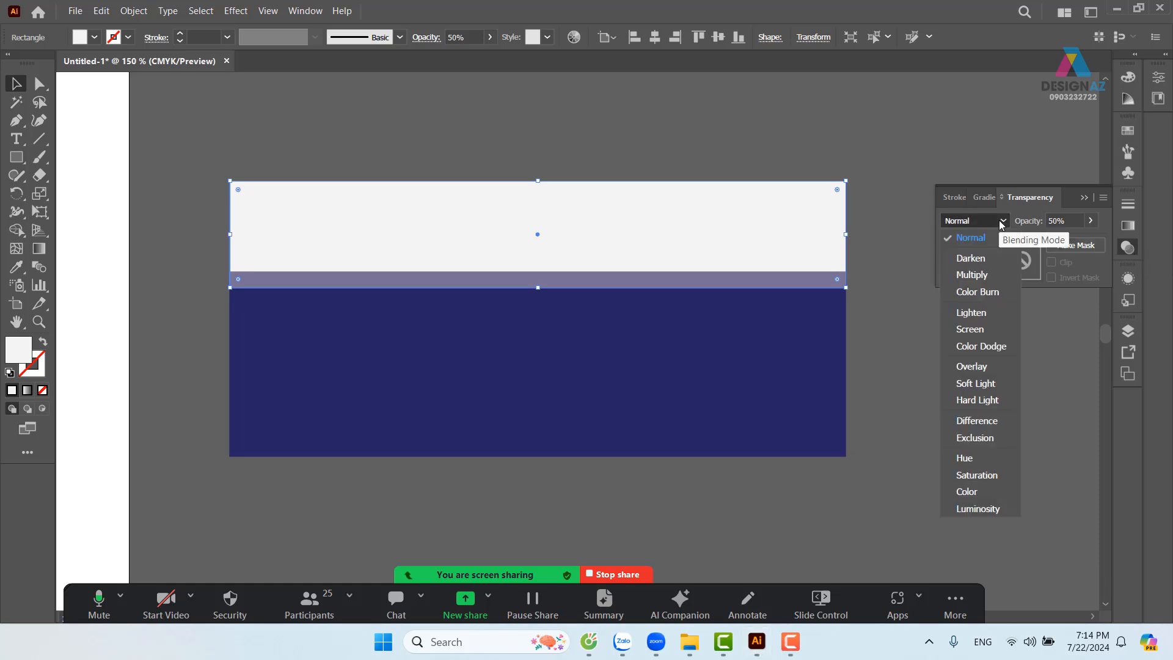
left_click(971, 366)
left_click(1002, 435)
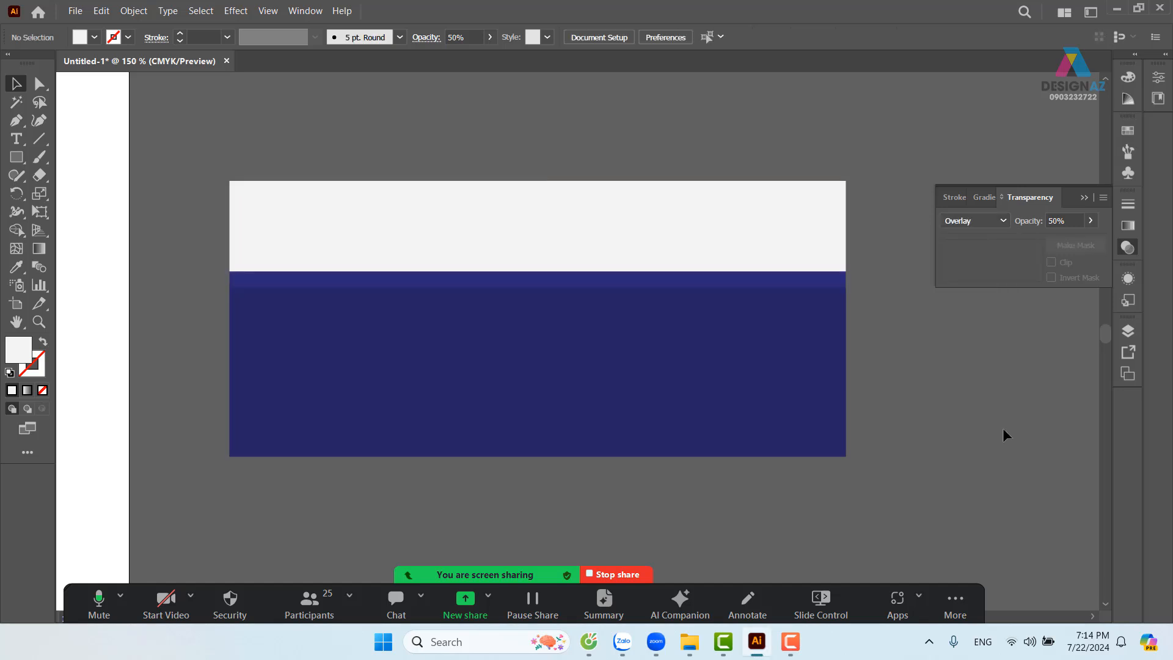
Set the extended gray rectangle's blending mode to Soft Light and its opacity to 100%
left_click(841, 282)
left_click(1005, 223)
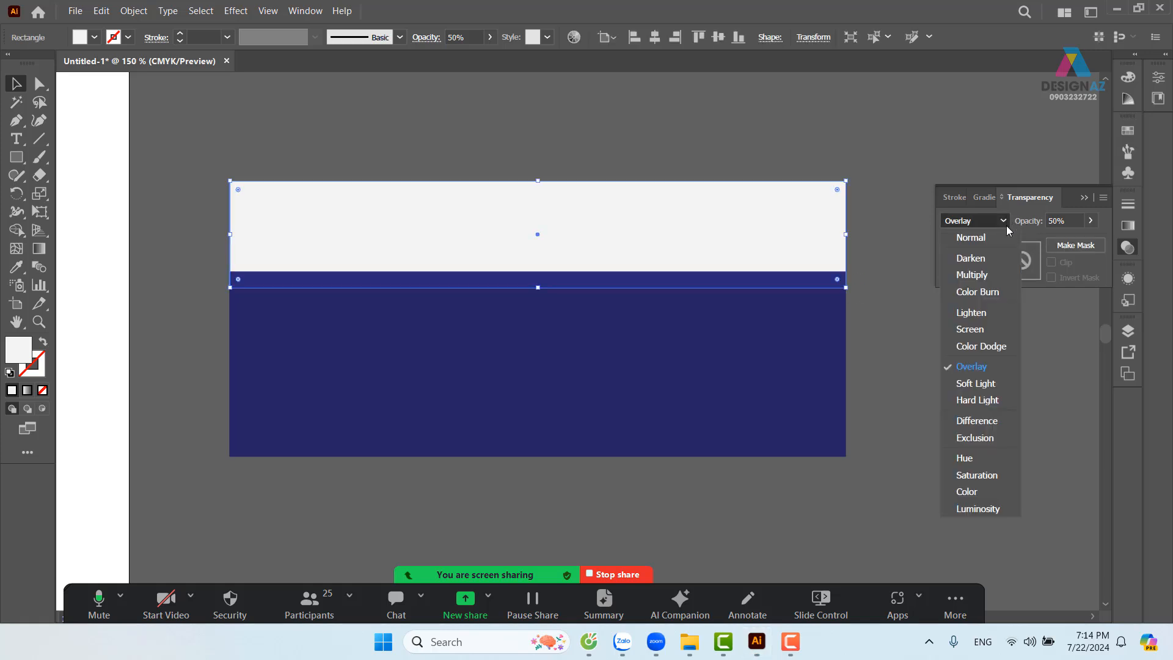
left_click(987, 383)
left_click(980, 406)
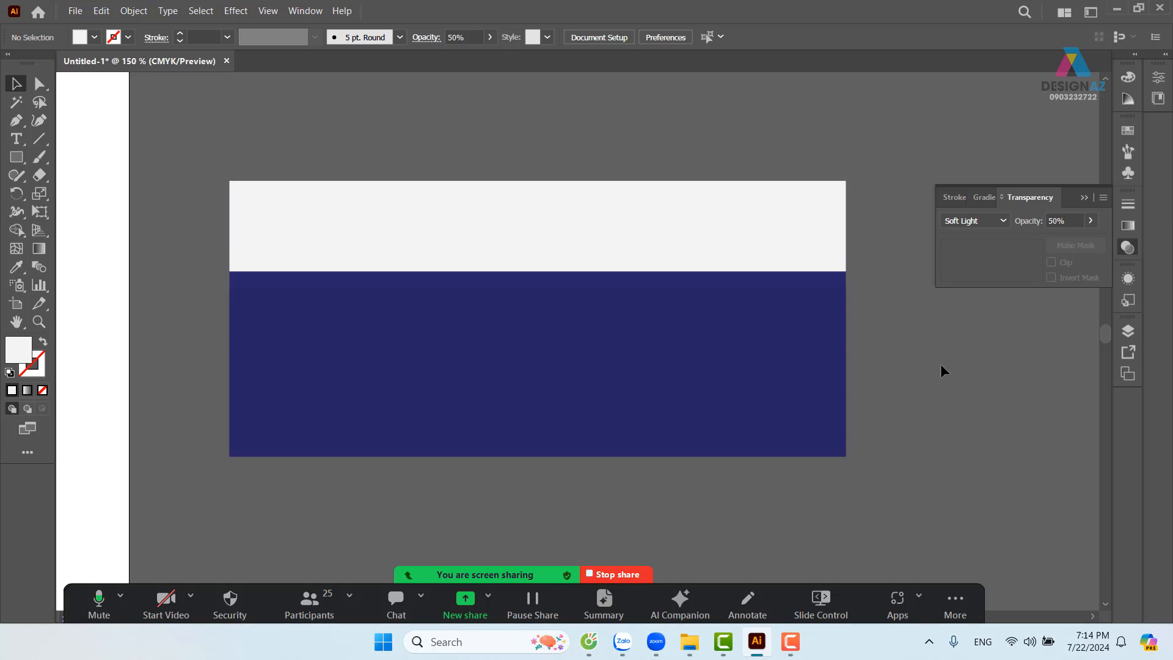
left_click(842, 281)
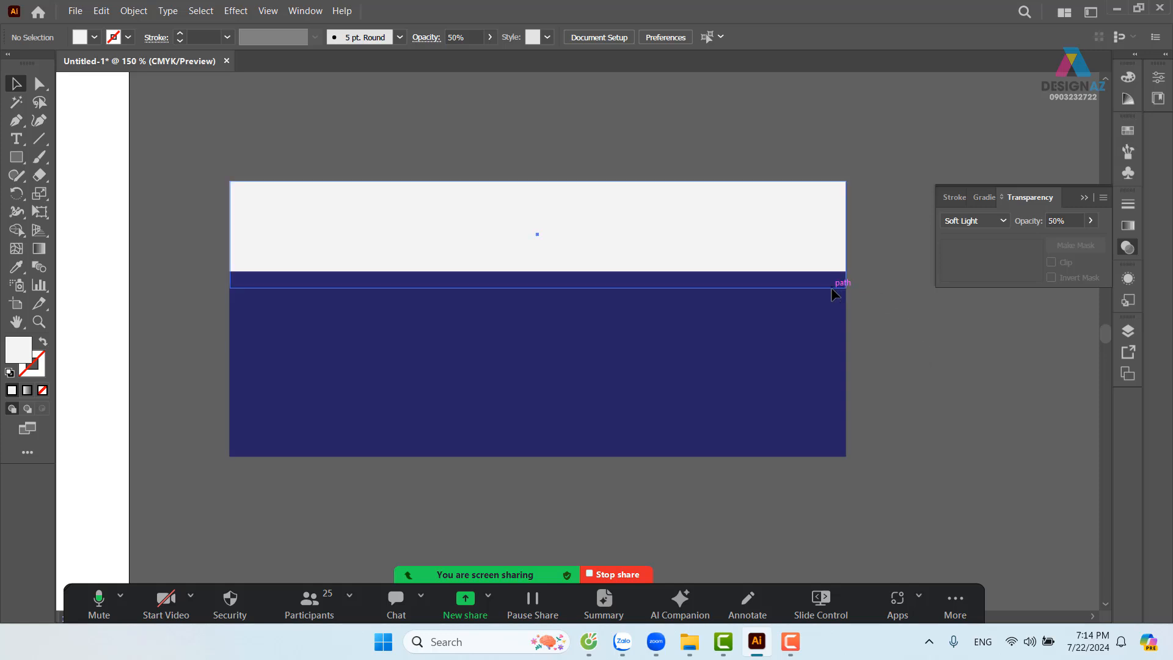
left_click(1090, 221)
left_click_drag(1063, 238, 1113, 243)
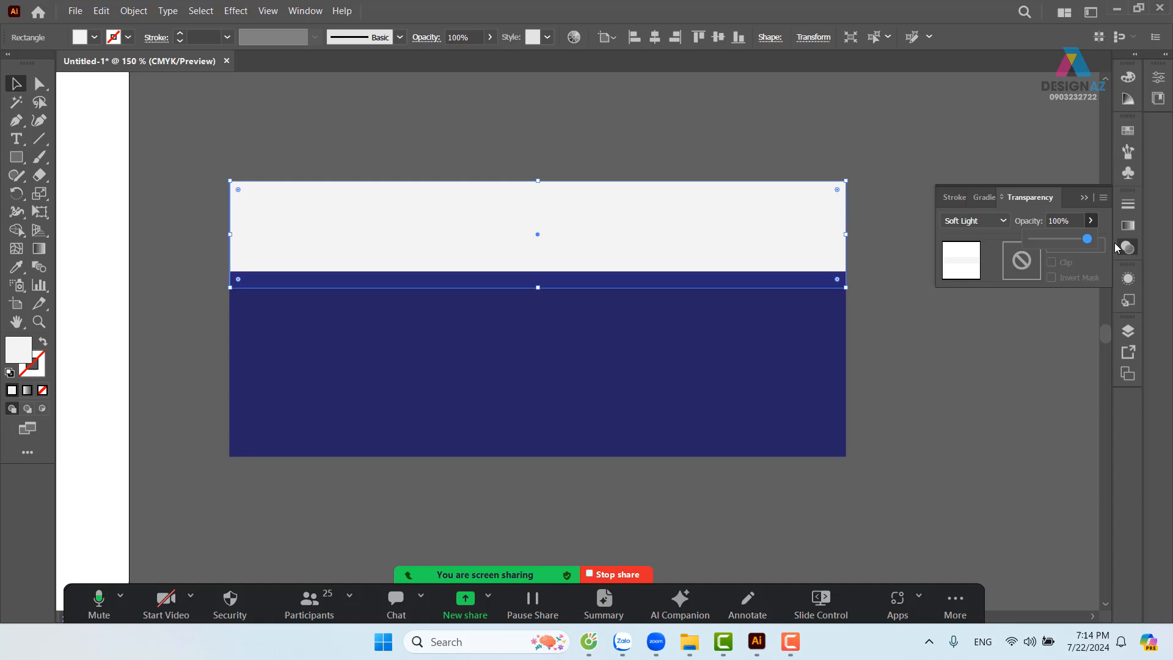
left_click(968, 406)
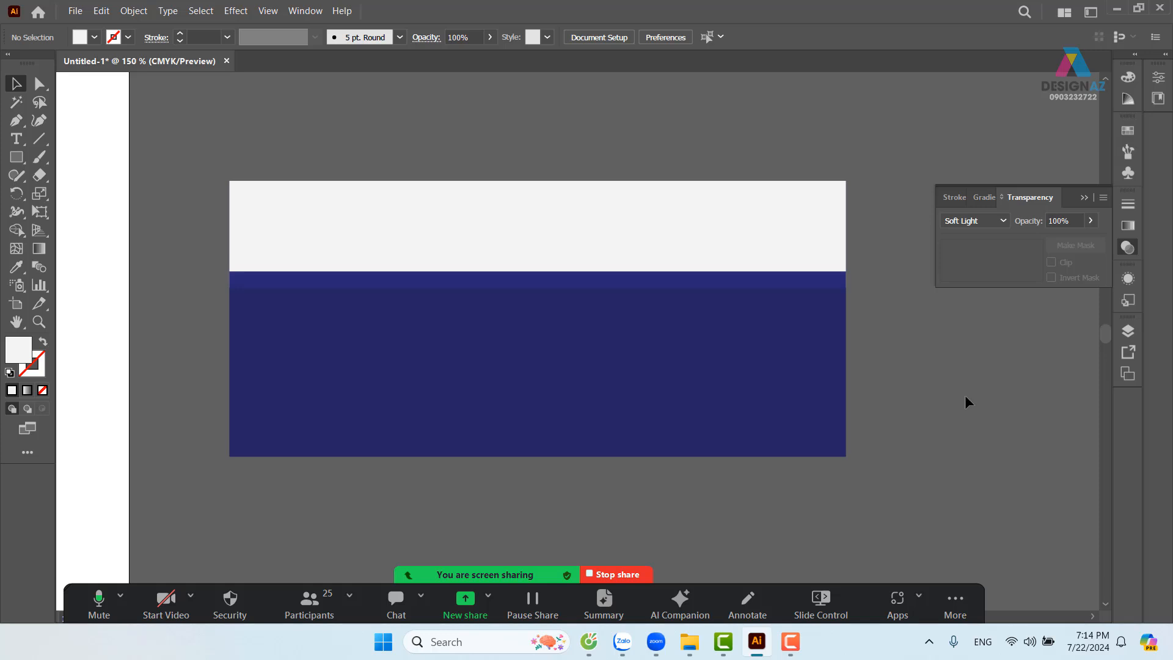
Change the fill of the large navy base rectangle to the darker navy #161649
left_click(777, 349)
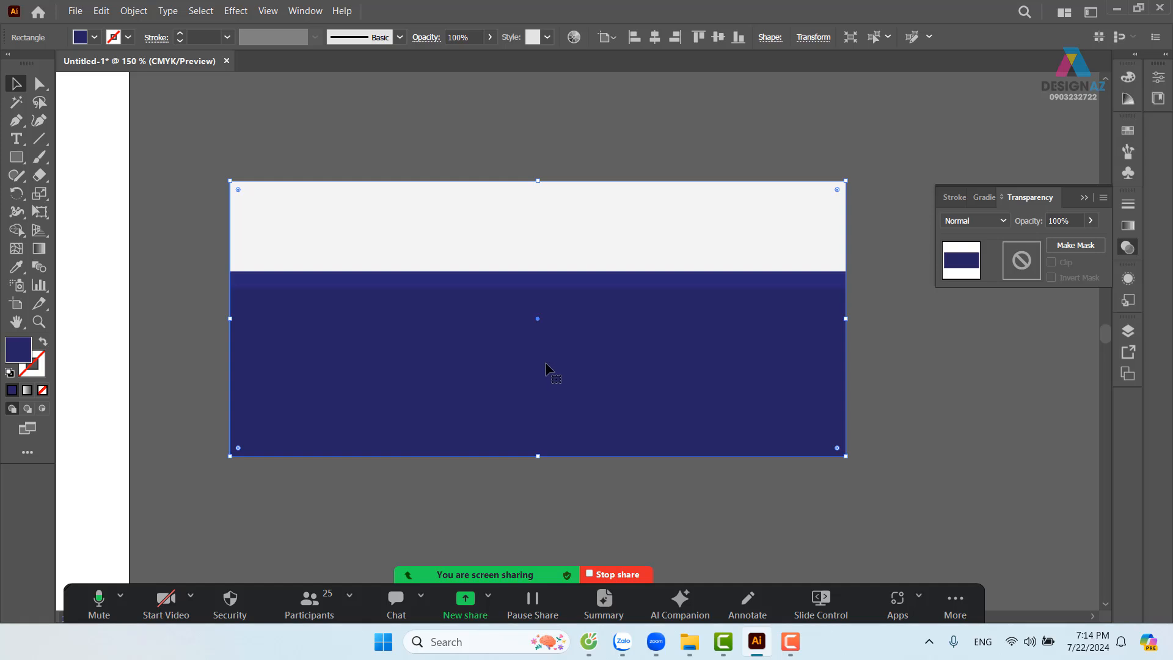
double_click(24, 353)
left_click_drag(767, 141, 851, 117)
left_click(776, 299)
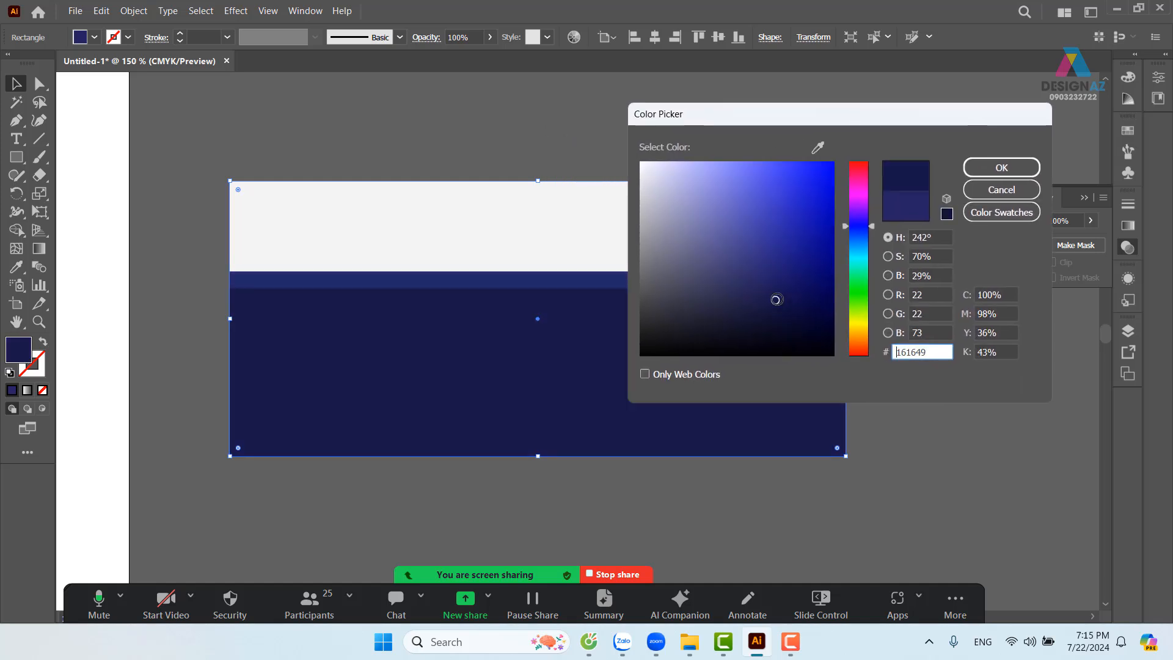
left_click(1019, 173)
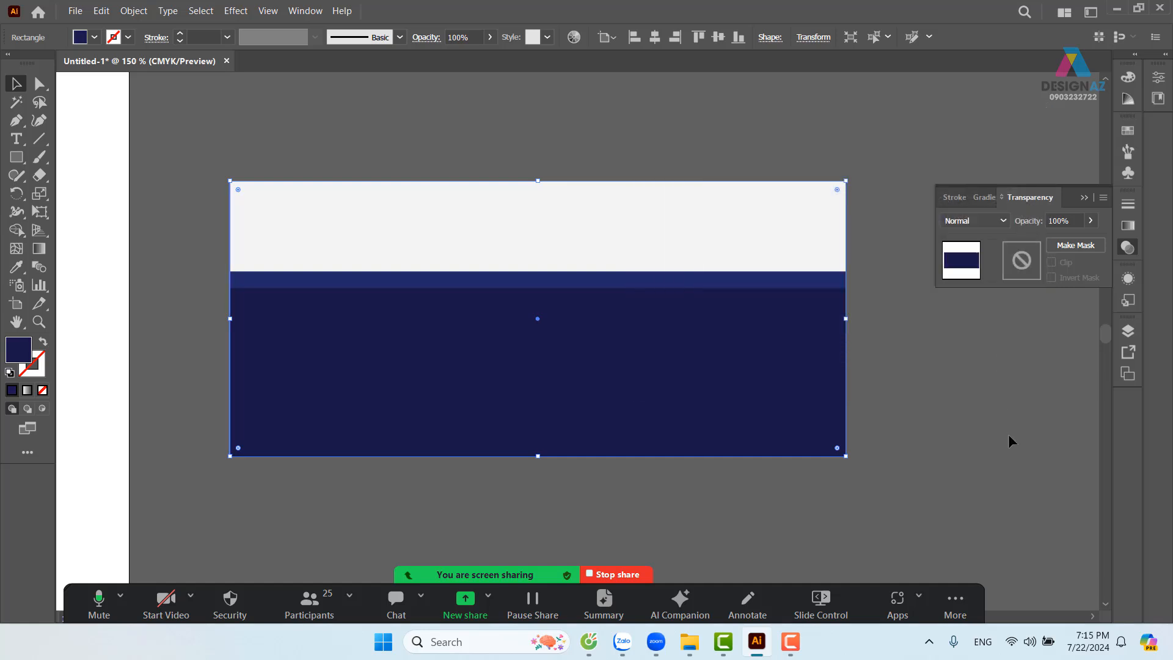
left_click(1008, 440)
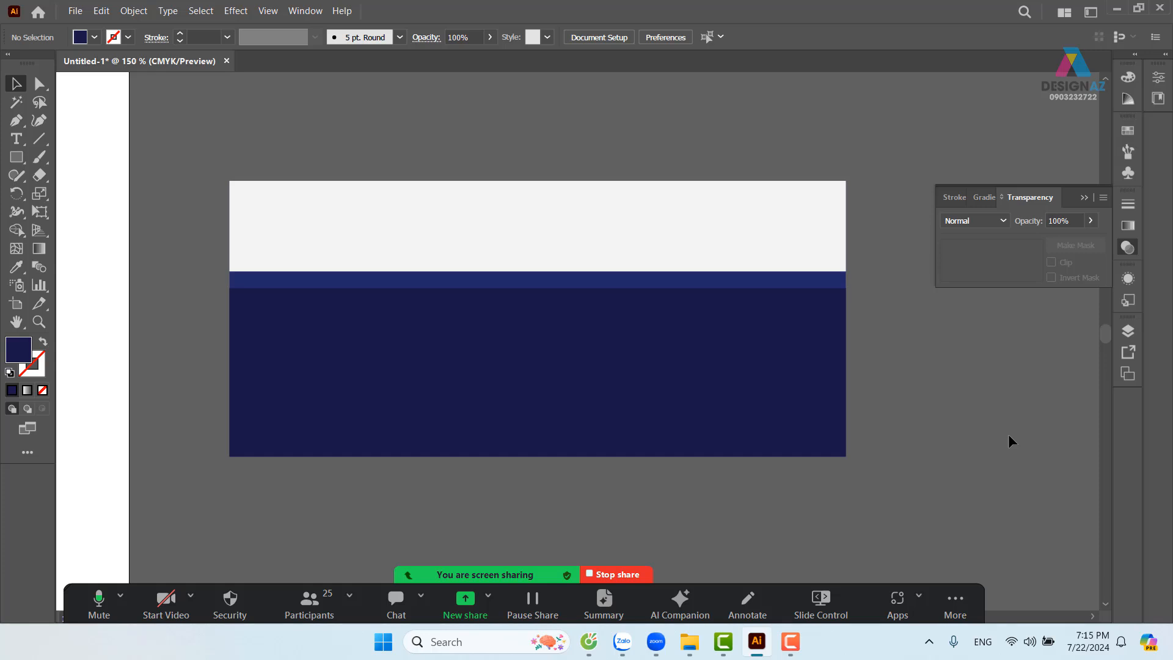
Duplicate the Soft Light rectangle in place, extend the copy slightly further down over the navy, and set its opacity to 60%
left_click(711, 286)
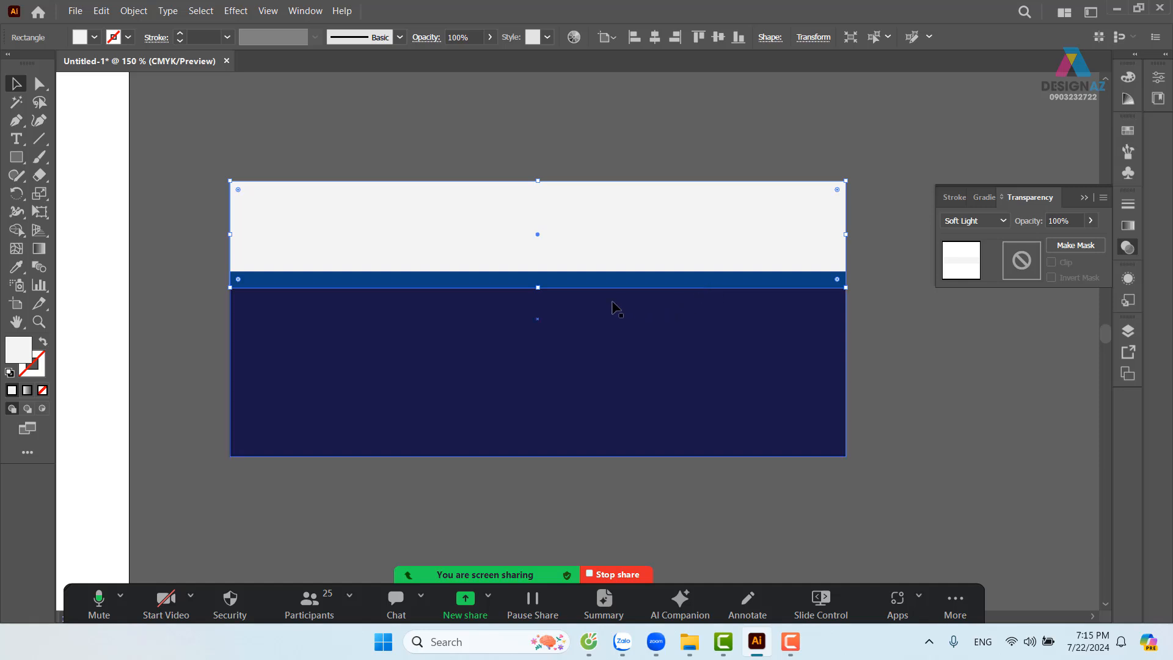
left_click_drag(537, 287, 538, 306)
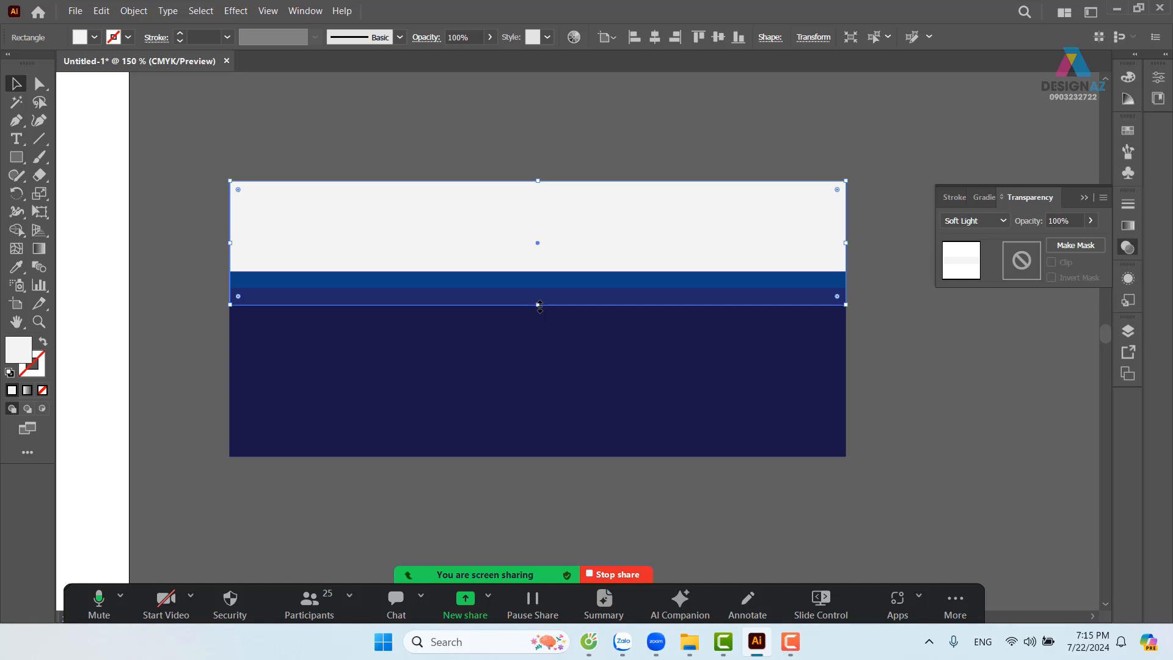
left_click(459, 37)
type("60")
key("Return")
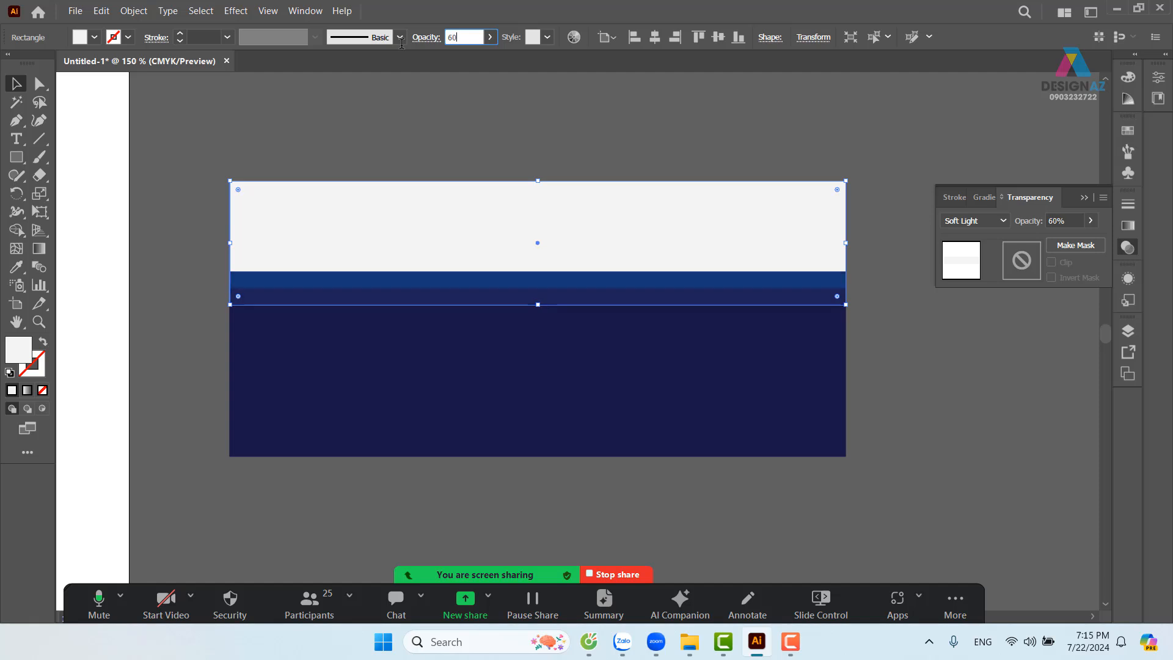
left_click(956, 431)
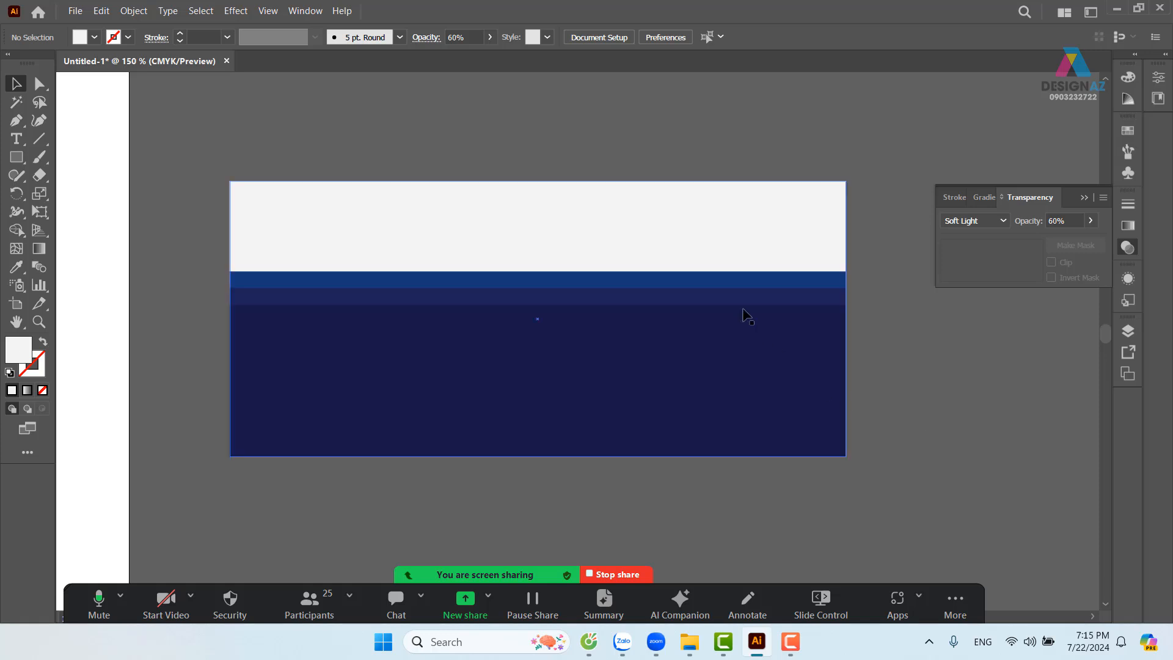
Set the blending mode of the fully opaque light gray rectangle to Soft Light
left_click(679, 245)
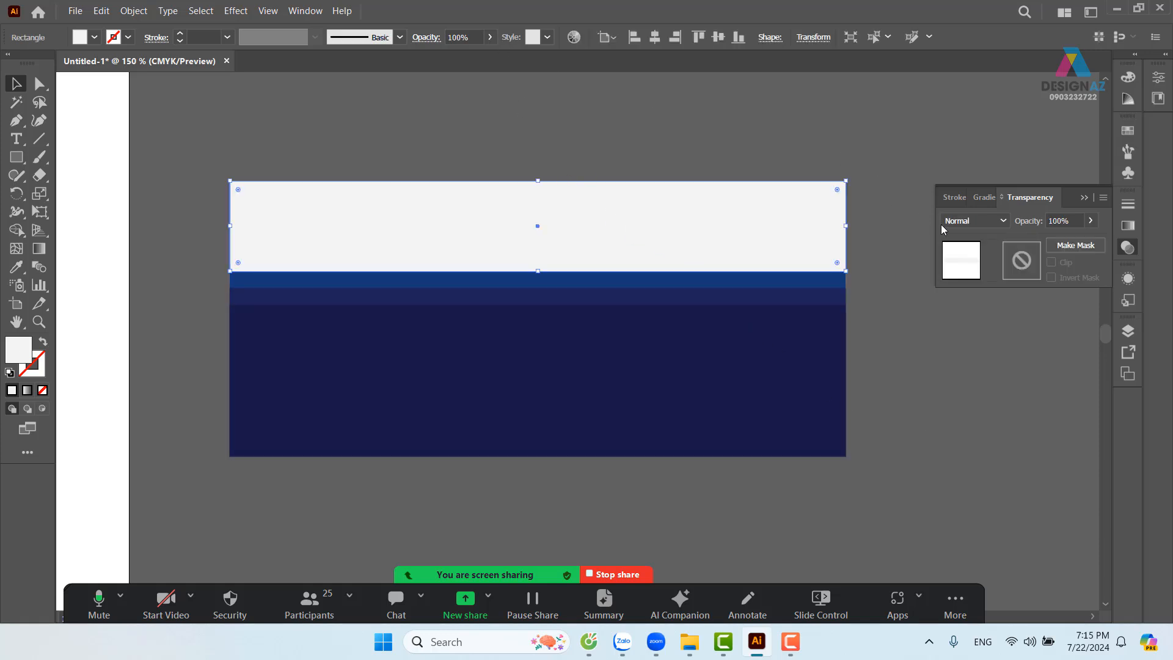
left_click(980, 223)
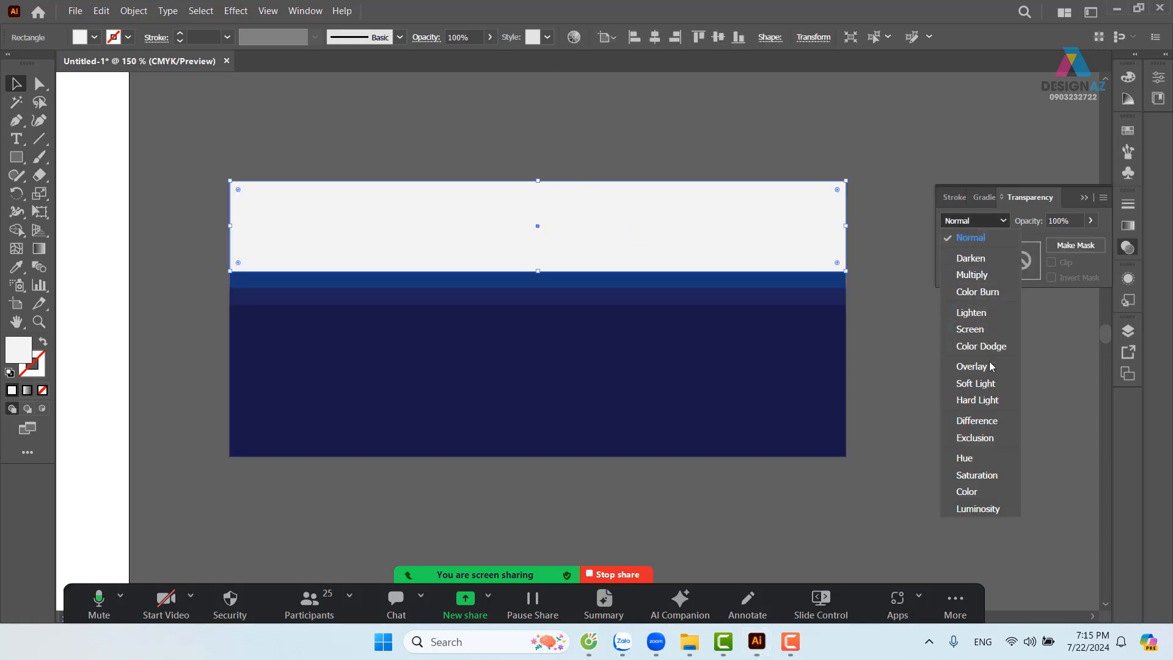
left_click(992, 383)
left_click(983, 394)
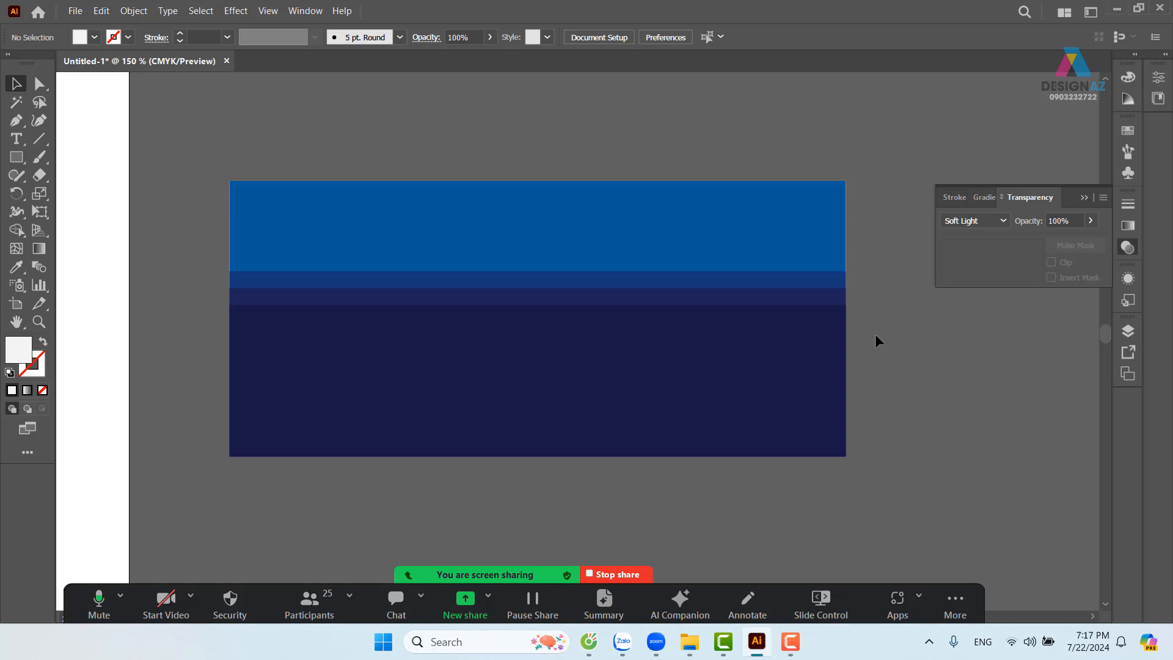
left_click_drag(490, 292, 512, 299)
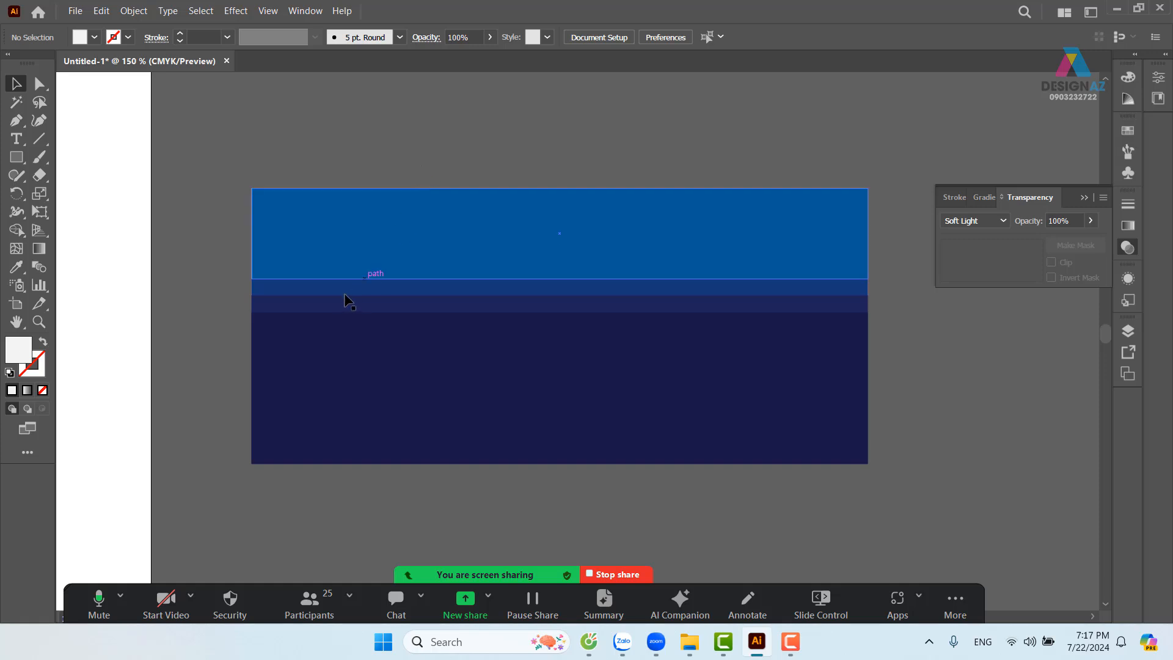
left_click(39, 83)
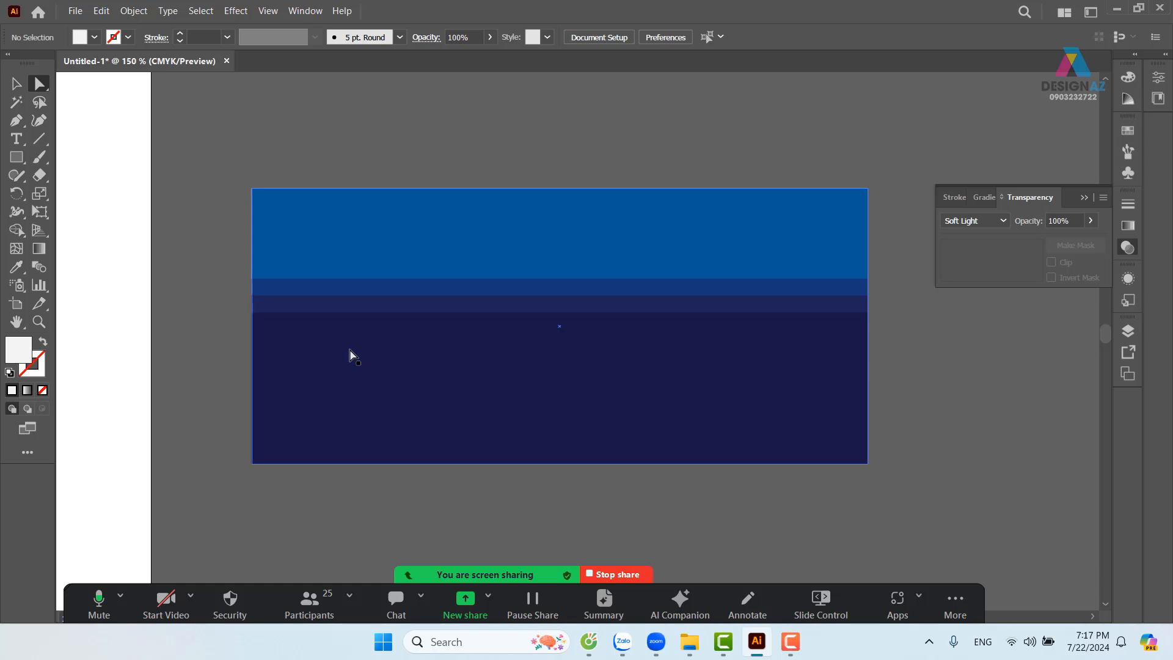
left_click(11, 92)
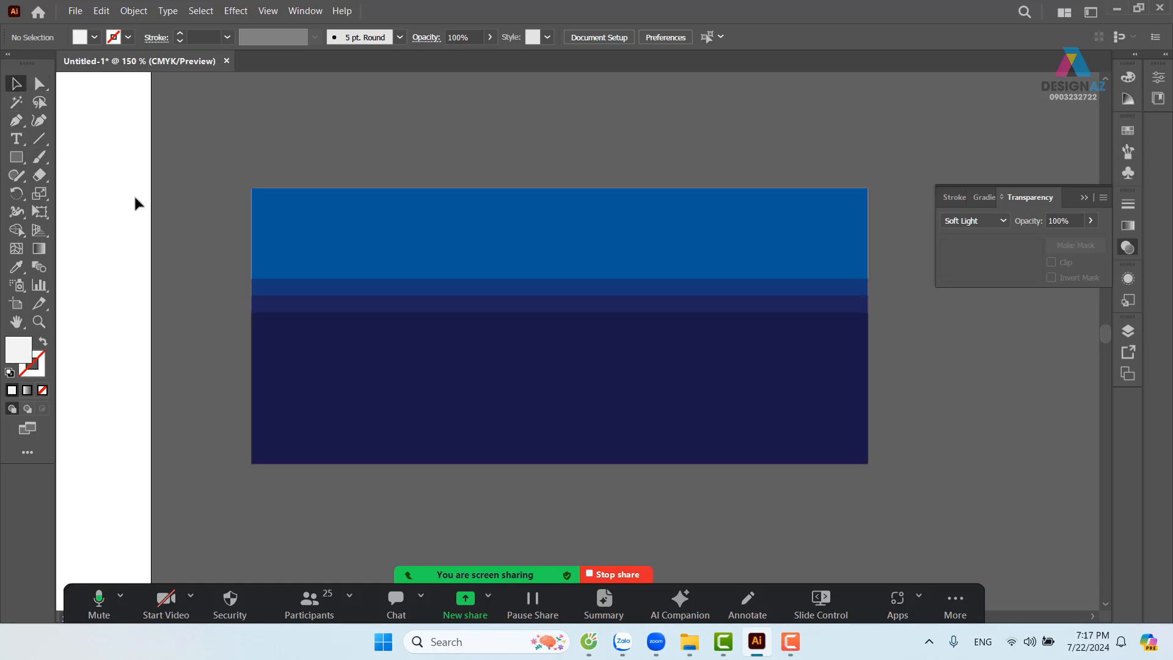
left_click(364, 232)
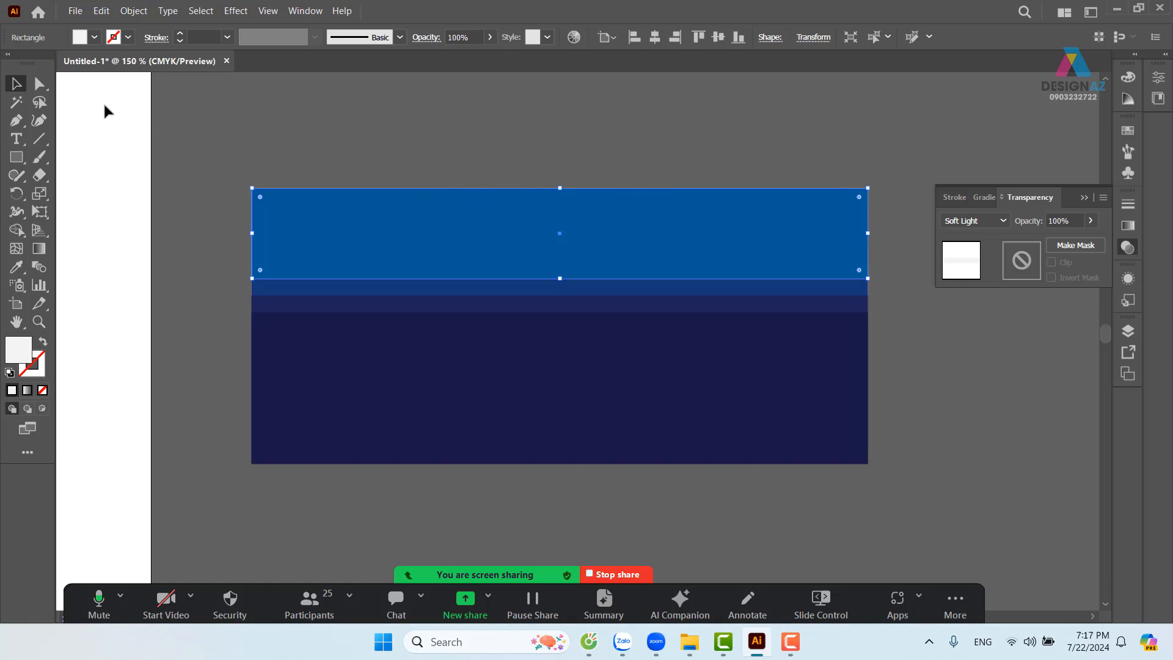
left_click(39, 85)
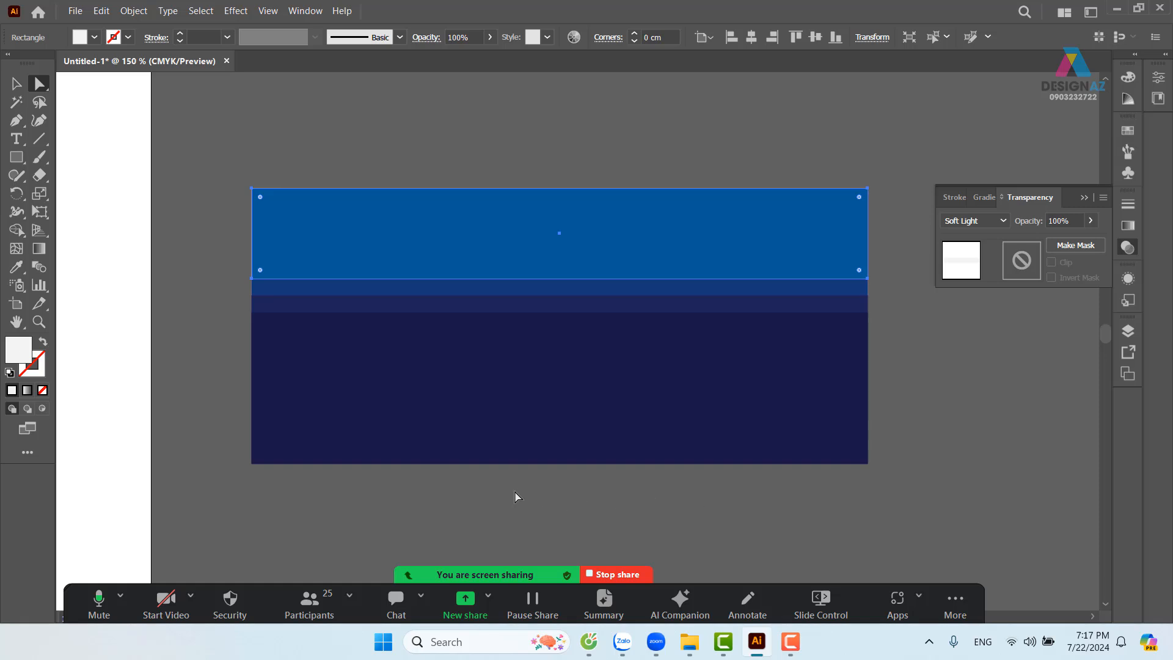
left_click_drag(234, 272, 262, 286)
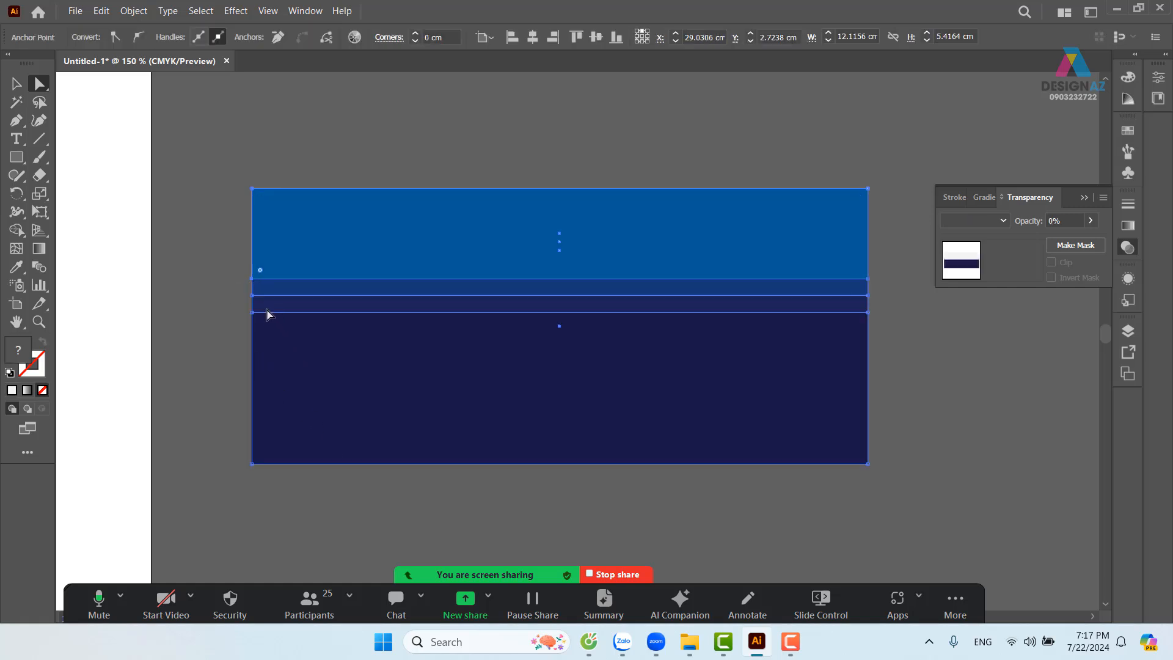
left_click_drag(256, 284, 407, 355)
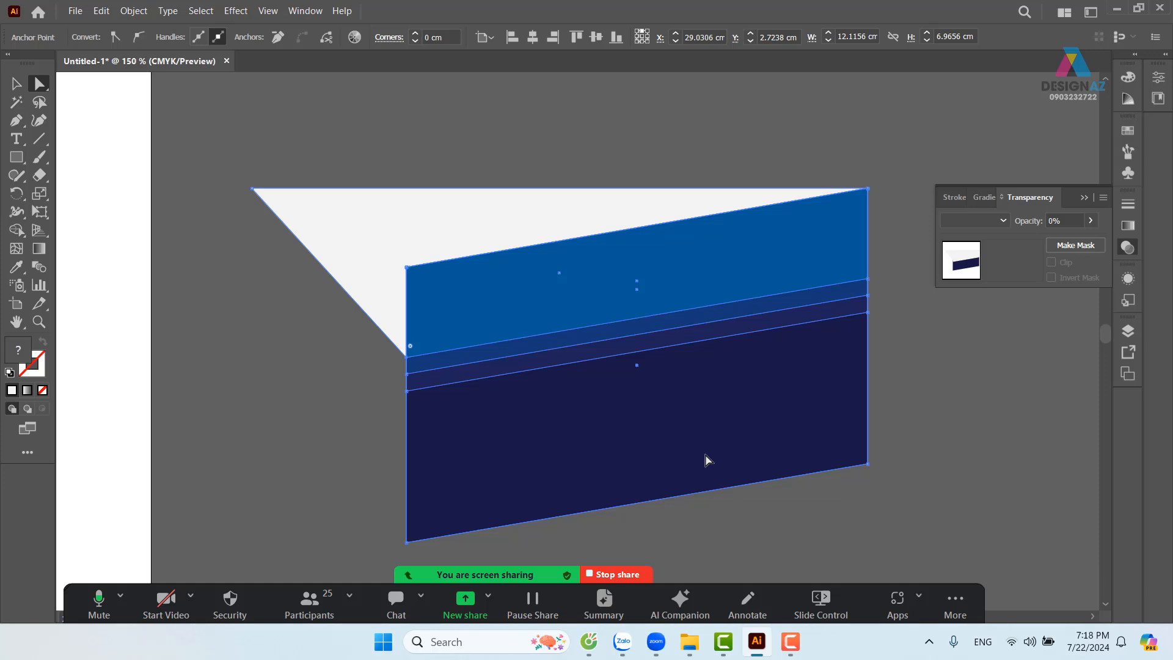
key("ctrl+z")
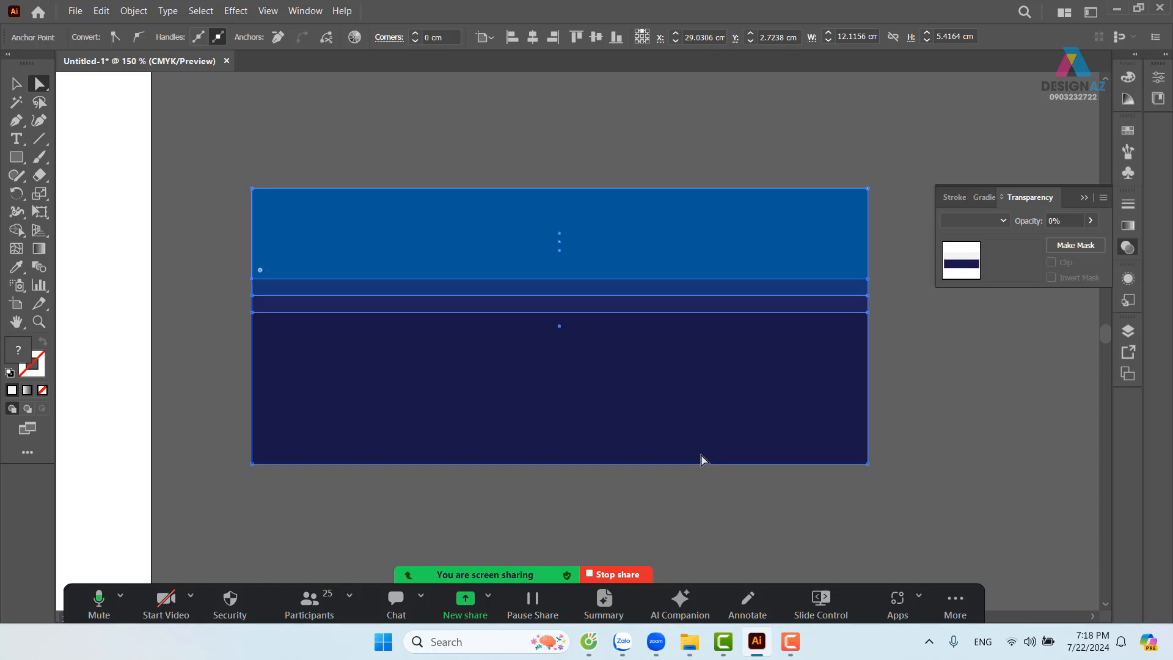
left_click(419, 171)
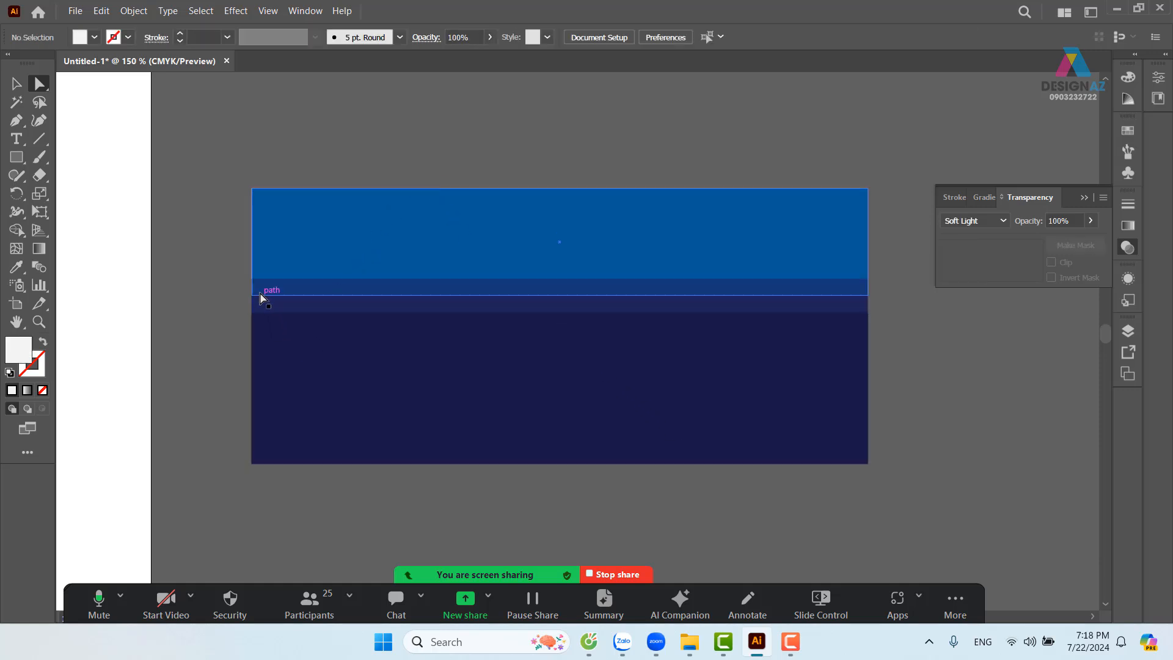
Move the lower-left anchor of the shortest Soft Light rectangle inward over the navy, to about X 25.1 cm, Y 5.7 cm
left_click(252, 280)
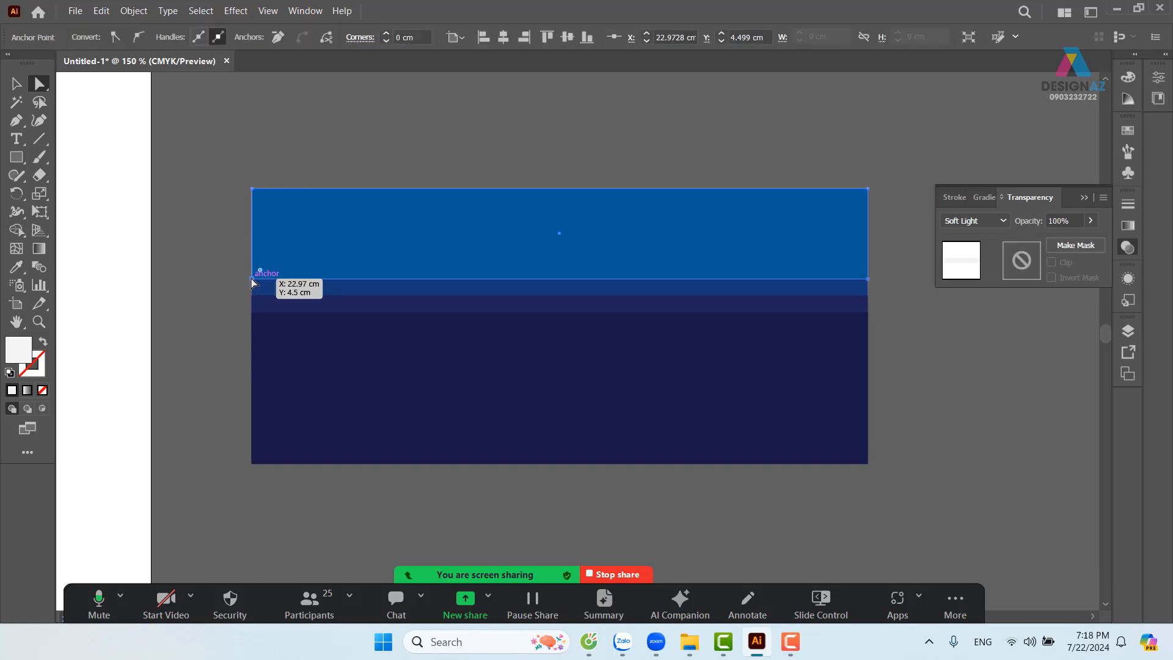
left_click_drag(251, 281, 359, 339)
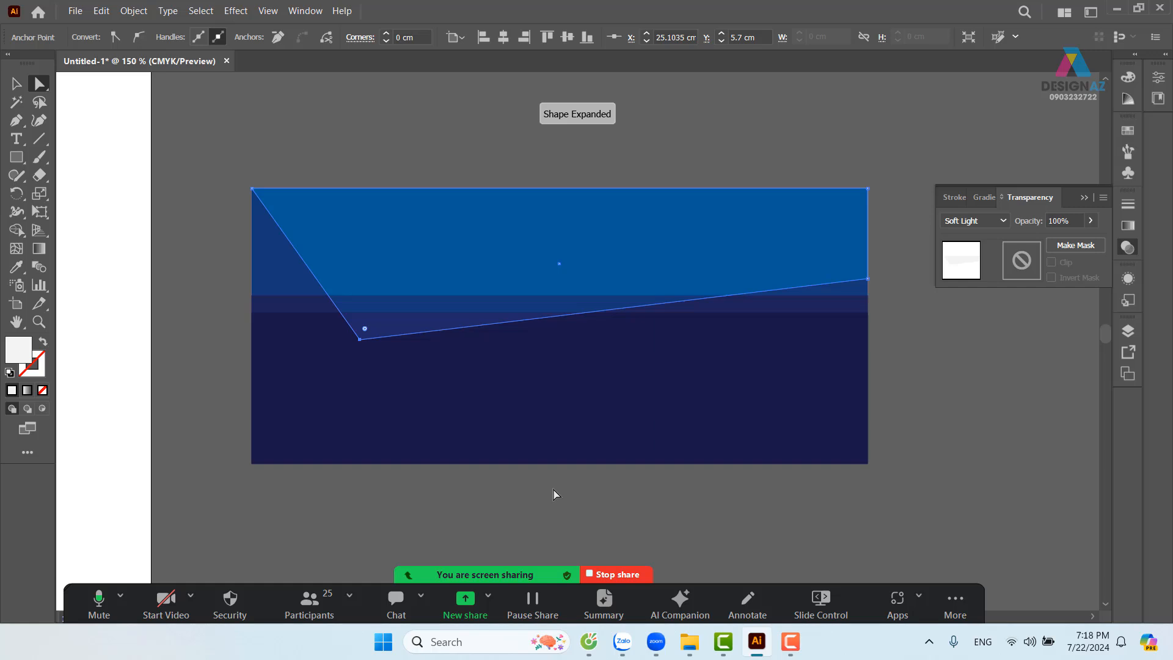
left_click(559, 426)
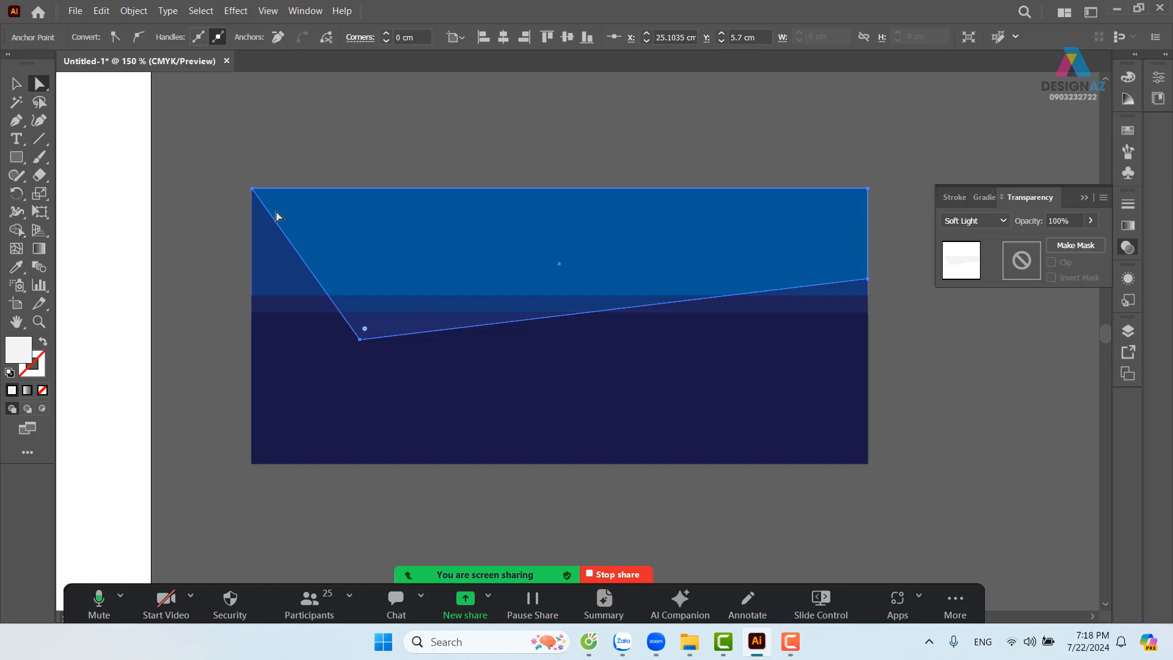
left_click(531, 332, "shift")
left_click(488, 377, "shift")
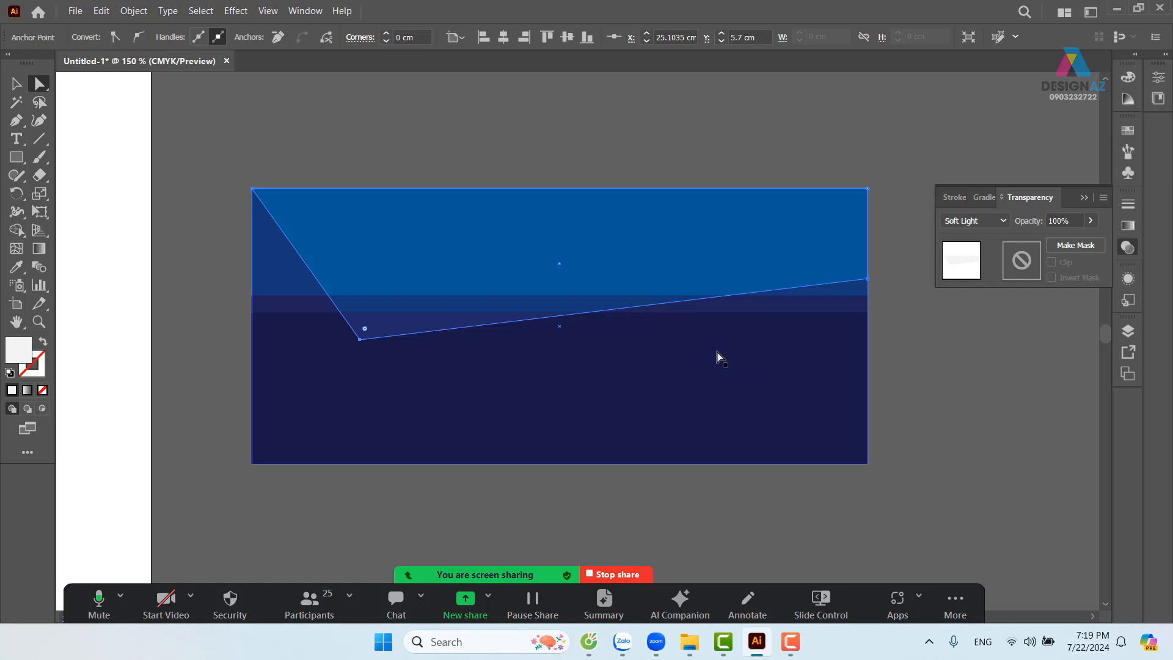
left_click(476, 137)
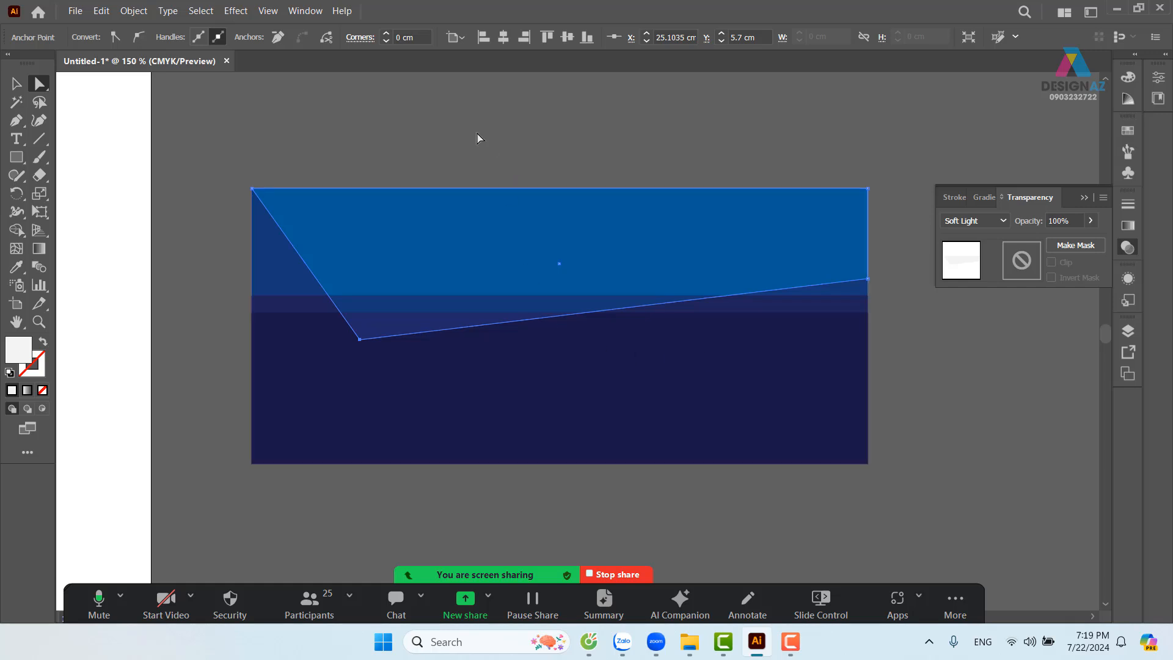
left_click(497, 244)
left_click(356, 138)
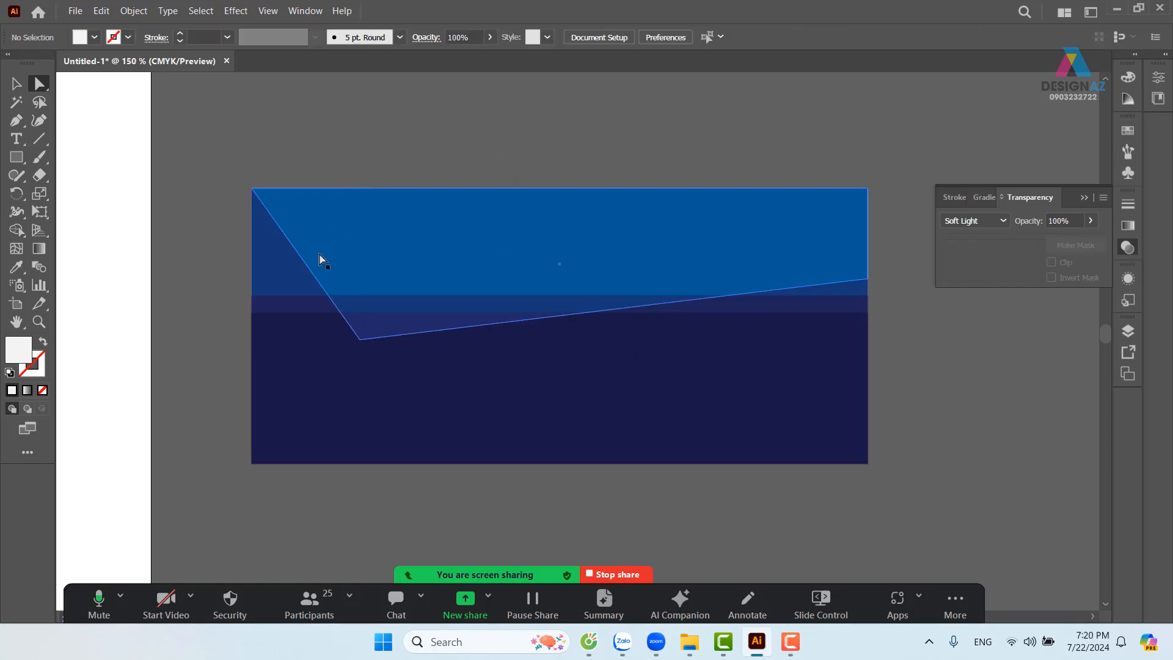
Pull the lower-left anchors of the middle and 60% opacity rectangles inward, to about X 27.2, Y 6.0 cm and X 29.8, Y 6.3 cm
left_click(274, 273)
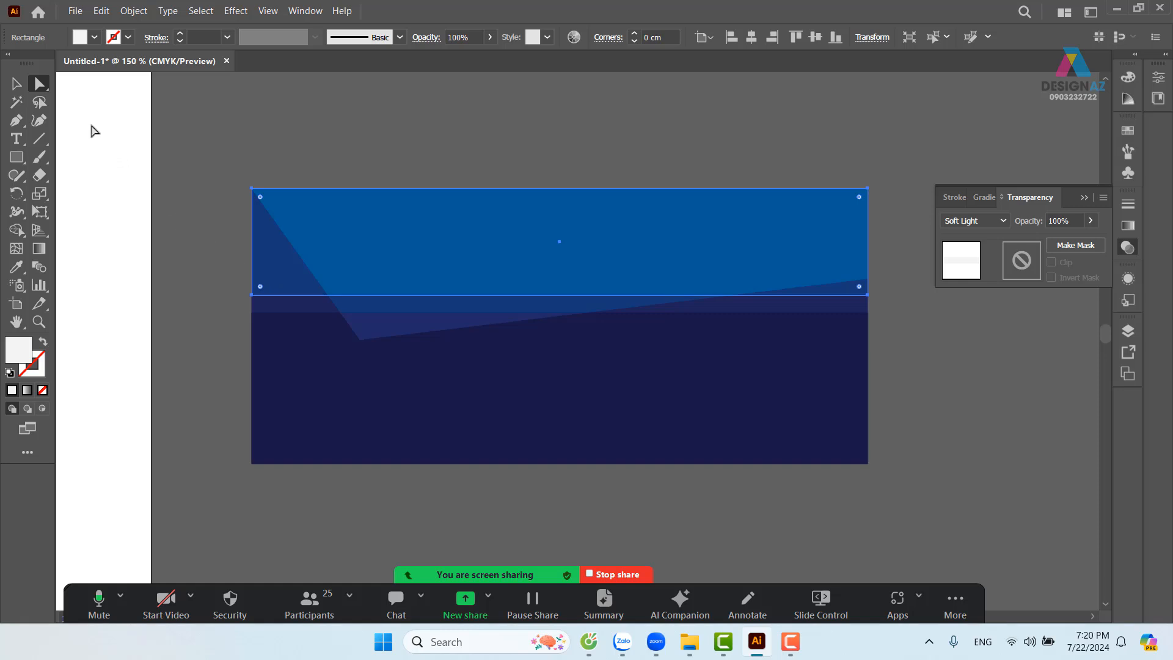
left_click_drag(252, 295, 474, 365)
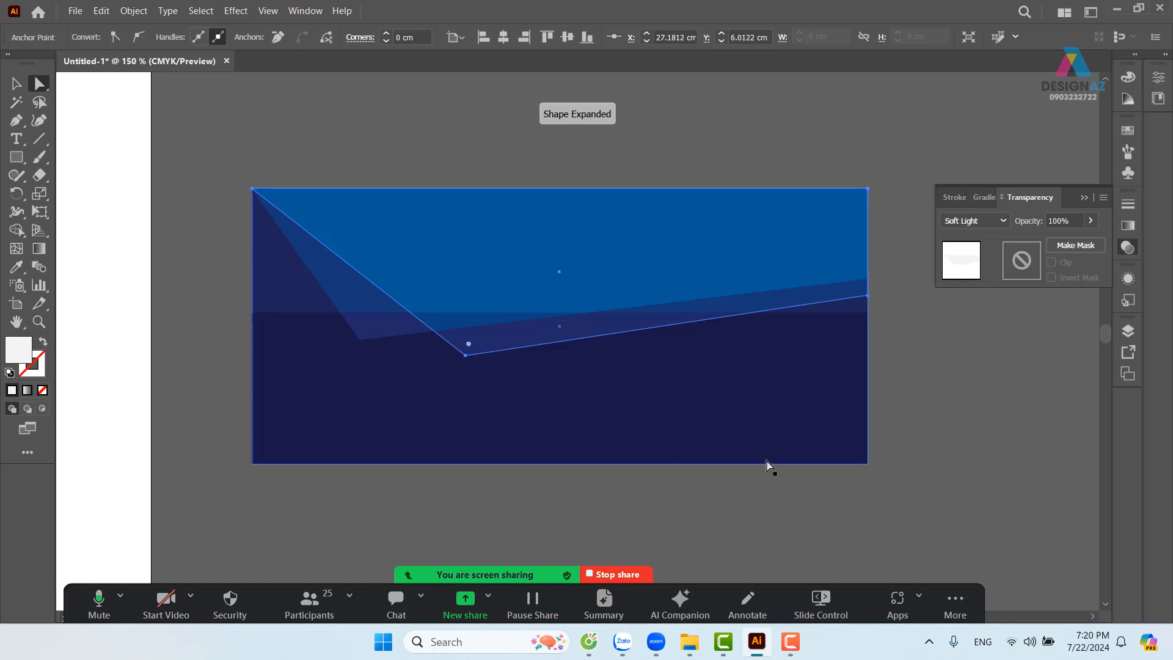
left_click(254, 313)
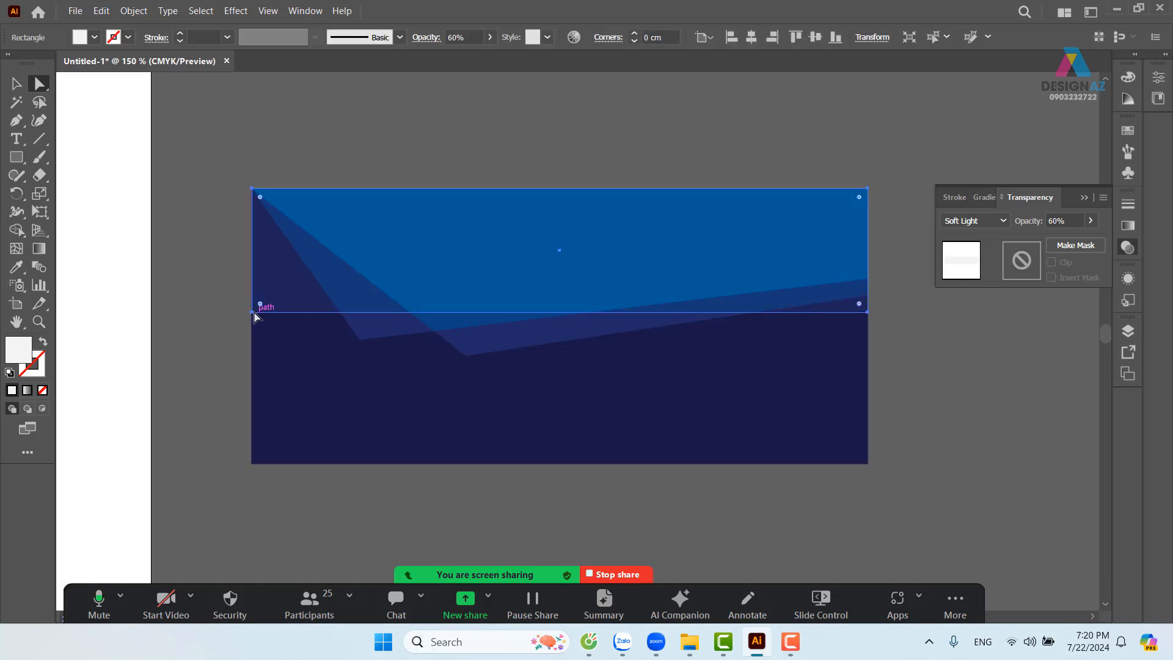
left_click_drag(254, 315, 605, 373)
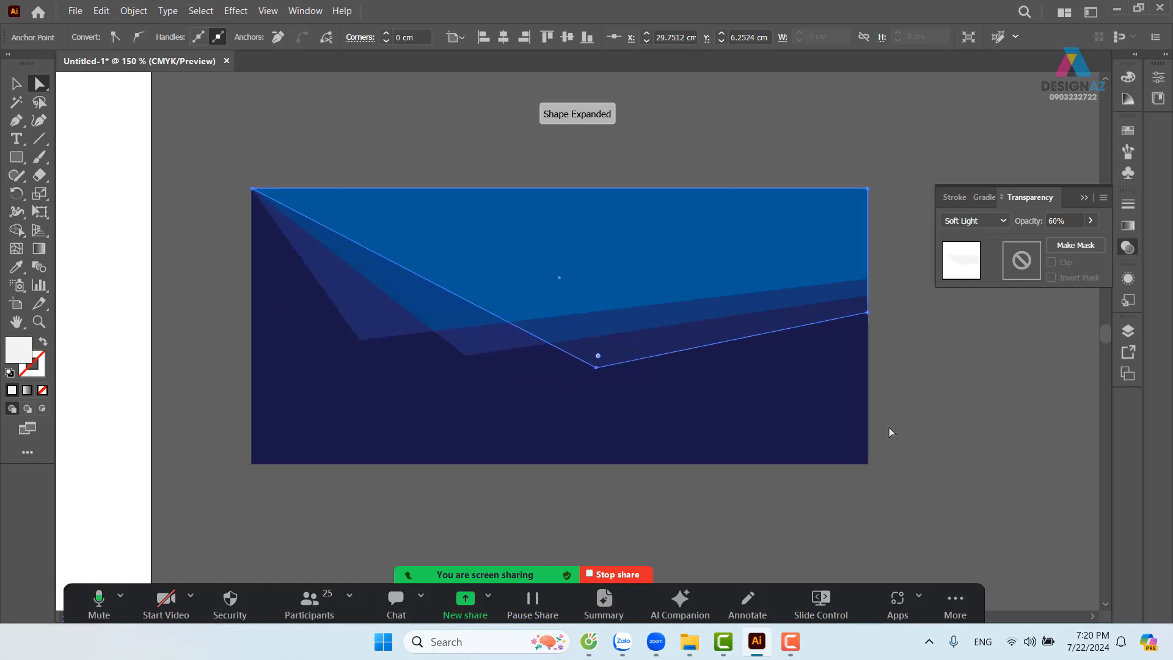
left_click(962, 391)
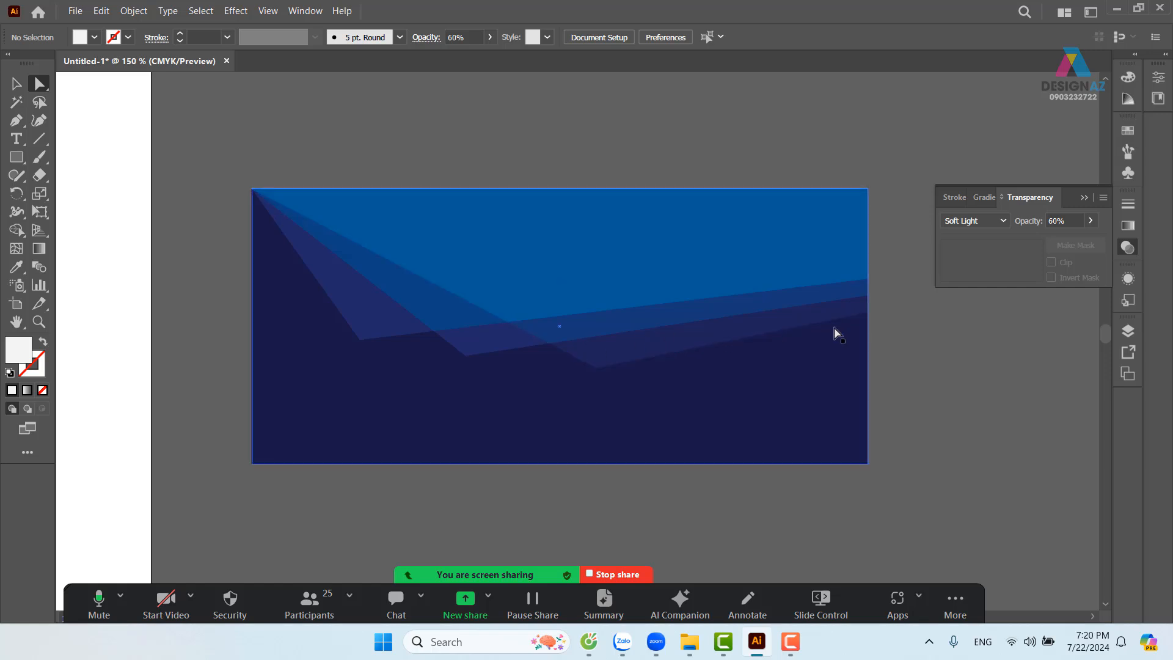
Raise the lower-right anchors of the middle and 60% opacity shapes slightly to narrow the bands along the right edge
left_click(867, 297)
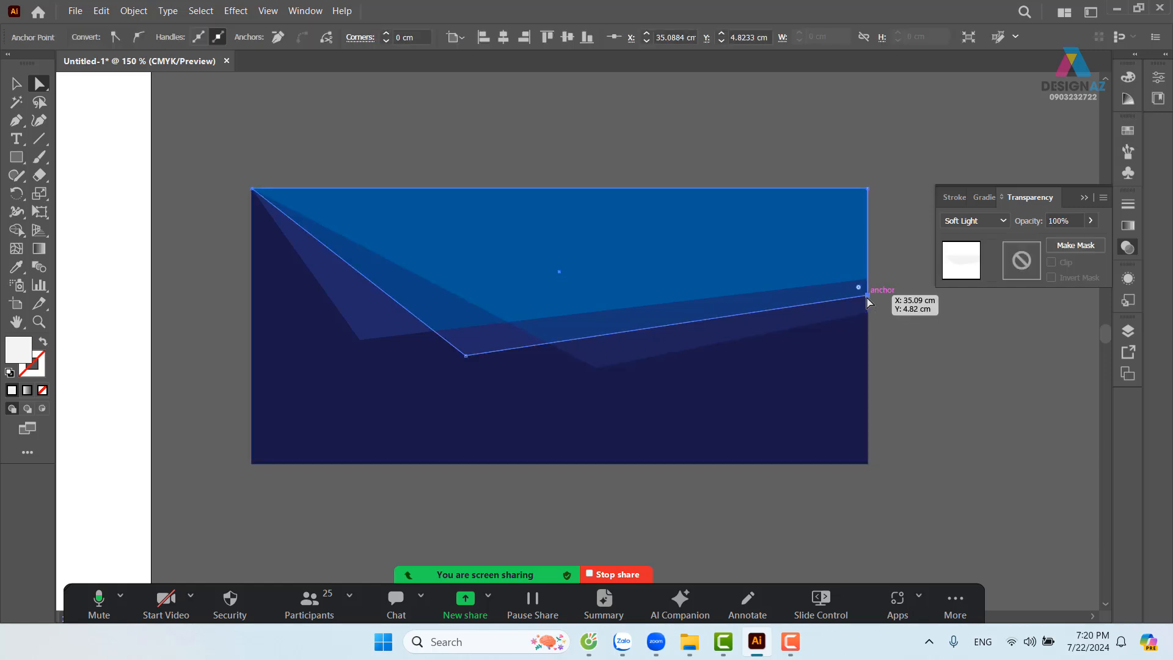
mouse_move(867, 295)
left_mouse_down()
mouse_move(879, 294)
mouse_move(853, 300)
mouse_move(866, 289)
left_mouse_up()
left_click(889, 327)
left_click(868, 313)
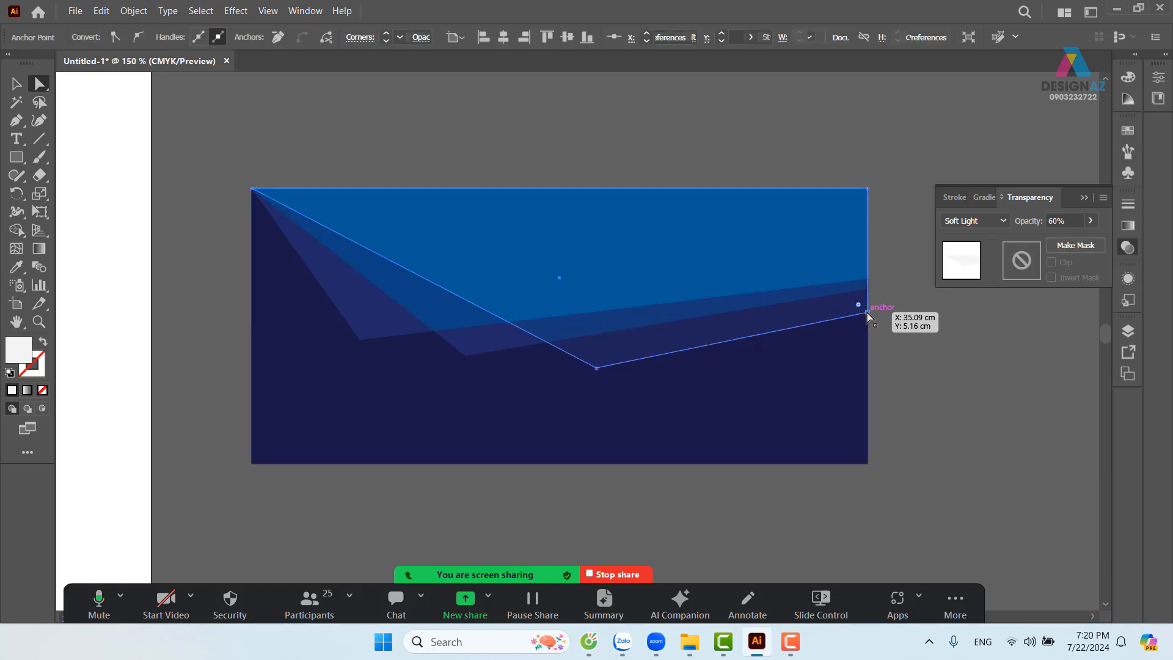
key("ctrl+shift+a")
left_click(868, 312)
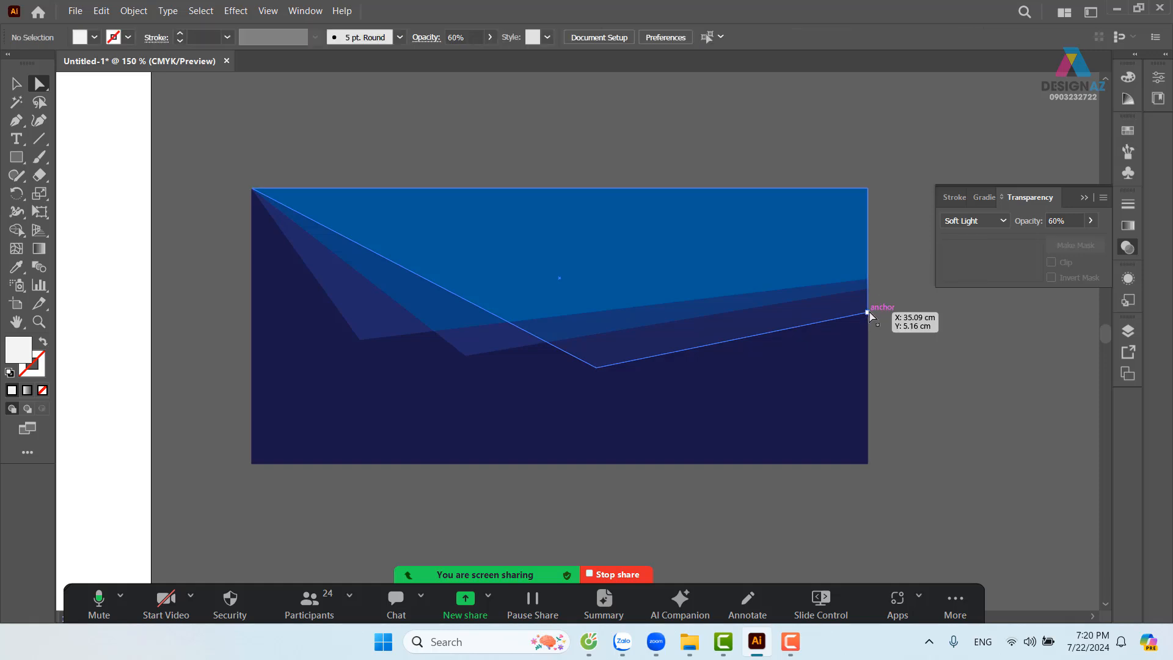
left_click_drag(867, 313, 867, 301)
left_click(897, 356)
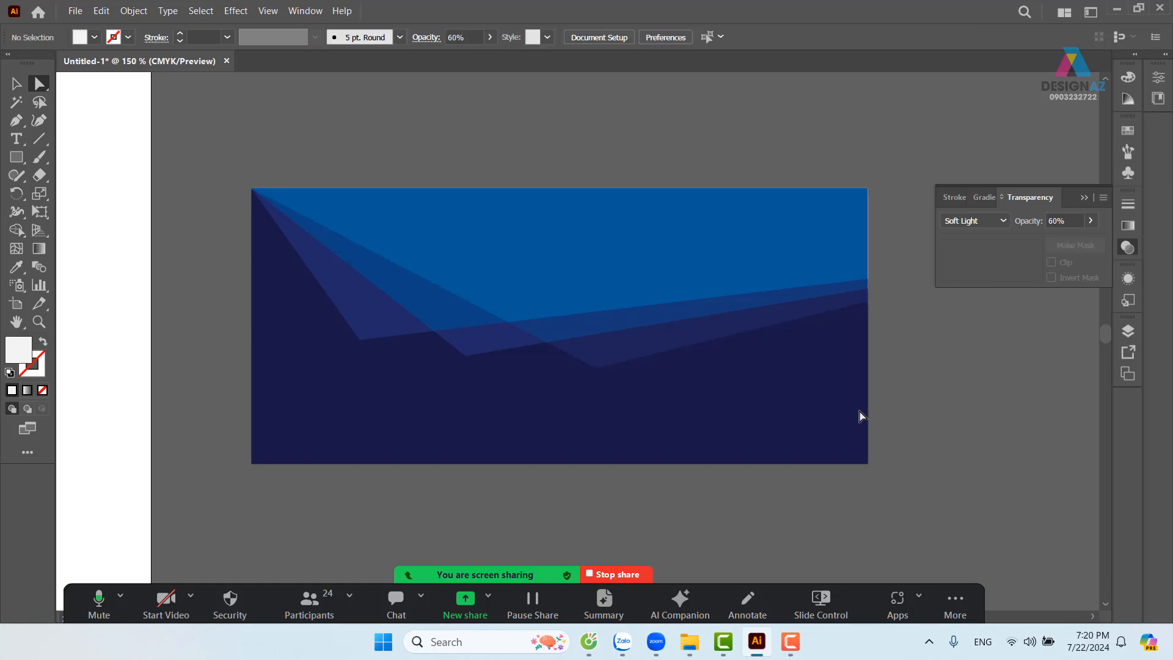
Nudge the middle overlay's lowest anchor slightly down and right, to about X 27.3 cm, Y 6.1 cm
left_click(466, 356)
left_click_drag(466, 357, 471, 360)
left_click(925, 373)
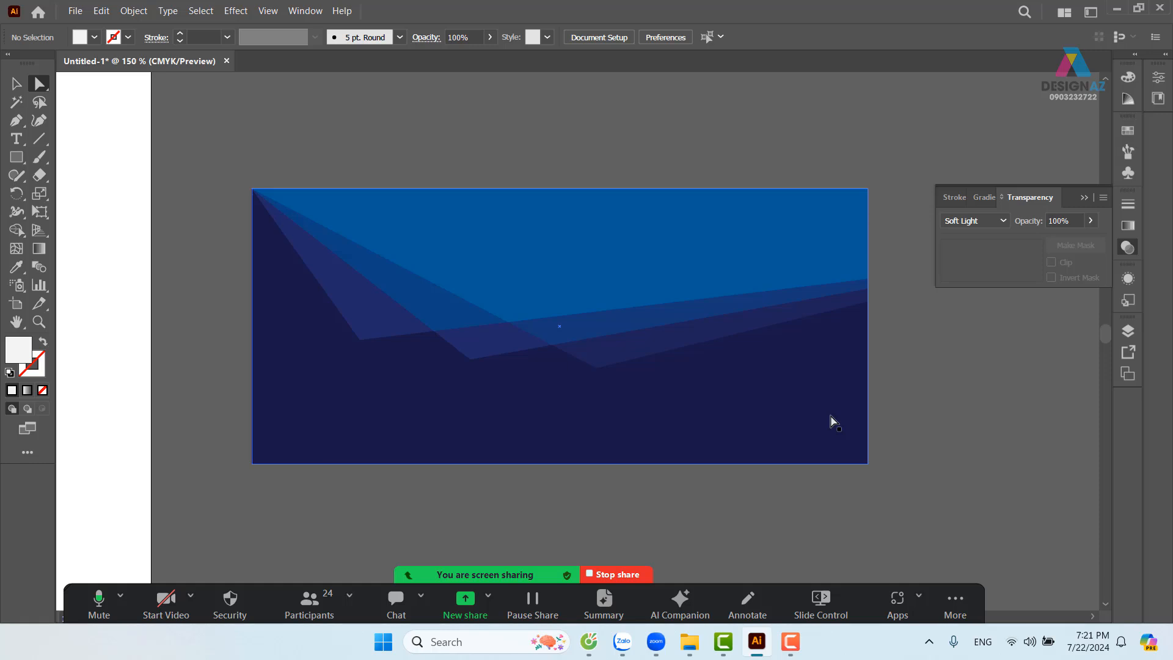
Round the lowest corners of the first and middle overlay shapes individually, with radii of about 0.77 cm and 0.74 cm
left_click(361, 340)
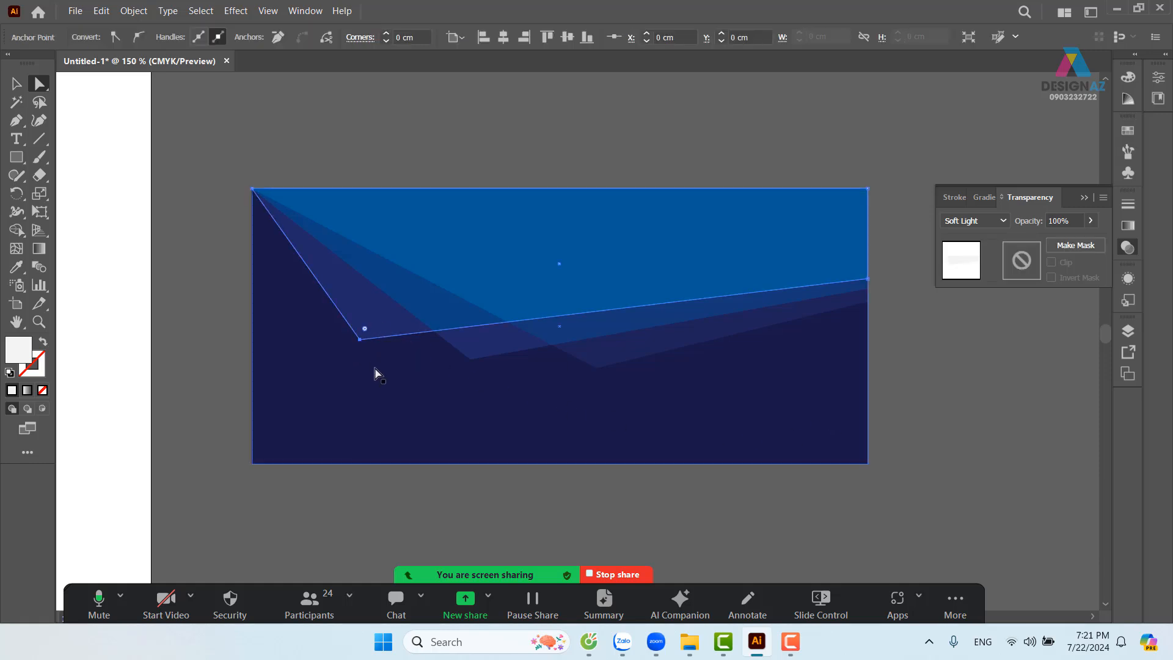
left_click(361, 336)
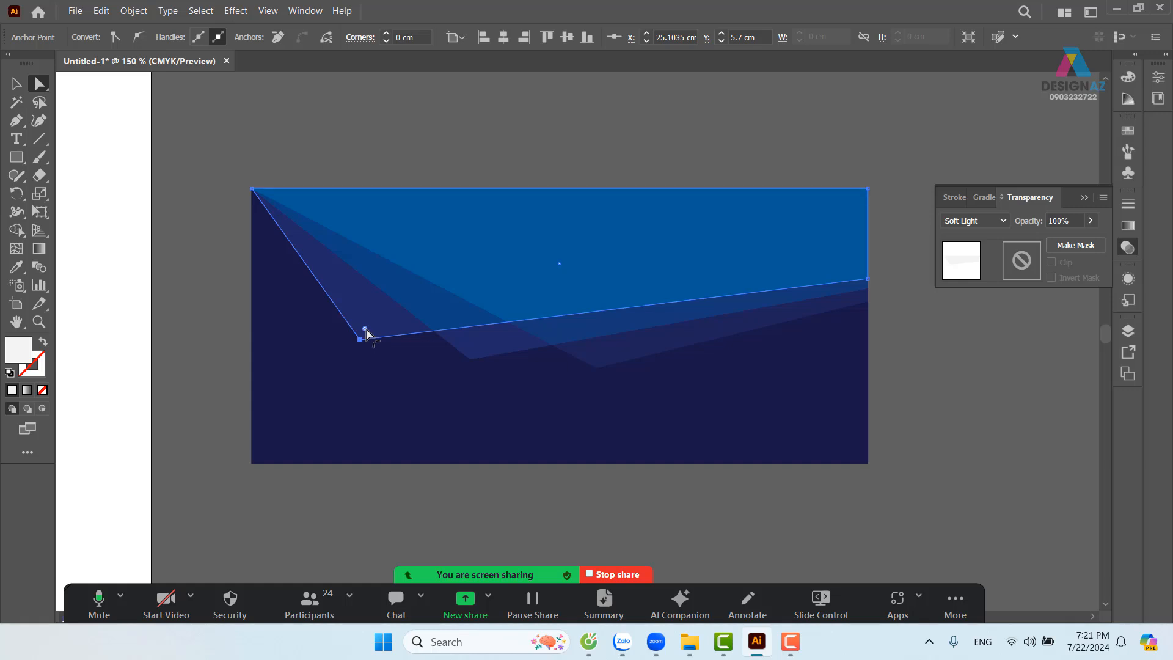
left_click_drag(365, 329, 385, 309)
left_click(470, 360)
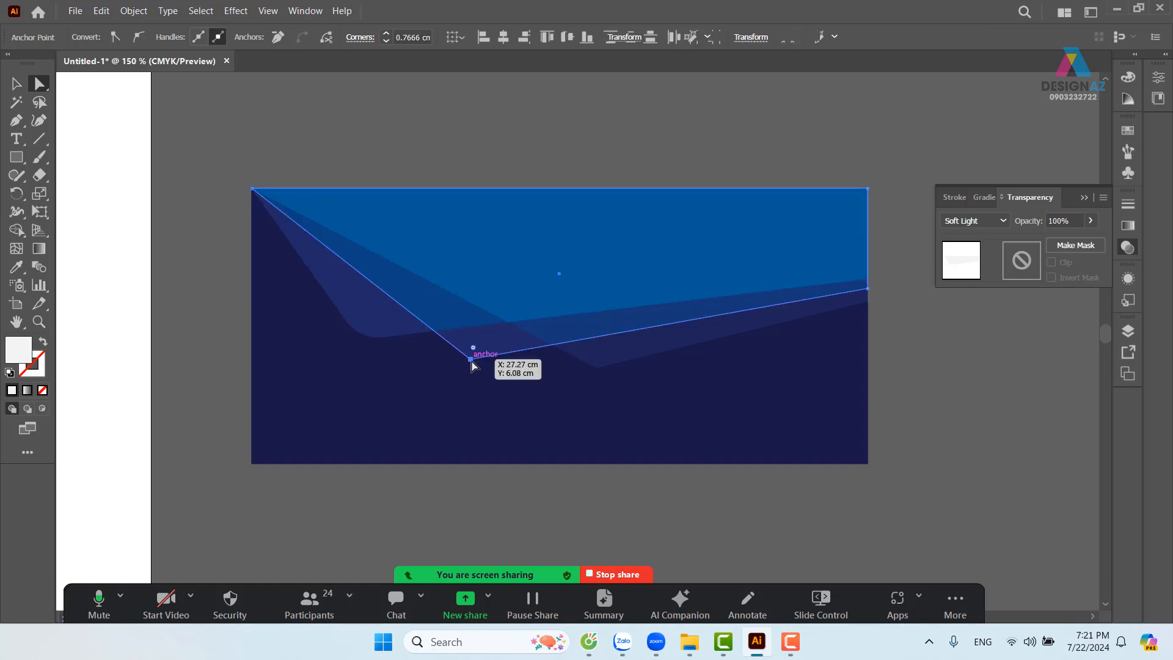
left_click_drag(472, 347, 482, 323)
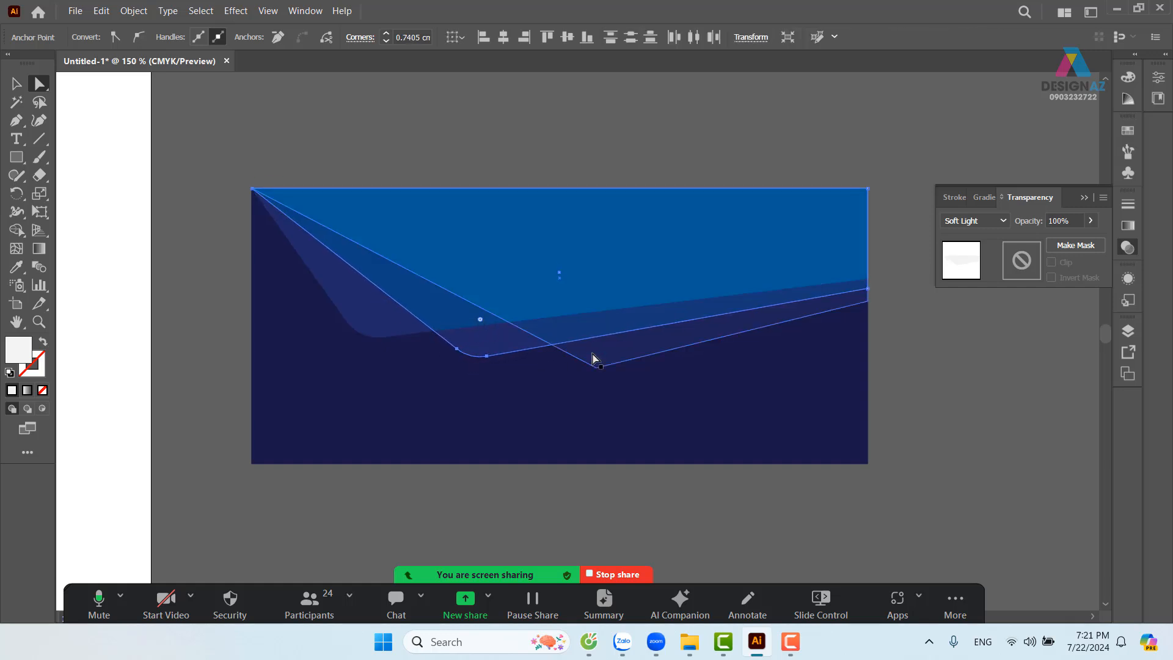
Round the lowest corner of the 60% opacity overlay to about 0.97 cm, then enlarge its radius further
left_click(596, 369)
left_click_drag(597, 356, 609, 316)
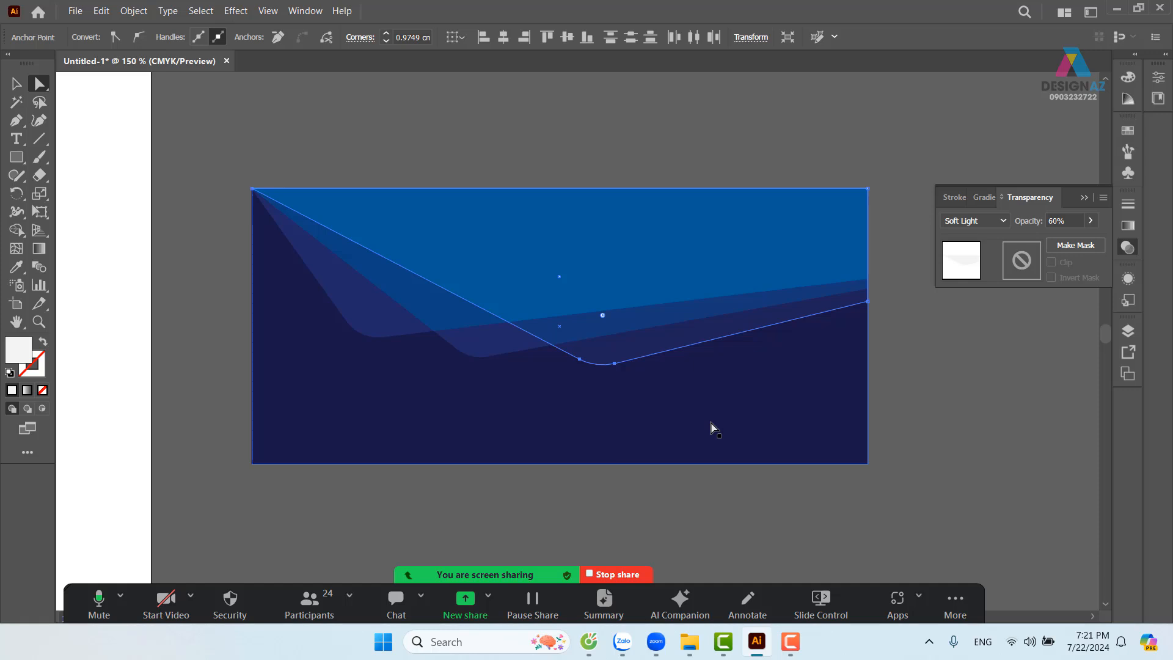
key("v")
left_click_drag(603, 314, 648, 220)
left_click(991, 440)
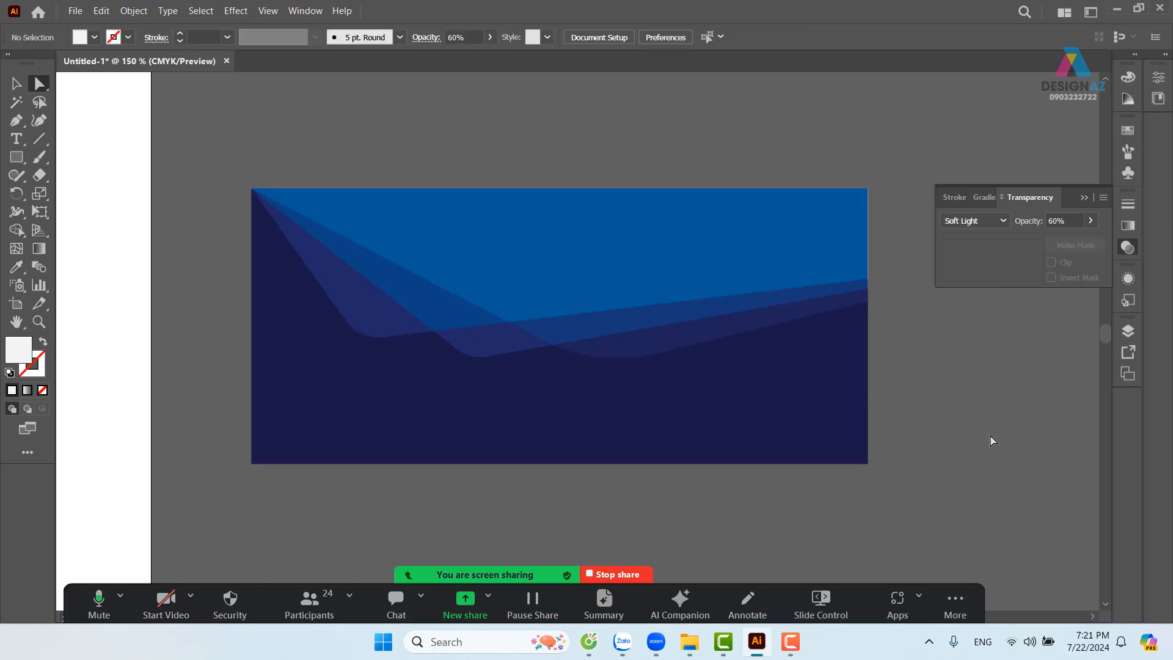
Undo the individual corner roundings of all three overlay shapes and clear the selection
key("ctrl+z")
key("ctrl+z")
key("ctrl+z")
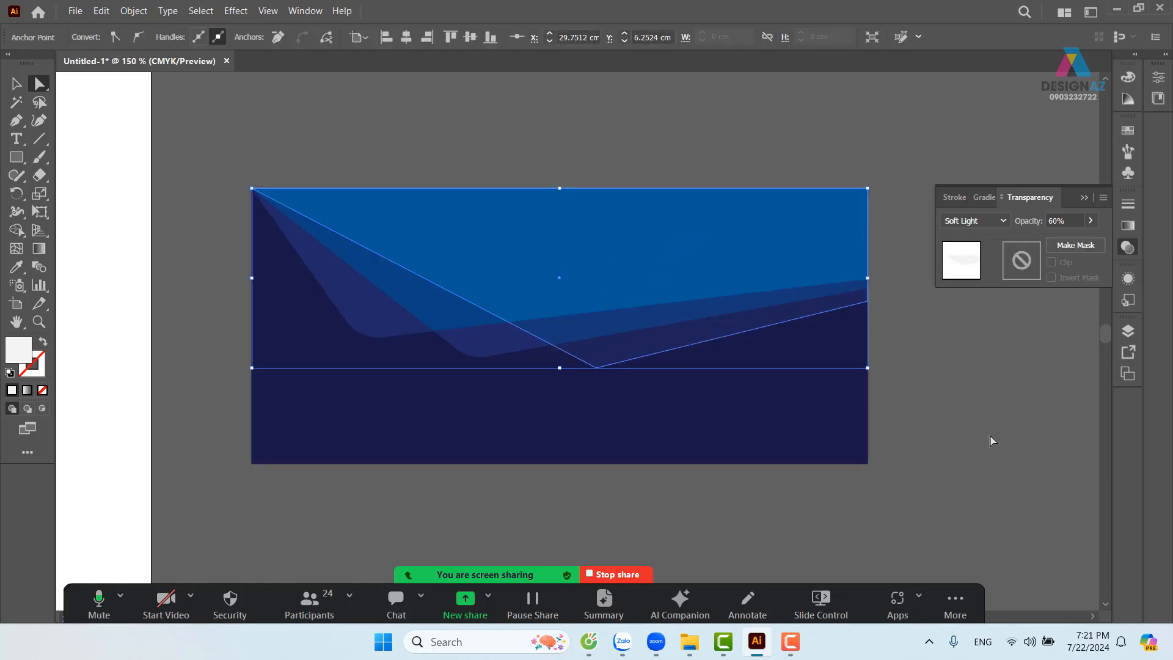
key("ctrl+z")
key("ctrl+z")
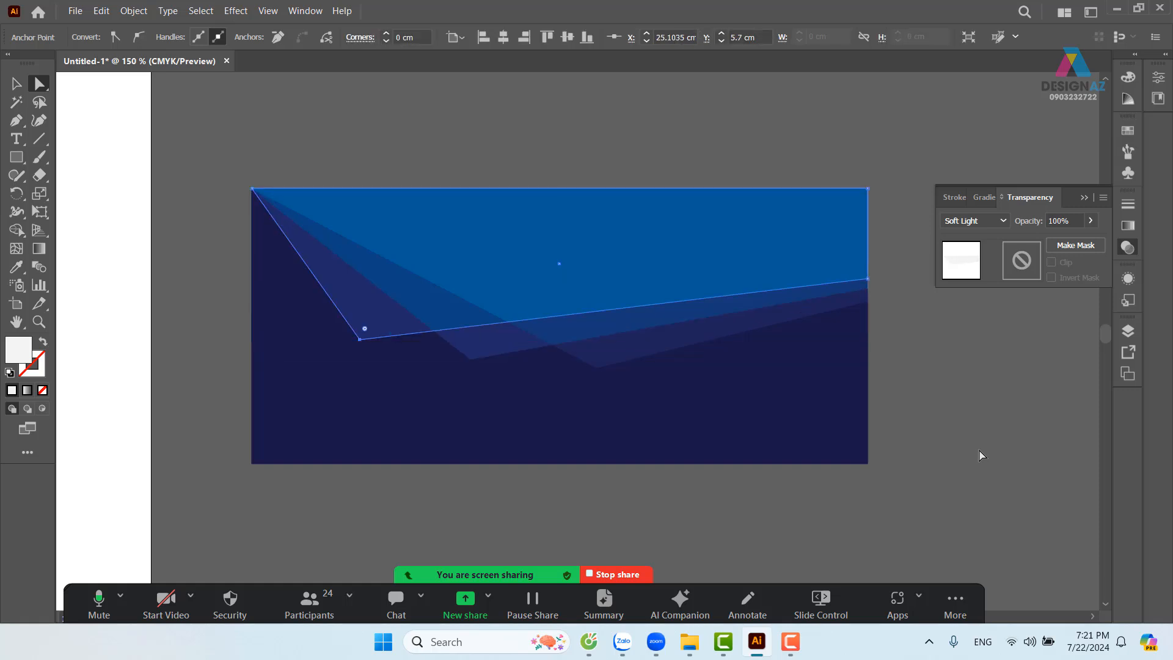
left_click(944, 383)
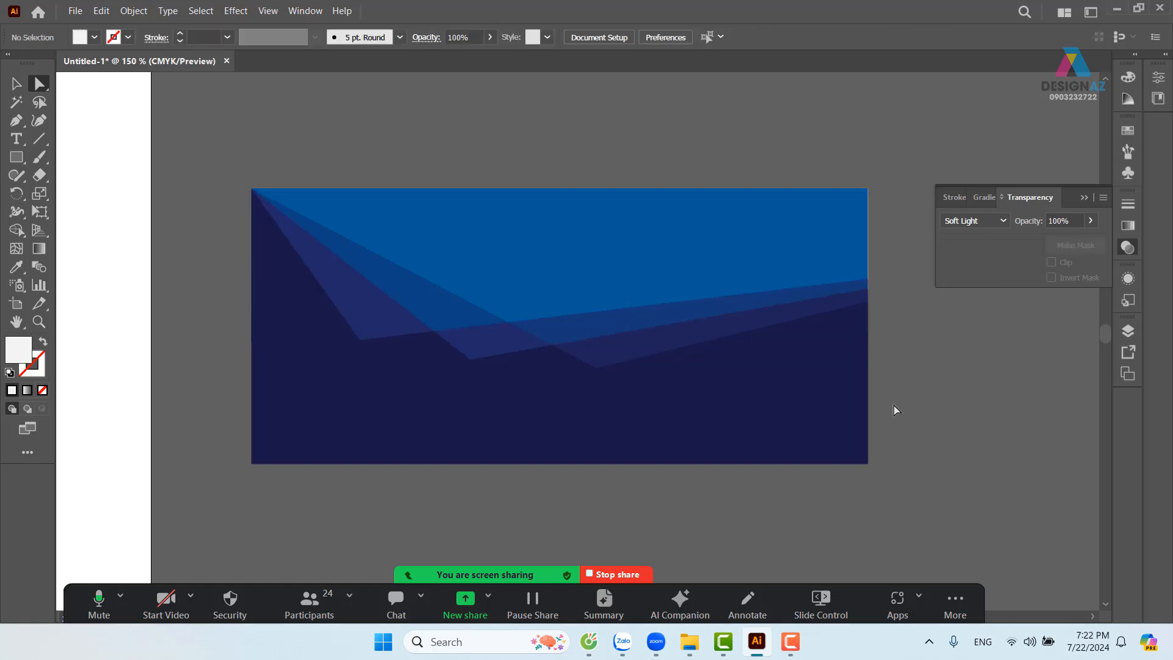
Select the lowest anchors of all three overlay shapes and round them together by the same moderate radius
left_click(361, 340)
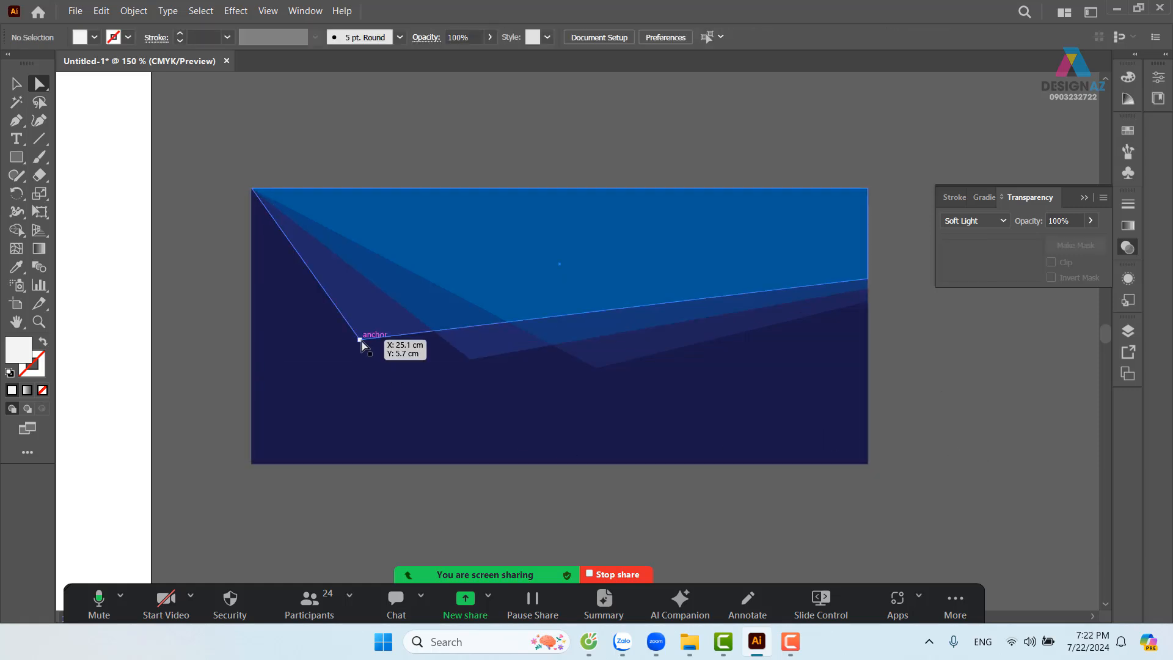
left_click(473, 364, "shift")
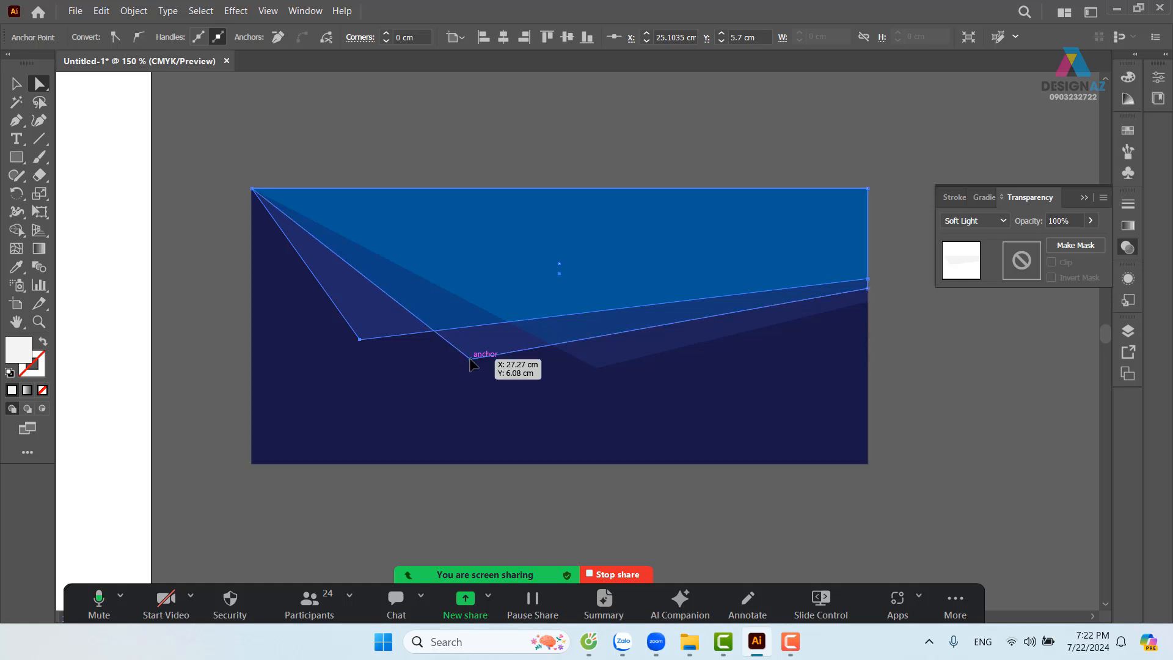
left_click(598, 370, "shift")
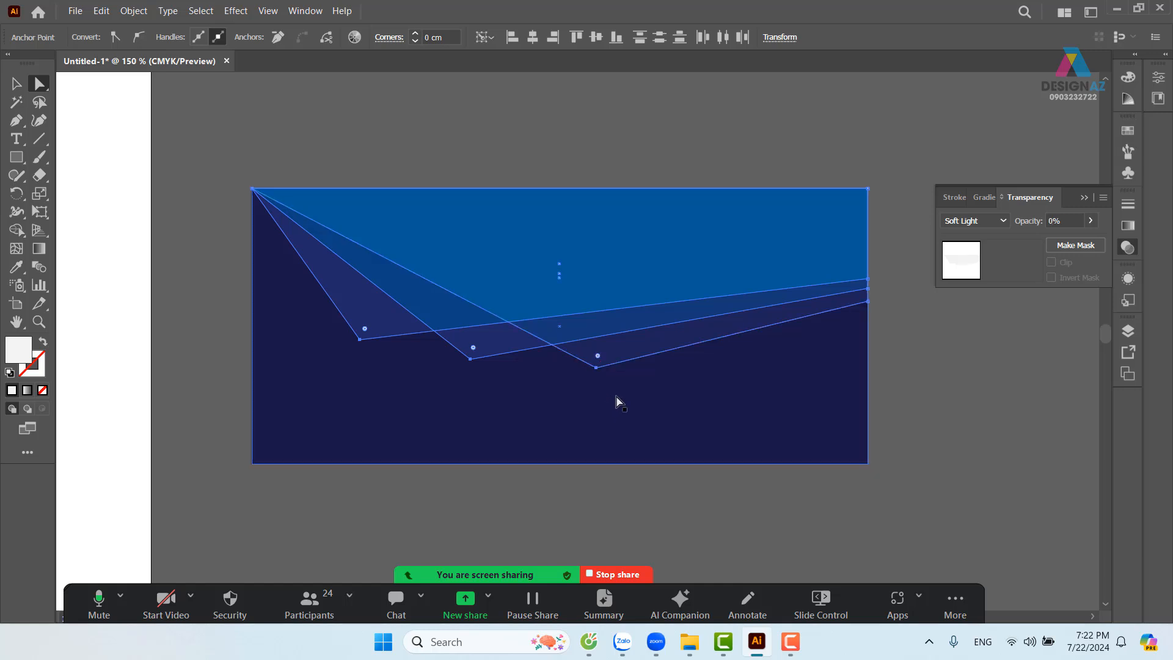
left_click_drag(597, 356, 617, 335)
left_click(927, 361)
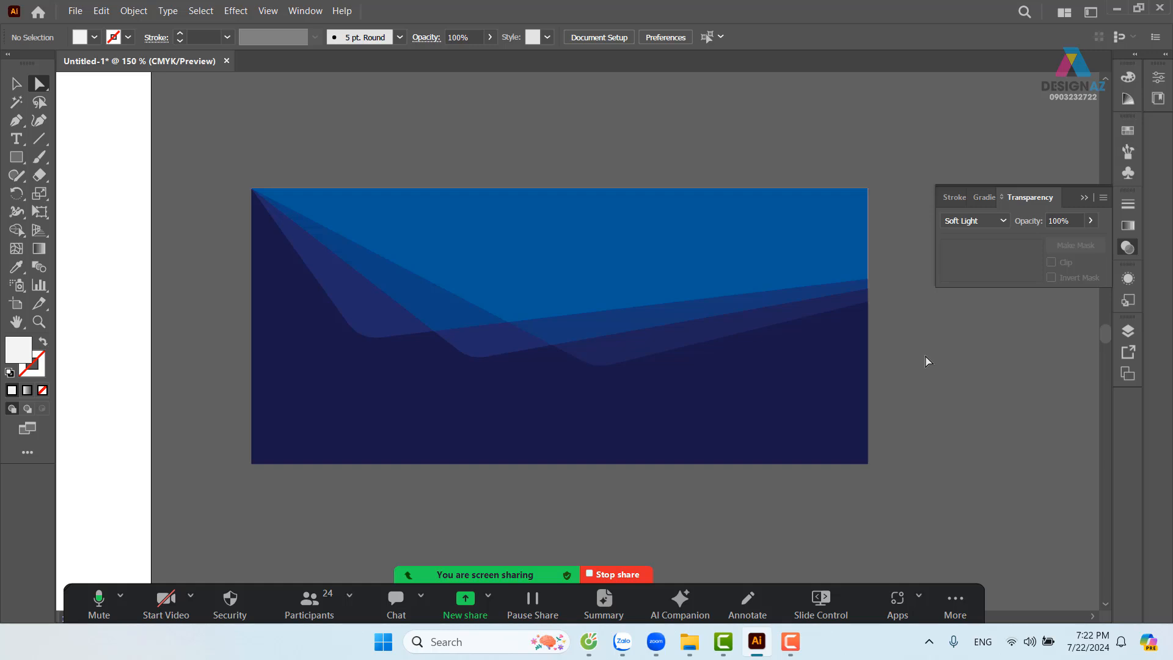
Duplicate the navy base rectangle directly below the layered layout, leaving a small gap between them
left_click_drag(688, 401, 694, 348)
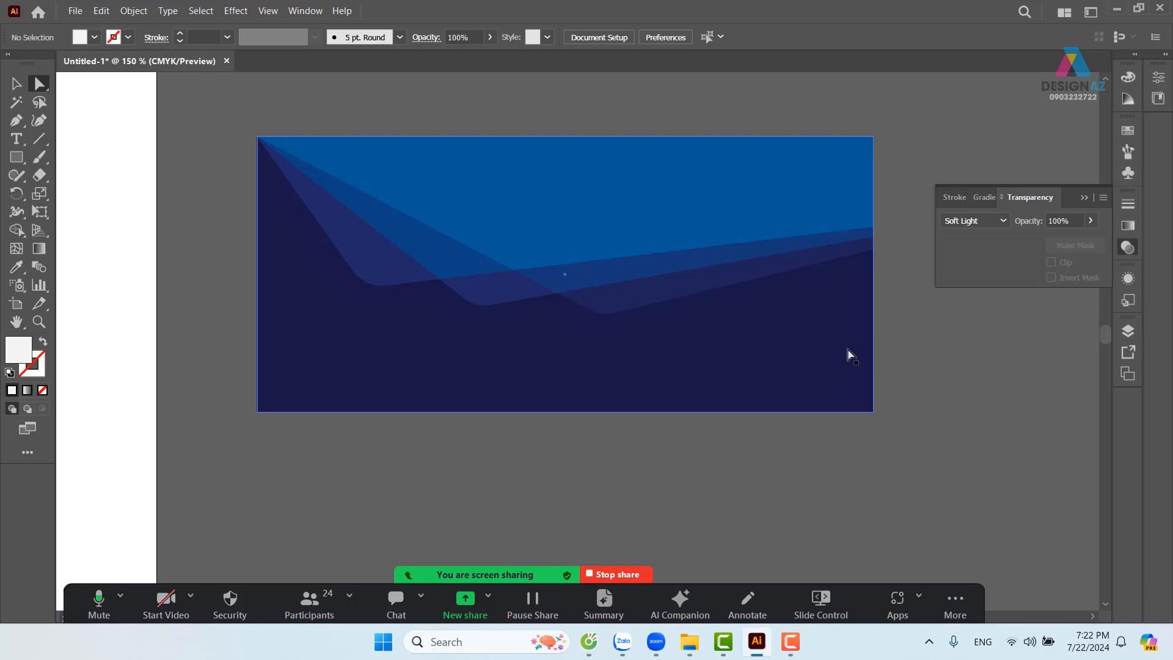
left_click(820, 340)
left_click(26, 90)
left_click(351, 118)
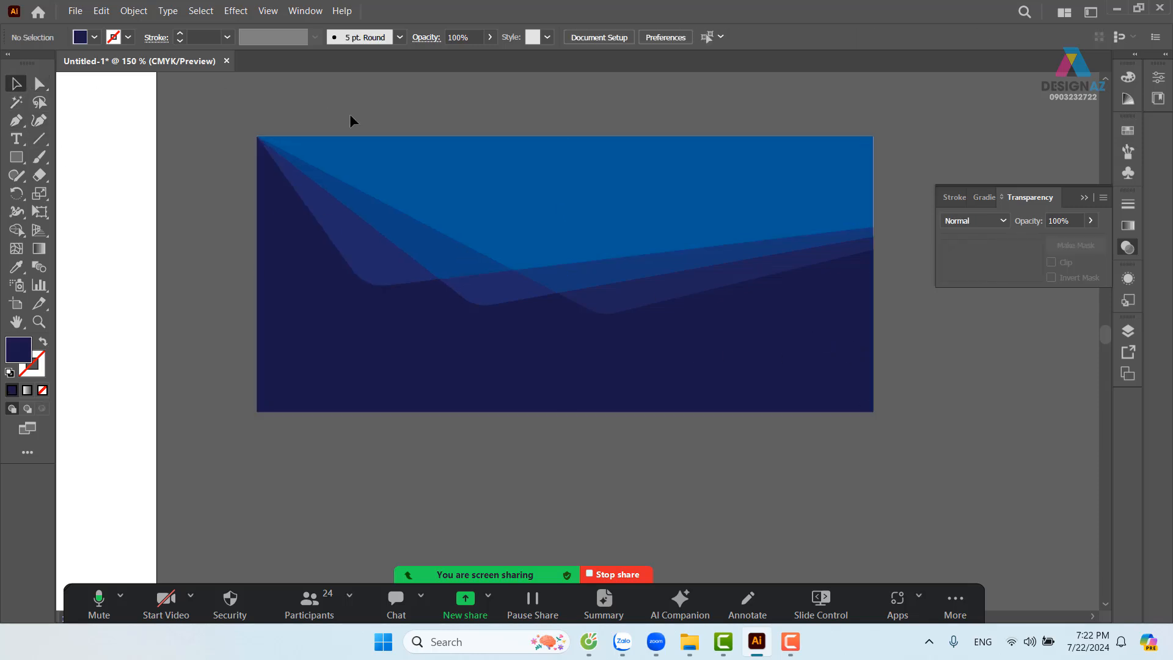
left_click(518, 360)
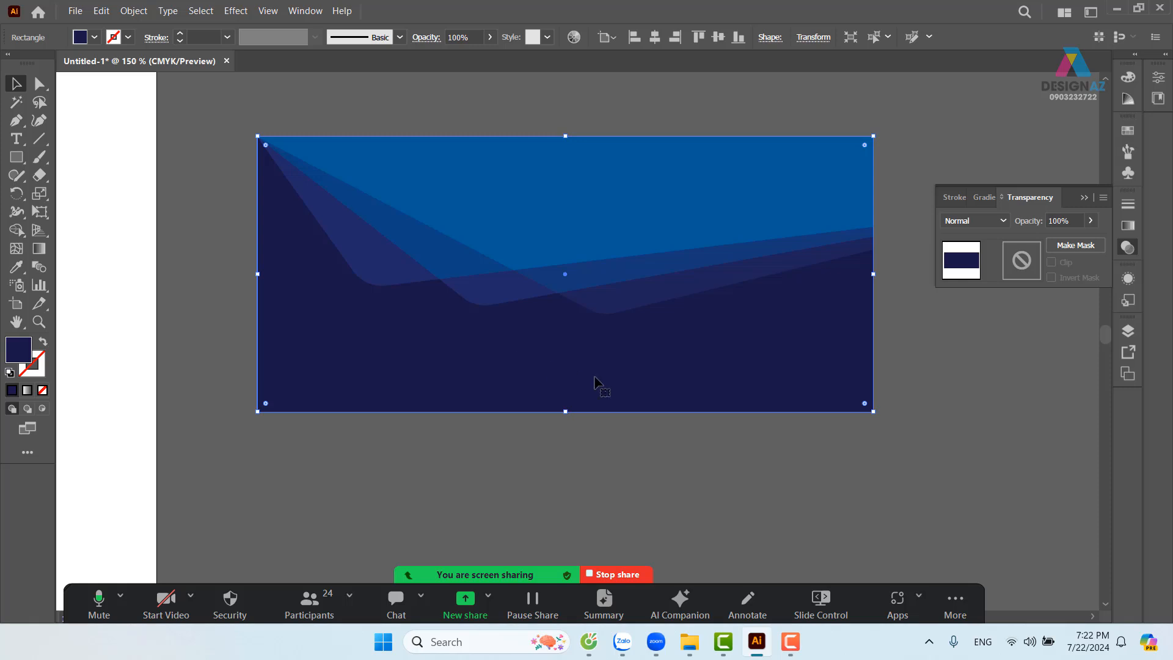
left_click(926, 394)
key("ctrl+minus")
key("ctrl+minus")
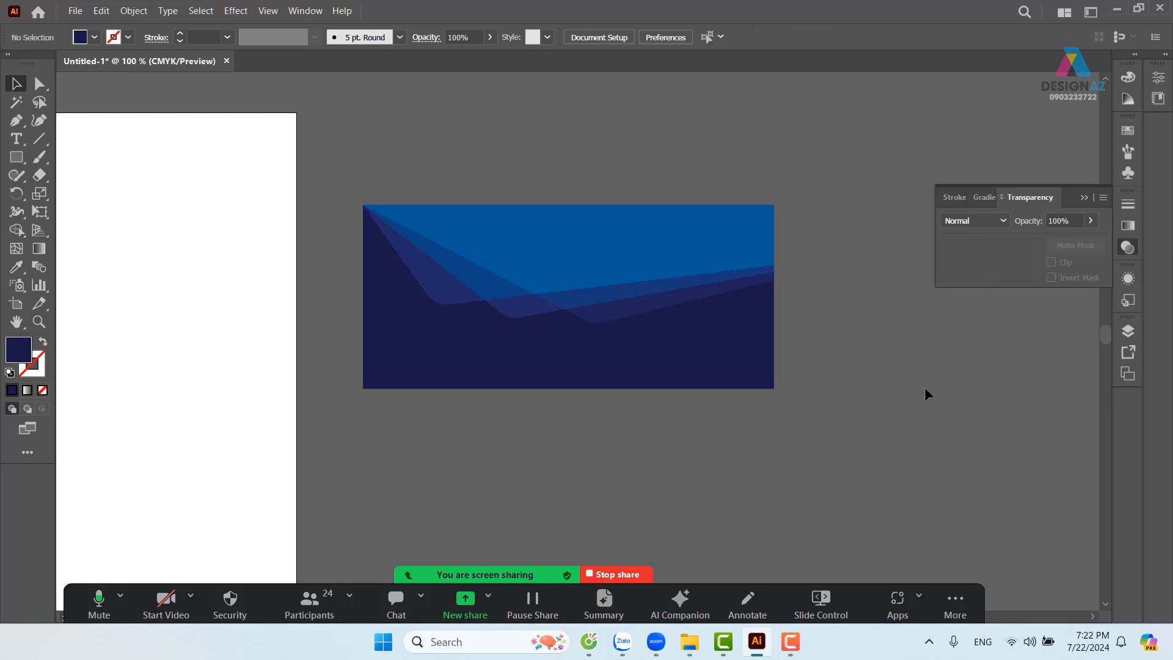
left_click_drag(652, 453, 675, 368)
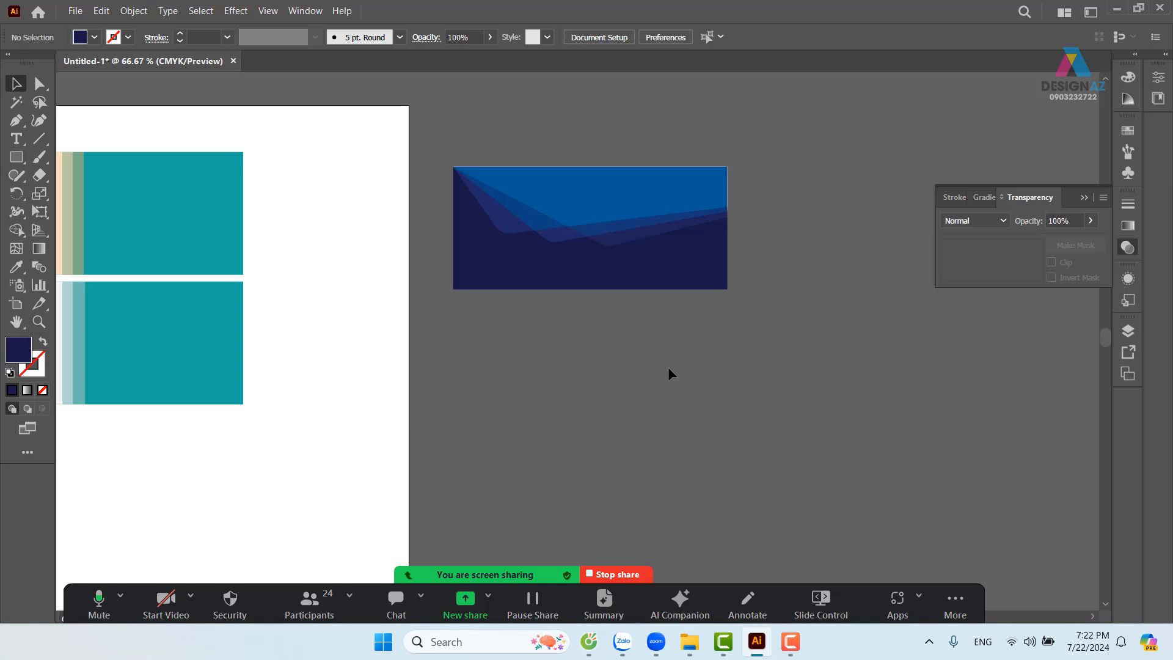
left_click_drag(663, 267, 662, 398)
left_click(827, 398)
key("z")
left_click_drag(431, 293, 594, 330)
left_click(16, 84)
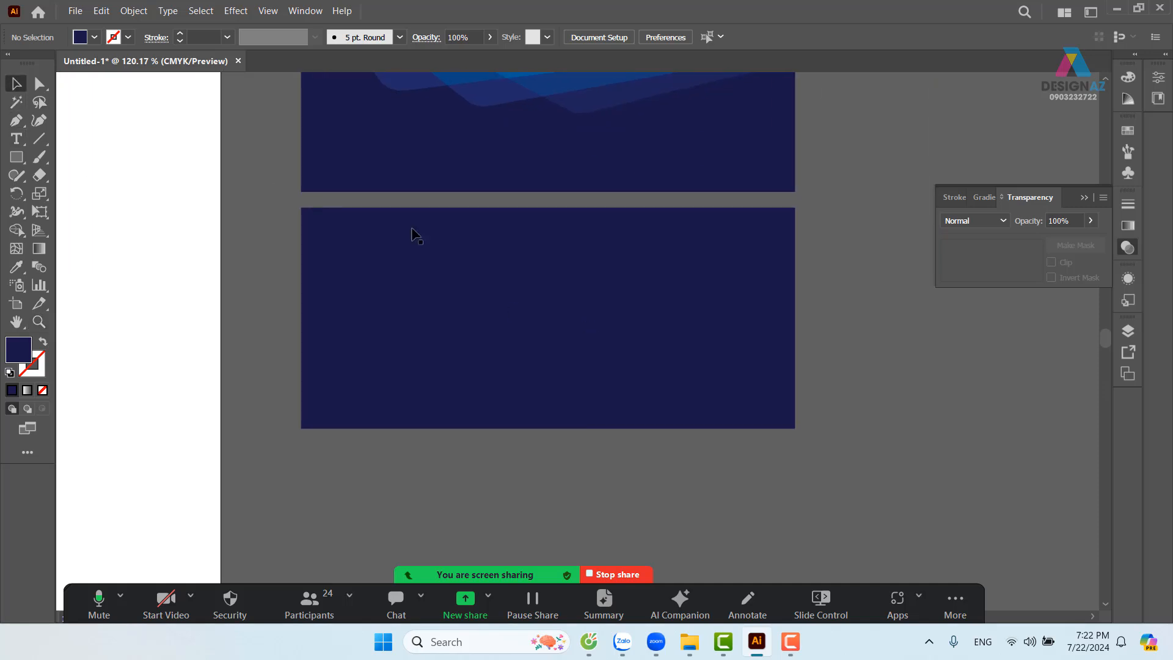
Fill the copied rectangle with dark maroon, hex 680032
left_click(411, 236)
double_click(23, 353)
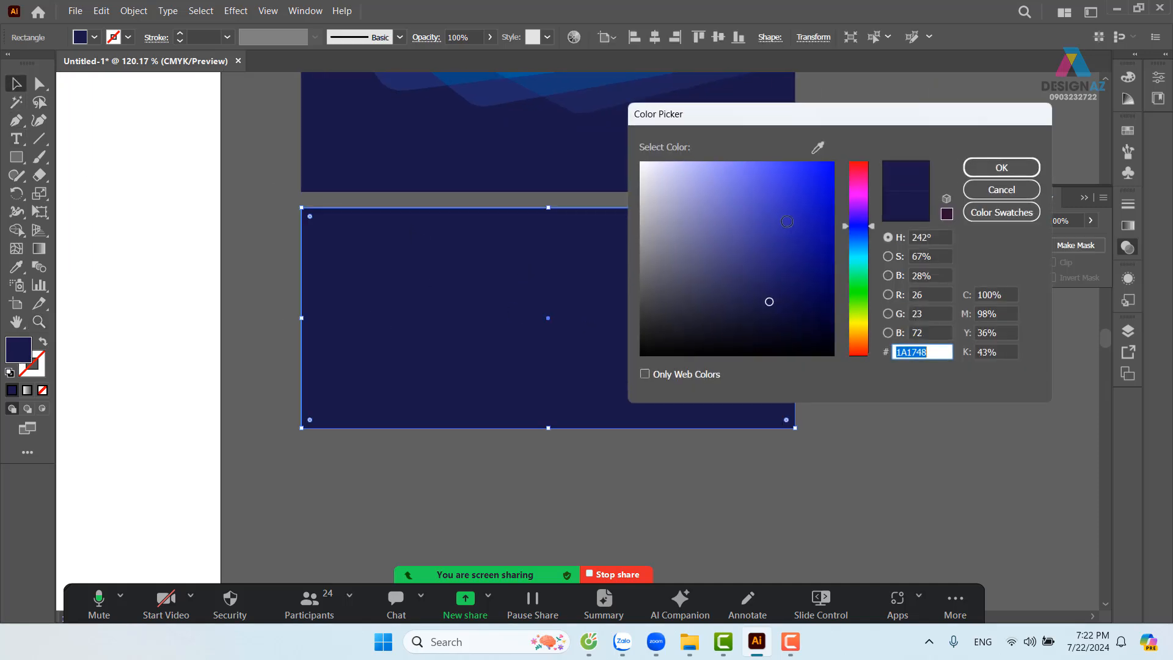
left_click(862, 173)
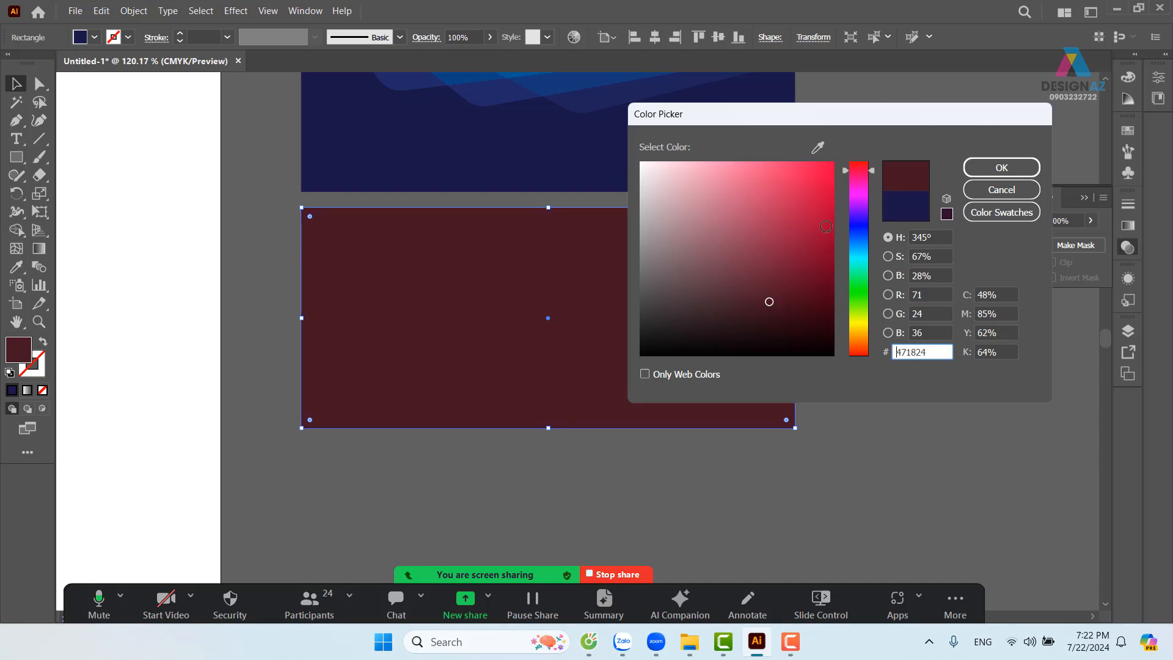
left_click_drag(828, 227, 847, 247)
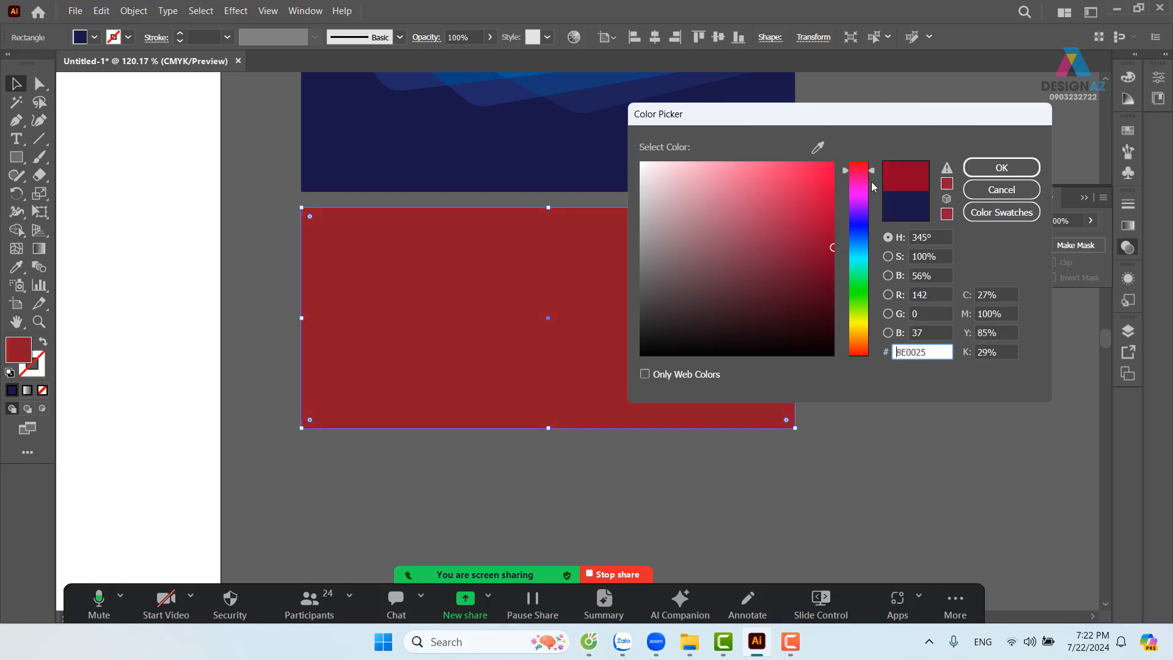
left_click_drag(870, 173, 870, 177)
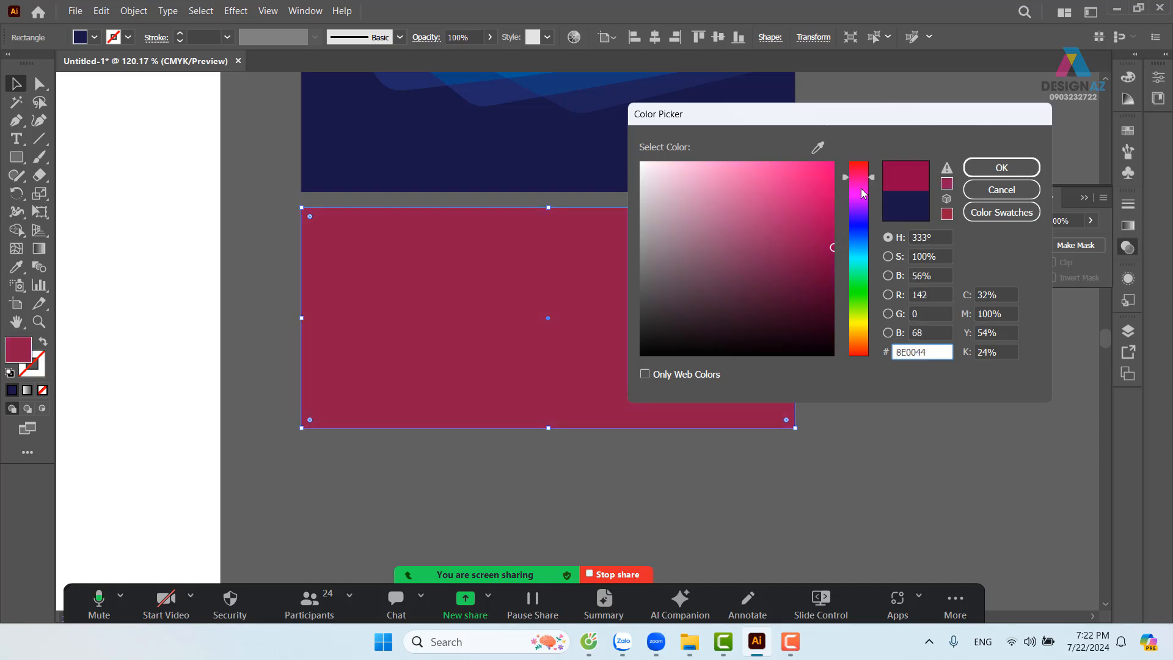
left_click(834, 276)
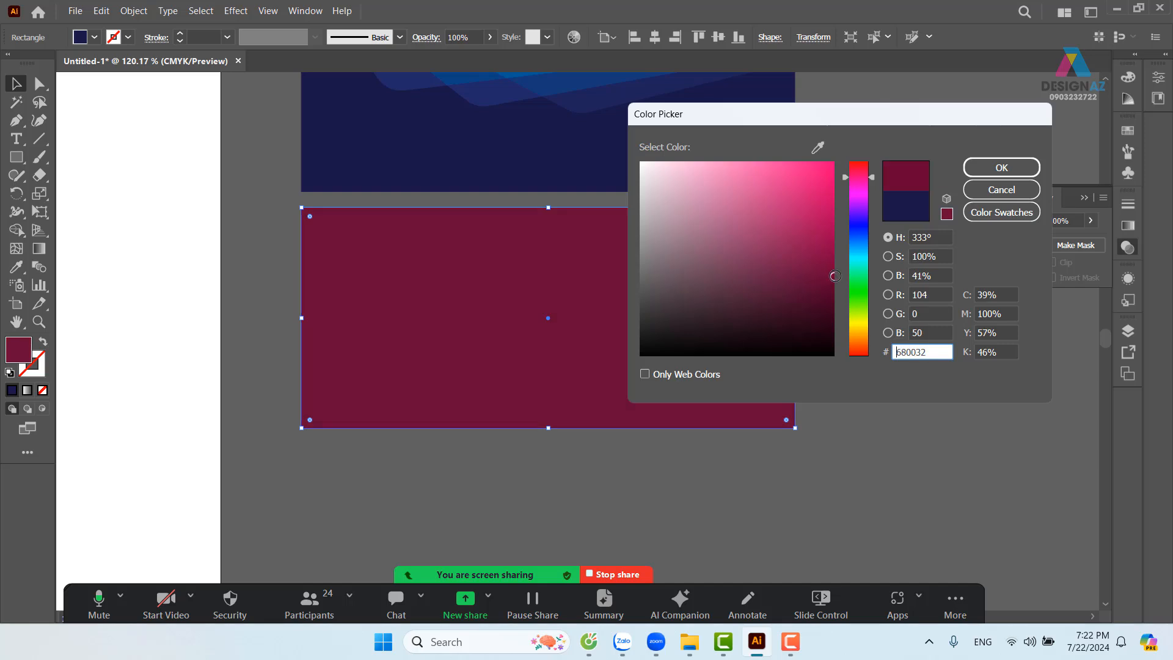
left_click(995, 169)
left_click(900, 399)
Duplicate the maroon rectangle in place, narrow the copy to roughly the right third and fill it with light grey
left_click_drag(896, 388, 846, 452)
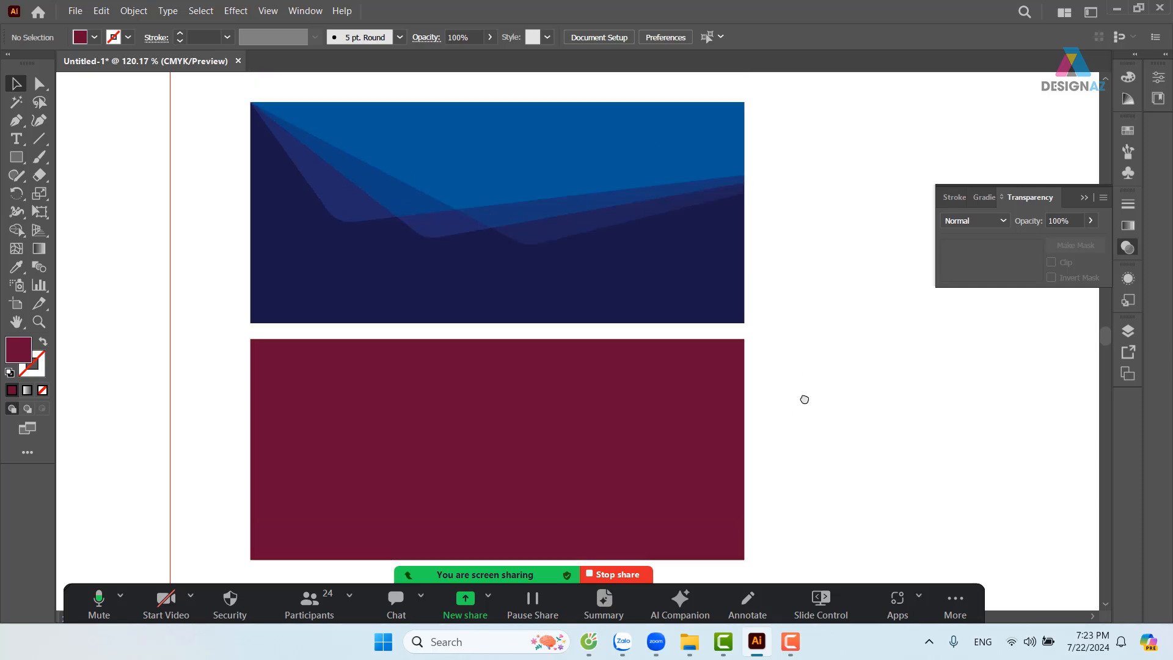
left_click_drag(804, 399, 819, 369)
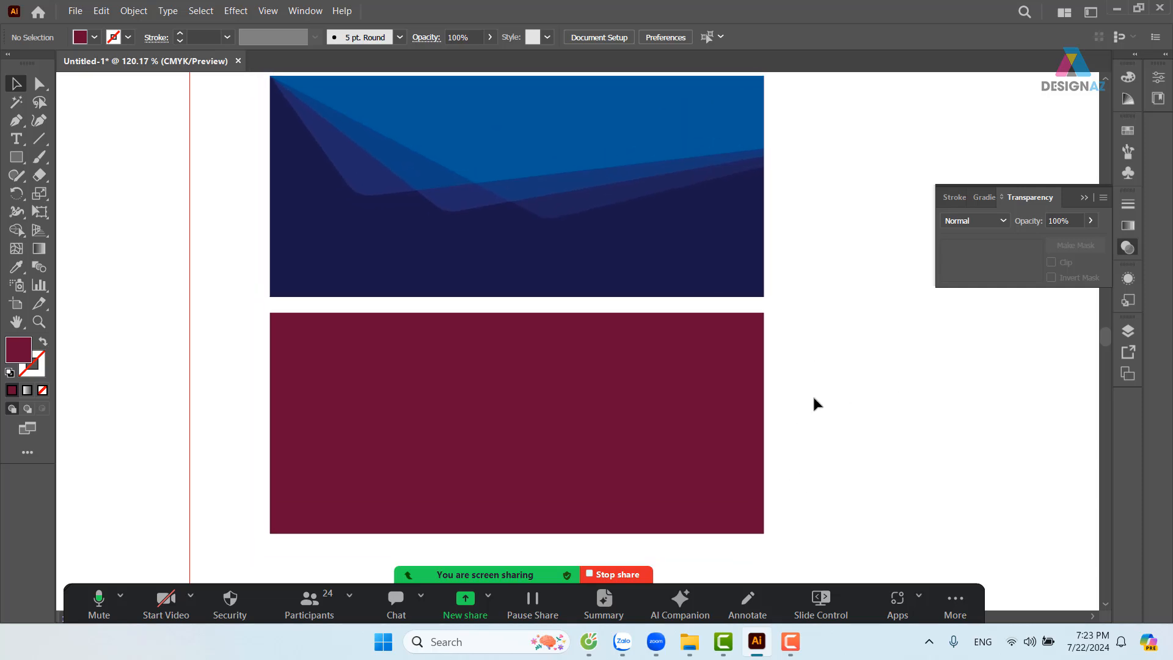
left_click(652, 398)
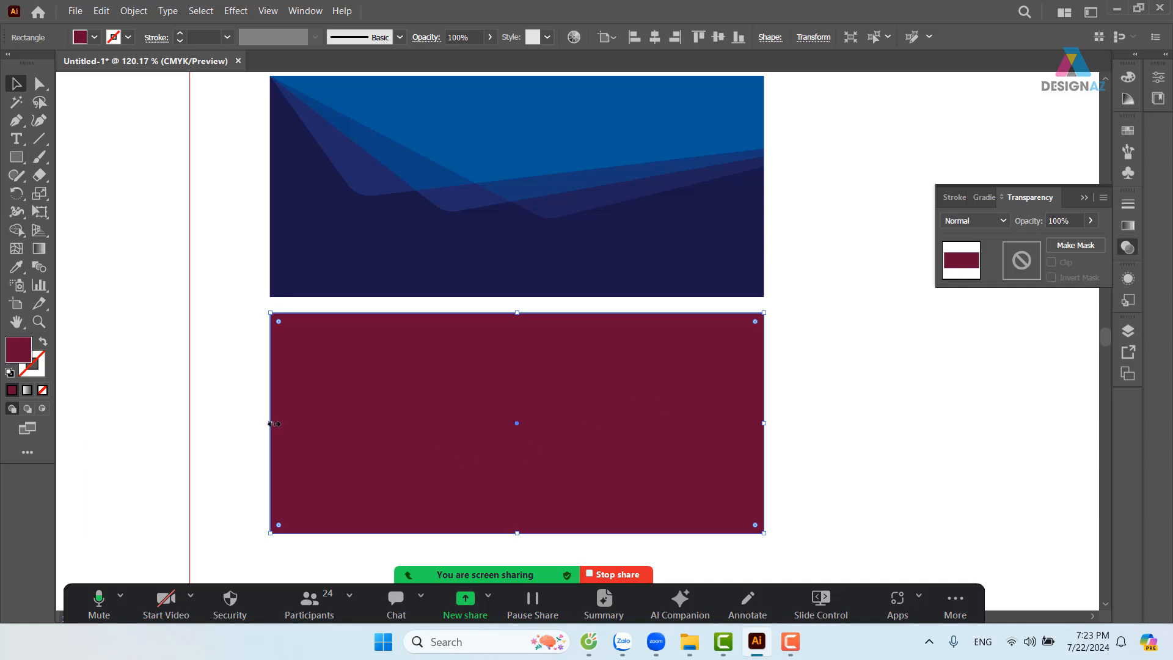
left_click_drag(273, 424, 595, 431)
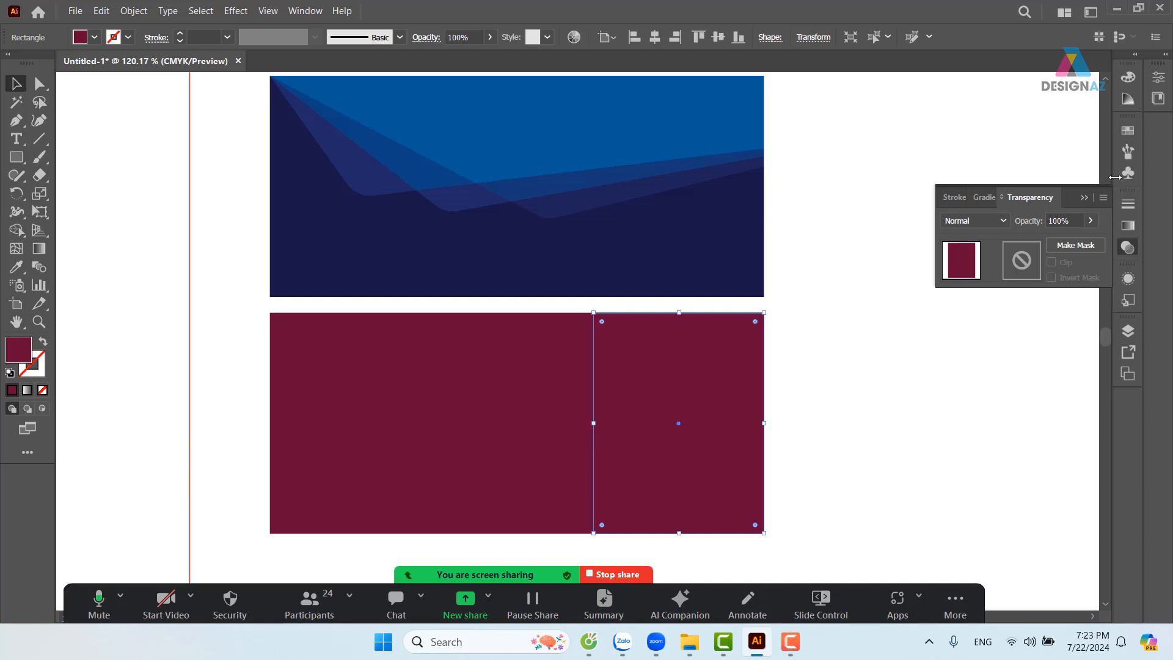
left_click(1127, 130)
left_click(1055, 215)
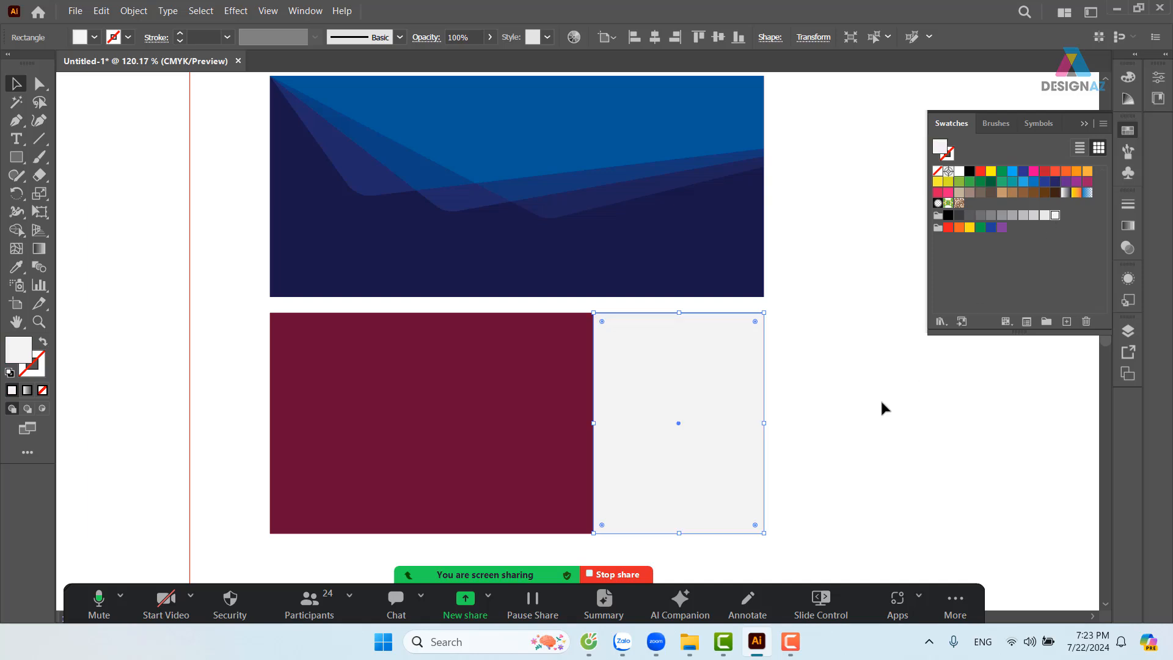
left_click(863, 428)
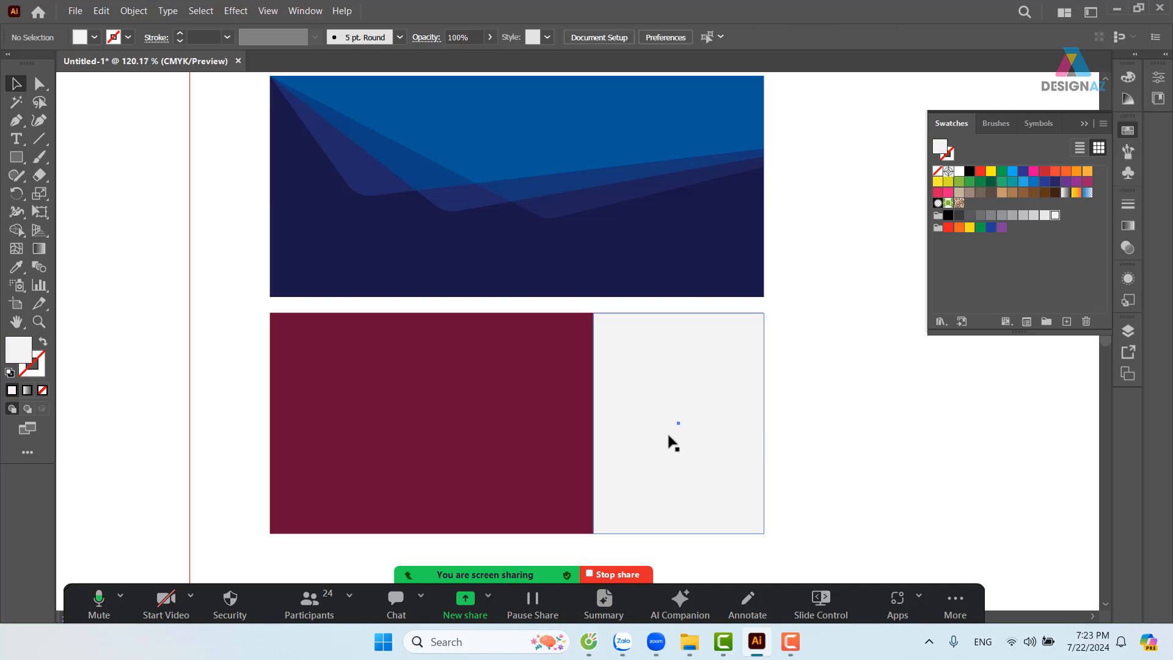
Slant the light grey panel's left edge by moving its lower-left anchor about 1.26 cm to the right
left_click(673, 441)
left_click_drag(770, 434, 699, 356)
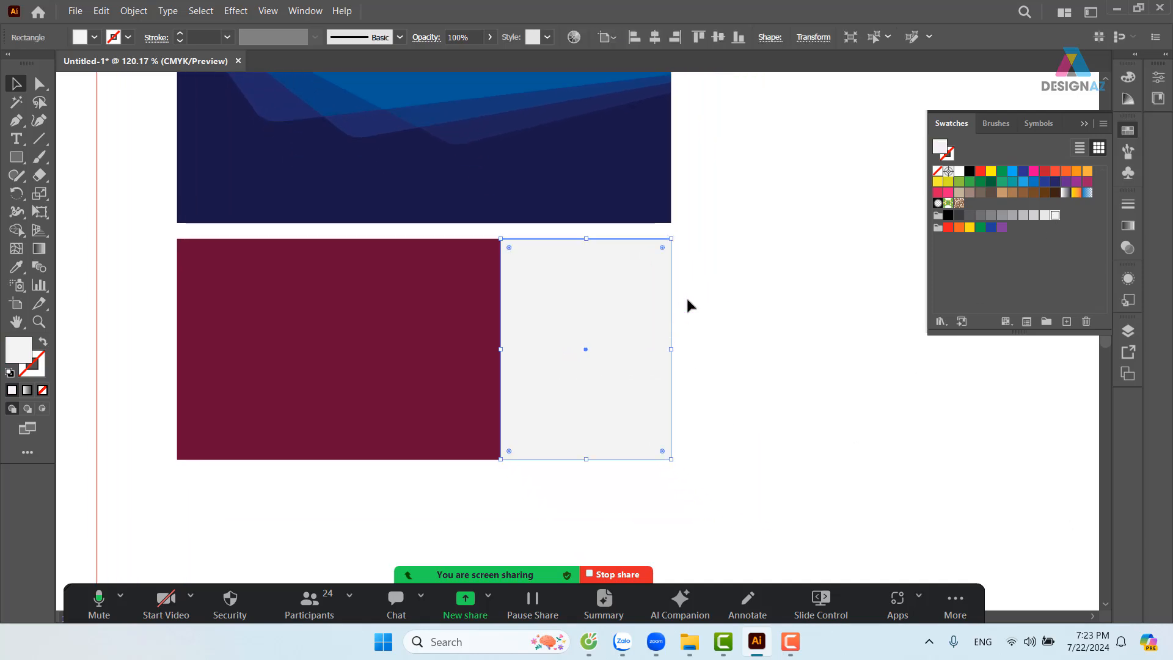
left_click(39, 84)
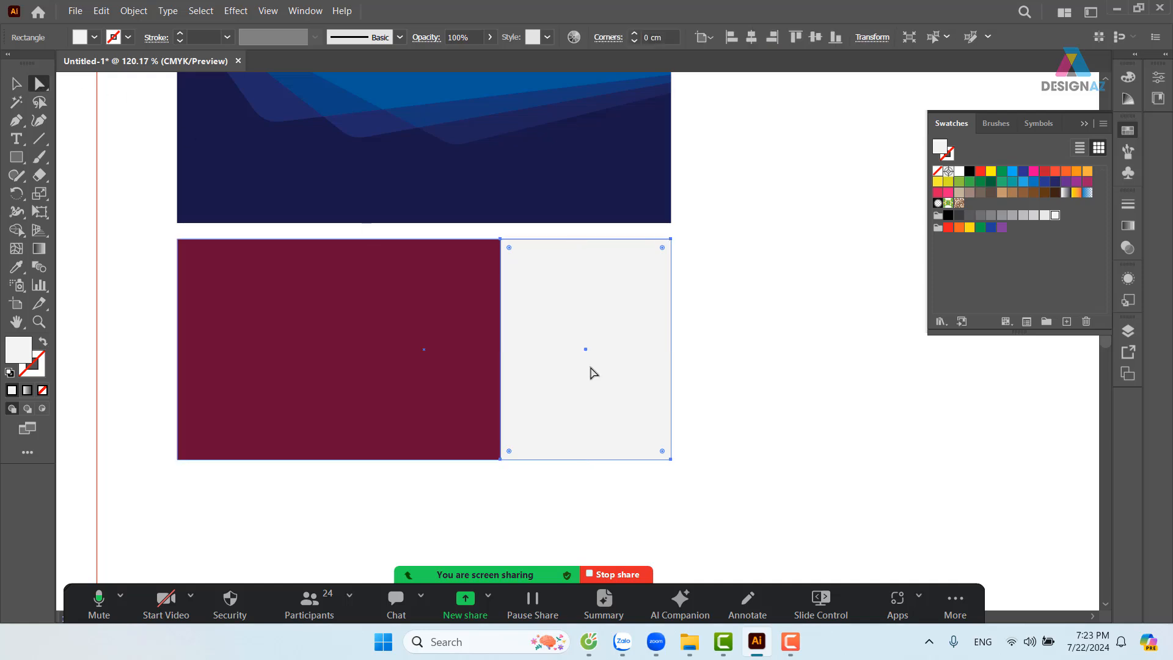
left_click(500, 460)
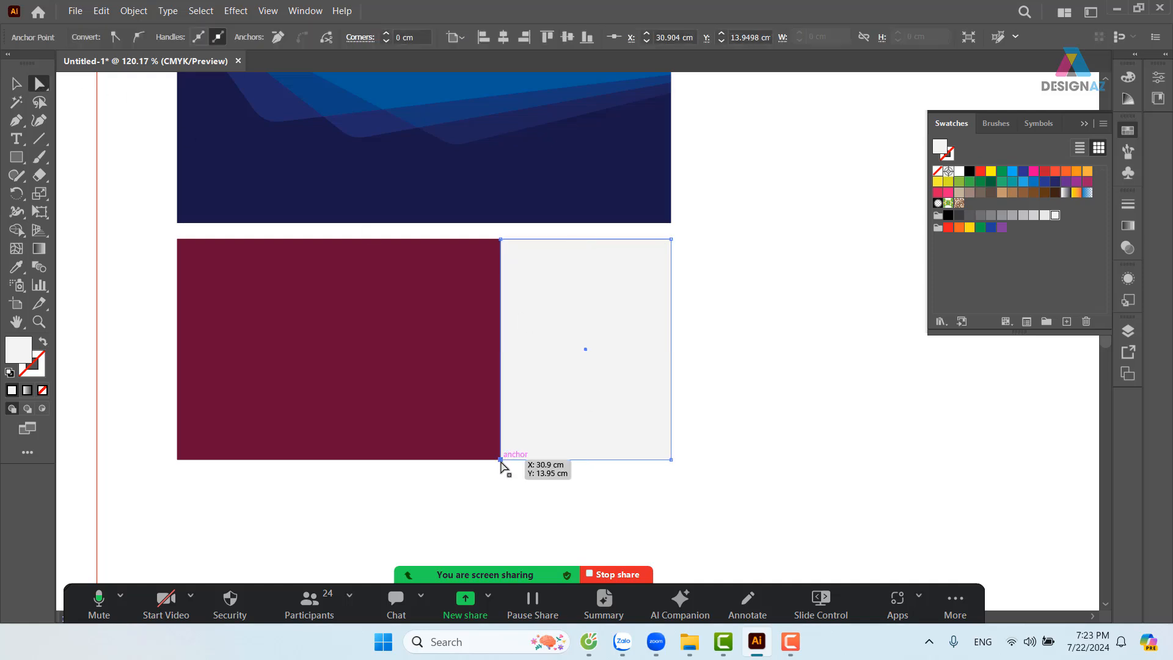
left_click_drag(501, 459, 552, 460)
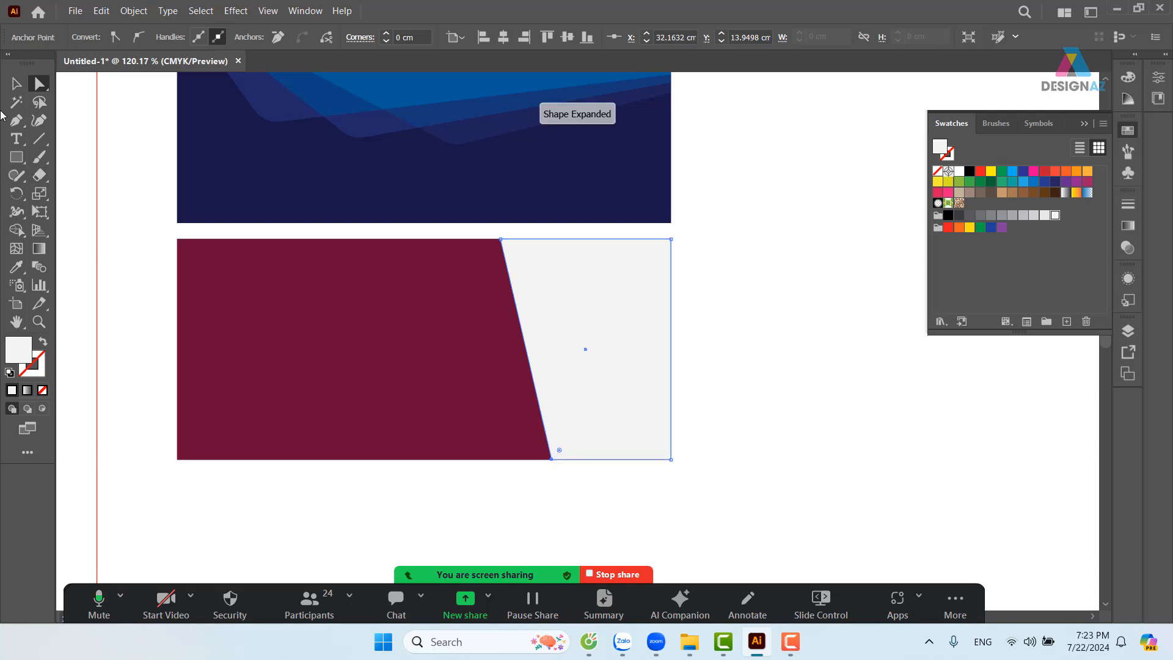
left_click(16, 83)
left_click(740, 296)
Duplicate the slanted grey panel in place, extend the copy slightly to the left and set its blend mode to Soft Light
left_click(599, 388)
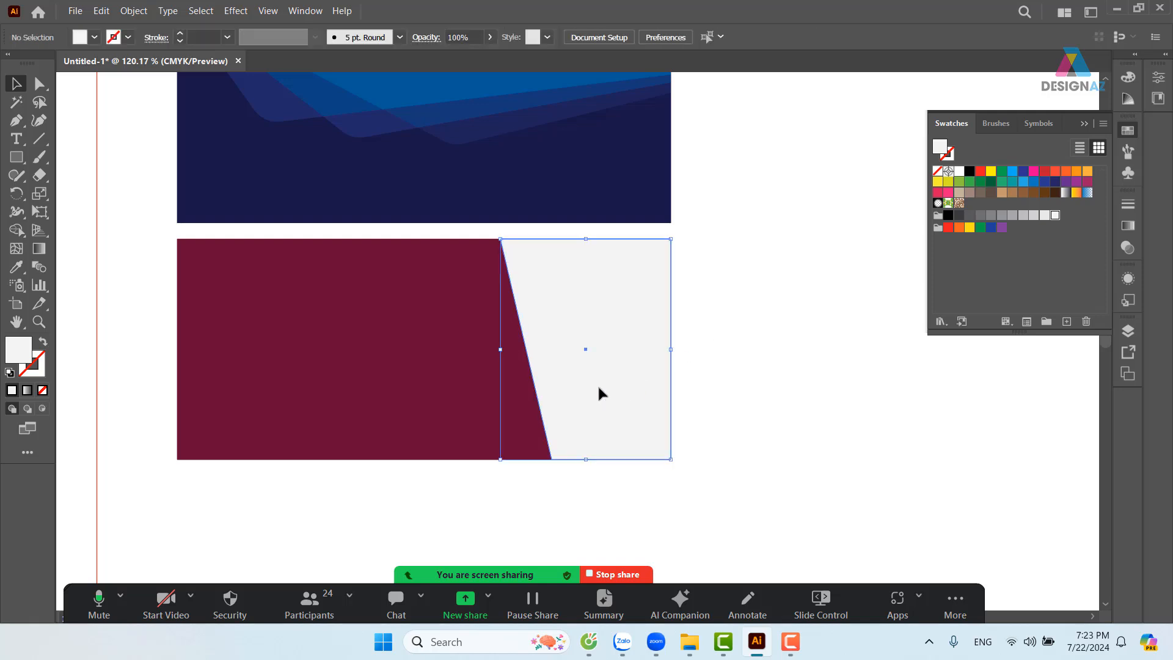
key("ctrl+c")
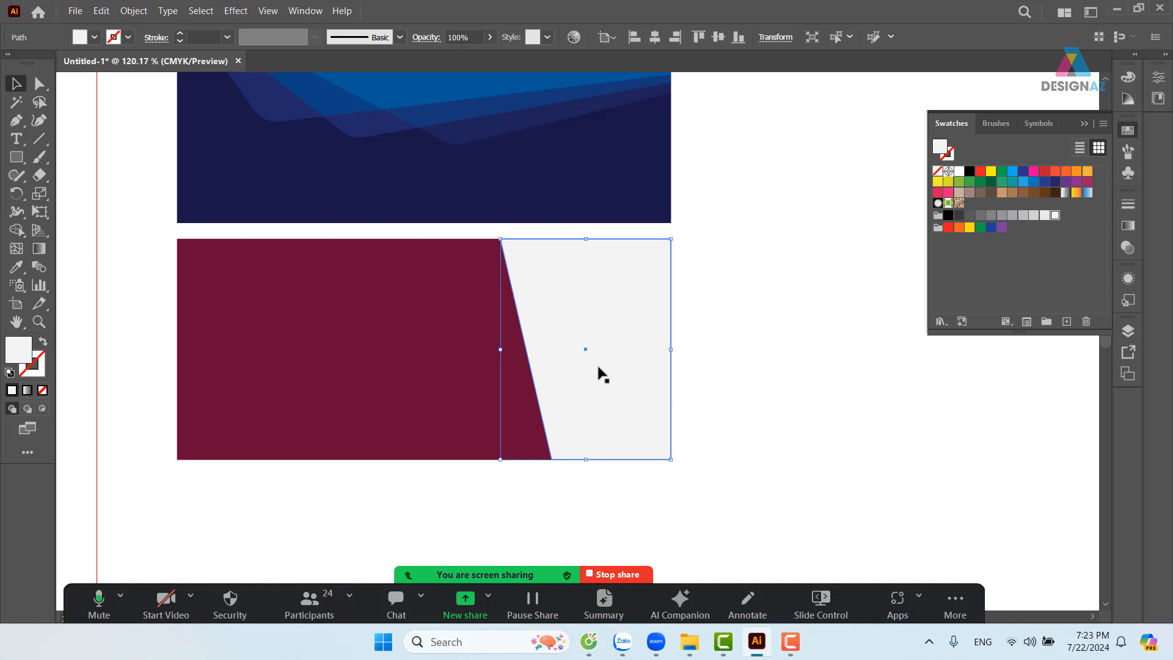
left_click_drag(501, 349, 475, 355)
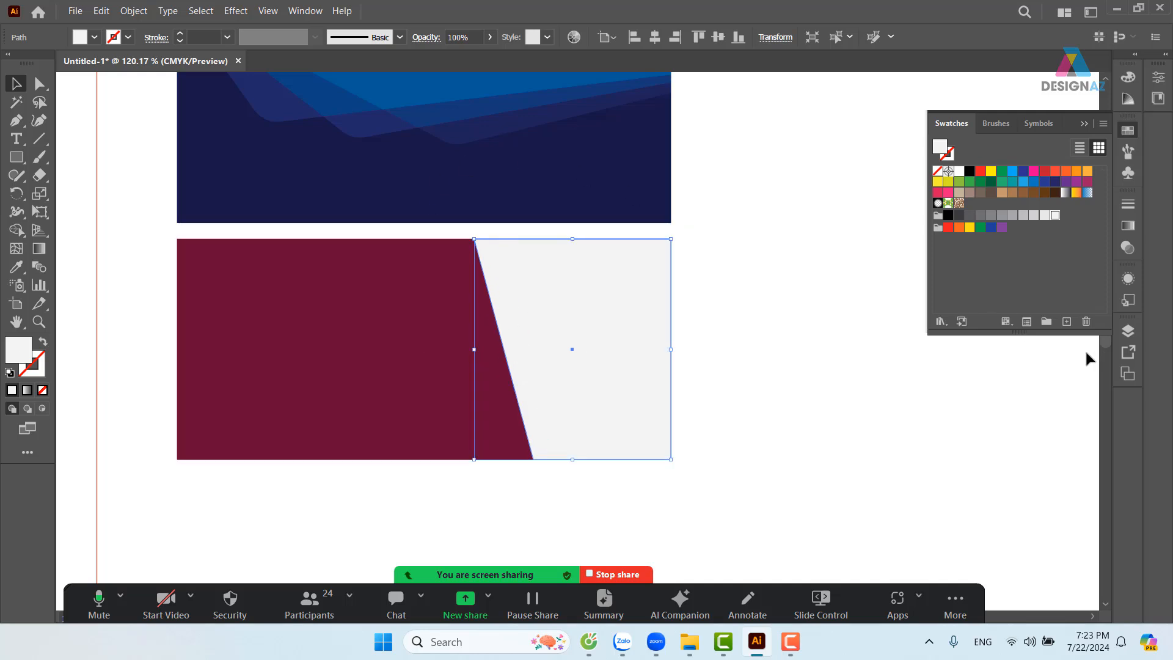
left_click(1128, 250)
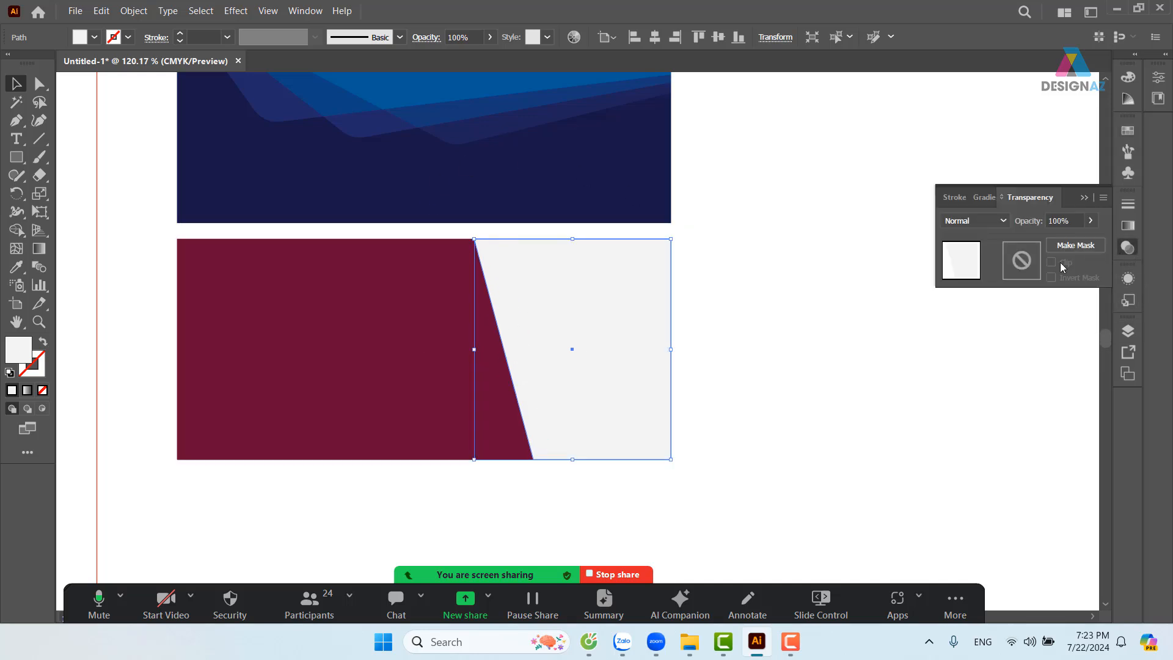
left_click(995, 221)
left_click(975, 383)
left_click(886, 413)
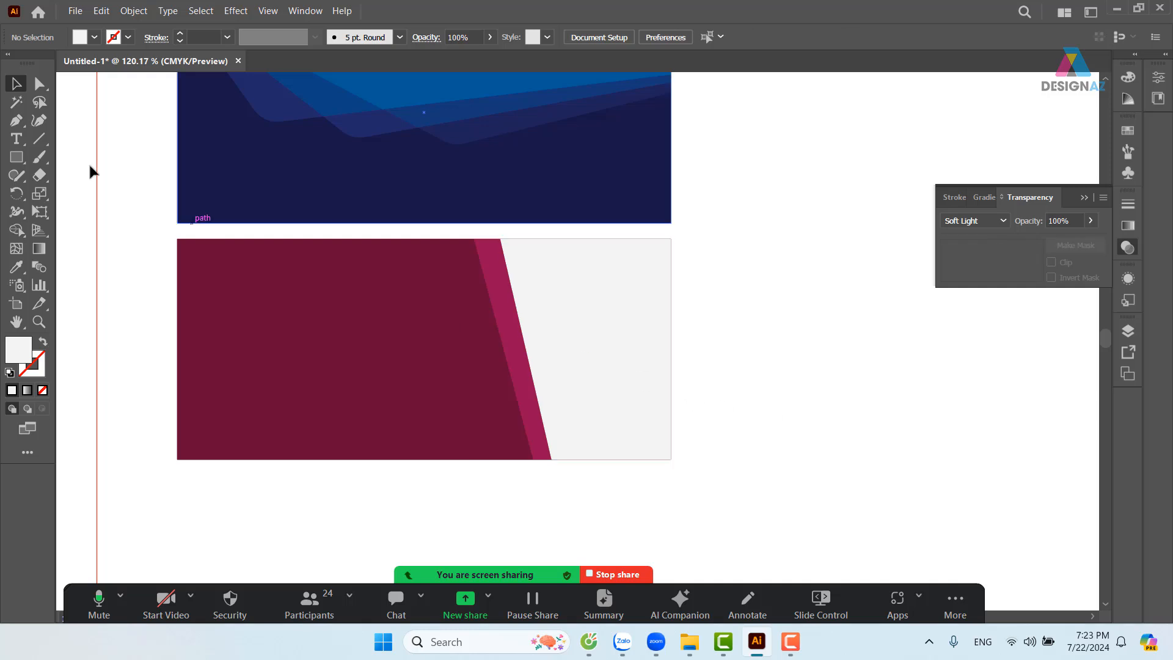
Reshape the Soft Light overlay, moving its upper-left anchor down to about X 30.26, Y 8.53 cm and its lower-left anchor 0.18 cm right
left_click(39, 83)
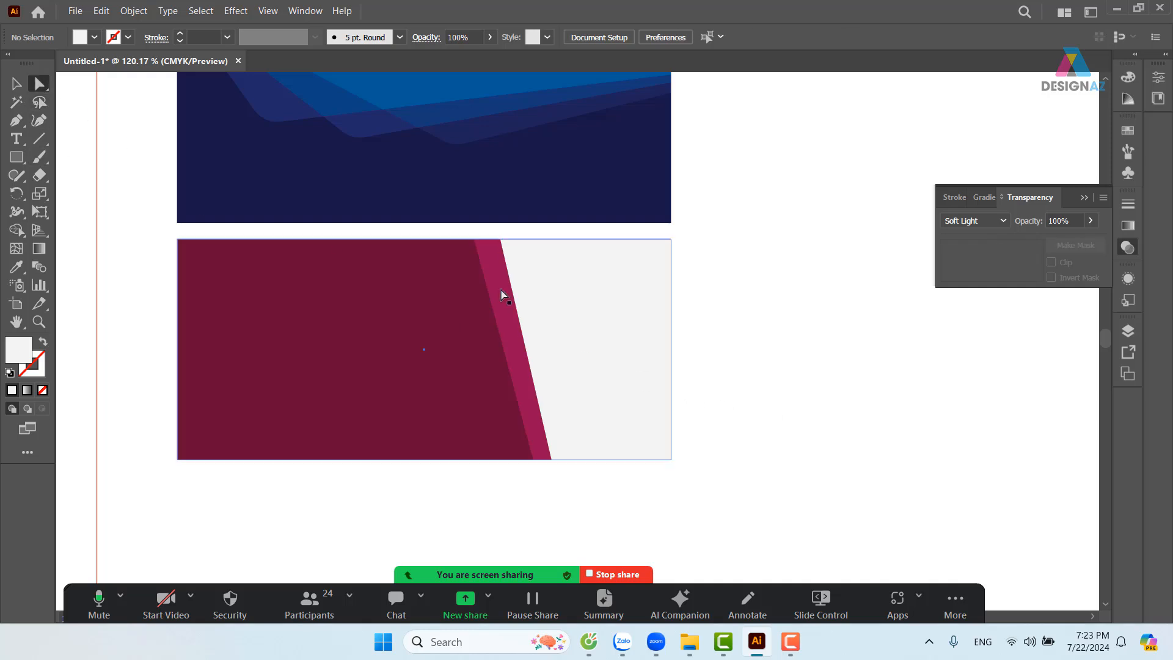
left_click(476, 241)
left_click_drag(475, 241, 480, 273)
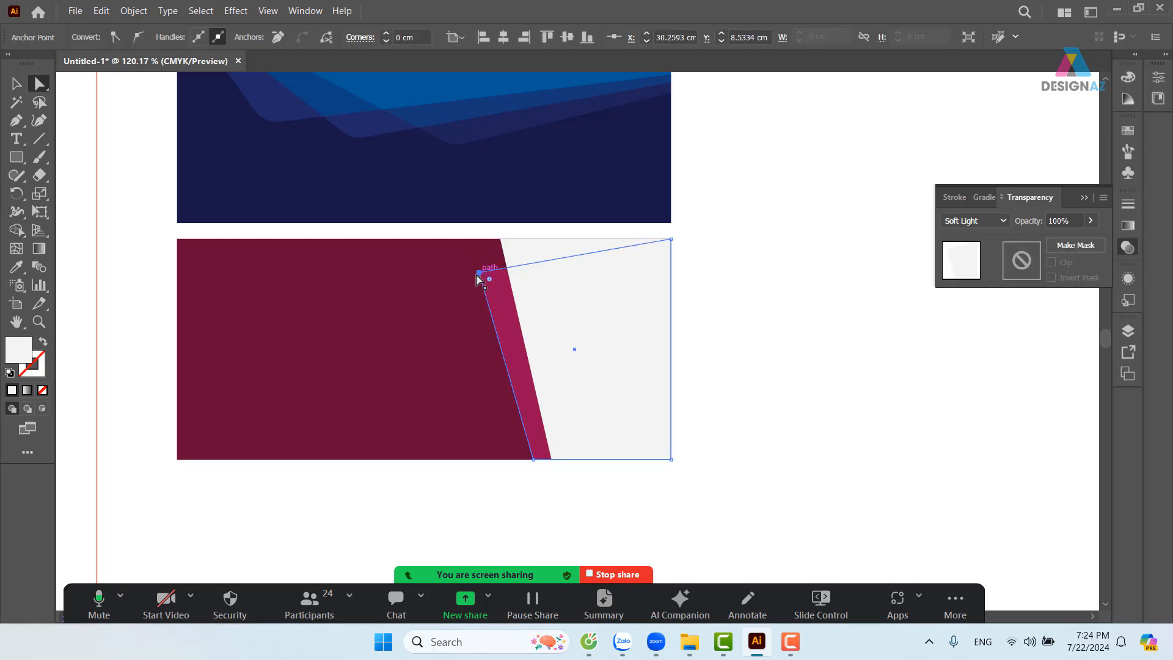
left_click(533, 458)
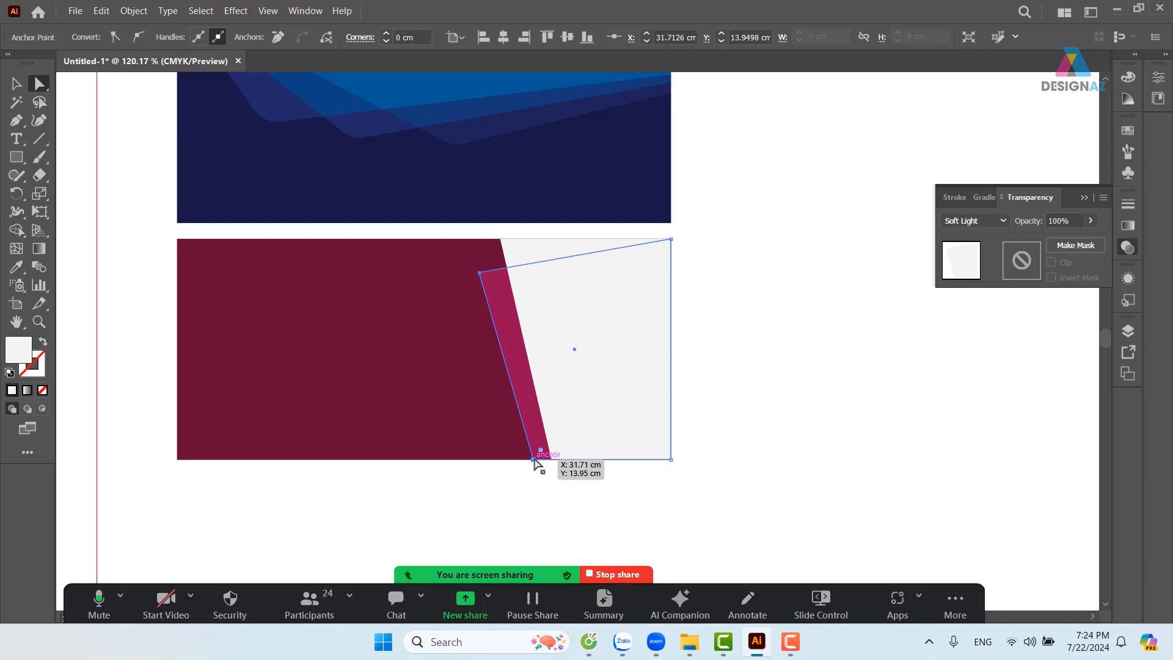
left_click_drag(535, 462, 539, 463)
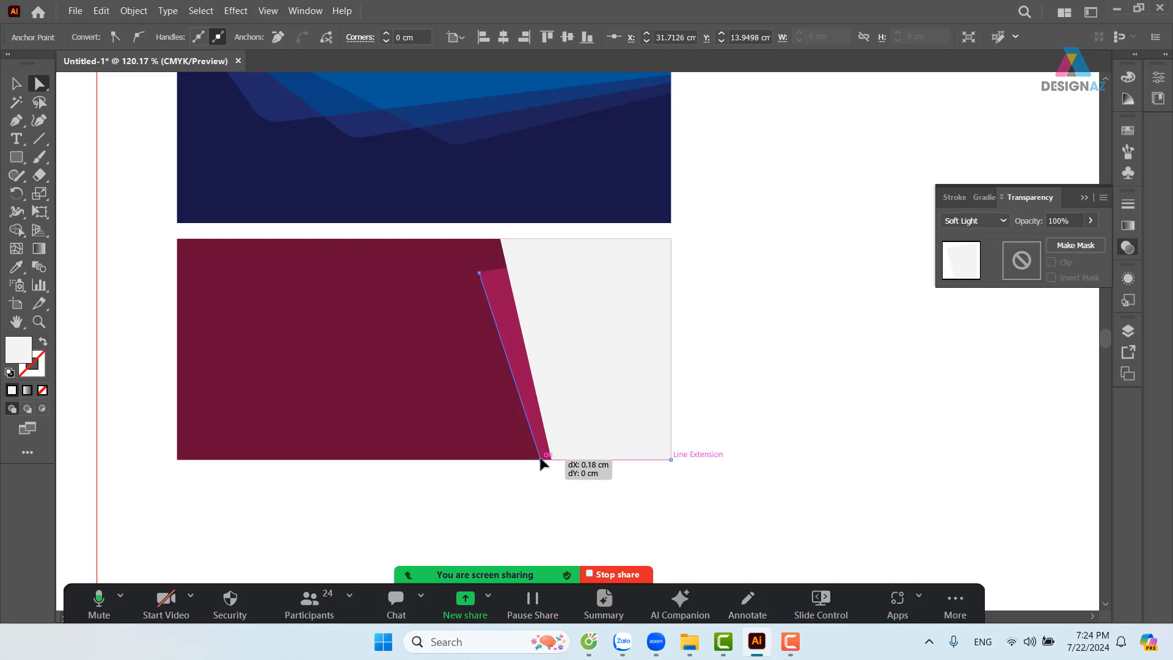
key("v")
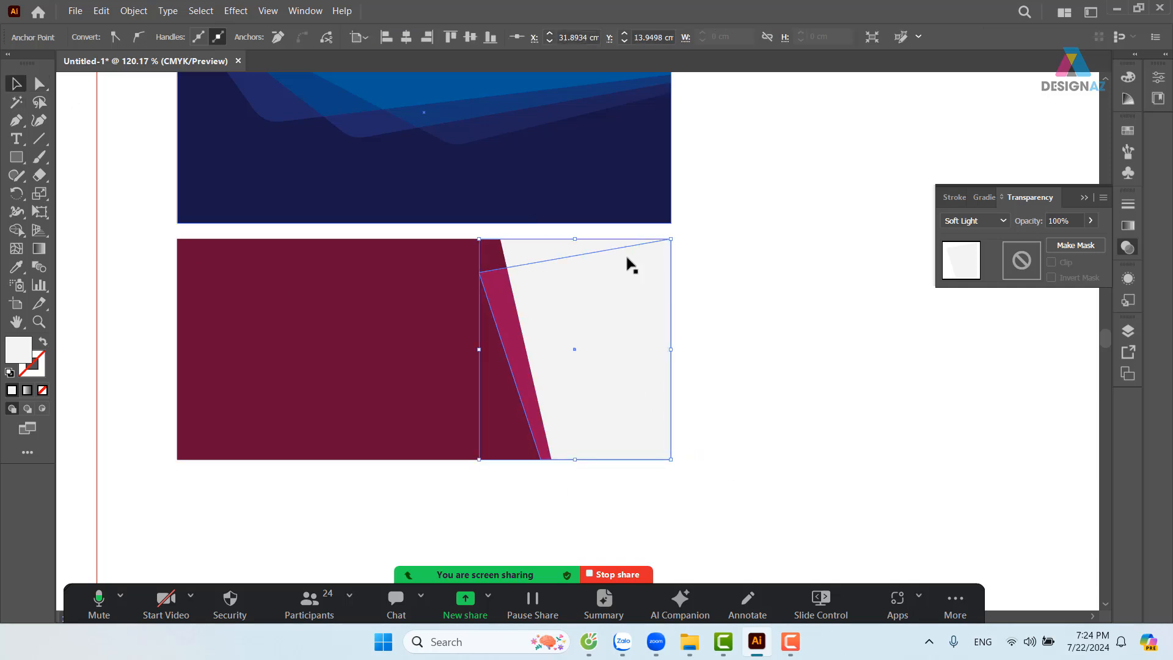
left_click(792, 342)
Duplicate the Soft Light overlay in place and extend the copy's left side slightly further to the left
key("ctrl+equal")
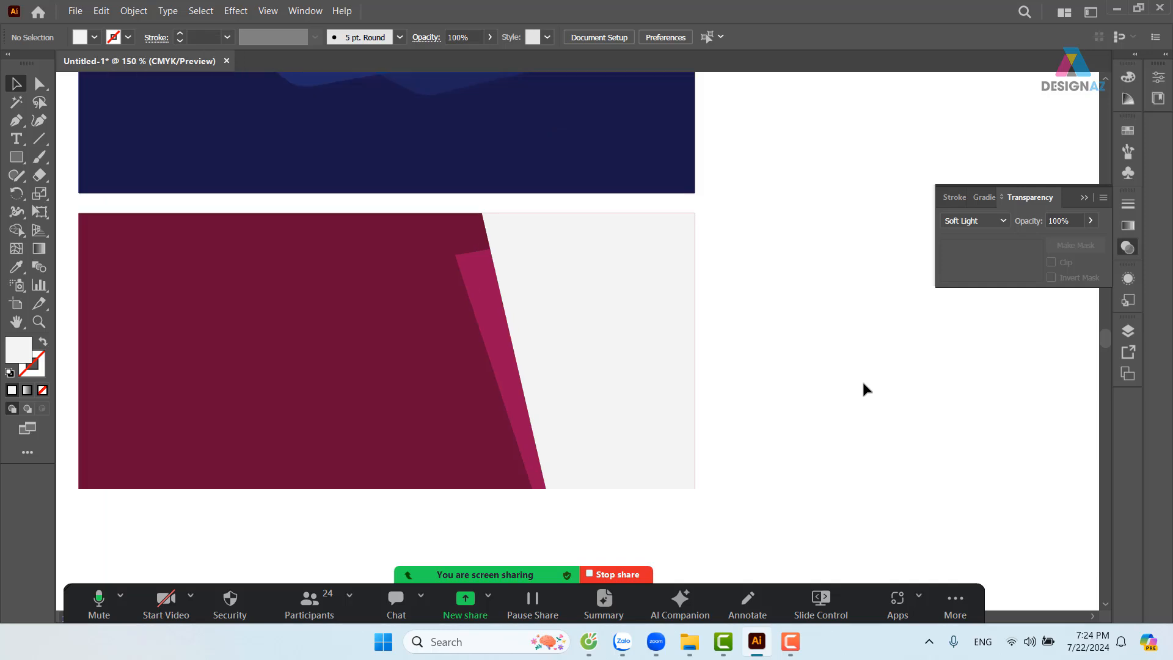
left_click_drag(591, 411, 672, 434)
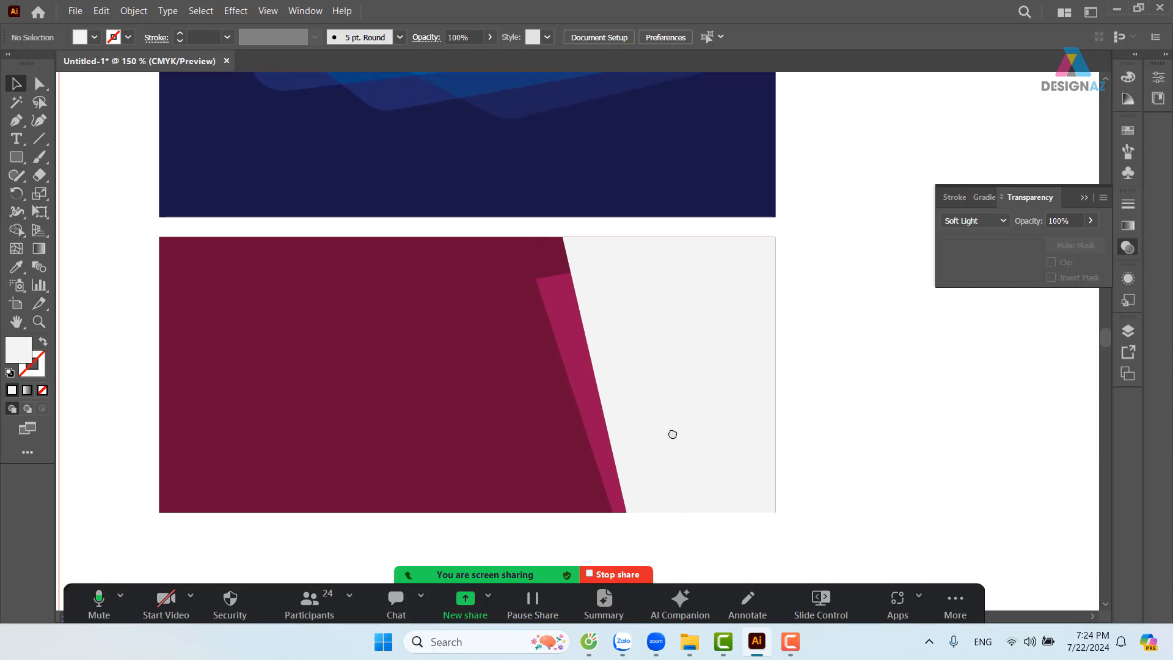
left_click(566, 325)
key("a")
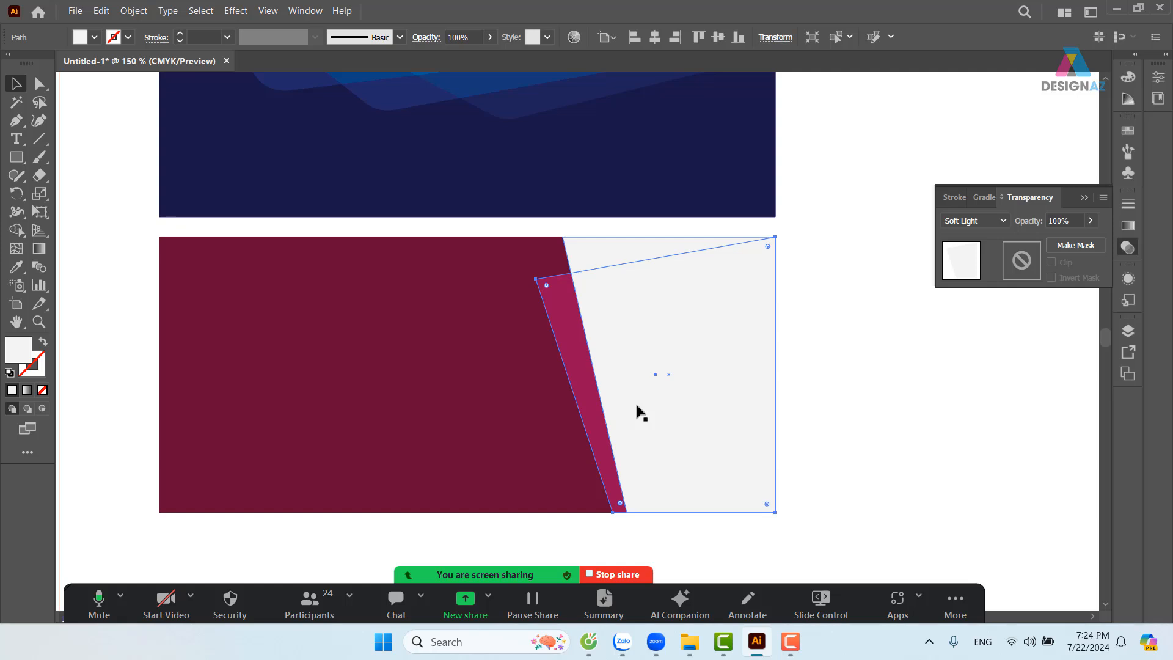
key("ctrl+f")
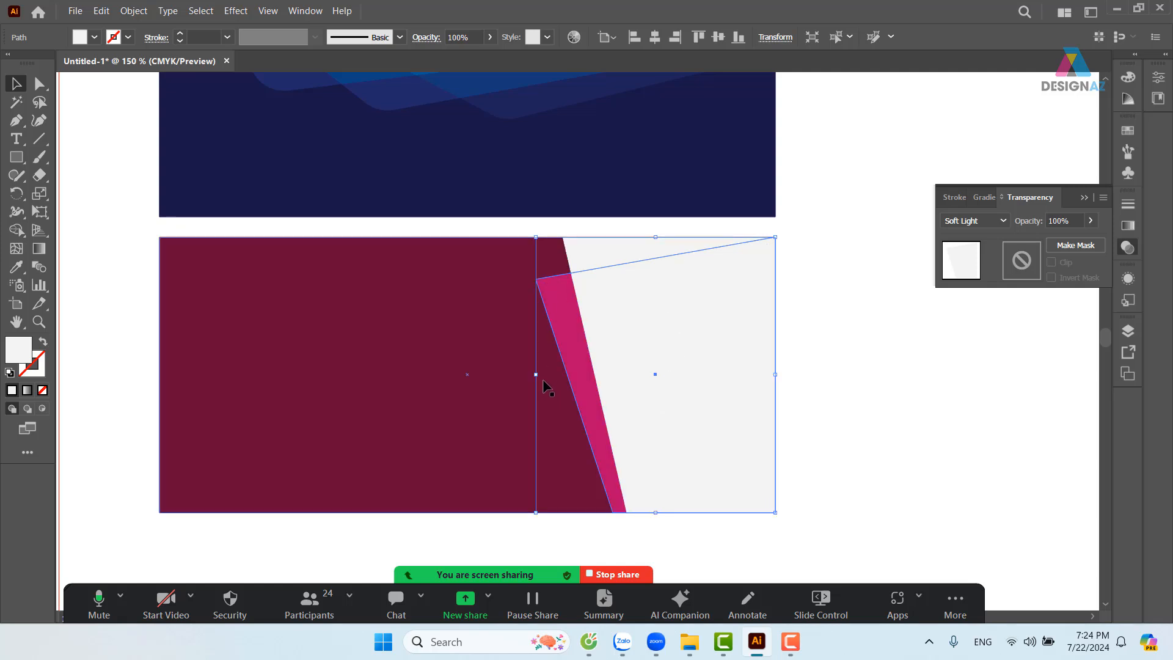
left_click_drag(536, 378, 505, 377)
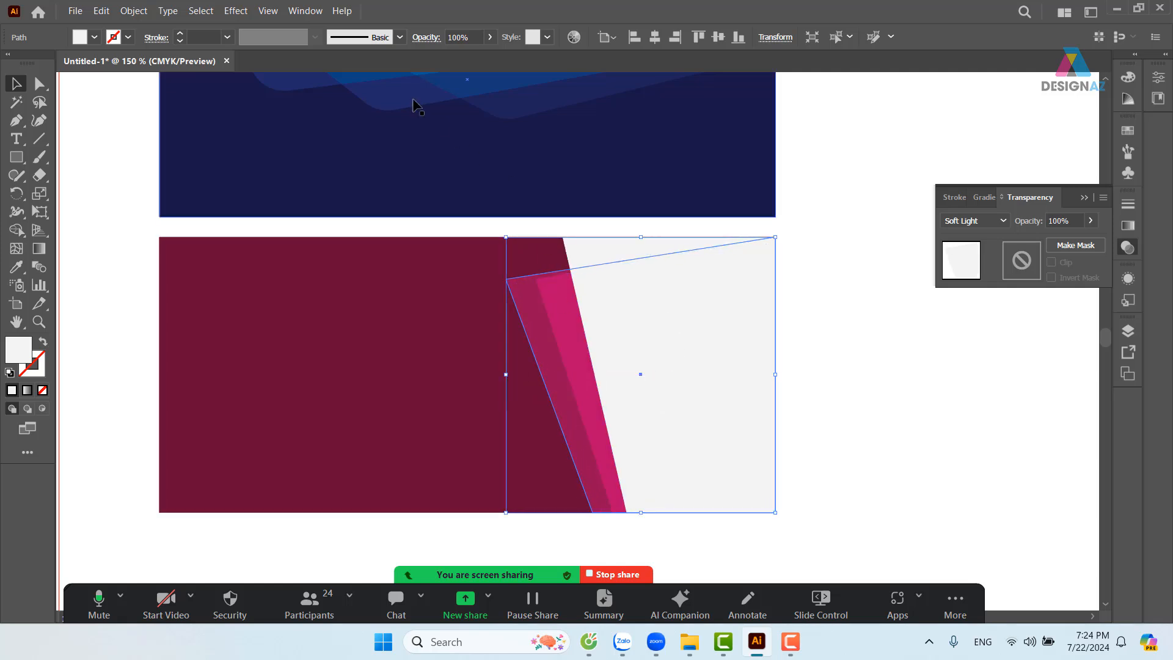
Set the wider Soft Light overlay's opacity to 50%
left_click(474, 33)
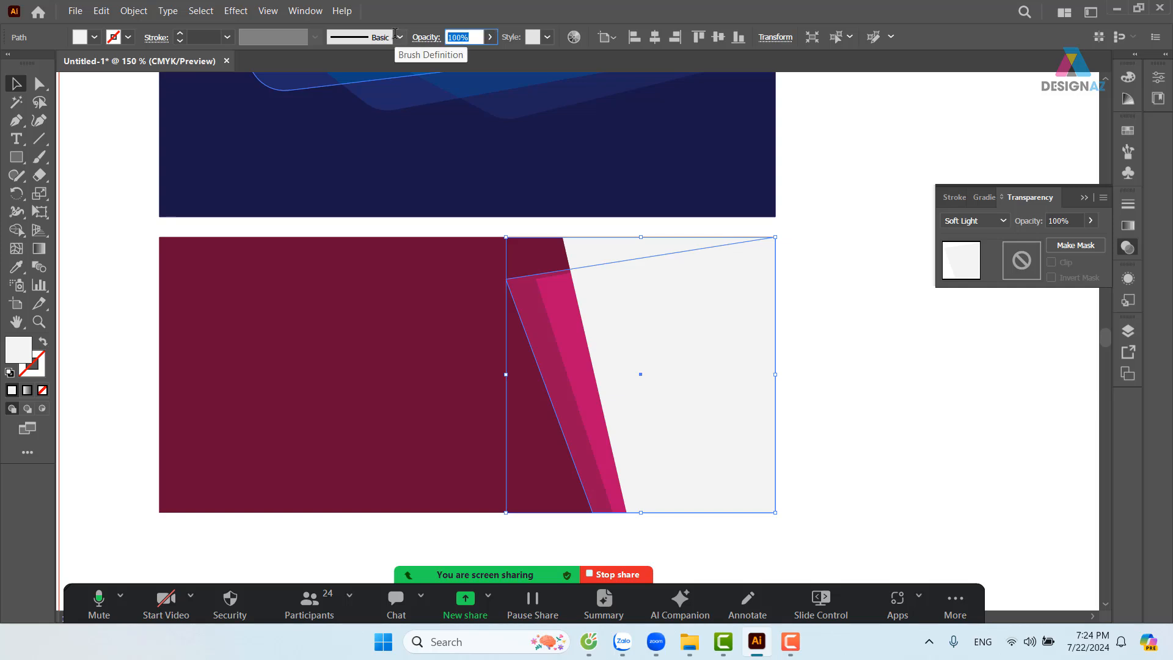
type("50")
key("Return")
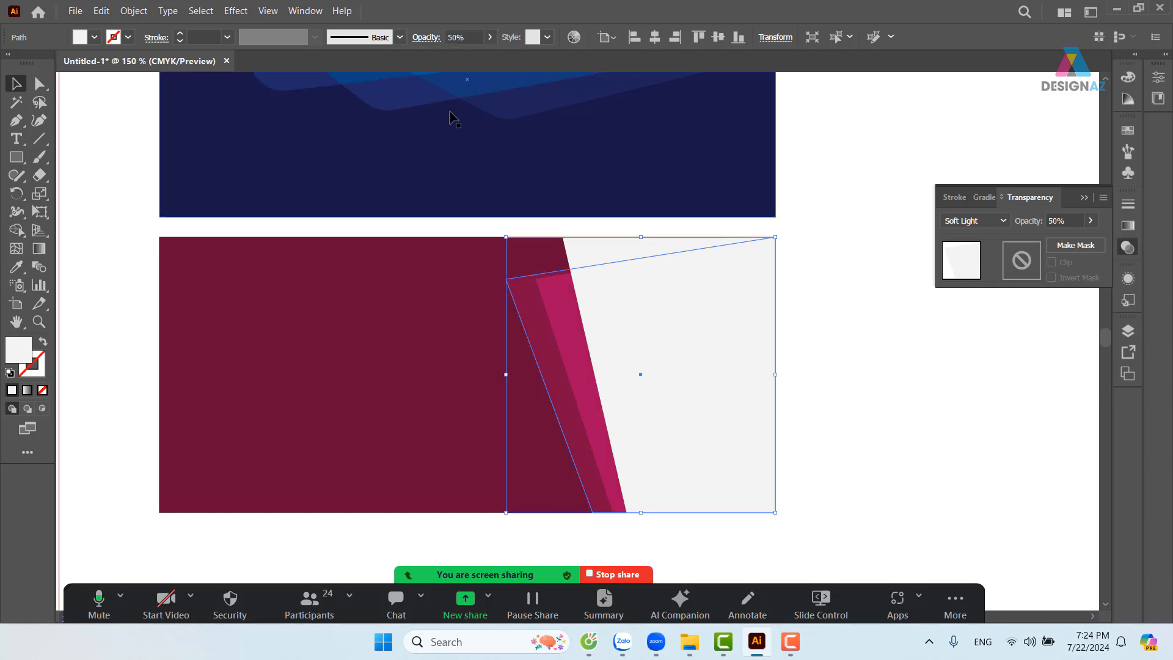
Reshape the 50% overlay, moving its upper-left anchor down and slightly right and its lower-left anchor right to about X 31.62 cm
key("a")
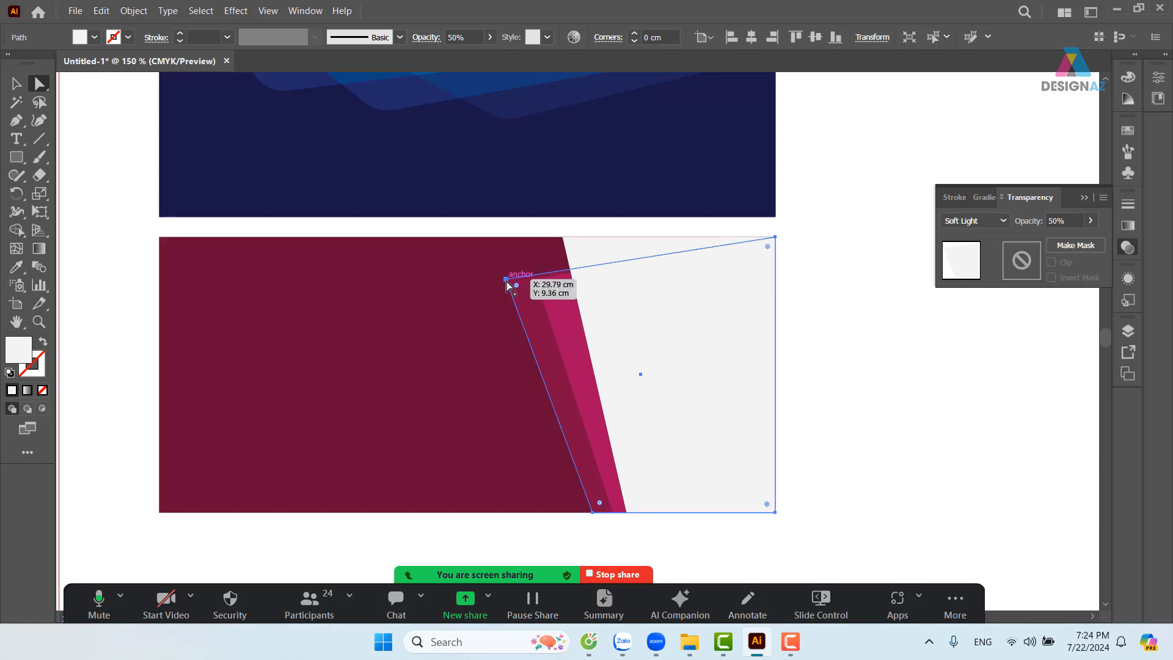
left_click_drag(505, 279, 516, 335)
left_click_drag(593, 511, 599, 512)
left_click(935, 470)
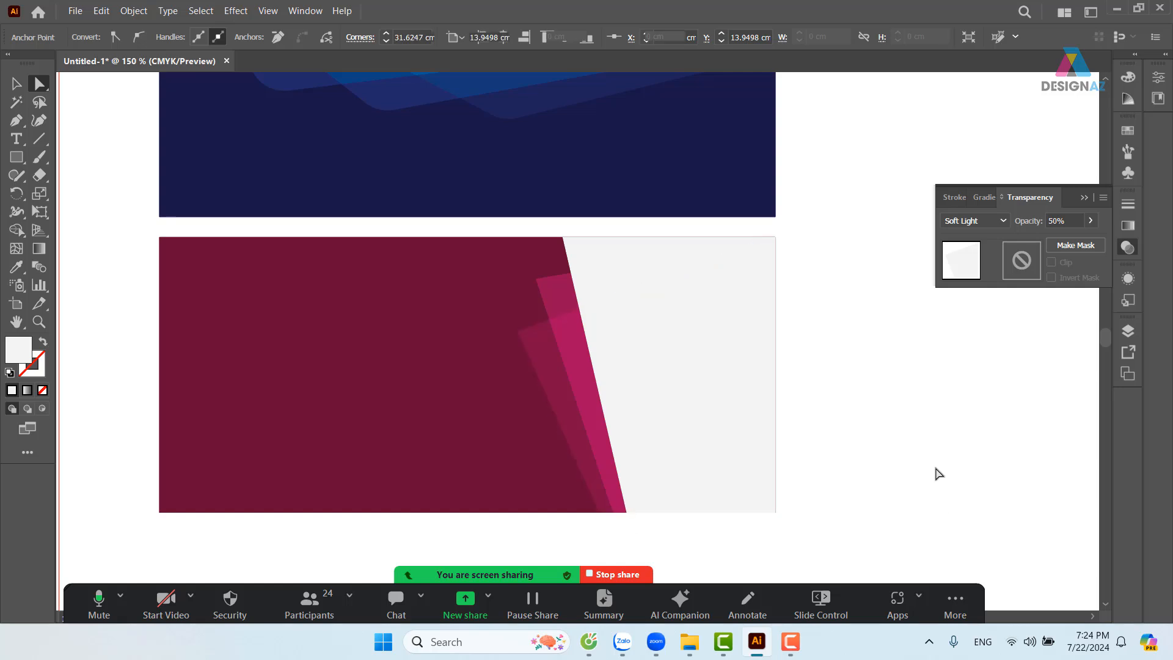
left_click_drag(893, 399, 858, 406)
left_click(17, 83)
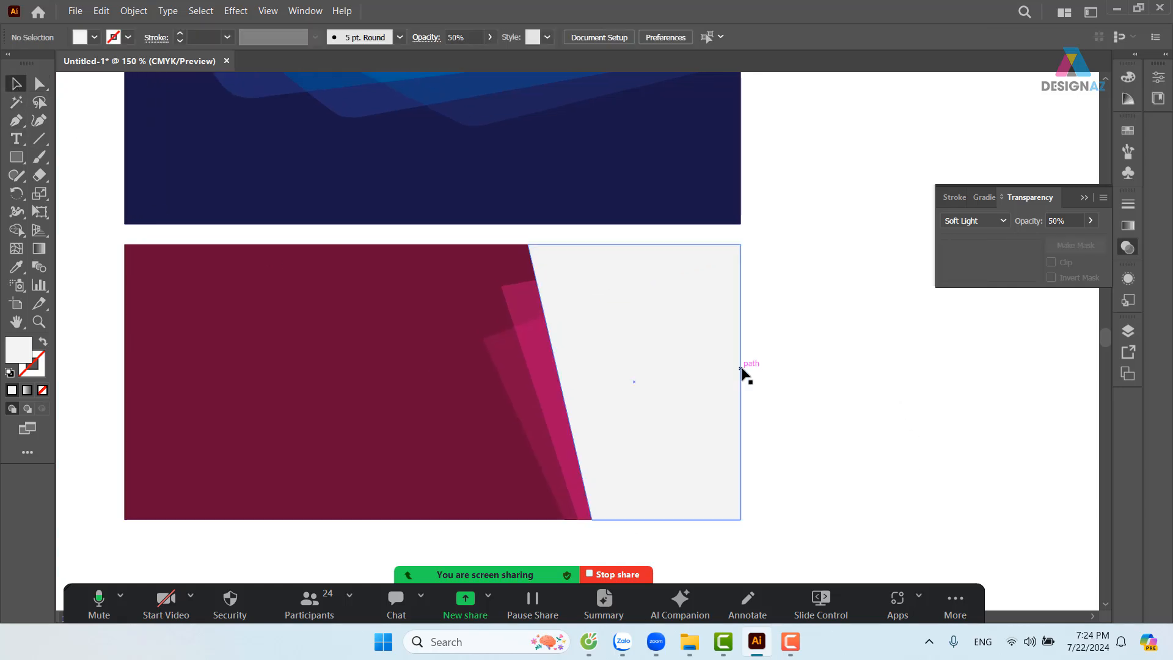
Duplicate the slanted light grey panel in place and narrow the copy slightly from its left side, leaving a thin grey strip
left_click(737, 374)
left_click(841, 363)
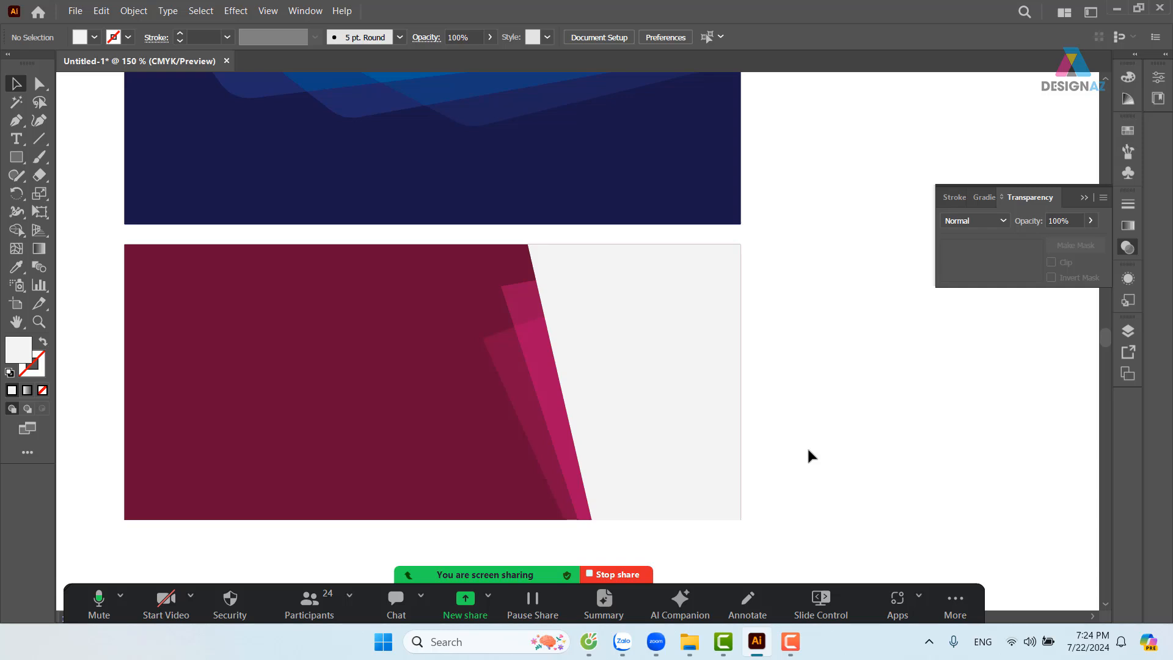
left_click(667, 420)
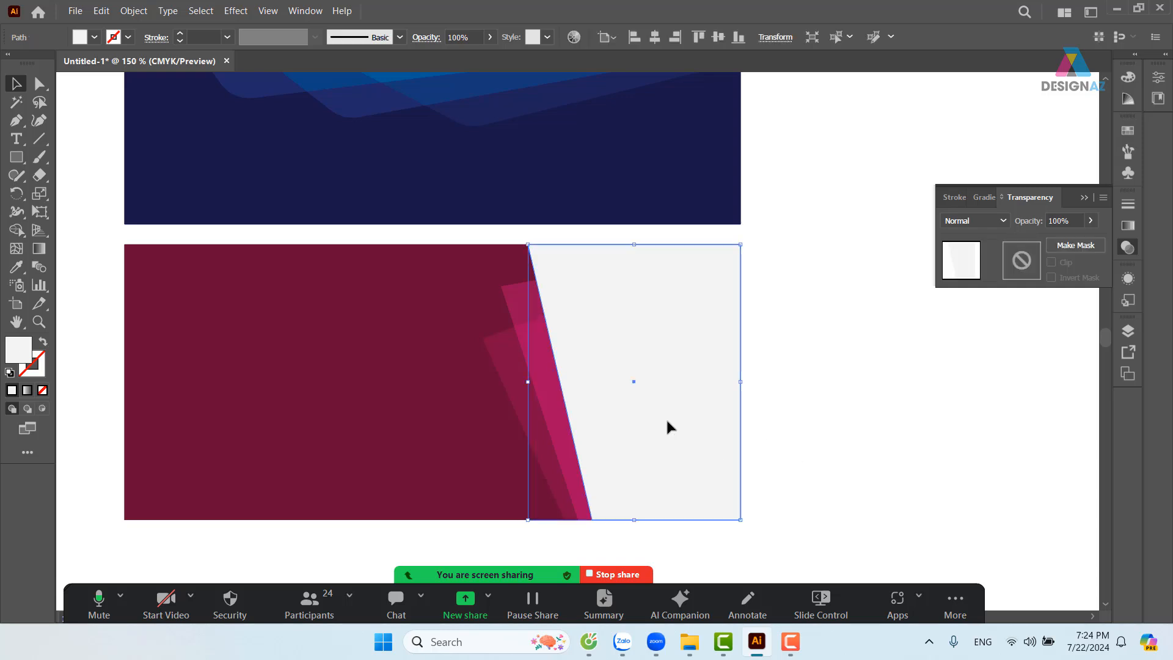
key("ctrl+c")
key("ctrl+f")
left_click_drag(530, 383, 534, 383)
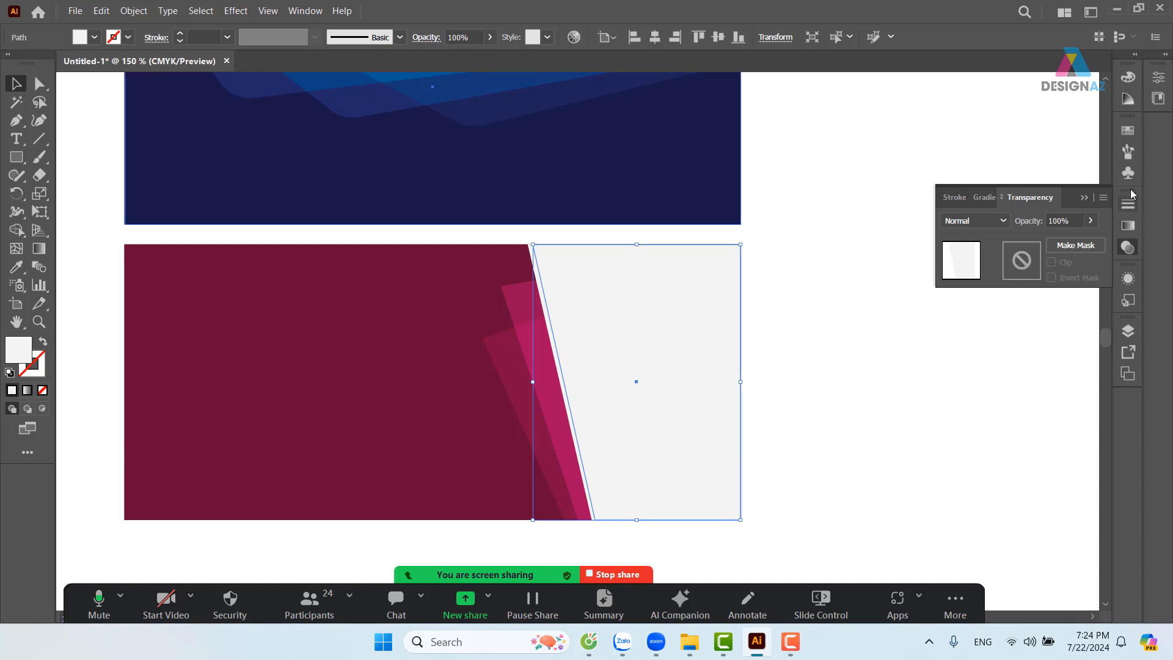
Fill the narrowed panel copy with the light blue swatch
left_click(1127, 130)
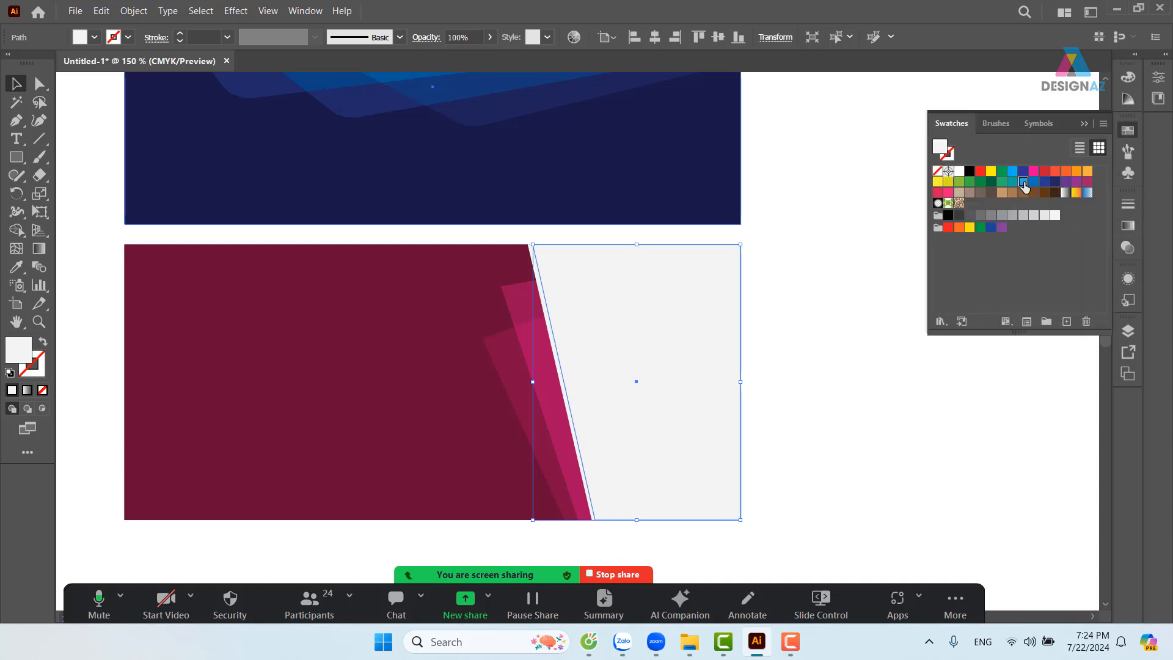
left_click(1023, 182)
left_click(856, 457)
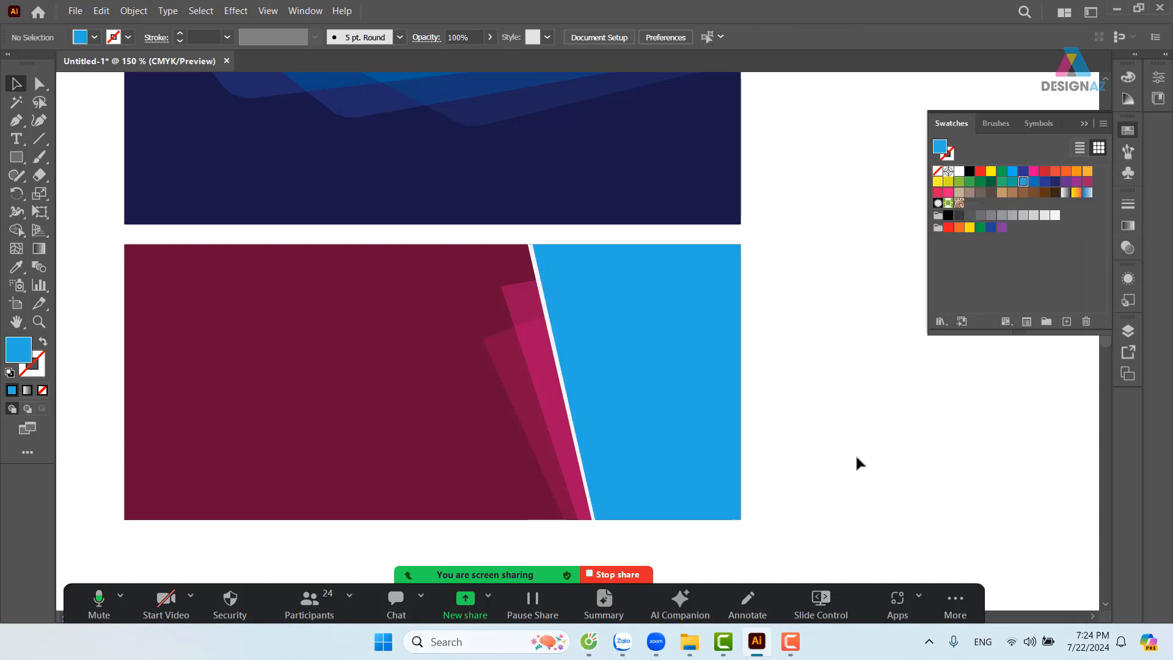
Round the upper-left corners of both Soft Light overlays together
key("ctrl+plus")
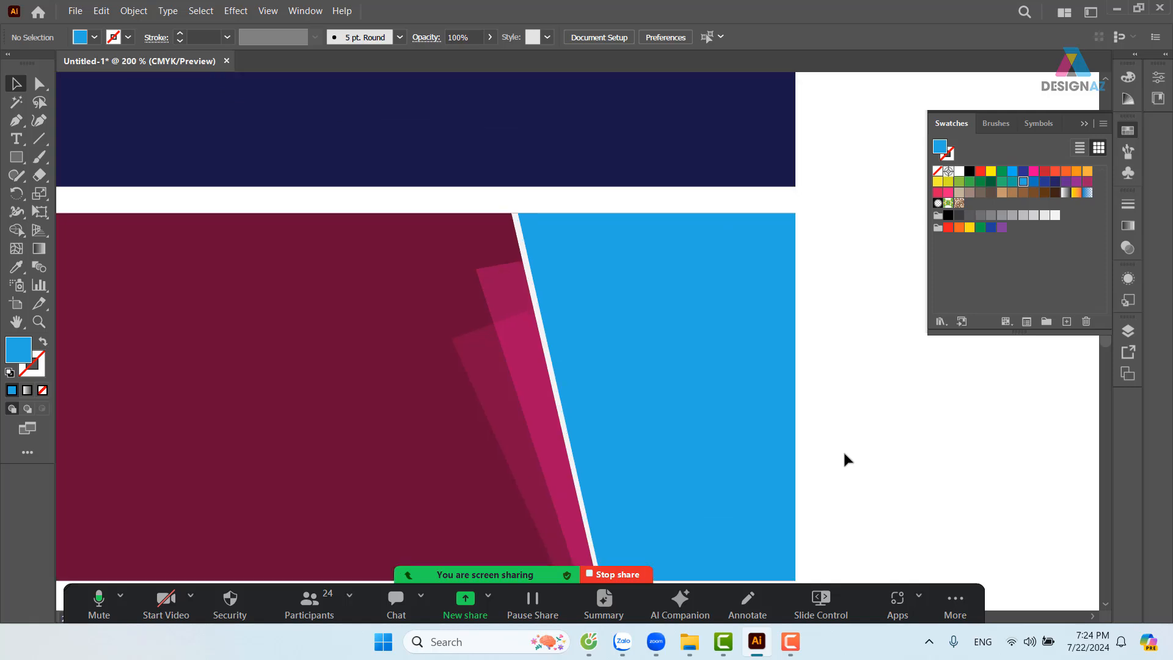
left_click_drag(607, 473, 634, 387)
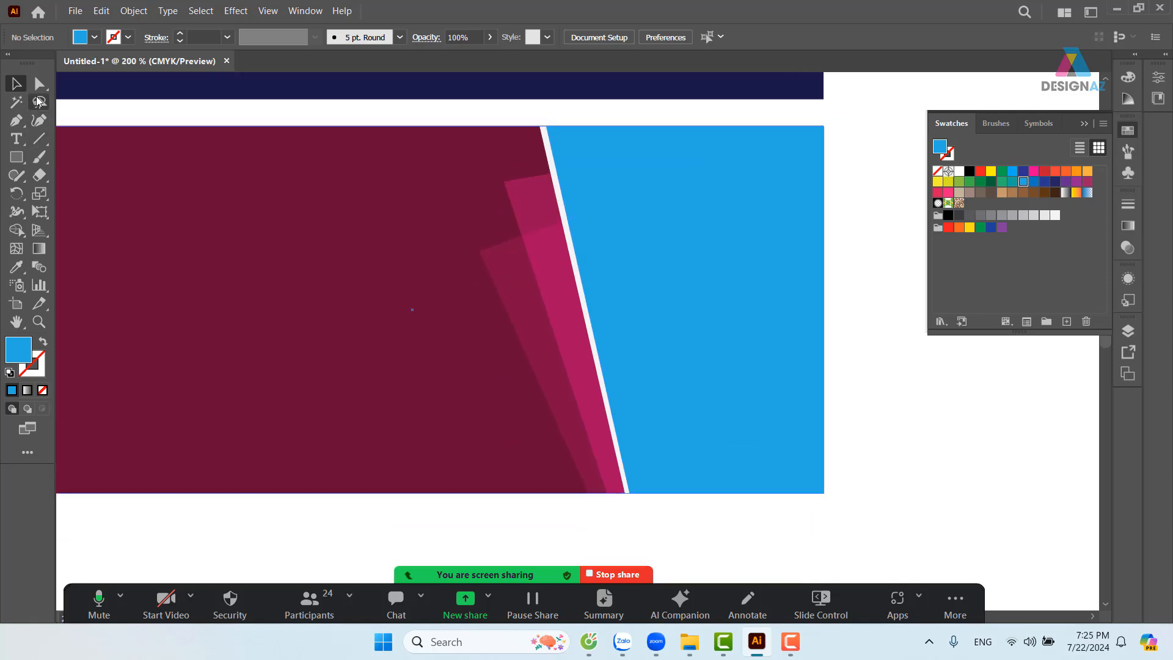
left_click(39, 83)
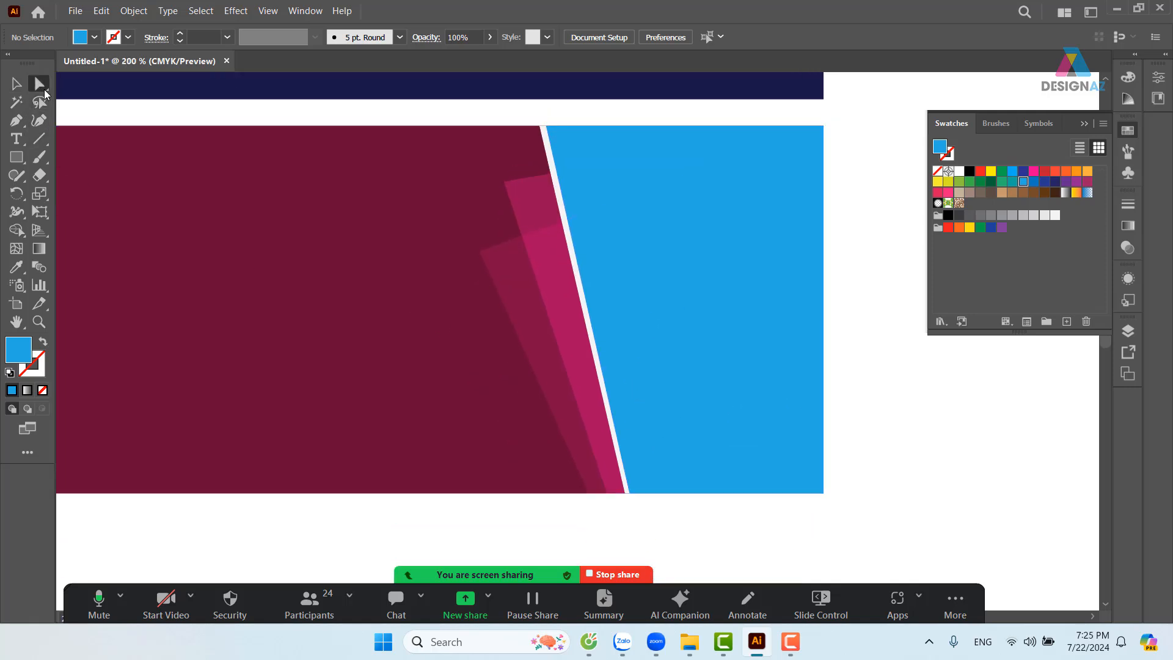
left_click(504, 183)
left_click(479, 251, "shift")
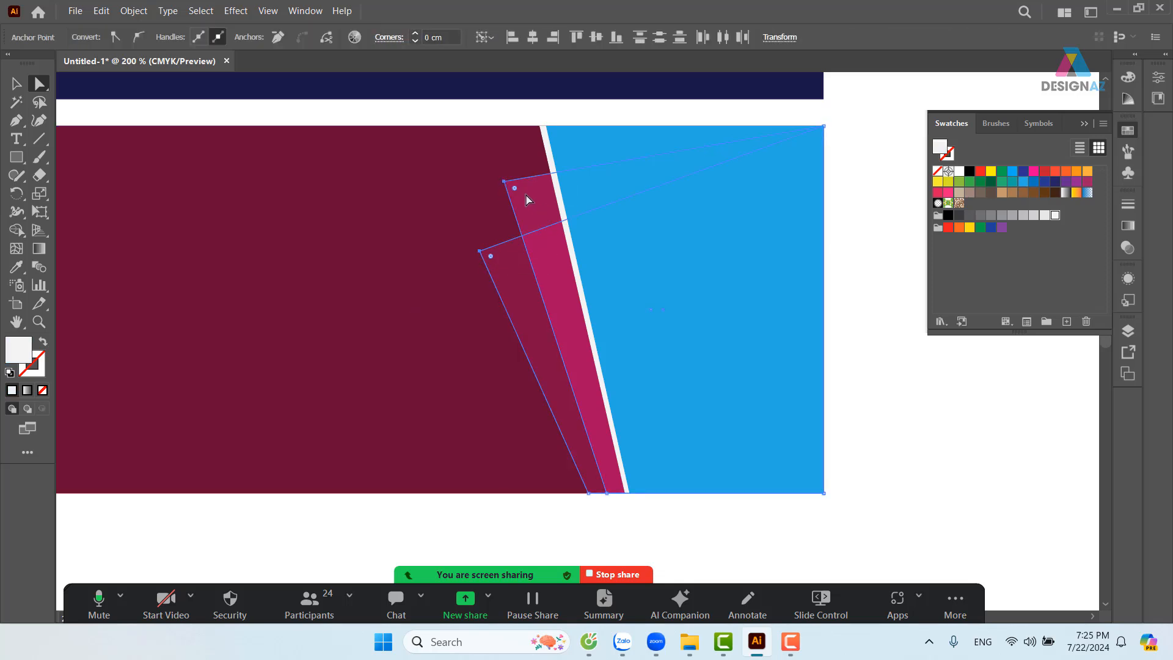
left_click_drag(516, 189, 527, 201)
left_click(16, 84)
left_click(854, 331)
left_click_drag(885, 414, 828, 408)
Round the blue panel's lower-left corner to a radius of about 0.69 cm
key("a")
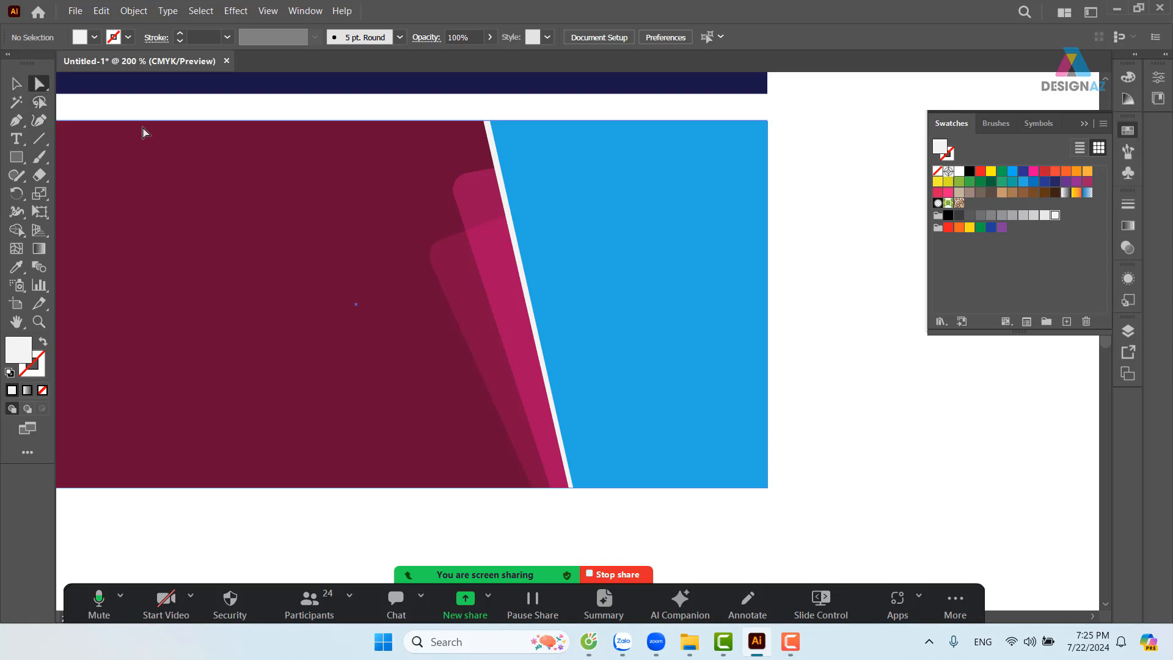
left_click(574, 489)
left_click_drag(597, 471, 617, 450)
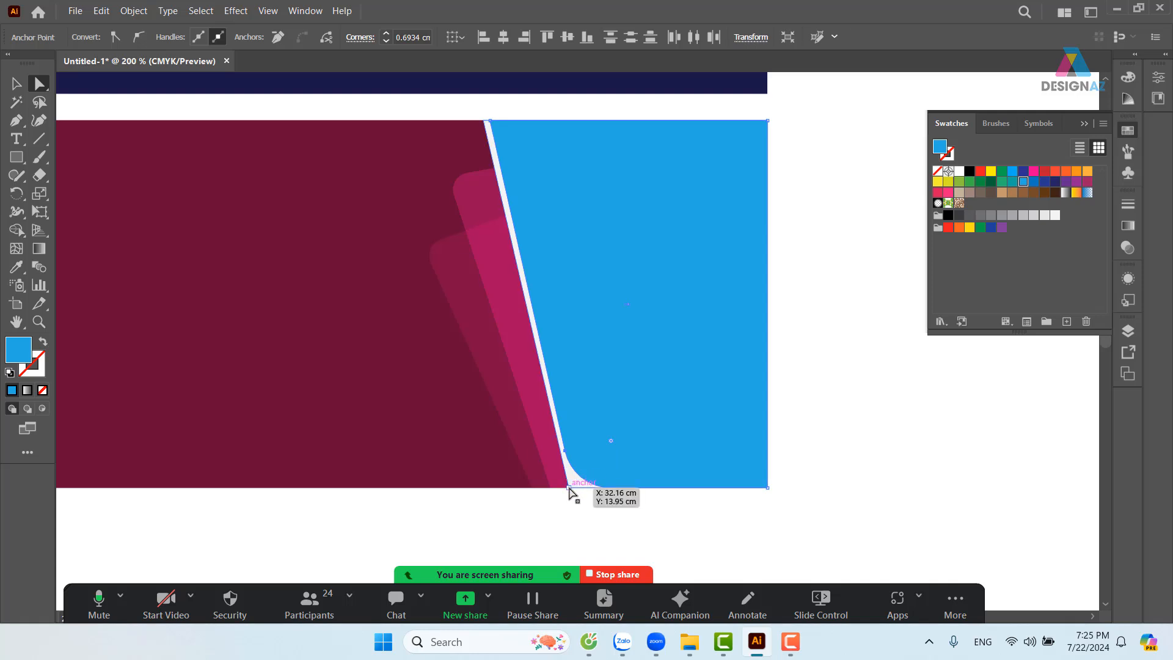
Round the lower-left corners of the light grey panel and both Soft Light overlays, the outermost to about 0.61 cm
left_click(569, 487)
mouse_move(580, 482)
left_mouse_down()
mouse_move(607, 462)
mouse_move(557, 471)
mouse_move(570, 464)
left_mouse_up()
left_click(553, 487)
left_click(532, 487)
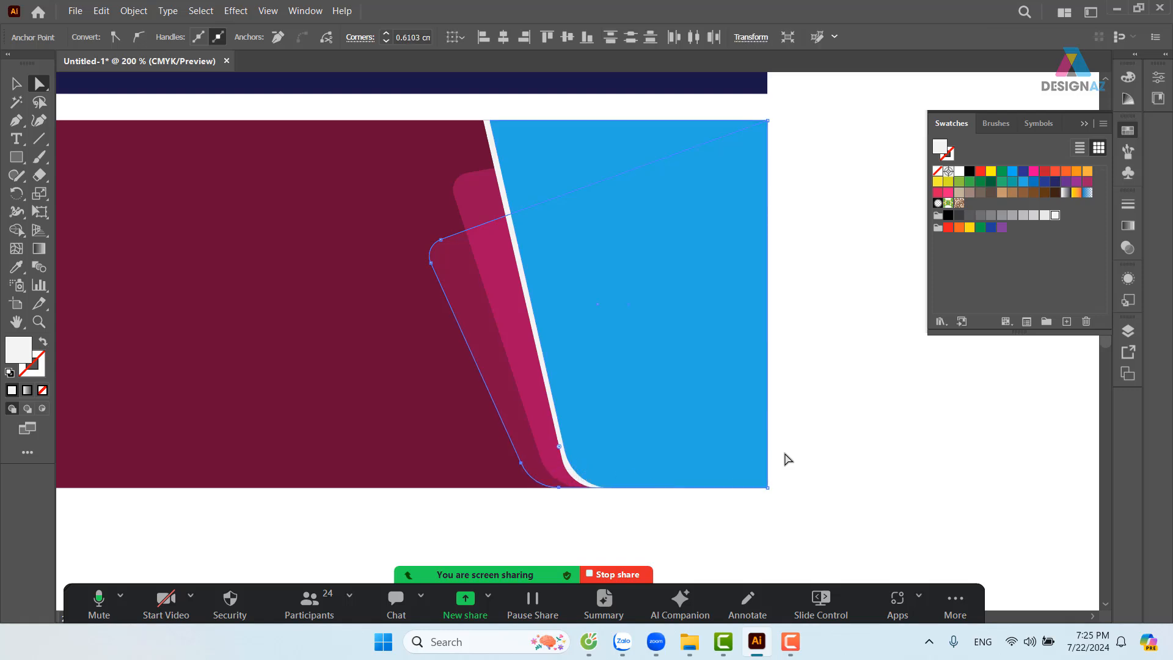
left_click(788, 459)
scroll(824, 452, "right", 1)
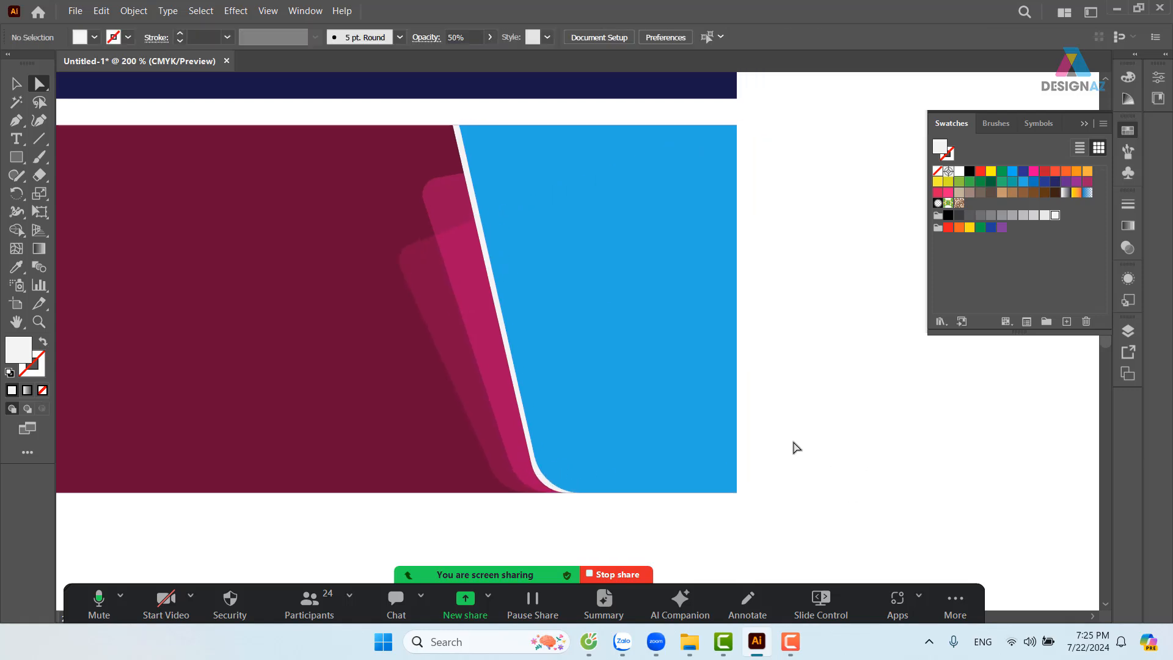
key("v")
Load the linked whisky image 2290ce82365475(1).5d1b64b8d2279 from Downloads > Rượu nho for placing in the document
left_click(75, 11)
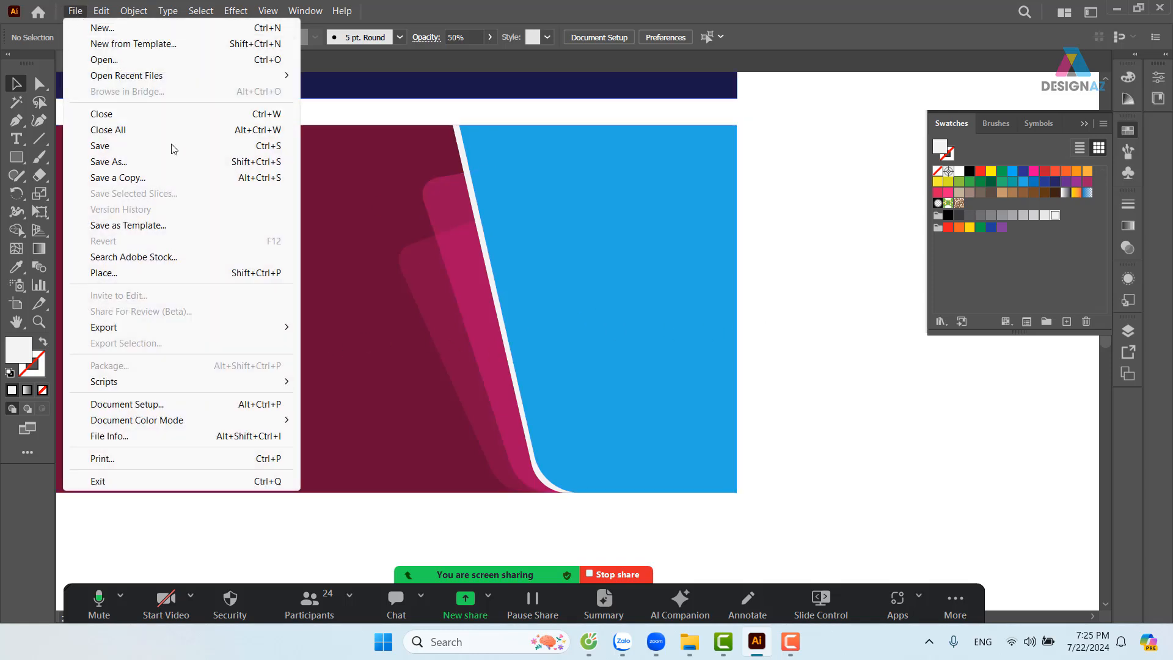
left_click(235, 276)
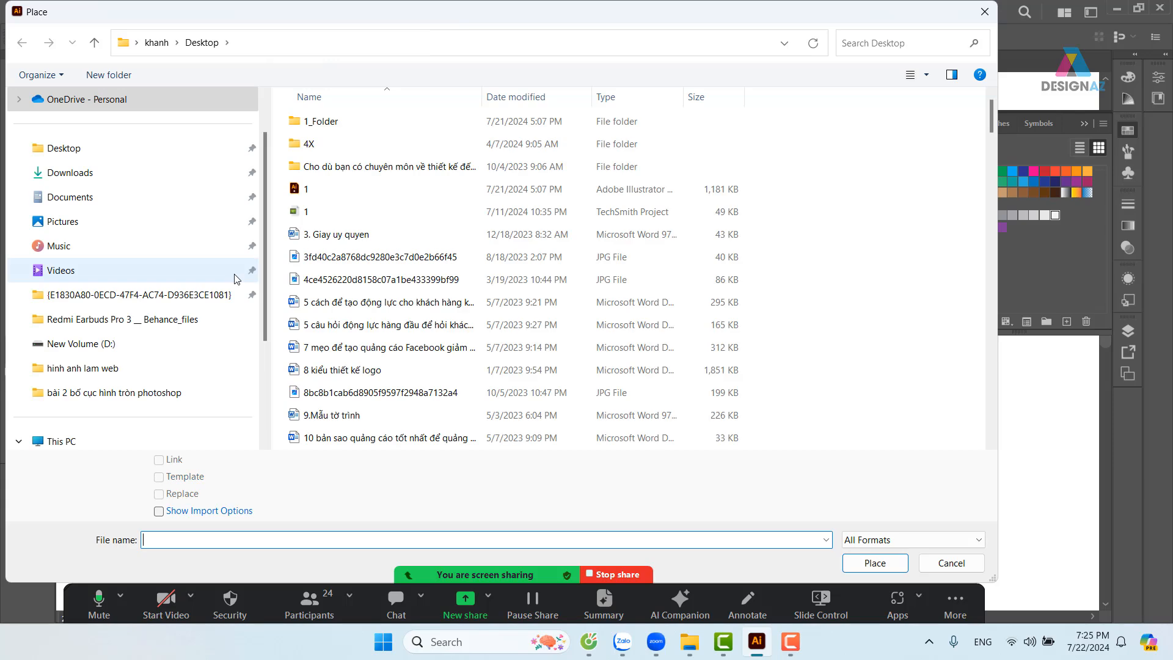
left_click(92, 173)
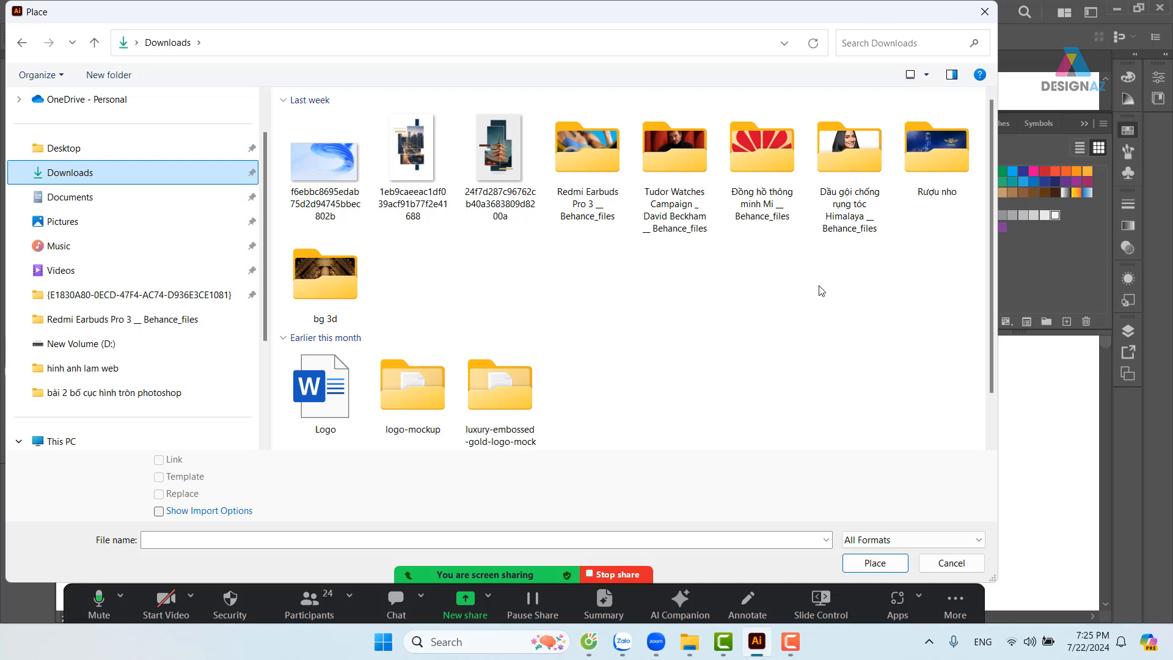
double_click(936, 159)
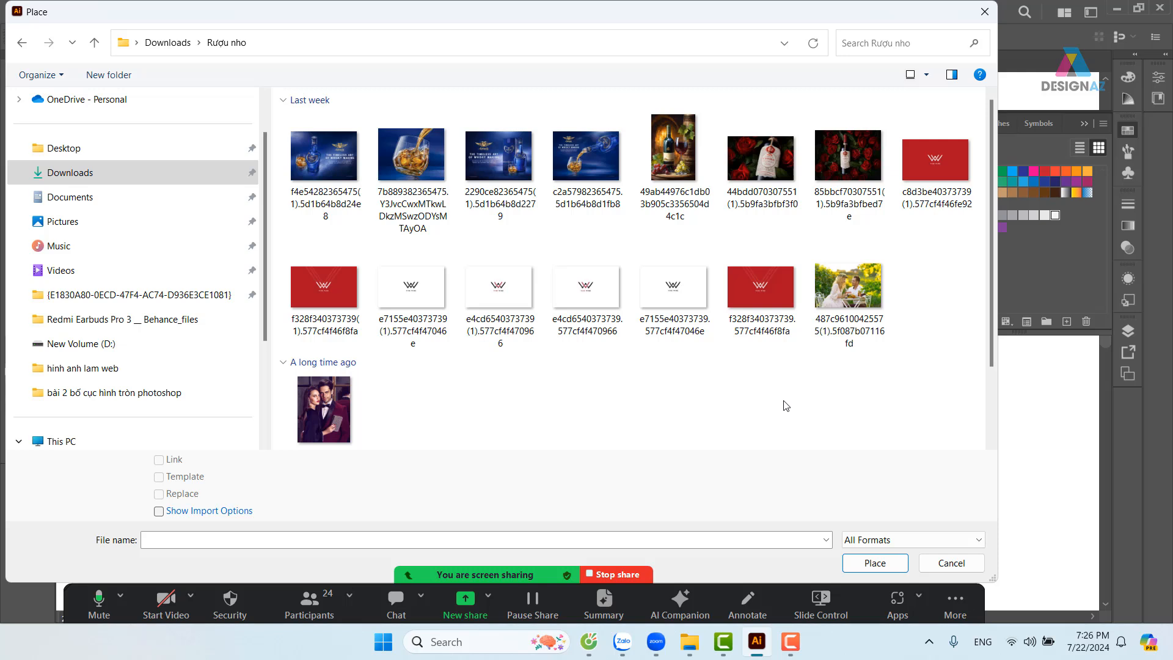
left_click(674, 156)
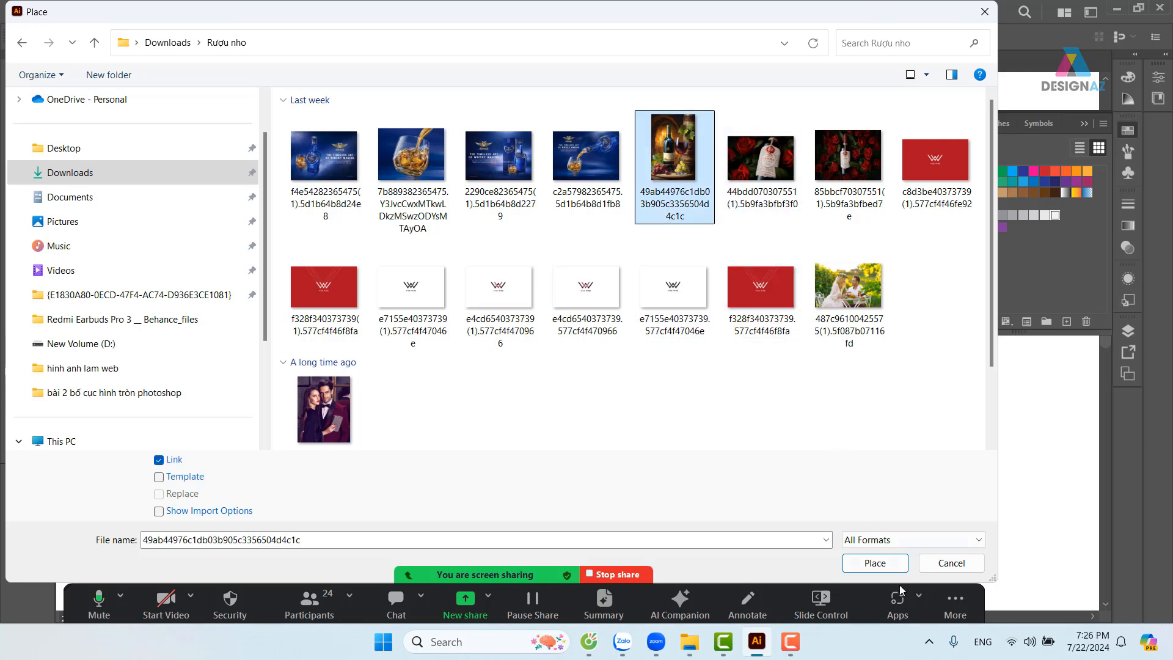
left_click(502, 167)
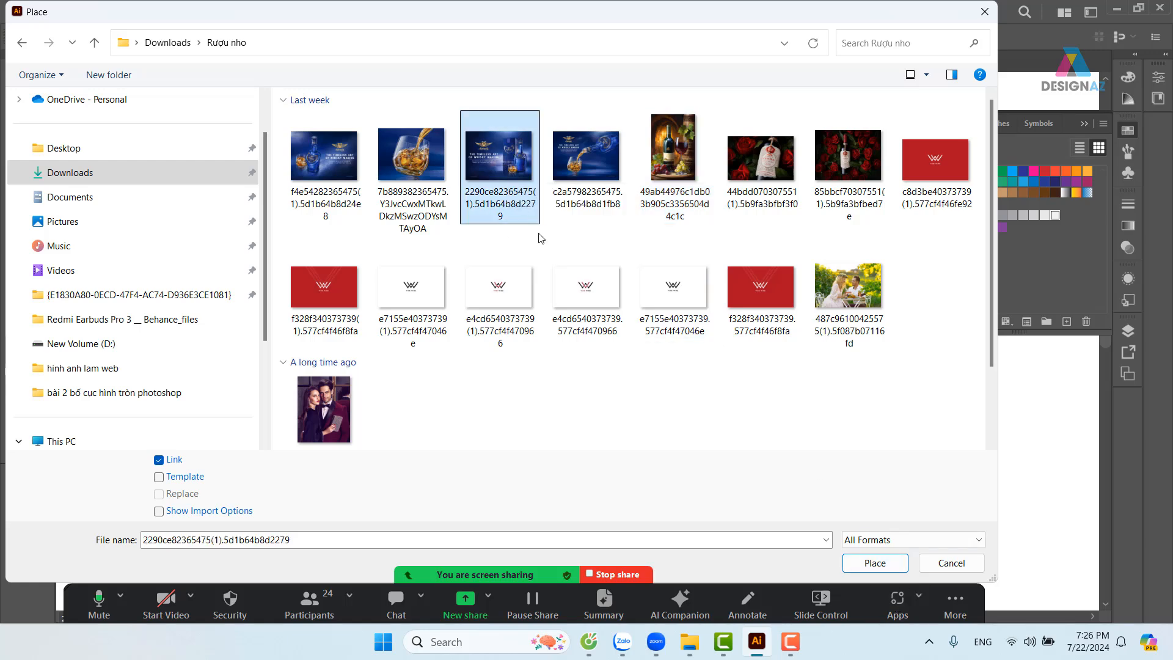
left_click(874, 564)
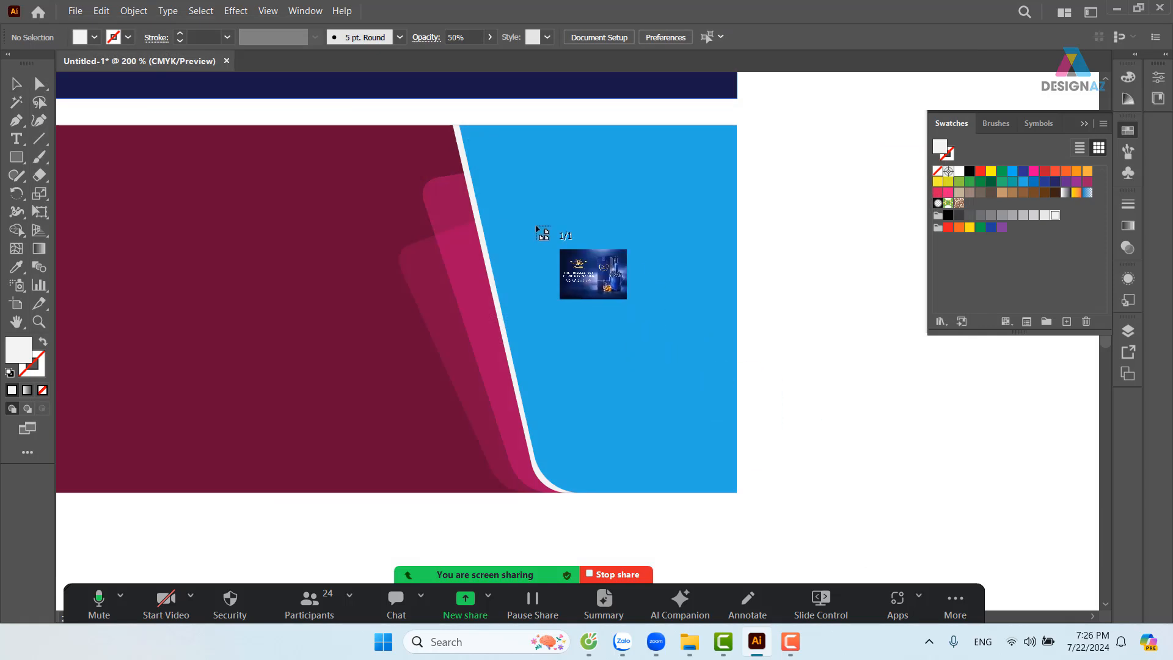
Place the whisky image at about 7.8 by 5.79 cm over the blue panel and send it to the back
left_click_drag(435, 112, 950, 539)
left_click_drag(871, 362, 702, 362)
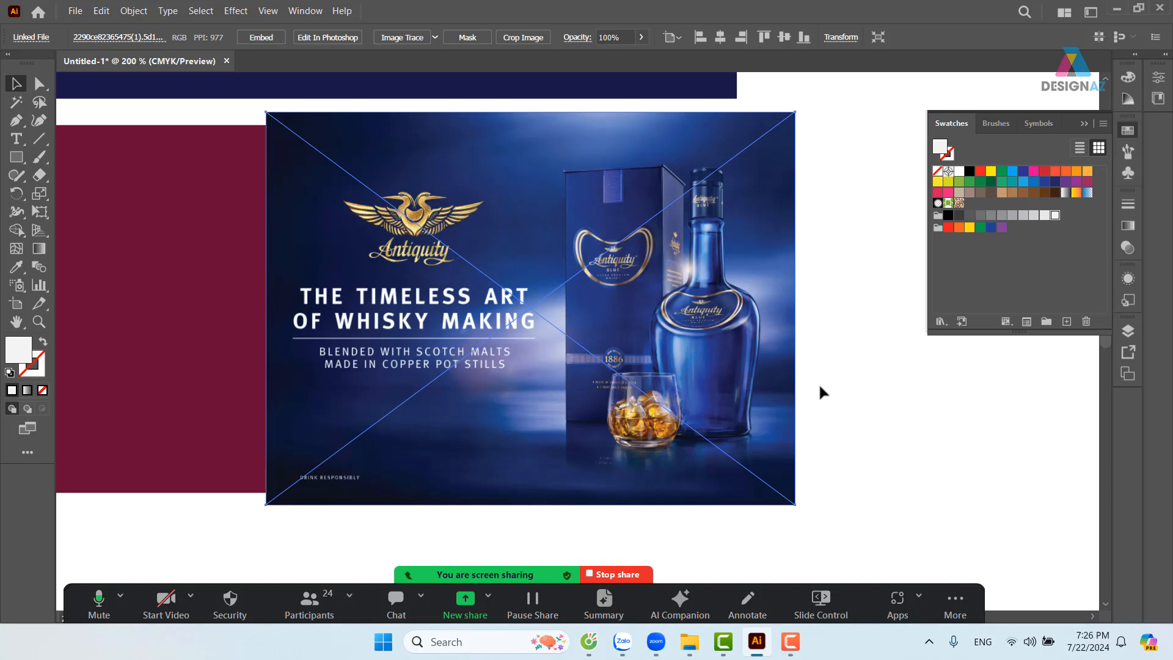
key("ctrl+shift+bracketleft")
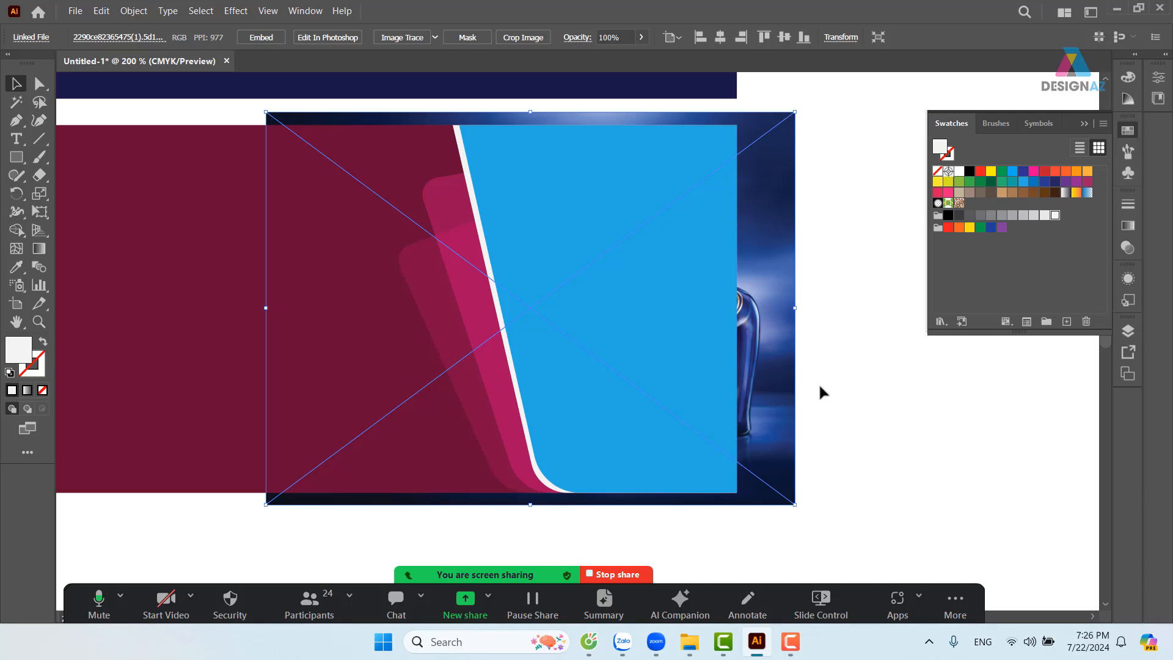
left_click(886, 415)
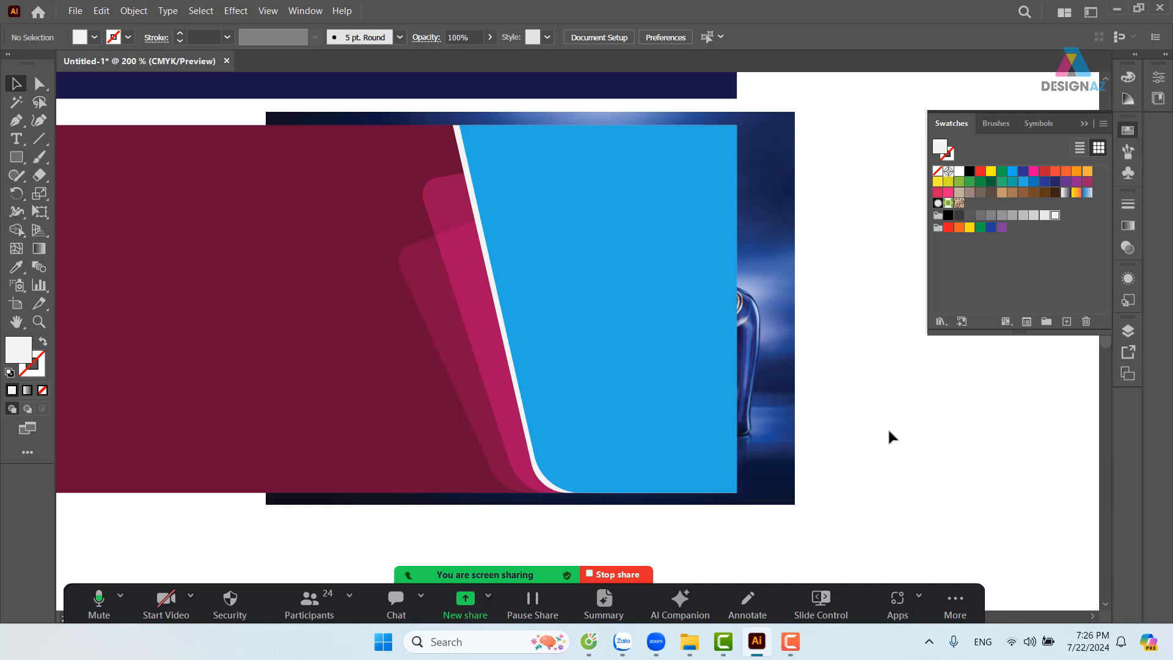
Clip the whisky image to the slanted blue panel with a clipping mask
left_click(795, 422)
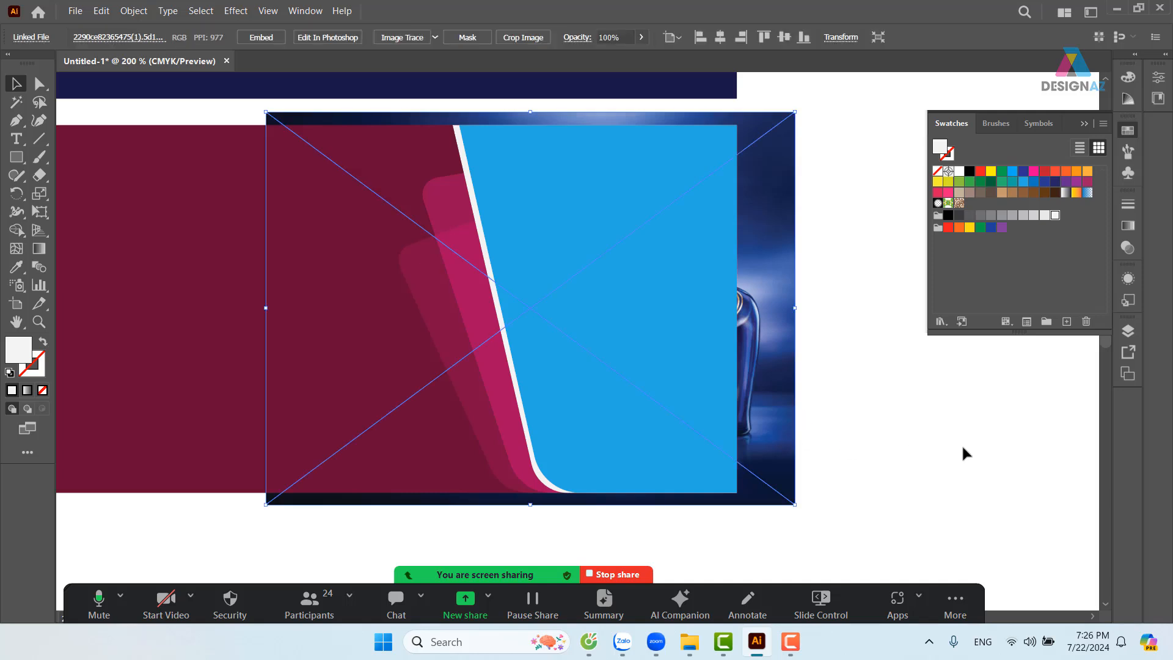
left_click(715, 295, "shift")
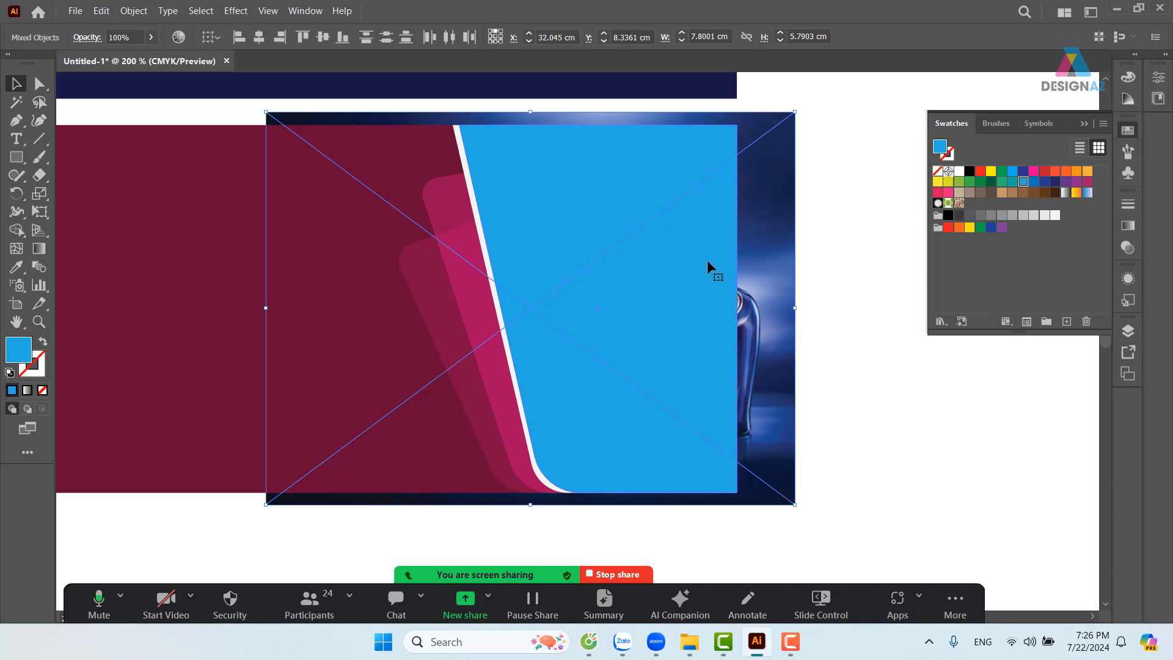
right_click(708, 266)
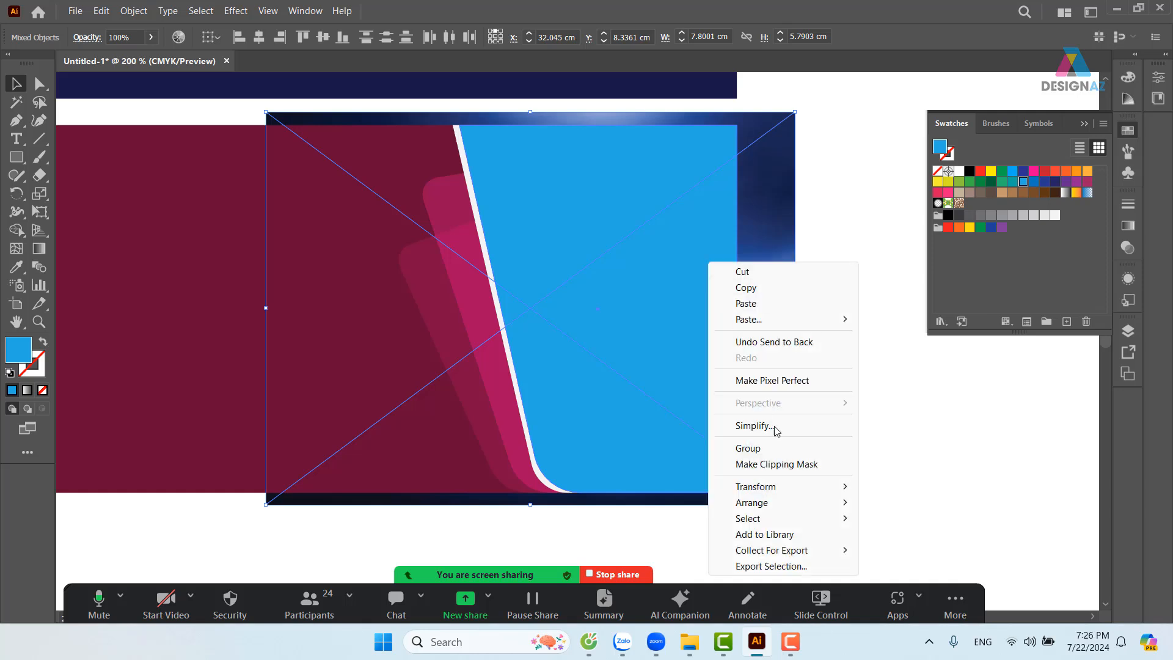
left_click(795, 470)
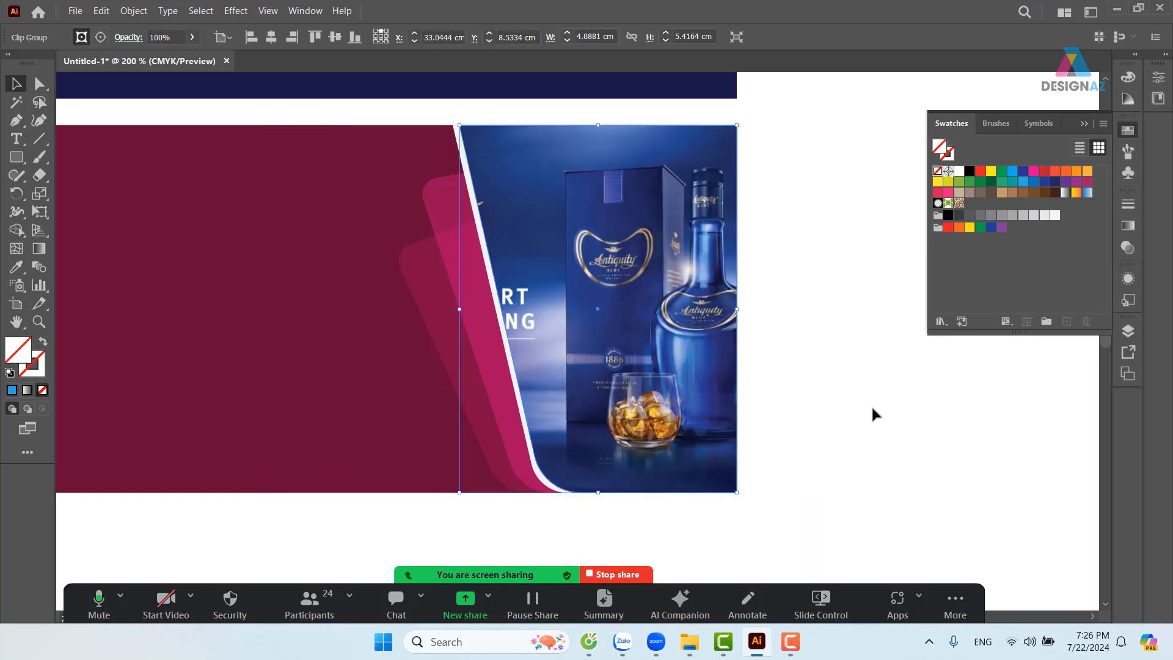
Inside the clip group, scale the whisky image down to the panel's height and shift it so the box and whole bottle fit the frame
double_click(685, 301)
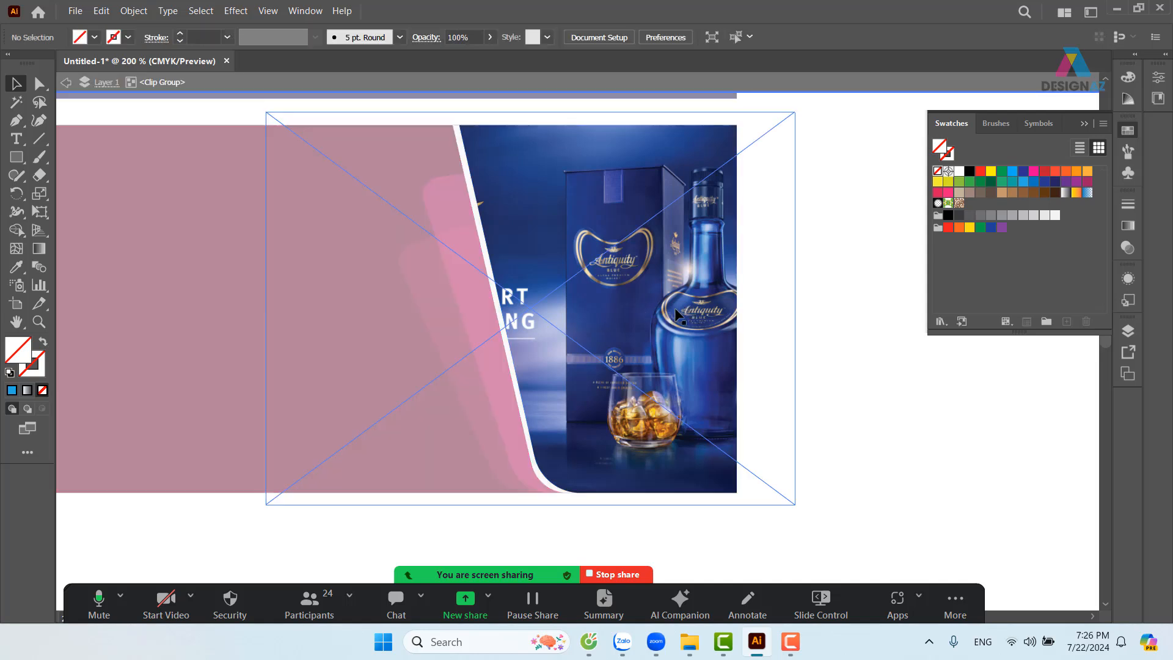
left_click_drag(674, 306, 642, 313)
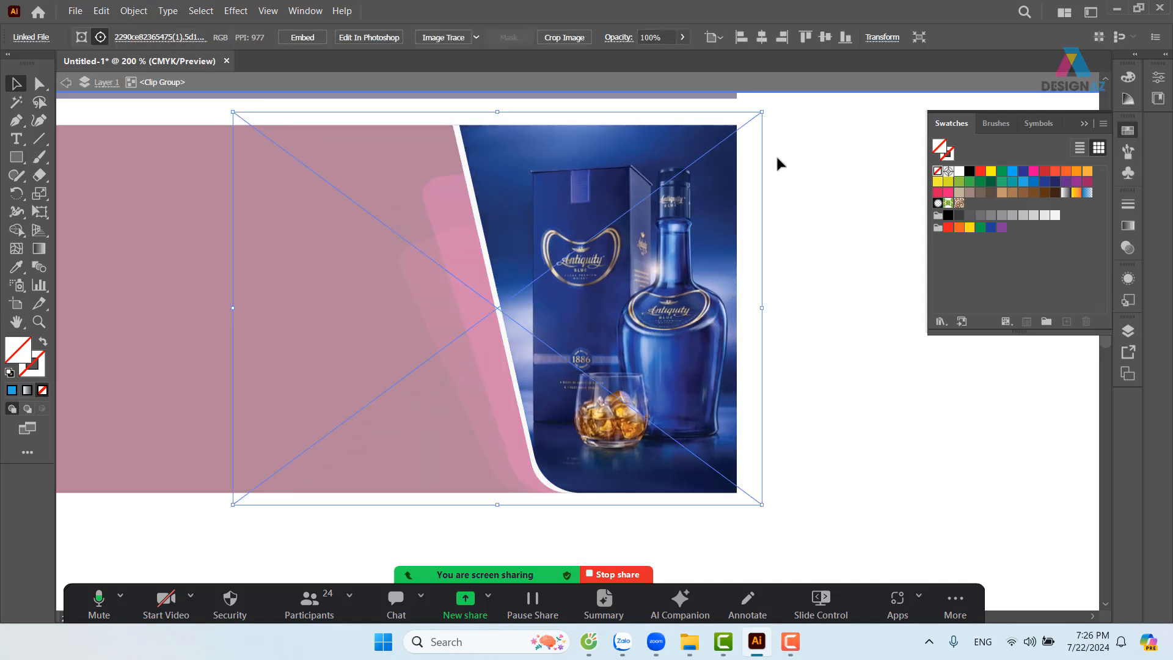
left_click_drag(762, 111, 747, 124)
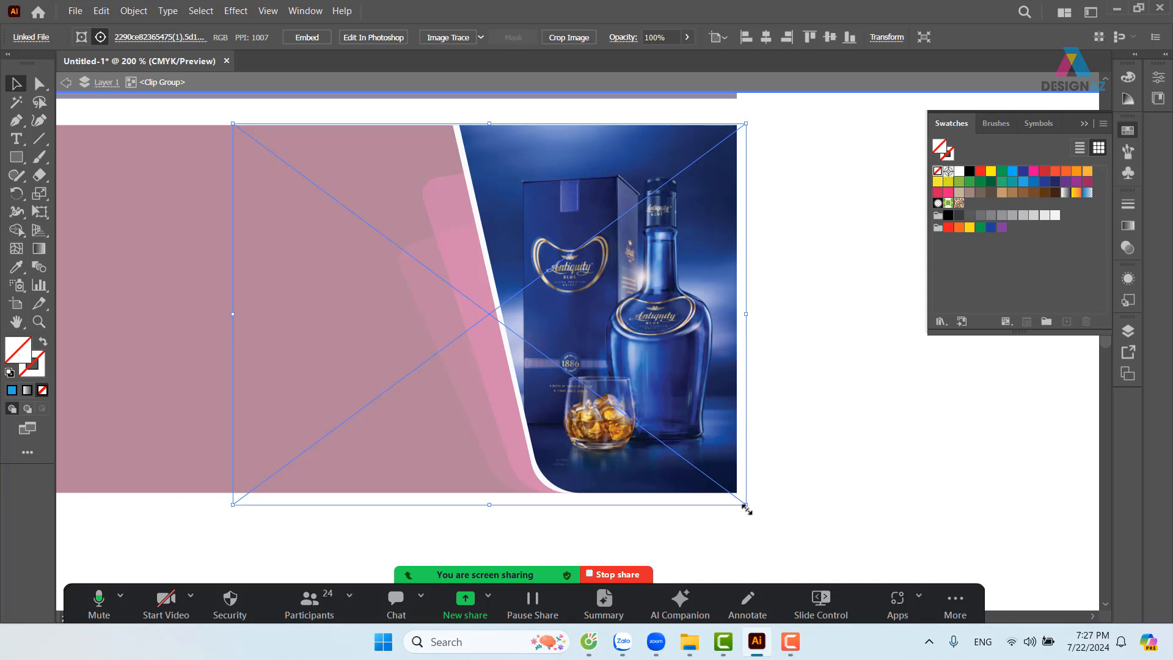
left_click_drag(746, 505, 730, 492)
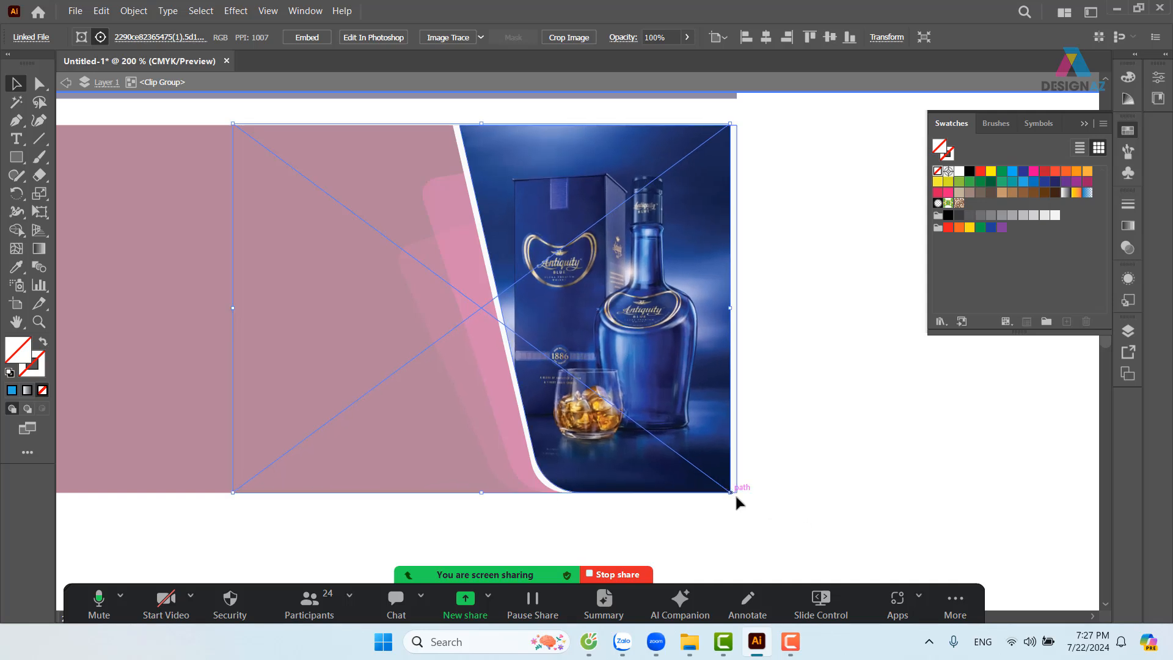
mouse_move(683, 355)
left_mouse_down()
mouse_move(709, 356)
mouse_move(700, 358)
left_mouse_up()
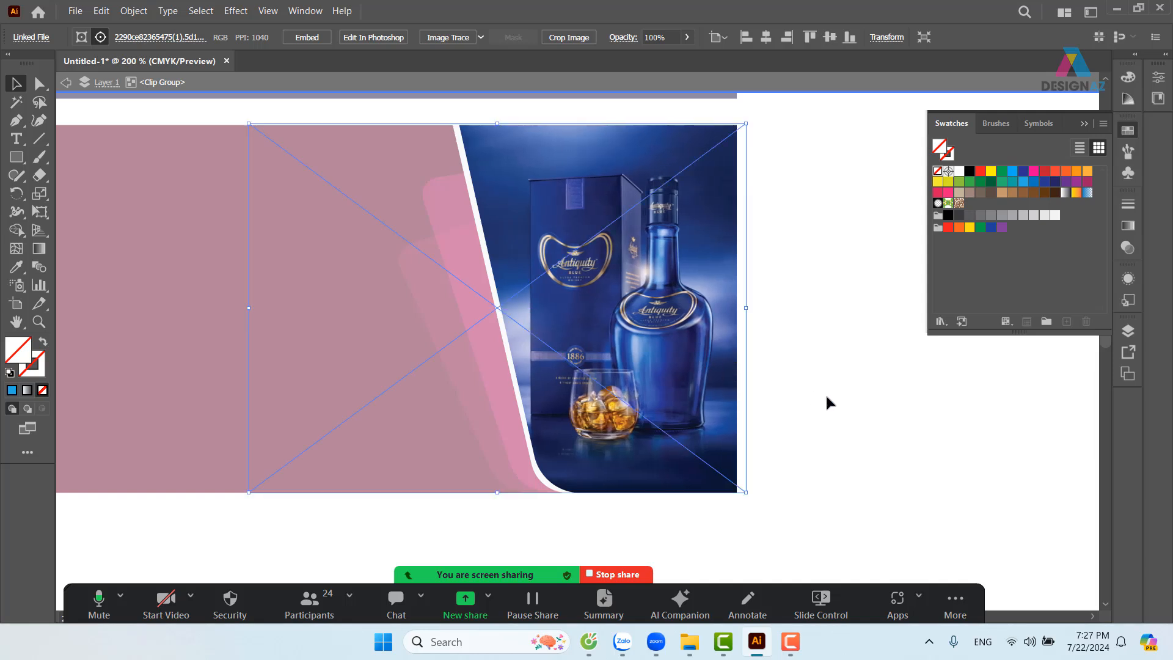
double_click(842, 401)
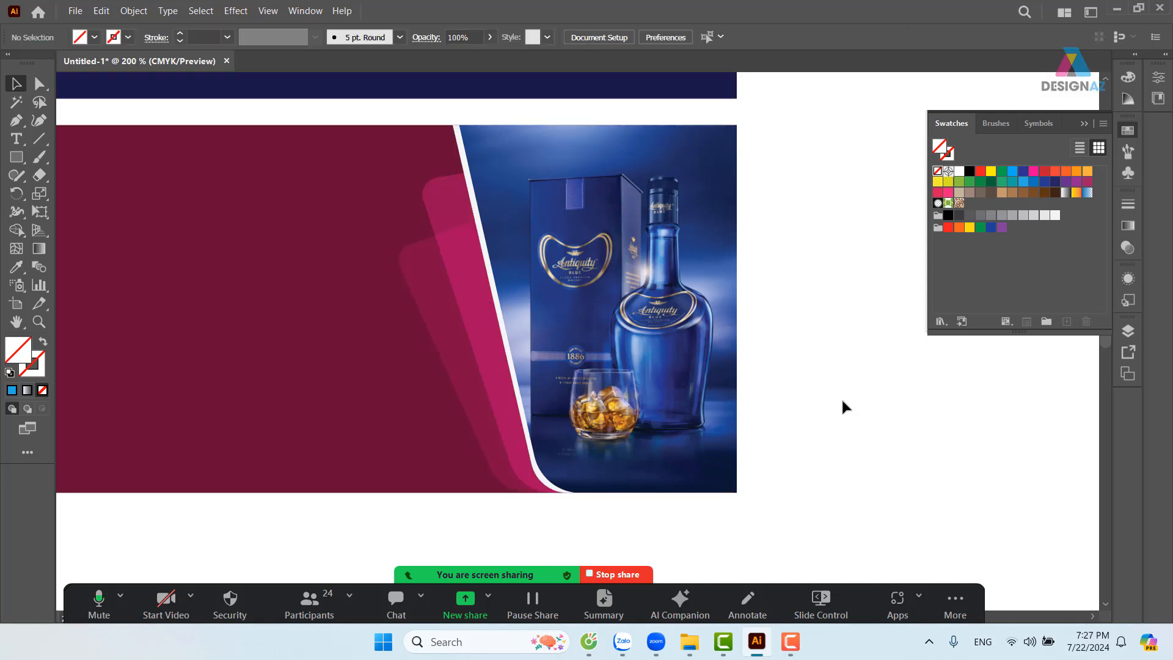
Browse to the Golden-squares-collection folder on New Volume (E:) for opening a file
left_click_drag(872, 438, 941, 429)
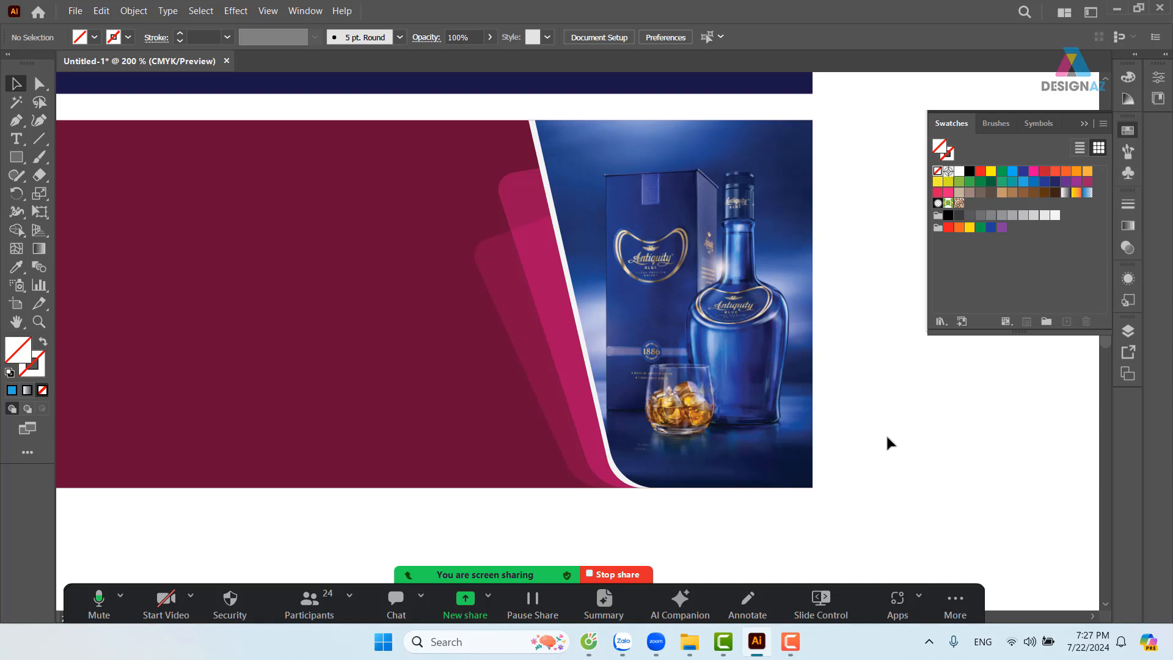
left_click_drag(737, 459, 680, 471)
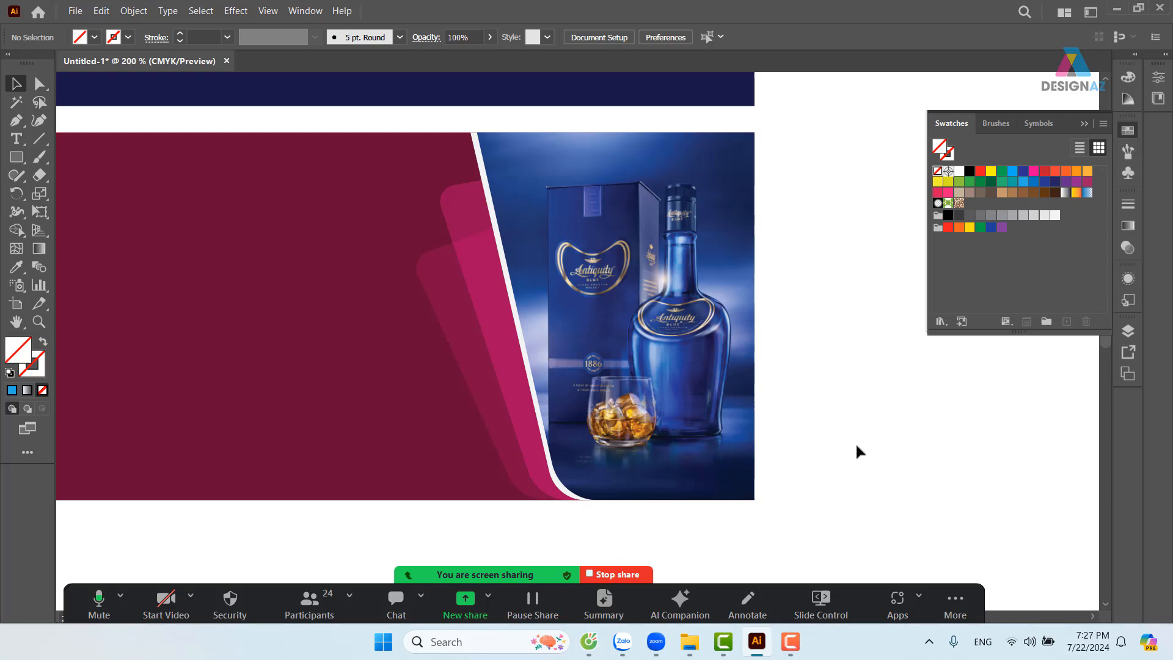
key("ctrl+o")
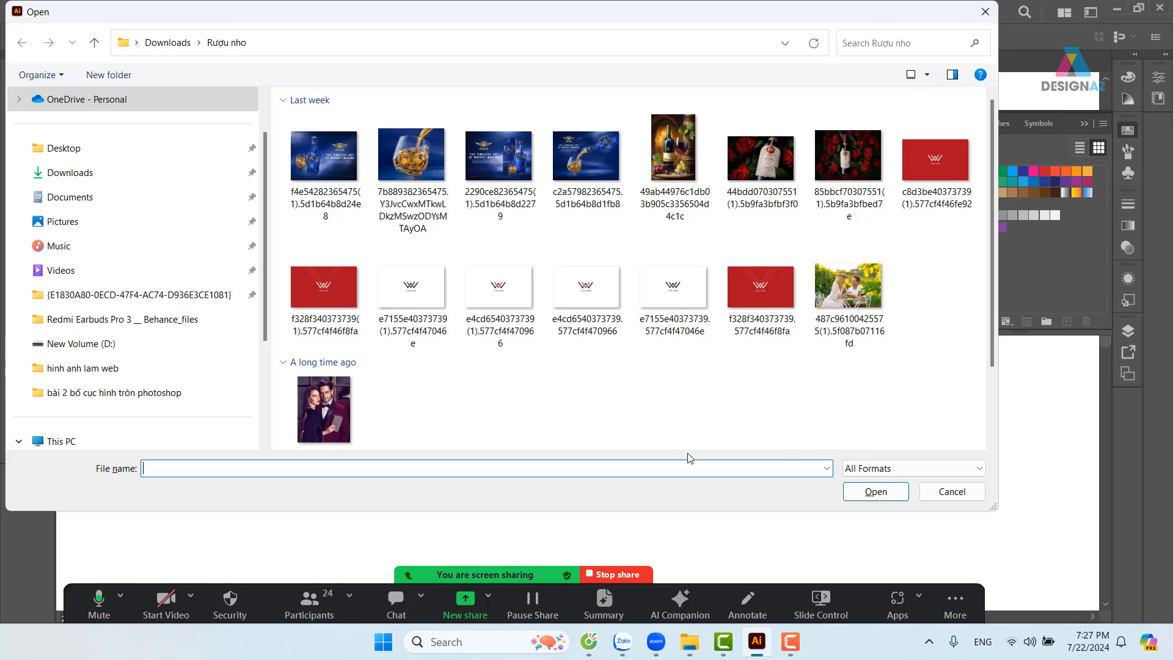
scroll(127, 396, "down", 2)
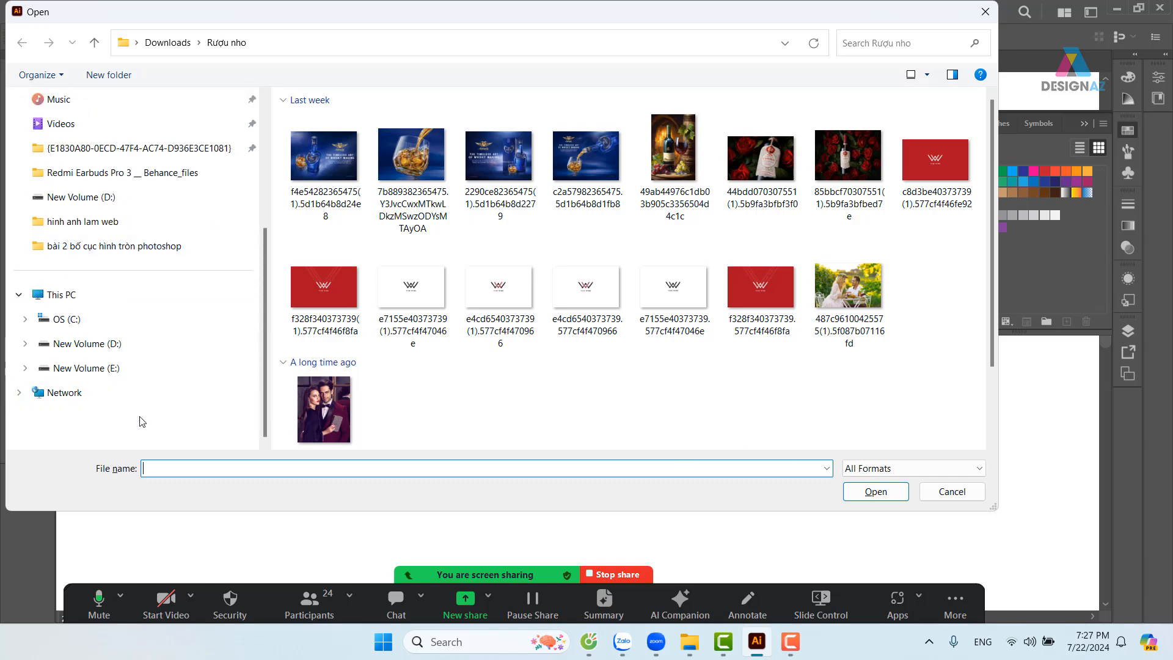
left_click(108, 368)
left_click(597, 356)
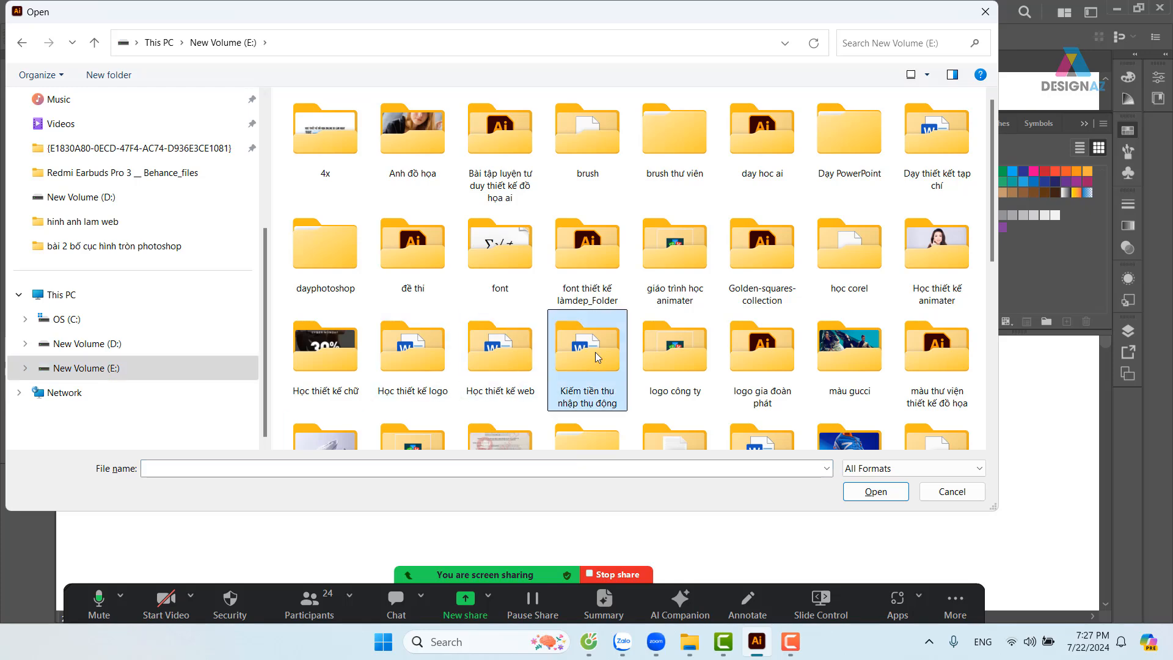
scroll(595, 351, "down", 10)
left_click(394, 317)
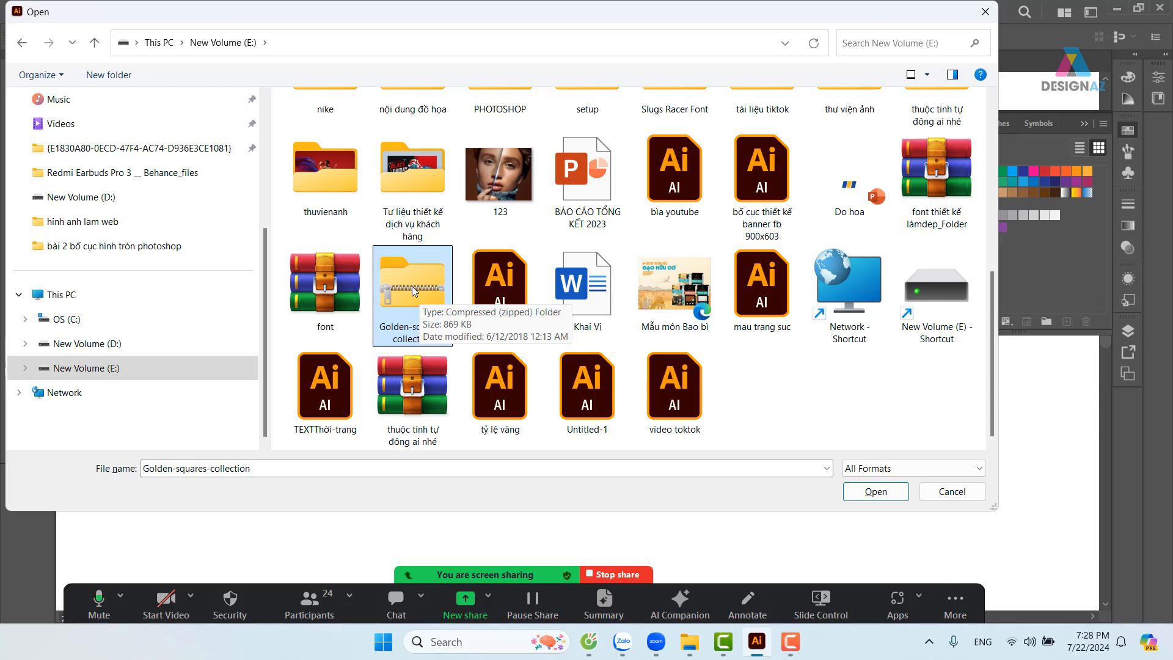
key("g")
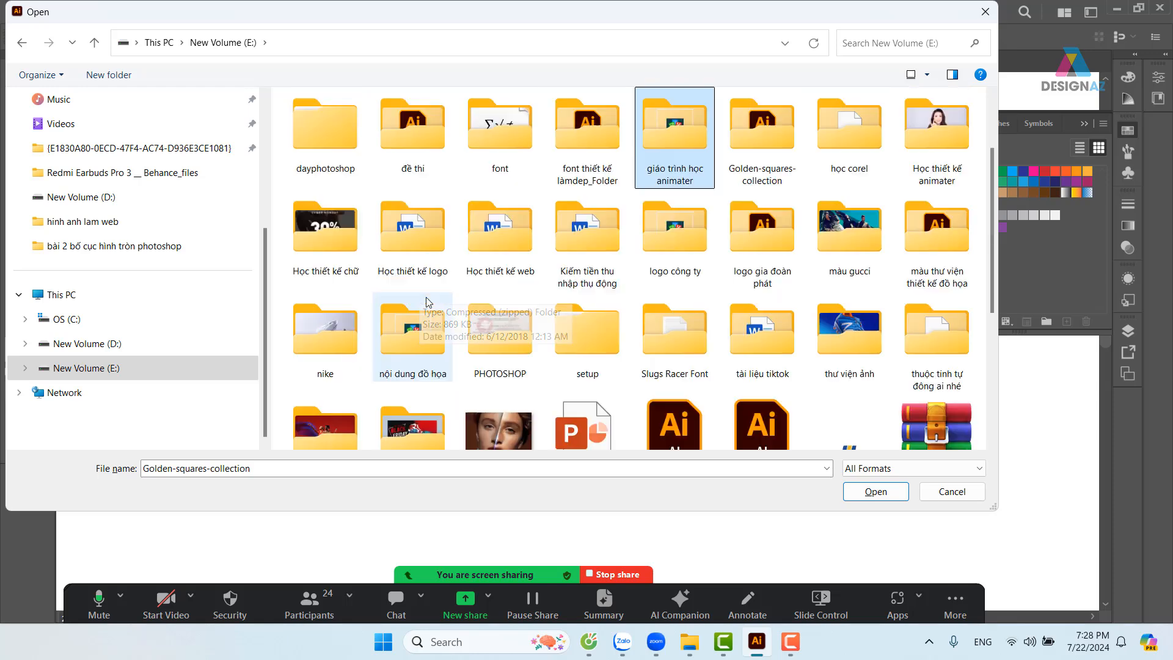
left_click(753, 141)
double_click(753, 141)
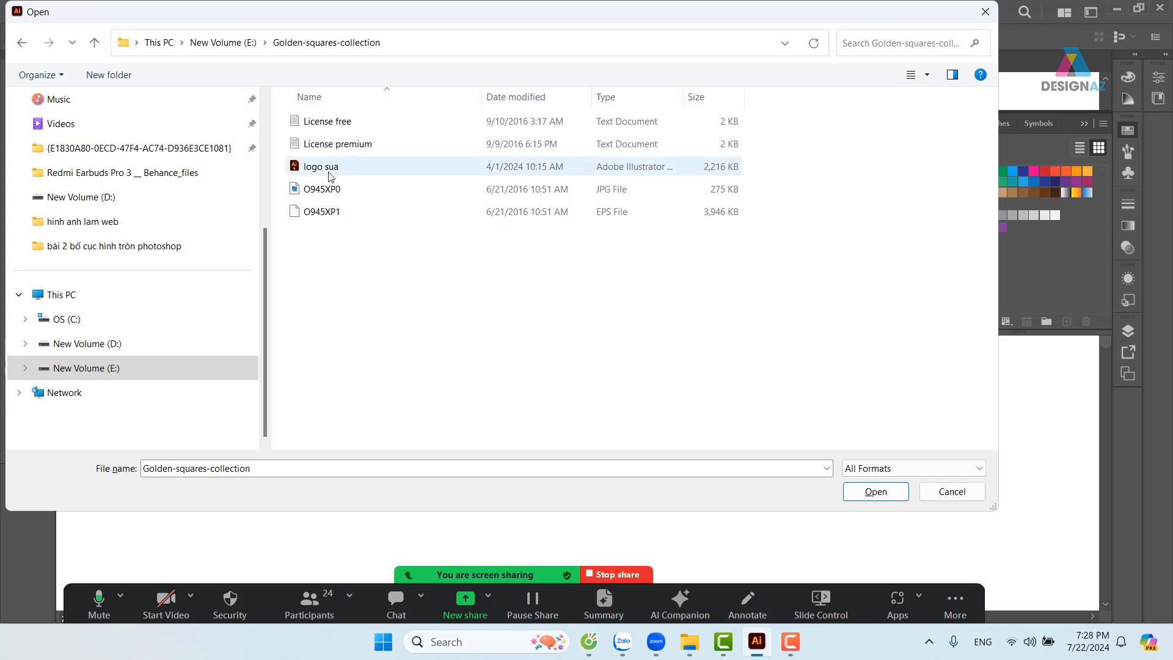
Open the gold gradient collection O945XP1.eps and bring its whole artboard into view
left_click(299, 213)
left_click(878, 492)
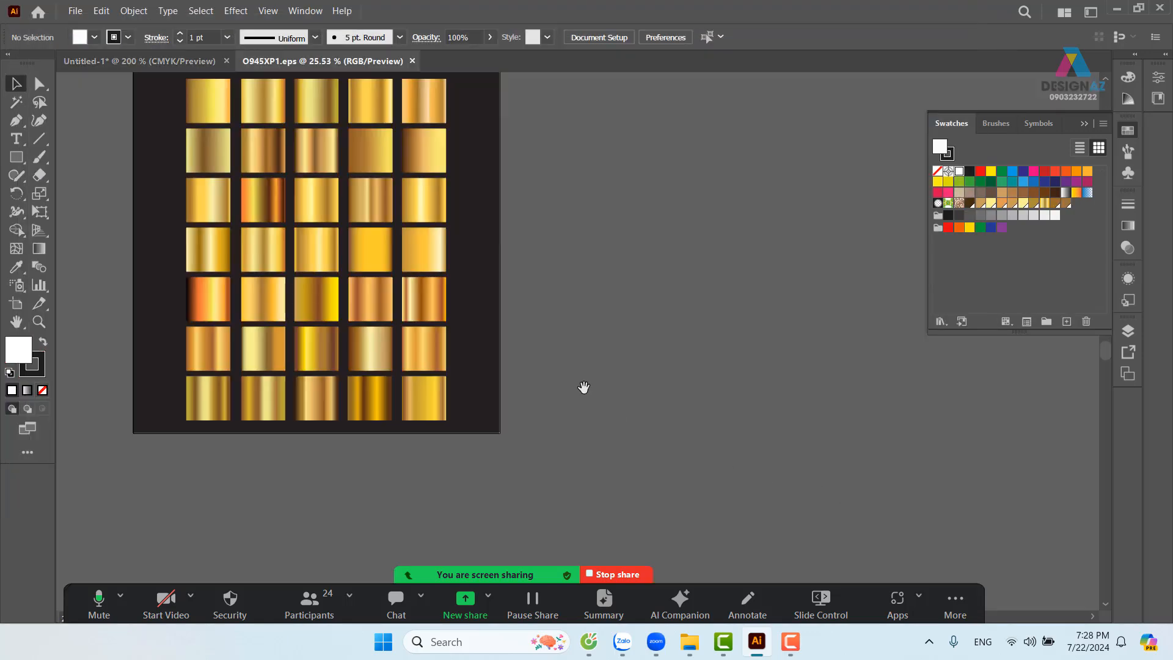
left_click_drag(492, 325, 650, 420)
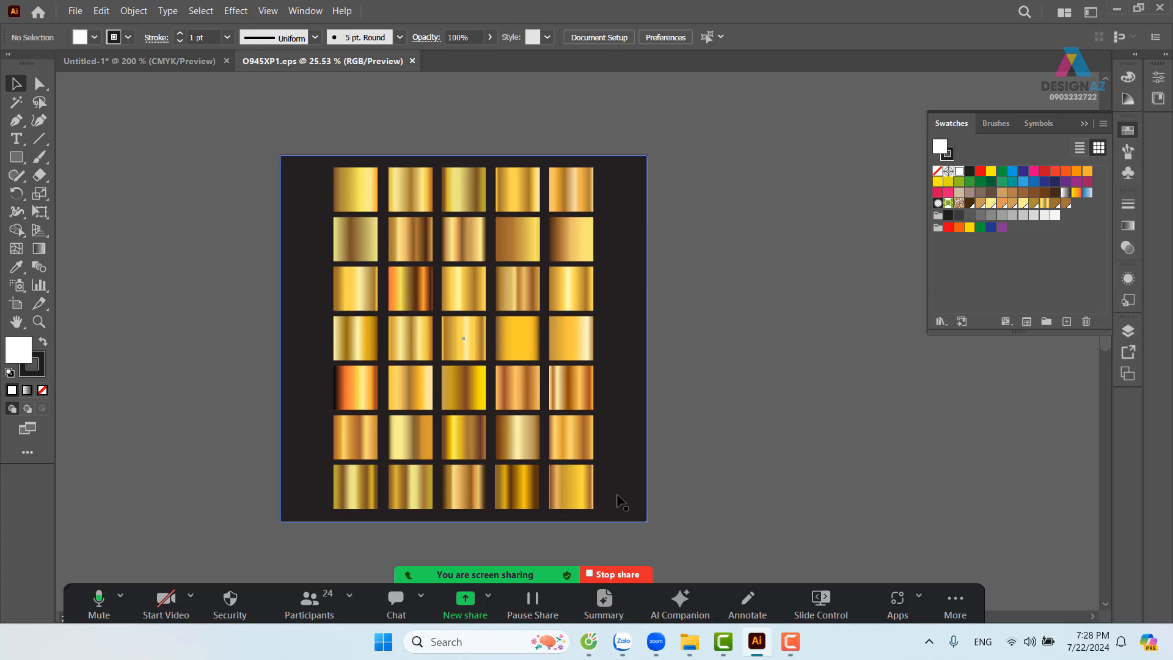
Return to the Untitled-1 document and examine the gold emblem and lettering on the whisky box up close
left_click(136, 61)
key("z")
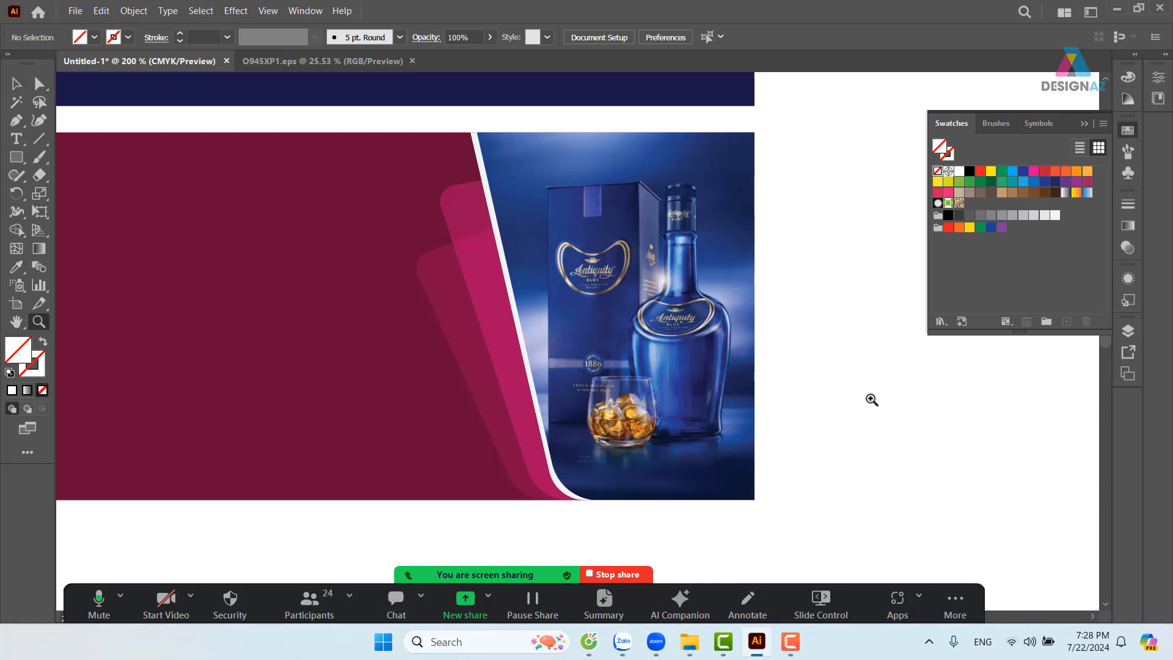
left_click_drag(551, 248, 802, 287)
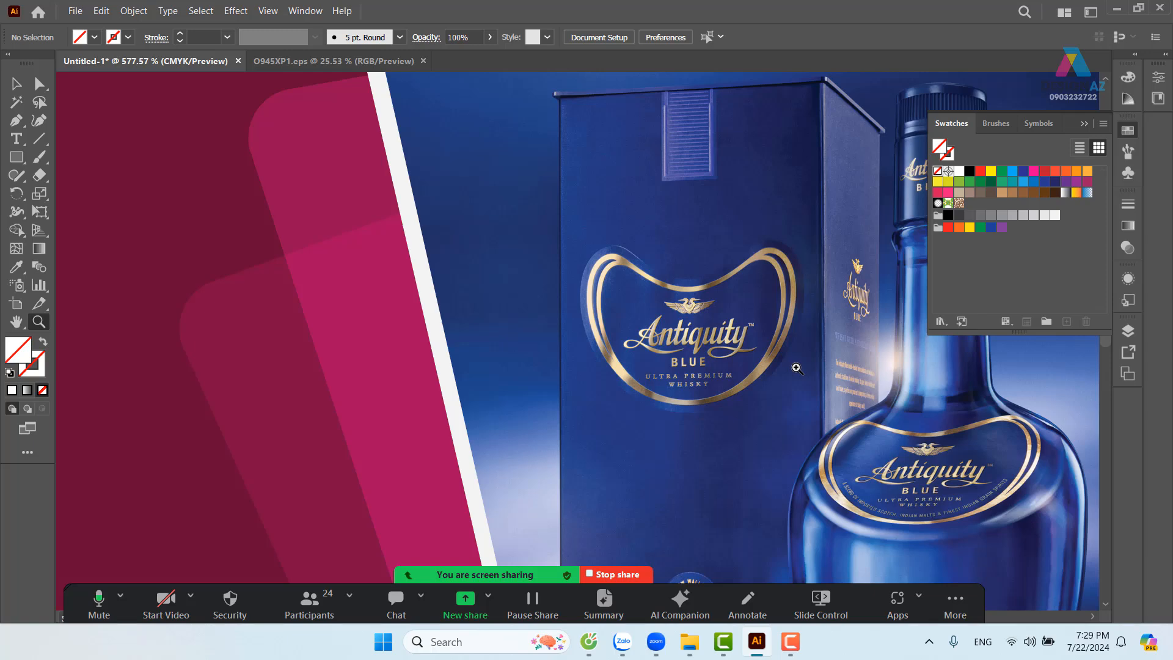
key("ctrl+minus")
key("ctrl+minus")
key("ctrl+minus")
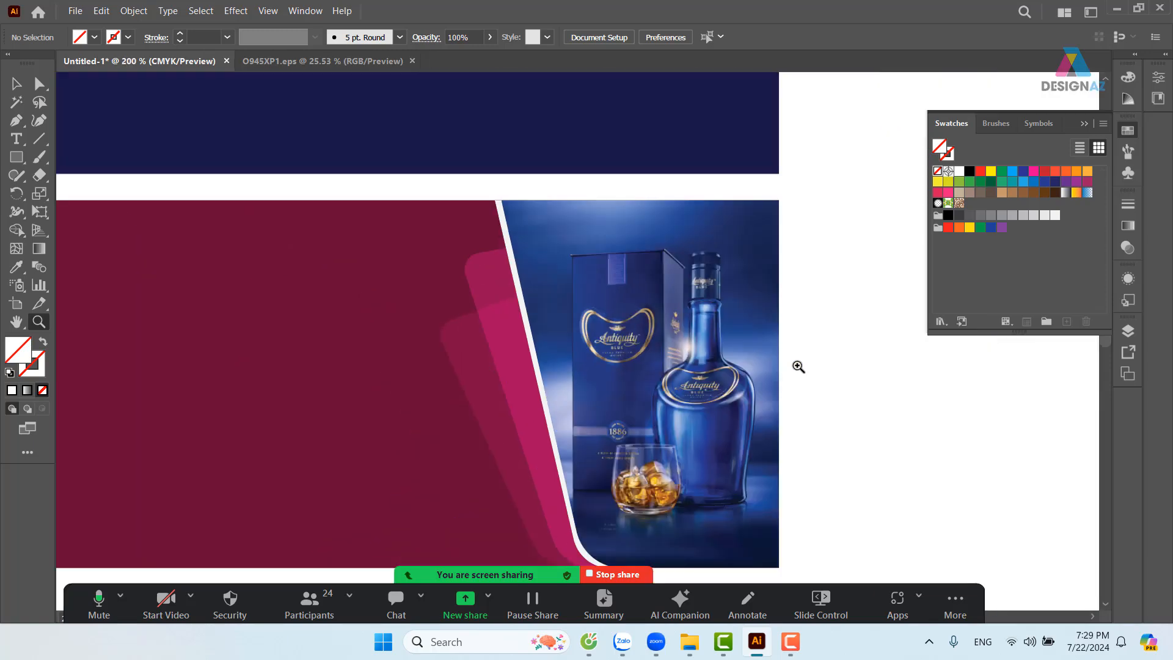
left_click(322, 62)
left_click(153, 57)
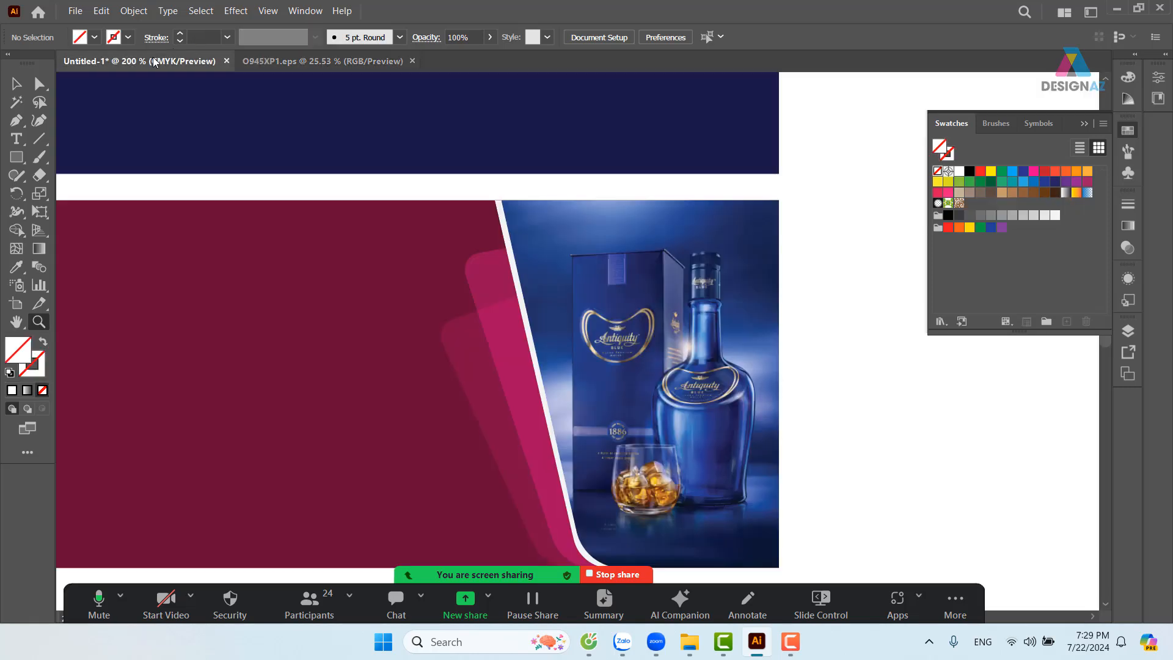
Copy the gold gradient square in the second row, second column of O945XP1.eps into Untitled-1 and place it beside the maroon layout
left_click(309, 63)
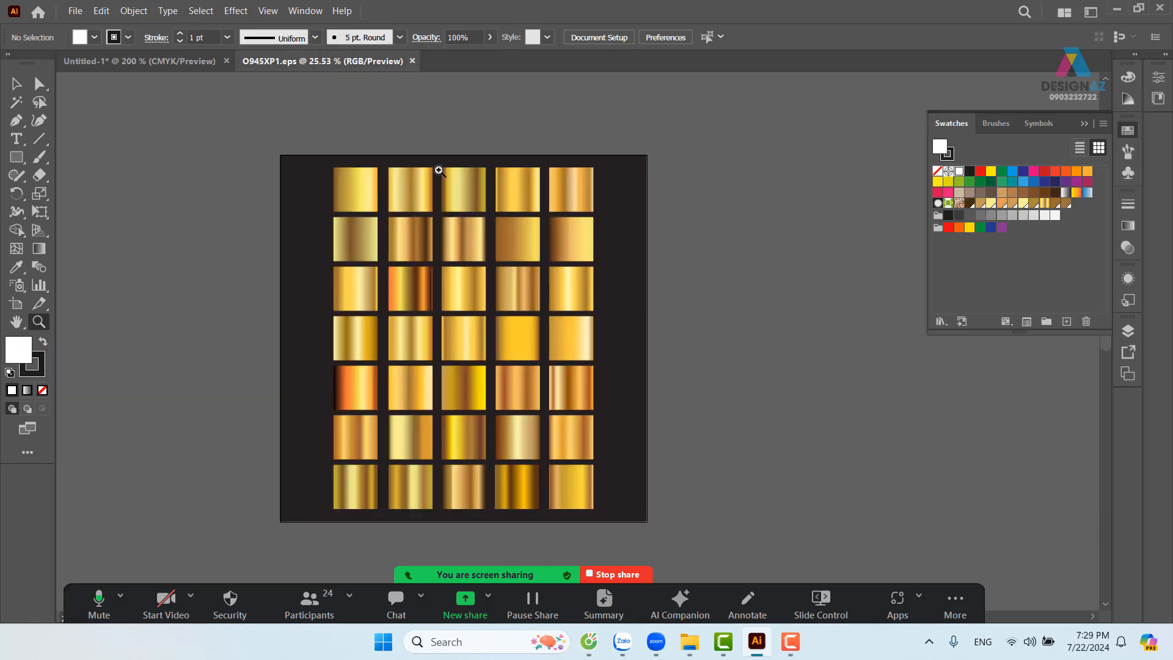
left_click(16, 83)
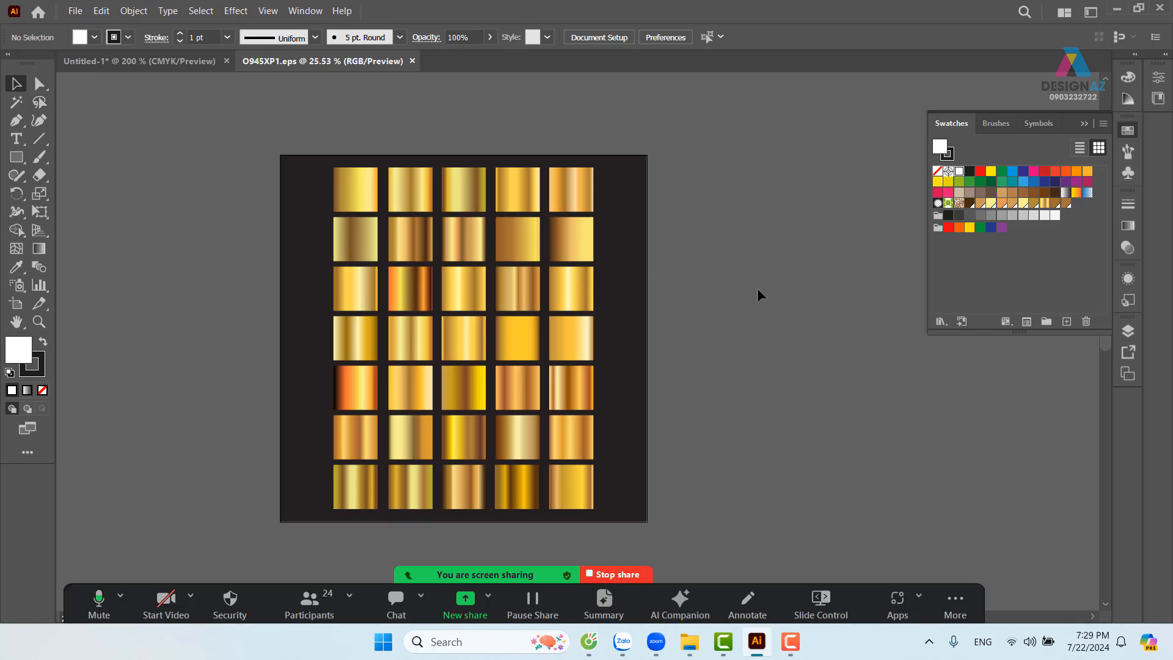
left_click(349, 488)
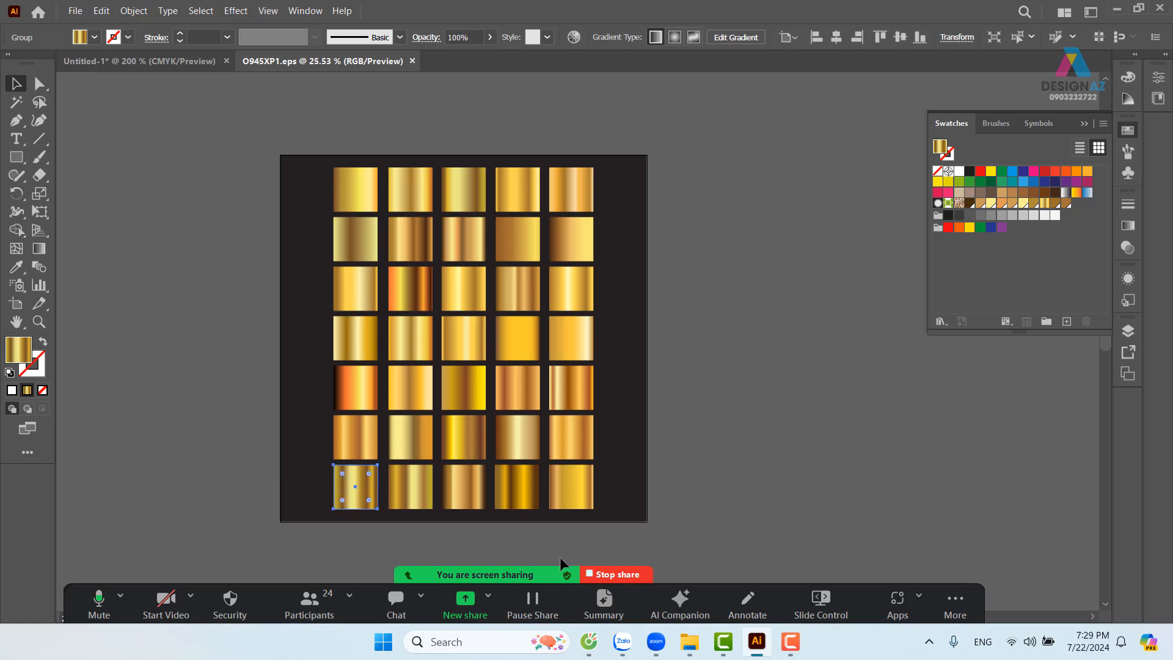
left_click(401, 244)
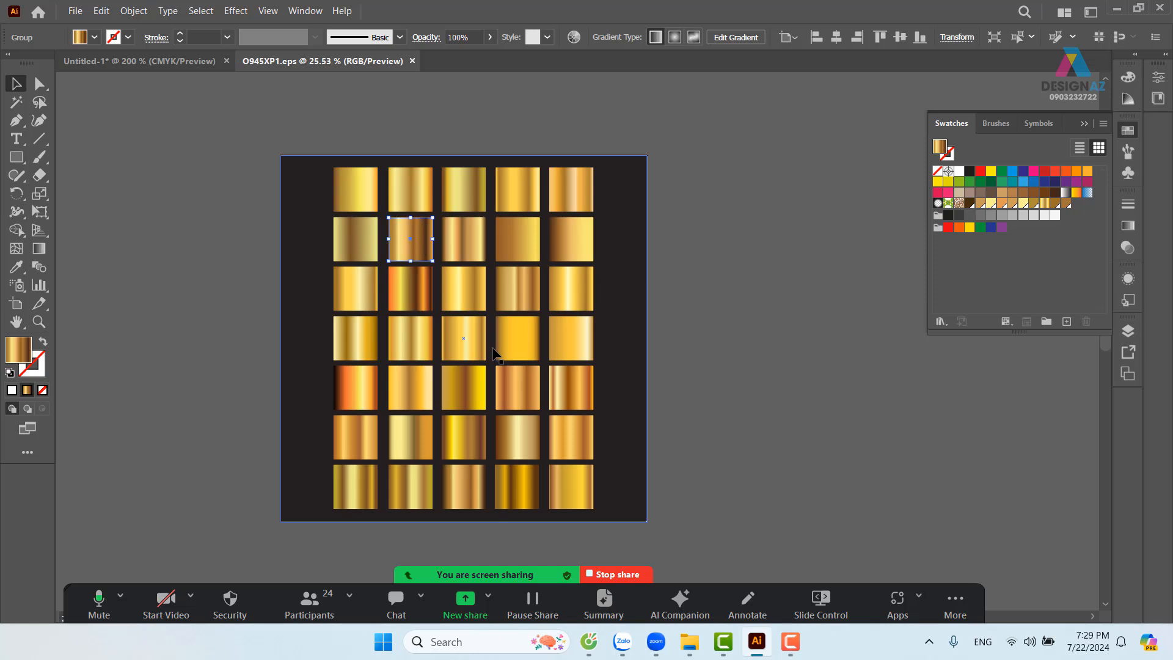
left_click(172, 62)
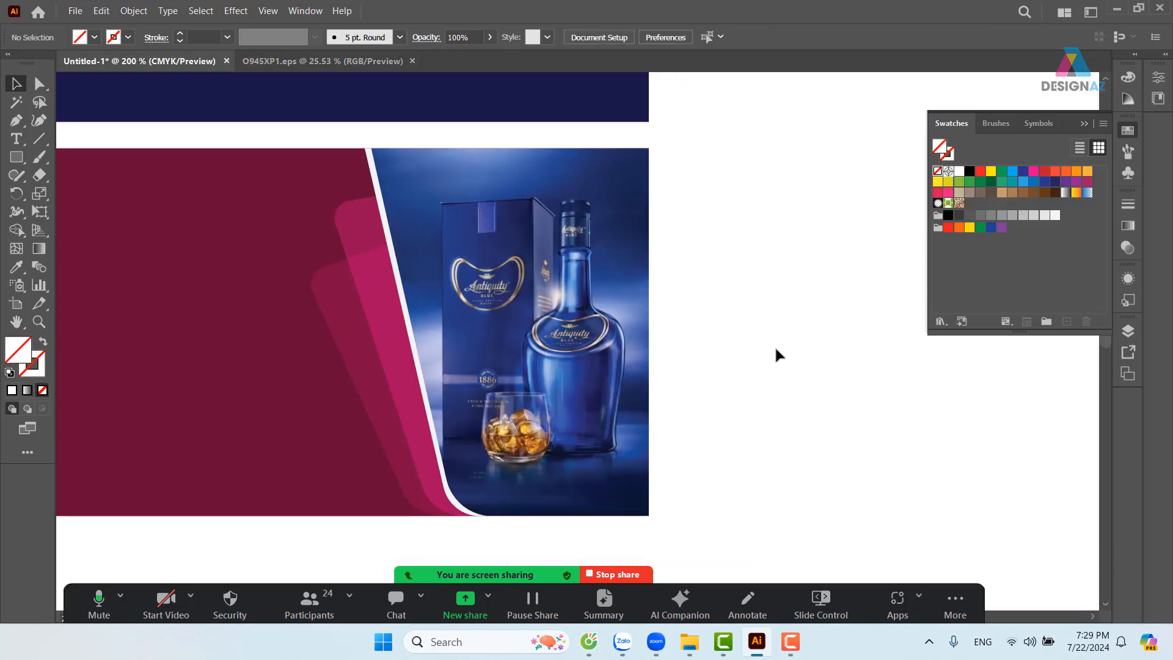
key("ctrl+v")
left_click_drag(486, 303, 745, 293)
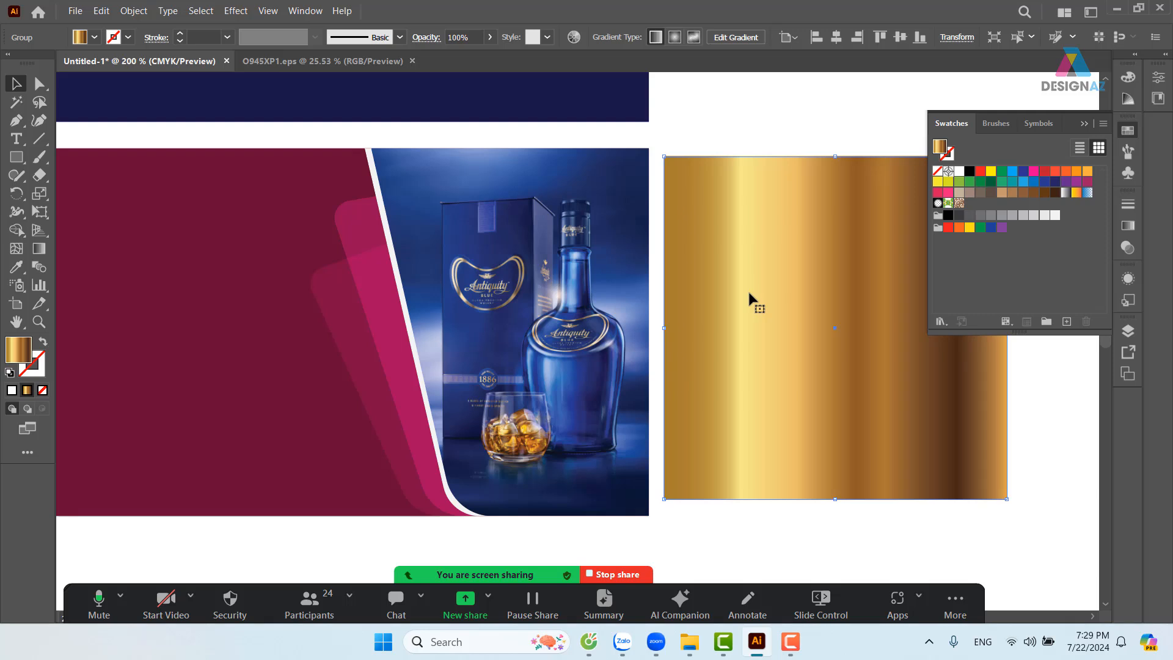
left_click(711, 108)
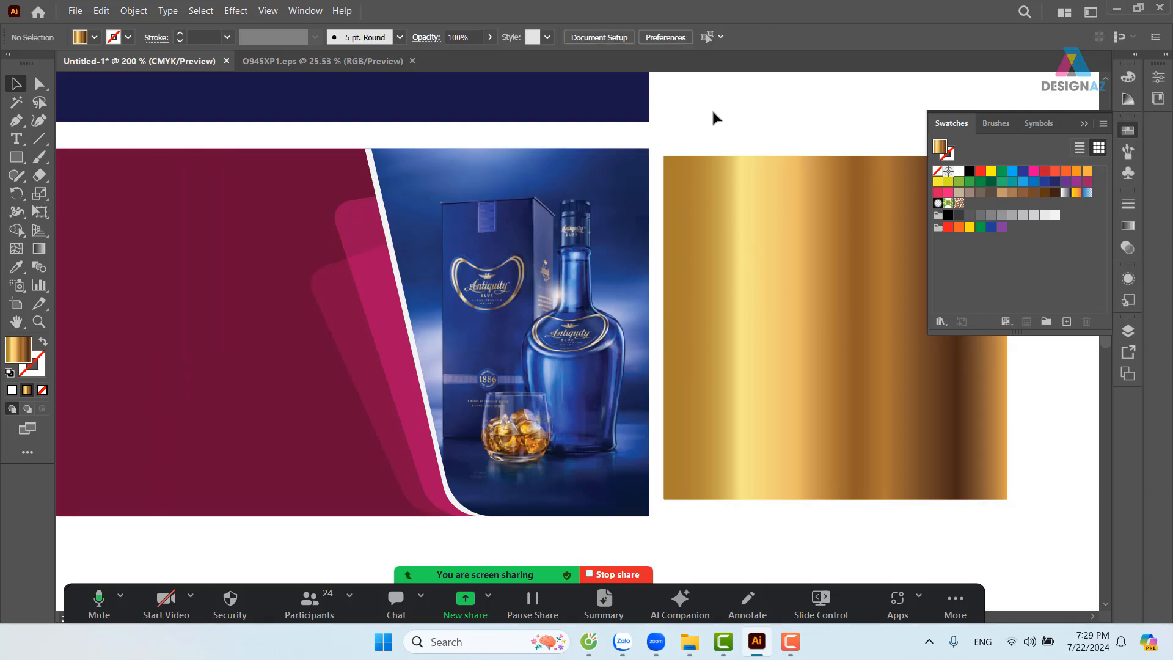
Fill the white edge shape behind the whisky image with the gold square's gradient and run the gradient from top to bottom
left_click(401, 298)
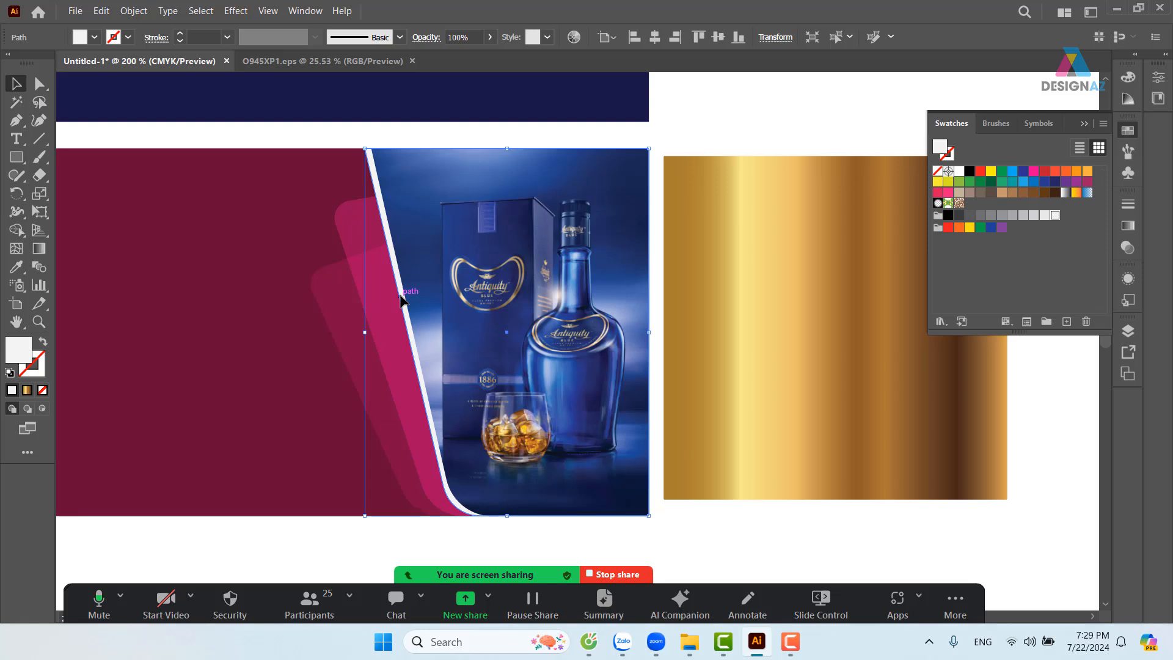
key("i")
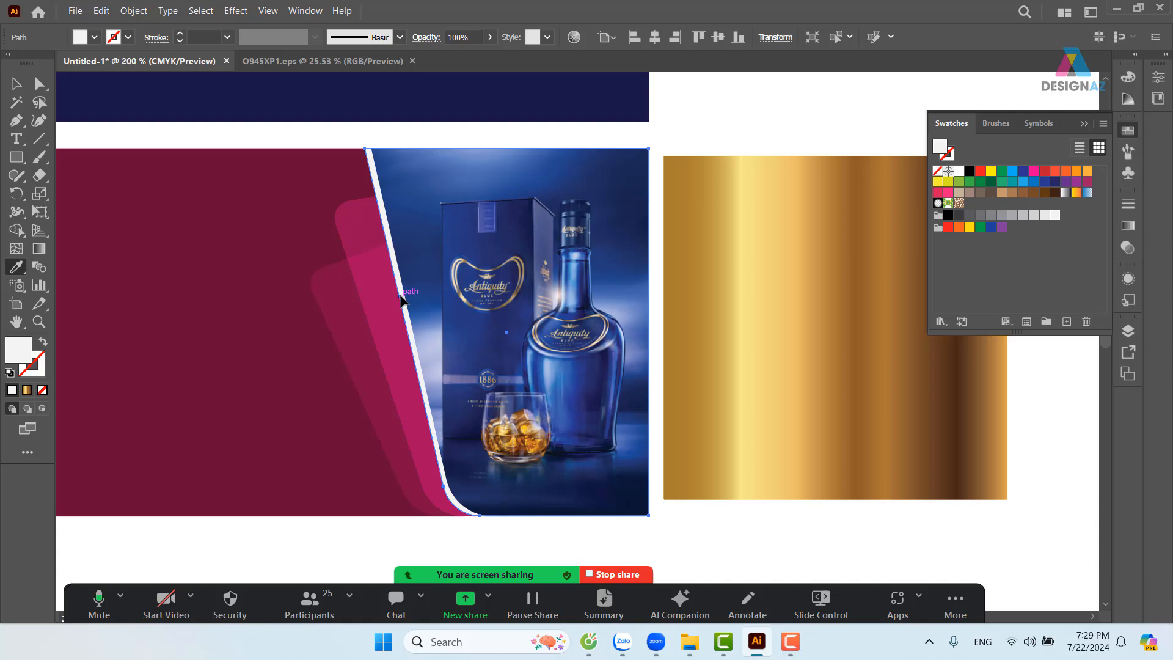
left_click(740, 285)
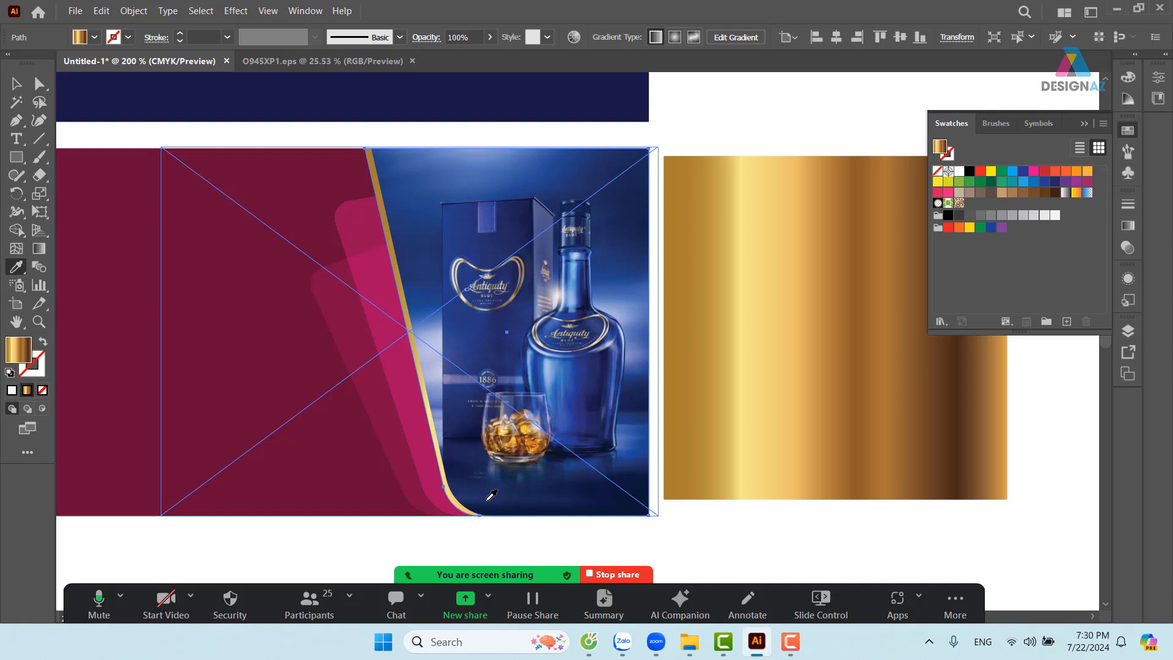
key("g")
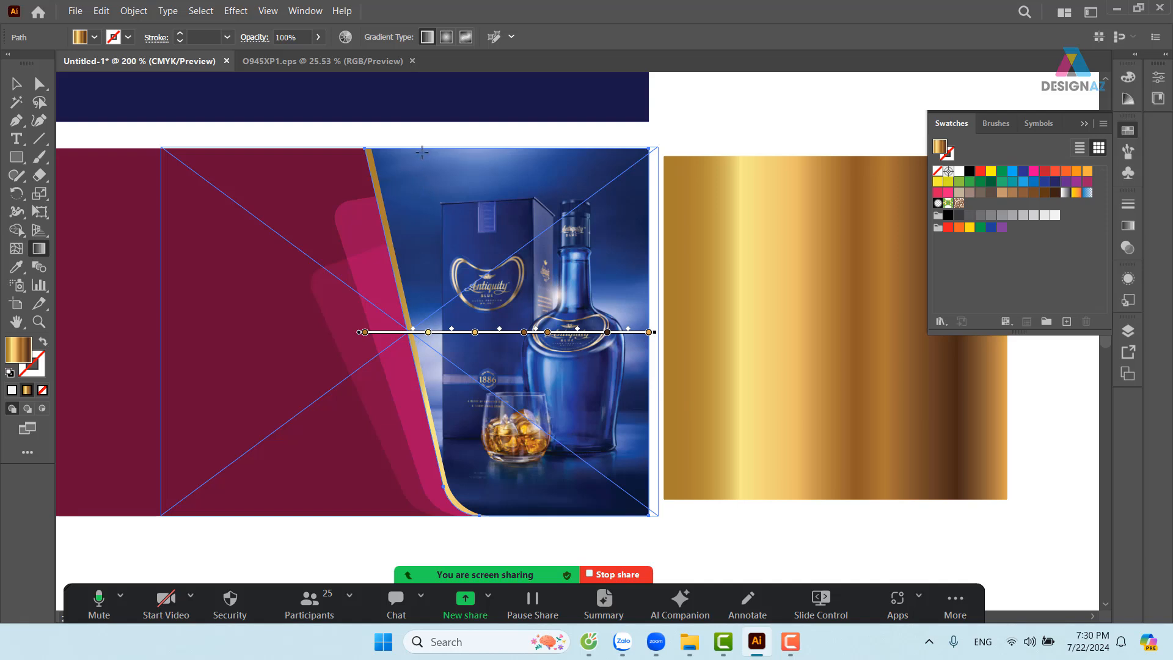
mouse_move(422, 154)
left_mouse_down()
mouse_move(428, 342)
mouse_move(482, 514)
left_mouse_up()
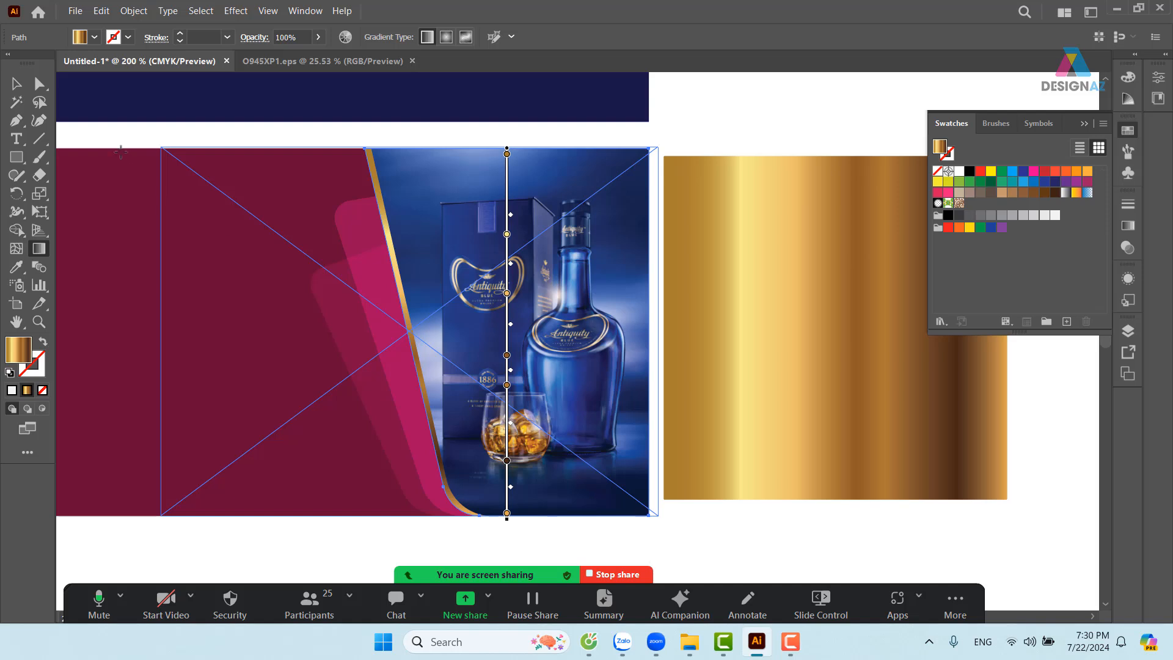
Delete the gold gradient square beside the maroon layout
left_click(16, 84)
left_click(814, 269)
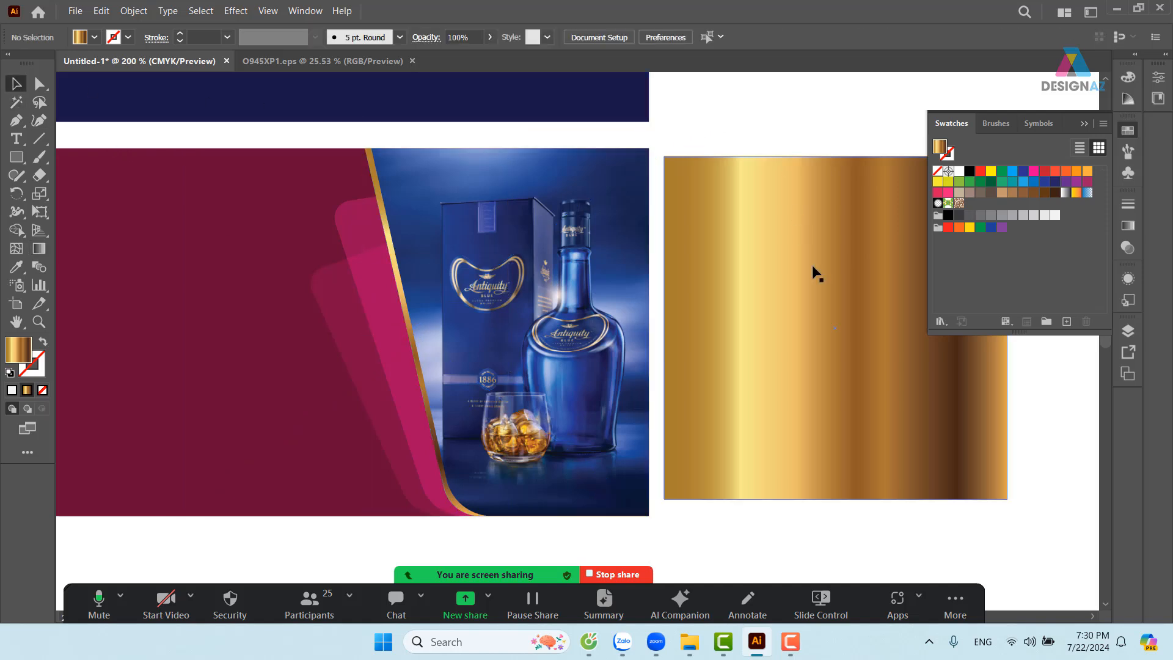
key("Delete")
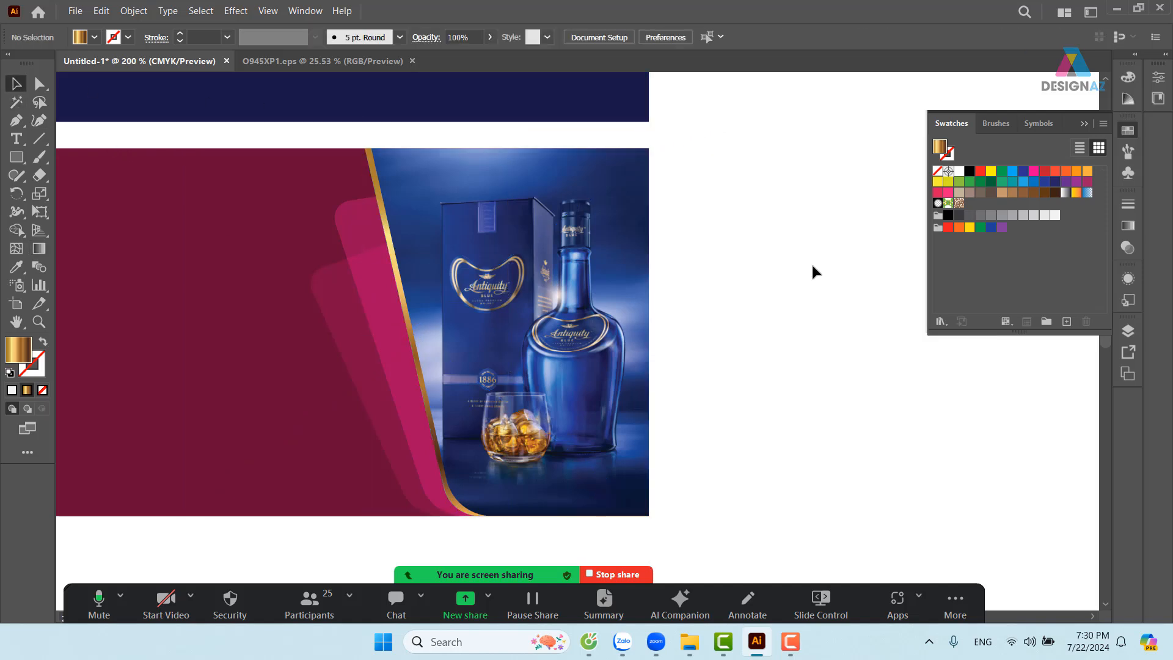
Examine up close the gold edge along the slanted side of the clipped whisky image
scroll(801, 276, "left", 4)
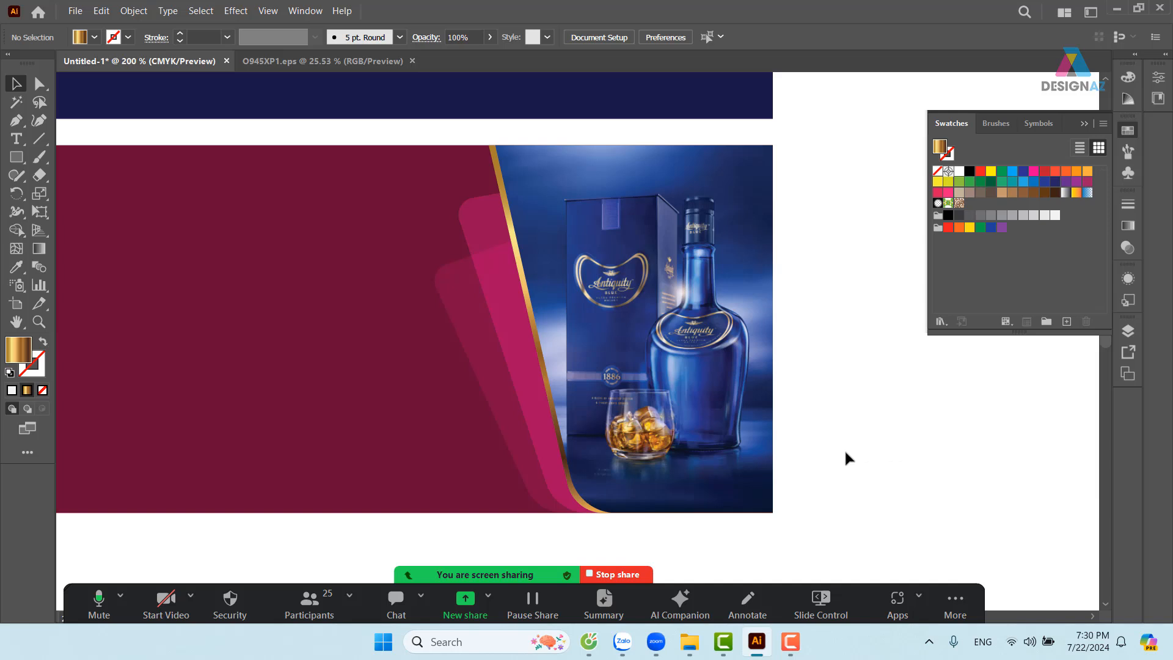
left_click_drag(846, 458, 866, 426)
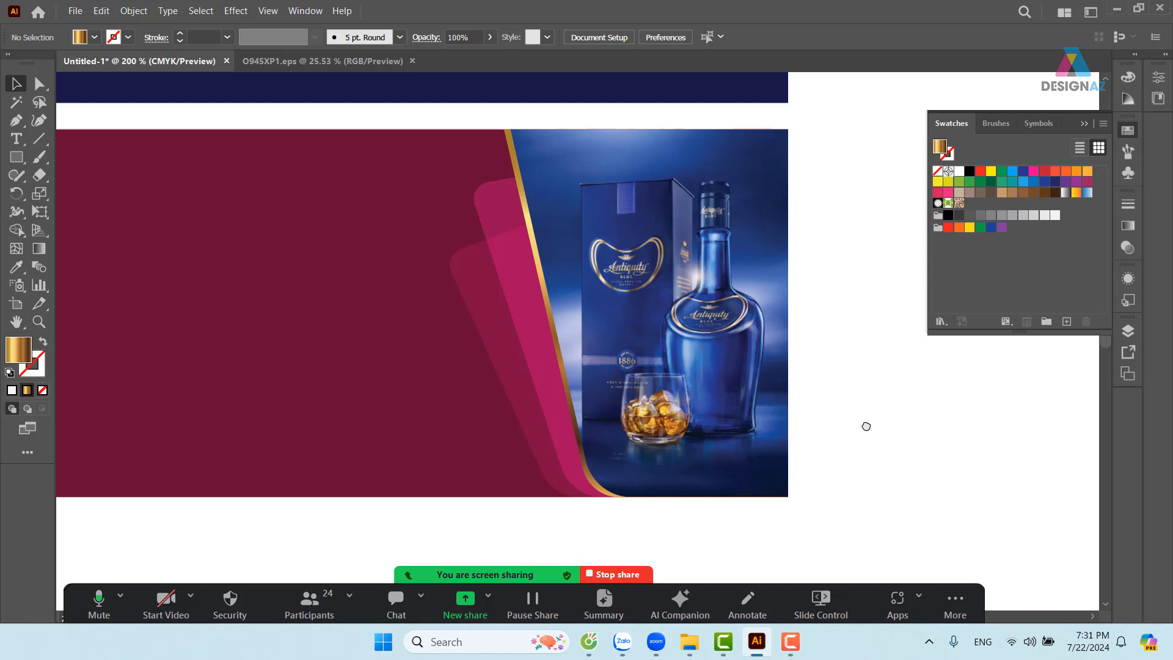
key("ctrl+equal")
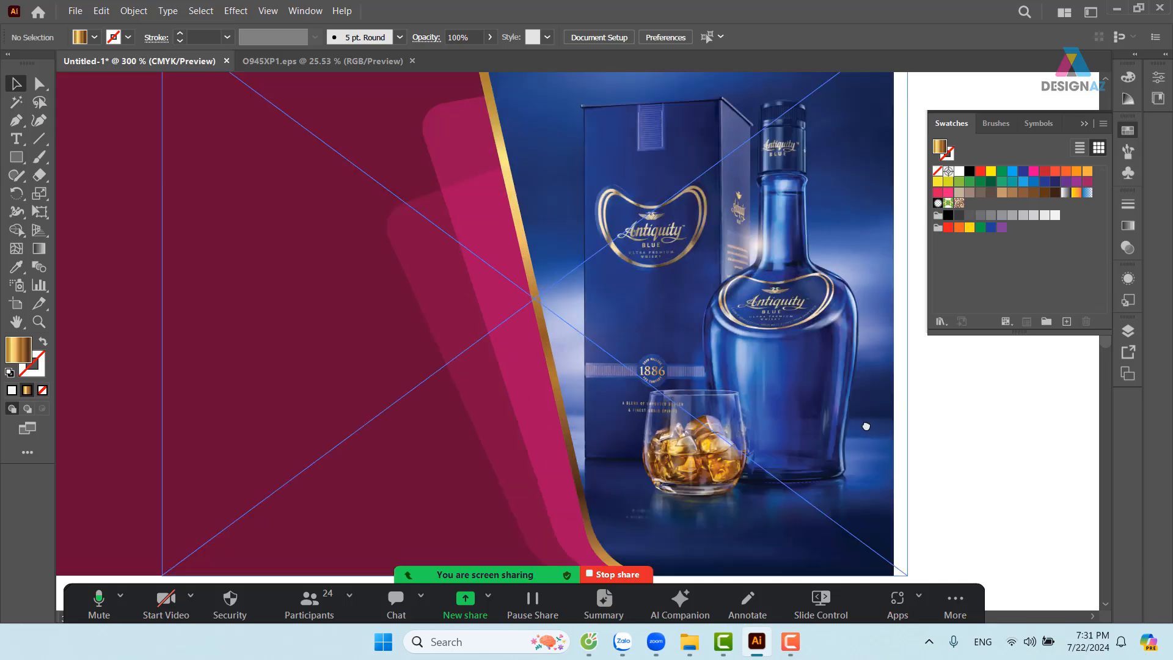
left_click_drag(607, 259, 506, 330)
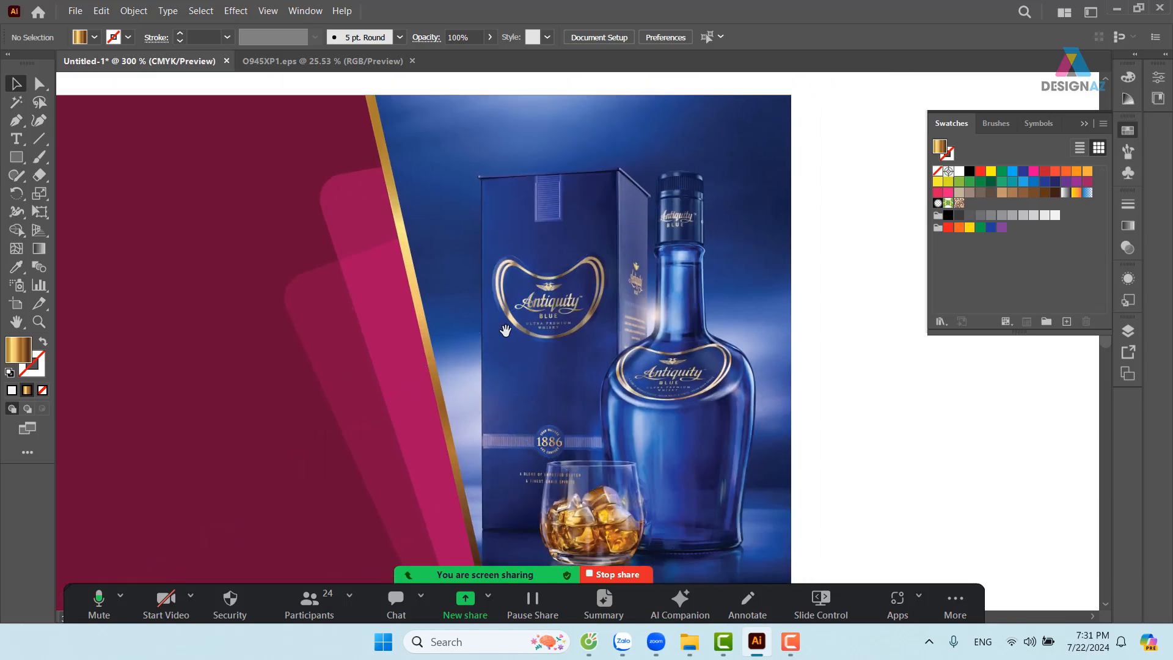
left_click(410, 276)
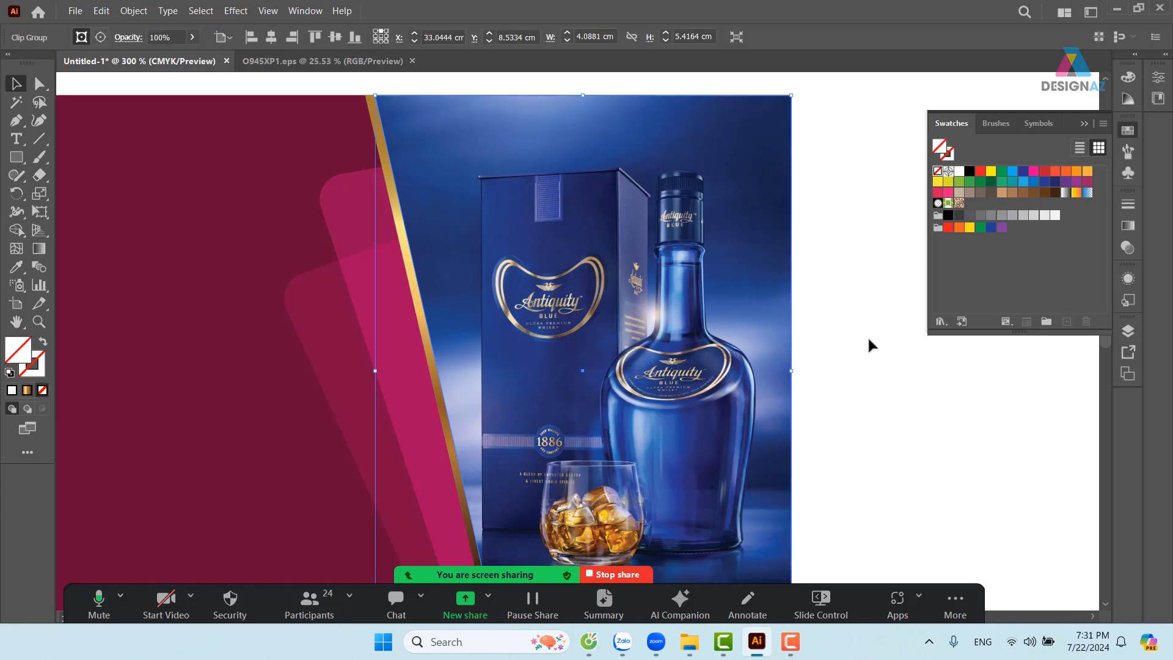
left_click(437, 339)
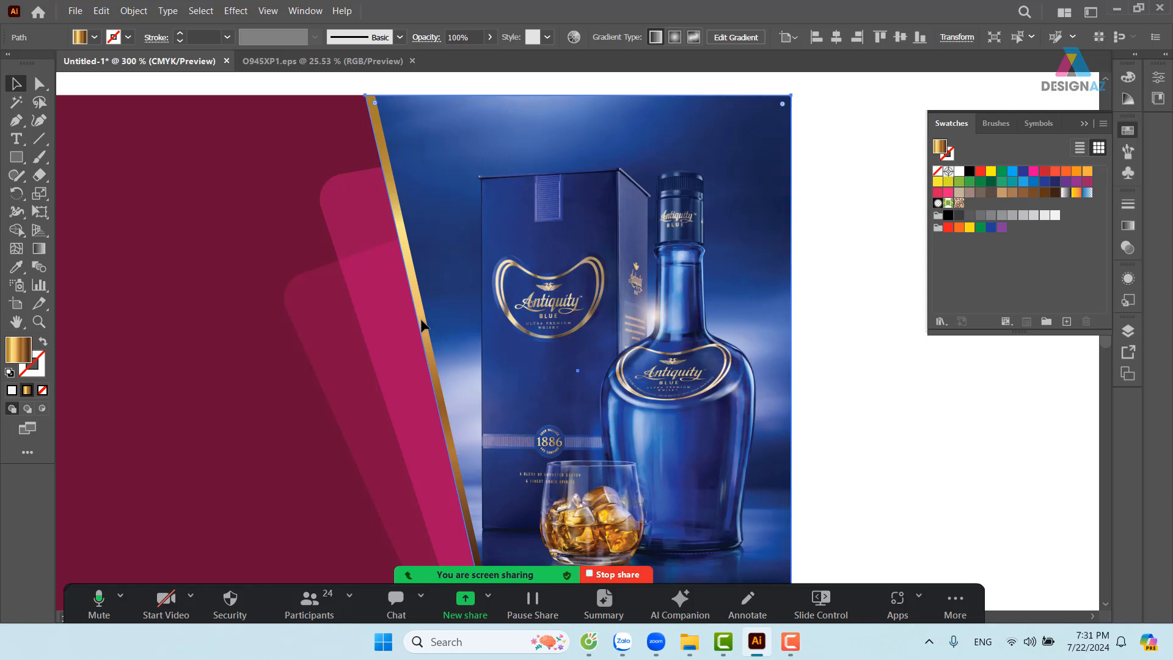
key("ctrl+minus")
left_click(844, 462)
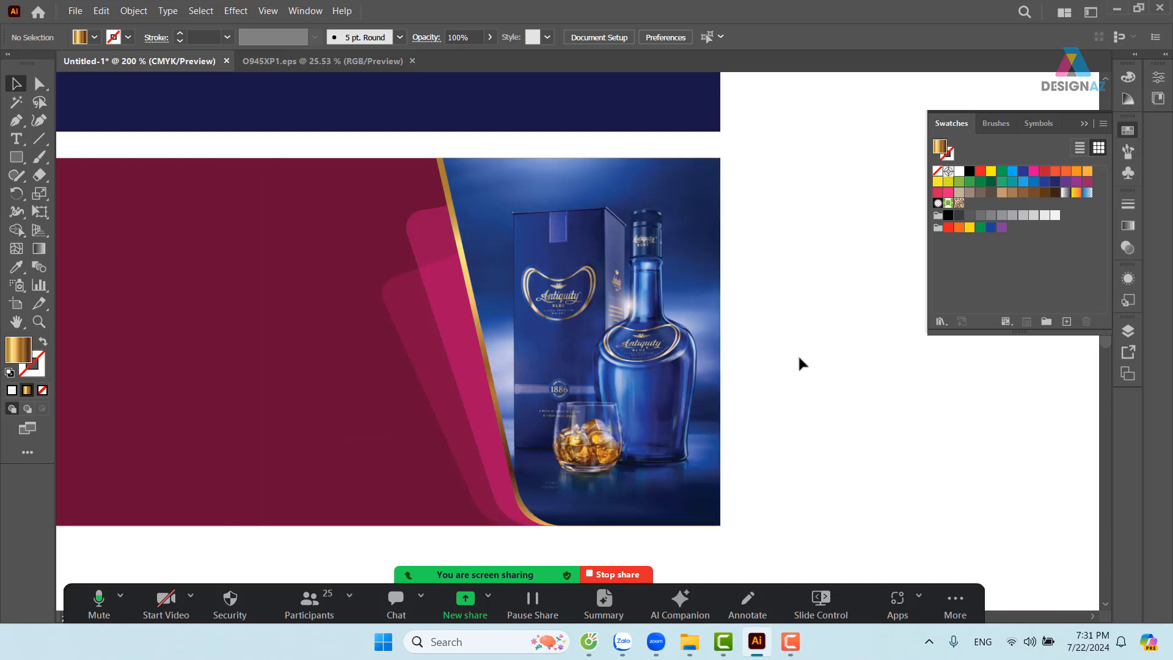
Try moving the gold edge shape partly out over the maroon background, and undo the move
left_click(460, 266)
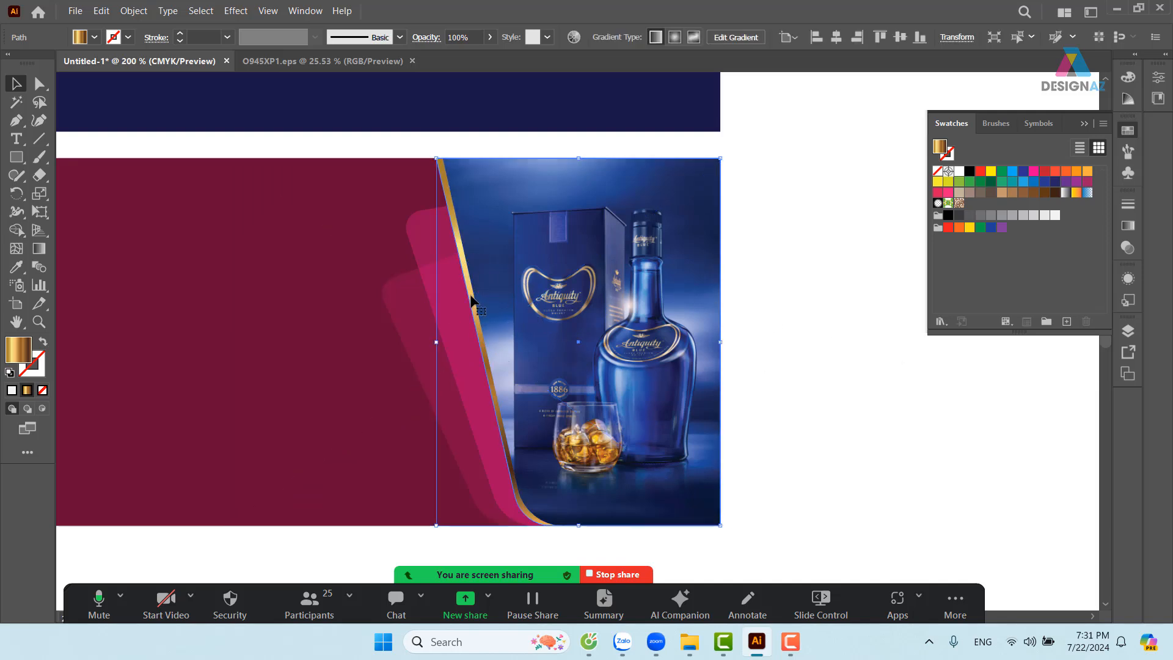
left_click_drag(471, 301, 386, 325)
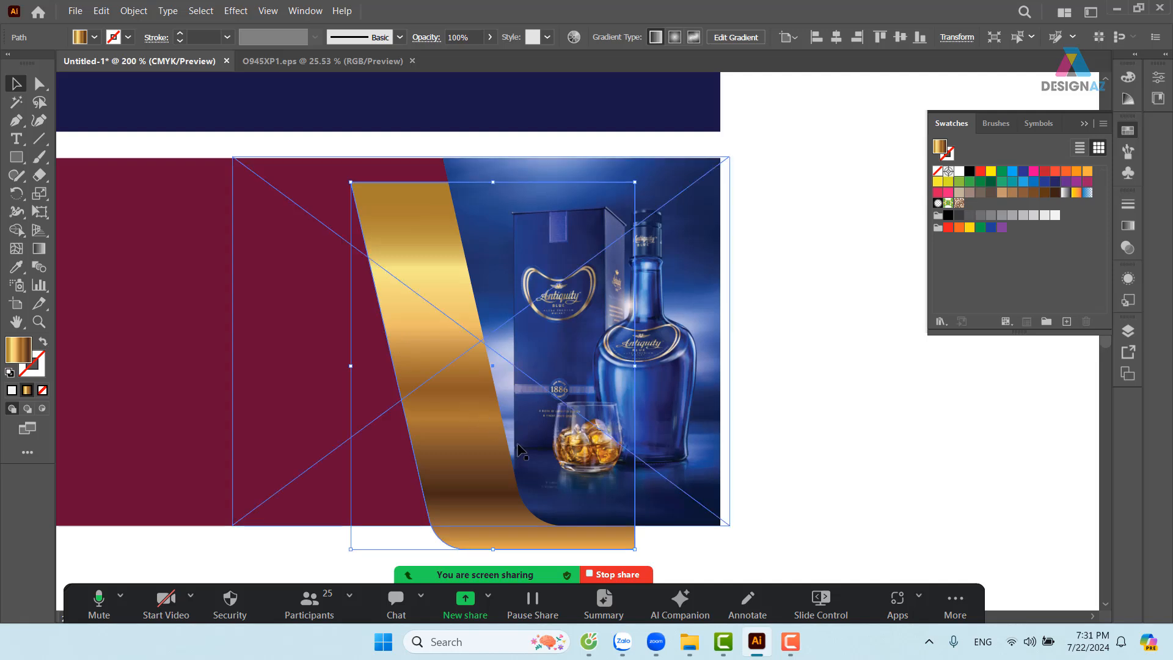
key("ctrl+z")
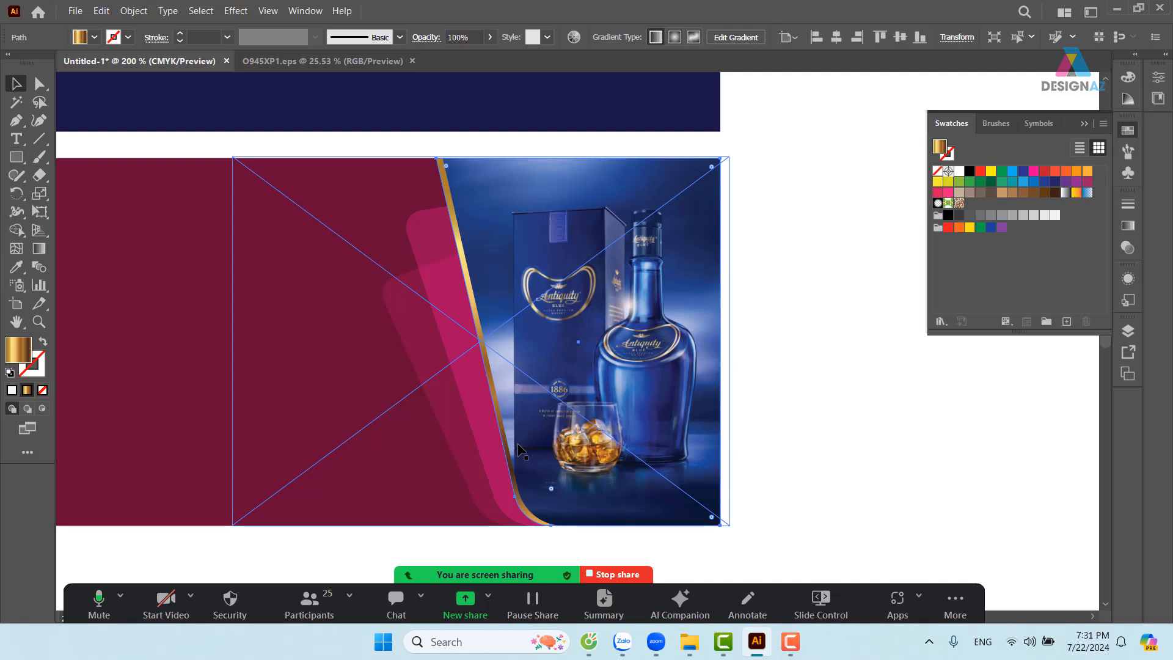
key("ctrl")
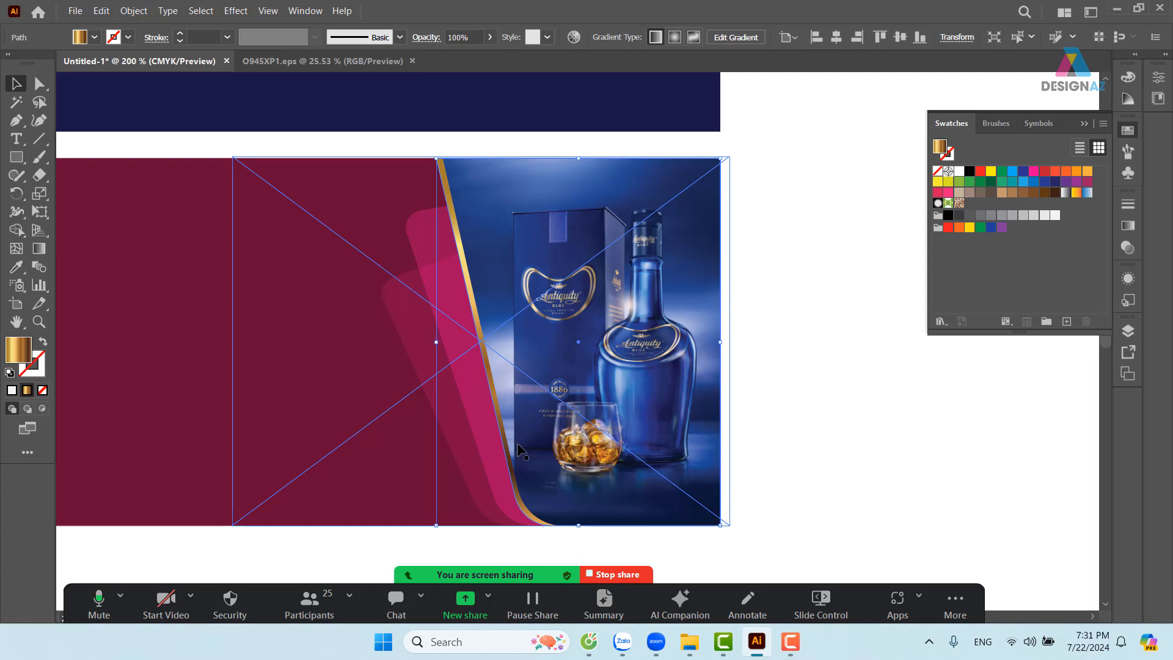
Show the transparency settings of the gold edge shape, and mute all current and new participants in the Zoom meeting
left_click(1128, 248)
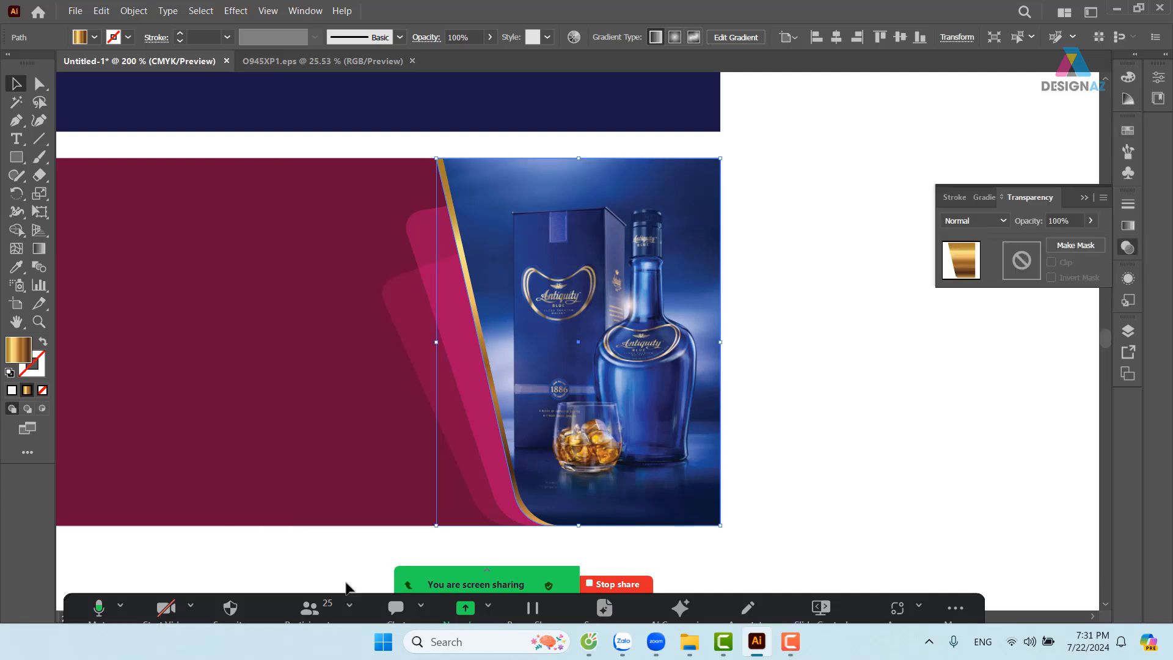
left_click(309, 608)
left_click(598, 423)
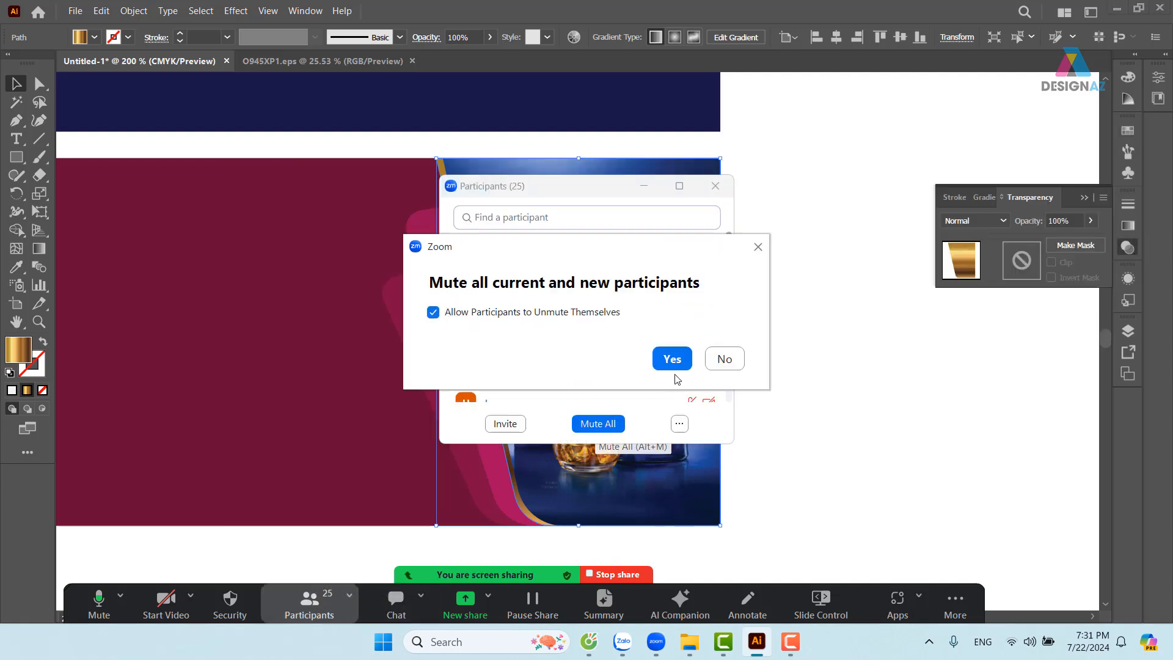
left_click(673, 361)
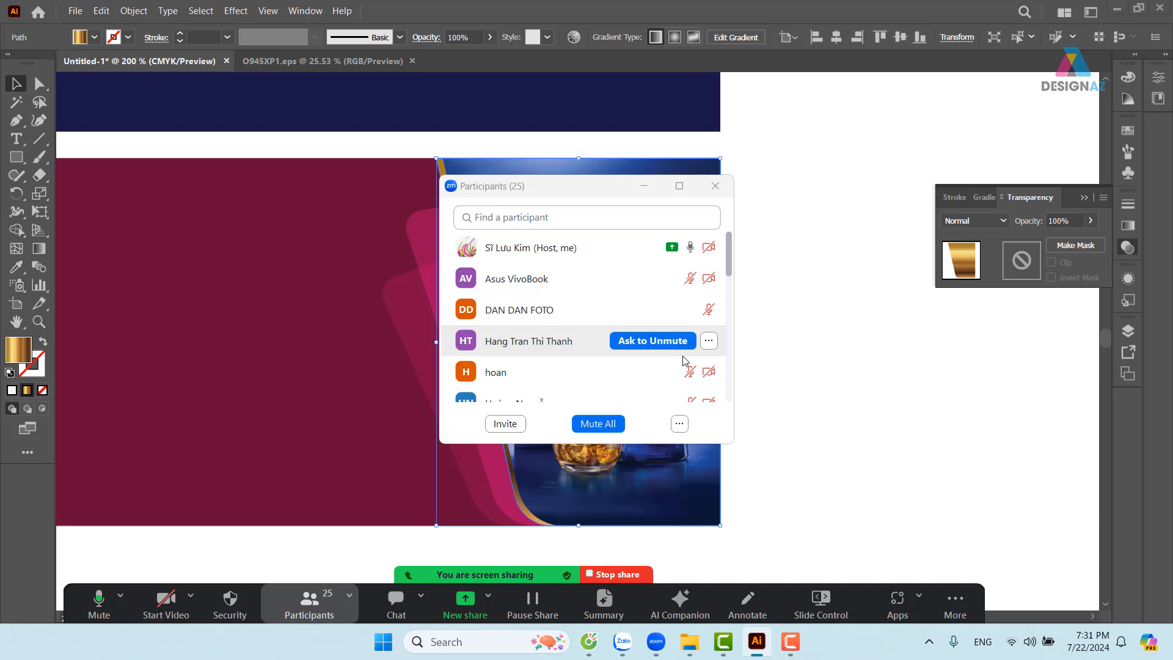
left_click(725, 188)
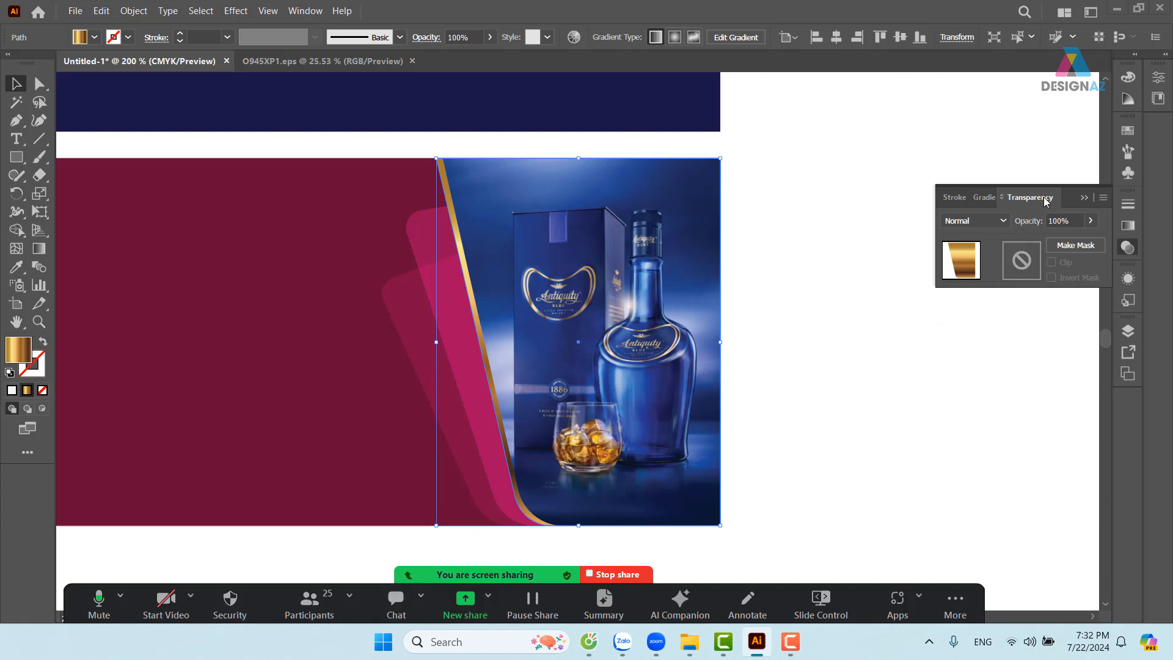
Set the blending mode of the selected gold edge shape to Screen
left_click(1002, 220)
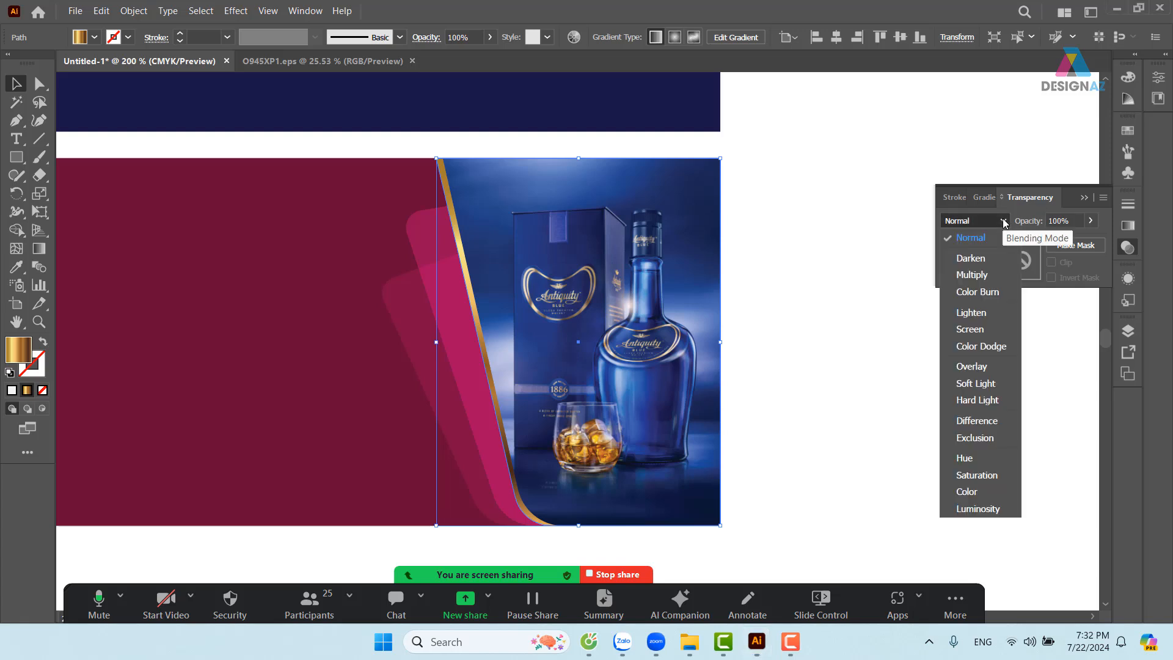
left_click(990, 329)
left_click(919, 432)
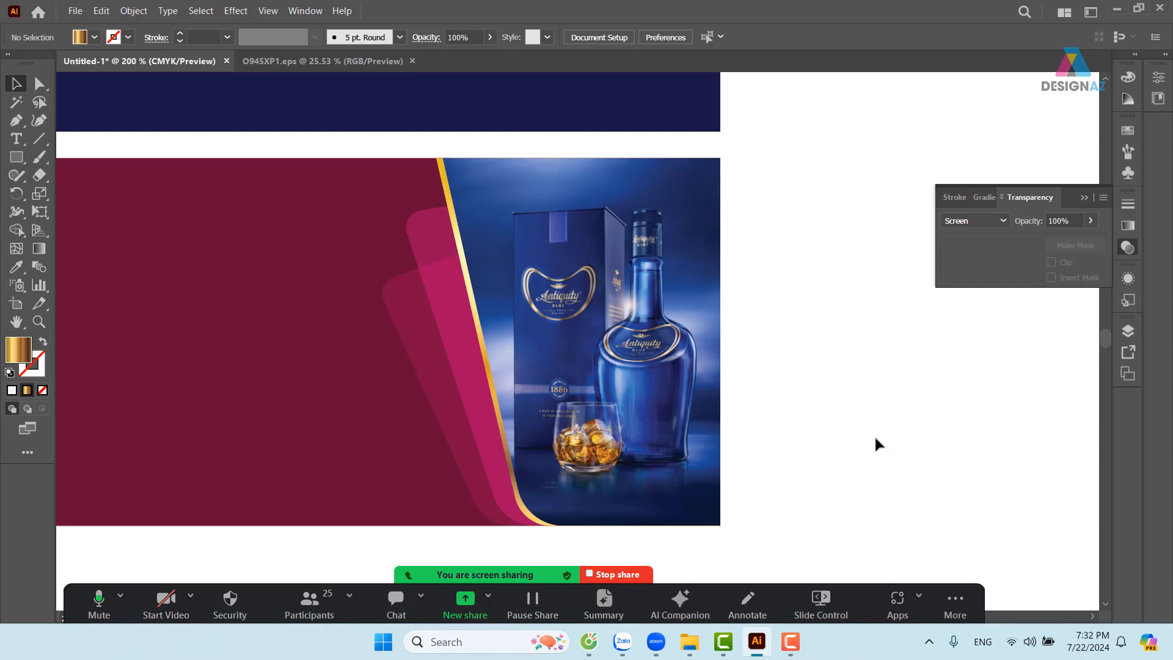
Set the opacity of the gold edge shape to 68%
left_click(485, 368)
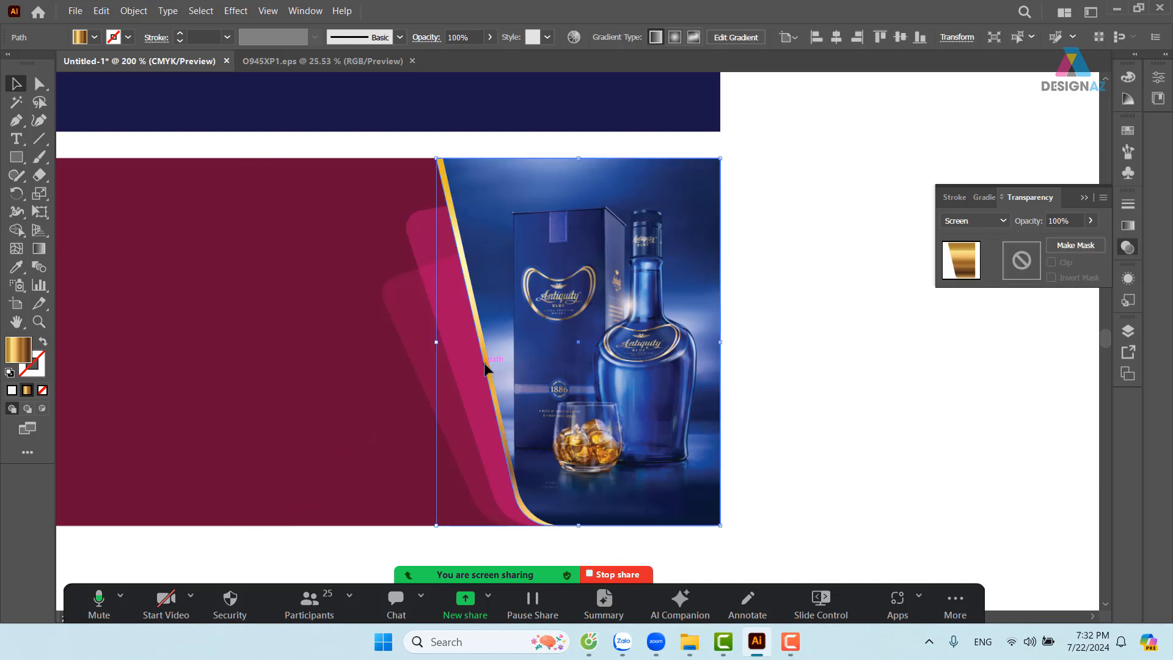
left_click(1063, 220)
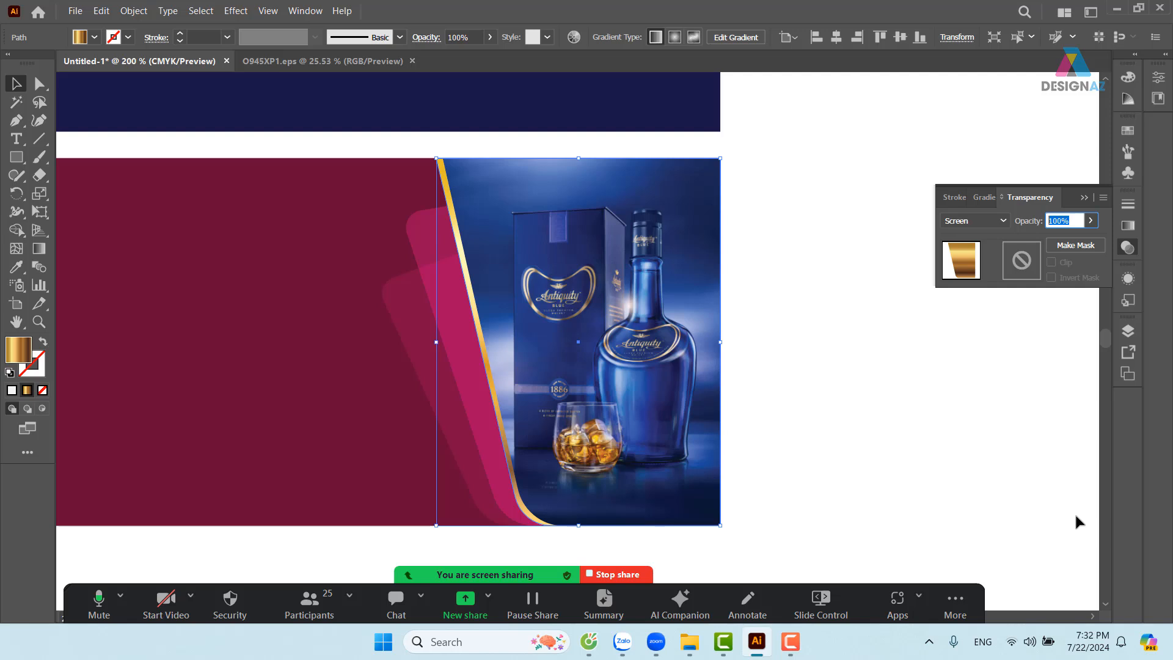
type("68")
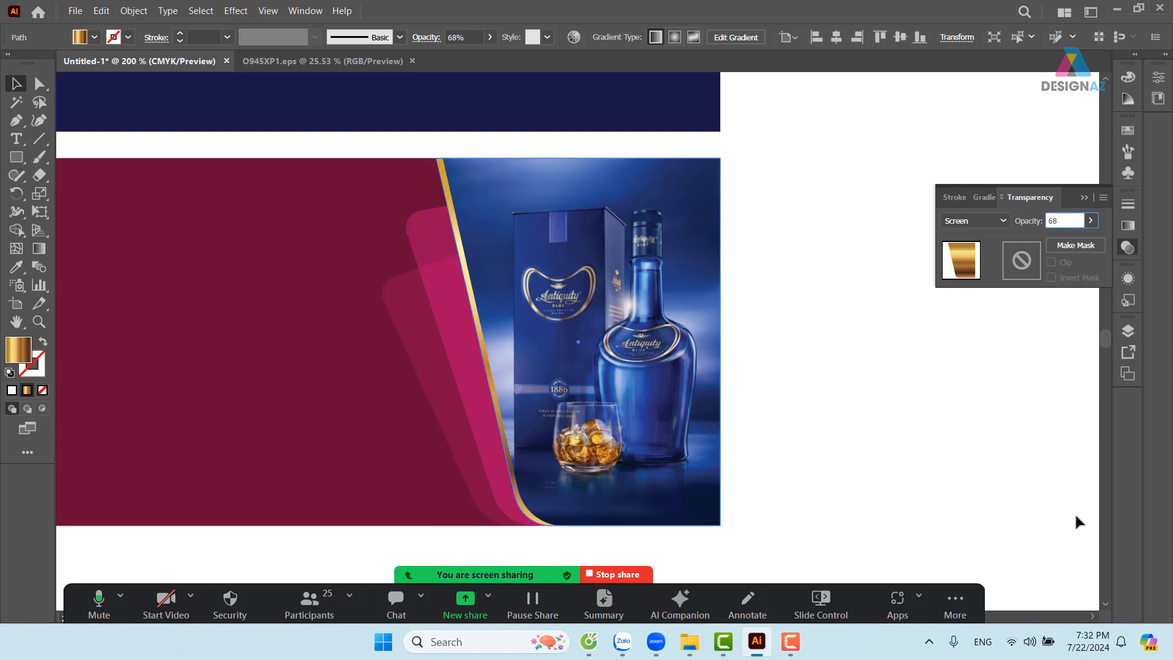
key("Return")
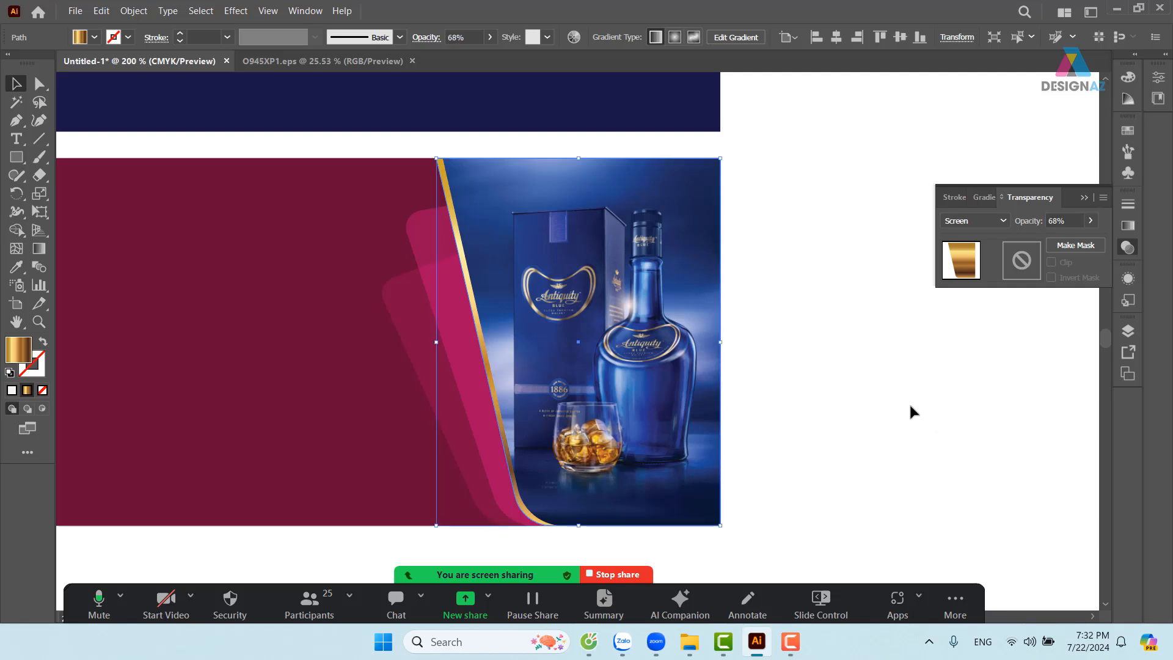
left_click(865, 390)
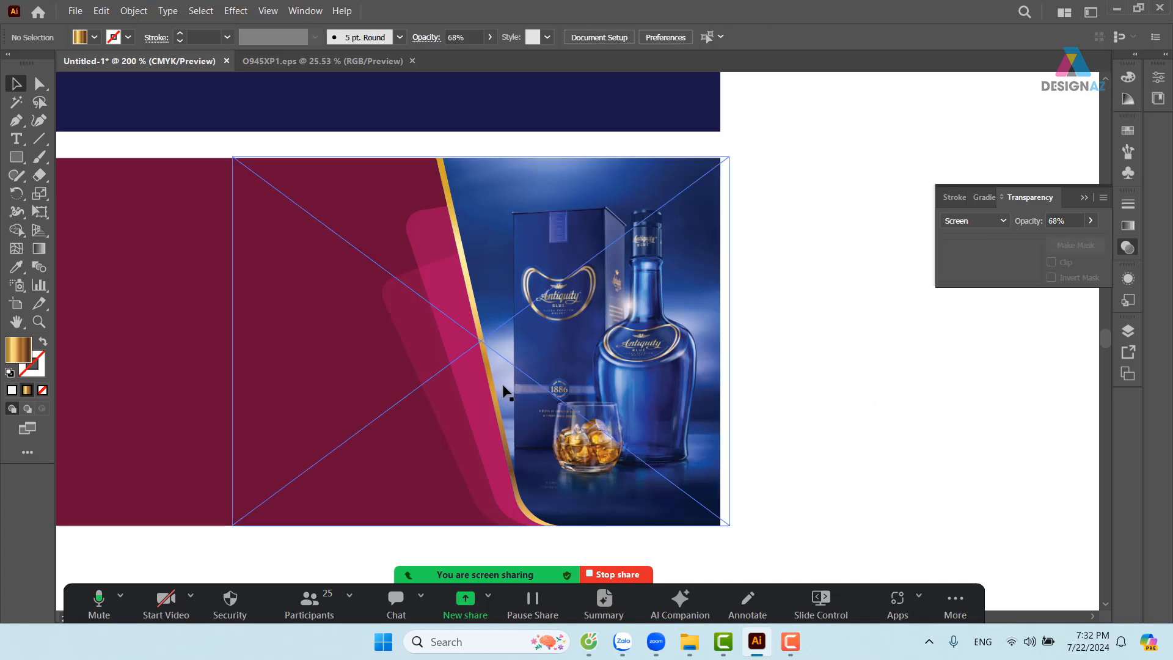
Try shifting the translucent gold shape about 4.25 cm to the left across the maroon background, and undo the shift
left_click_drag(494, 396, 201, 416)
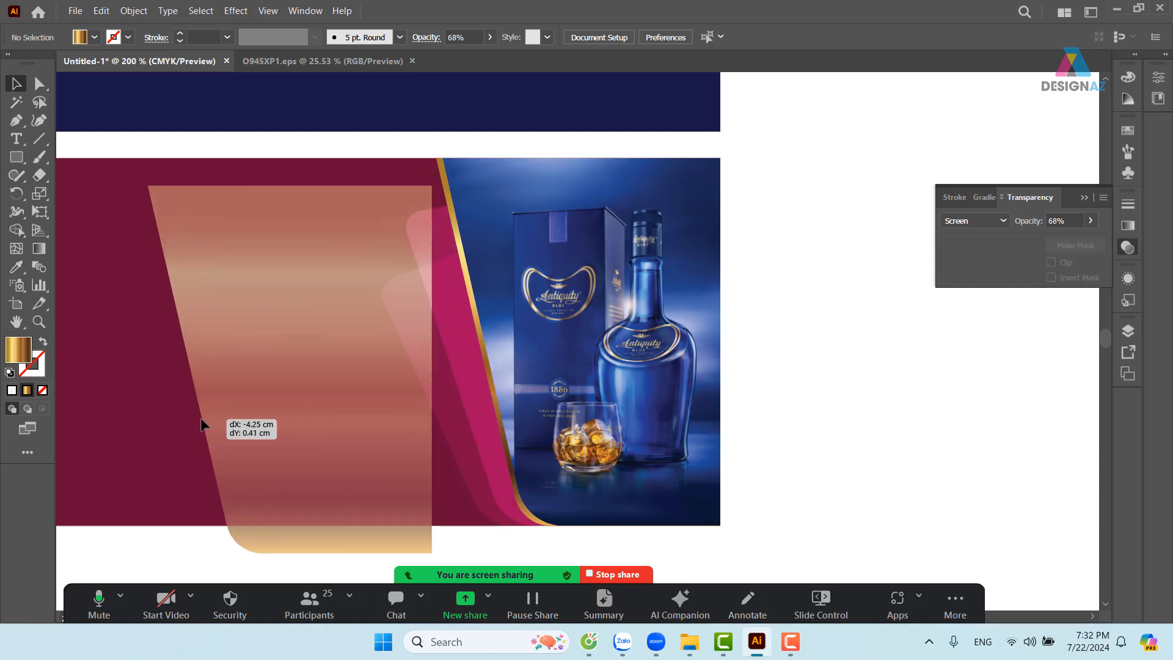
key("ctrl+z")
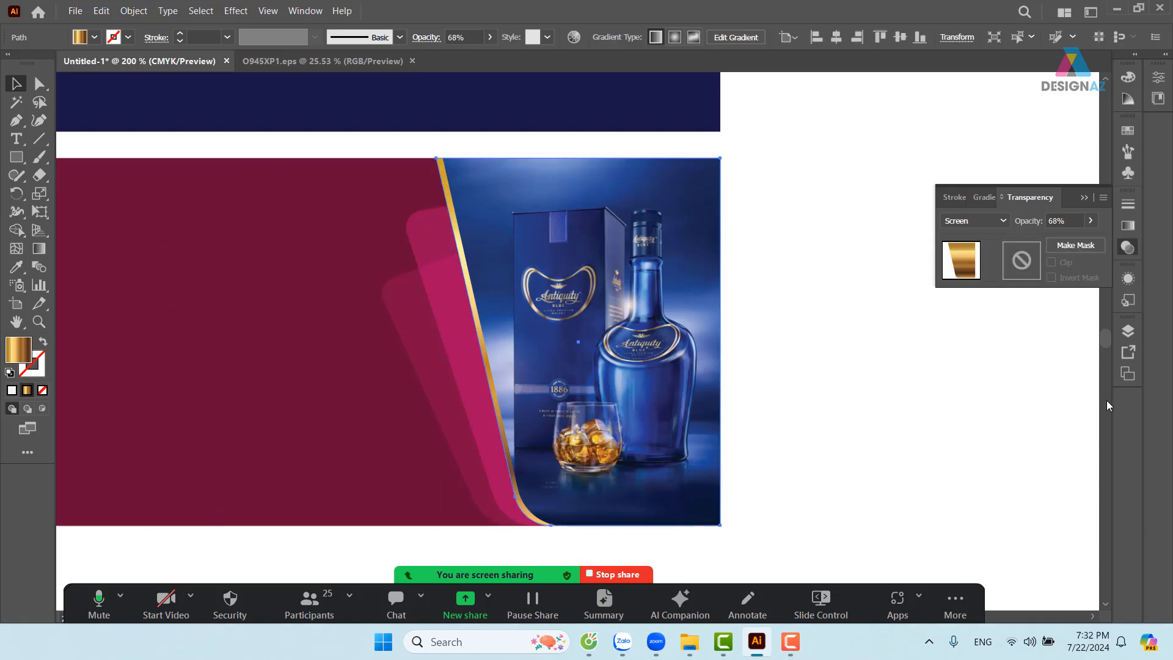
left_click(866, 375)
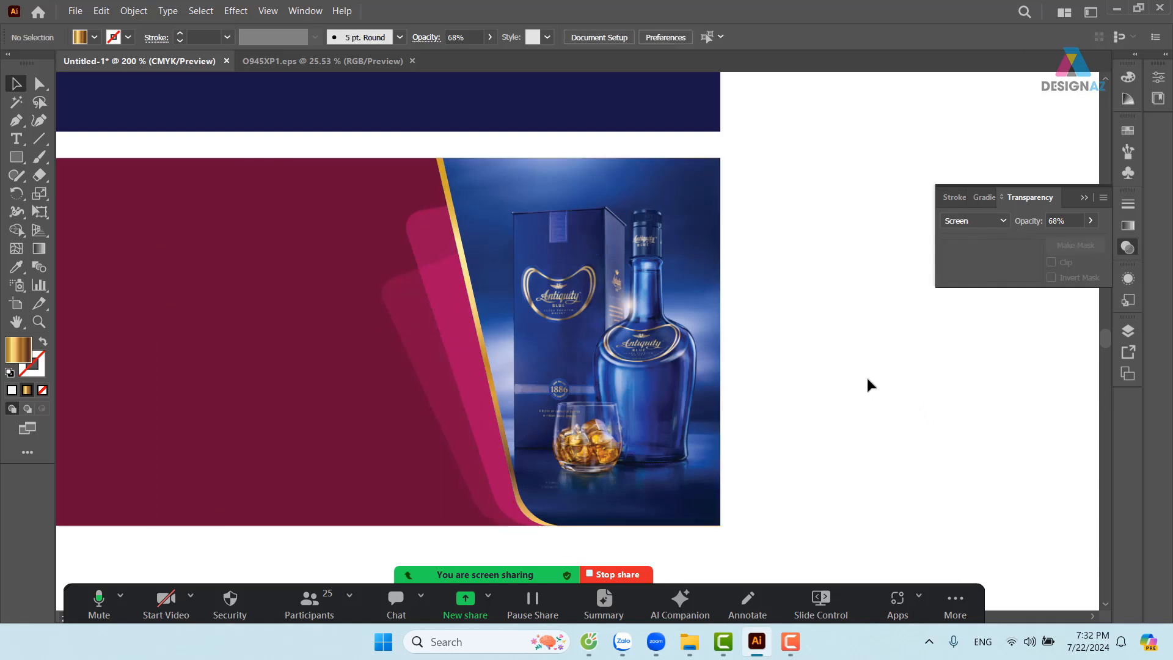
Change the fill of the maroon background rectangle to dark purple 59004F
left_click_drag(698, 374, 808, 354)
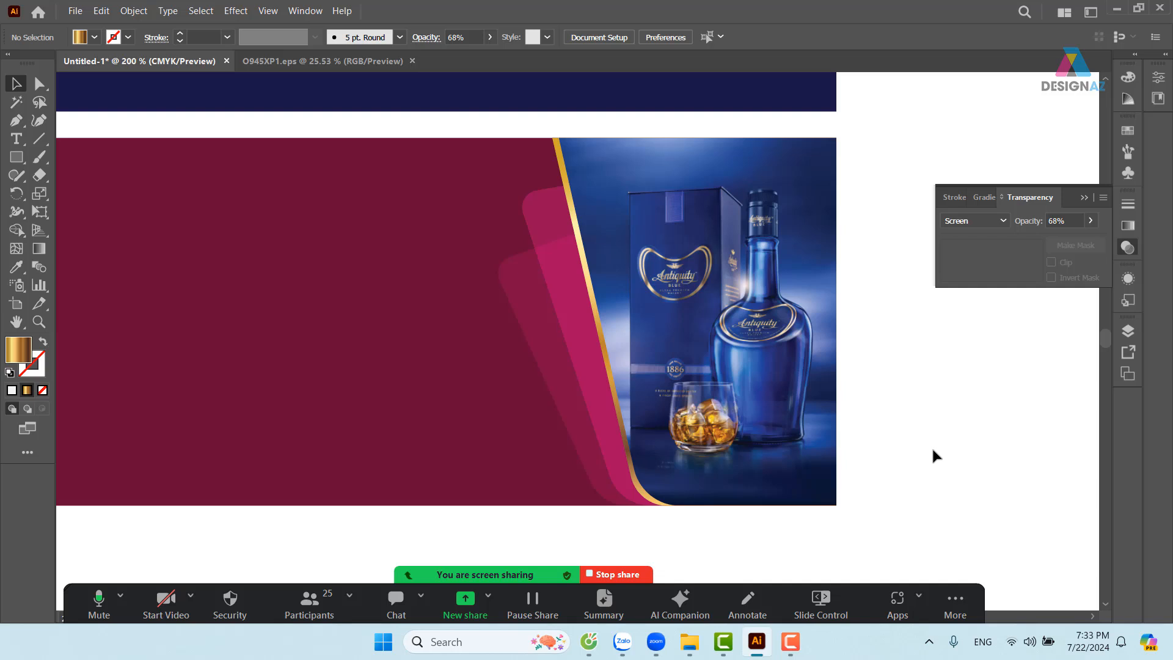
left_click_drag(896, 408, 859, 410)
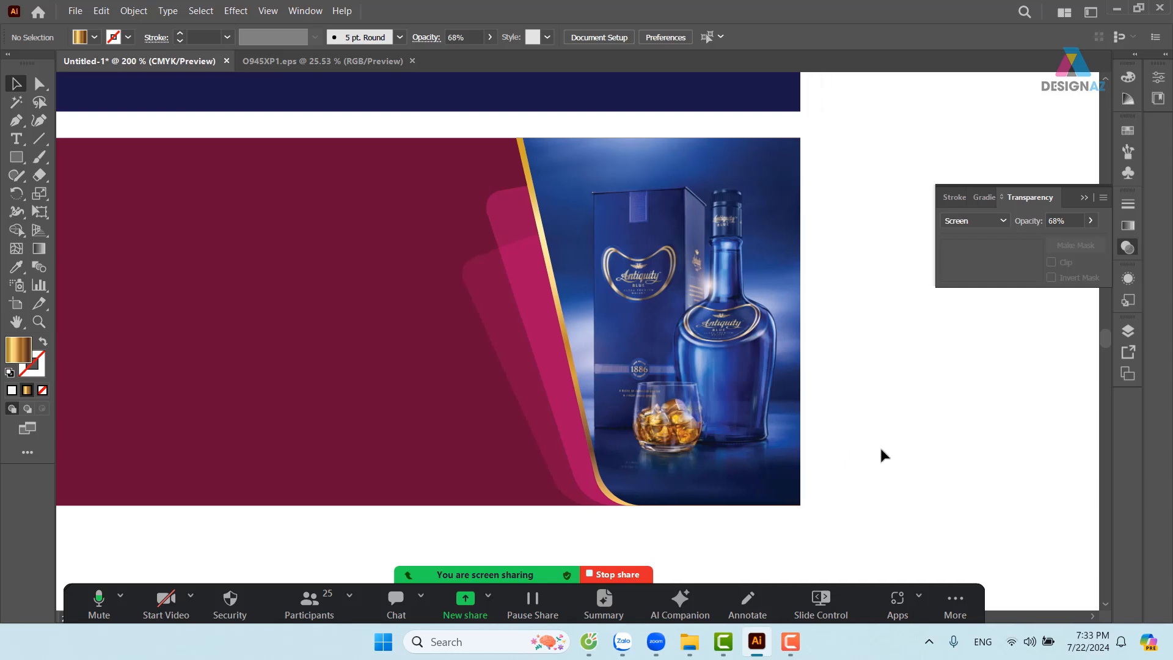
left_click(524, 264)
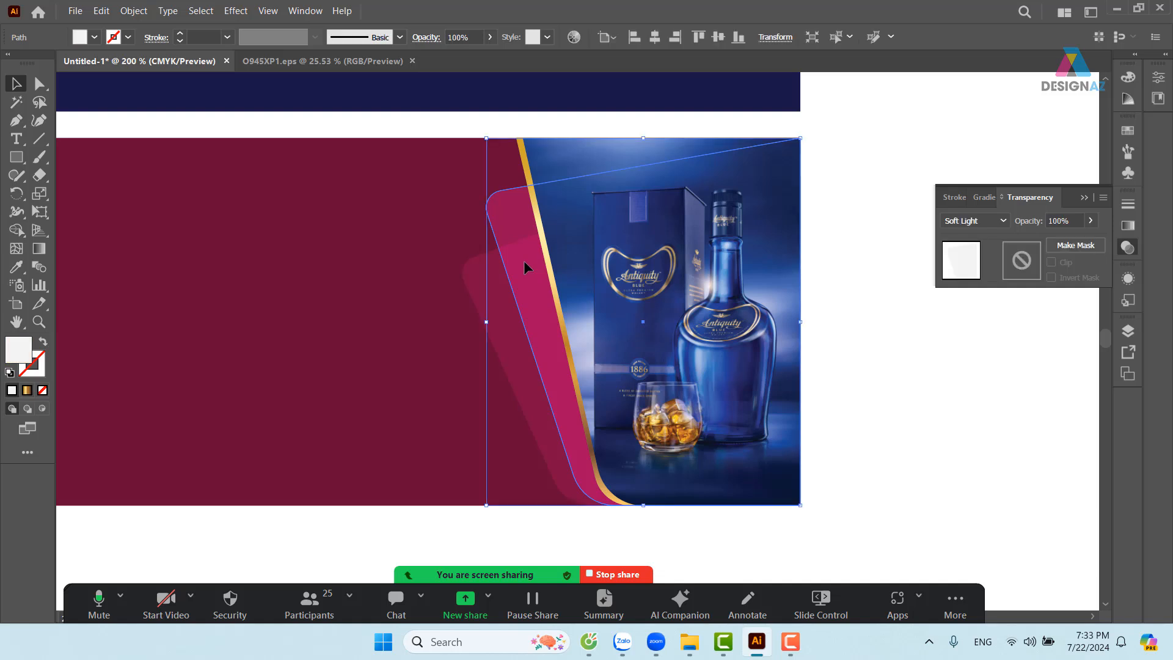
left_click(347, 283)
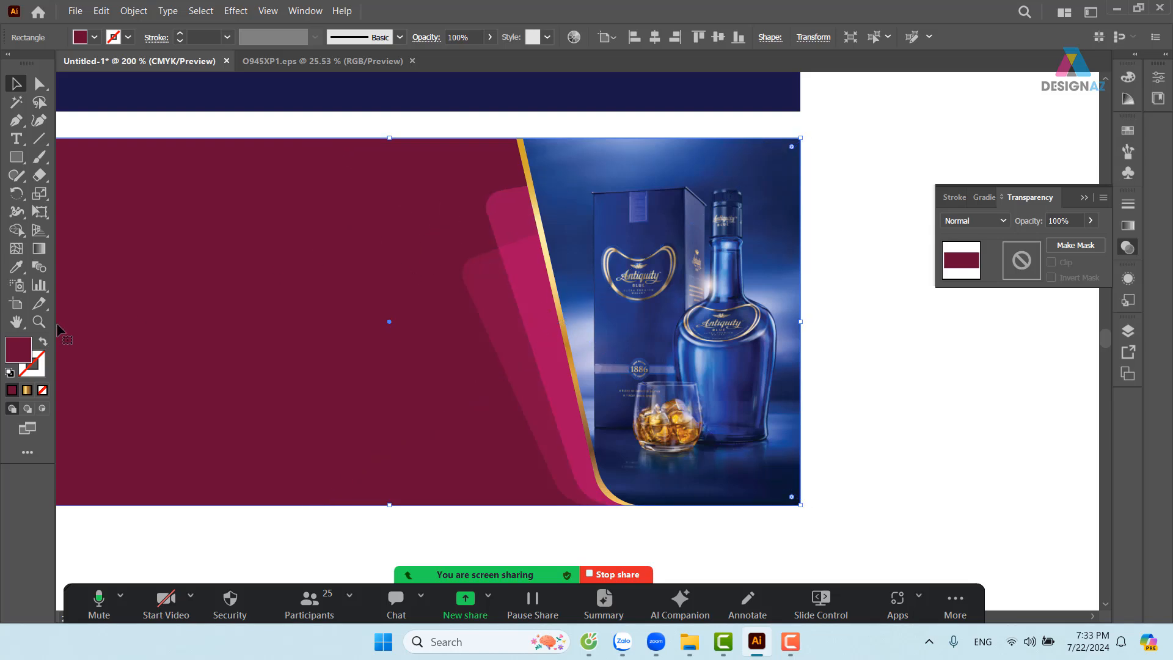
double_click(26, 353)
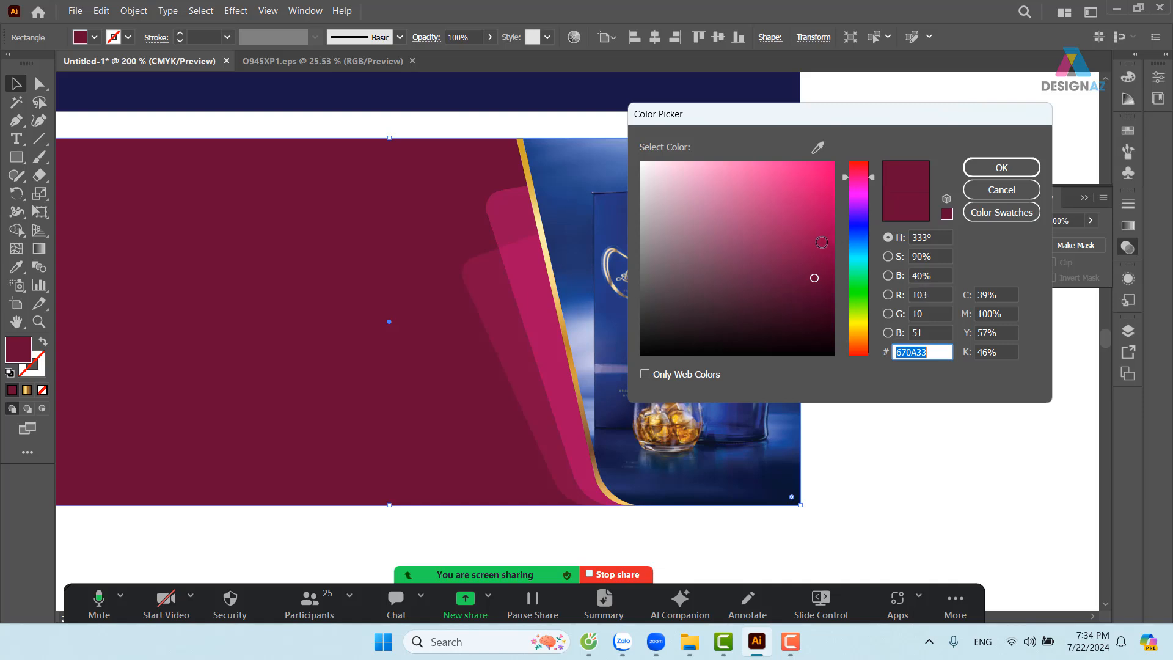
left_click(865, 182)
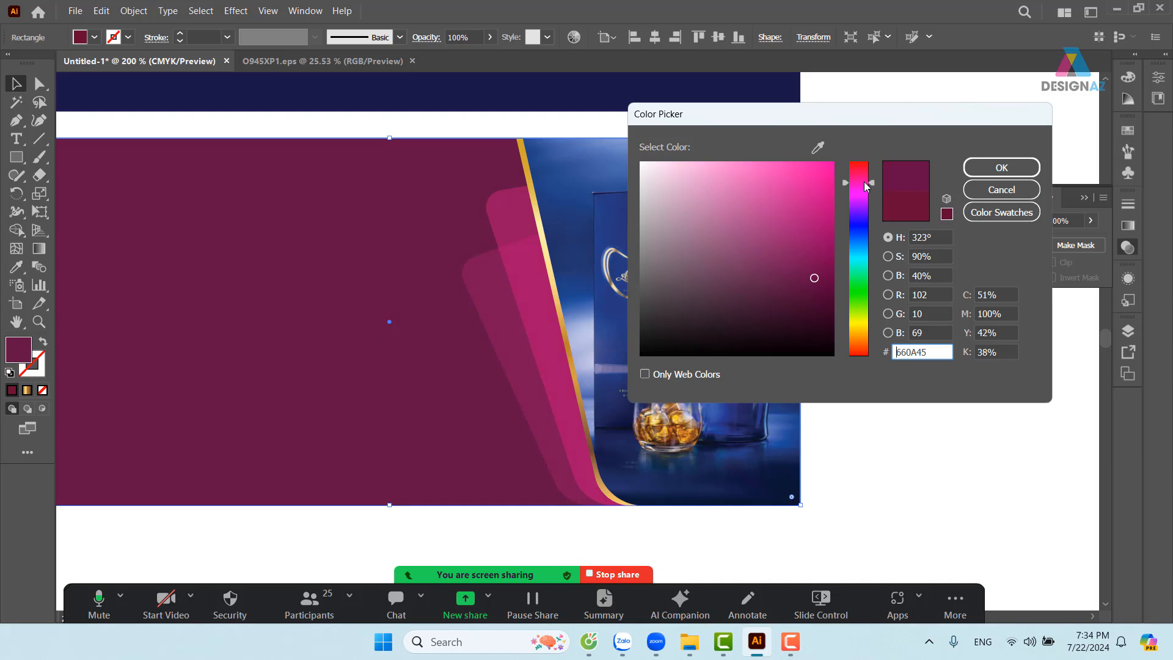
left_click_drag(864, 182, 867, 191)
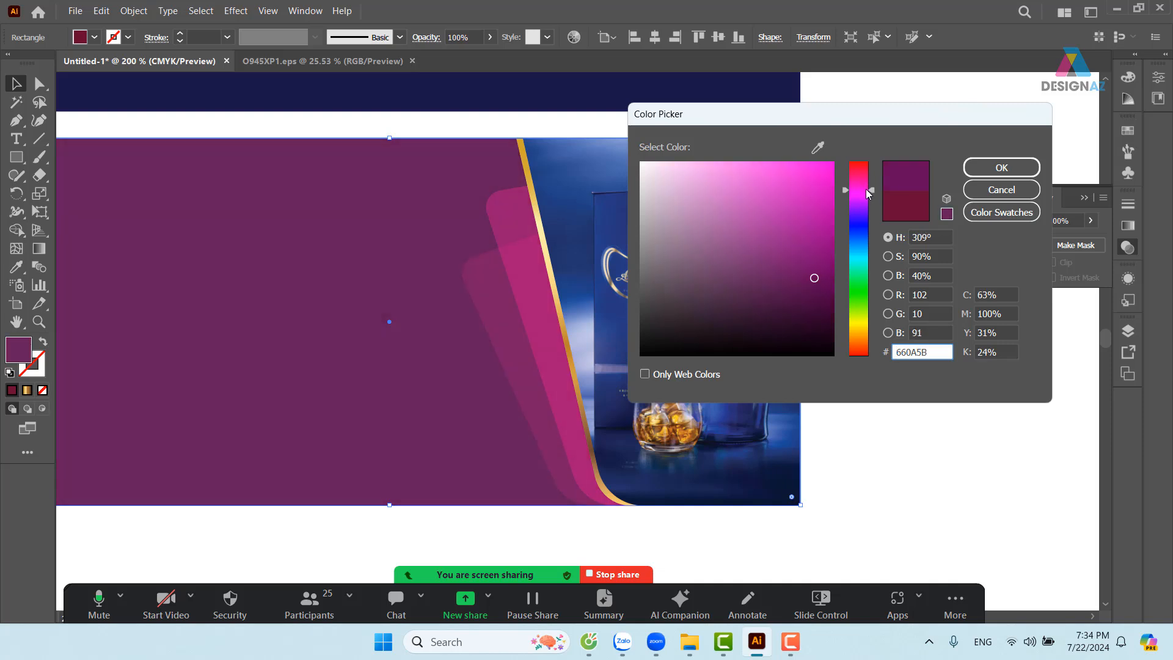
left_click(834, 287)
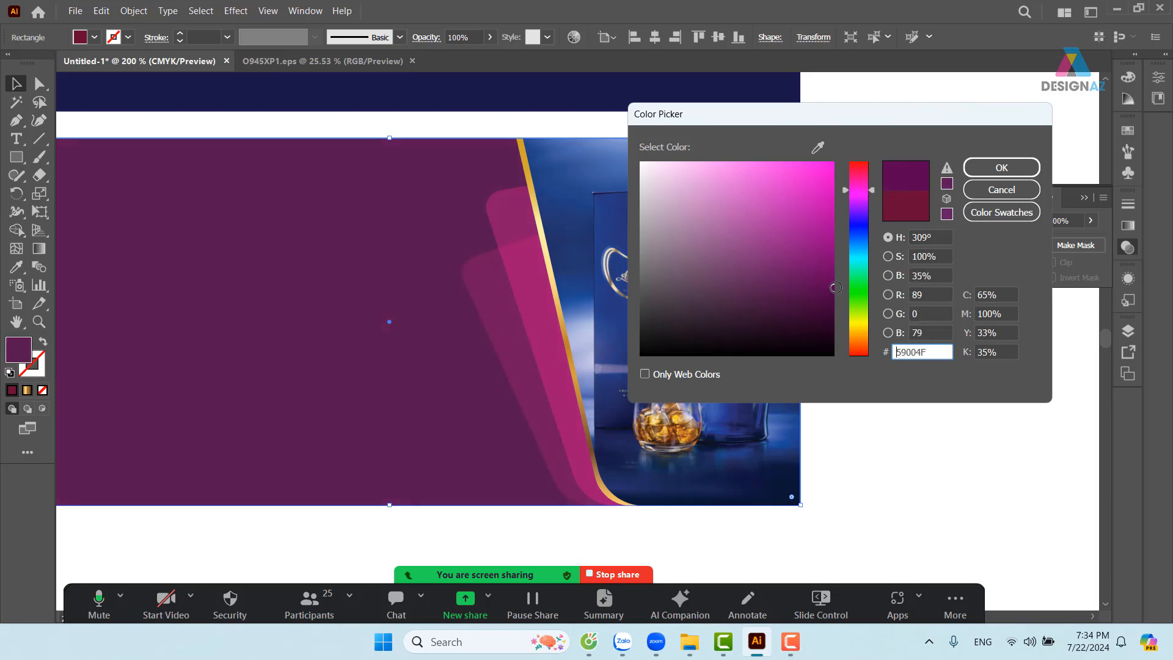
left_click(1002, 168)
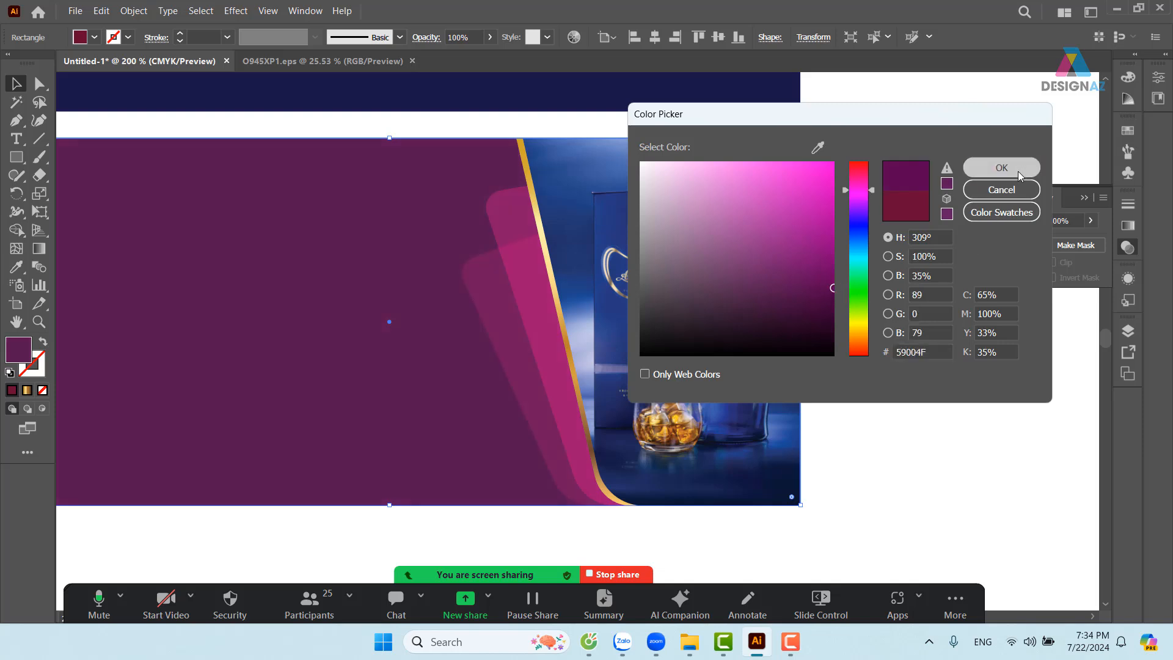
left_click(925, 427)
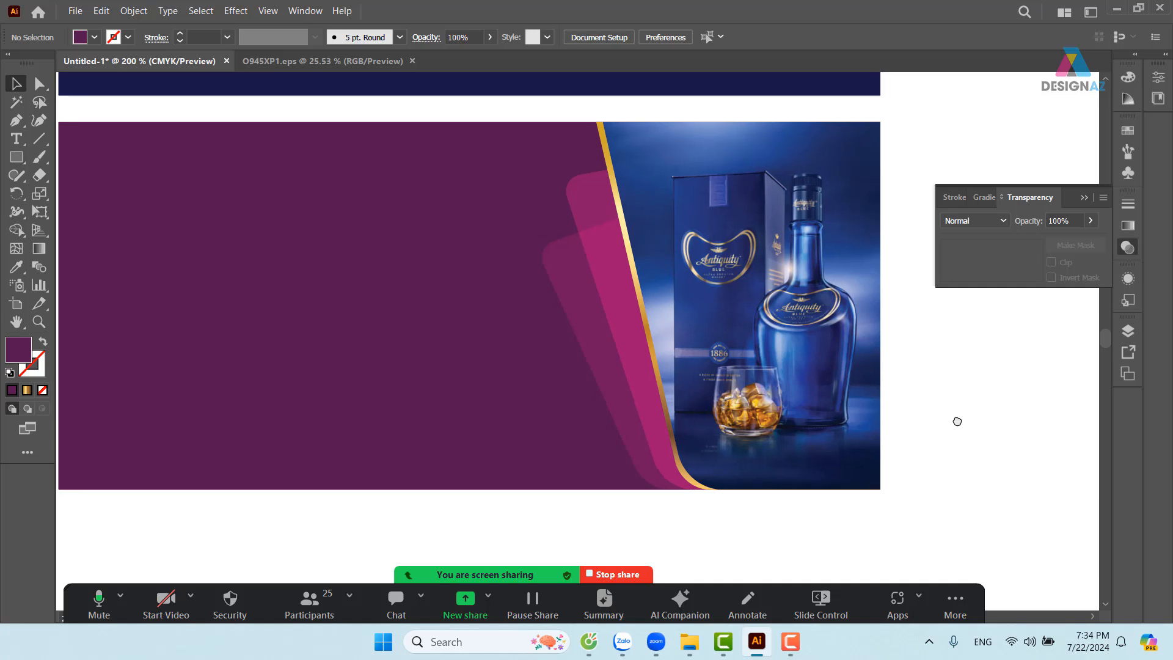
Duplicate the clipped whisky image about 5 cm to the right, onto the blank area beside the layout
left_click_drag(827, 429, 798, 429)
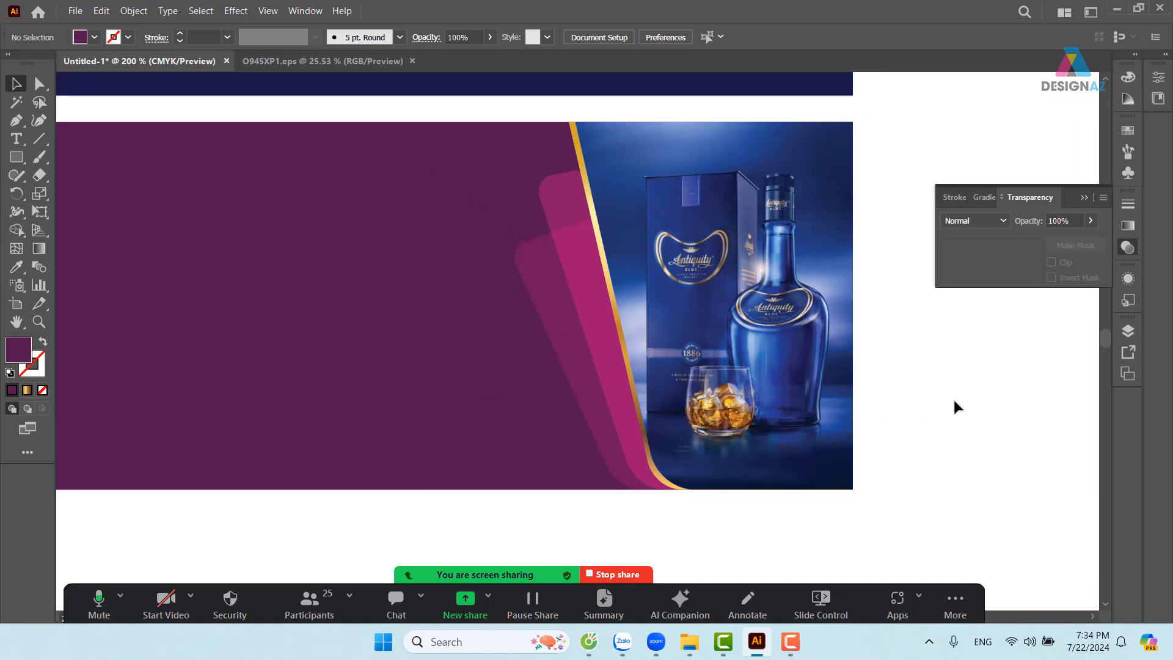
left_click_drag(968, 408, 843, 401)
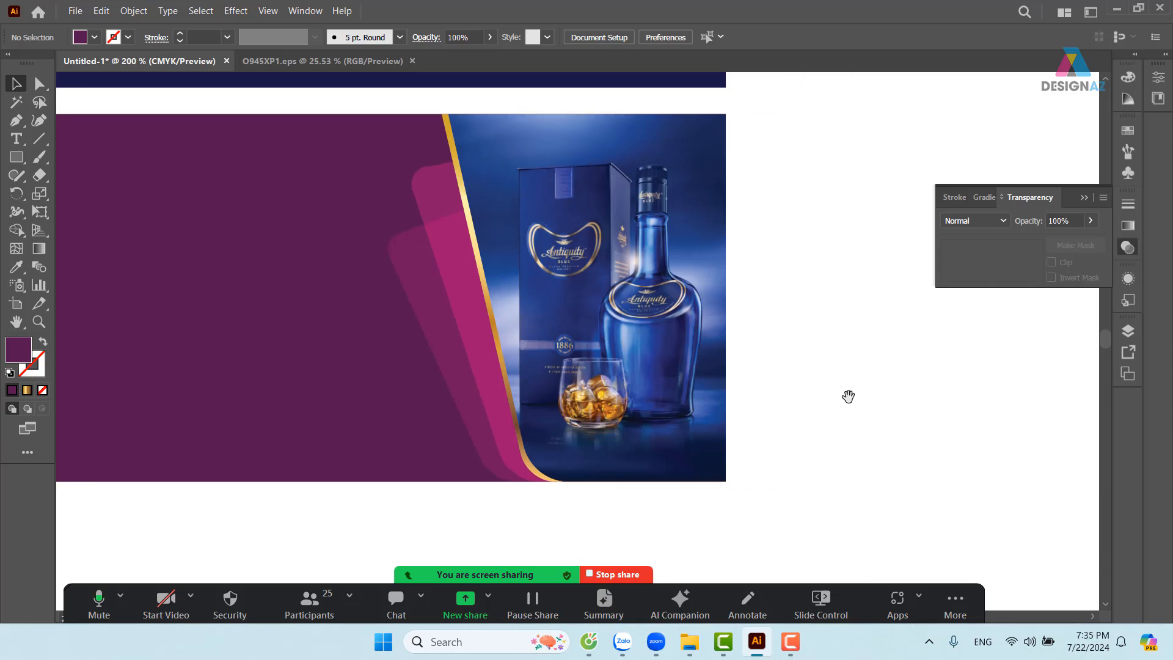
left_click(598, 343)
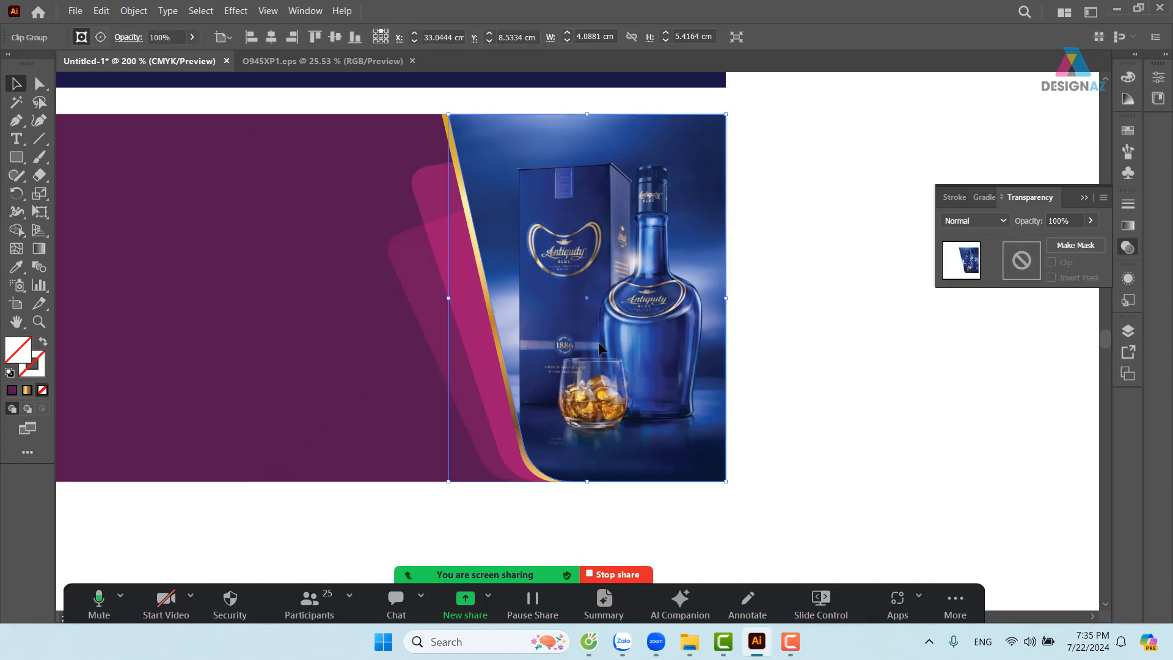
left_click_drag(539, 353, 881, 368)
left_click_drag(921, 408, 789, 399)
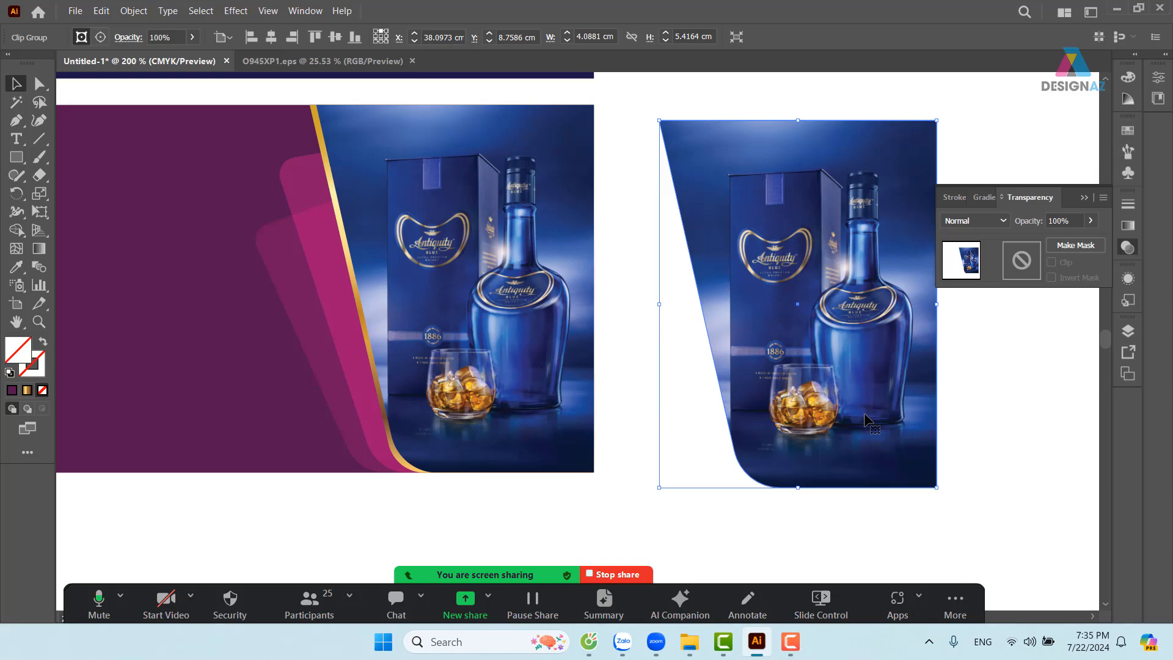
left_click(951, 346)
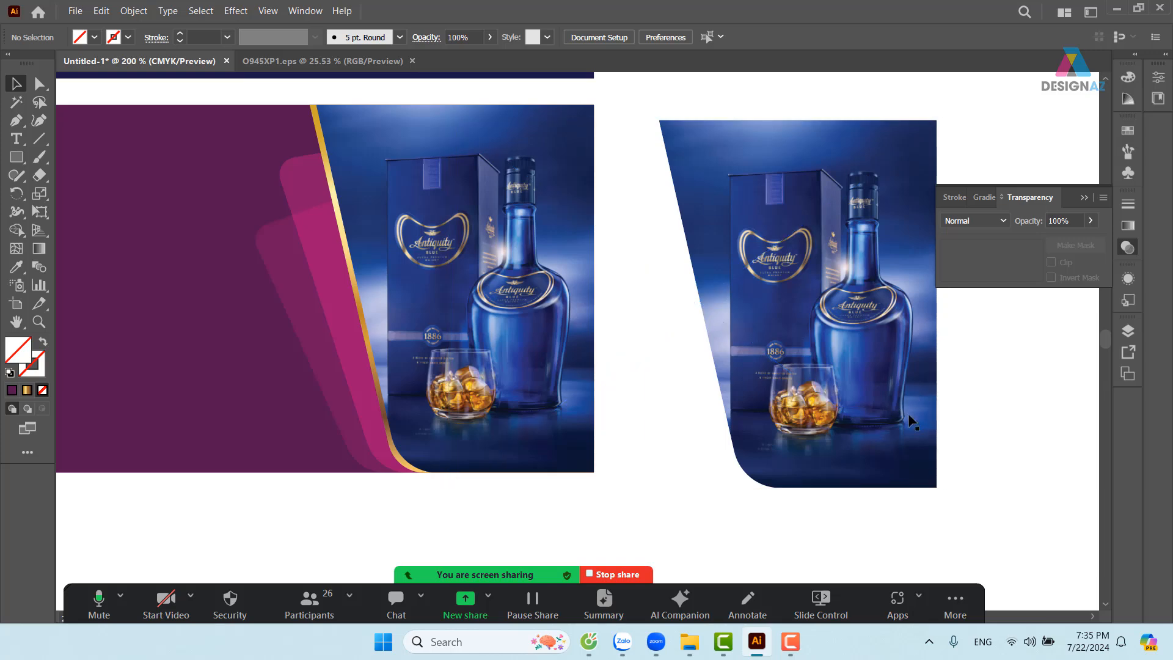
Release the clipping mask of the duplicated whisky image
right_click(833, 317)
left_click(792, 307)
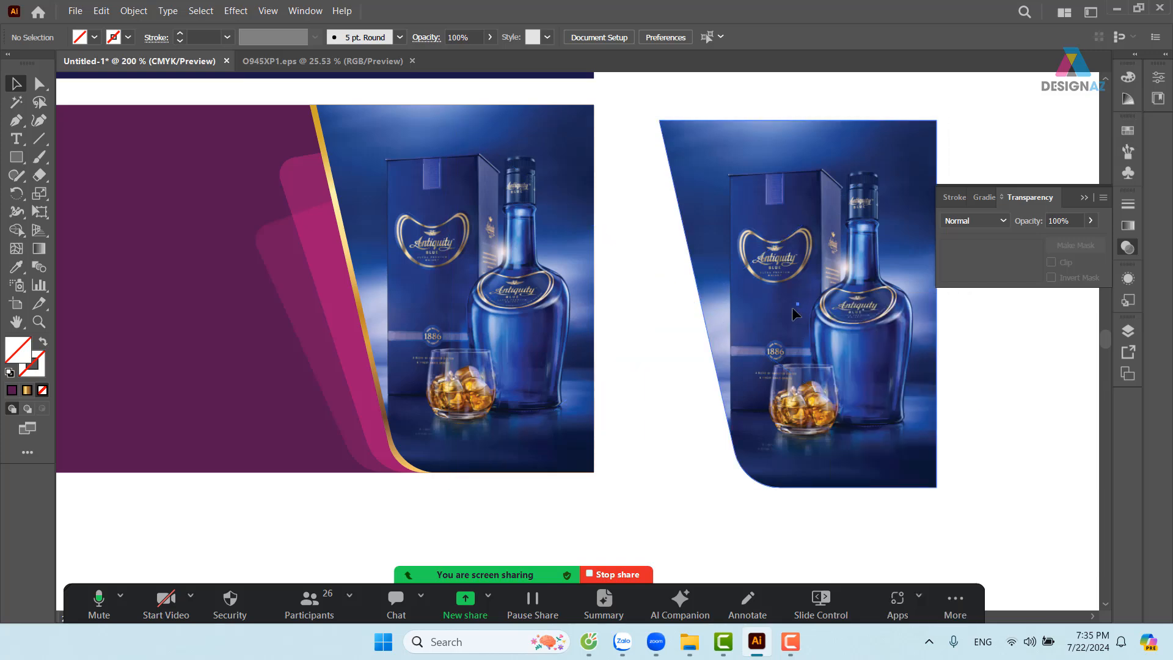
left_click(791, 306)
right_click(809, 311)
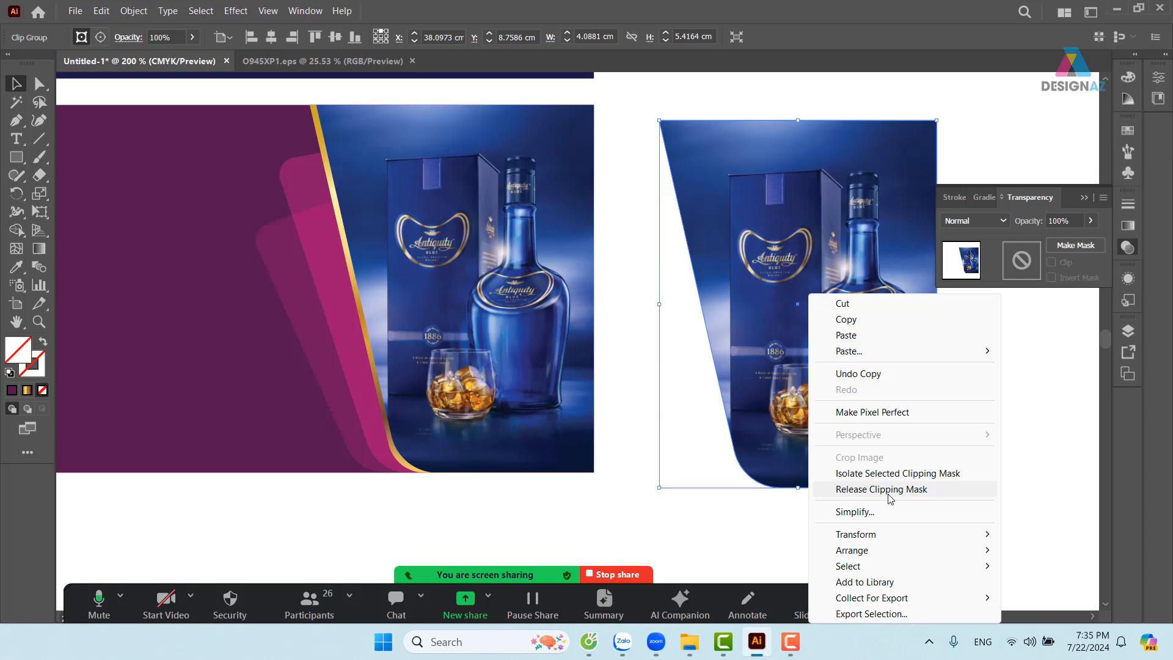
left_click(142, 13)
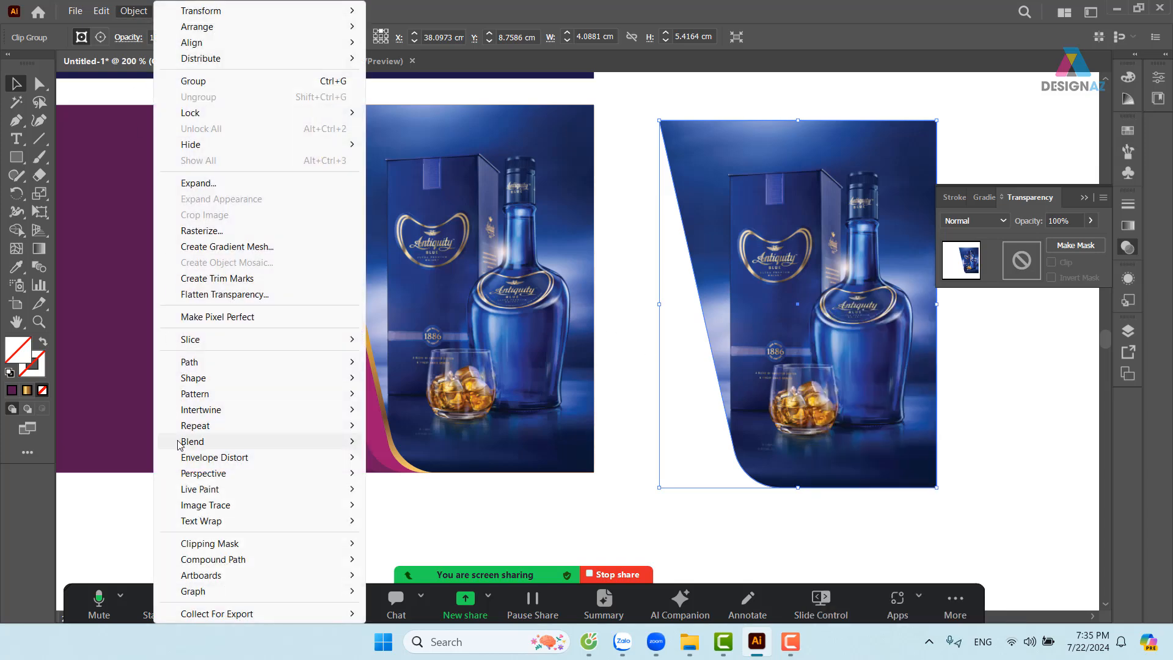
mouse_move(222, 546)
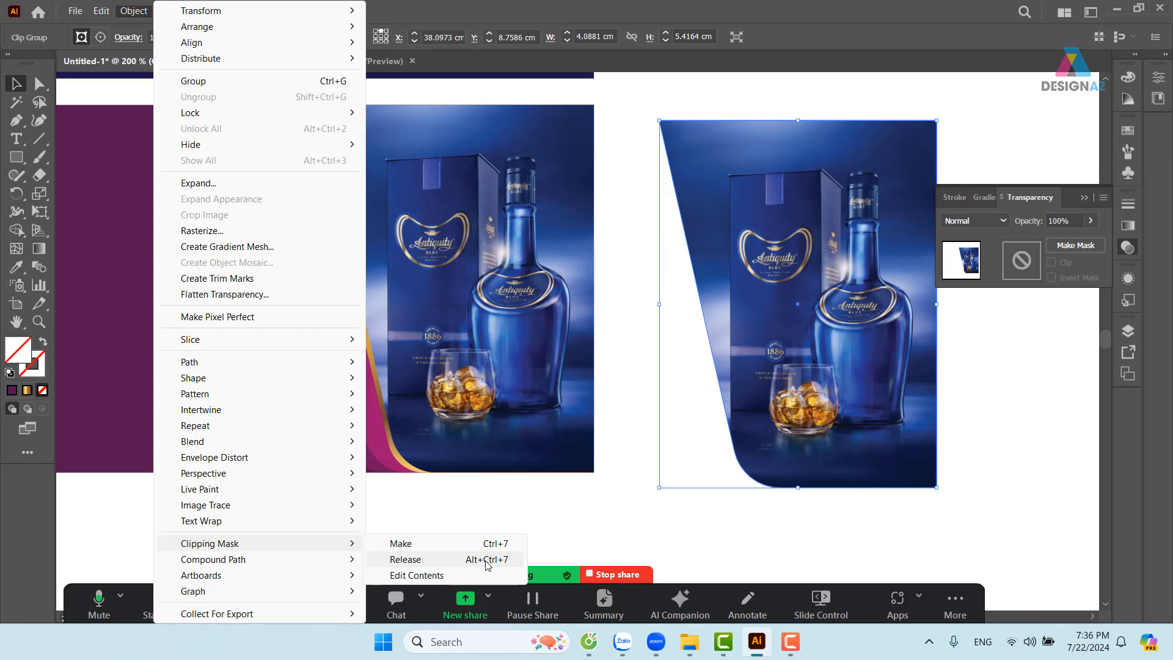
left_click(405, 558)
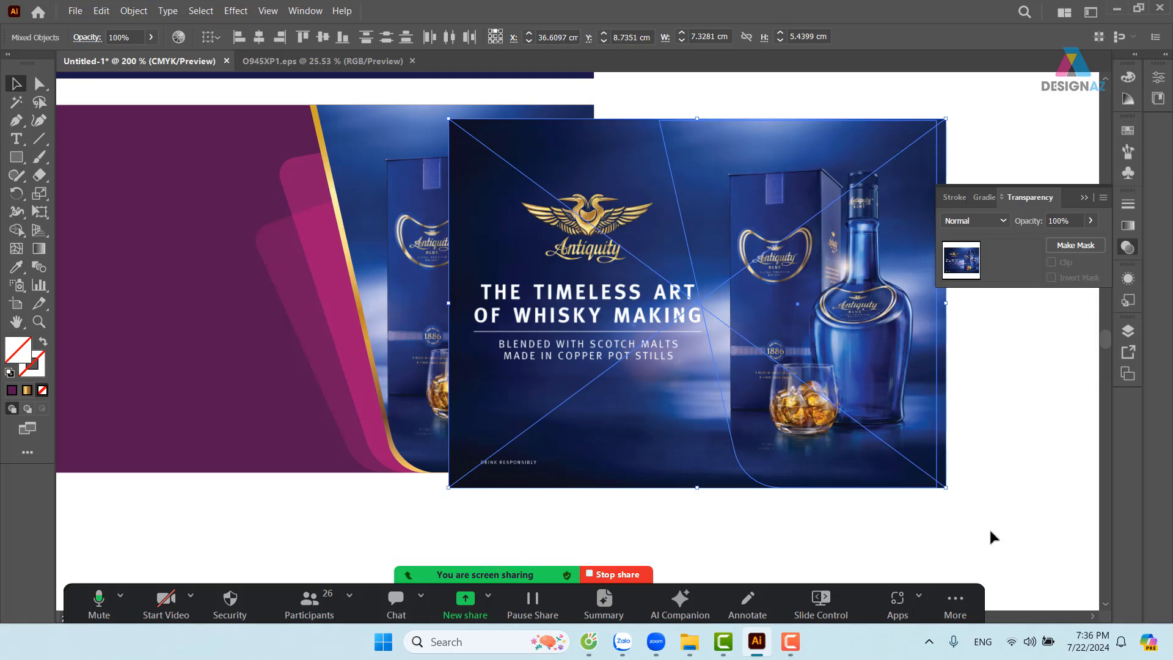
Delete the released whisky photo beside the layout, keeping only its unpainted mask outline
left_click(1057, 453)
left_click_drag(657, 422, 547, 462)
key("ctrl+z")
key("ctrl+z")
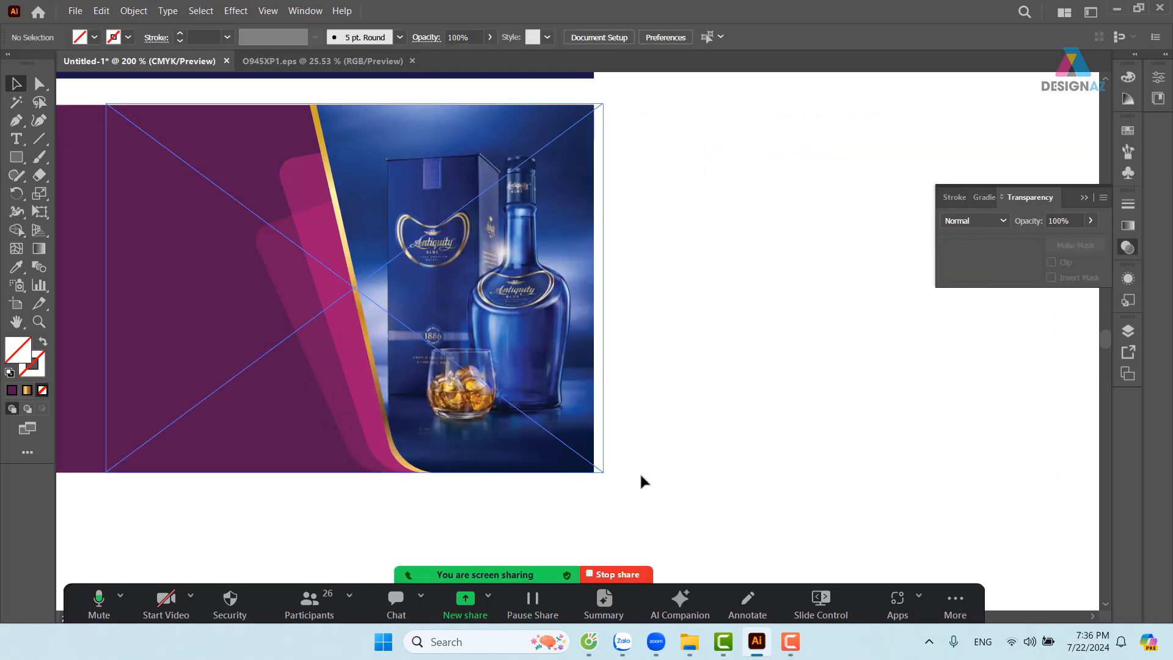
left_click(822, 307)
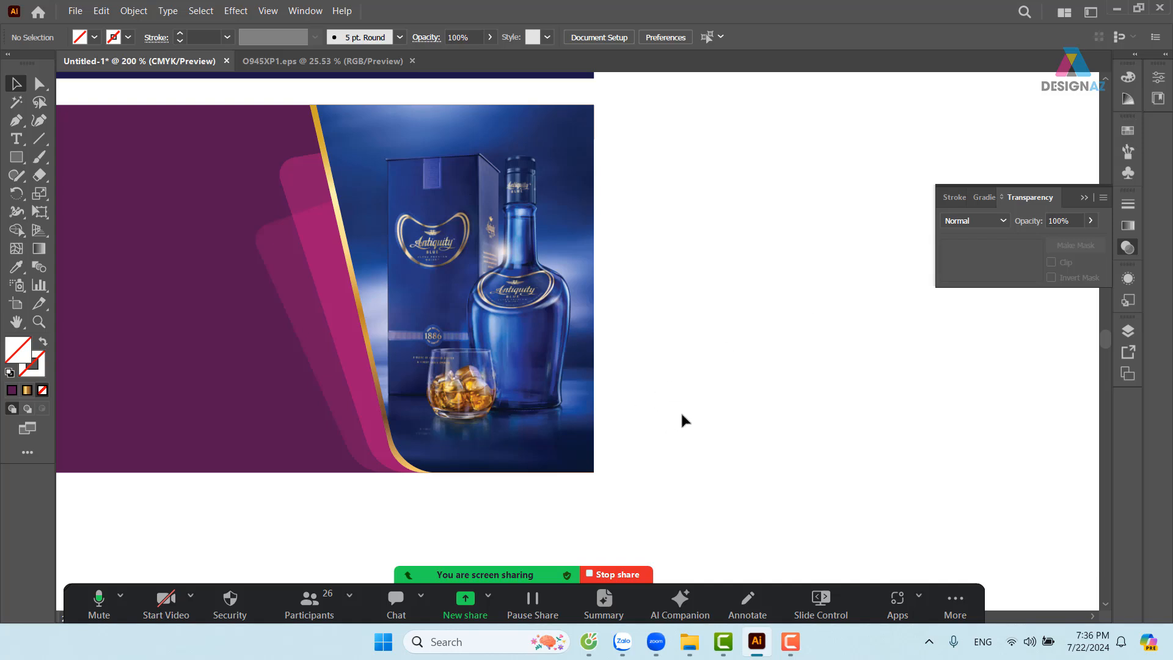
Give the leftover mask outline the default white fill and 1 pt black stroke
left_click_drag(691, 400, 863, 452)
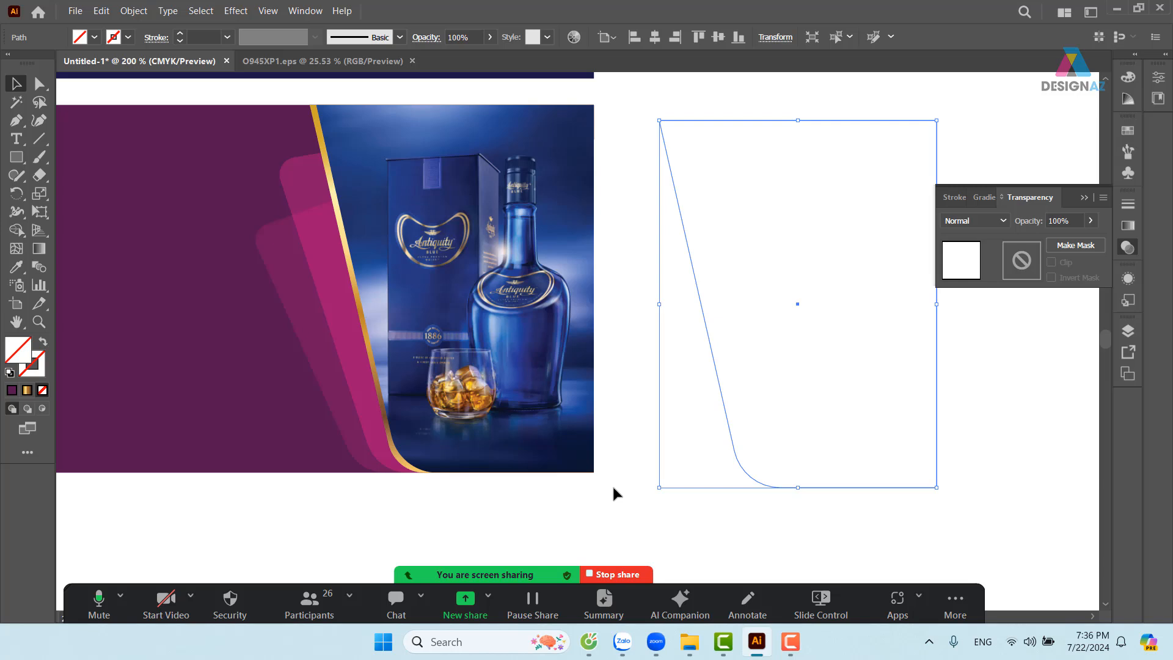
key("d")
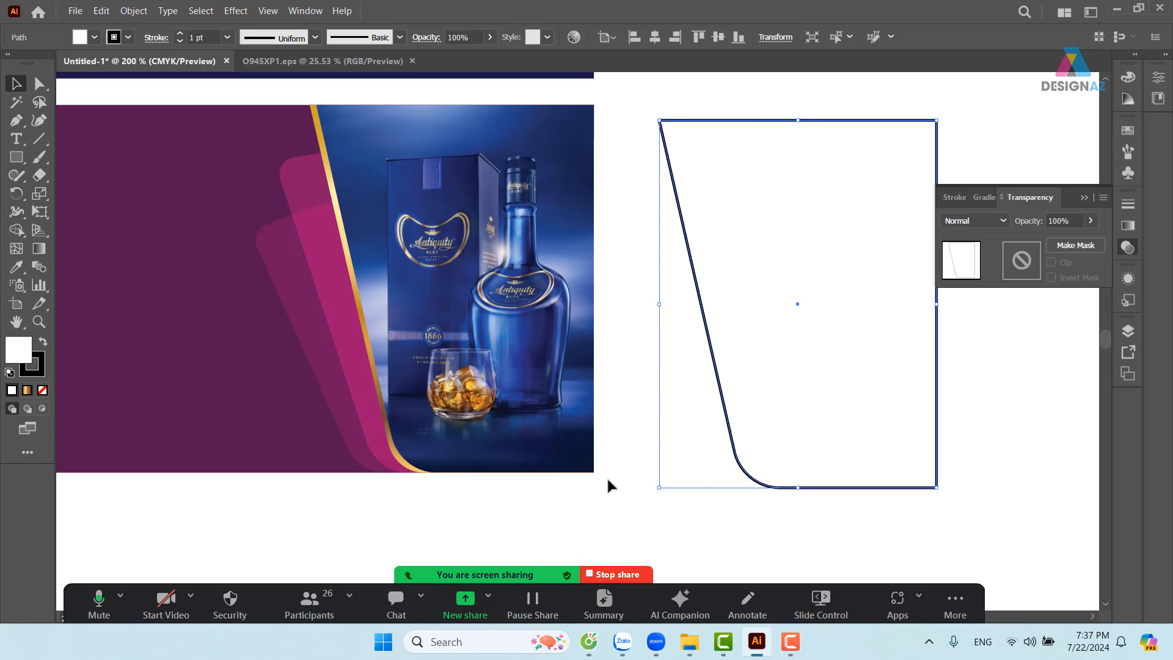
left_click(1020, 455)
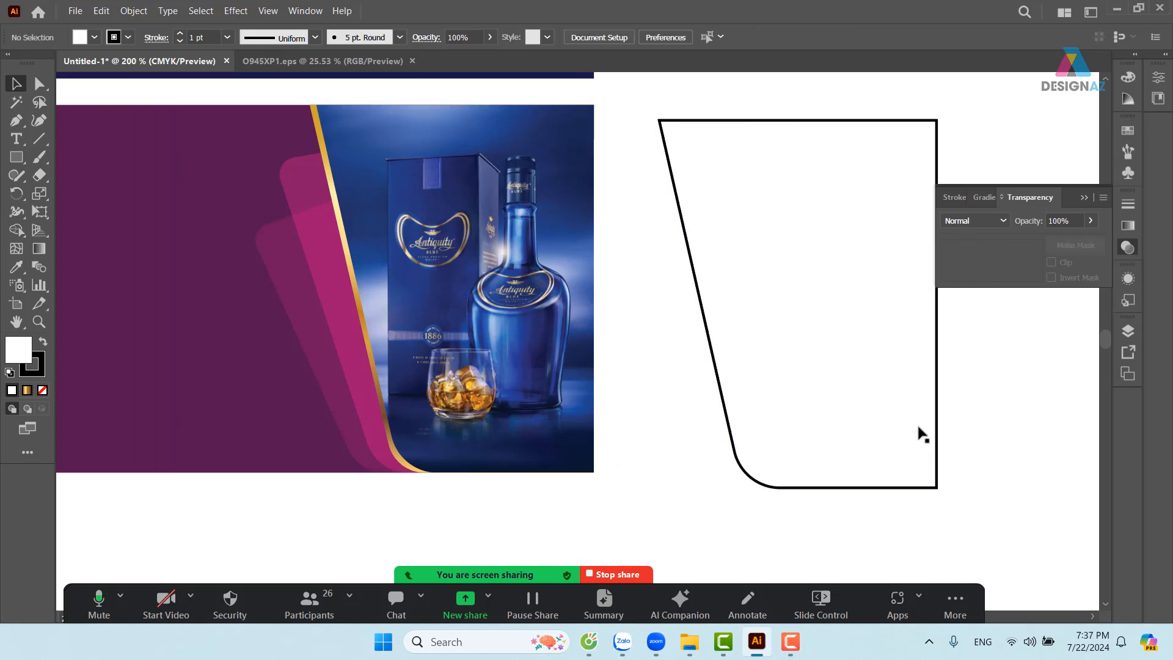
left_click(786, 123)
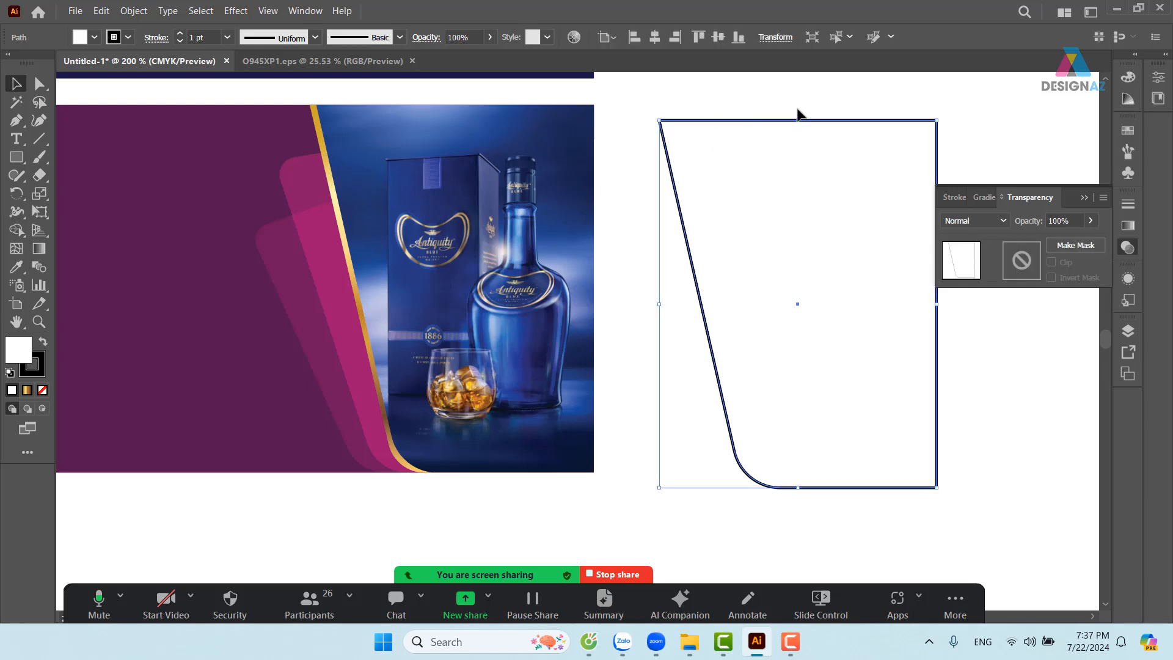
left_click(809, 504)
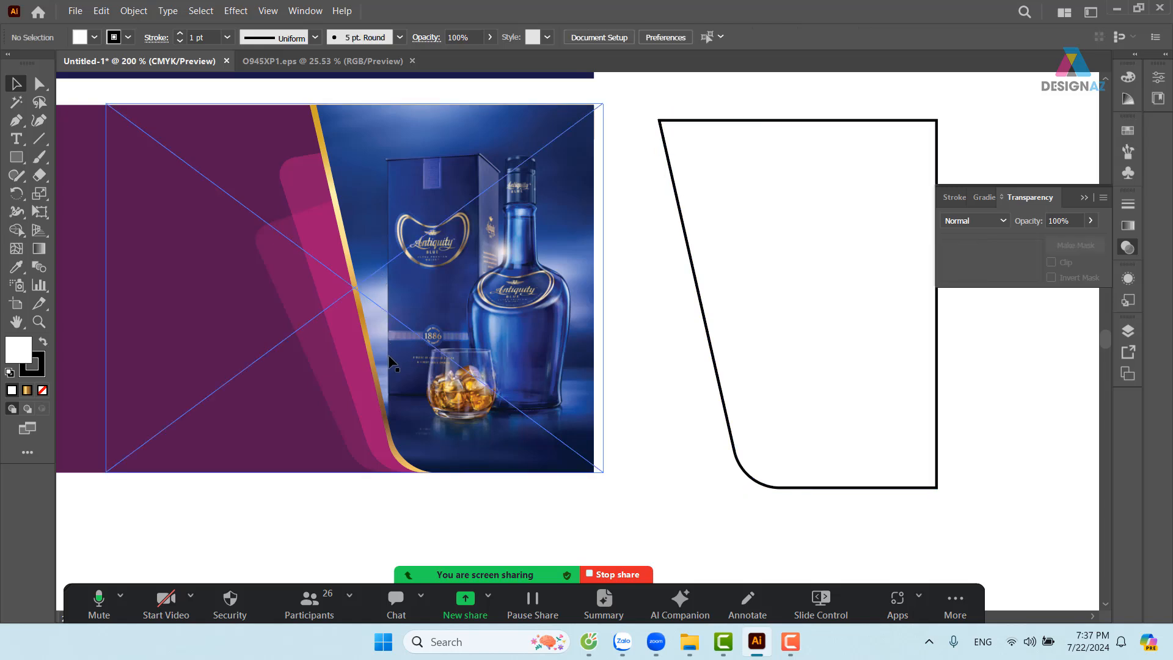
Cut the outline with the Scissors tool at its upper-left corner and at the lower end of its rounded corner
left_click(752, 486)
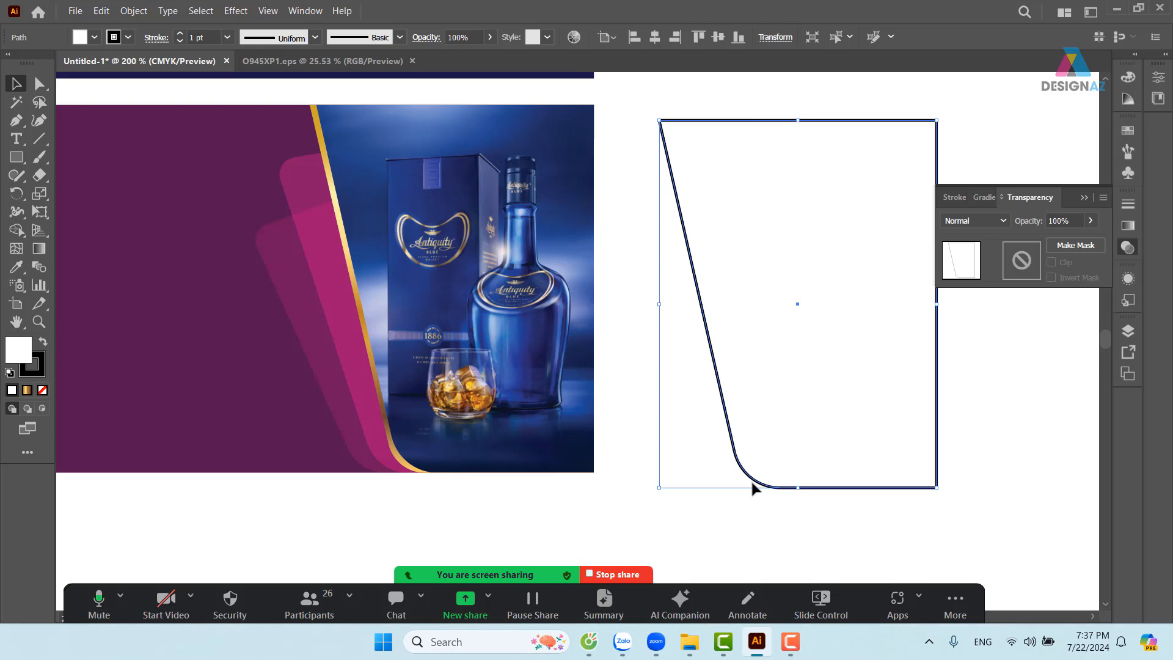
key("c")
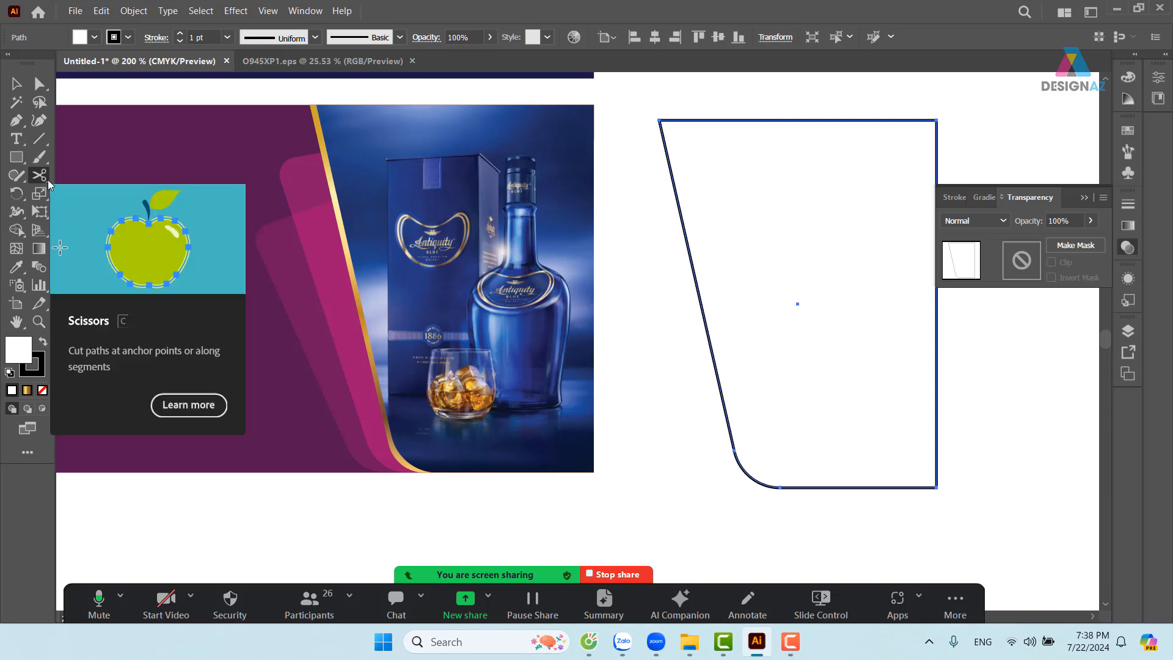
left_click(50, 186)
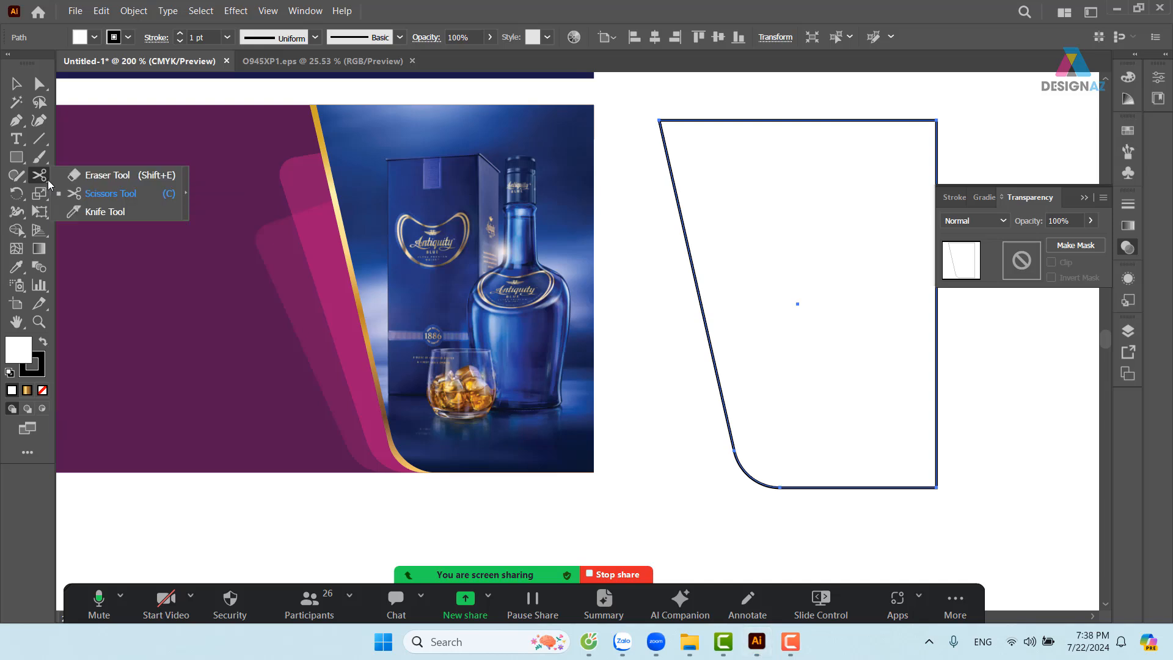
left_click(121, 199)
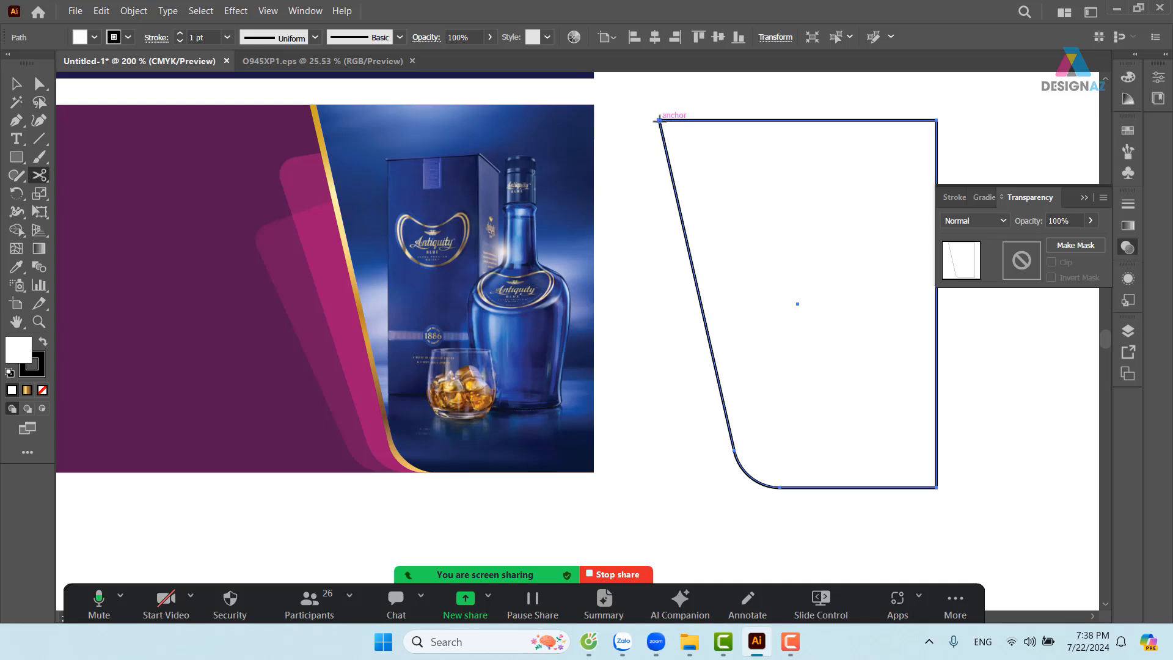
left_click(659, 119)
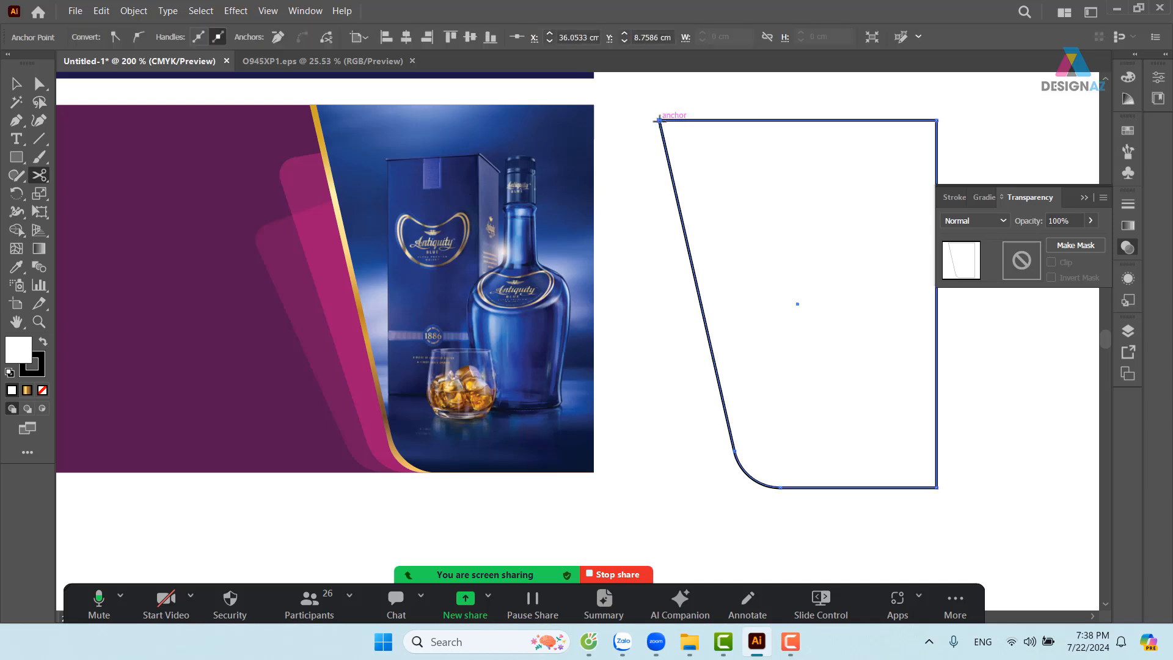
left_click(780, 488)
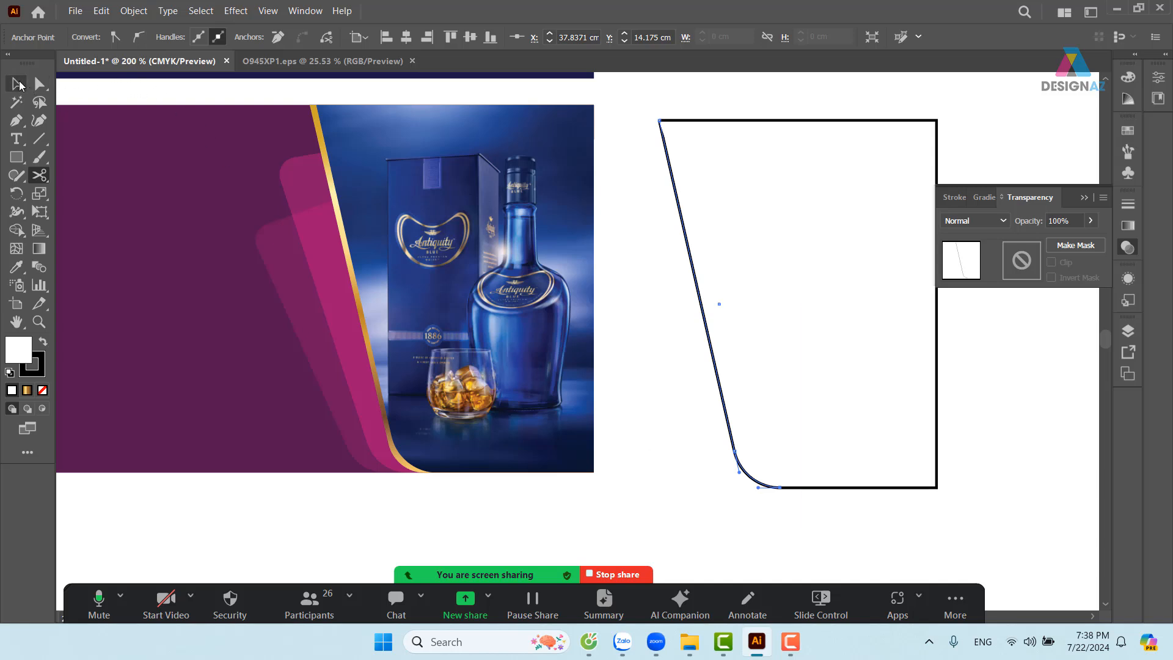
Move the straight-sided remainder of the cut outline to the right, away from the slanted curved edge
left_click(15, 84)
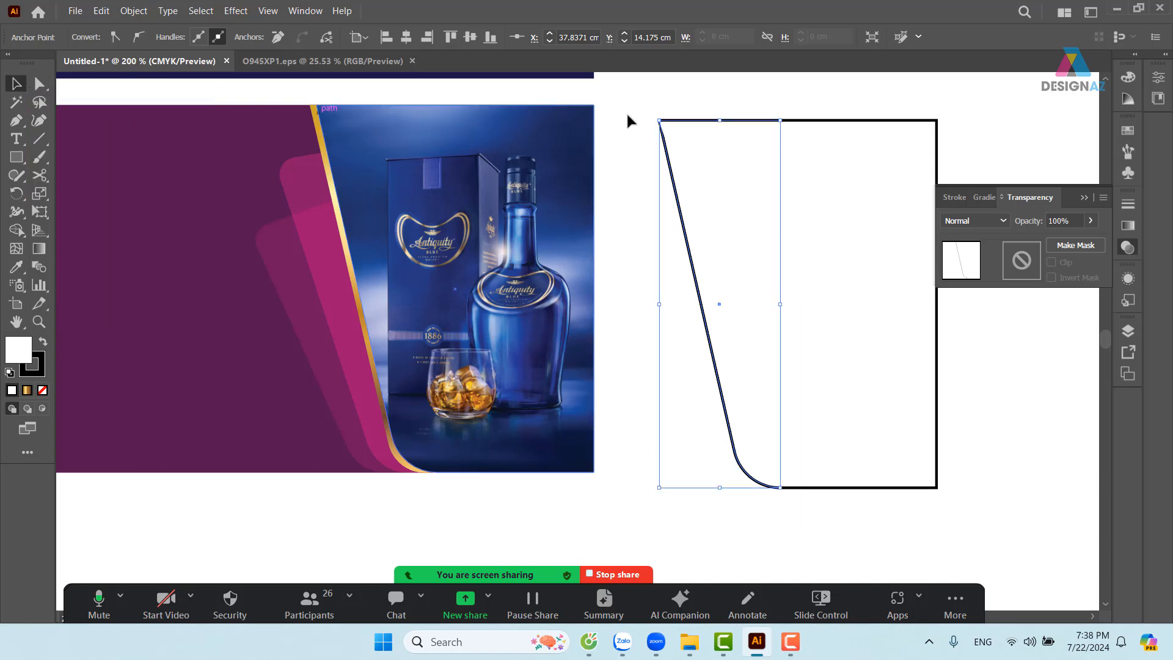
left_click(822, 86)
left_click_drag(846, 124, 964, 121)
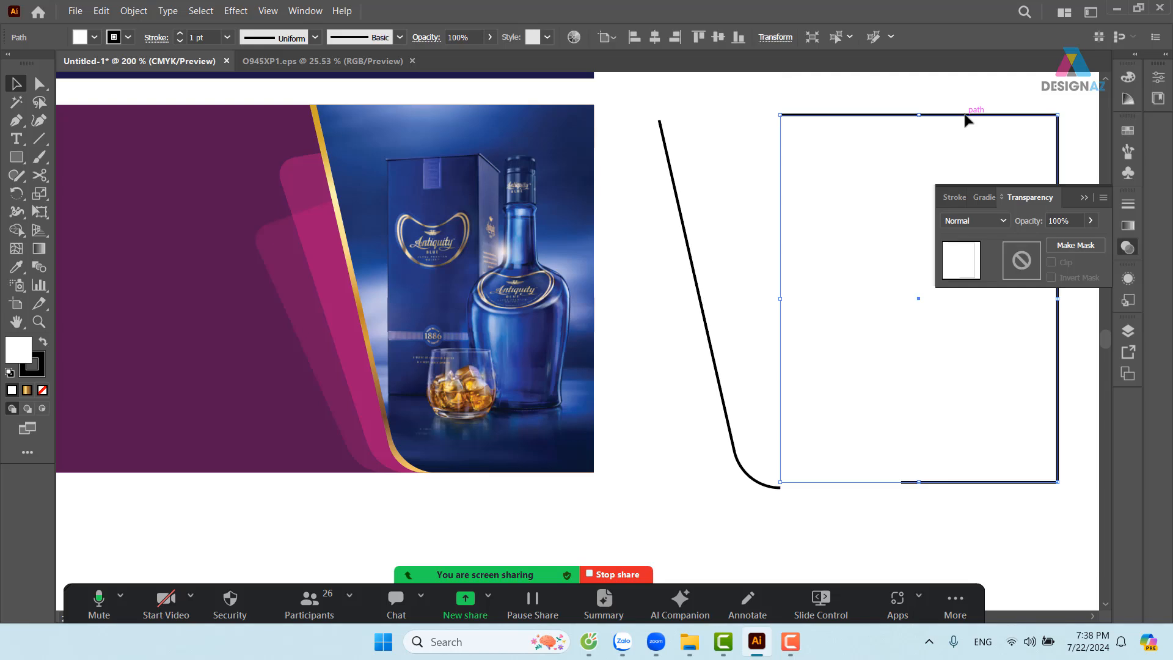
Delete the straight-sided remainder of the outline and move the curved edge line onto the whisky photo
key("Delete")
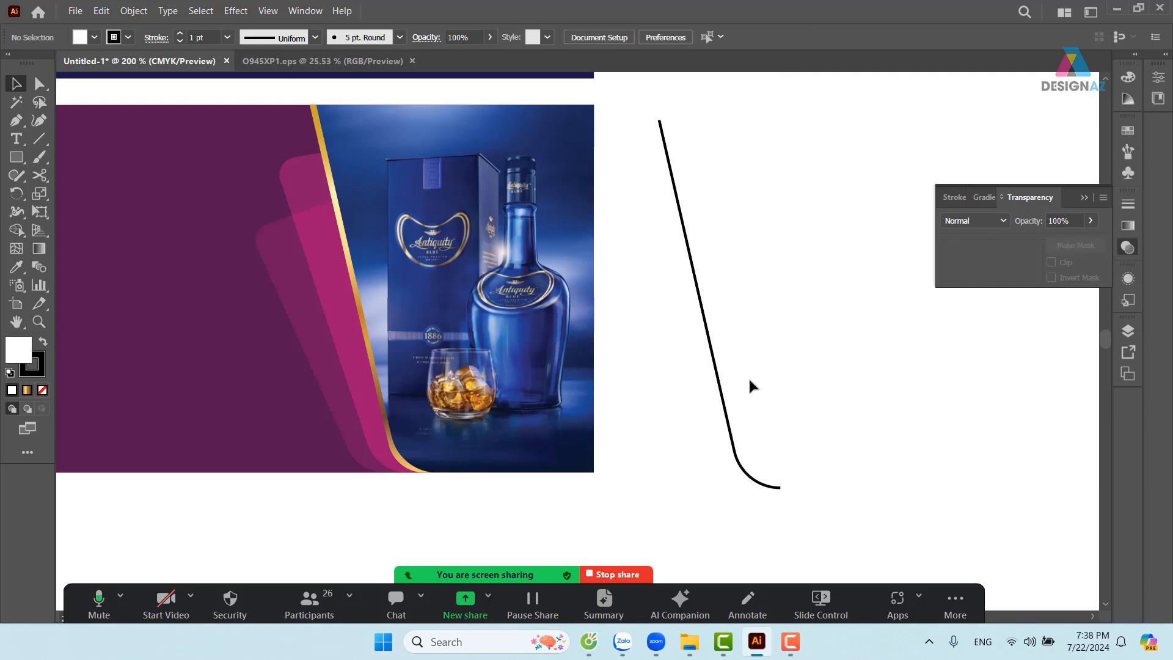
left_click_drag(730, 431, 455, 416)
left_click(565, 423, "shift")
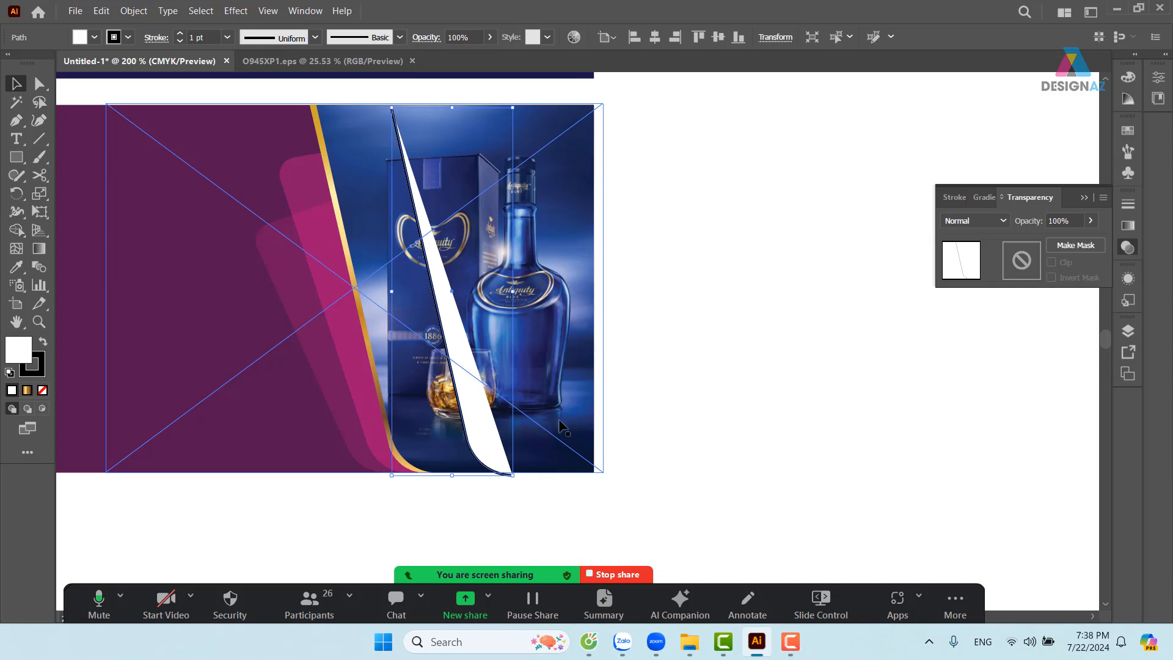
Remove the curved line's fill and place the line just beside the gold band along the photo's slanted edge
left_click(43, 390)
left_click(815, 486)
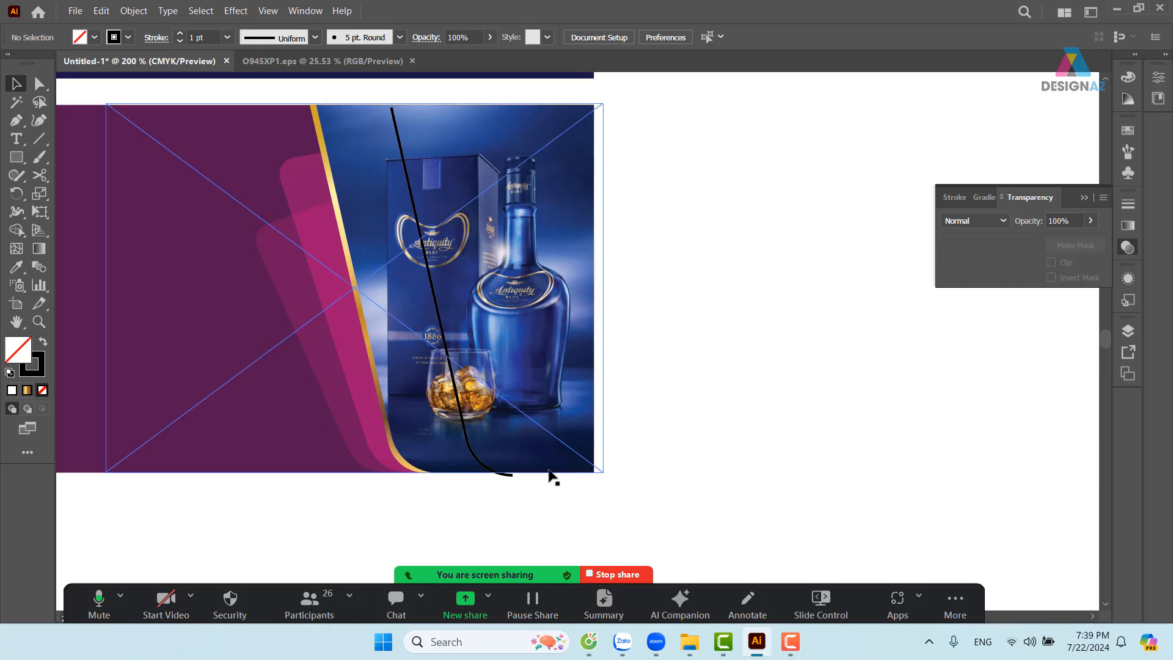
left_click_drag(512, 474, 444, 468)
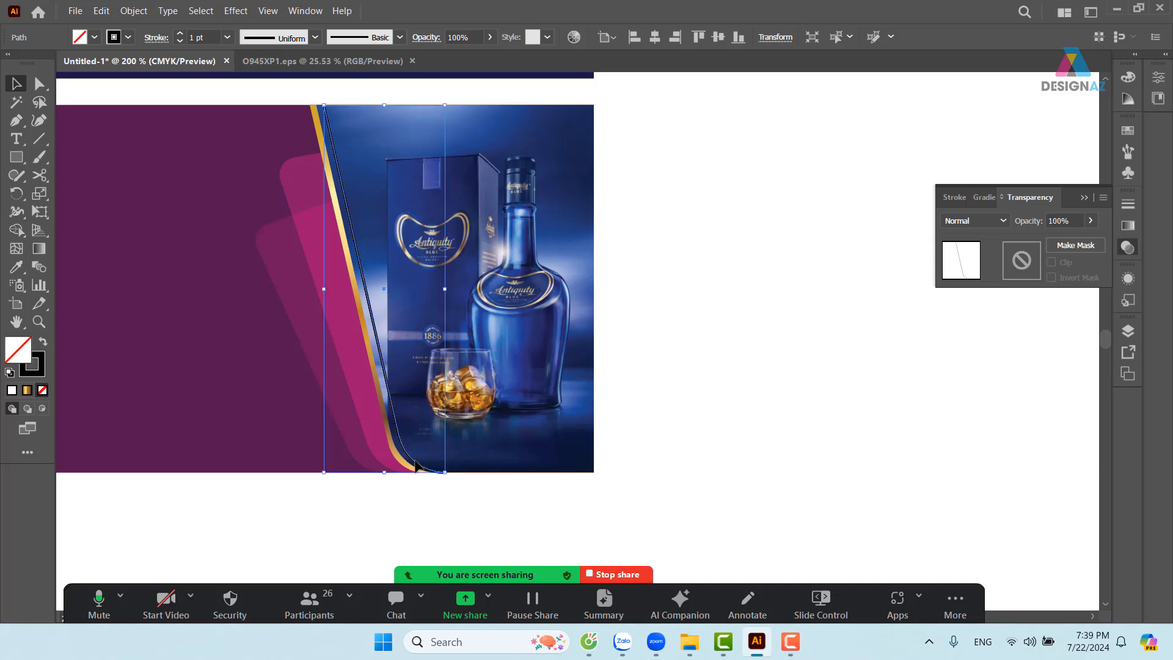
left_click(727, 425)
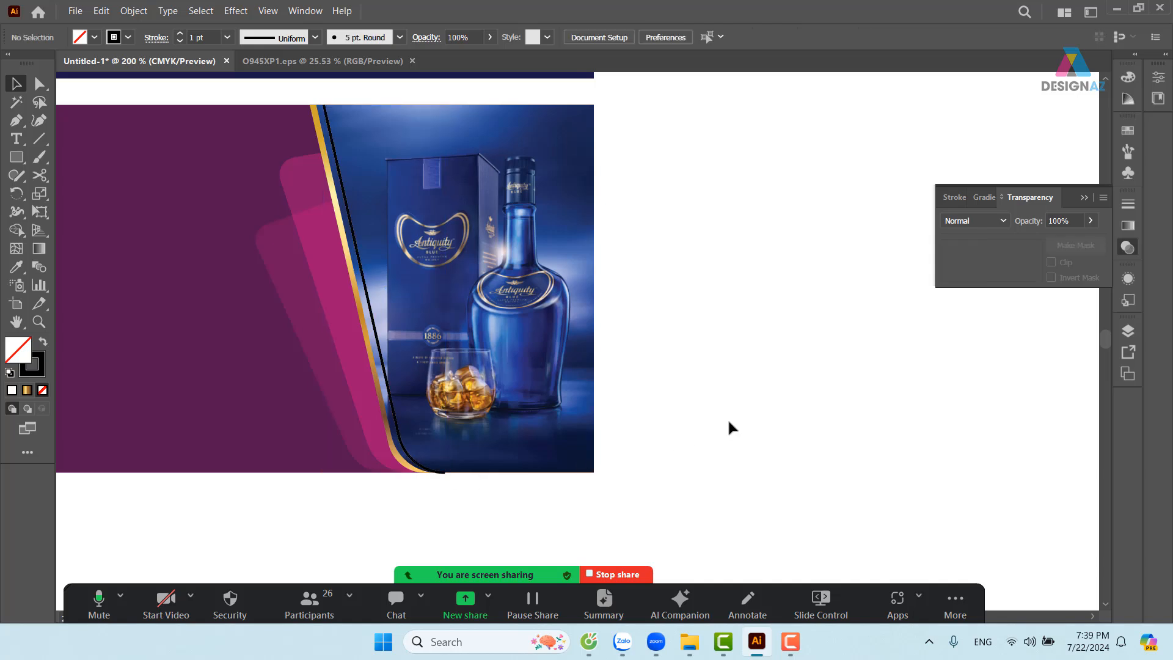
Copy the gold band's gradient appearance onto the curved line with the Eyedropper tool
key("ctrl+equal")
key("ctrl+equal")
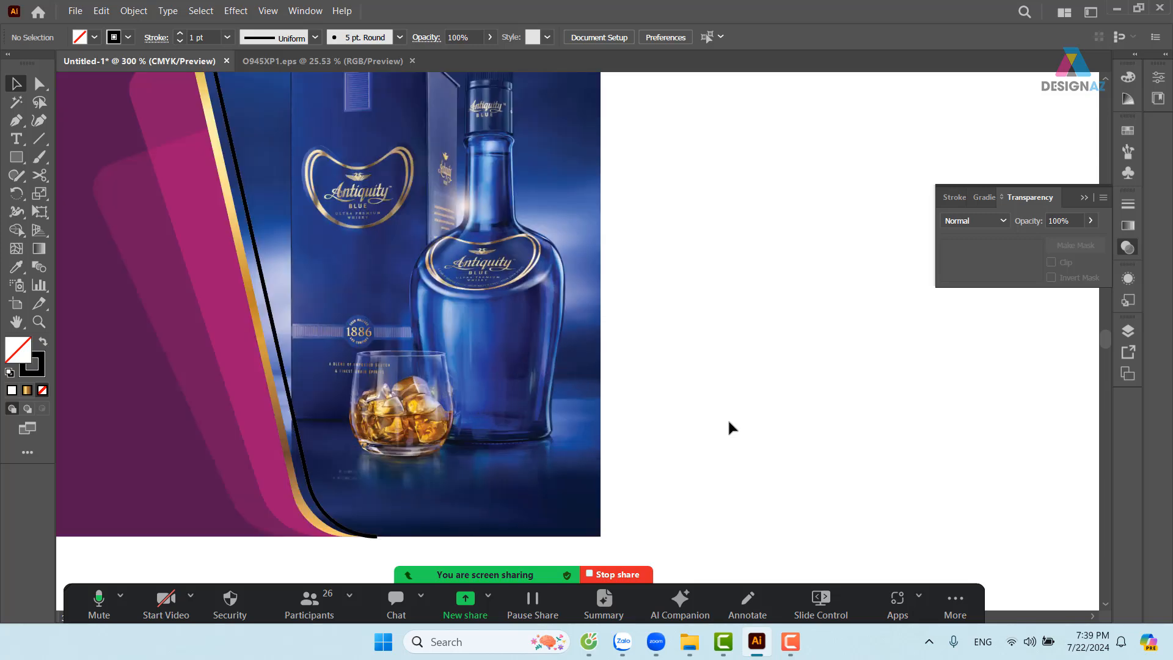
left_click_drag(250, 216, 388, 256)
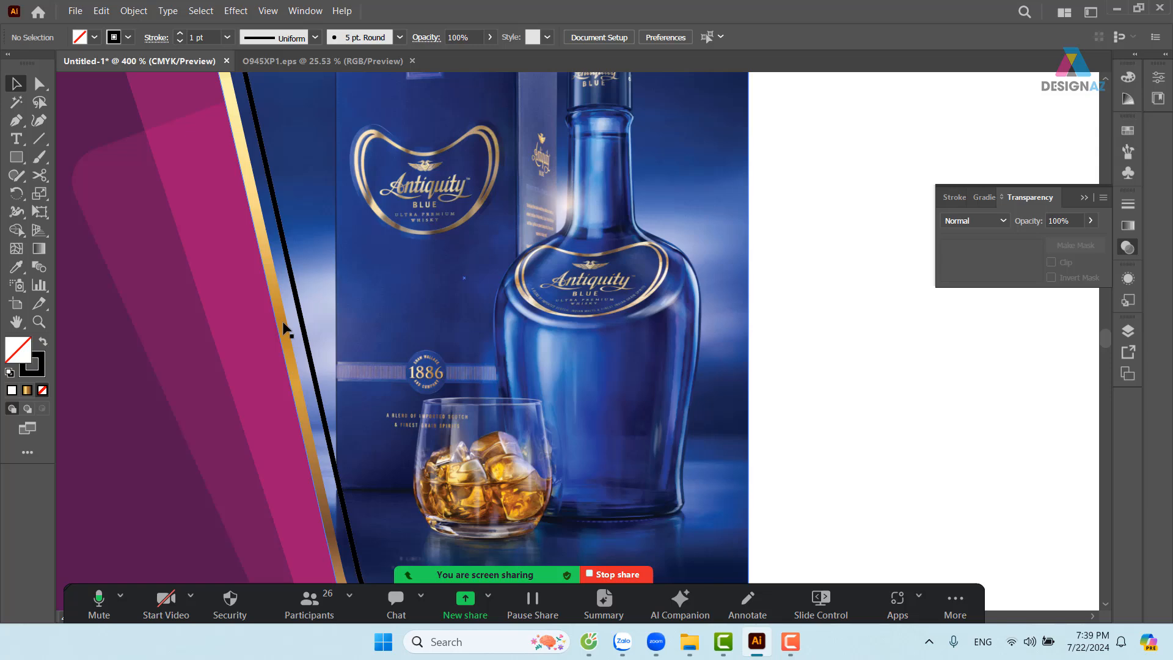
left_click(310, 359)
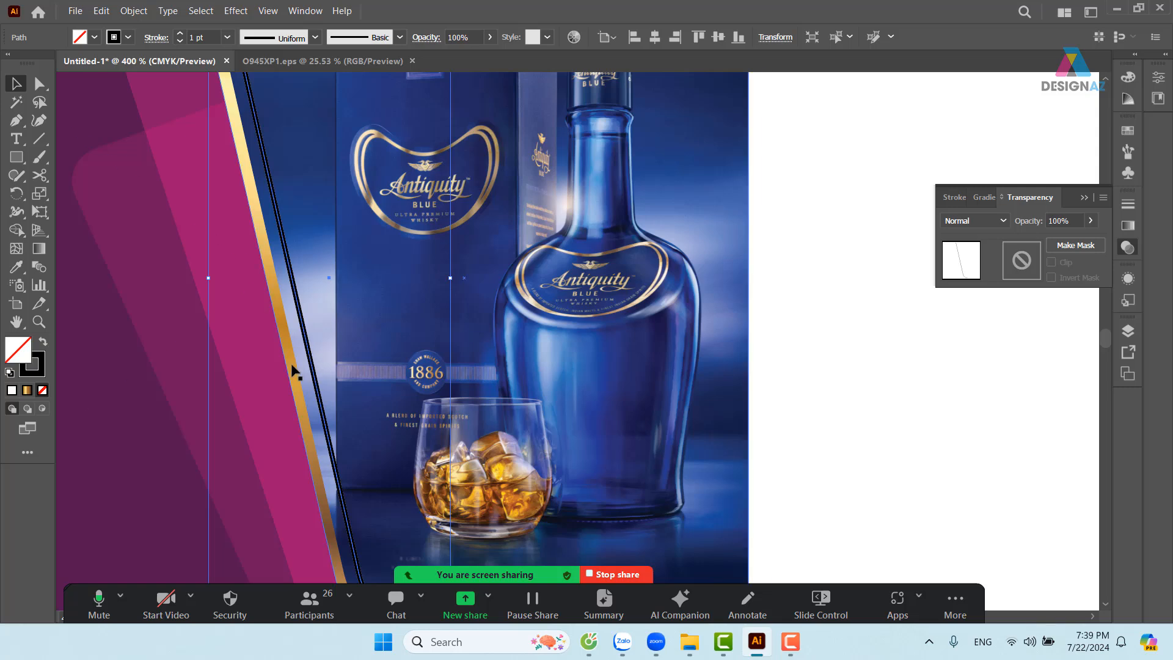
key("i")
left_click(293, 367)
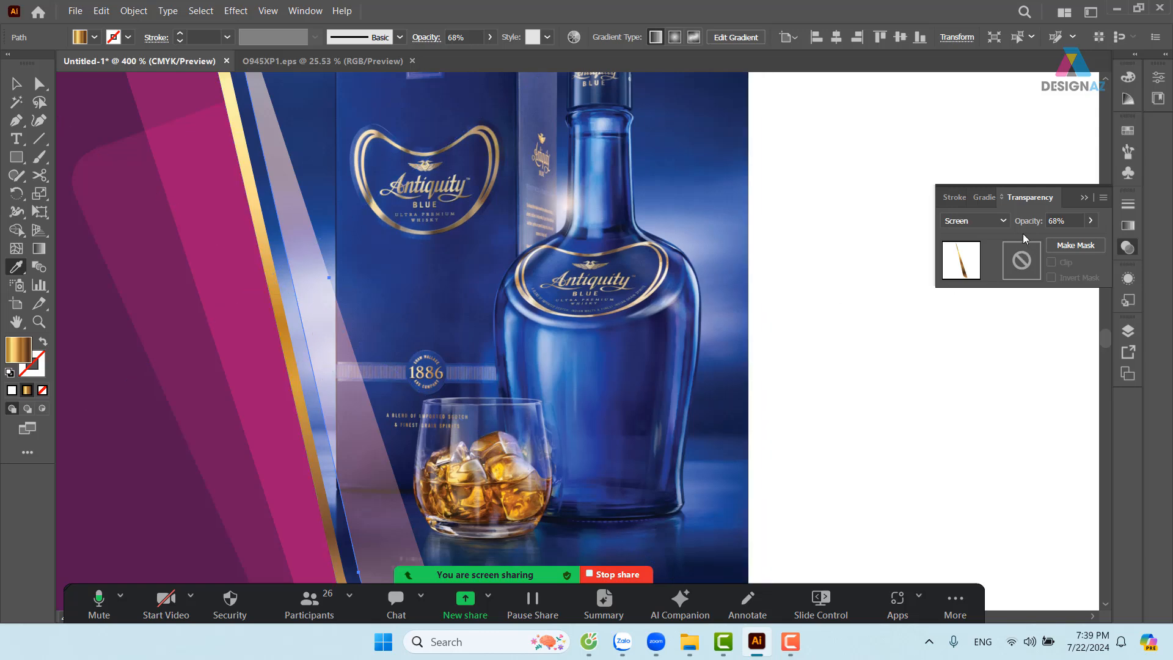
Set the gold gradient path's blending mode to Normal and its opacity to 100%
left_click(1002, 220)
left_click(996, 237)
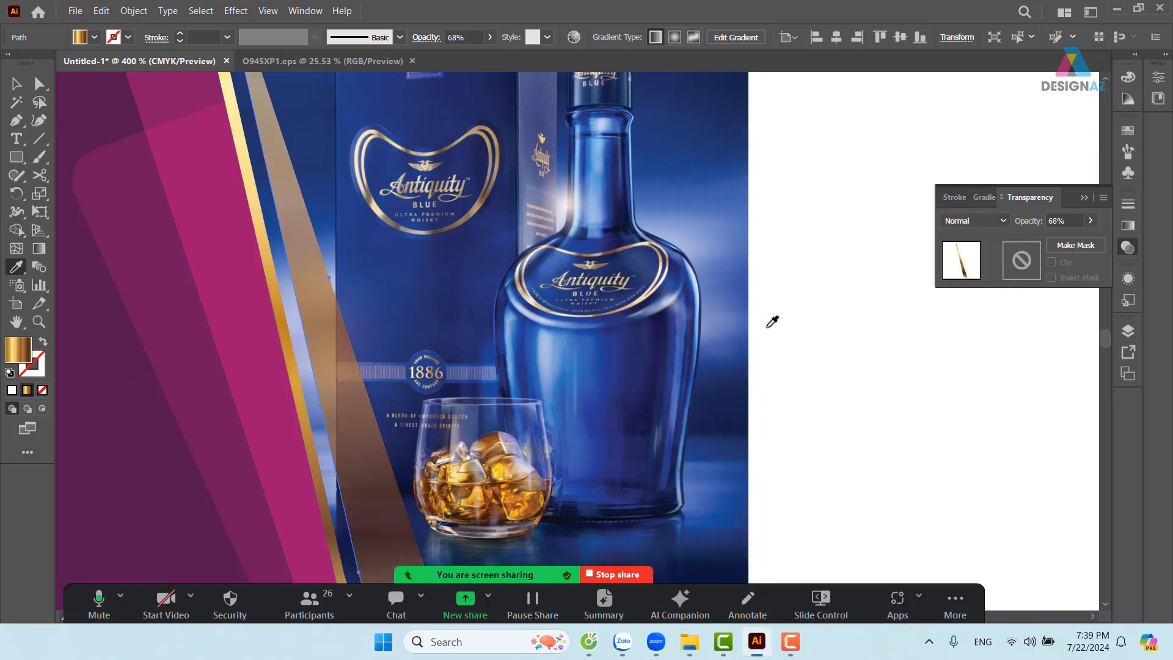
left_click(1091, 221)
left_click_drag(1071, 236, 1108, 239)
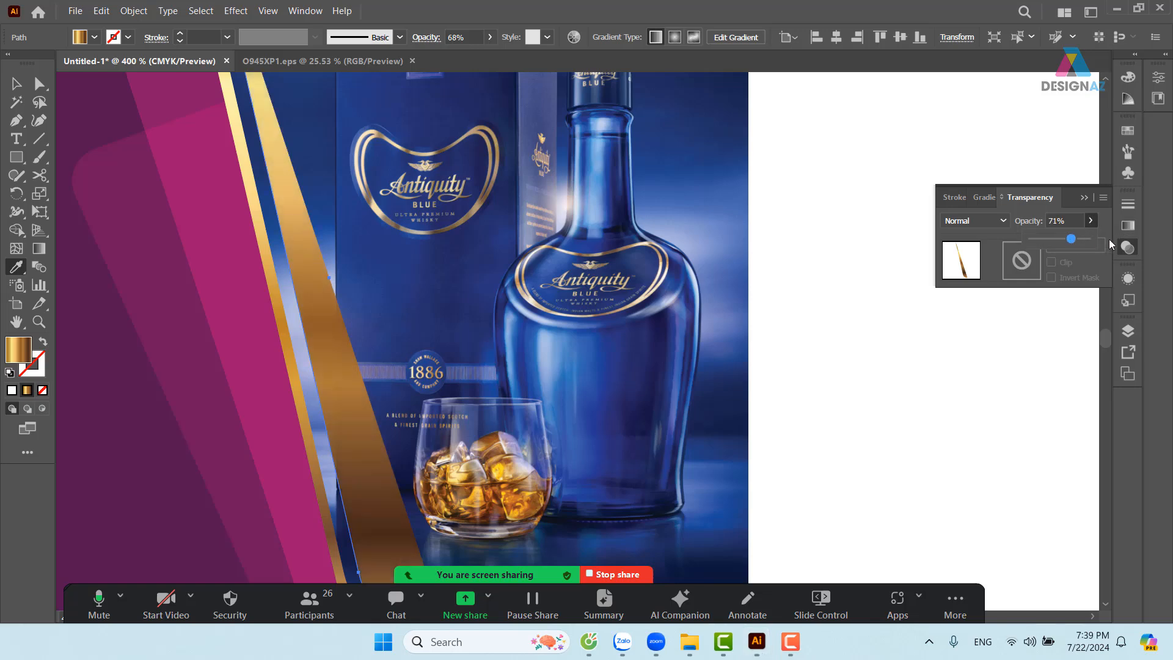
left_click(16, 84)
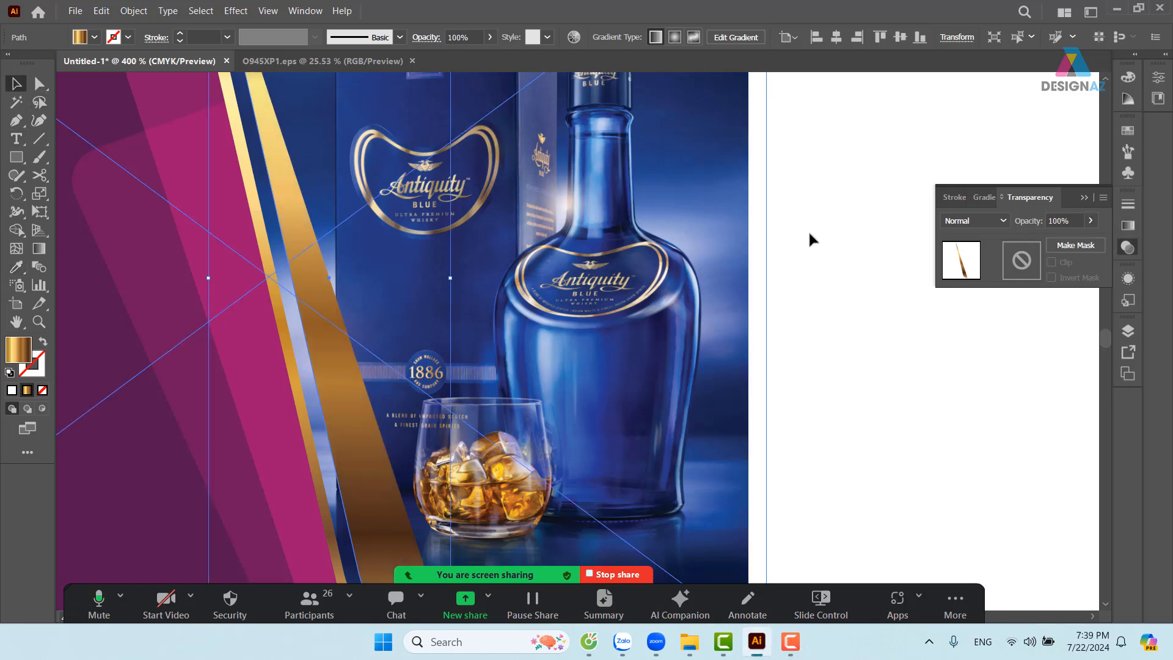
left_click(845, 299)
key("ctrl+minus")
key("ctrl+minus")
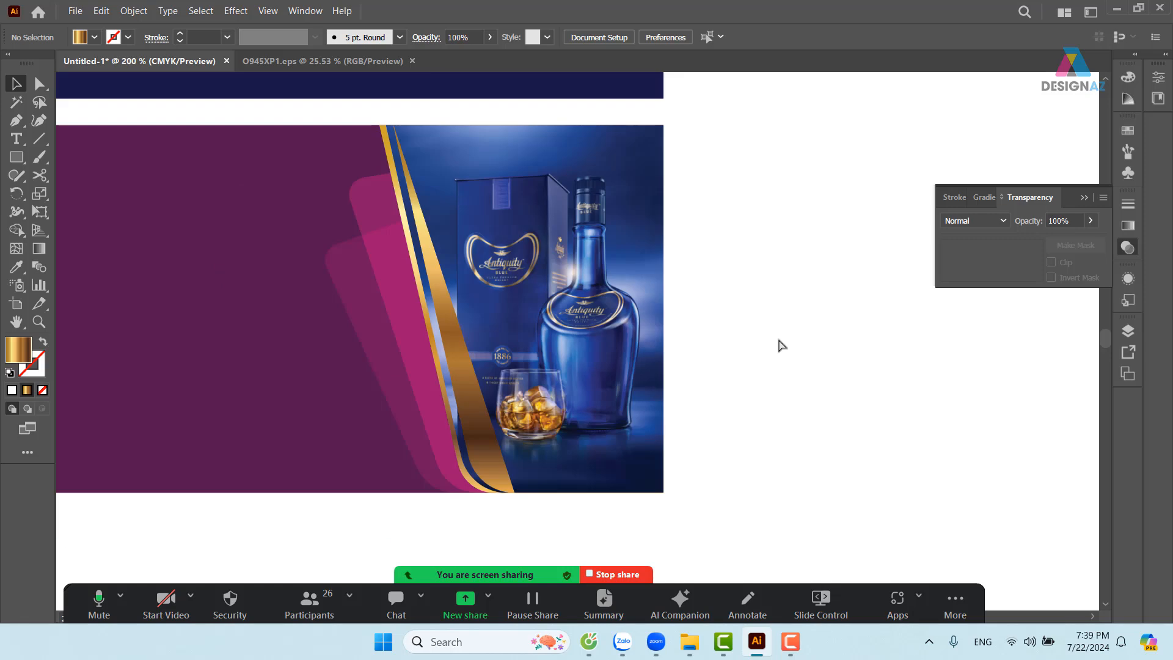
Swap the curved path's fill and stroke so the gold gradient colours the stroke and the fill is none
key("ctrl+plus")
left_click_drag(586, 449, 548, 396)
key("ctrl+minus")
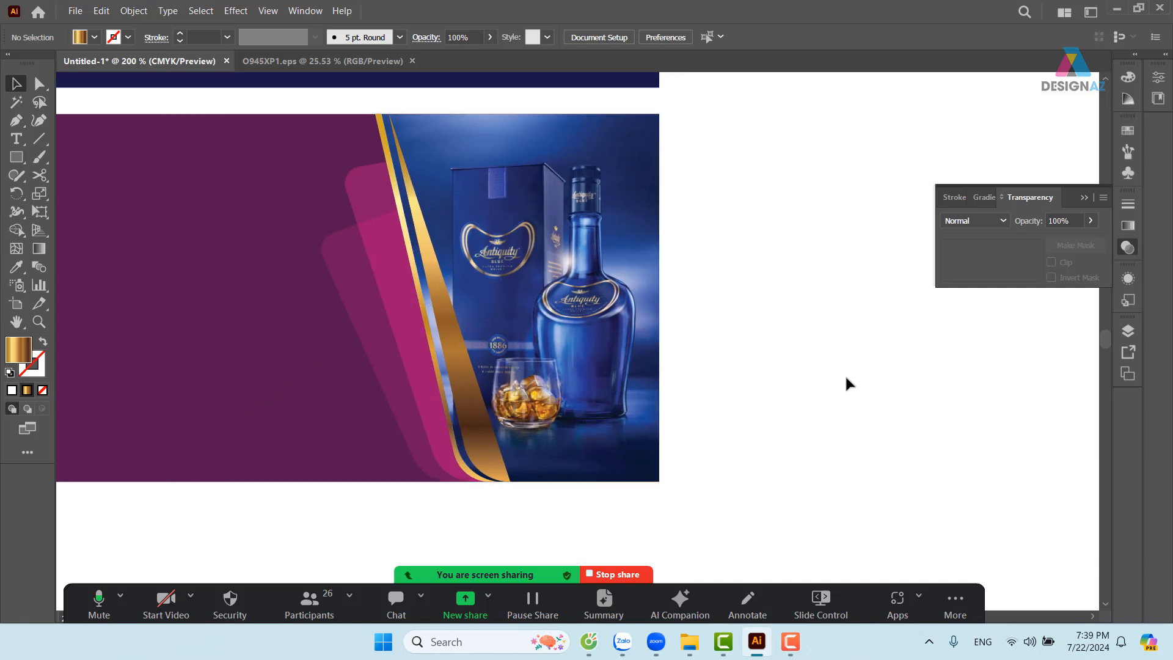
left_click(483, 420)
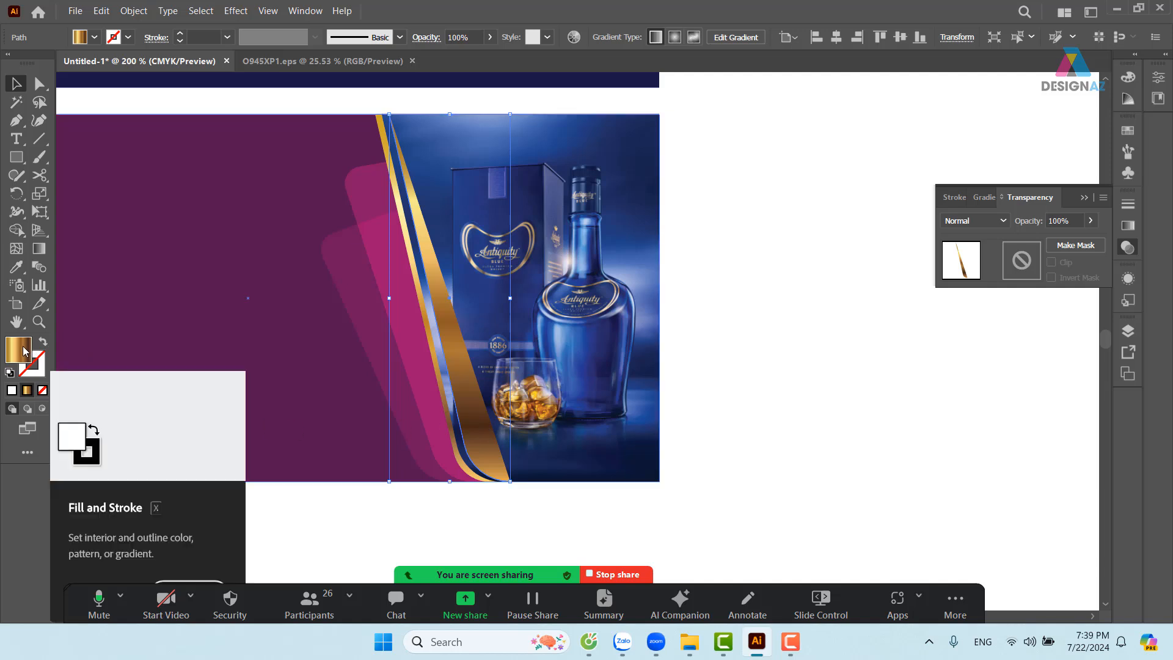
left_click(858, 364)
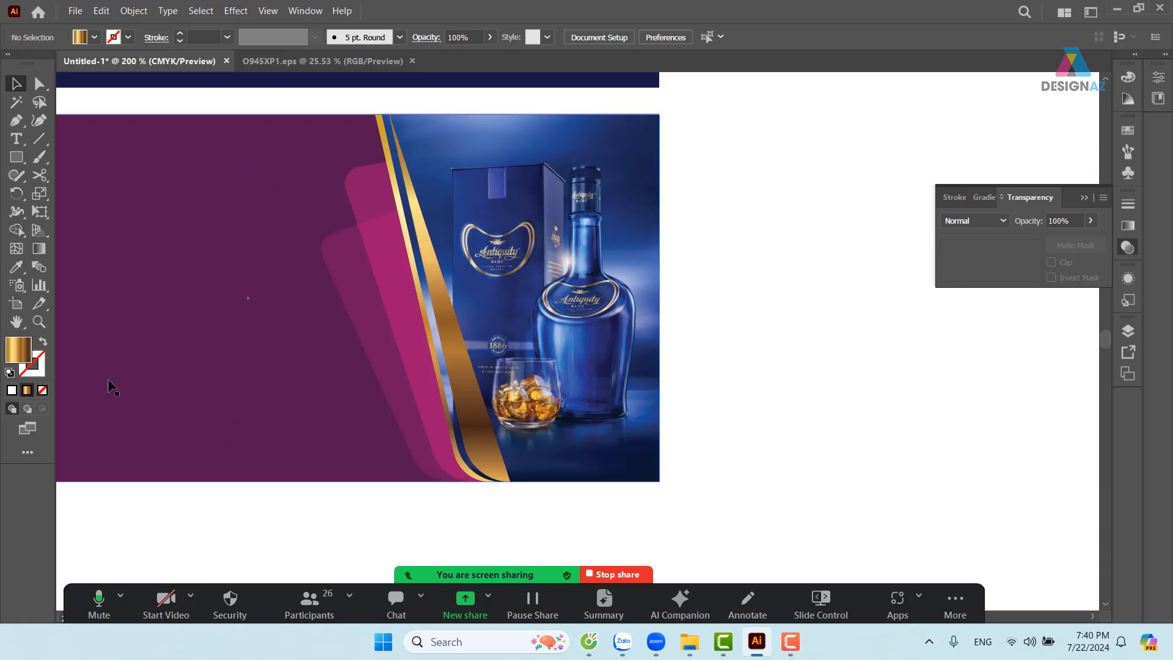
left_click(496, 459)
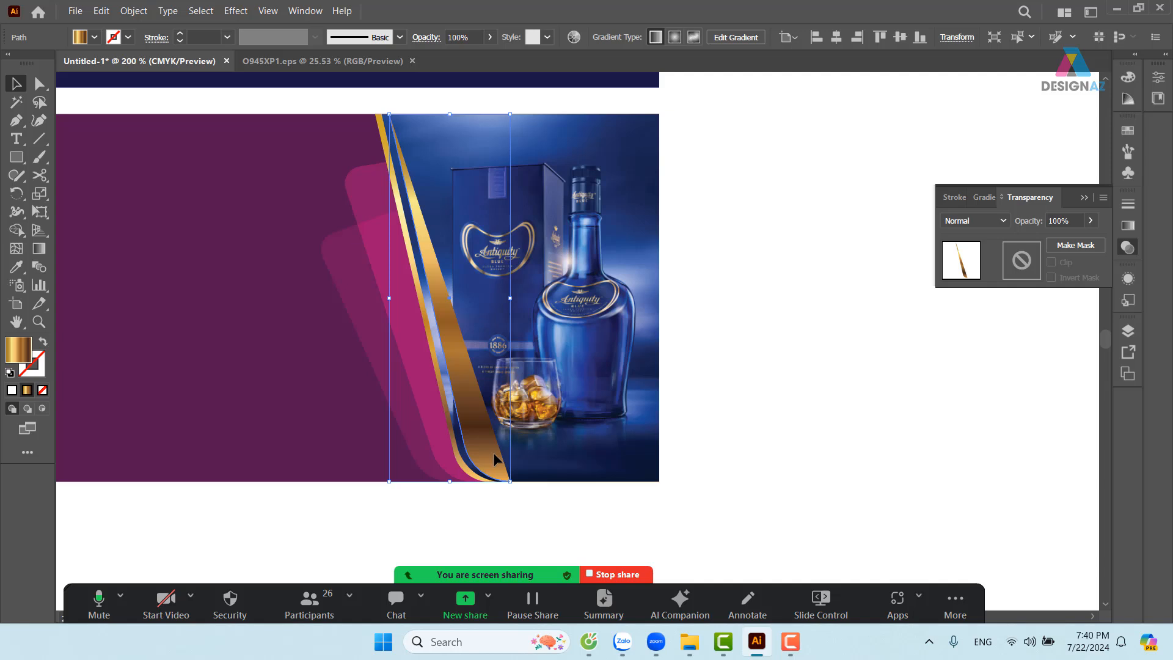
key("shift+x")
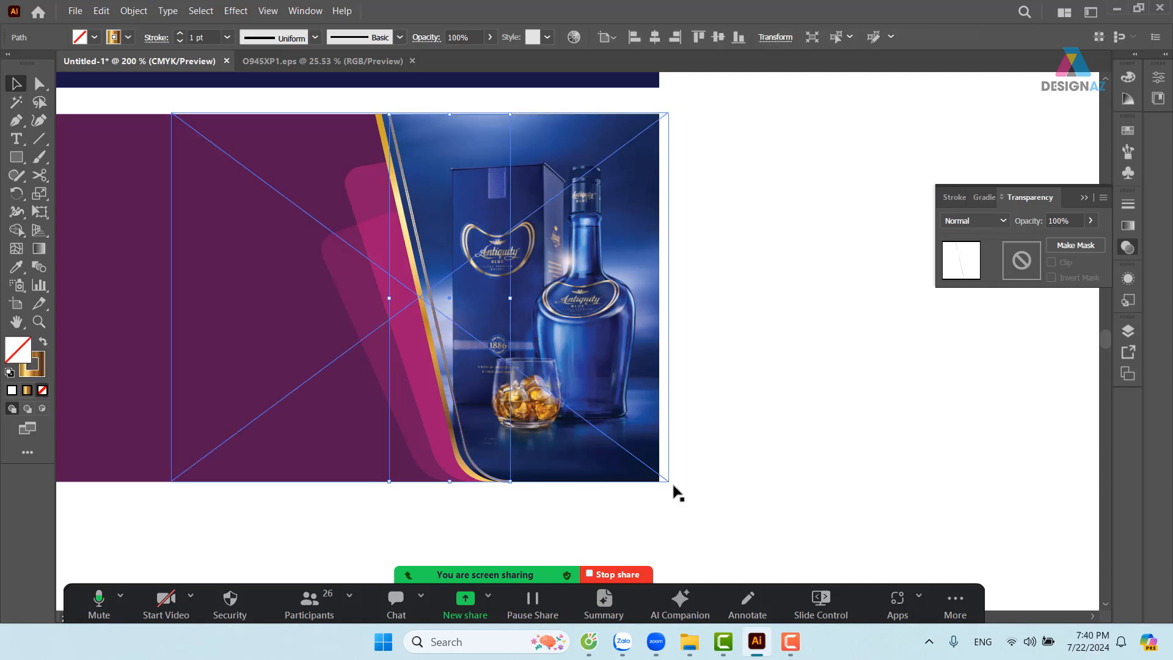
left_click(738, 423)
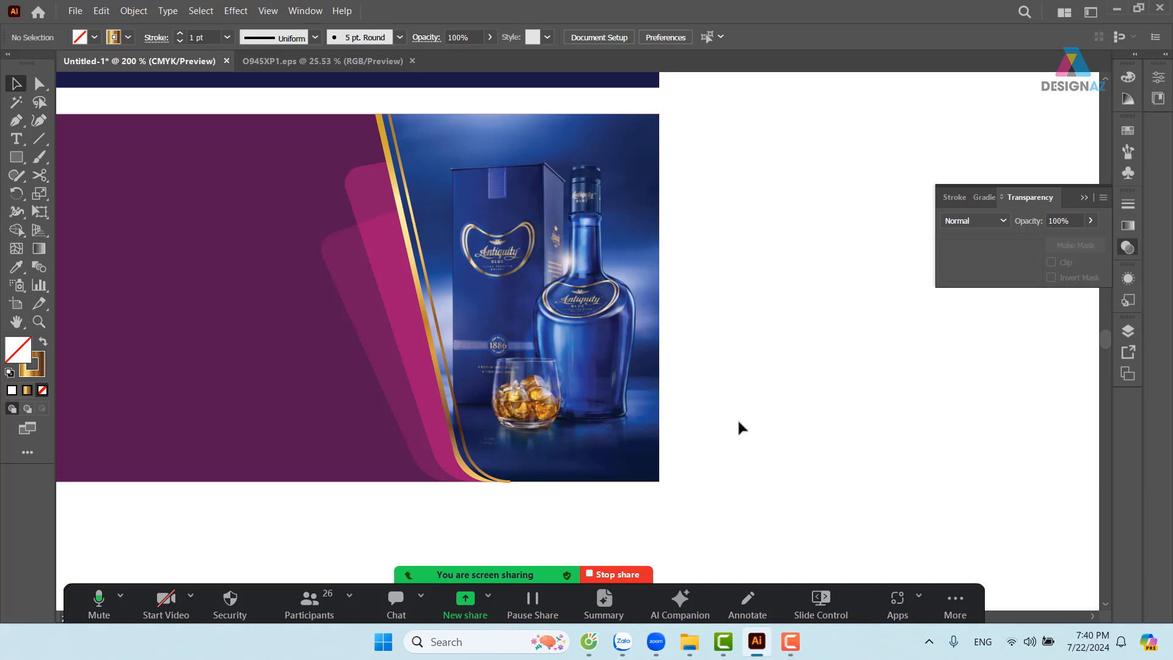
Try the Overlay blending mode on the thin gold line
left_click(445, 361)
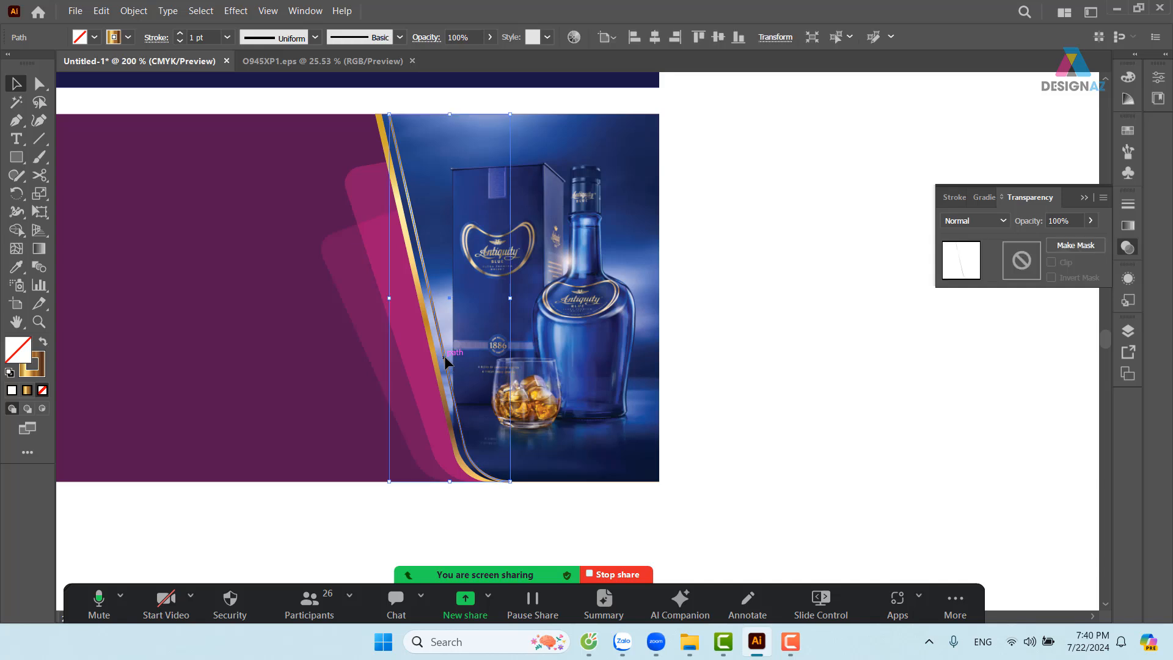
left_click(999, 221)
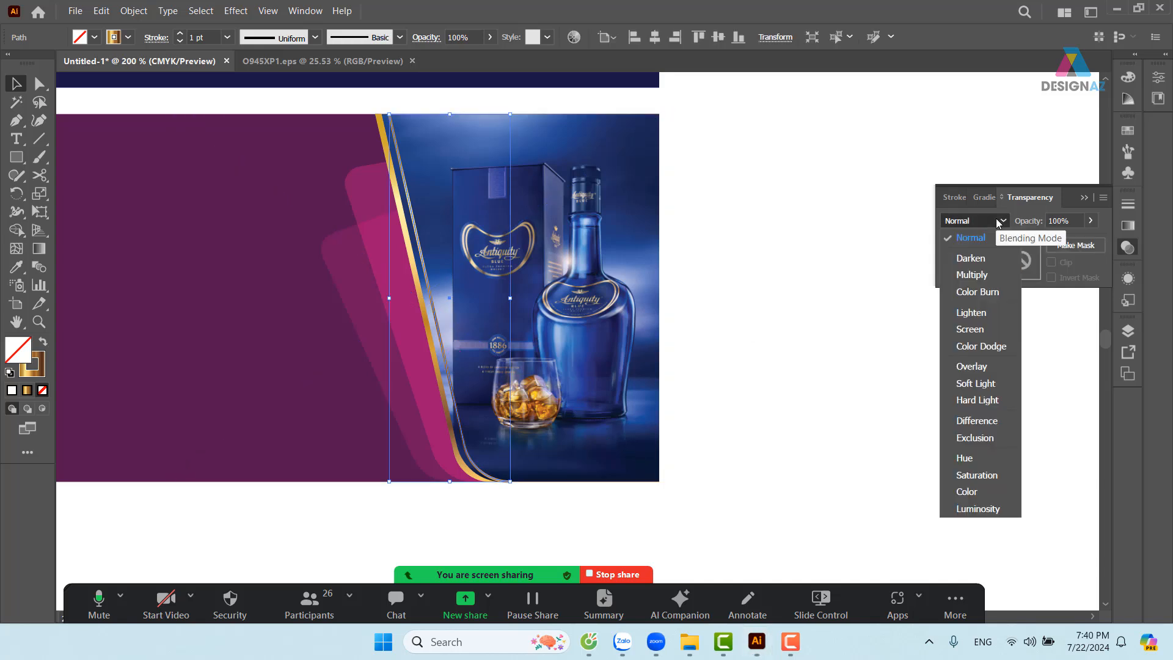
left_click(989, 367)
left_click(955, 399)
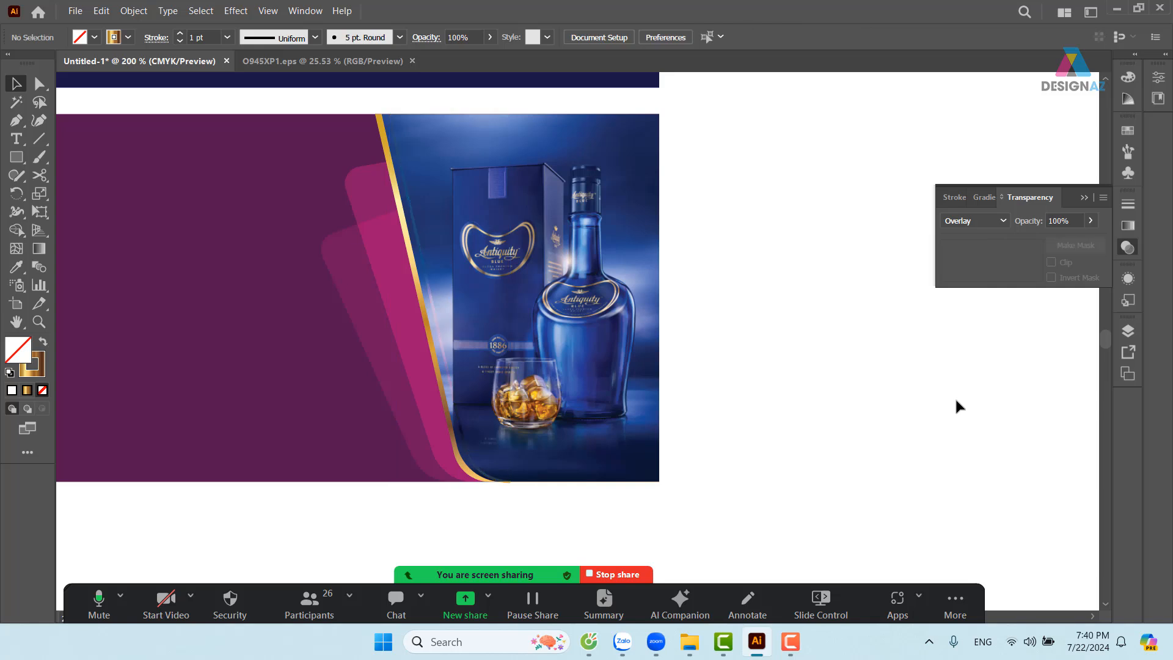
Try the Color Dodge and Screen blending modes with no object selected
left_click(999, 221)
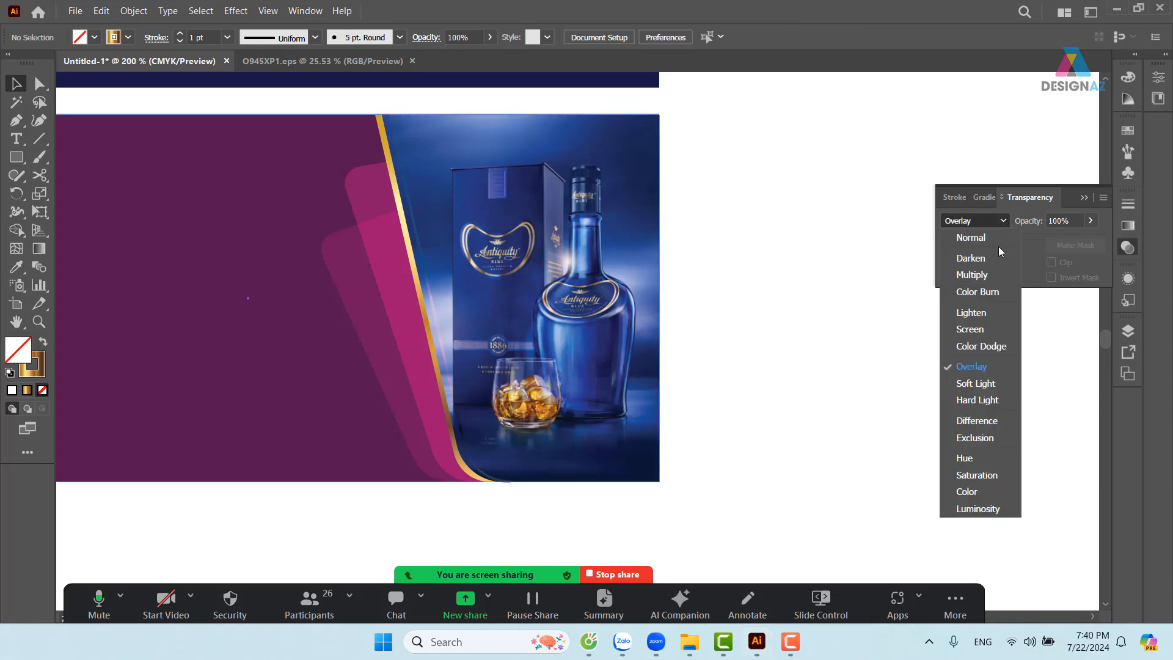
left_click(985, 346)
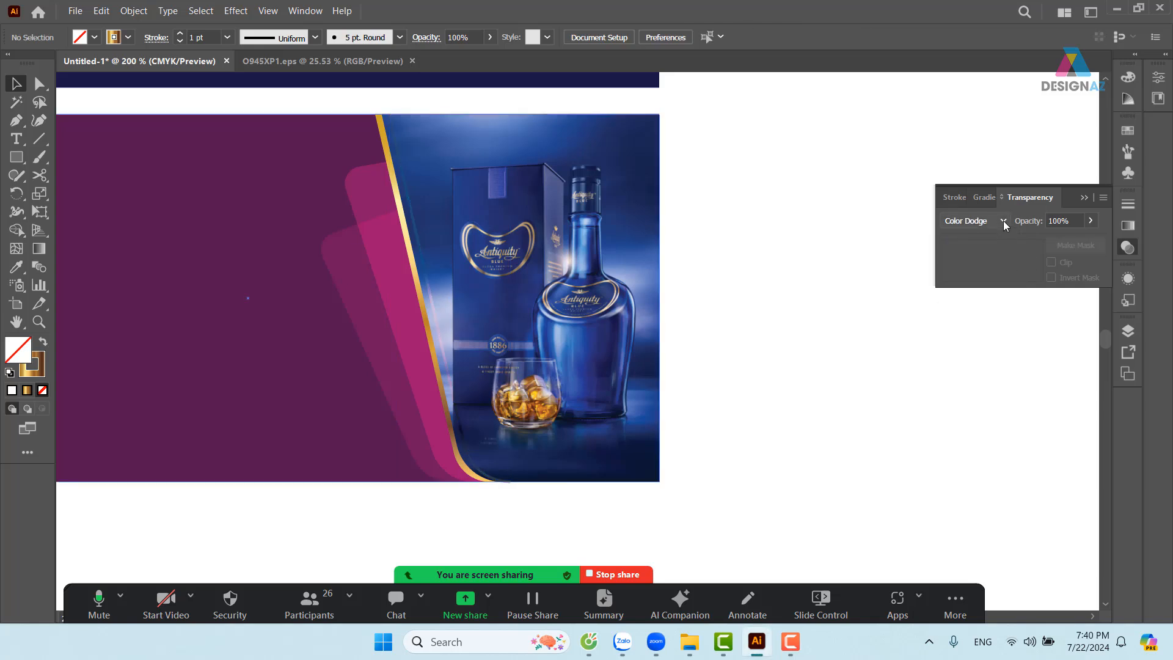
left_click(1002, 221)
left_click(971, 329)
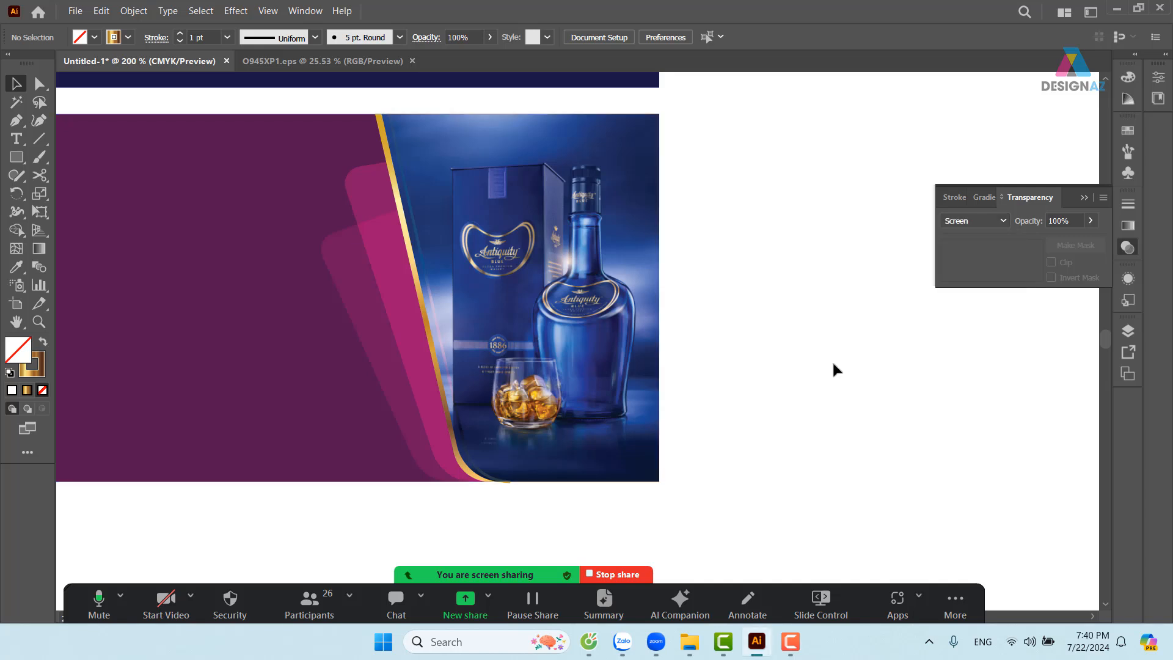
Try the Screen blending mode on the thin gold line beside the gold band
left_click(433, 298)
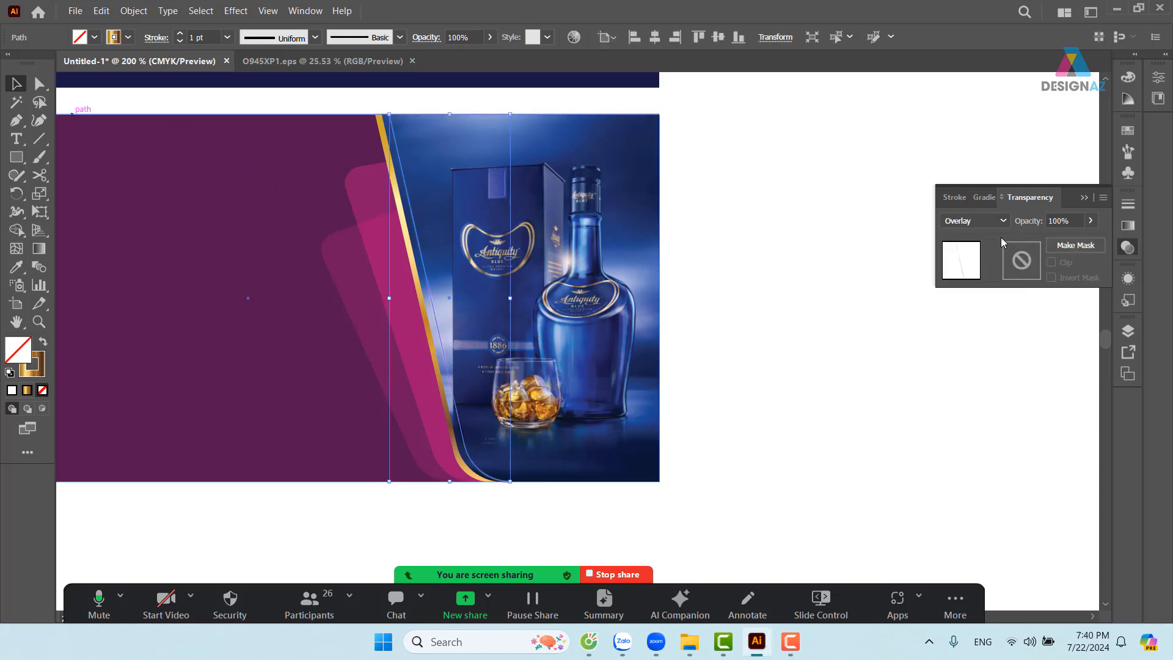
left_click(1002, 221)
left_click(990, 329)
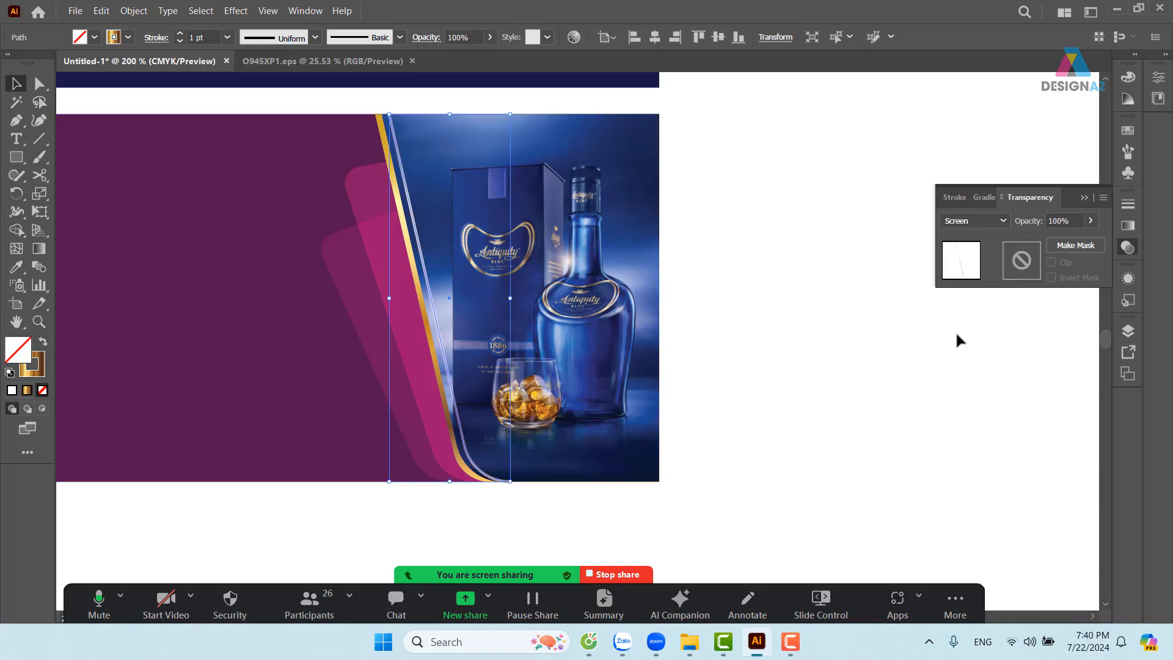
left_click(939, 384)
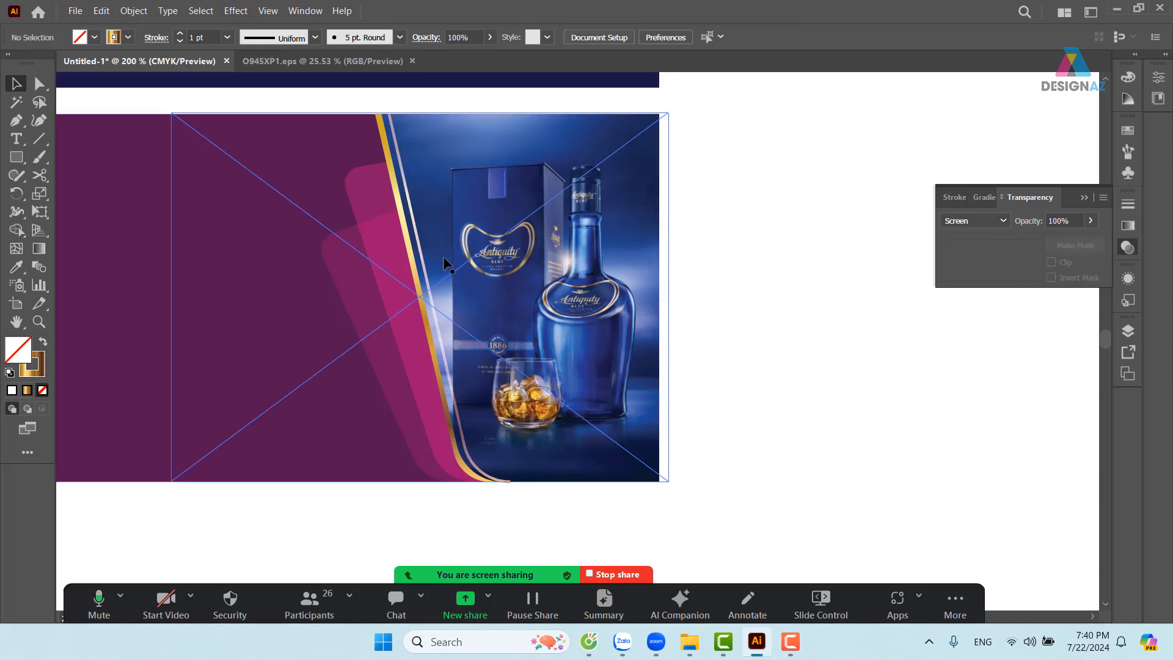
Return the thin gold line's blending mode to Normal
left_click(424, 242)
left_click(990, 228)
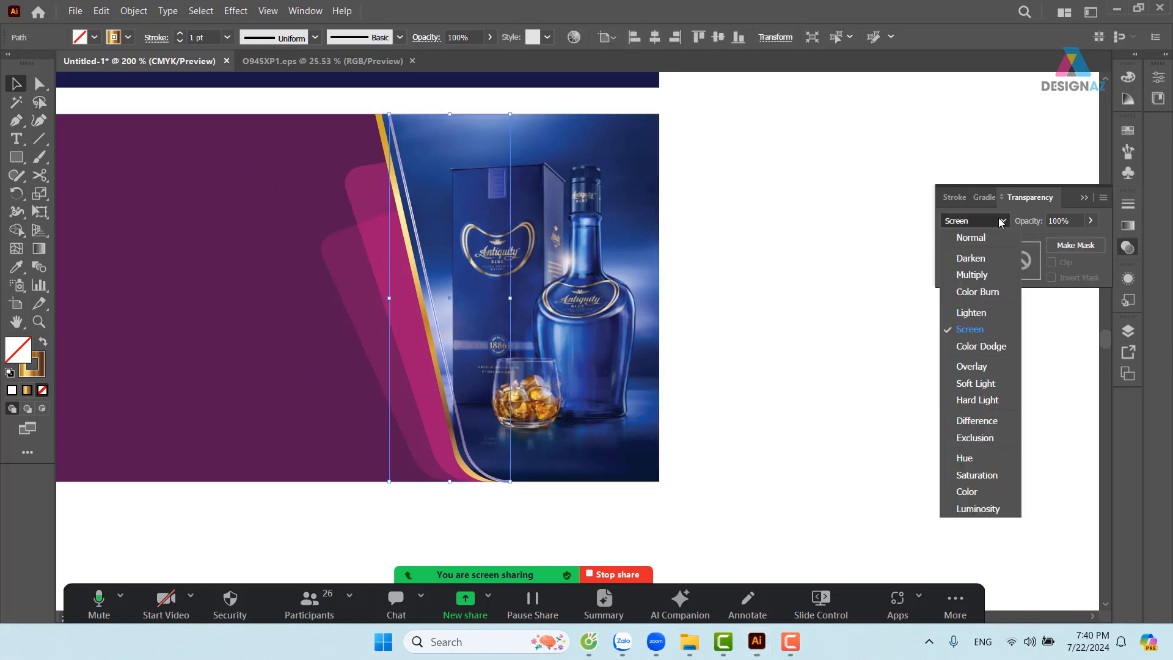
left_click(985, 237)
left_click(777, 395)
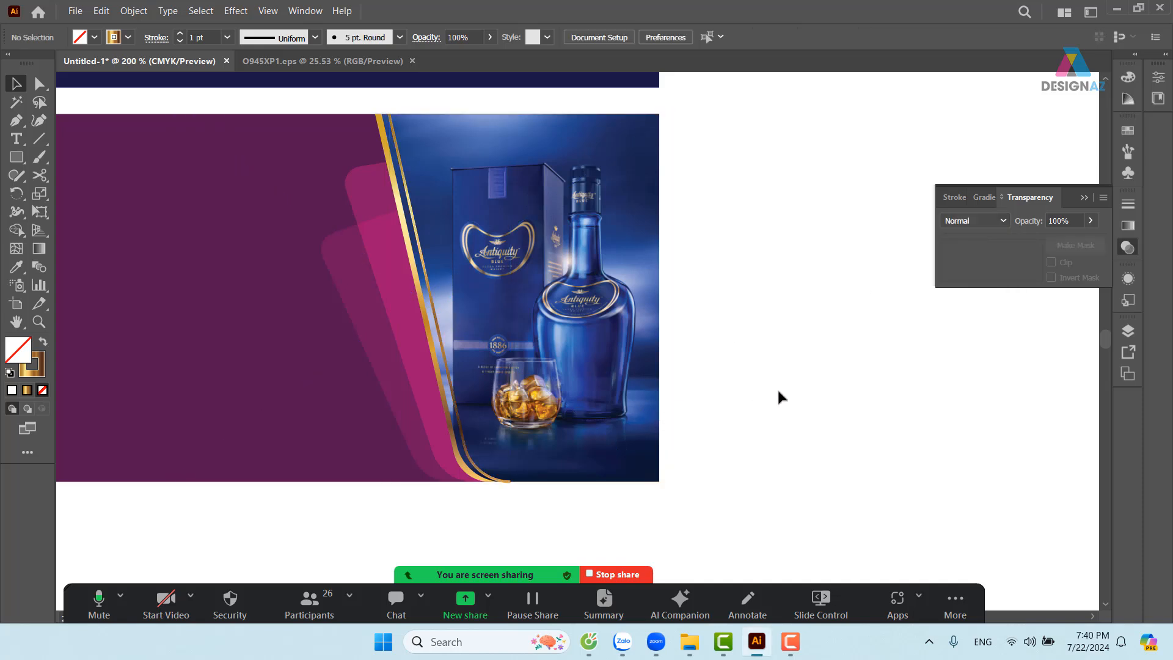
Nudge the thin gold line slightly to the right, away from the wider gold band
left_click(437, 329)
key("Right")
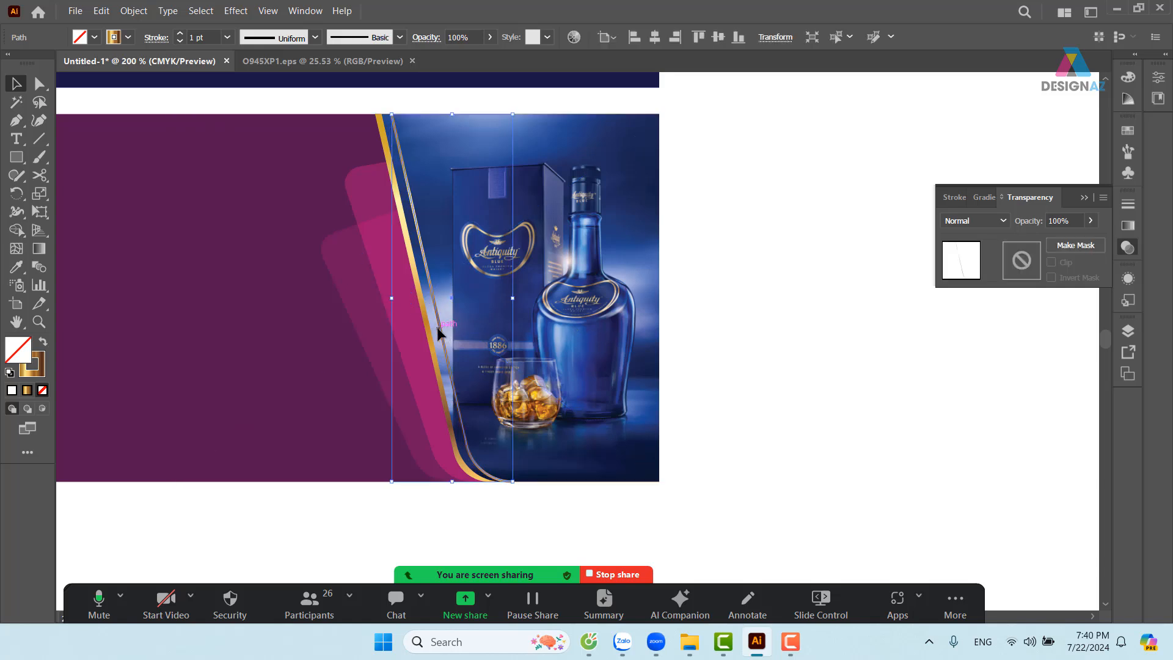
Thin the gold curve beside the thick gold band to a 0.5 pt stroke and nudge it slightly closer to the band
left_click(785, 365)
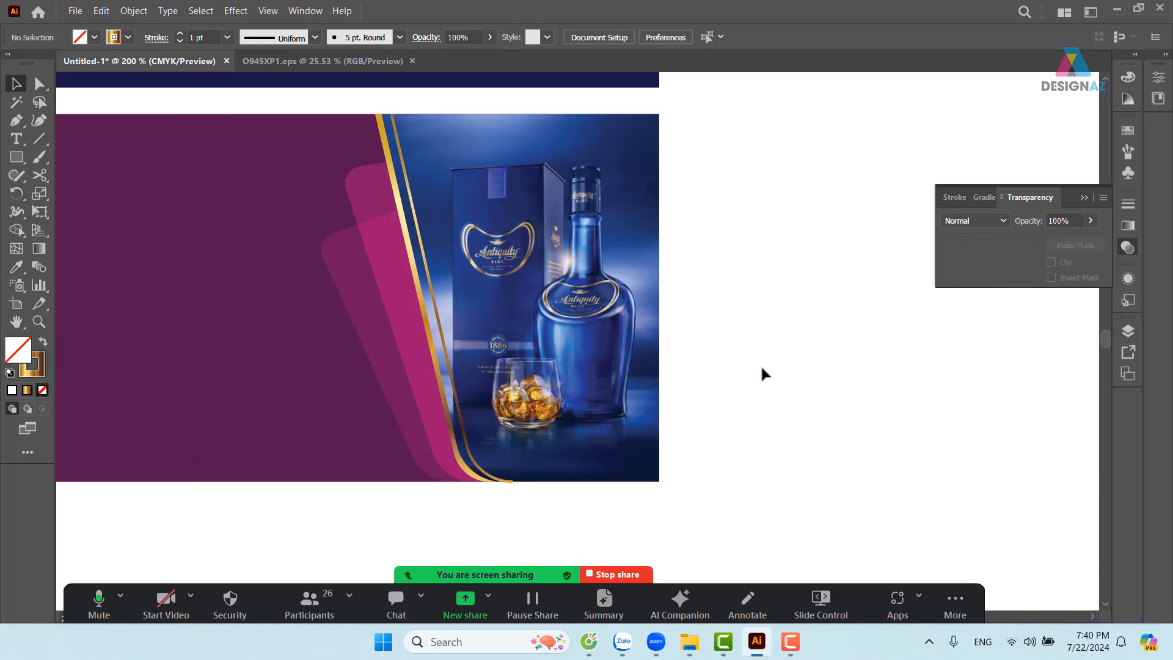
left_click(442, 341)
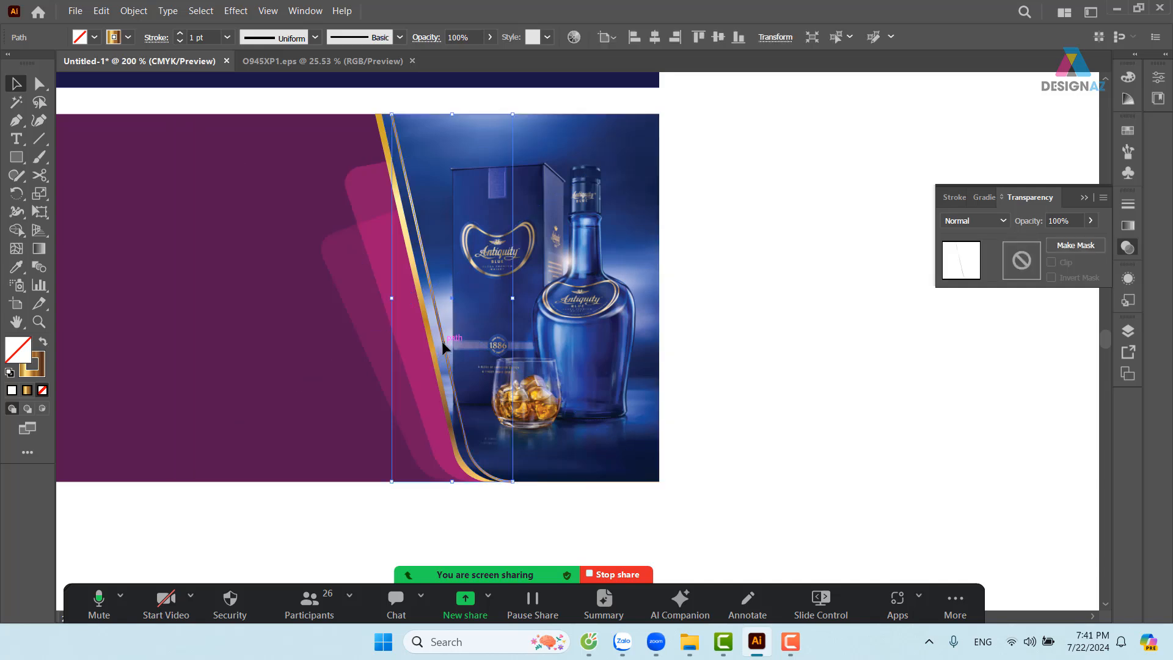
left_click(228, 37)
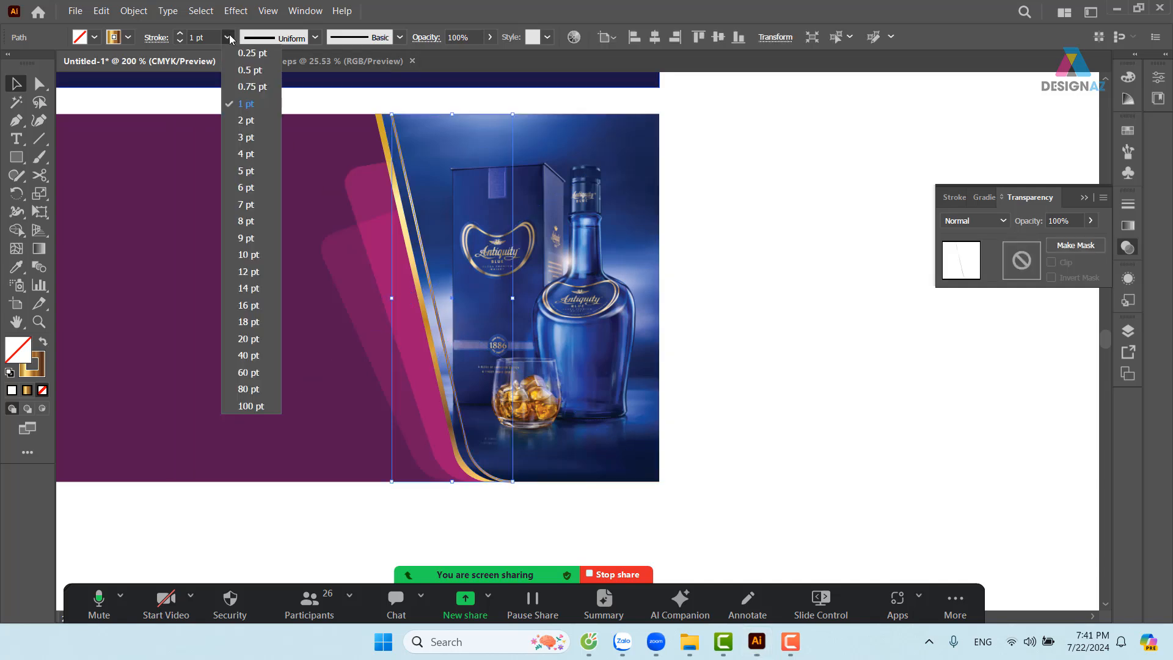
left_click(247, 69)
left_click(848, 419)
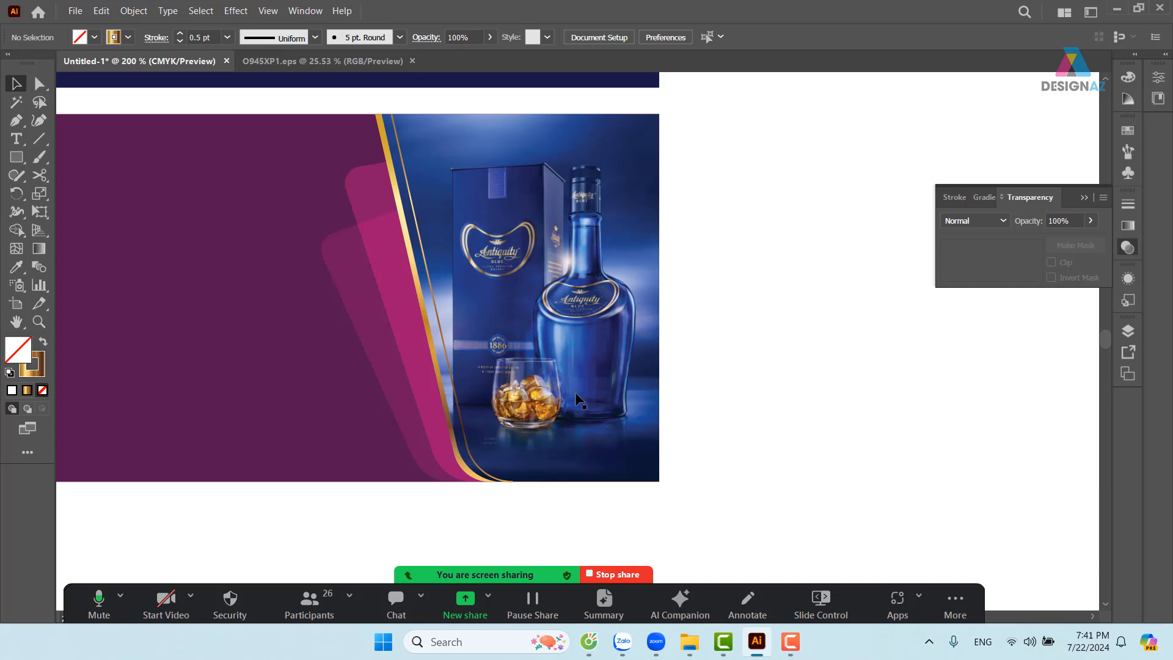
left_click(462, 434)
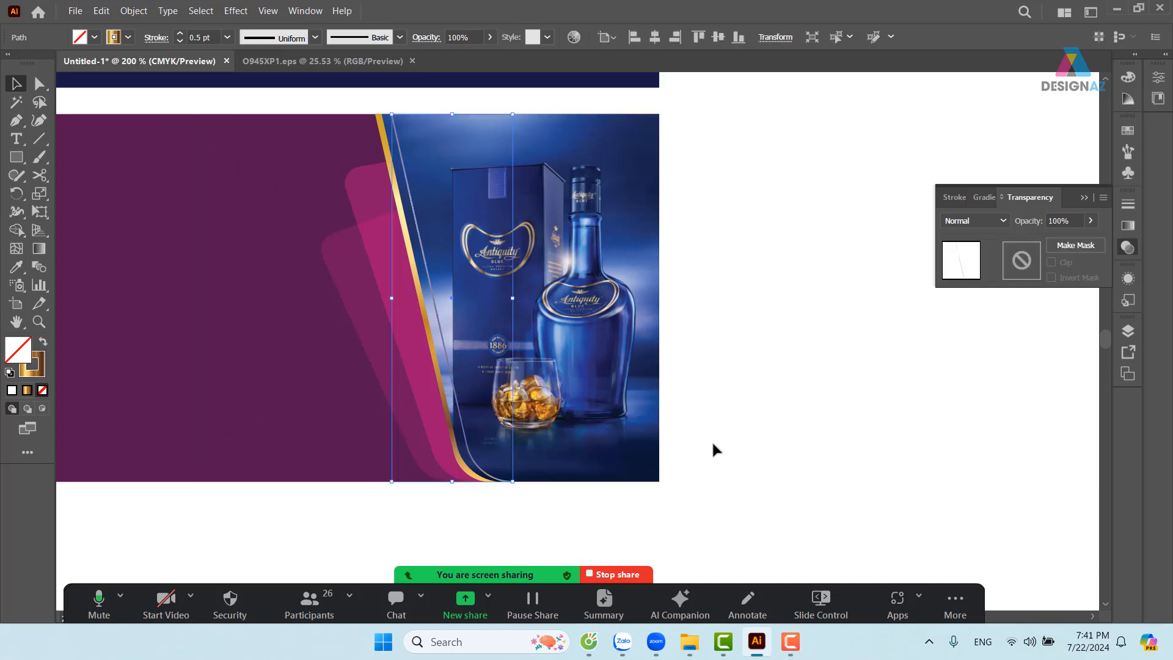
key("Left")
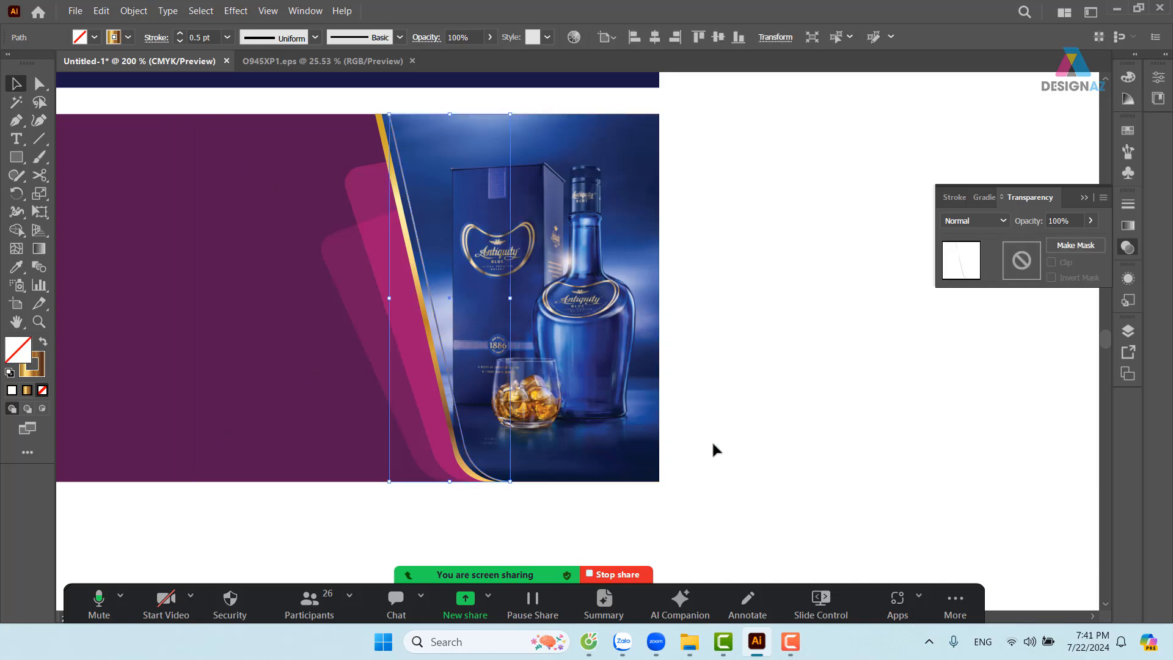
left_click(822, 449)
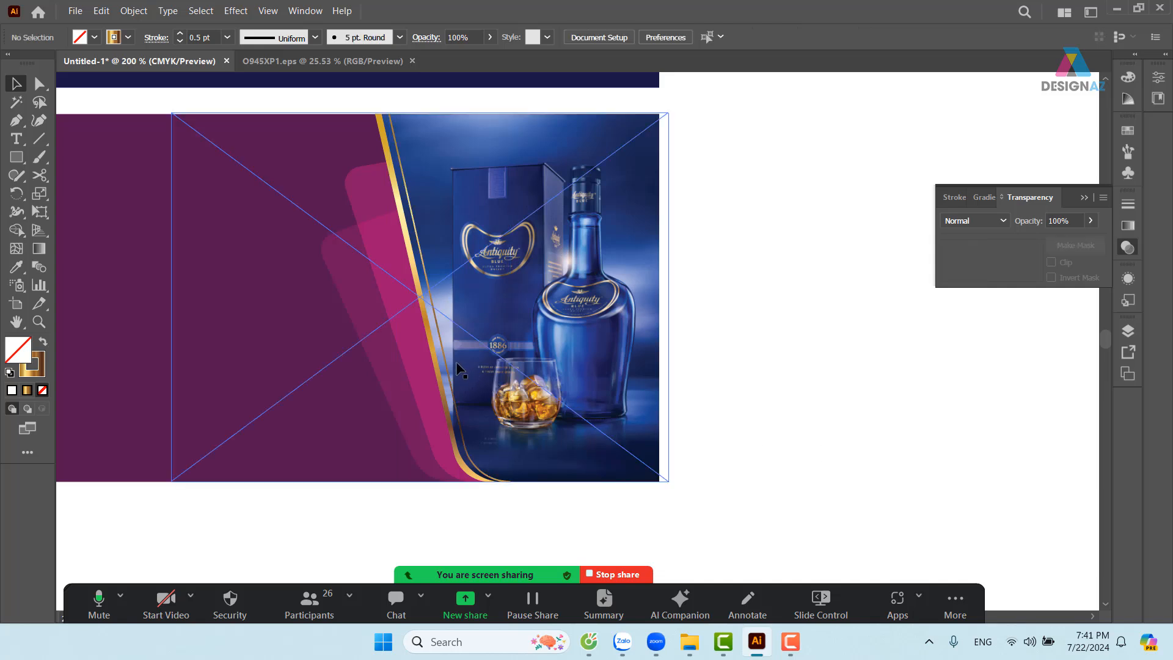
Duplicate the thin gold curve about 0.1 cm horizontally towards the bottle and nudge the copy slightly back towards the band
left_click_drag(445, 366, 453, 366)
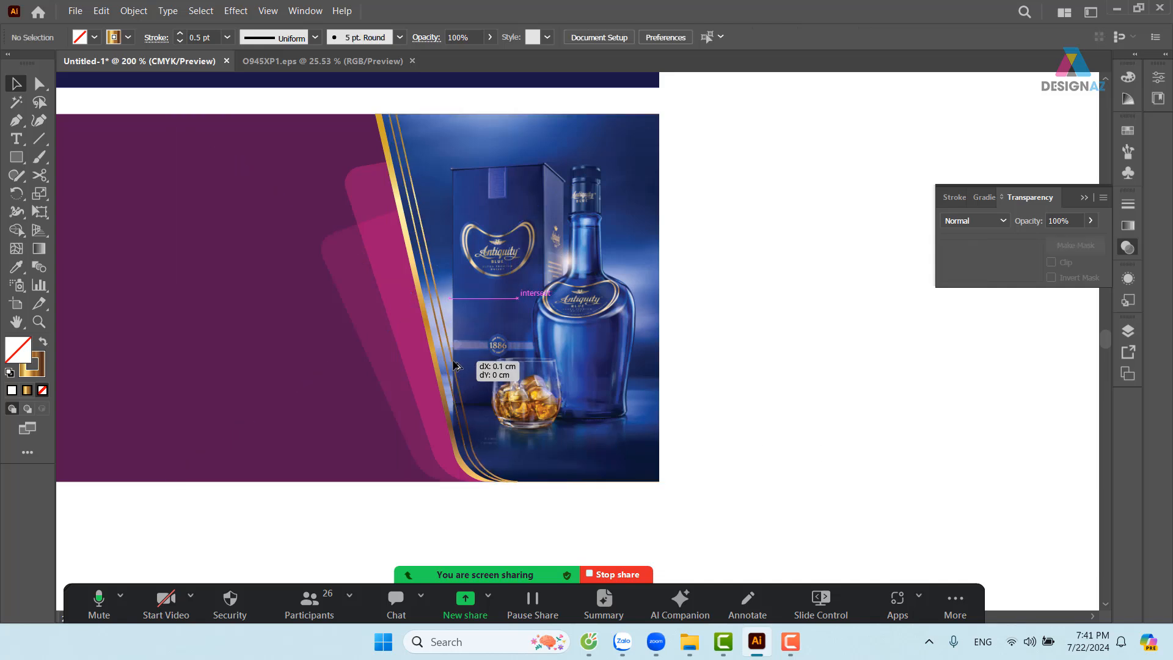
left_click(639, 402)
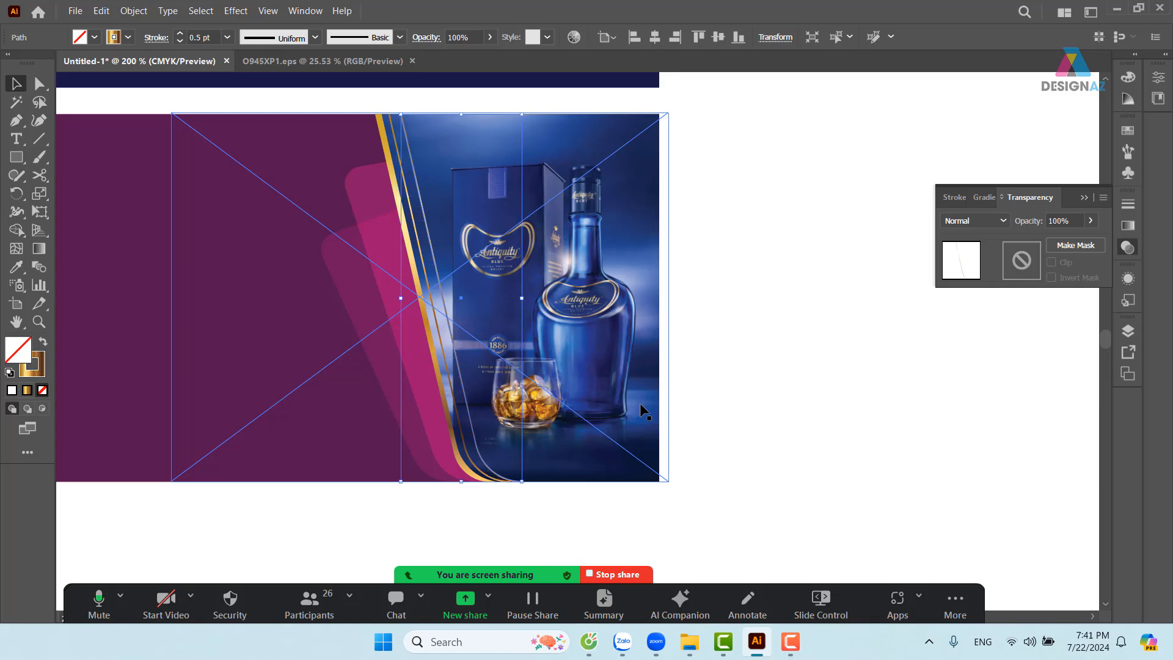
key("Left")
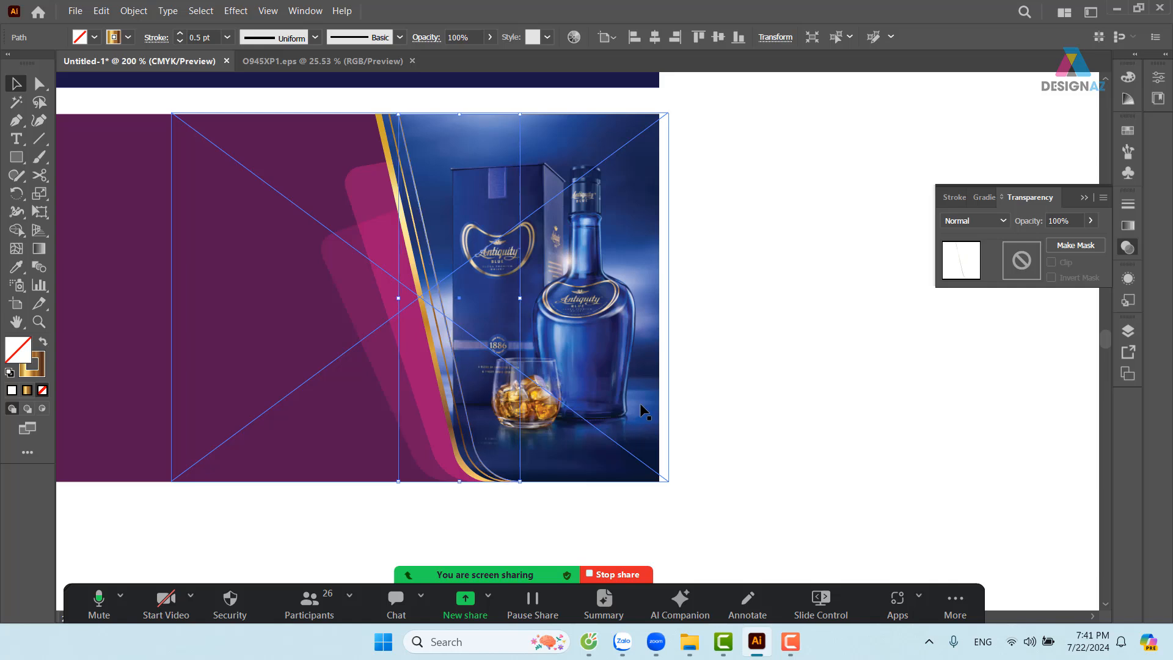
left_click(843, 380)
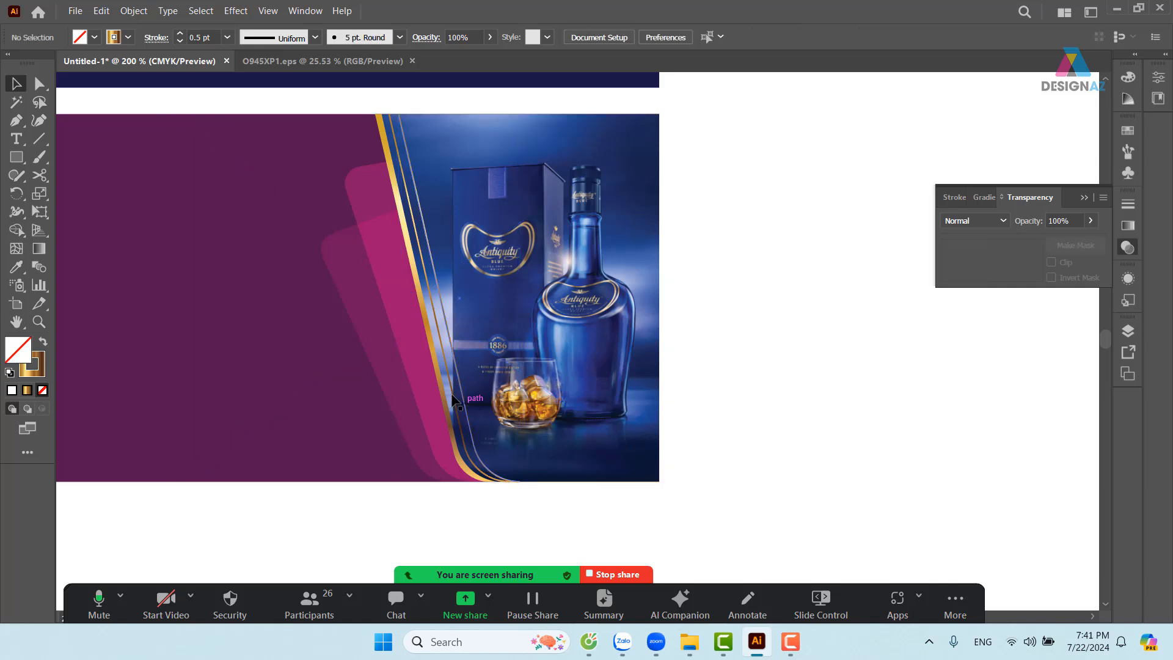
Set the opacity of the duplicated gold curve nearest the bottle to 60%
left_click(447, 333)
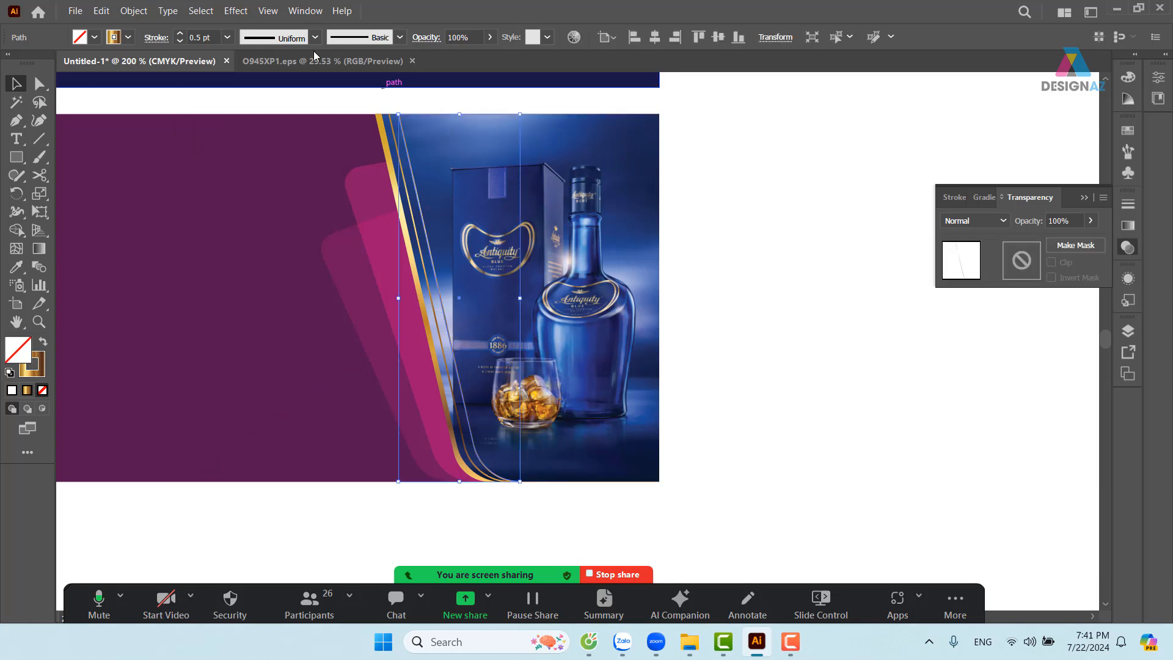
left_click(480, 37)
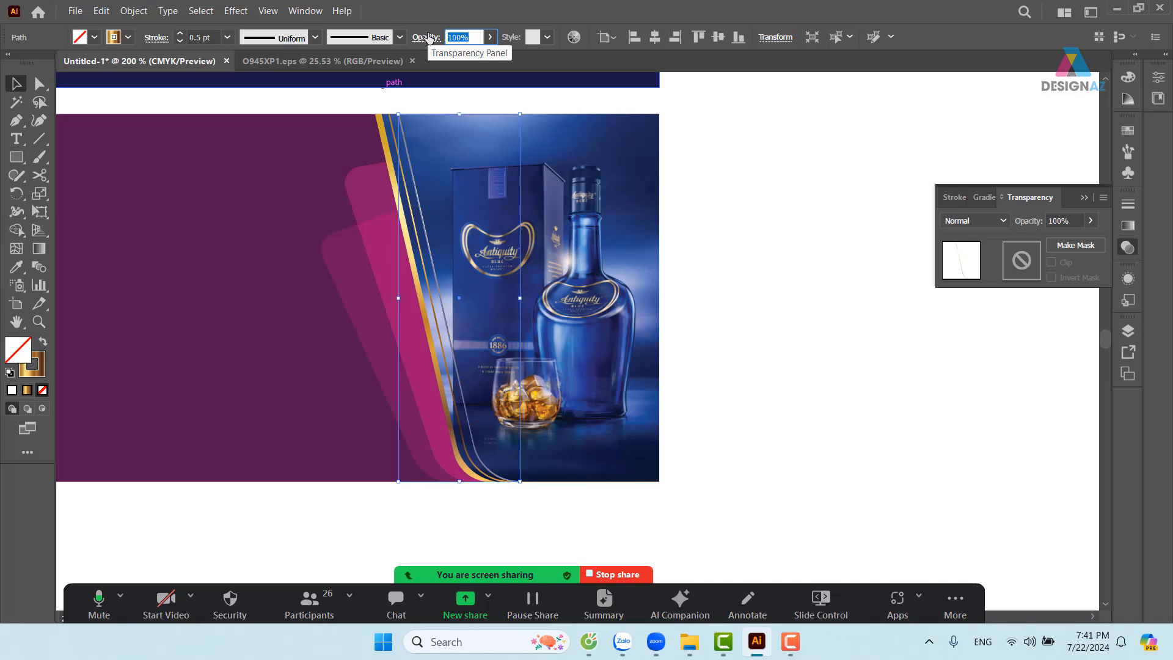
type("60")
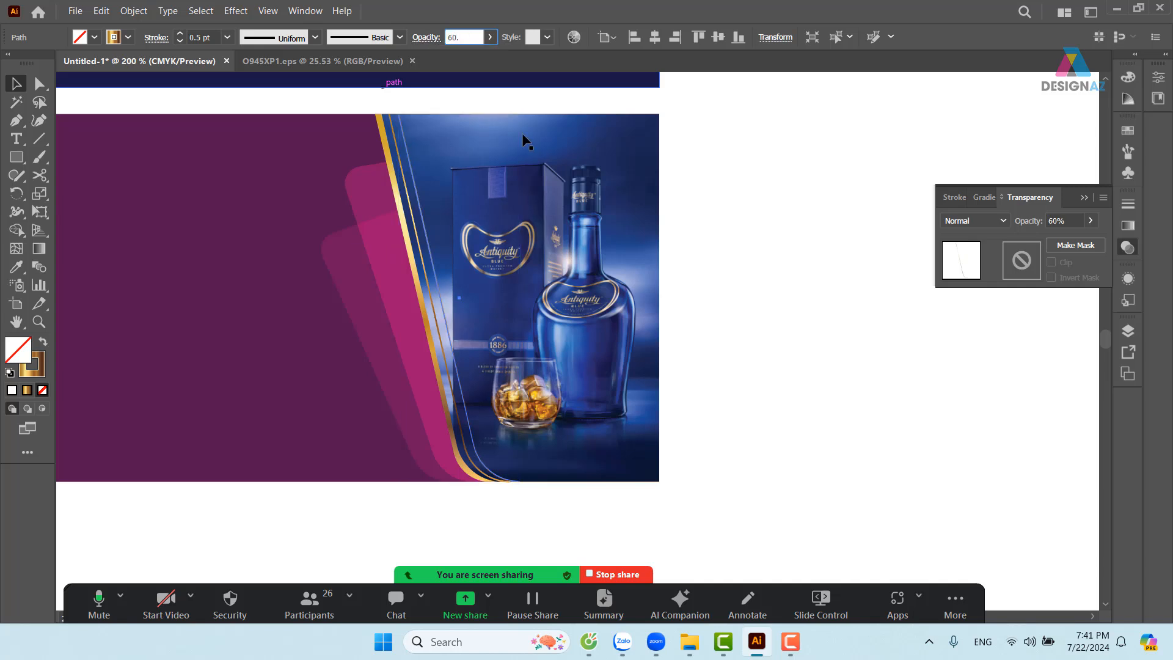
left_click(781, 279)
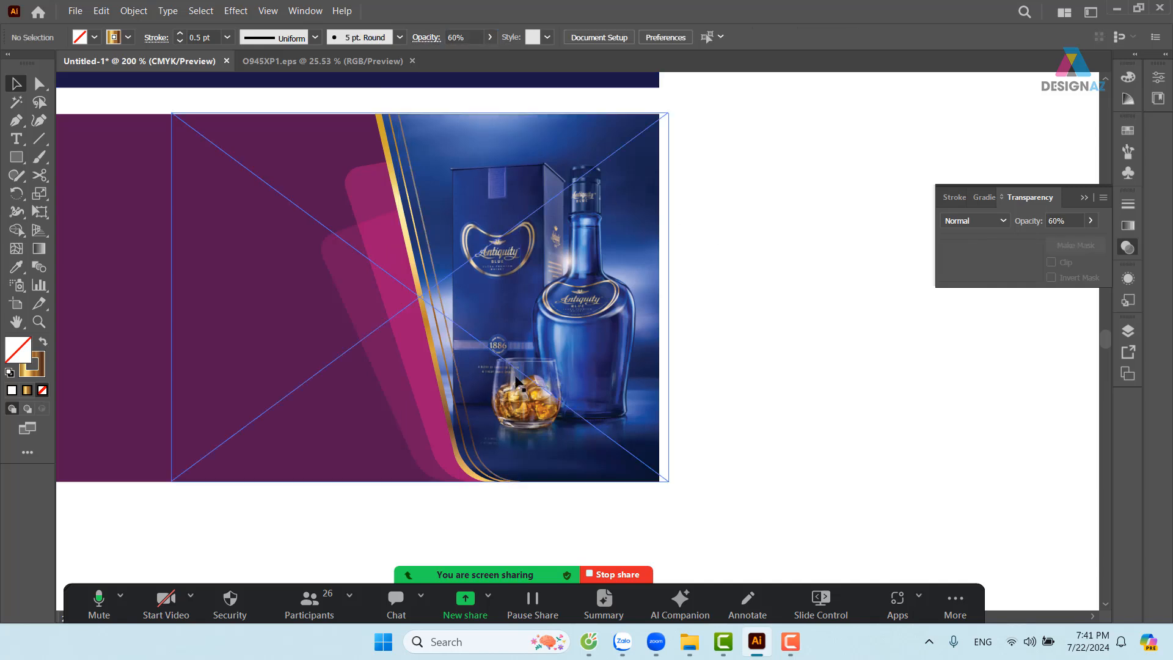
Duplicate the 60% gold curve and nudge the copy further towards the bottle to match the spacing of the other lines
left_click(448, 332)
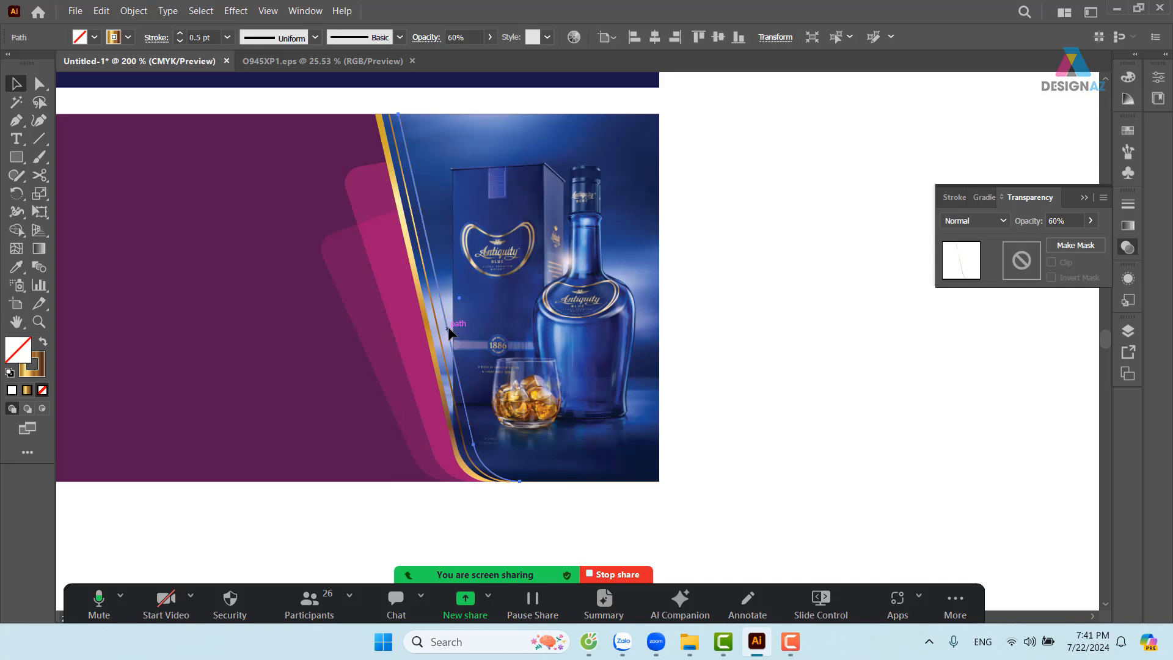
key("Right")
key("Right")
key("Right")
key("Right")
key("Right")
key("Right")
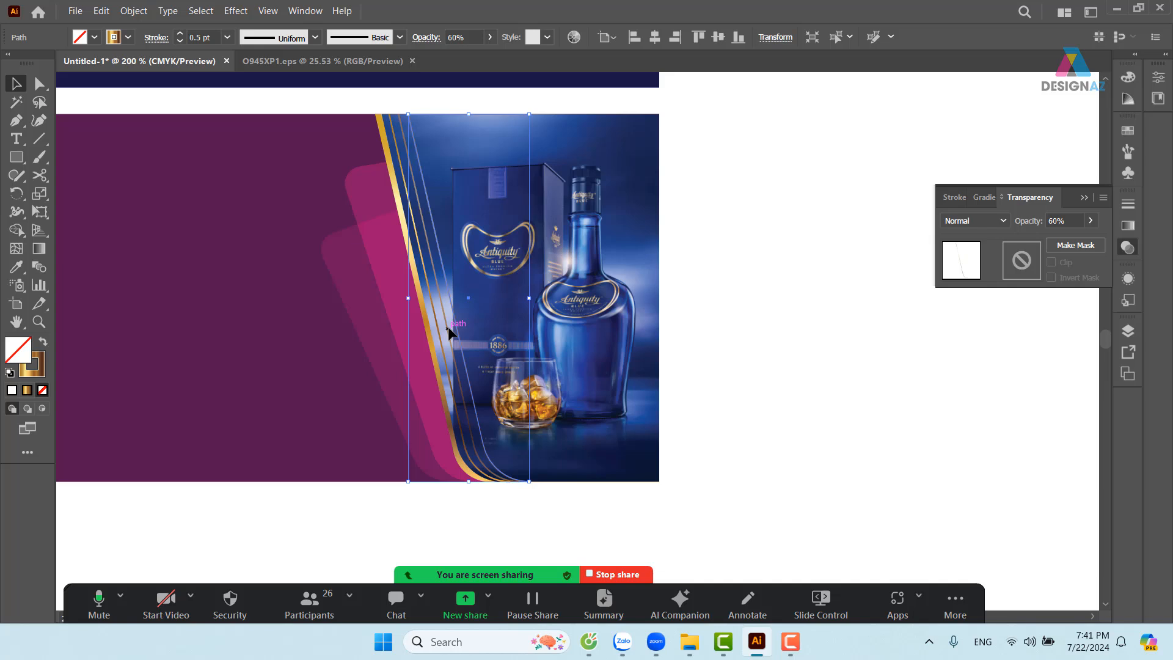
key("Right")
key("Left")
Set the opacity of the outermost gold curve to 30%
left_click(473, 38)
type("30")
key("Return")
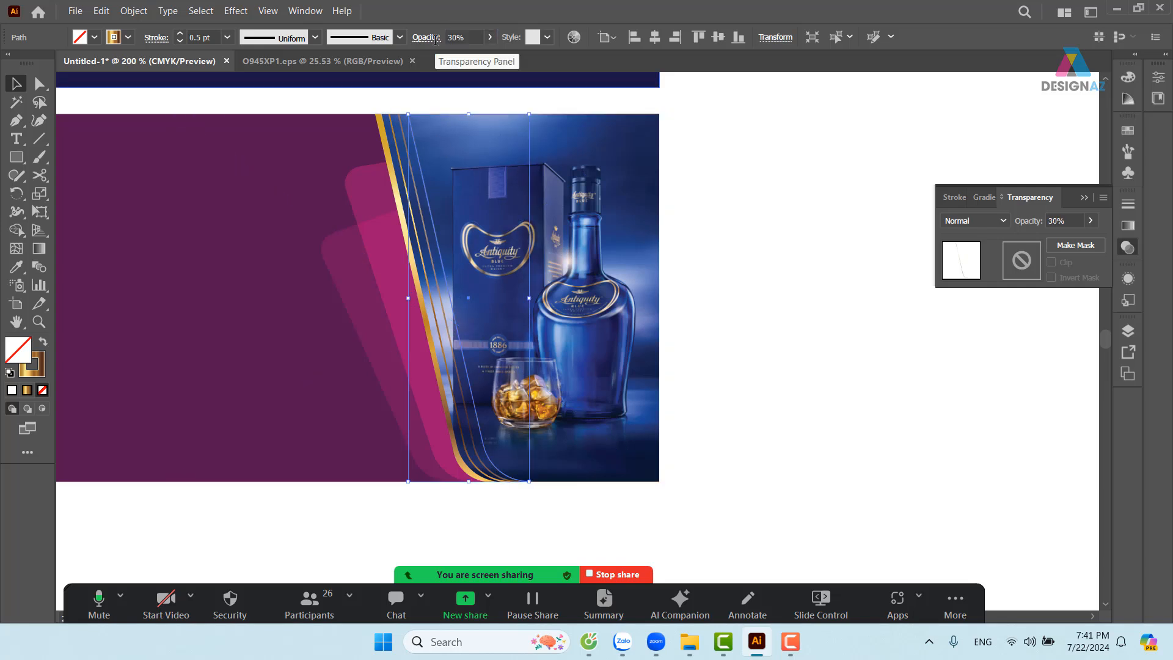
left_click(751, 313)
Cut the outermost 30% gold curve with the Scissors tool at about Y 10.07 cm and delete its upper piece
left_click_drag(809, 354, 781, 364)
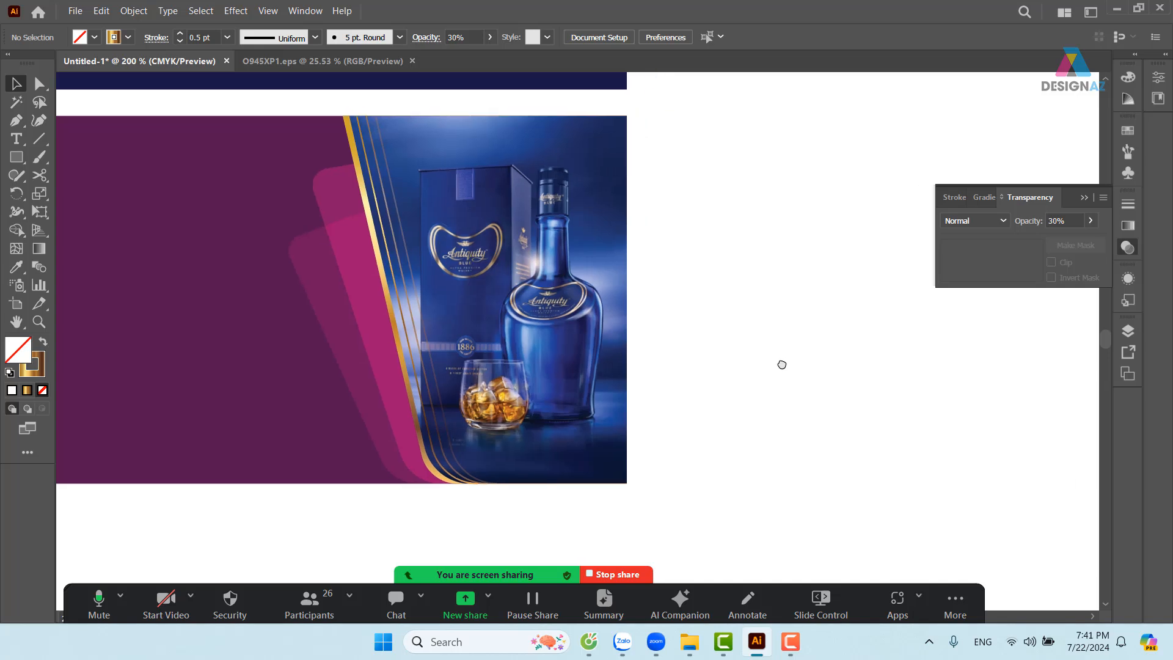
left_click_drag(612, 332, 827, 333)
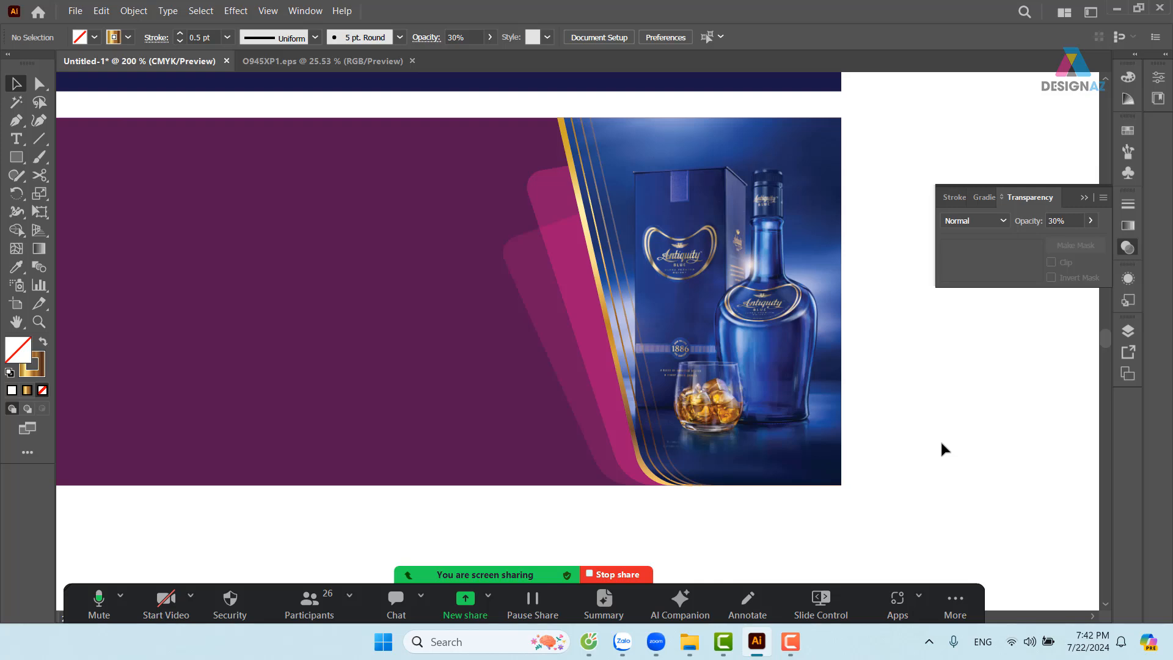
key("ctrl+equal")
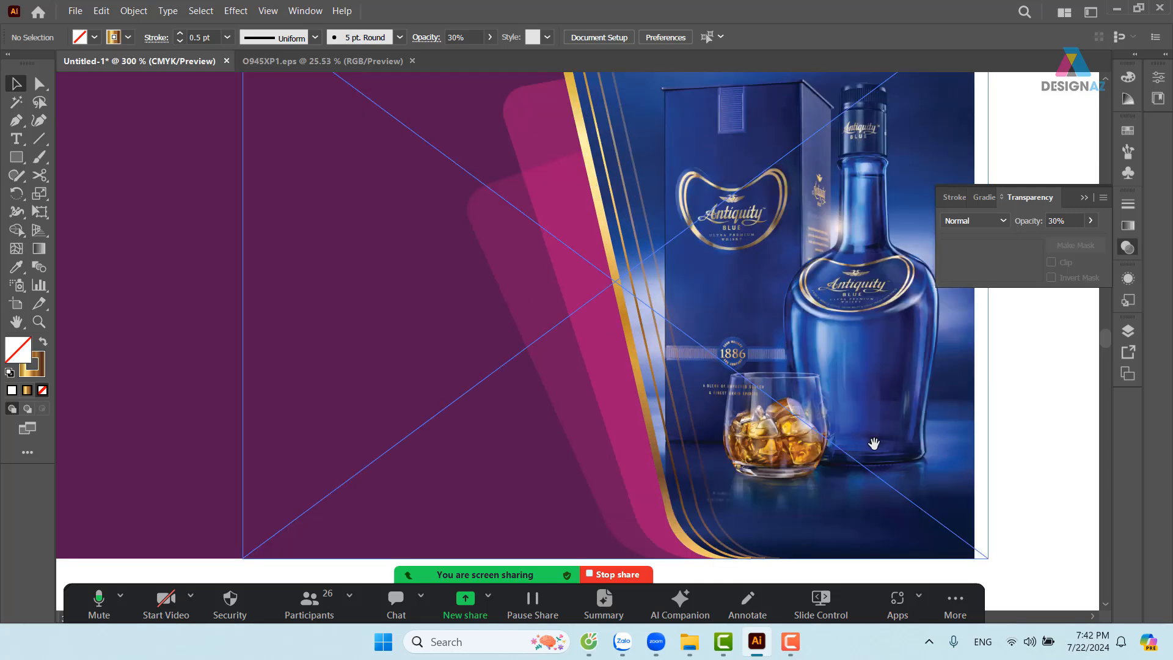
left_click_drag(691, 312, 551, 413)
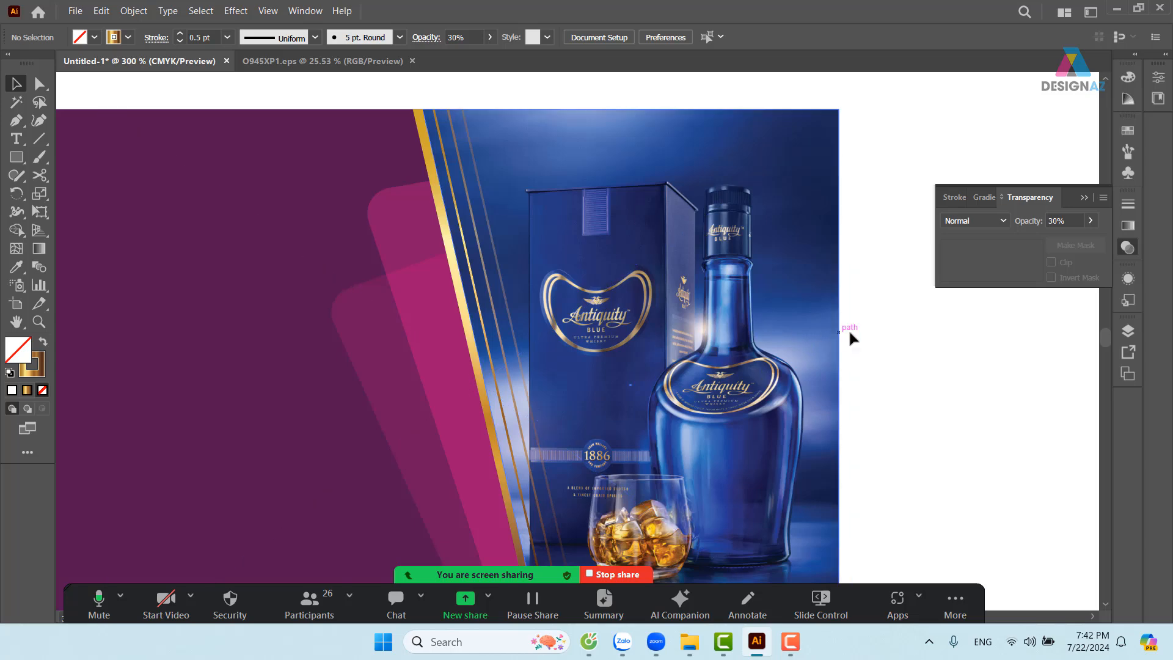
left_click_drag(738, 391, 763, 421)
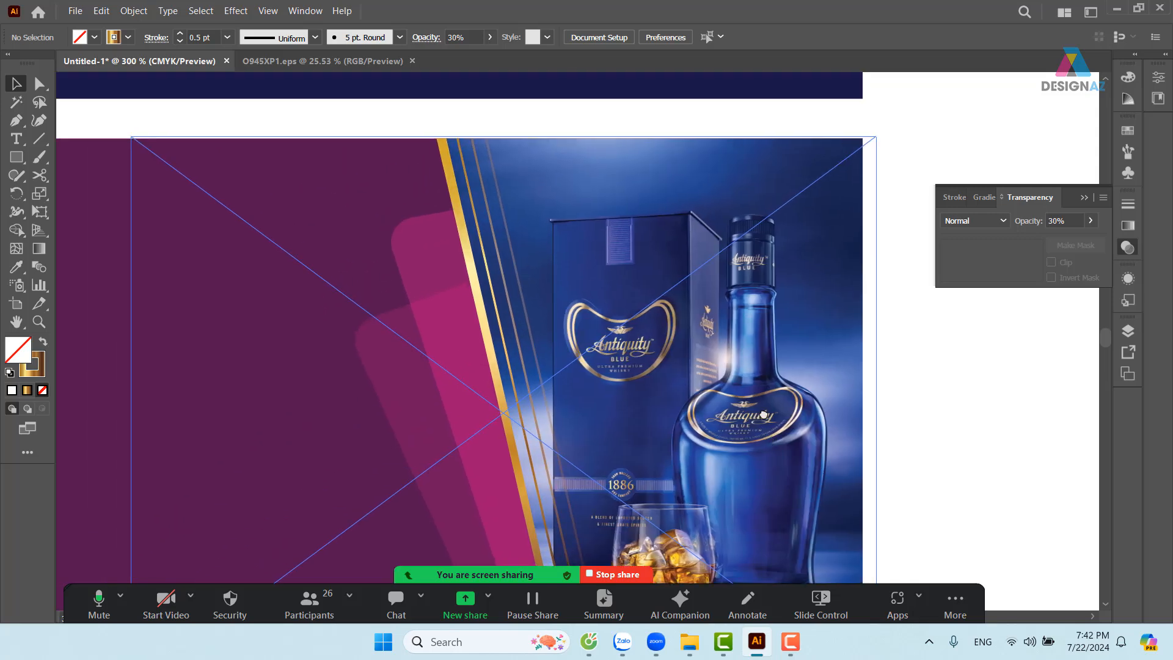
left_click(526, 313)
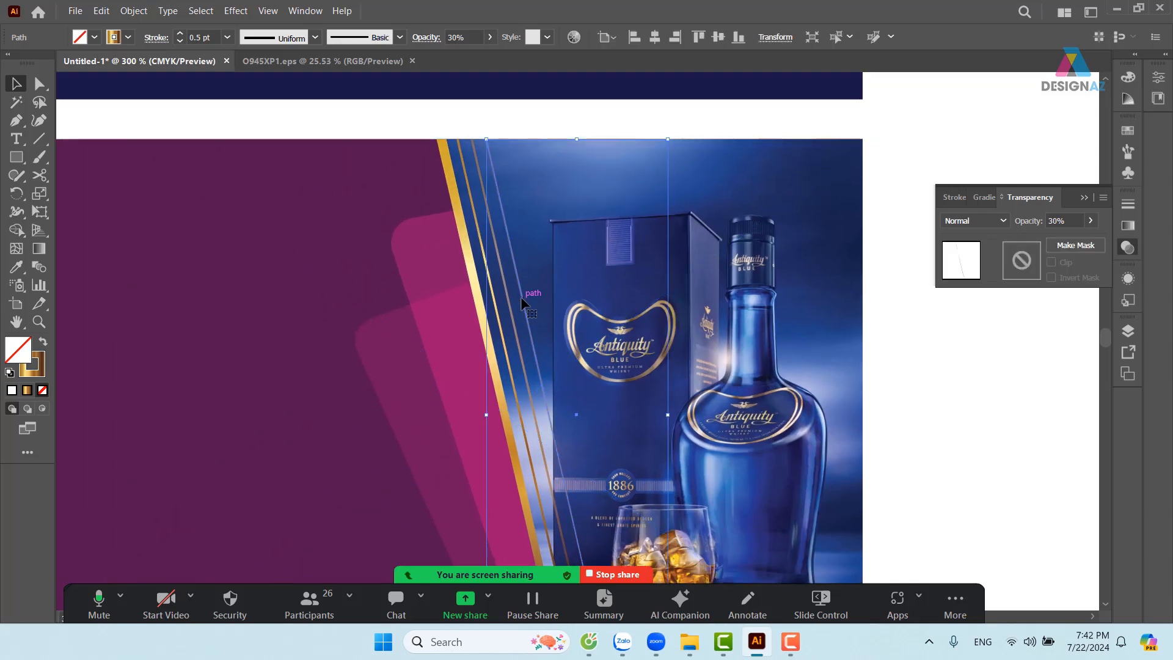
key("c")
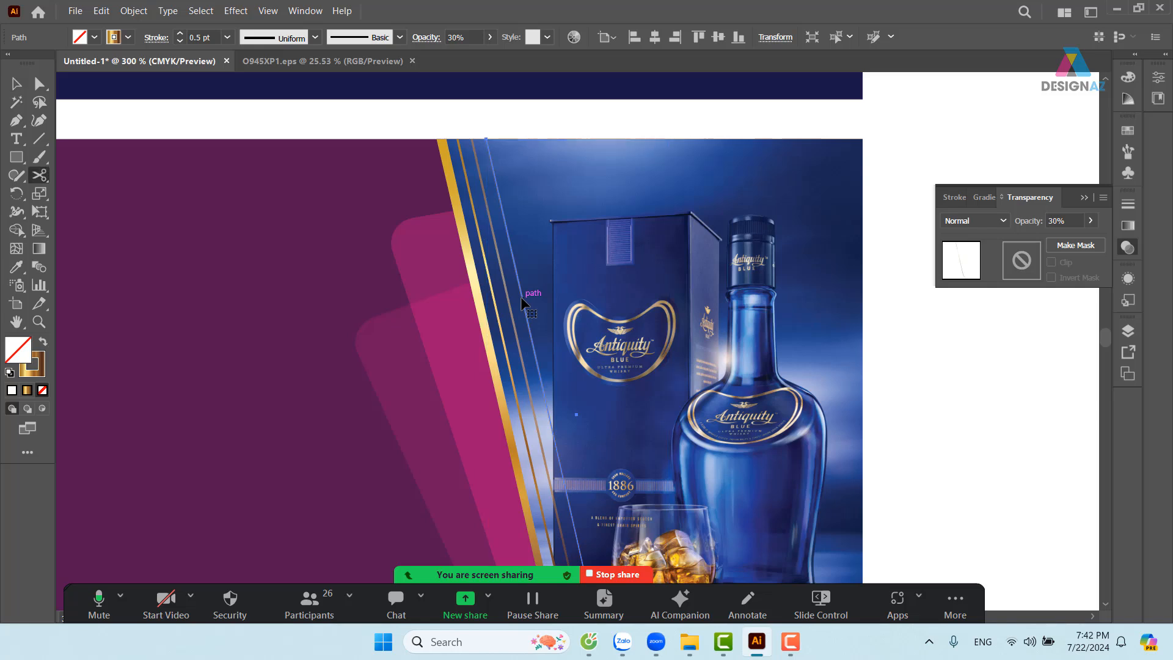
left_click(520, 295)
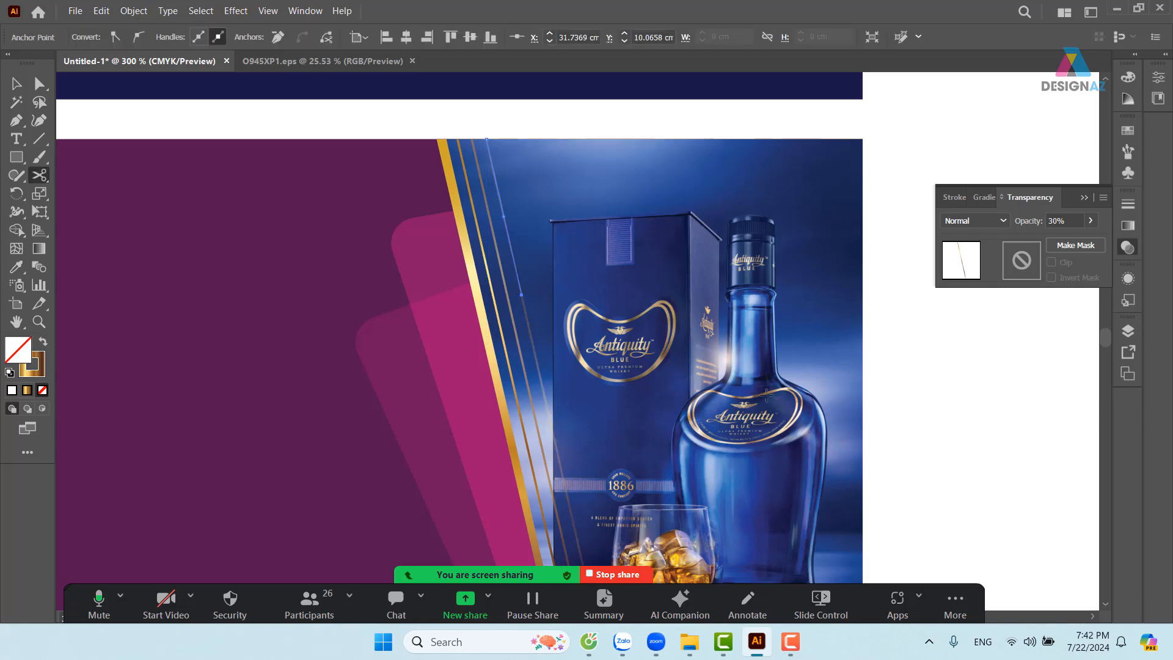
left_click(17, 85)
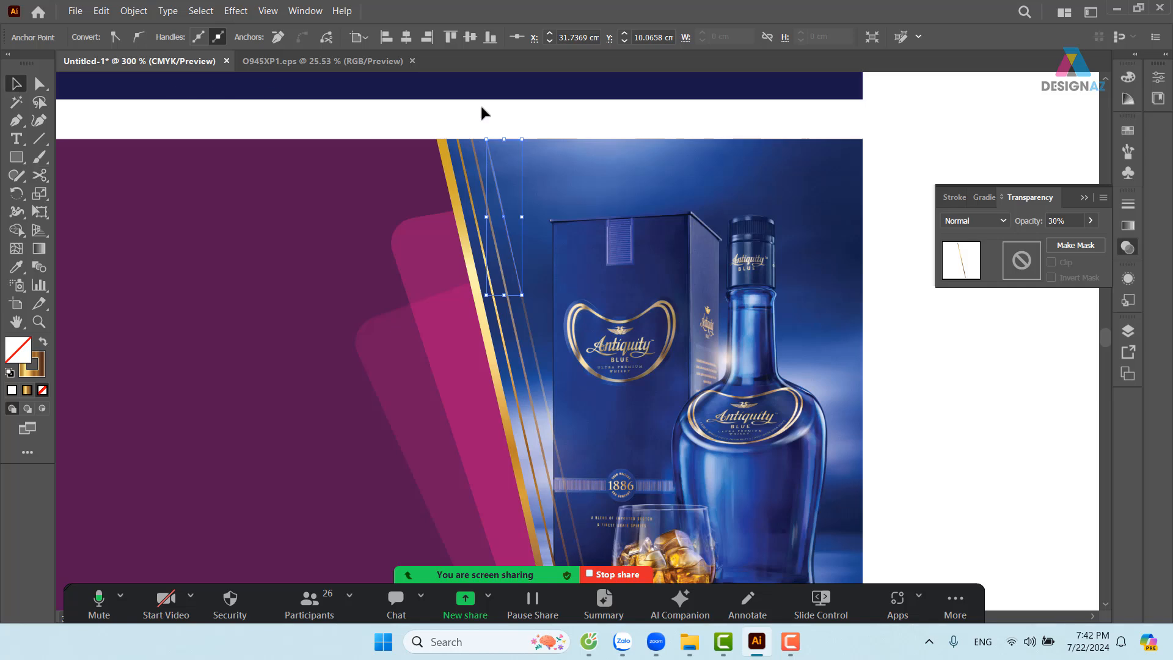
left_click(531, 113)
left_click_drag(524, 218, 639, 210)
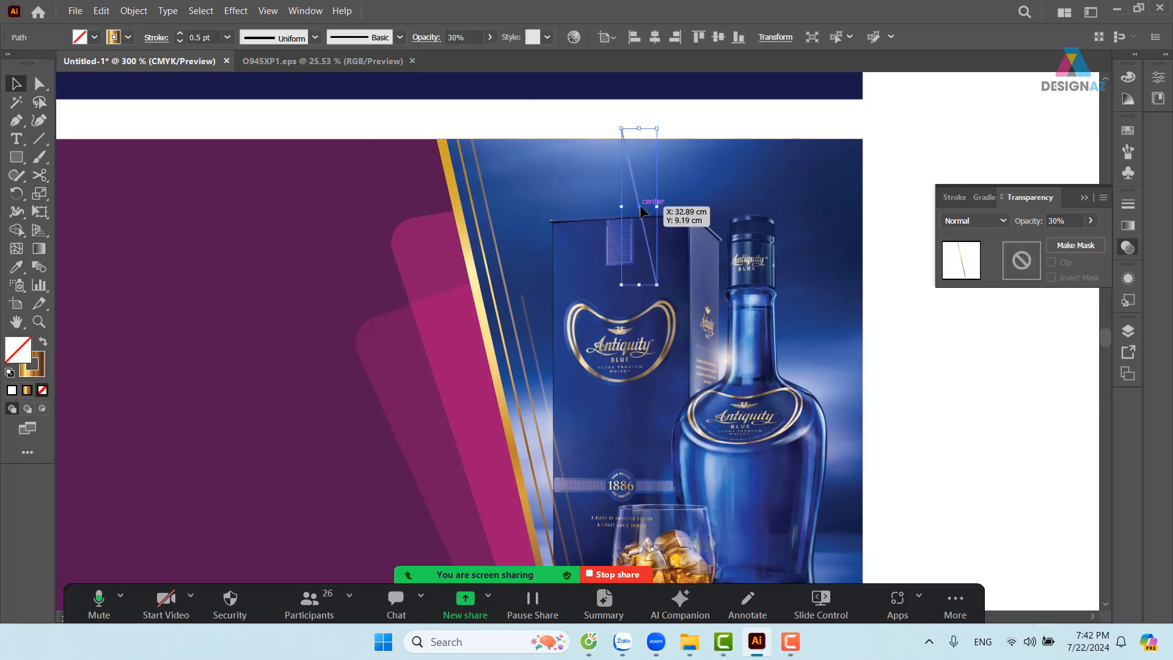
key("Delete")
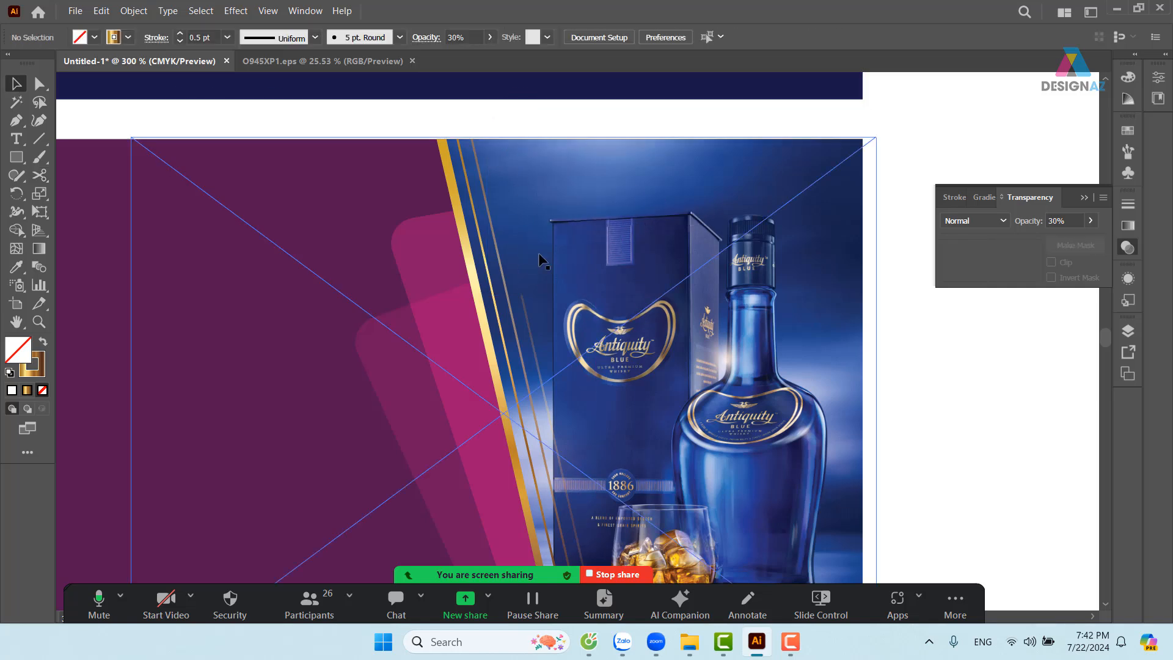
Cut the 60% gold curve with the Scissors tool at about Y 9.37 cm and delete its upper piece
left_click(495, 244)
key("c")
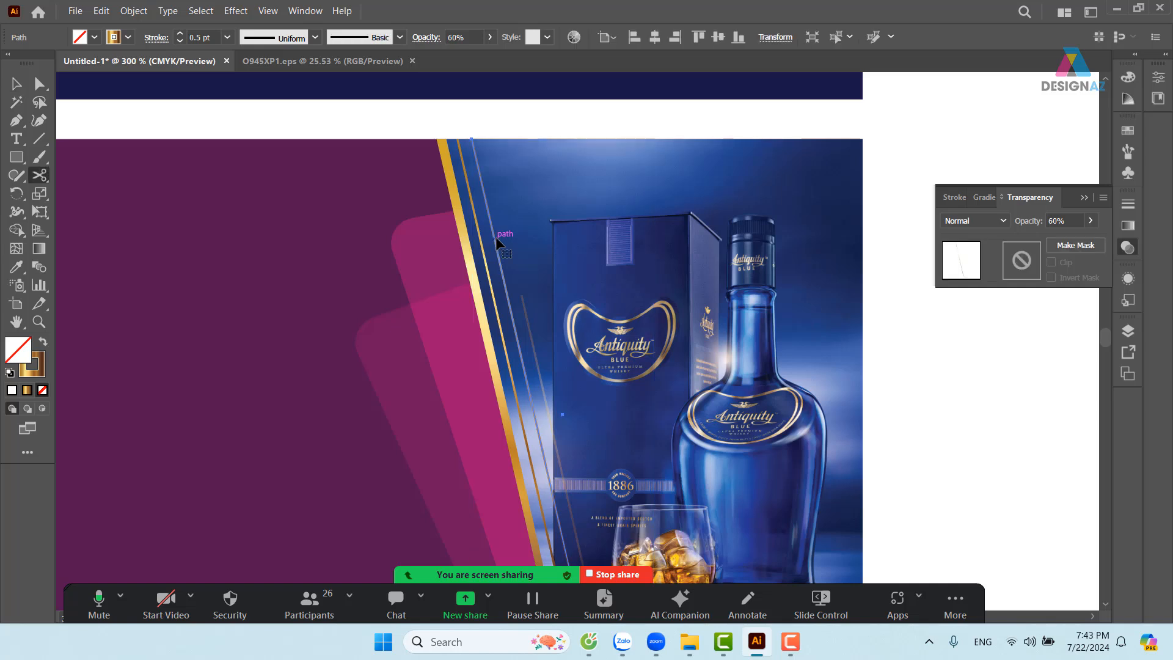
left_click(490, 224)
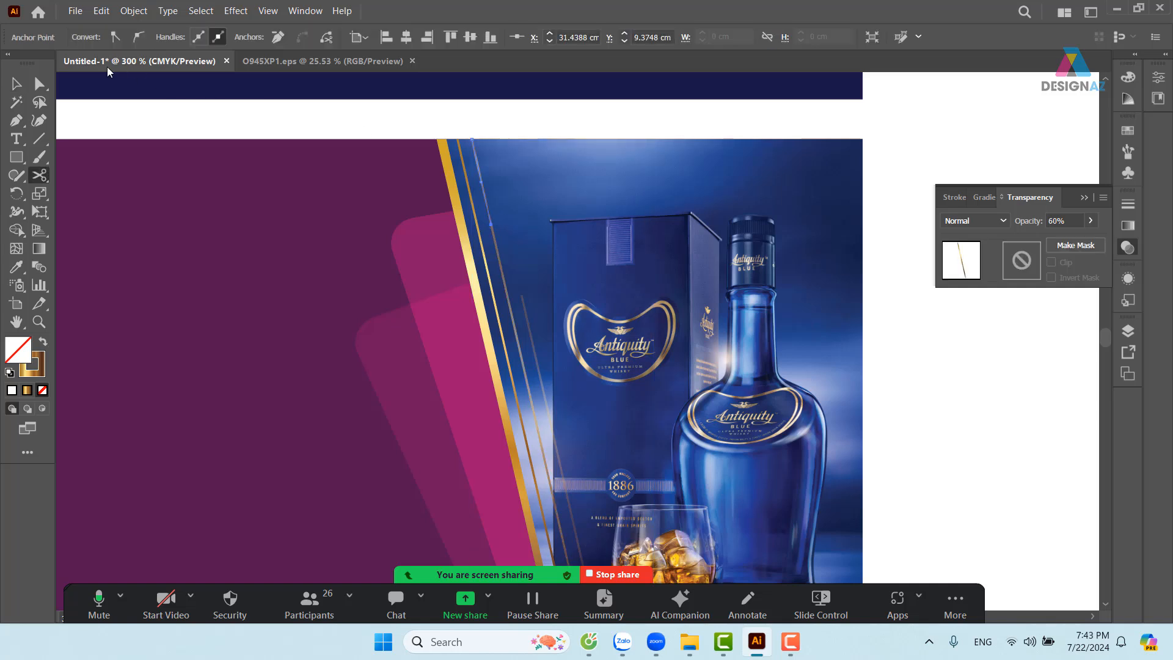
left_click(16, 84)
left_click(499, 177)
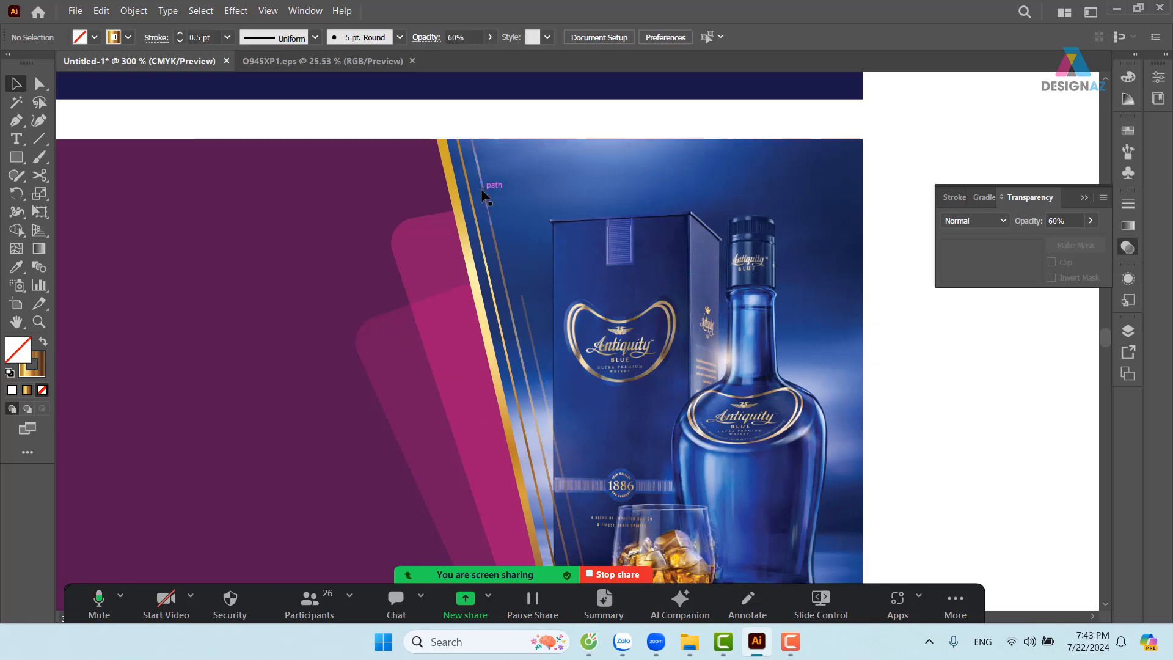
left_click_drag(481, 188, 559, 173)
key("Delete")
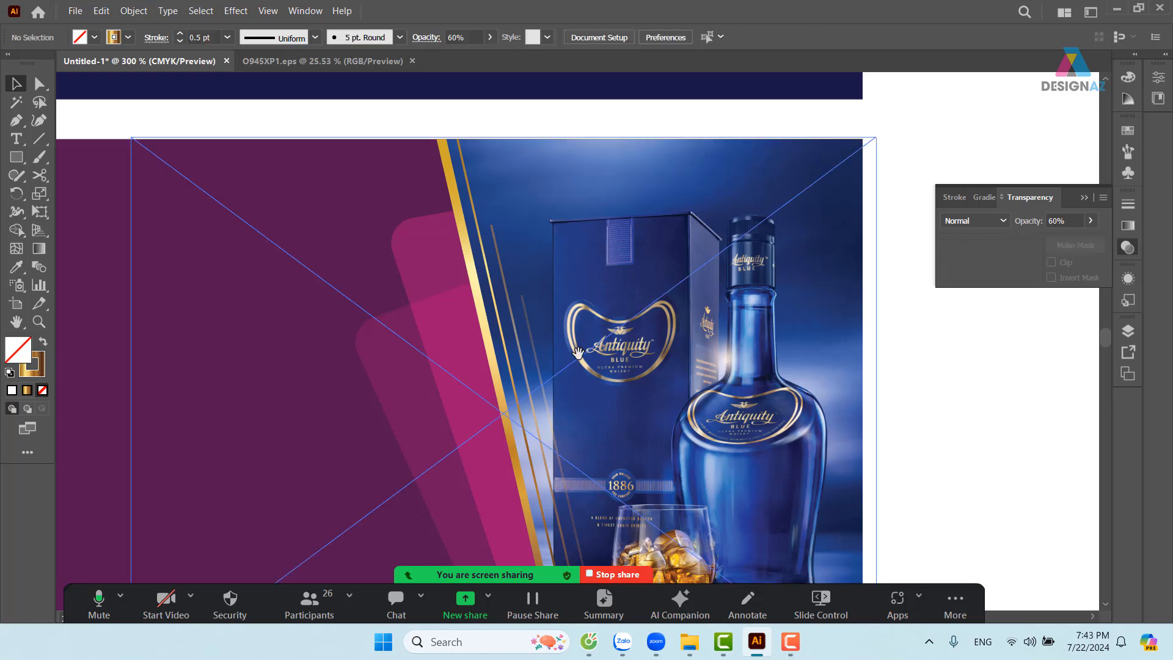
left_click_drag(573, 369, 490, 351)
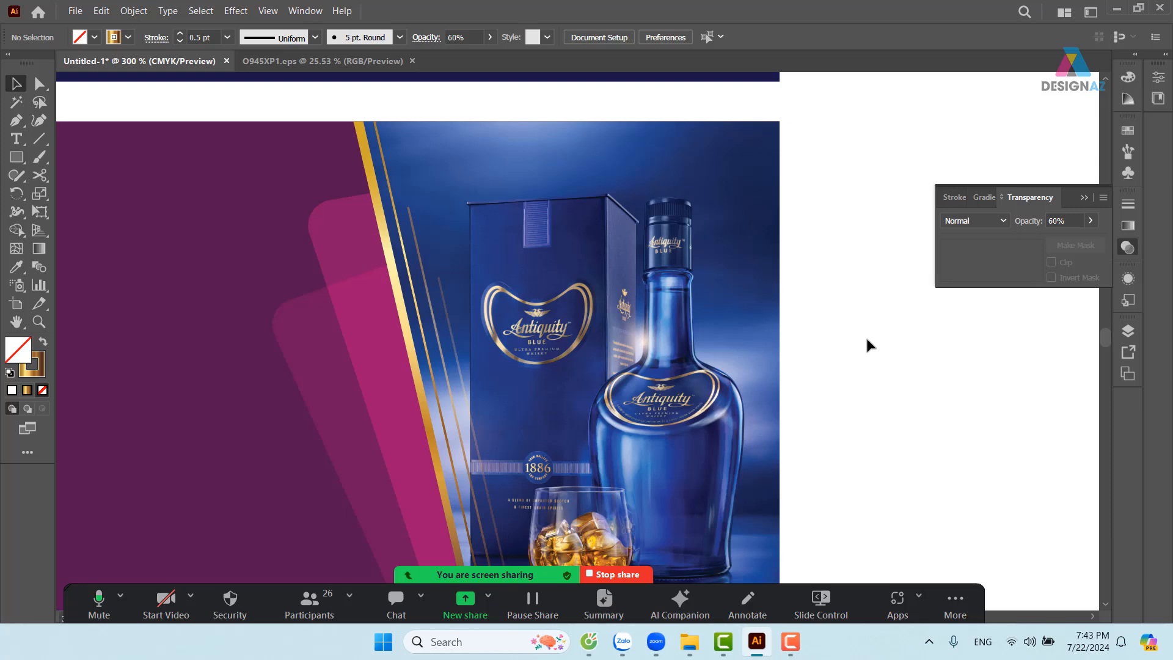
key("ctrl+plus")
key("ctrl+plus")
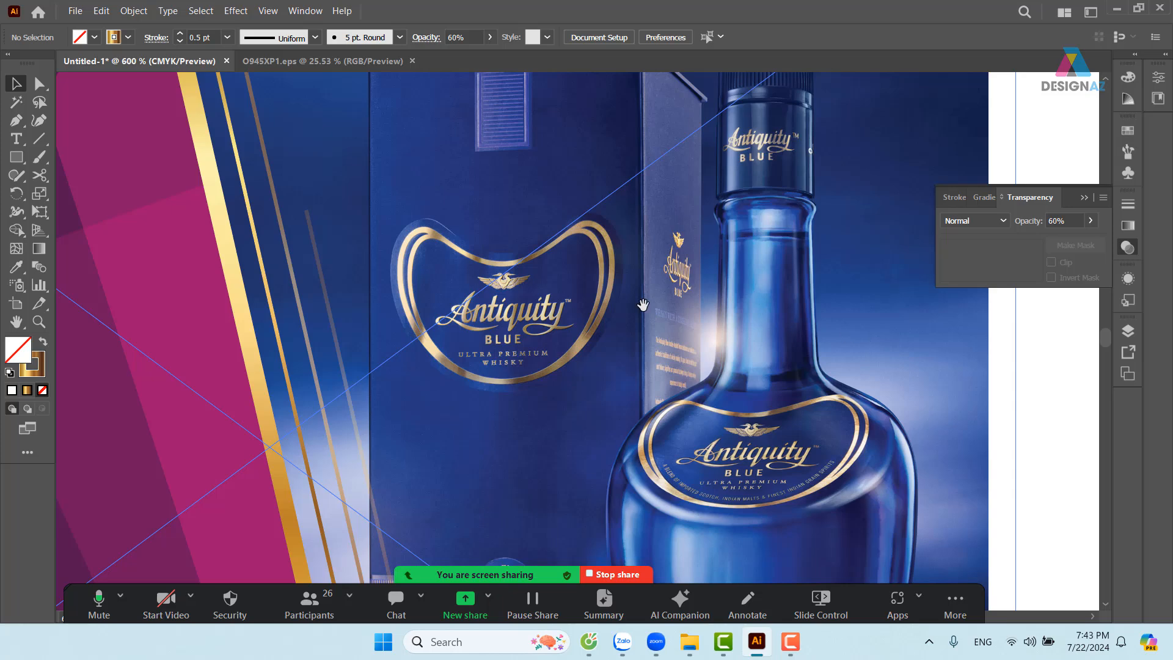
Draw a small square with a gold gradient fill and no stroke beside the upper end of the 60% gold line
left_click_drag(372, 182, 444, 381)
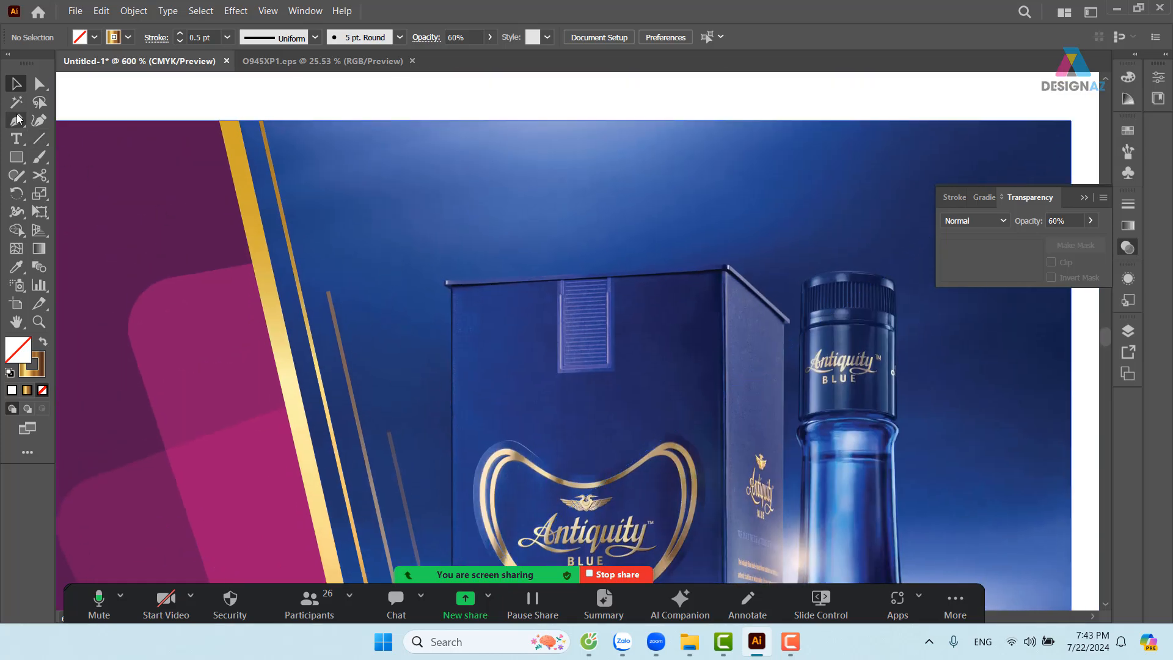
left_click(16, 157)
left_click_drag(375, 263, 404, 292)
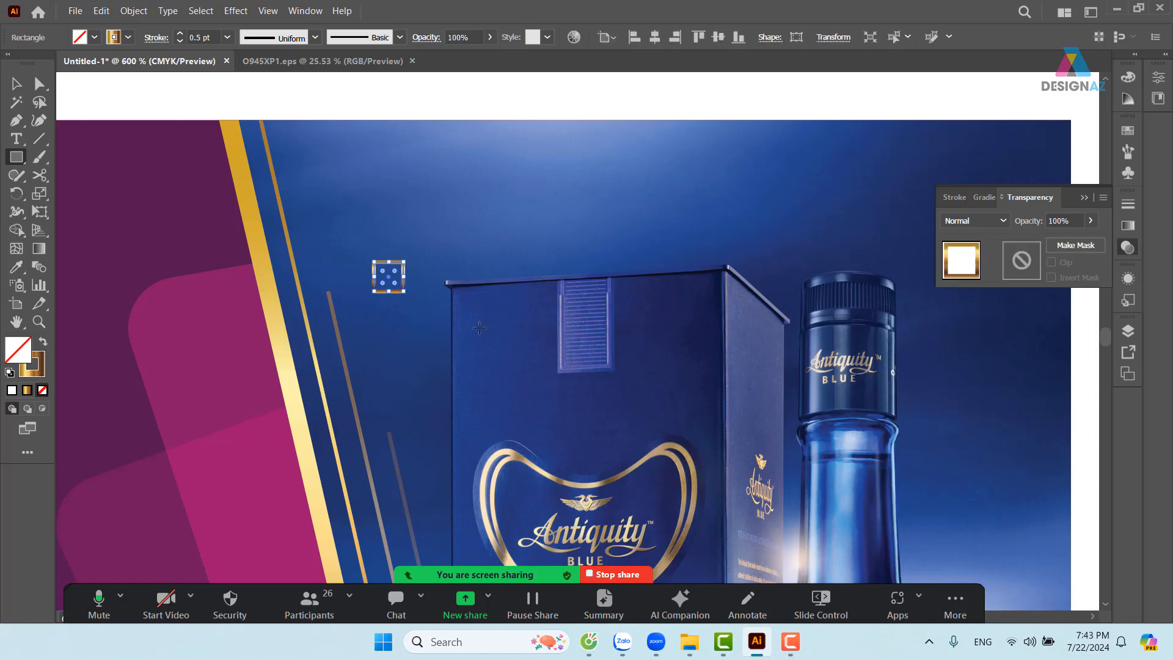
key("shift+x")
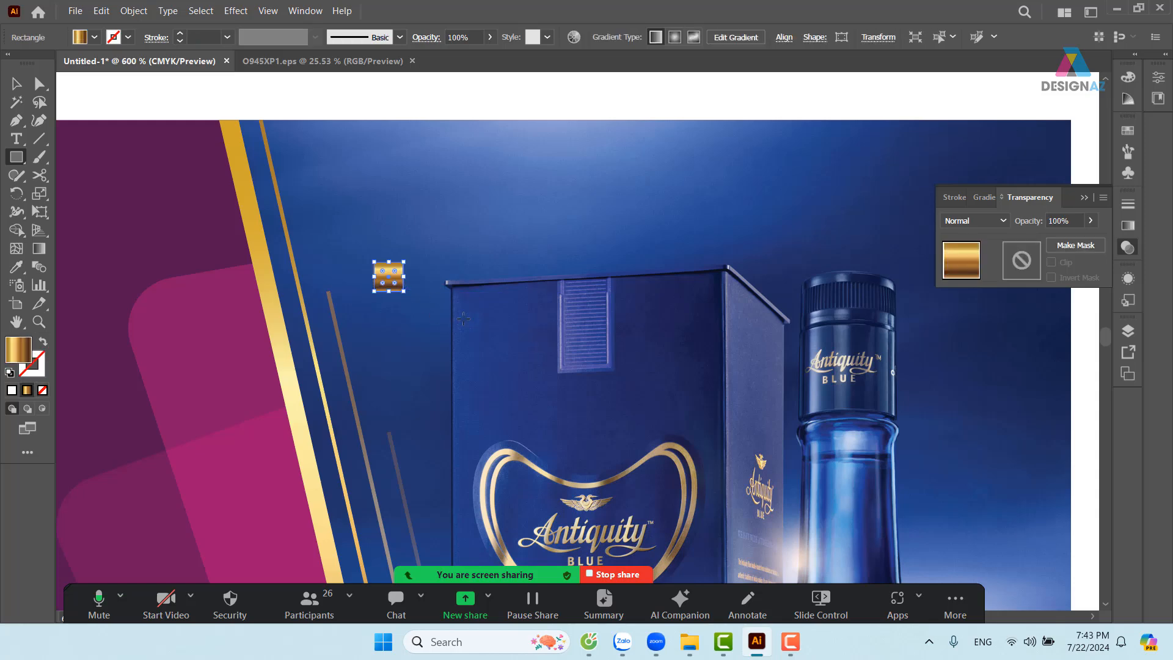
left_click(16, 83)
left_click(454, 89)
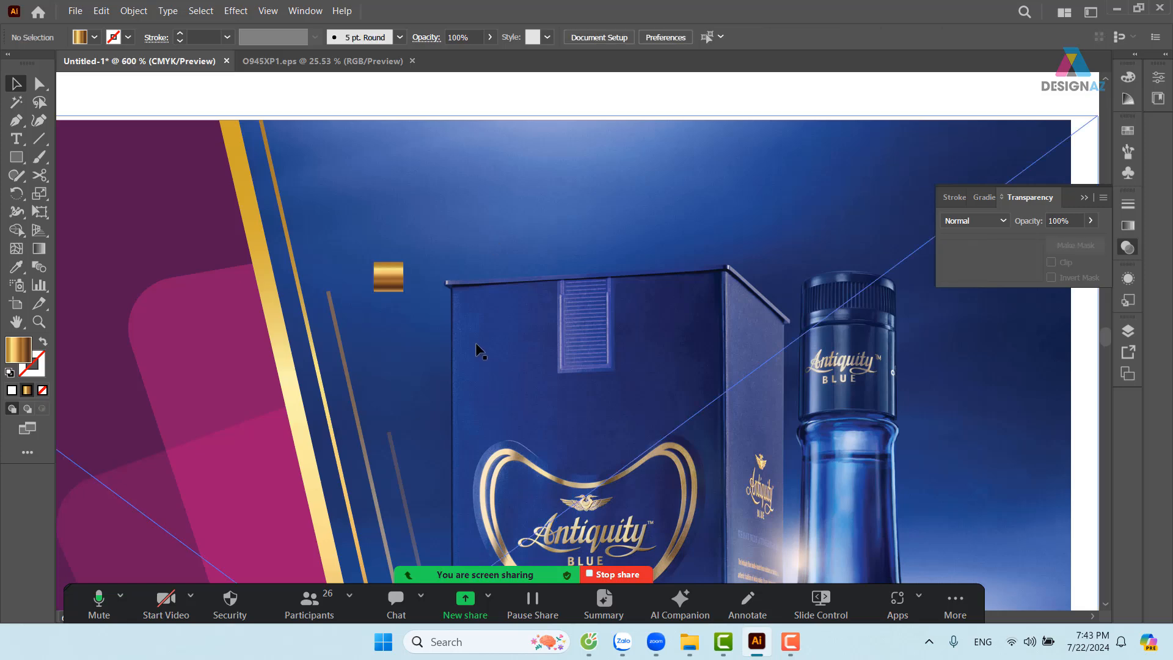
Round the small gold square's upper-right and lower-left corners to 0.0964 cm to form a leaf shape
key("z")
left_click_drag(359, 235, 607, 377)
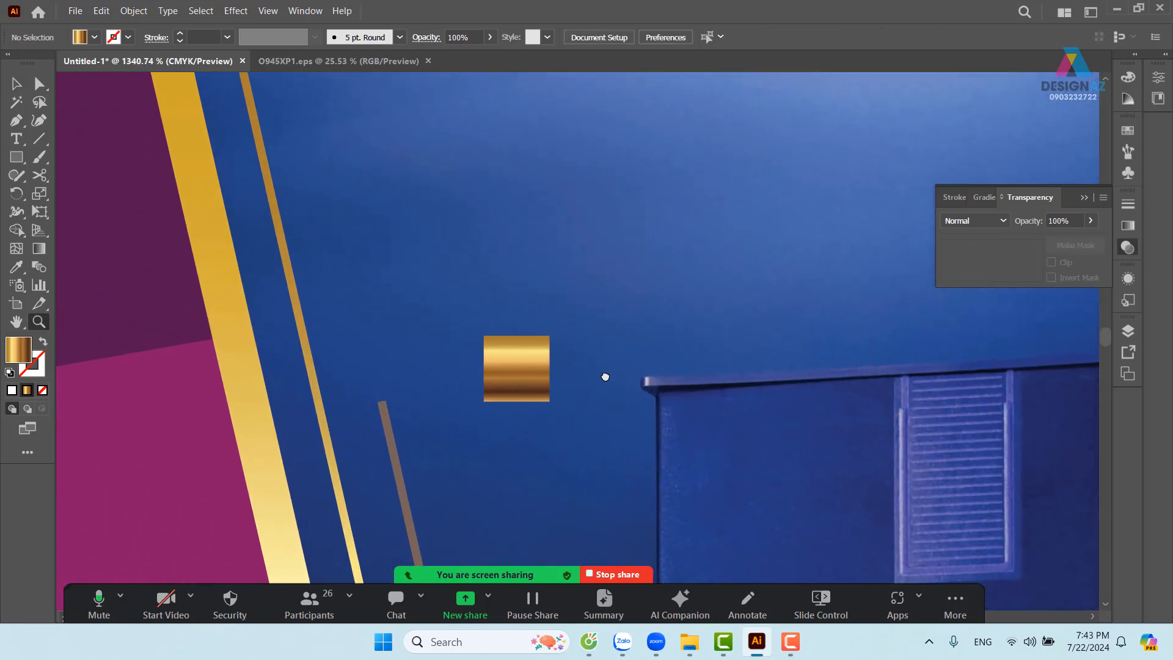
left_click(16, 83)
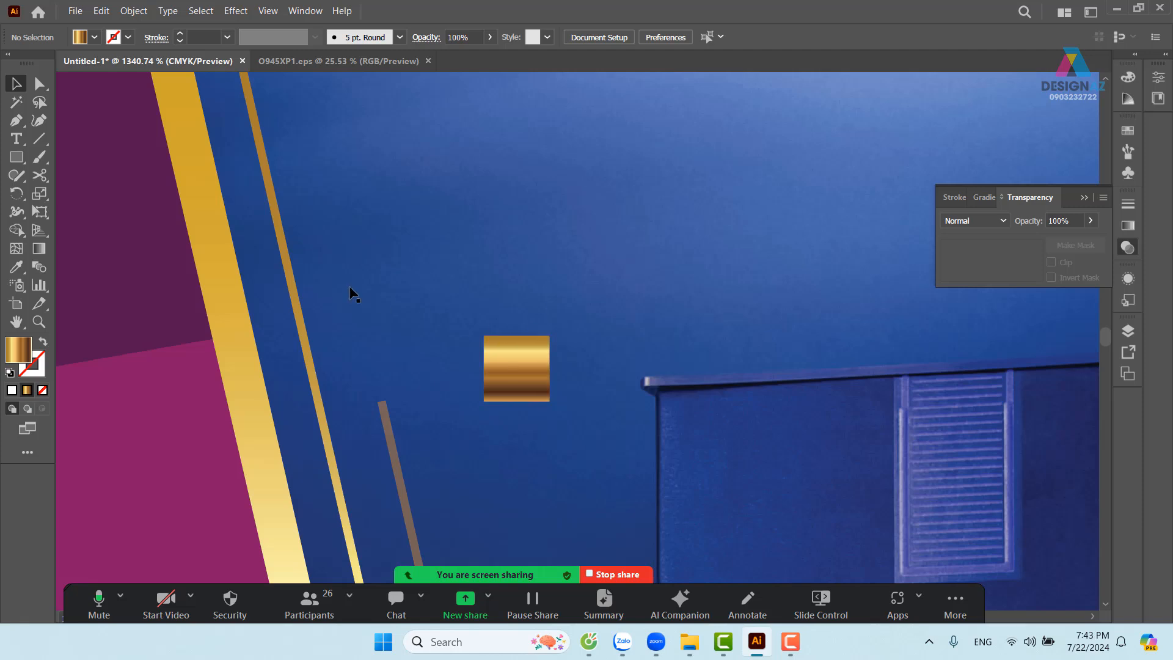
left_click(48, 87)
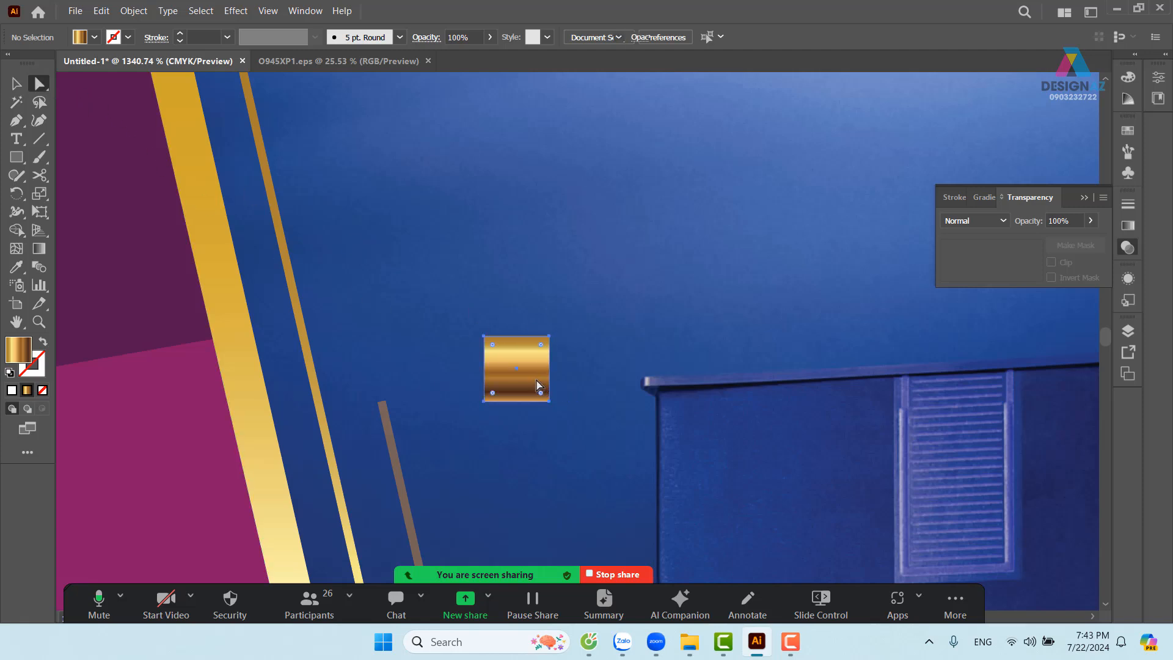
left_click(538, 389)
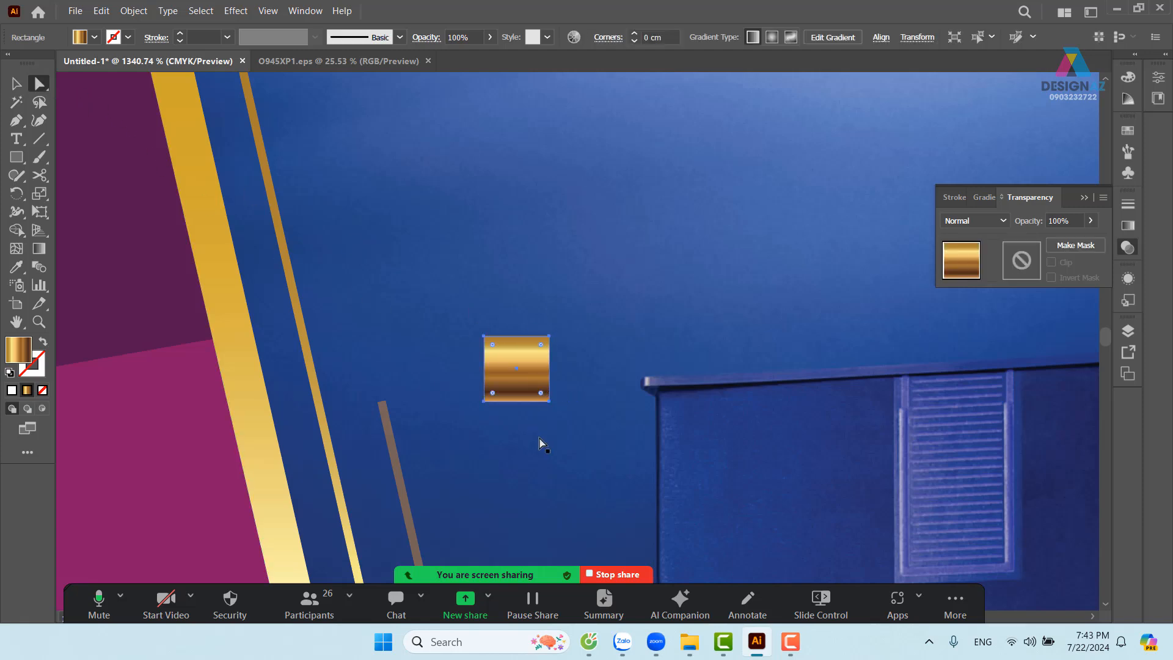
left_click(548, 336)
left_click(493, 404, "shift")
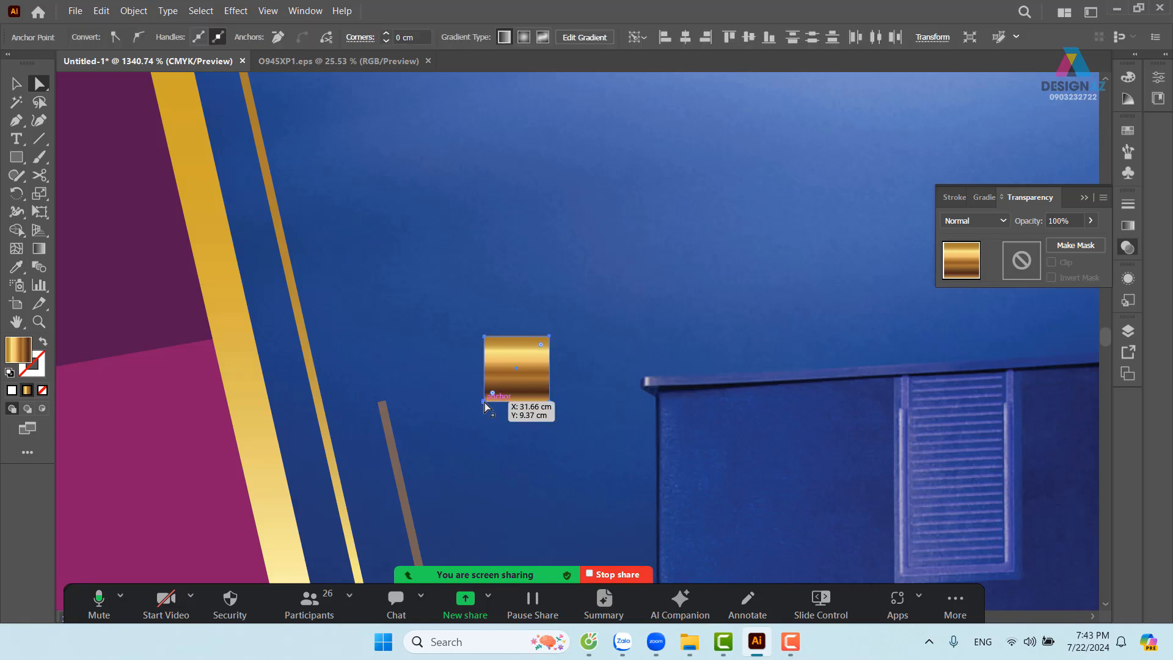
left_click_drag(542, 347, 518, 396)
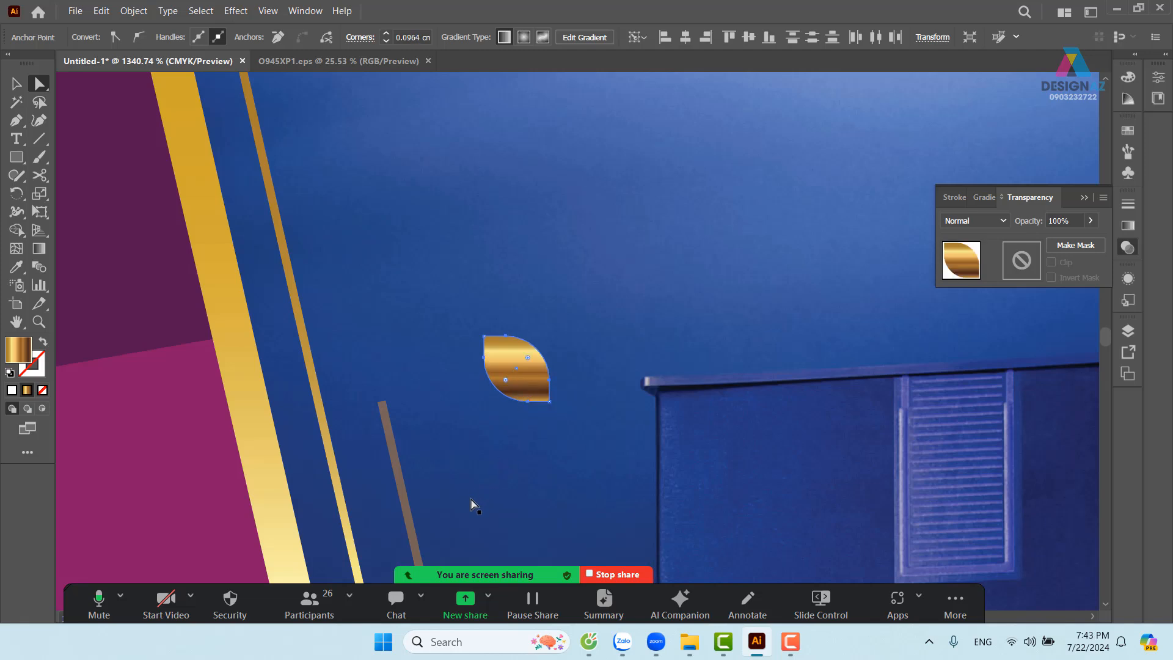
Place the gold leaf on the upper end of the 60% line and rotate it to follow the line's direction
left_click(16, 83)
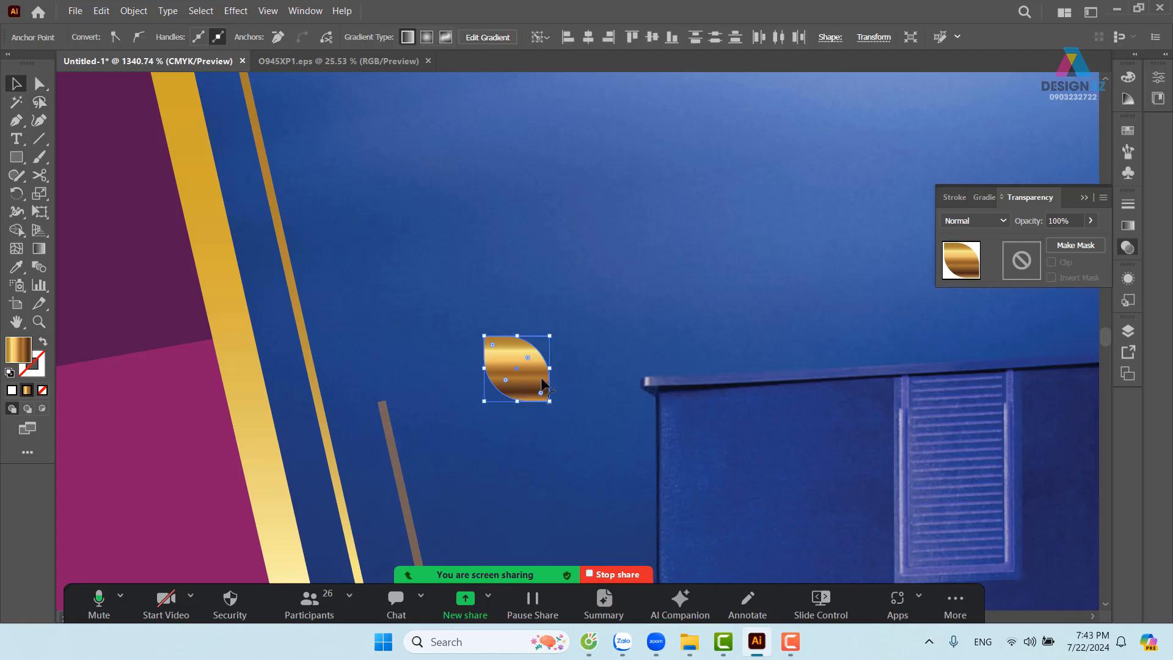
left_click_drag(540, 376, 375, 379)
left_click_drag(396, 331, 375, 364)
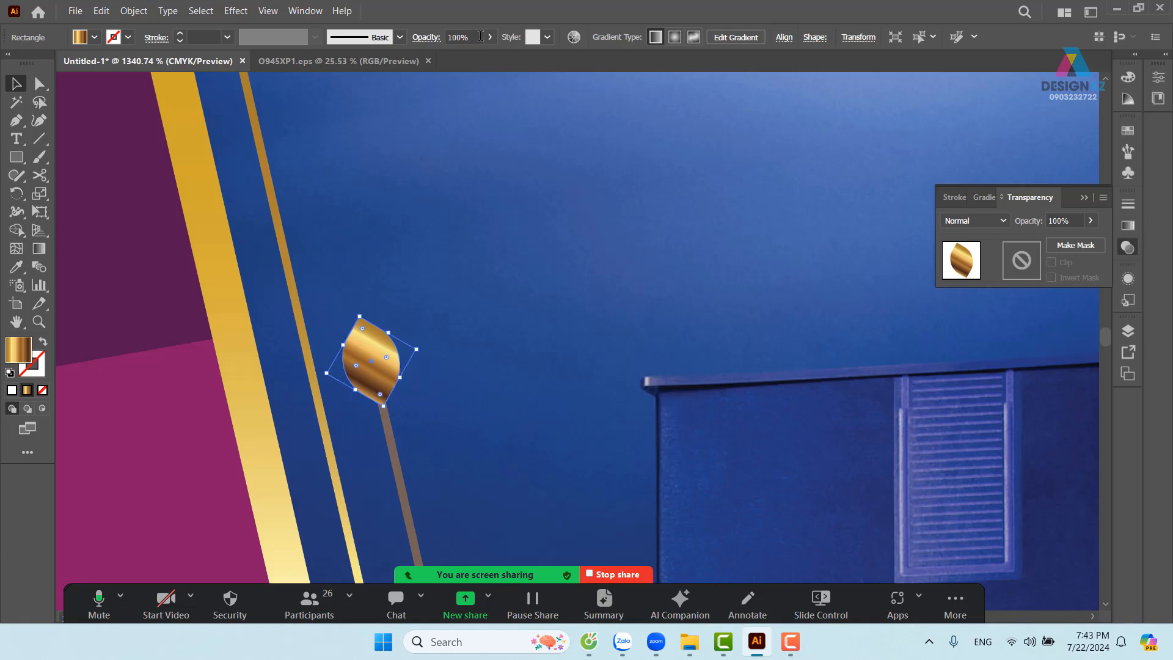
Try an opacity of 30% on the gold leaf
left_click(446, 37)
type("30")
key("Return")
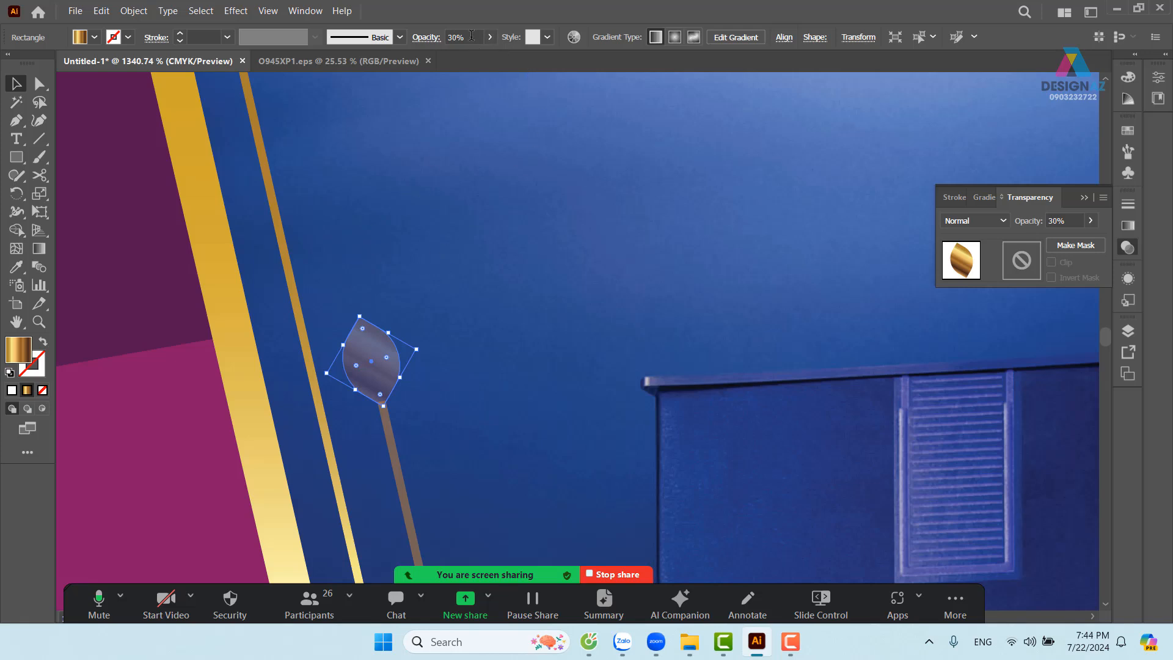
Set the gold leaf's opacity to 50% and deselect it
left_click(471, 35)
type("50")
key("Return")
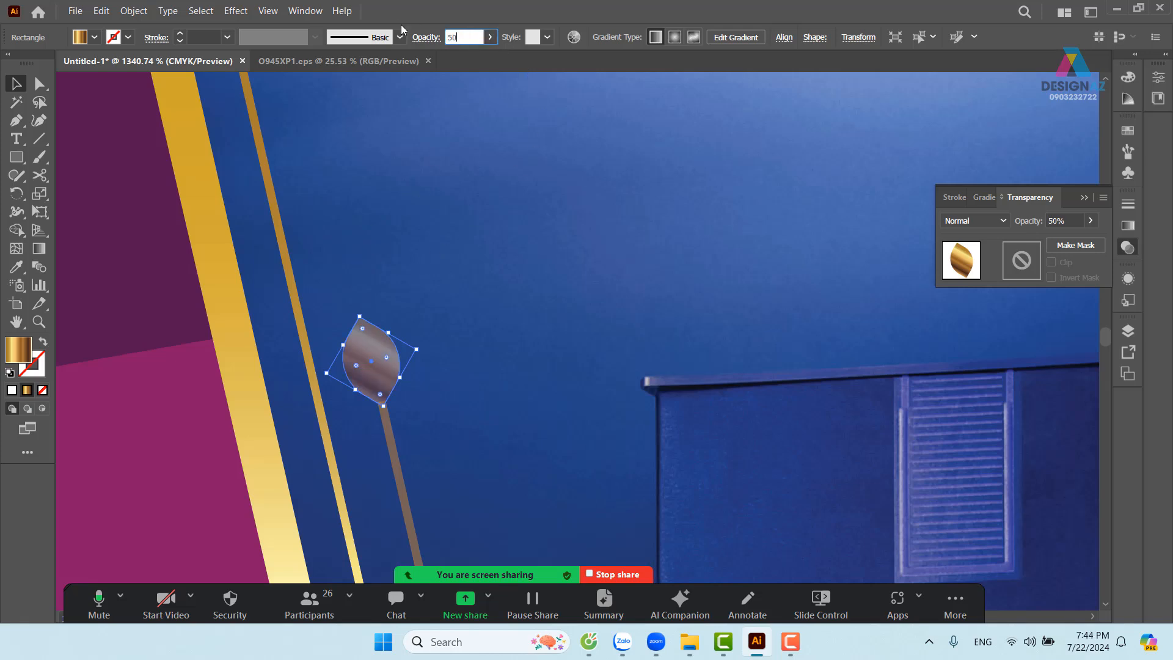
left_click(475, 269)
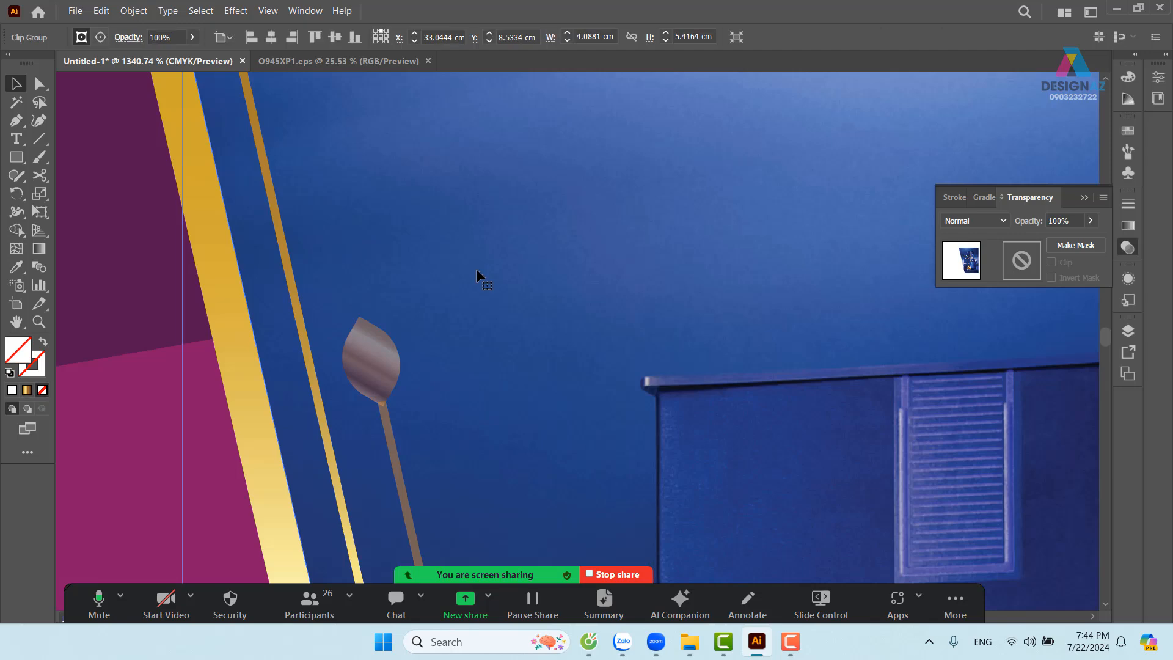
Replace the leaf's gradient fill with the solid tan swatch C=25 M=40 Y=65 K=0
key("ctrl+minus")
key("ctrl+minus")
key("ctrl+minus")
key("ctrl+minus")
key("ctrl+minus")
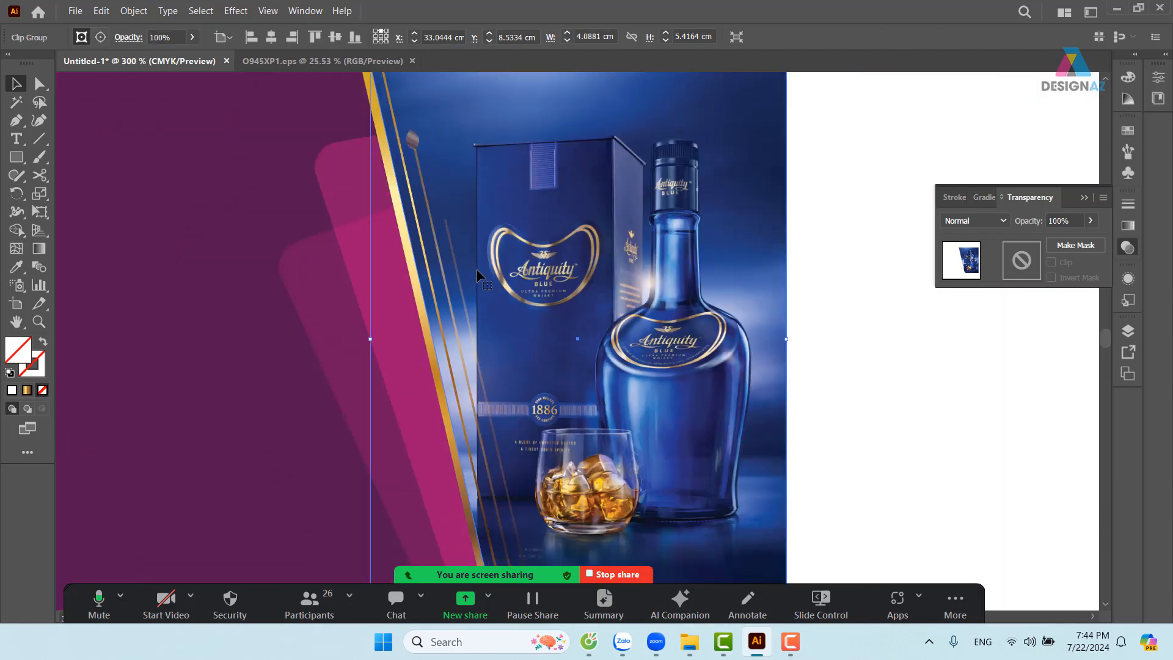
scroll(475, 272, "up", 5)
left_click(452, 320)
key("z")
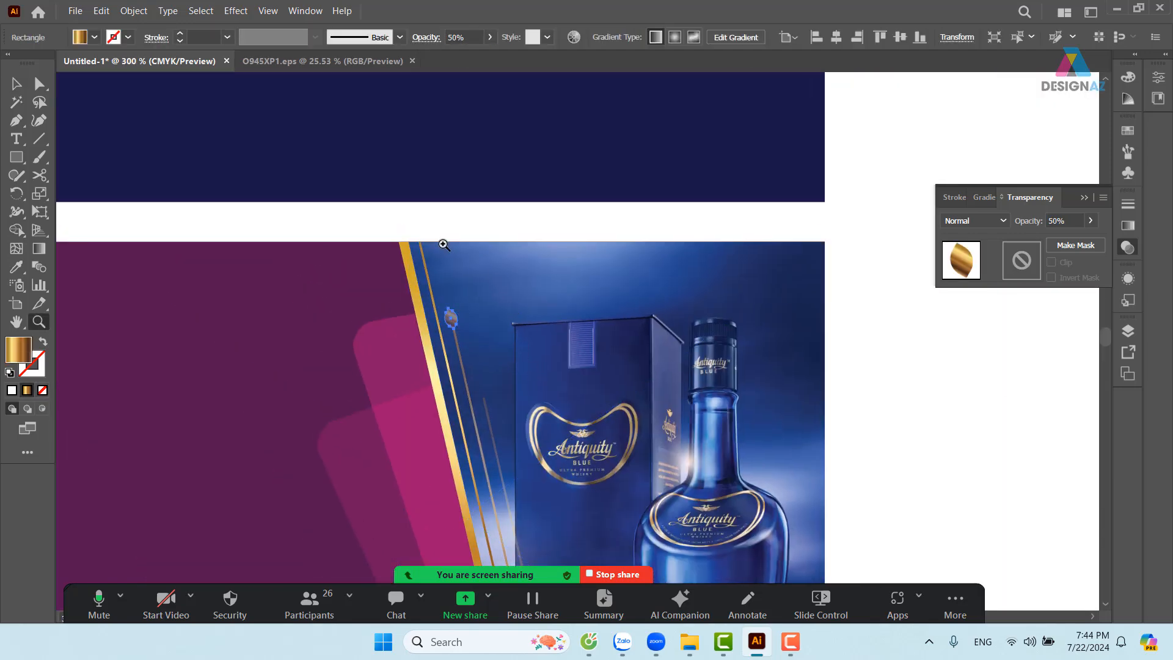
left_click_drag(397, 212, 525, 327)
left_click_drag(549, 370, 514, 314)
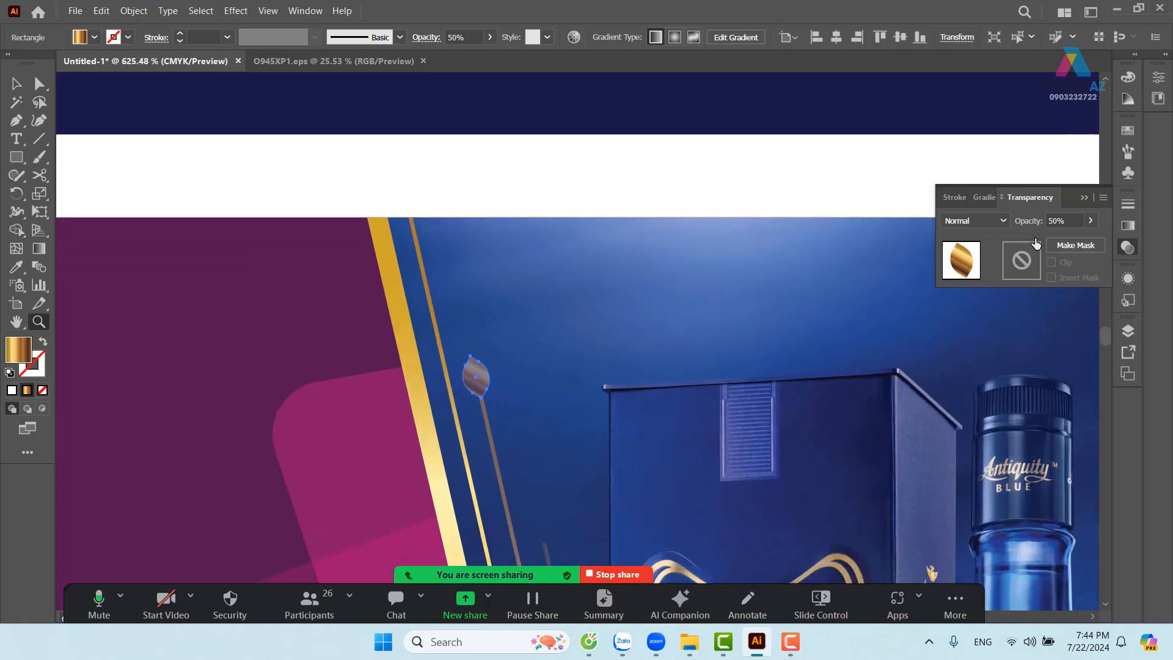
left_click(1127, 131)
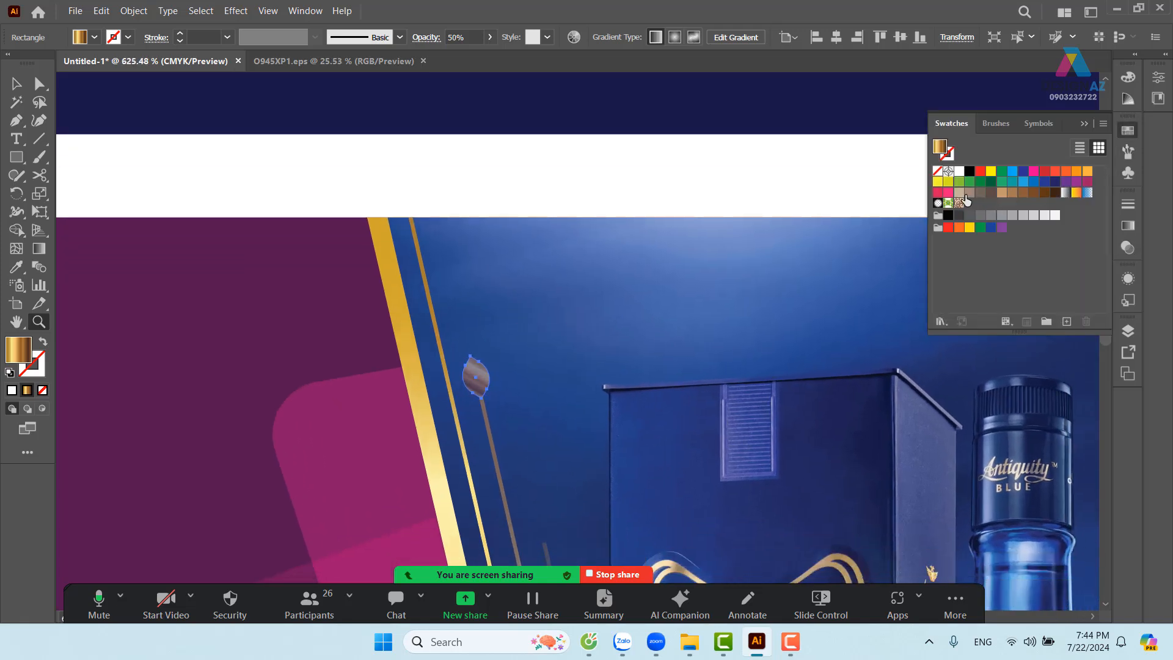
left_click(959, 193)
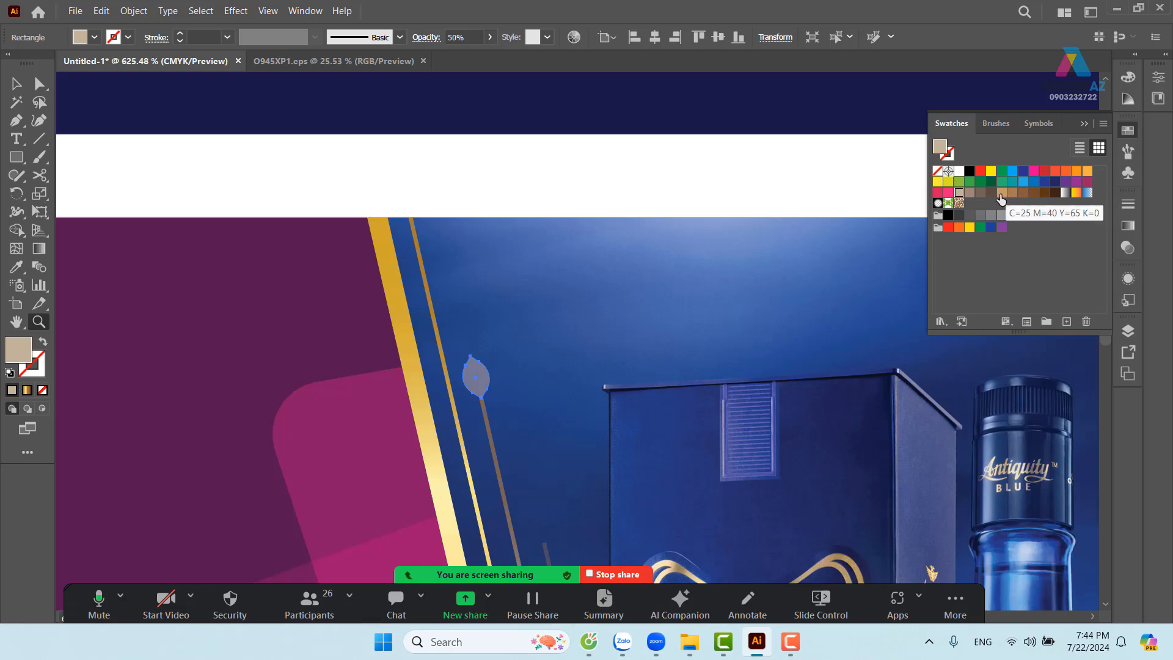
left_click(1000, 193)
key("v")
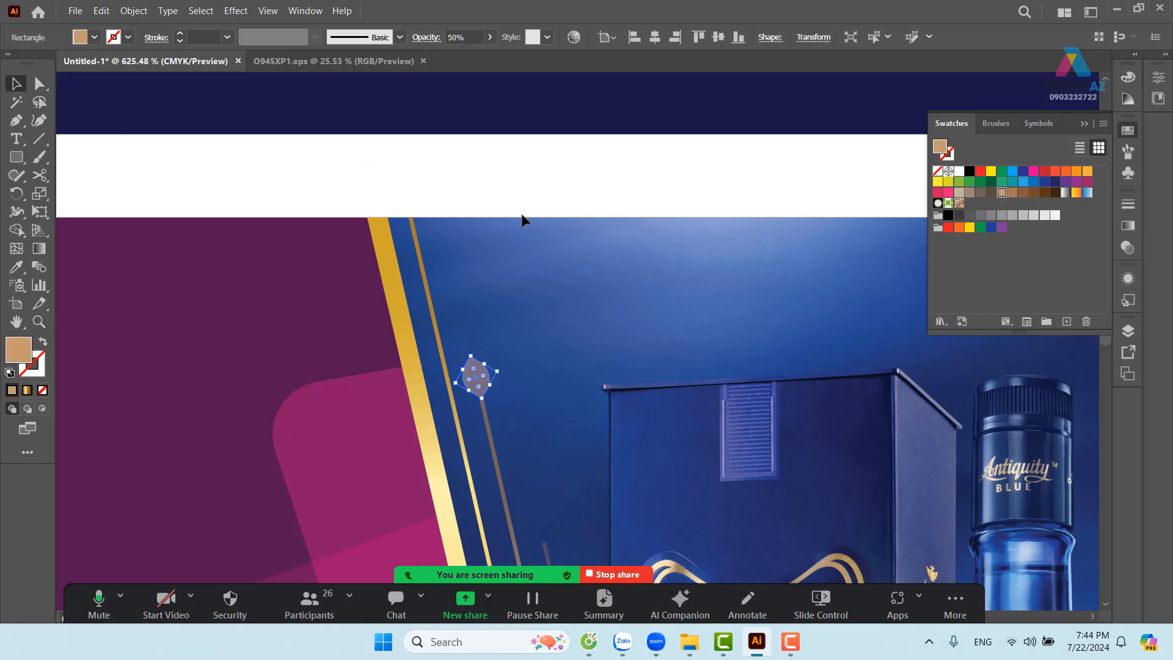
left_click(522, 220)
Fit the leaf to the tip of the 60% line and place a copy on the upper end of the outermost 30% line
left_click_drag(547, 399, 439, 243)
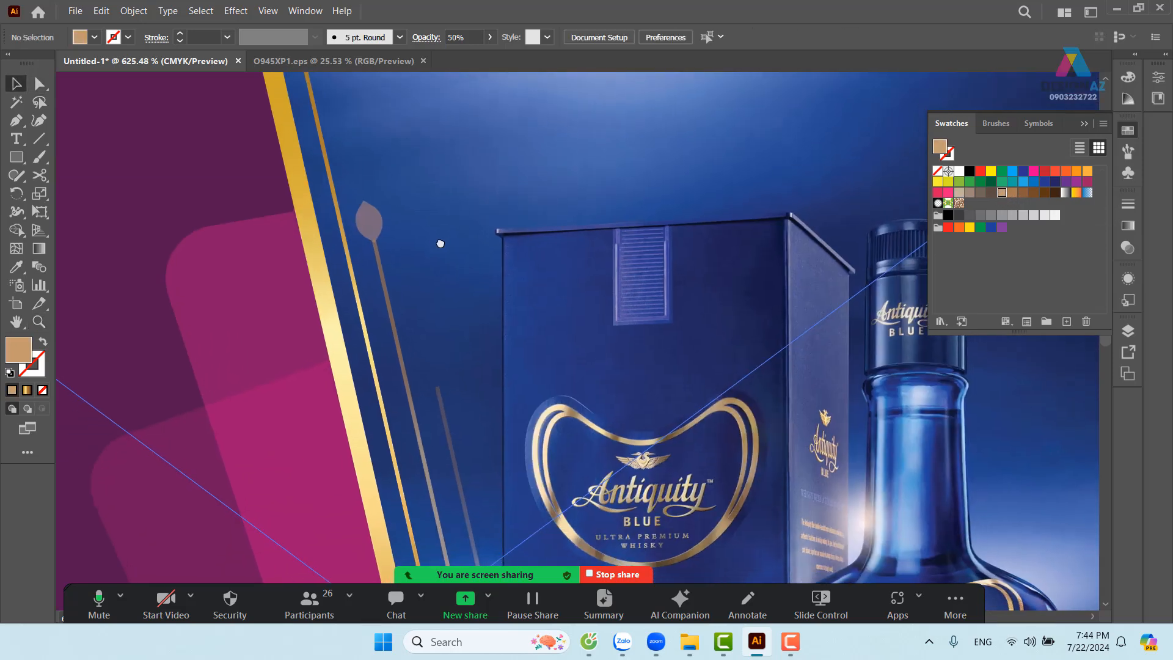
left_click_drag(369, 215, 554, 300)
key("z")
left_click(441, 374)
left_click(15, 84)
left_click_drag(417, 272, 403, 286)
left_click_drag(384, 229, 545, 464)
left_click_drag(385, 112, 470, 442)
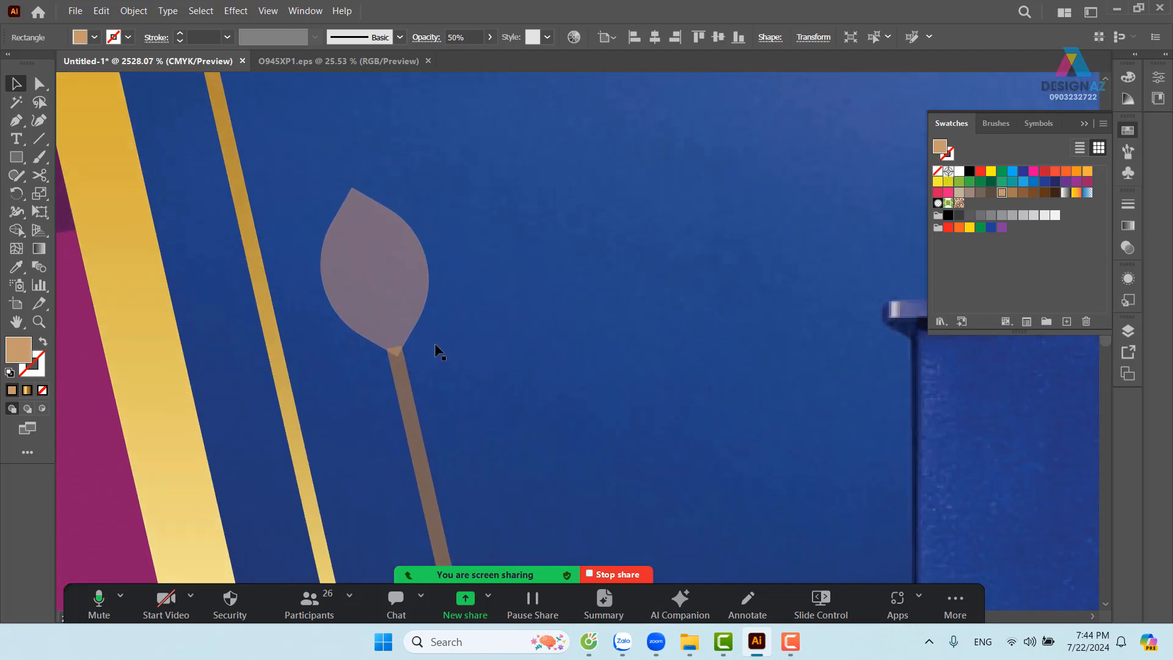
key("ctrl+minus")
key("ctrl+minus")
key("ctrl+minus")
key("ctrl+minus")
key("ctrl+minus")
key("ctrl+minus")
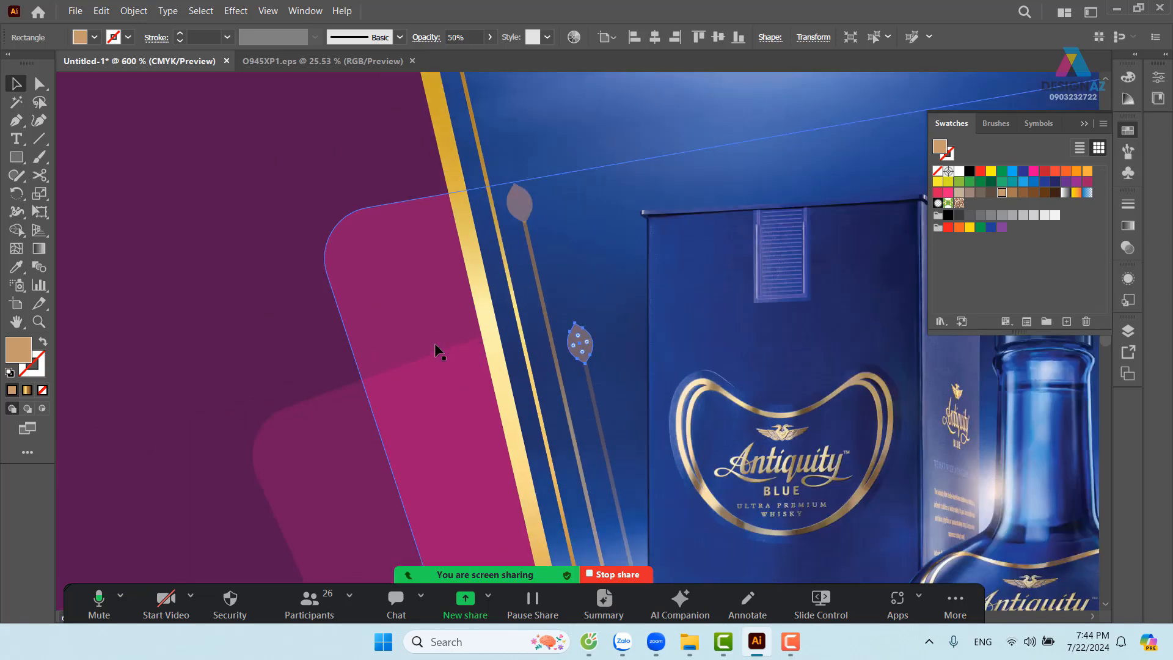
key("ctrl+shift+a")
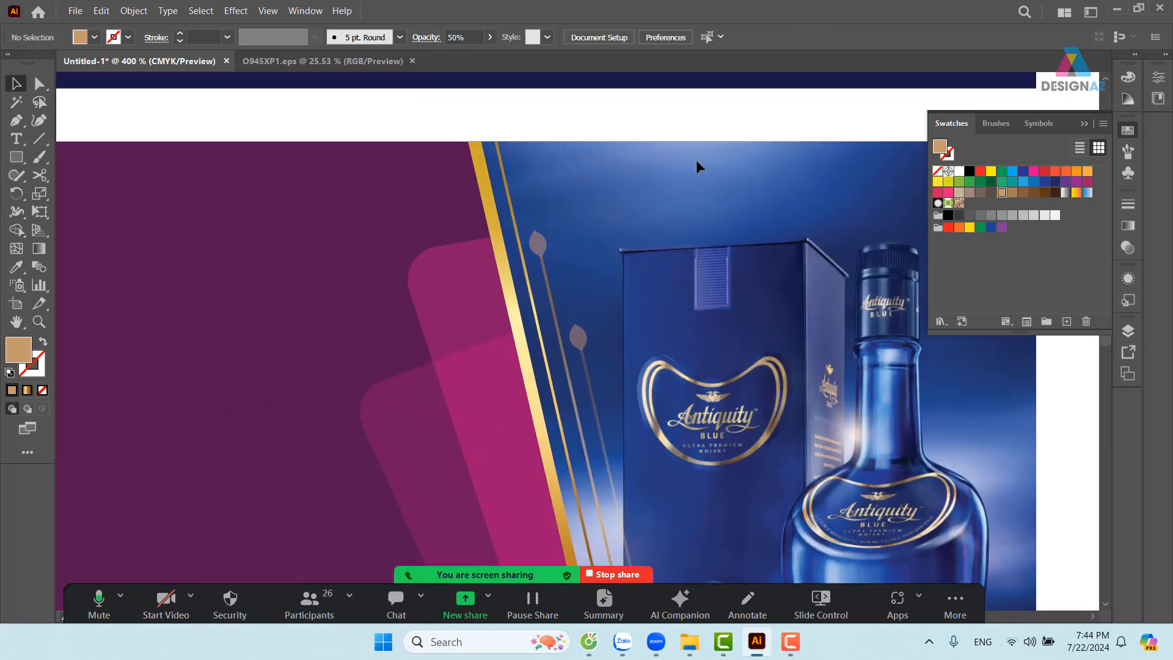
Set the opacity of the leaf on the outermost line to 30%
left_click_drag(674, 268, 566, 185)
left_click(469, 254)
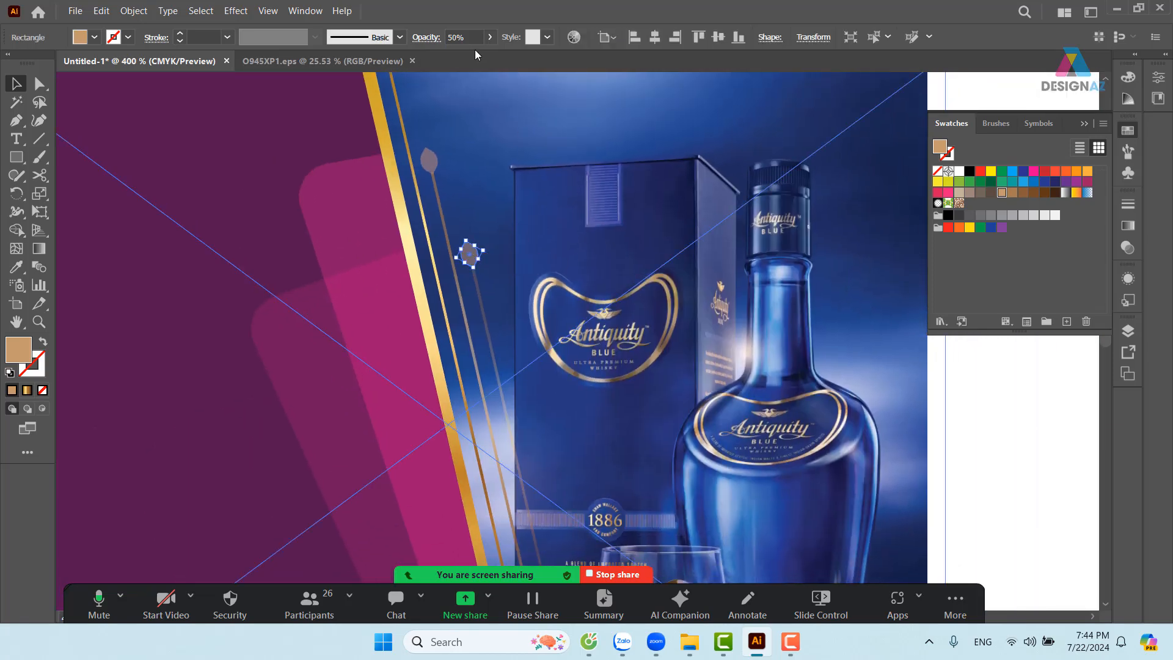
left_click_drag(481, 37, 431, 38)
type("30")
key("Return")
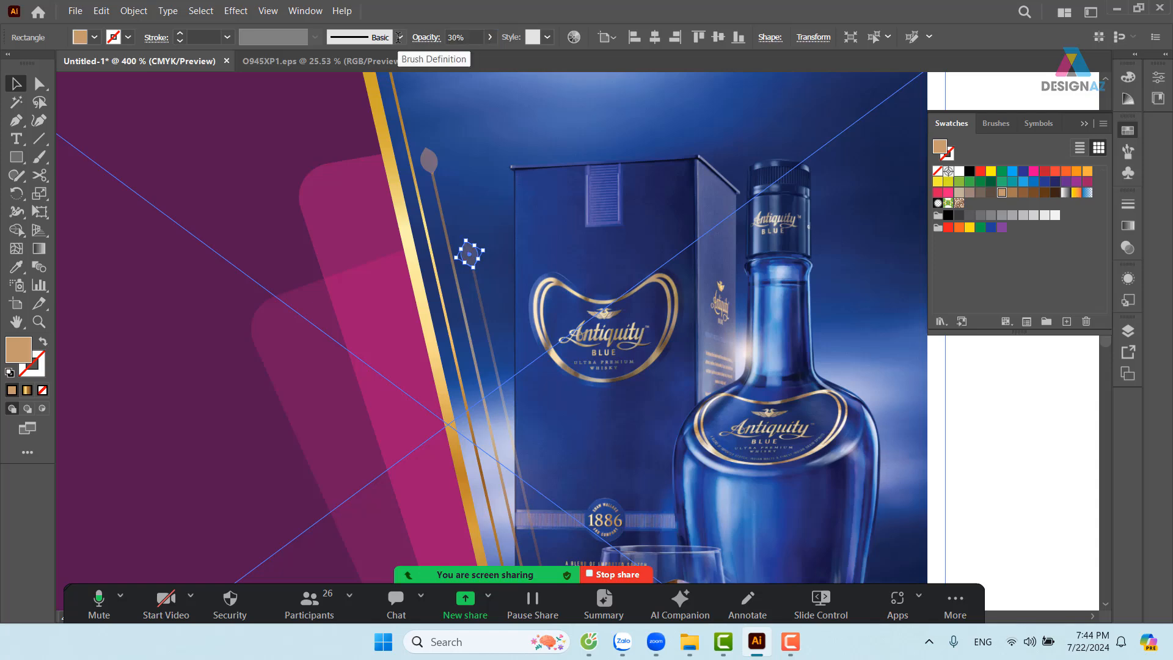
left_click(1035, 448)
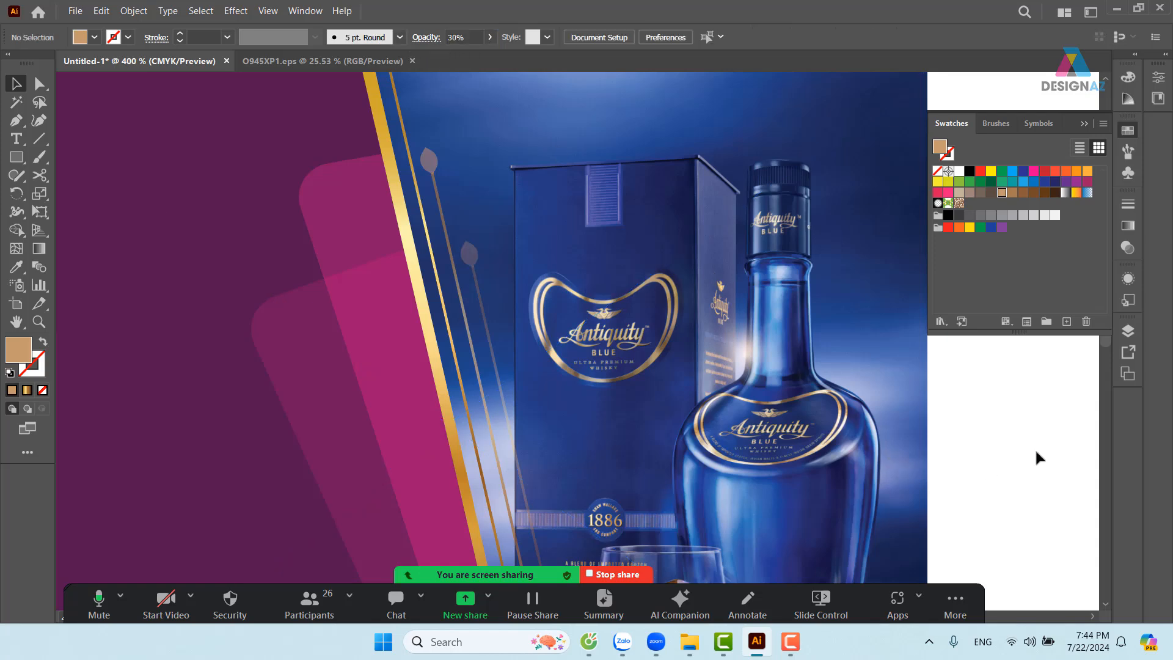
Place a copy of the upper magenta rounded panel on the blank area beside the whisky banner
key("ctrl+minus")
left_click_drag(871, 484, 771, 436)
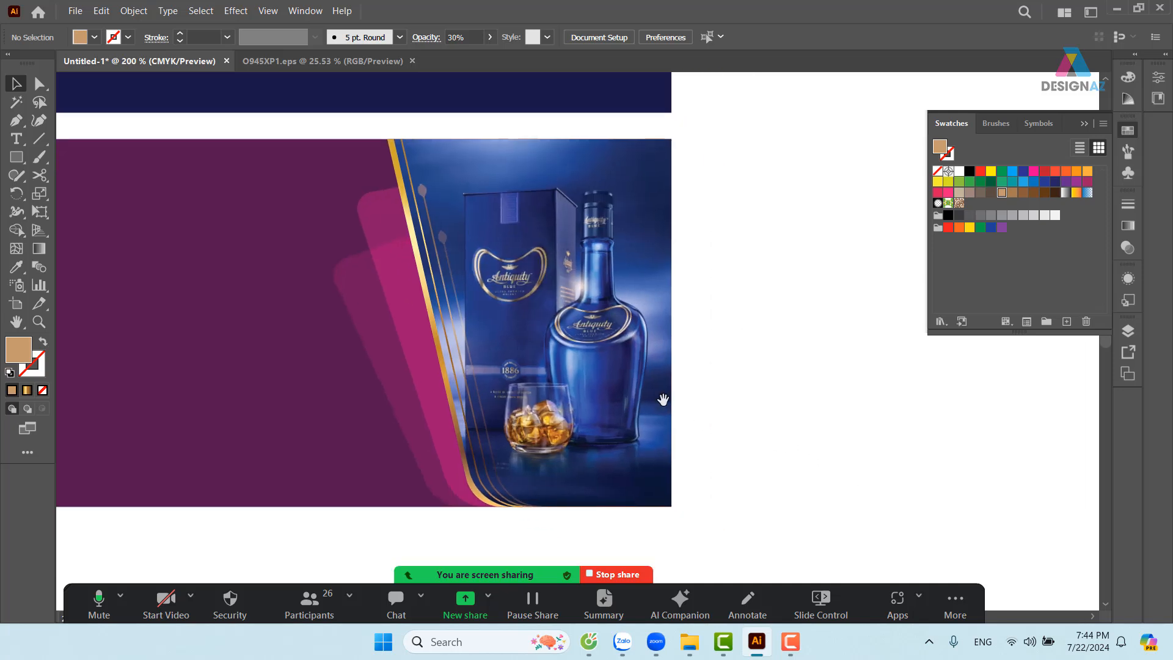
left_click_drag(662, 400, 707, 366)
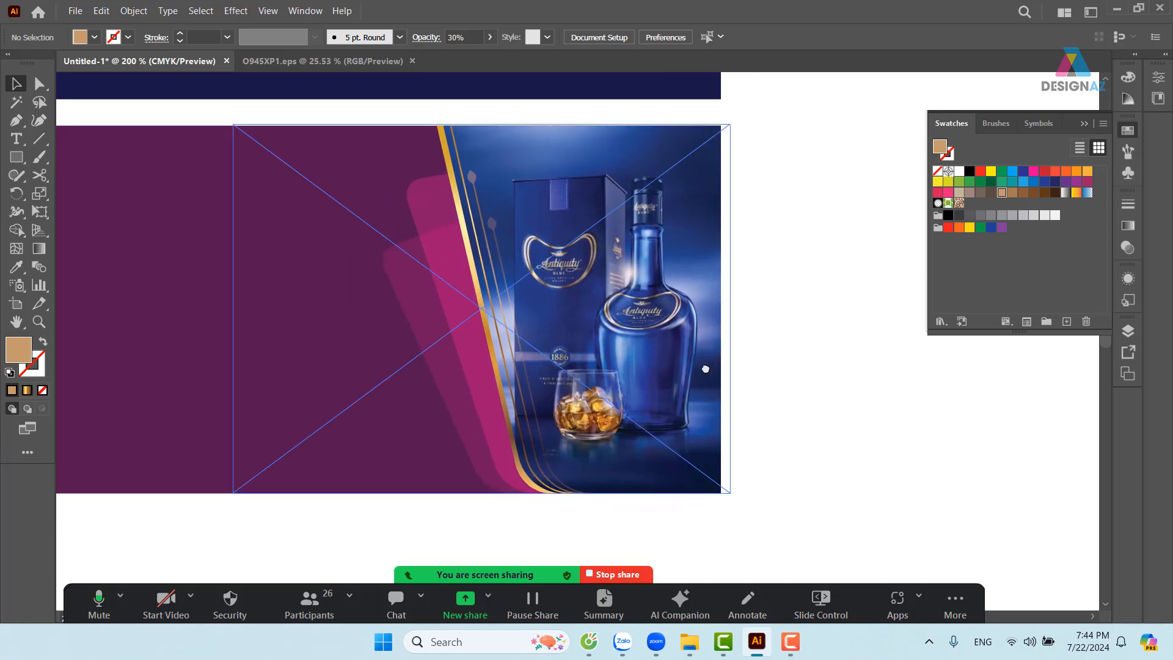
left_click(431, 232)
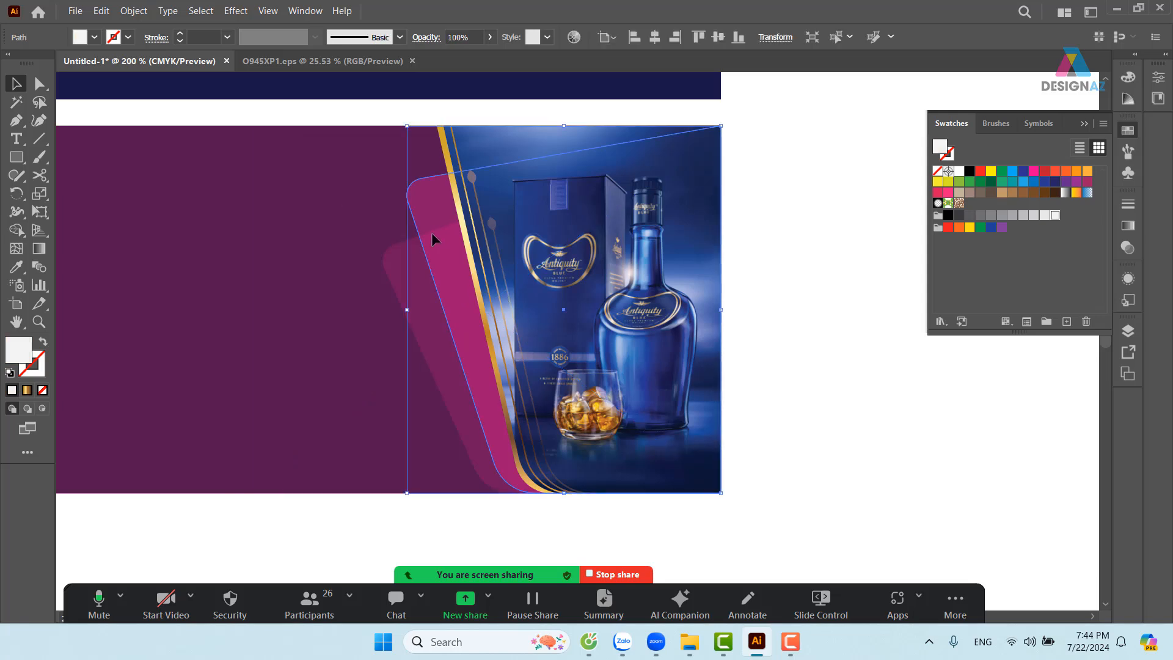
left_click(891, 391)
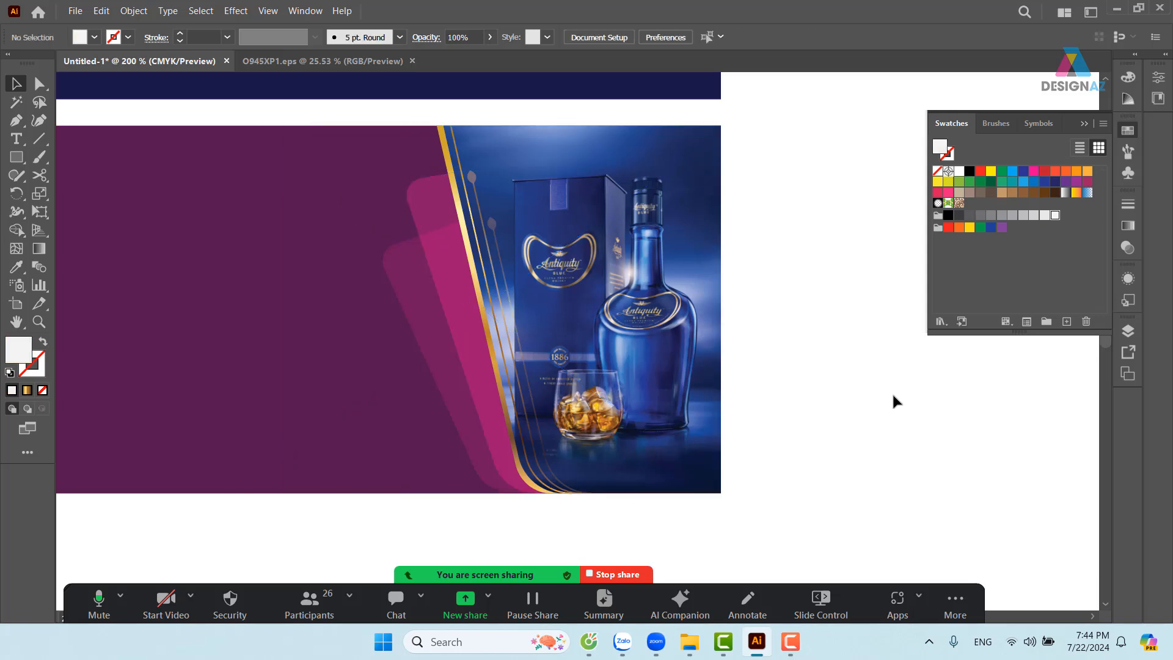
left_click(436, 248)
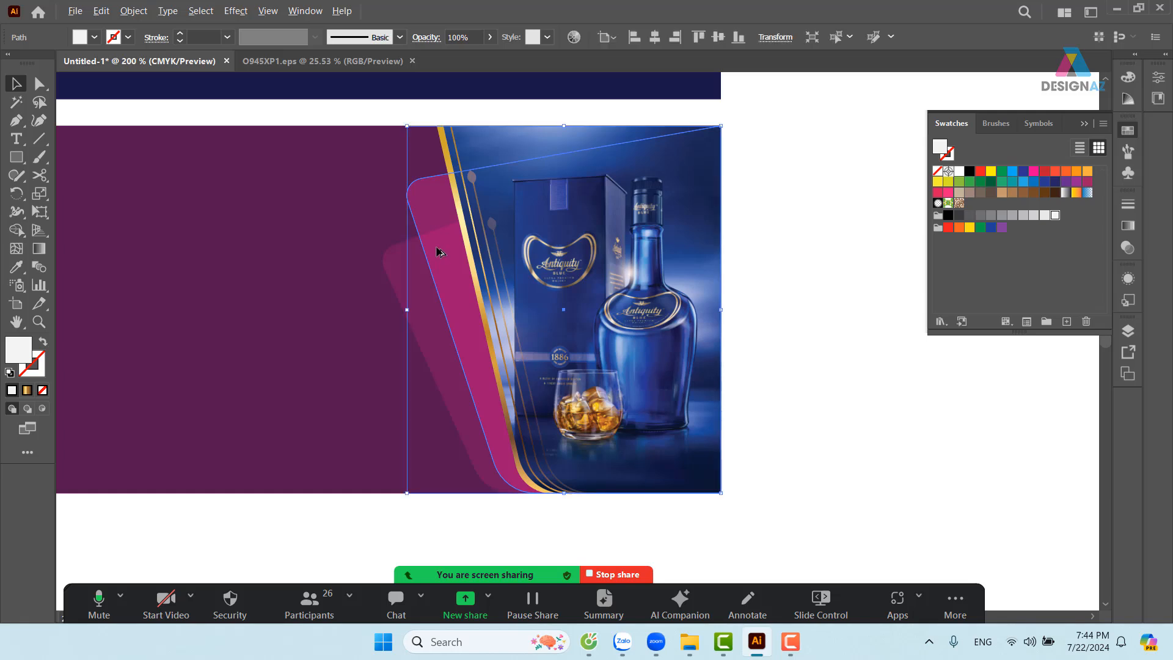
left_click_drag(436, 250, 809, 339)
left_click_drag(846, 389, 579, 356)
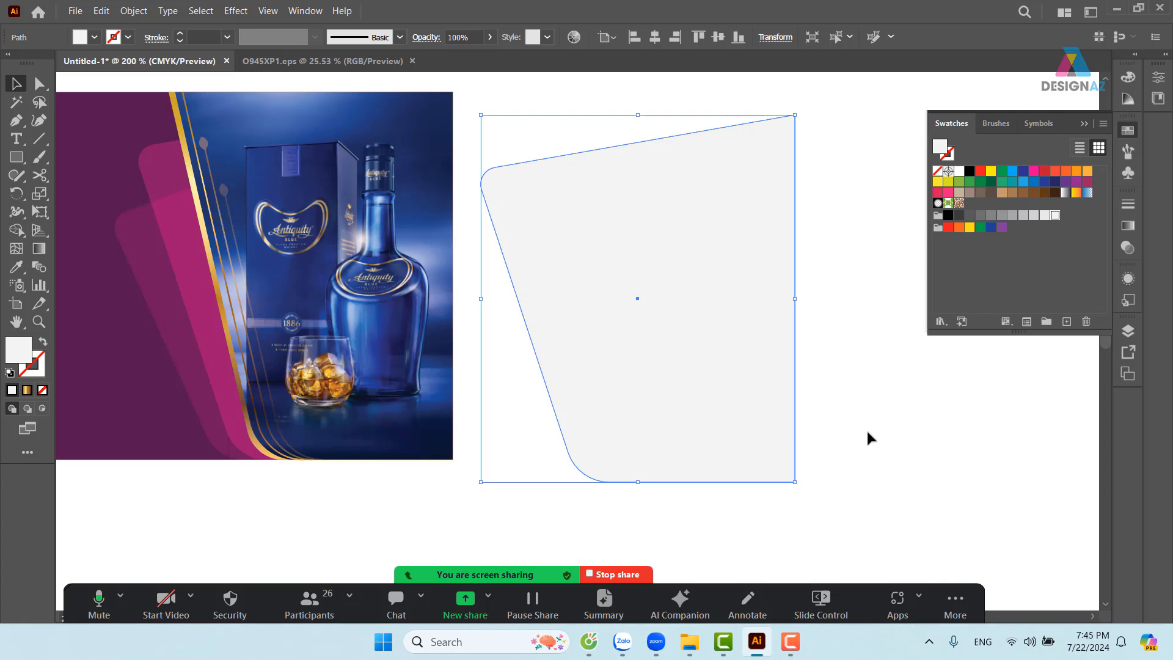
Cut the grey panel copy at the lower curve's end and the upper corner, and delete the cut-off straight-edged piece
key("c")
left_click(595, 481)
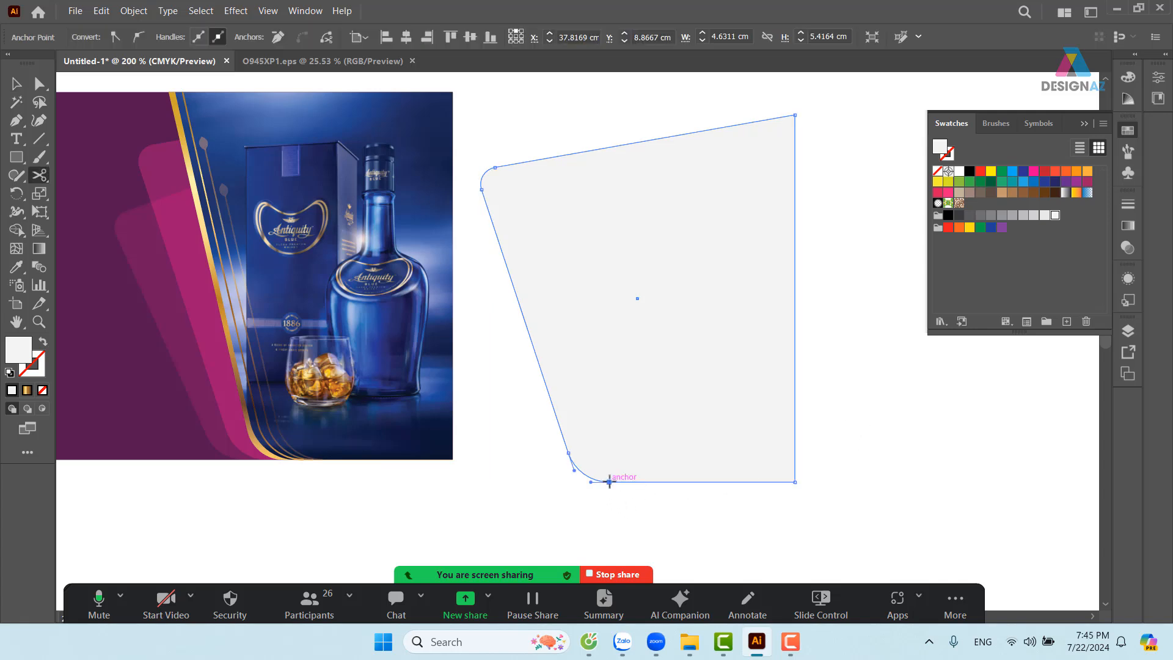
left_click(794, 115)
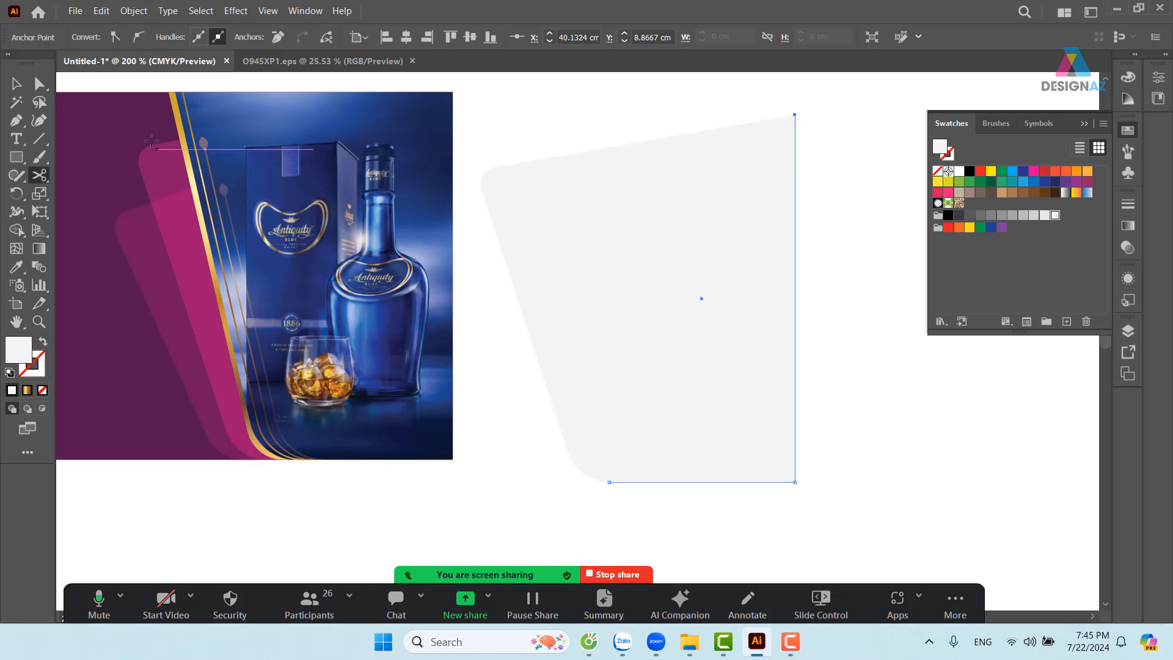
key("v")
left_click(874, 333)
left_click_drag(788, 346, 841, 350)
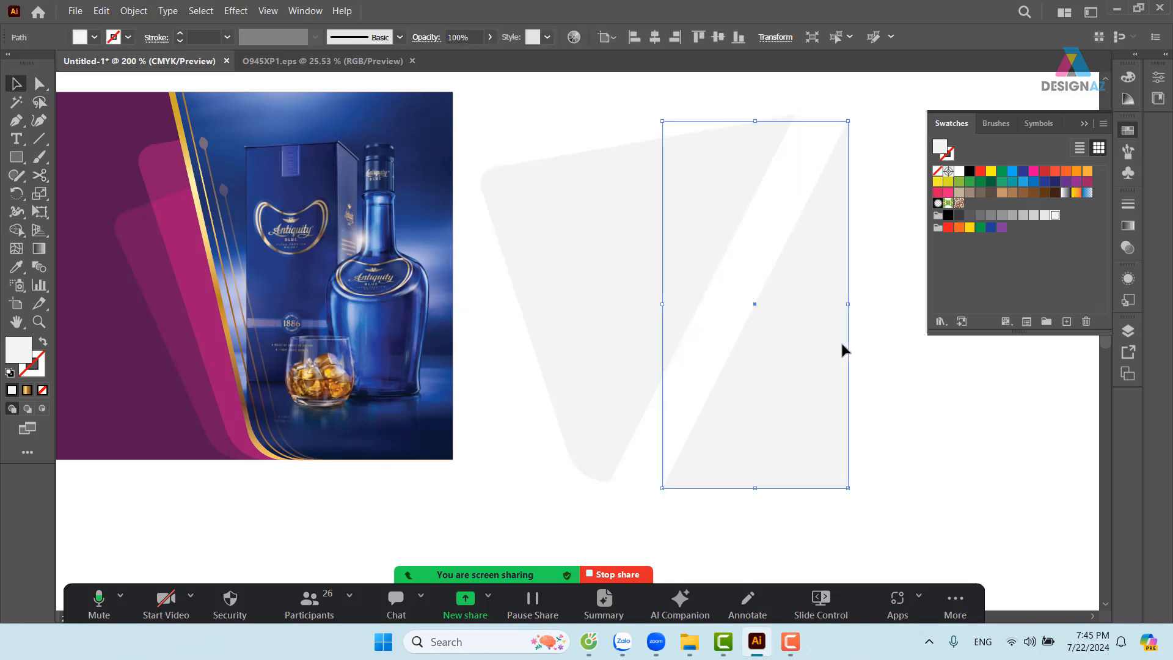
key("Delete")
Swap the remaining piece's fill to a stroke and copy the 0.5 pt gold gradient stroke from a thin gold curve onto it
left_click(622, 312)
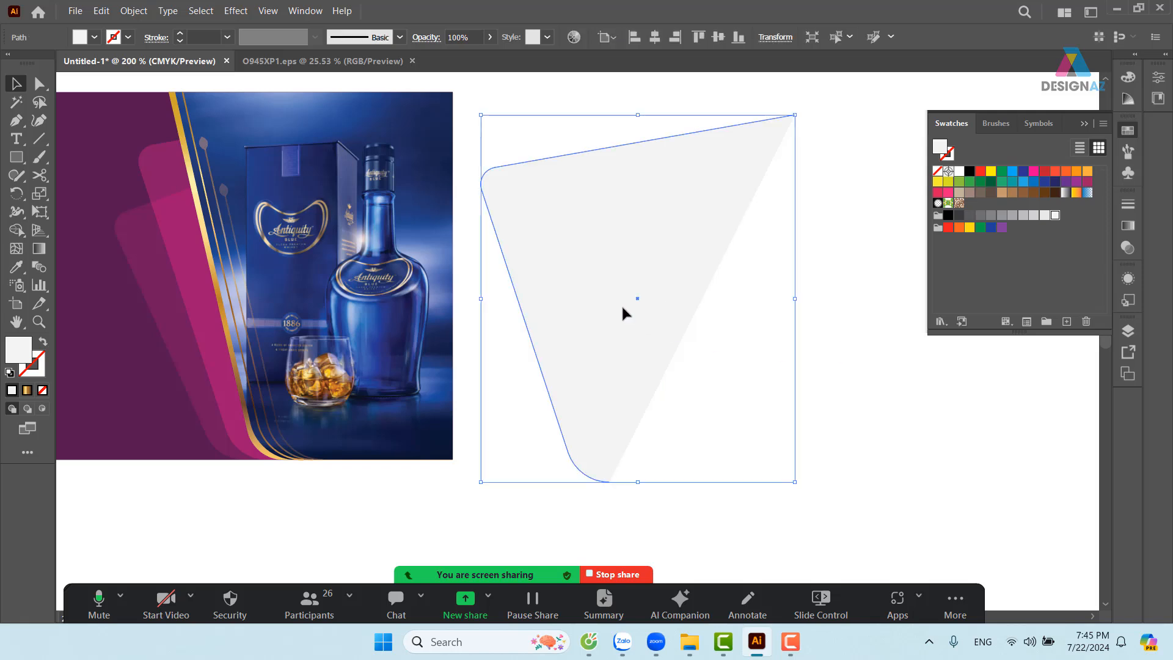
key("shift+x")
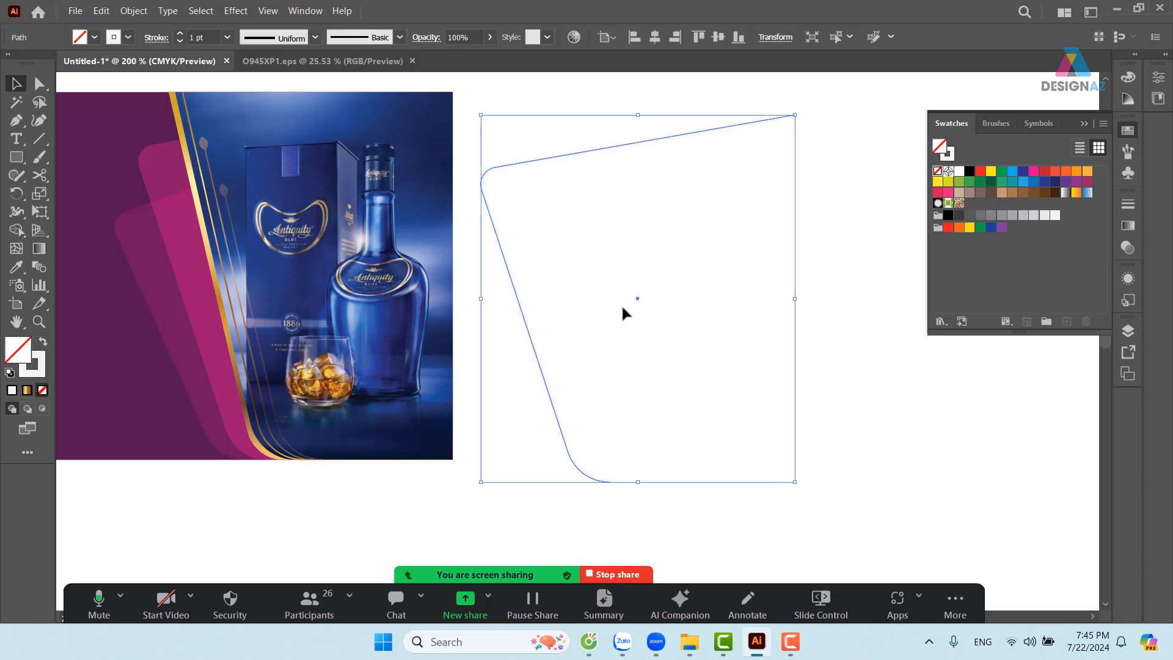
left_click(735, 336)
left_click_drag(561, 174, 616, 242)
key("i")
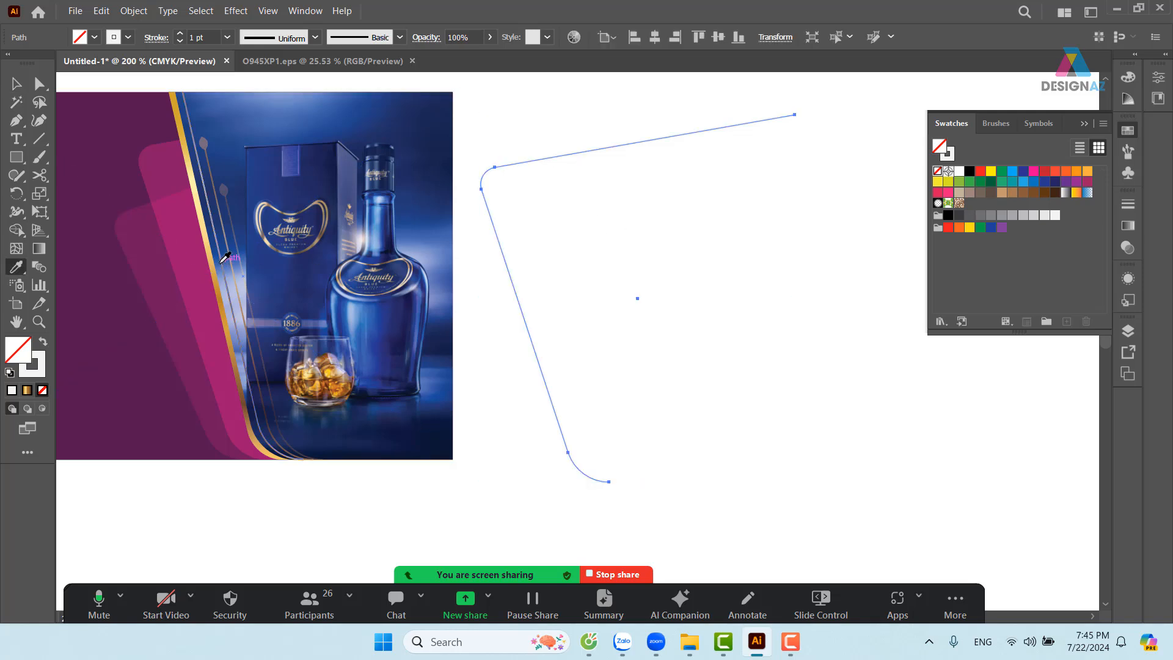
left_click(225, 257)
key("v")
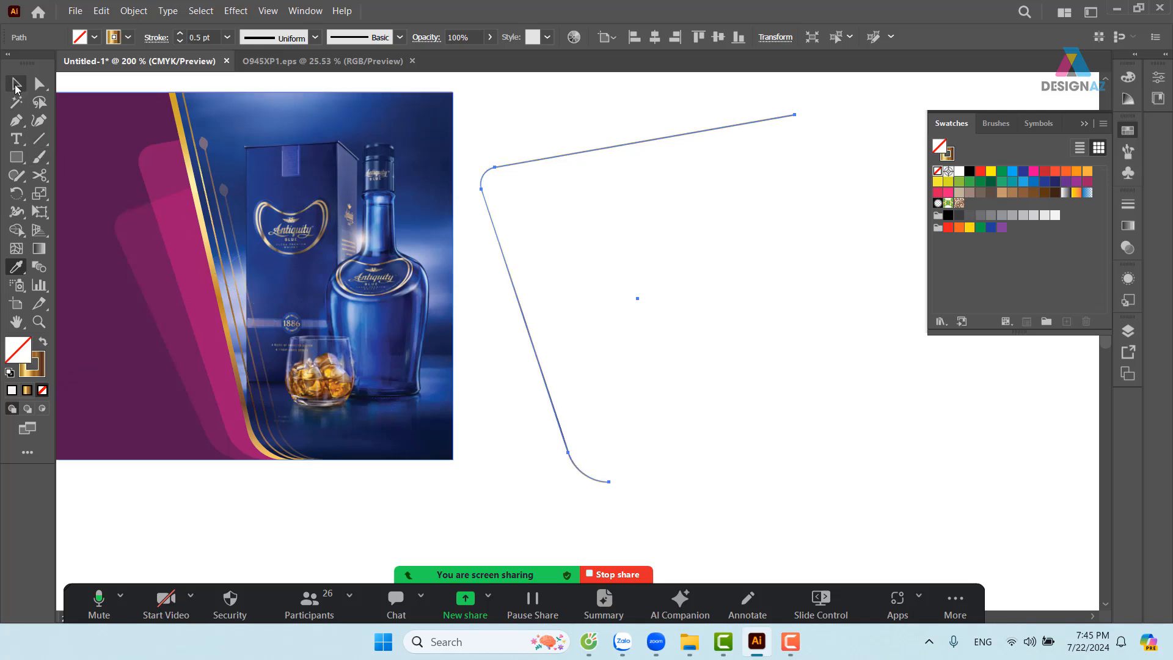
left_click(715, 310)
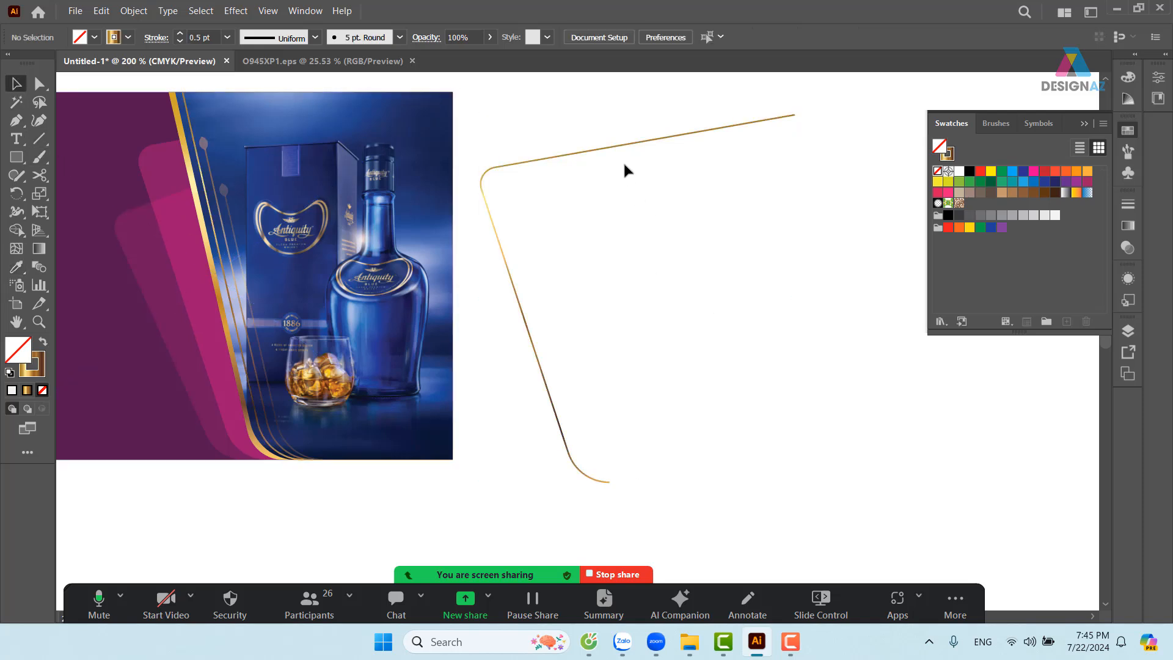
Move the gold outline onto the edge of the upper magenta rounded panel in the banner
left_click_drag(599, 147, 267, 121)
left_click_drag(632, 270, 807, 296)
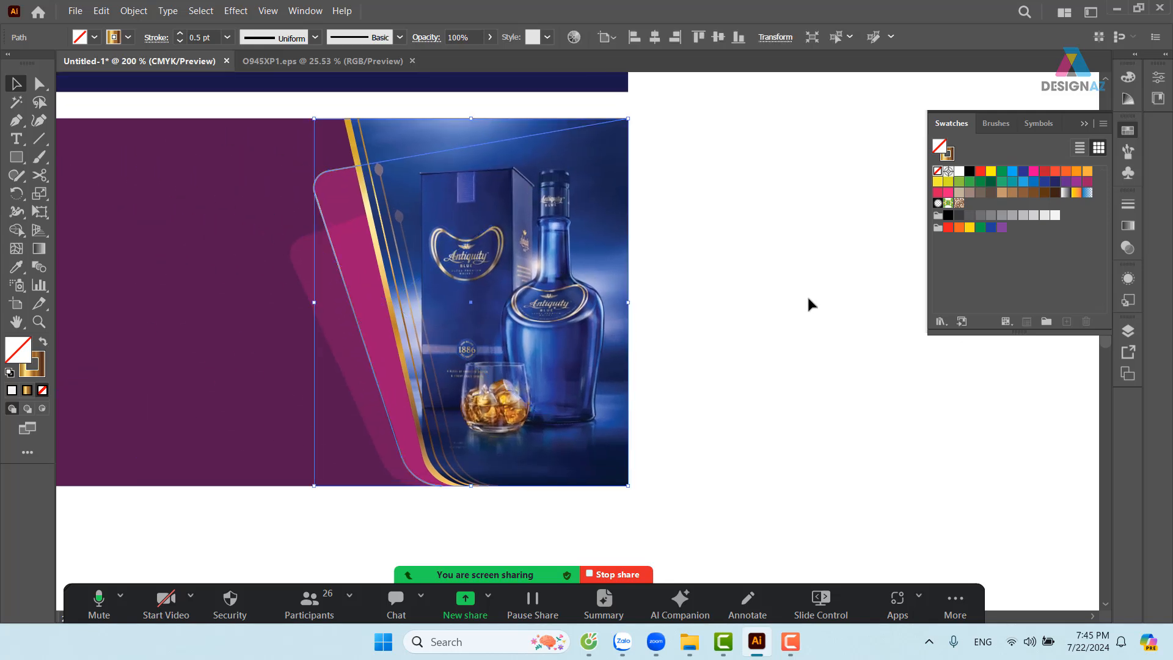
left_click(809, 297)
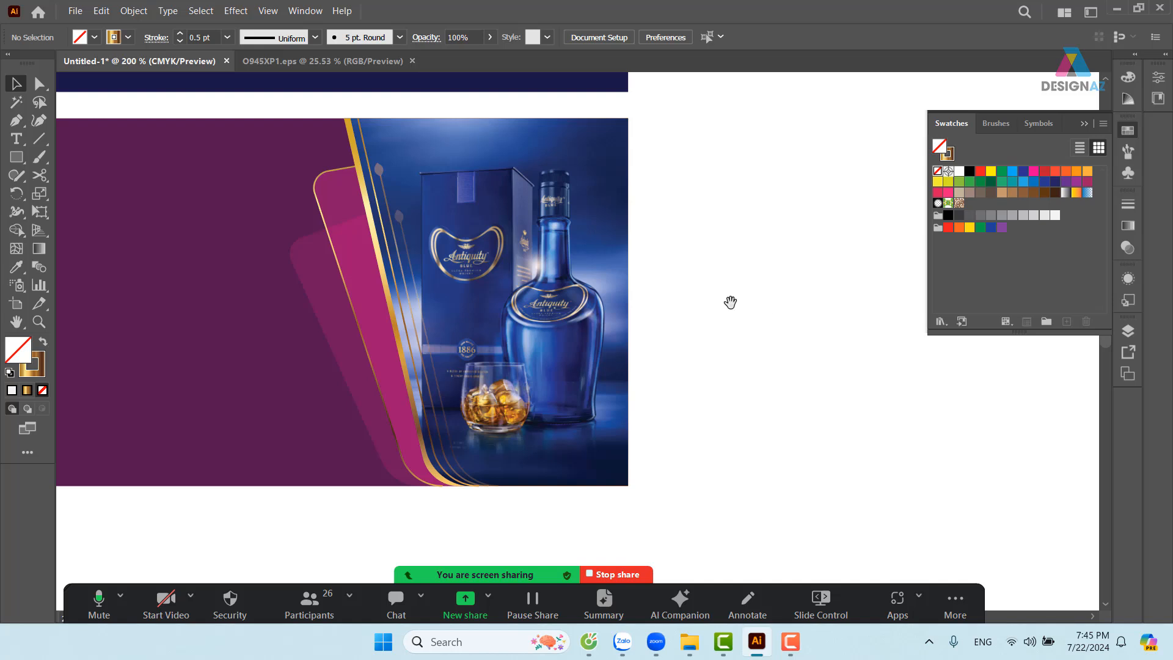
Place a copy of the lower, semi-transparent rounded panel on the blank area beside the whisky banner
left_click_drag(727, 303, 806, 302)
scroll(769, 363, "right", 1)
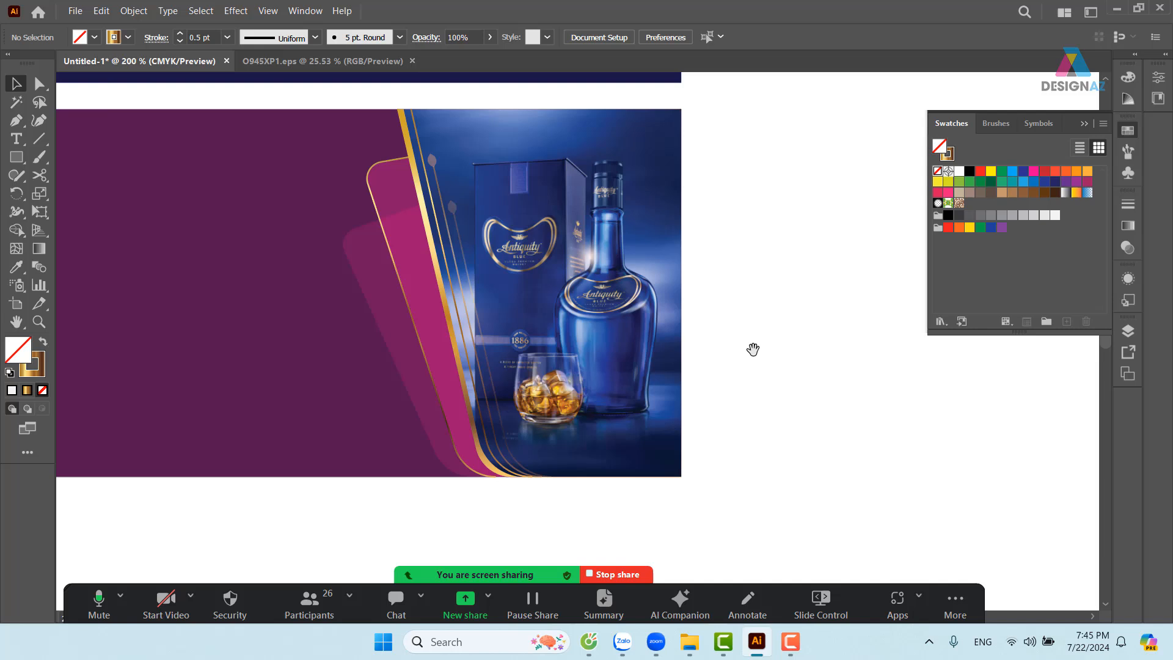
left_click(369, 274)
left_click_drag(375, 284, 749, 312)
left_click_drag(837, 387, 611, 337)
left_click(874, 426)
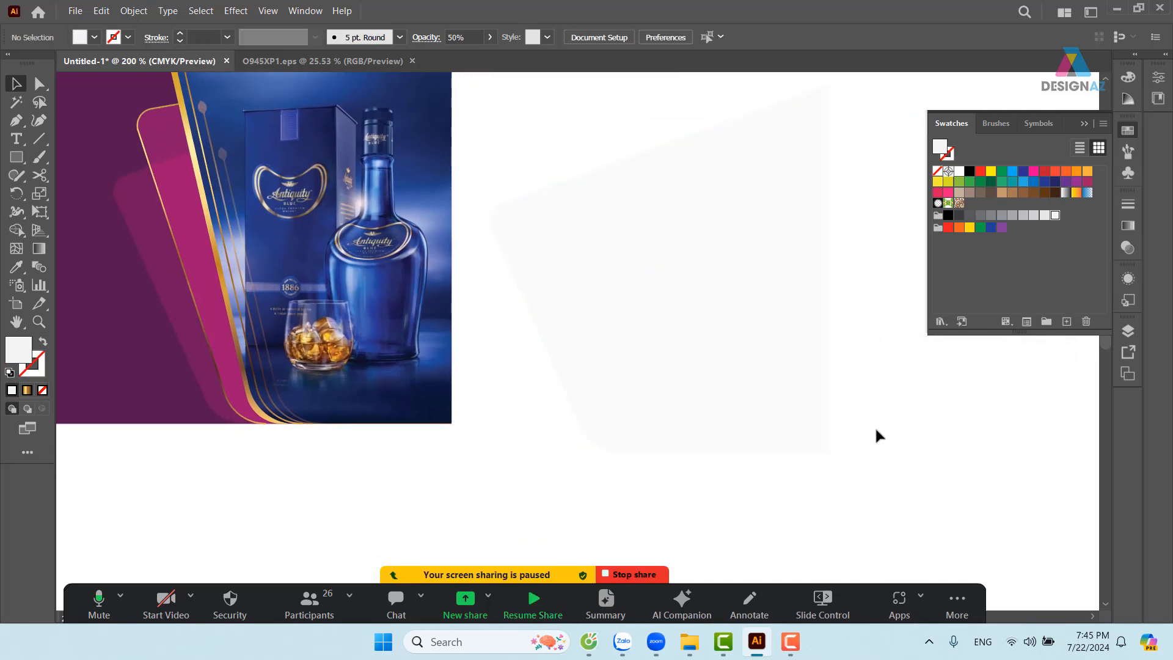
Split the faint panel copy with the Scissors tool at its lower curve's end and upper corner, and delete the straight-edged part
left_click(763, 404)
key("c")
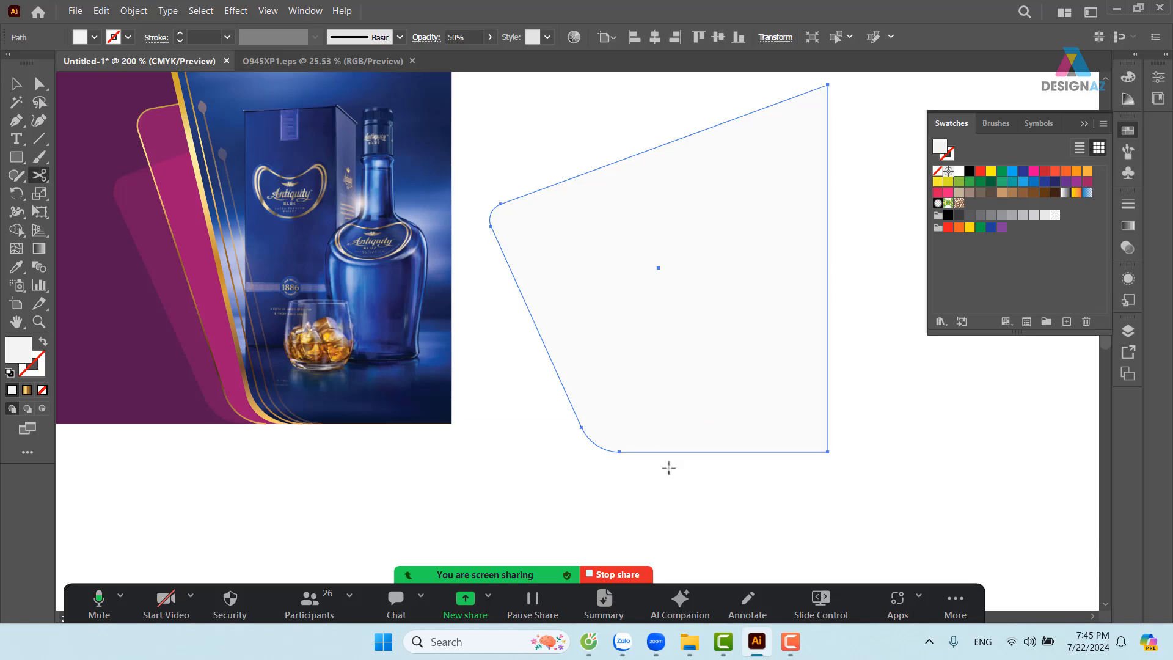
left_click(618, 452)
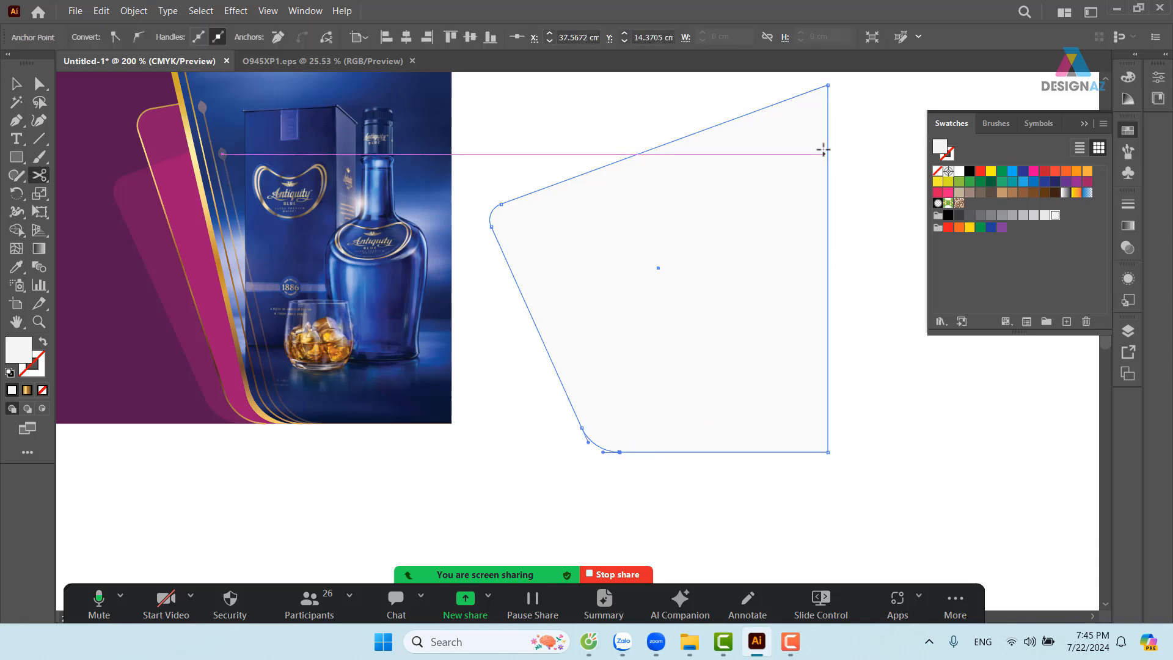
left_click(827, 85)
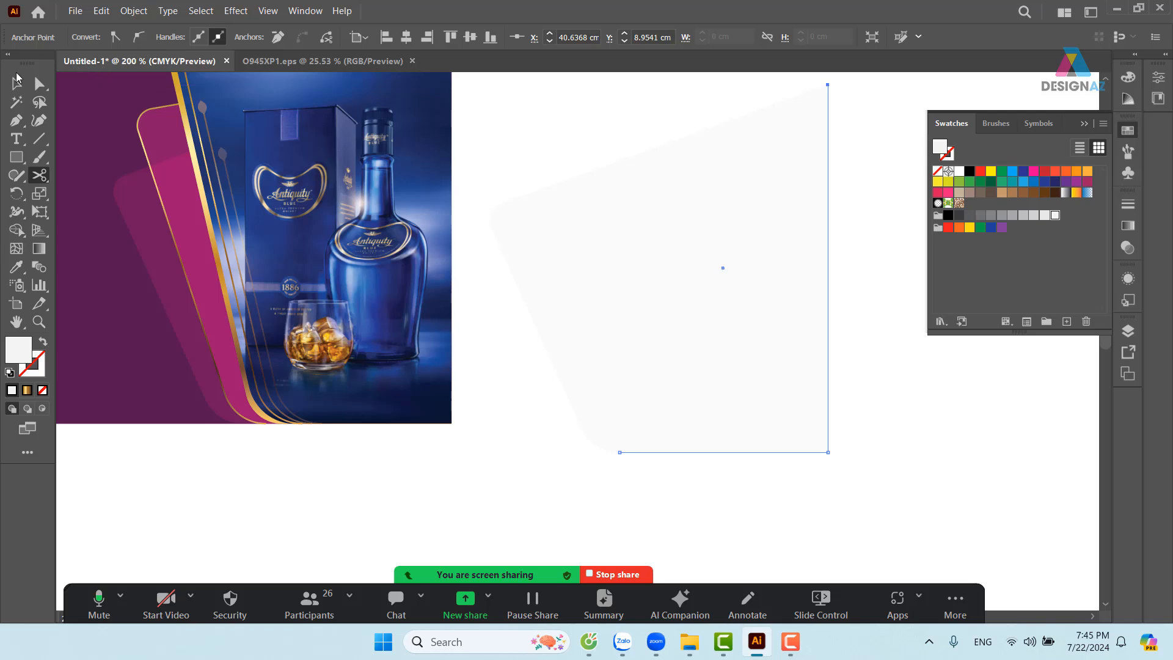
left_click(17, 83)
left_click(867, 376)
left_click_drag(745, 355, 813, 372)
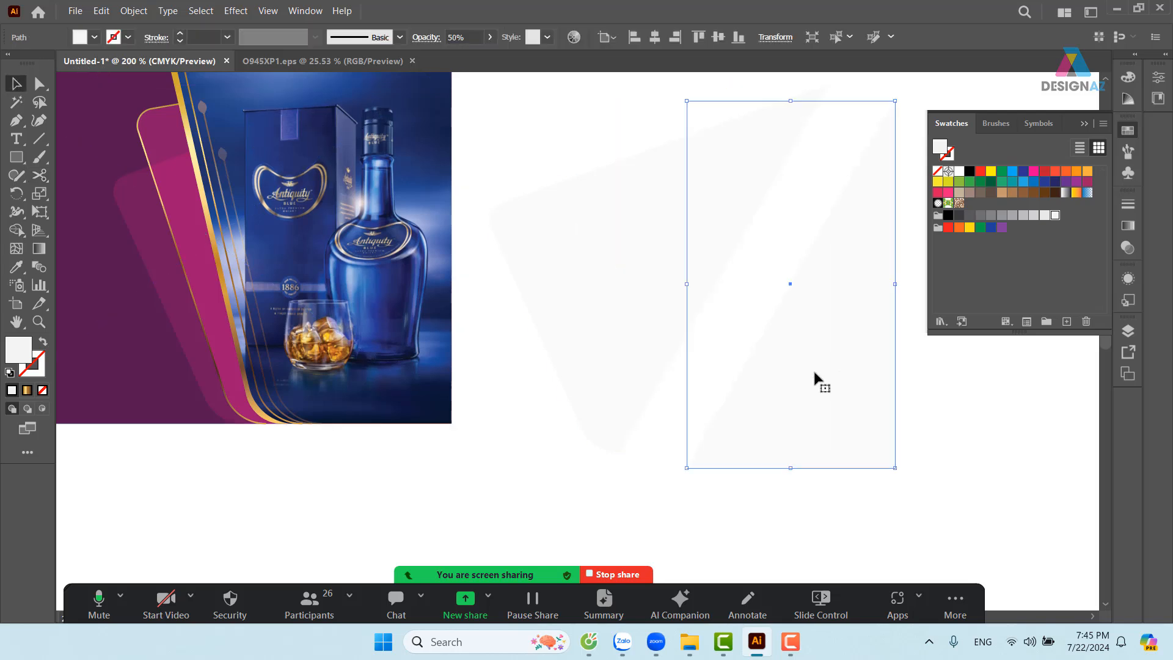
key("Delete")
Turn the leftover faint shape's fill into a stroke and sample the upper panel outline's 0.5 pt gold gradient onto it
left_click(620, 324)
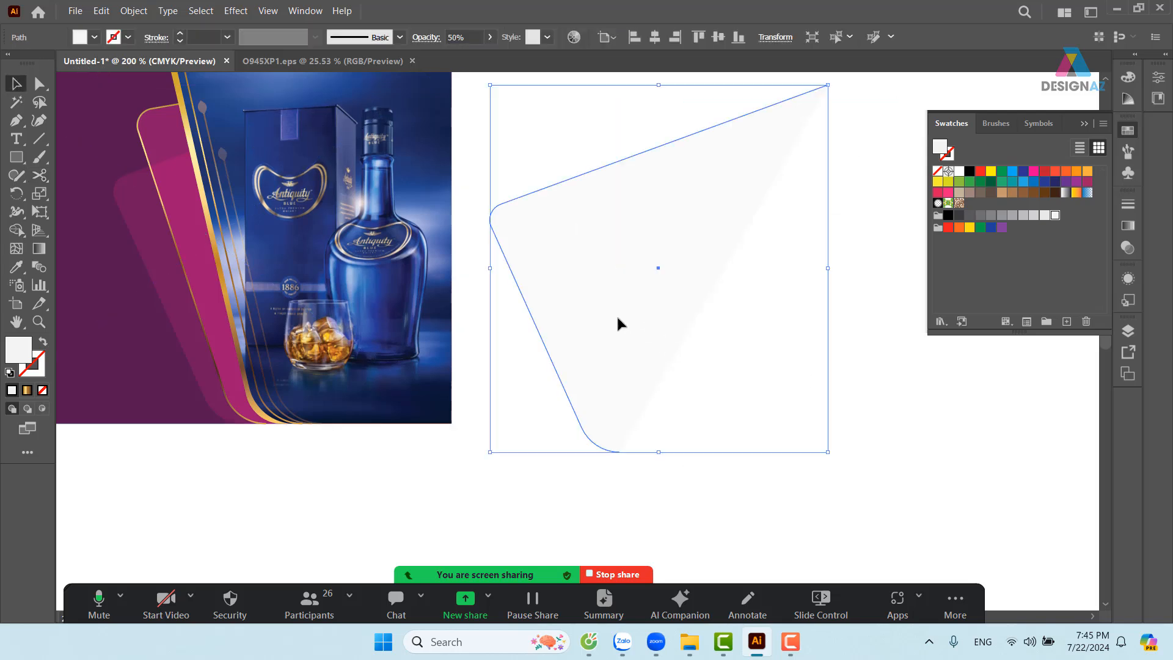
key("shift+x")
left_click(749, 335)
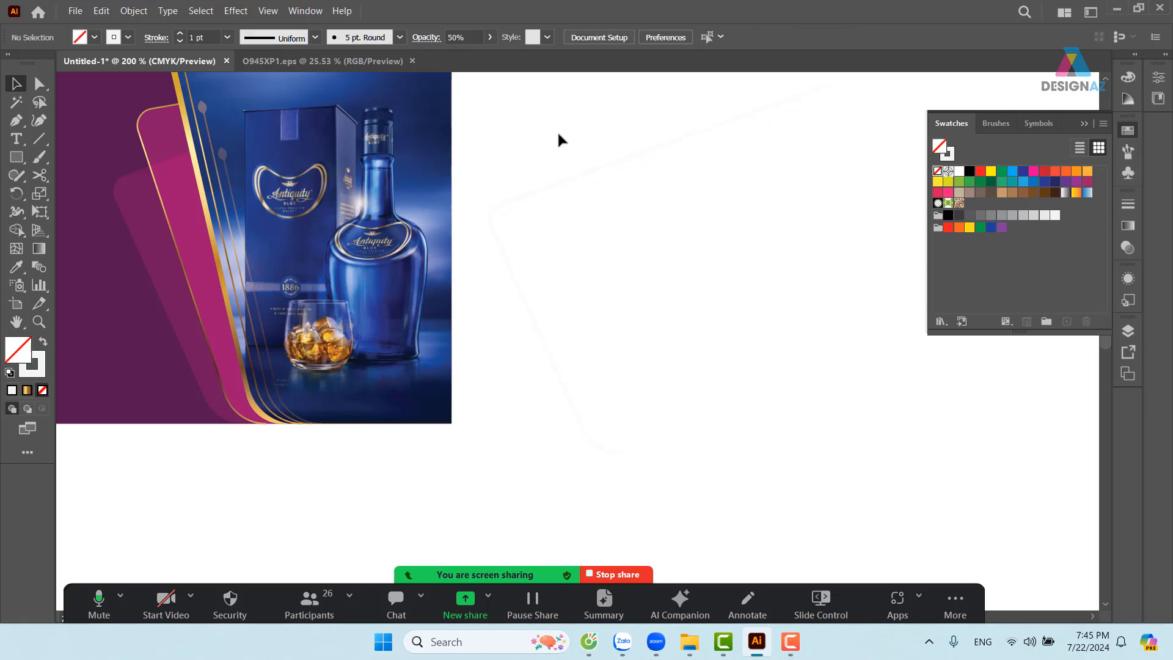
left_click_drag(558, 134, 609, 201)
key("i")
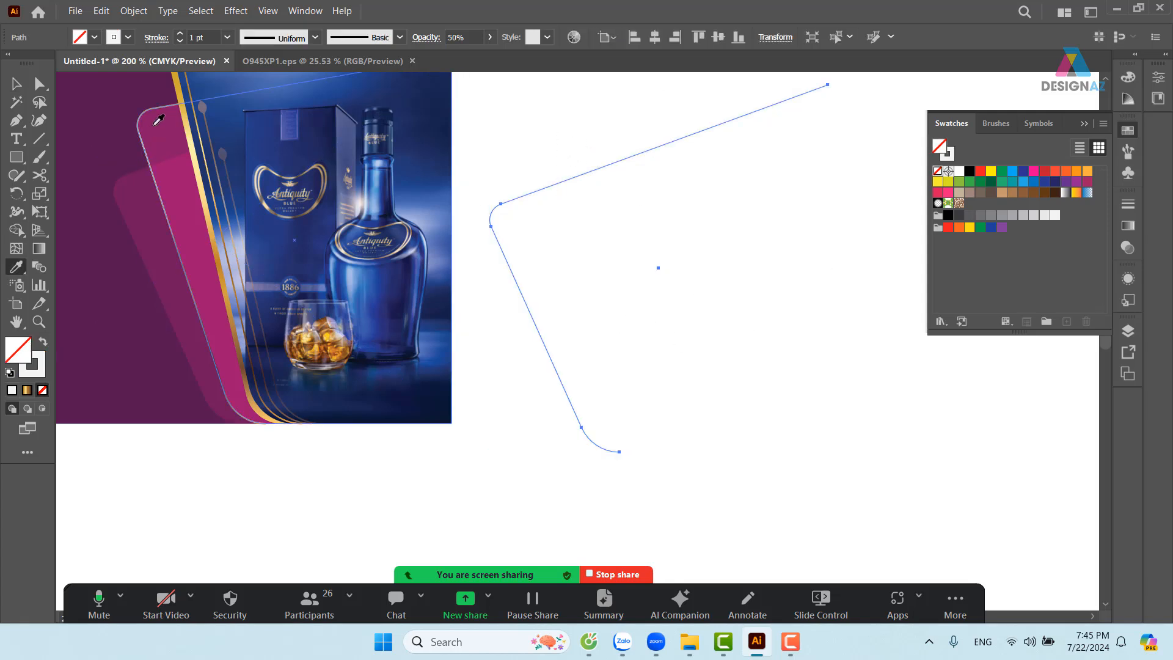
left_click(147, 109)
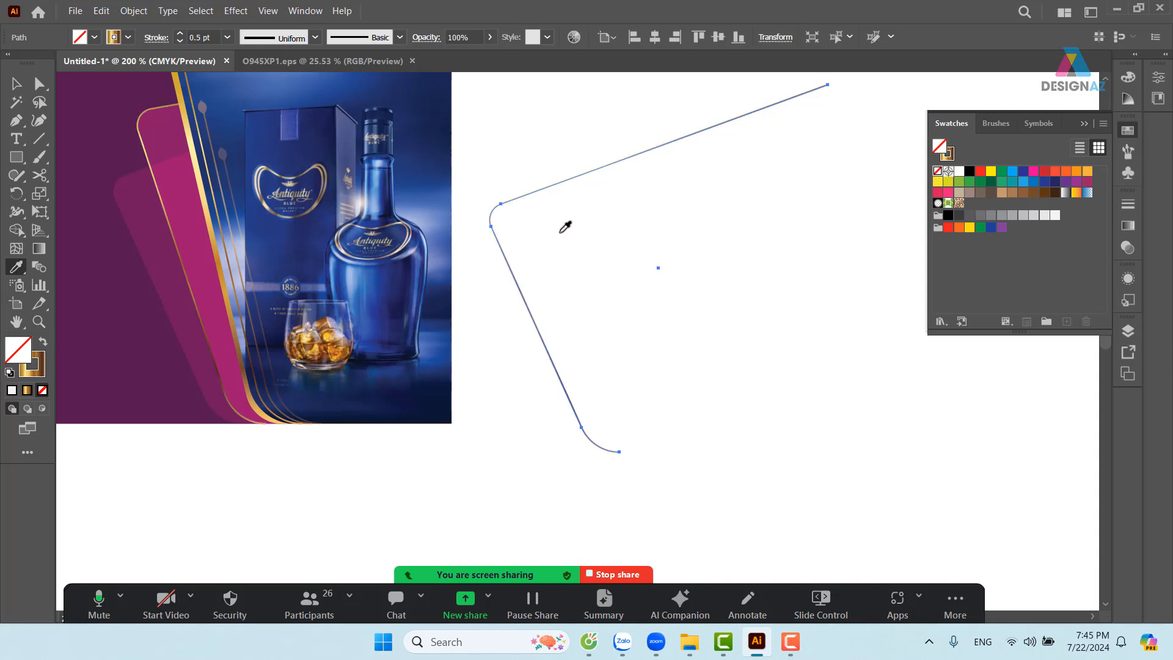
Move the second gold outline onto the edge of the lower rounded panel in the banner
left_click_drag(517, 247, 690, 289)
left_click(16, 83)
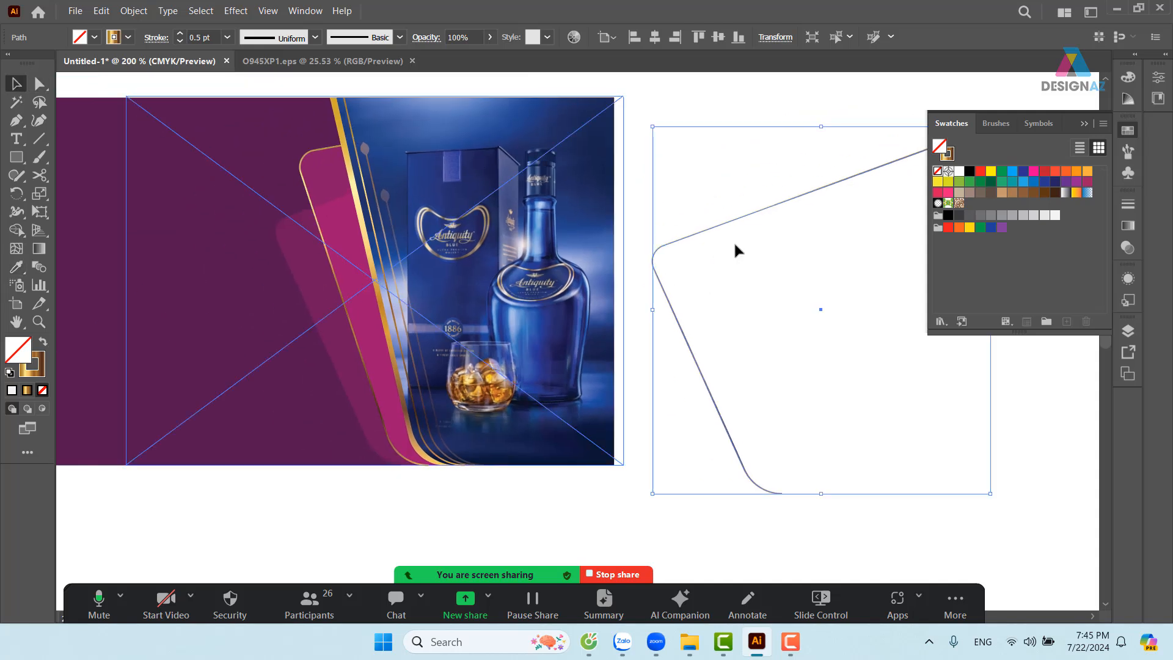
left_click_drag(773, 206, 404, 173)
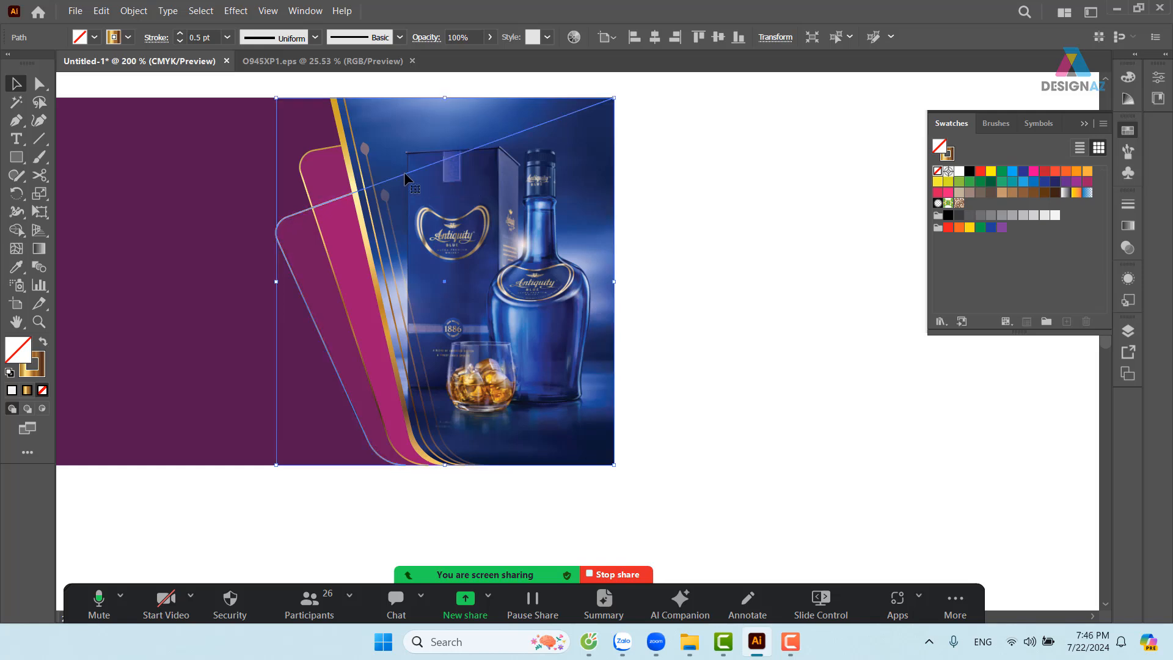
left_click(800, 275)
left_click_drag(718, 315, 804, 327)
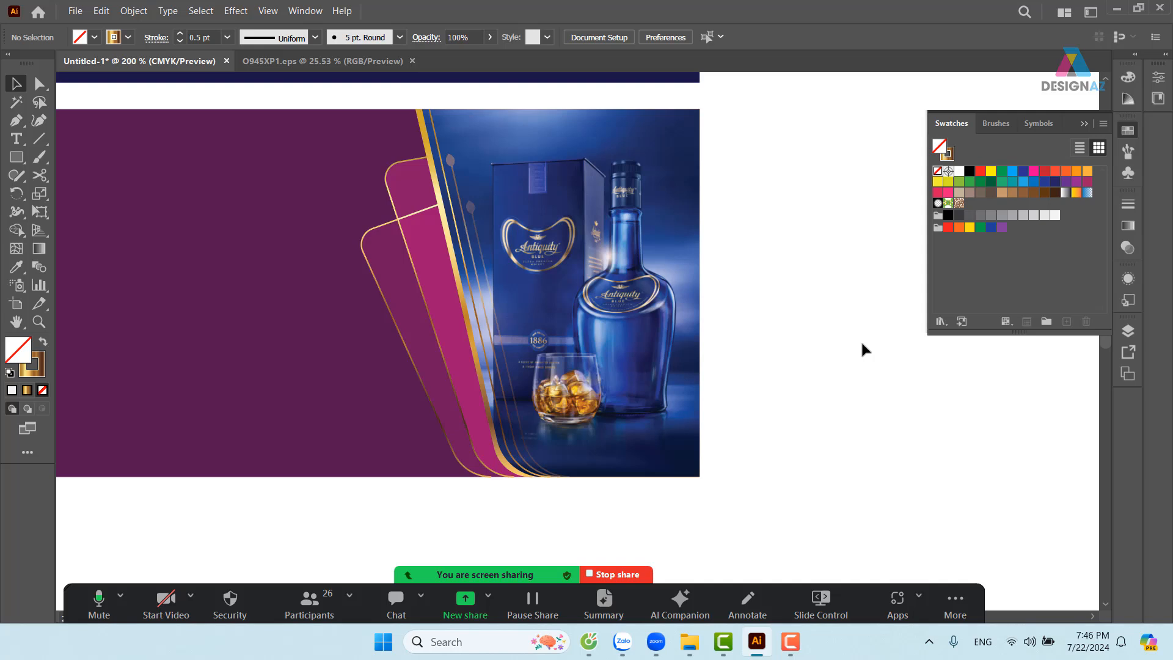
left_click_drag(877, 358, 1015, 364)
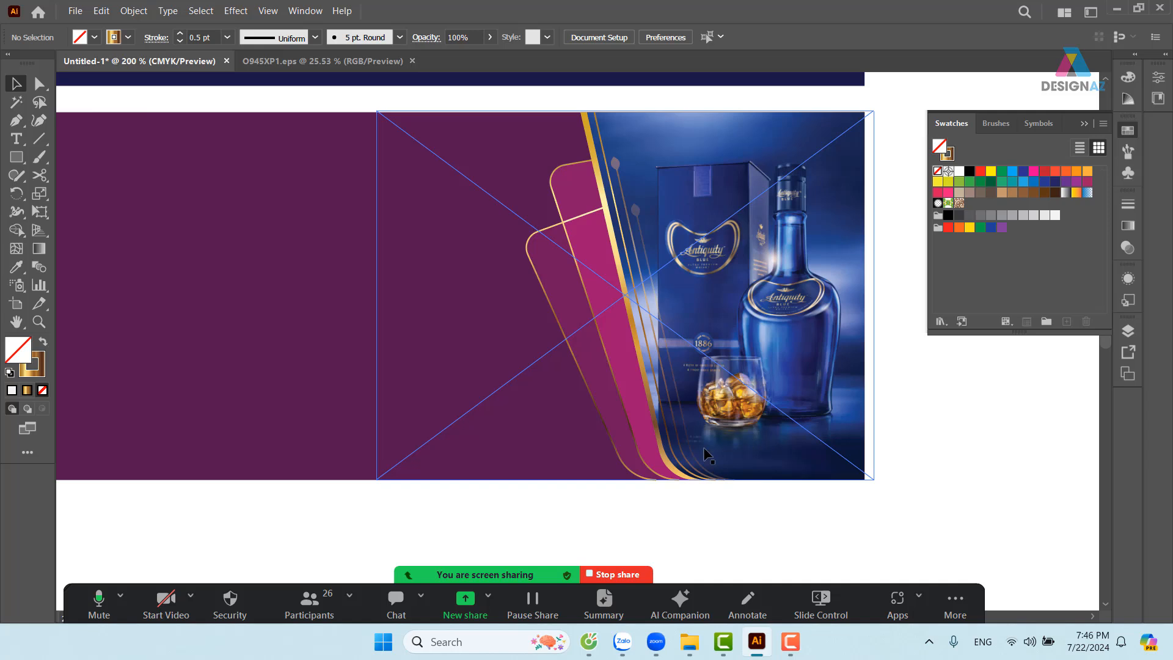
left_click(635, 449)
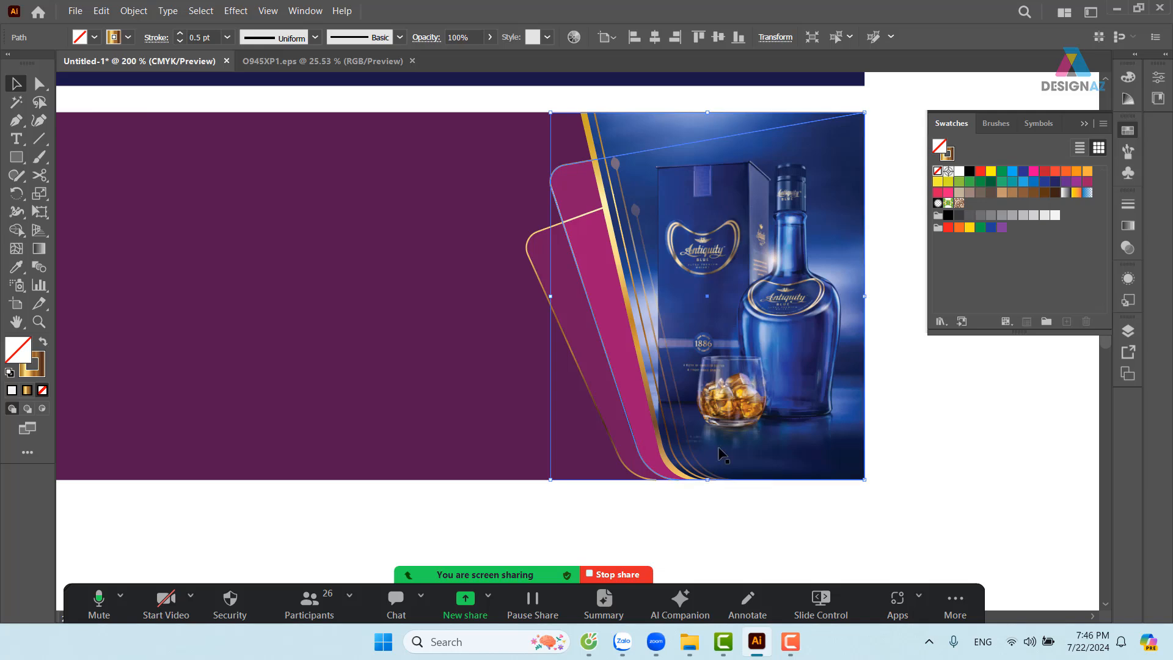
left_click(991, 441)
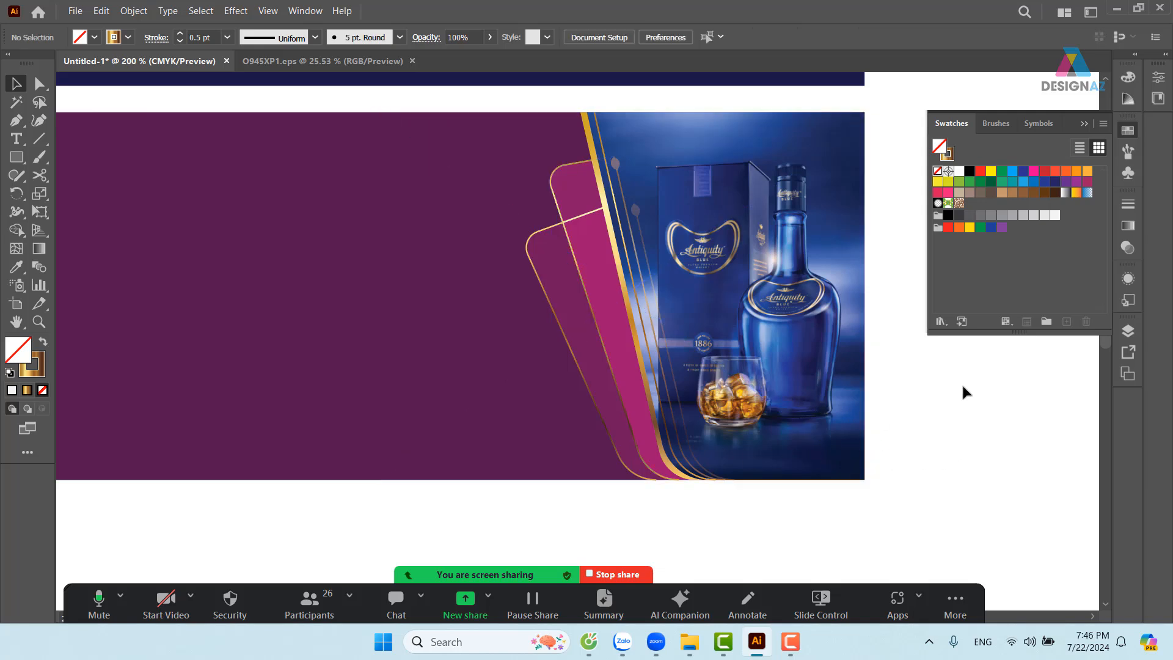
Set the opacity of the lower panel's gold outline to 50%
key("ctrl+plus")
key("ctrl+plus")
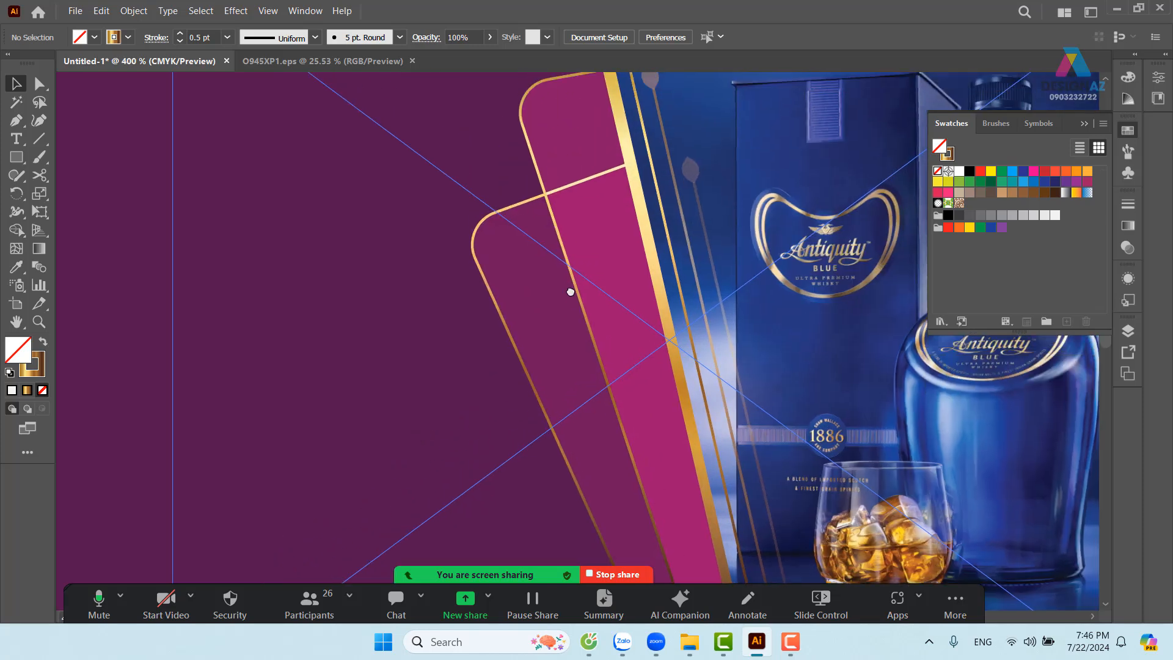
left_click(474, 240)
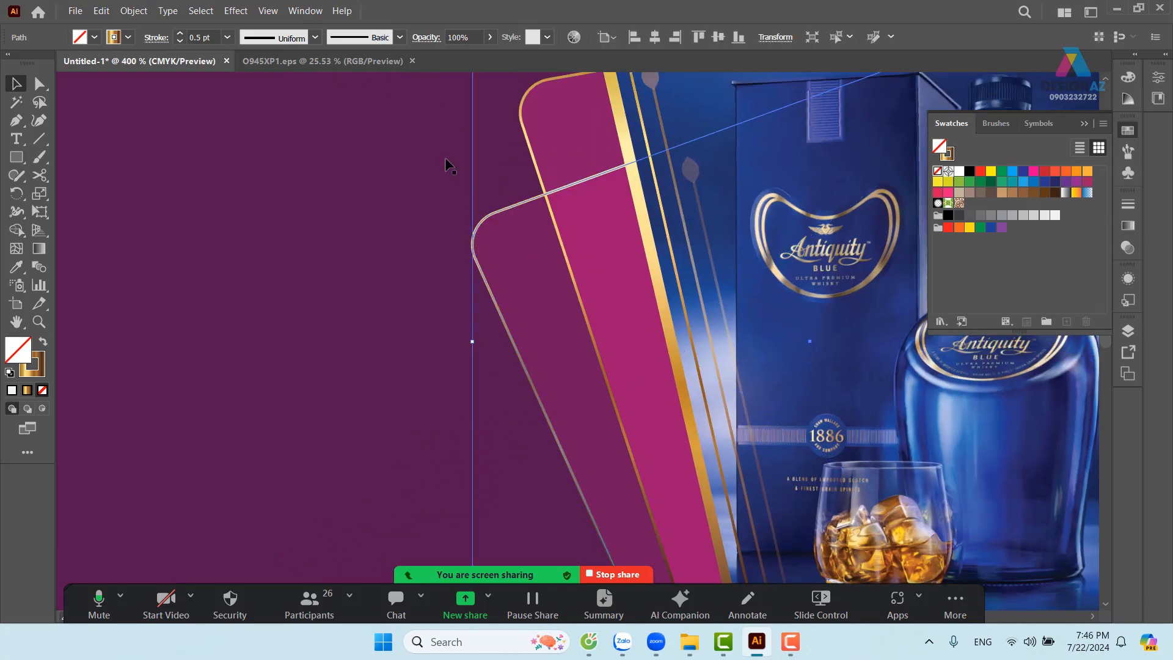
left_click(471, 37)
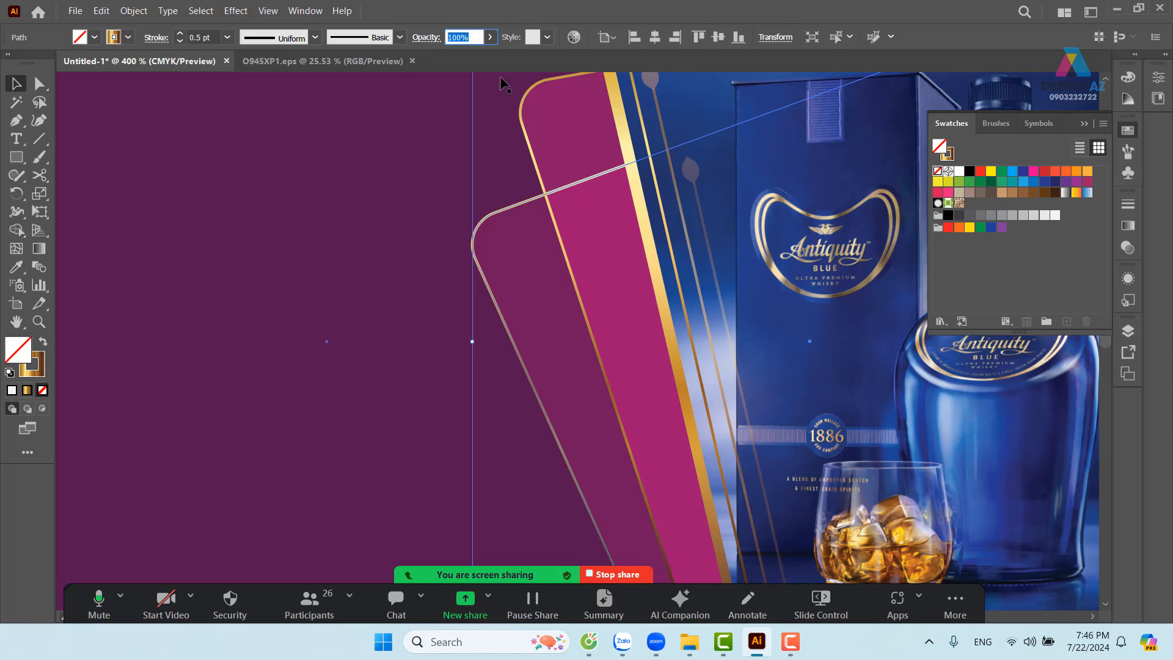
type("50")
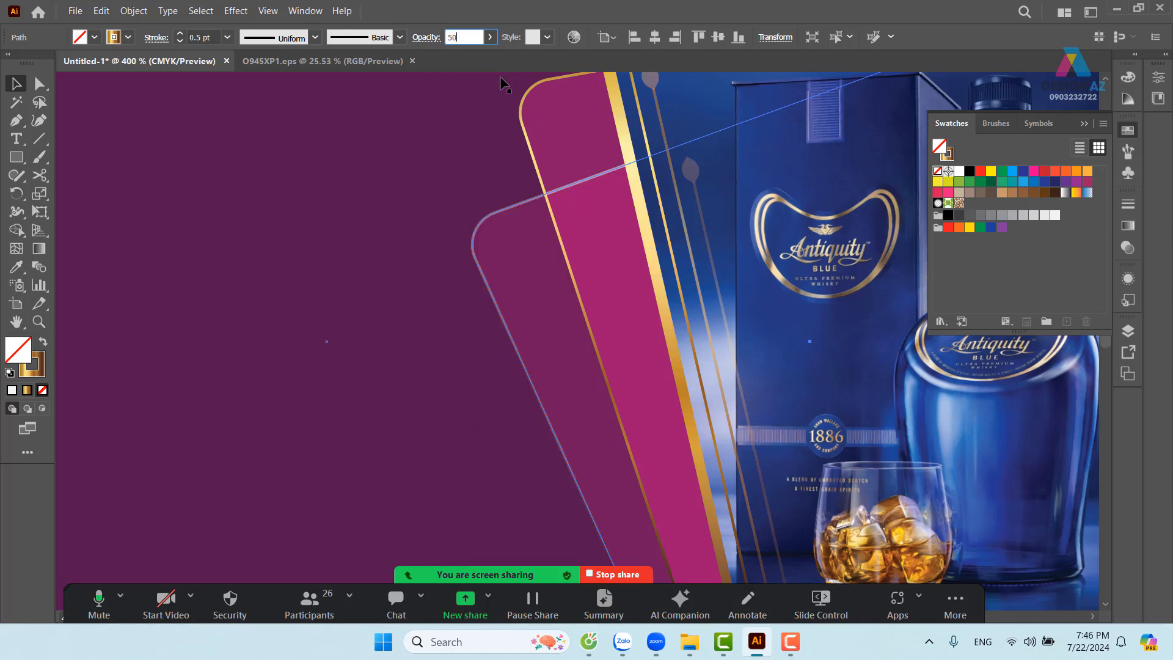
key("Return")
left_click(254, 241)
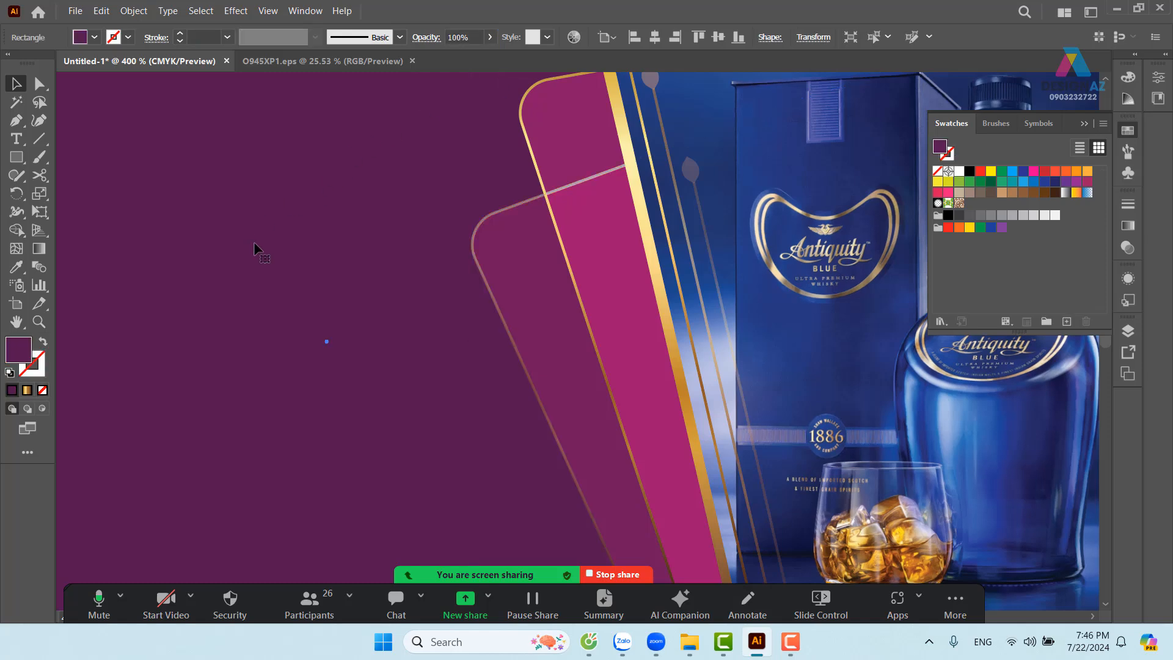
key("ctrl+0")
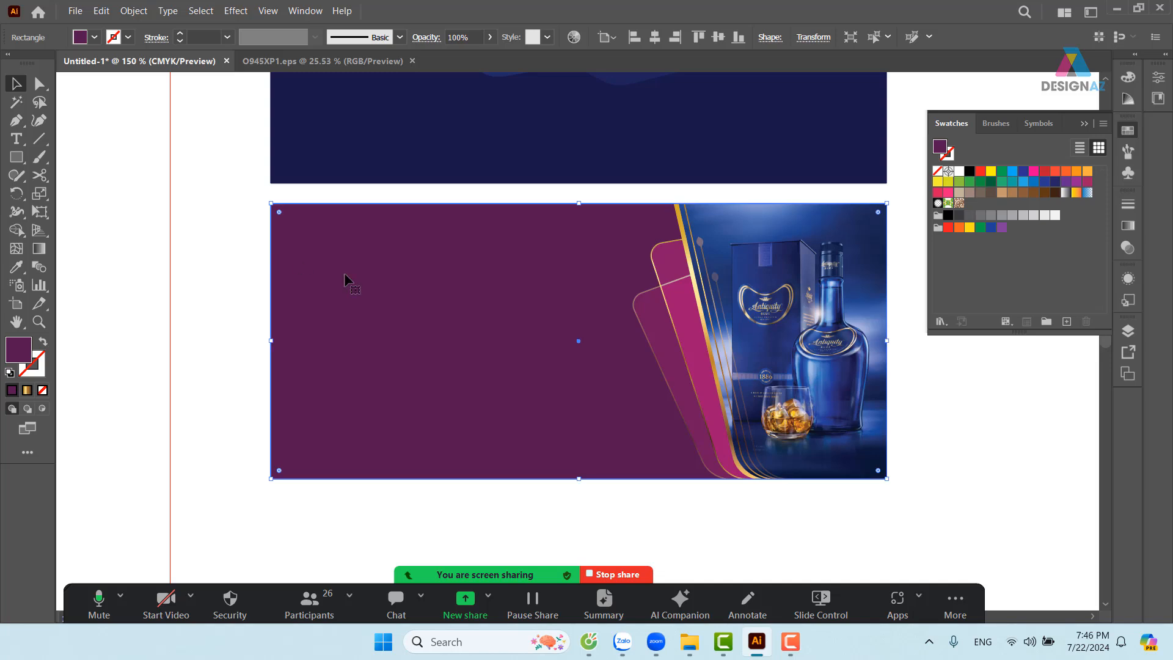
left_click(1026, 420)
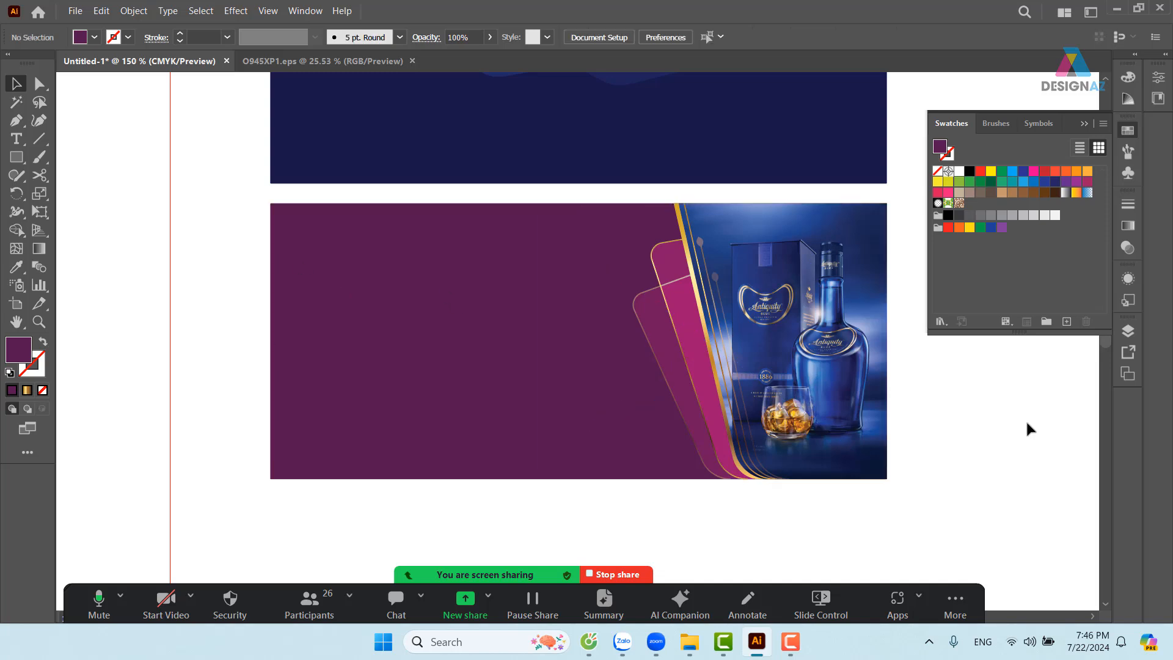
Set the opacity of the upper panel's gold outline to 100%
left_click(665, 244)
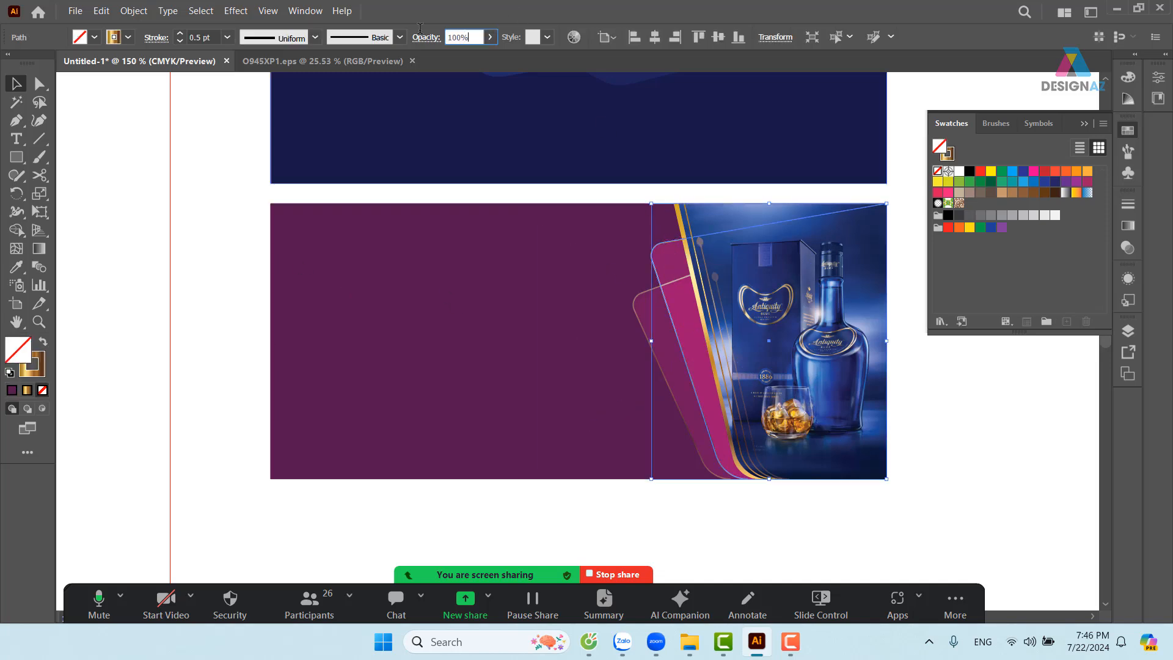
type("100")
key("Return")
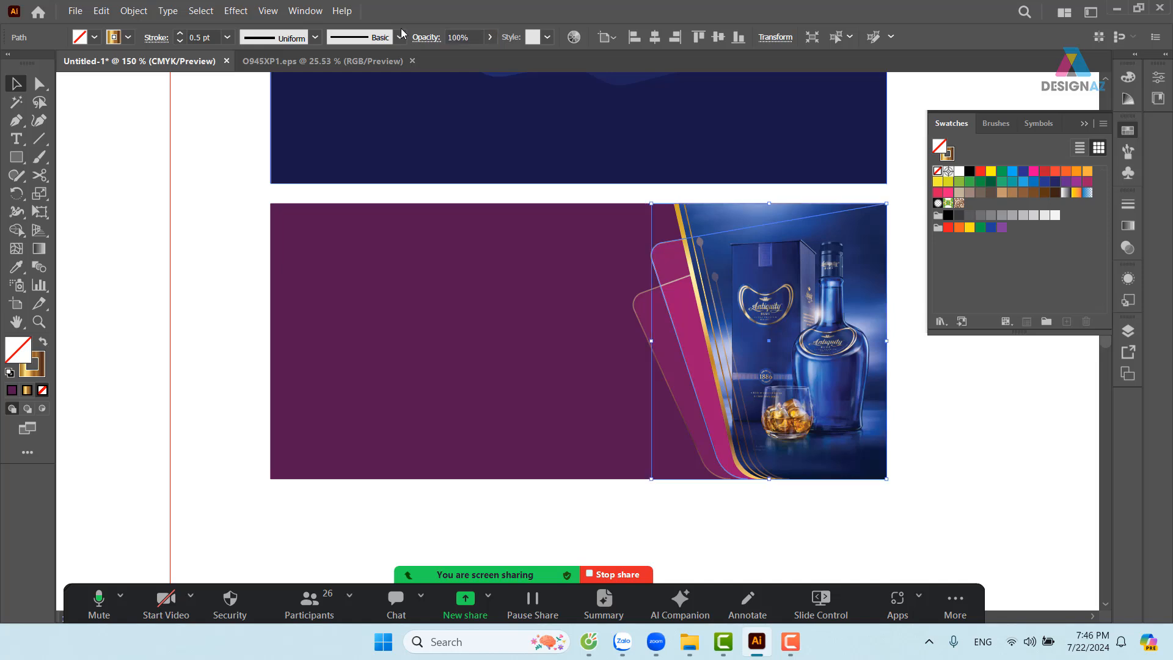
Draw a small square just beside the crossing of the two rounded panels' gold outlines
left_click(996, 444)
left_click_drag(1005, 442, 827, 432)
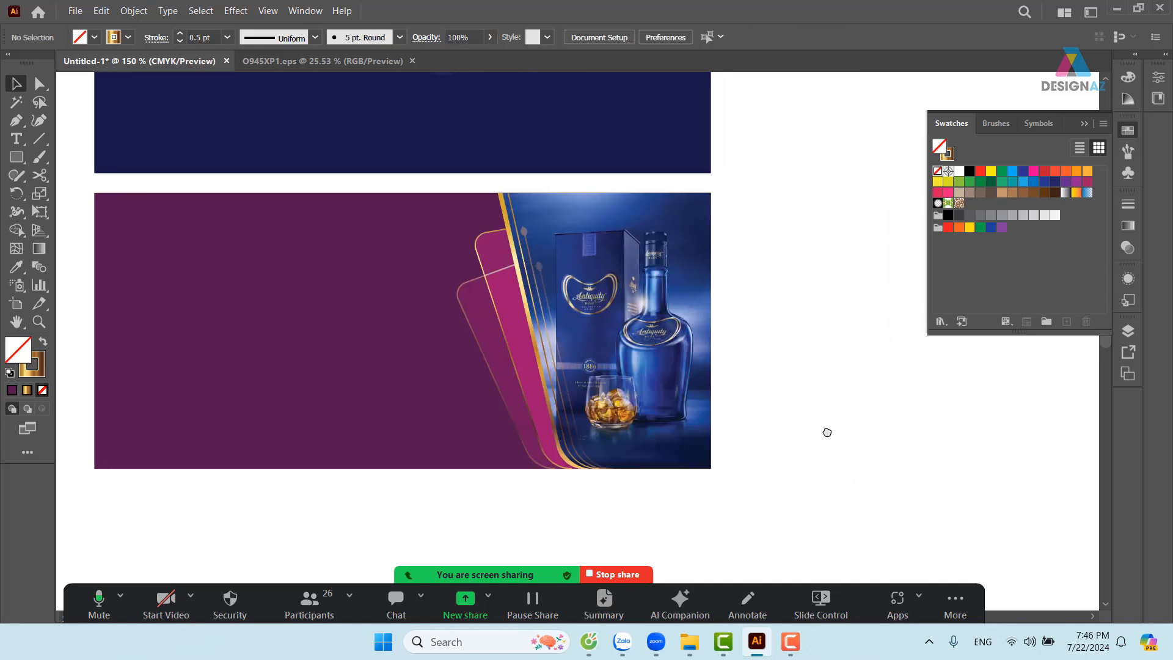
key("z")
left_click_drag(468, 266, 827, 399)
left_click(16, 156)
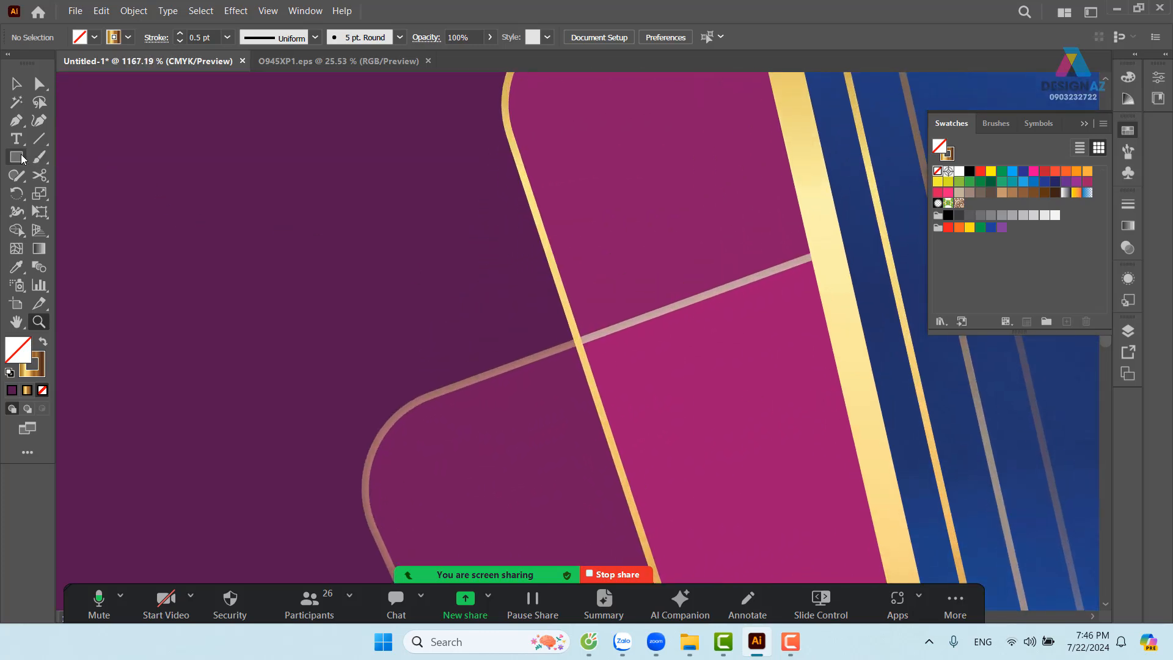
left_click_drag(513, 318, 547, 353)
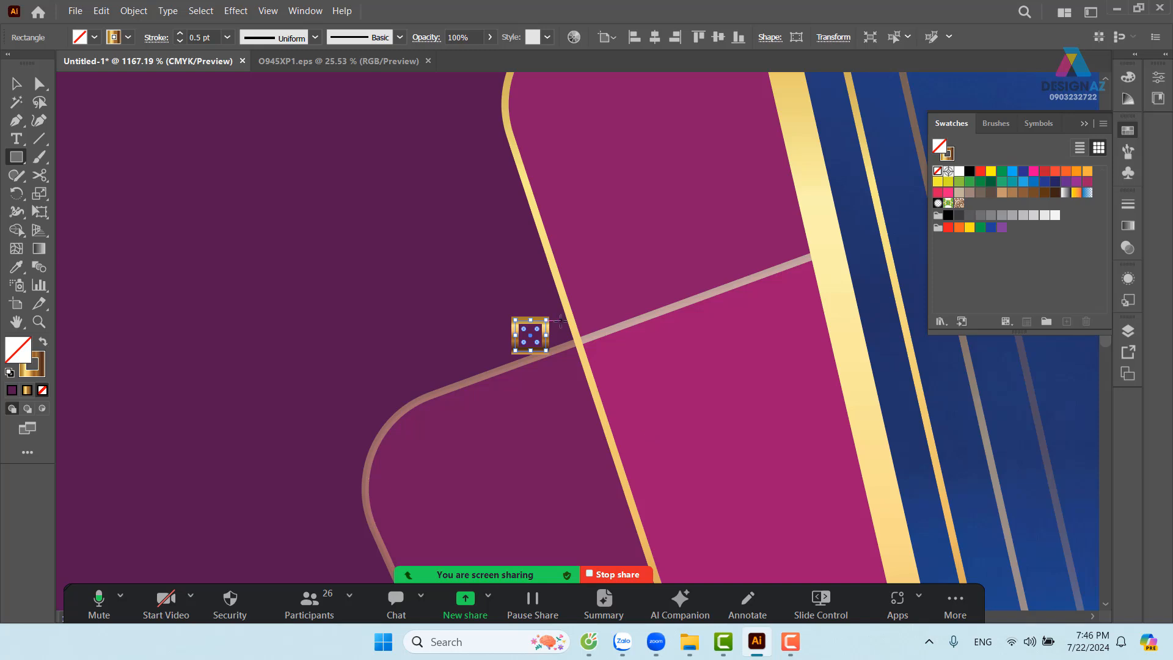
Fill the small square with the light orange swatch and remove its stroke
key("i")
left_click(573, 305)
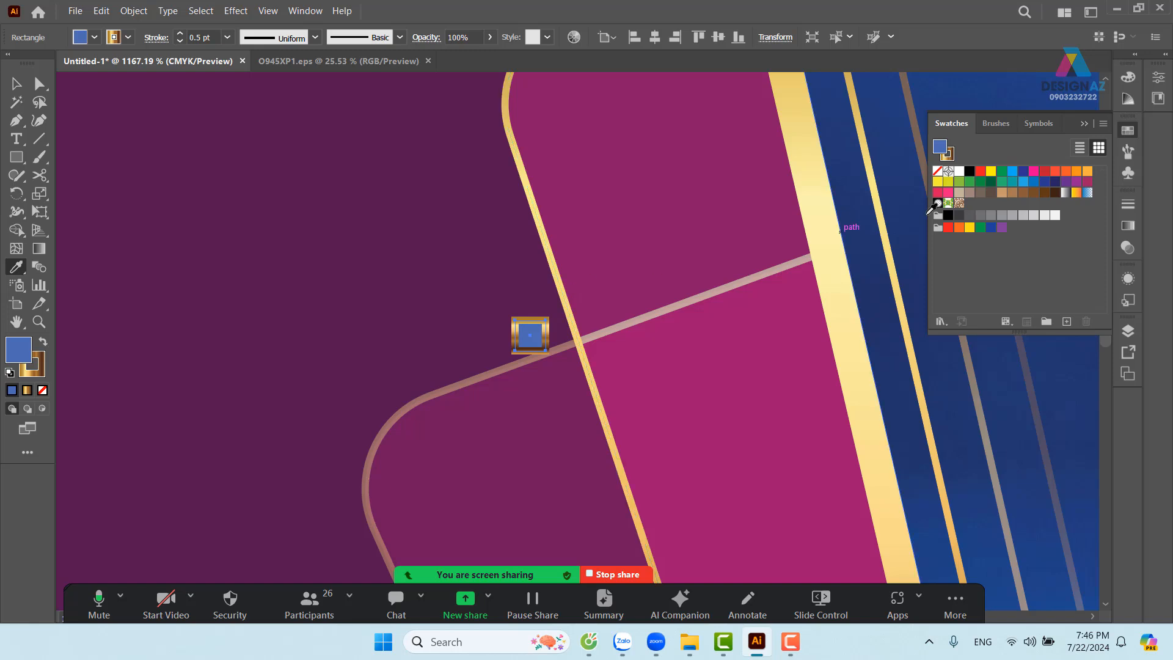
left_click(1087, 171)
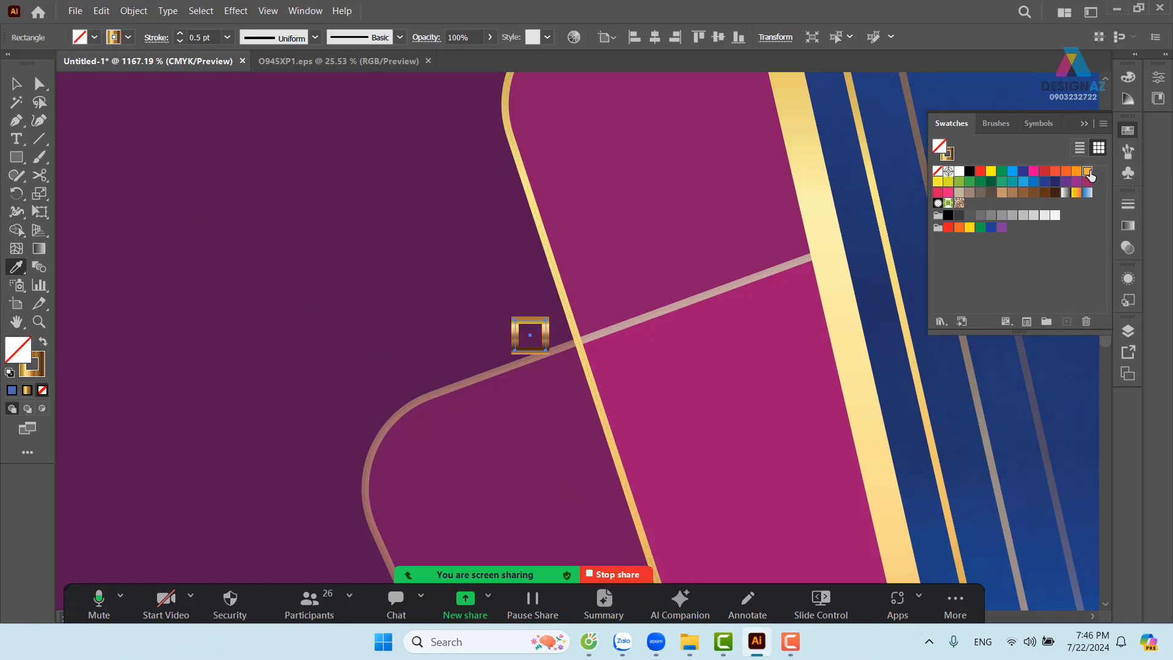
left_click(42, 390)
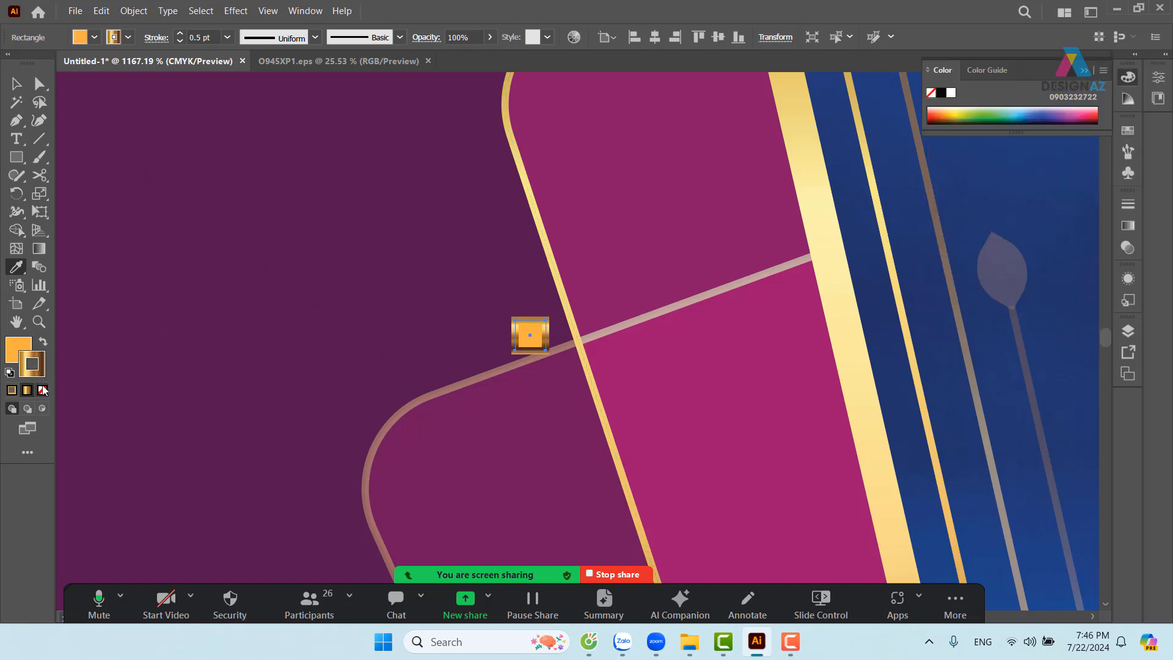
left_click(13, 87)
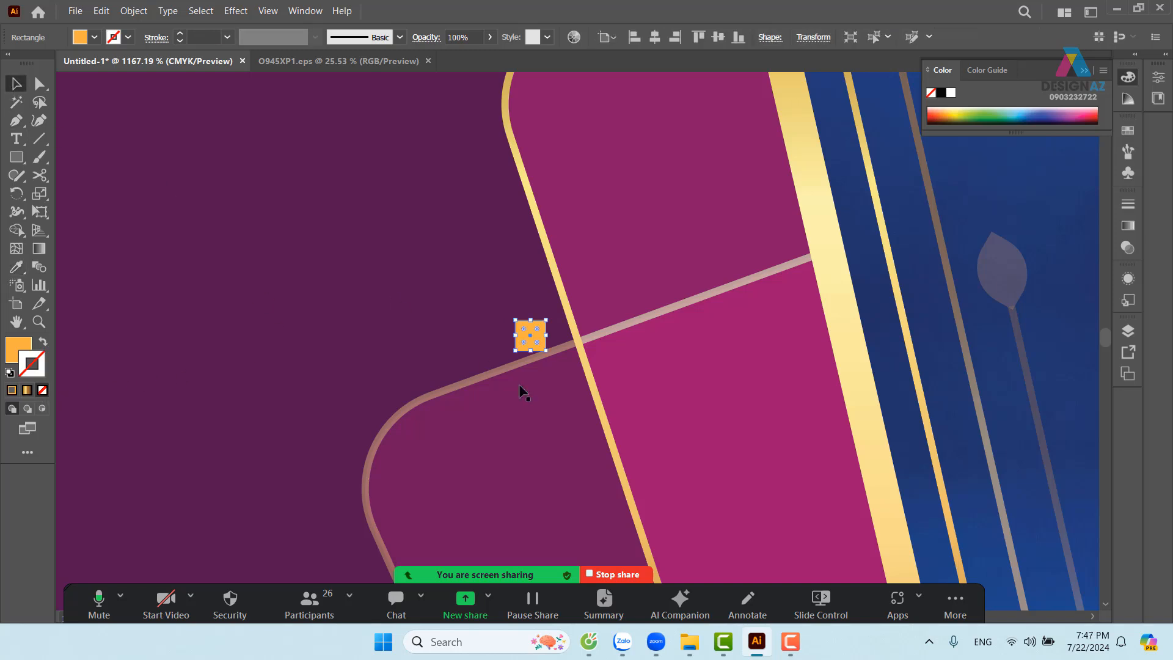
Place the small orange square over the crossing of the two gold outlines and tilt it like a diamond
left_click(501, 325)
left_click_drag(528, 335, 903, 463)
key("ctrl+z")
left_click(568, 345)
key("z")
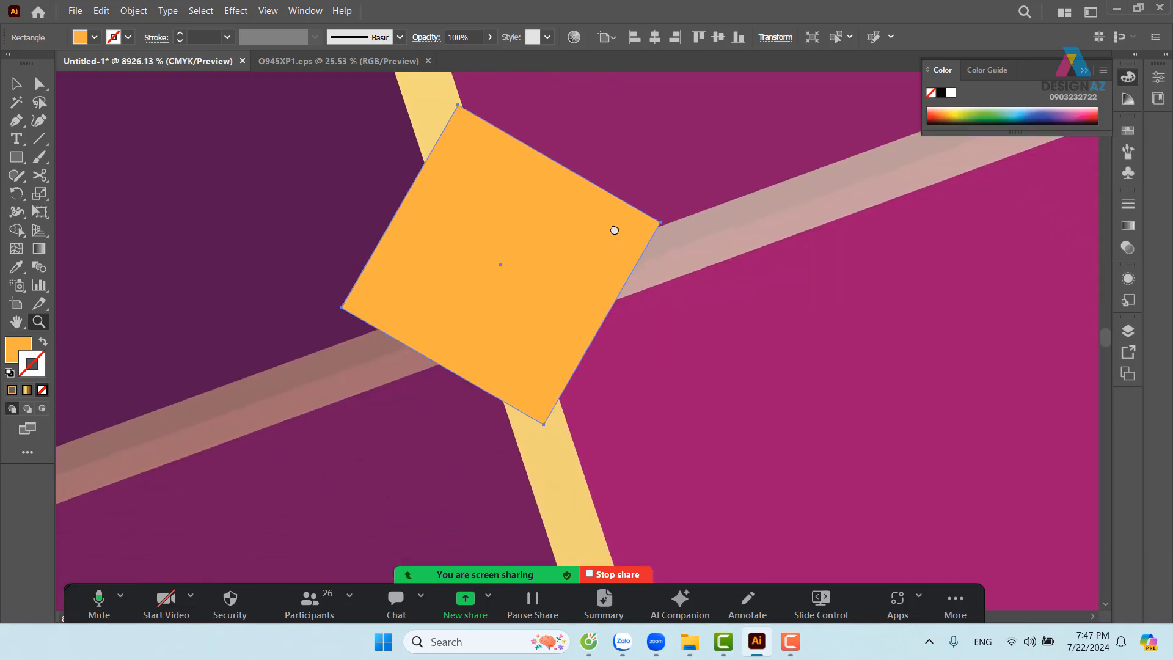
Center the orange diamond on the outline crossing and fine-tune its rotation so its corners line up with the gold lines
left_click(17, 83)
left_click_drag(510, 229, 511, 260)
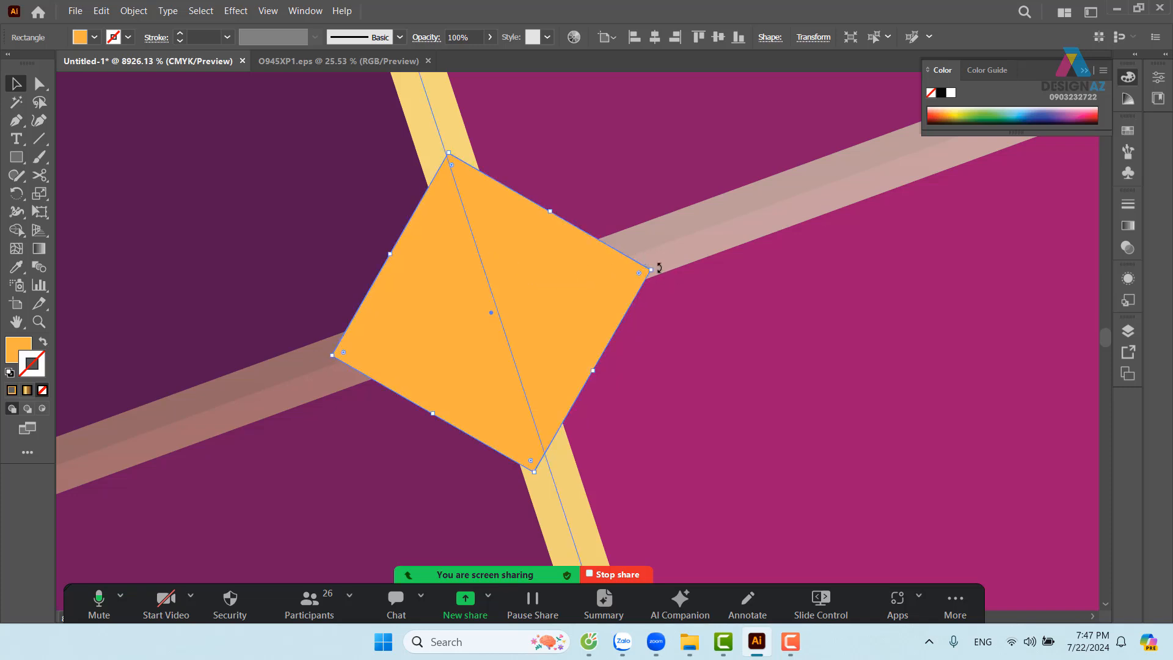
left_click_drag(659, 267, 591, 259)
left_click_drag(592, 265, 593, 269)
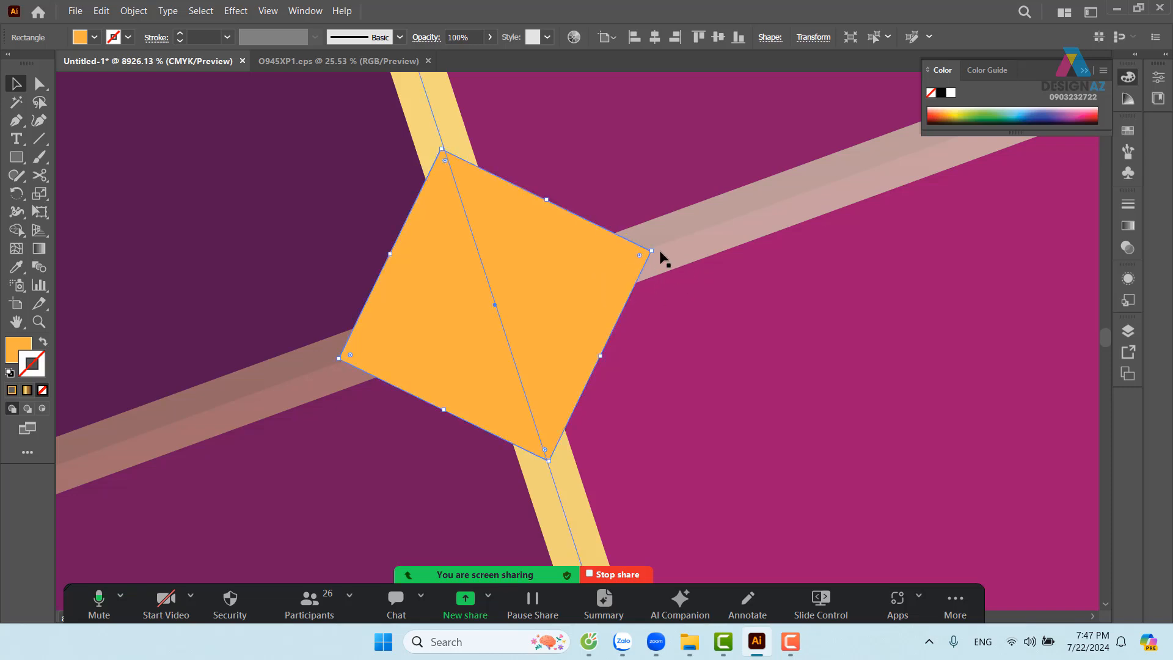
left_click_drag(659, 247, 659, 252)
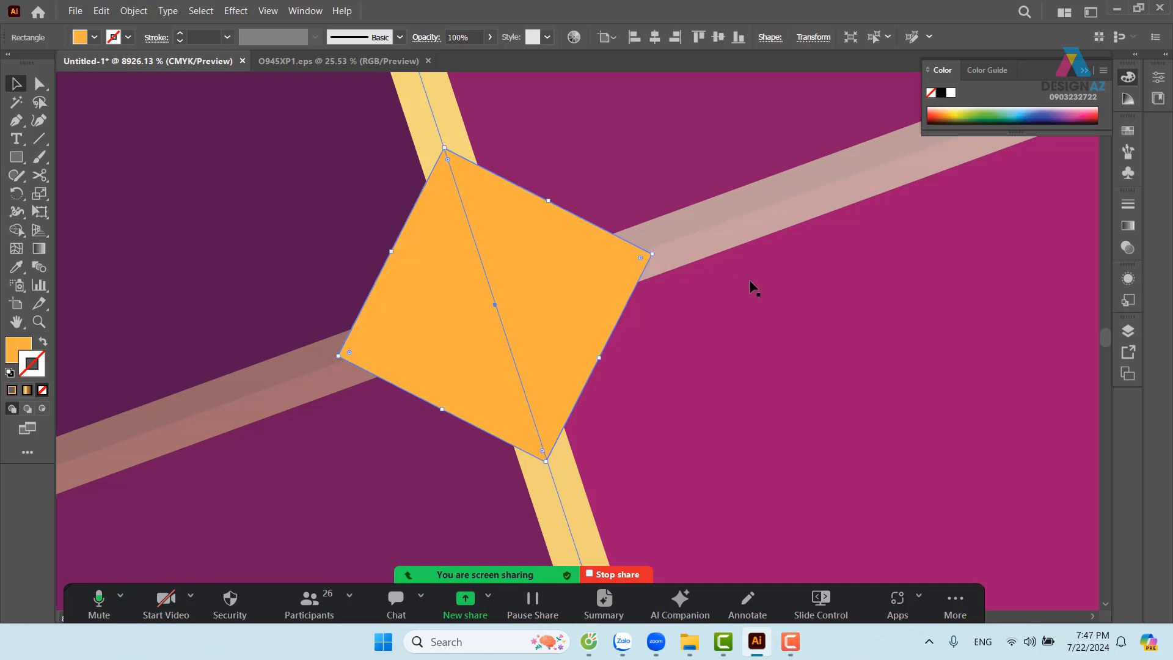
Examine how the small orange diamond sits on the crossing within the whole whisky banner
key("ctrl+minus")
key("ctrl+minus")
key("ctrl+minus")
key("ctrl+minus")
key("ctrl+minus")
key("ctrl+minus")
key("ctrl+minus")
key("ctrl+minus")
key("ctrl+minus")
key("ctrl+minus")
key("ctrl+minus")
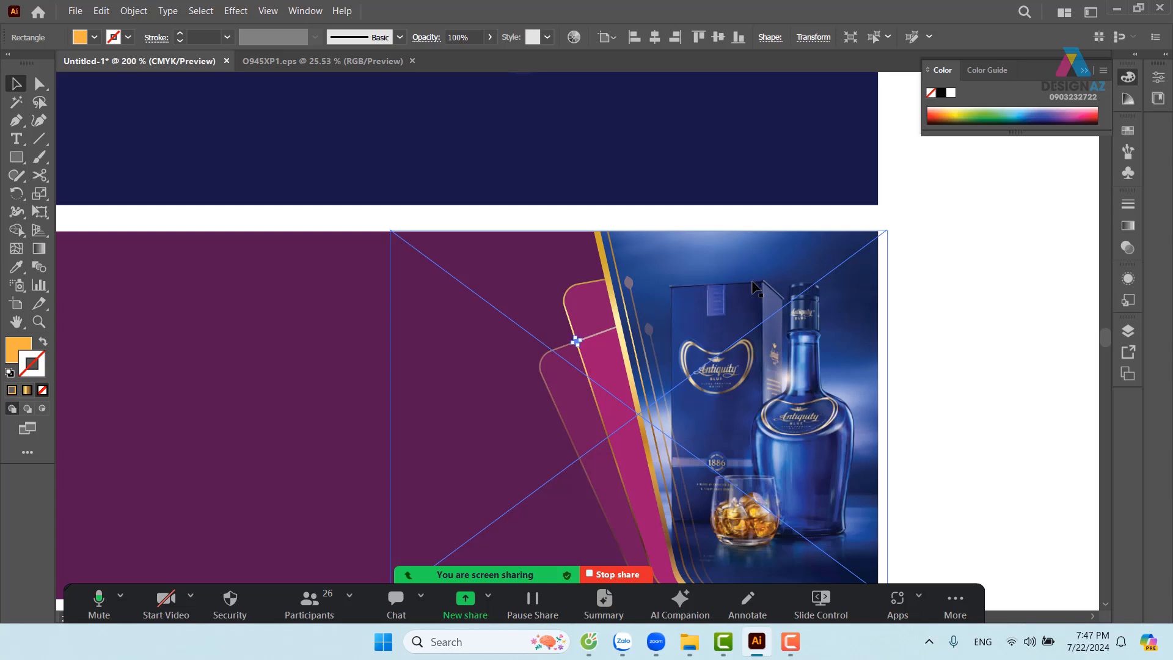
left_click(988, 361)
left_click_drag(952, 431, 977, 340)
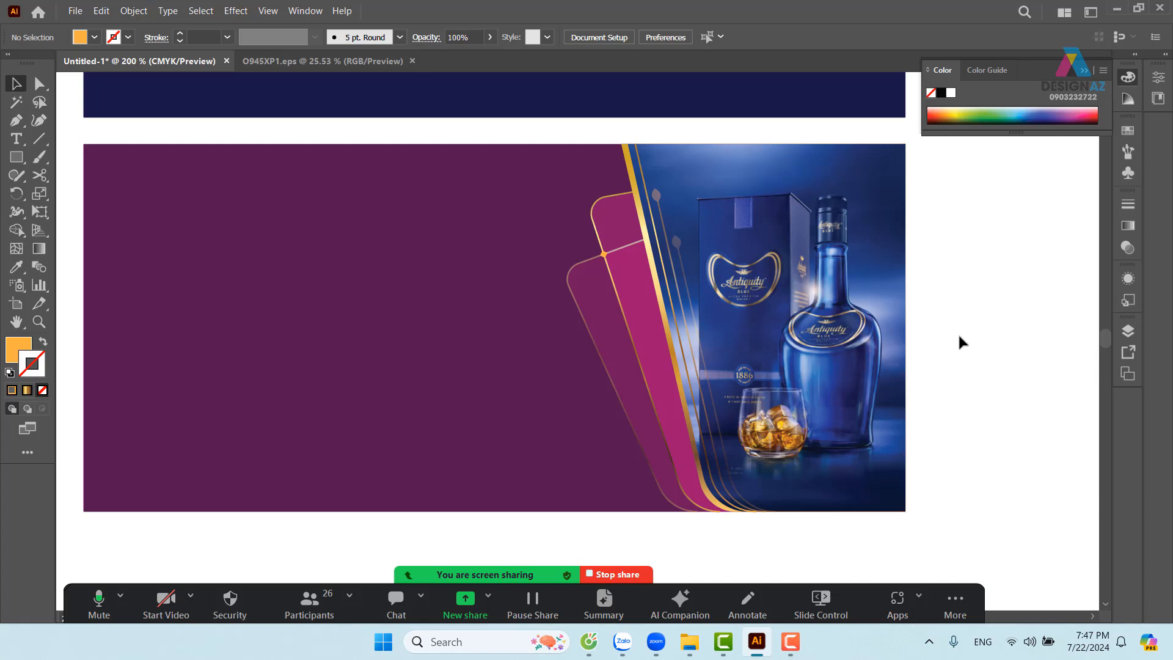
Start placing an image and open the folder D:\ảnh mới tư liệu\chưa lọc\background thiết kế
left_click(303, 385)
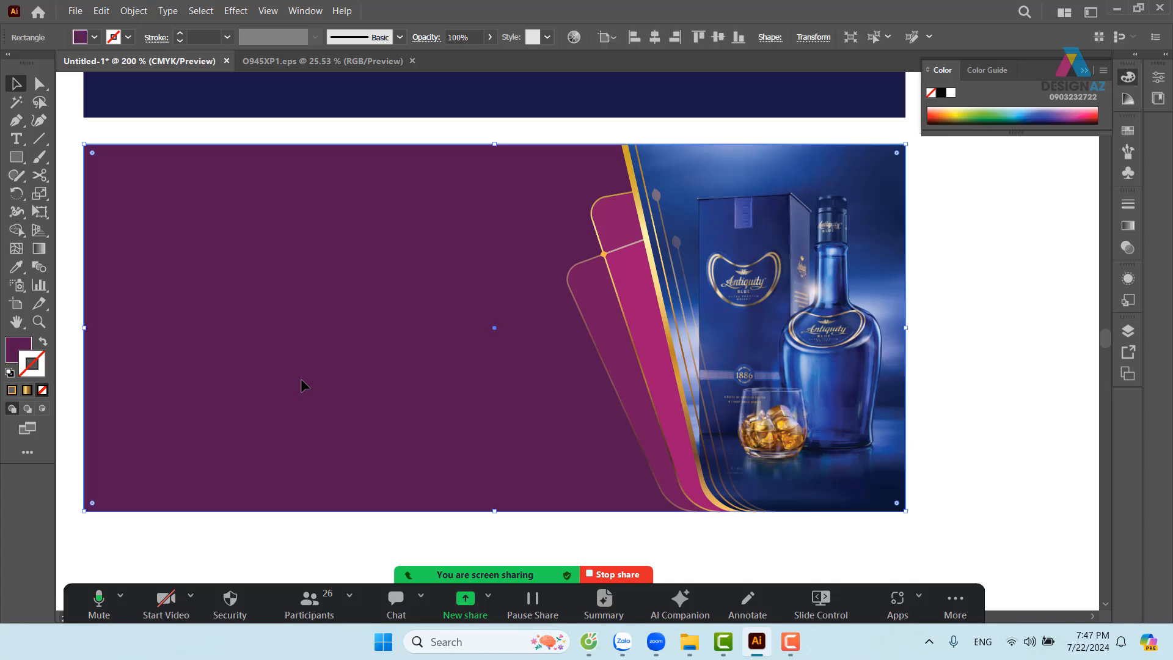
left_click(75, 11)
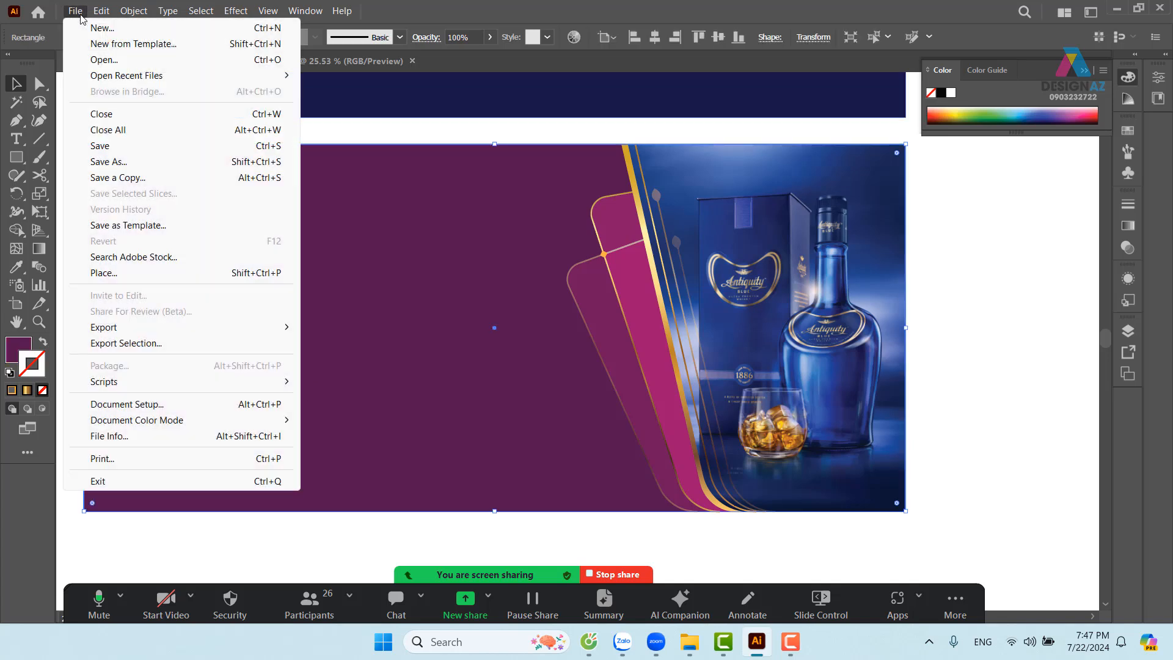
left_click(194, 270)
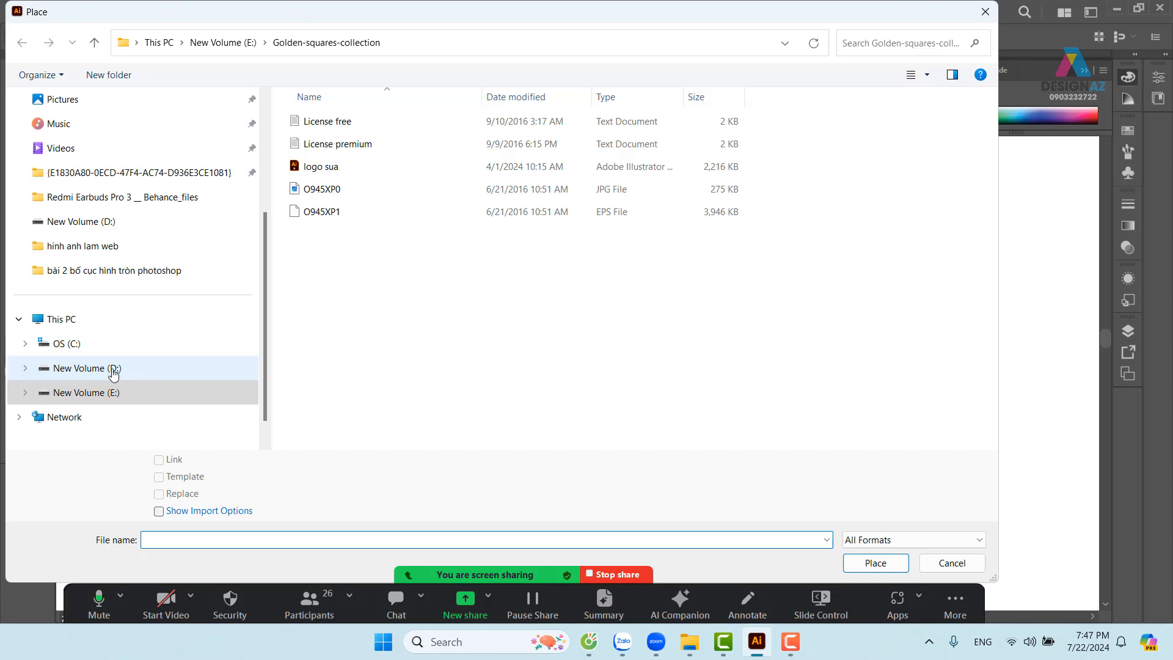
left_click(107, 371)
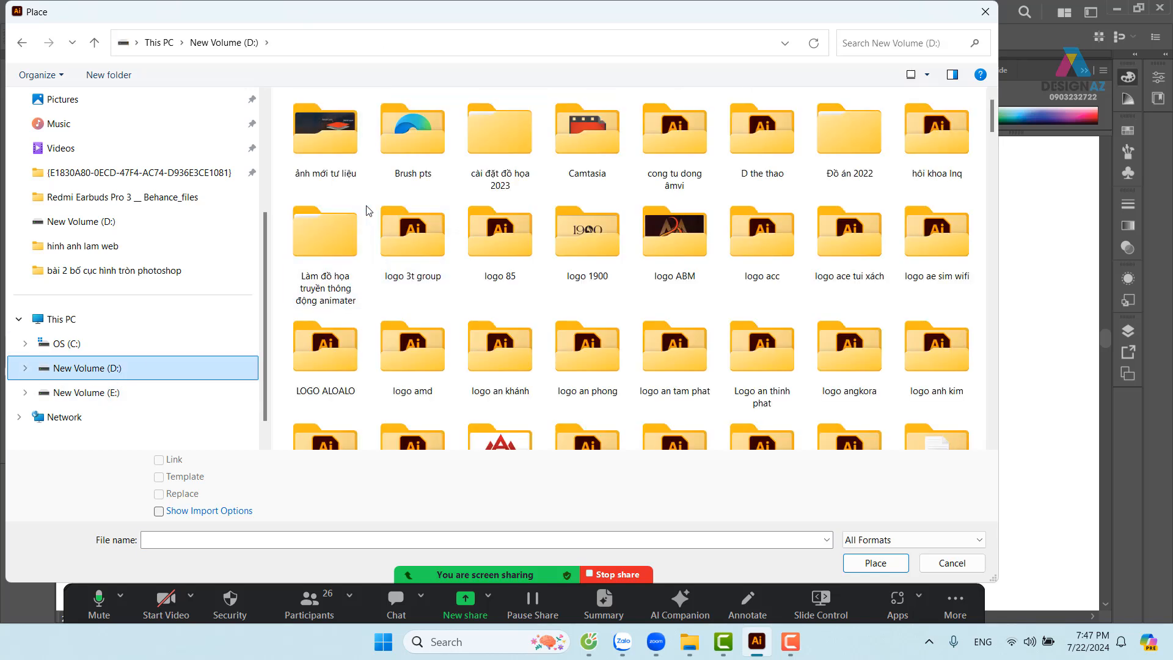
double_click(324, 151)
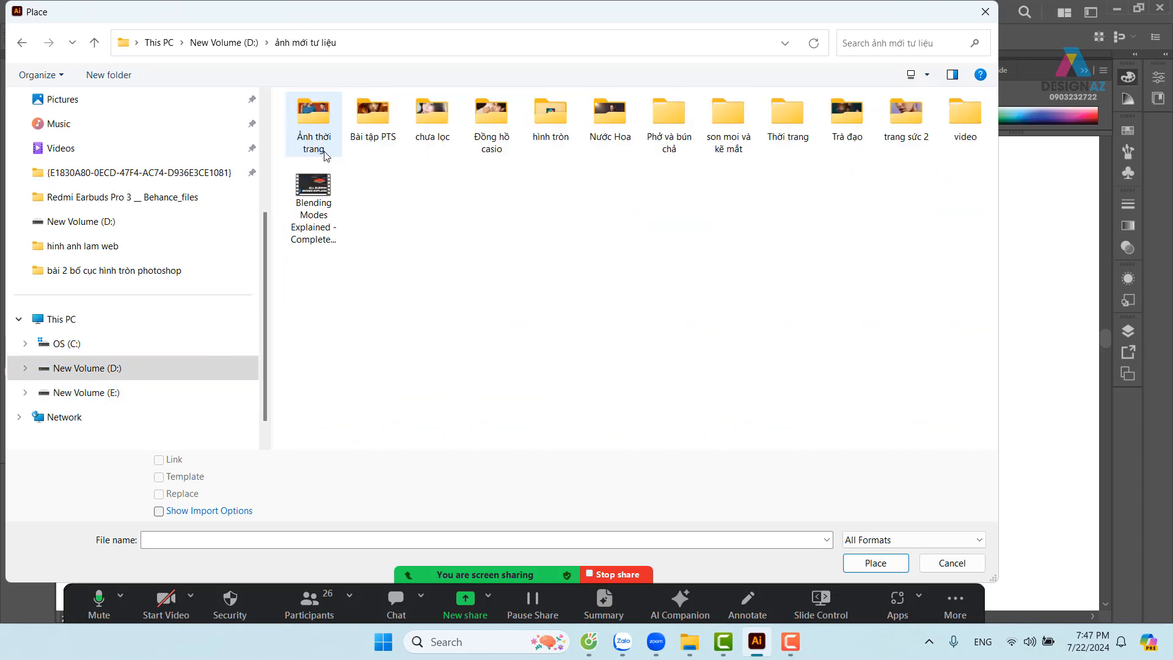
left_click(433, 130)
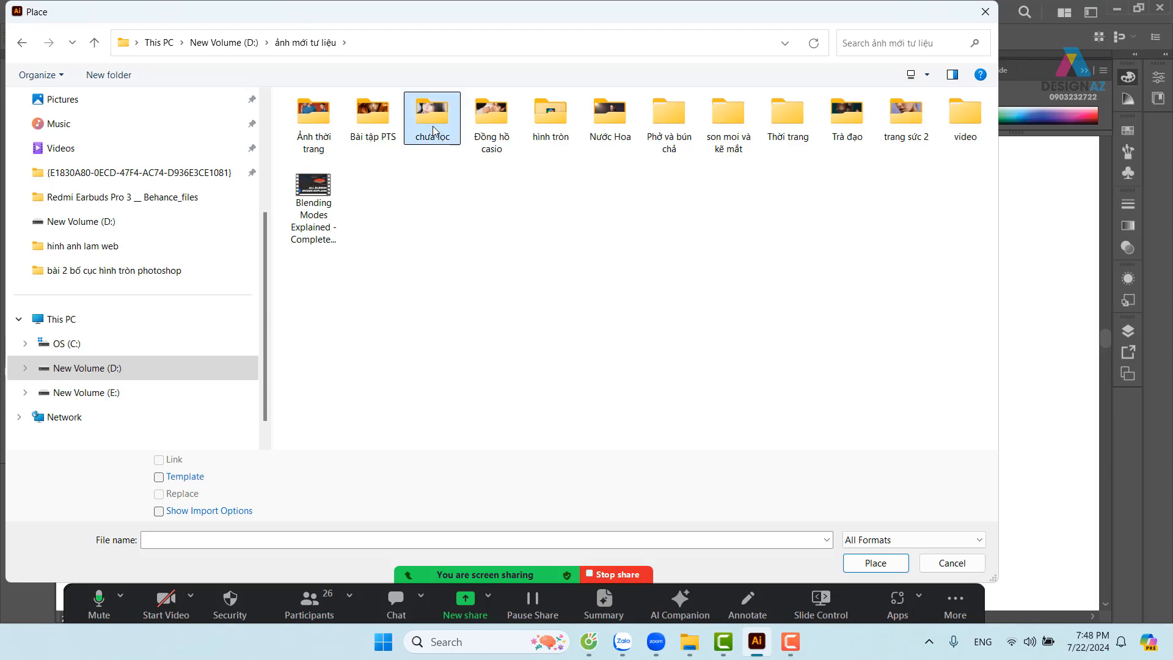
double_click(439, 129)
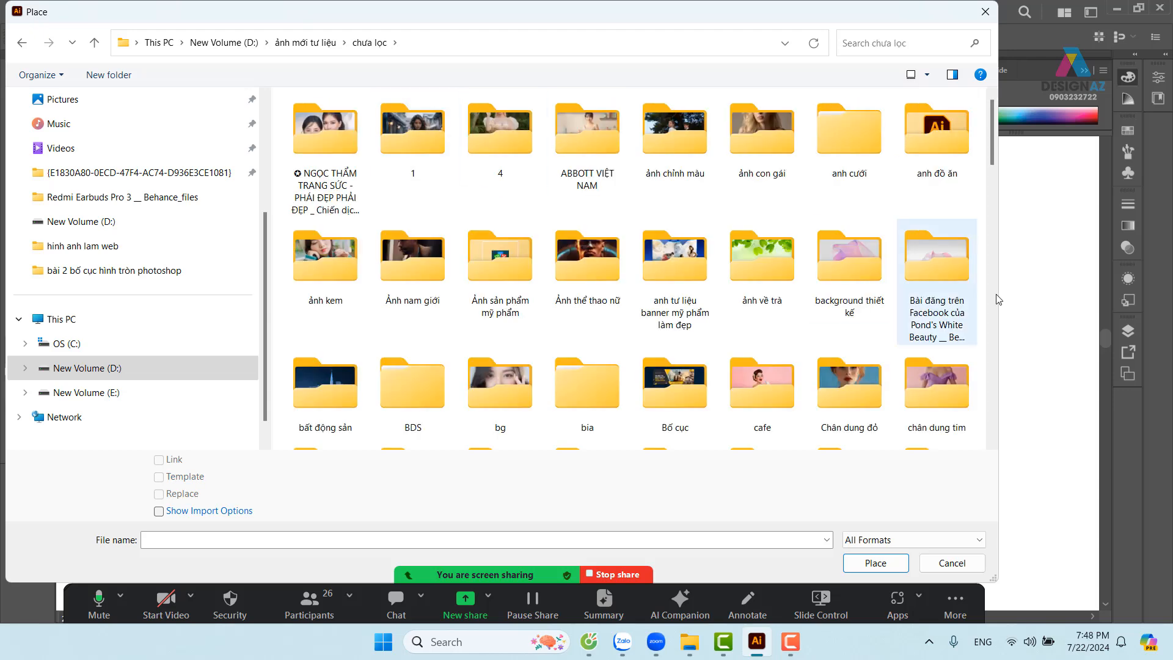
double_click(848, 262)
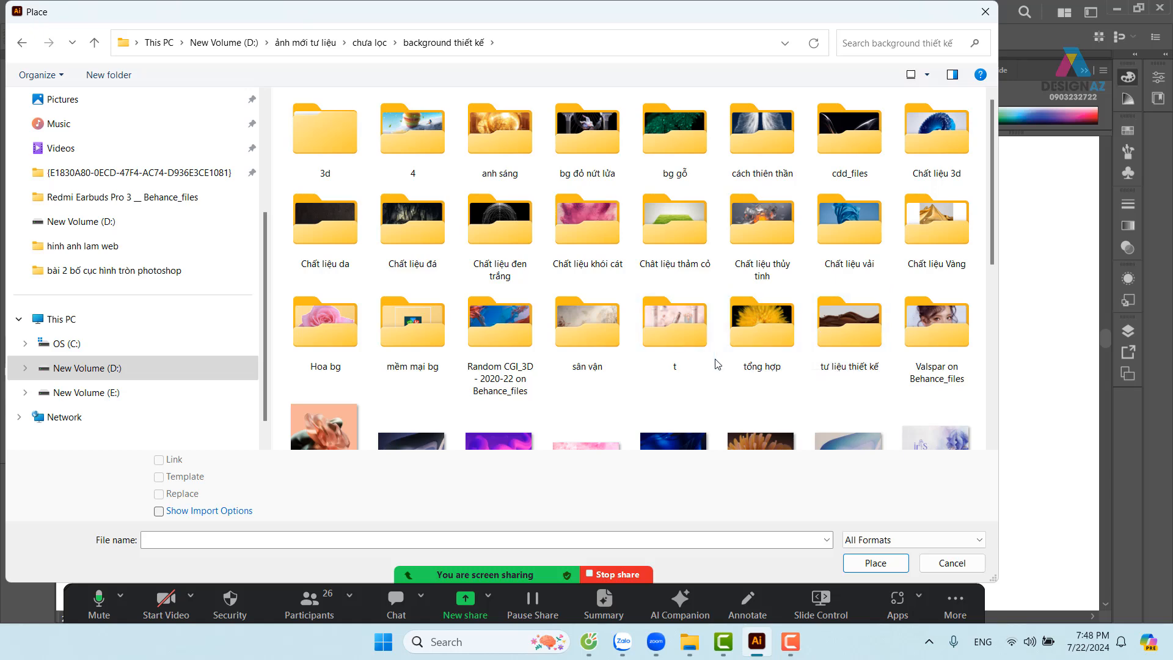
Try the linked wave image bc9a2660330401.5a47bc93db3b9 across the banner from its upper corner, and delete it
scroll(761, 360, "down", 3)
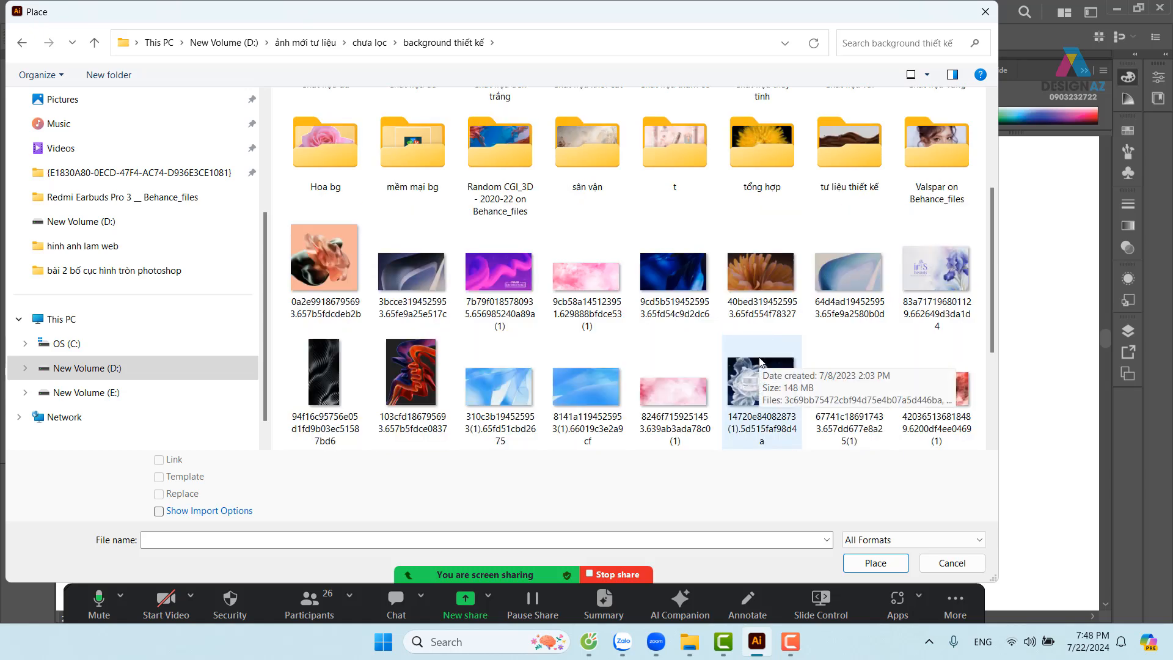
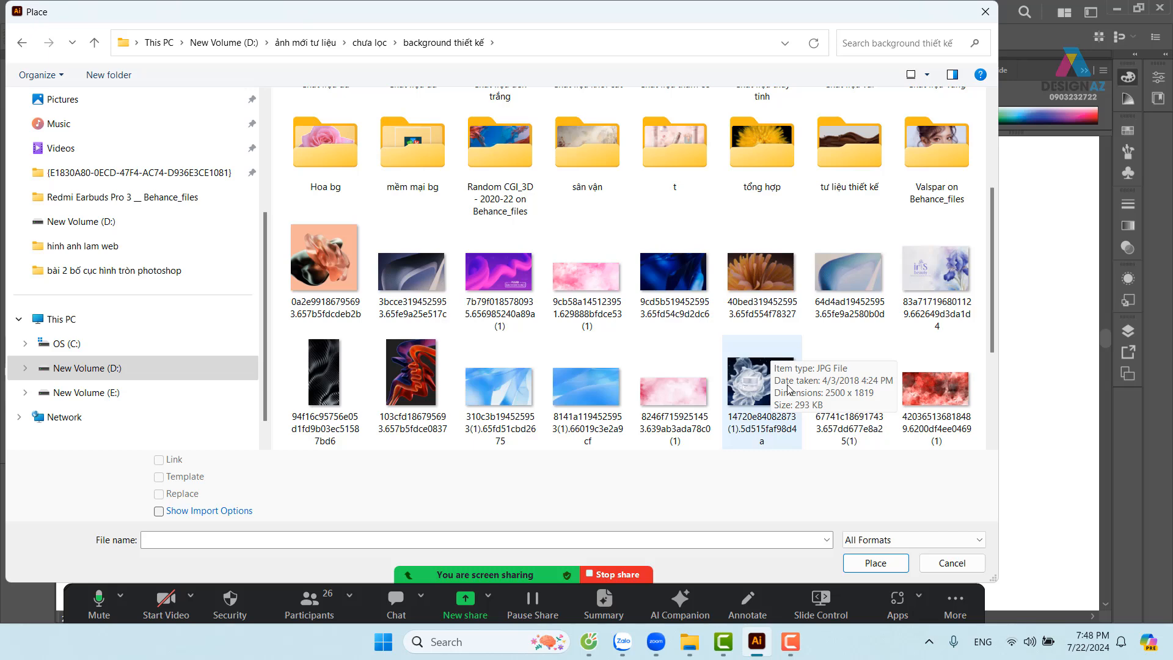
scroll(794, 384, "down", 3)
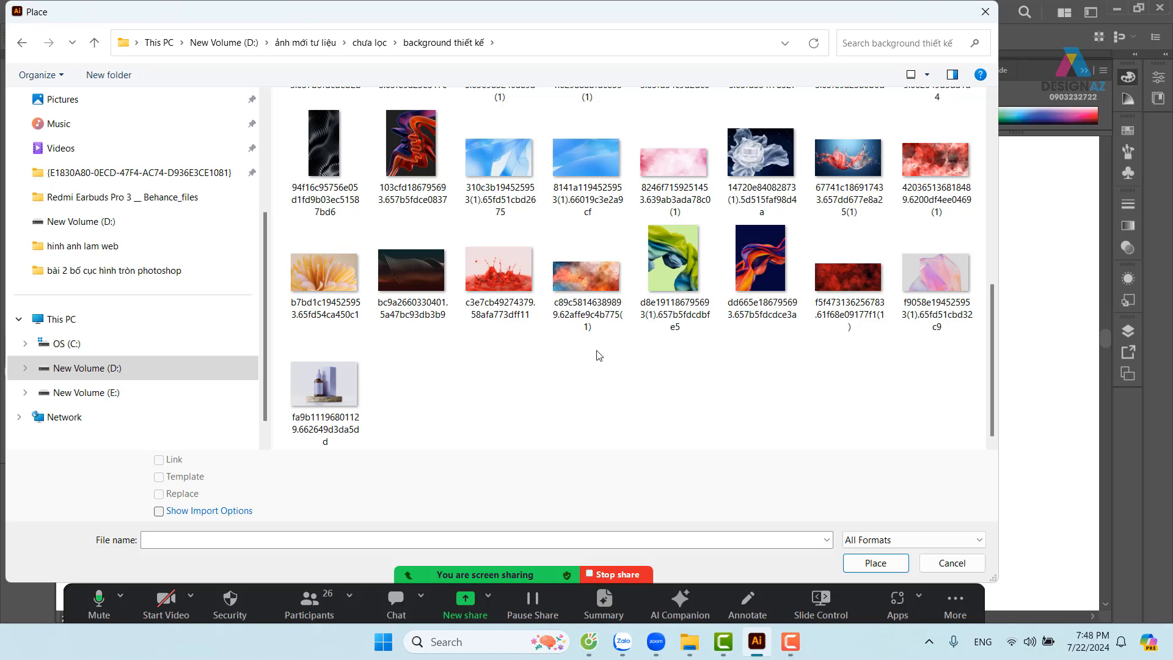
left_click(410, 271)
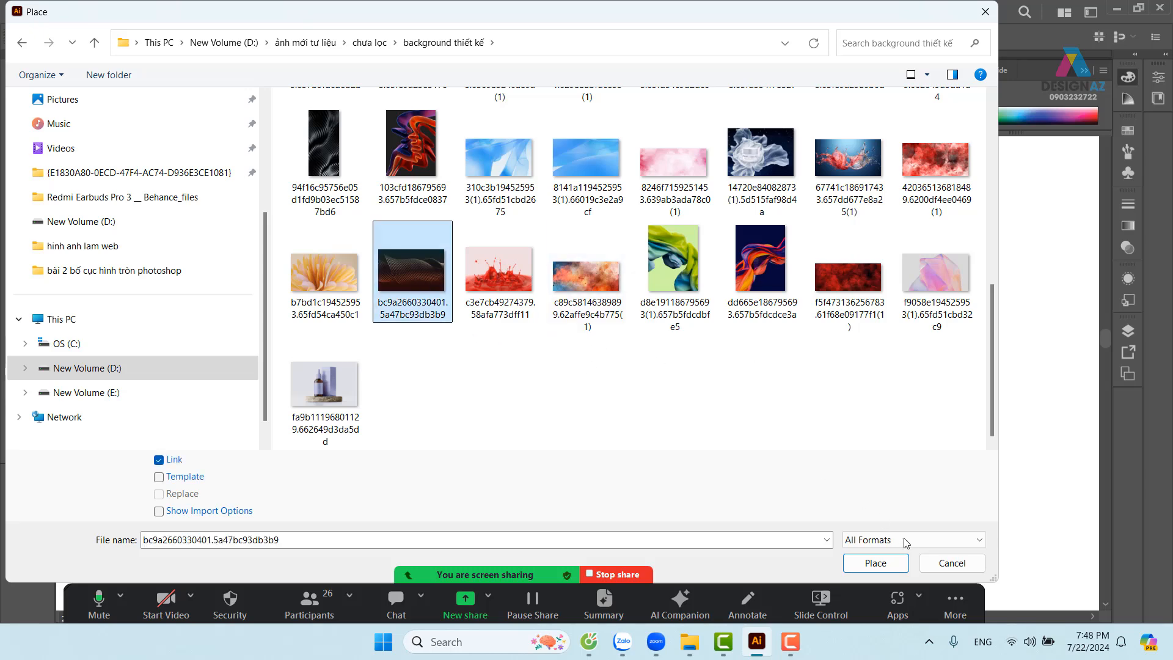
left_click(875, 562)
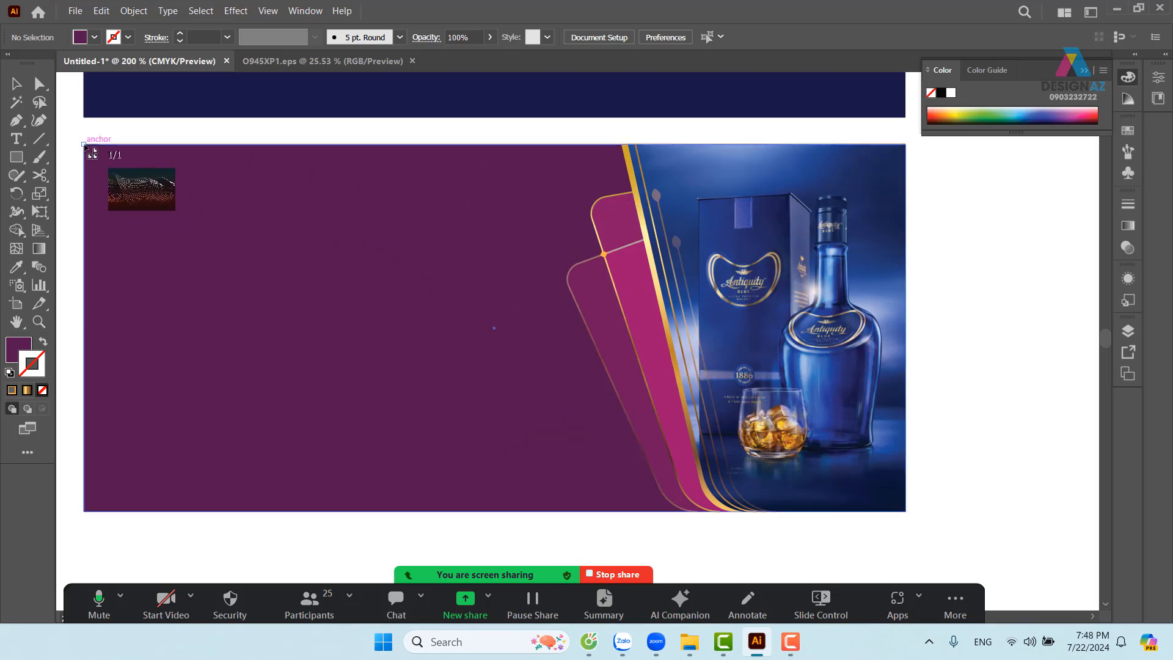
left_click_drag(85, 146, 785, 570)
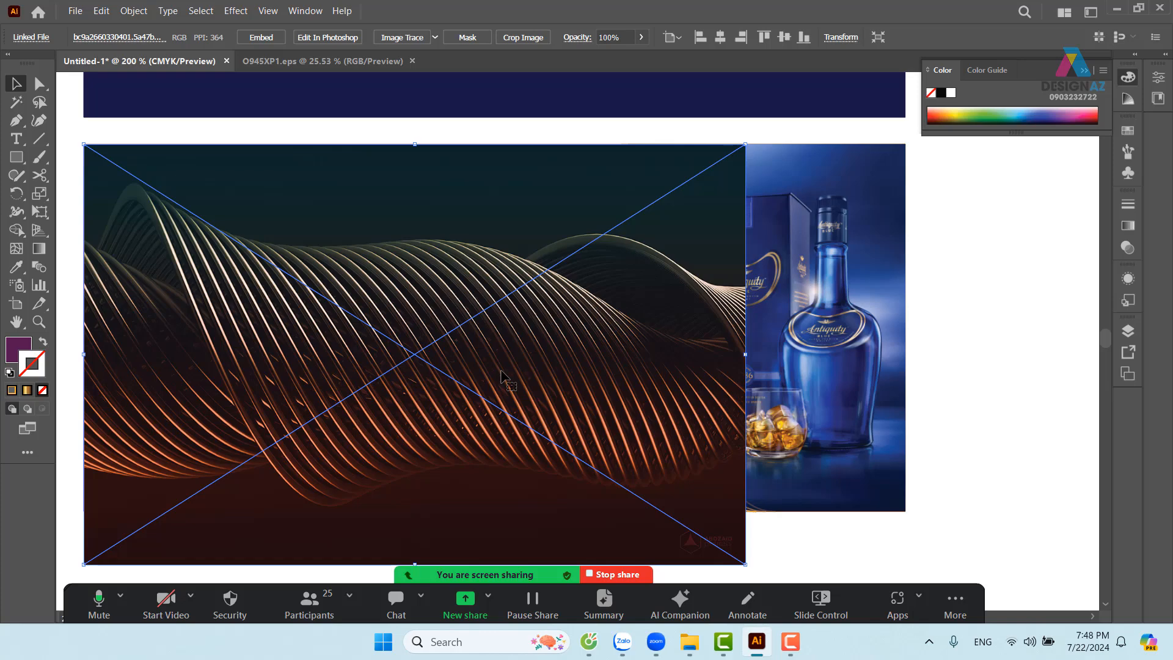
key("Delete")
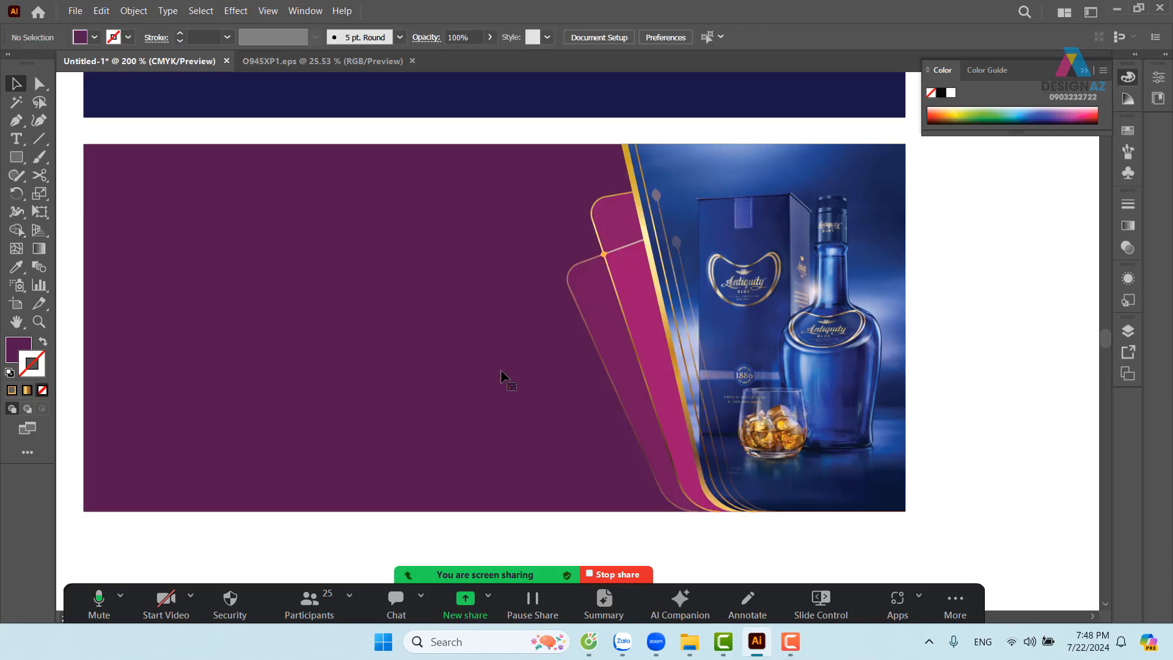
key("ctrl+o")
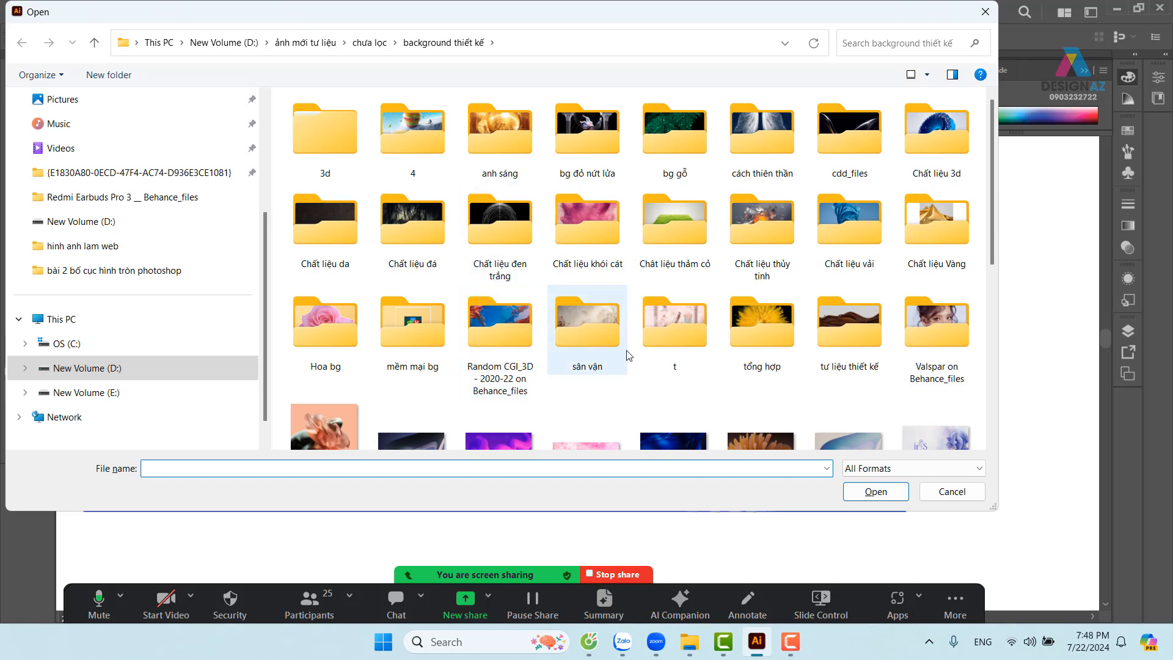
scroll(658, 353, "down", 3)
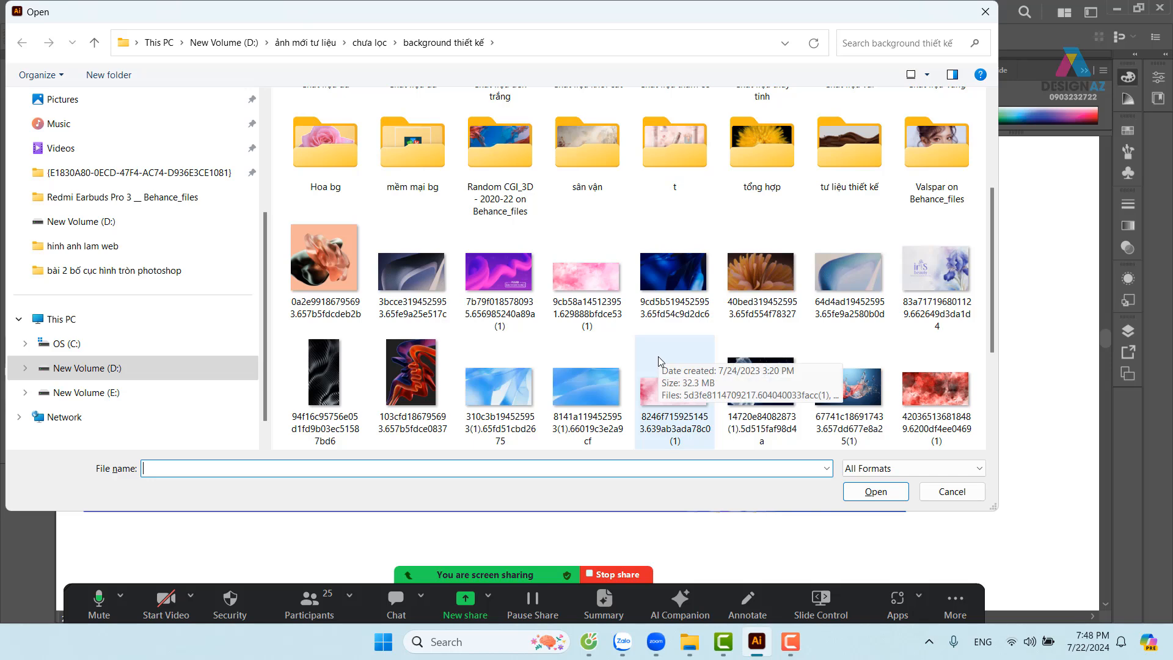
double_click(325, 143)
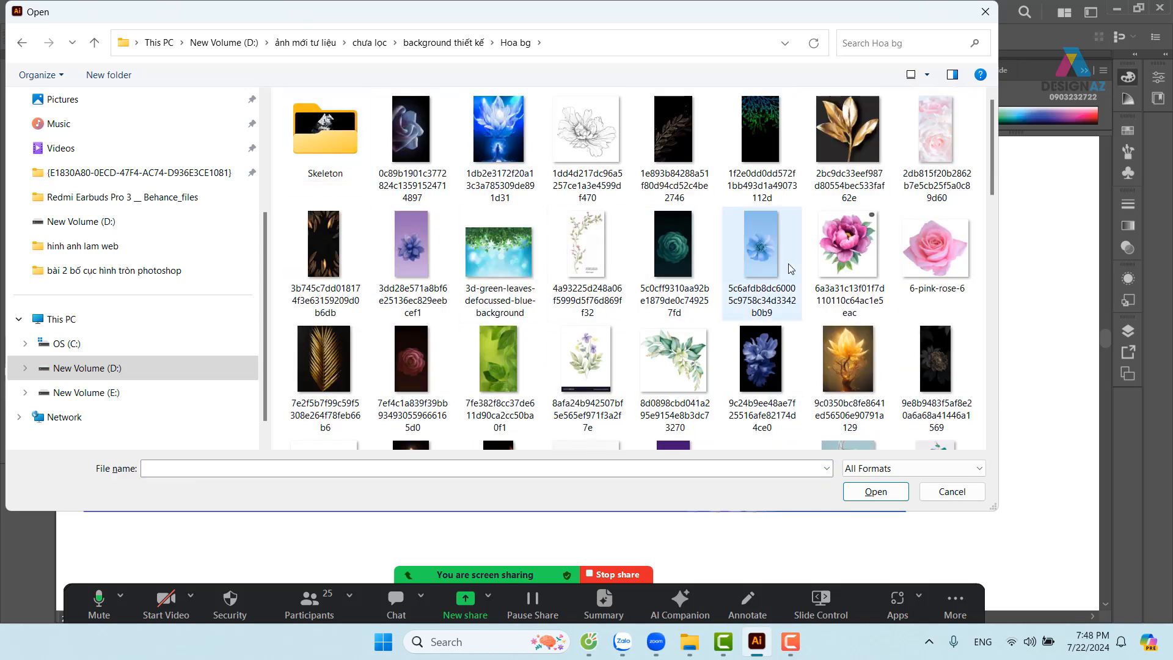
scroll(791, 268, "down", 3)
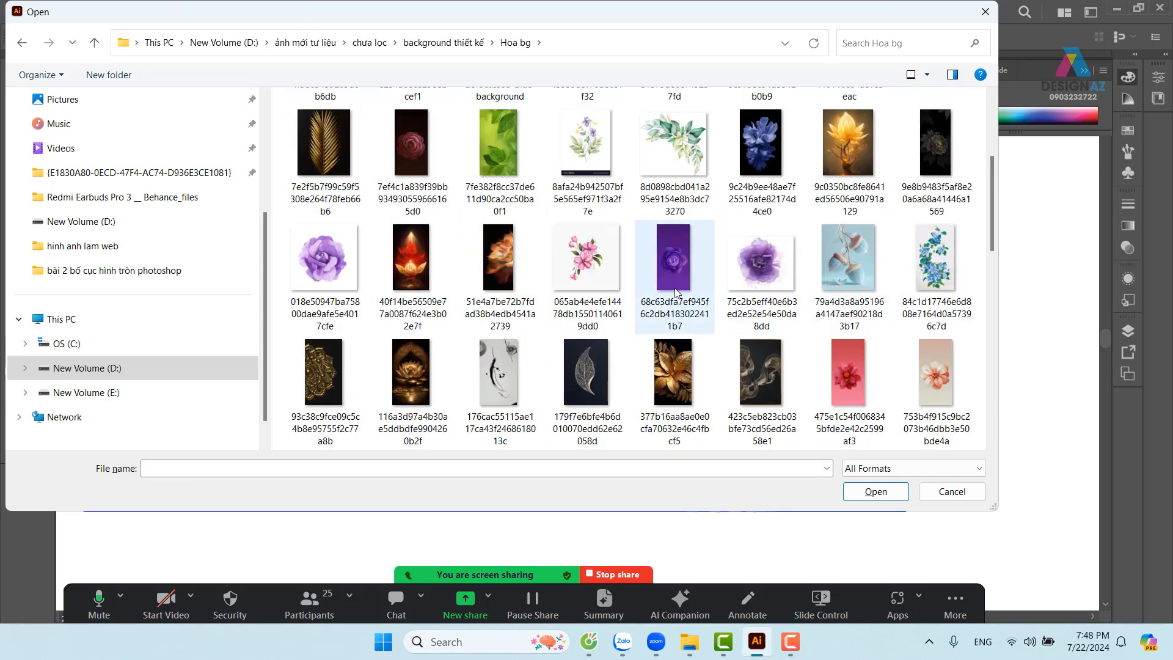
scroll(841, 421, "down", 3)
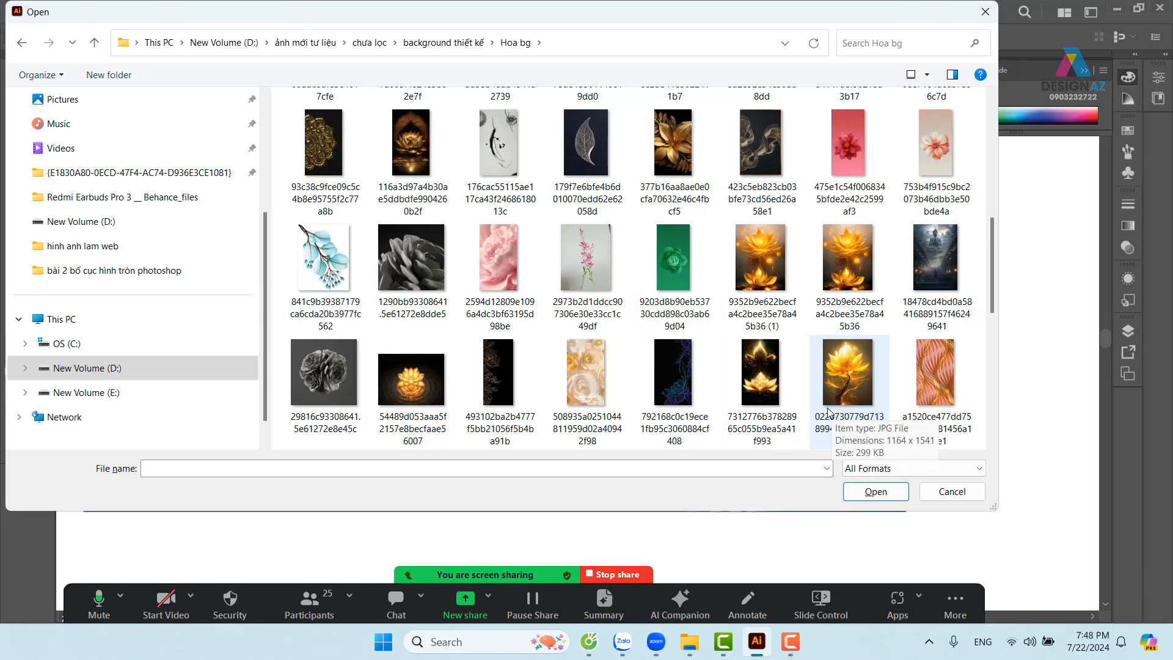
scroll(827, 412, "down", 3)
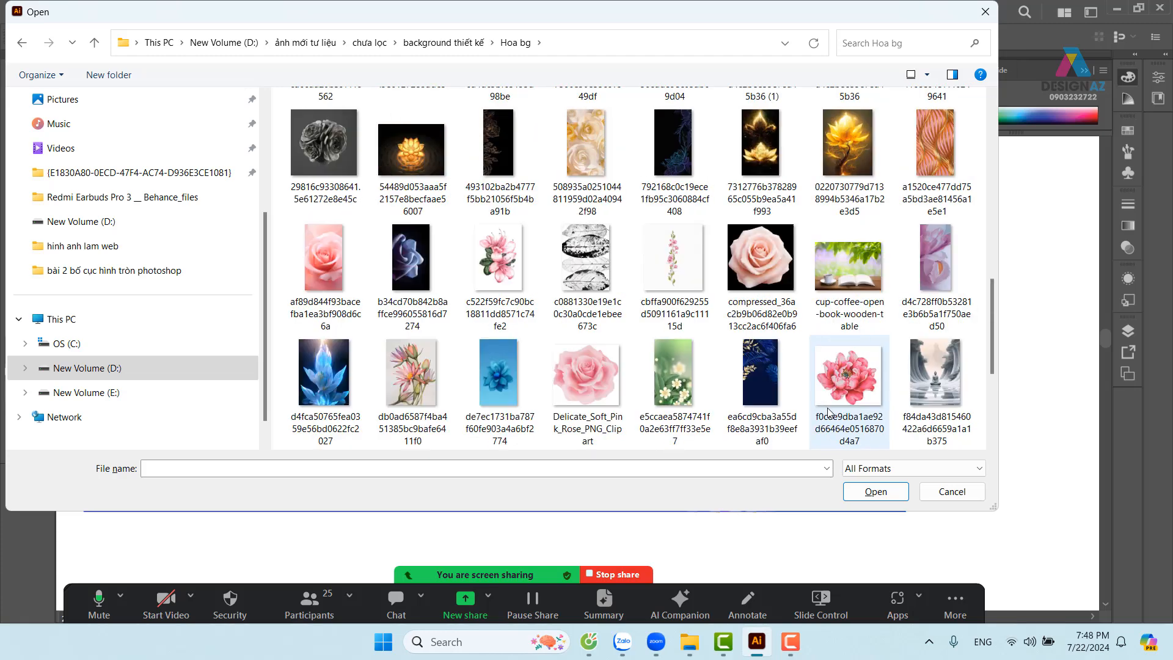
scroll(828, 412, "down", 1)
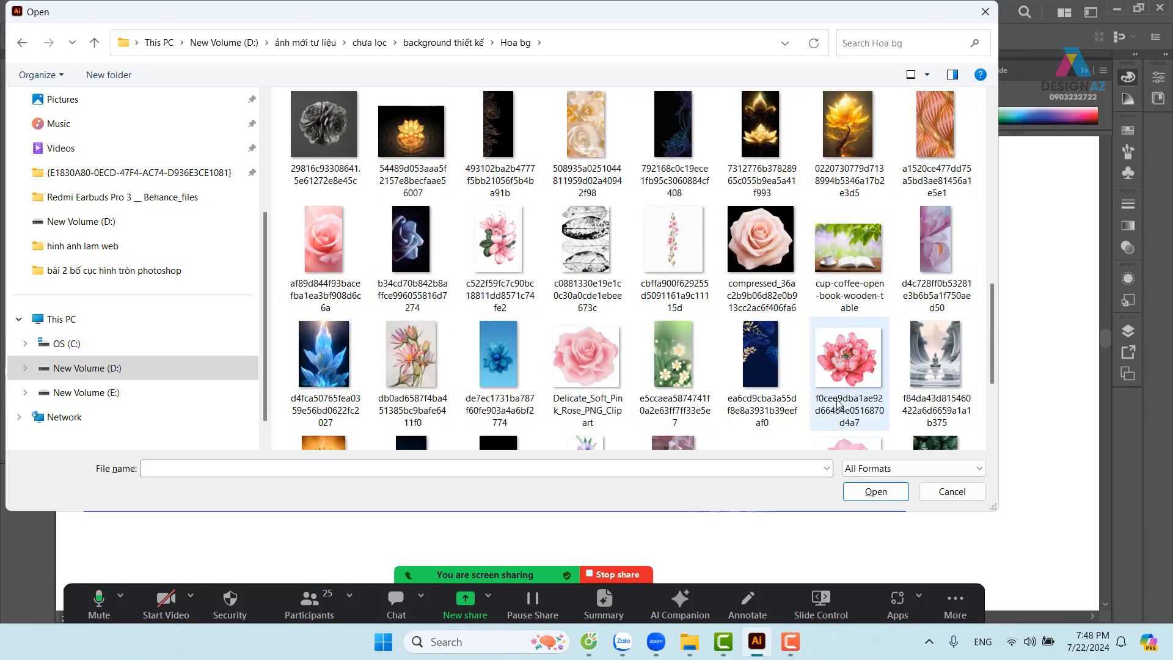
scroll(838, 405, "down", 3)
scroll(838, 404, "up", 10)
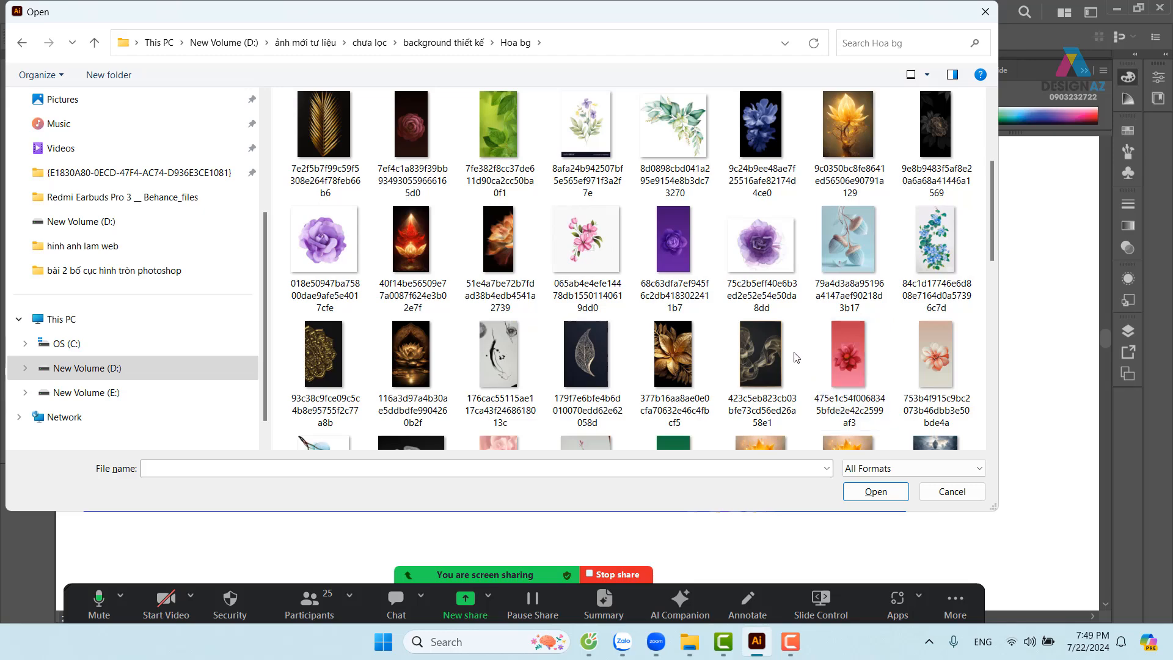
left_click(684, 258)
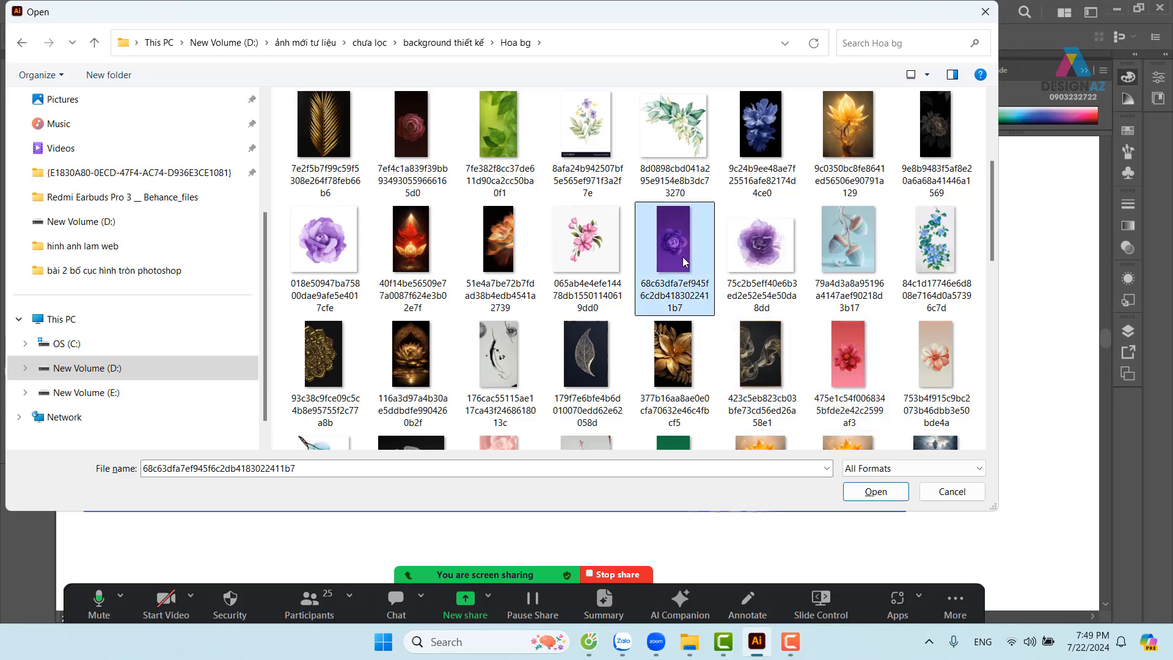
left_click(879, 496)
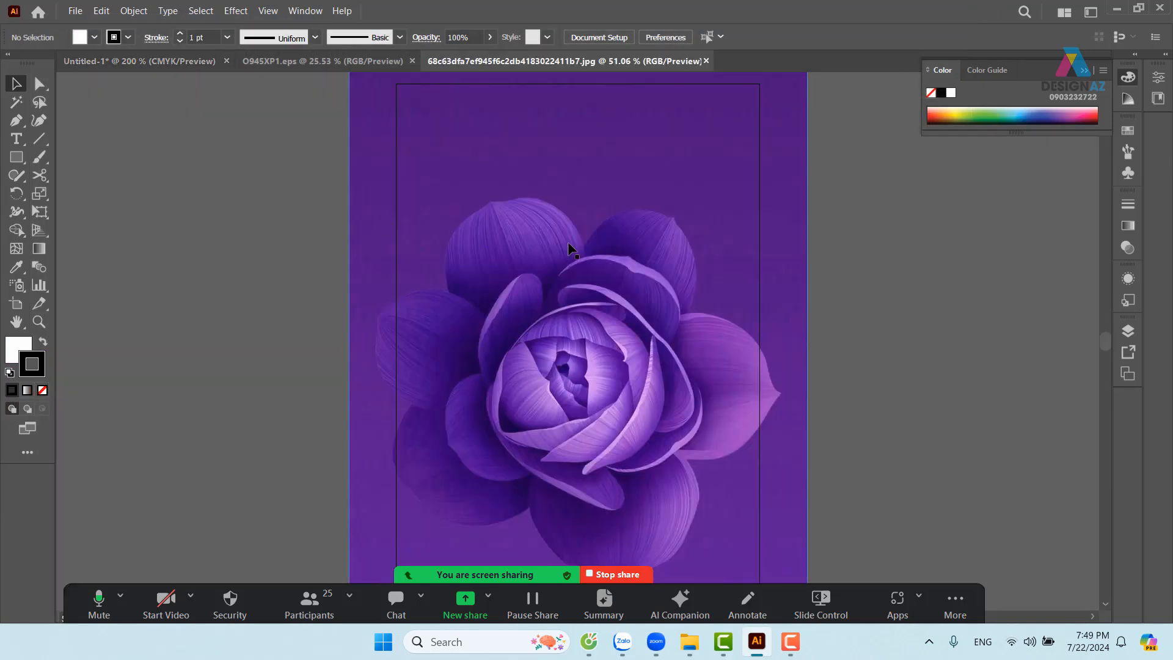
Copy the purple flower image into the Untitled-1 banner document
left_click(584, 256)
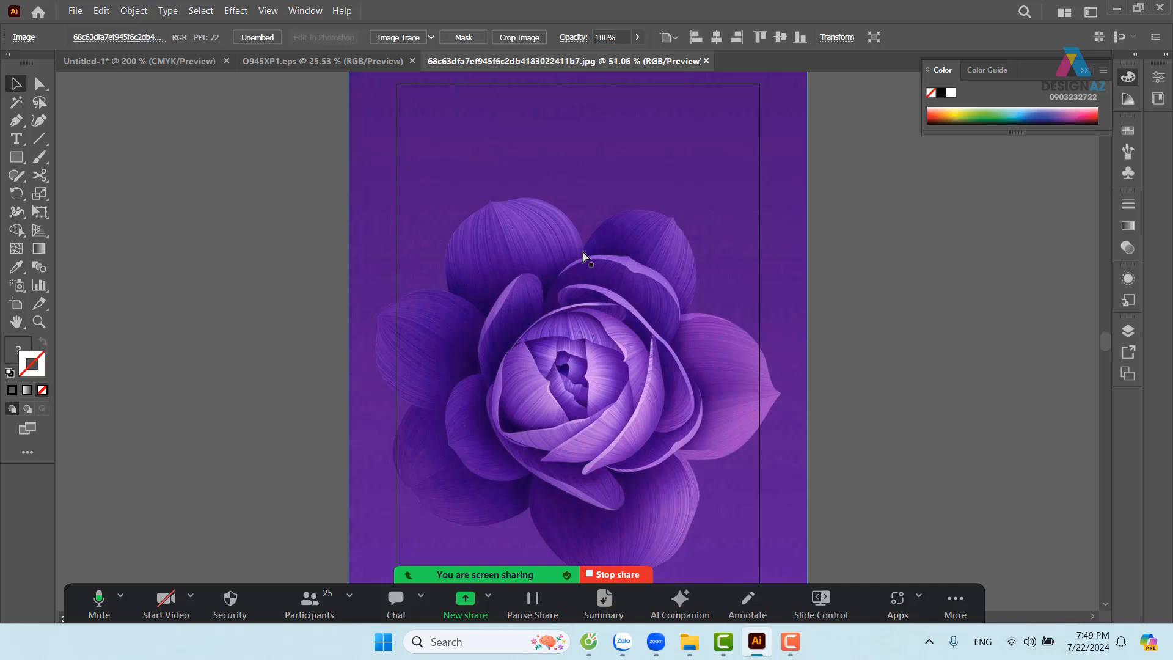
left_click(156, 59)
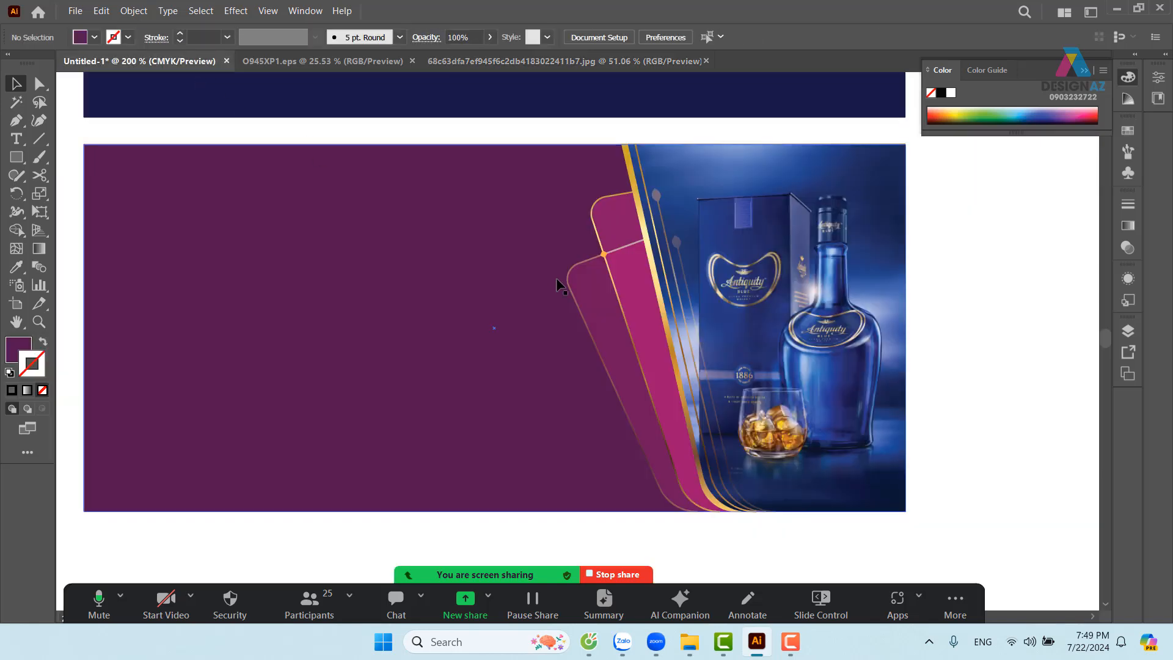
right_click(356, 280)
left_click(222, 254)
left_click(265, 339)
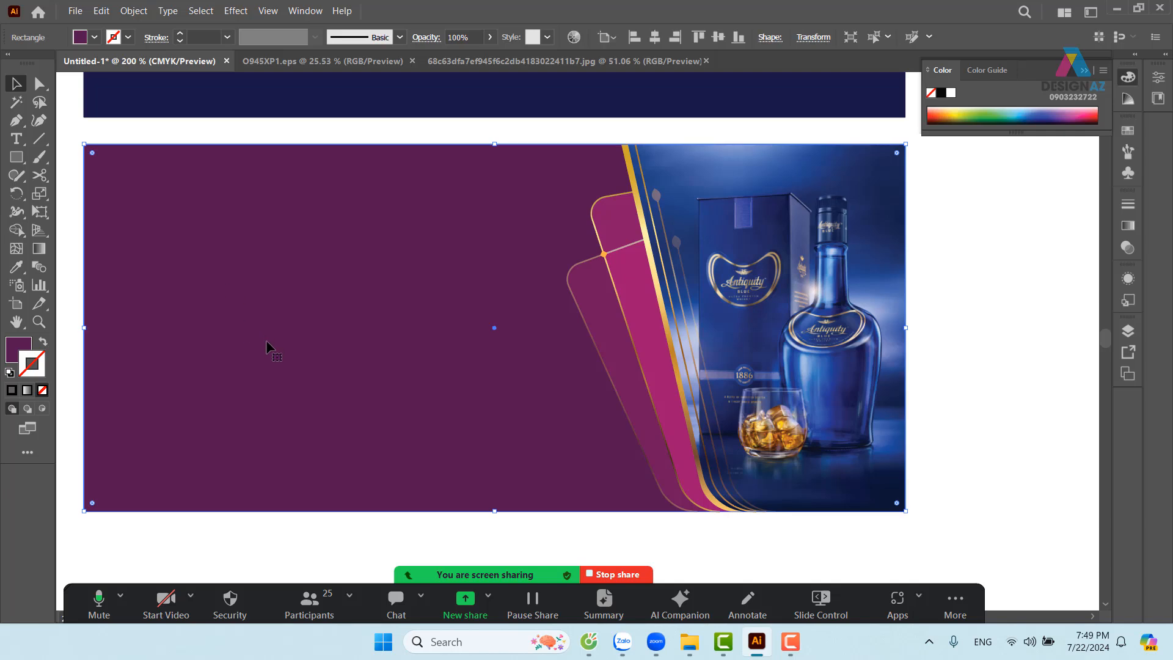
left_click_drag(265, 340, 393, 353)
left_click(183, 316)
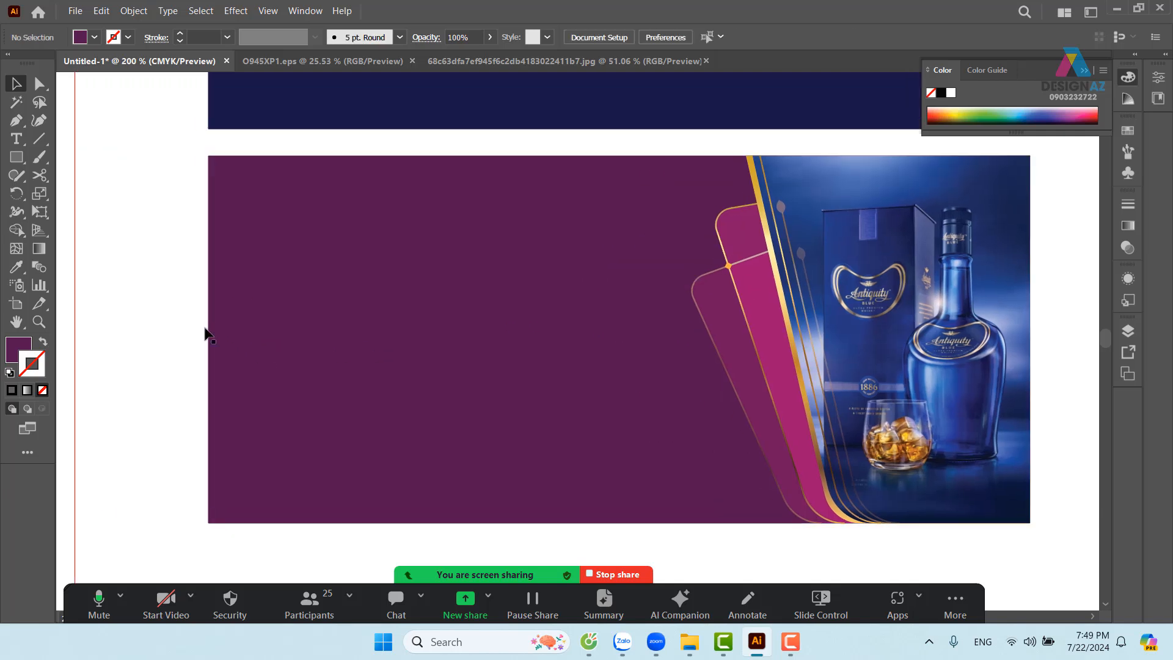
key("ctrl+v")
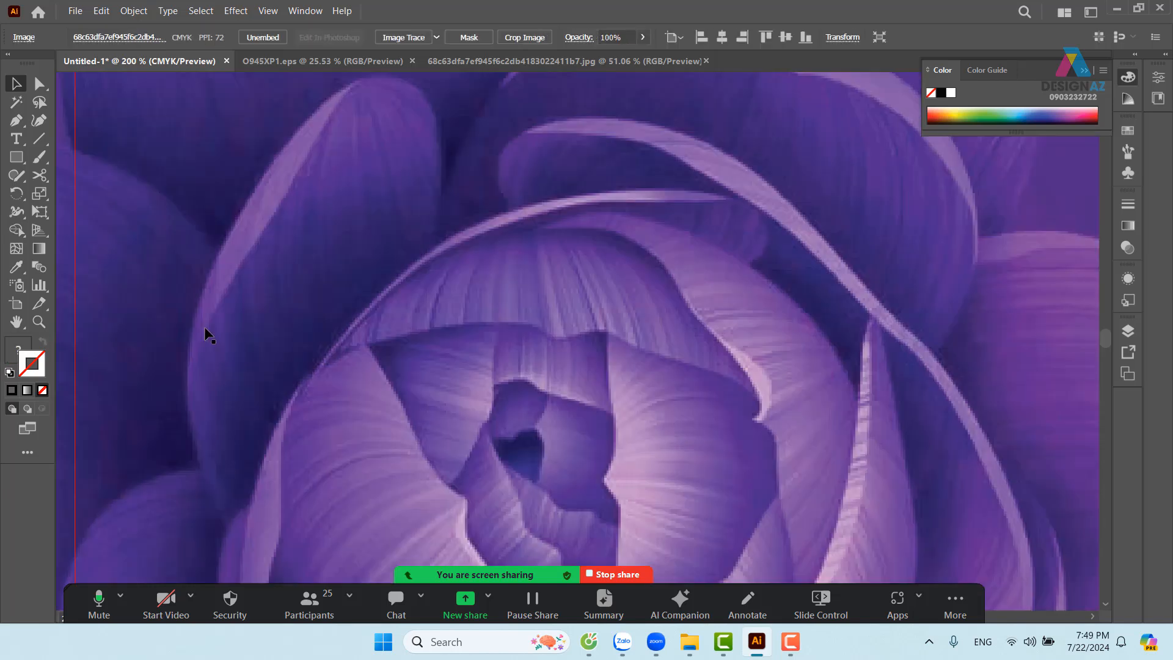
Rotate the pasted flower image to landscape orientation with its darker end on the left
key("ctrl+minus")
key("ctrl+minus")
key("ctrl+minus")
key("ctrl+minus")
key("ctrl+minus")
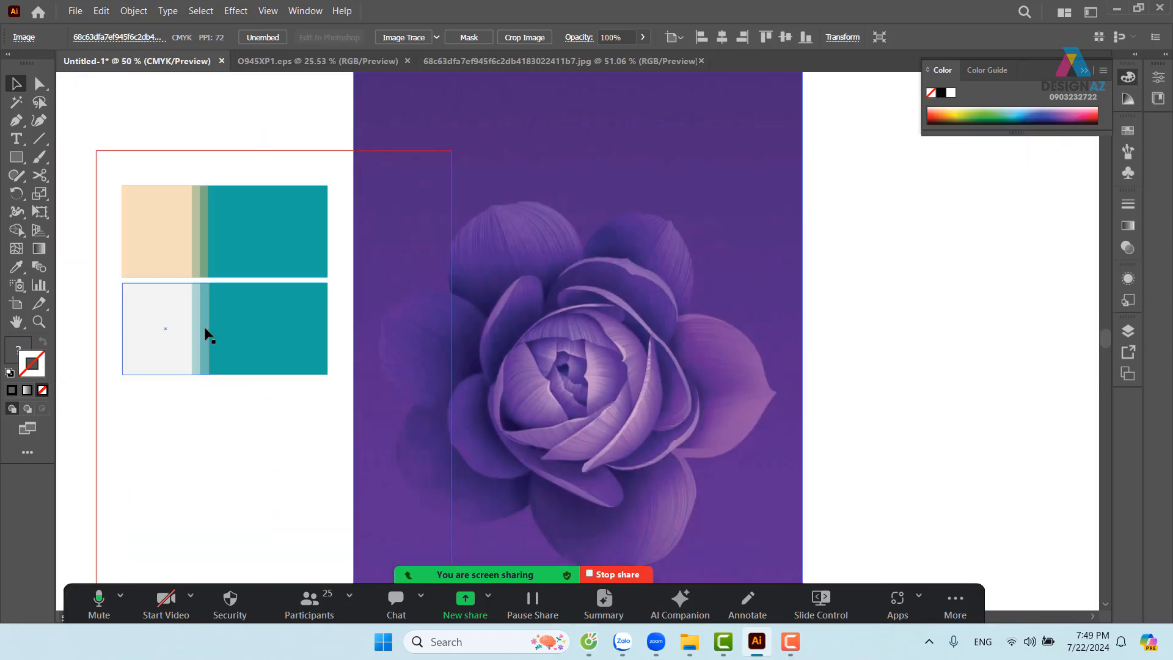
left_click_drag(525, 310, 466, 394)
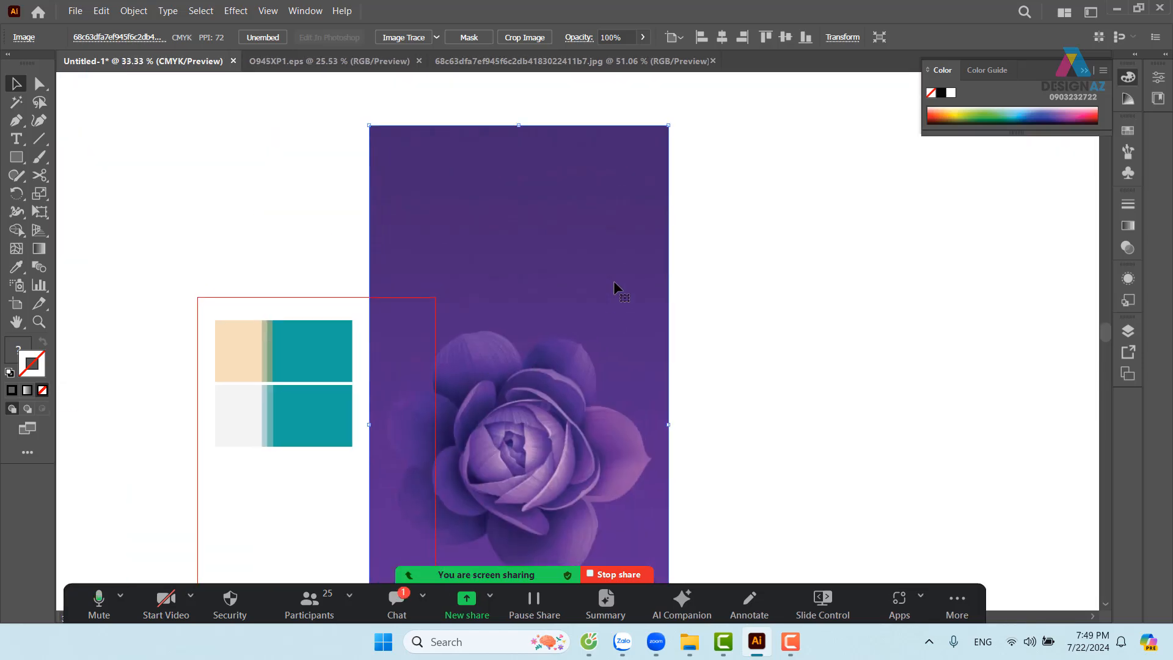
left_click_drag(671, 120, 890, 470)
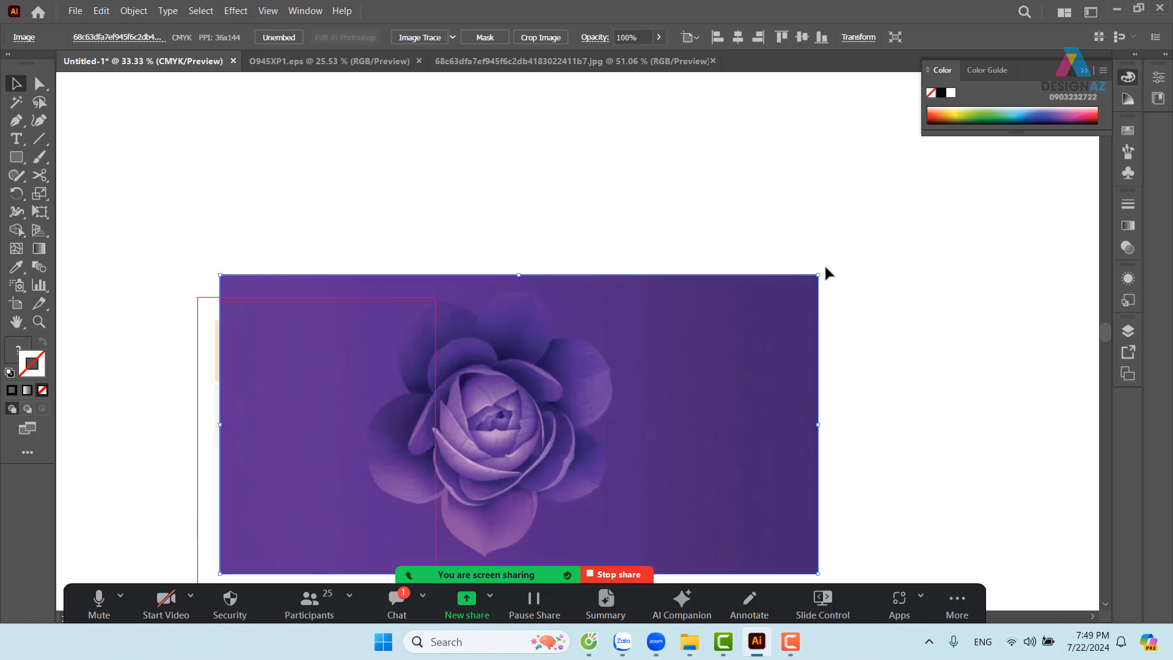
left_click_drag(824, 273, 265, 480)
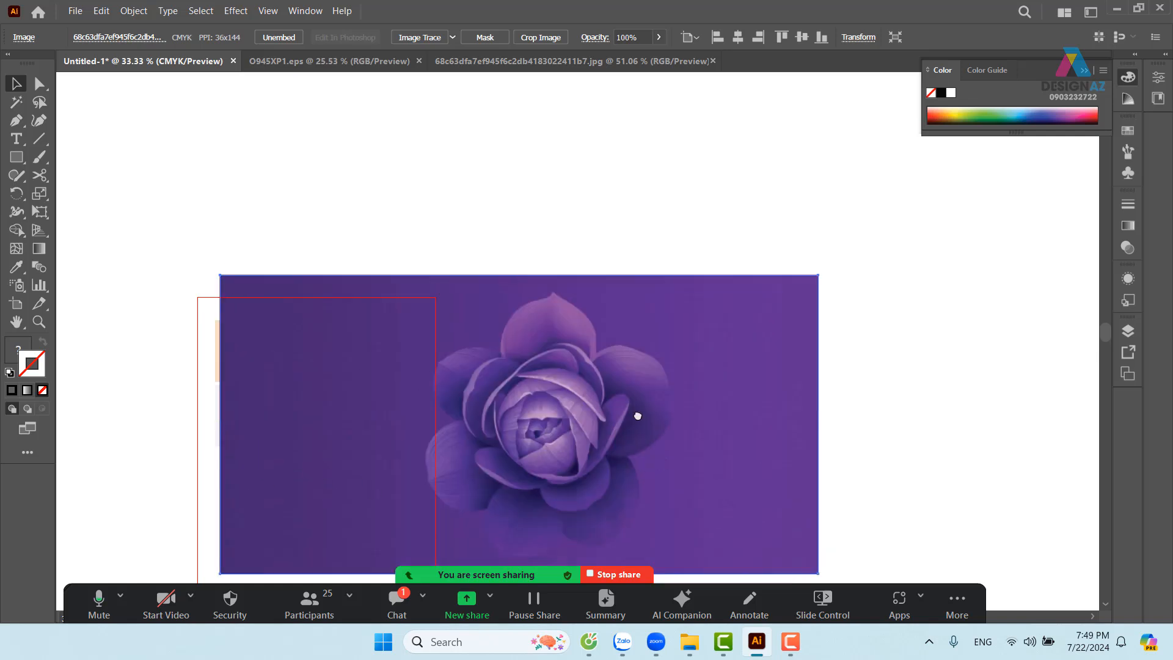
Scale the flower image down proportionally and place it over the whisky banner below the navy banner
left_click_drag(637, 415, 639, 356)
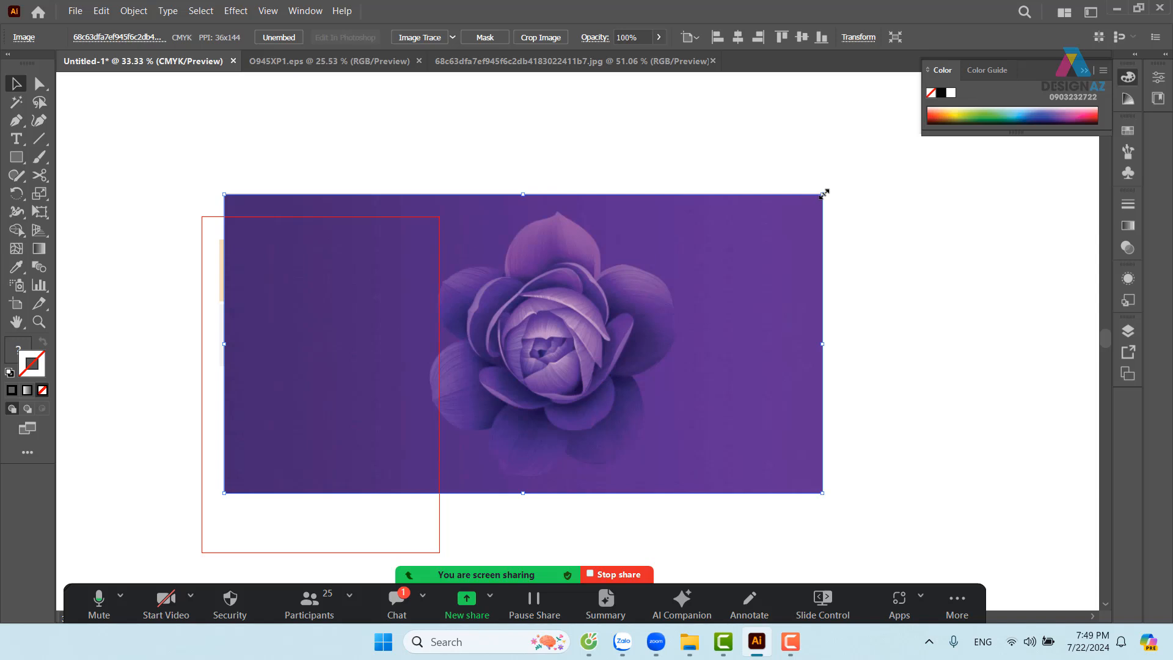
left_click_drag(824, 199, 439, 346)
left_click_drag(401, 425, 592, 367)
left_click_drag(423, 419, 444, 403)
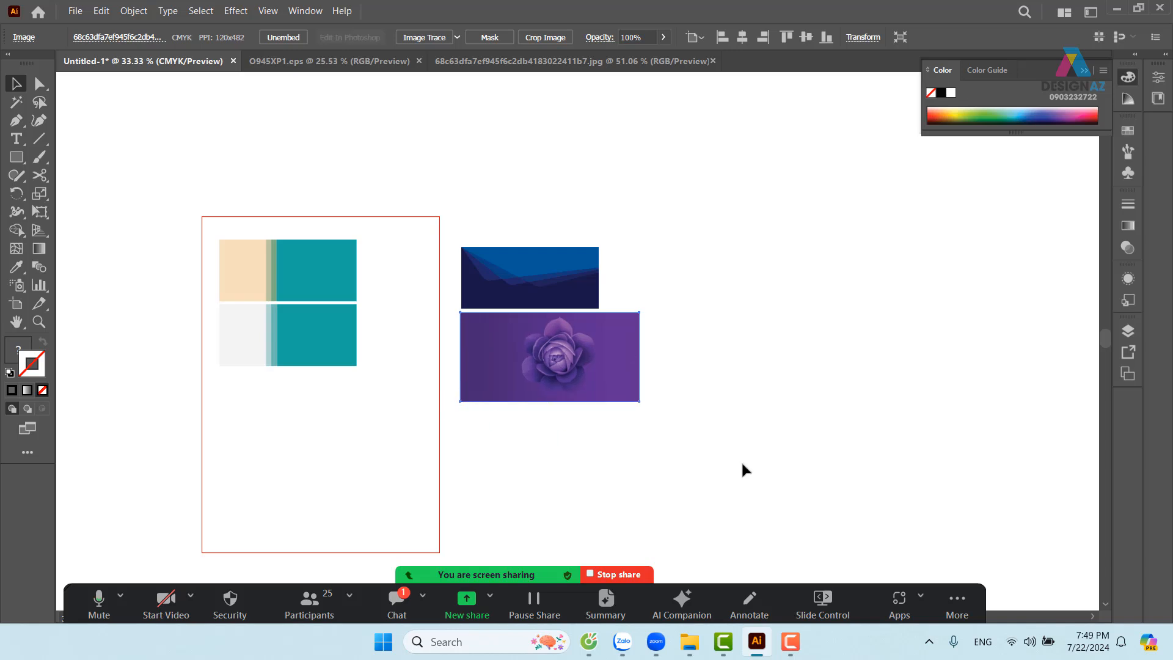
Lower the flower image's opacity to 58%, then shrink it slightly and shift it up so the flower overlaps the banner's gold curves
key("ctrl+1")
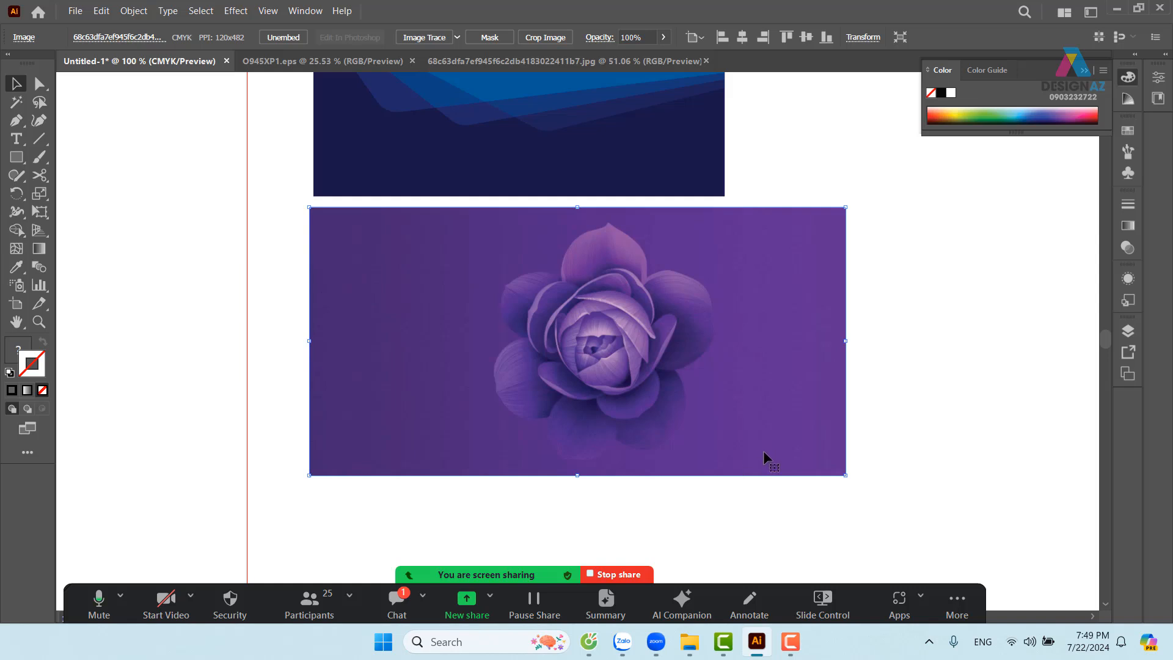
left_click(1129, 246)
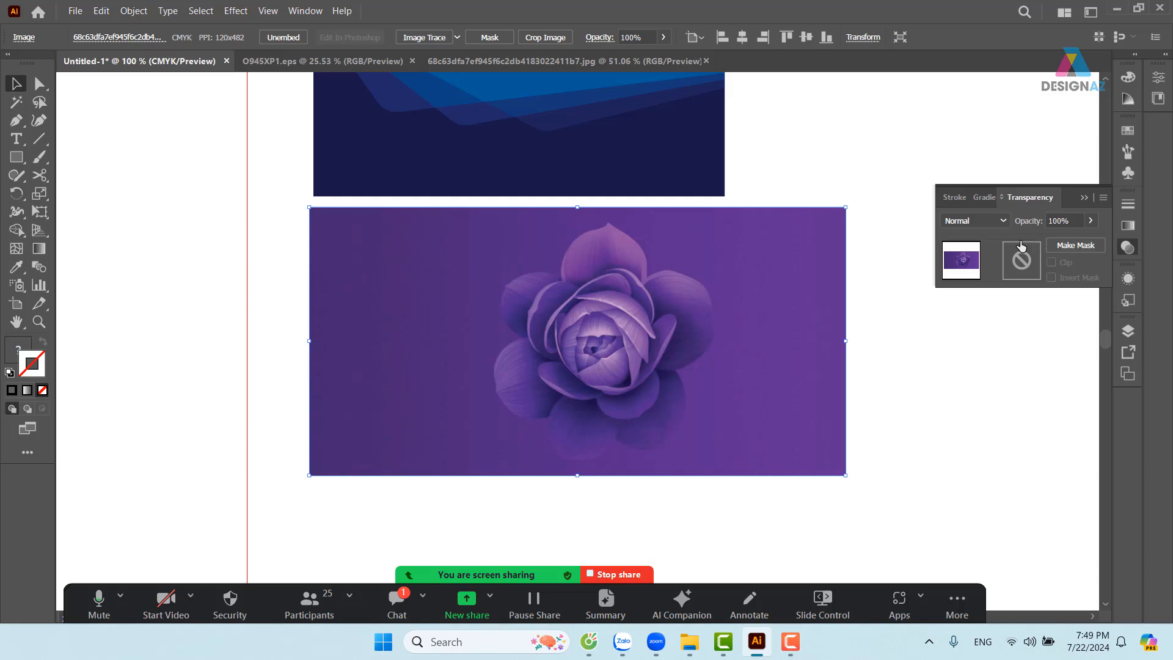
left_click(1091, 221)
left_click(1064, 239)
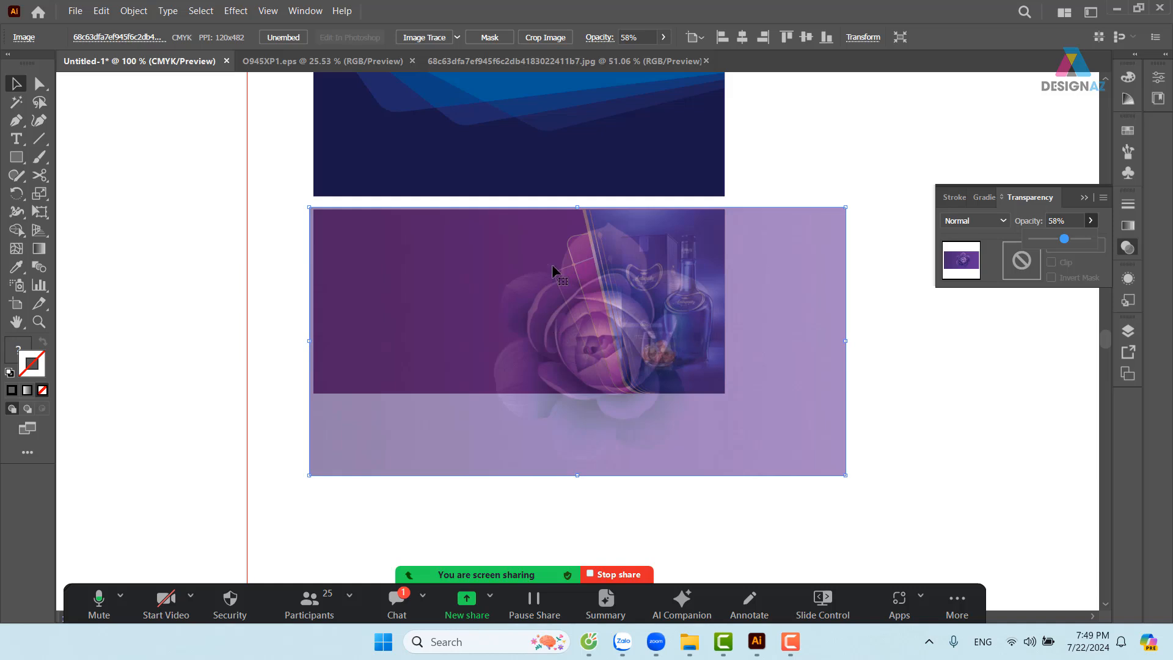
left_click(783, 457)
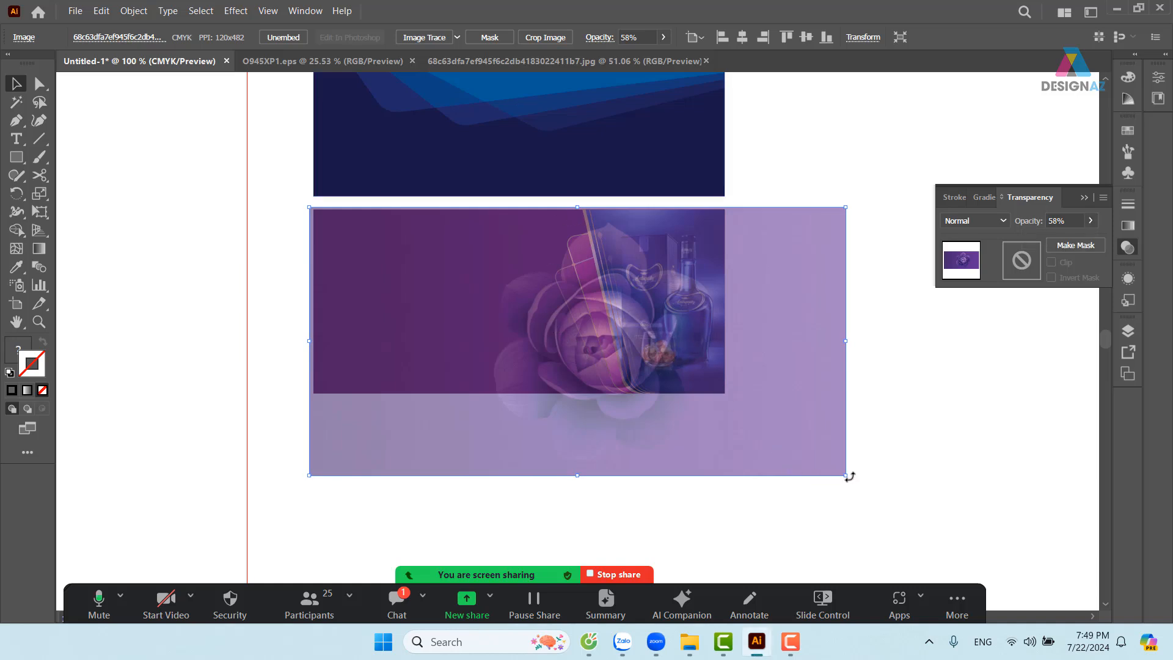
left_click_drag(847, 475, 814, 458)
left_click_drag(783, 422, 785, 393)
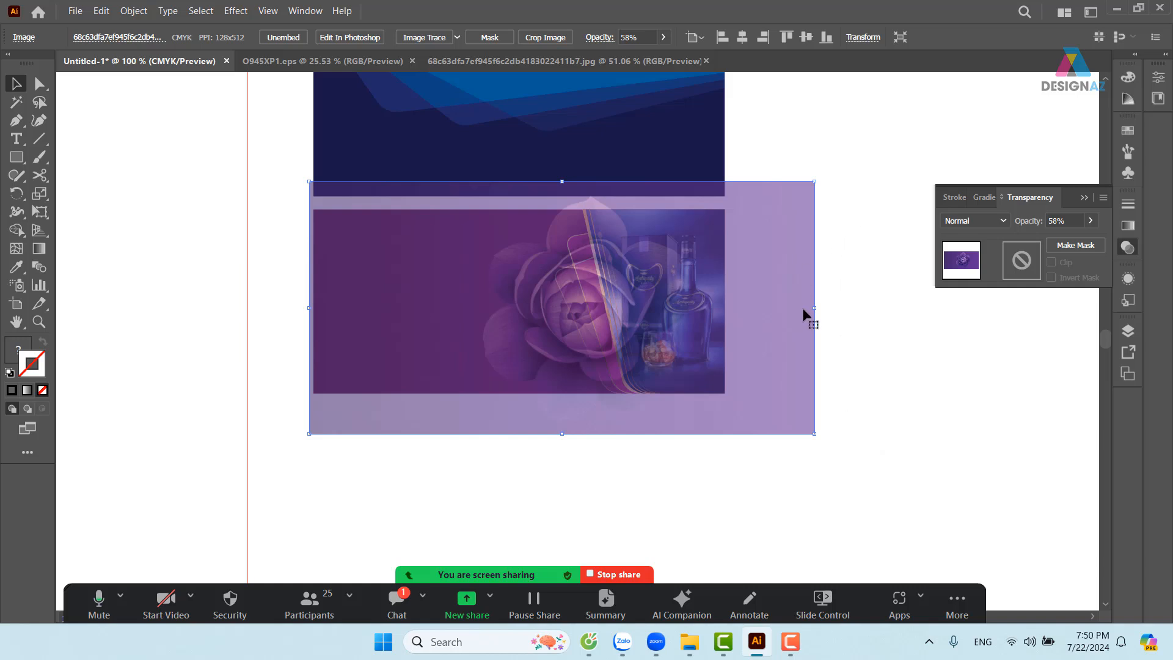
Restore the flower image's opacity to 100% and send it behind all the banner artwork
left_click(1090, 220)
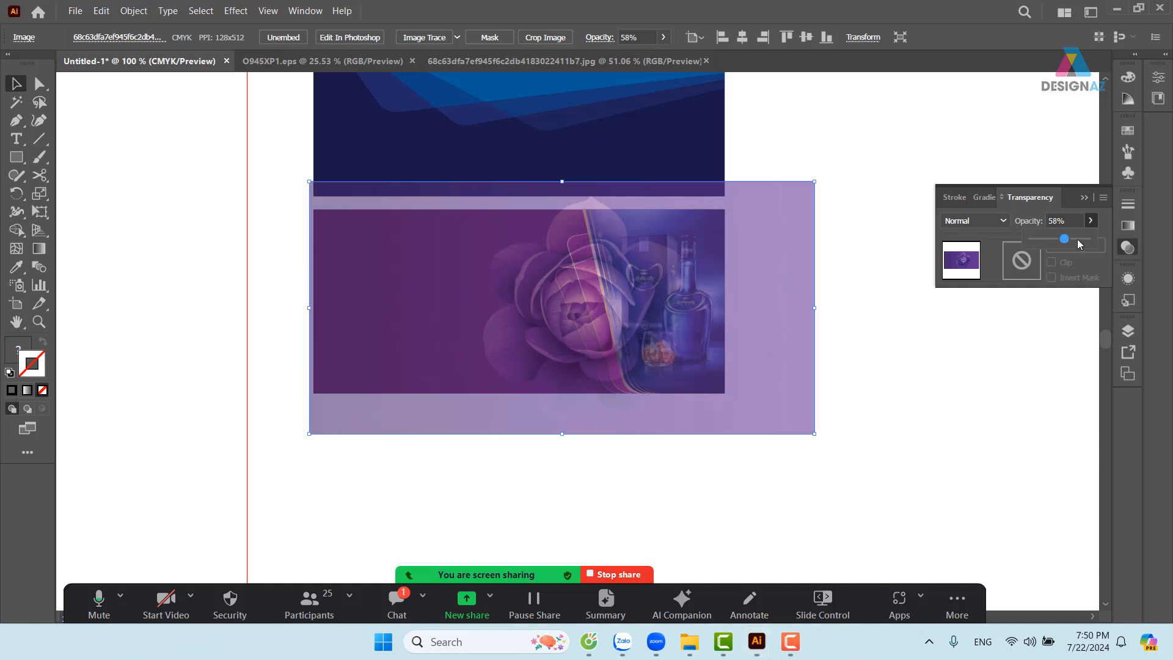
left_click_drag(1078, 244, 1118, 247)
left_click(963, 409)
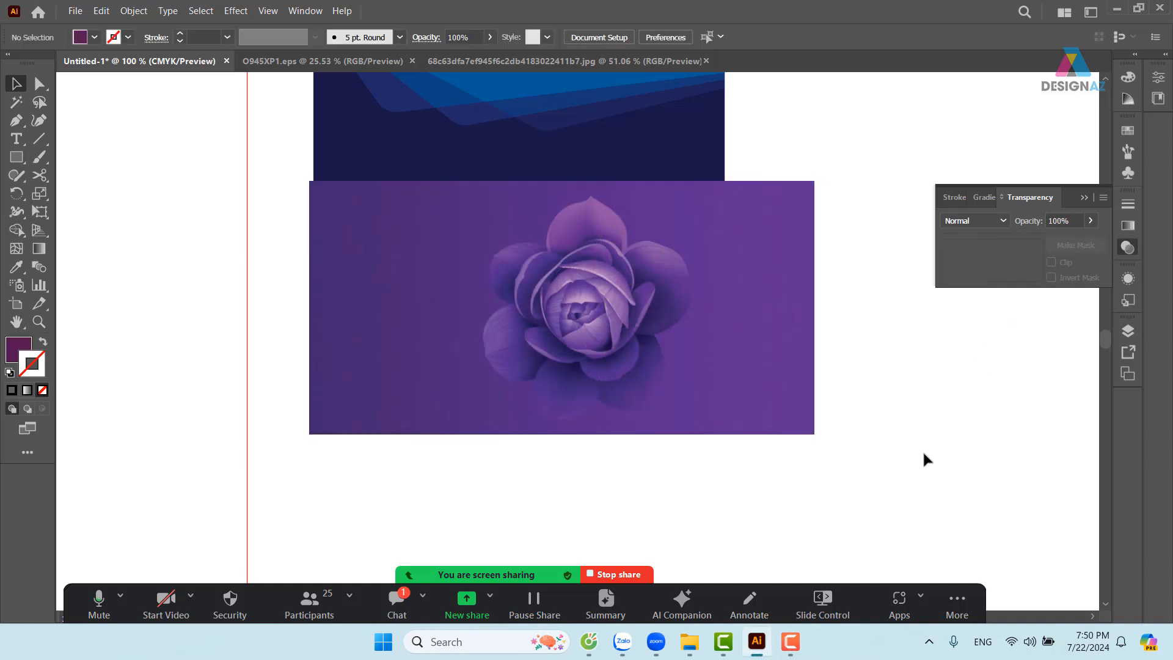
left_click(752, 391)
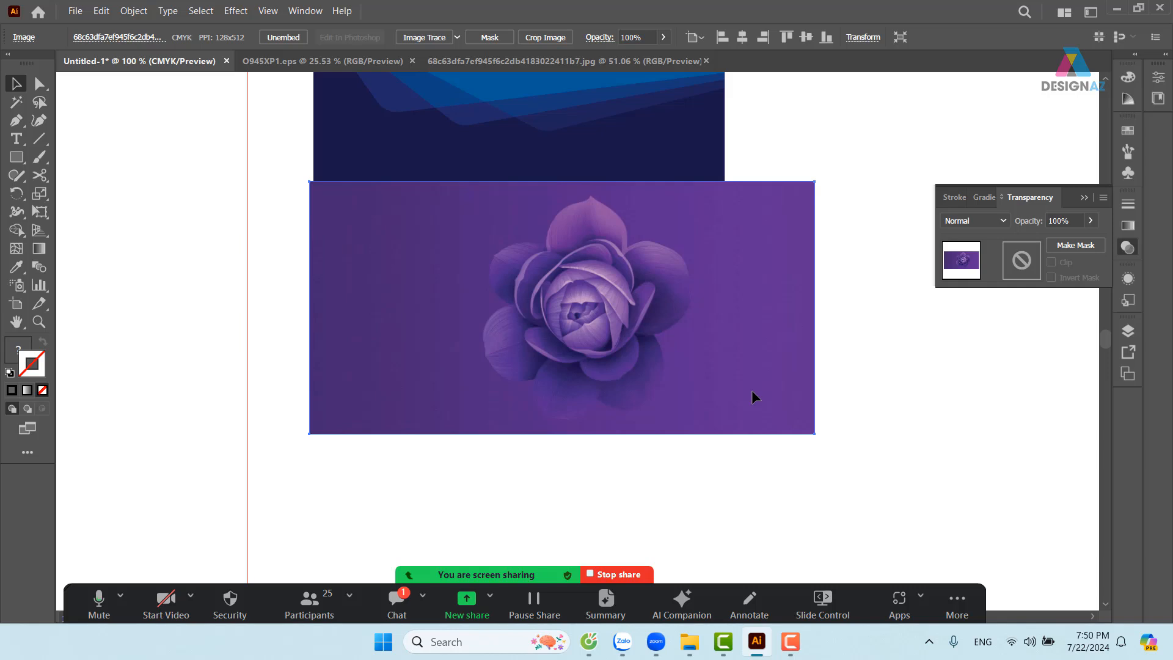
key("ctrl+shift+bracketleft")
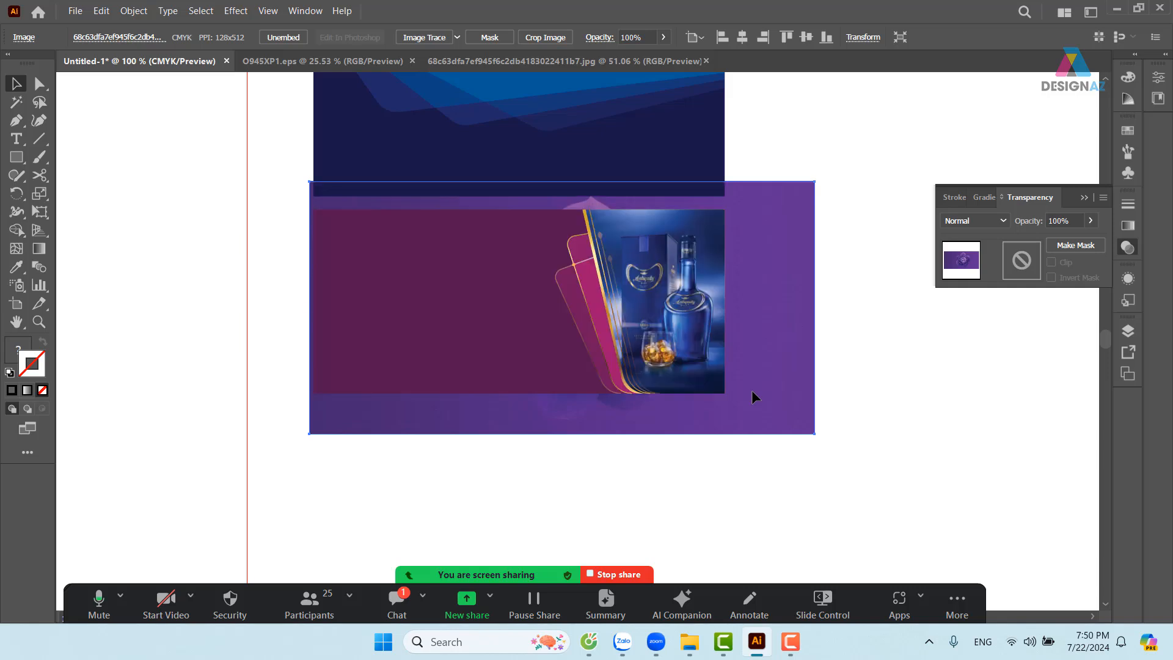
left_click(940, 448)
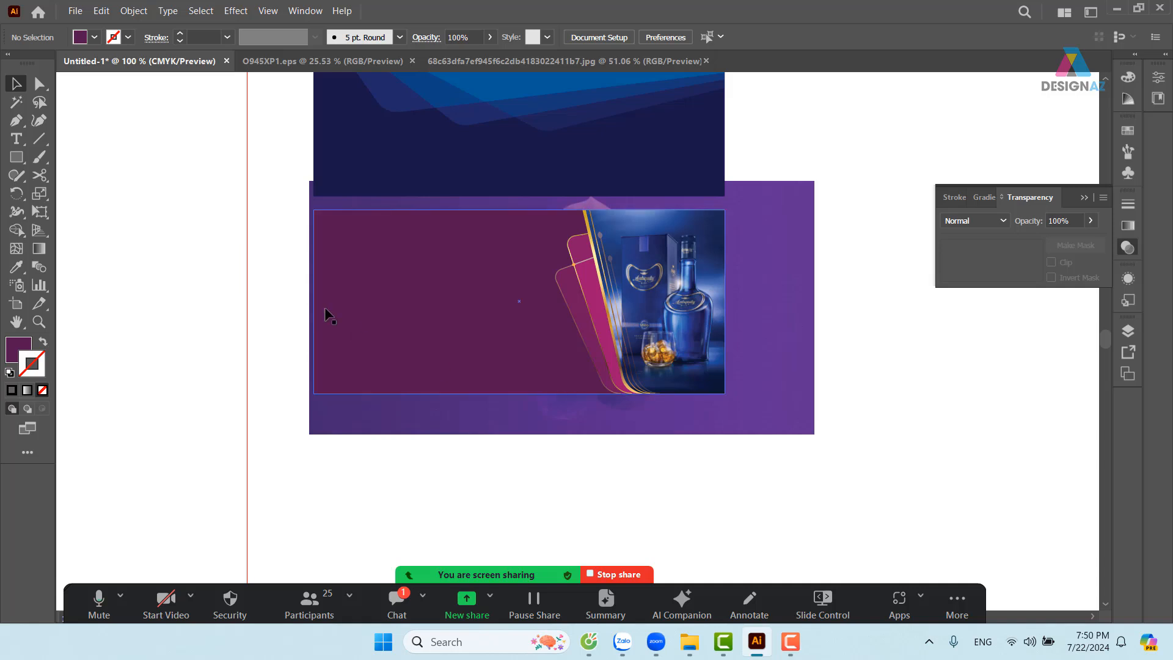
Duplicate the whisky banner's dark purple background rectangle in place, directly in front of the original
left_click(355, 278)
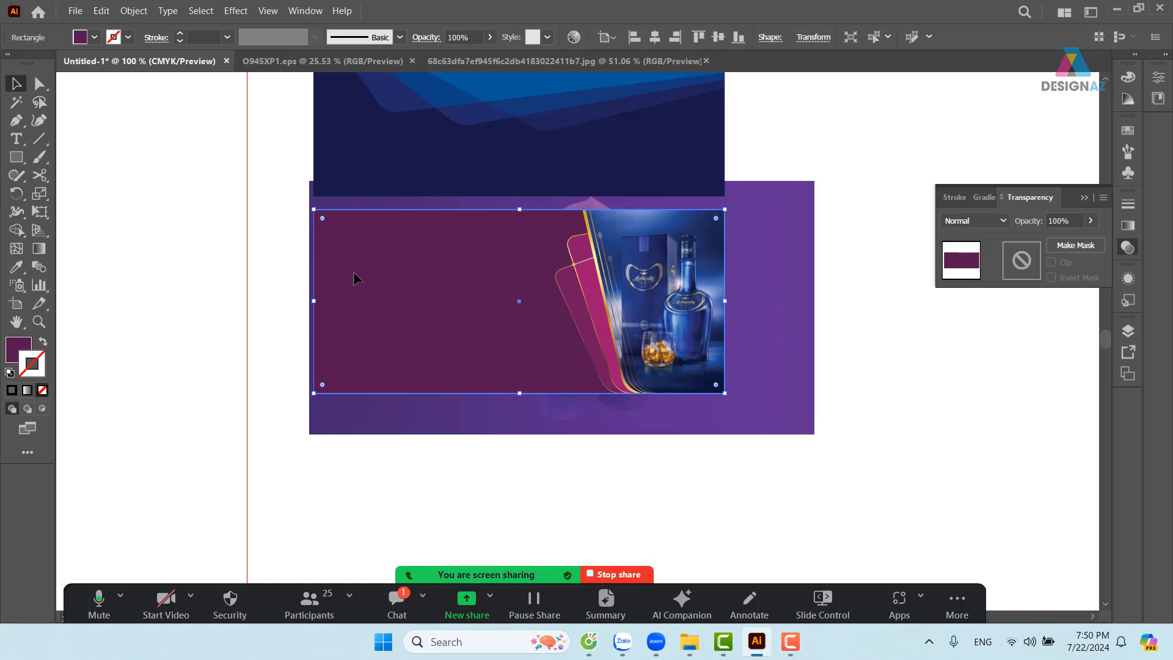
left_click(845, 328)
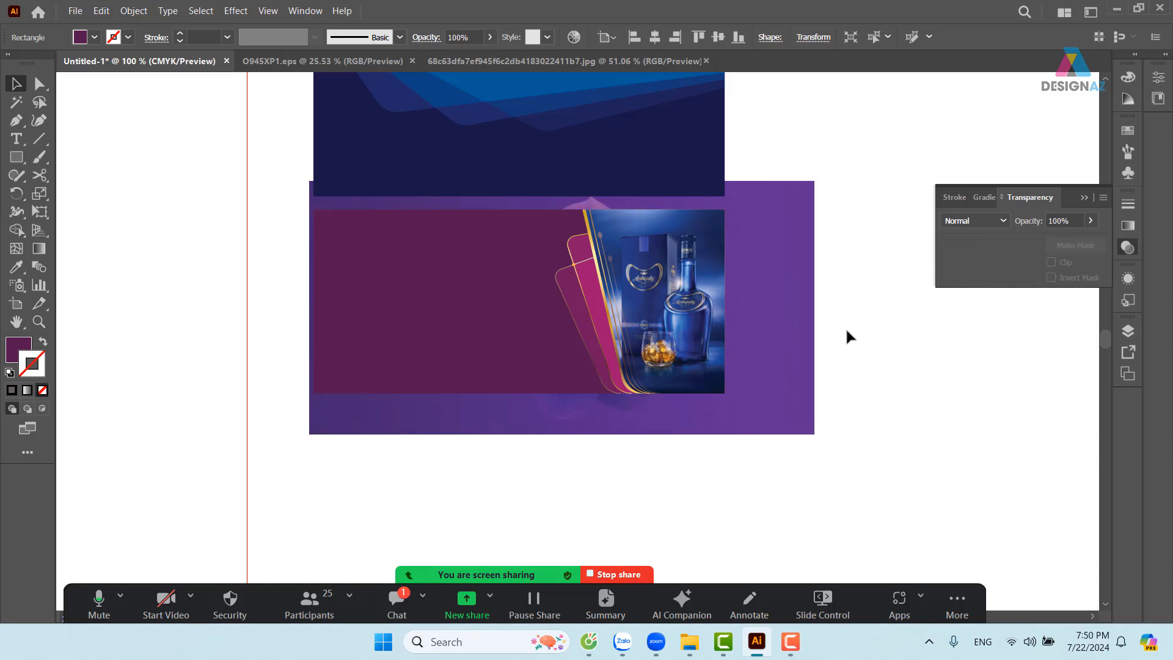
left_click(441, 307)
key("ctrl+c")
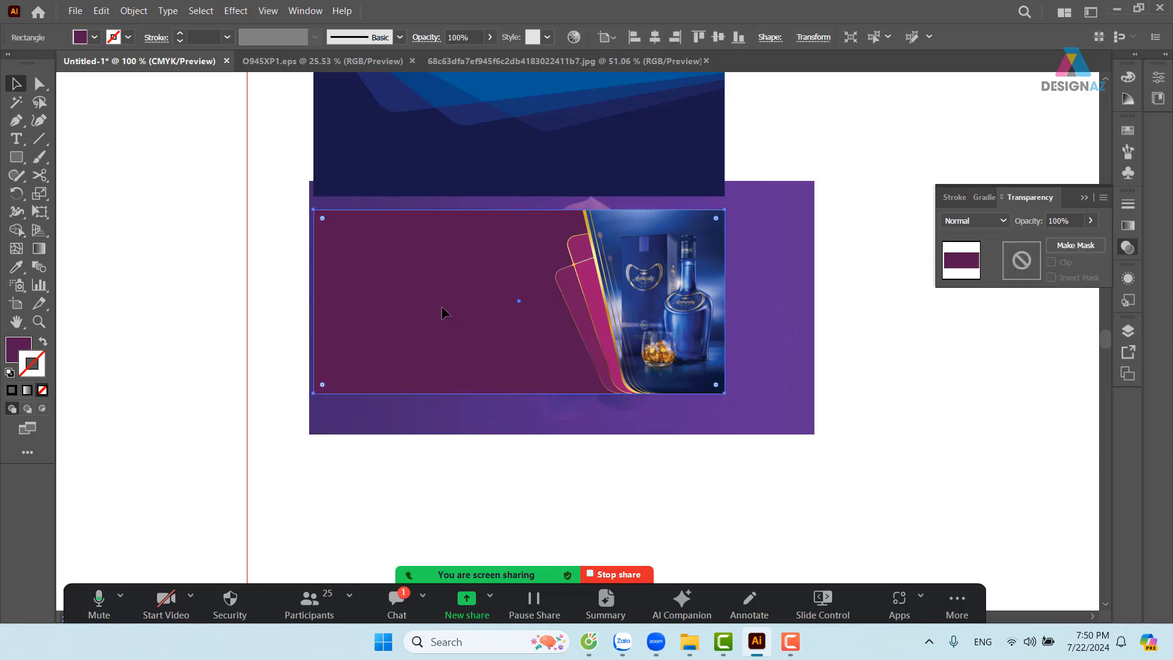
key("ctrl+f")
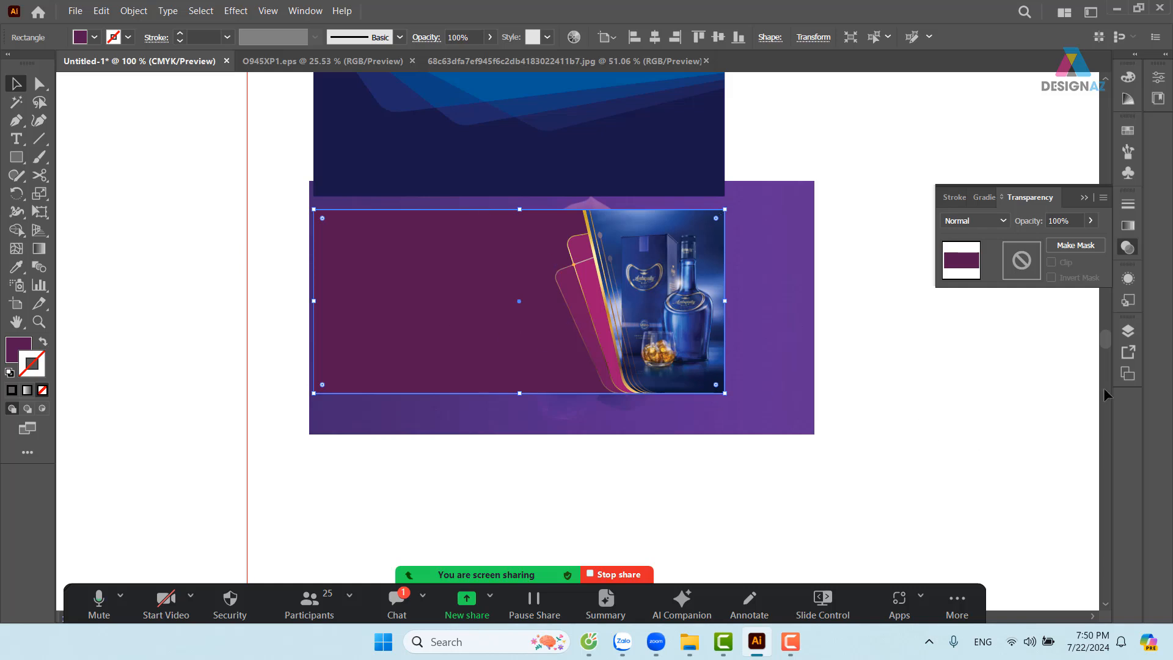
Fill the duplicated background rectangle of the whisky banner with the light blue swatch
left_click(1127, 130)
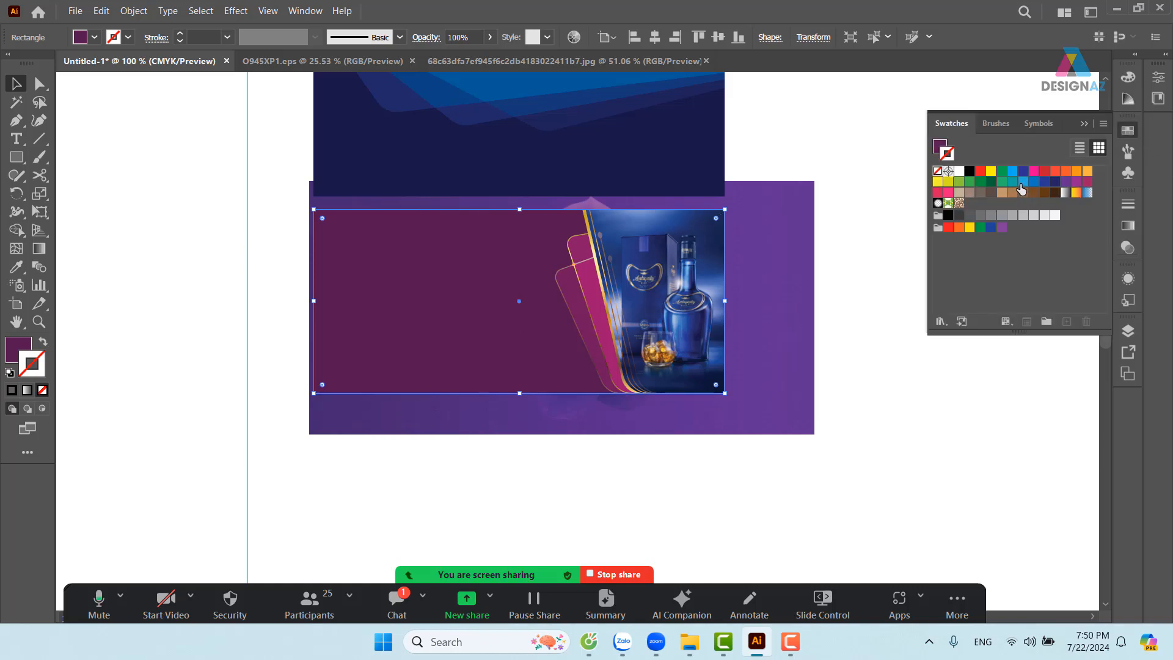
left_click(1023, 181)
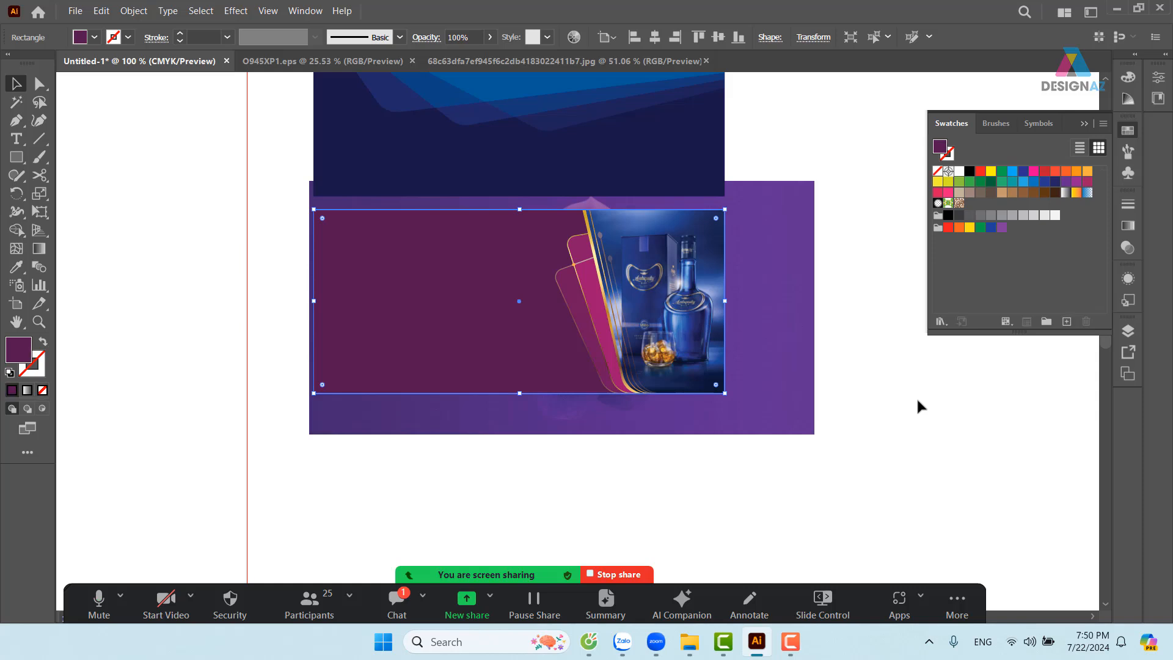
left_click(1023, 182)
left_click(955, 431)
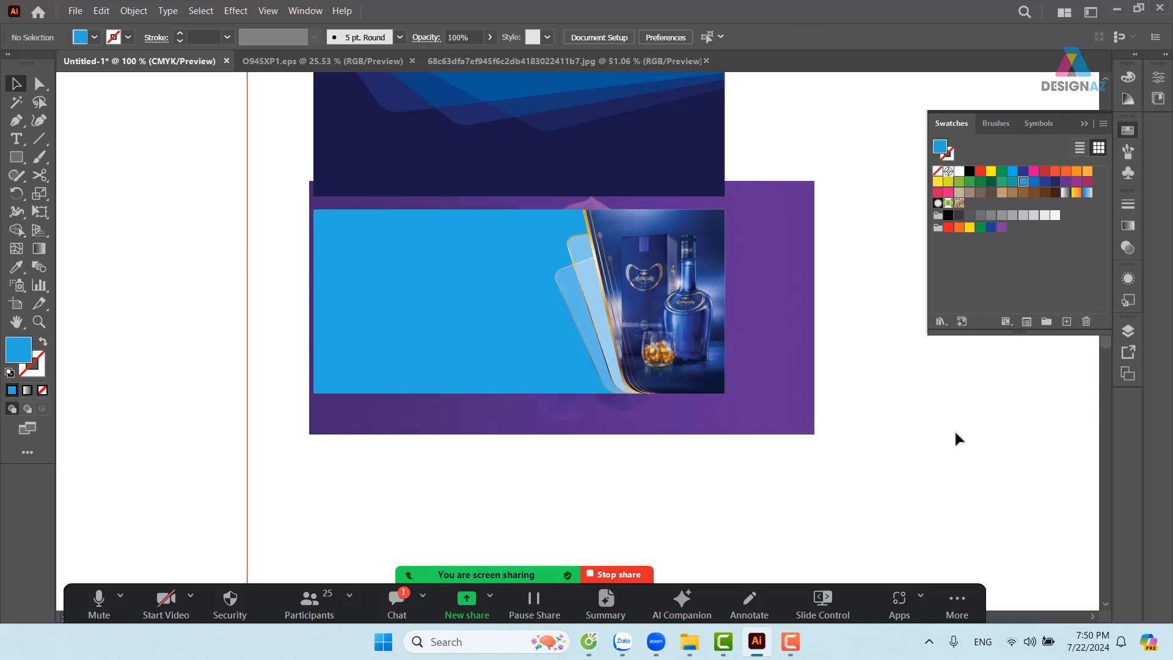
Crop the flower image to the banner's bounds by making a clipping mask with the light blue rectangle
left_click(450, 317)
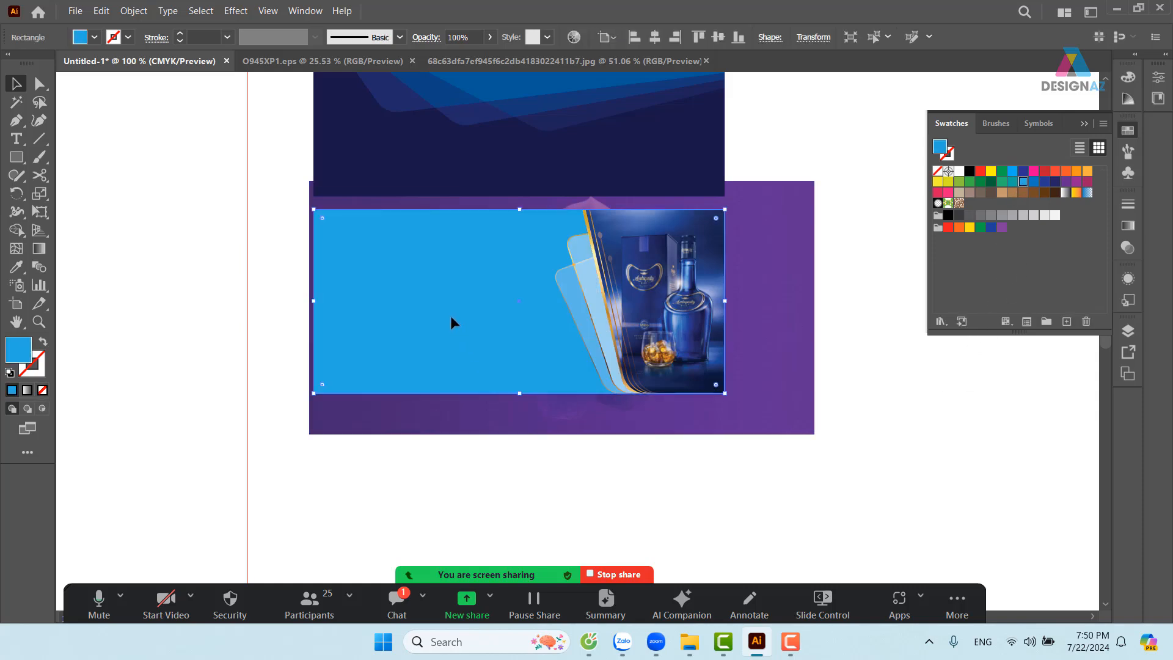
left_click(771, 303, "shift")
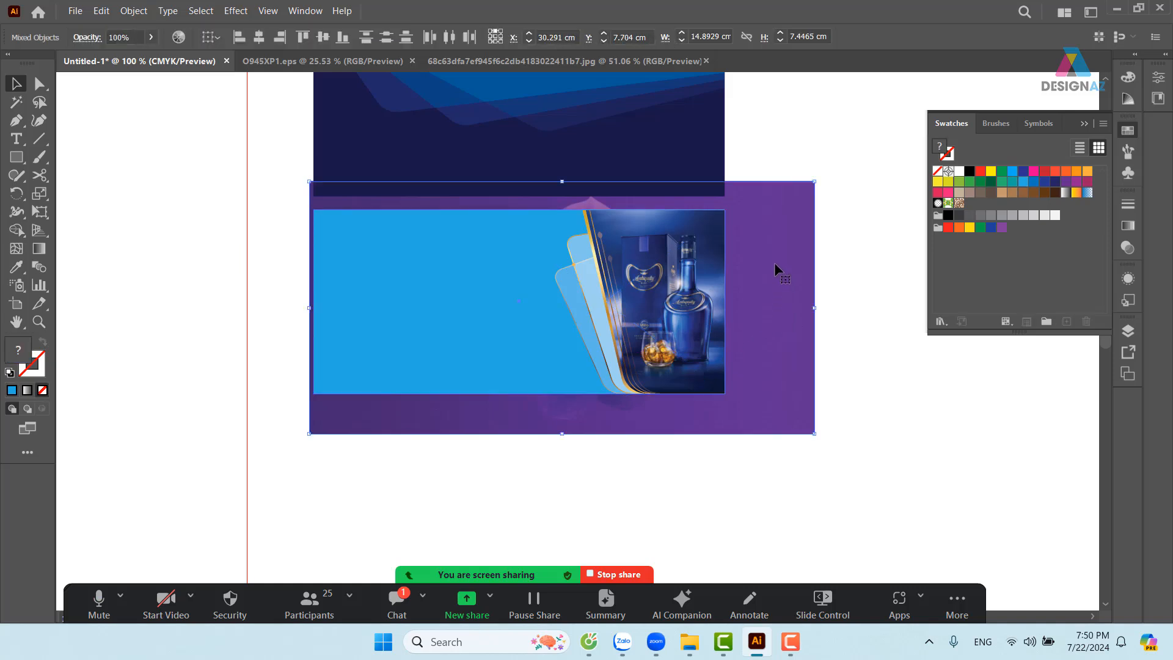
right_click(774, 261)
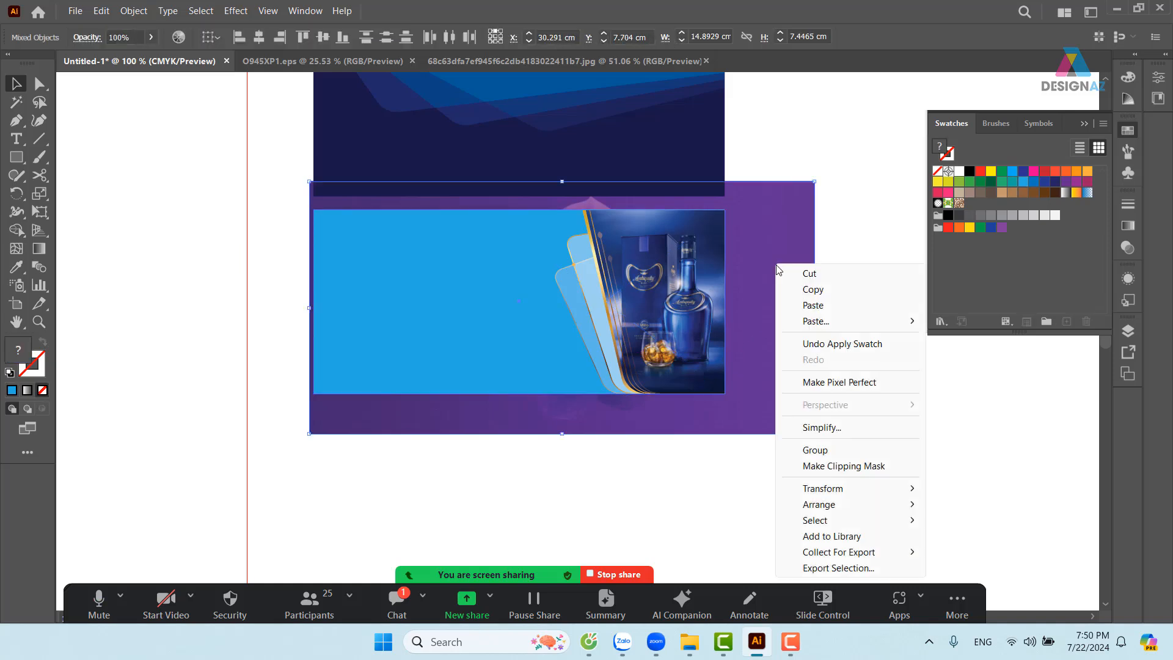
left_click(823, 467)
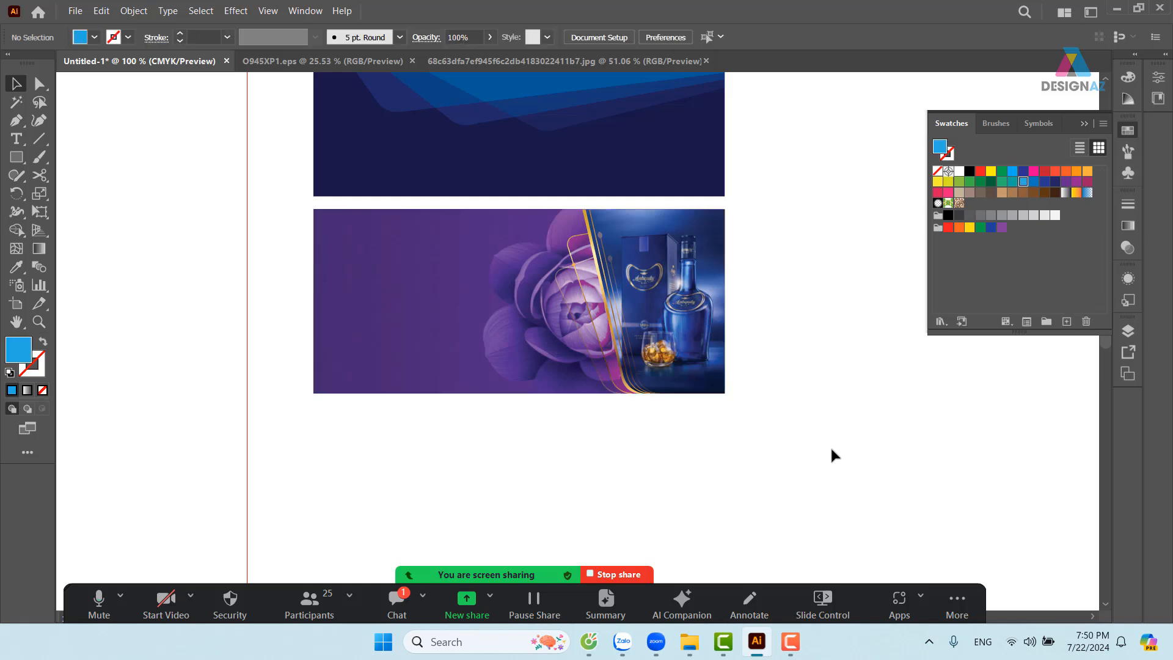
Try sending the clipped flower group backward behind the dark purple background rectangle, and undo it
left_click_drag(535, 322, 545, 413)
key("ctrl+z")
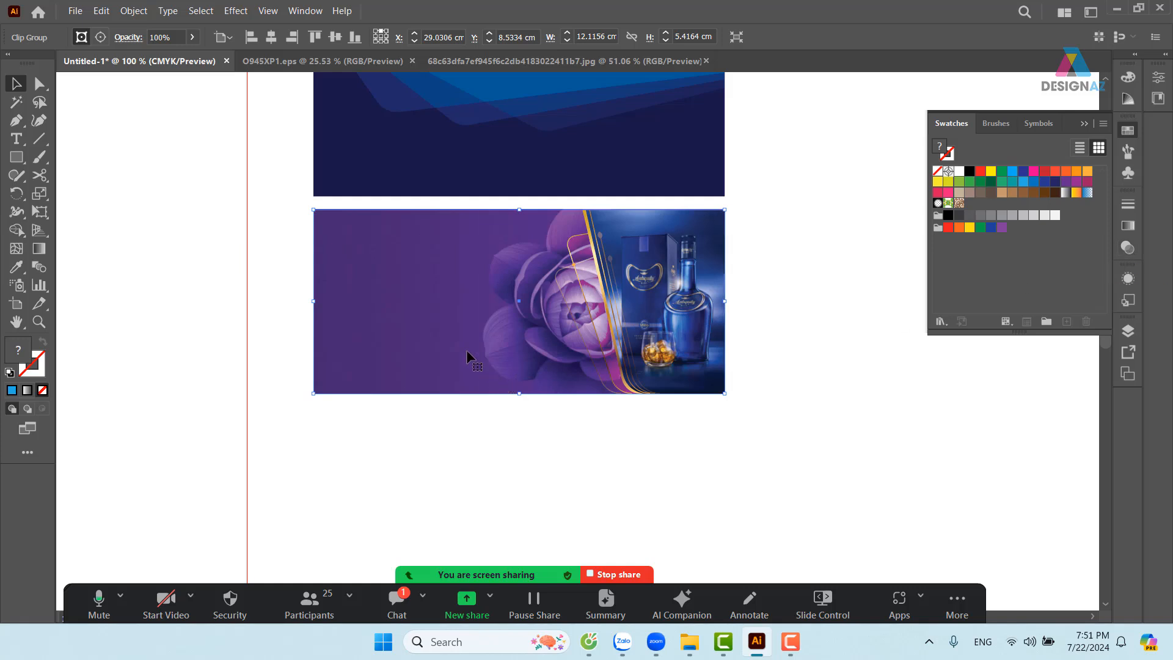
key("ctrl+[")
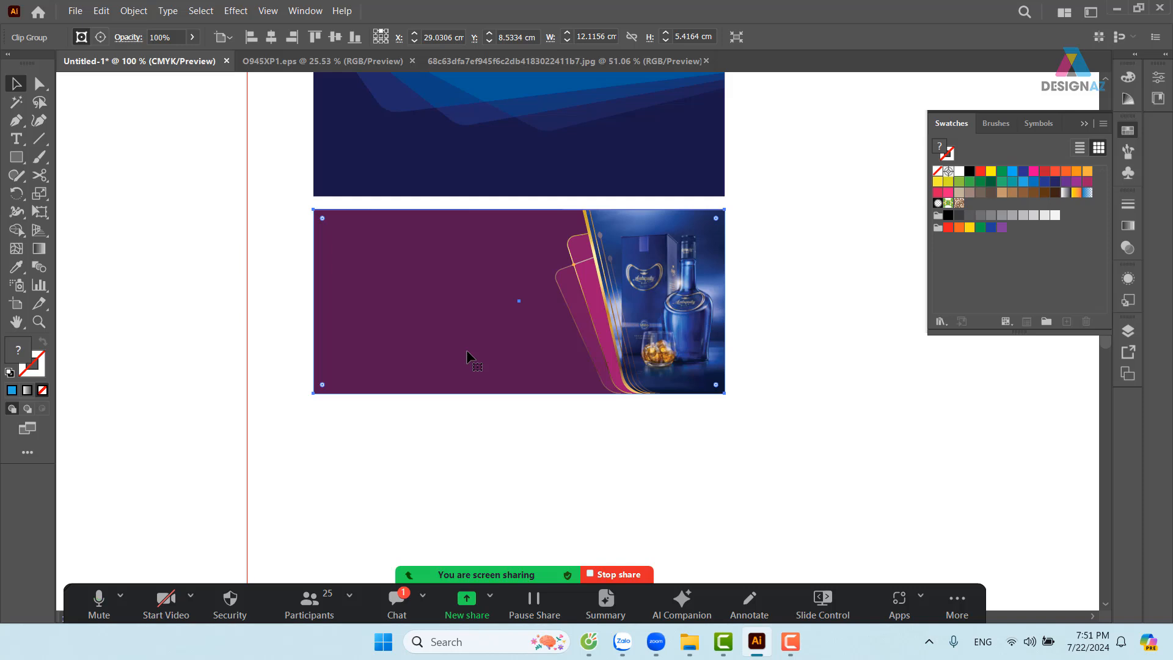
key("ctrl+z")
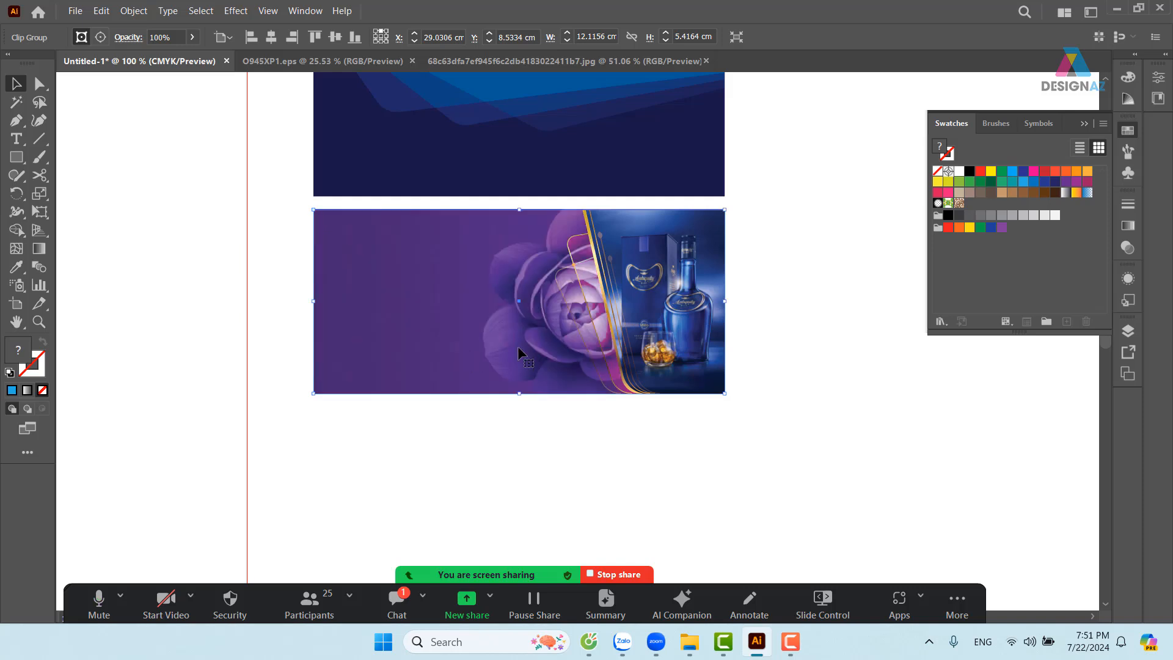
Lower the clipped flower group's opacity so the flower fades into the dark purple background
left_click(1127, 247)
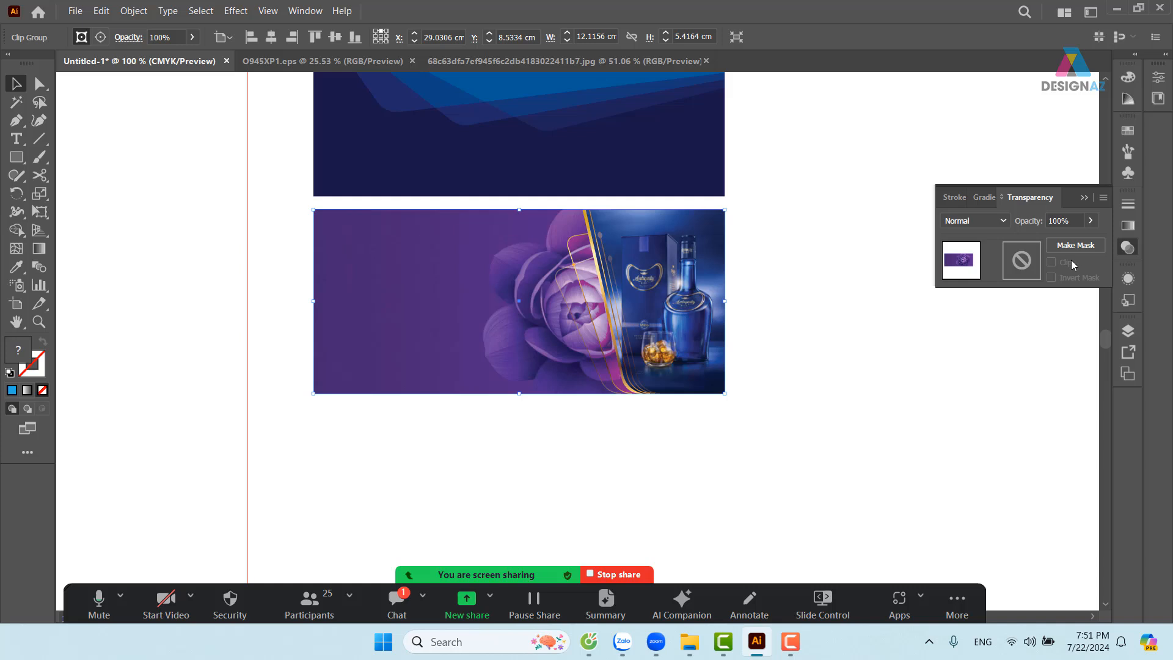
left_click(1090, 221)
left_click_drag(1087, 237, 1046, 240)
left_click(890, 379)
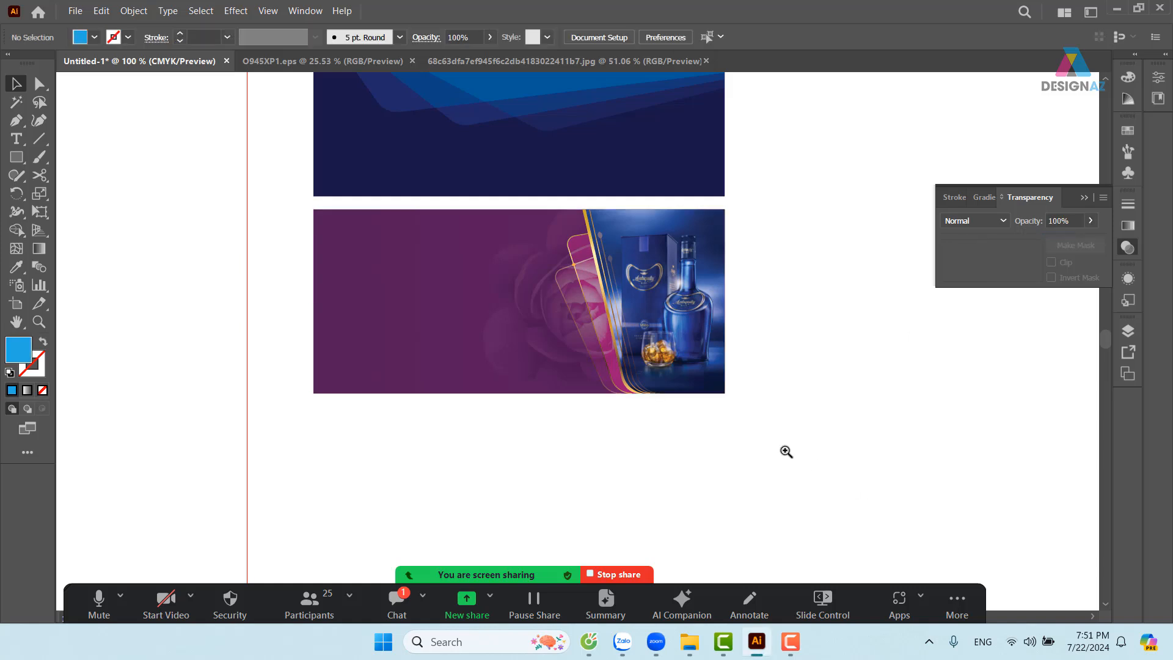
key("z")
left_click_drag(332, 228, 421, 230)
key("space")
left_click_drag(798, 349, 630, 295)
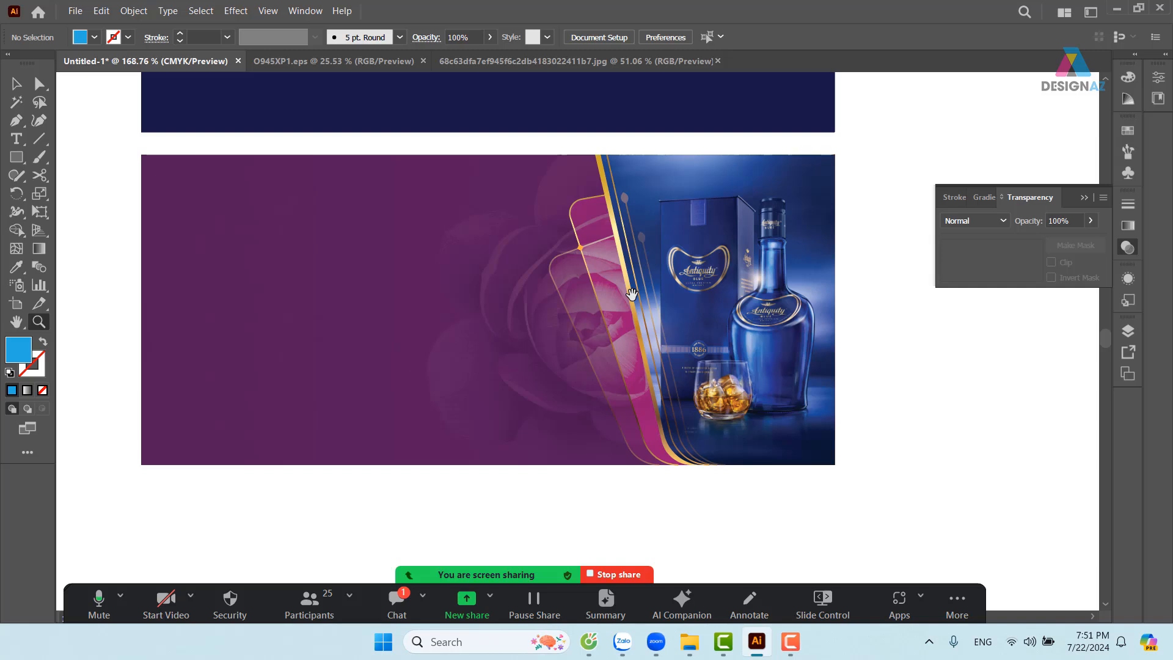
left_click(17, 84)
left_click(75, 10)
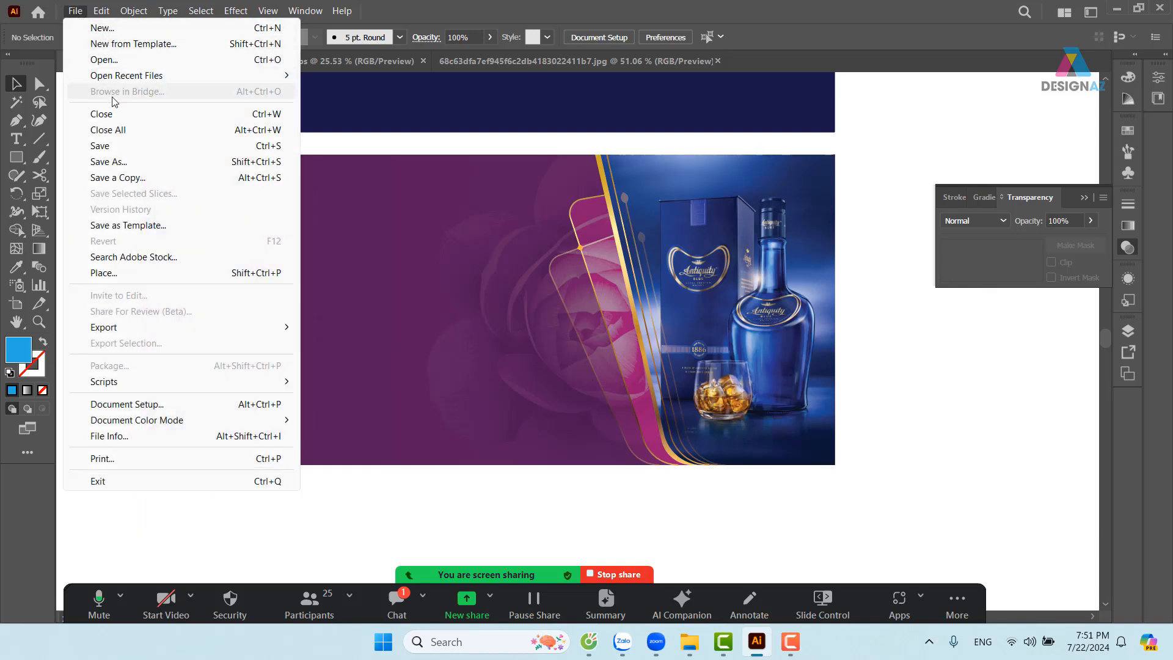
left_click(179, 273)
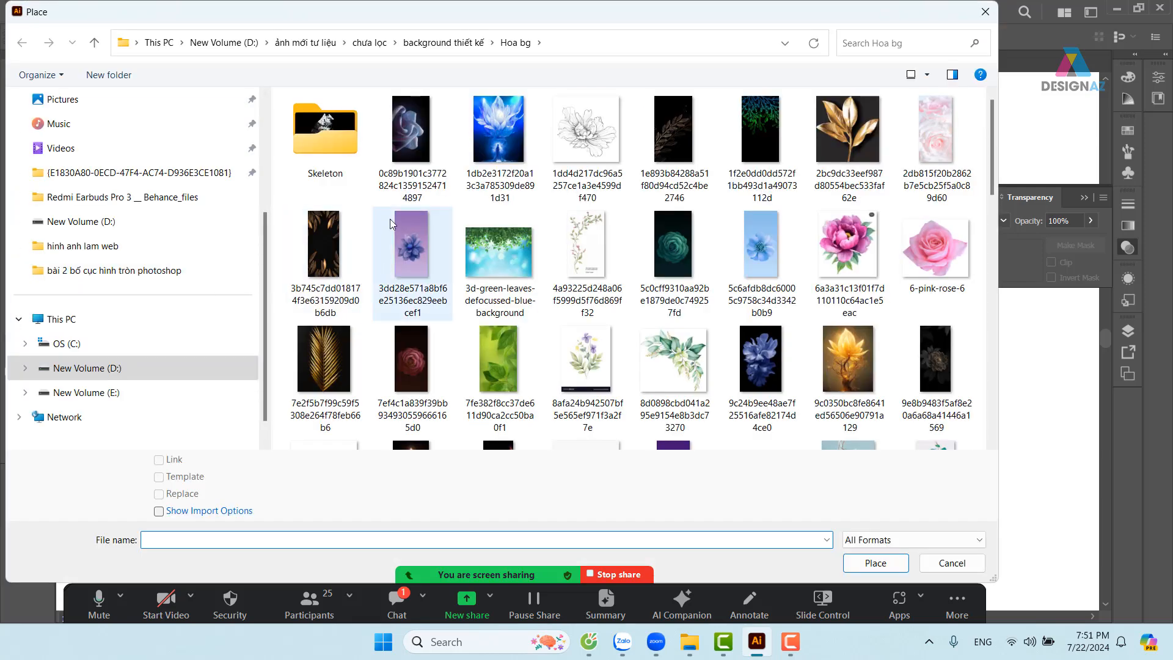
scroll(175, 347, "up", 3)
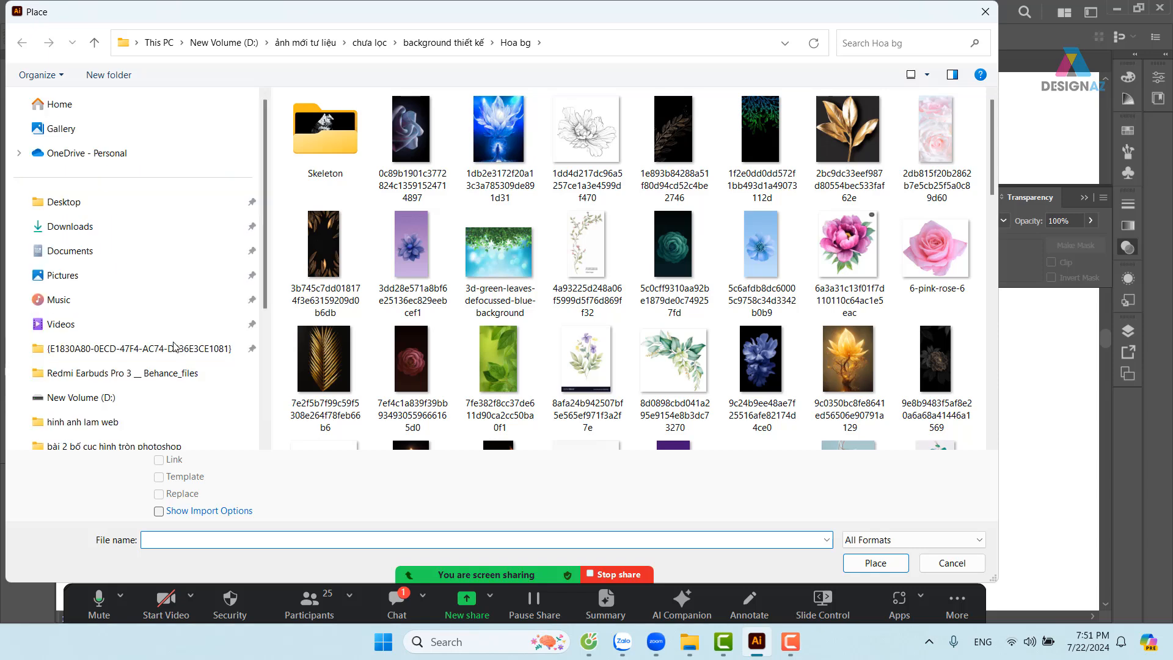
left_click(92, 229)
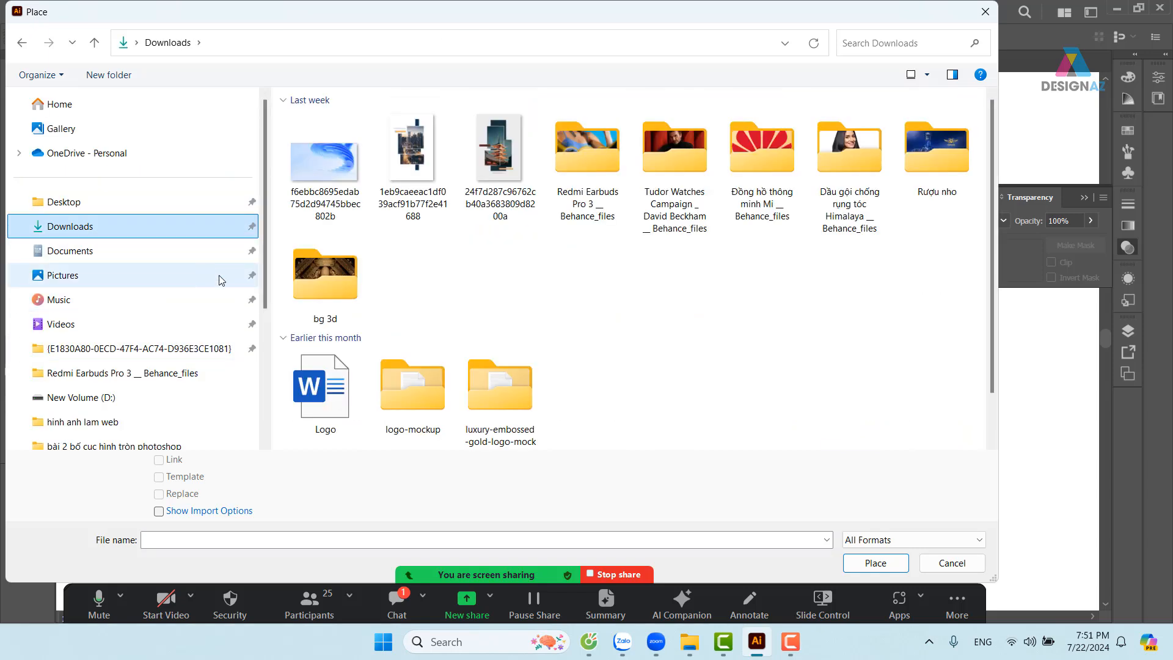
double_click(935, 157)
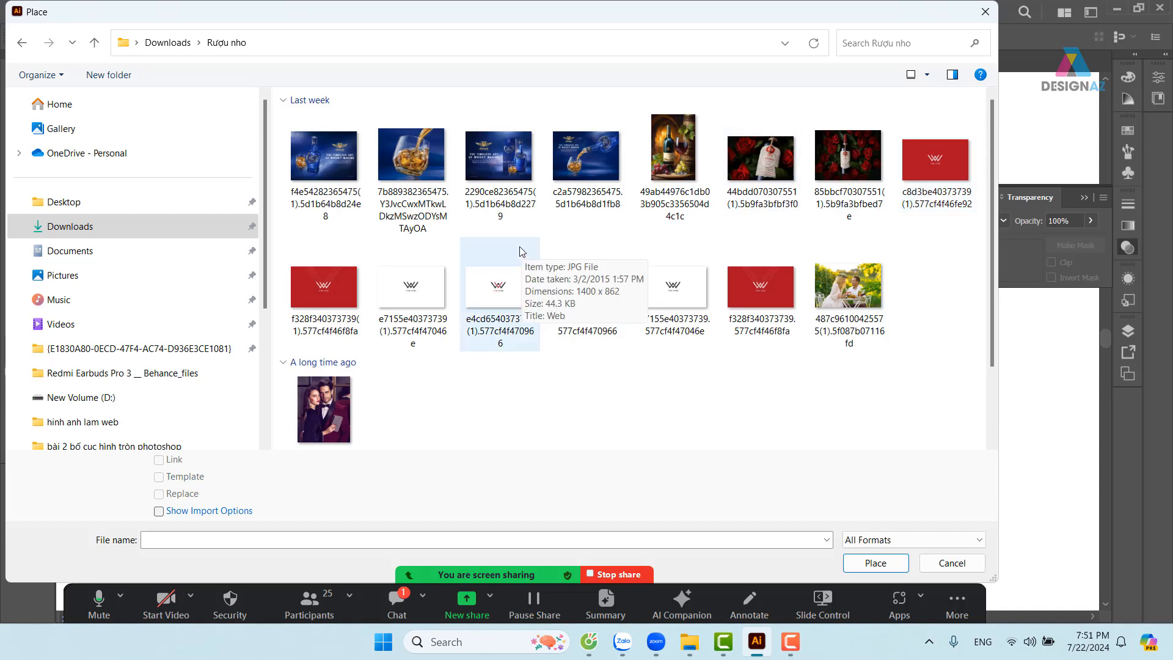
left_click(345, 166)
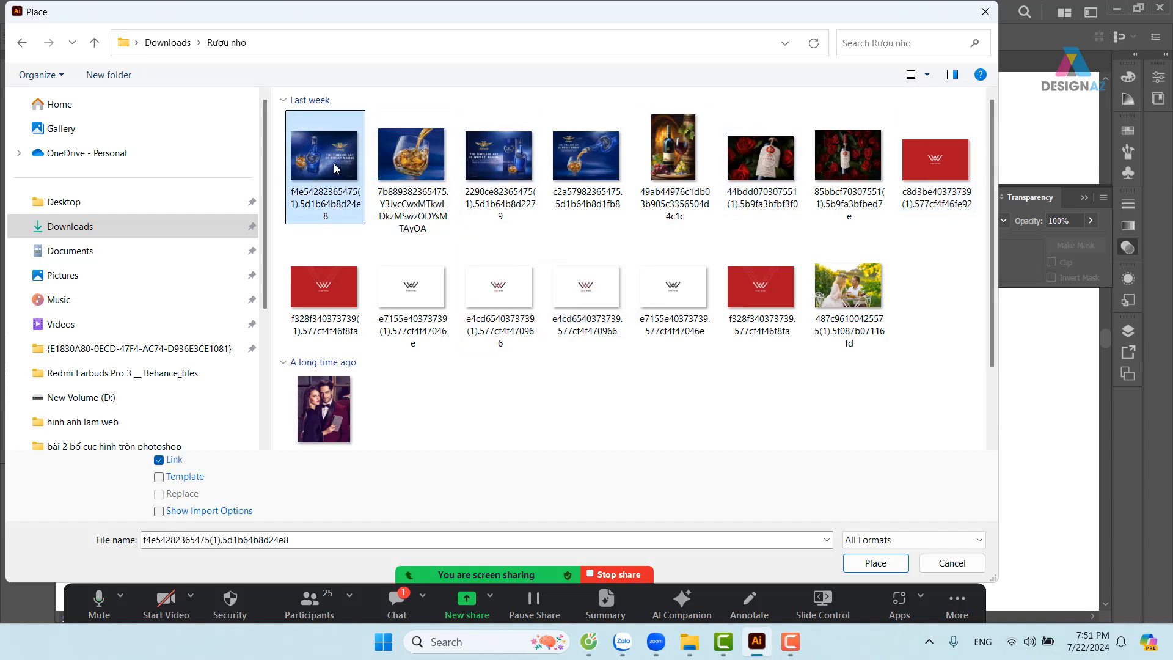
left_click(879, 562)
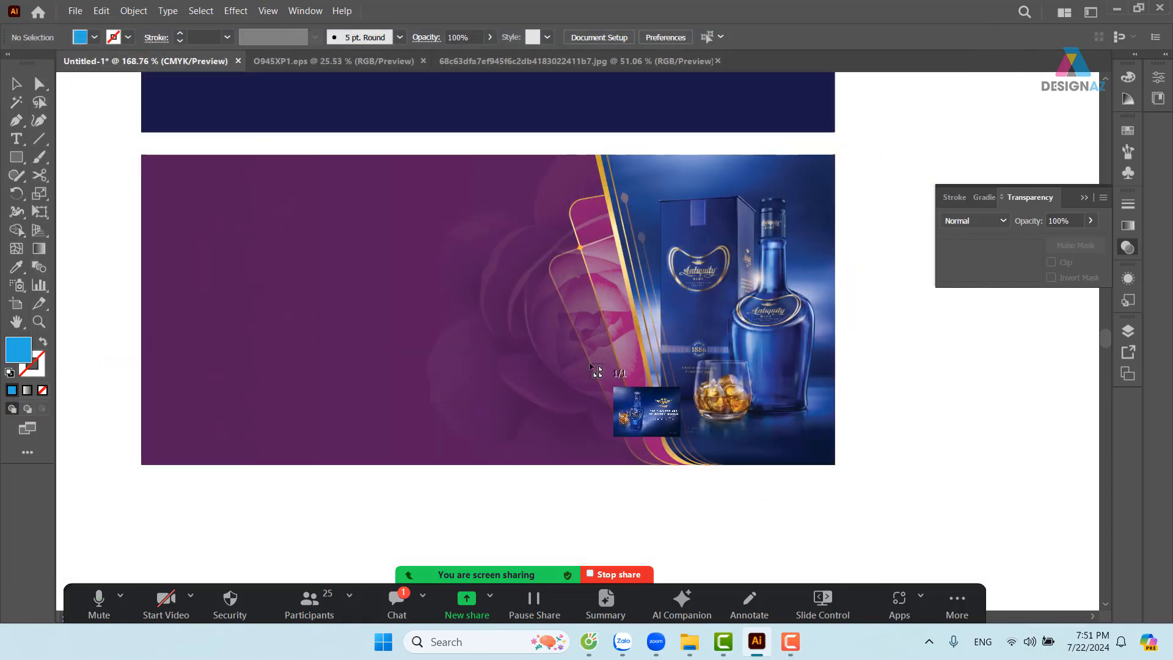
left_click_drag(206, 170, 941, 471)
left_click_drag(507, 294, 441, 368)
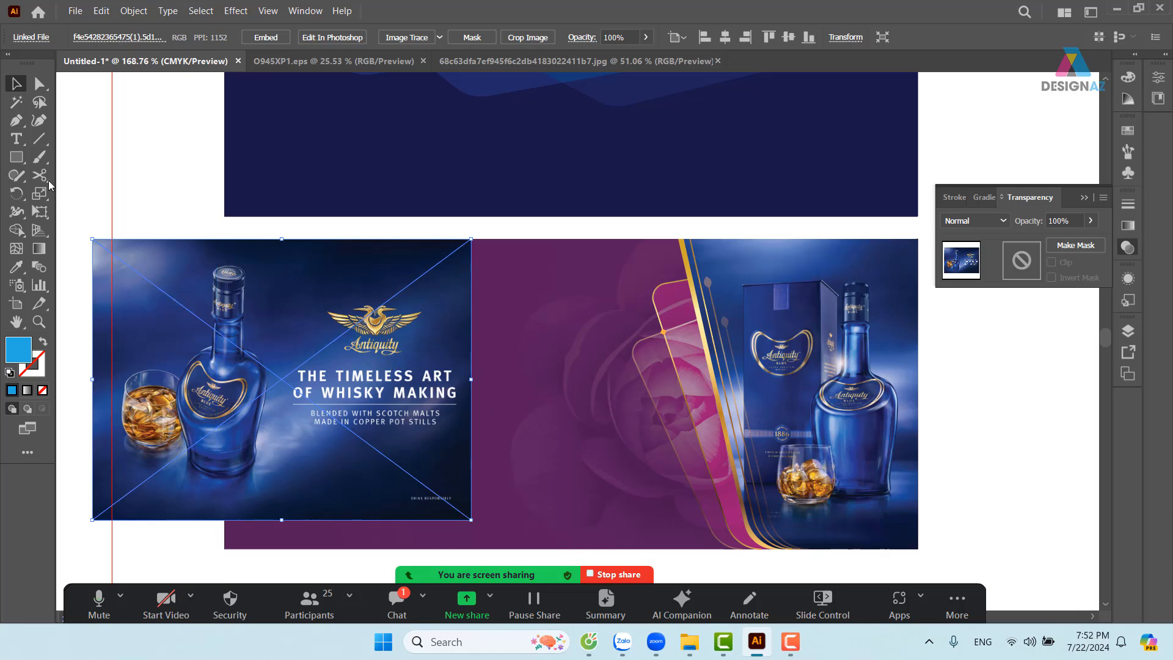
Draw a light blue rectangle over the gold Antiquity logo in the placed ad image and set its opacity to 78%
left_click(21, 157)
left_click_drag(314, 237, 427, 365)
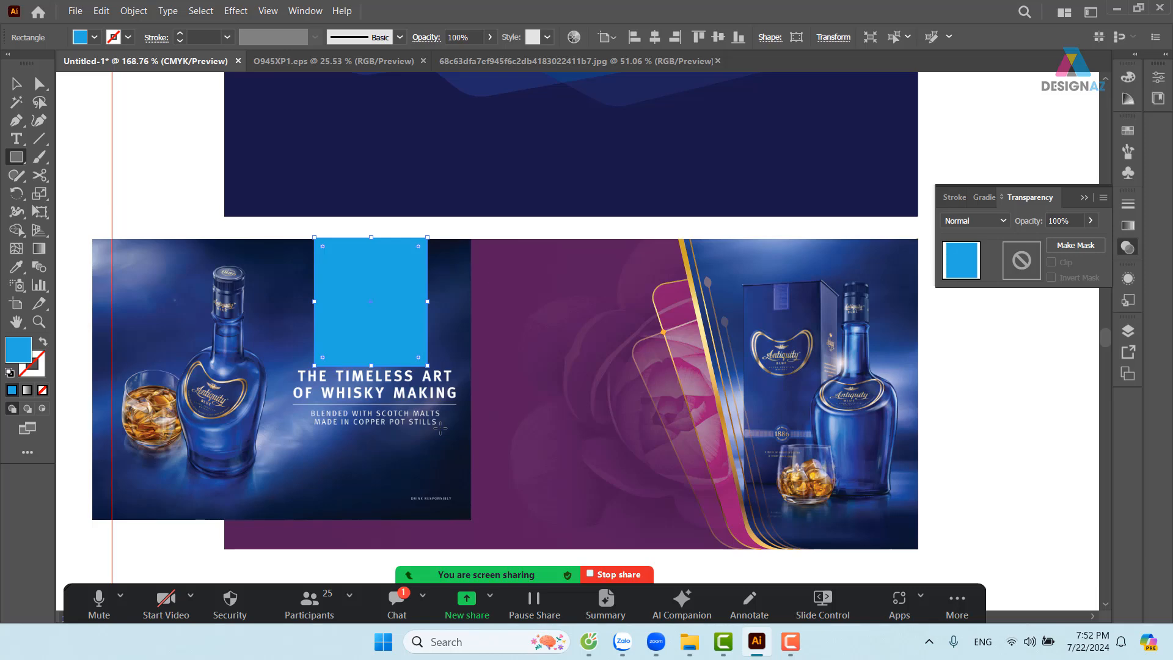
left_click(1089, 223)
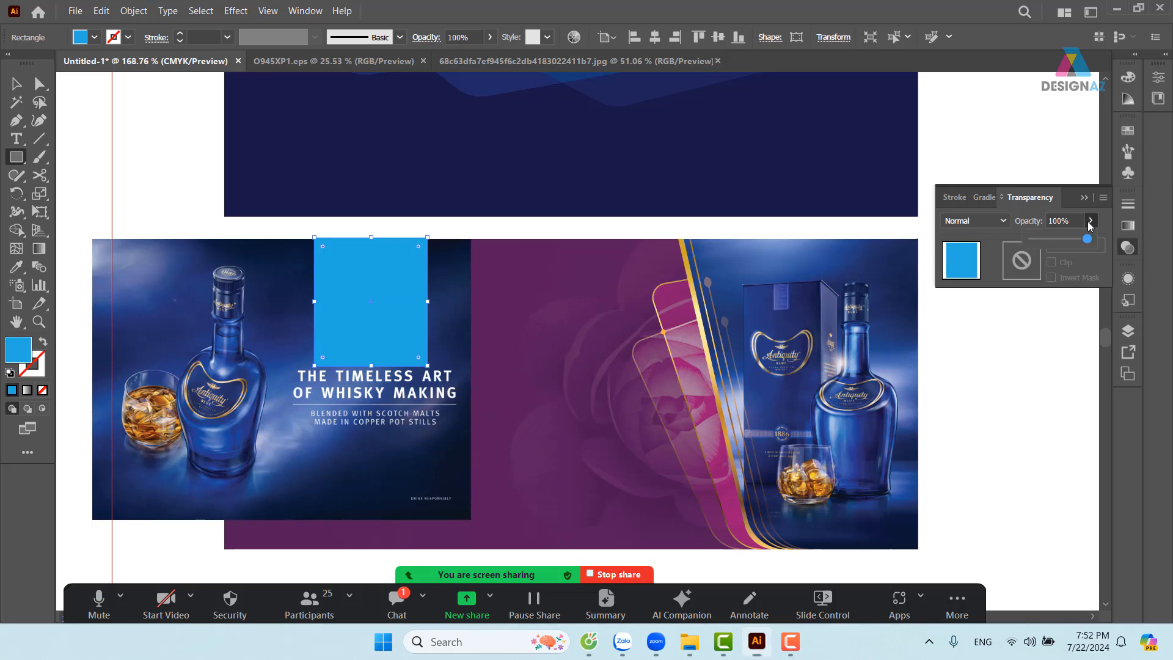
left_click_drag(1089, 239, 1073, 242)
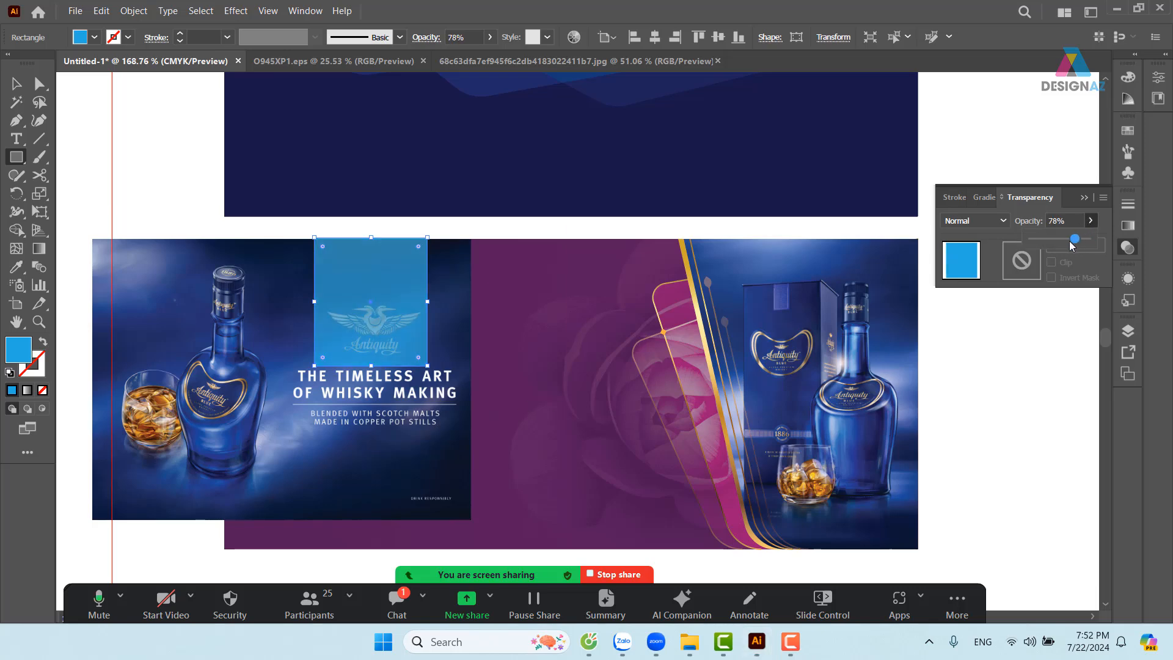
left_click_drag(308, 230, 417, 287)
key("ctrl+z")
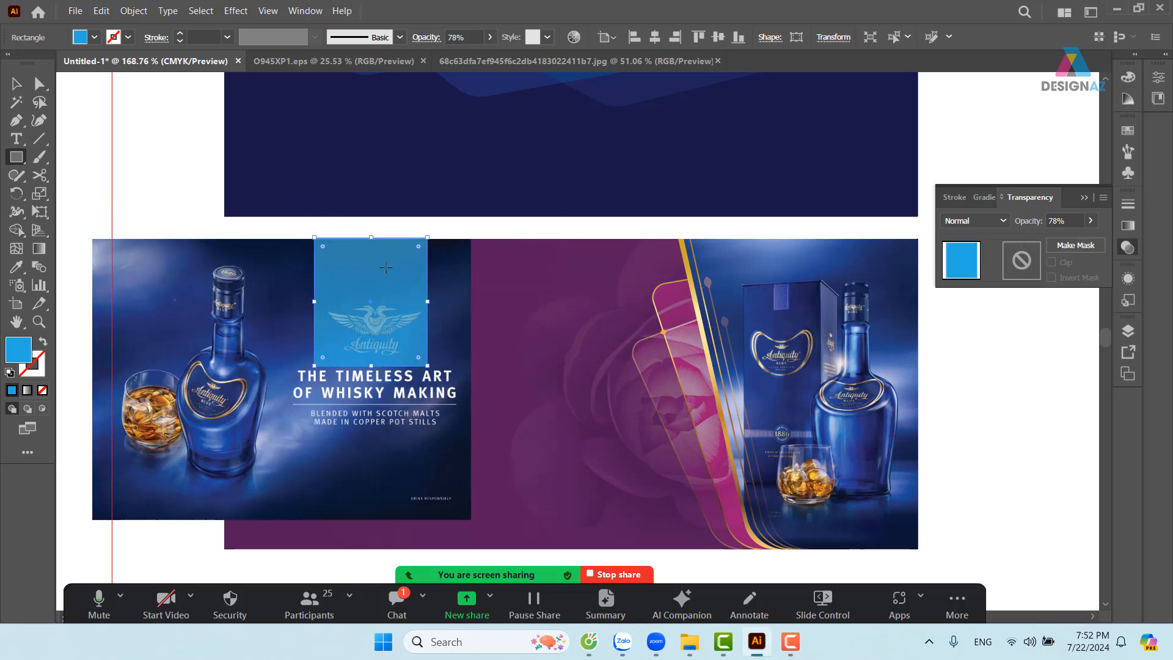
Shift the semi-transparent rectangle slightly so it frames the logo and its top edge meets the ad image's top edge
key("ctrl+plus")
key("ctrl+plus")
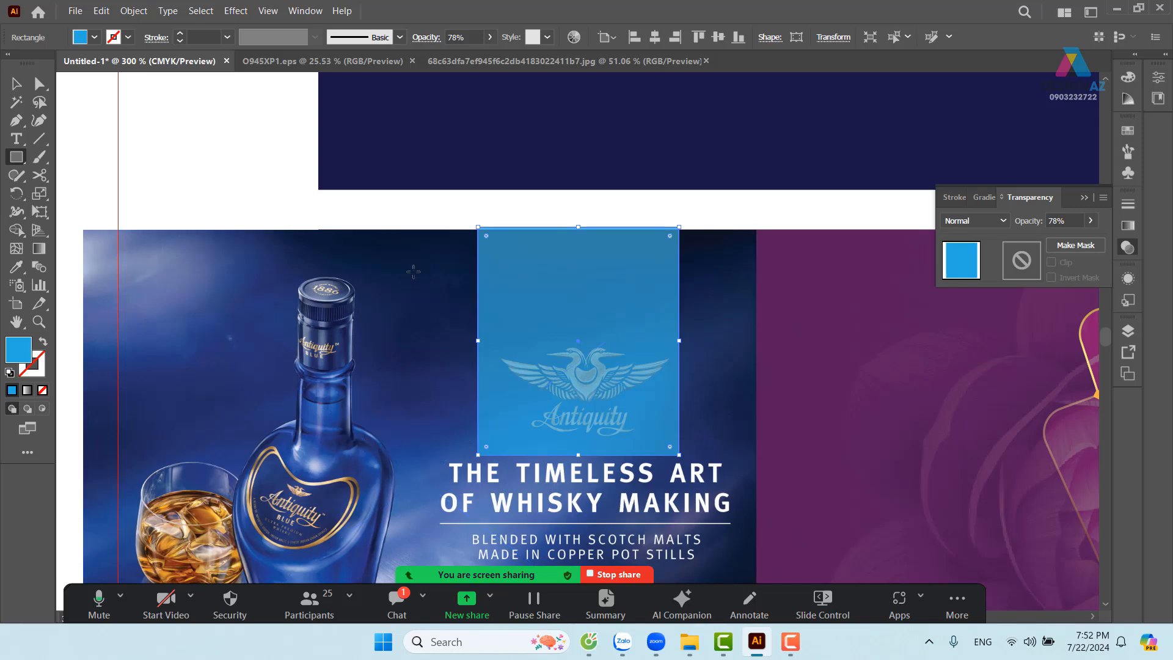
left_click(17, 84)
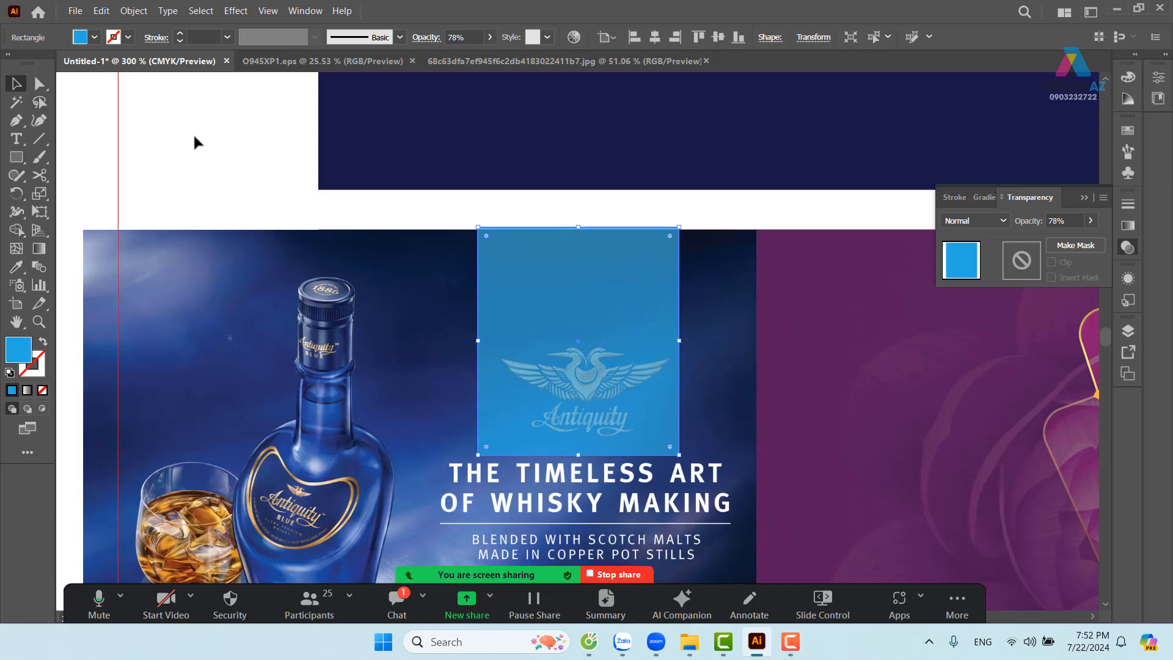
left_click(193, 138)
left_click_drag(602, 272, 609, 277)
key("ctrl+e")
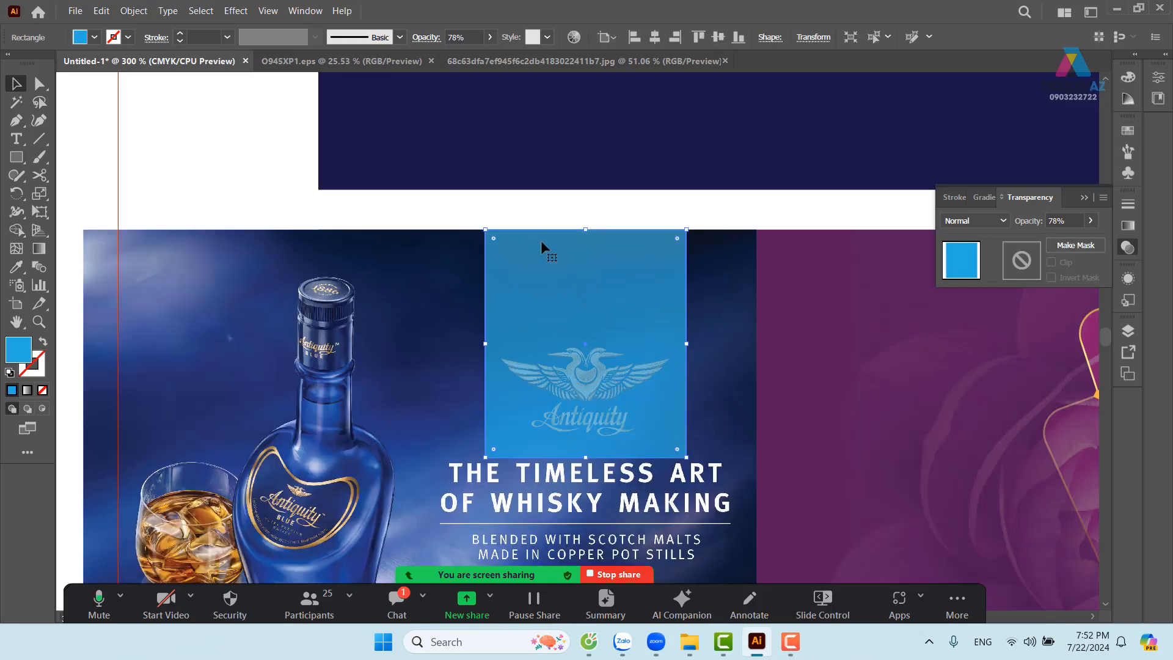
left_click(565, 220)
Crop the placed ad image to the gold Antiquity logo with a clipping mask made from the blue rectangle
scroll(662, 293, "right", 3)
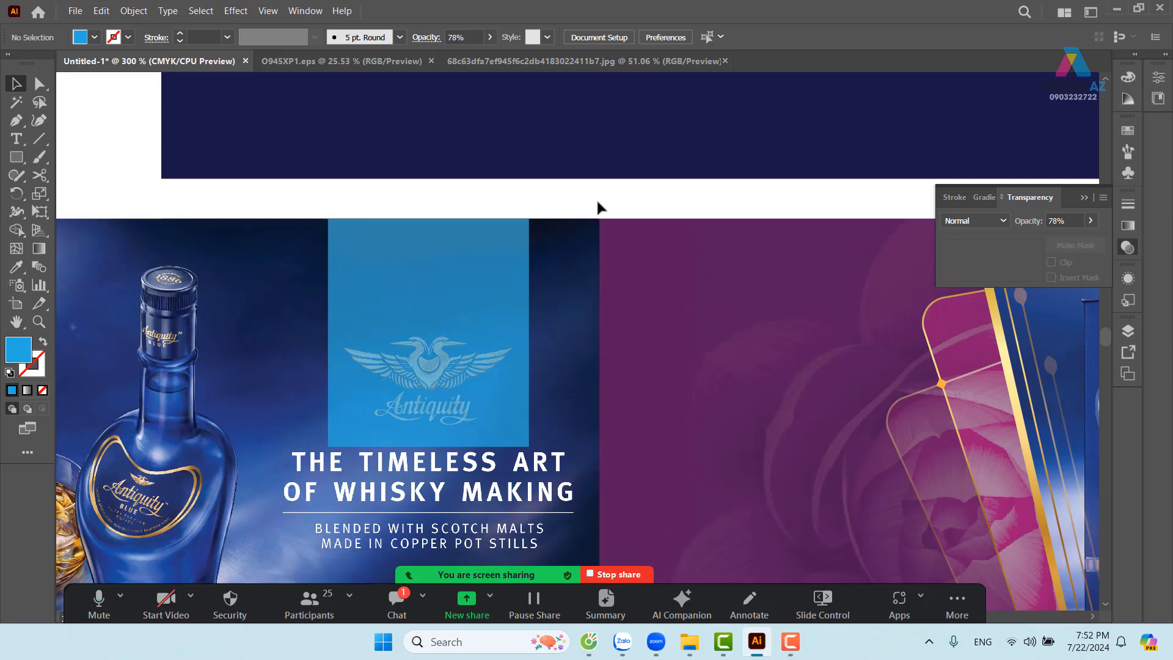
left_click(513, 250)
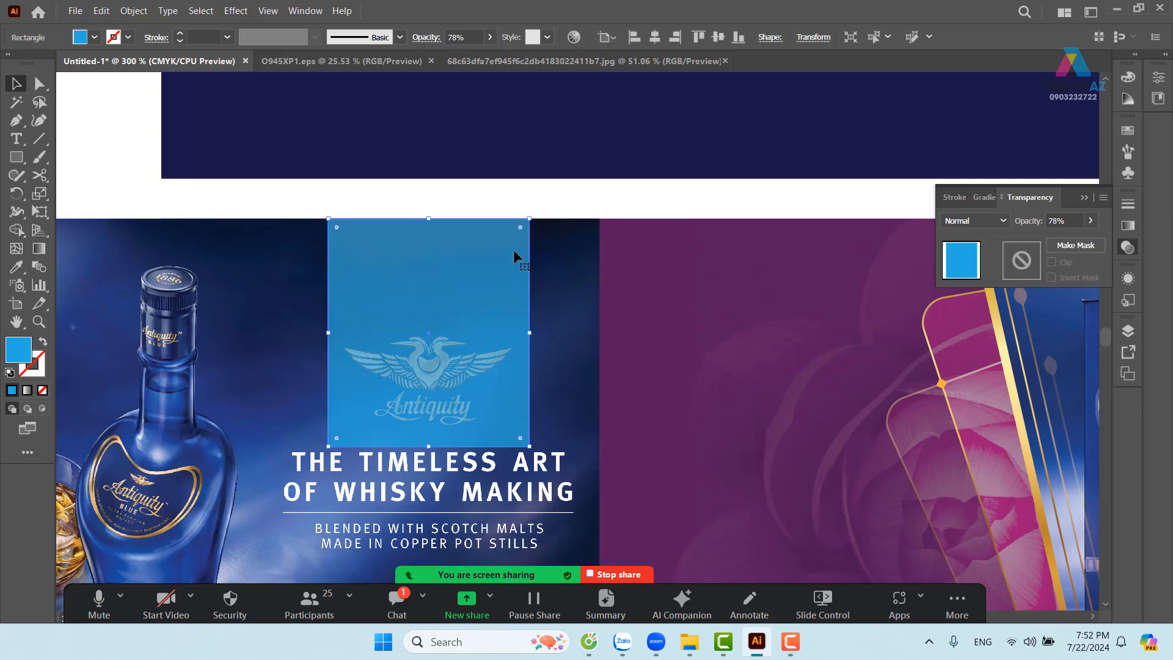
left_click(582, 259, "shift")
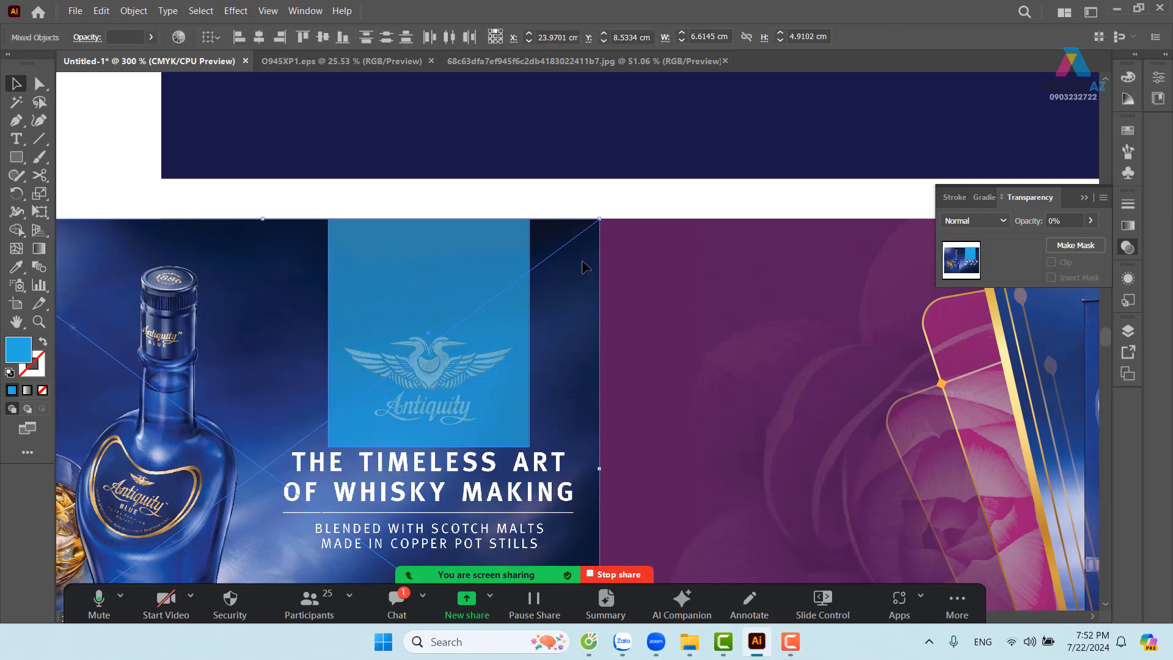
right_click(582, 259)
left_click(620, 465)
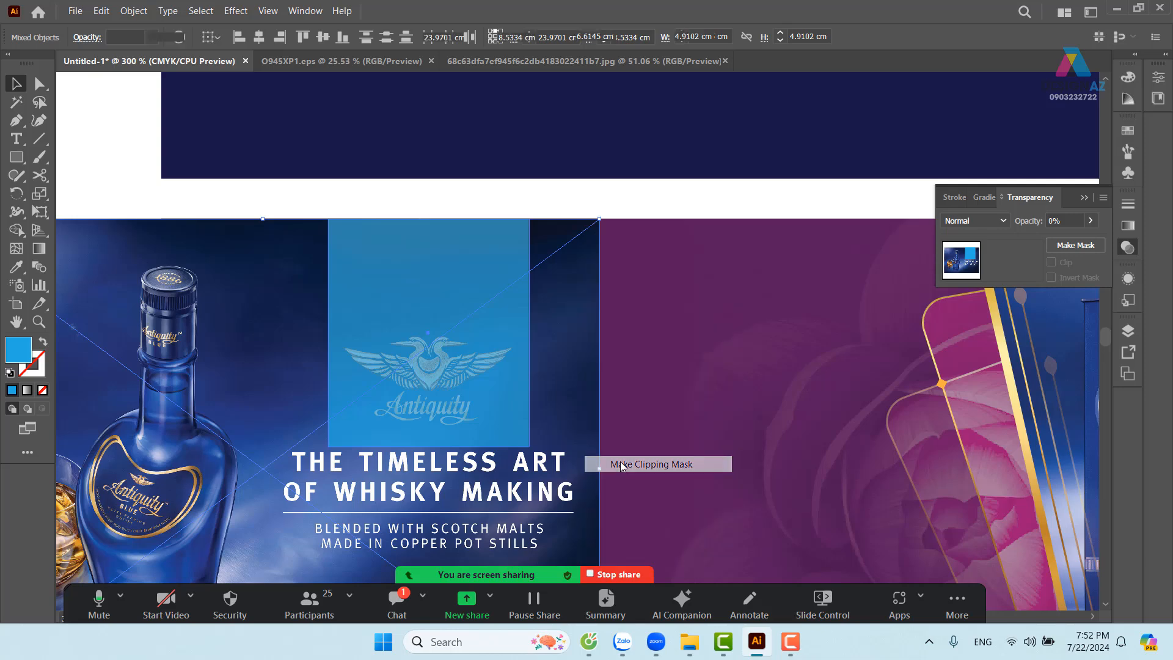
left_click(589, 199)
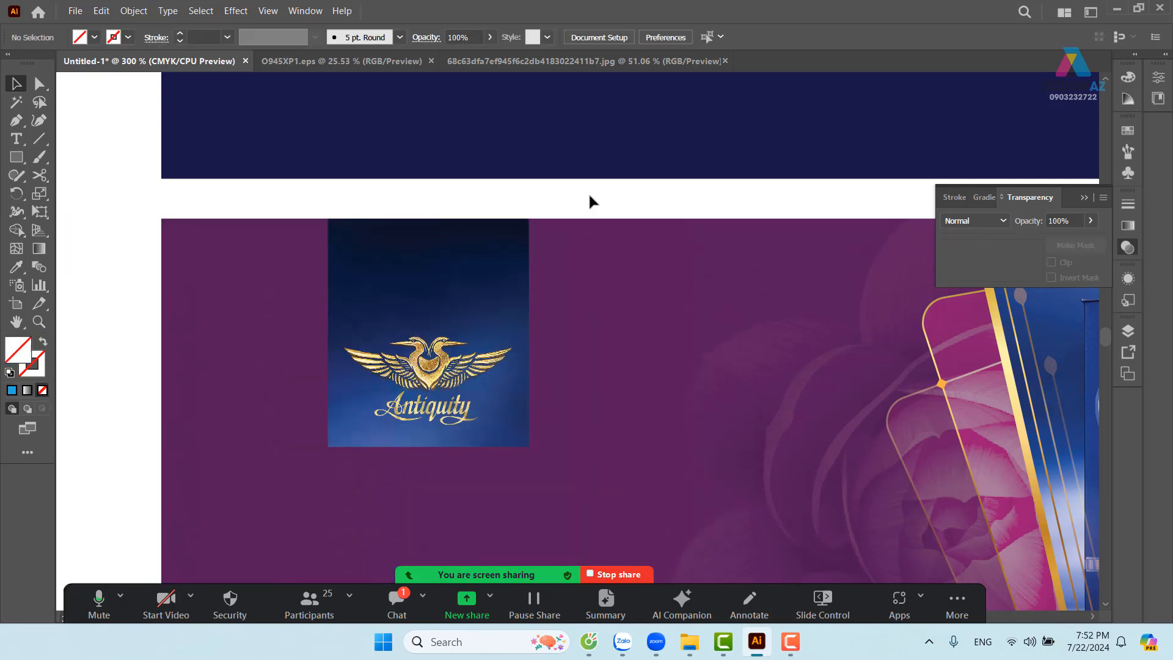
key("ctrl+1")
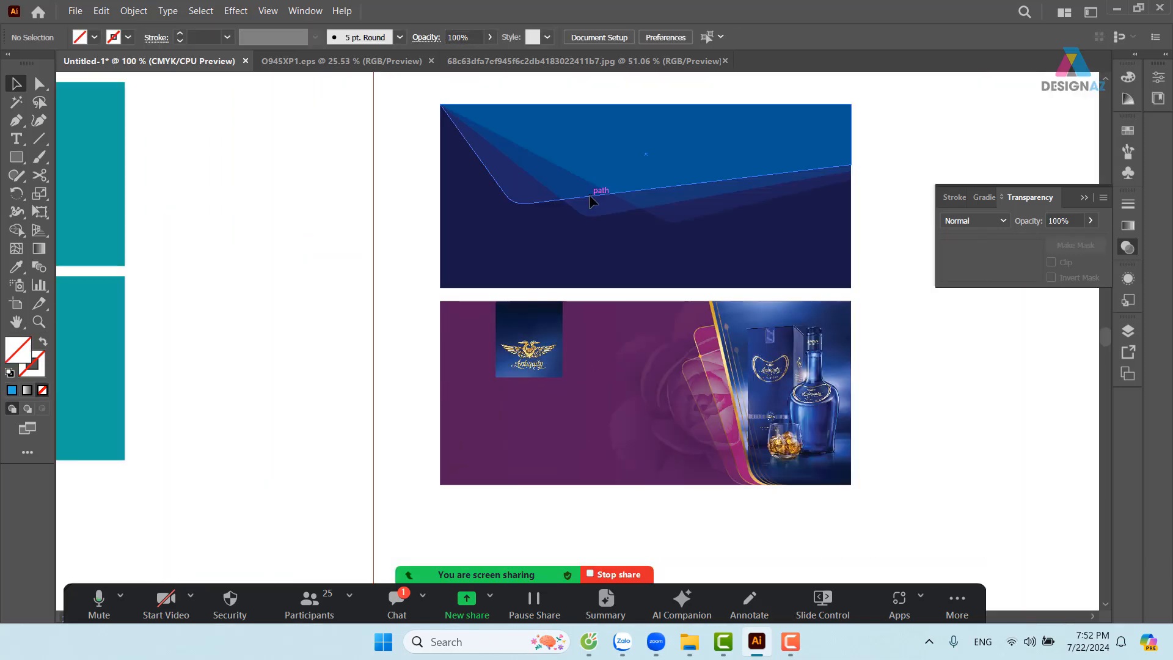
left_click_drag(677, 364, 564, 373)
key("z")
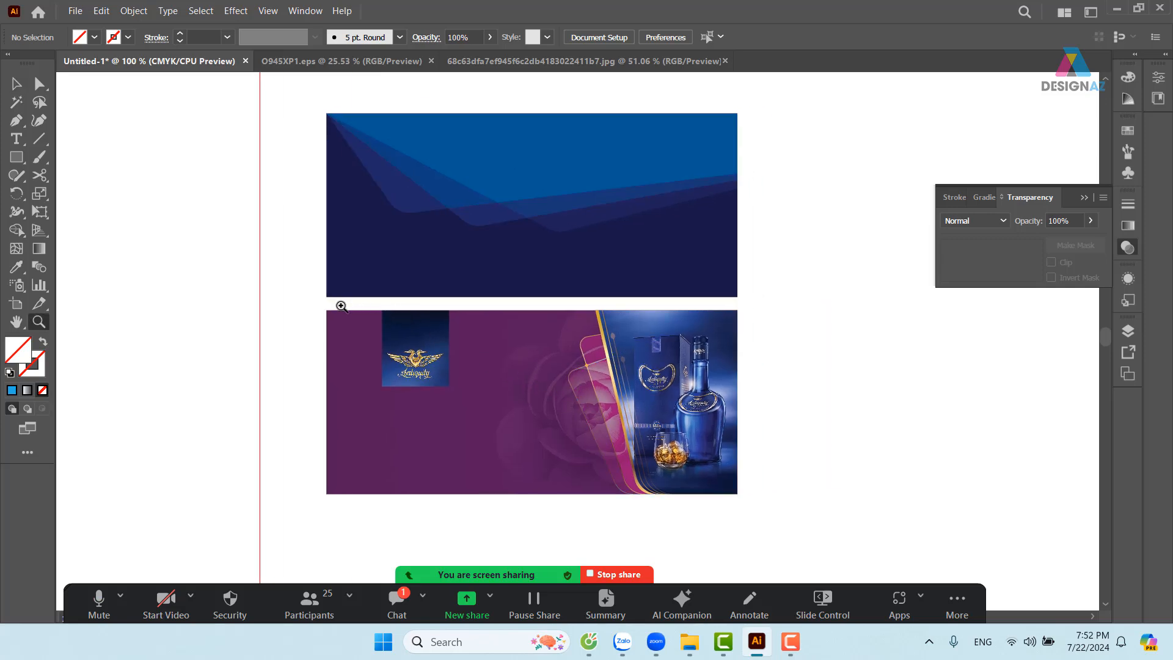
Round the two lower corners of the Antiquity logo panel's clipping path to a radius of about 0.44 cm
left_click_drag(331, 306, 806, 529)
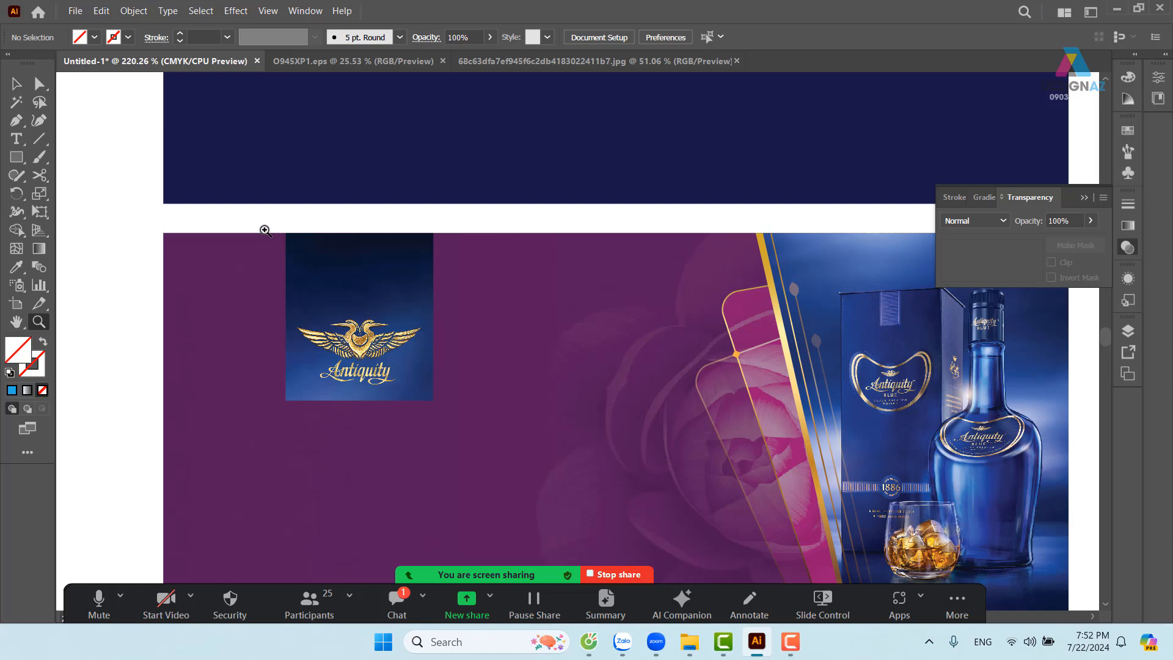
left_click_drag(260, 227, 503, 463)
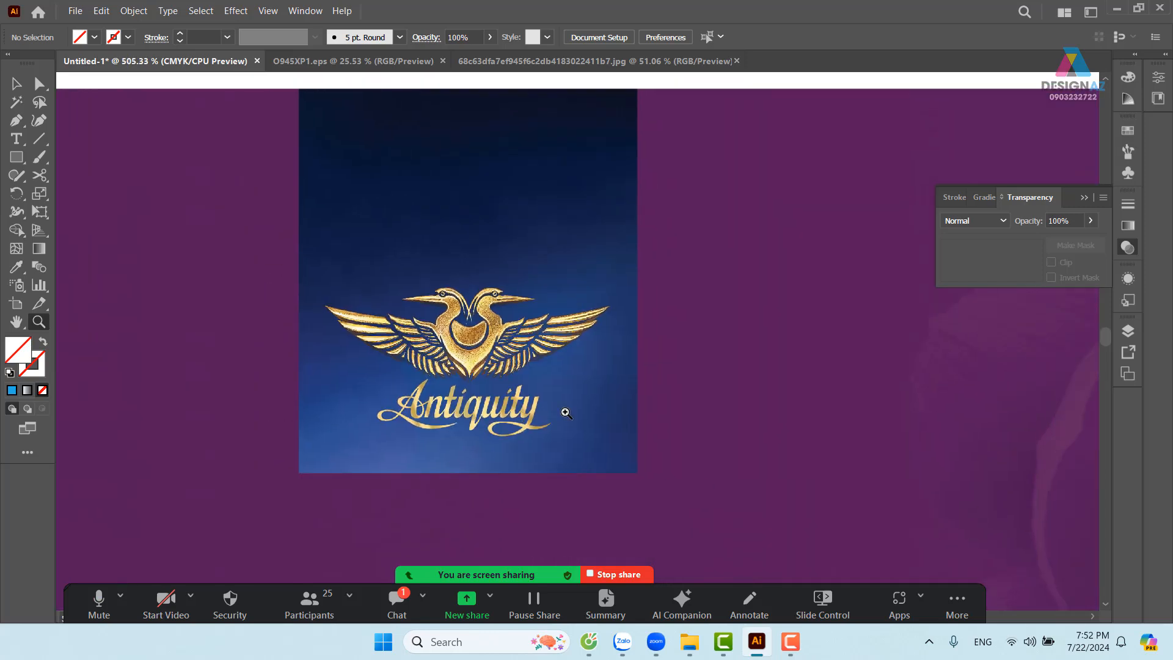
left_click(16, 84)
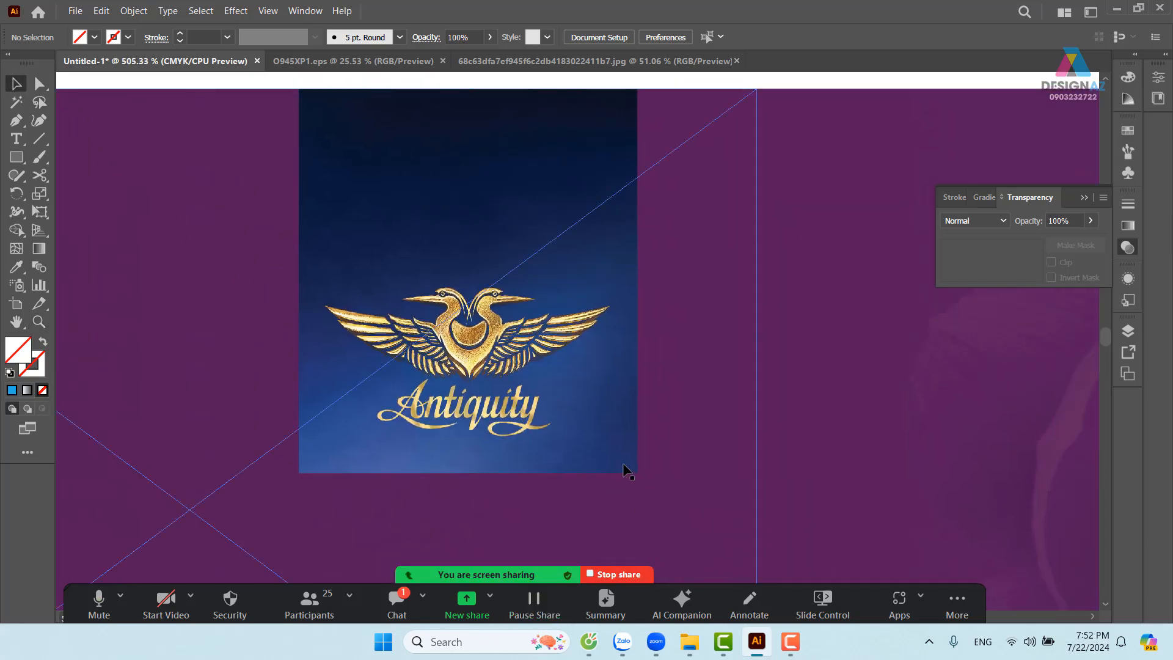
left_click(40, 83)
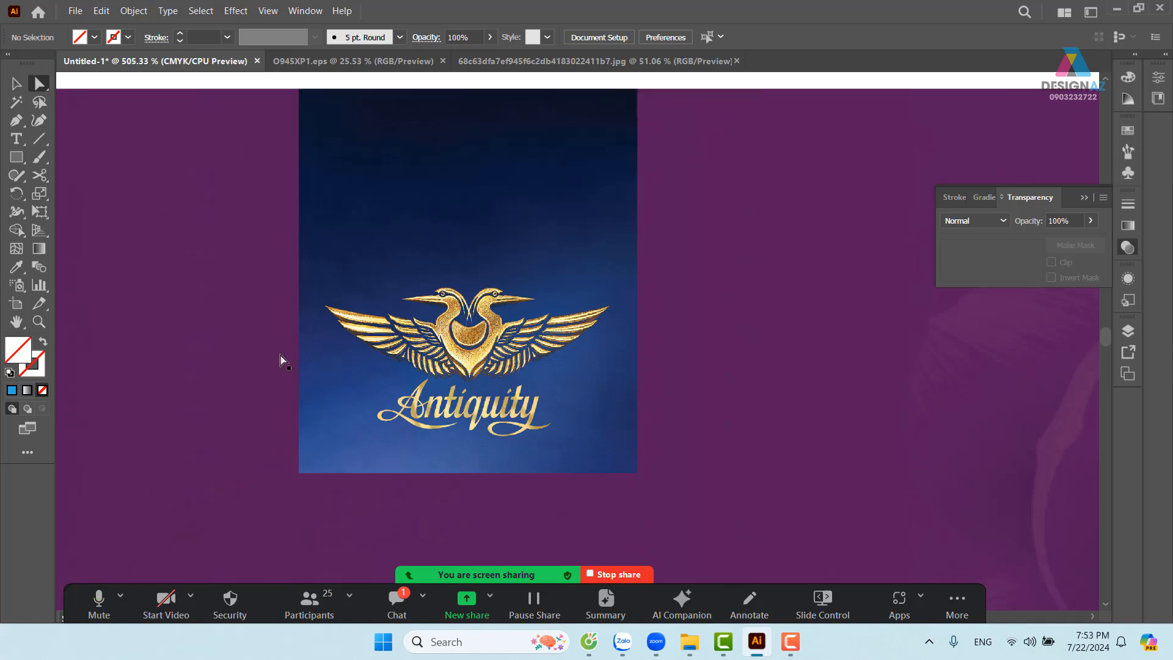
left_click(300, 473)
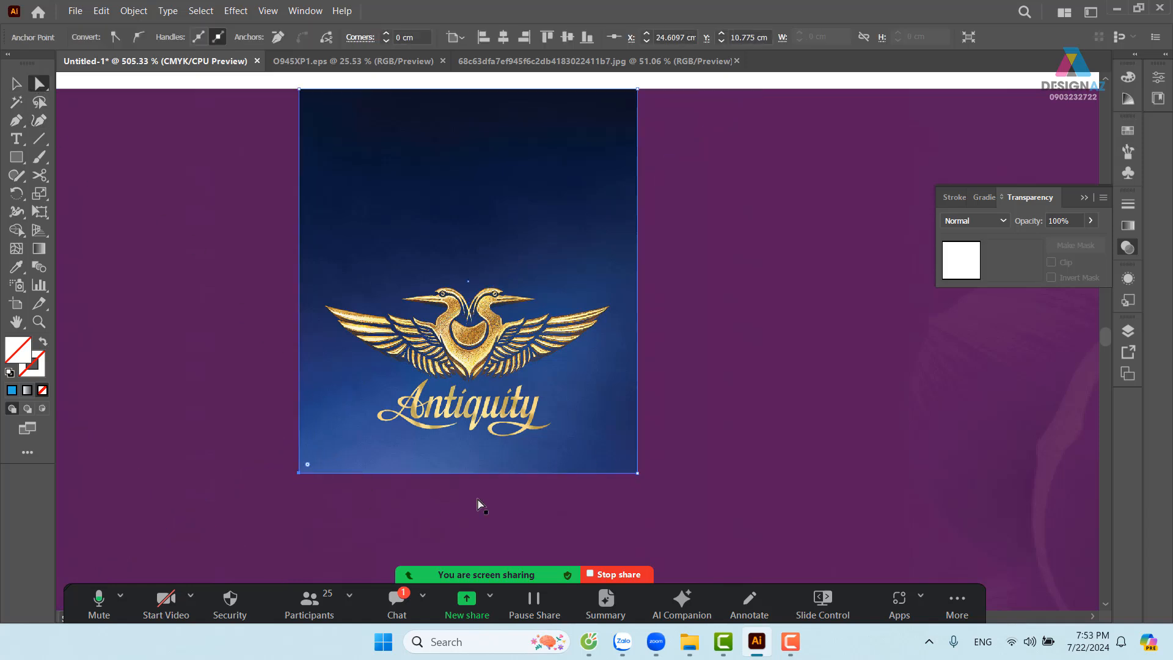
left_click(637, 474, "shift")
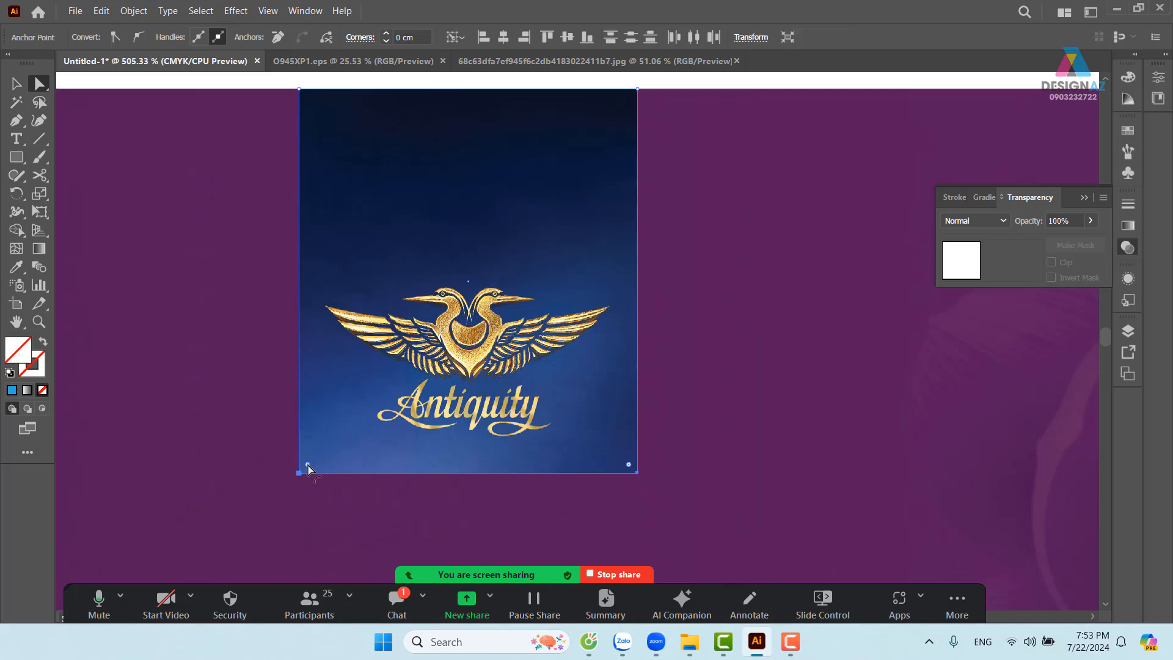
left_click_drag(308, 464, 391, 422)
key("ctrl+minus")
key("ctrl+minus")
key("ctrl+minus")
key("ctrl+minus")
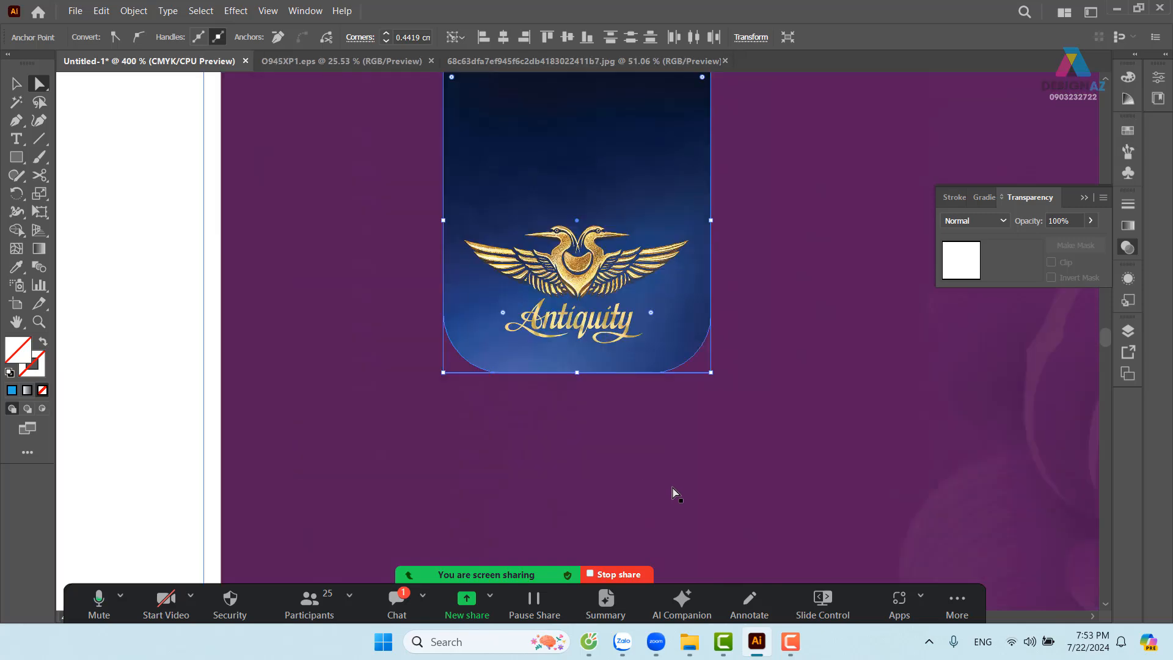
left_click(17, 84)
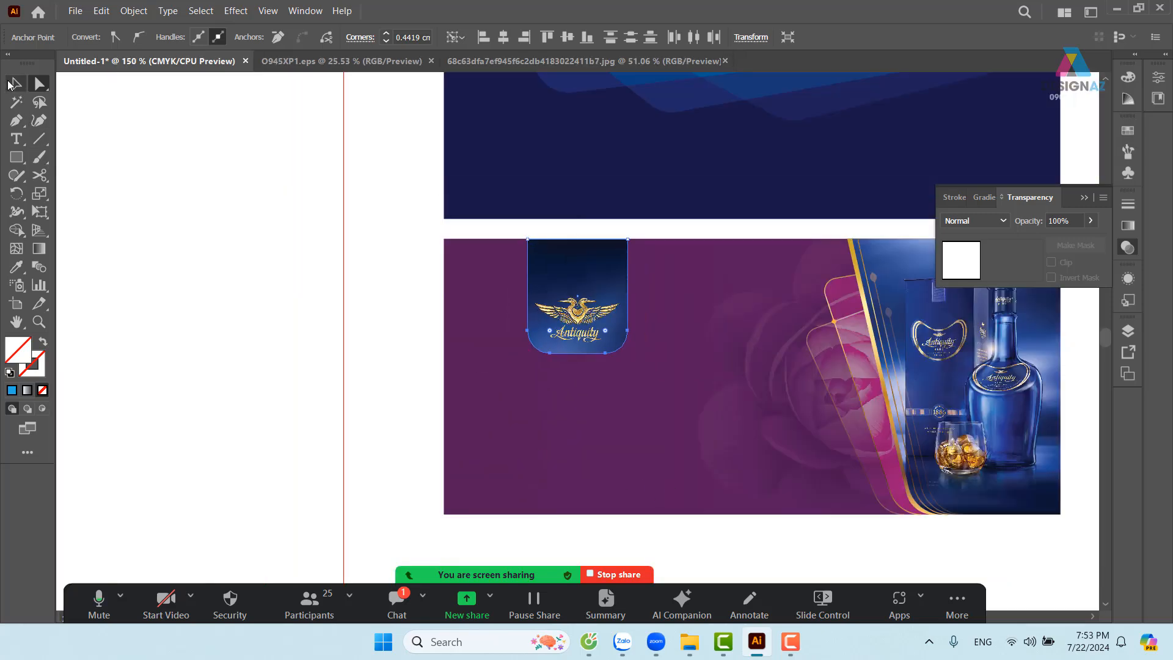
Scale the rounded logo panel down proportionally to about 1.67 cm wide, keeping it flush with the banner's top edge
left_click(200, 208)
left_click_drag(572, 347, 445, 313)
left_click(433, 312)
left_click(120, 323)
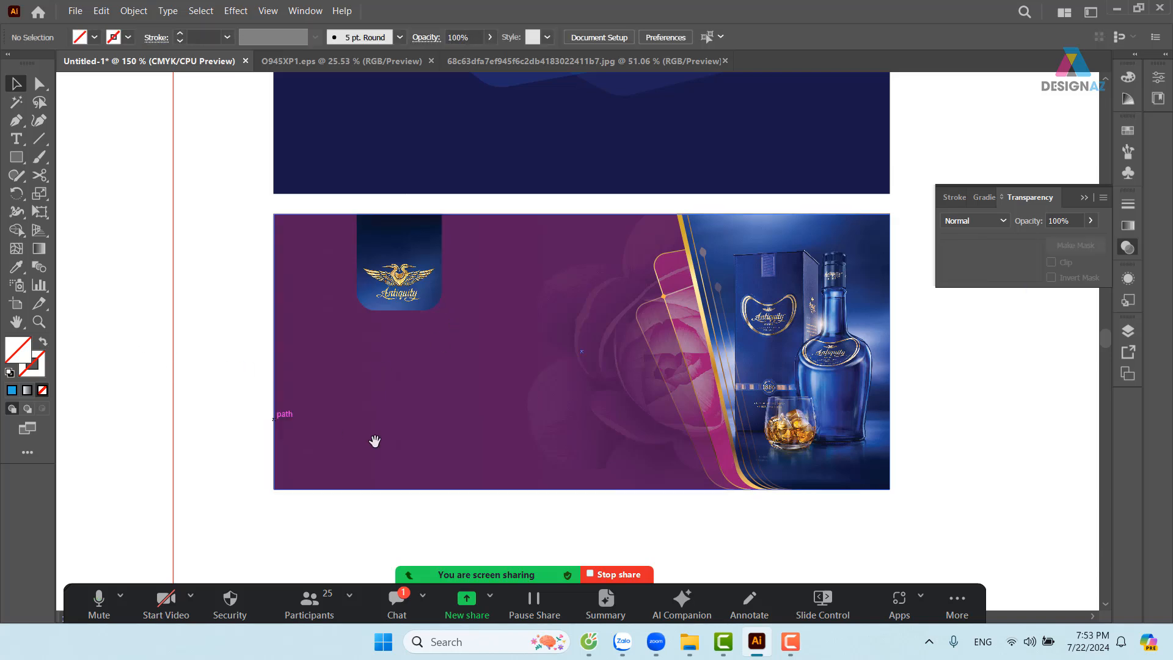
left_click_drag(456, 441, 379, 457)
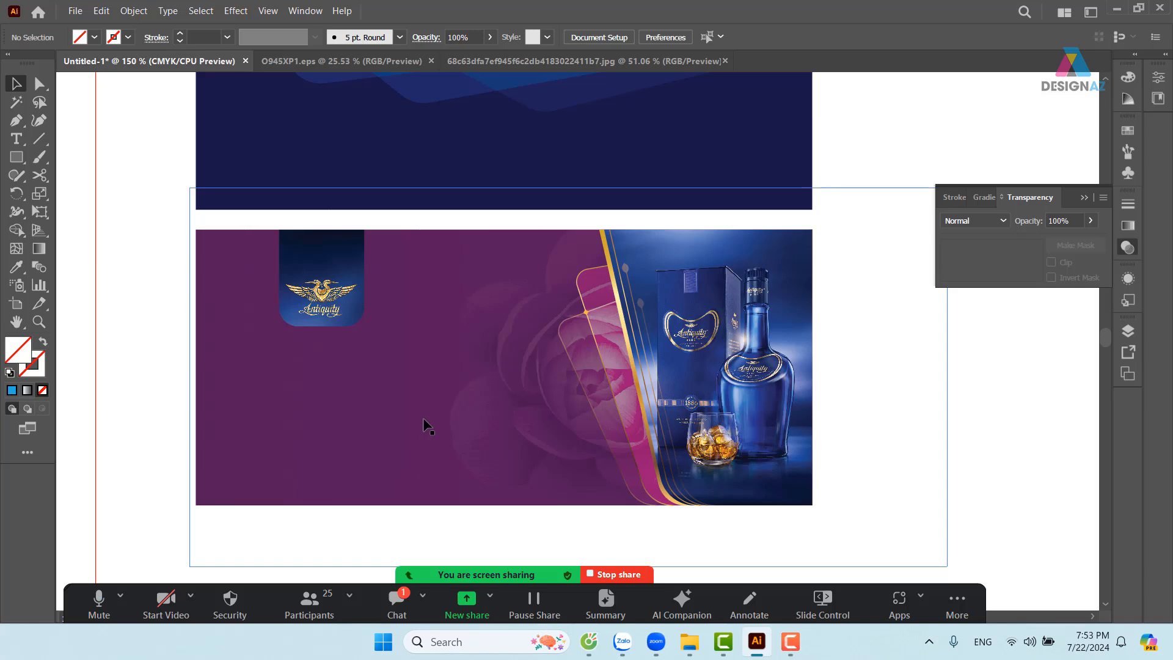
left_click_drag(391, 406, 489, 406)
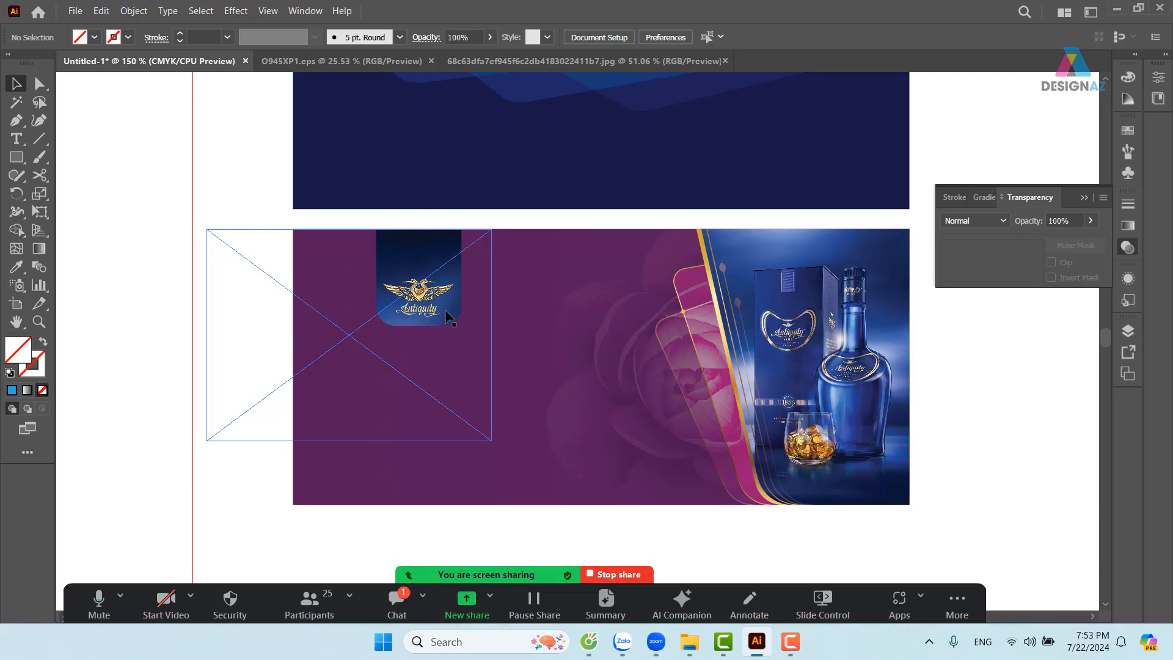
Mute all participants in the Zoom meeting and minimise the participants list
left_click(310, 605)
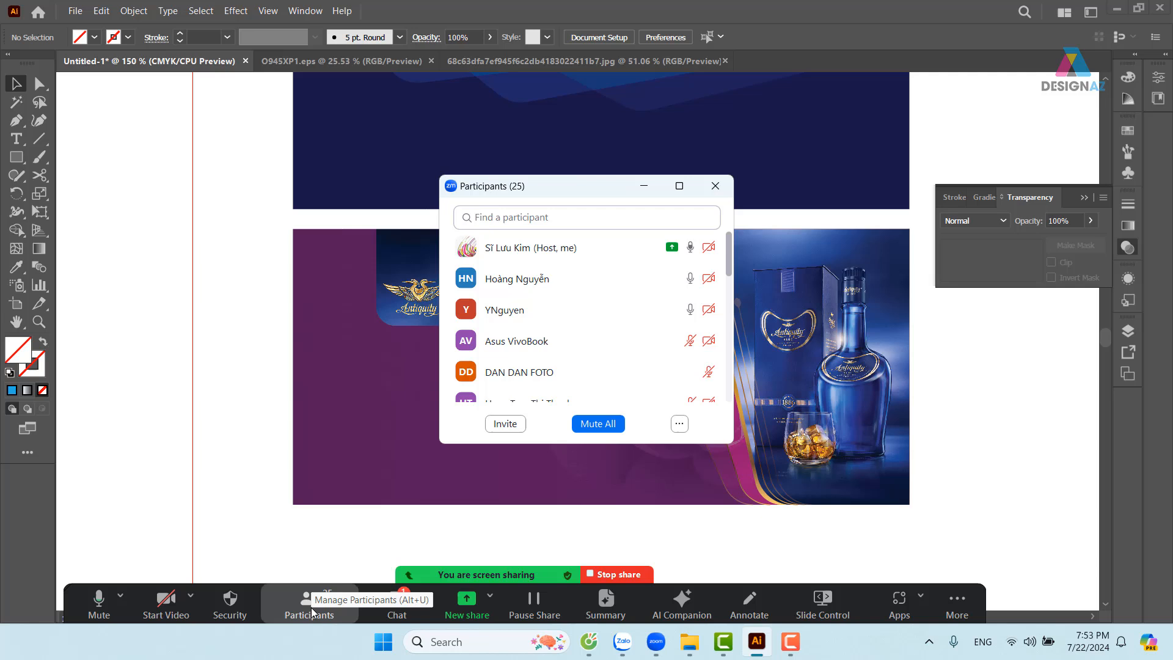
left_click(584, 425)
left_click(672, 357)
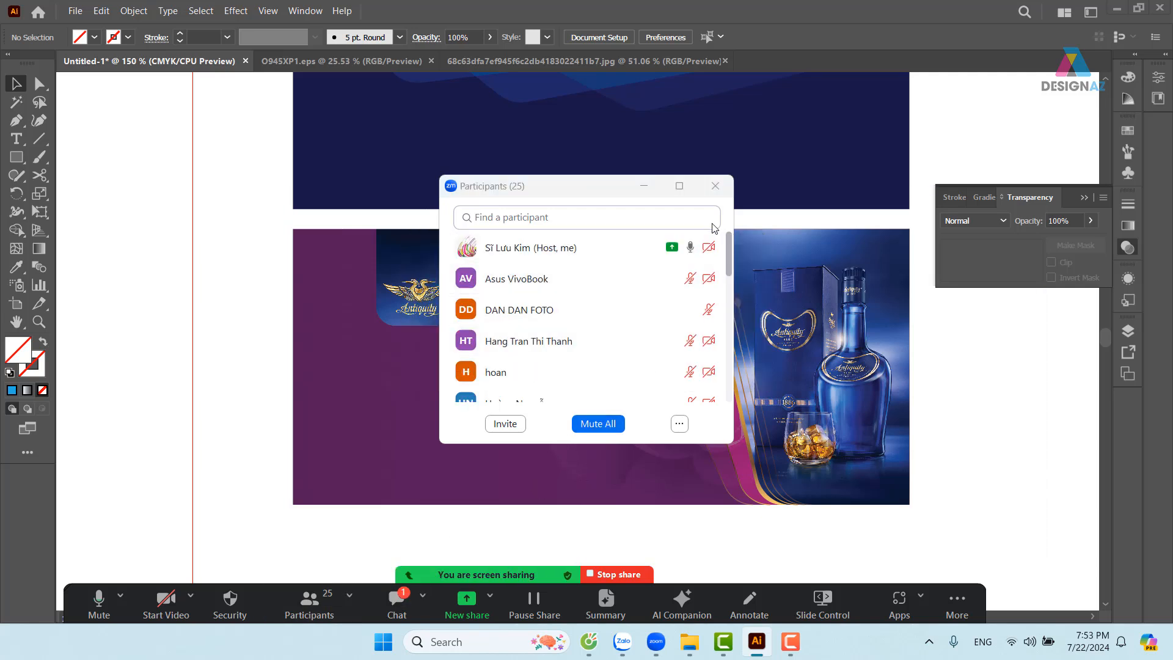
left_click(644, 186)
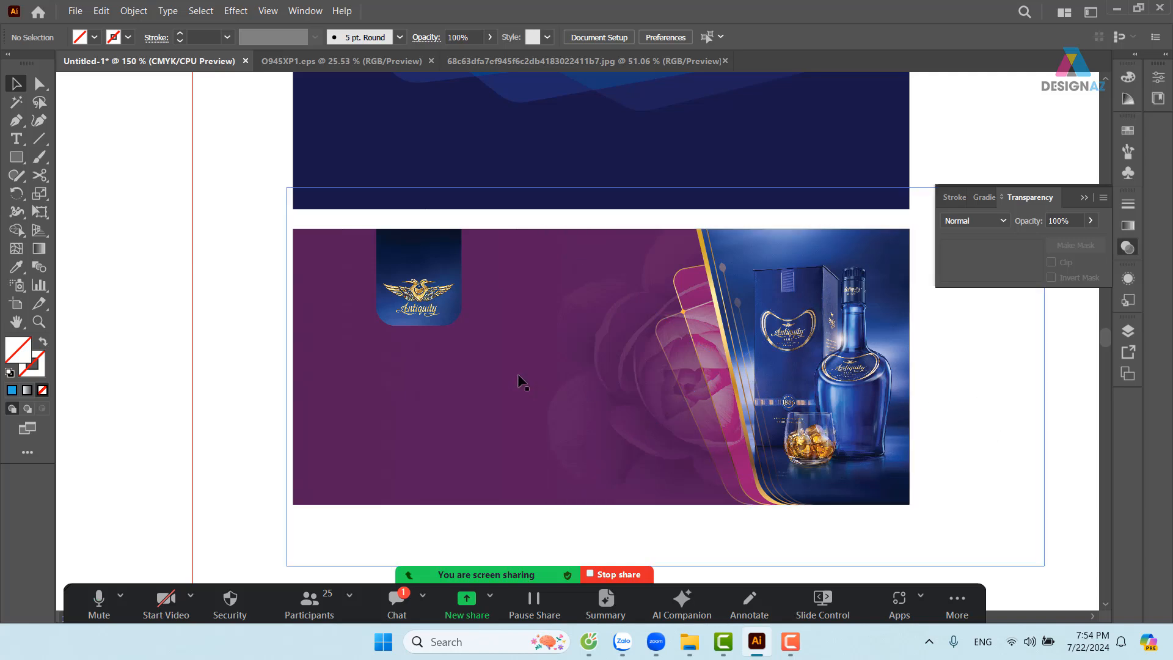
Inspect the full linked ad image inside the logo panel's clip group in isolation mode
left_click(439, 315)
left_click(1004, 433)
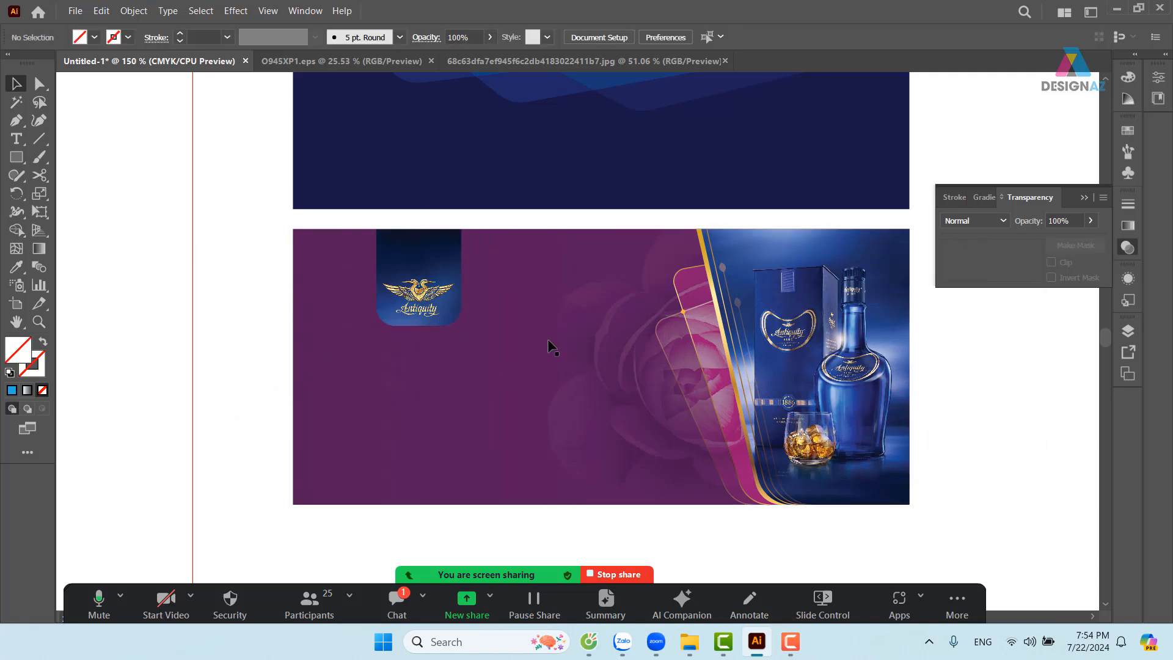
double_click(429, 310)
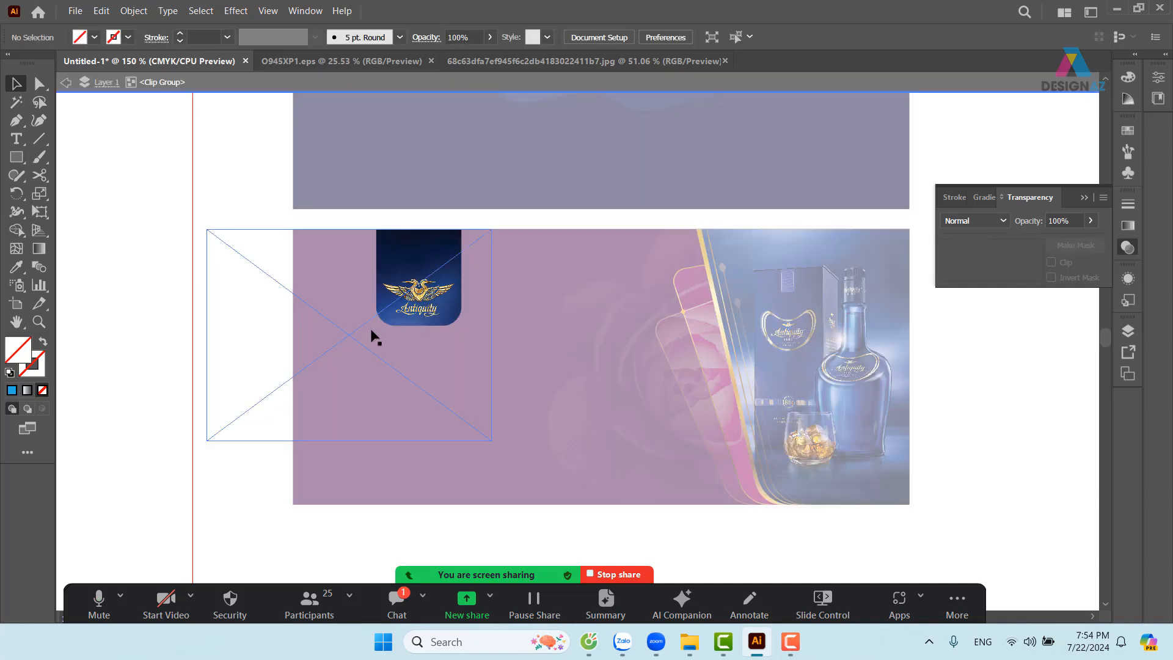
left_click(398, 318)
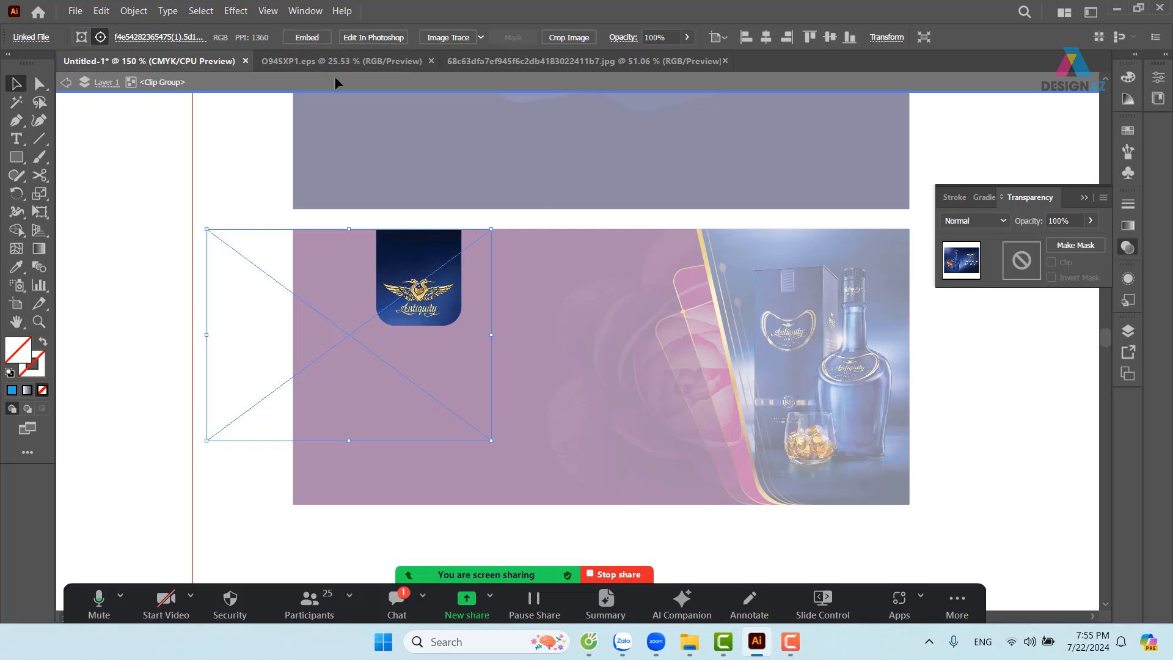
double_click(254, 145)
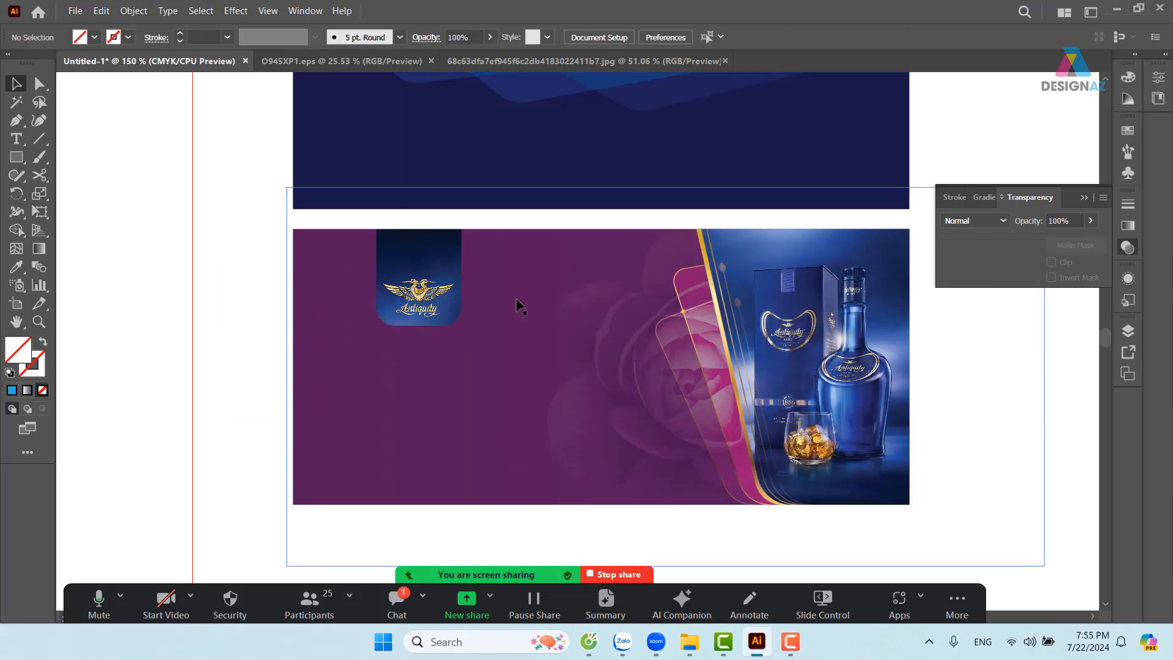
left_click(307, 12)
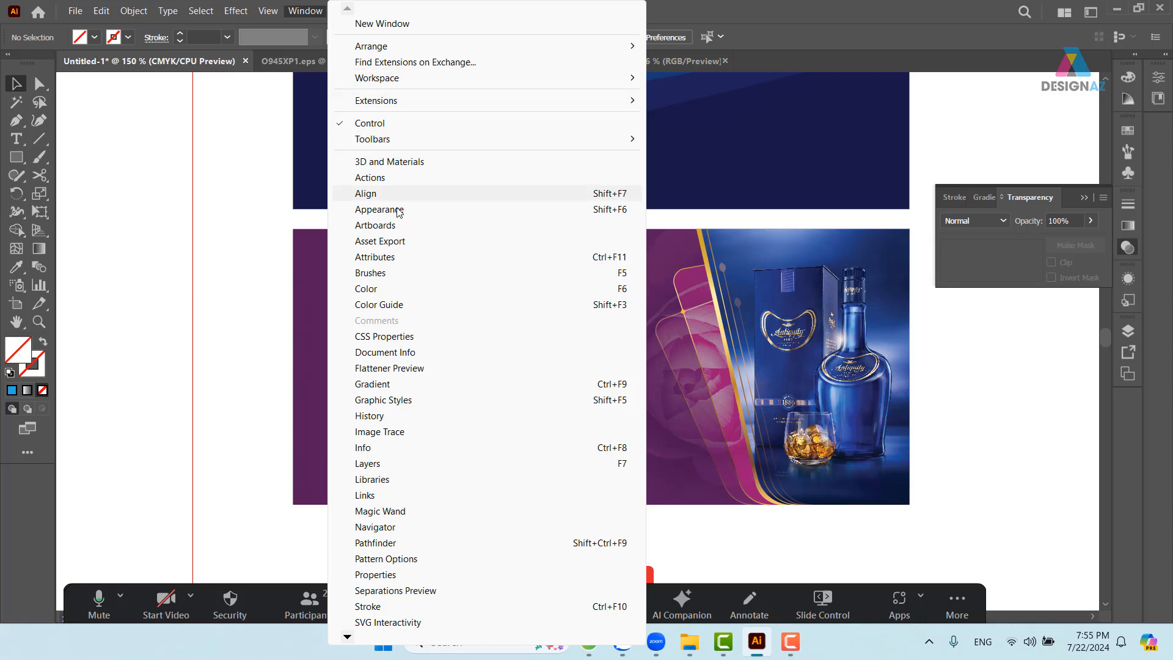
left_click(397, 494)
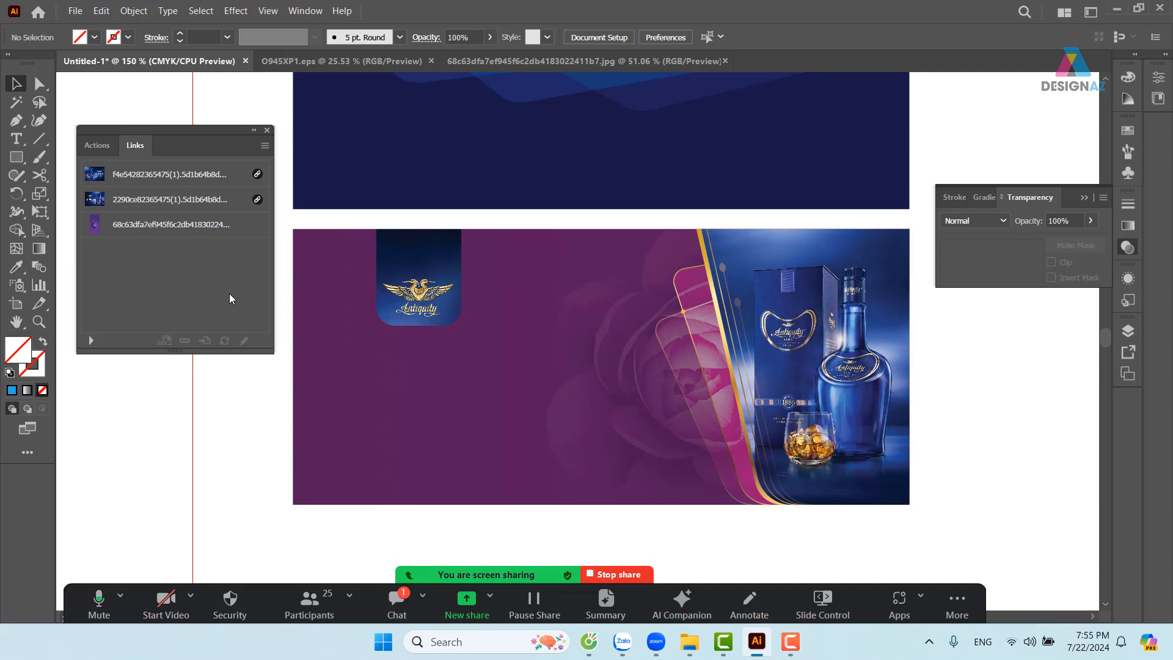
left_click(423, 295)
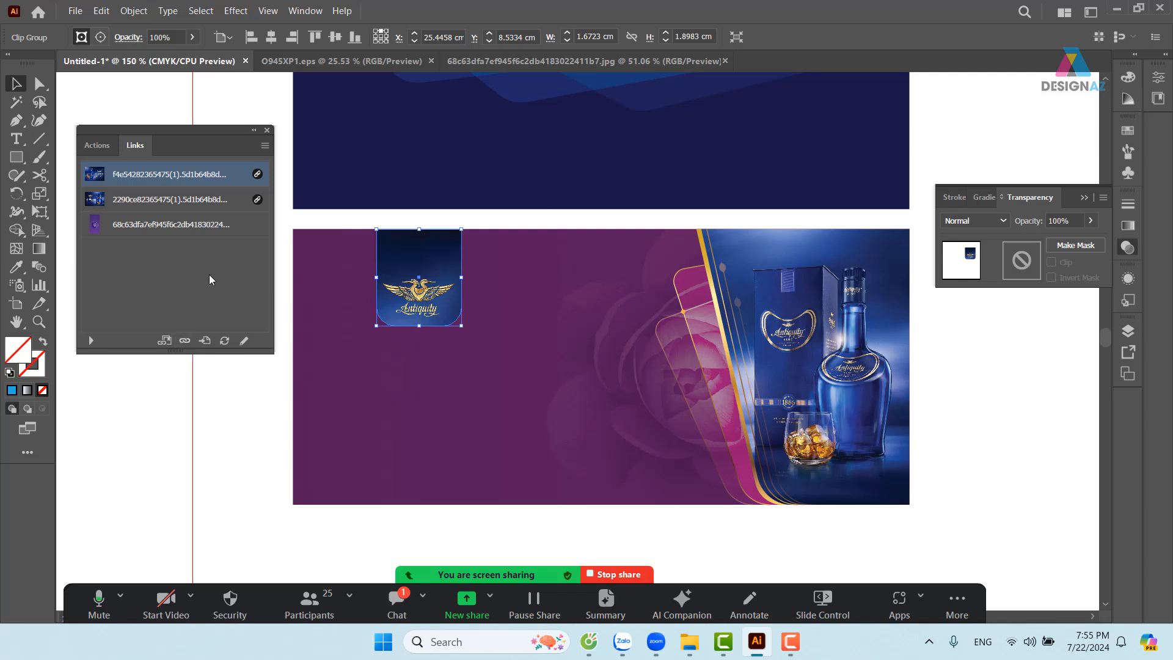
left_click(264, 145)
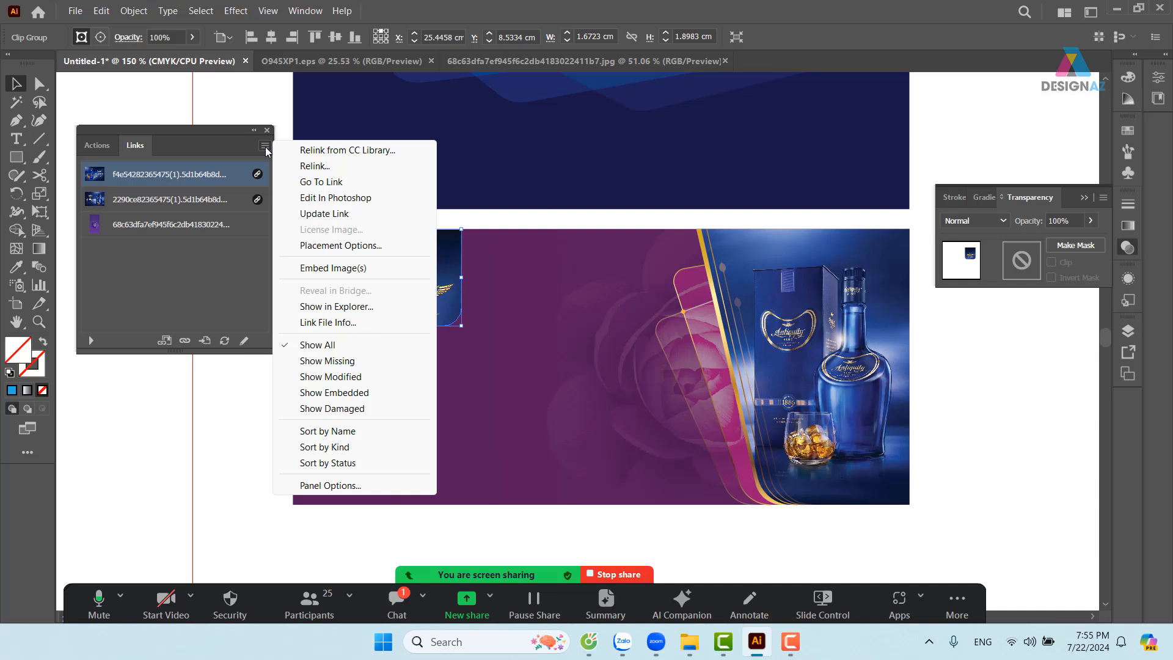
left_click(346, 269)
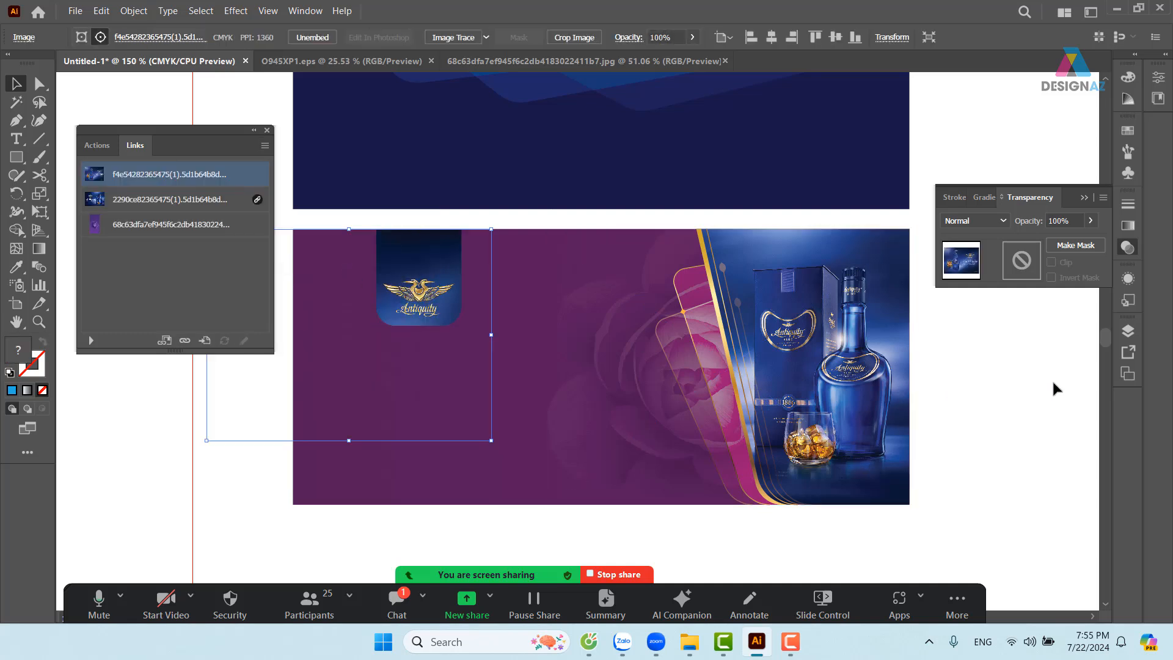
double_click(374, 327)
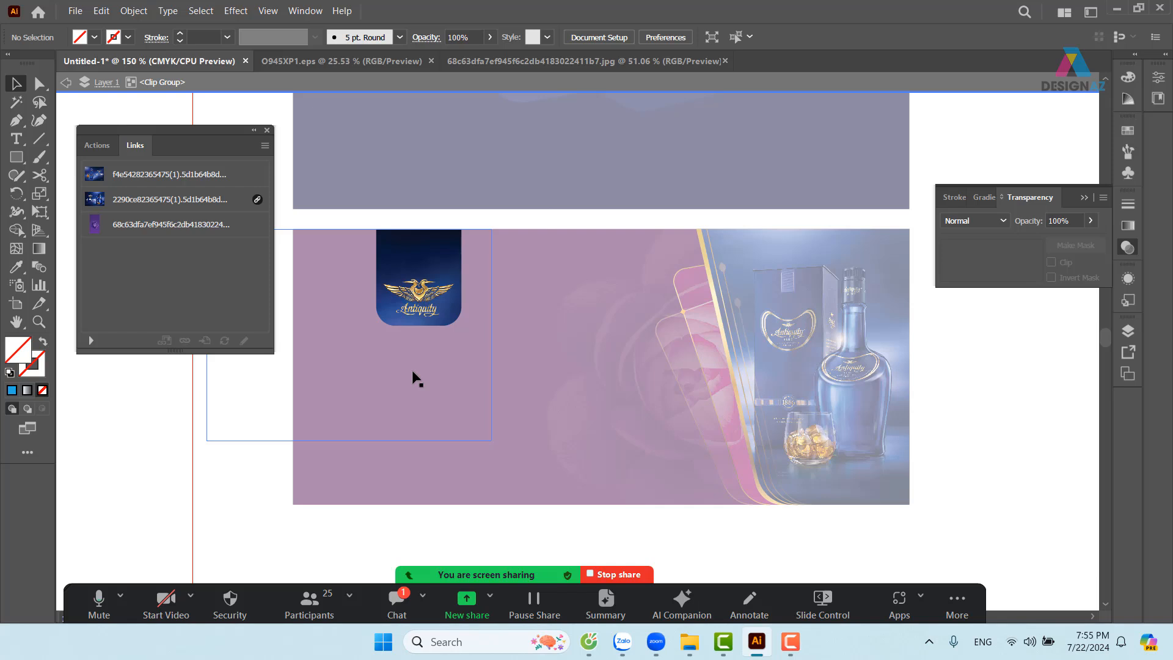
double_click(1021, 385)
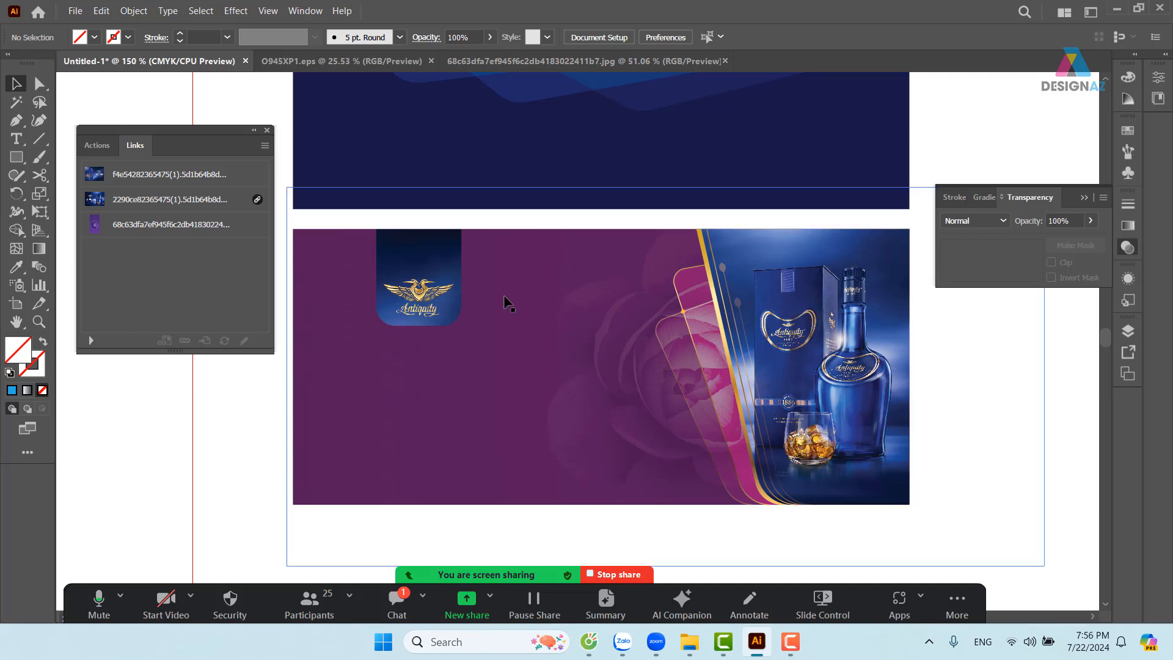
Set the logo panel's blend mode to Multiply and flatten its transparency at Medium Resolution with Preserve Alpha Transparency enabled
left_click(440, 295)
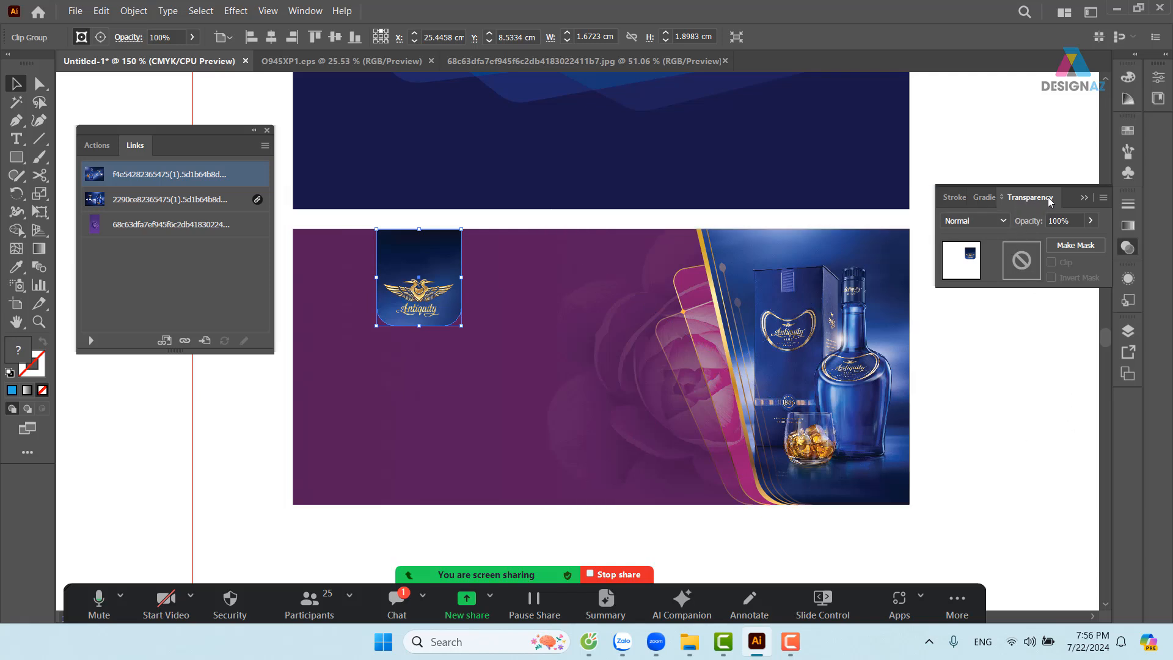
left_click(1002, 221)
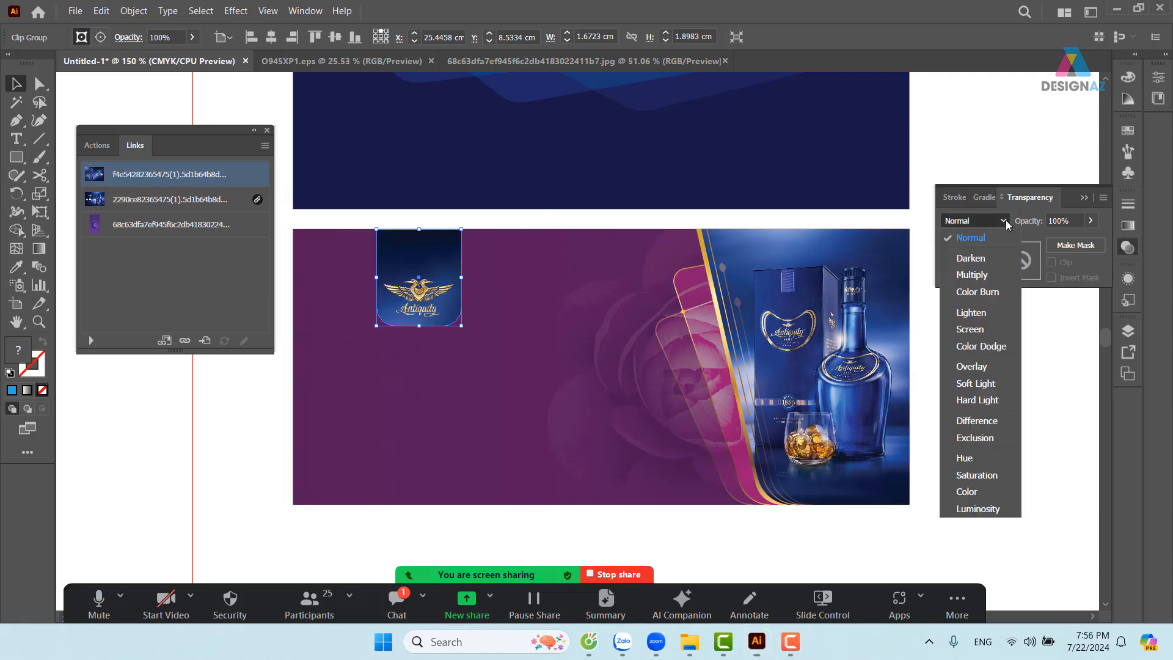
left_click(987, 275)
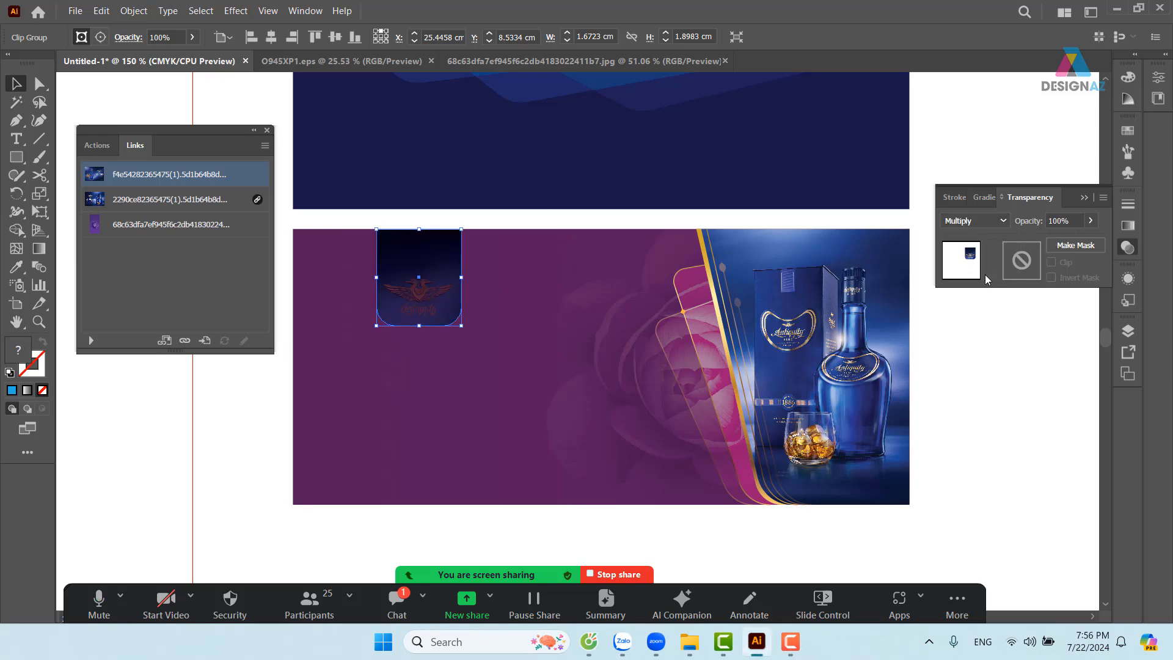
left_click(134, 11)
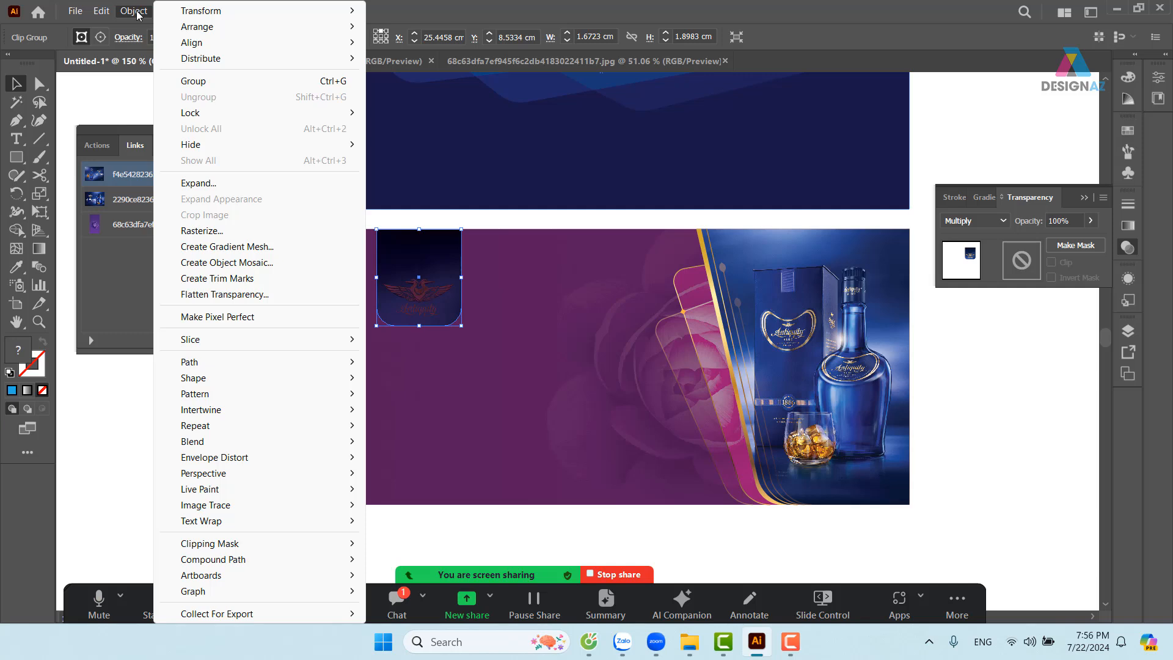
left_click(289, 296)
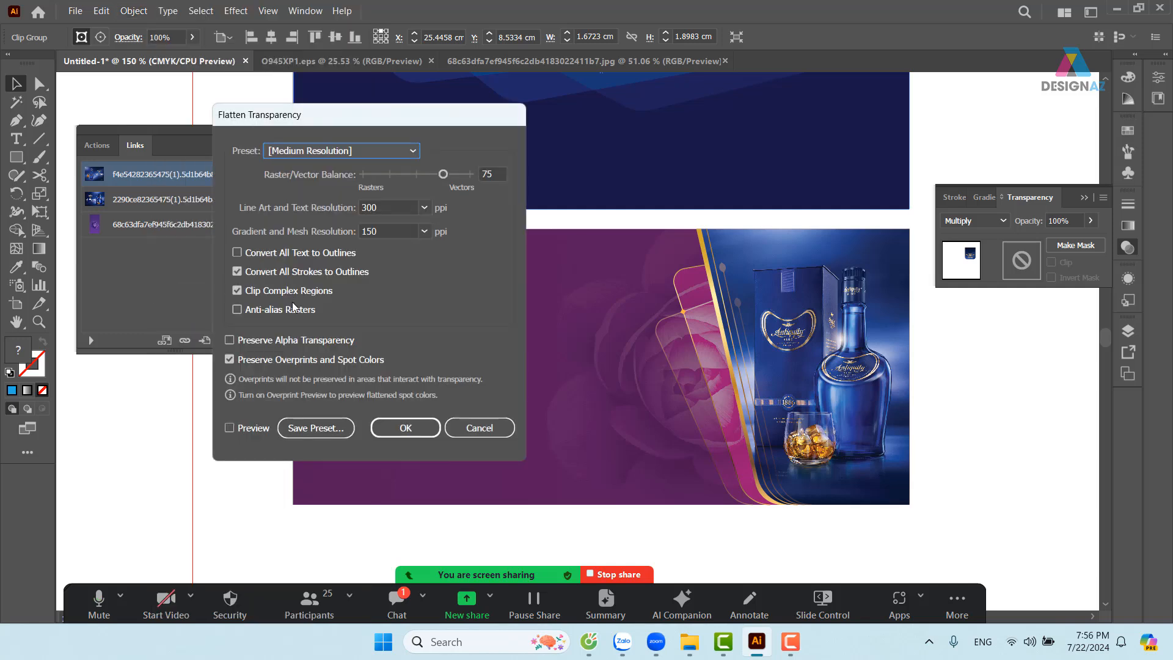
left_click(327, 341)
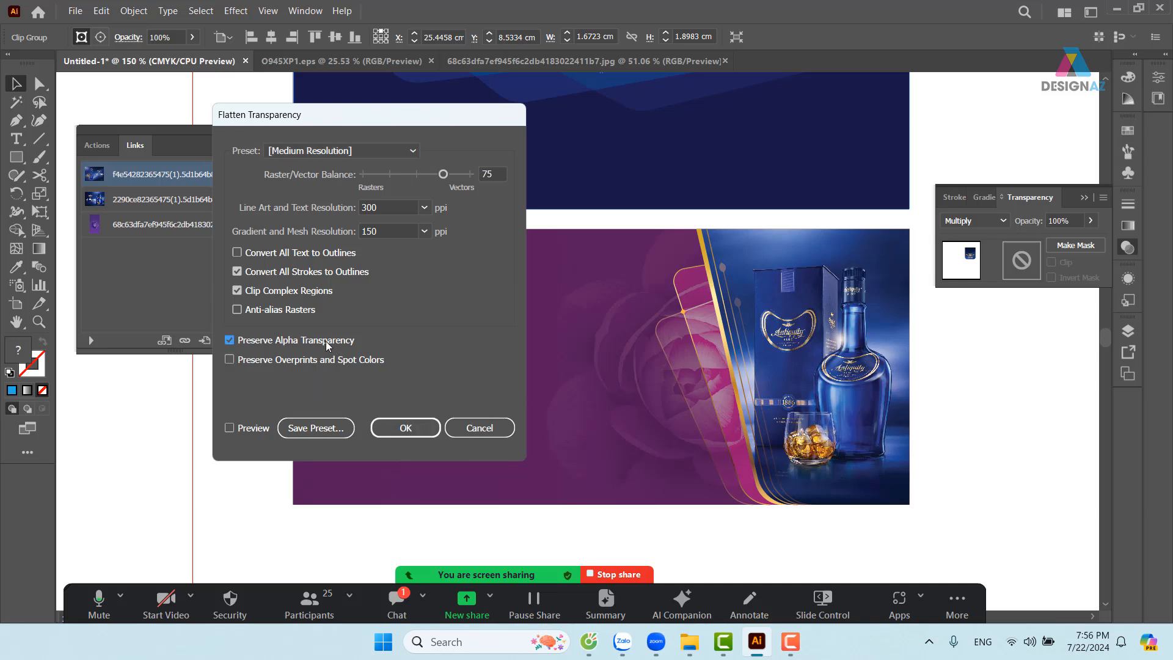
left_click(405, 428)
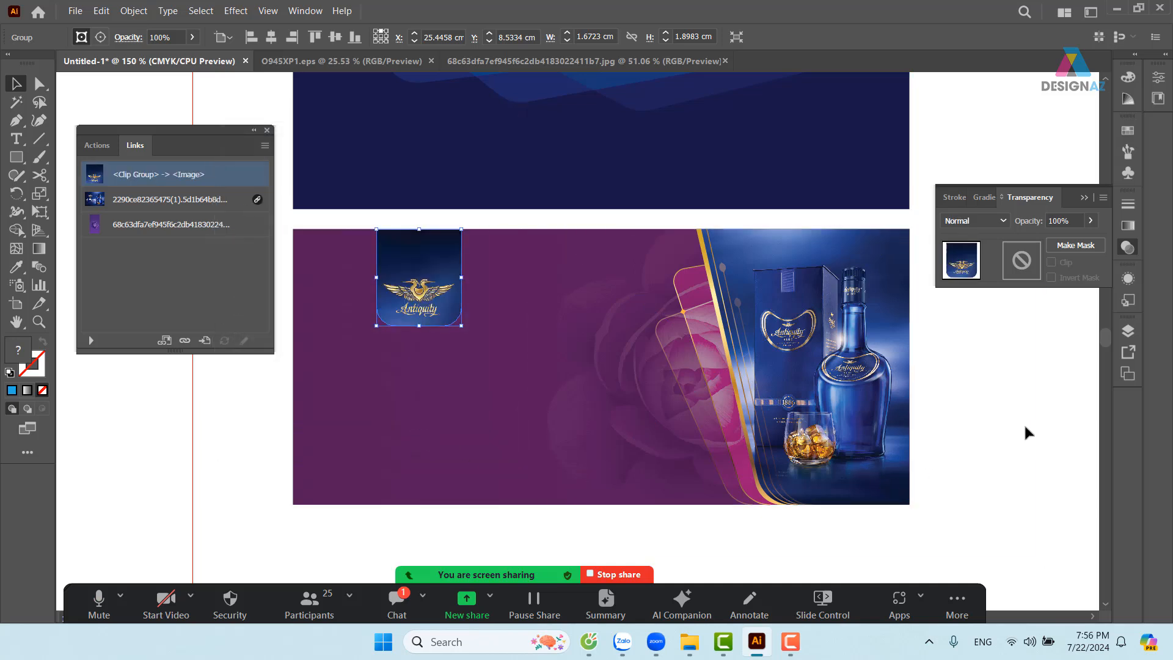
left_click(1026, 426)
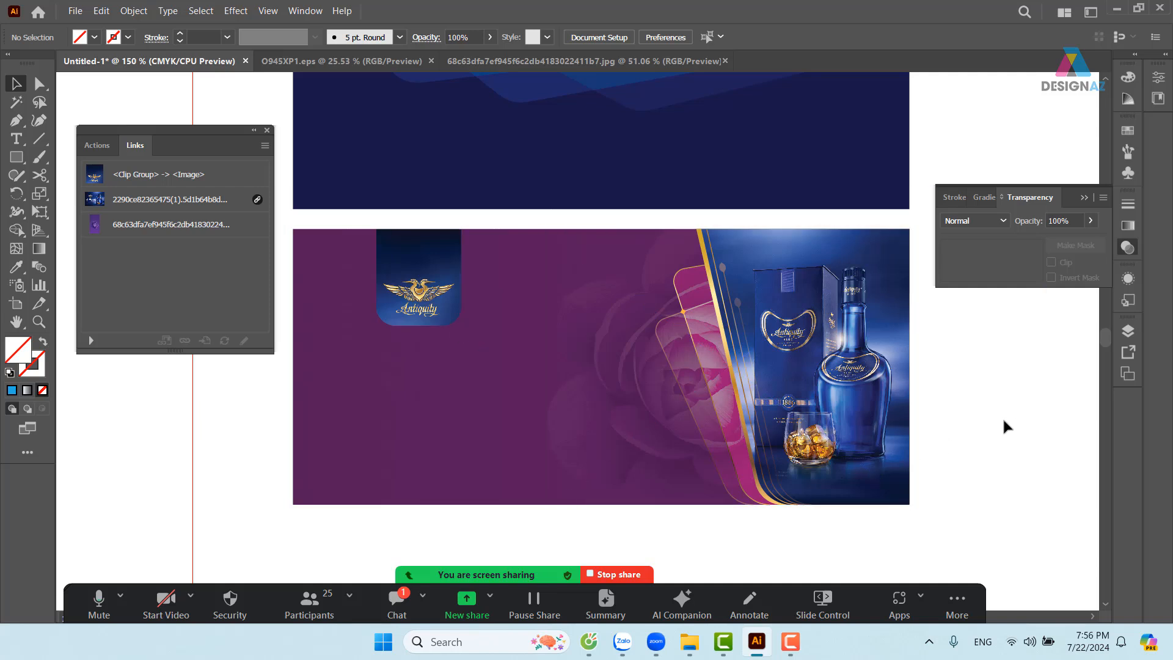
Set the whisky bottle image's blend mode to Multiply and flatten its transparency at Medium Resolution with Preserve Alpha Transparency enabled
left_click(852, 349)
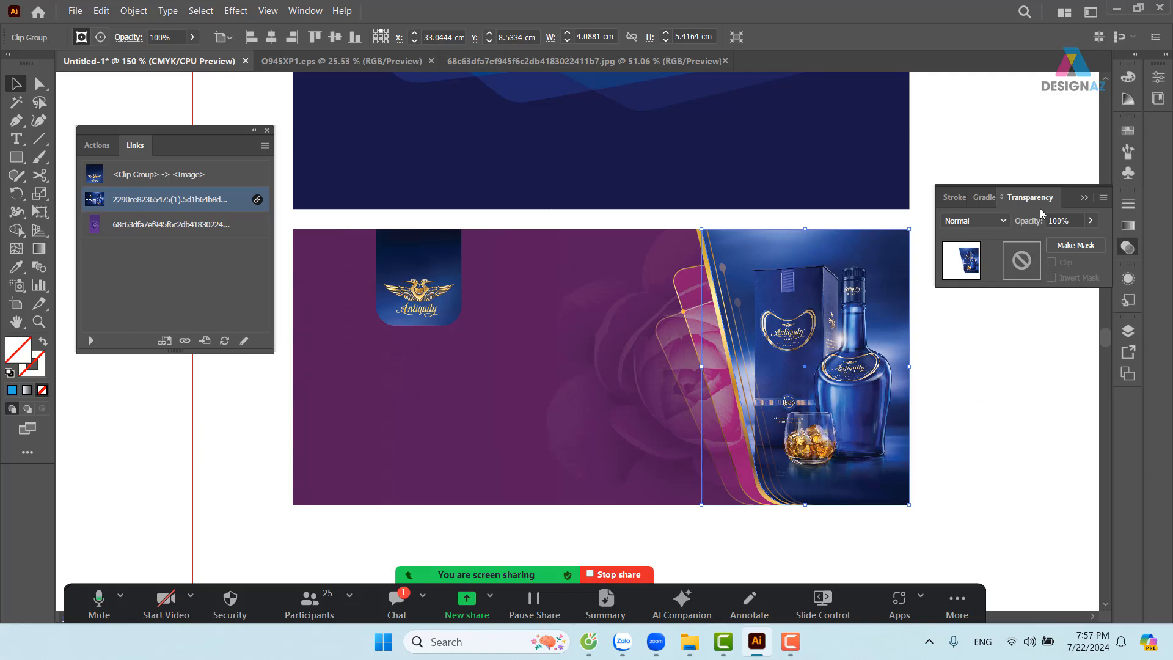
left_click(992, 221)
left_click(989, 275)
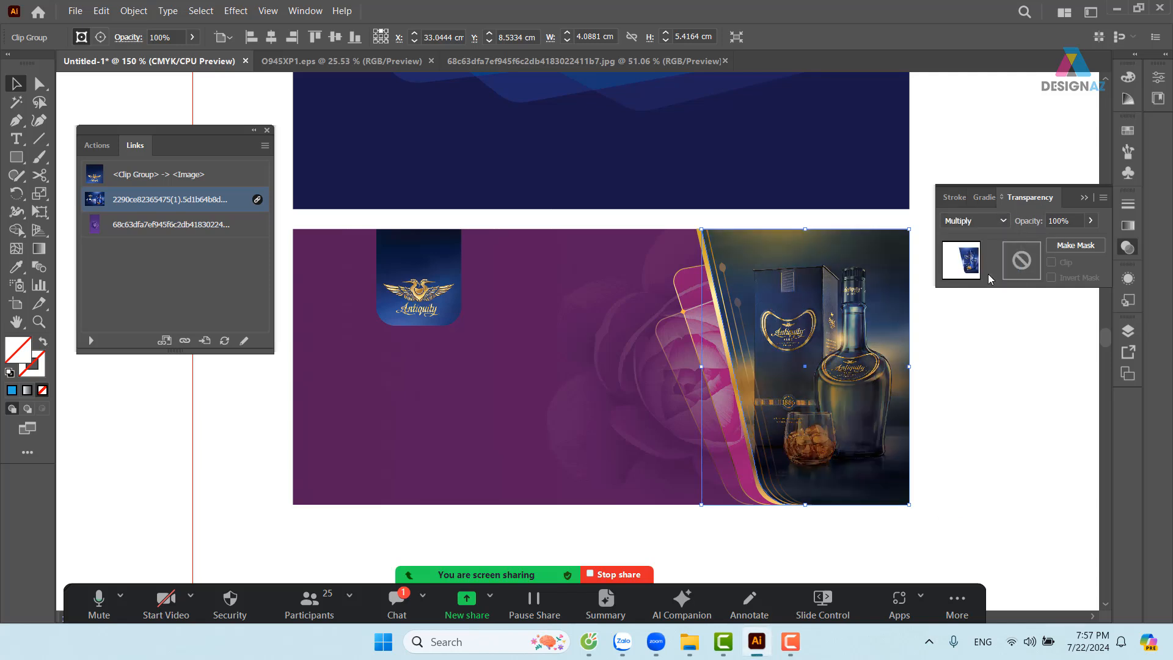
left_click(133, 11)
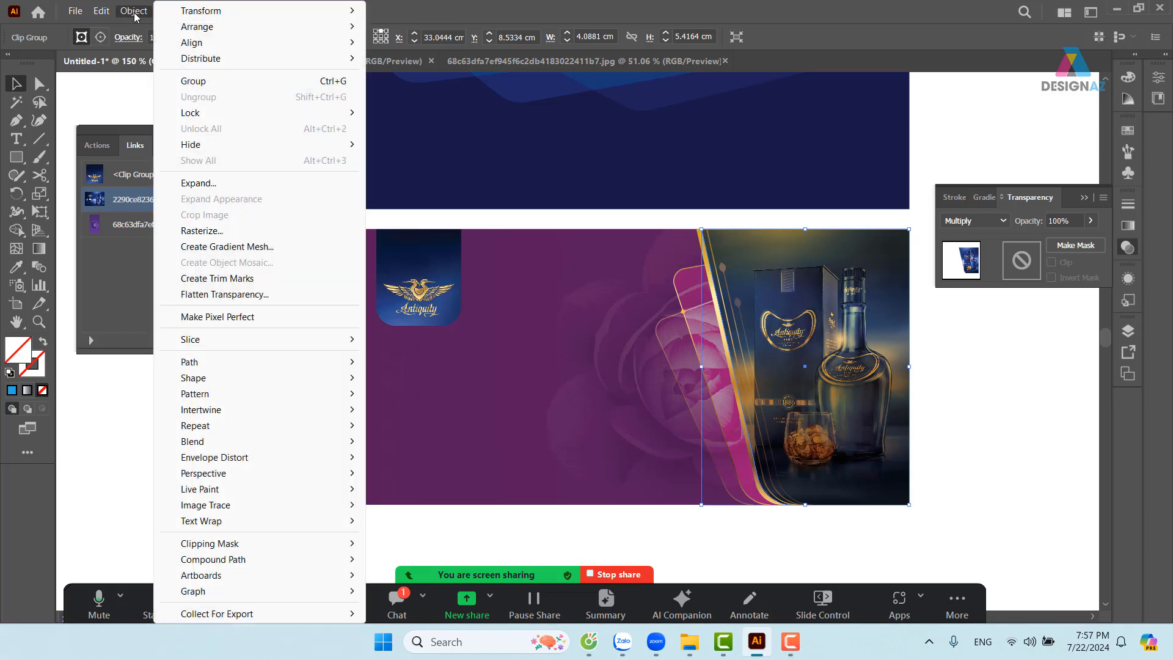
left_click(229, 295)
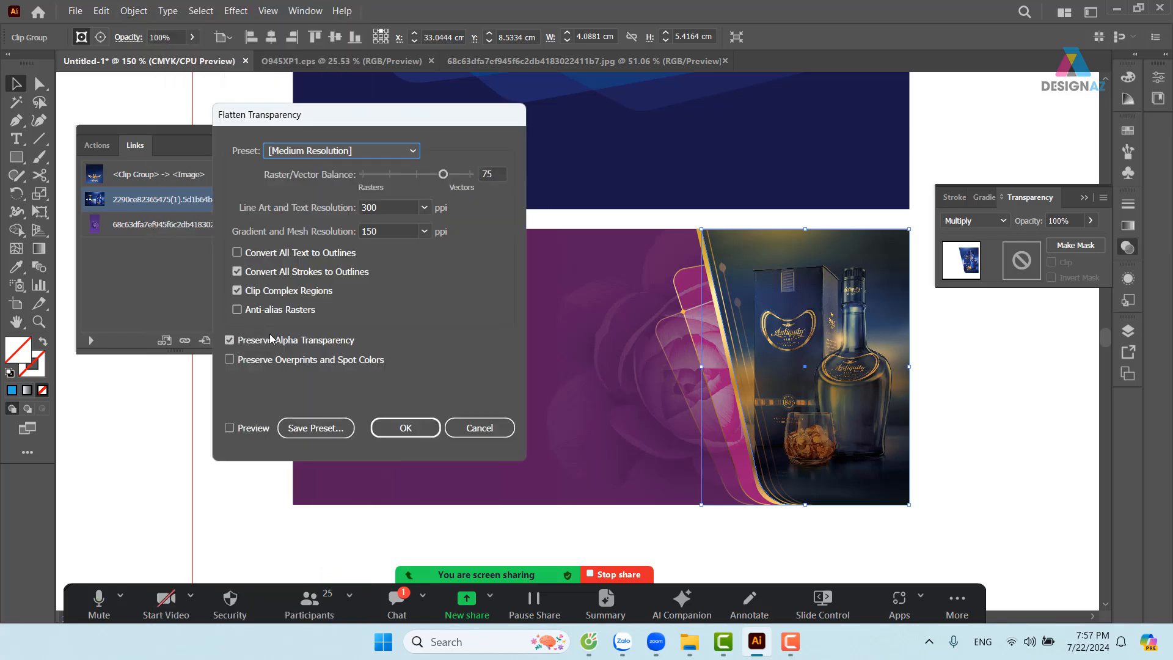
left_click(333, 340)
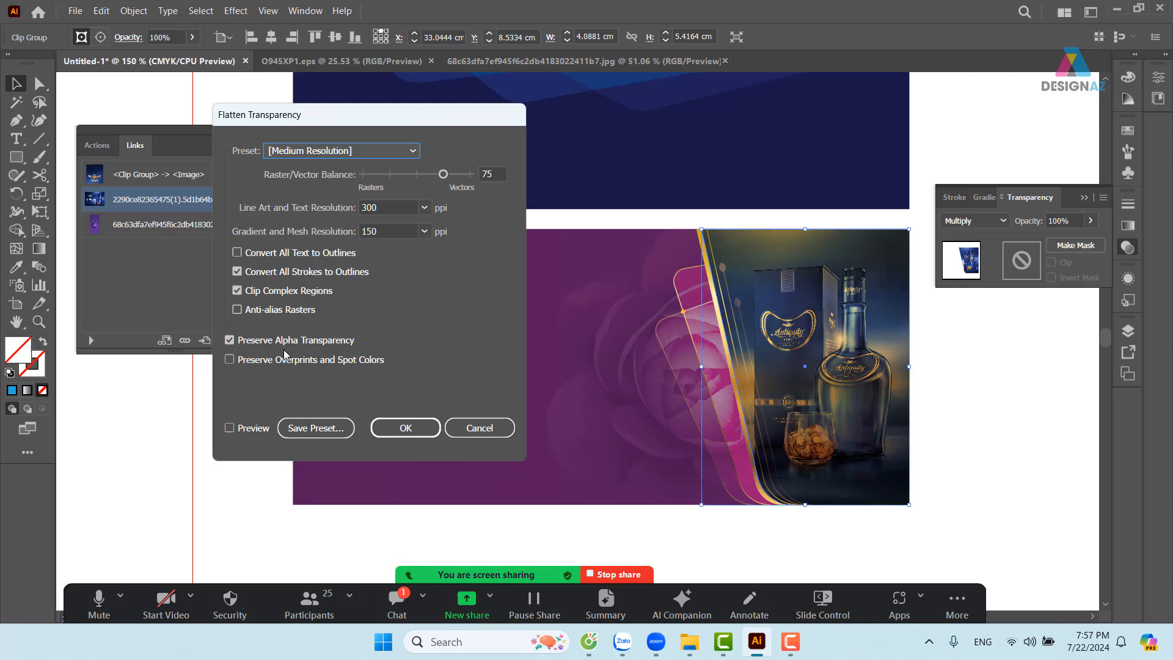
left_click(415, 431)
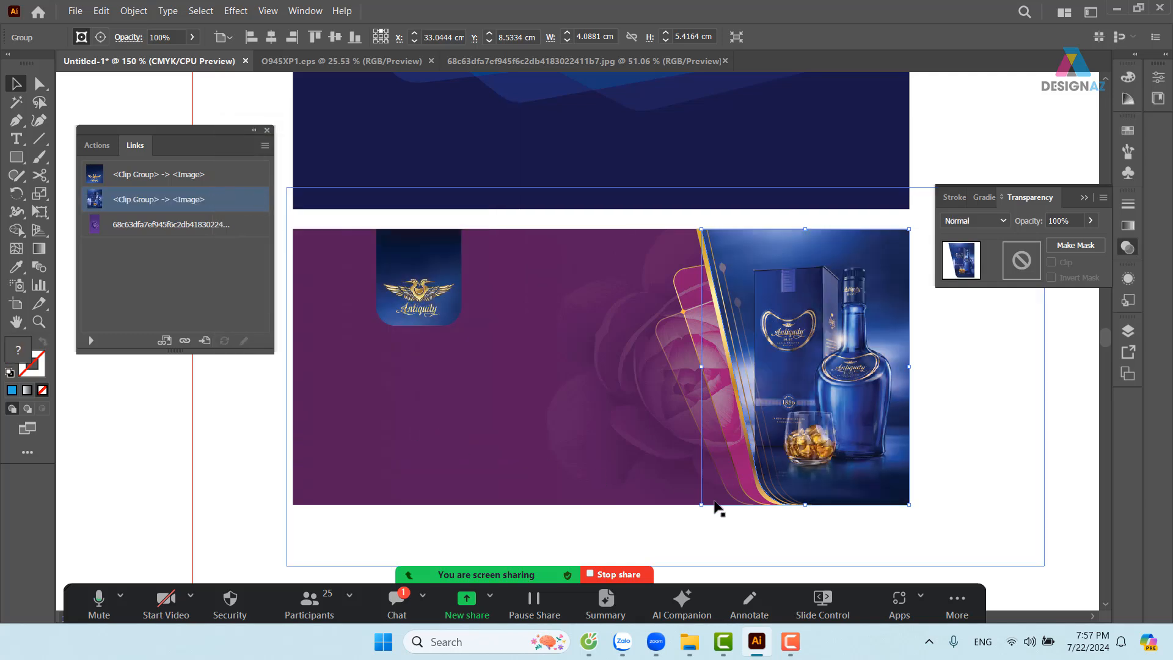
left_click(987, 482)
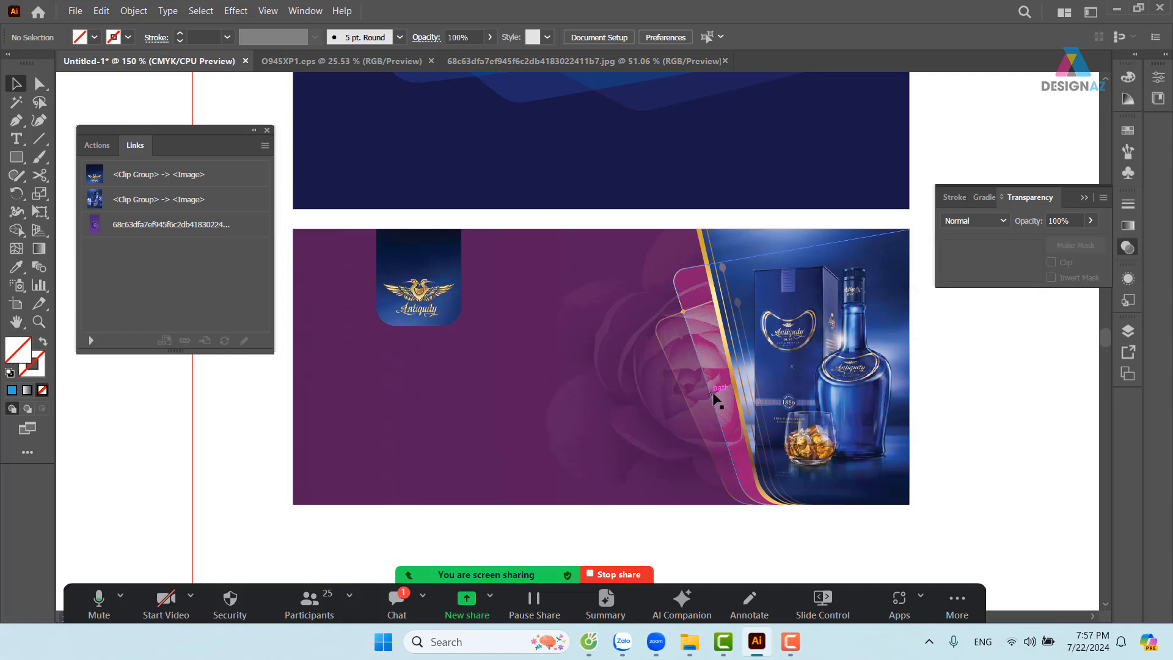
Duplicate the Antiquity logo panel onto the blank canvas beside the purple banner and ungroup the copy
scroll(603, 385, "left", 3)
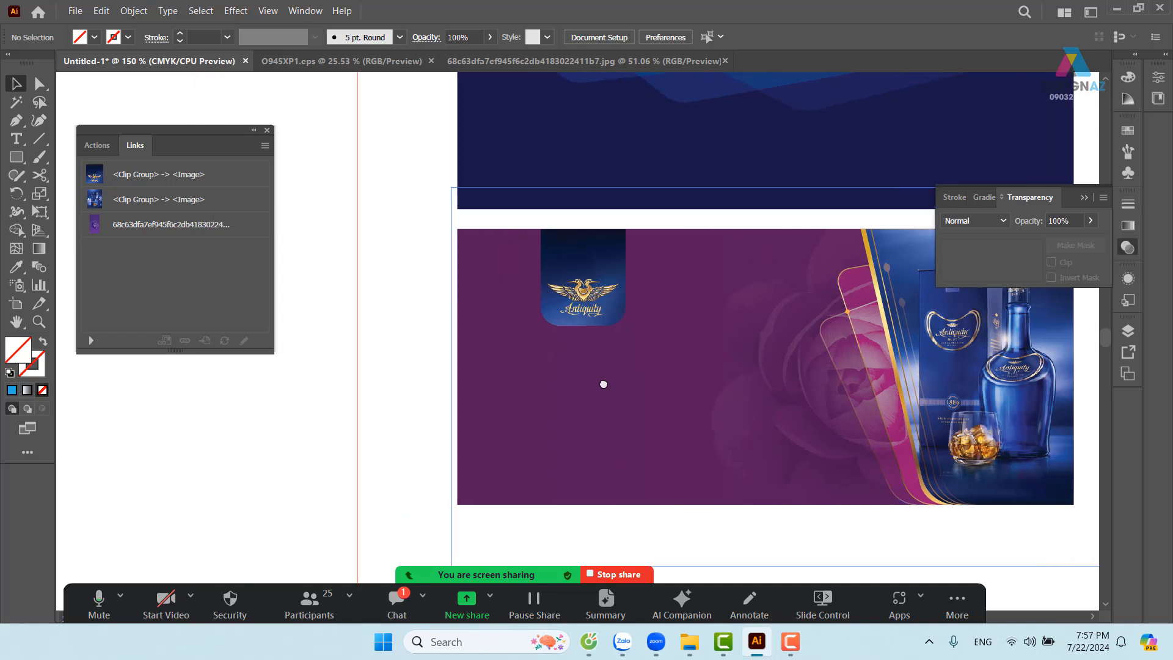
left_click(609, 303)
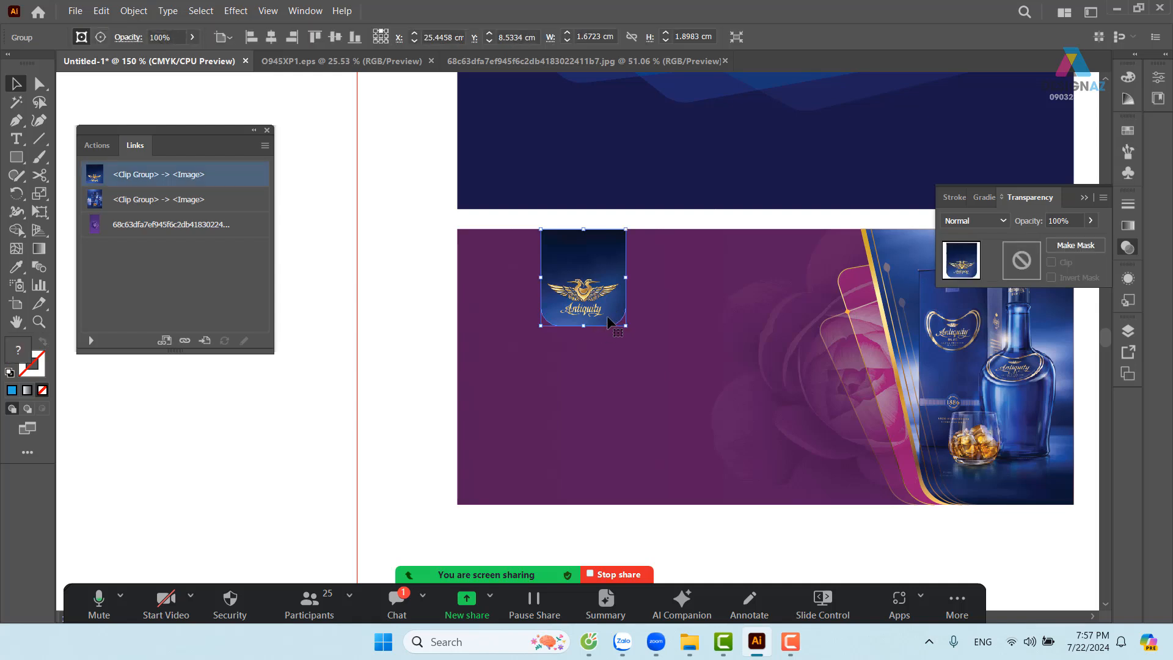
left_click_drag(607, 315, 419, 452)
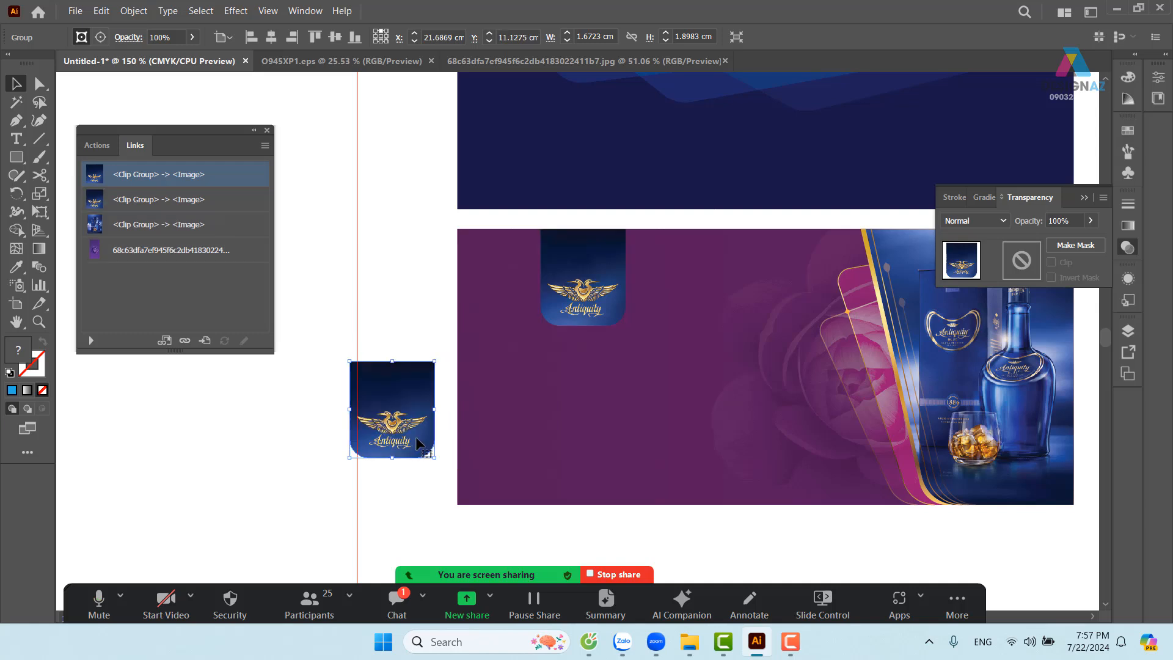
right_click(416, 436)
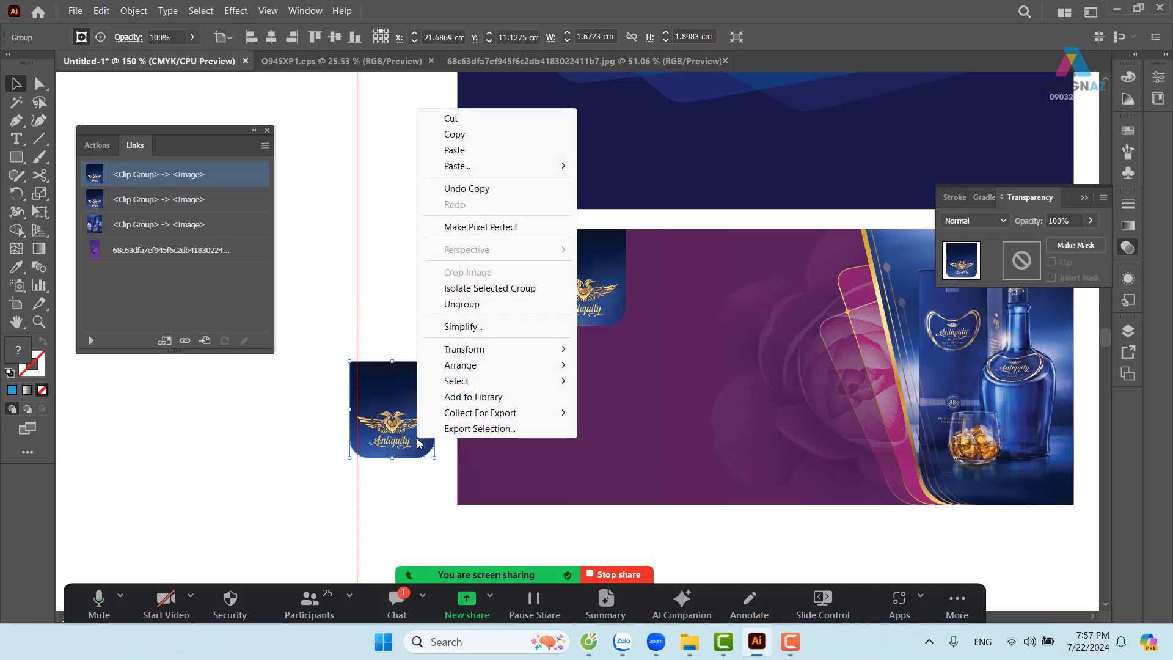
left_click(461, 304)
left_click(400, 319)
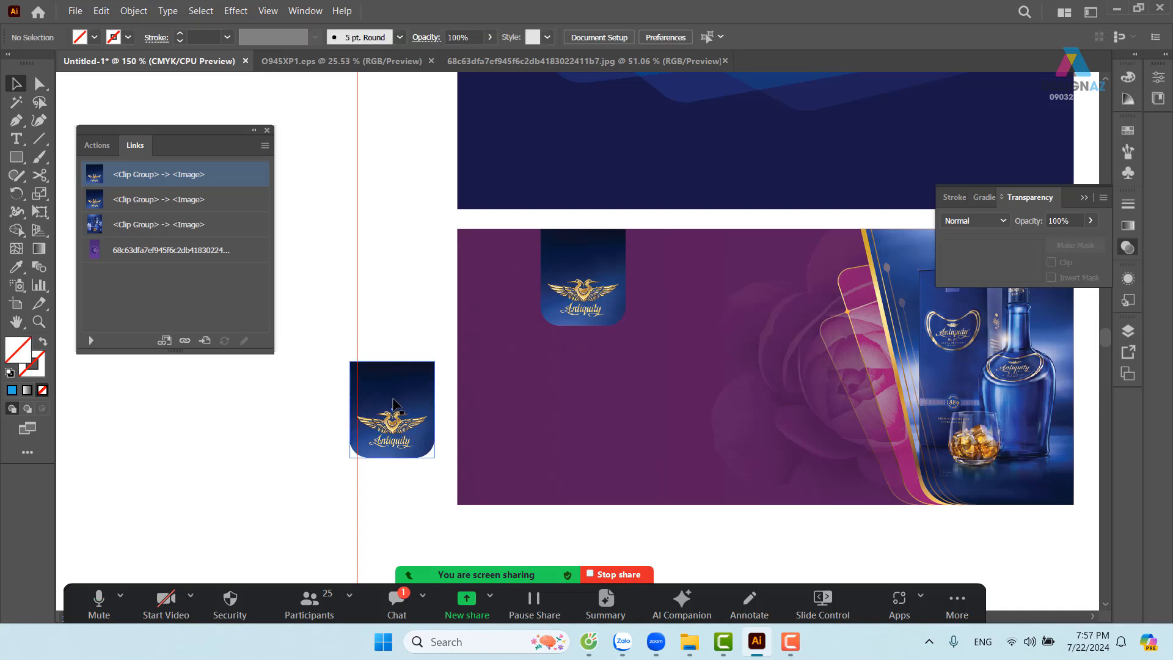
left_click_drag(394, 404, 382, 364)
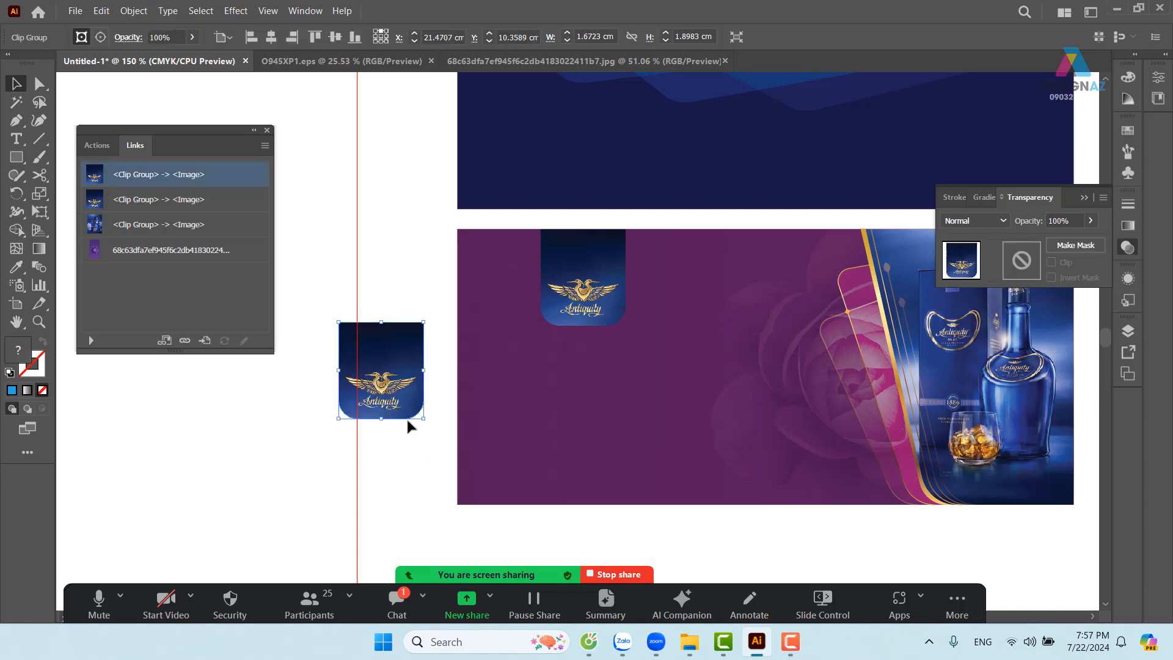
Release the clipping masks on the copied logo panel, moving it further away from the banner
right_click(409, 368)
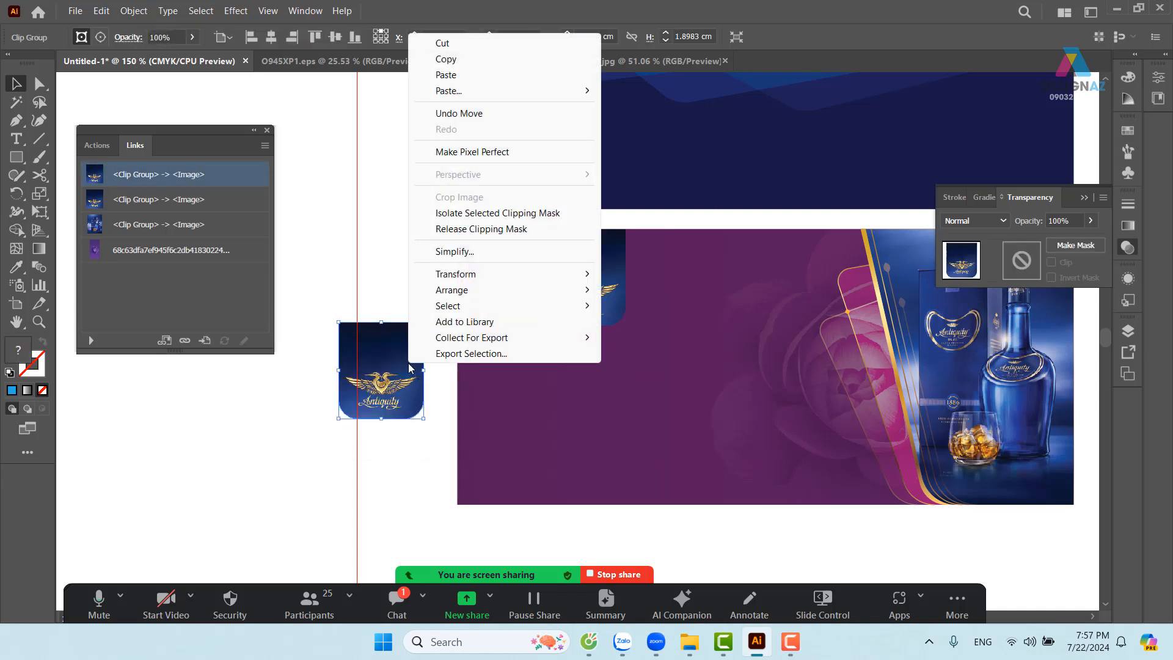
left_click(510, 235)
left_click(416, 267)
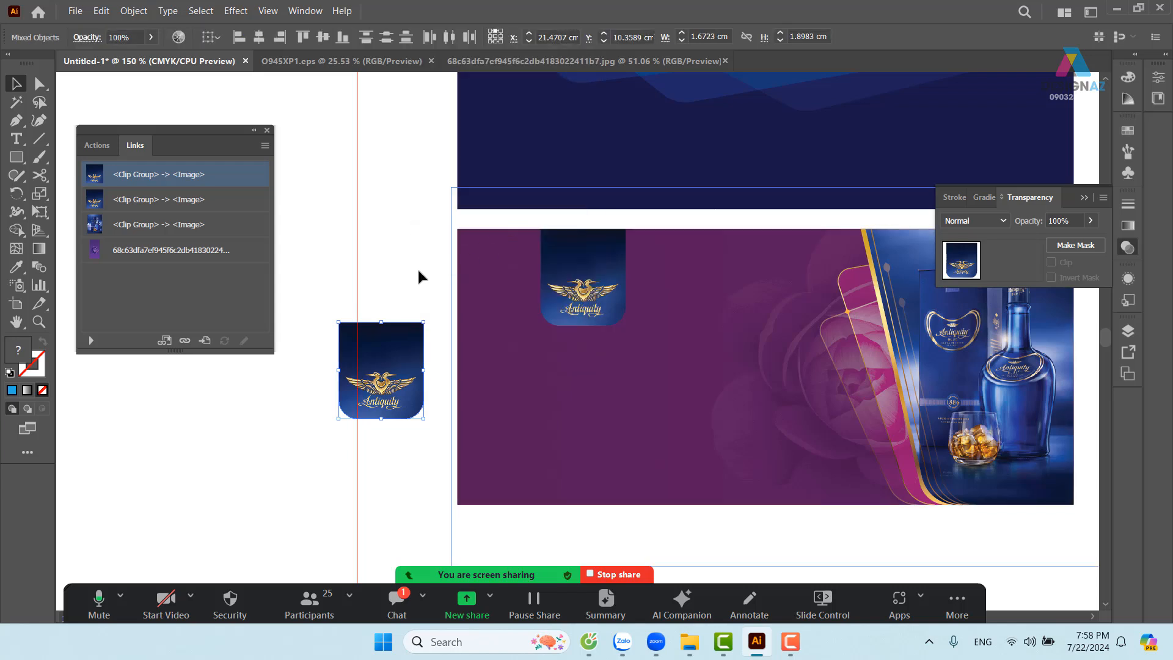
left_click_drag(392, 360, 263, 405)
right_click(262, 405)
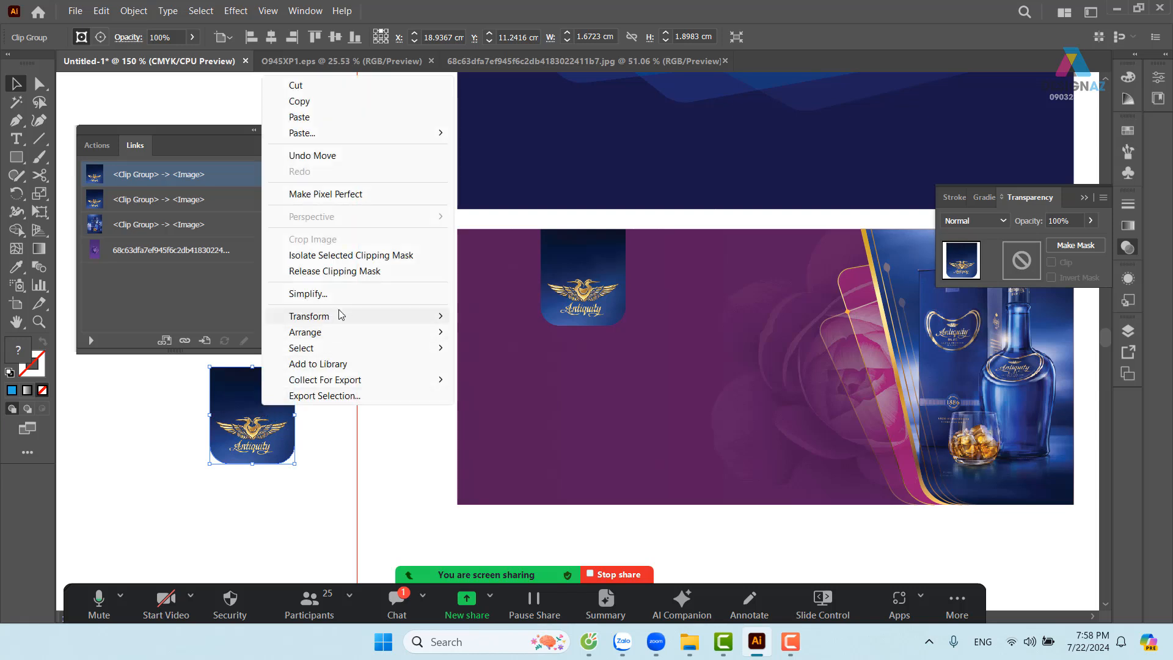
left_click(353, 270)
left_click(387, 339)
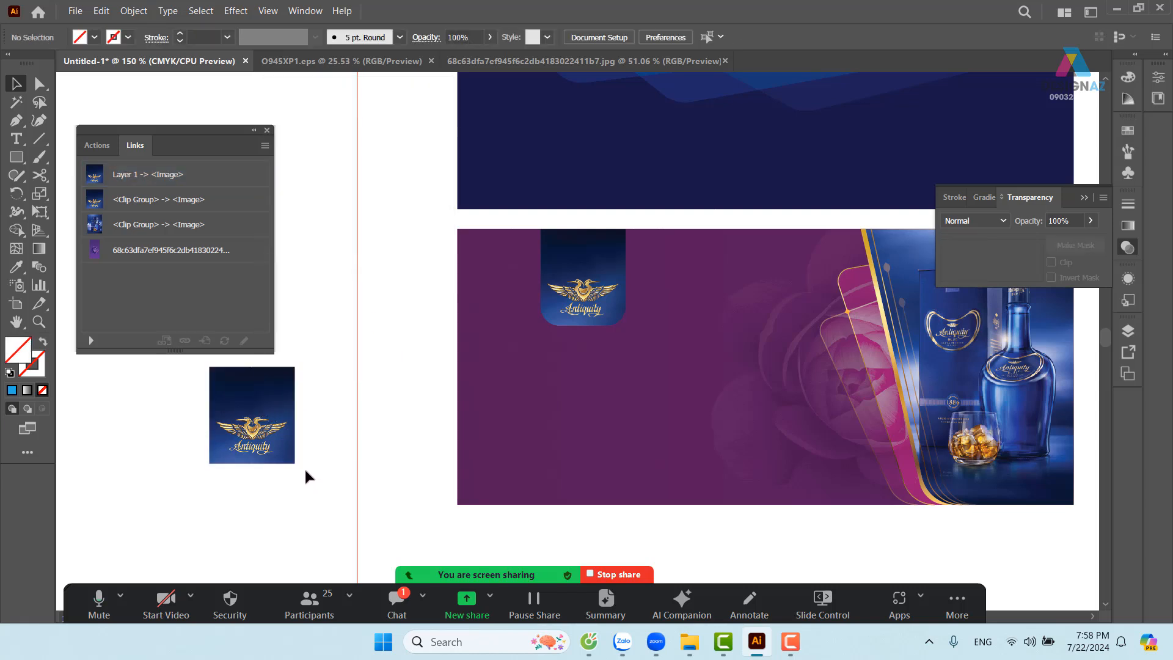
Separate the copy's image from its rounded mask outline, delete the image and move the outline onto the banner near the logo panel
left_click_drag(293, 463, 382, 464)
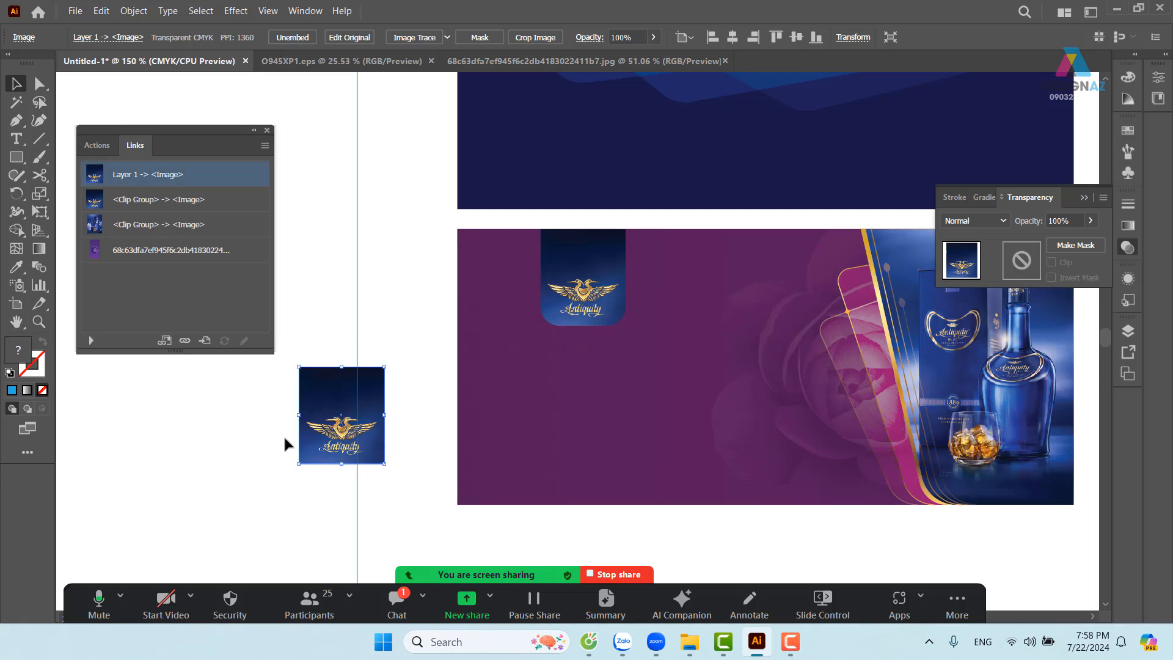
left_click_drag(239, 446, 249, 442)
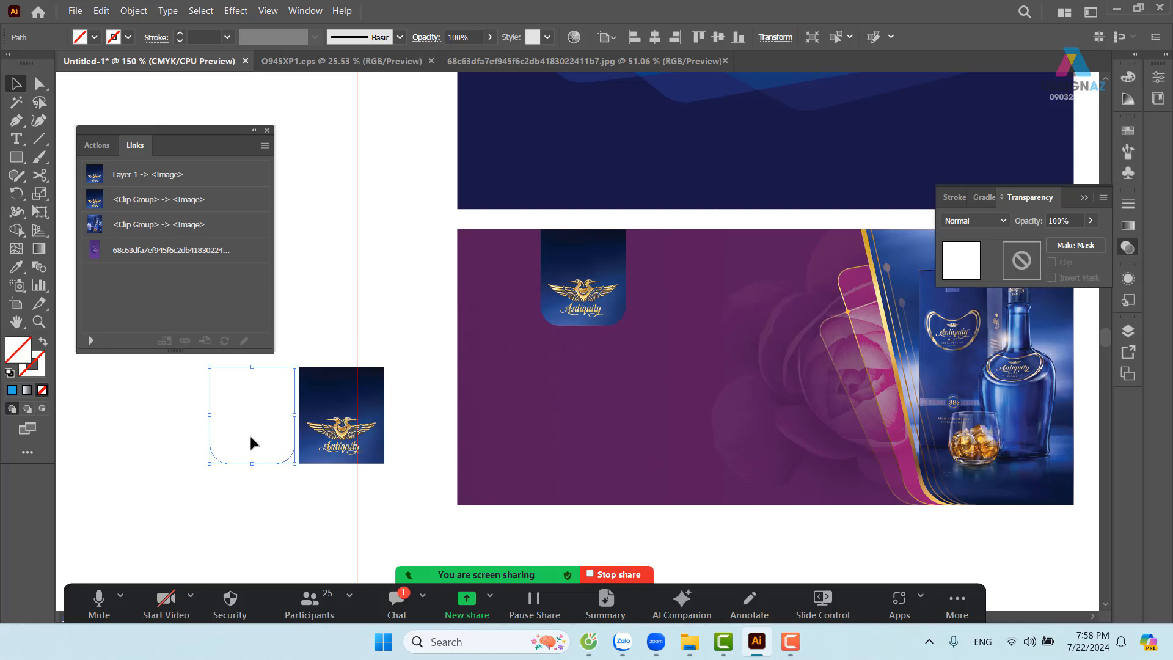
left_click(358, 438)
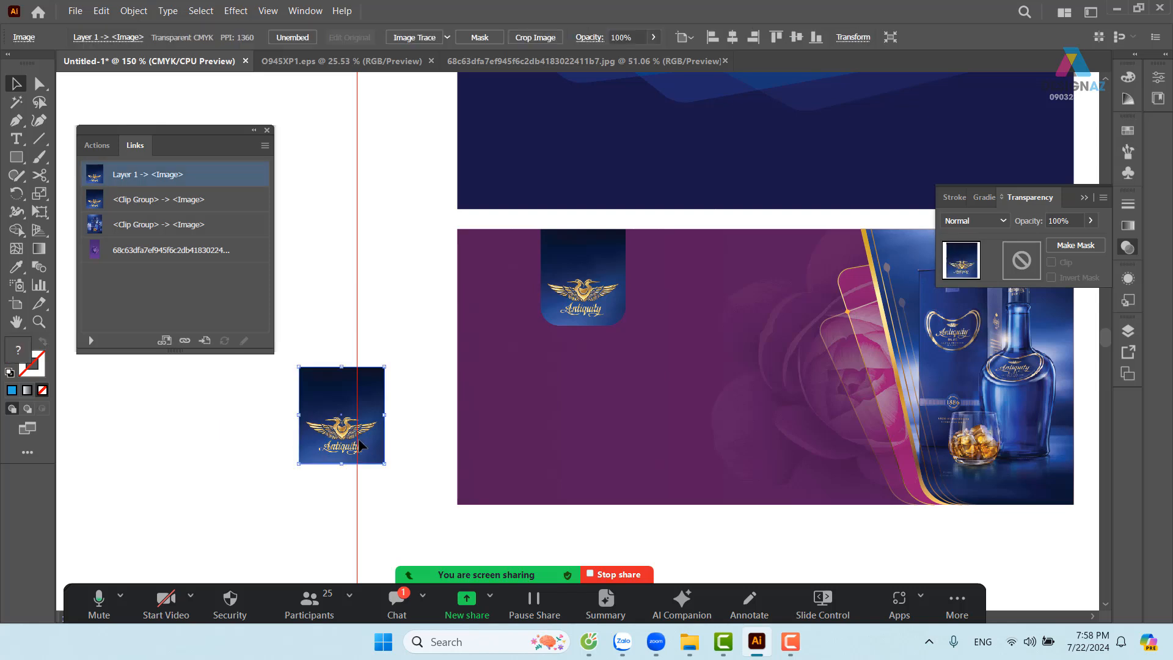
key("Delete")
left_click_drag(359, 444, 629, 376)
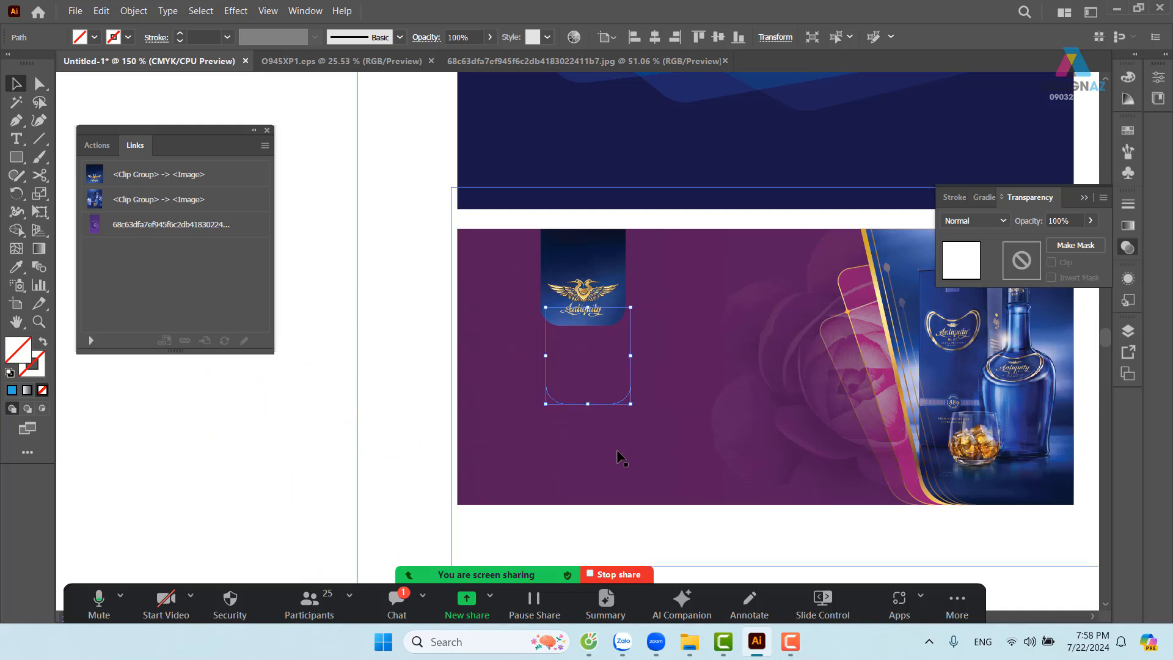
Copy the 0.5 pt gold gradient stroke from the curved line by the flower to the rounded outline with the Eyedropper
key("ctrl+equal")
key("ctrl+equal")
key("ctrl+equal")
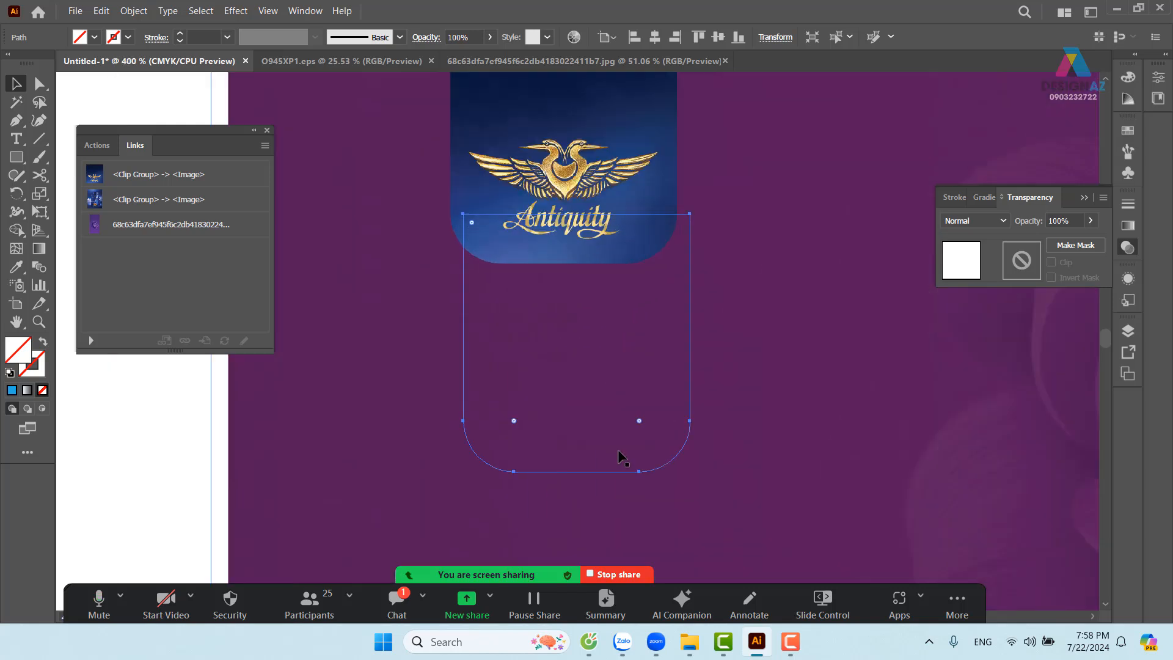
left_click_drag(775, 424, 576, 427)
key("i")
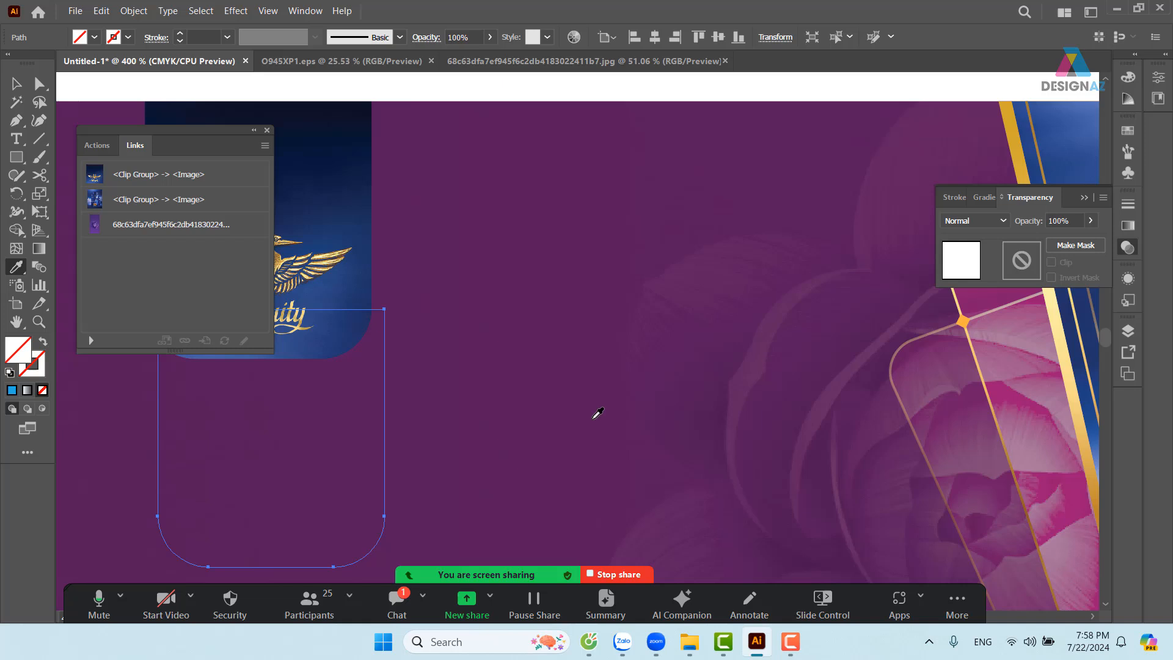
left_click(963, 300)
left_click_drag(427, 355, 612, 369)
key("v")
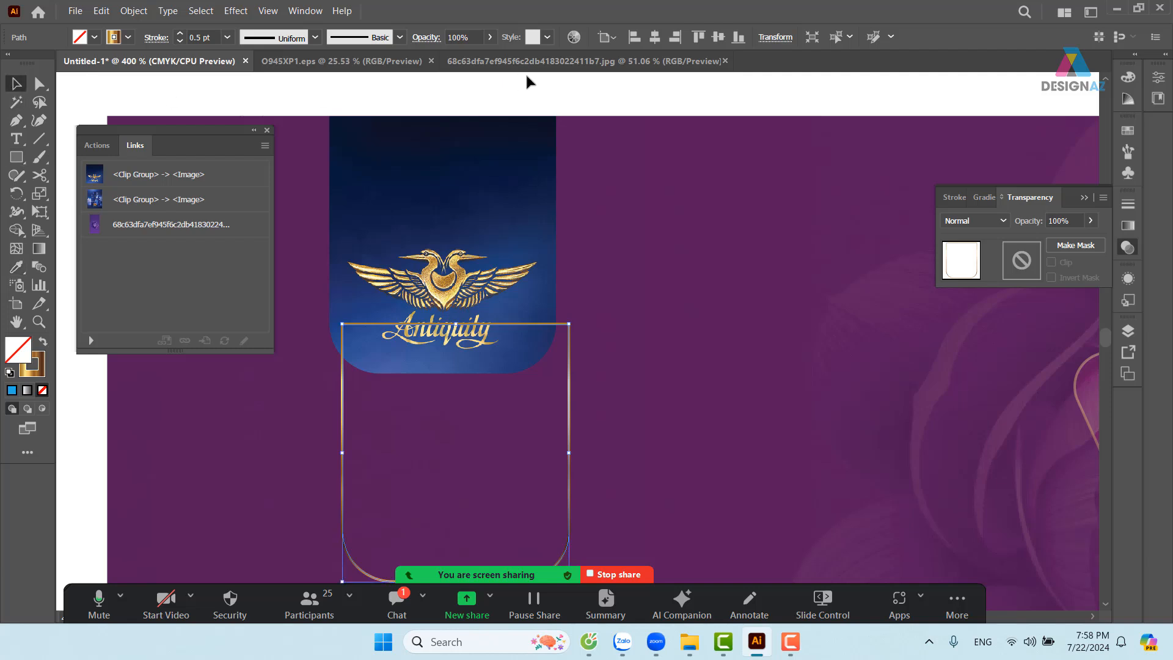
Move the gold outline up so that it frames the edges of the Antiquity logo panel
left_click(585, 108)
left_click_drag(574, 432, 559, 222)
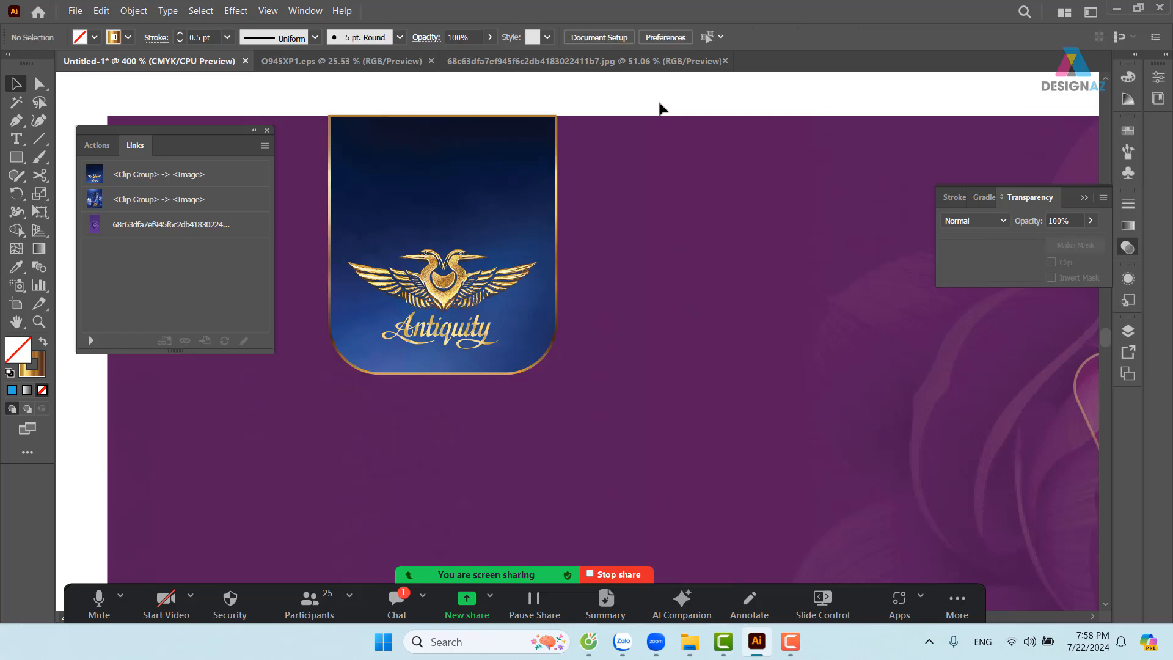
key("ctrl+minus")
key("ctrl+minus")
key("ctrl+minus")
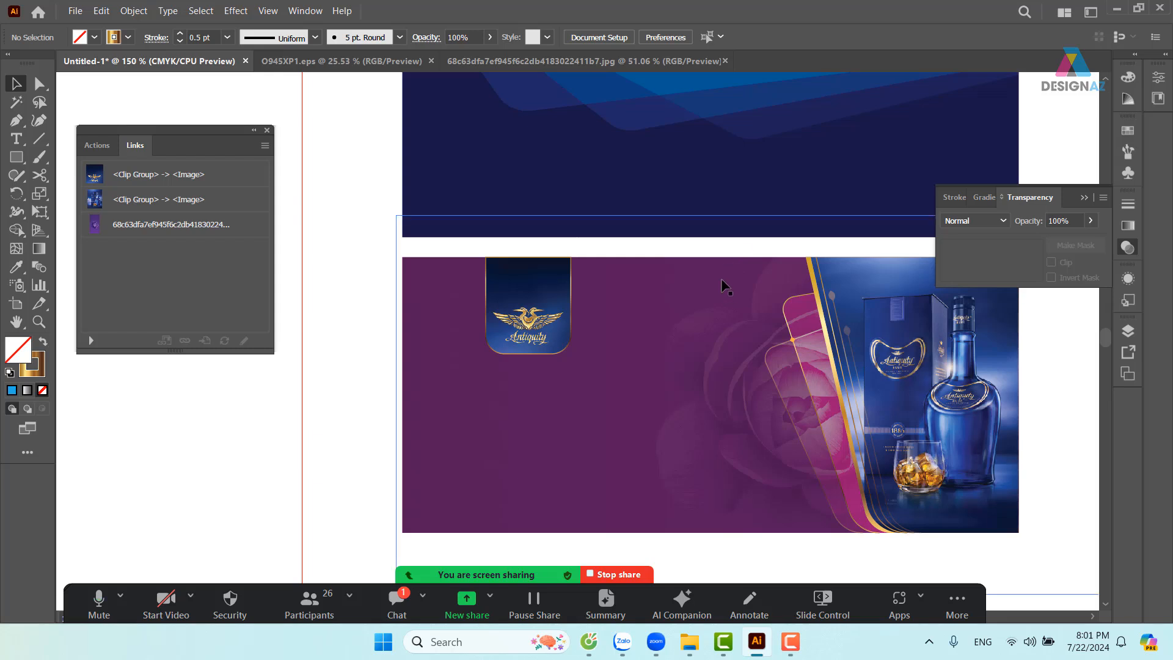
left_click_drag(744, 322, 697, 328)
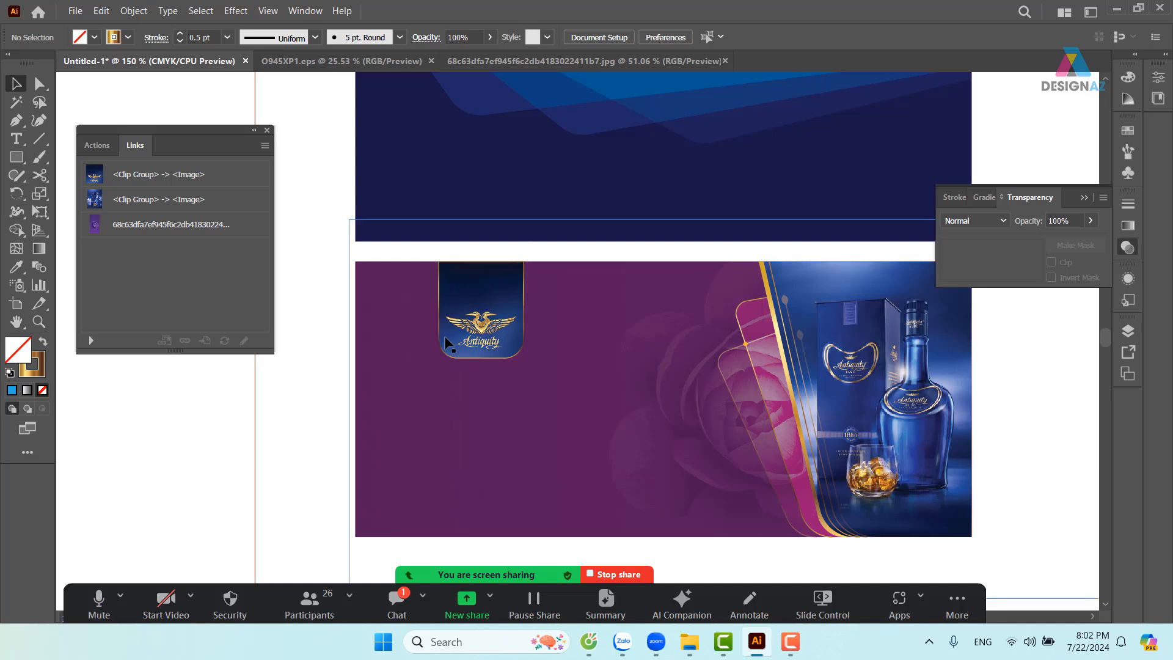
left_click(404, 61)
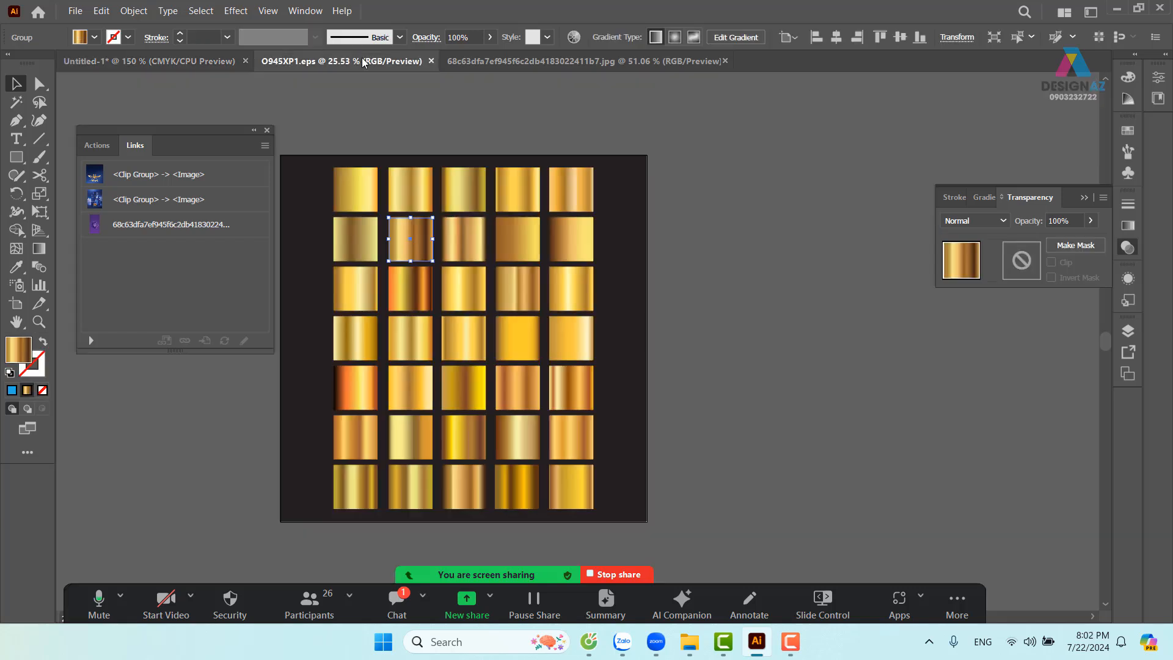
left_click(431, 62)
left_click(460, 61)
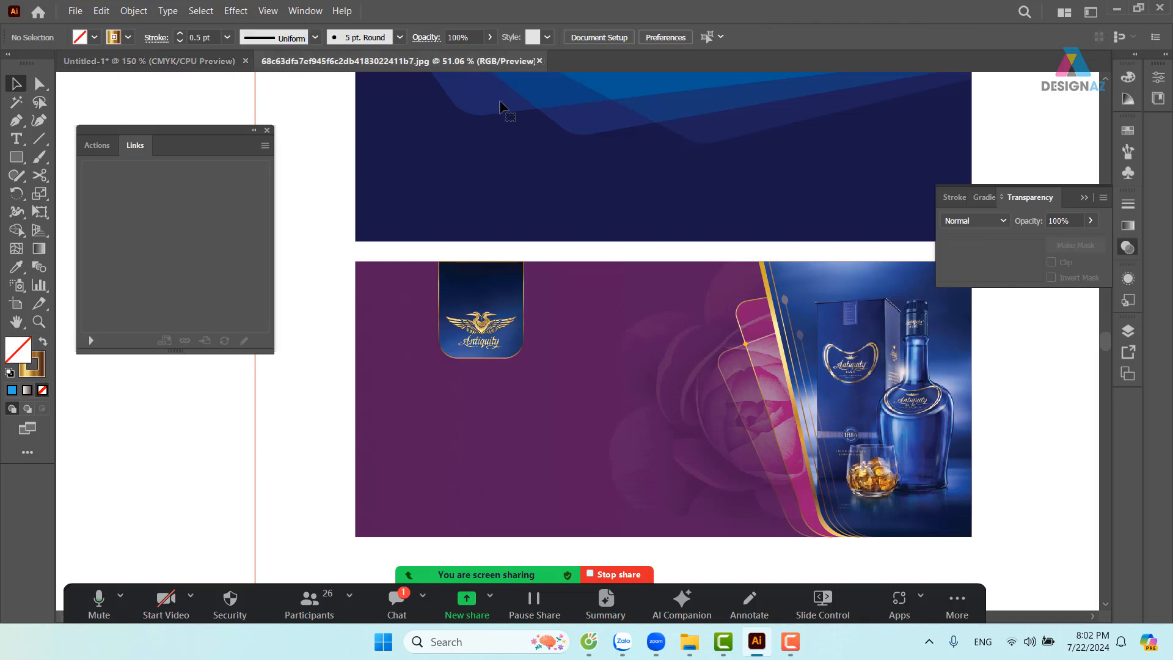
left_click(539, 61)
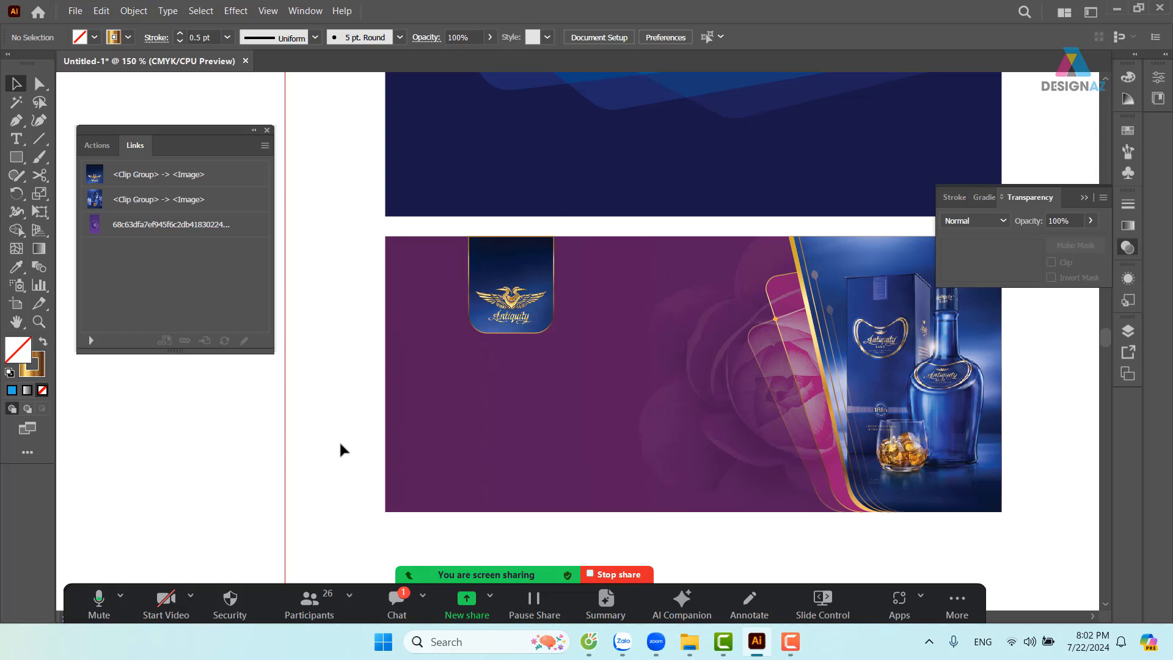
key("ctrl+o")
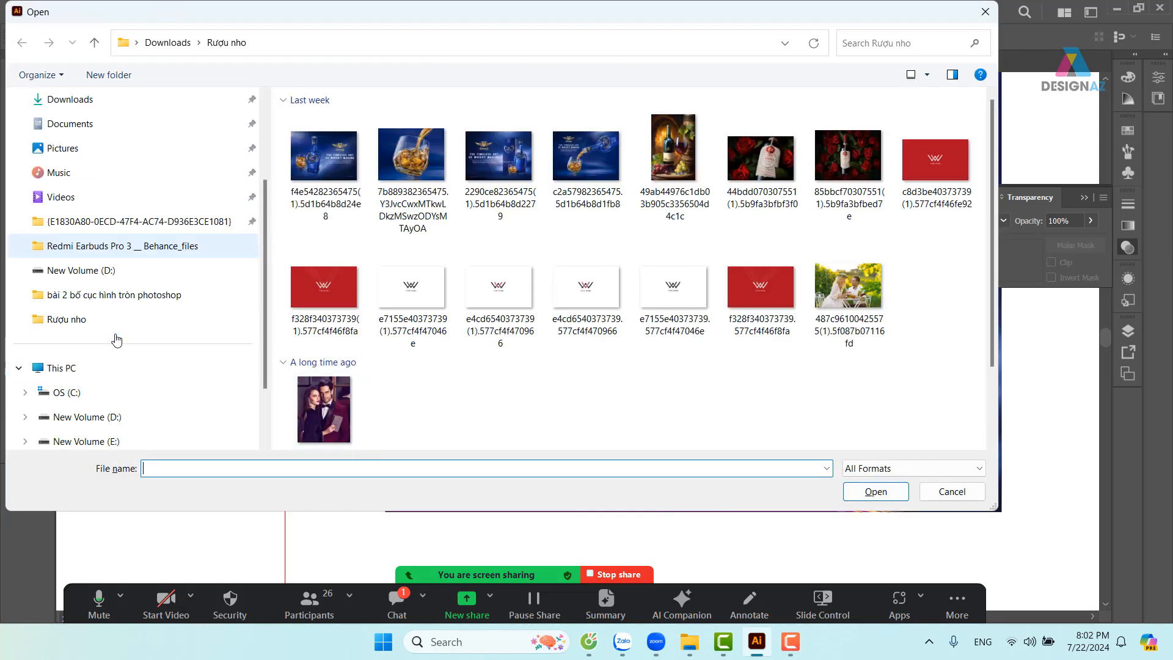
scroll(116, 340, "down", 1)
left_click(106, 374)
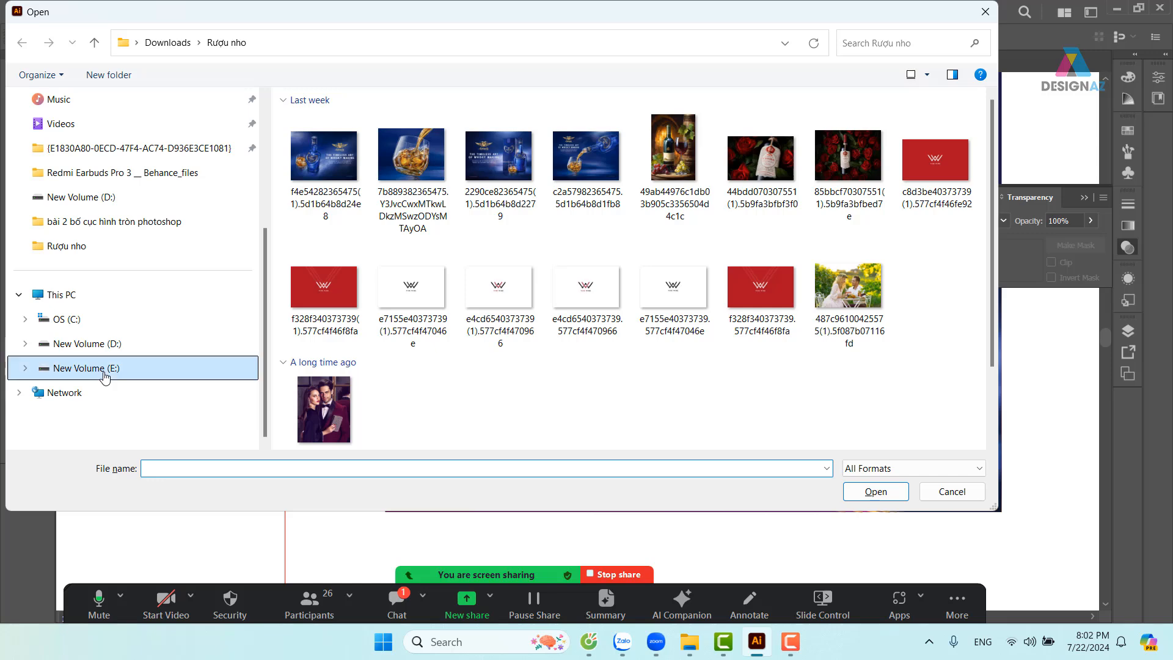
left_click(490, 365)
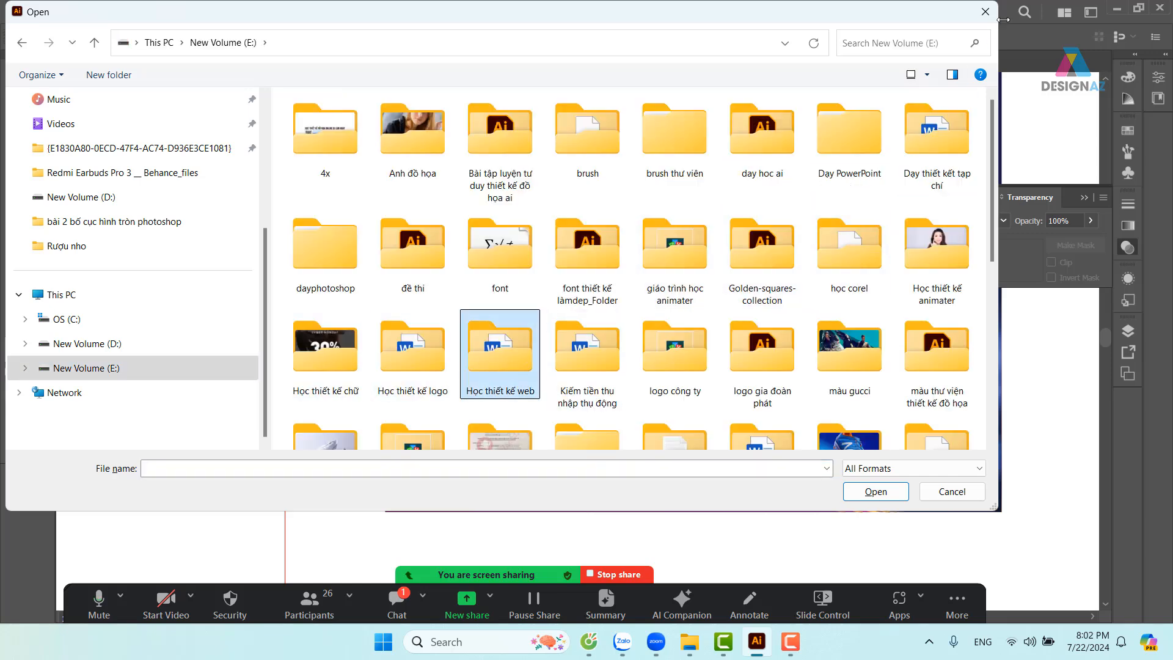
left_click(985, 11)
Open the recent document font thiết kế làmdep.ai and dismiss its missing-fonts warning
left_click(78, 11)
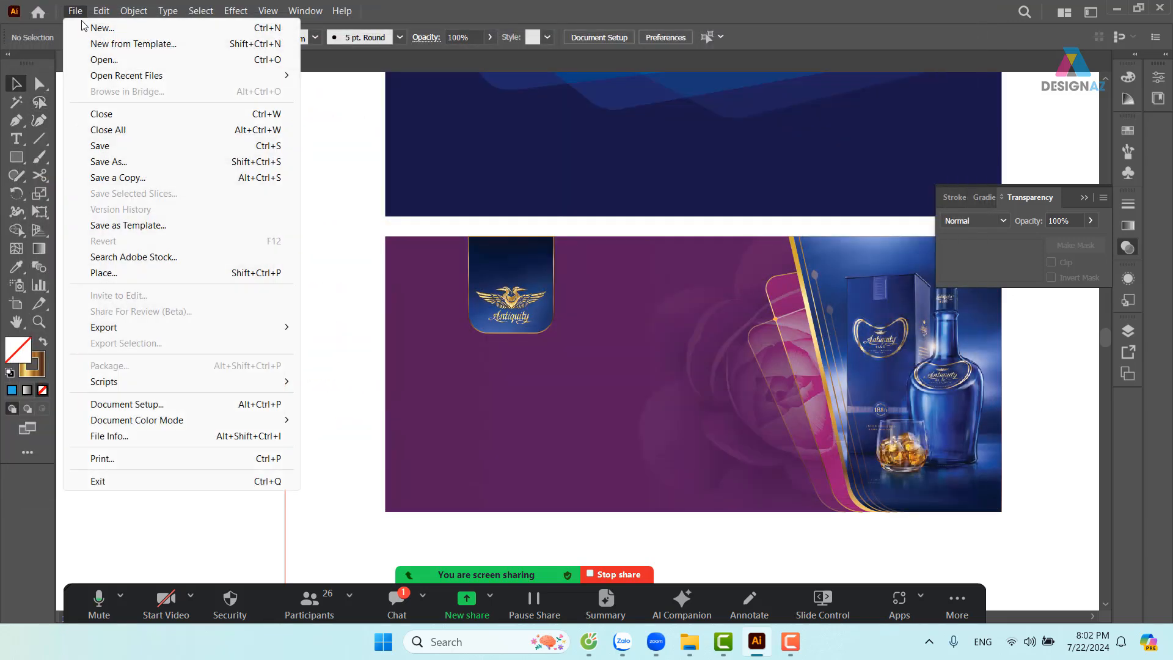
mouse_move(146, 75)
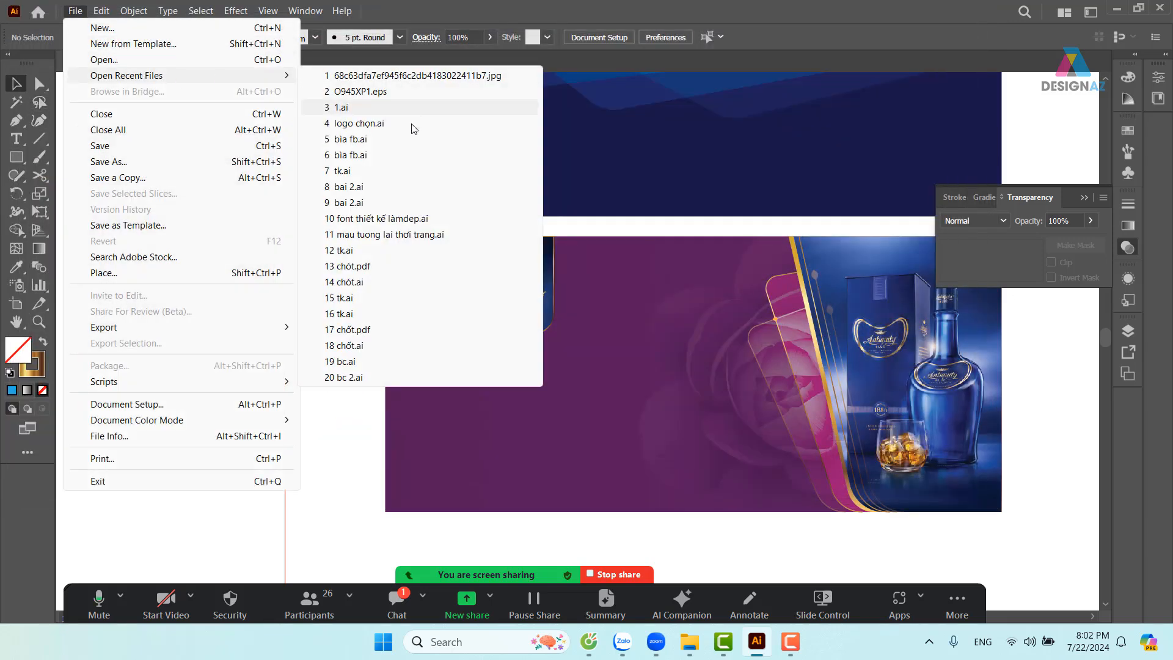
left_click(400, 220)
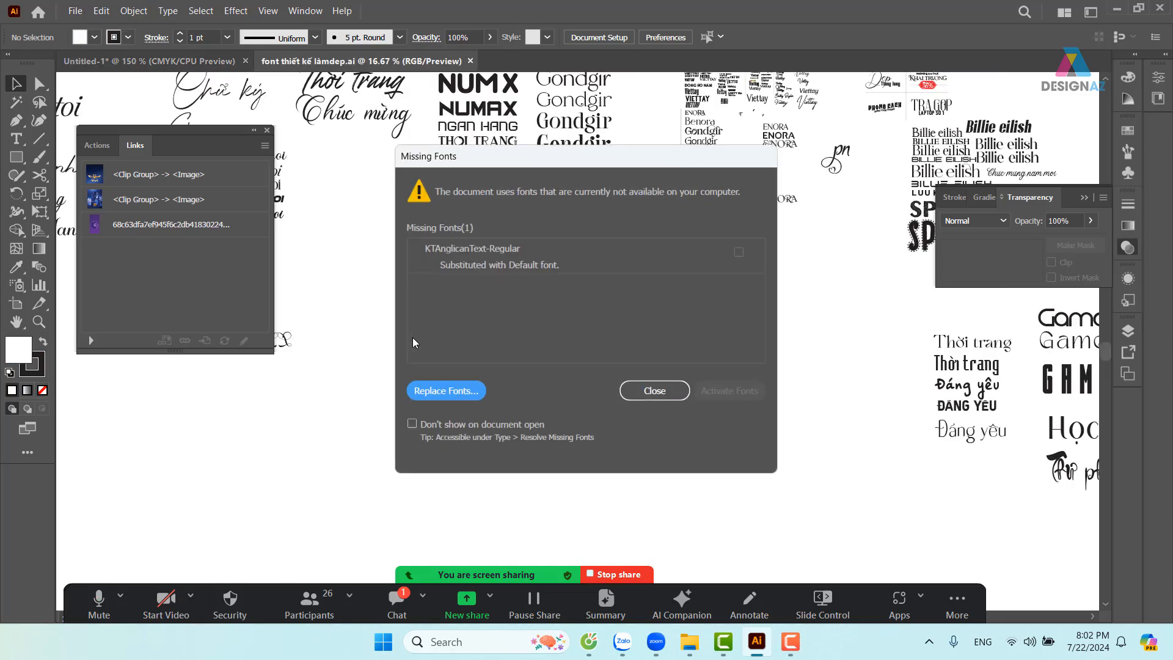
left_click(656, 391)
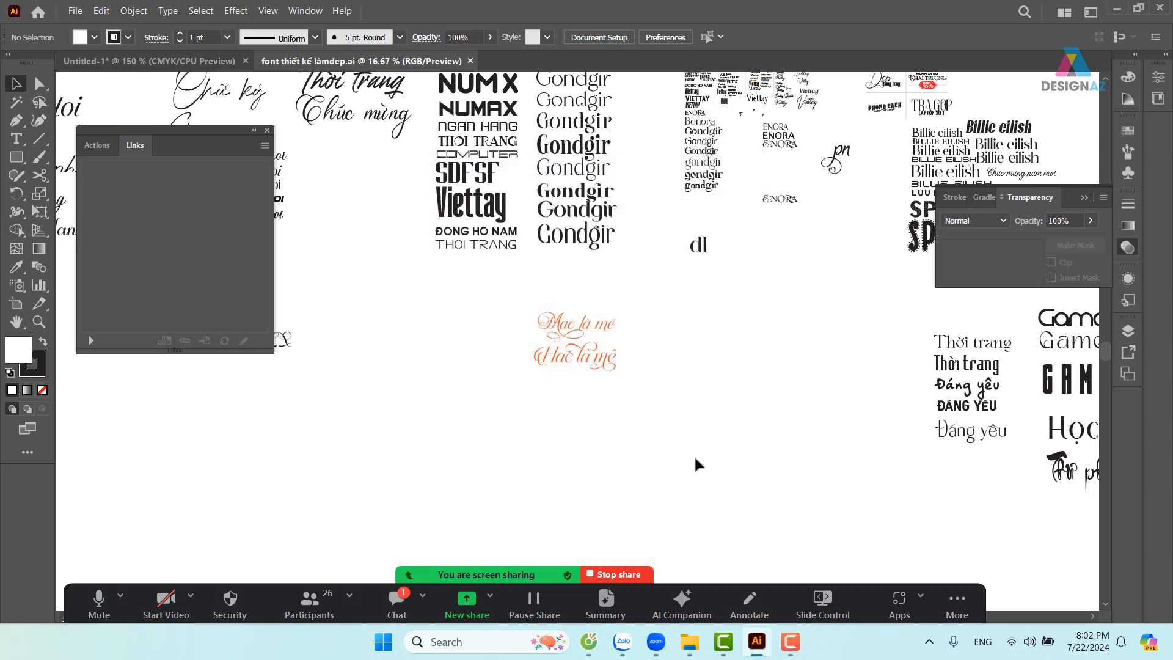
Find the script sample "Ban net Dep" in Dollarios Regular among the font samples and copy it
key("ctrl+minus")
key("ctrl+minus")
key("ctrl+minus")
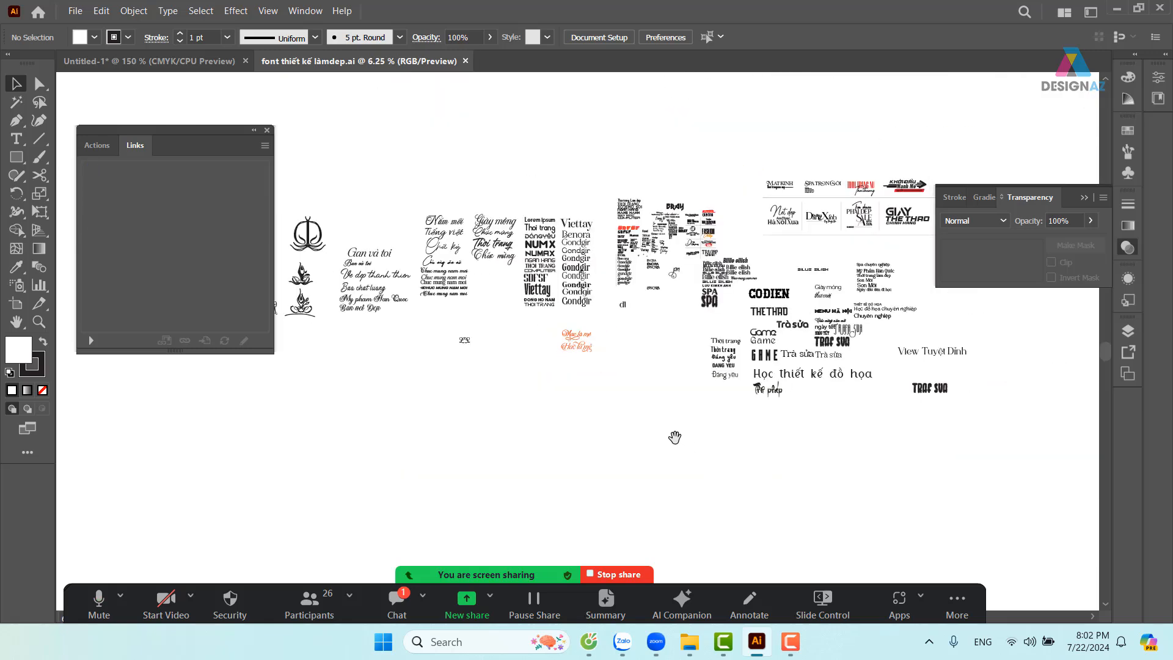
left_click_drag(674, 437, 747, 442)
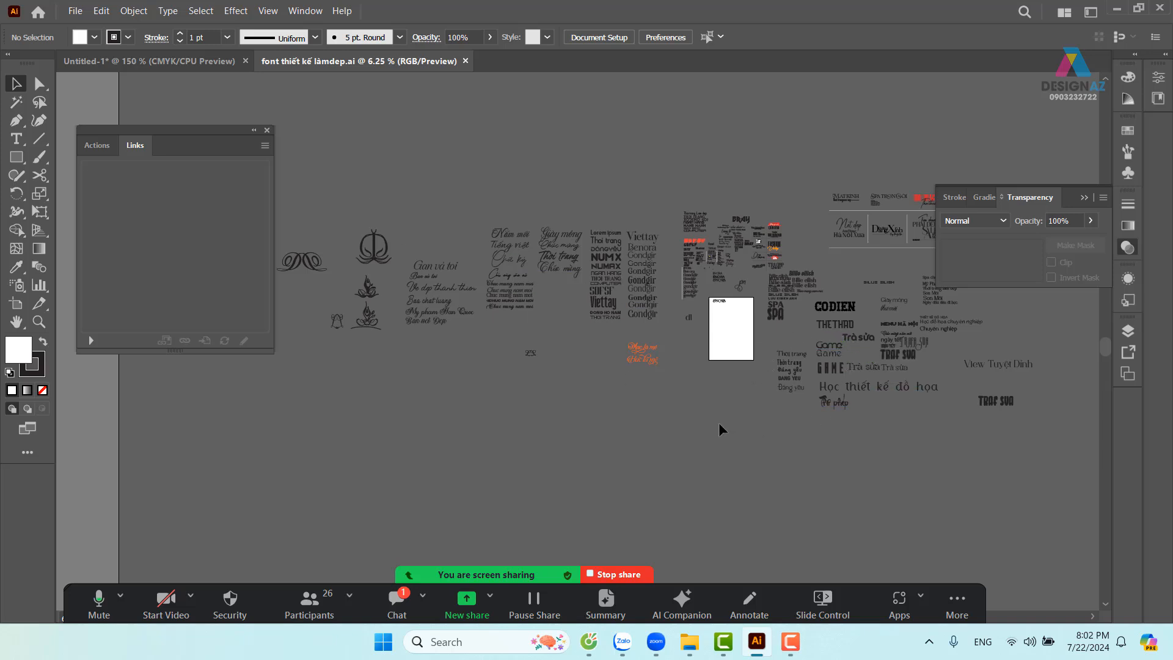
key("ctrl+shift+h")
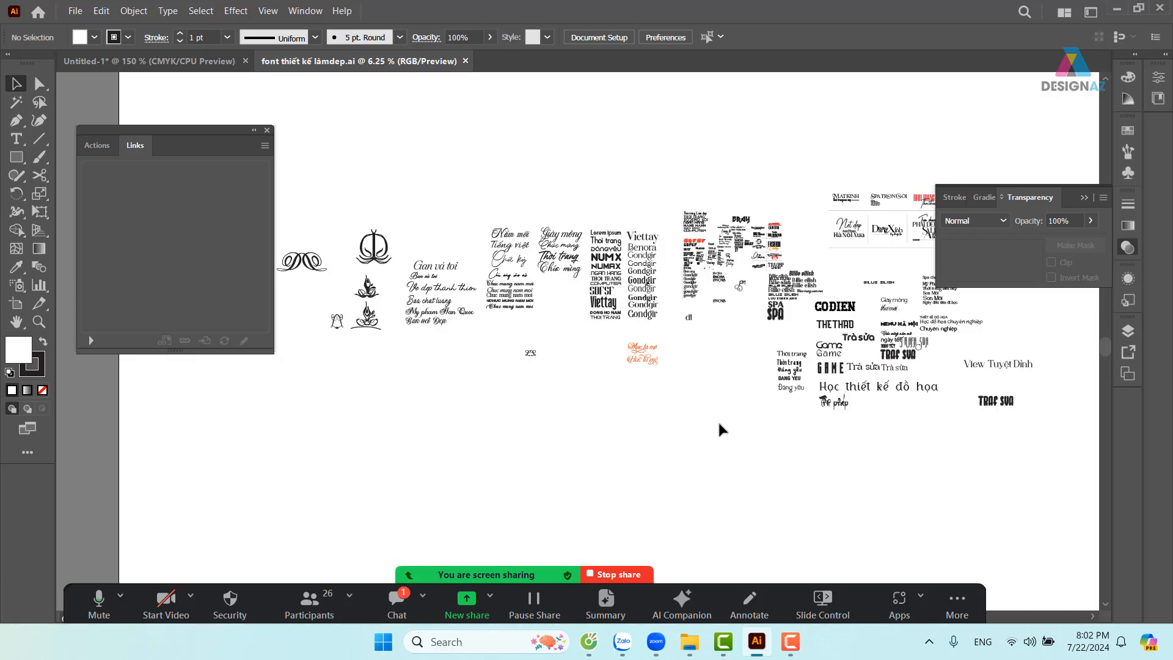
left_click_drag(698, 342, 669, 388)
key("ctrl+plus")
key("ctrl+plus")
key("ctrl+plus")
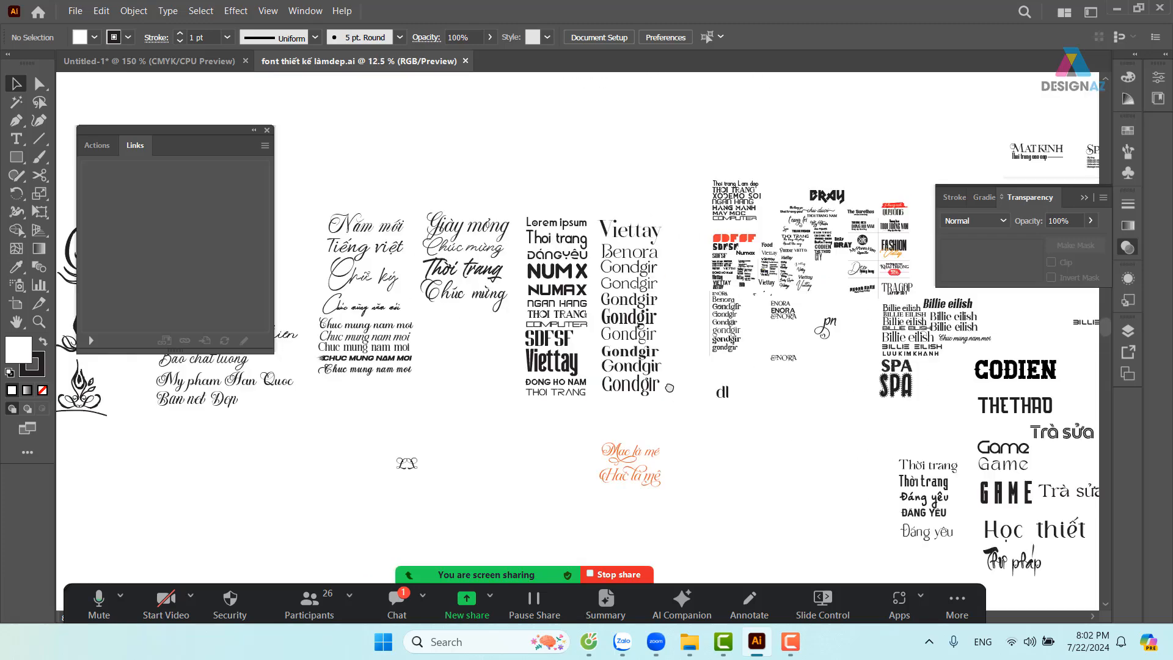
left_click_drag(505, 342, 696, 330)
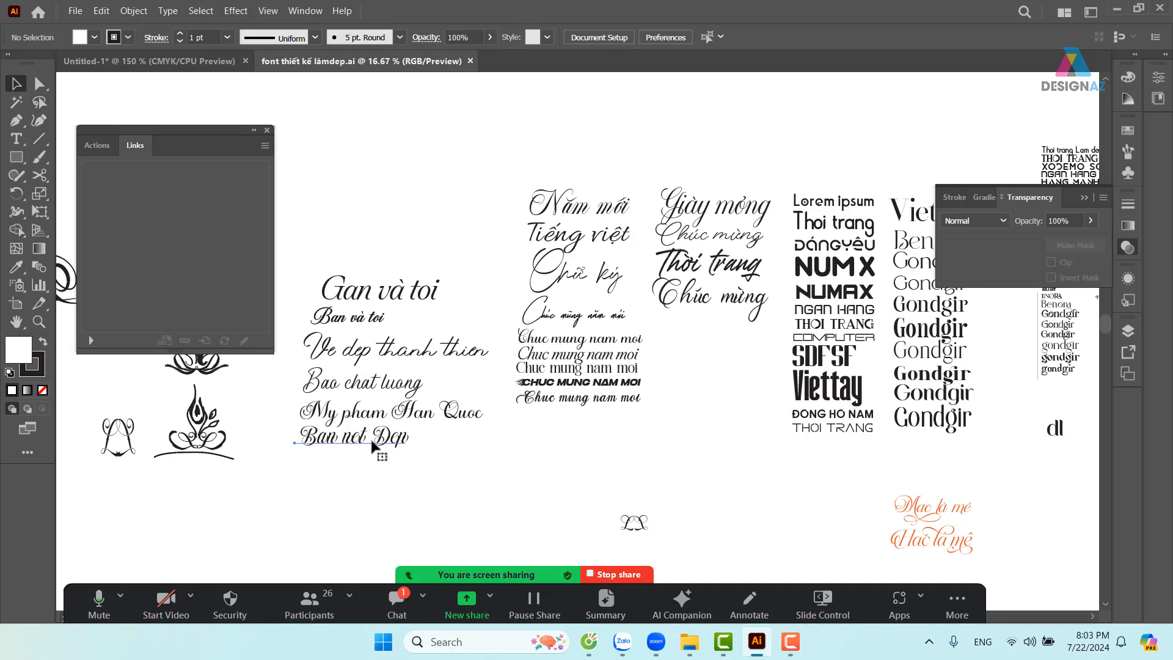
key("z")
left_click_drag(431, 477, 597, 461)
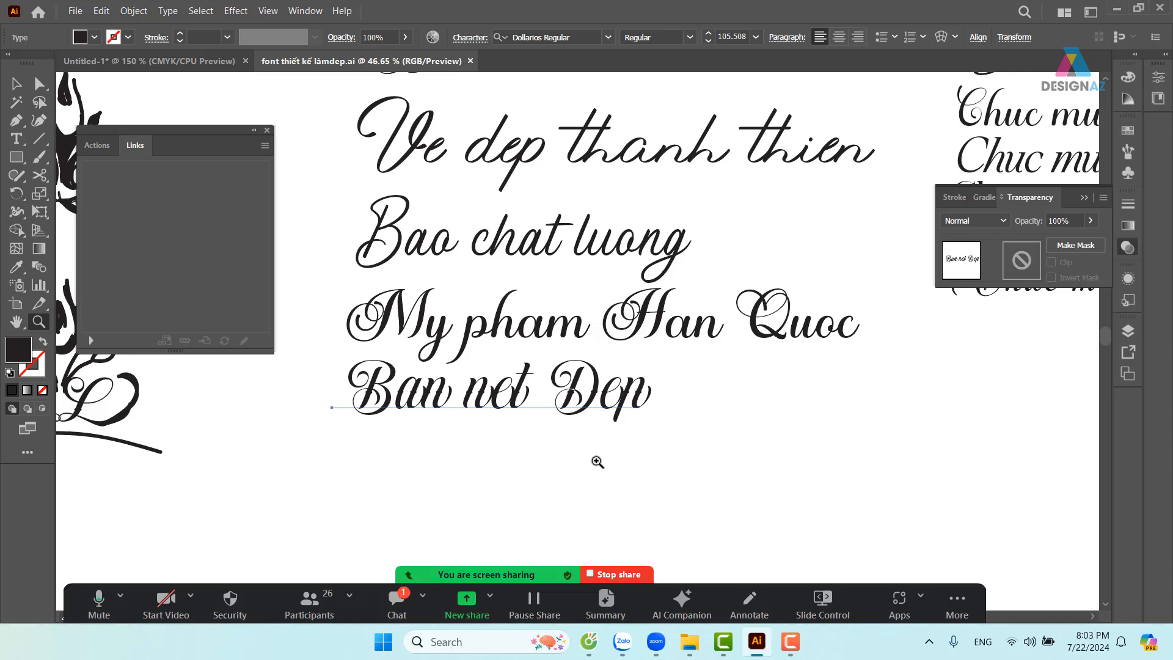
key("v")
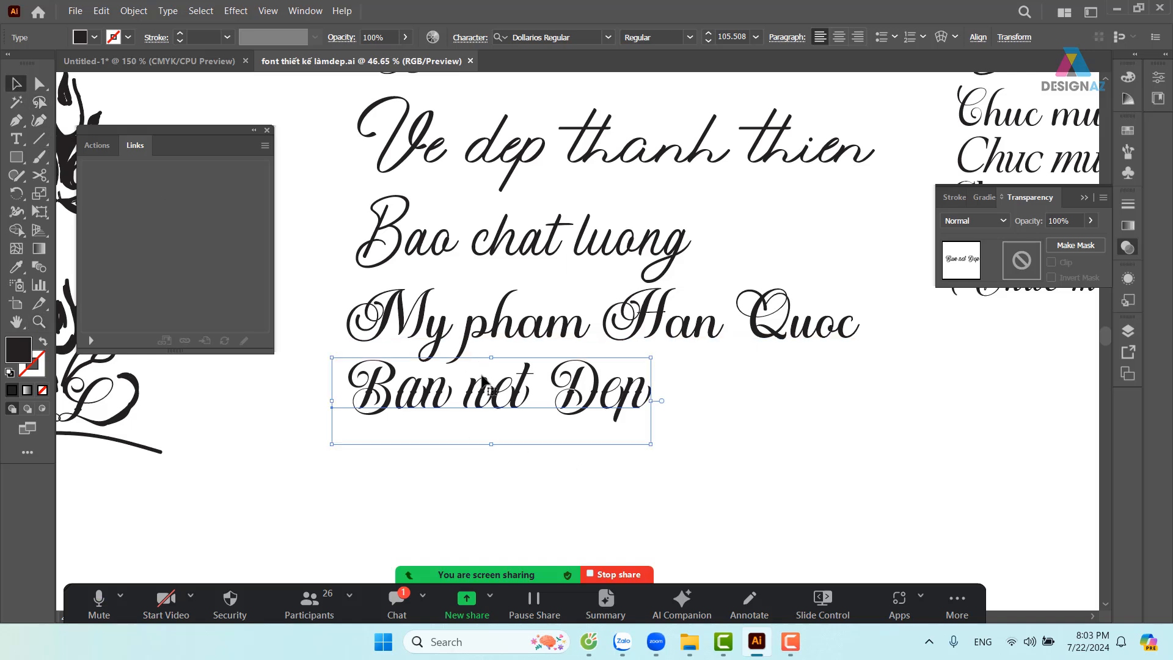
Paste "Ban net Dep" into the Untitled-1 banner, scale it to about 21 pt and place it below the Antiquity logo panel
left_click(177, 61)
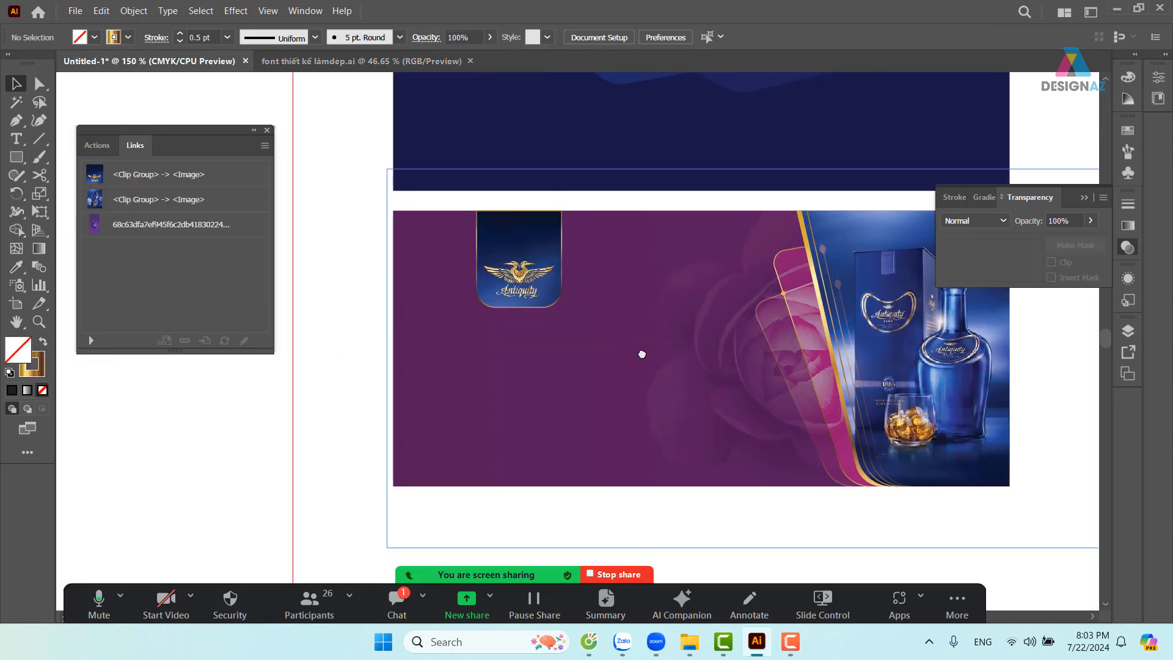
key("ctrl+v")
left_click_drag(588, 336, 568, 513)
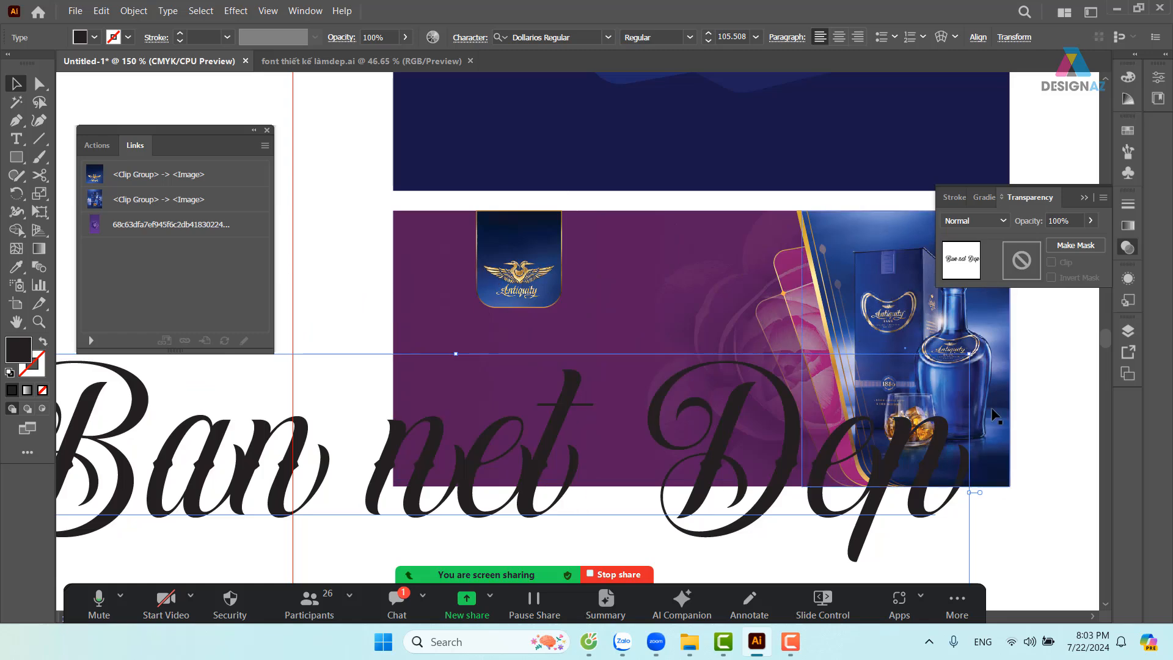
left_click_drag(969, 354, 376, 466)
left_click_drag(314, 528, 732, 370)
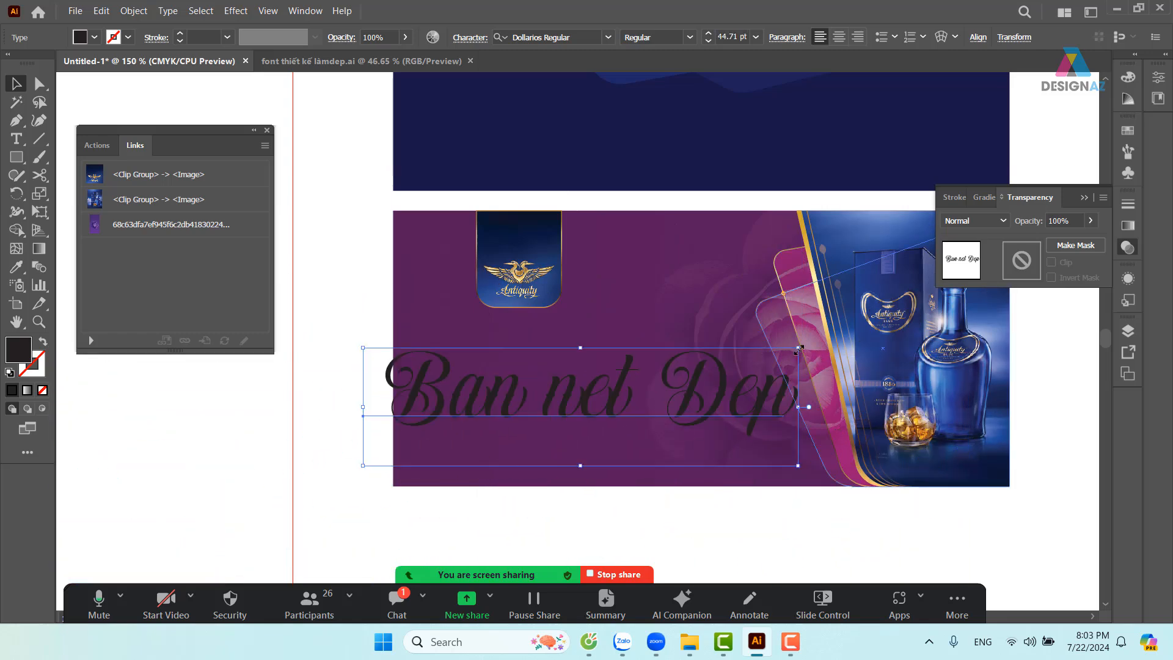
left_click_drag(798, 348, 568, 410)
left_click_drag(495, 431, 561, 403)
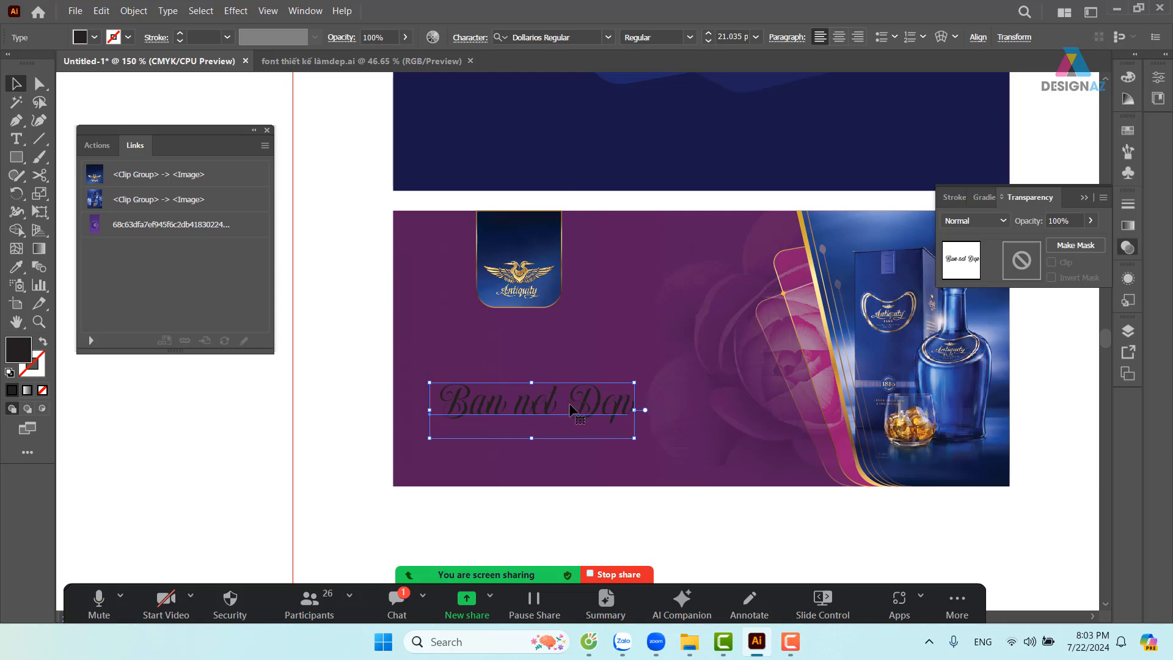
left_click(643, 525)
Close the Links panel to clear the view around the "Ban net Dep" text
key("z")
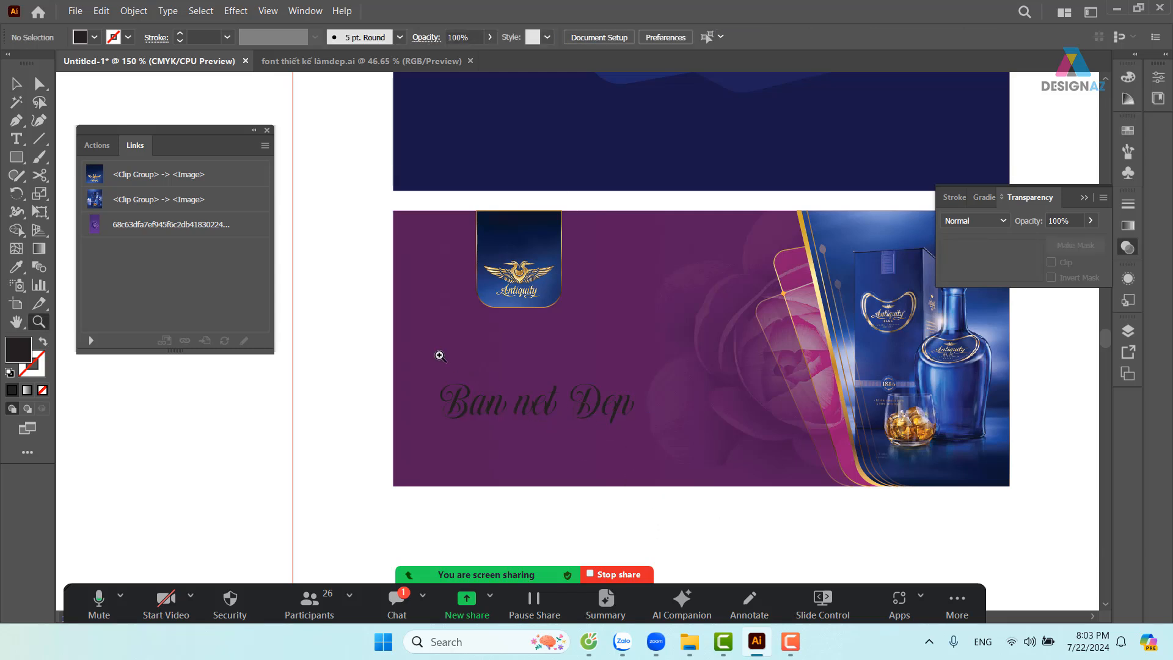
left_click_drag(440, 355, 731, 489)
left_click_drag(586, 398, 871, 426)
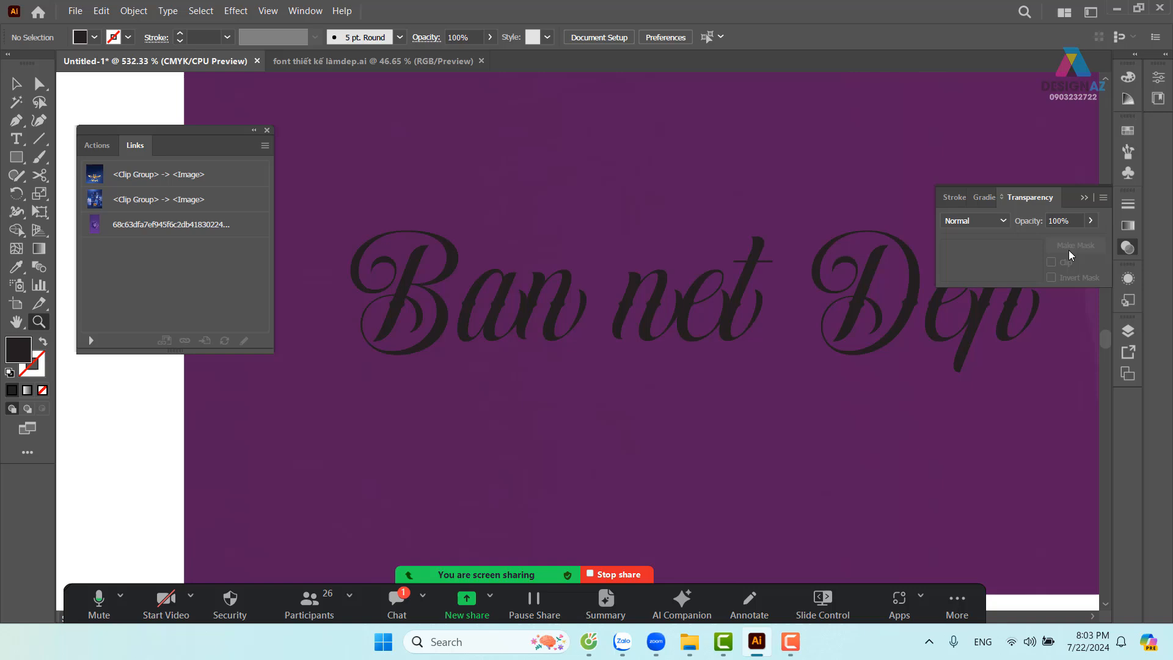
left_click(267, 131)
left_click_drag(764, 345, 629, 346)
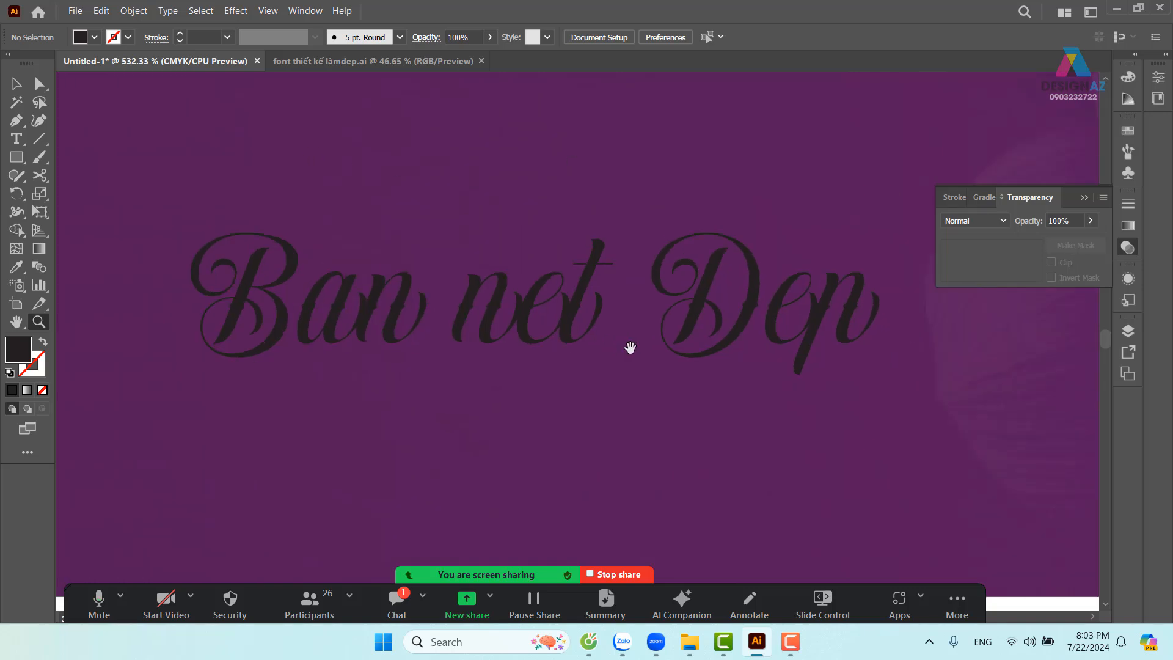
Tighten the kerning between "net" and "Dep" in the banner text so the two words sit closer together
left_click(16, 83)
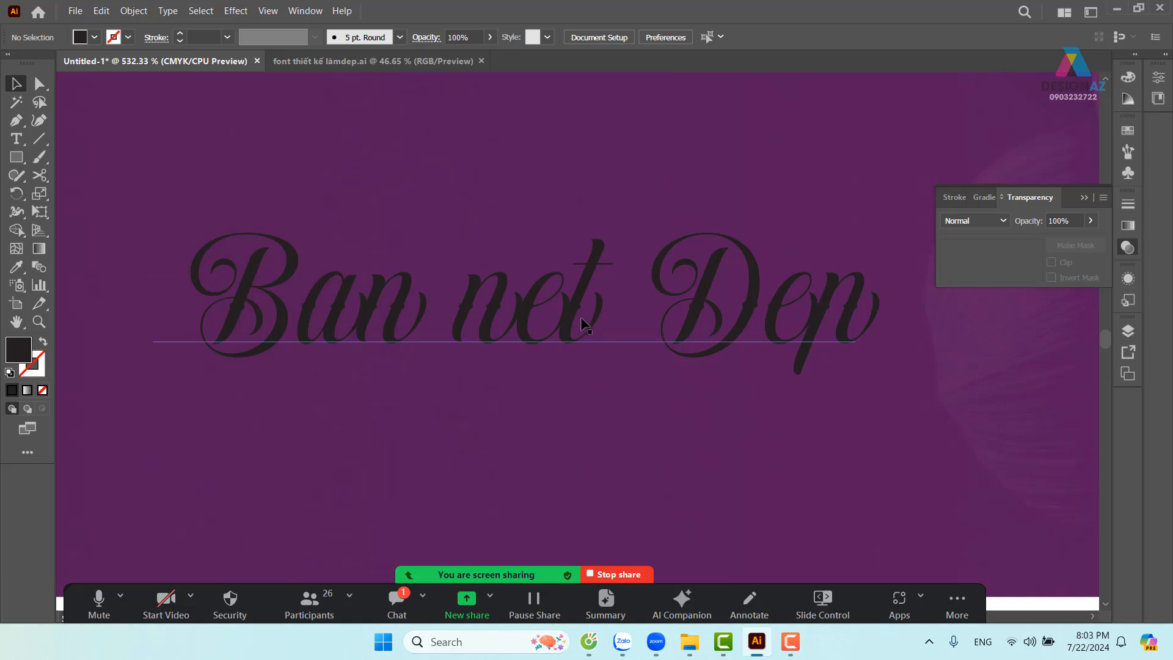
double_click(654, 324)
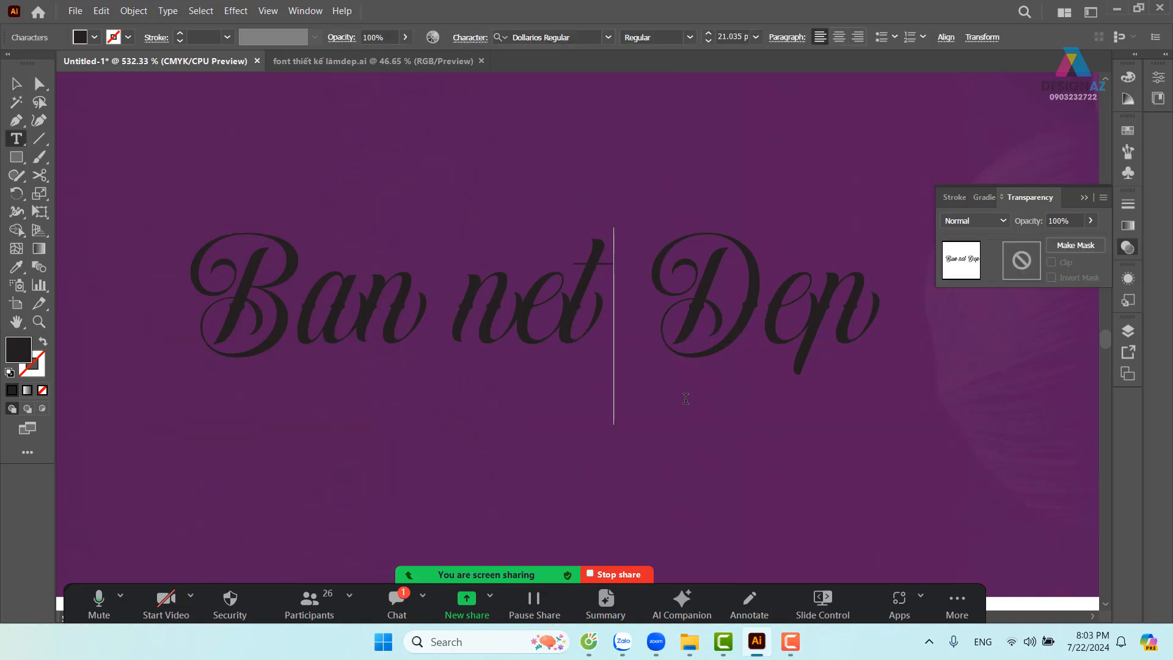
key("Right")
key("Right")
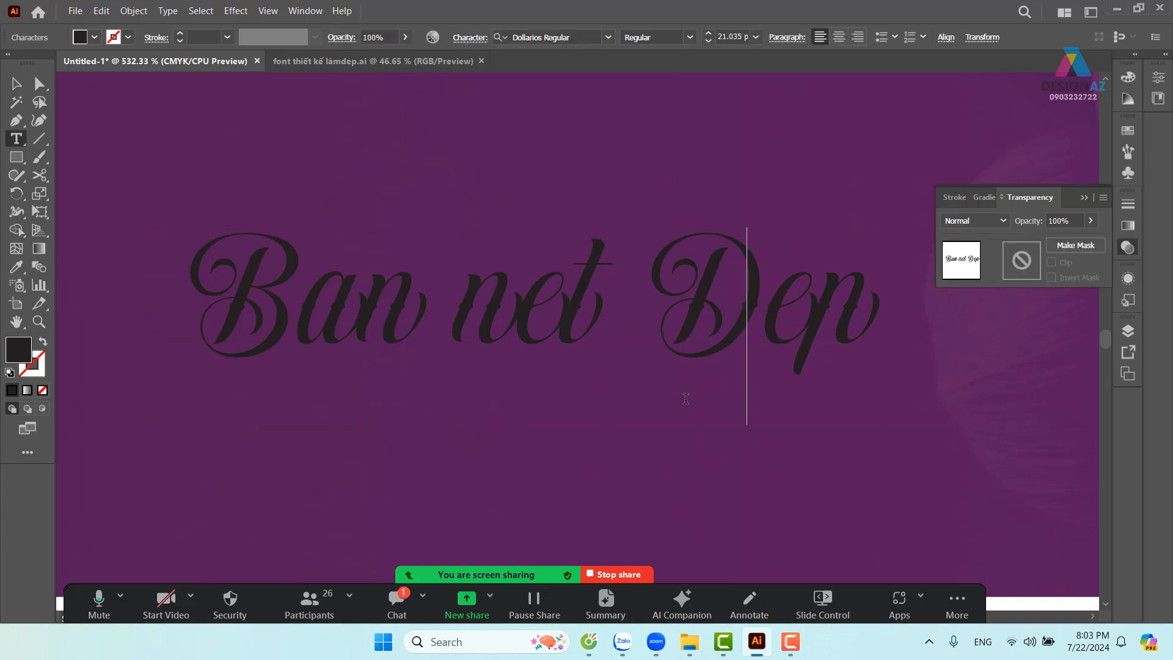
key("Left")
key("Left")
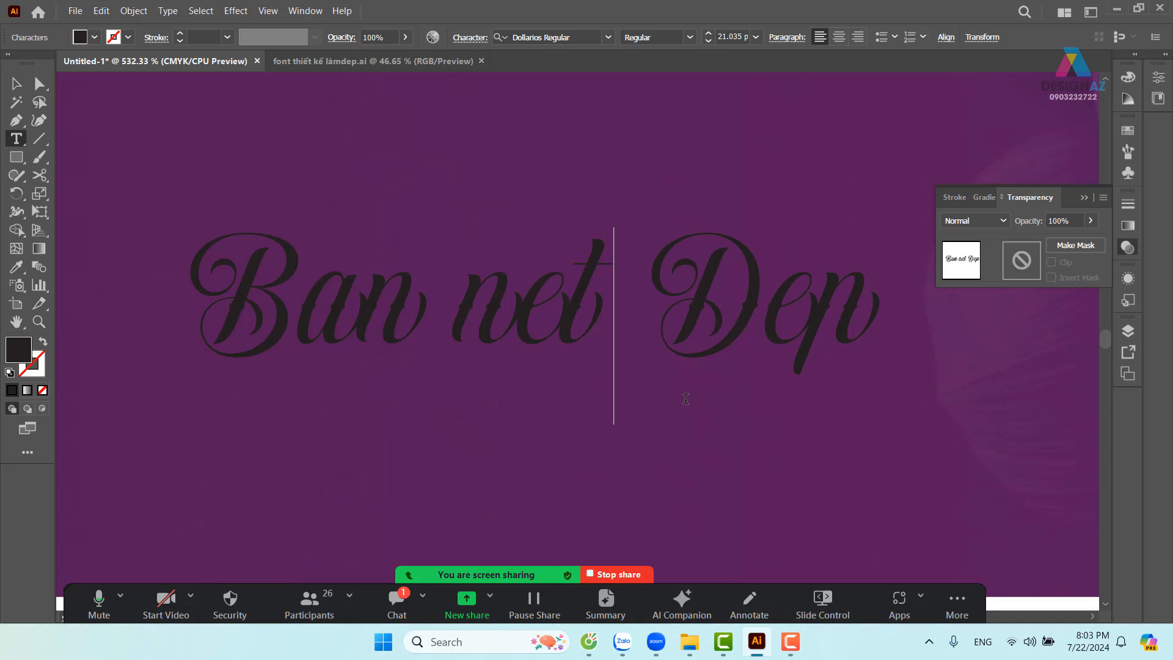
key("alt+Left")
key("alt+Left")
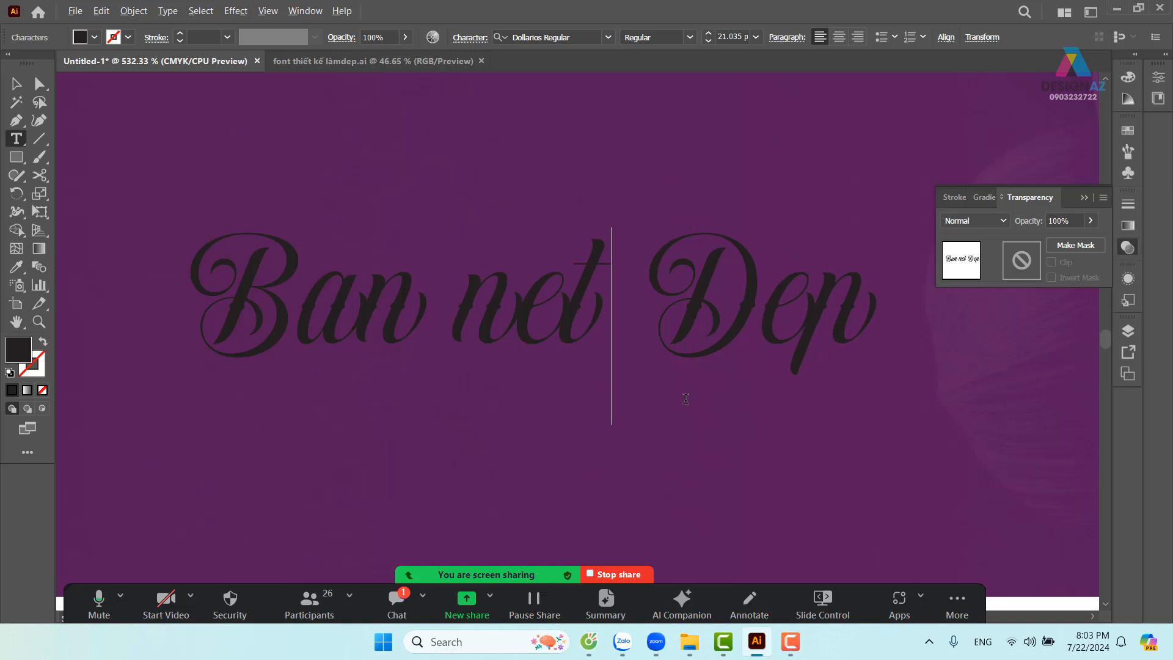
key("alt+Left")
key("alt+Left")
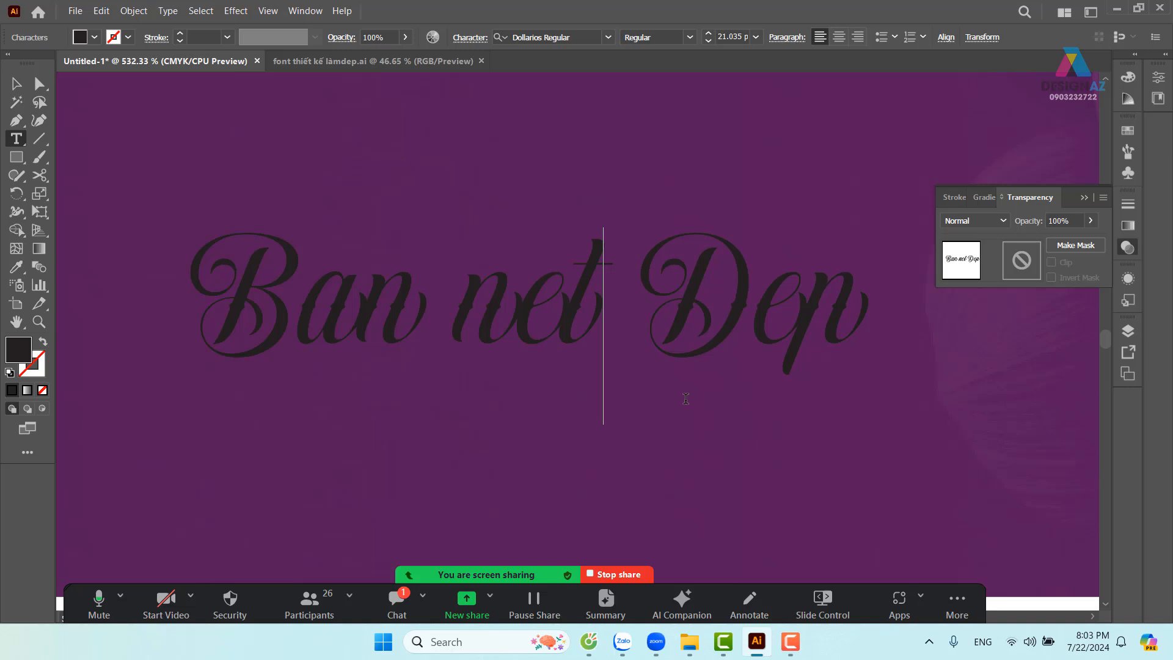
key("alt+Left")
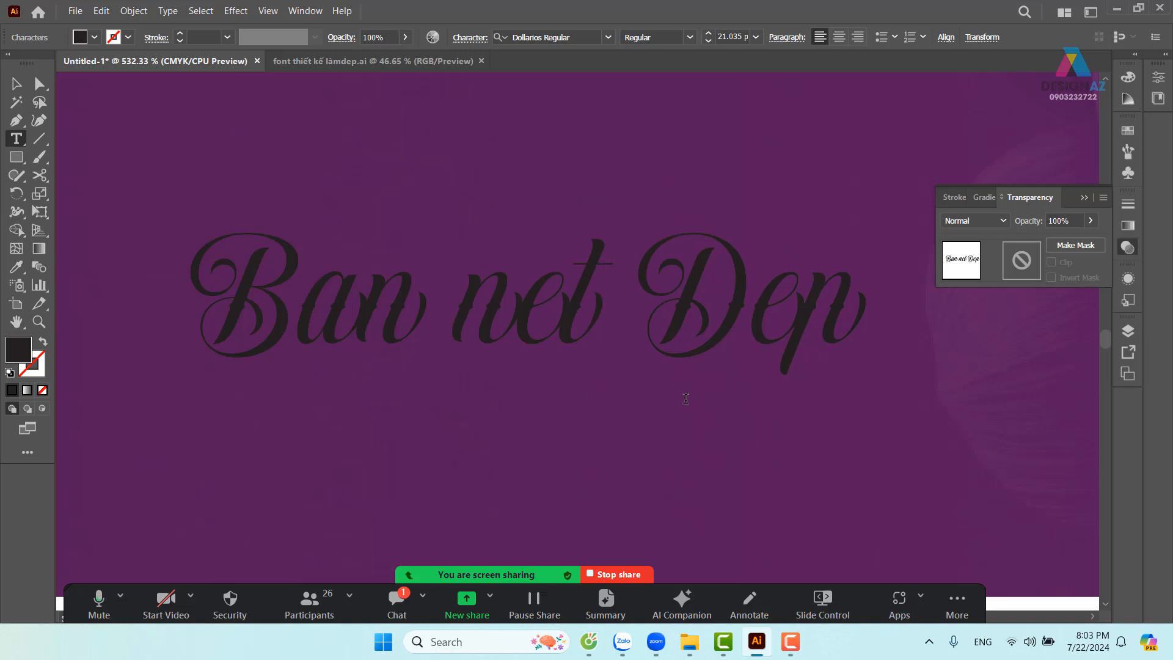
key("alt+Left")
key("alt+Left")
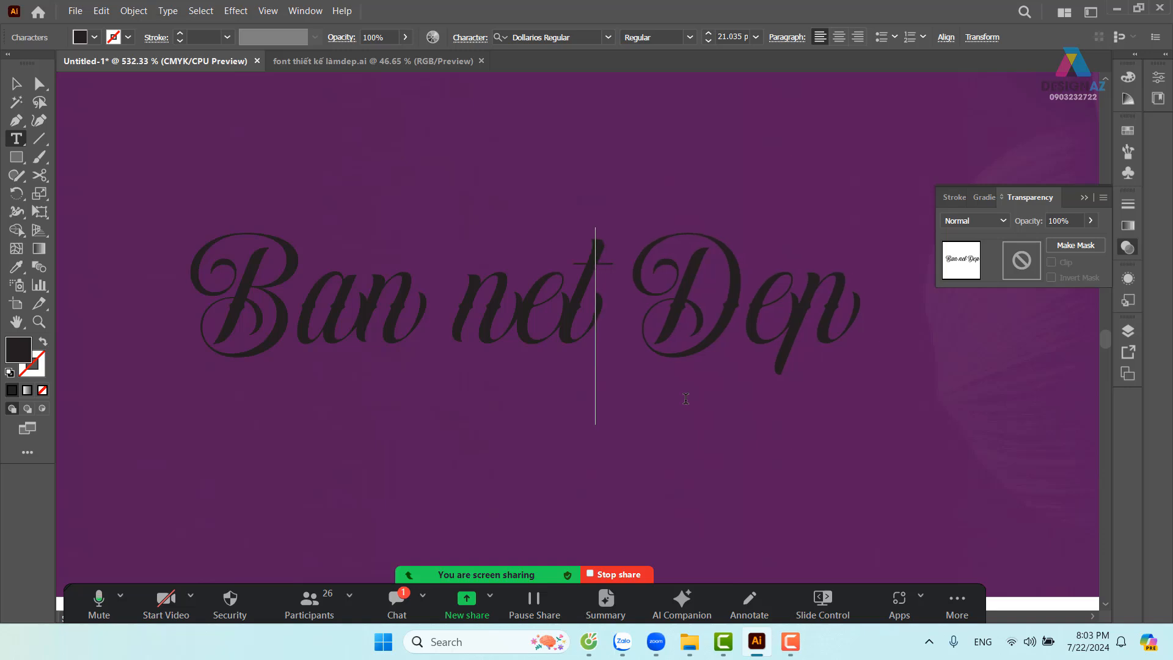
left_click(16, 83)
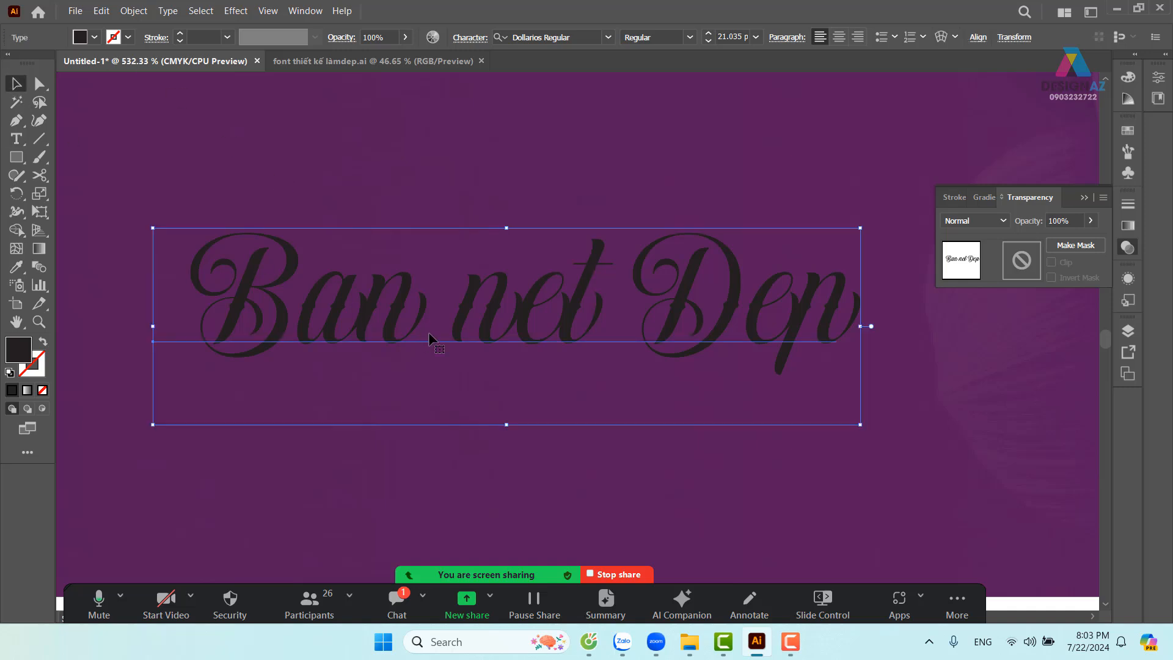
Delete the leftover unpainted rounded path lying outside the purple banner
key("ctrl+minus")
key("ctrl+minus")
key("ctrl+minus")
key("ctrl+minus")
key("ctrl+minus")
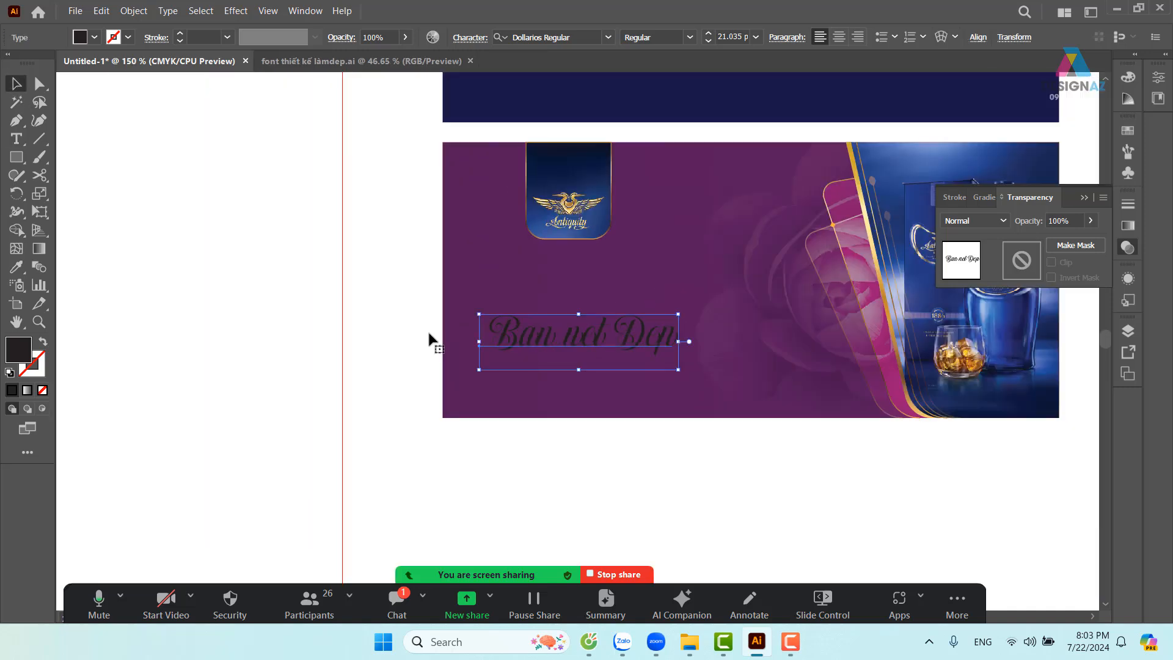
left_click_drag(716, 412, 634, 398)
left_click(242, 295)
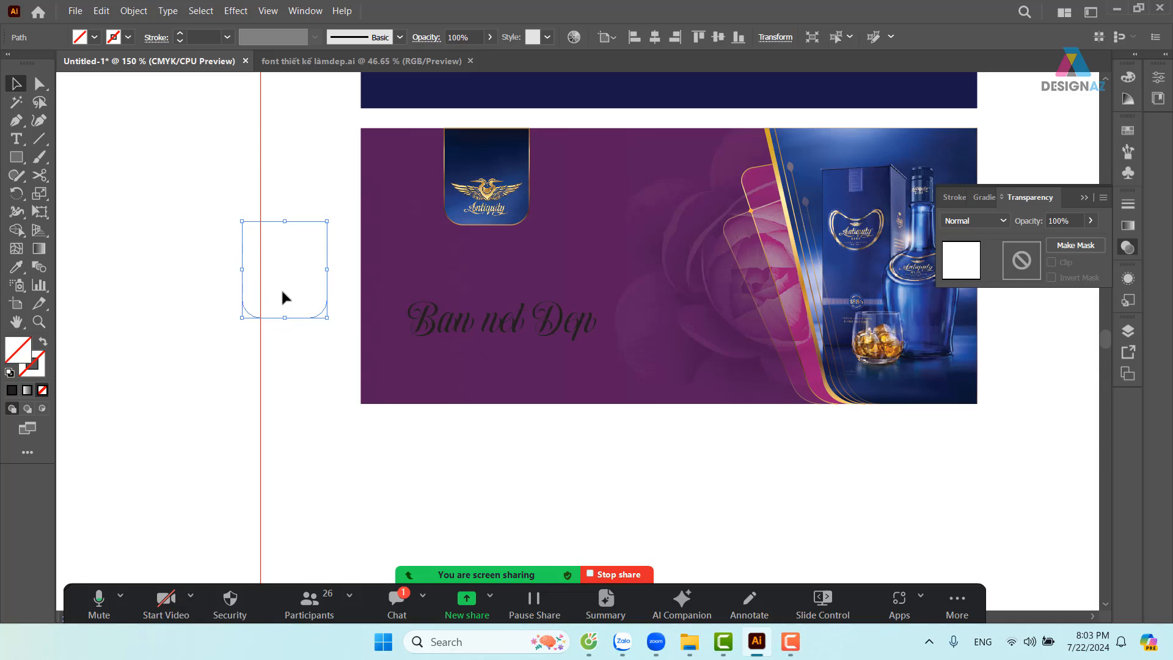
key("Delete")
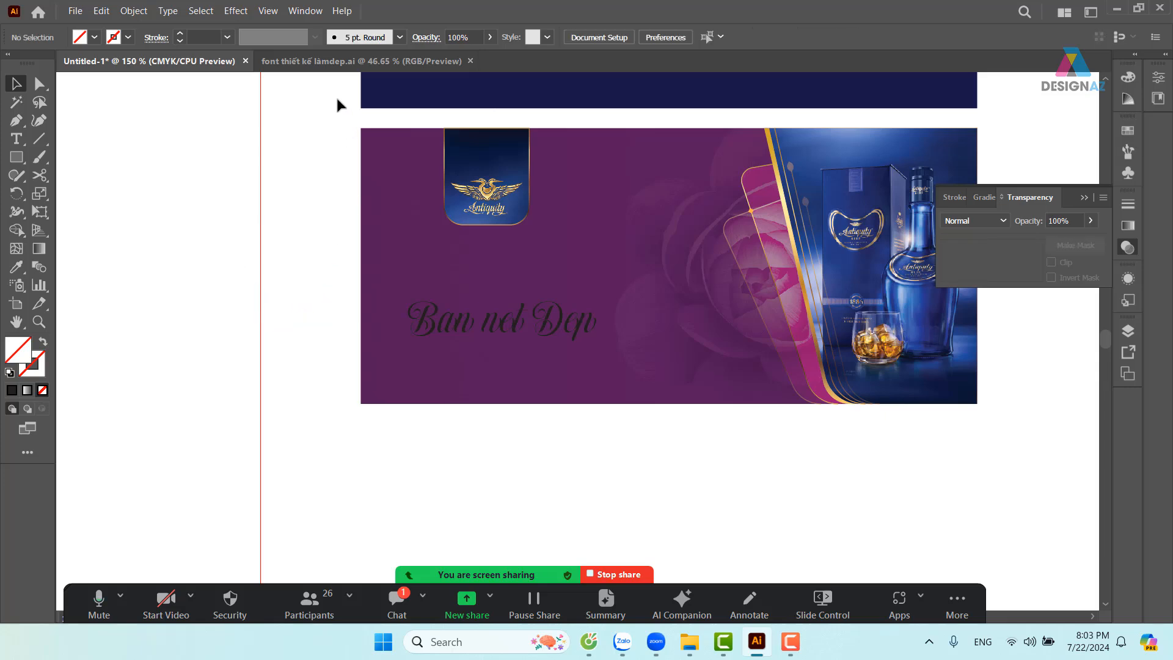
Go back to the font thiết kế làmdep.ai document and select the "Gondgir" sample set in Waylimo Regular
left_click(340, 61)
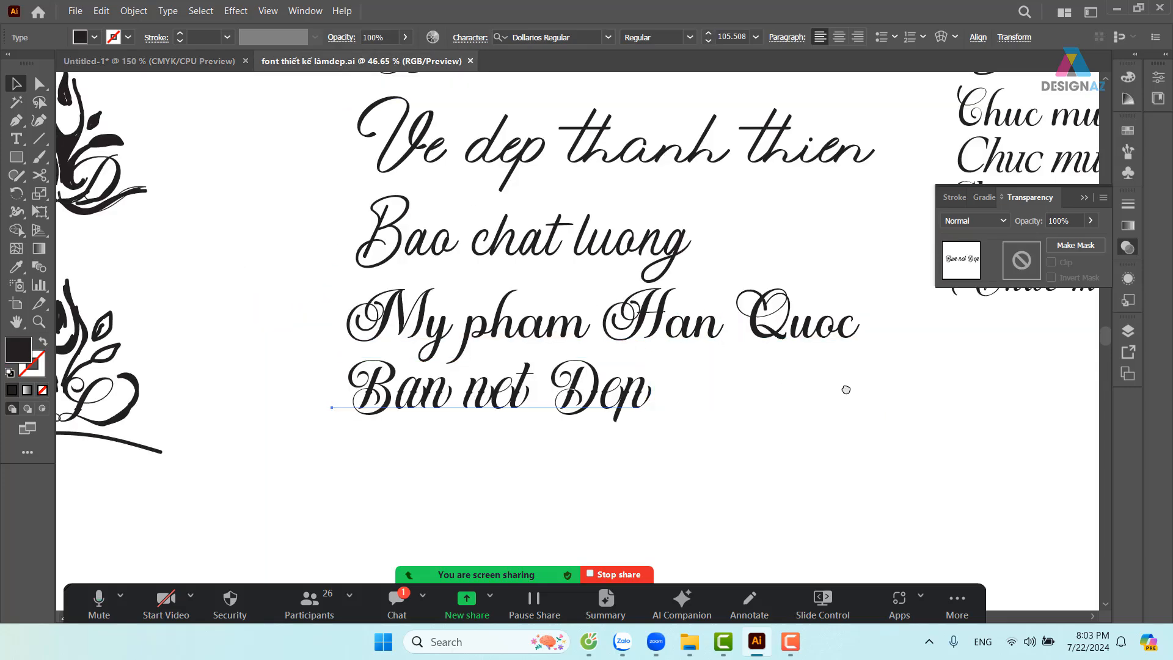
left_click_drag(846, 390, 365, 371)
left_click_drag(706, 370, 511, 498)
left_click_drag(714, 402, 459, 413)
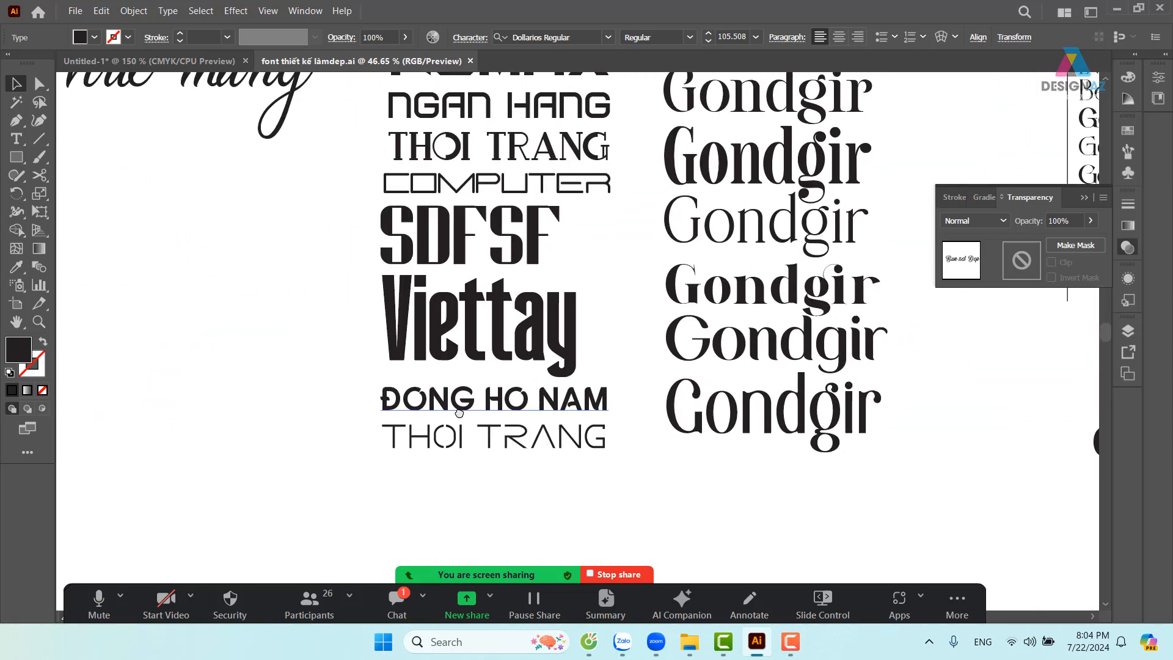
scroll(504, 329, "right", 5)
scroll(502, 307, "up", 2)
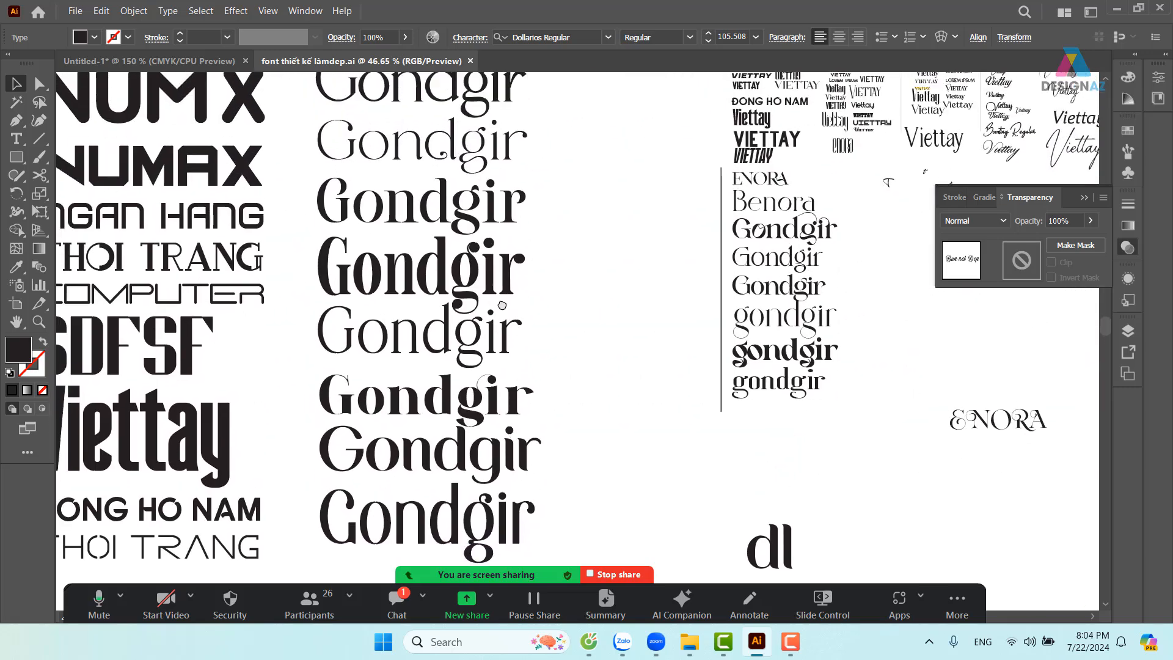
left_click_drag(502, 305, 621, 271)
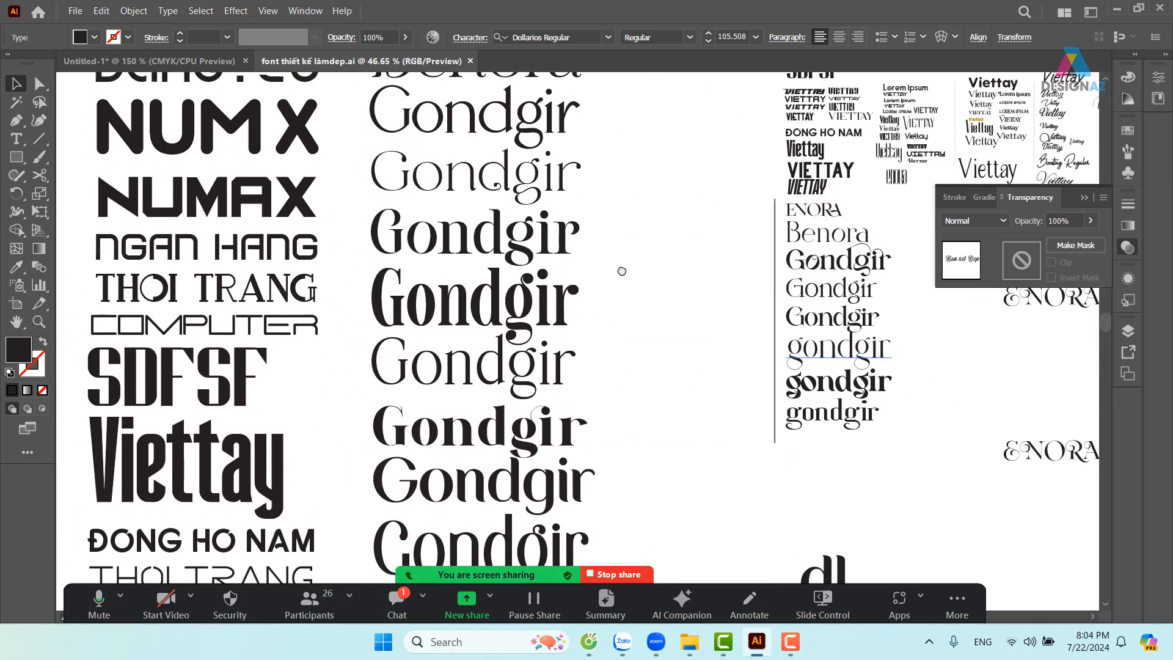
left_click(583, 410)
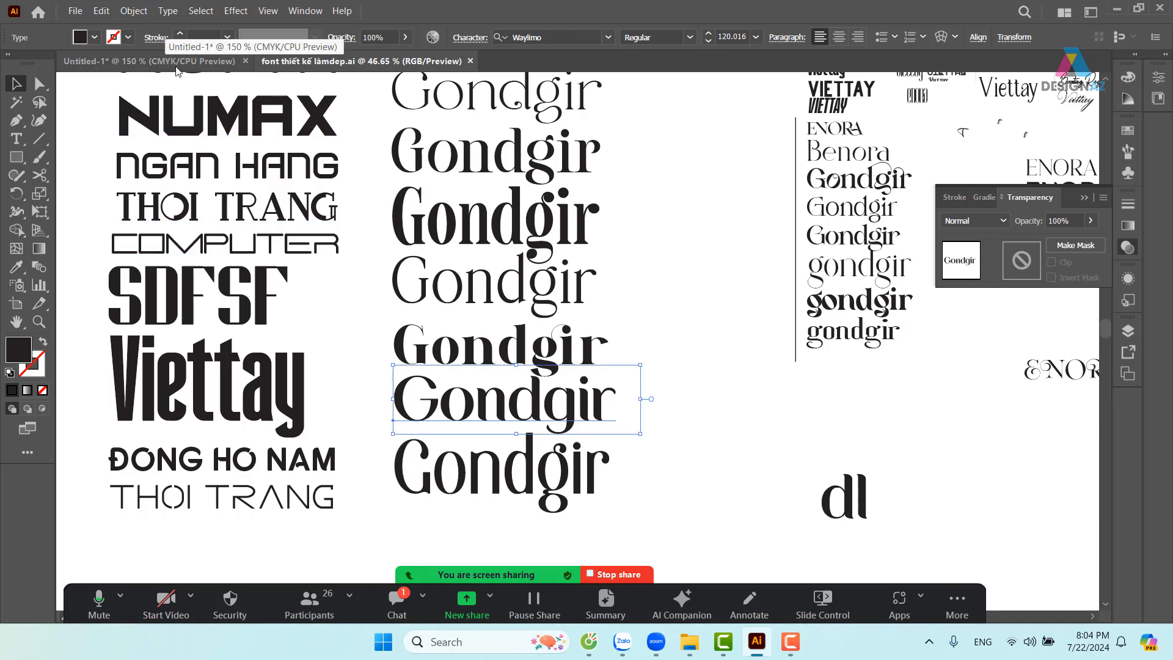
Copy the "Gondgir" sample set in Ringift Regular into the Untitled-1 document and place it below the purple banner
left_click_drag(644, 260, 656, 336)
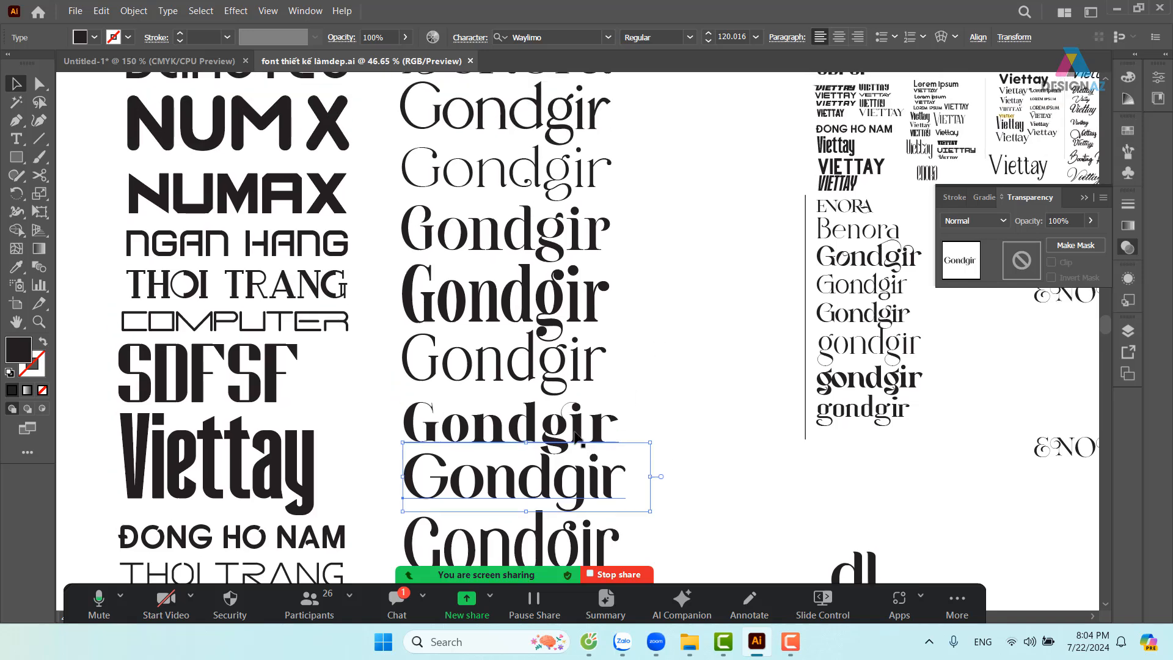
scroll(591, 318, "up", 1)
left_click(494, 259)
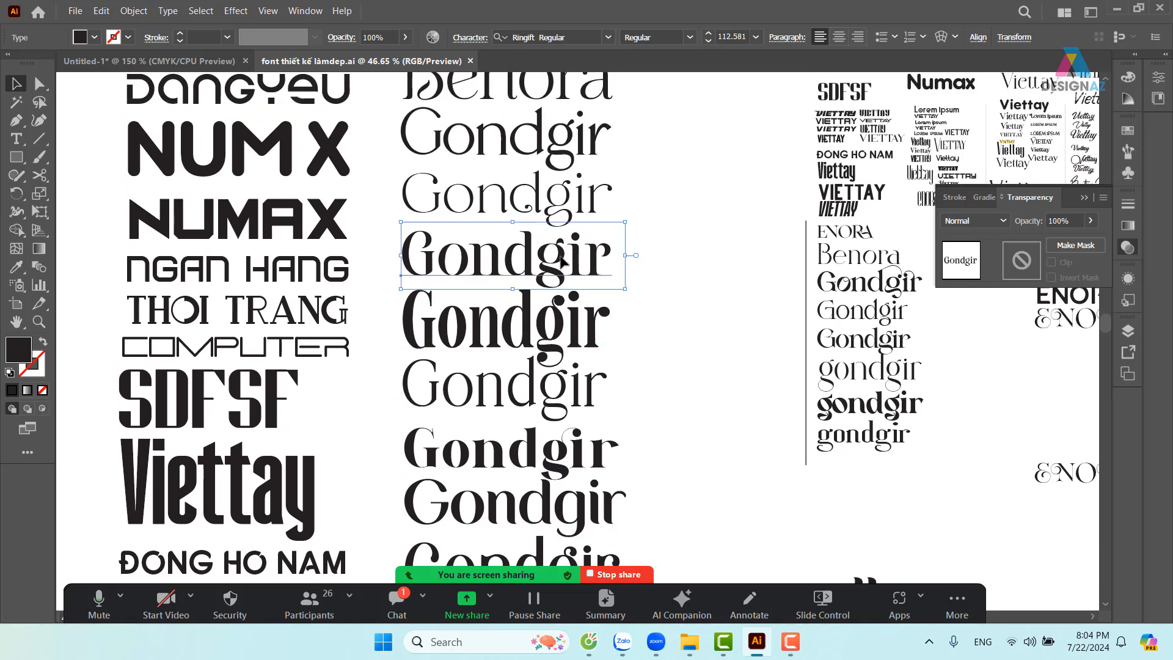
left_click(133, 61)
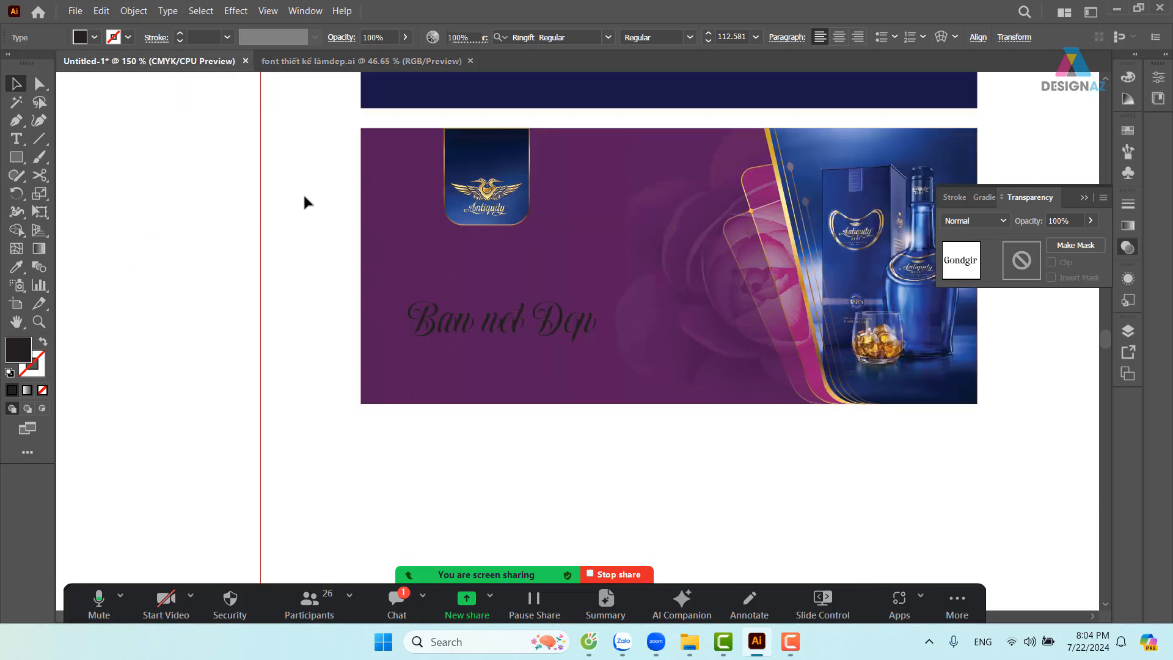
scroll(584, 364, "down", 3)
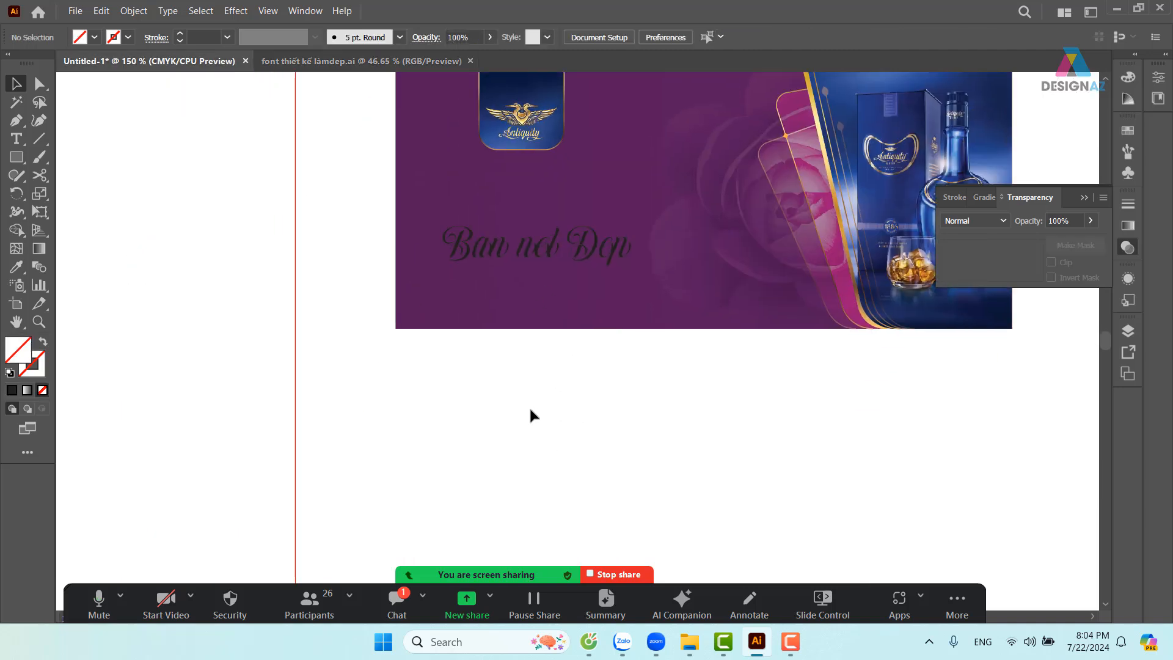
key("ctrl+v")
left_click_drag(594, 385, 584, 475)
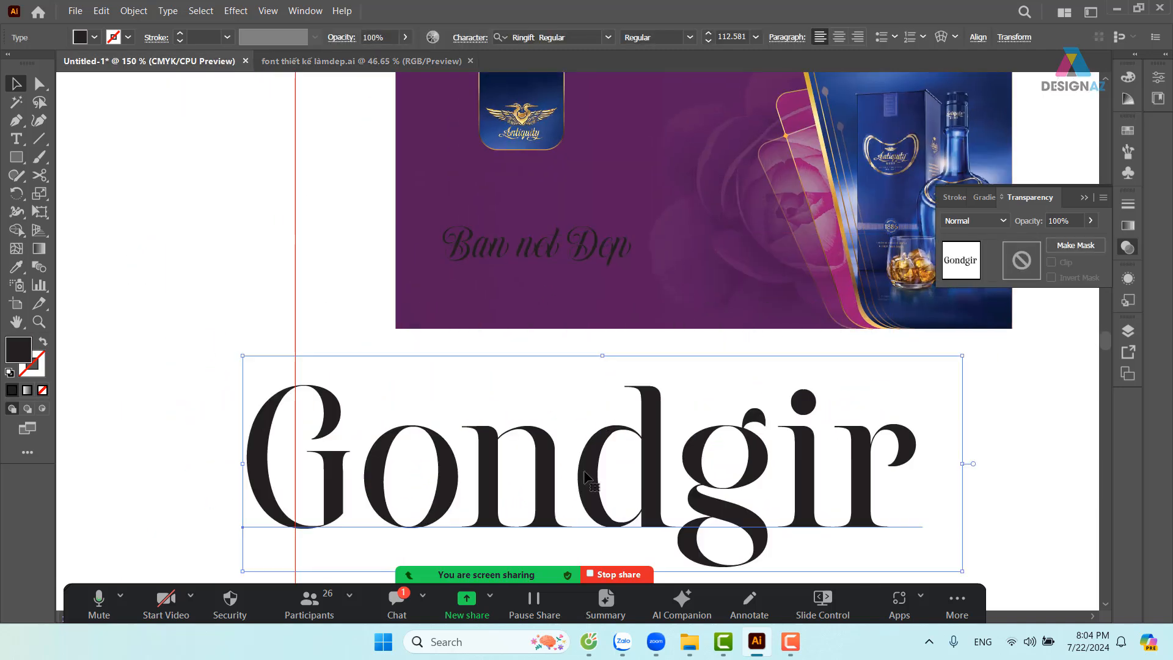
left_click_drag(526, 422, 544, 458)
left_click(223, 269)
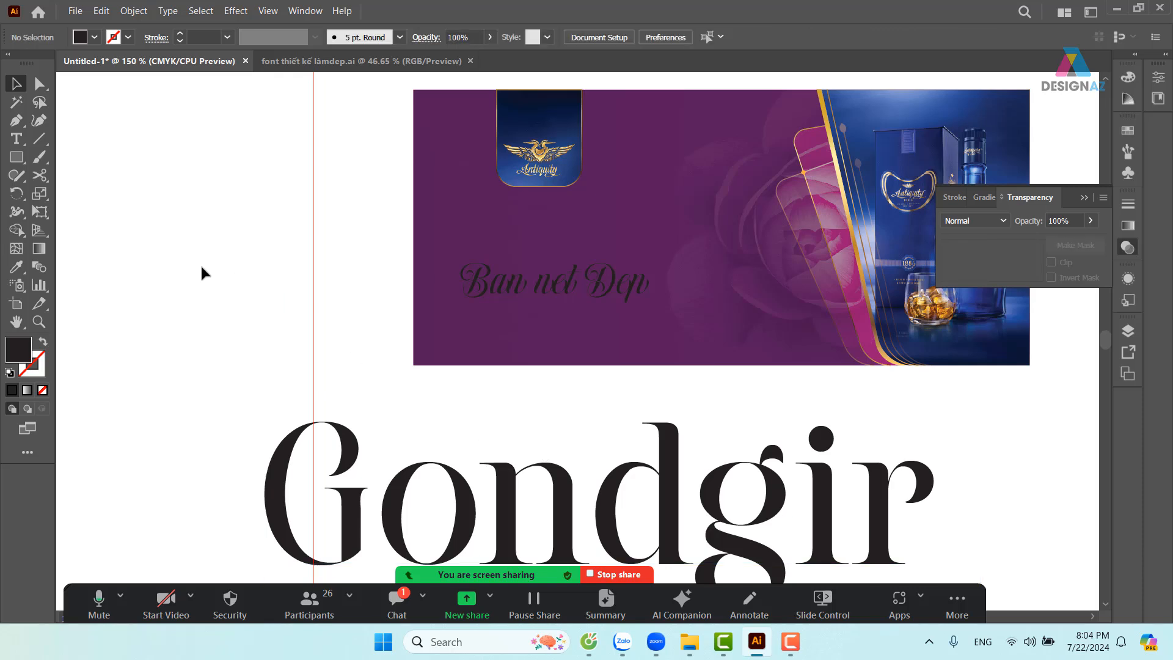
Add a placeholder "Lorem ipsum" text line outside the purple banner and enlarge it to about 21 pt
left_click(17, 140)
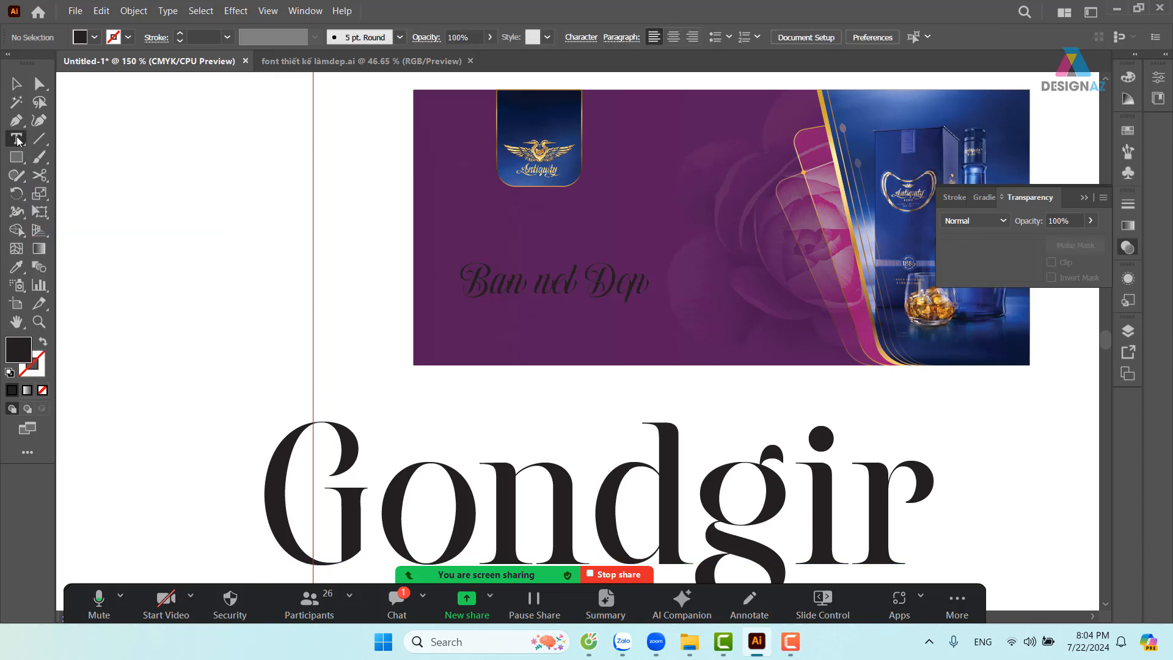
left_click(155, 239)
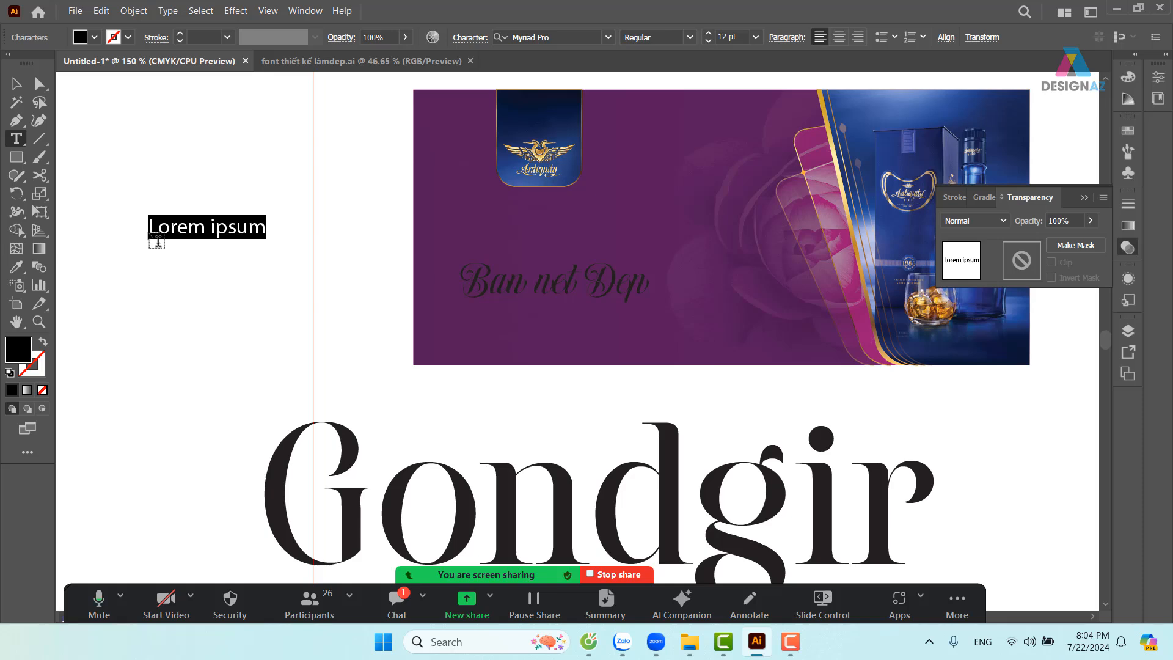
left_click(16, 83)
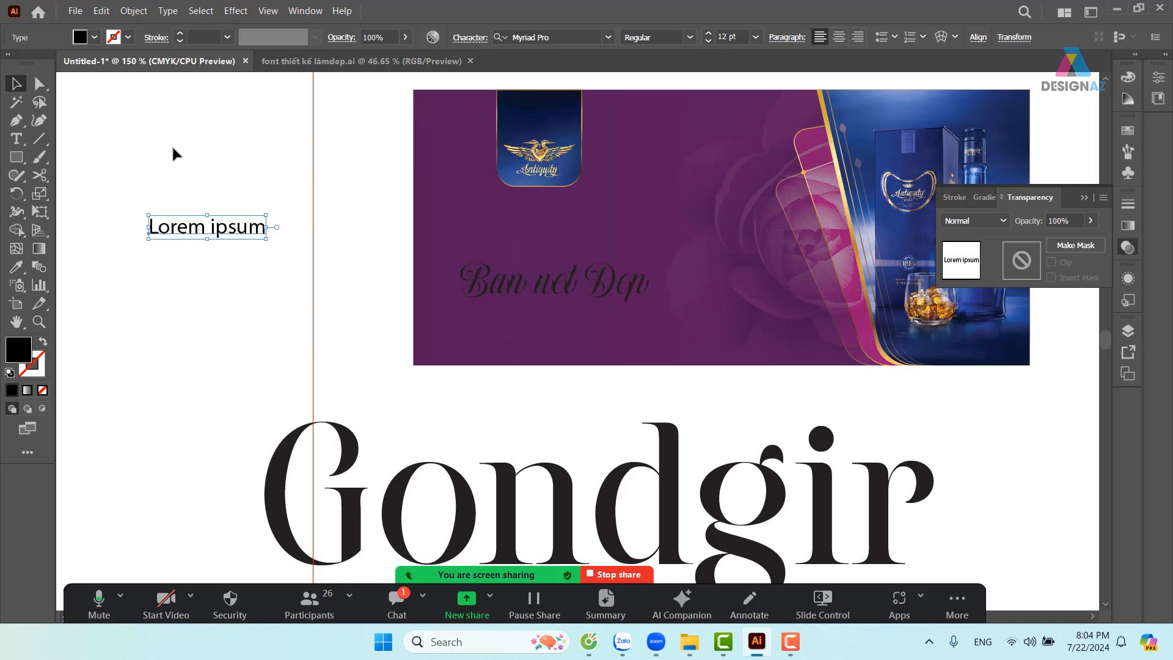
left_click_drag(270, 242, 358, 277)
Apply the "Gondgir" sample's Ringift Regular formatting to the "Lorem ipsum" text with the Eyedropper, and delete the sample
key("i")
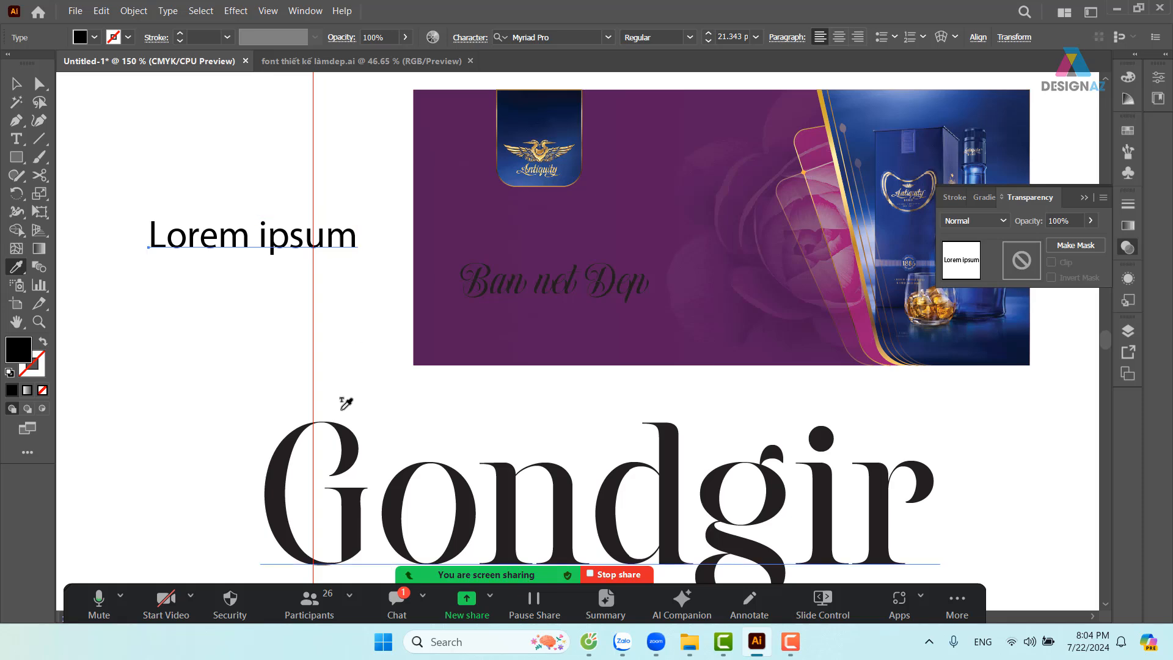
left_click(348, 438)
left_click(16, 84)
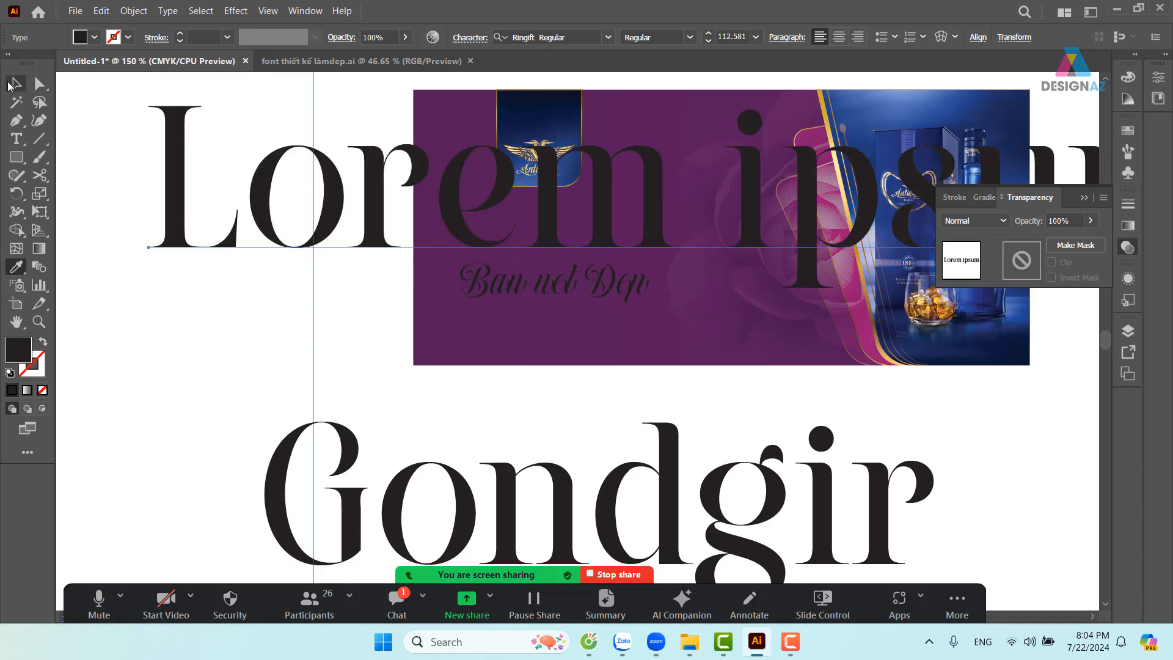
left_click(355, 460)
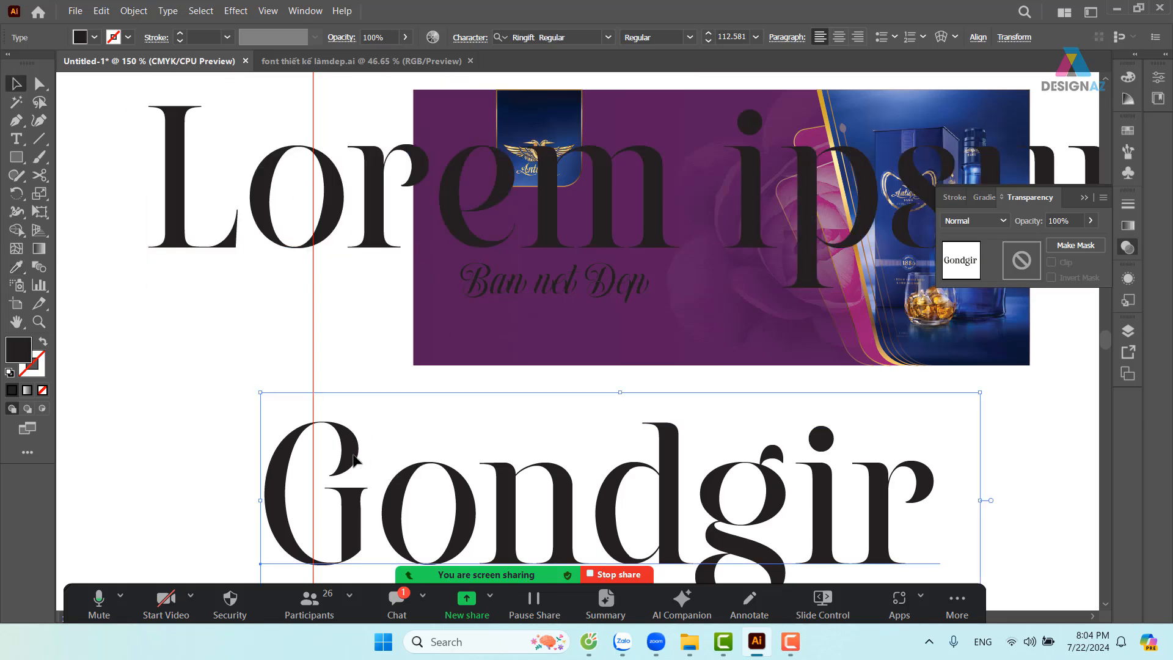
key("Delete")
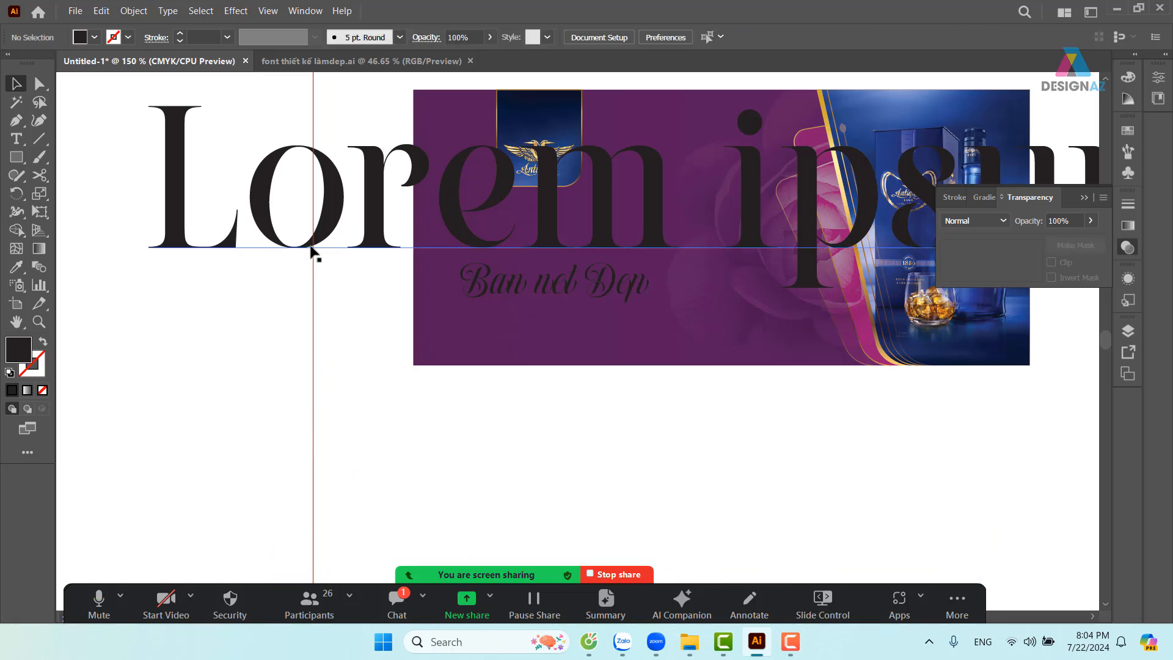
Scale the "Lorem ipsum" title down to about 27 pt and place it above "Ban net Dep" on the banner
left_click(285, 251)
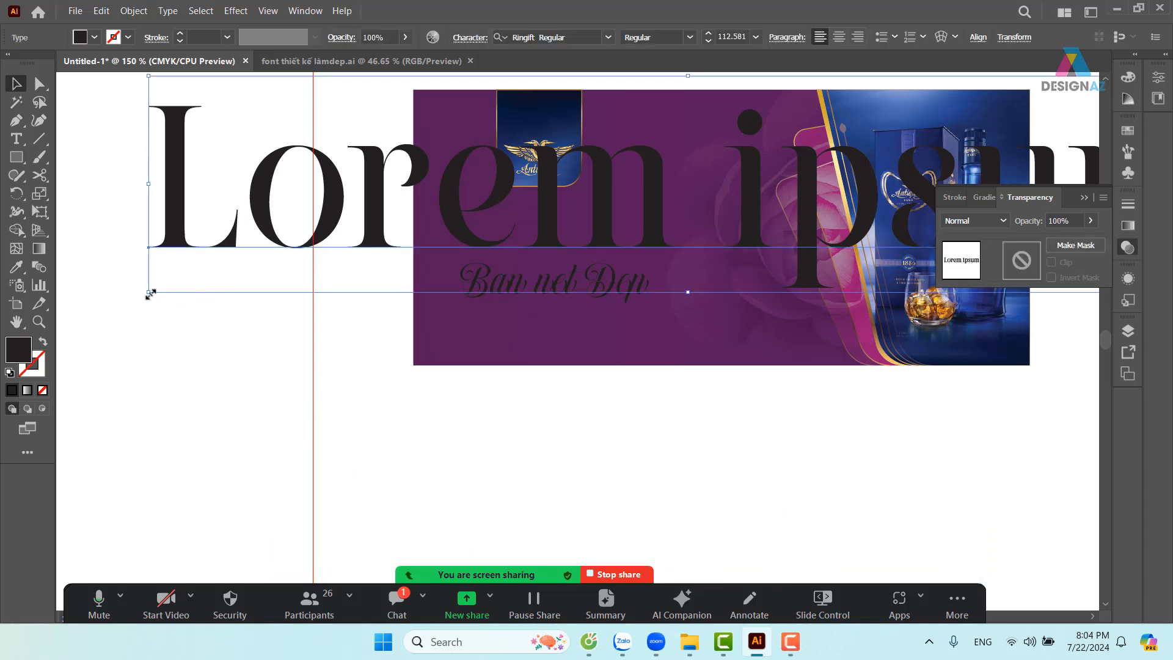
left_click_drag(149, 291, 696, 181)
left_click_drag(774, 136, 383, 239)
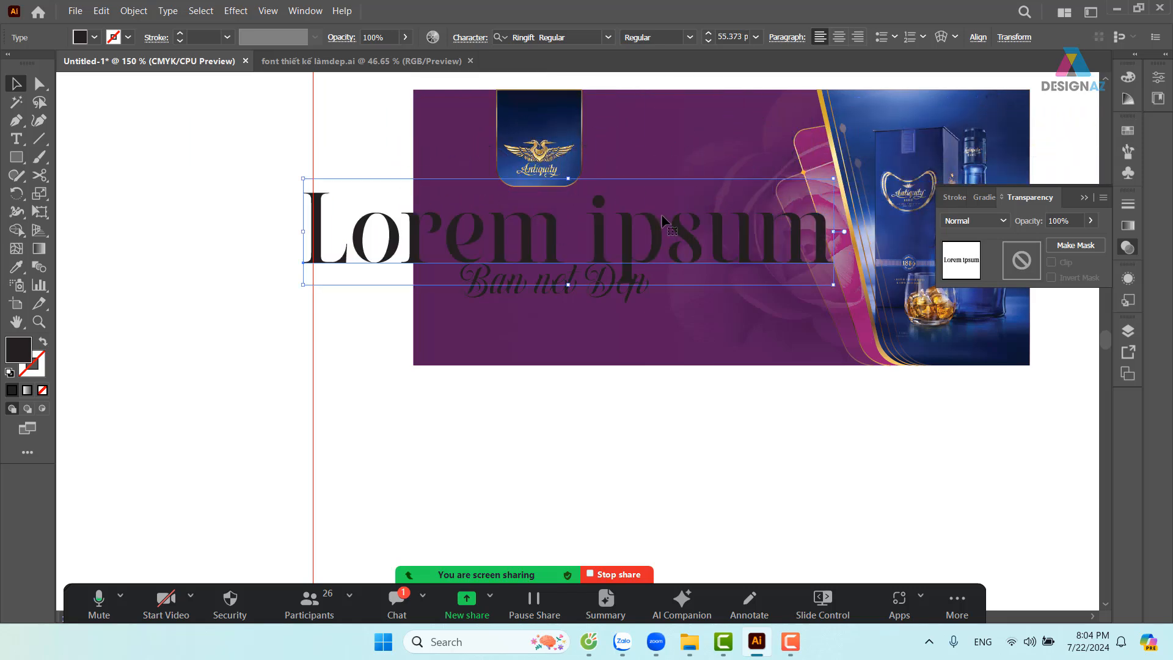
left_click_drag(833, 184, 565, 232)
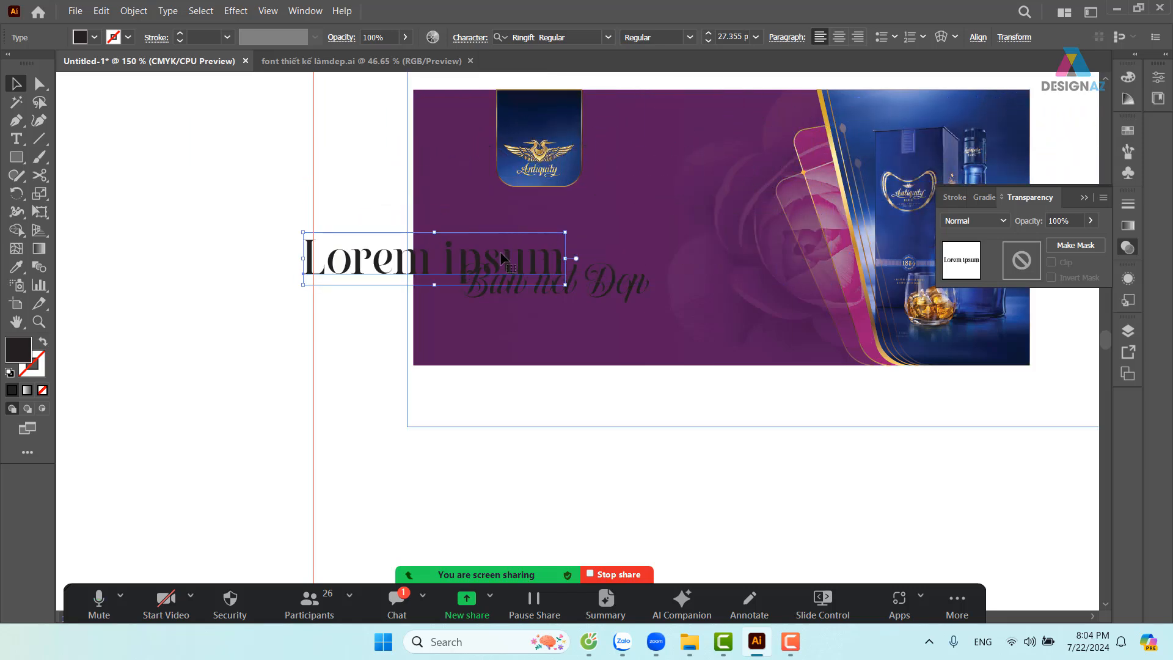
left_click_drag(463, 267, 613, 238)
left_click(310, 248)
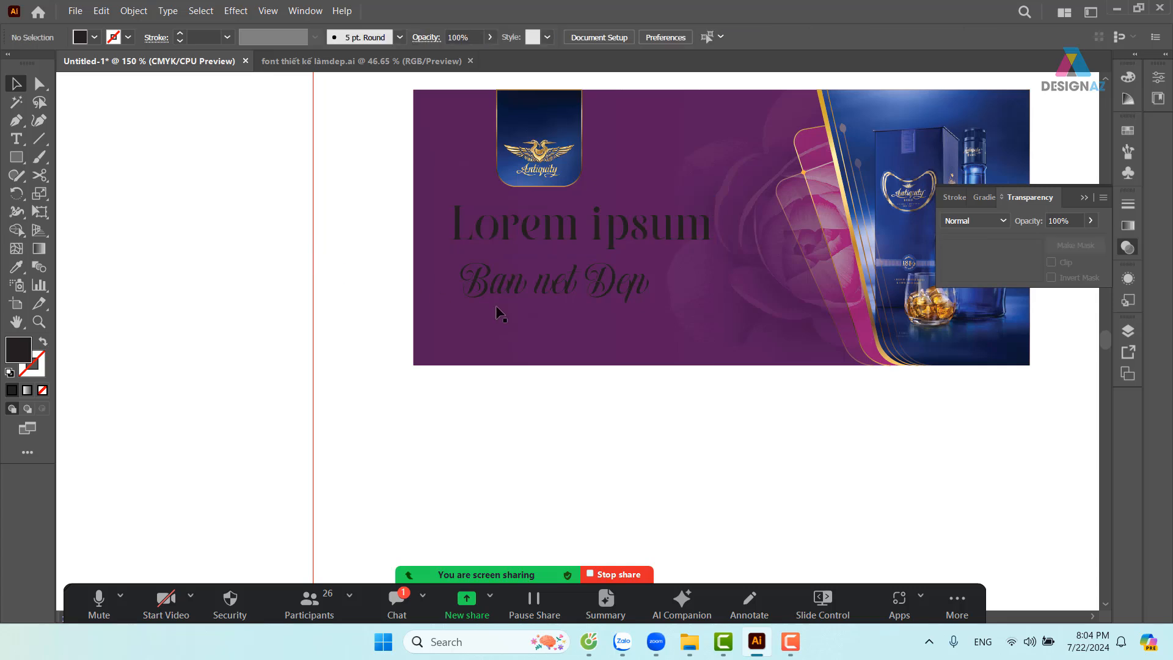
Scale "Ban net Dep" down to about 15 pt and centre it just under the "Lorem ipsum" title
left_click(531, 297)
left_click_drag(512, 289, 593, 263)
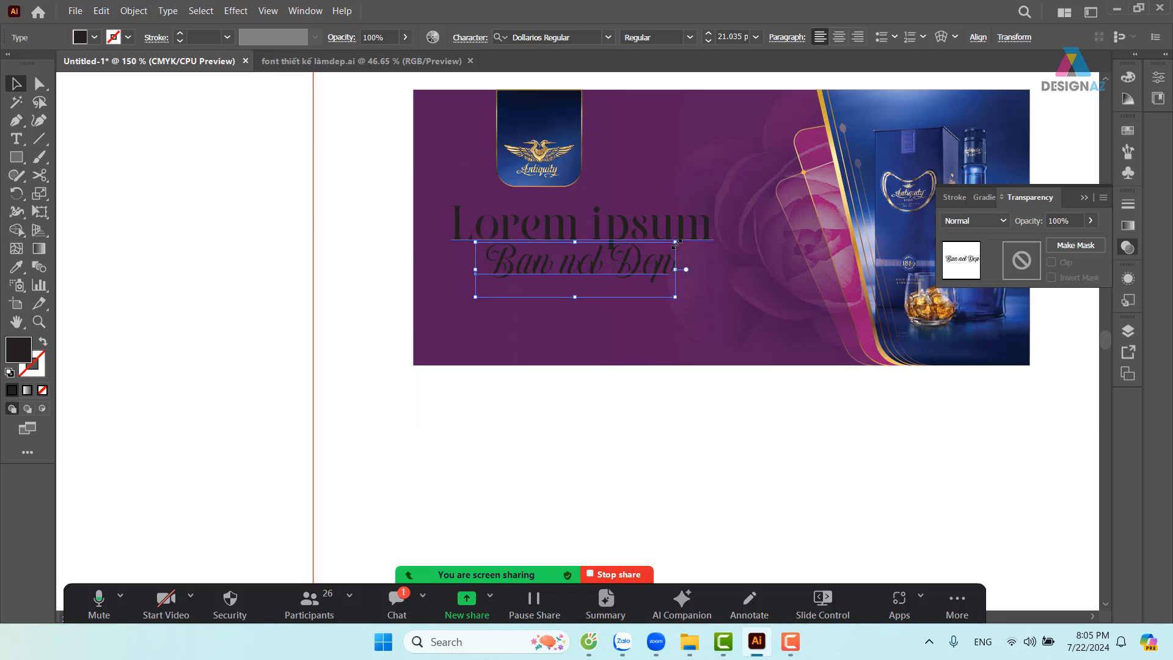
left_click_drag(674, 243, 628, 251)
left_click(629, 237, "shift")
left_click(613, 433)
left_click_drag(685, 443, 629, 454)
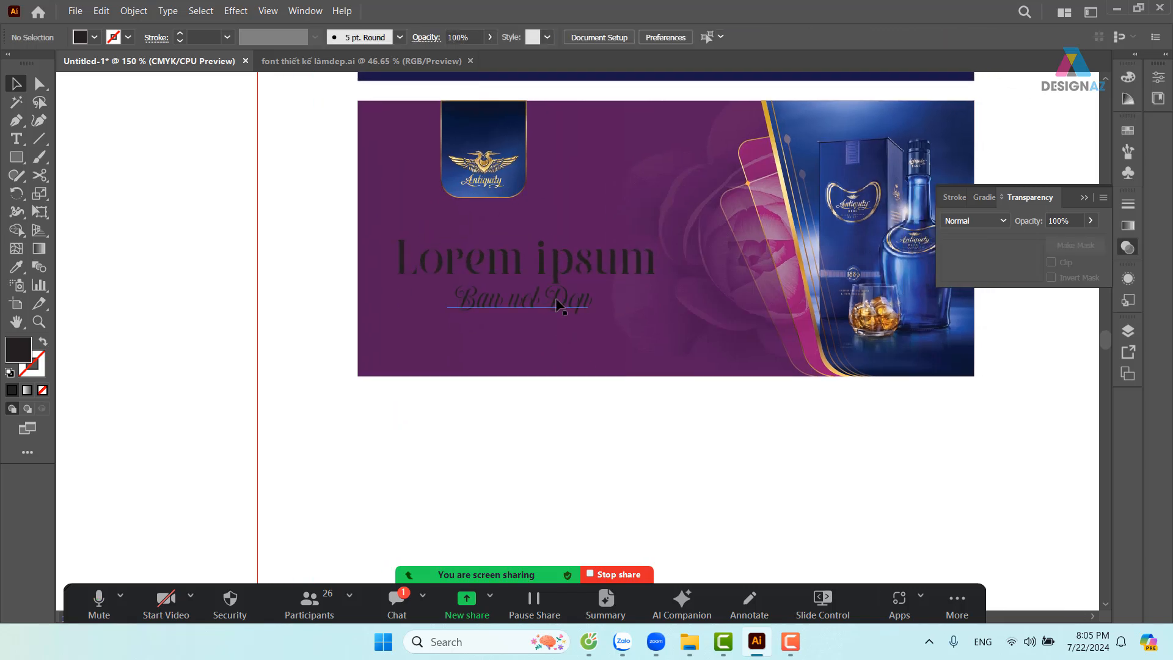
Recolour the "Ban net Dep" text light blue by sampling the bottle image with the Eyedropper
left_click(557, 304)
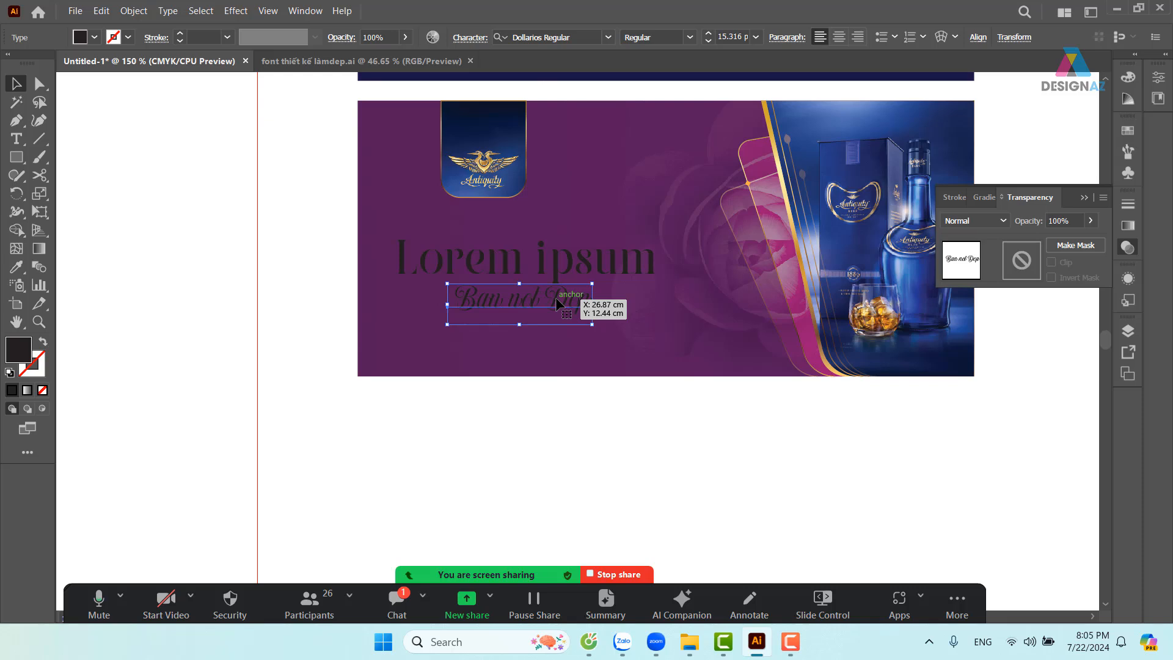
key("i")
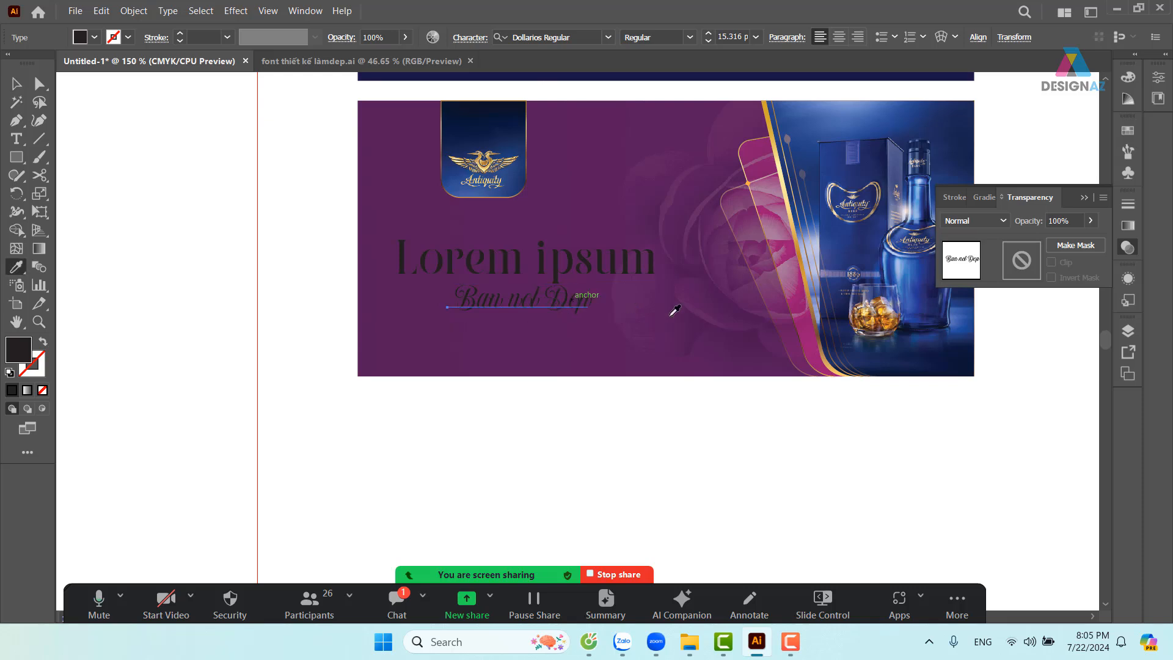
left_click(898, 263)
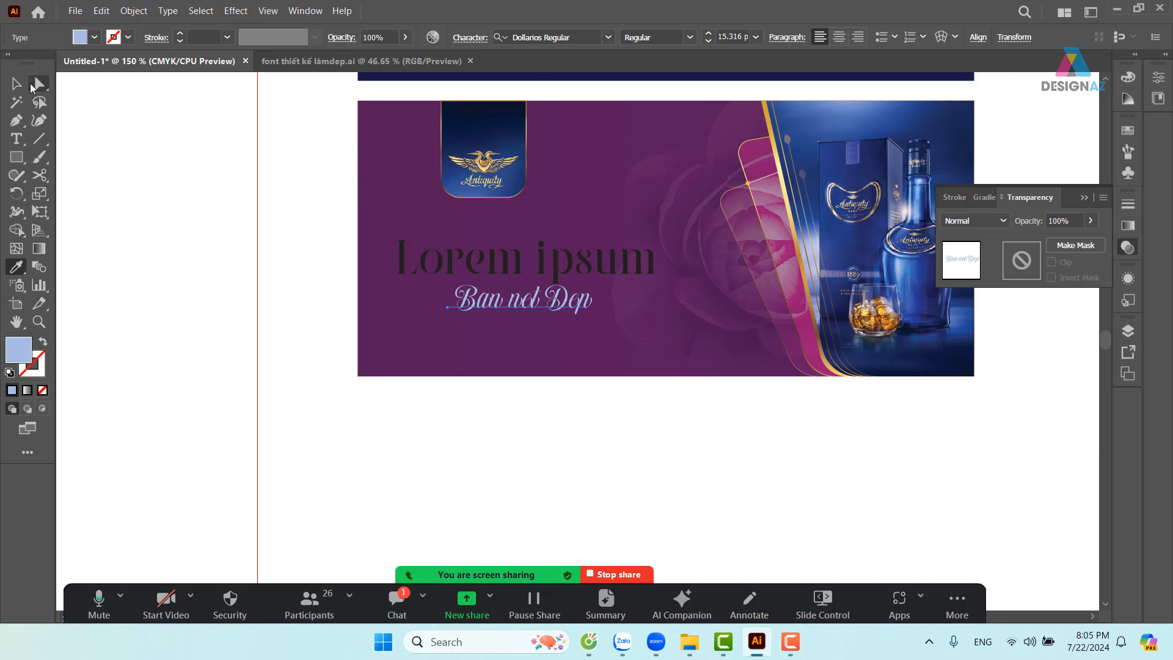
key("v")
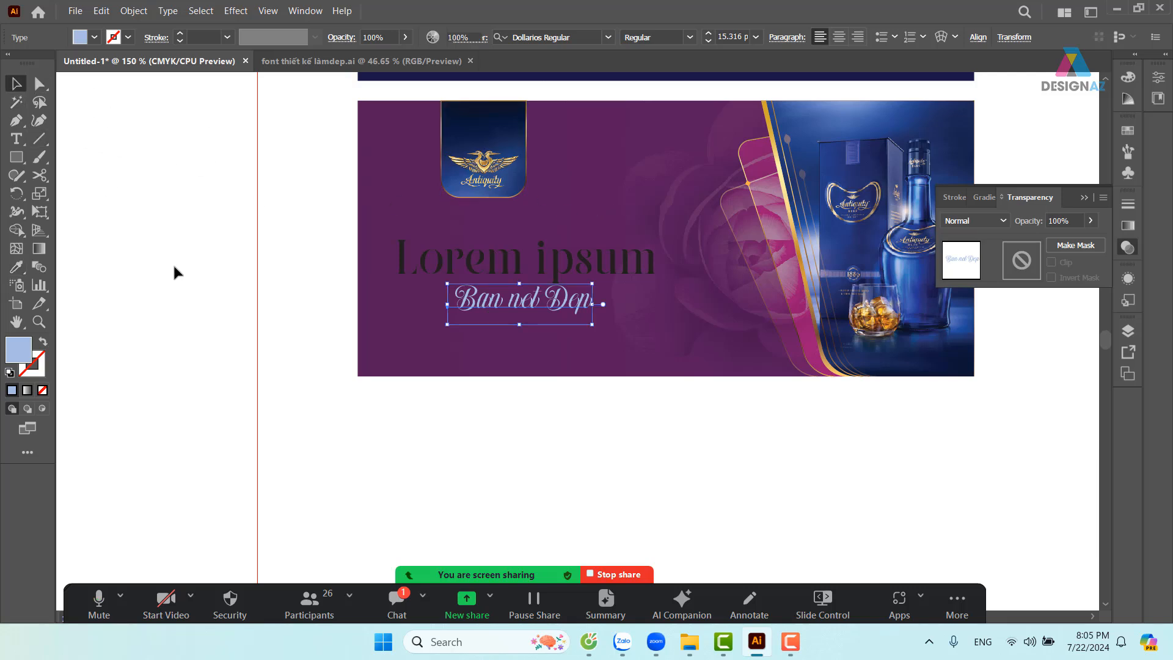
left_click(173, 264)
Examine the lettering and spacing of the two title lines up close
left_click(601, 264)
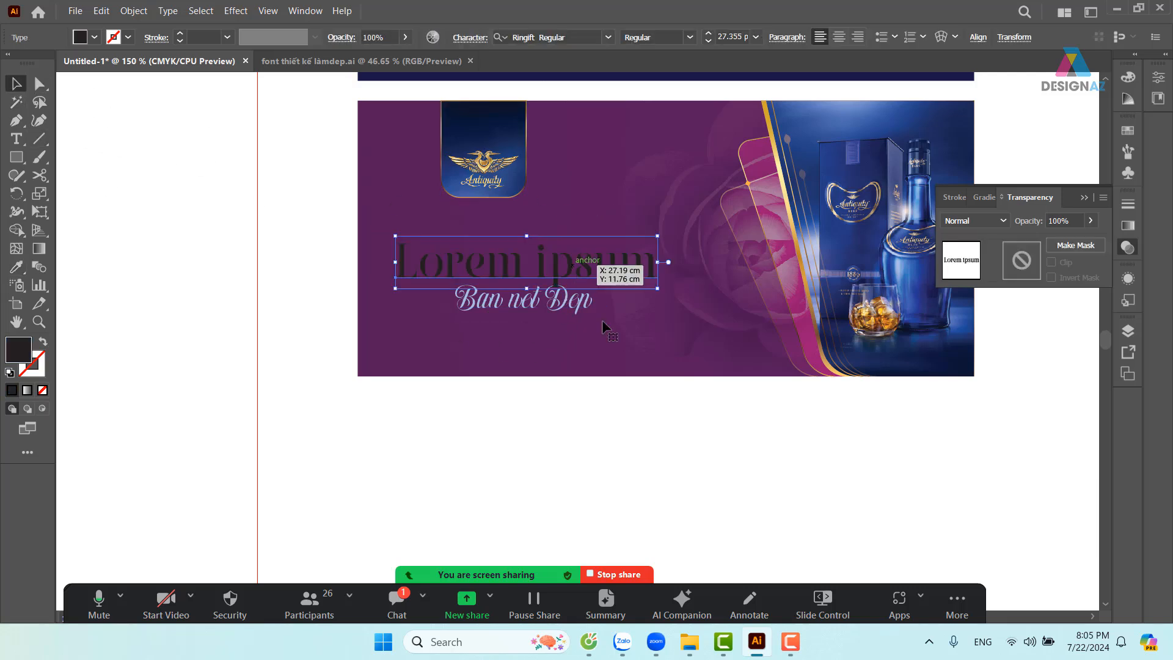
left_click(687, 435)
key("z")
left_click_drag(555, 296, 663, 368)
scroll(714, 440, "down", 5)
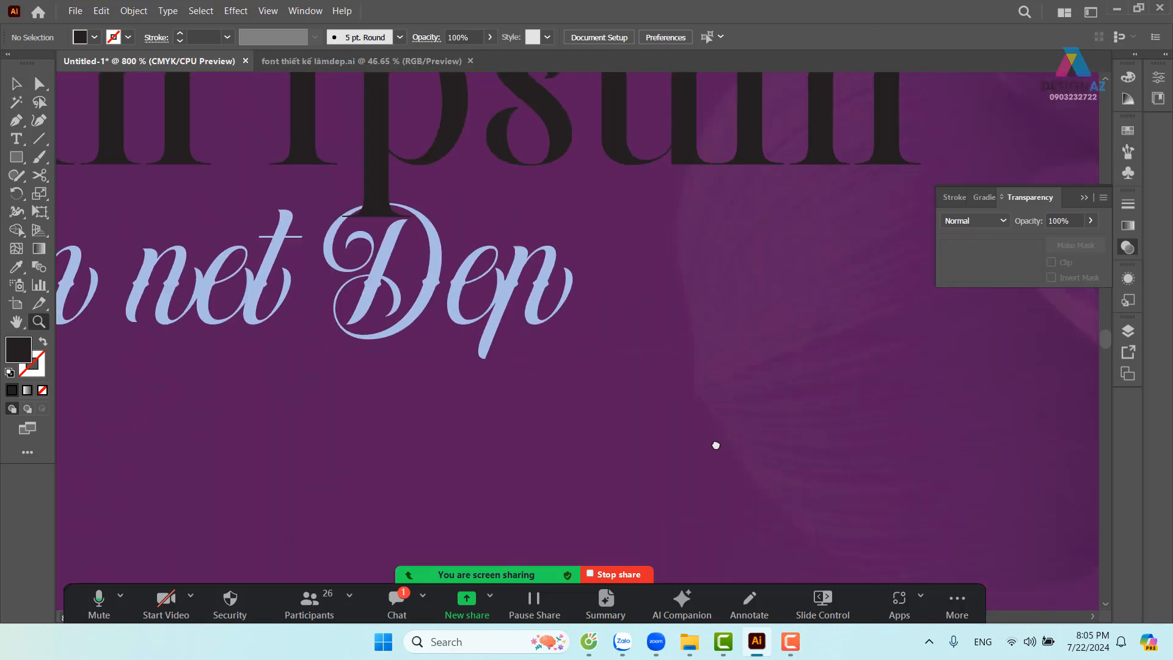
scroll(716, 445, "down", 4)
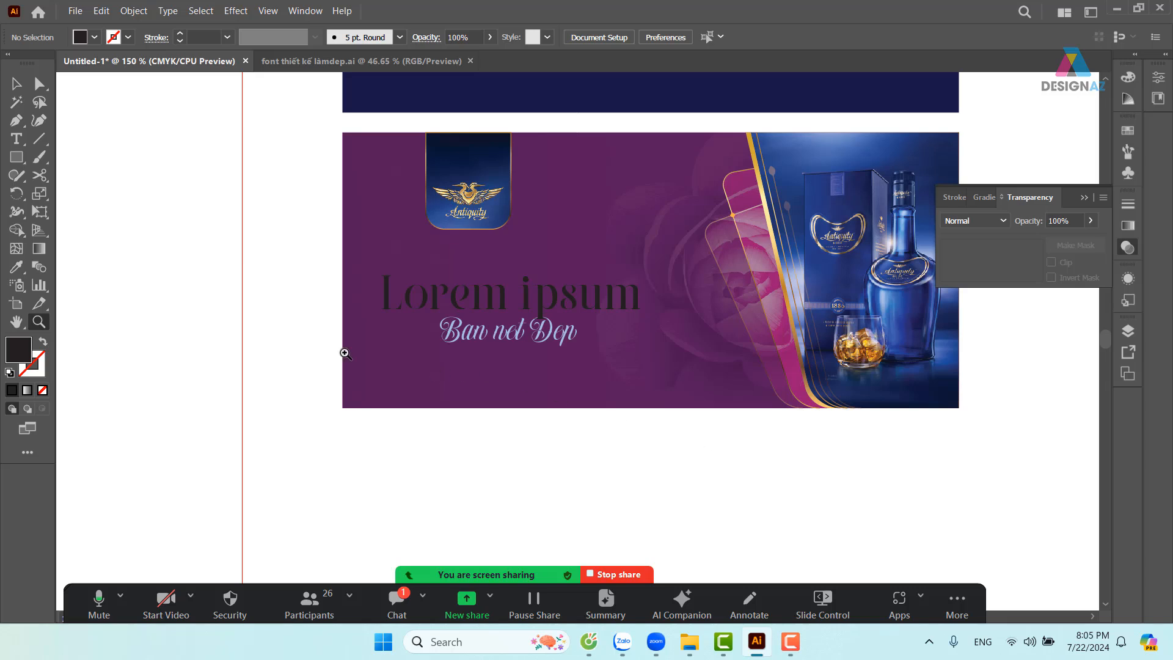
Select only the blue Antiquity logo panel with its emblem and move it horizontally to X 26.2265 cm, centred above the title
left_click(17, 87)
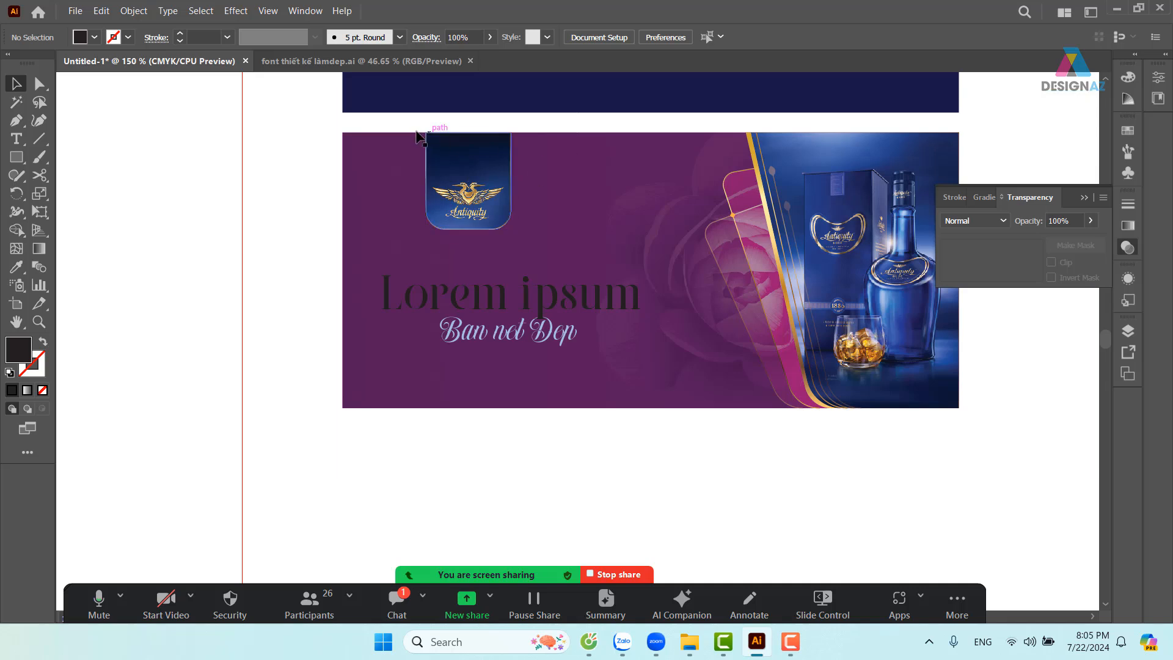
left_click_drag(411, 123, 533, 249)
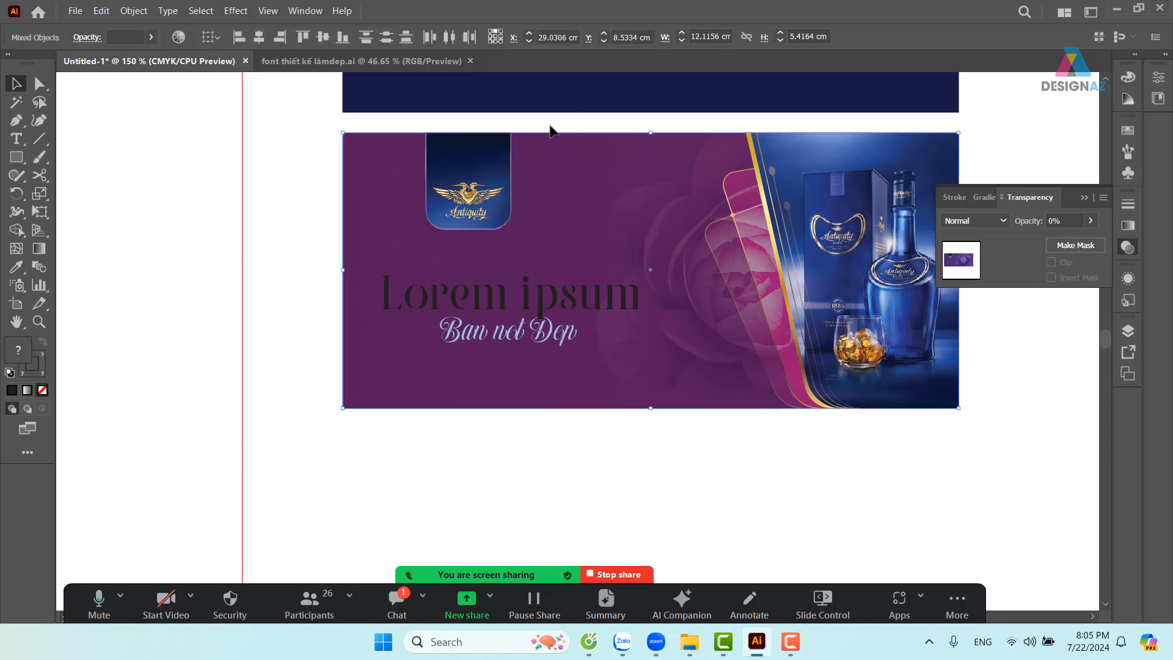
left_click(464, 192)
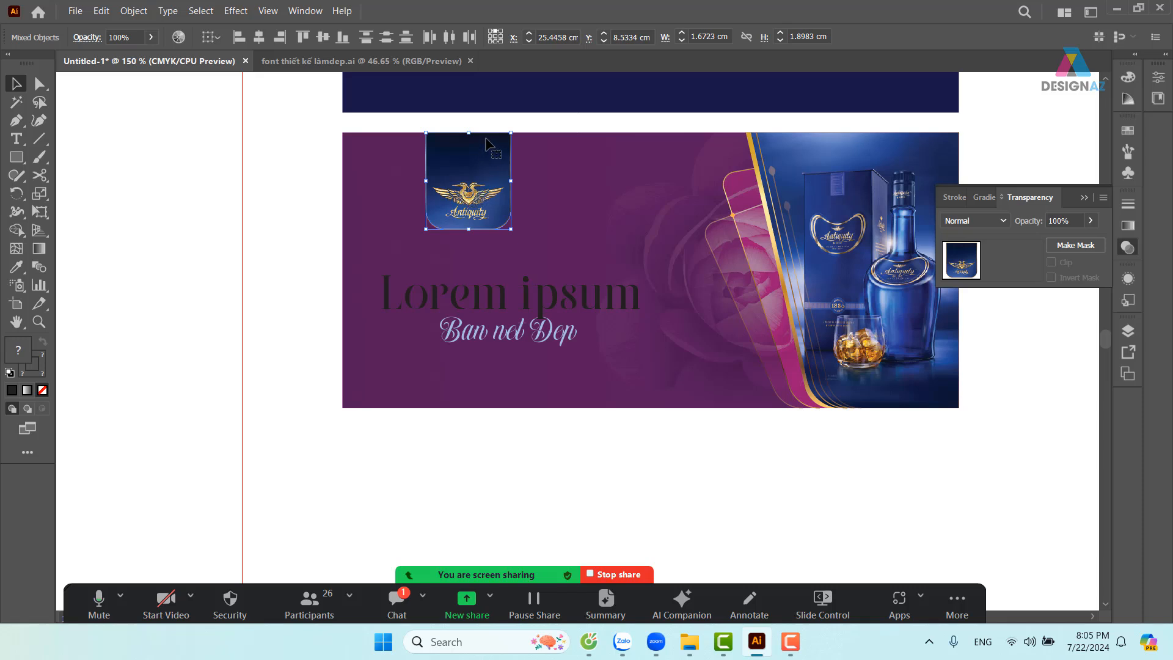
left_click(381, 192)
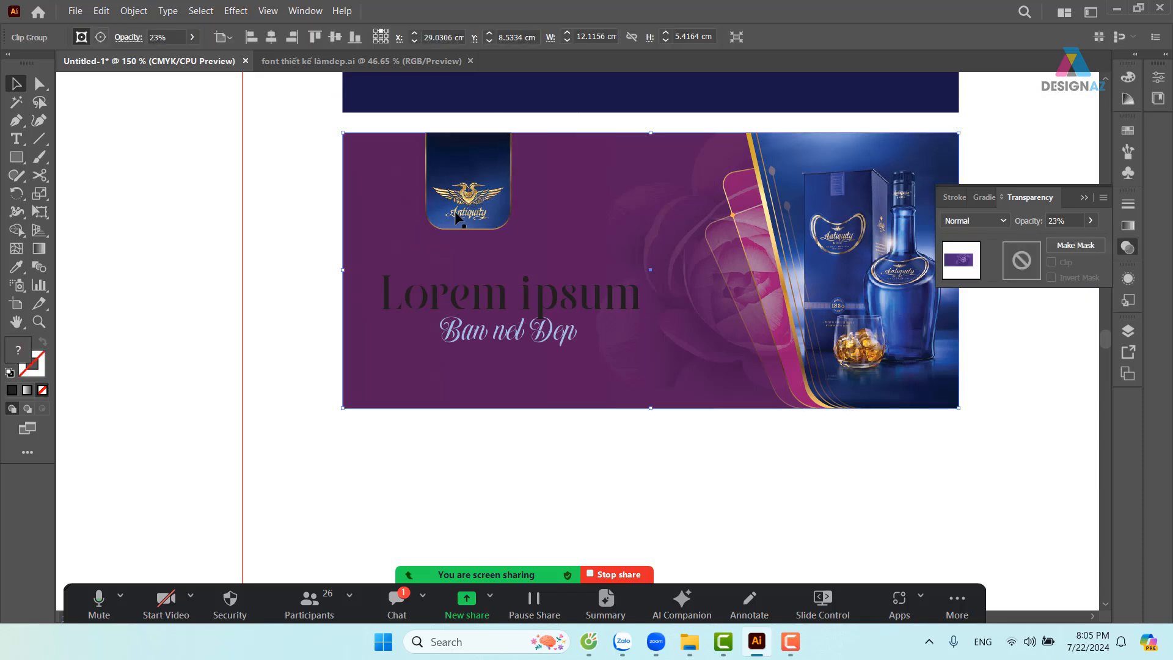
left_click(511, 179, "shift")
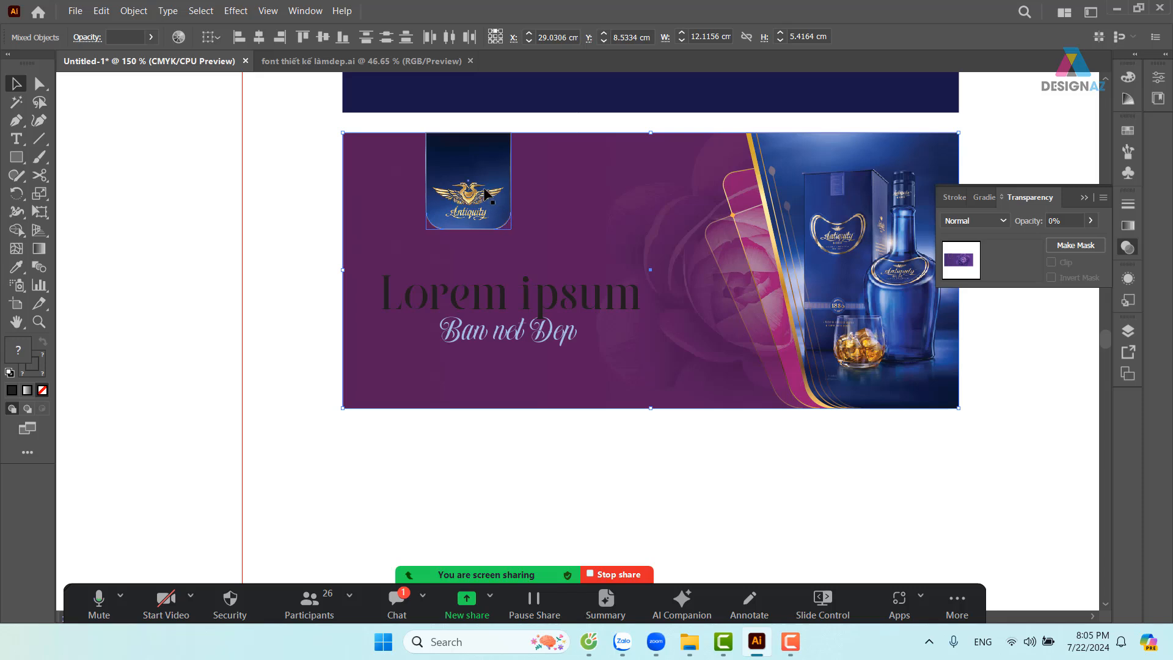
left_click(340, 214)
left_click_drag(415, 127, 544, 238)
left_click(578, 194, "shift")
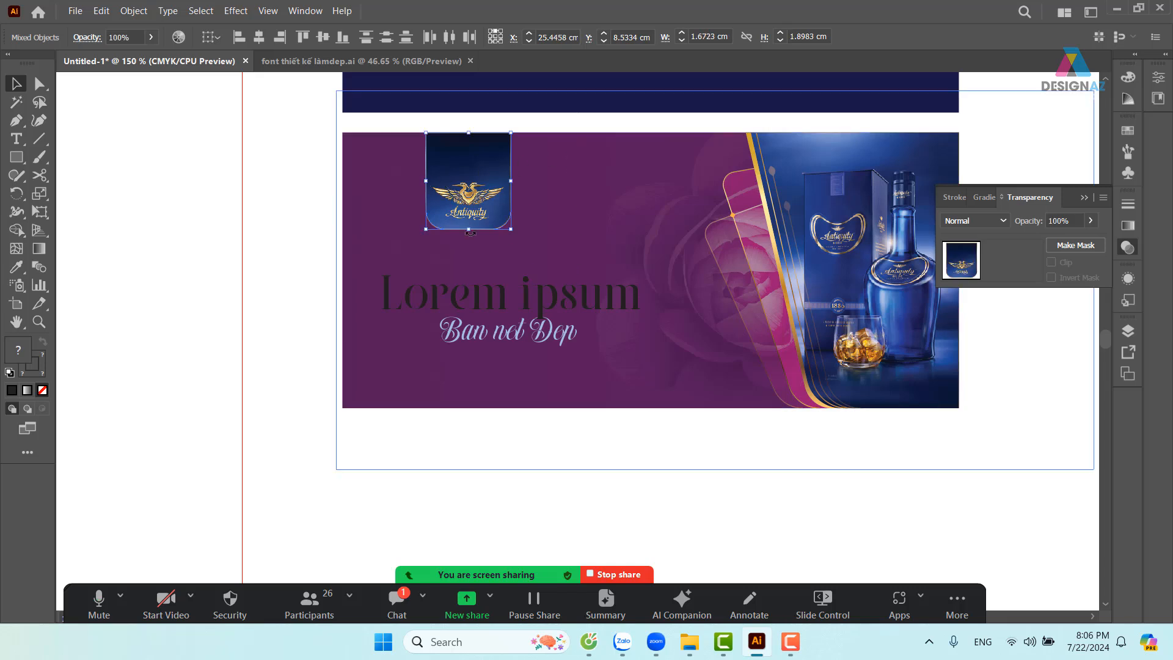
left_click_drag(491, 223, 540, 183)
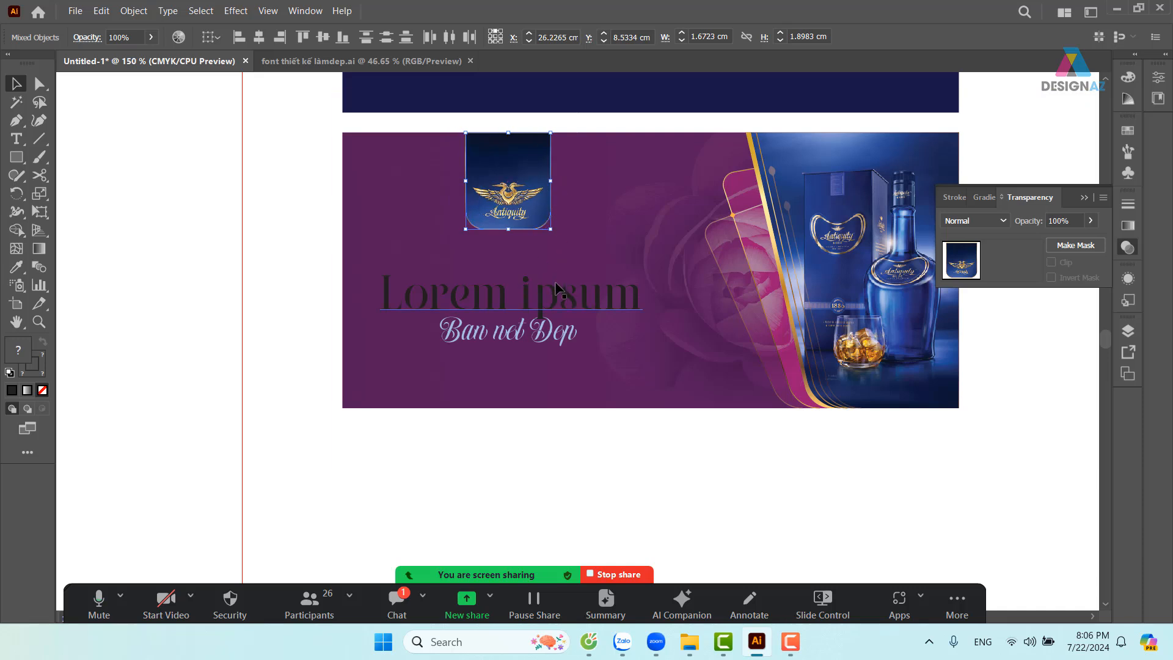
left_click(251, 285)
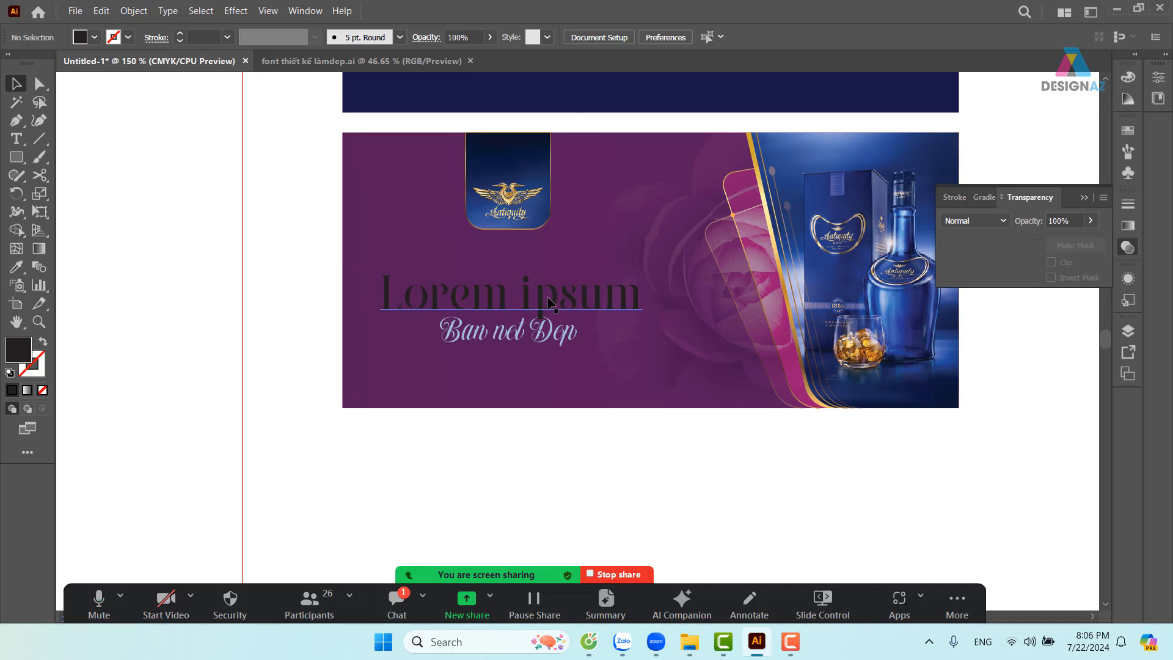
Move the "Lorem ipsum" and "Ban net Dep" lines up slightly, closer to the logo panel
left_click_drag(542, 302, 529, 329)
left_click(574, 431)
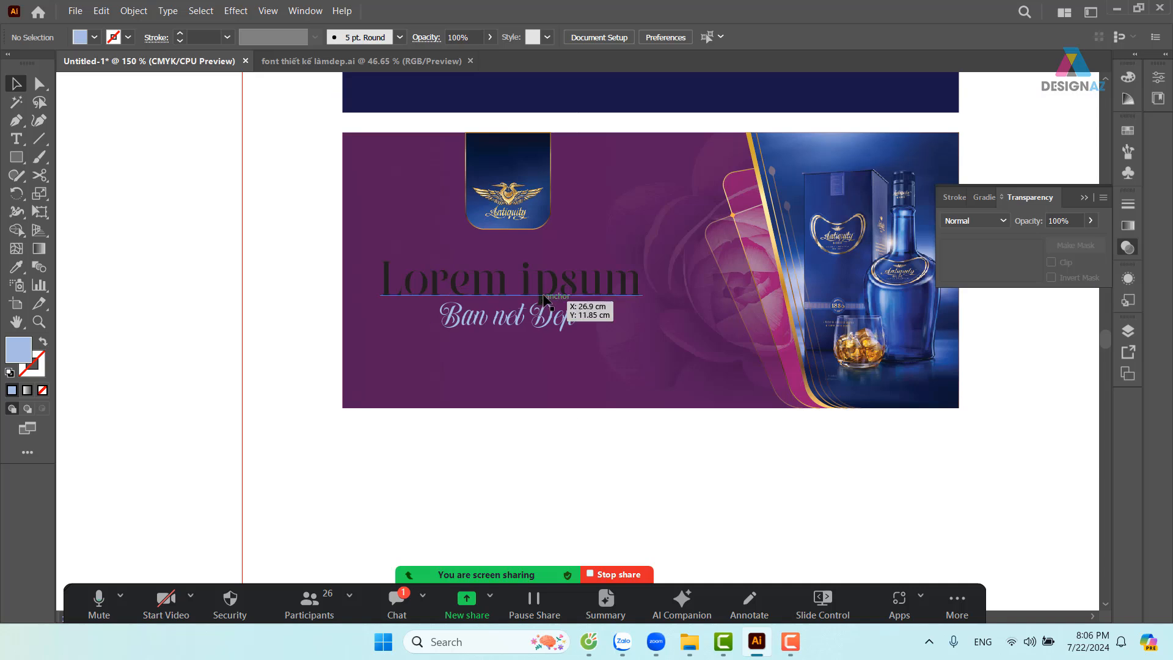
Recolour the "Ban net Dep" text with the tan swatch C=25 M=40 Y=65 K=0
left_click(537, 327)
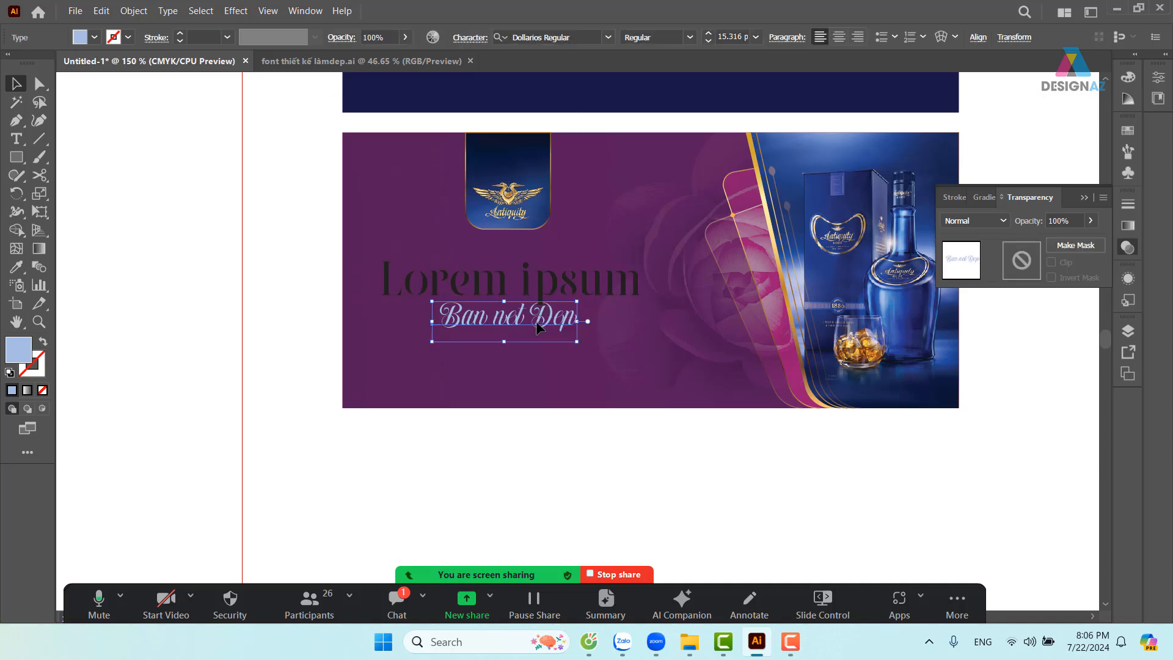
key("i")
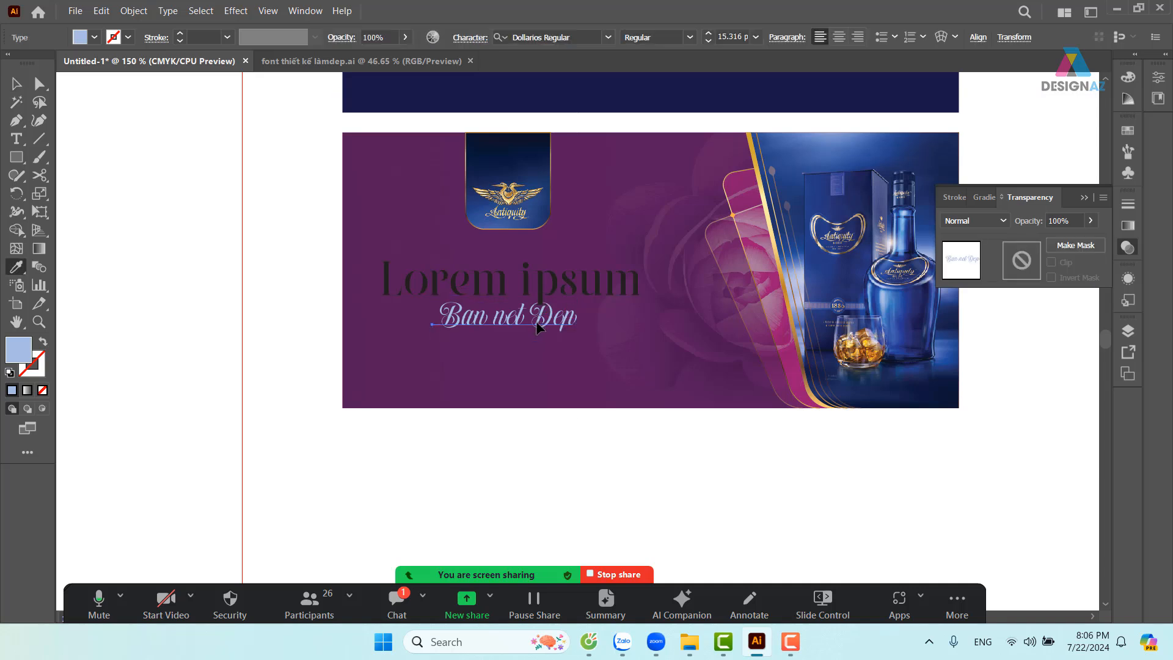
left_click(892, 297)
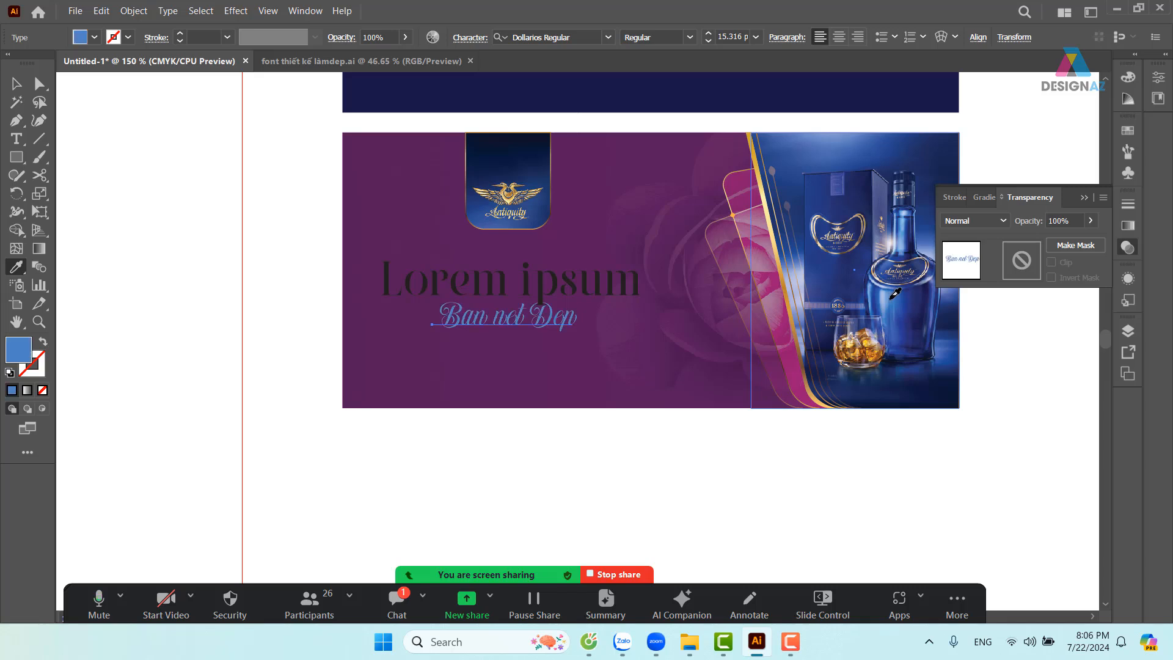
left_click(1130, 131)
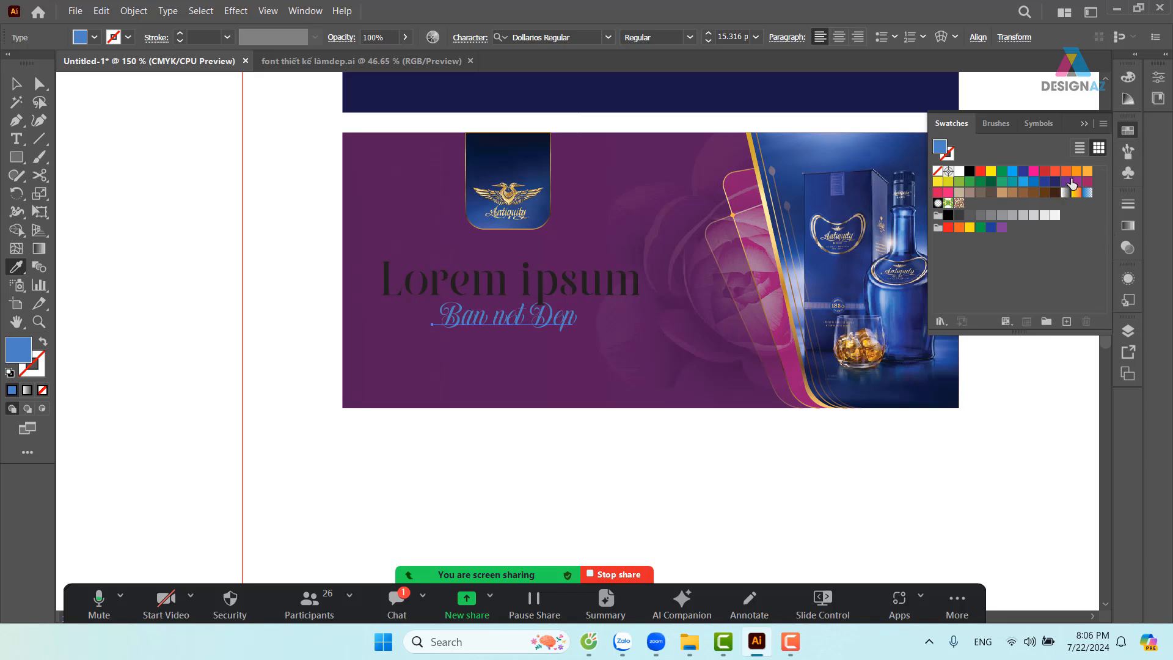
left_click(1002, 193)
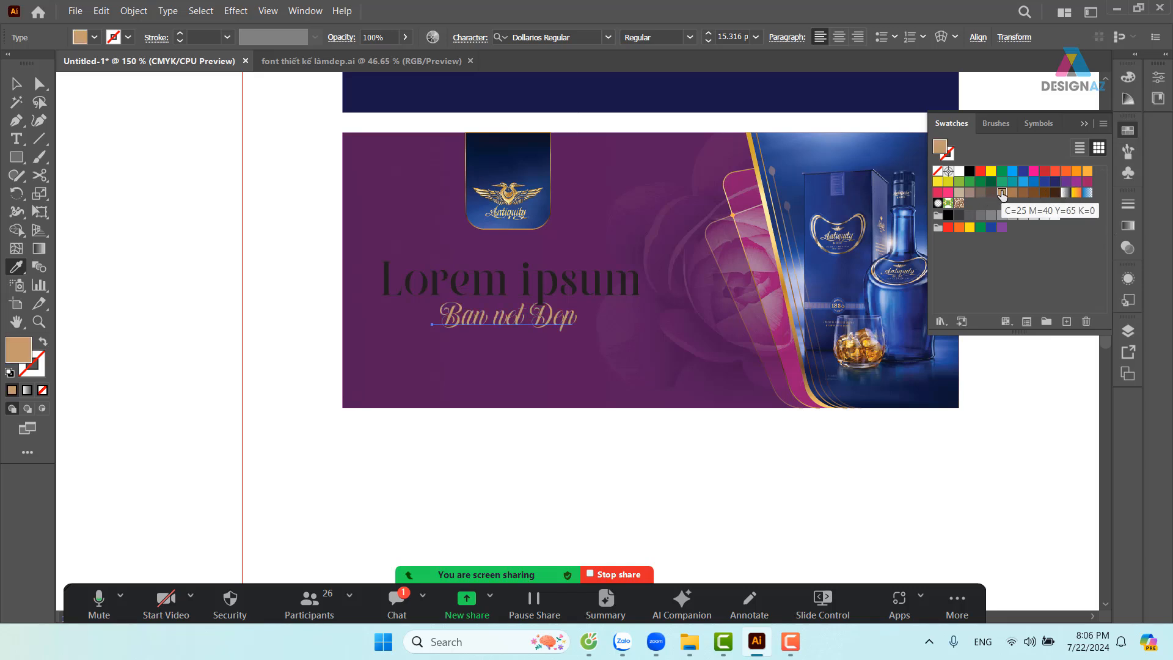
left_click(17, 90)
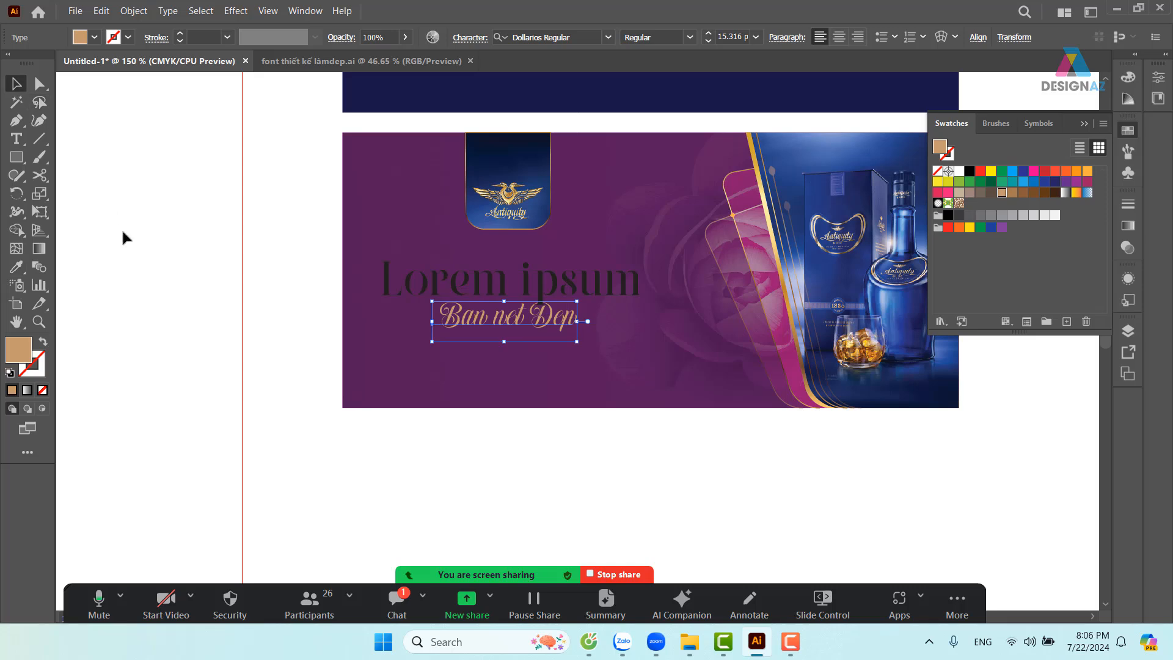
left_click(121, 229)
Try sampling the gold curve onto the "Lorem ipsum" text with Appearance turned off in the Eyedropper's pick-up options, and undo the sampling
left_click_drag(571, 418, 479, 413)
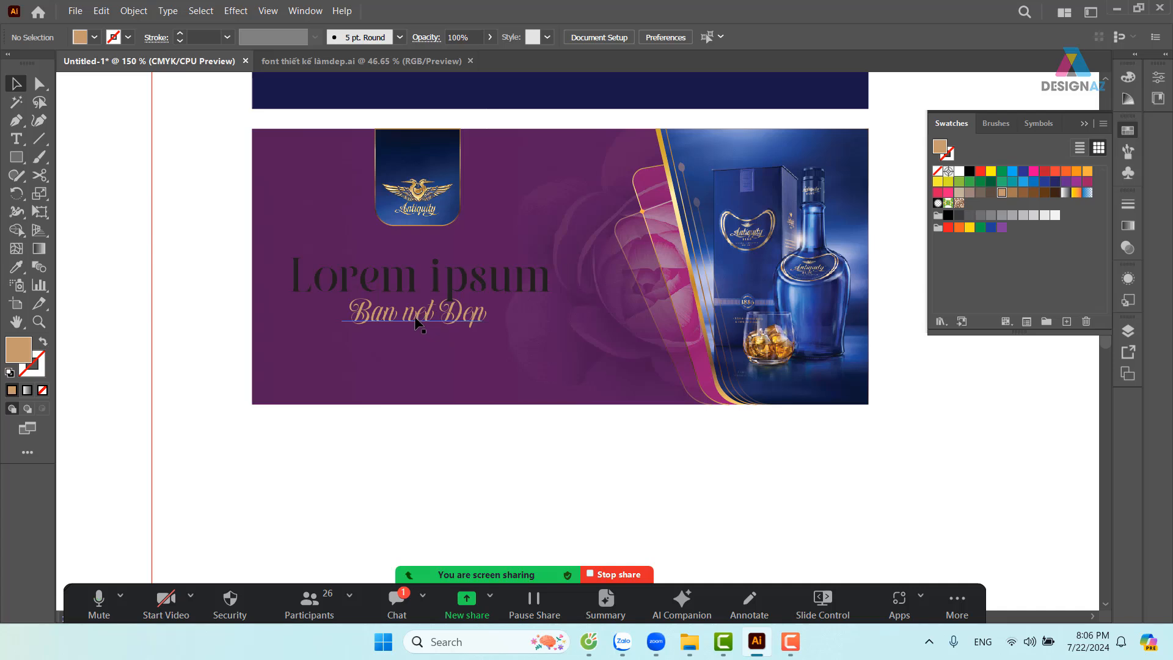
left_click(475, 284)
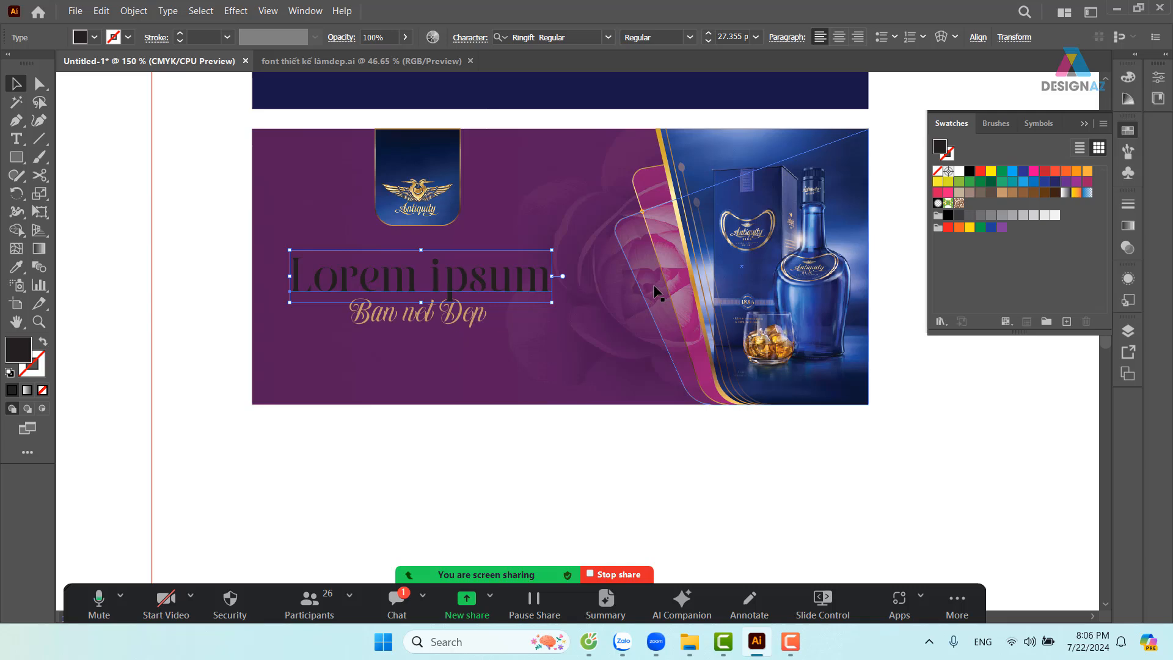
key("ctrl+=")
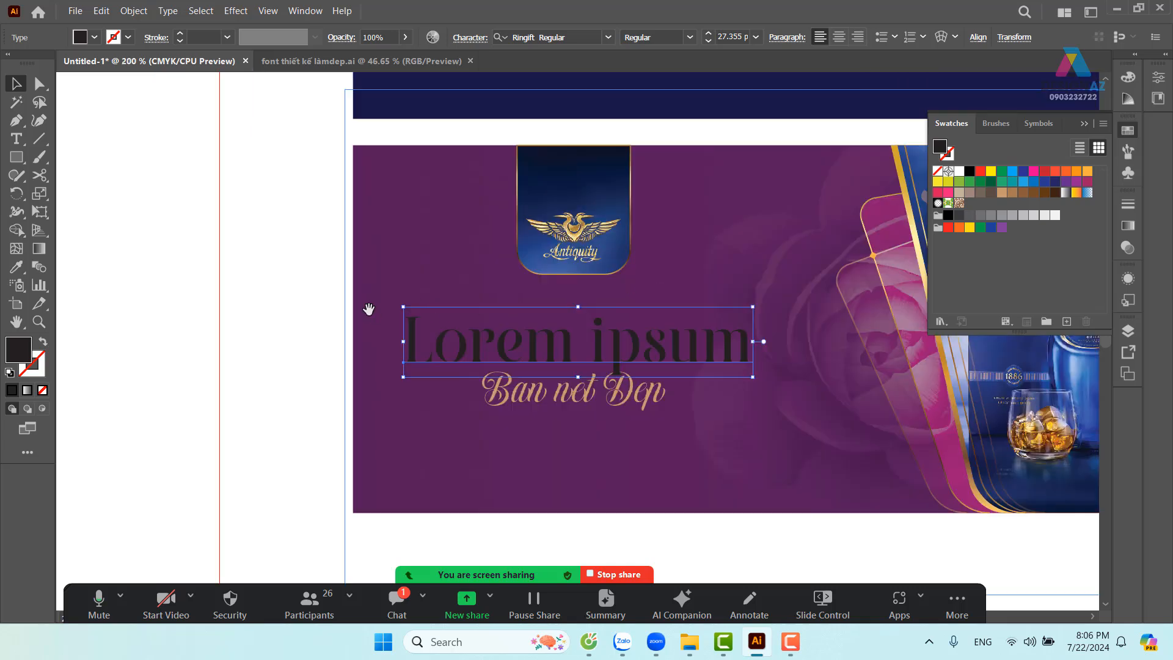
left_click_drag(369, 309, 283, 312)
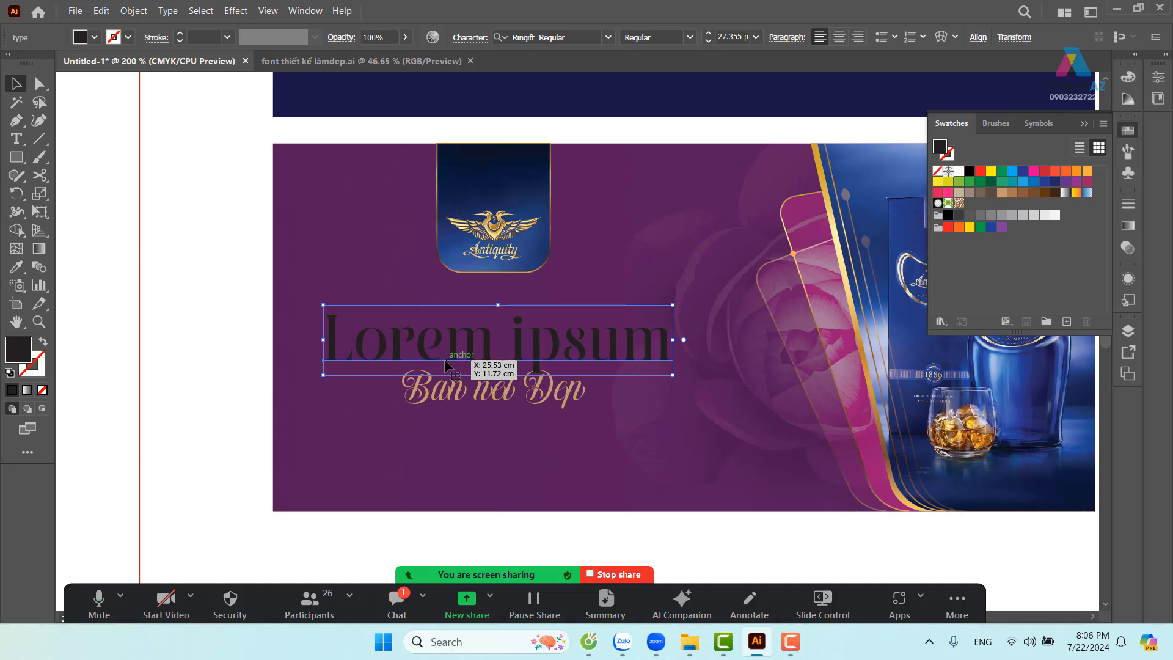
left_click_drag(621, 380, 526, 390)
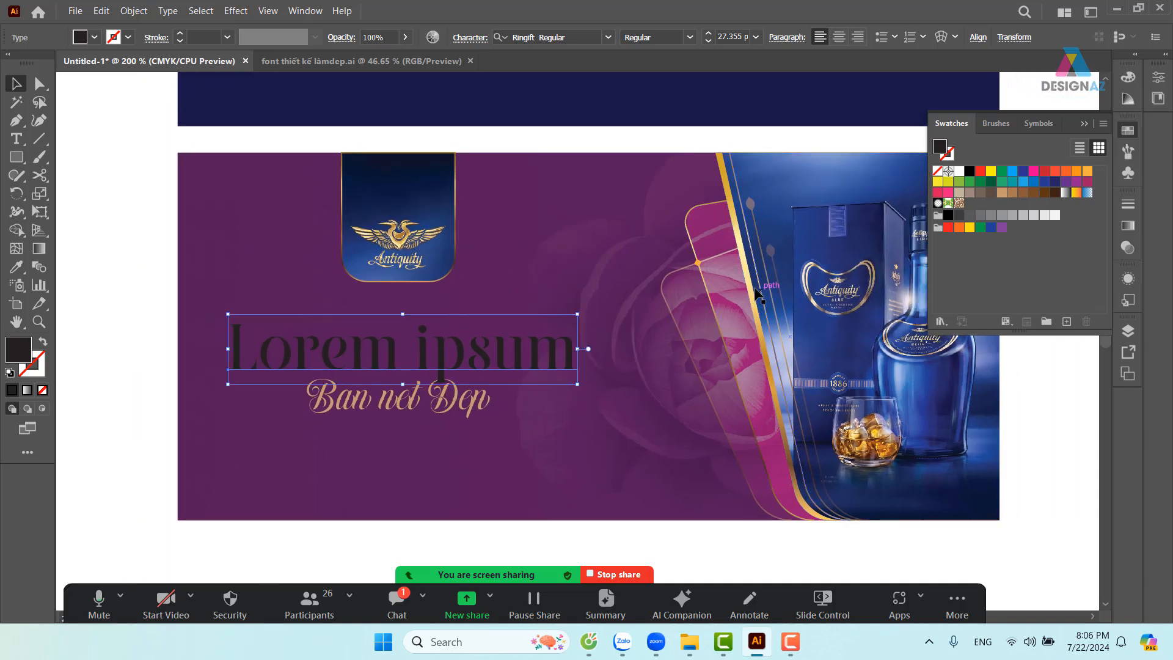
key("i")
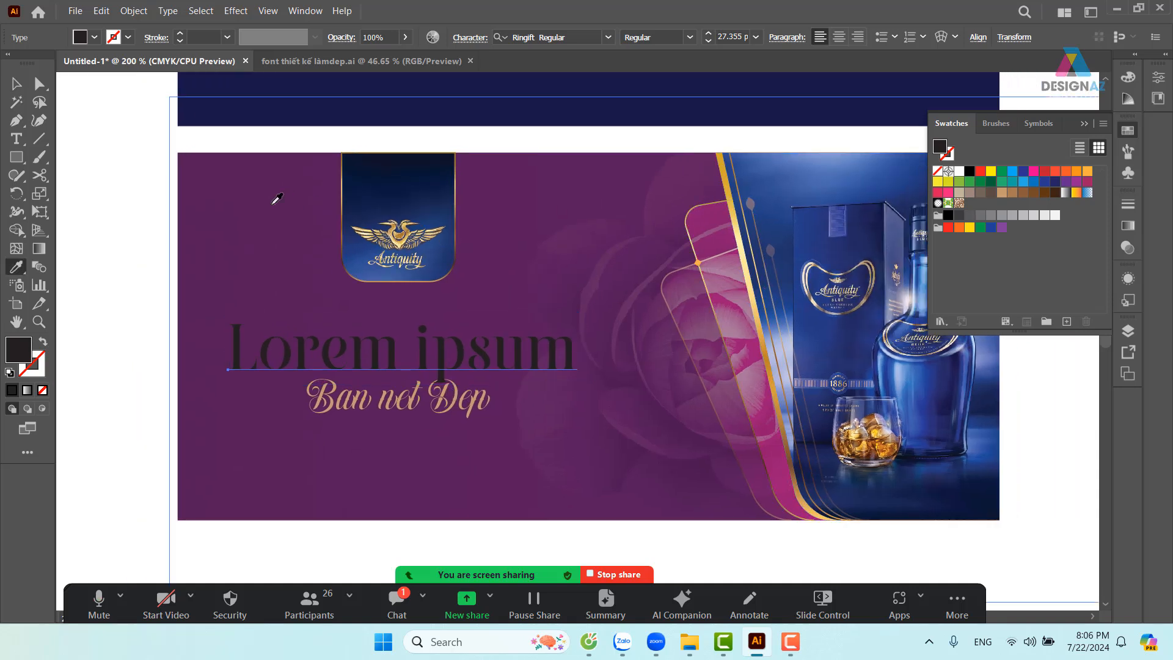
double_click(17, 268)
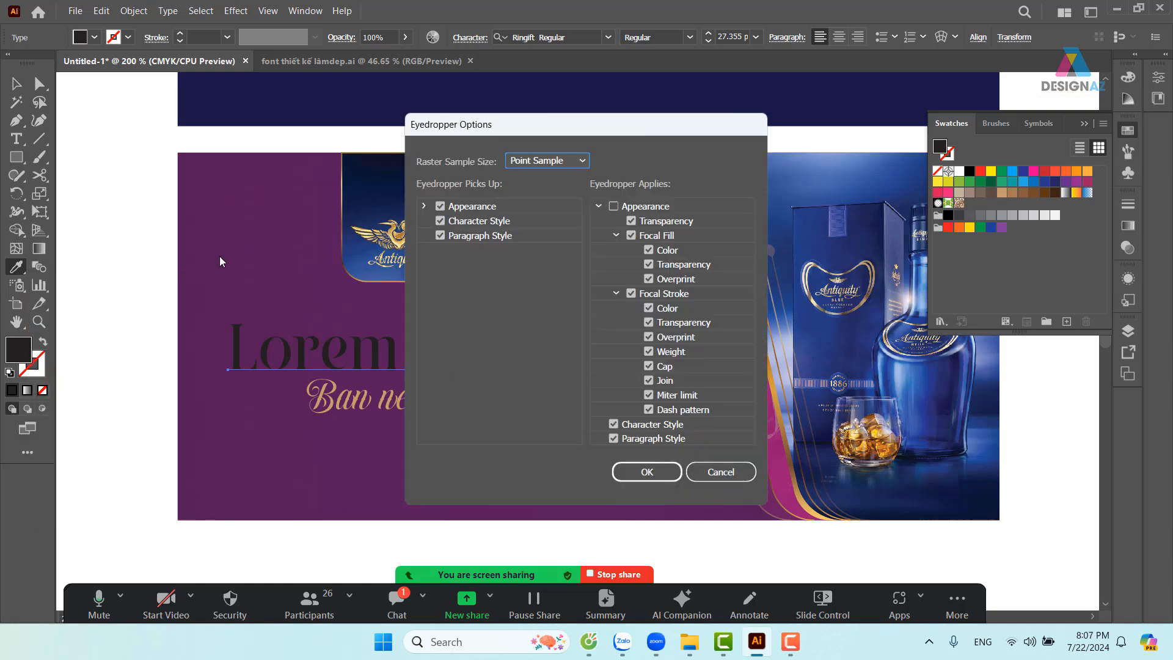
left_click(440, 207)
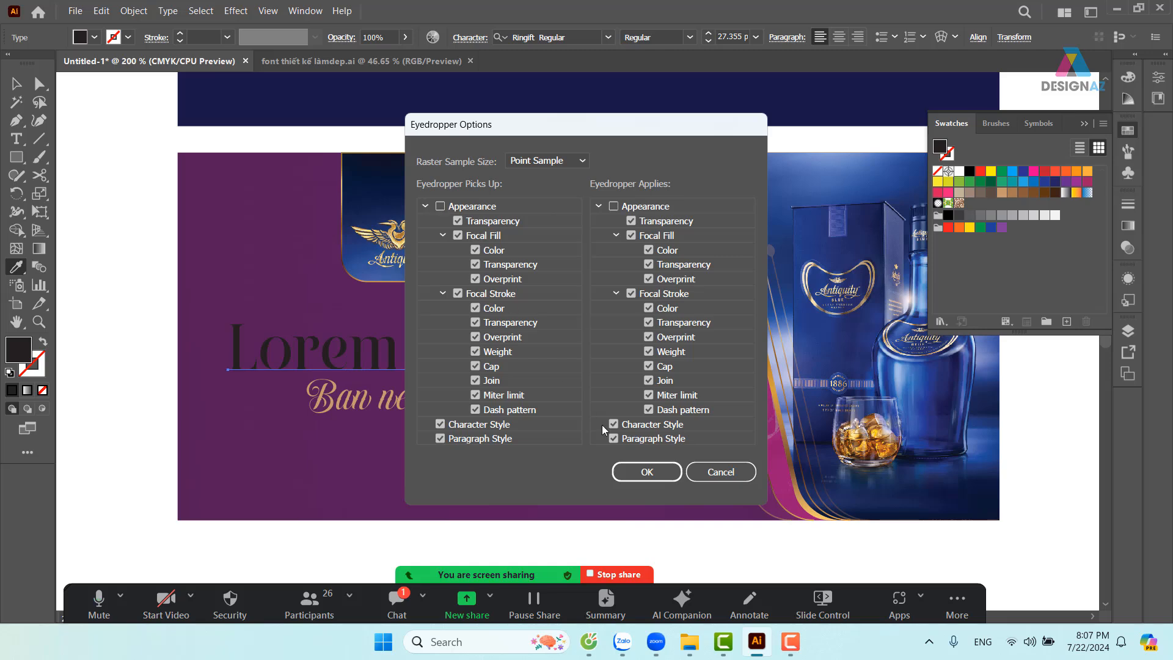
left_click(659, 477)
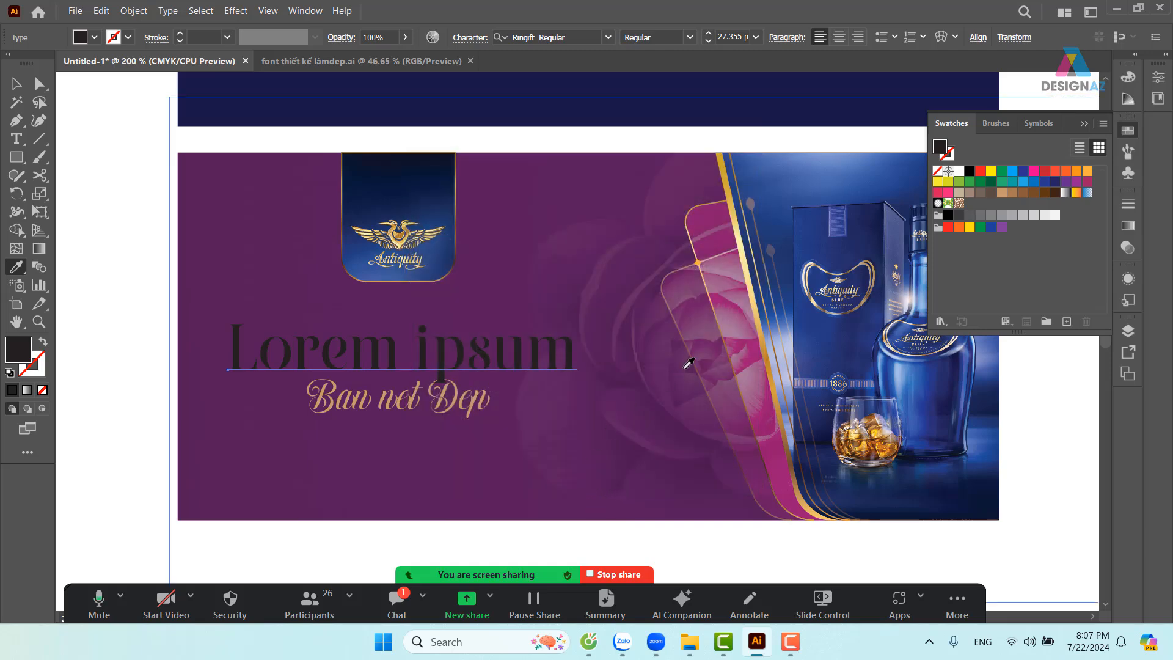
left_click(764, 325)
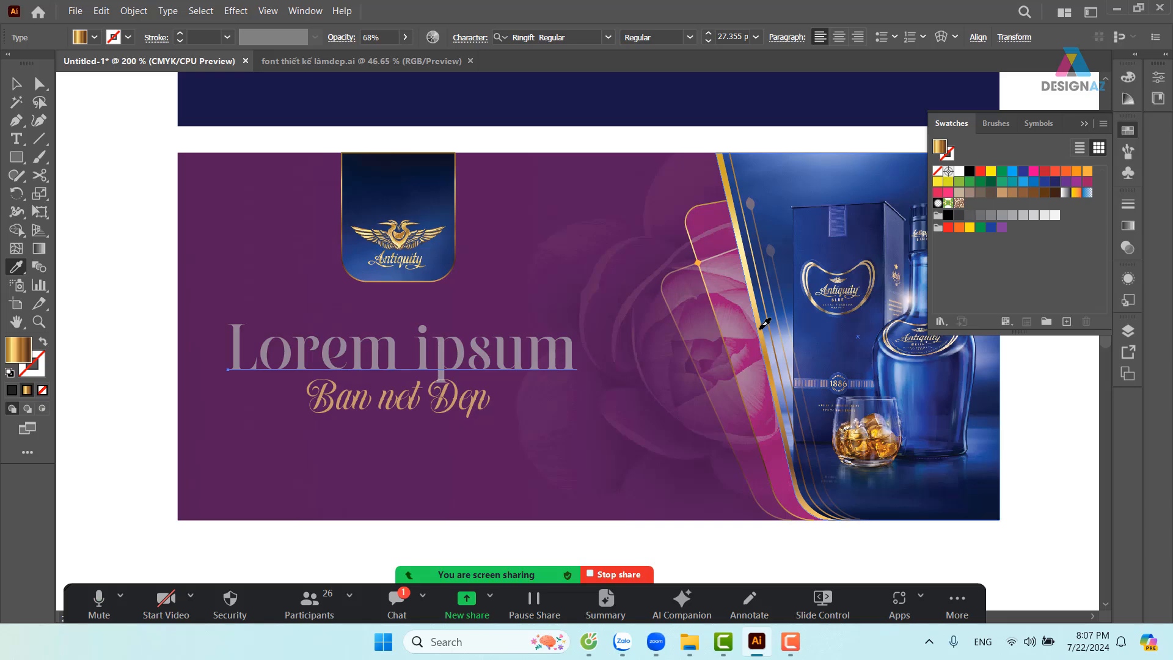
key("ctrl+z")
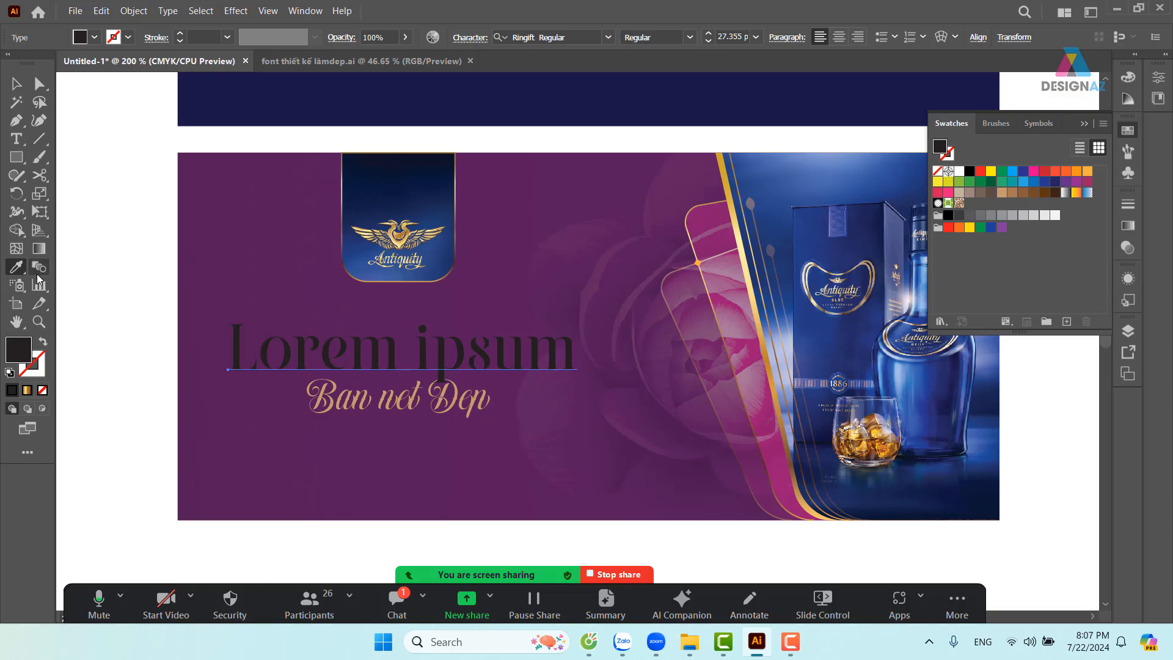
Enable Appearance in the Eyedropper's pick-up options and sample the gold gradient from the curved band onto the "Lorem ipsum" text
double_click(18, 268)
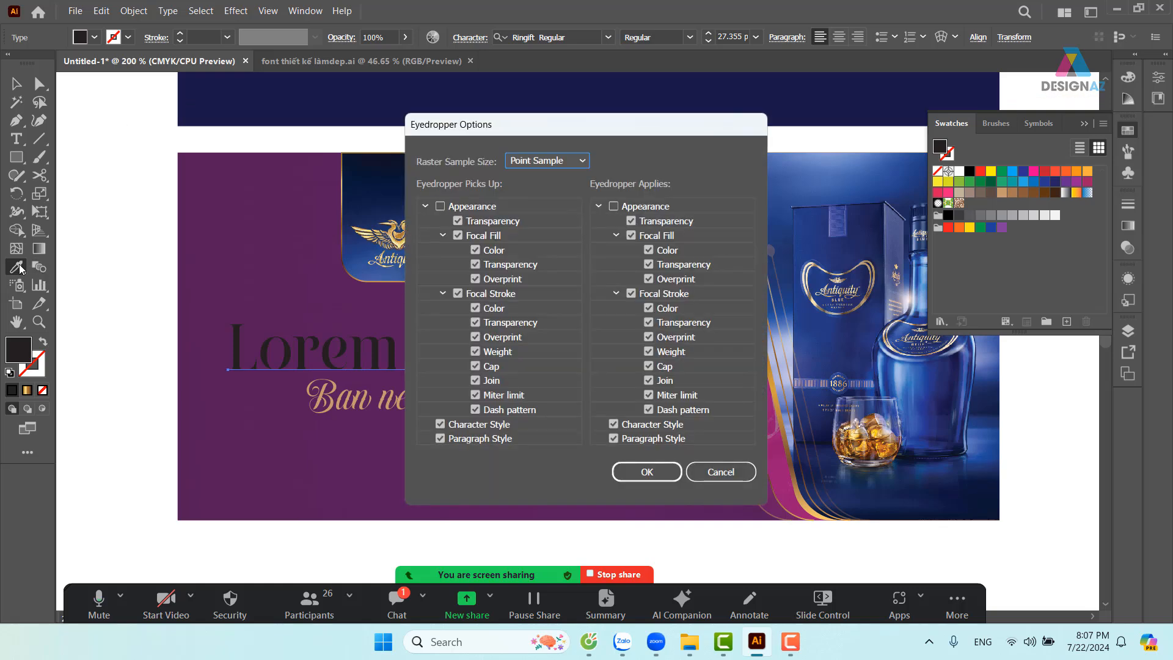
left_click(441, 206)
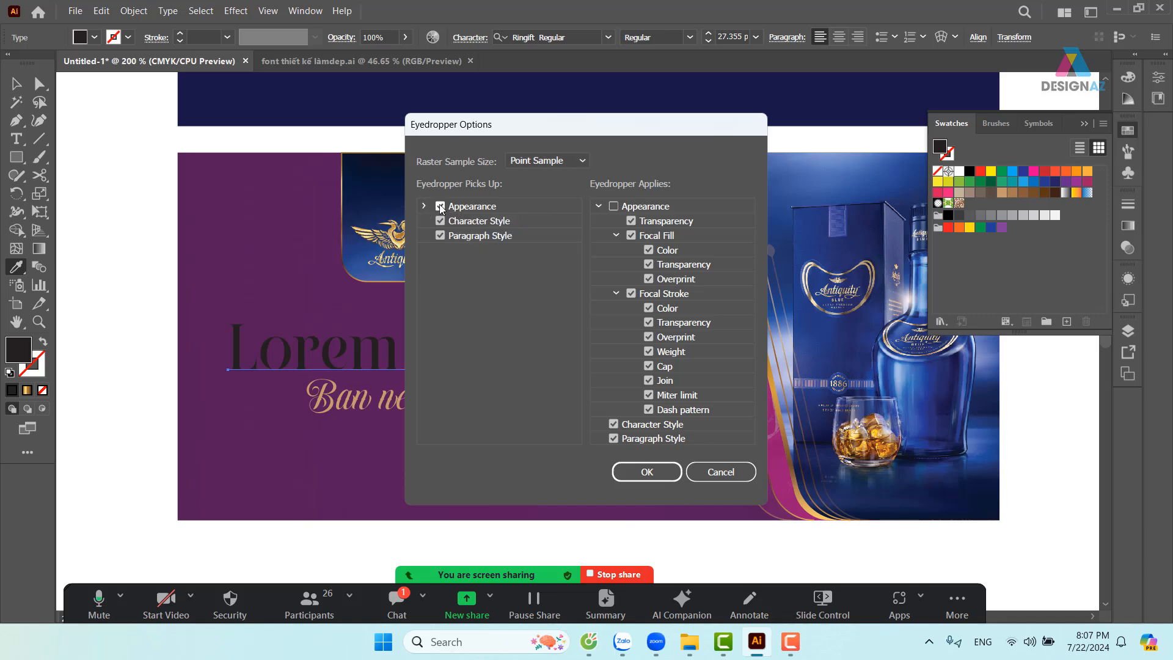
left_click(653, 474)
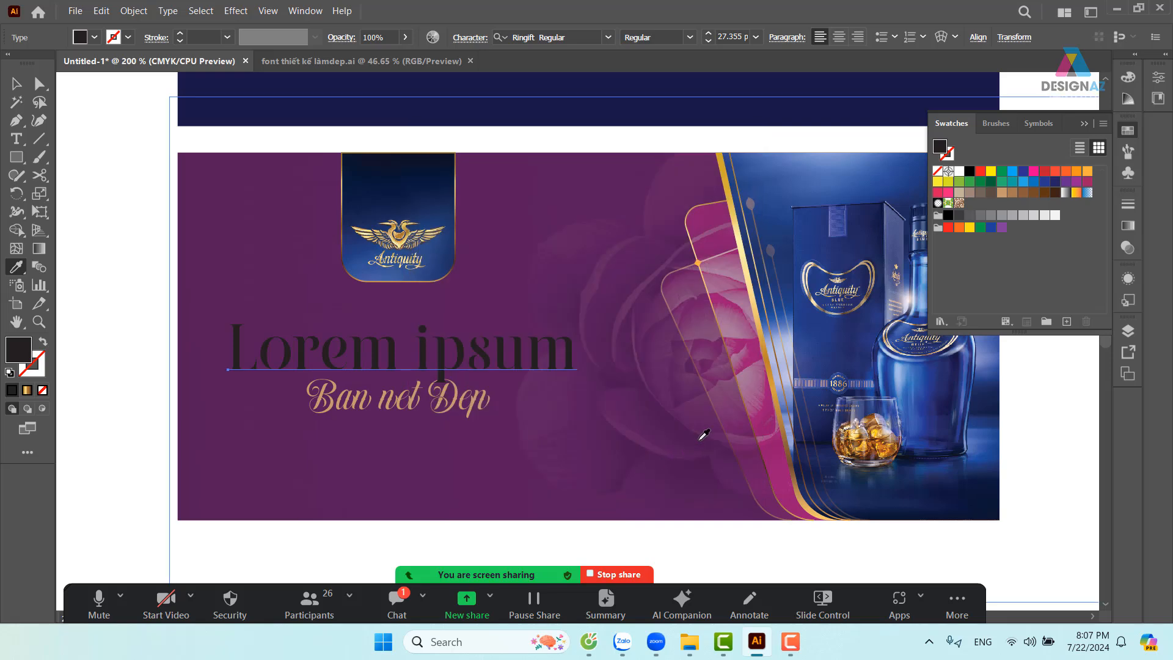
left_click(768, 349)
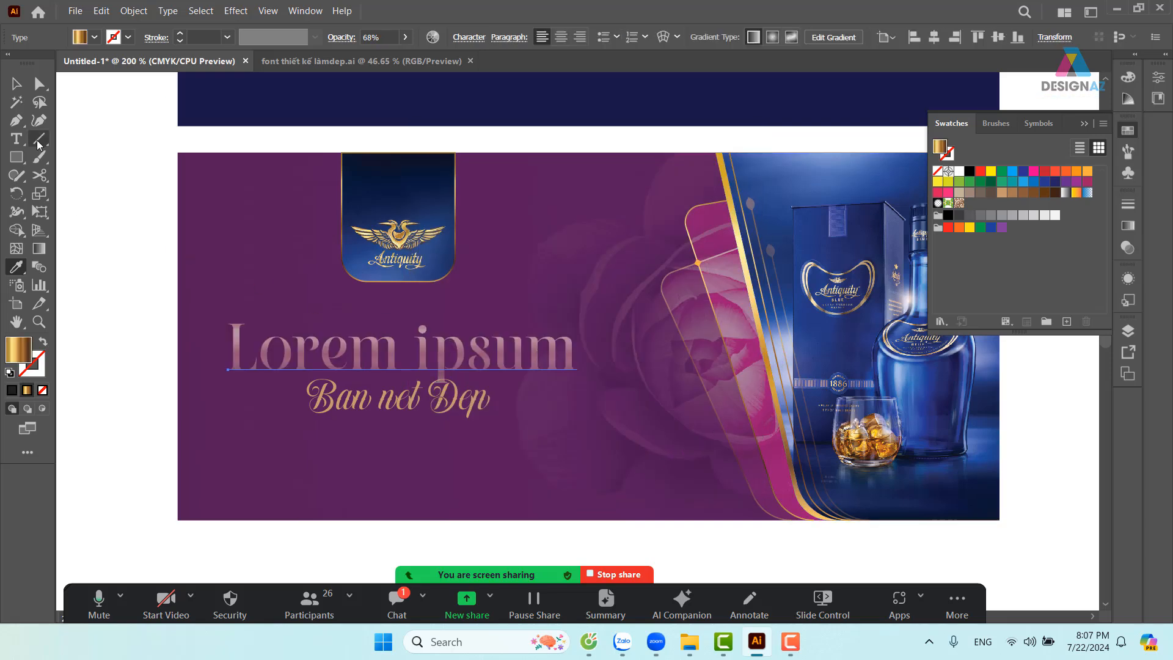
left_click(16, 84)
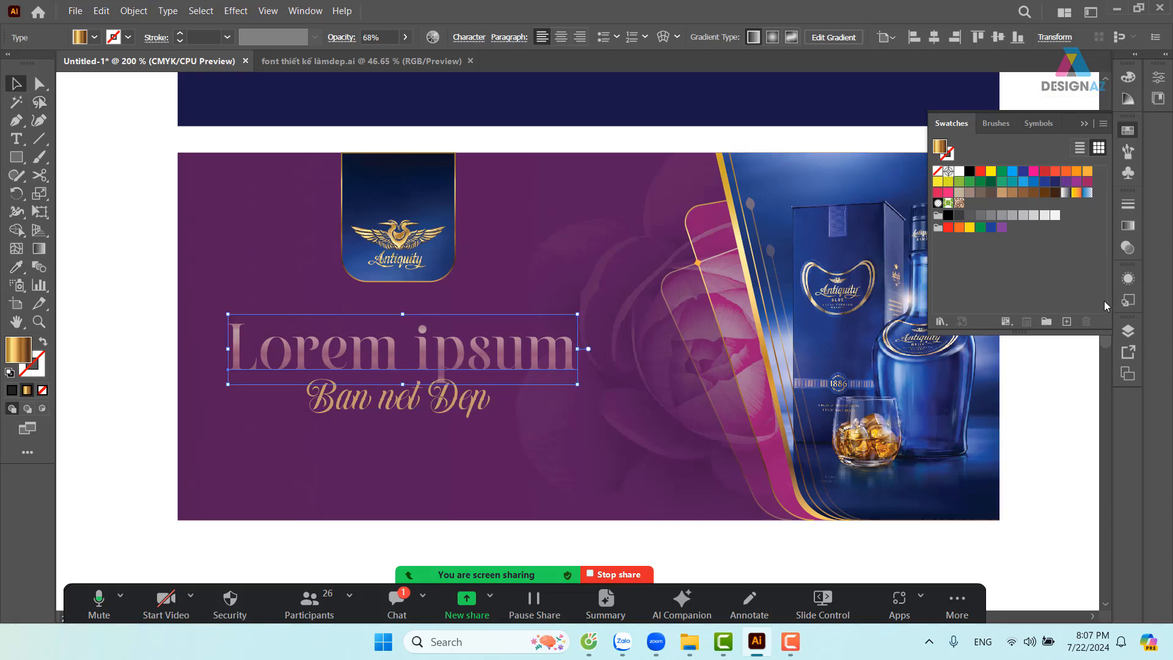
Set the opacity of the "Lorem ipsum" text to 100%
left_click(1127, 247)
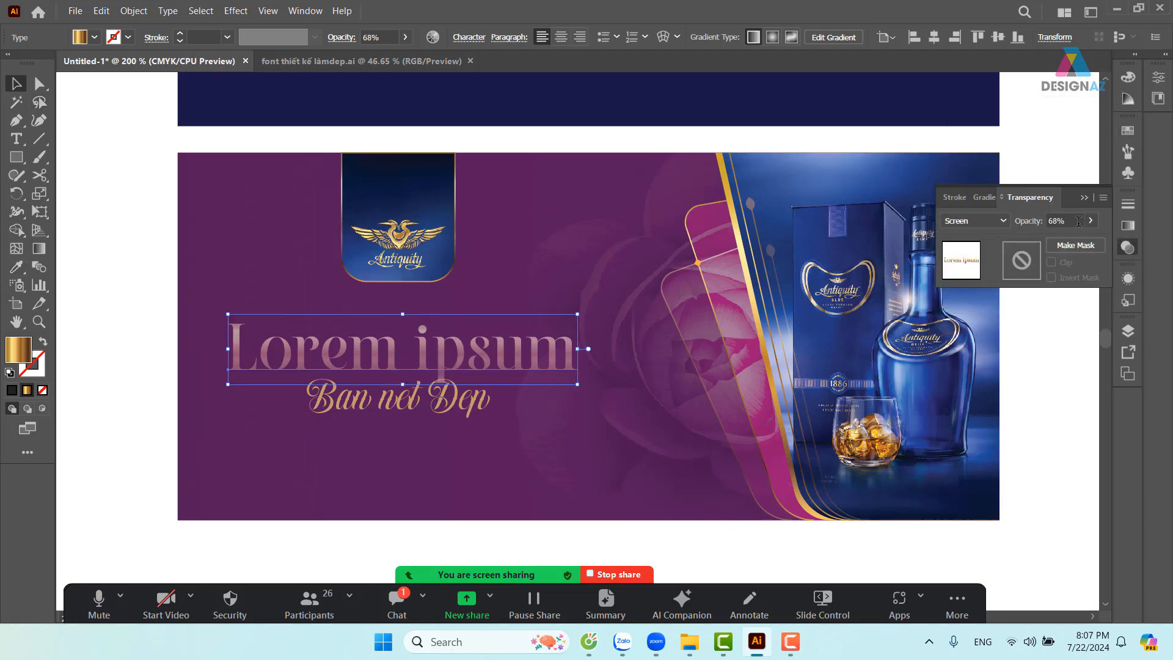
left_click(1024, 221)
type("100")
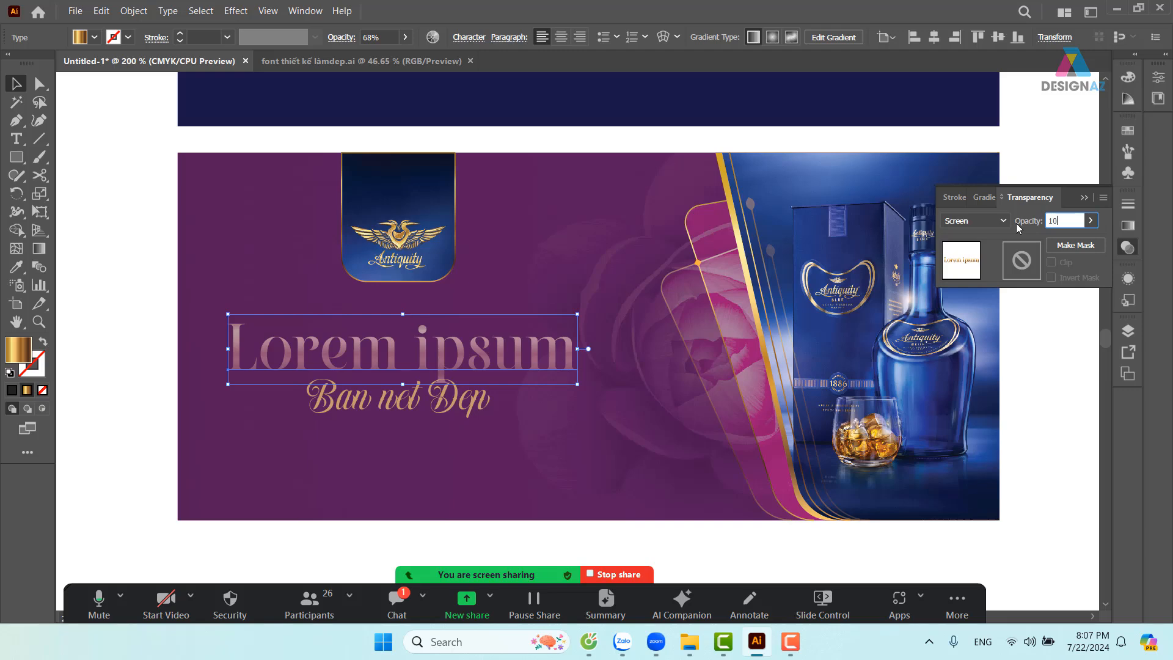
key("Return")
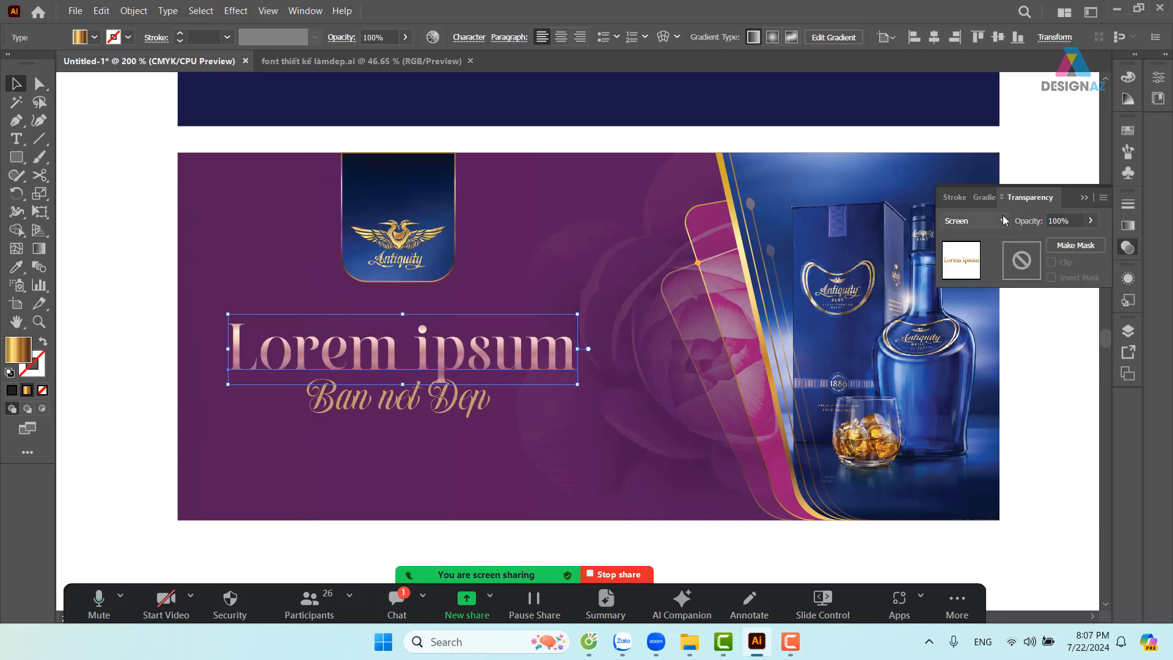
Set the blend mode of the "Lorem ipsum" title to Normal
left_click(1001, 221)
left_click(991, 244)
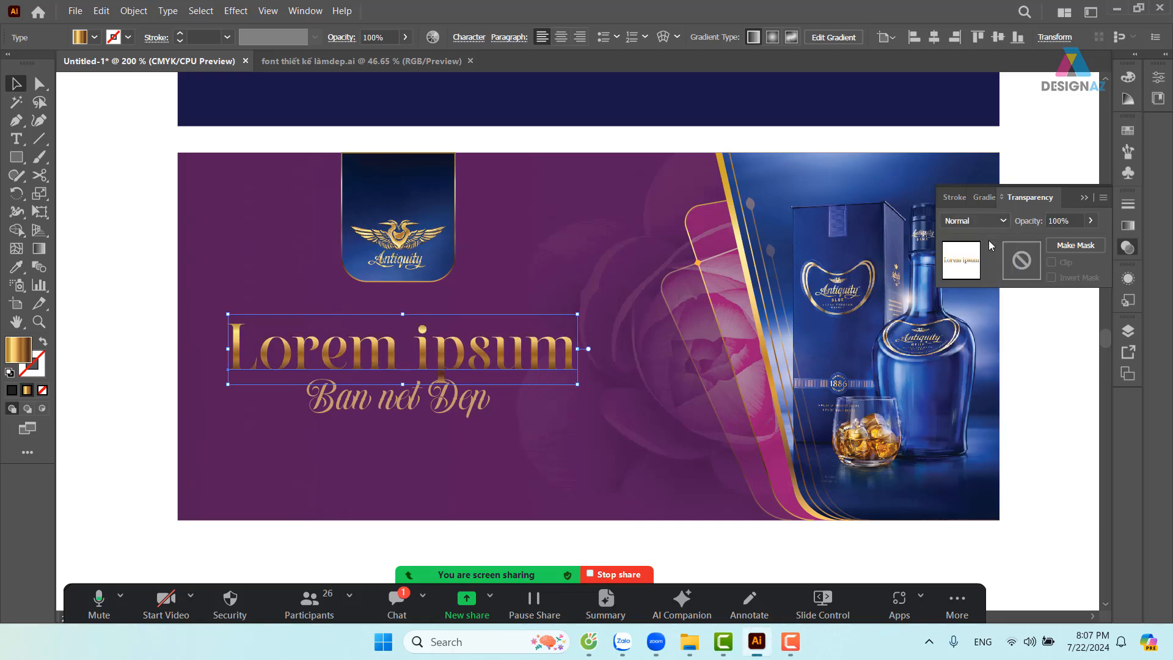
left_click(125, 292)
scroll(421, 424, "right", 1)
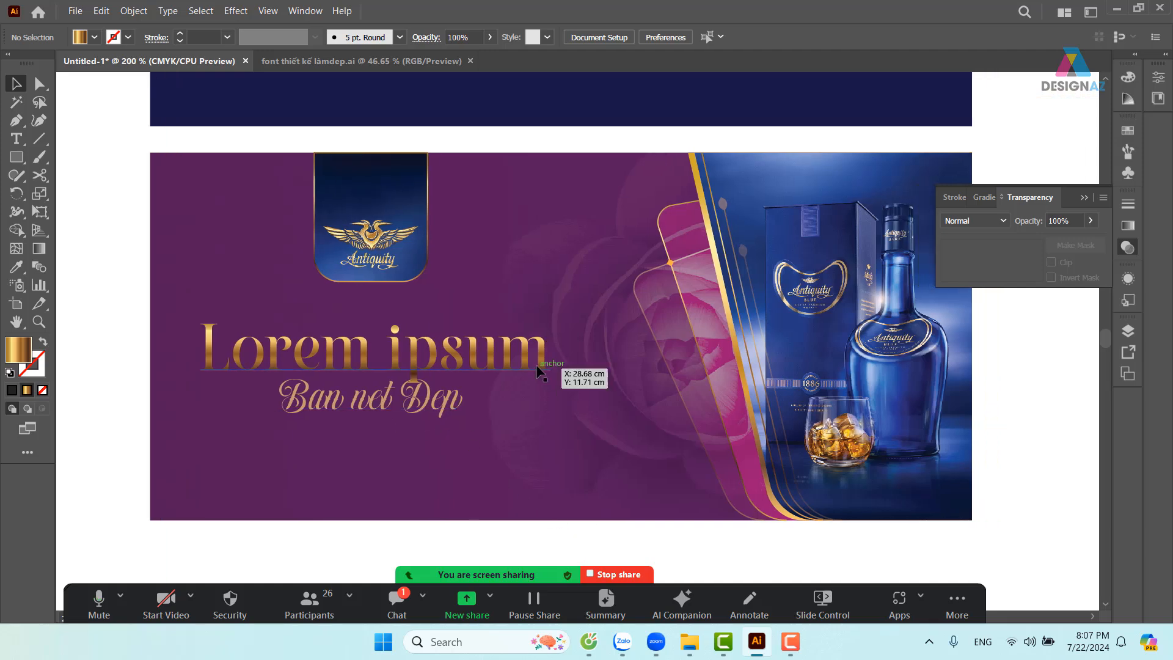
Duplicate the "Lorem ipsum" title in place in front and set the copy to Screen blend mode with 86% opacity
left_click(517, 367)
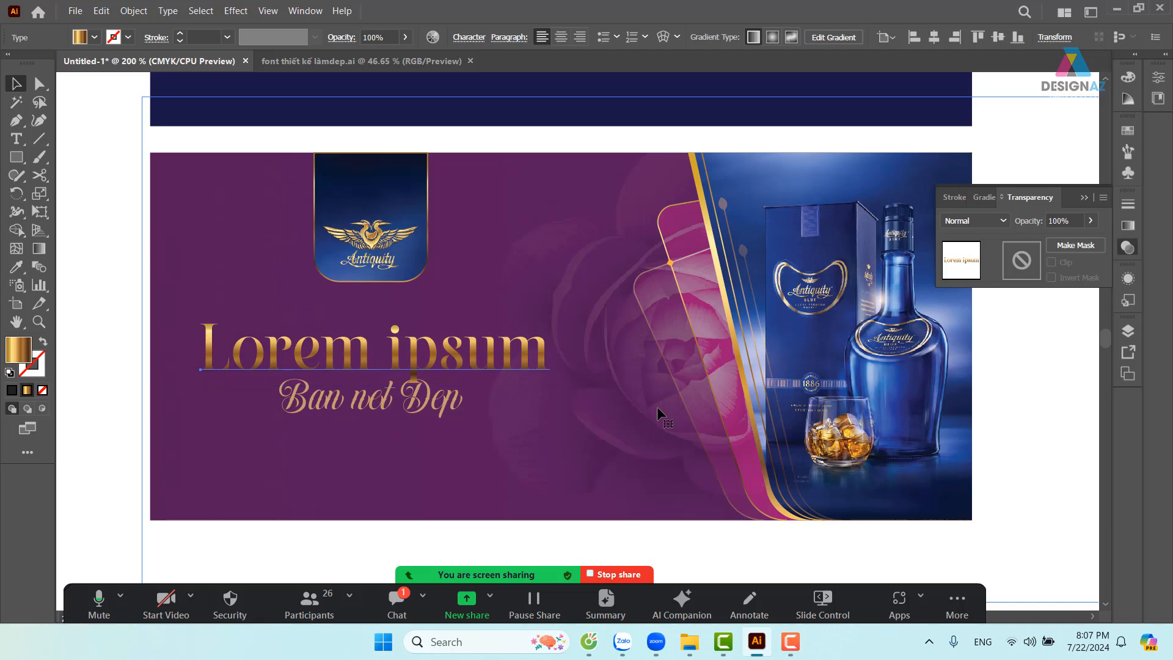
key("ctrl+equal")
left_click_drag(697, 406, 634, 411)
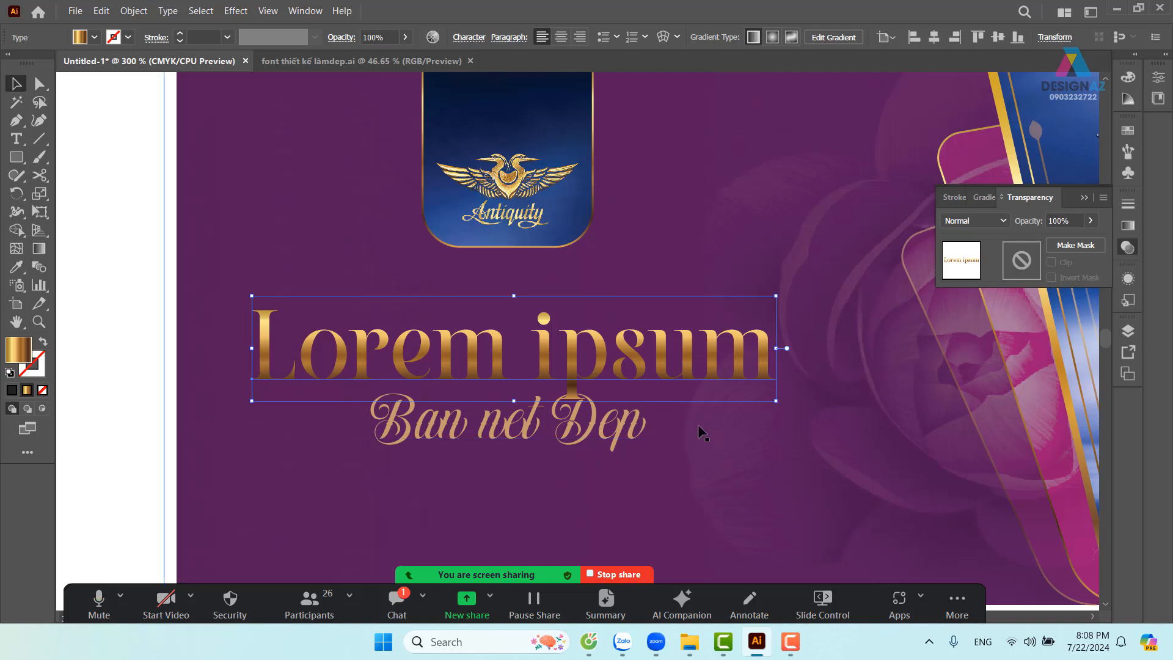
left_click(1002, 222)
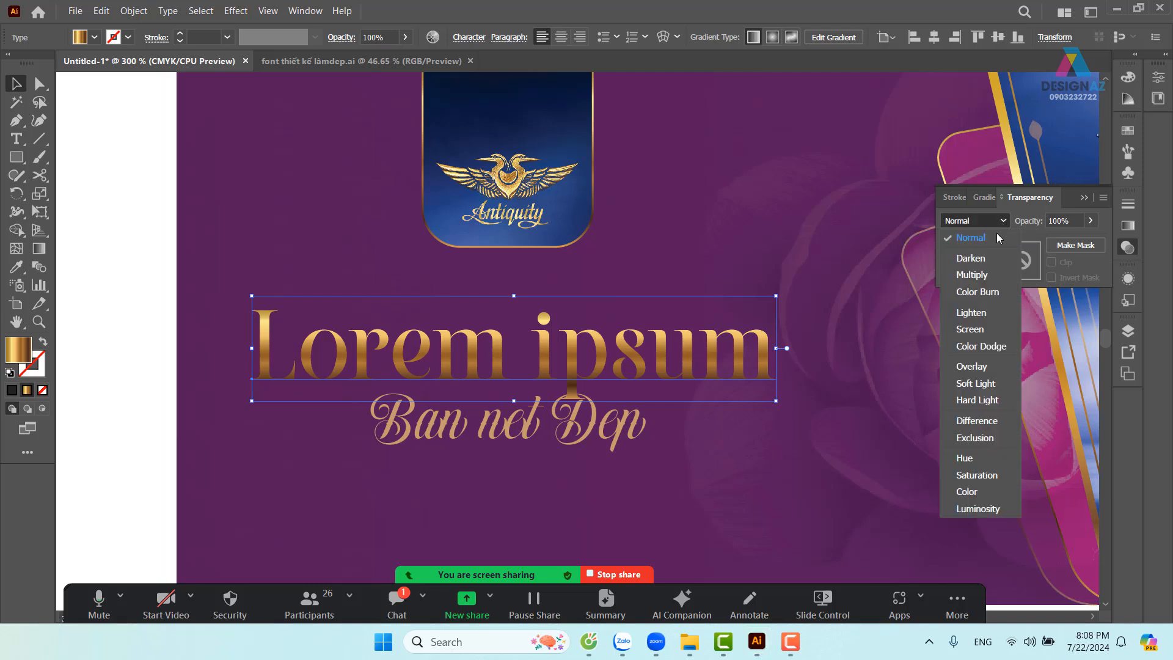
left_click(979, 325)
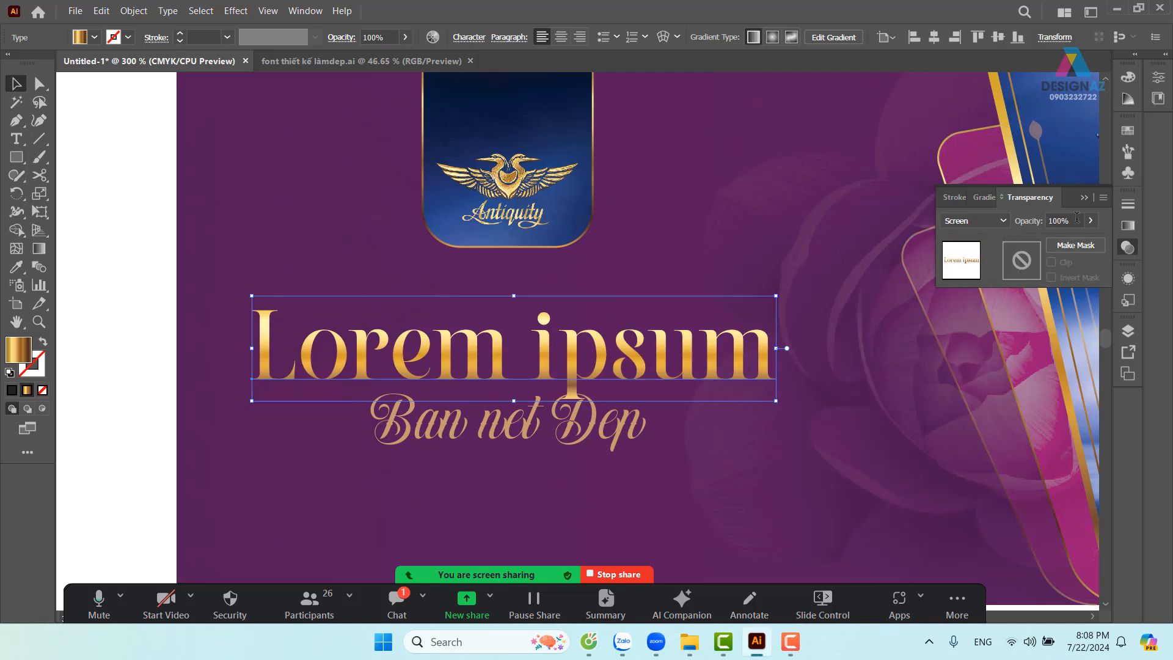
left_click(1034, 223)
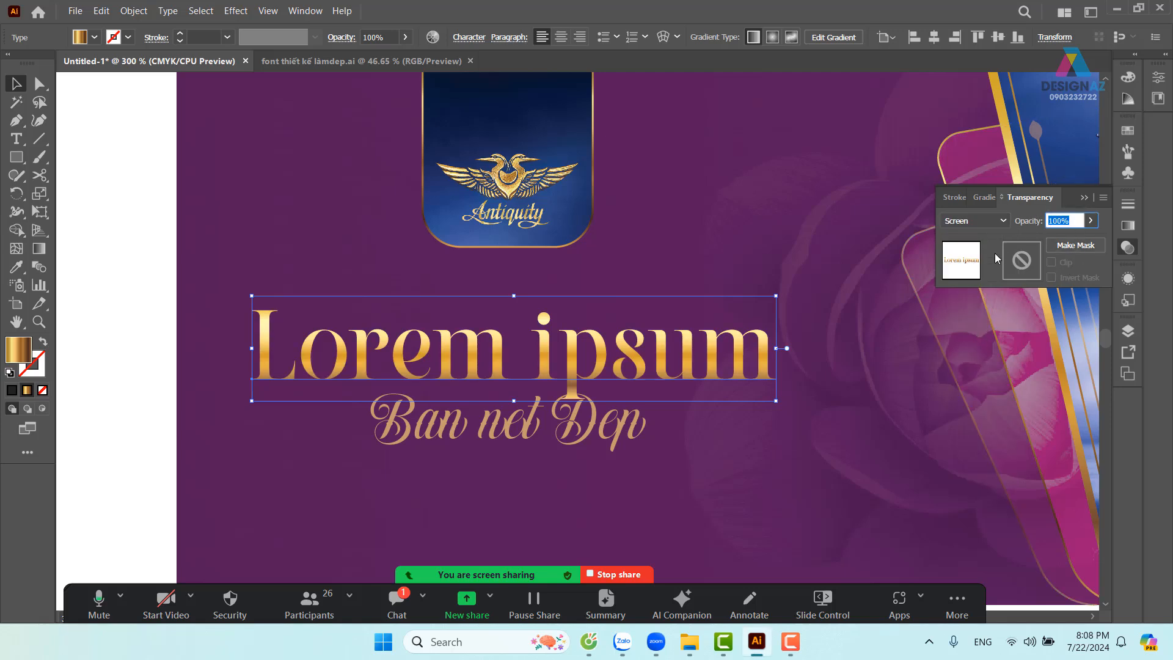
type("86")
key("Return")
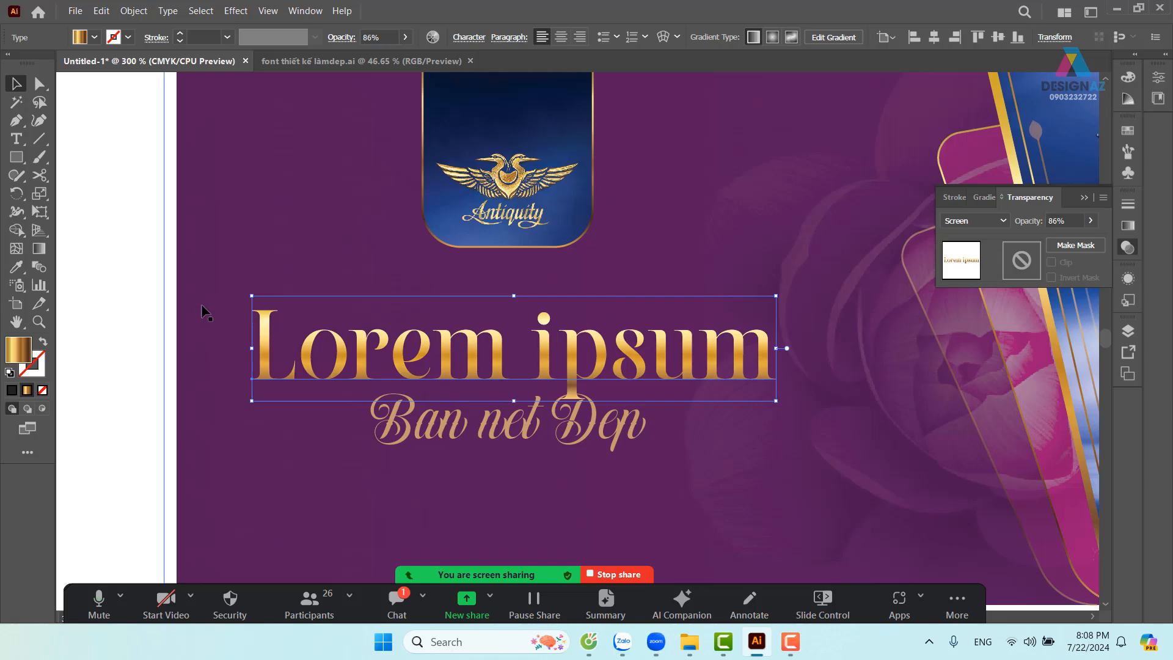
left_click(133, 328)
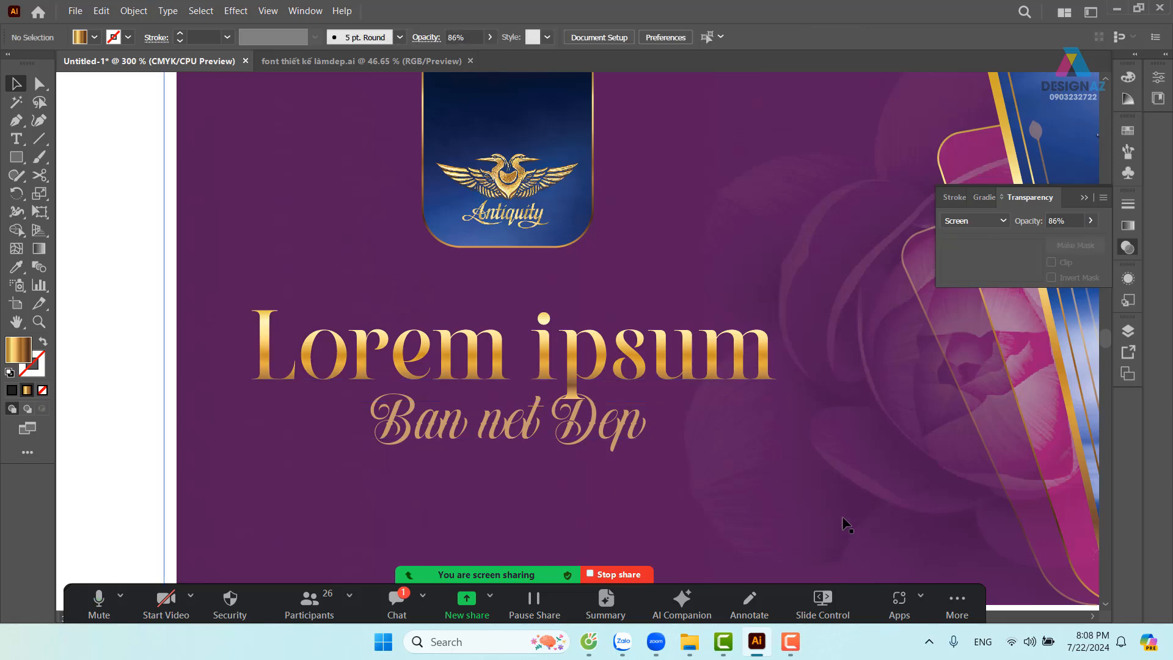
Try moving the Screen-blended title copy up off the gold original, and undo the move
key("ctrl+plus")
key("ctrl+plus")
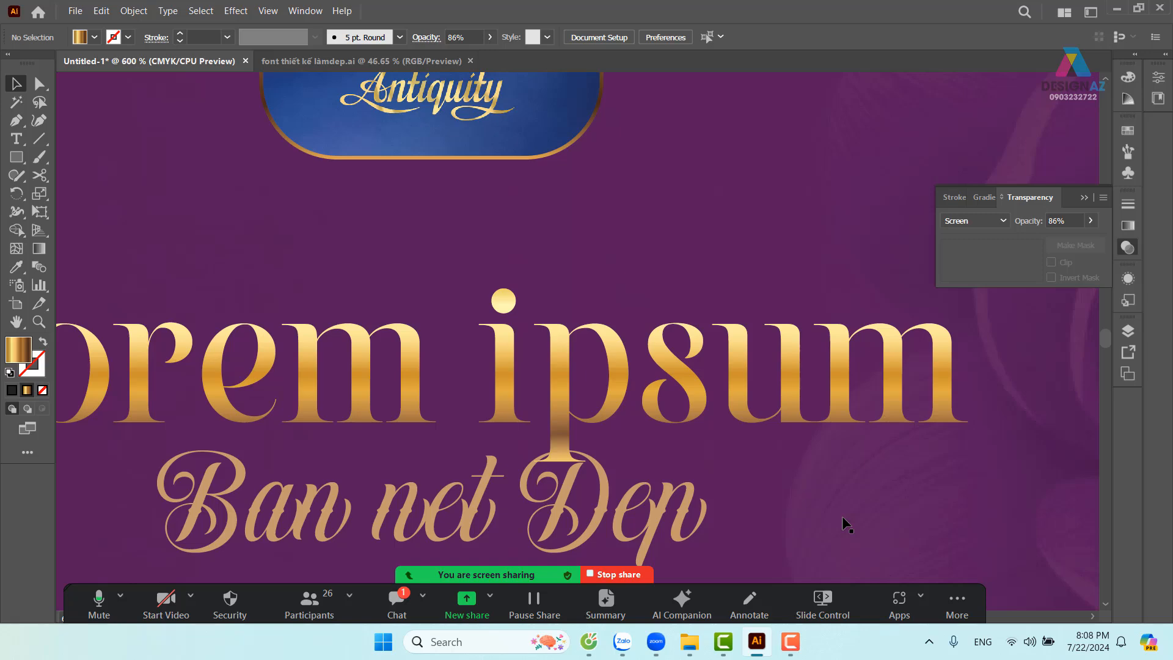
left_click_drag(686, 387, 709, 297)
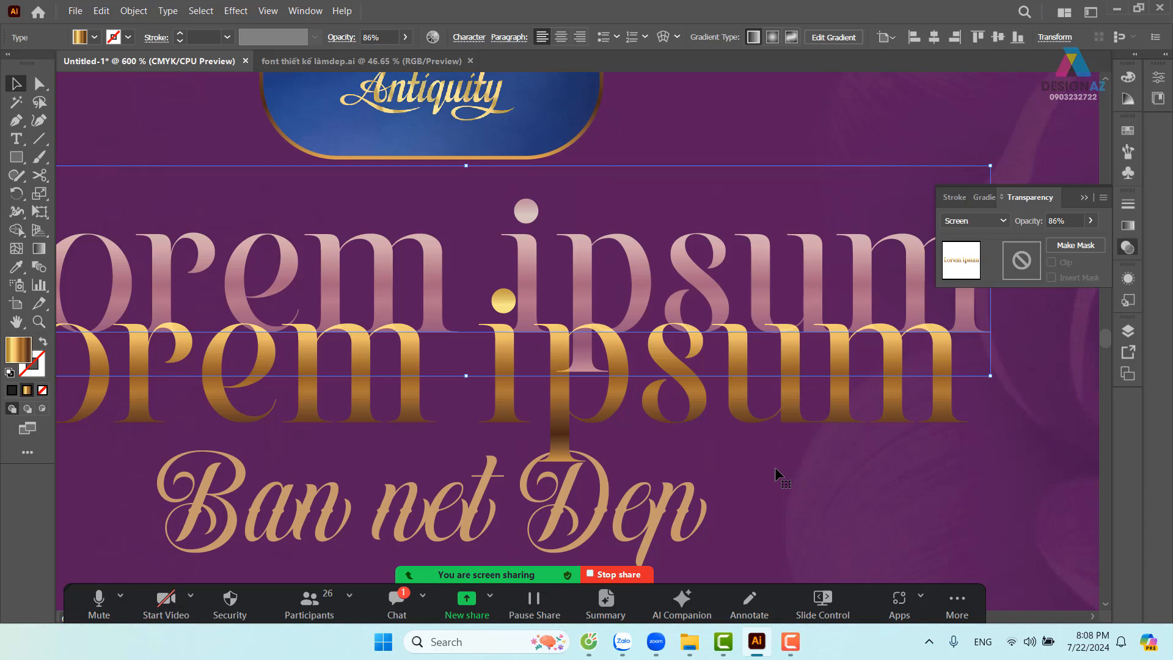
key("ctrl+z")
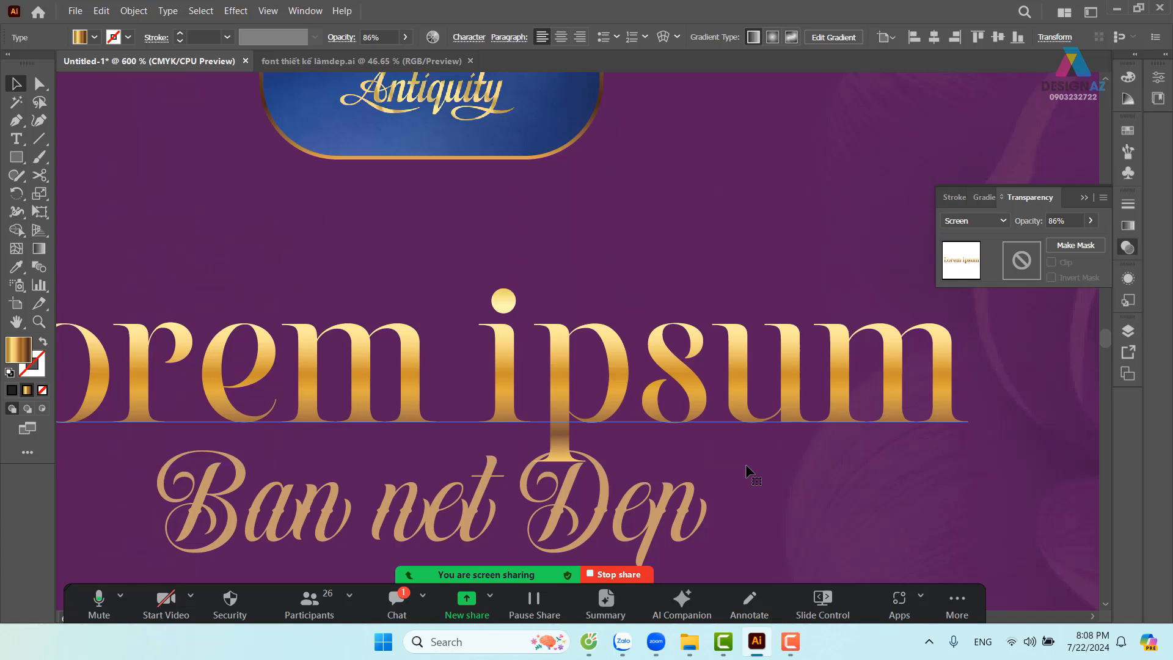
Try pasting another title copy in place in front and swapping its gold gradient from fill to stroke
key("ctrl+f")
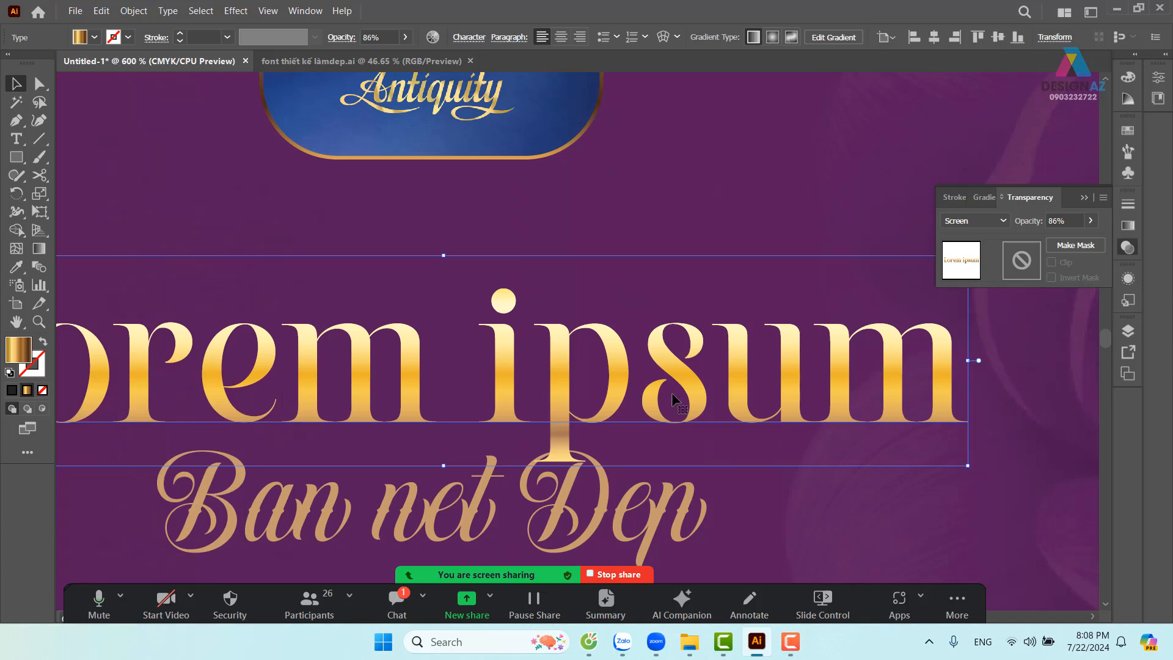
key("shift+x")
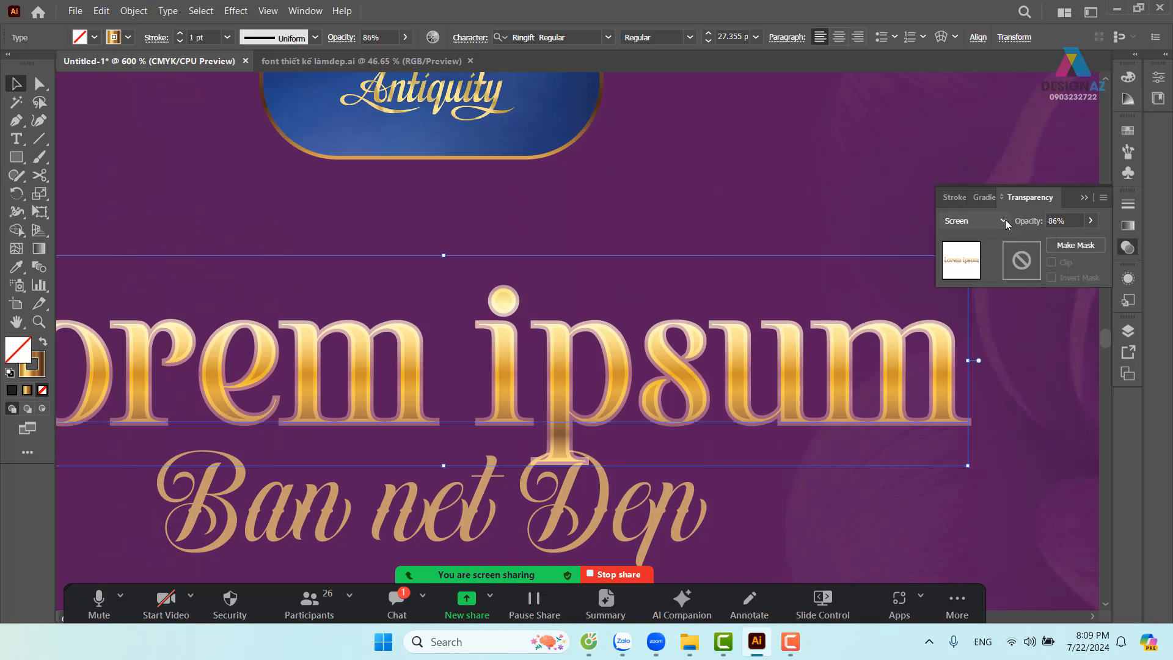
key("shift+x")
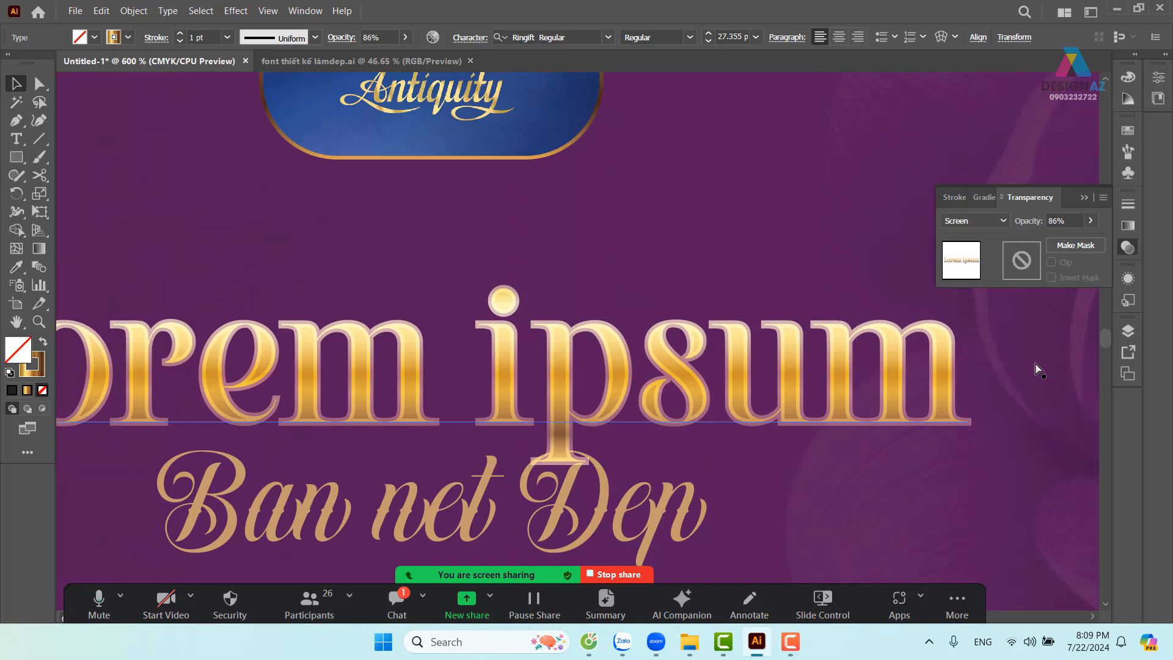
Try placing a copy of the Screen-blended title above the original, and undo it
left_click_drag(760, 411, 785, 297)
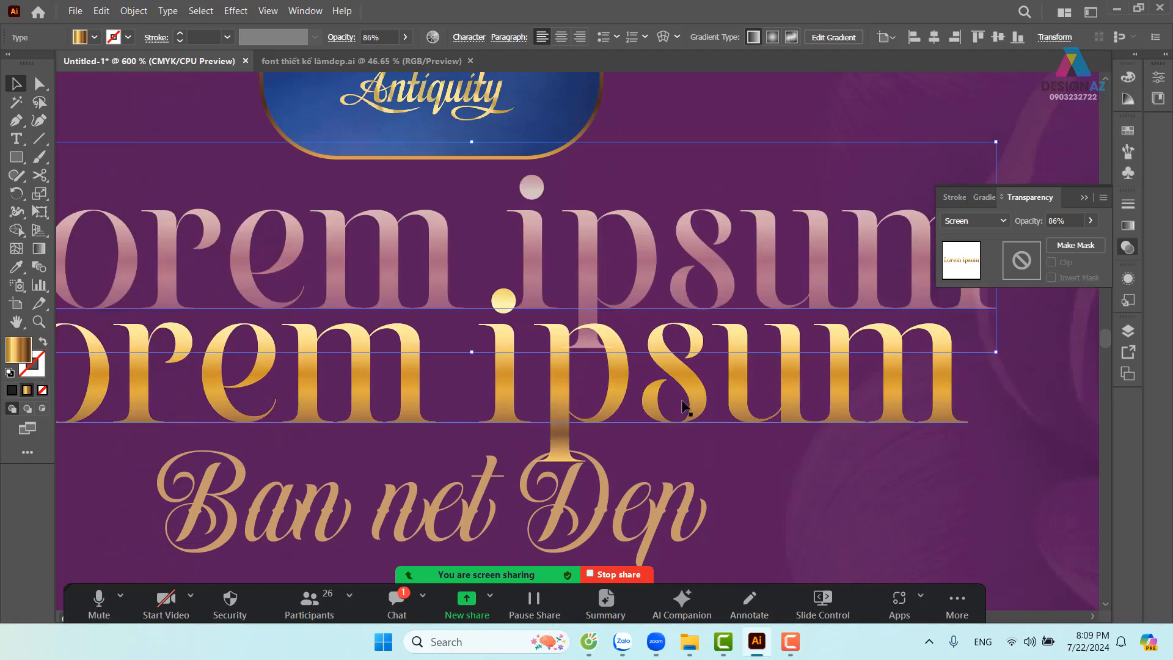
key("ctrl+z")
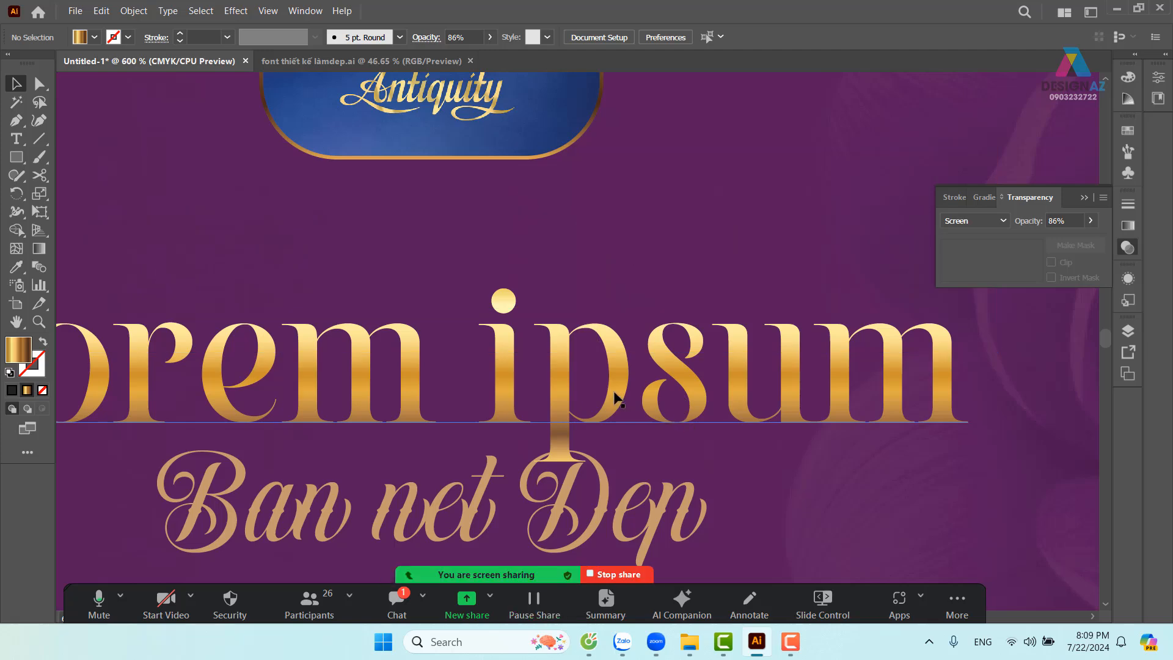
left_click_drag(618, 392, 656, 298)
key("ctrl+z")
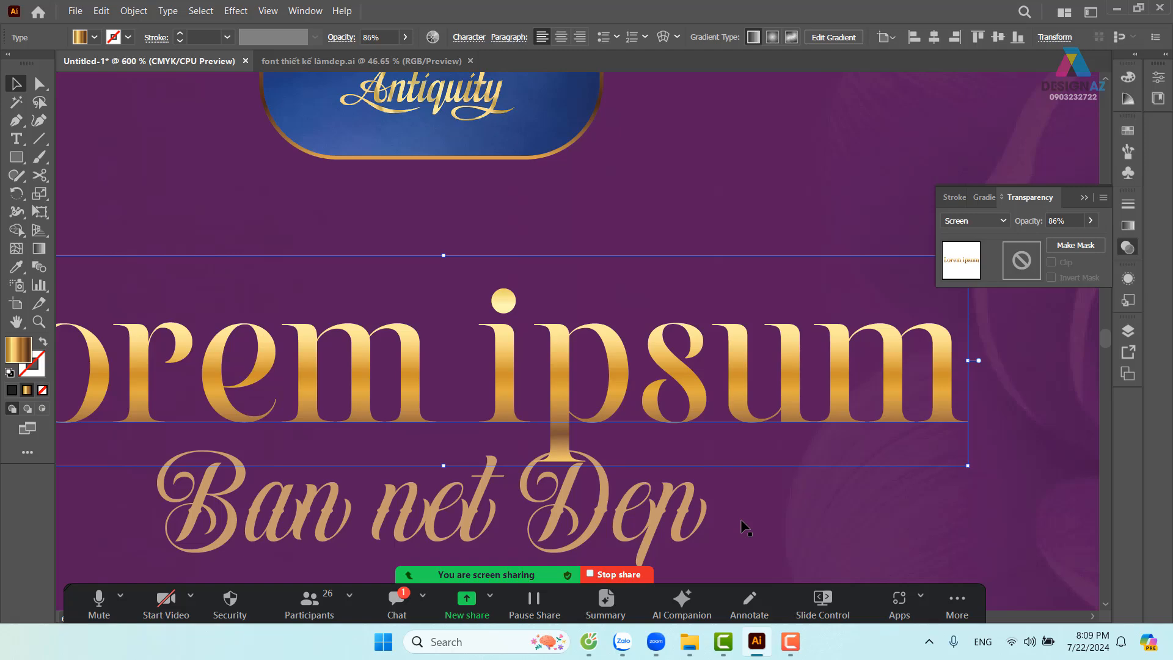
Duplicate the title above the original, swap the copy's gold gradient from fill to stroke, and set its stroke weight to 0.5 pt
left_click_drag(623, 376, 656, 264)
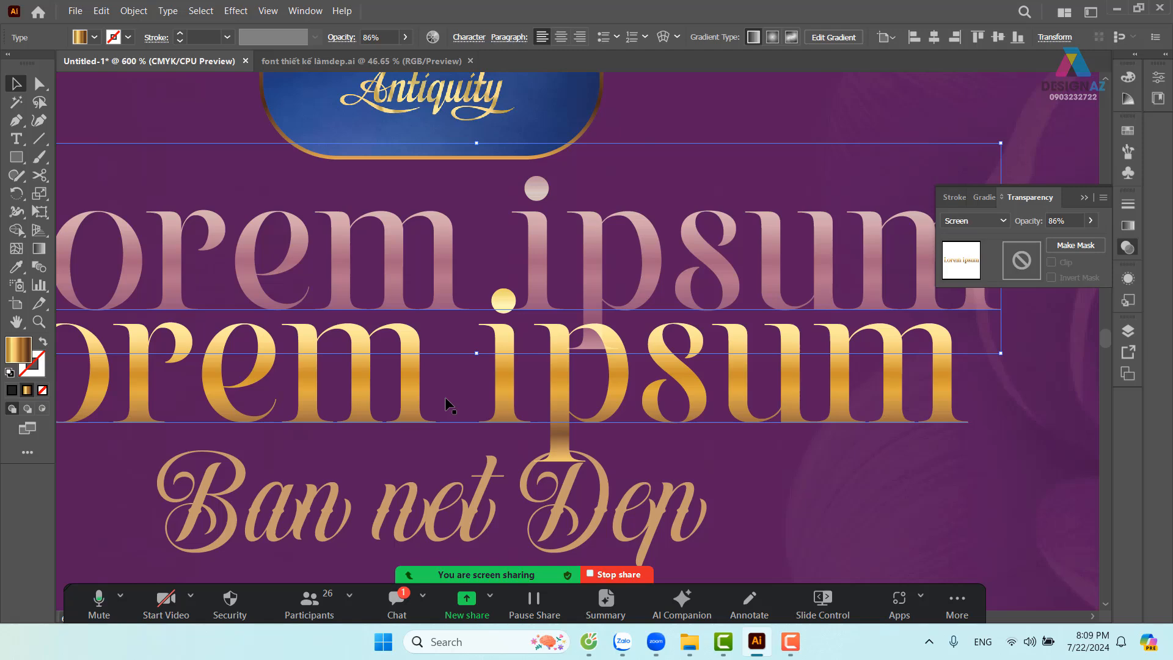
key("shift+x")
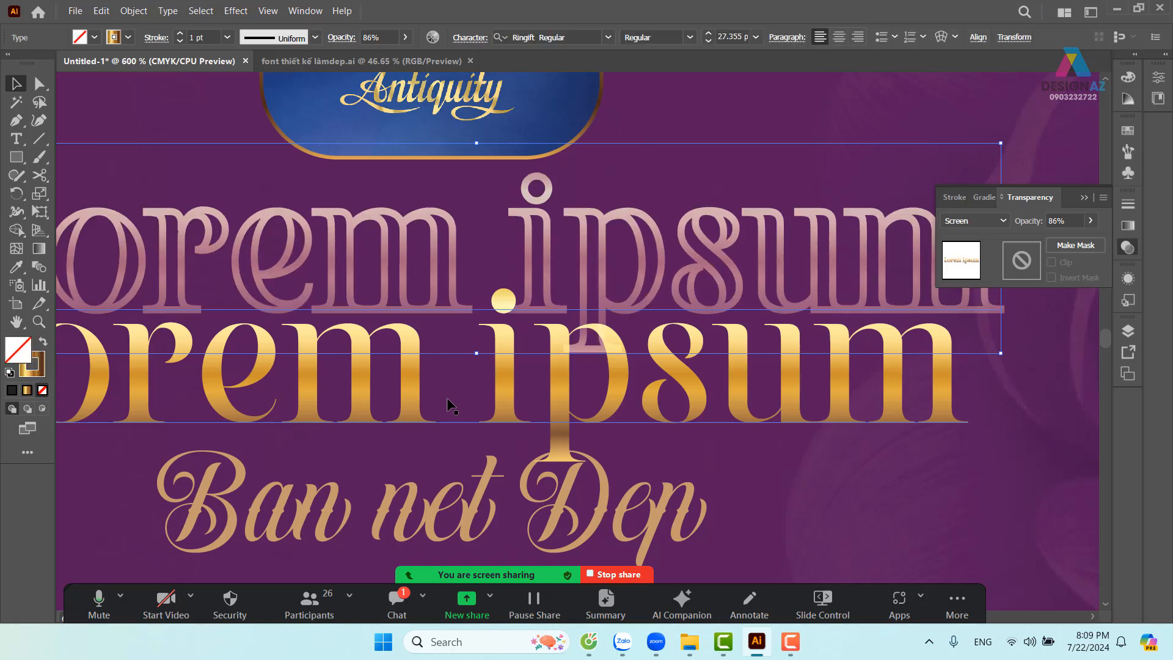
left_click(227, 37)
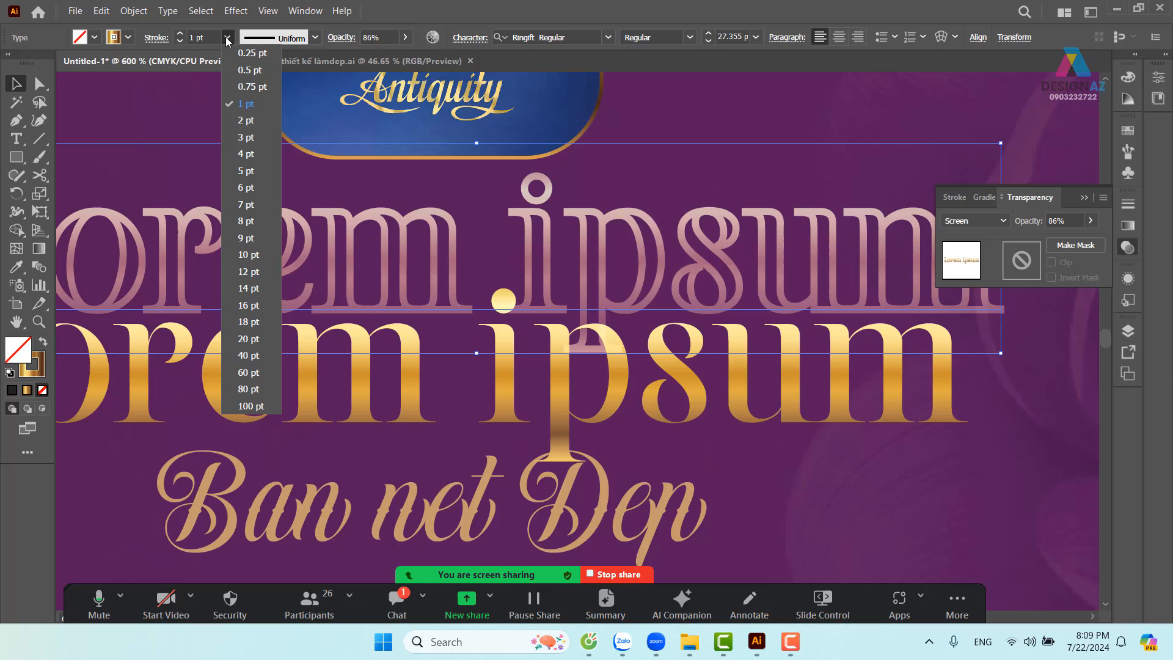
left_click(251, 71)
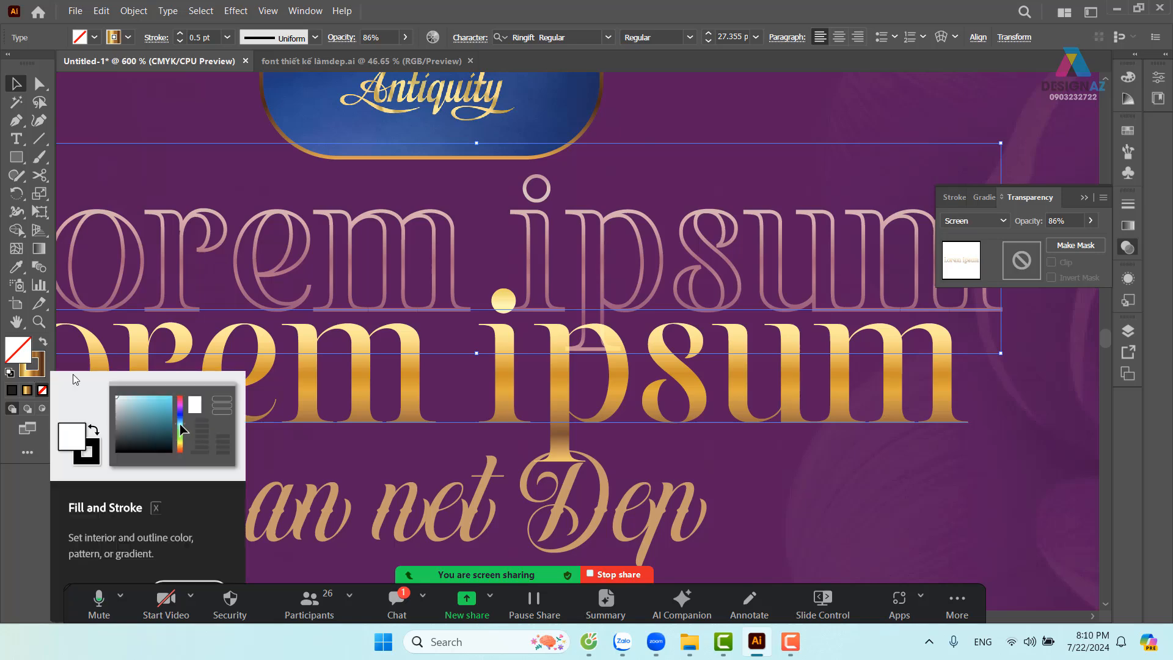
Set the outlined title copy to Normal blend mode with 100% opacity
left_click(1000, 225)
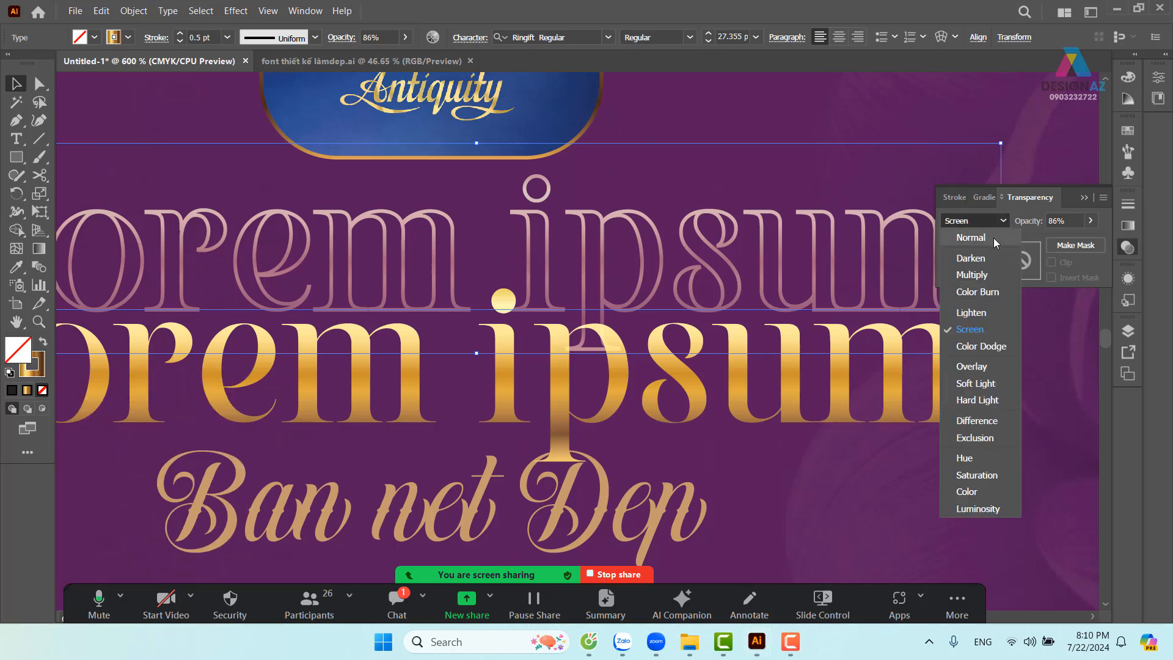
left_click(994, 239)
left_click(1066, 221)
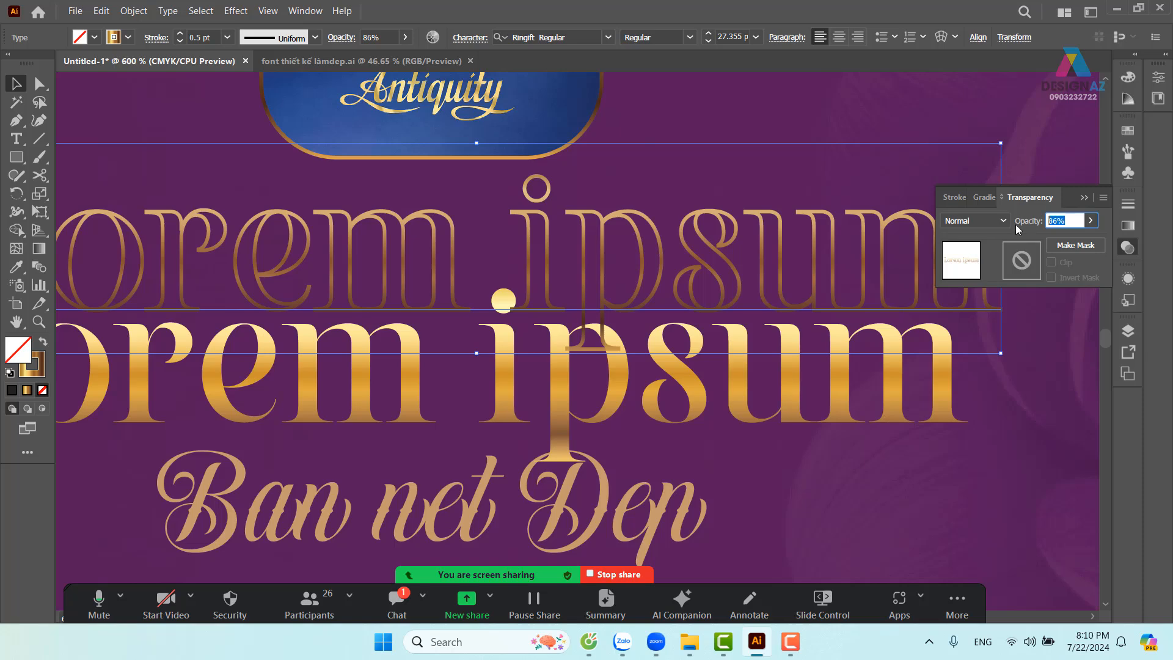
type("100")
key("Return")
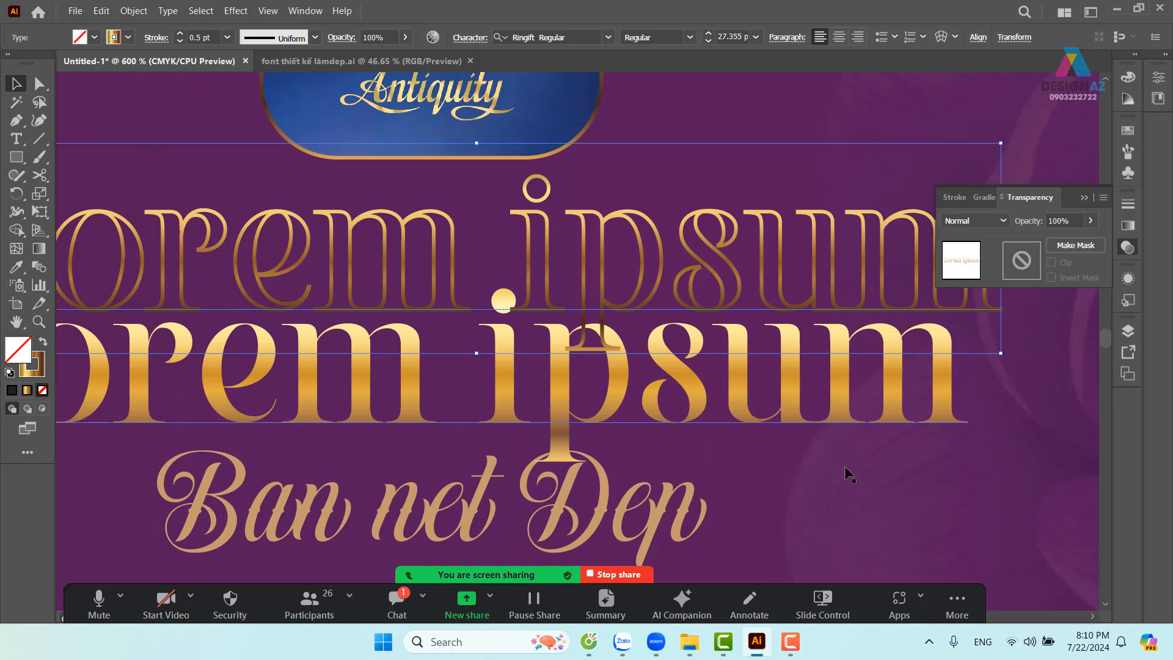
Pull the Screen-blended title copy off the gold title and return it to its original place
left_click_drag(690, 394, 788, 486)
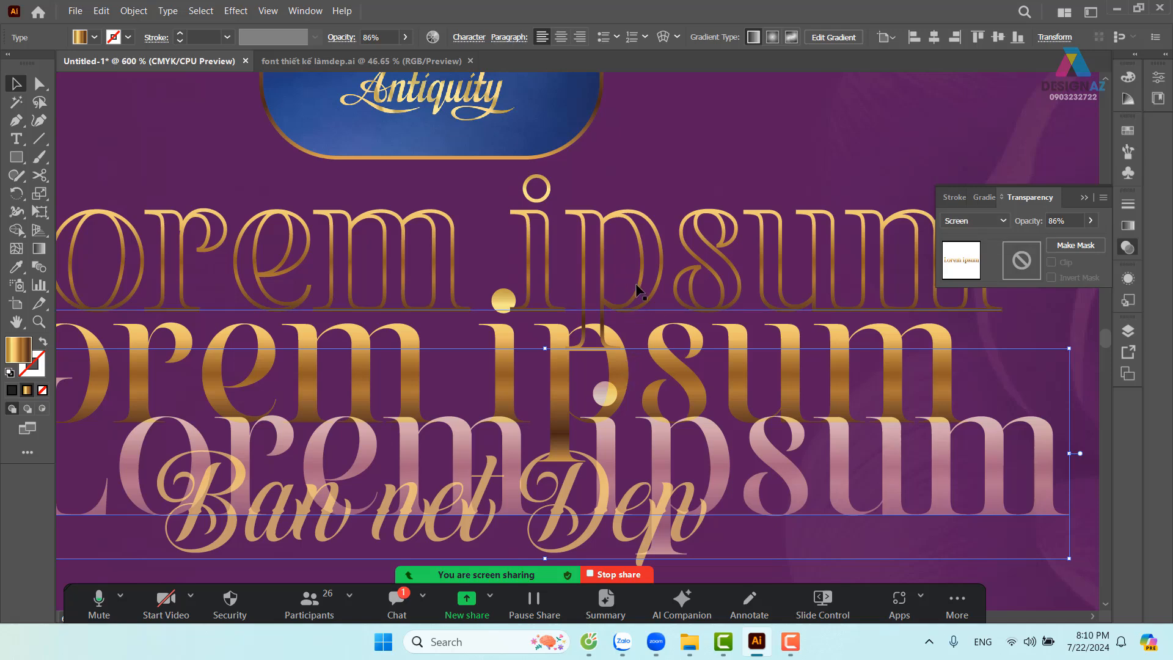
left_click(602, 288)
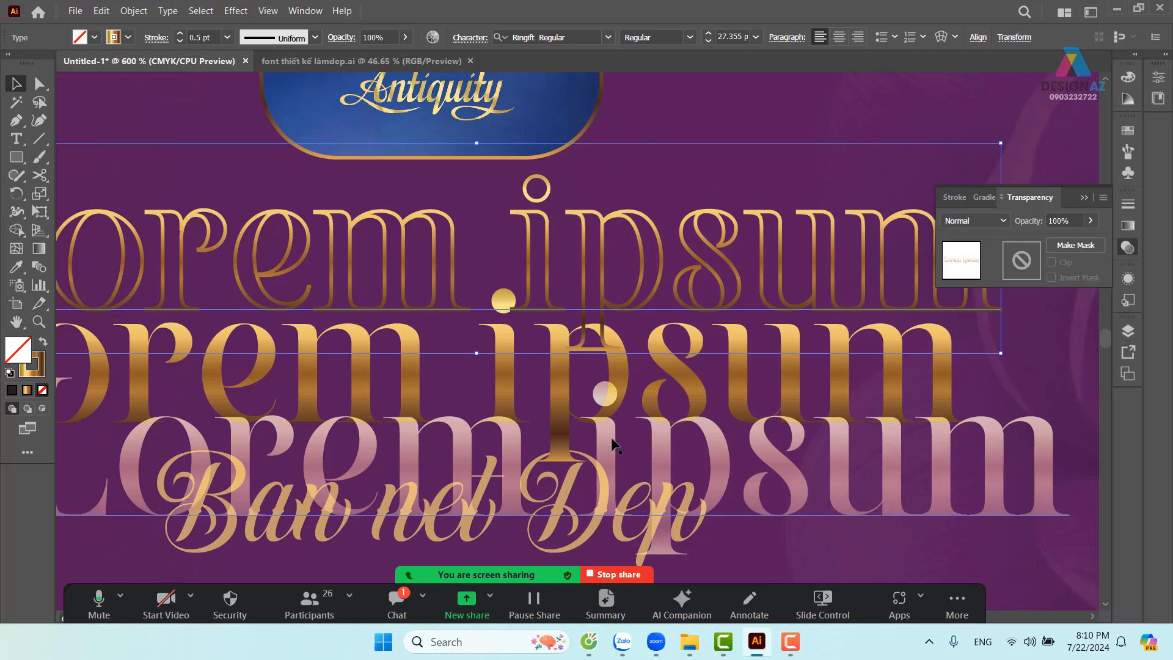
left_click_drag(614, 446, 509, 359)
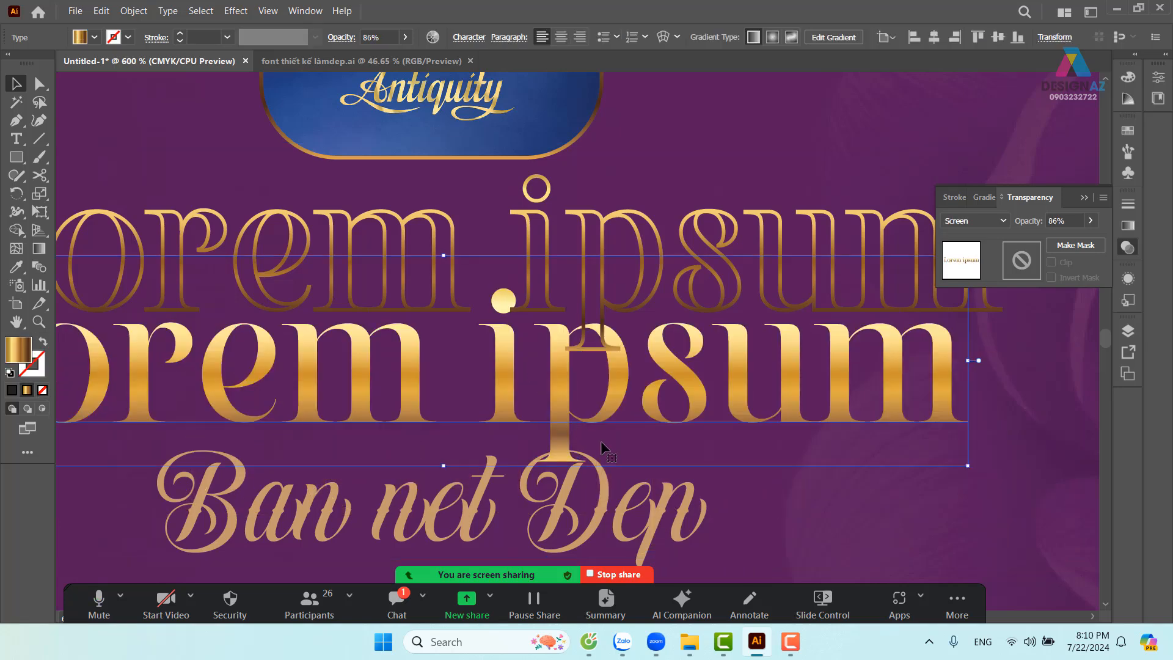
Move the outlined title copy down onto the gold title so its stroke frames the letters
left_click_drag(606, 305, 571, 407)
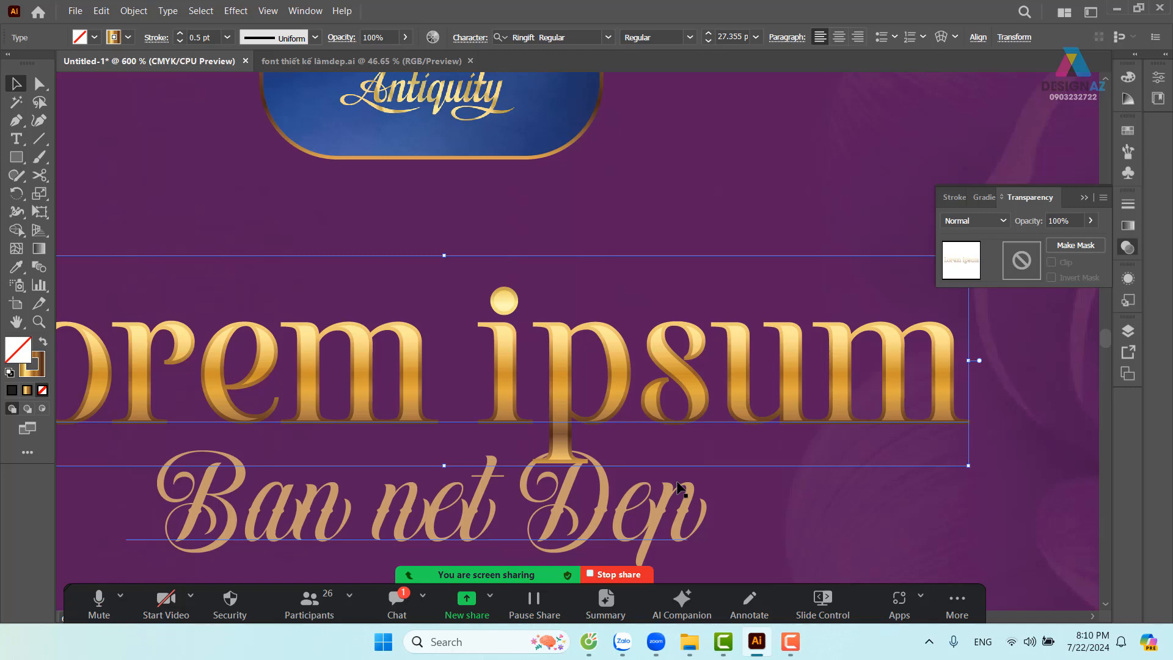
key("ctrl+equal")
key("ctrl+equal")
key("ctrl+equal")
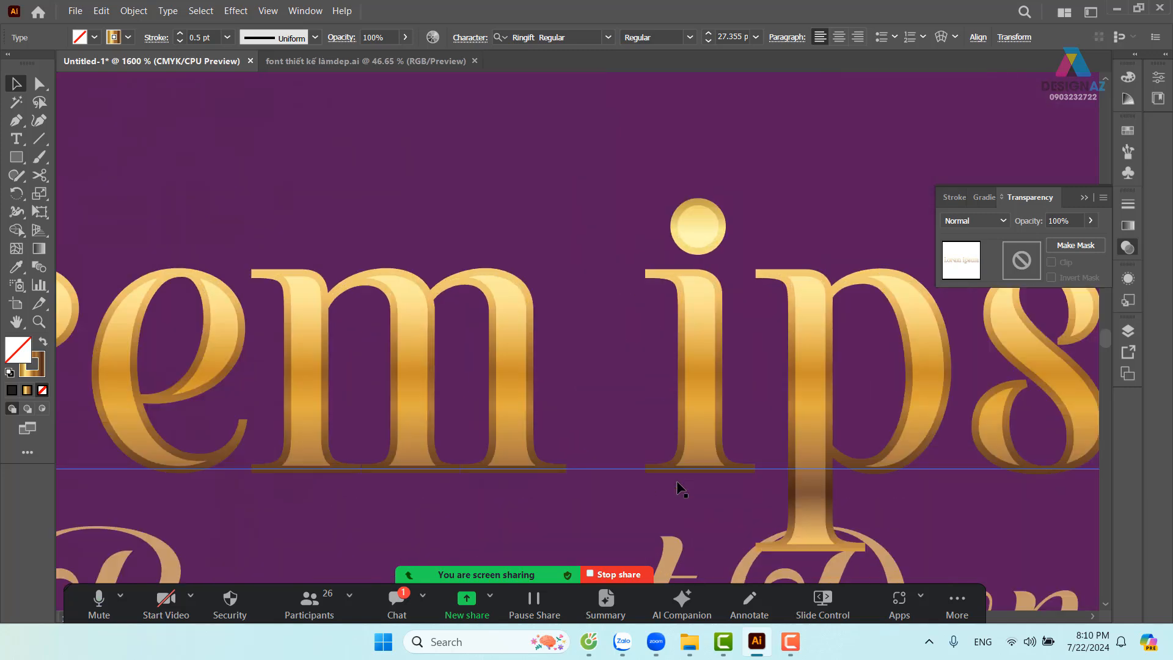
key("ctrl+minus")
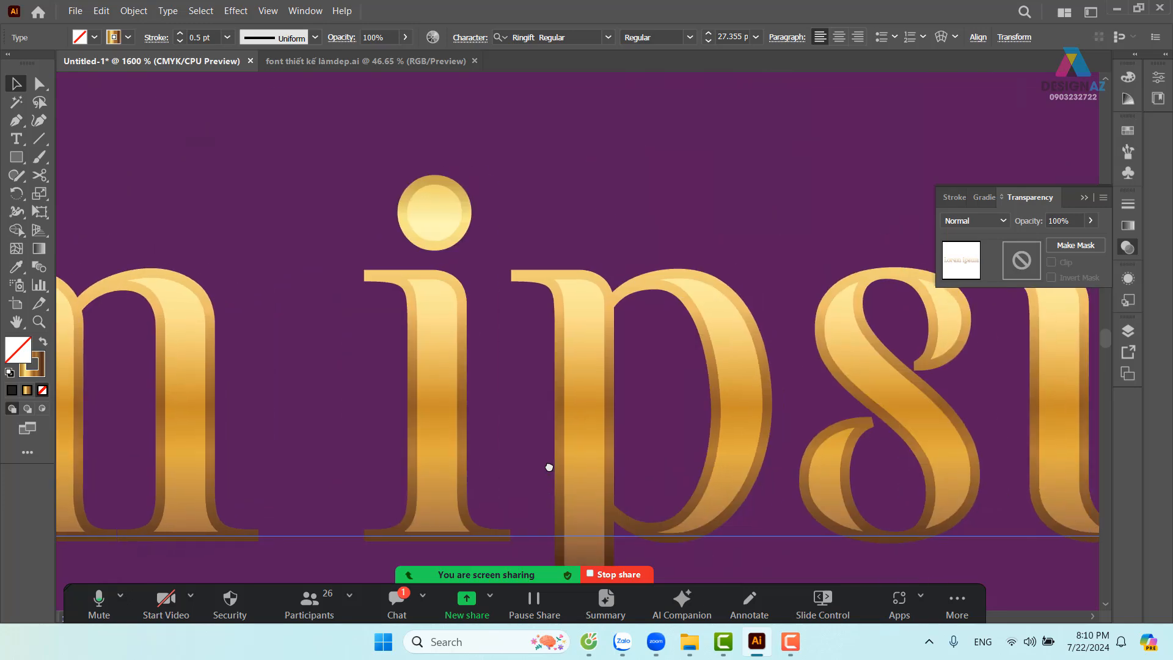
key("ctrl+minus")
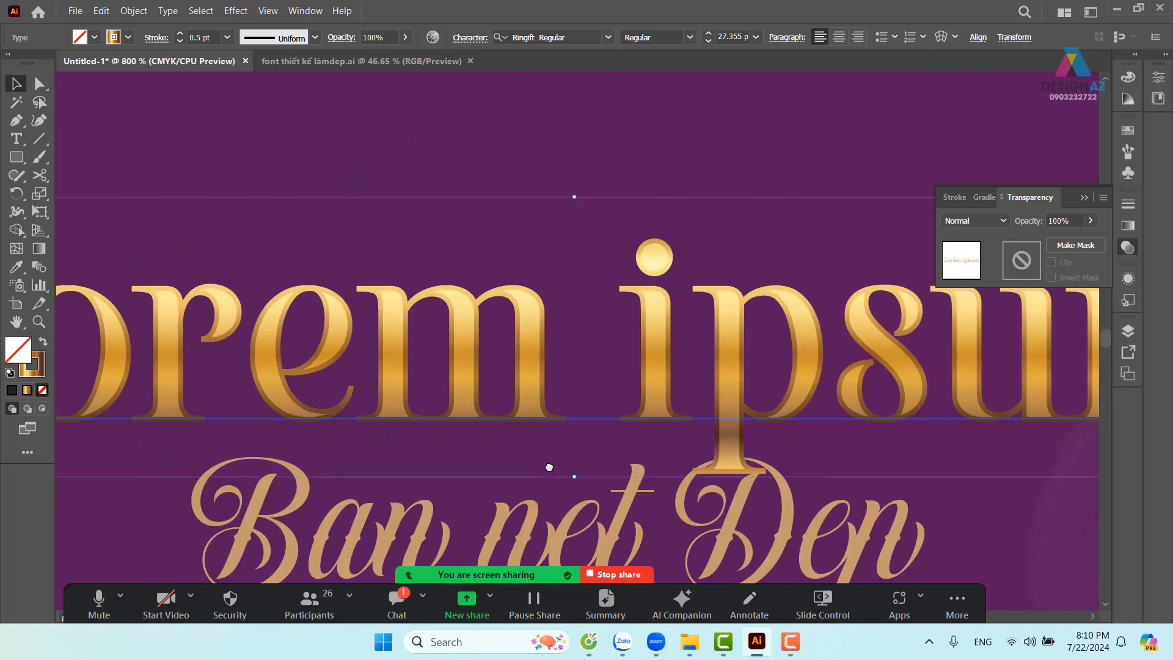
key("ctrl+shift+b")
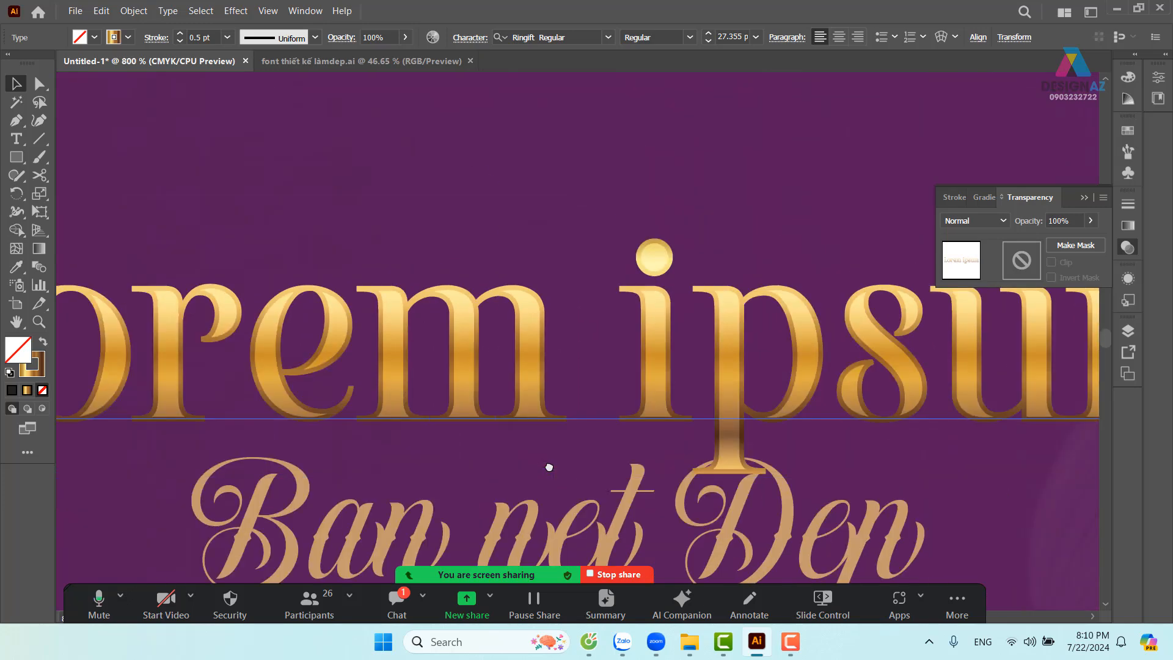
key("ctrl+shift+b")
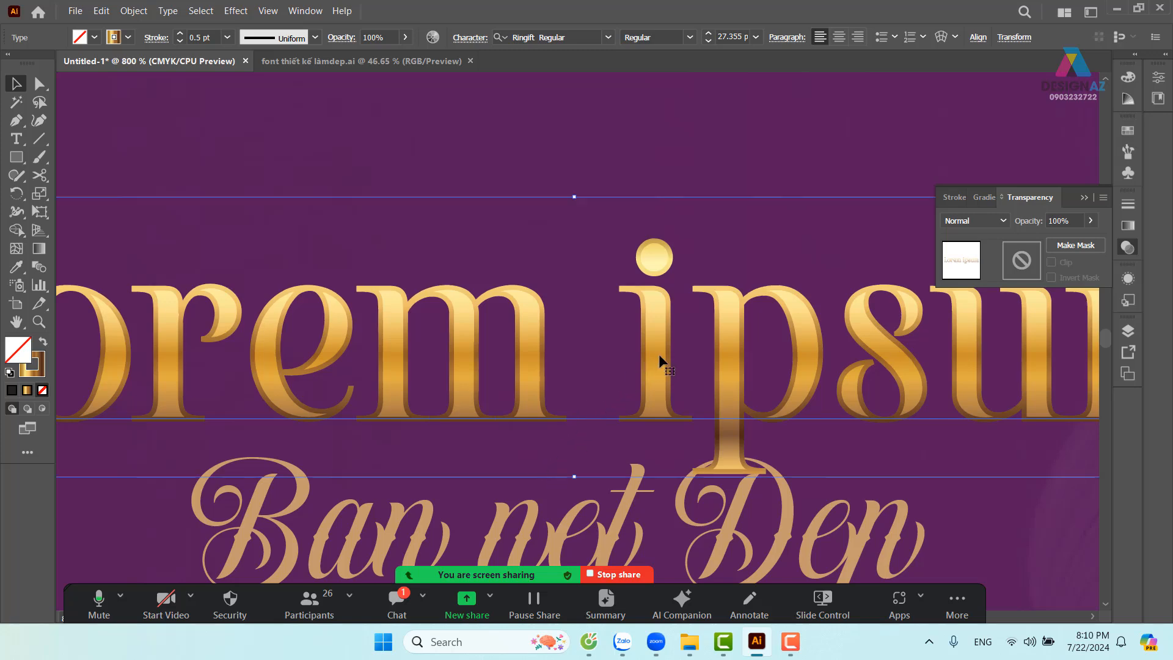
Set the outlined title copy to Screen blend mode and place it back exactly over the gold title
left_click_drag(660, 361, 670, 211)
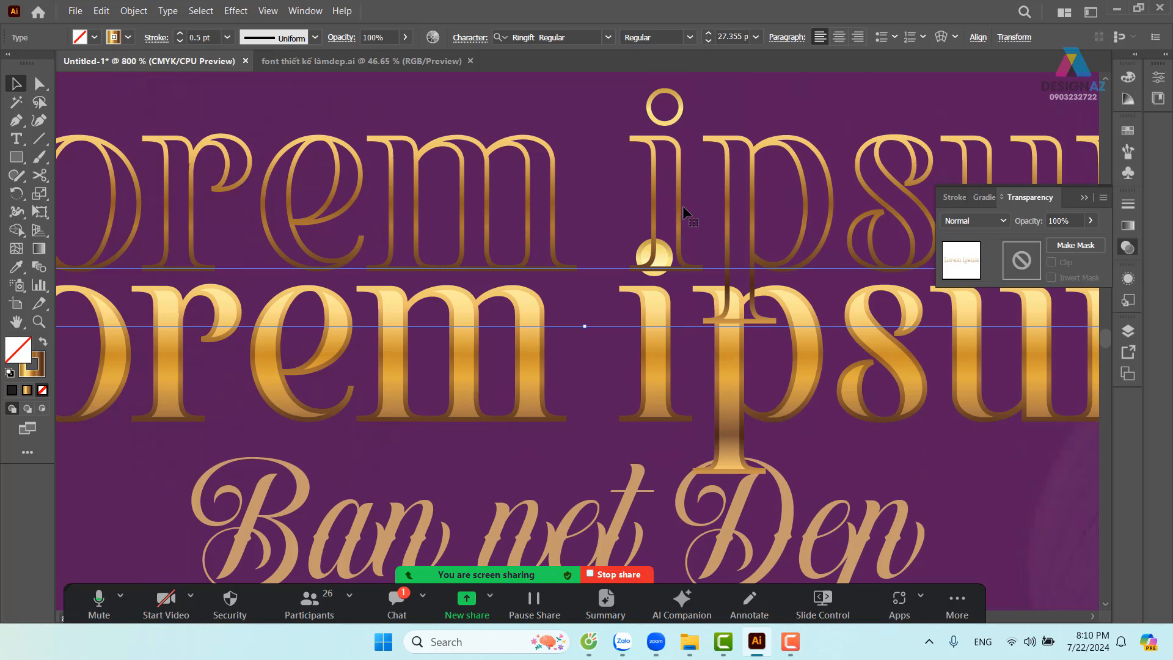
left_click(990, 221)
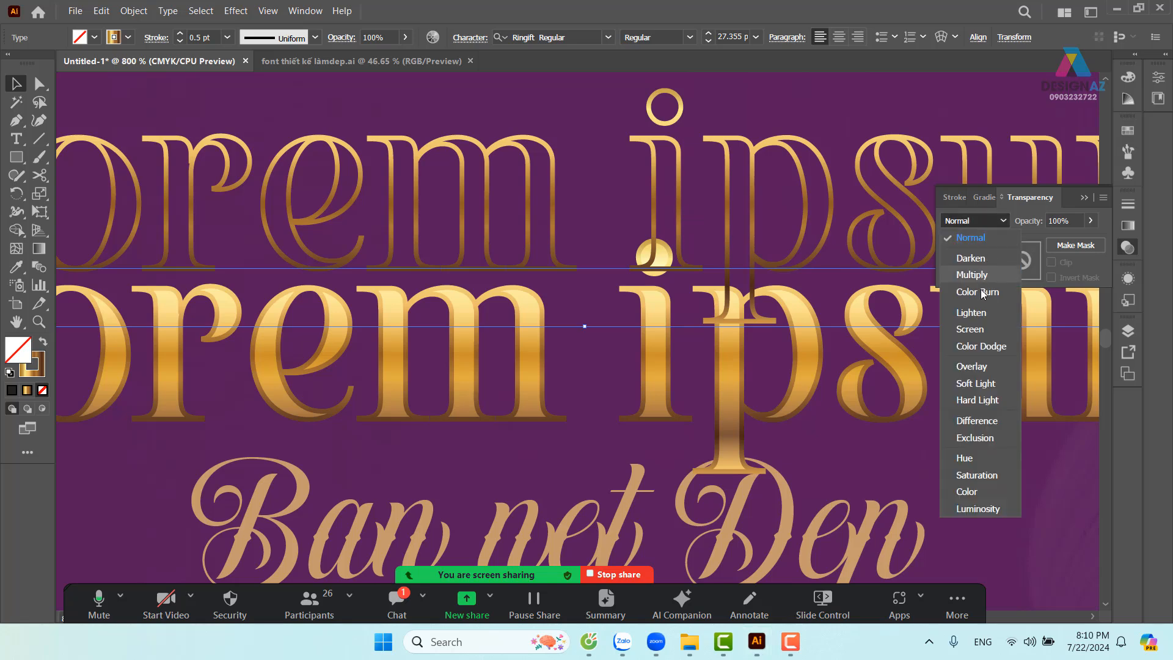
left_click(969, 329)
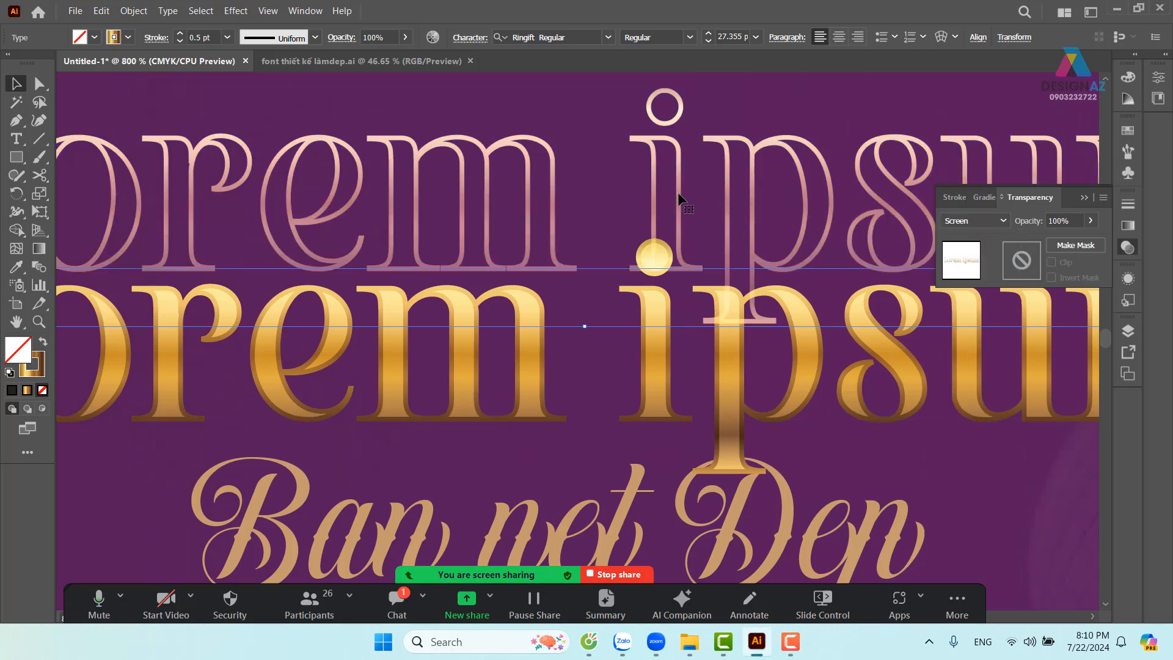
left_click_drag(679, 200, 667, 342)
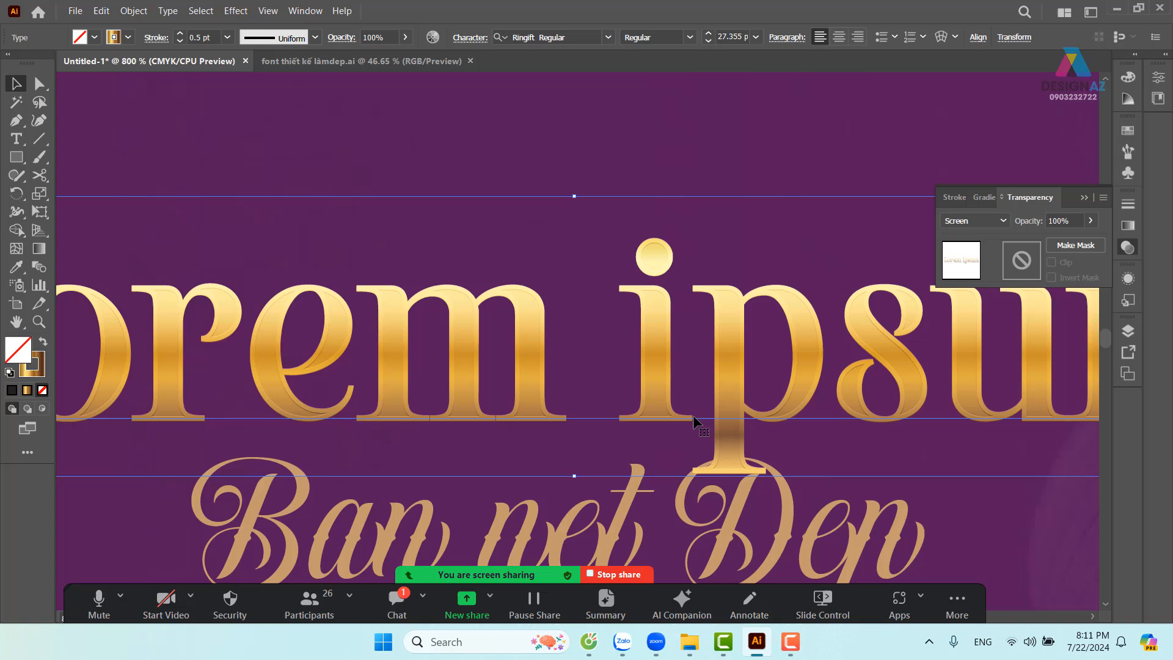
left_click(709, 486)
key("ctrl+z")
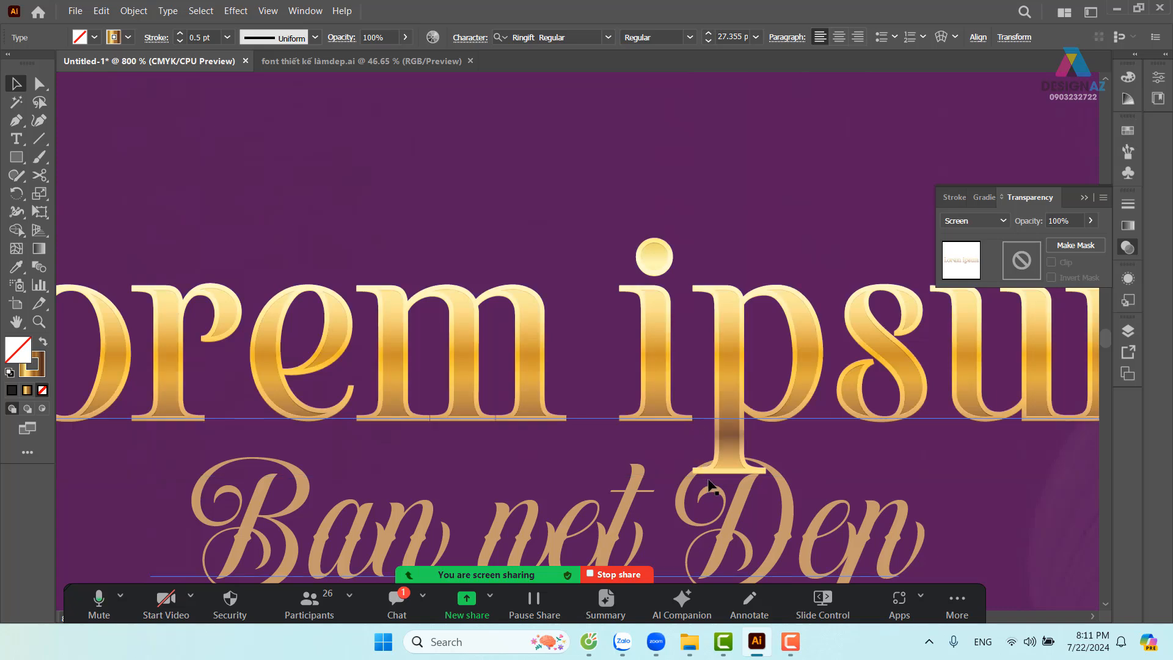
key("ctrl+minus")
key("ctrl+minus")
key("ctrl+minus")
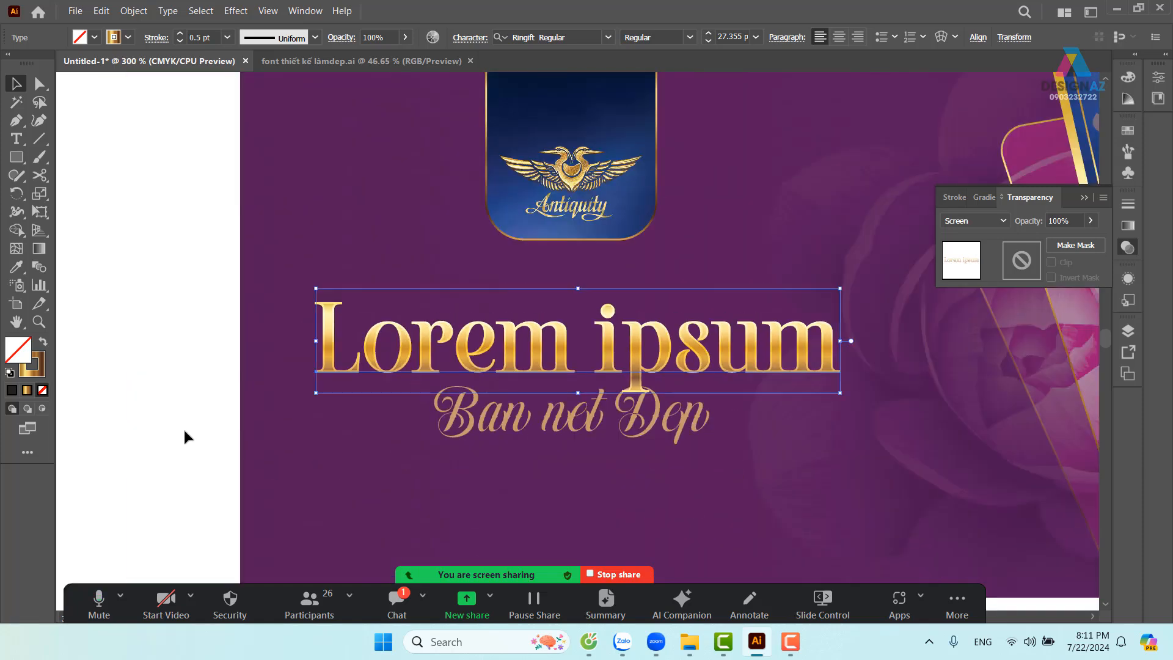
left_click(176, 442)
Draw a thin horizontal rectangle before "Ban net Dep", starting at the title's outer edge, and swap its gold gradient from stroke to fill
left_click_drag(426, 468, 350, 446)
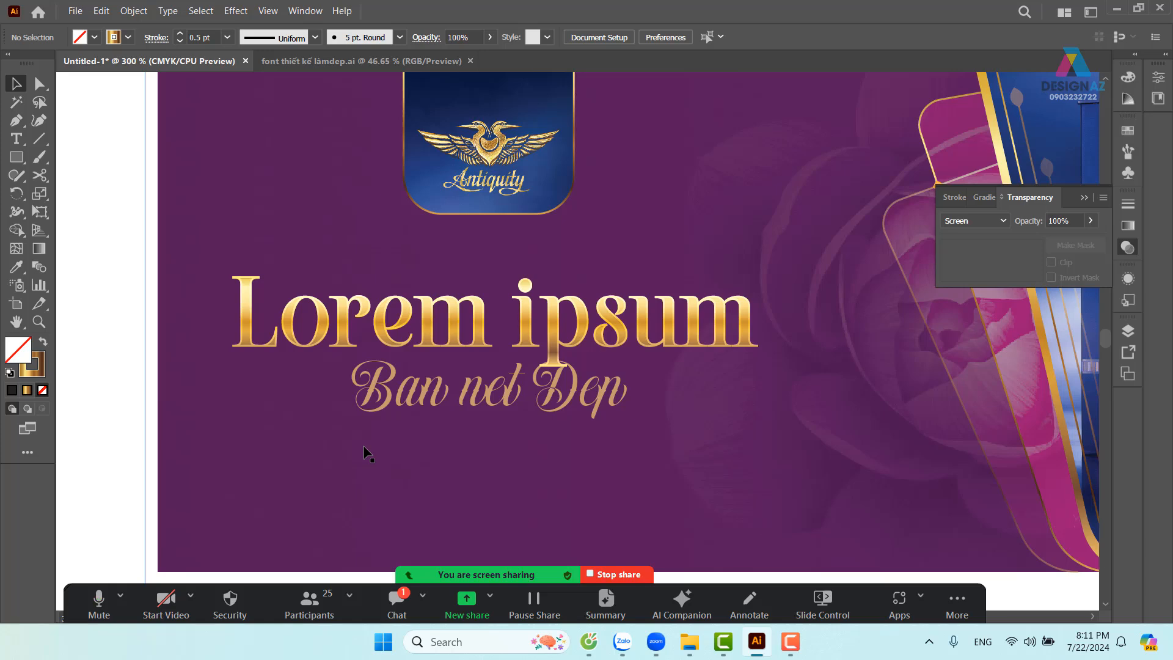
left_click(40, 140)
left_click(16, 157)
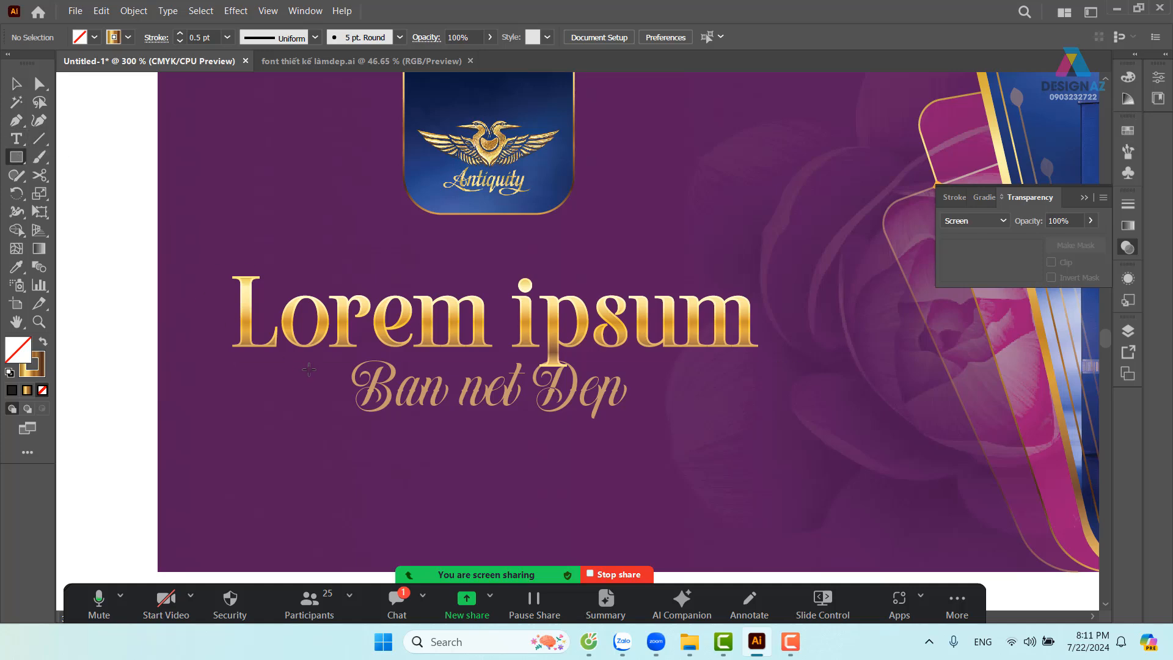
left_click_drag(340, 392, 233, 392)
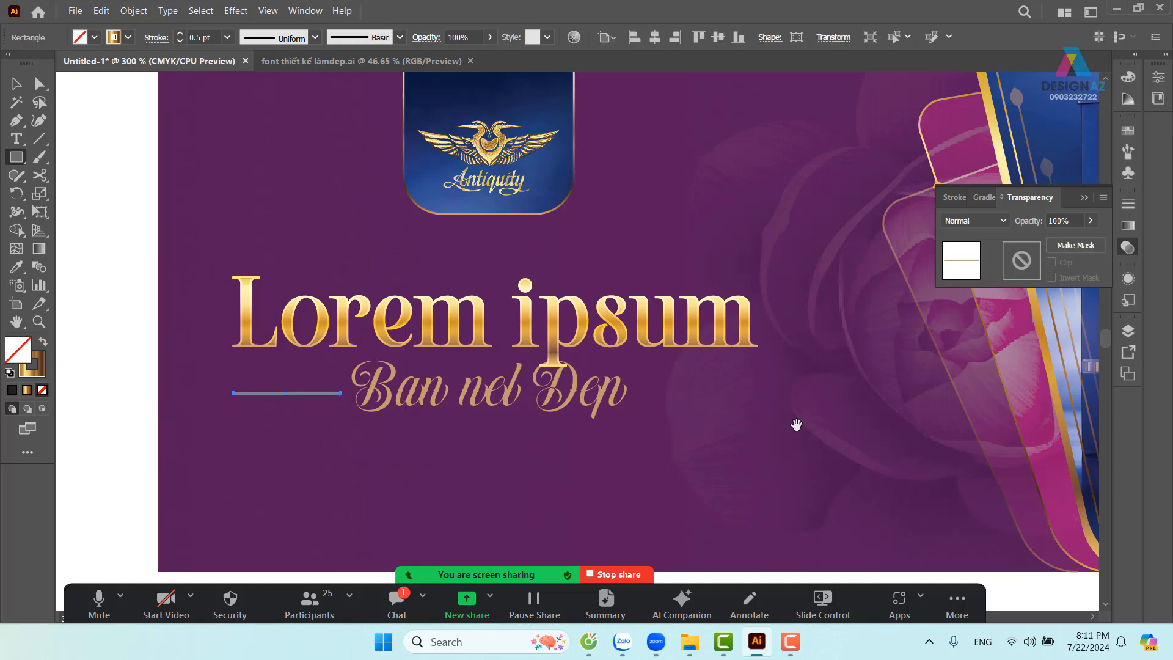
left_click_drag(796, 425, 734, 426)
key("shift+x")
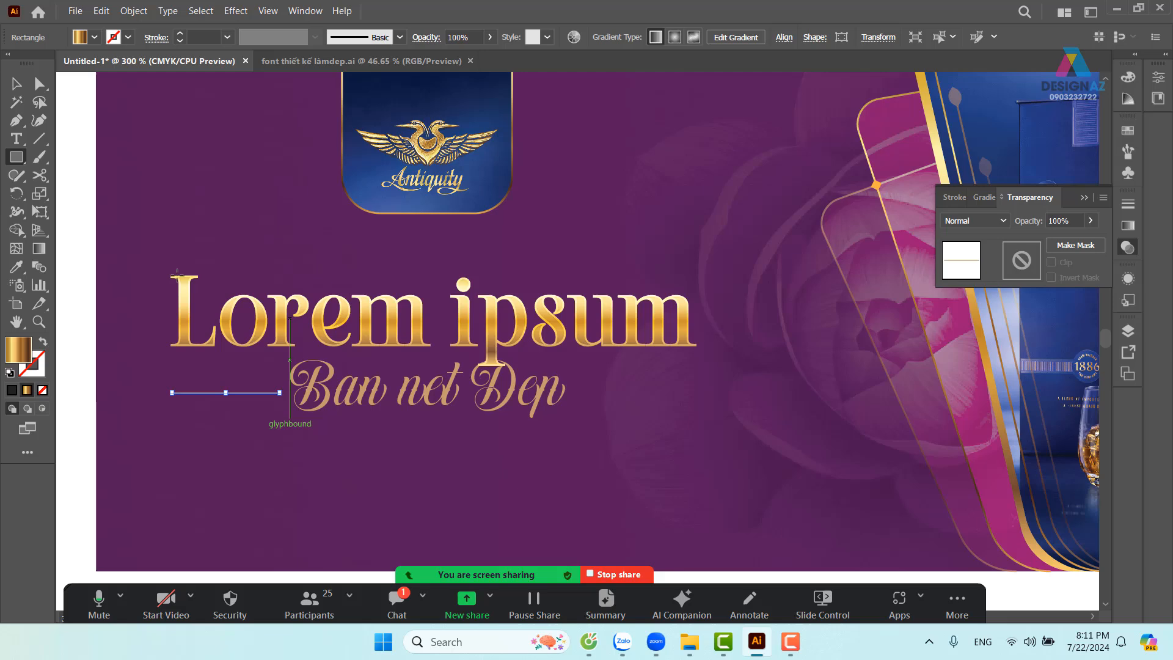
left_click(15, 83)
left_click(230, 427)
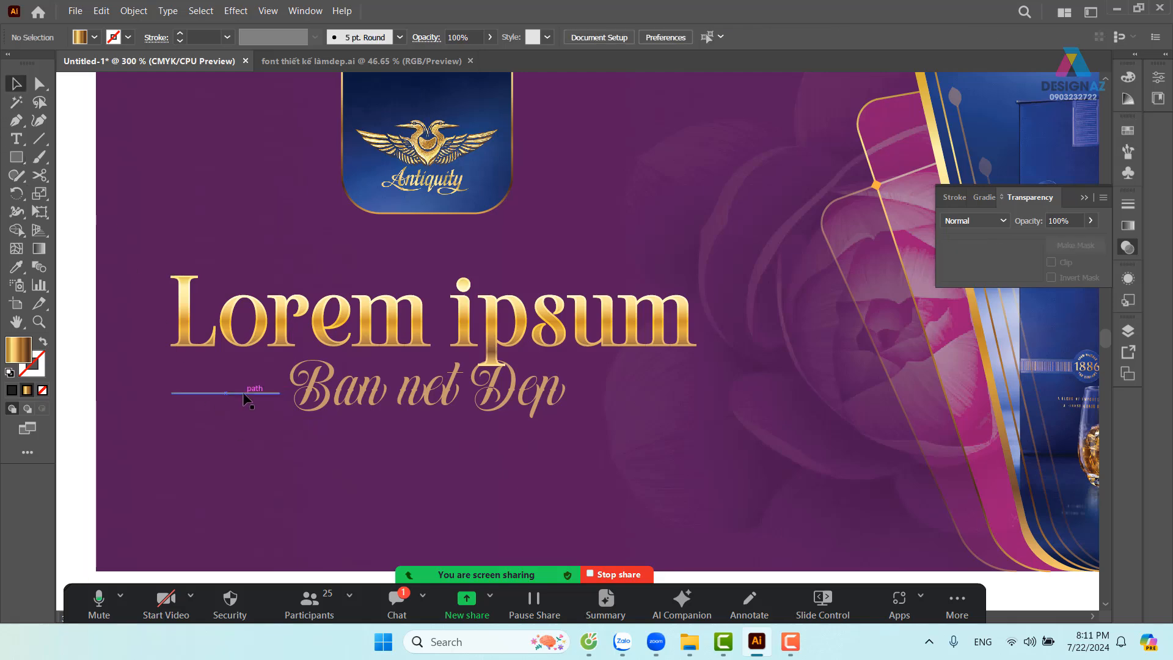
Duplicate the thin gold line to the other side of "Ban net Dep" and shift the subtitle slightly to centre it between both lines
left_click_drag(249, 394, 660, 407)
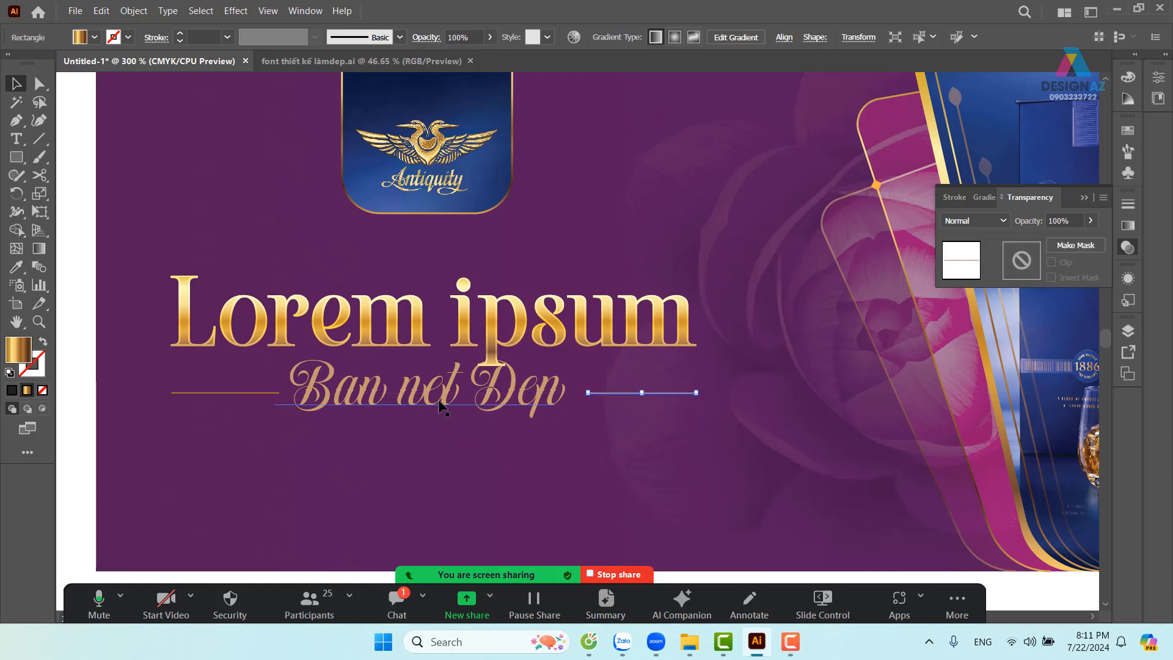
left_click_drag(441, 404, 446, 404)
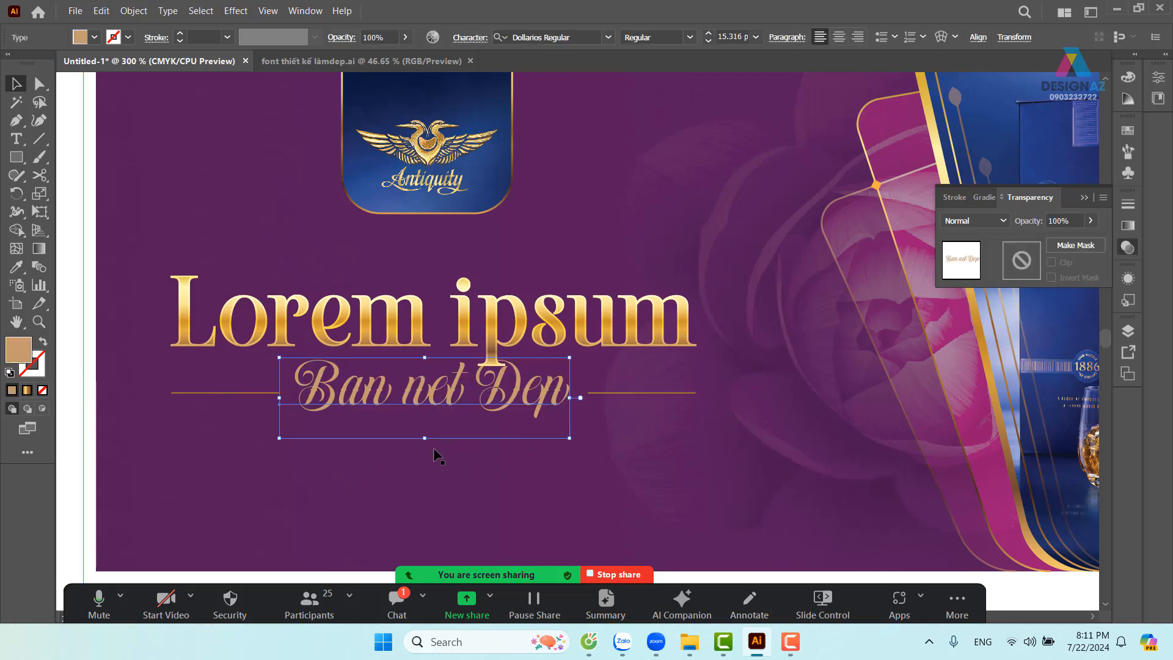
key("ctrl+minus")
key("ctrl+minus")
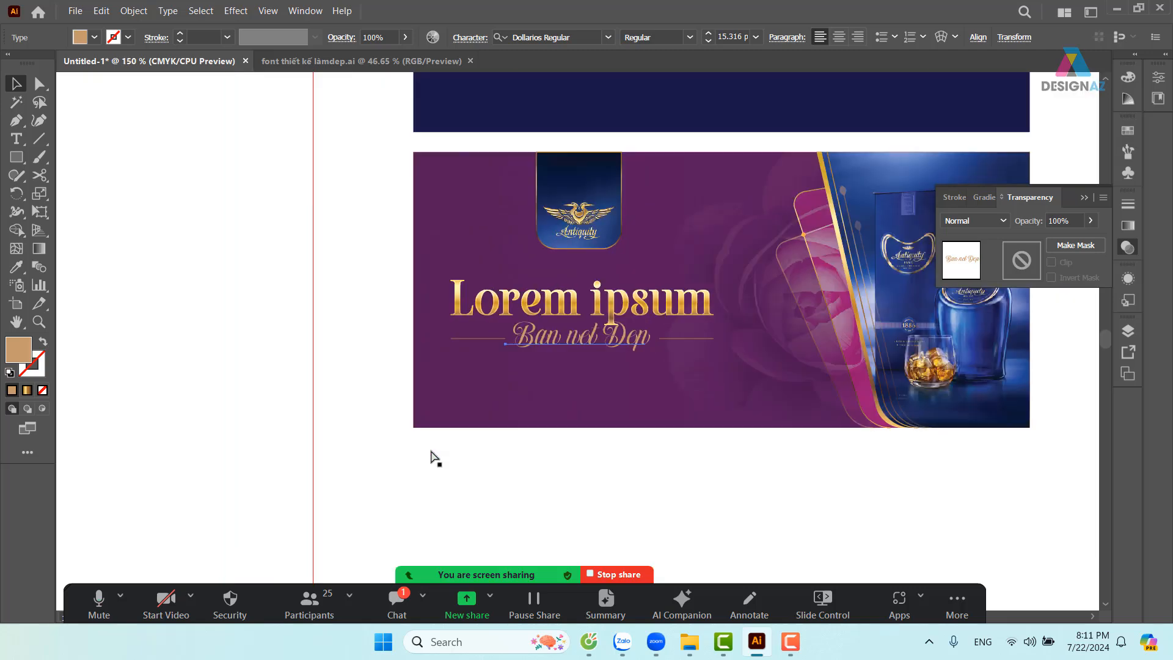
left_click_drag(662, 403, 572, 438)
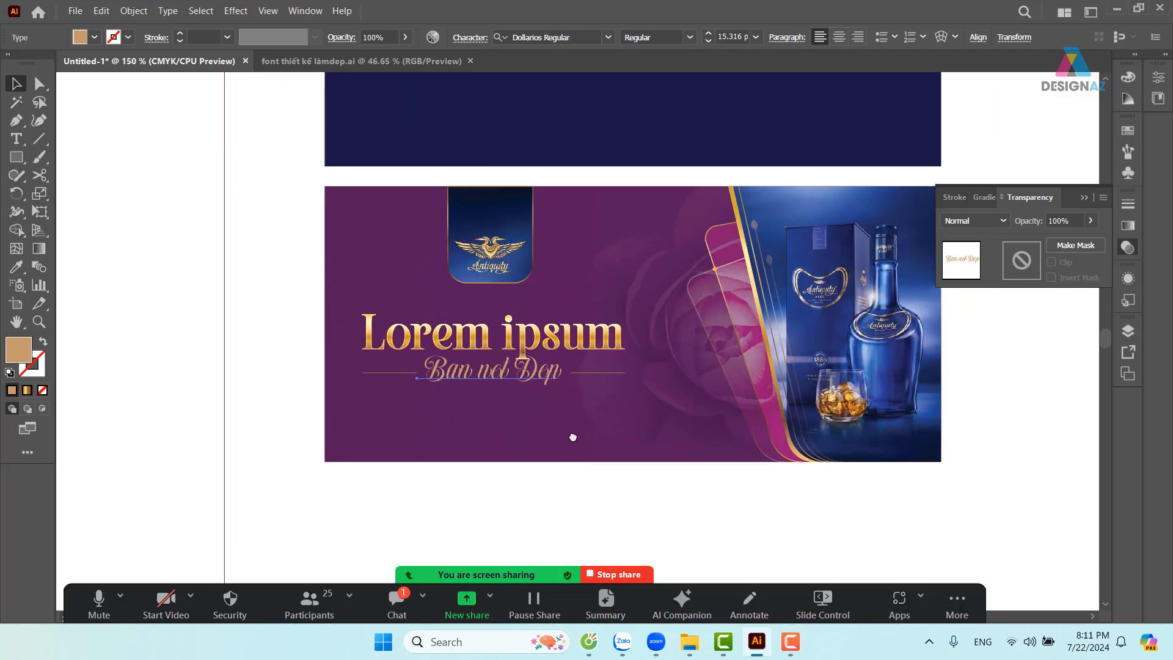
left_click(603, 494)
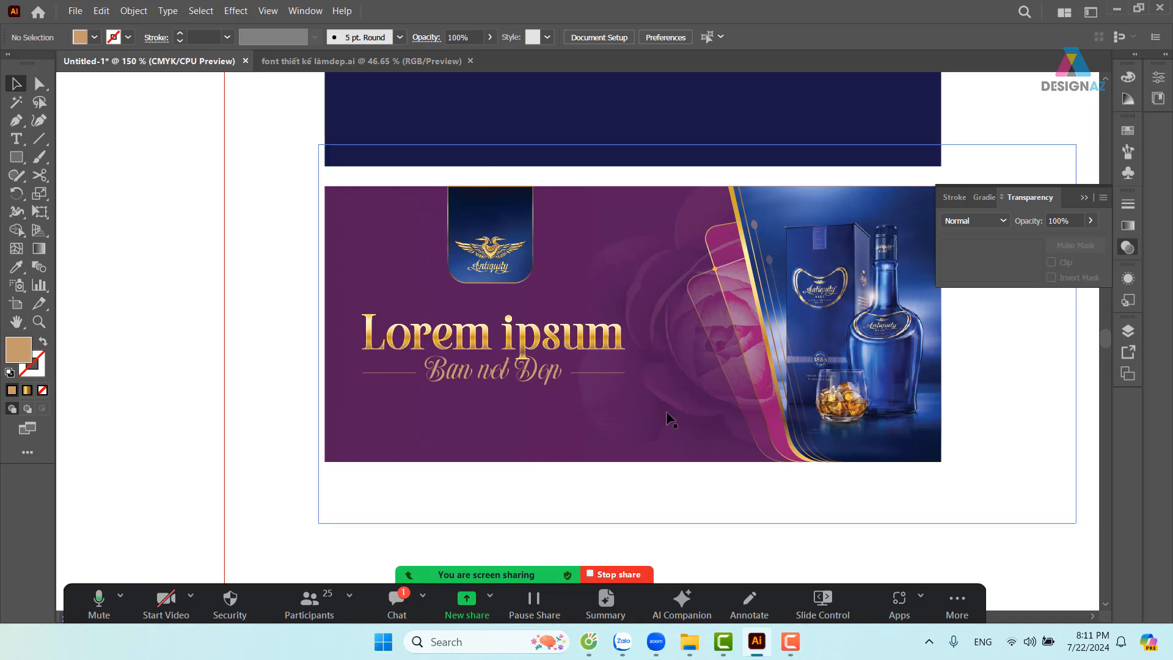
Examine the gold title, subtitle and flanking lines up close and within the whole banner
key("z")
left_click_drag(357, 302, 703, 447)
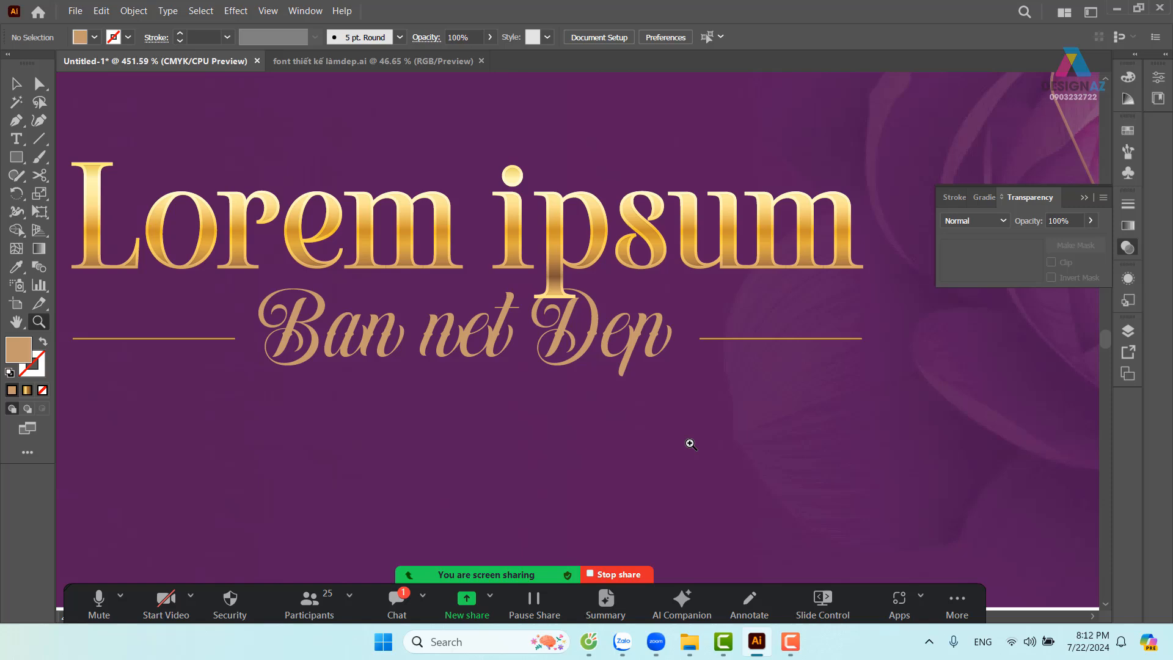
key("ctrl+minus")
key("ctrl+minus")
key("ctrl+minus")
key("ctrl+minus")
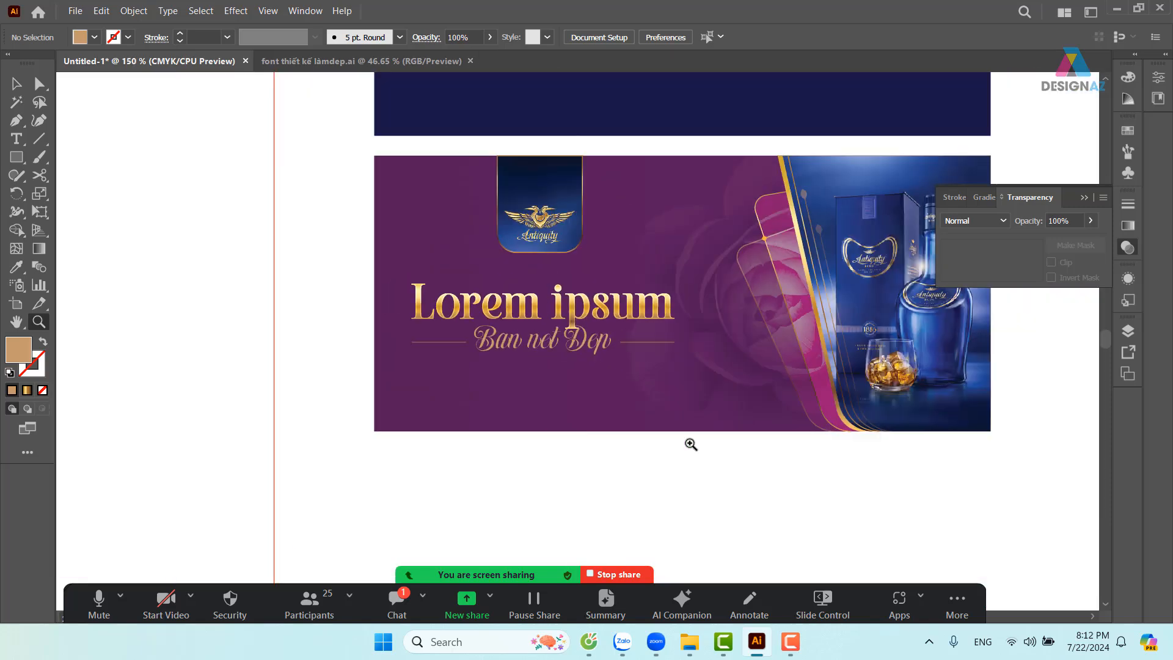
key("v")
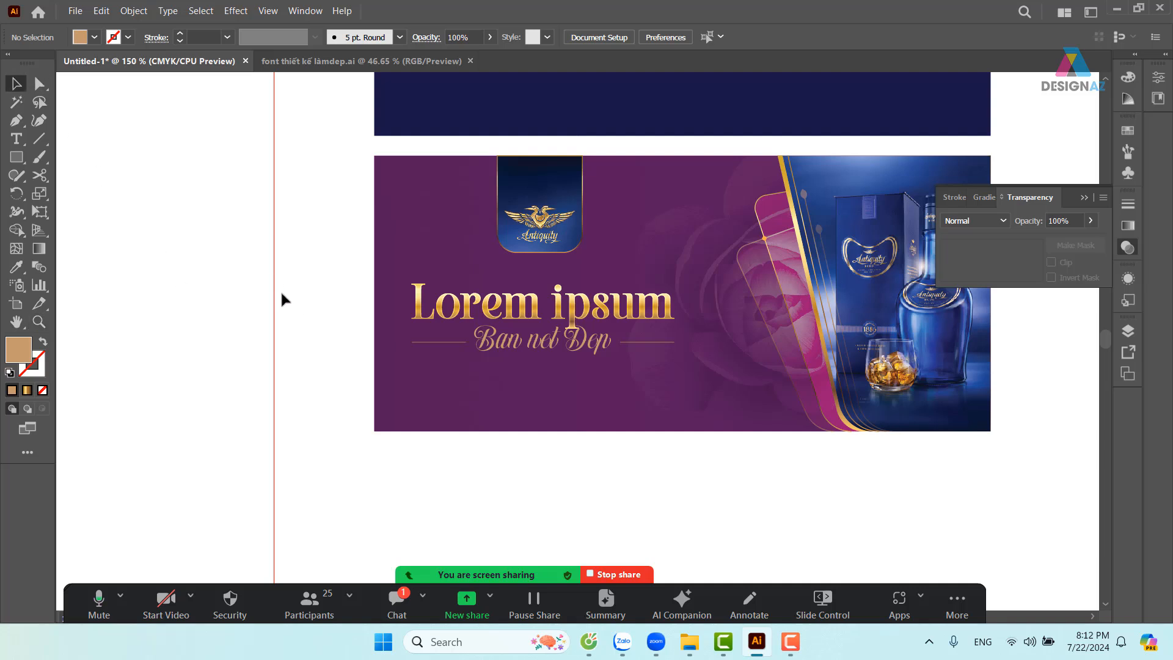
Select the title copies, subtitle and both gold lines without the banner background, and group them
left_click_drag(290, 293, 716, 454)
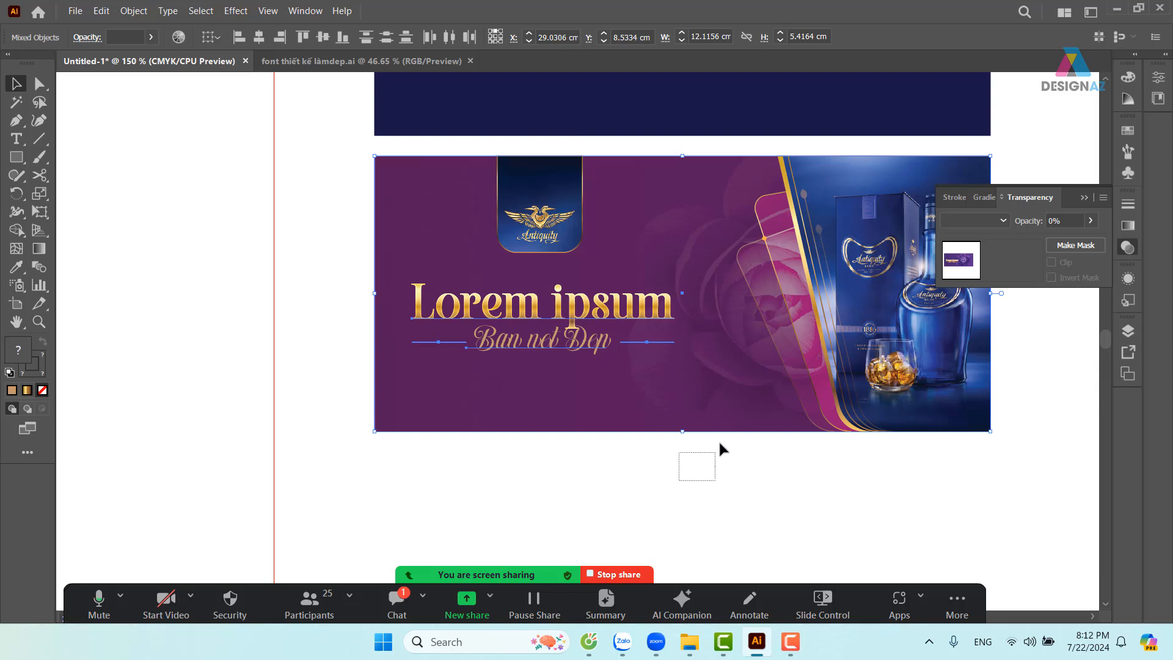
left_click_drag(718, 449, 764, 367)
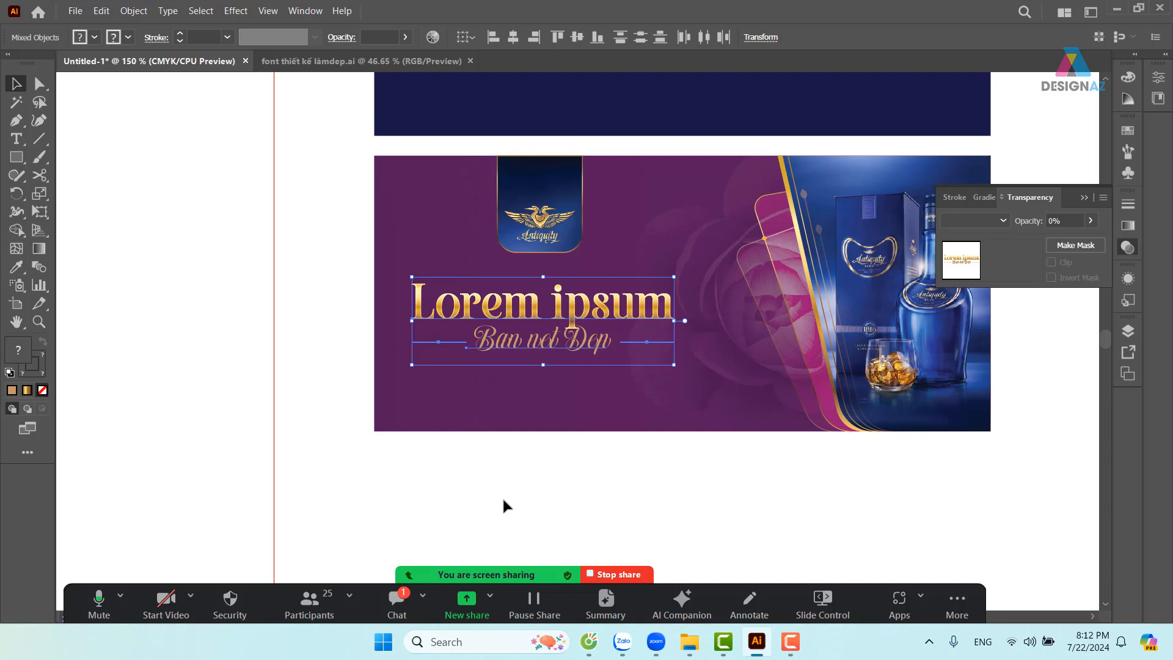
left_click(503, 500)
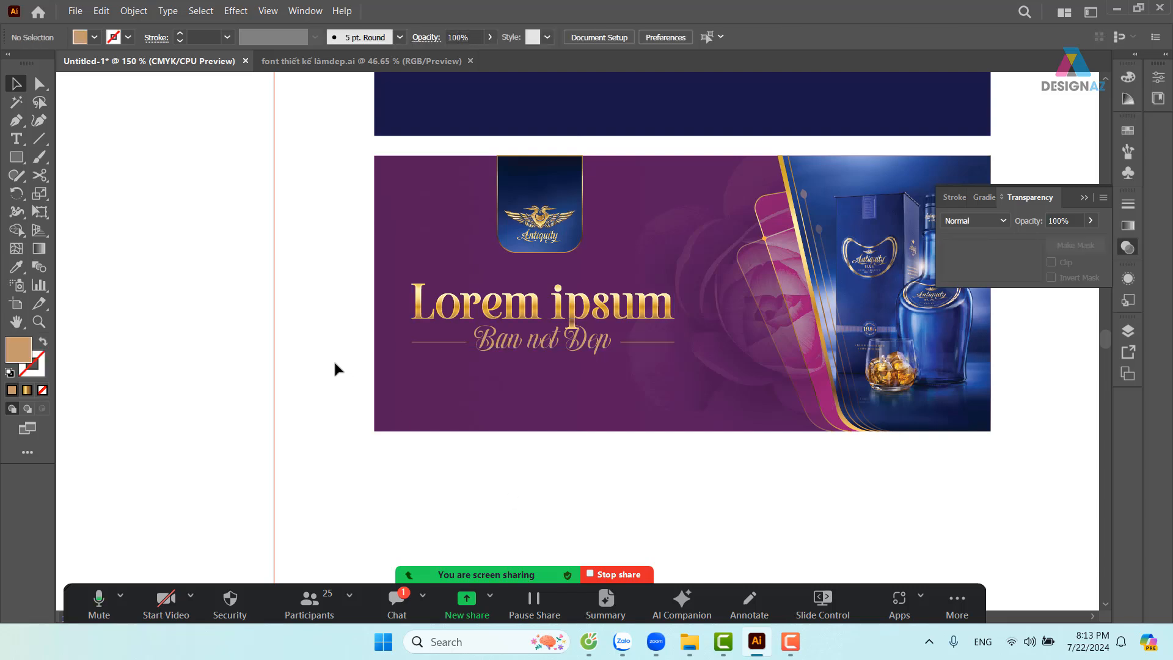
left_click(507, 313)
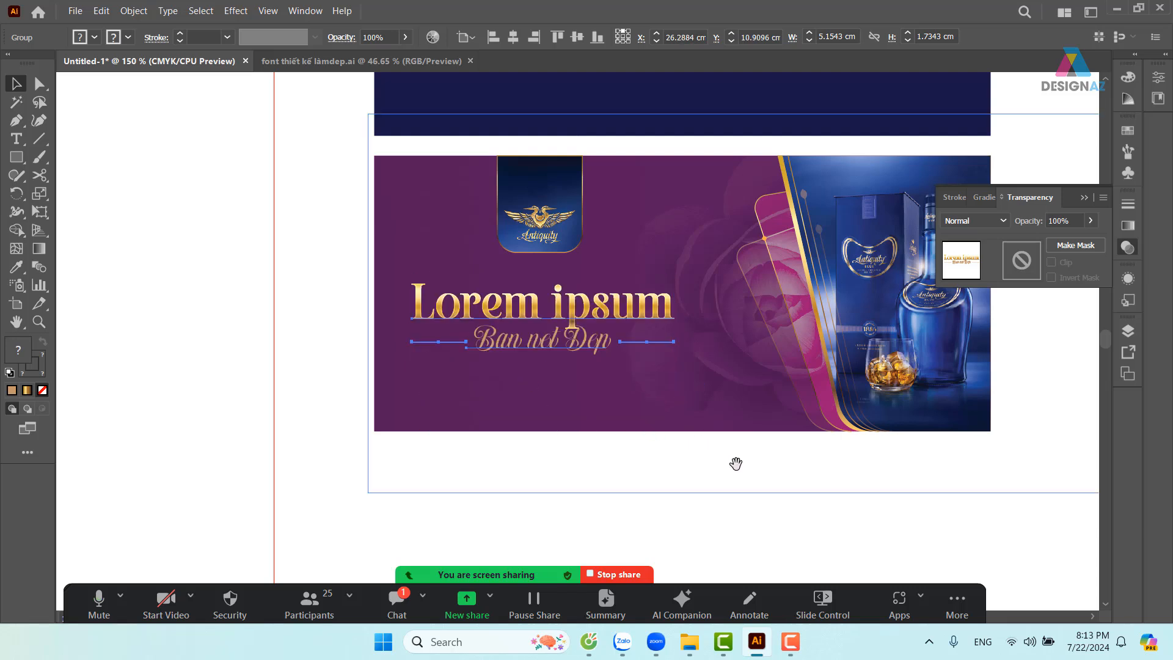
left_click_drag(735, 463, 665, 487)
left_click(903, 512)
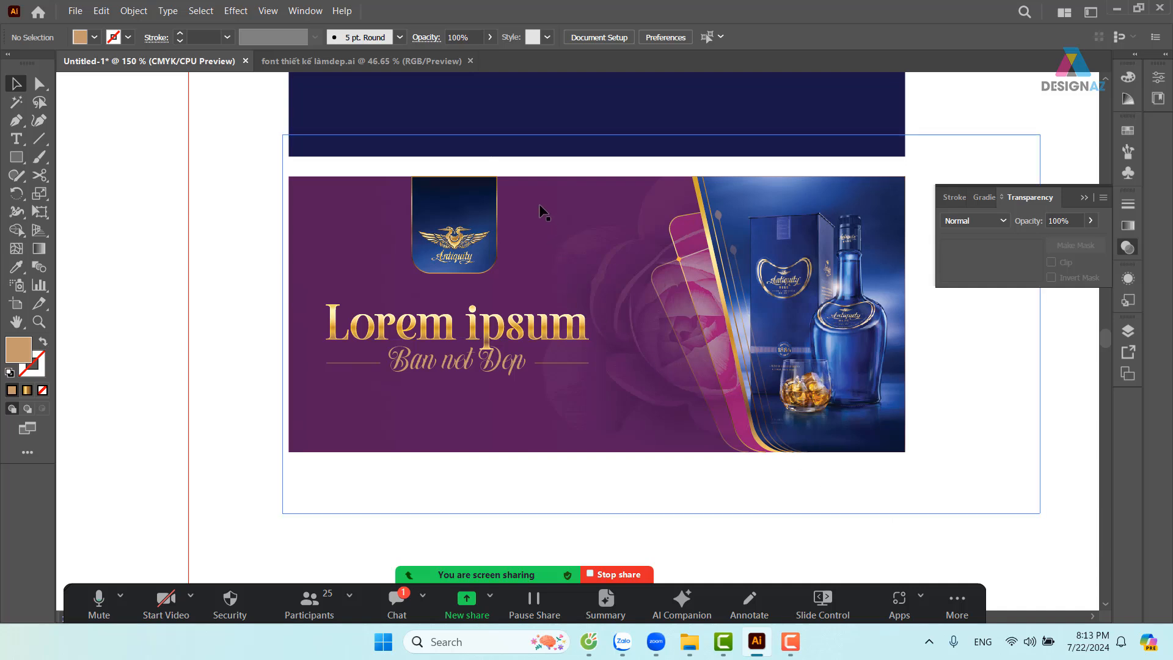
Start an Illustrator Stylize Drop Shadow effect on the grouped title, subtitle and lines
left_click(501, 324)
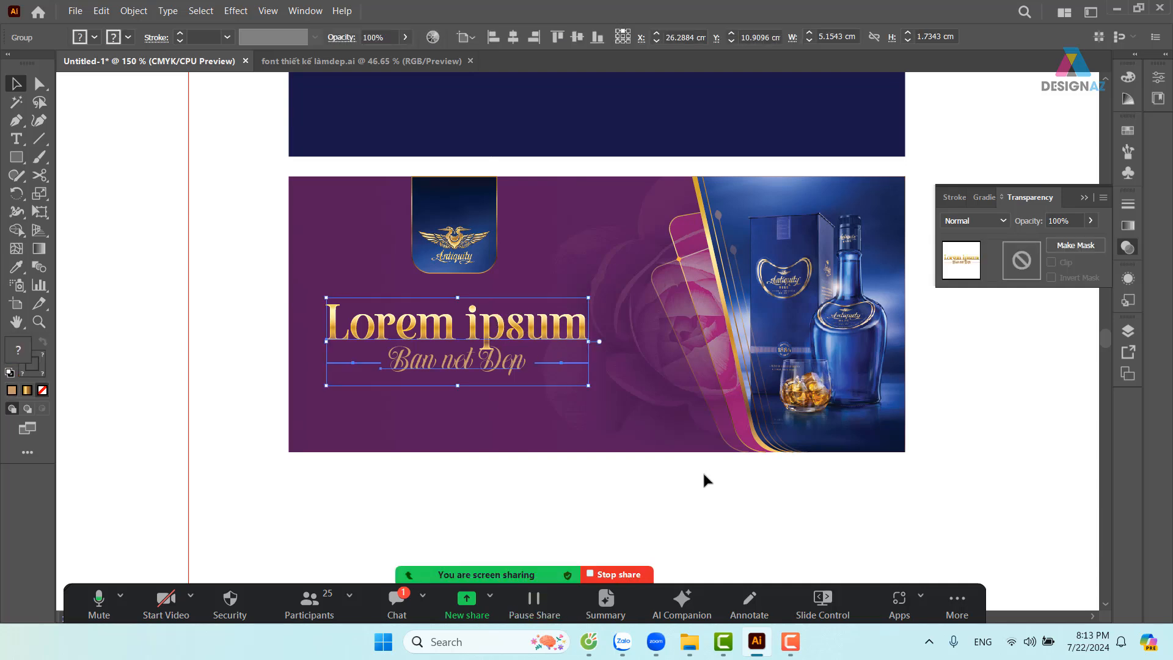
key("ctrl+=")
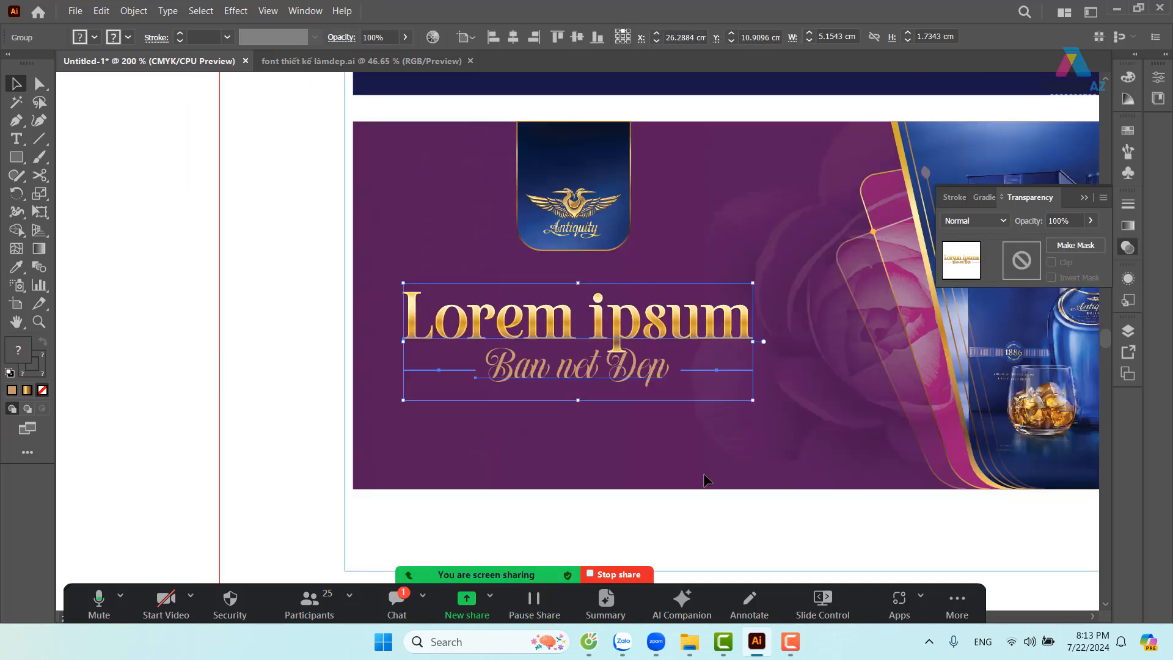
left_click(302, 352)
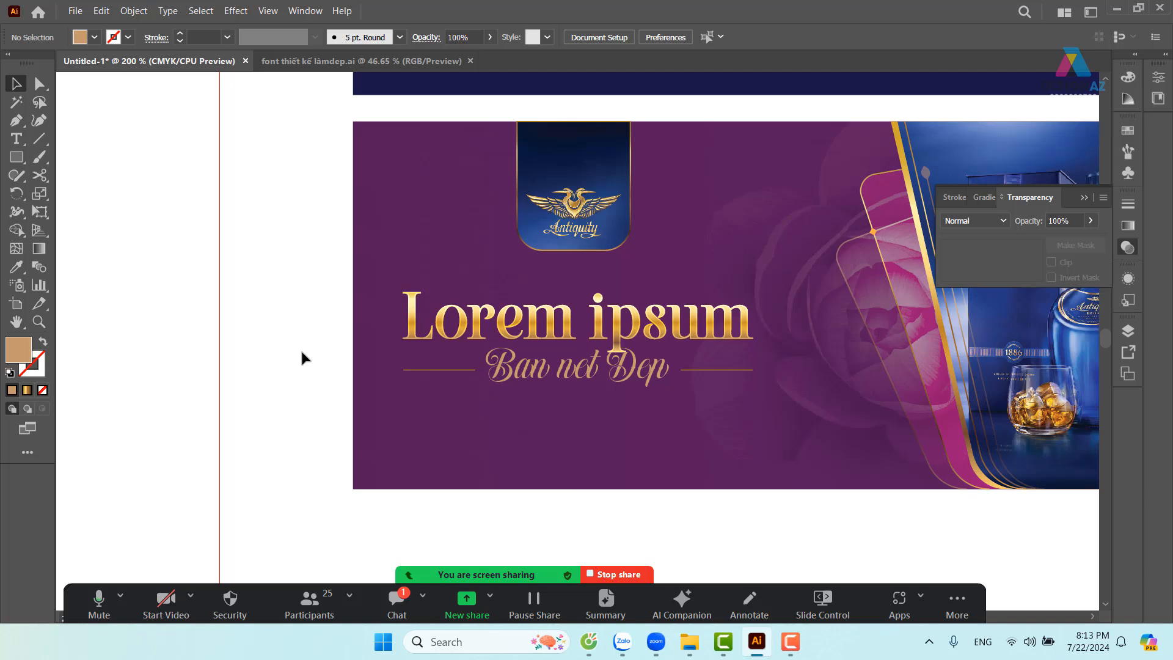
left_click(652, 338)
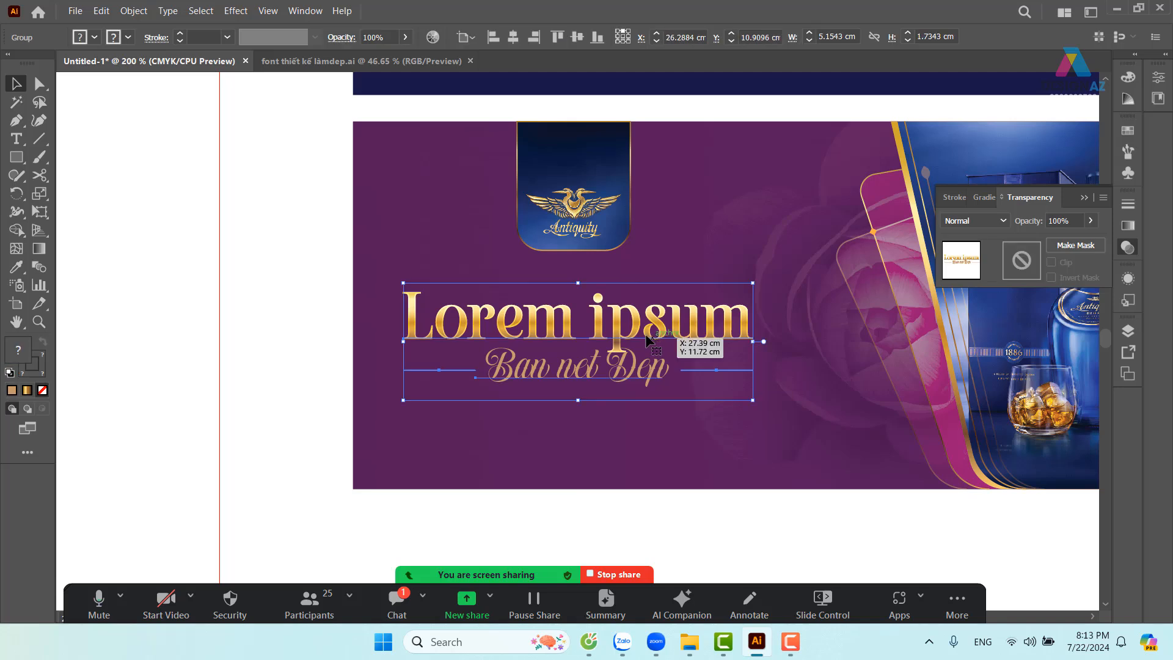
left_click(236, 11)
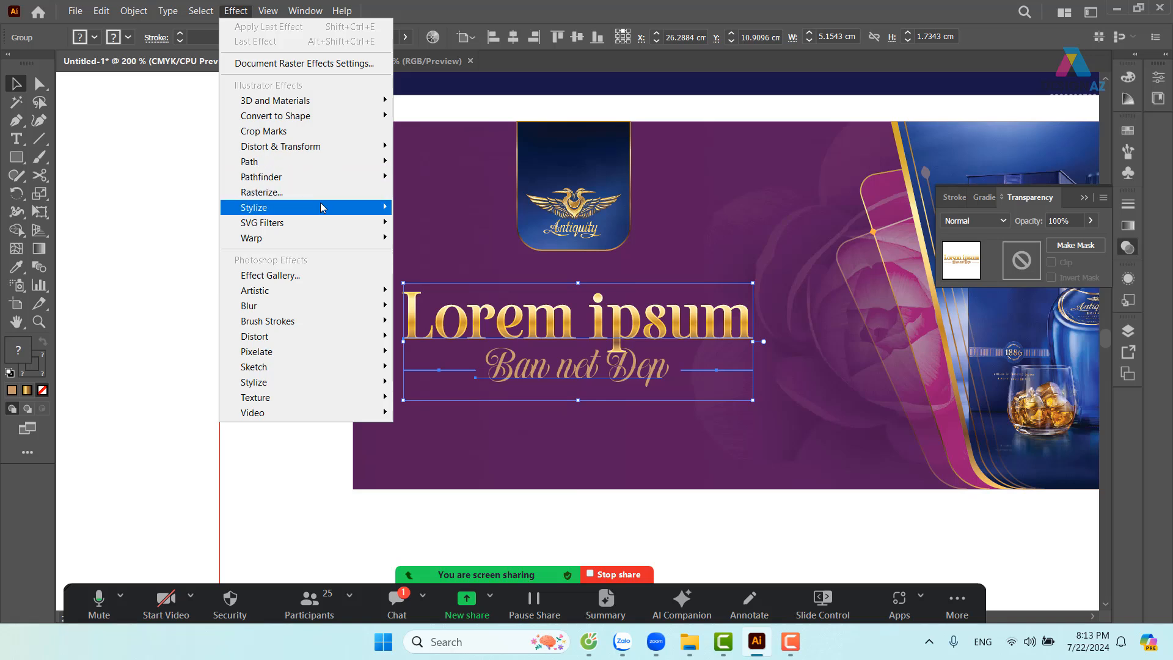
mouse_move(321, 207)
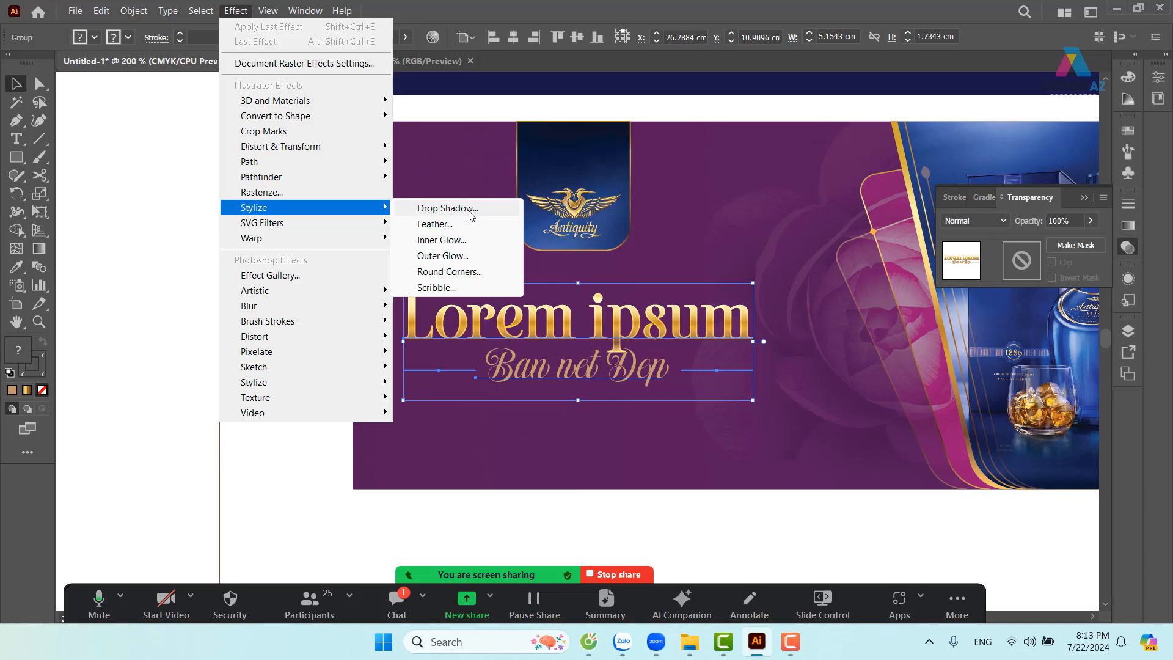
left_click(470, 209)
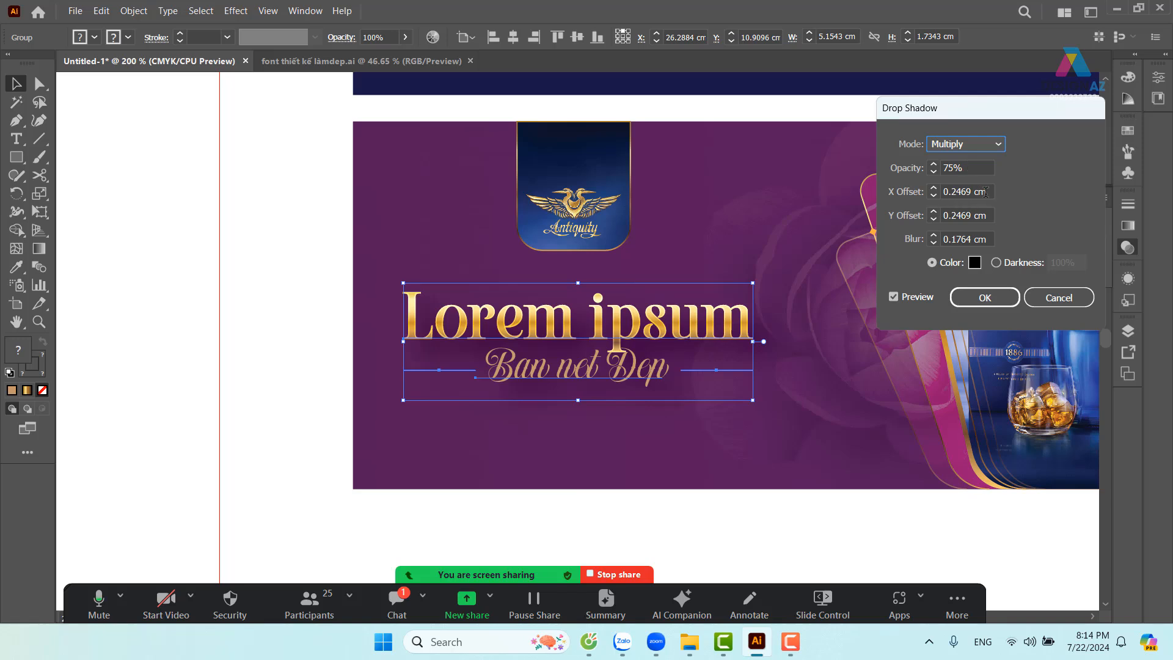
Set the drop shadow's X and Y offsets to 0 cm and its blur to 0.1 cm
left_click_drag(989, 191, 912, 191)
type("0")
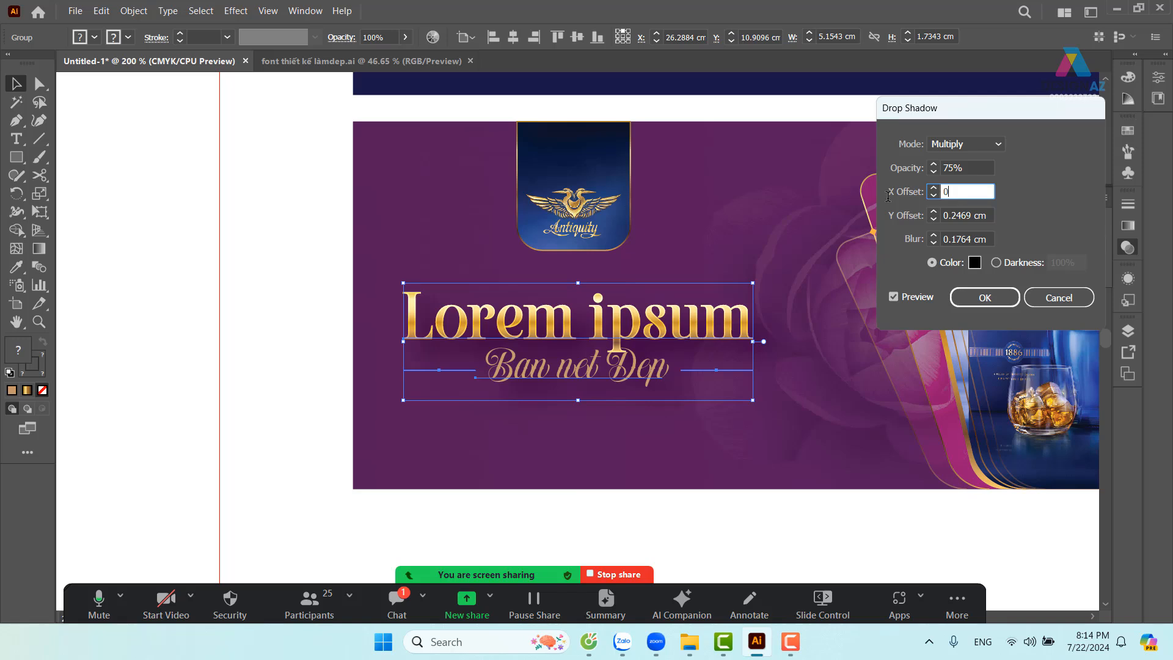
key("Tab")
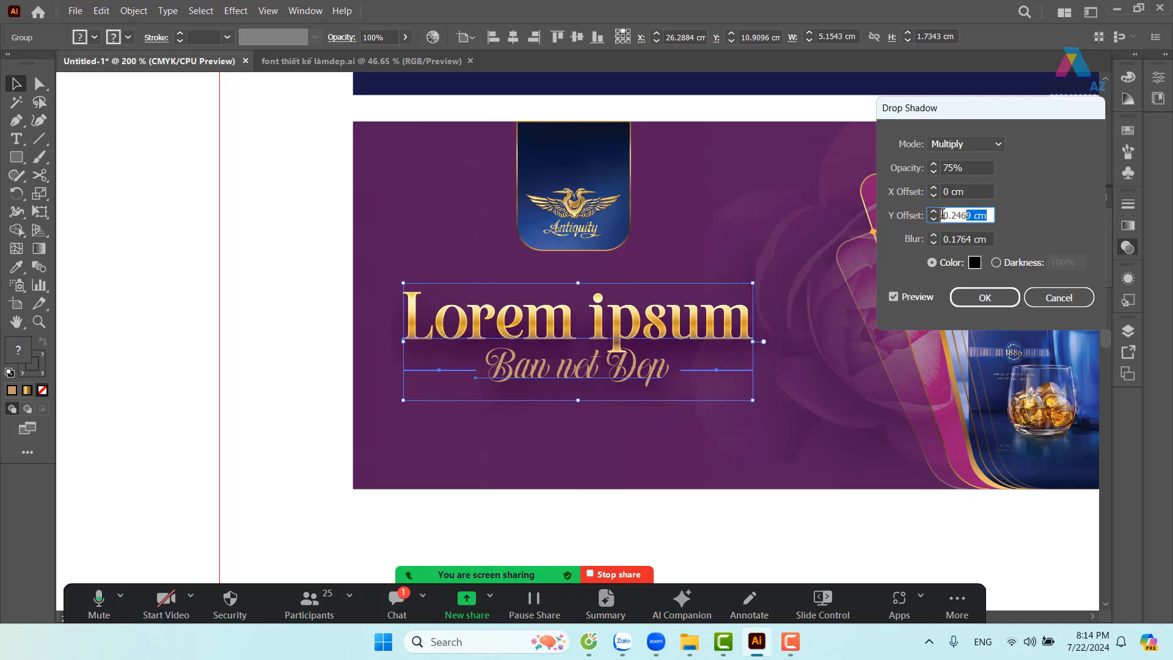
type("0")
left_click(988, 239)
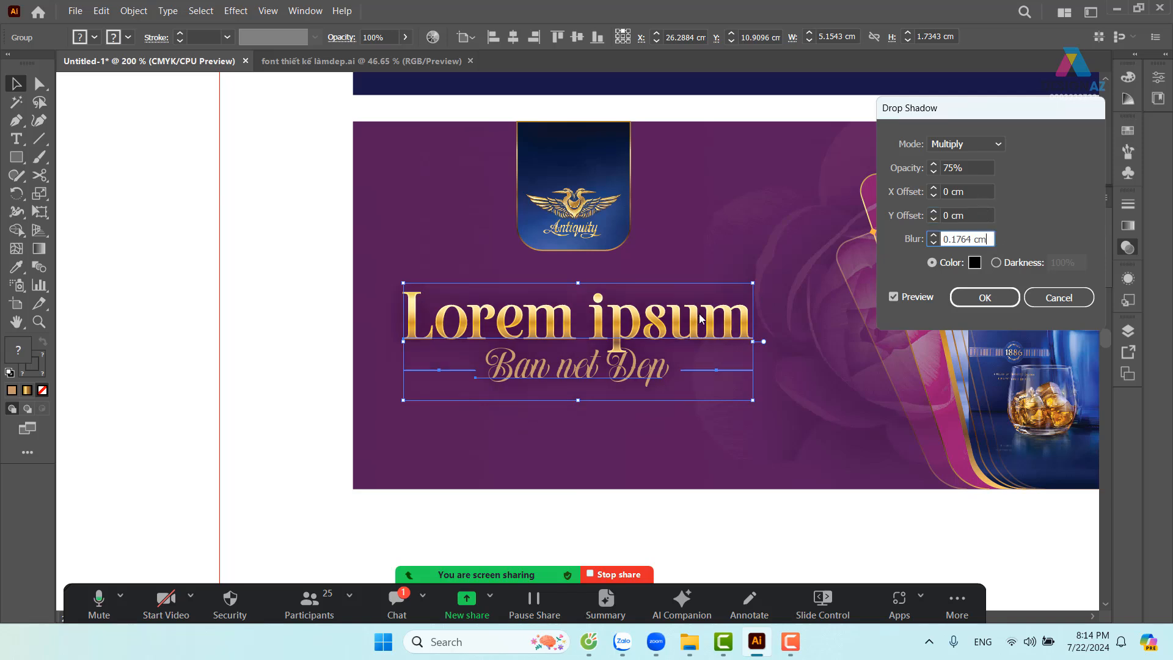
left_click(936, 243)
left_click(935, 244)
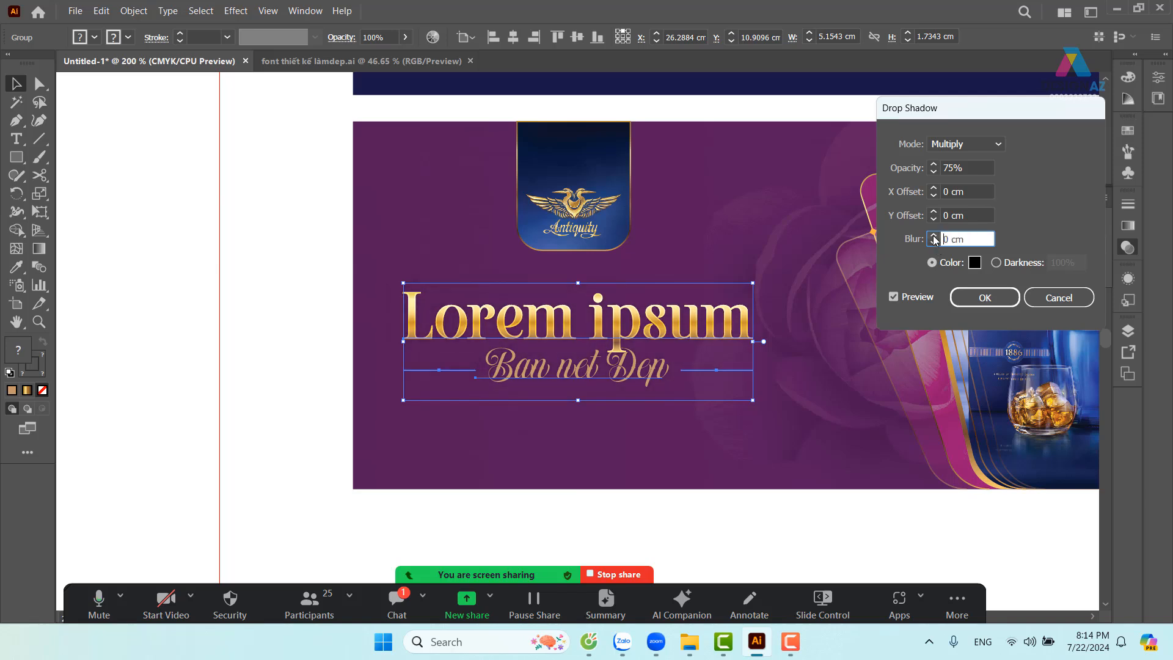
left_click(933, 235)
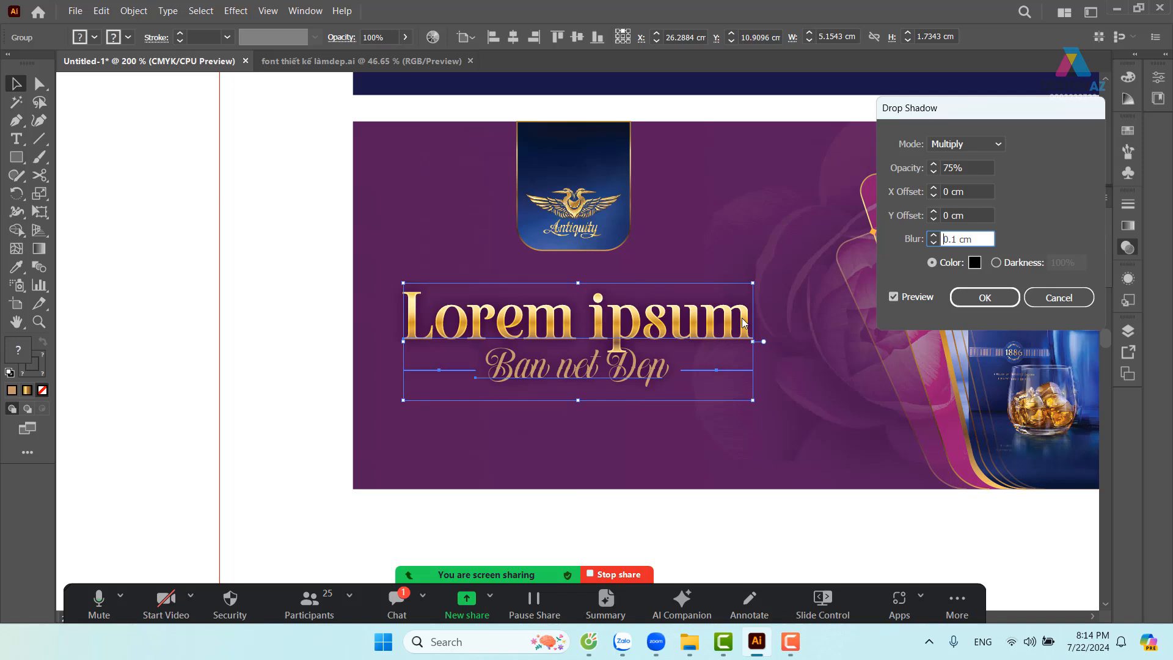
Change the drop shadow colour to dark magenta 44082D
left_click(975, 263)
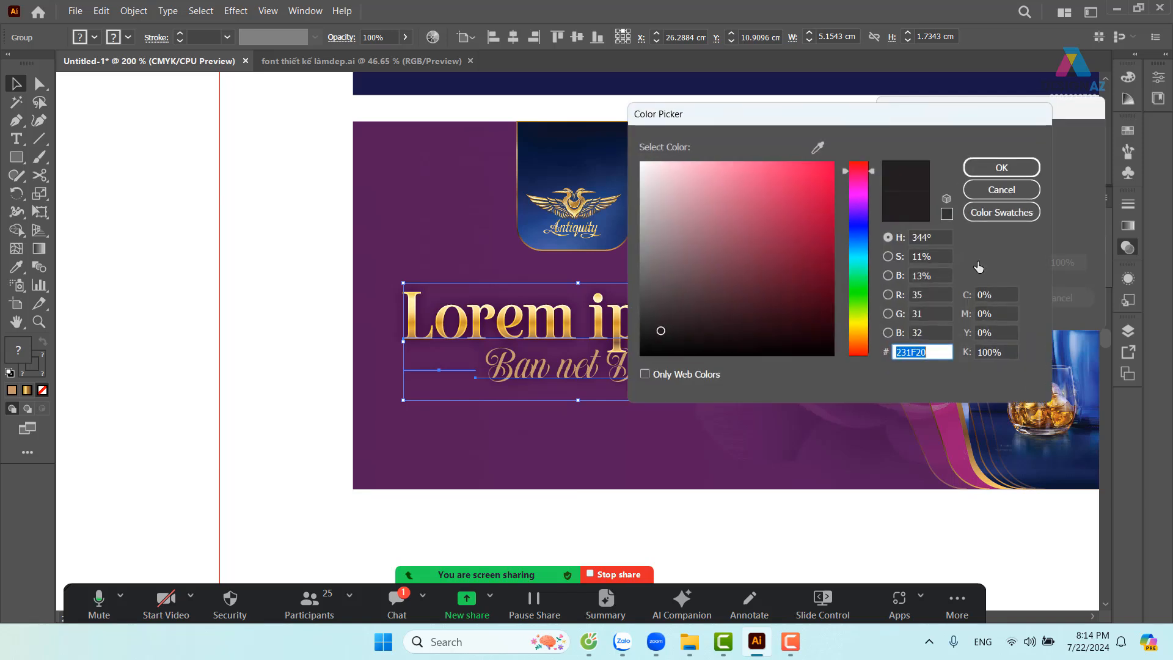
left_click(864, 182)
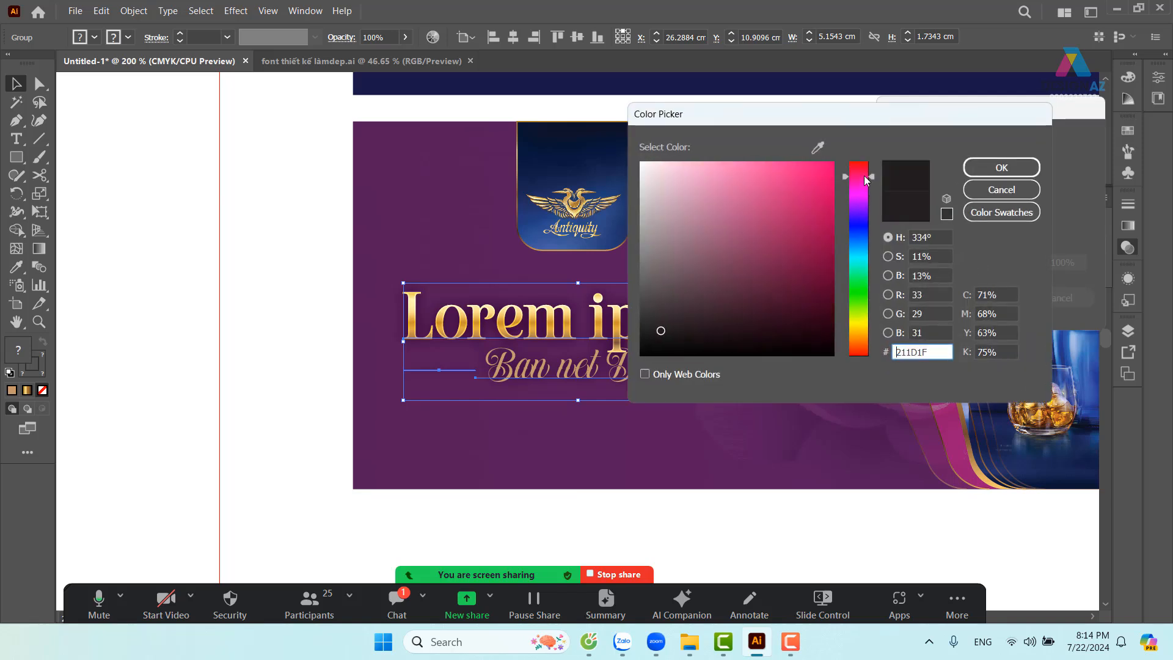
left_click(812, 304)
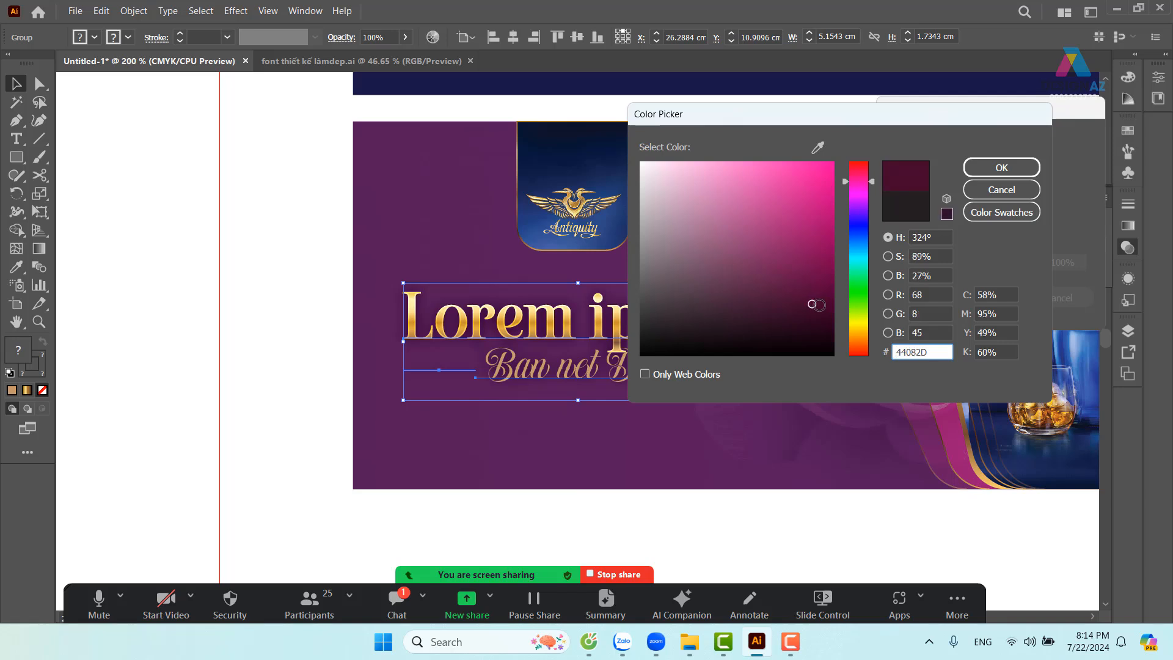
left_click(1017, 171)
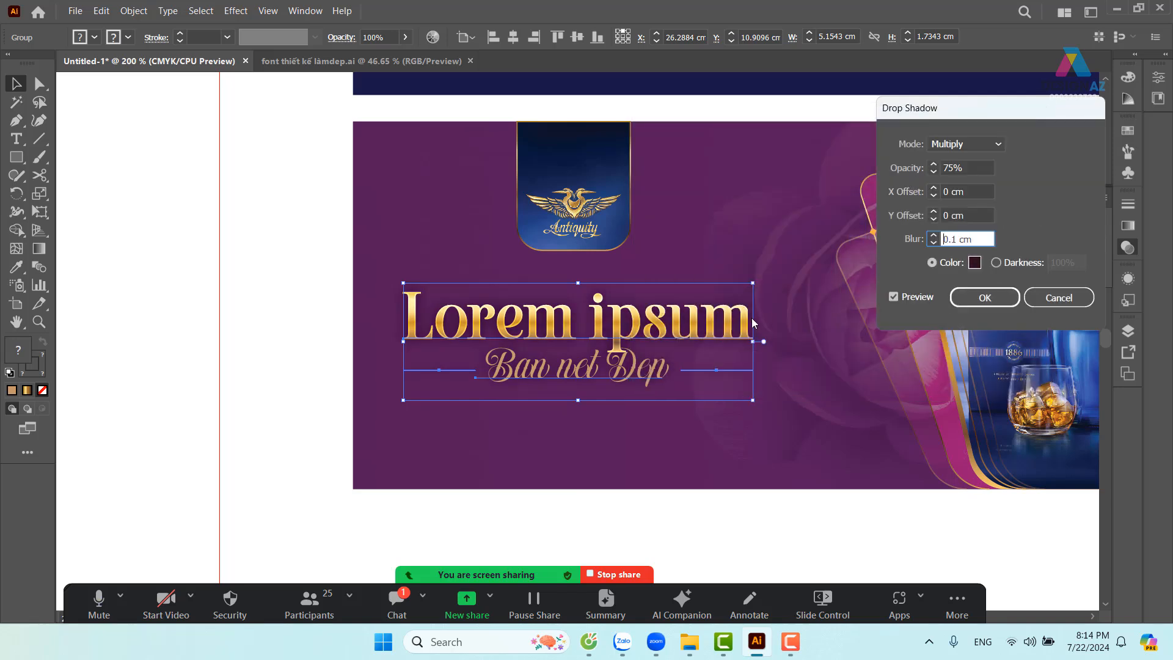
Set the shadow opacity to 50%, apply the drop shadow to the title group and deselect it
left_click(965, 167)
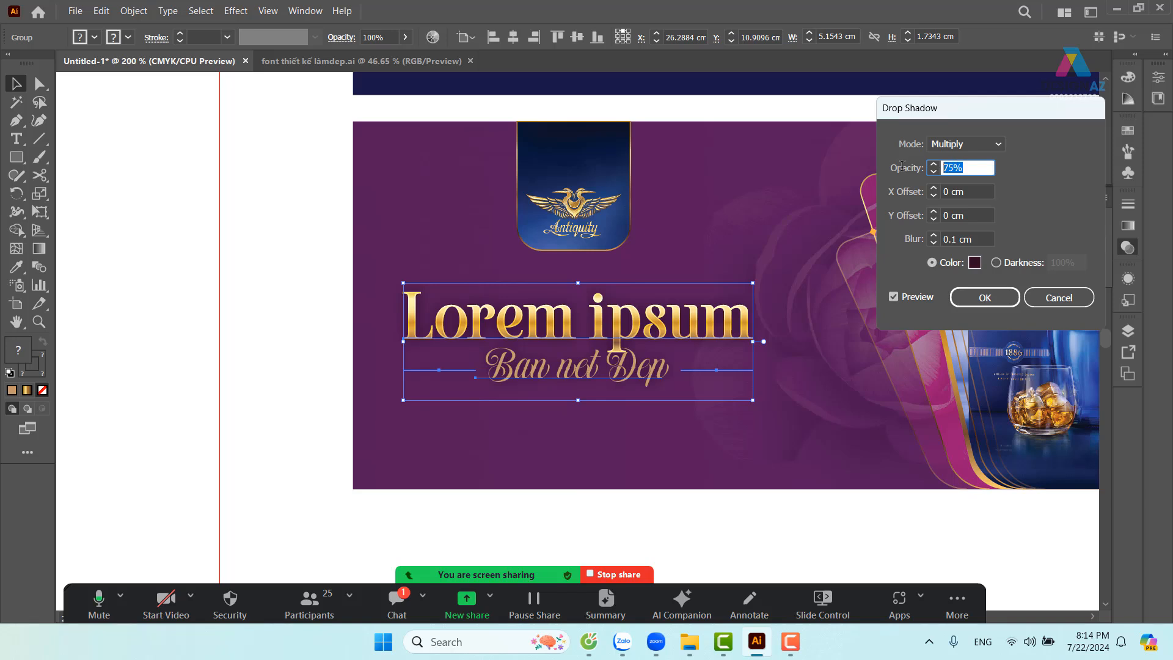
type("50")
left_click(978, 216)
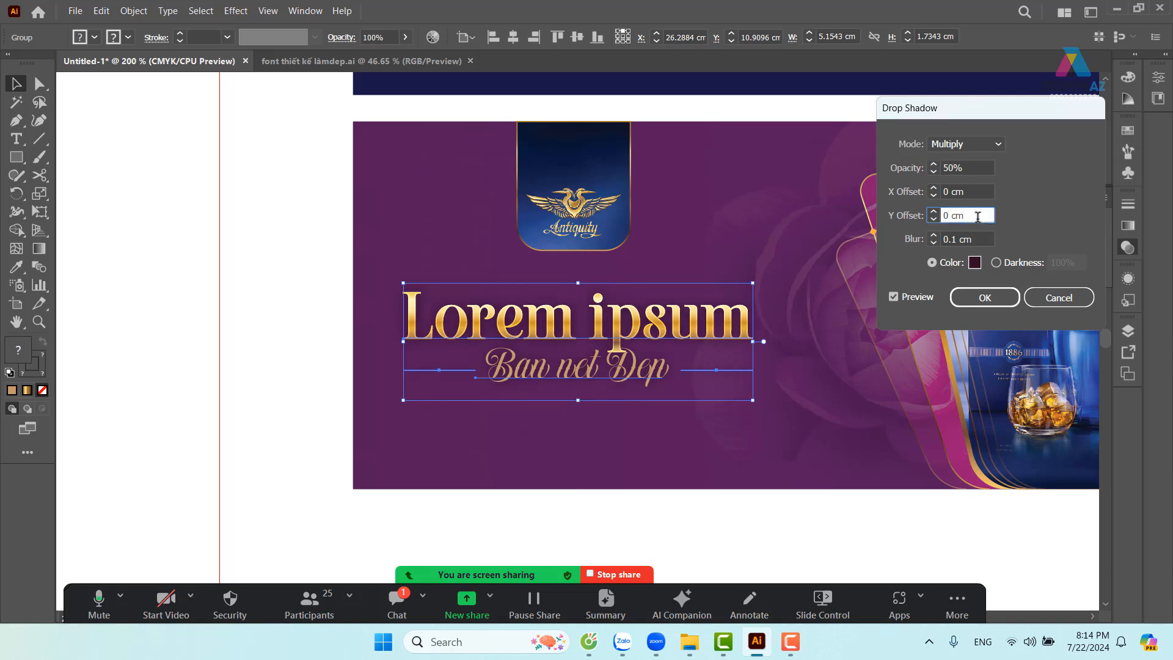
left_click(984, 297)
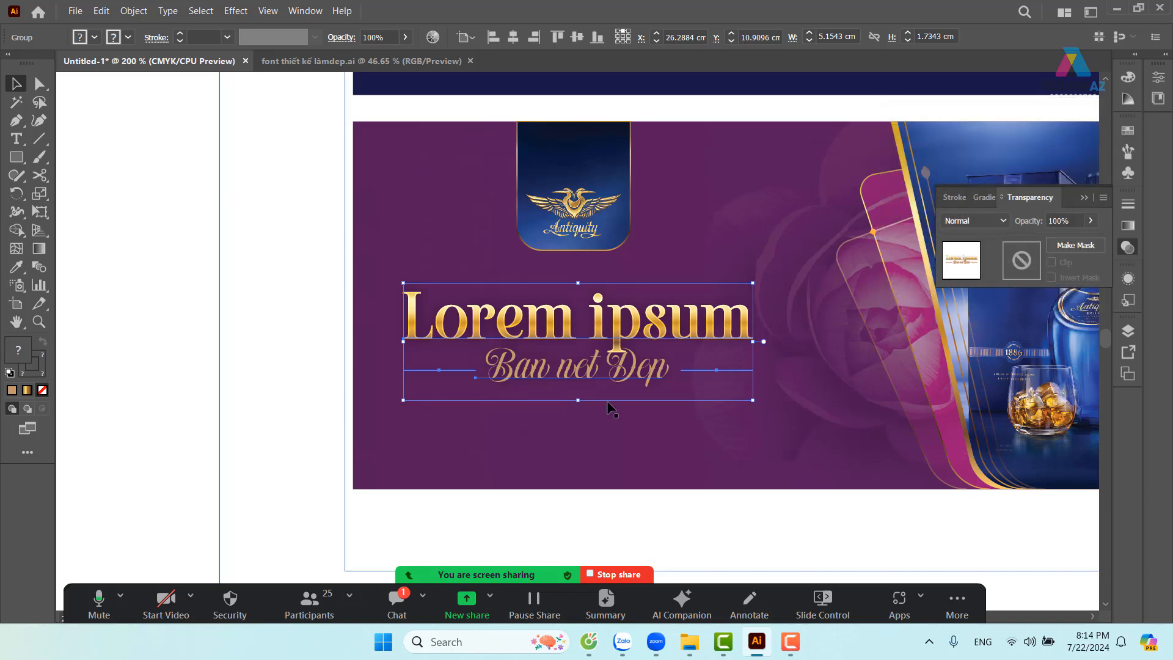
left_click(286, 388)
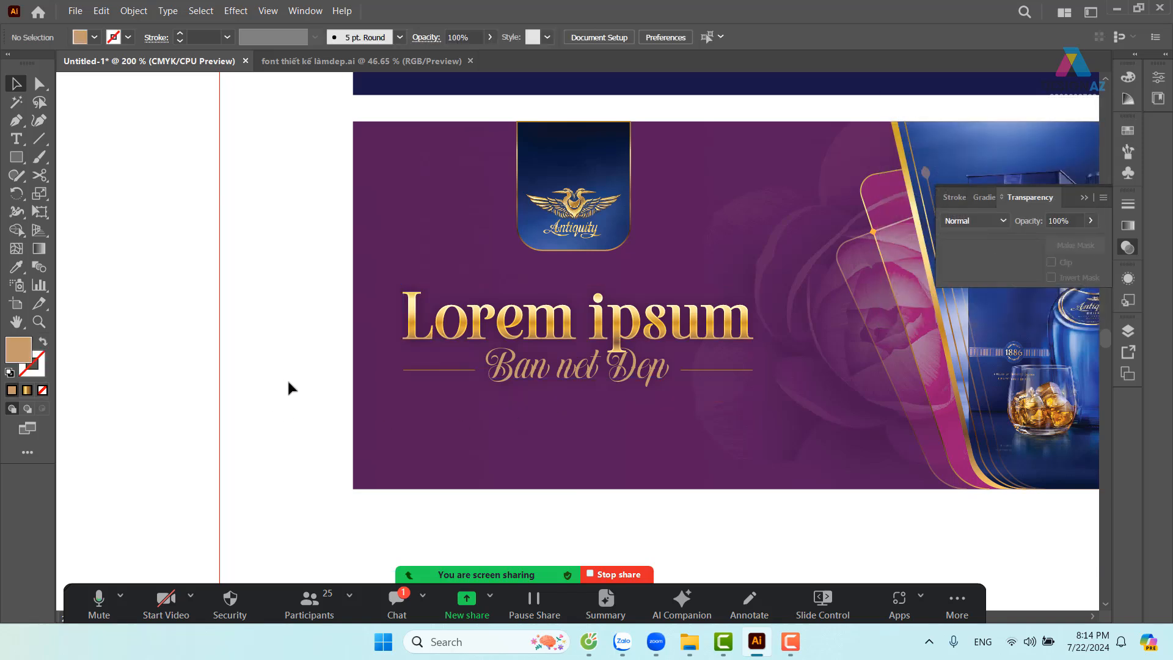
Examine the shadowed title within the whole purple banner and alongside the blue banner, undoing any accidental shift of the background overlay
left_click_drag(790, 482, 606, 494)
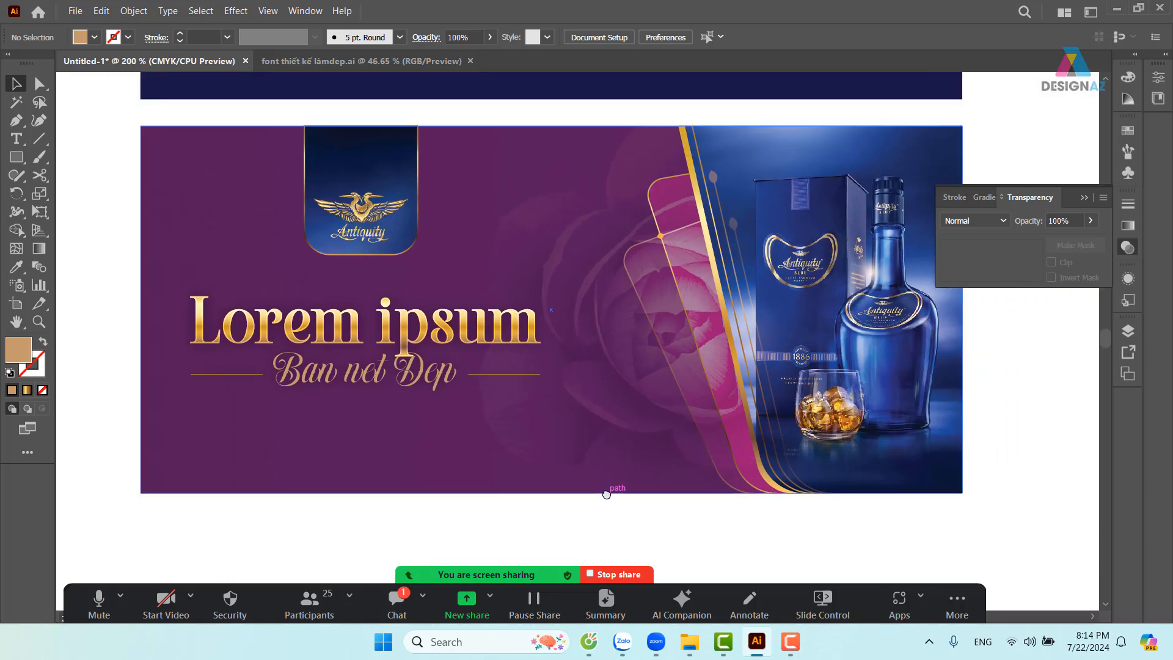
left_click_drag(580, 427, 560, 498)
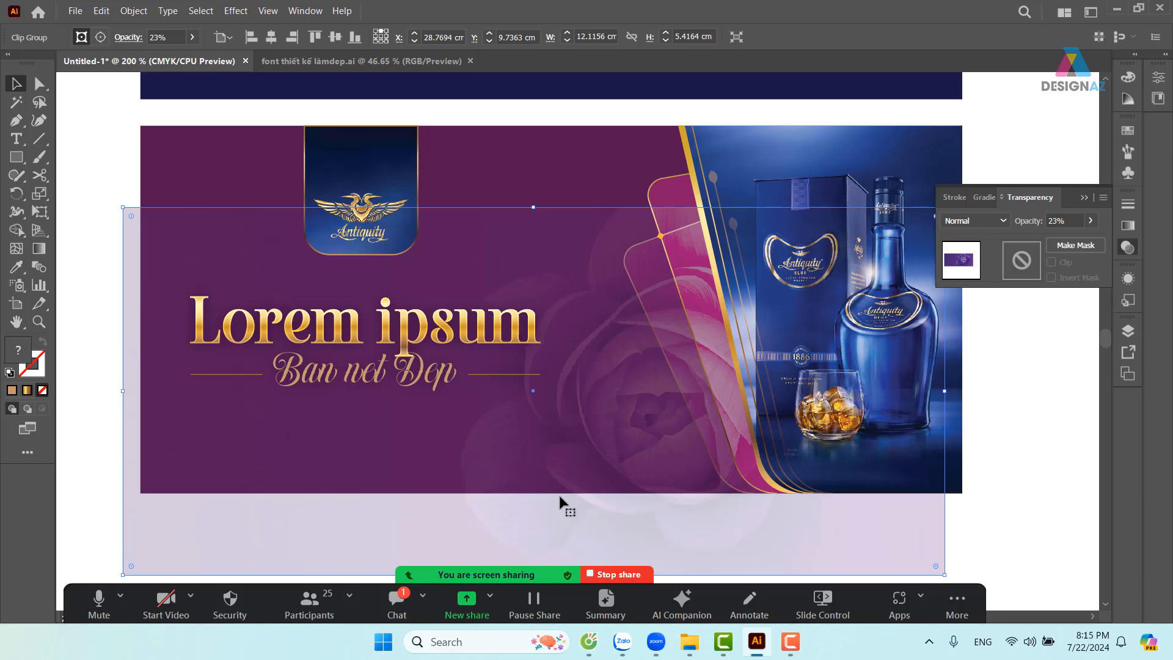
key("ctrl+z")
left_click_drag(733, 450, 711, 448)
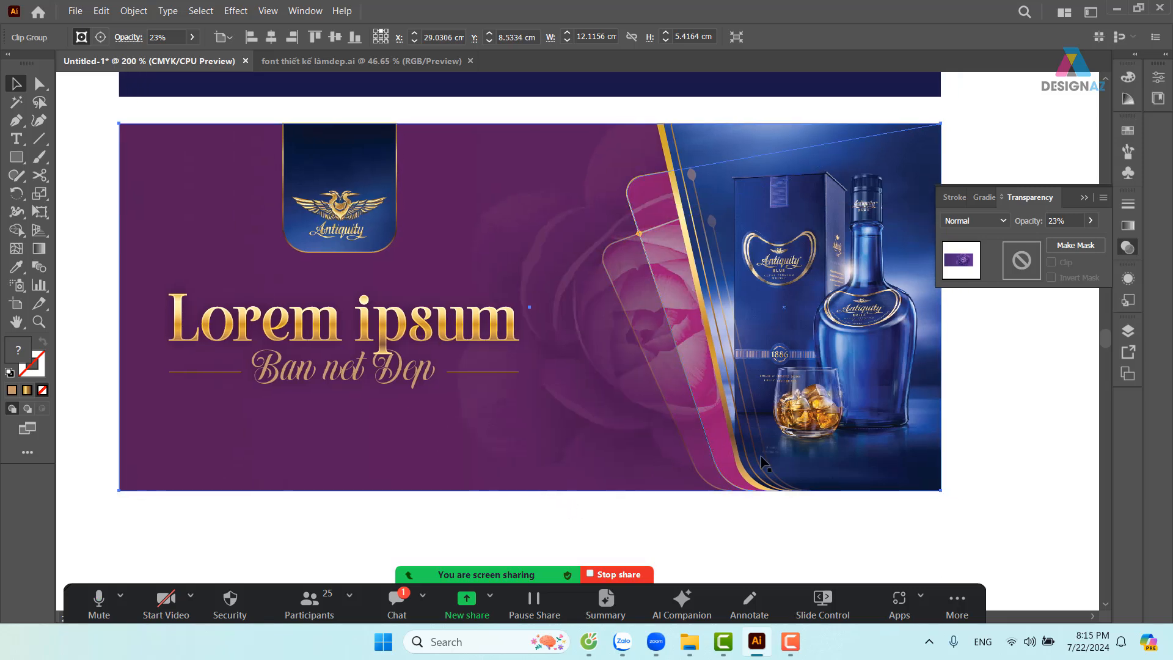
left_click(1002, 434)
key("ctrl+minus")
key("ctrl+minus")
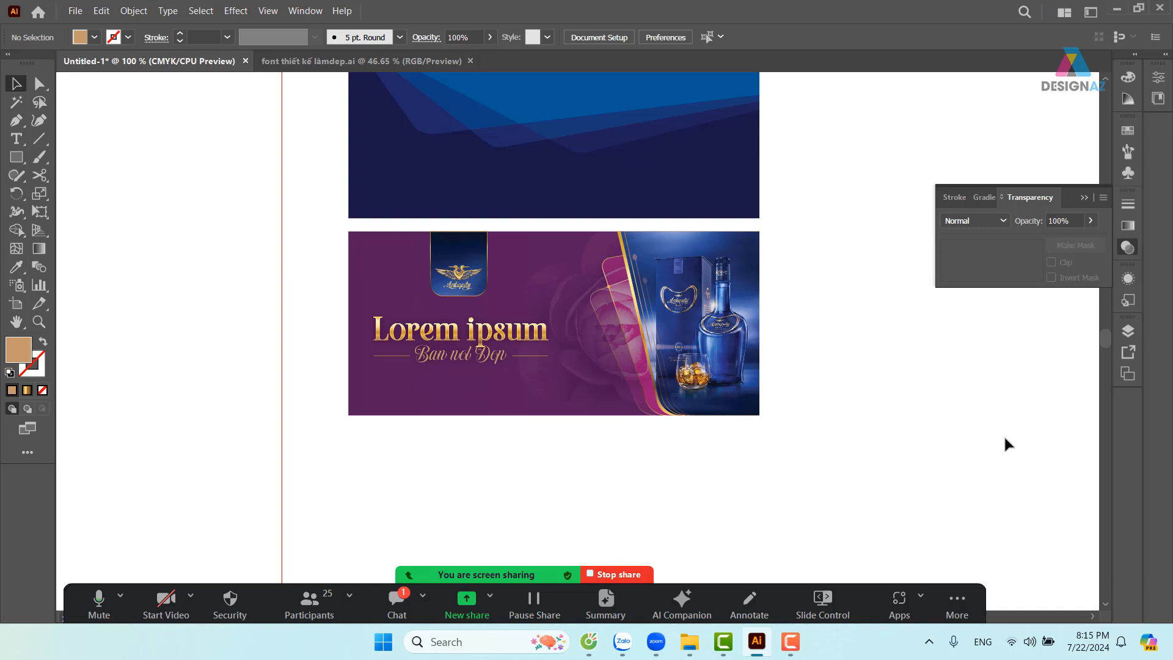
left_click_drag(585, 485, 594, 431)
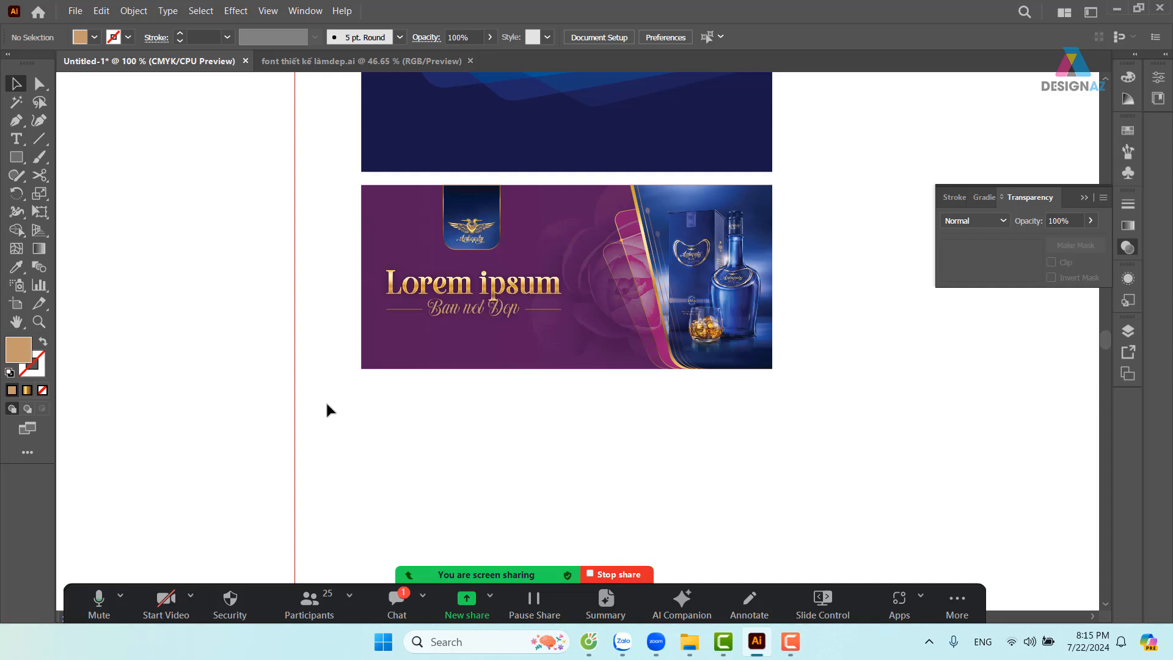
left_click_drag(540, 395, 461, 482)
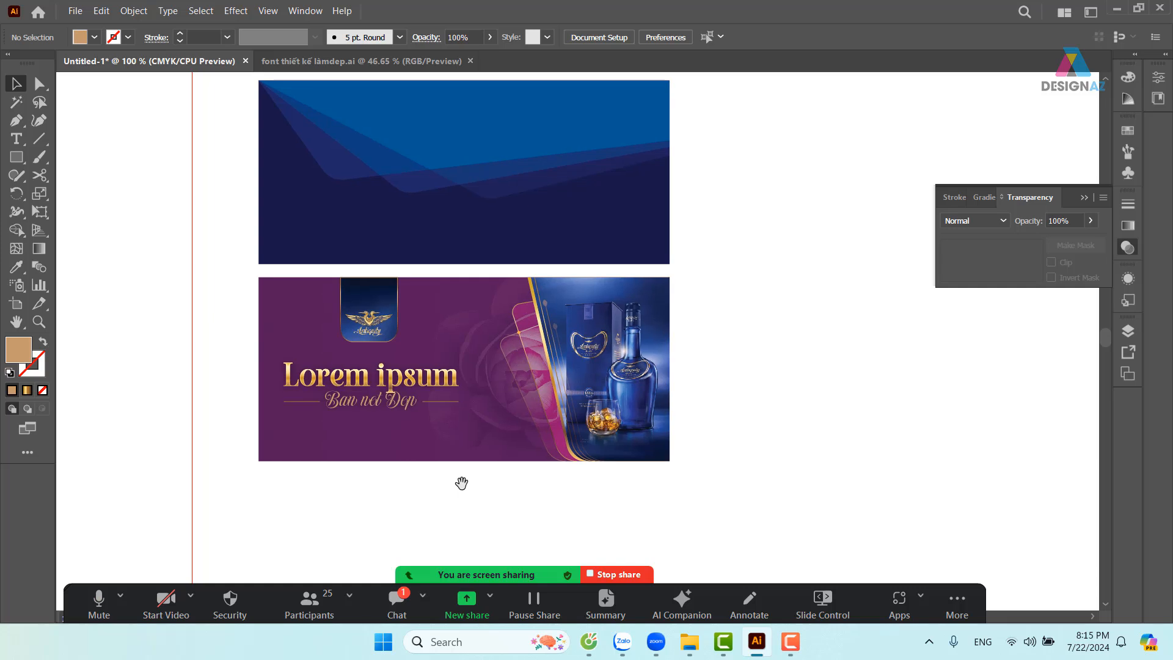
key("ctrl+minus")
left_click_drag(741, 347, 677, 347)
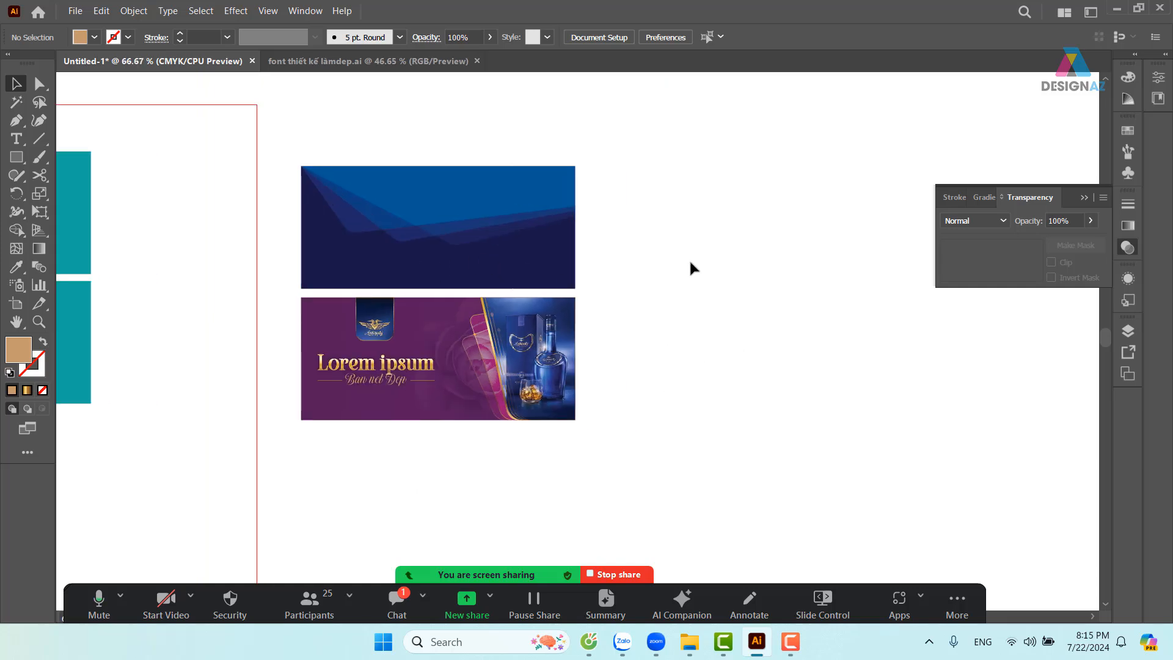
key("ctrl+plus")
key("ctrl+plus")
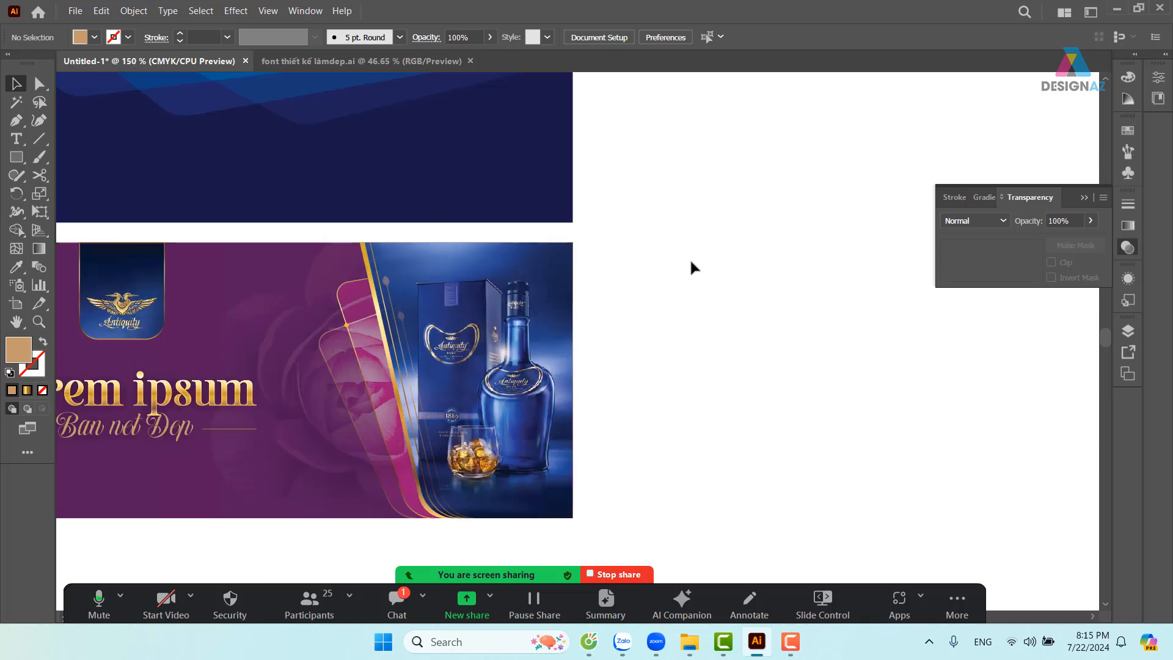
Draw a small tan square in the empty area beside the blue banner and select it
left_click_drag(682, 231, 518, 365)
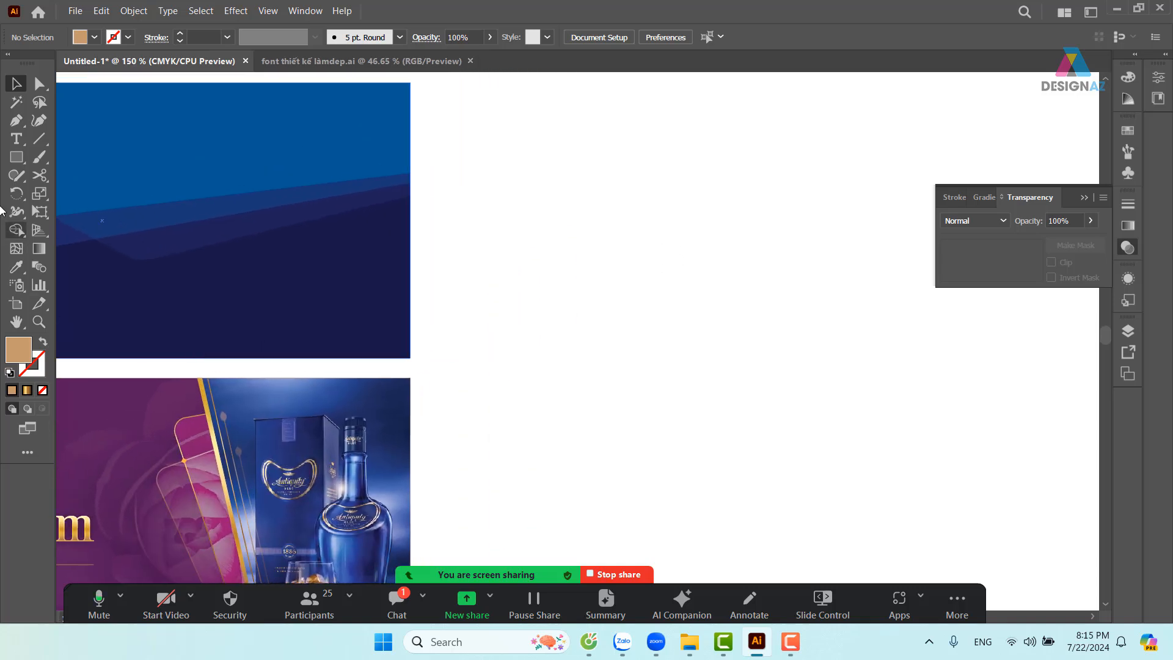
left_click(16, 156)
left_click_drag(513, 171, 574, 231)
left_click(17, 84)
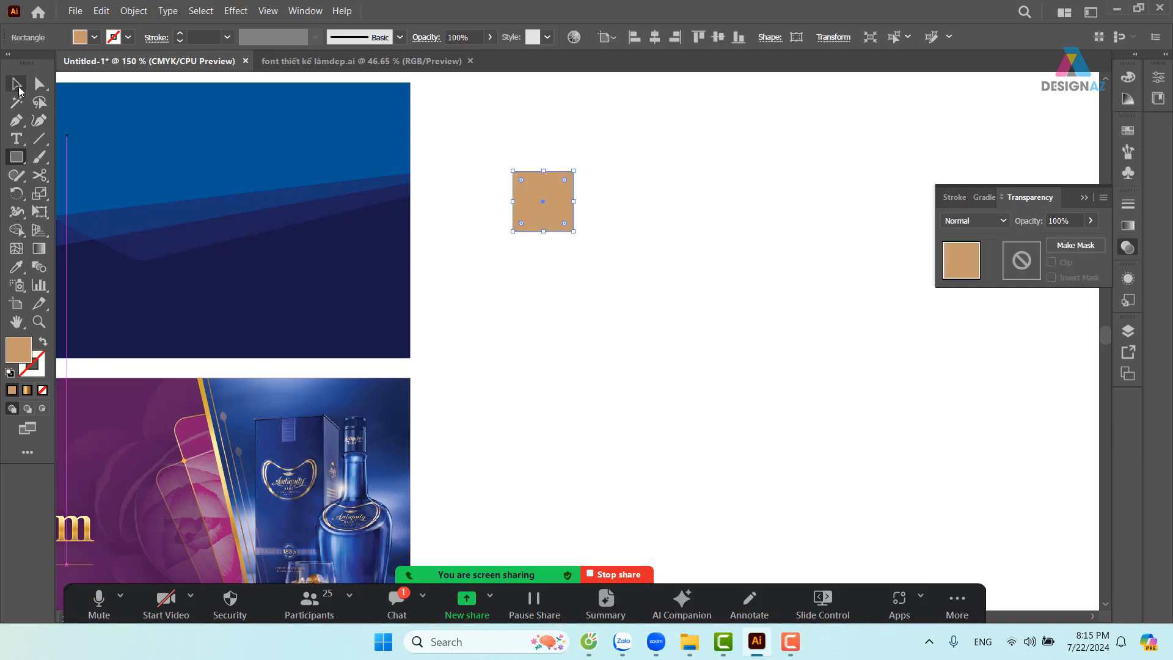
left_click(677, 174)
left_click(548, 199)
Try to reshape the tan square by moving its anchor points with Direct Selection, undoing each change
key("a")
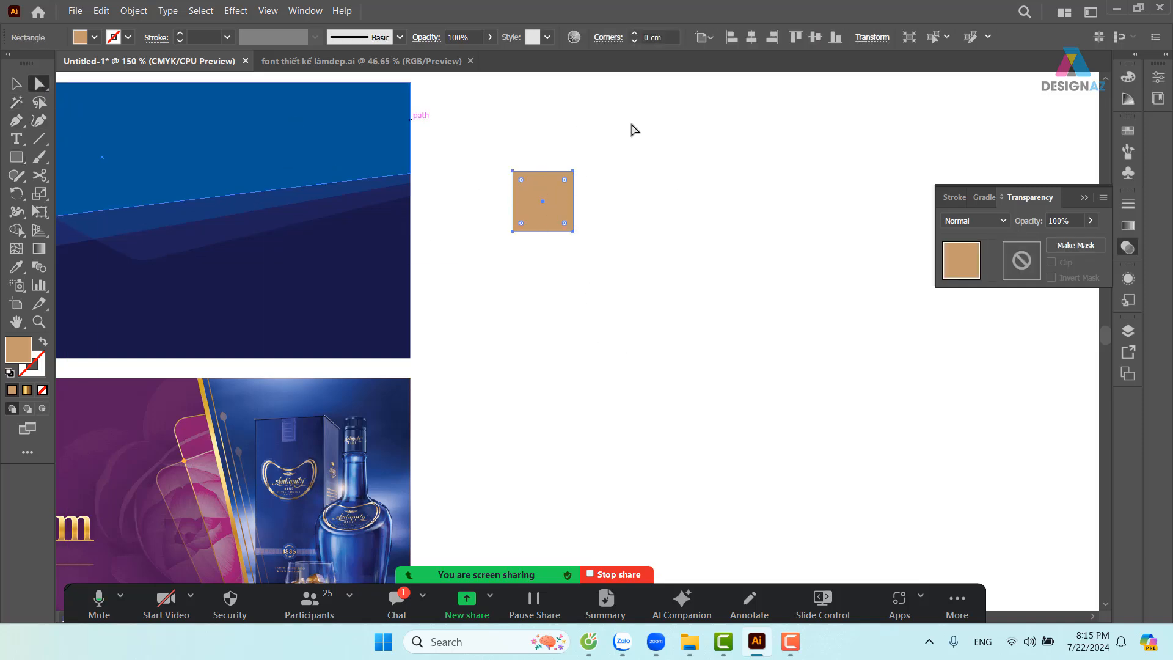
left_click_drag(596, 142, 707, 178)
key("ctrl+z")
left_click_drag(493, 151, 734, 123)
key("ctrl+z")
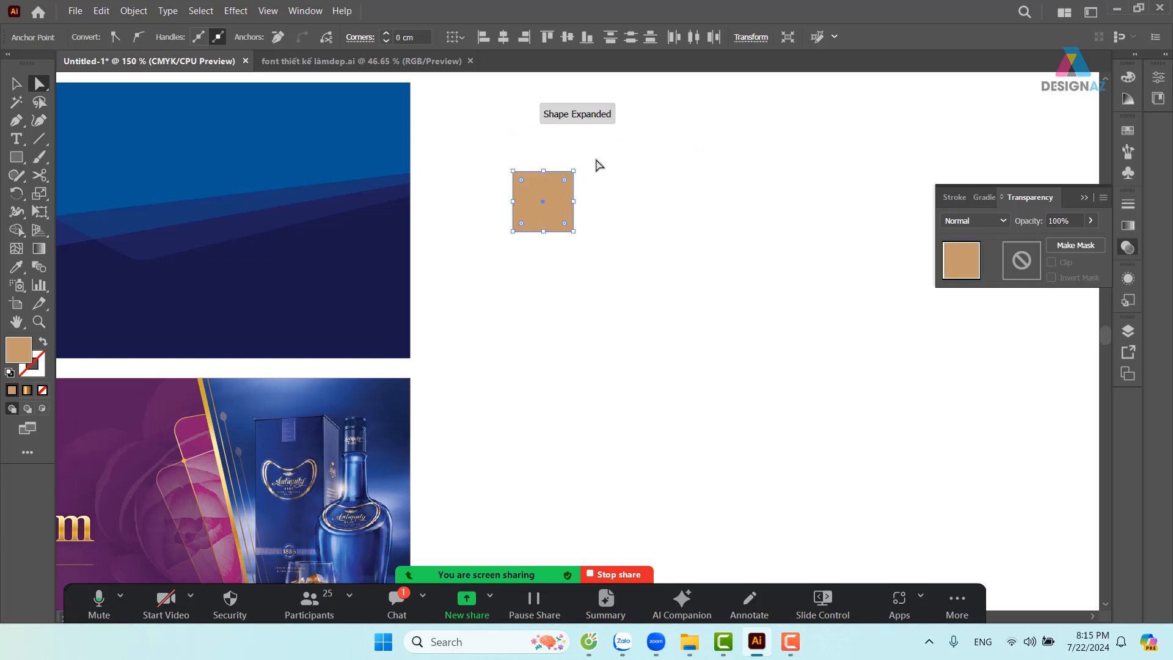
left_click_drag(501, 150, 774, 248)
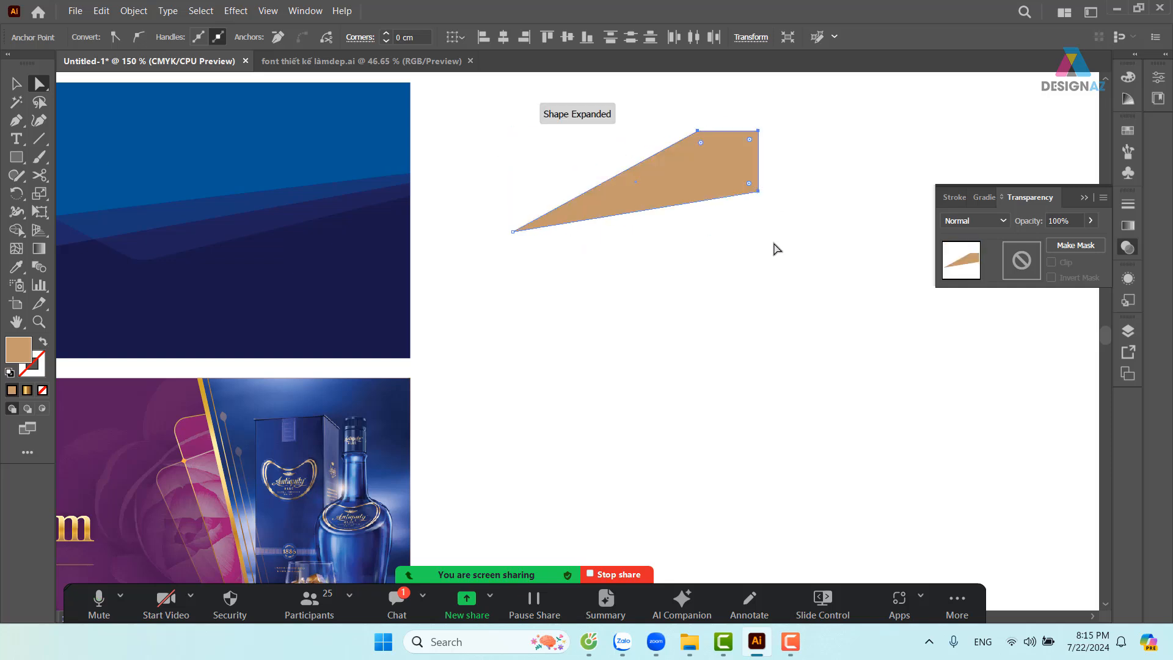
key("ctrl+z")
left_click_drag(463, 137, 622, 272)
left_click_drag(544, 210, 775, 240)
key("ctrl+z")
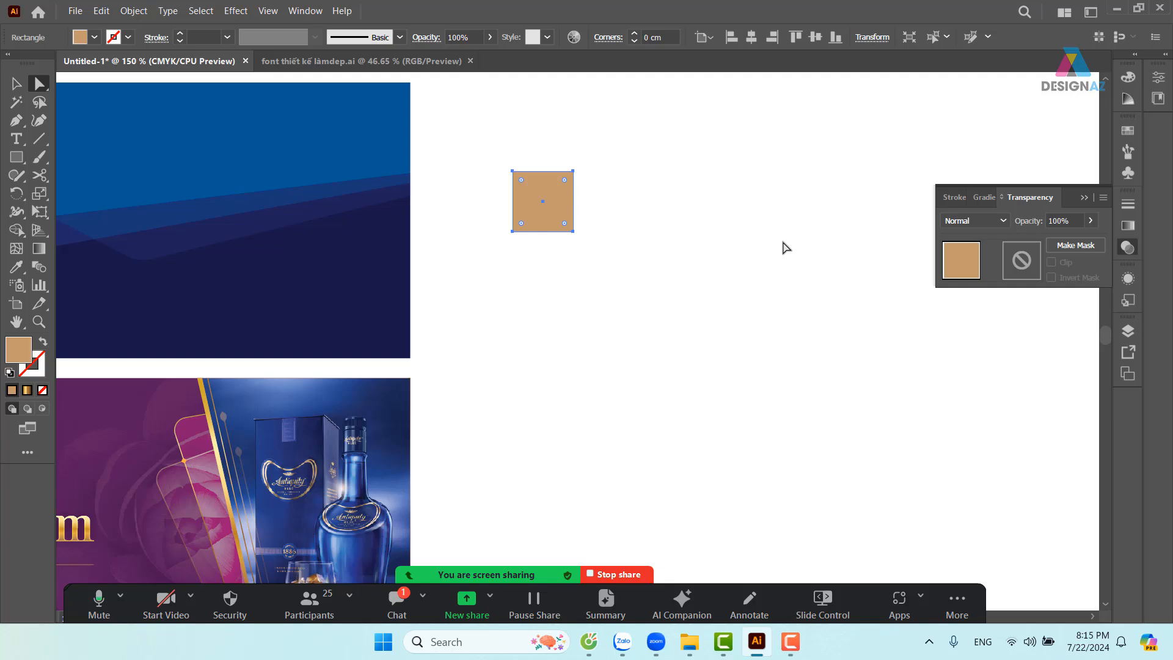
Move the tan square slightly away from the blue banner and resize it into a narrow, tall vertical bar
left_click(16, 83)
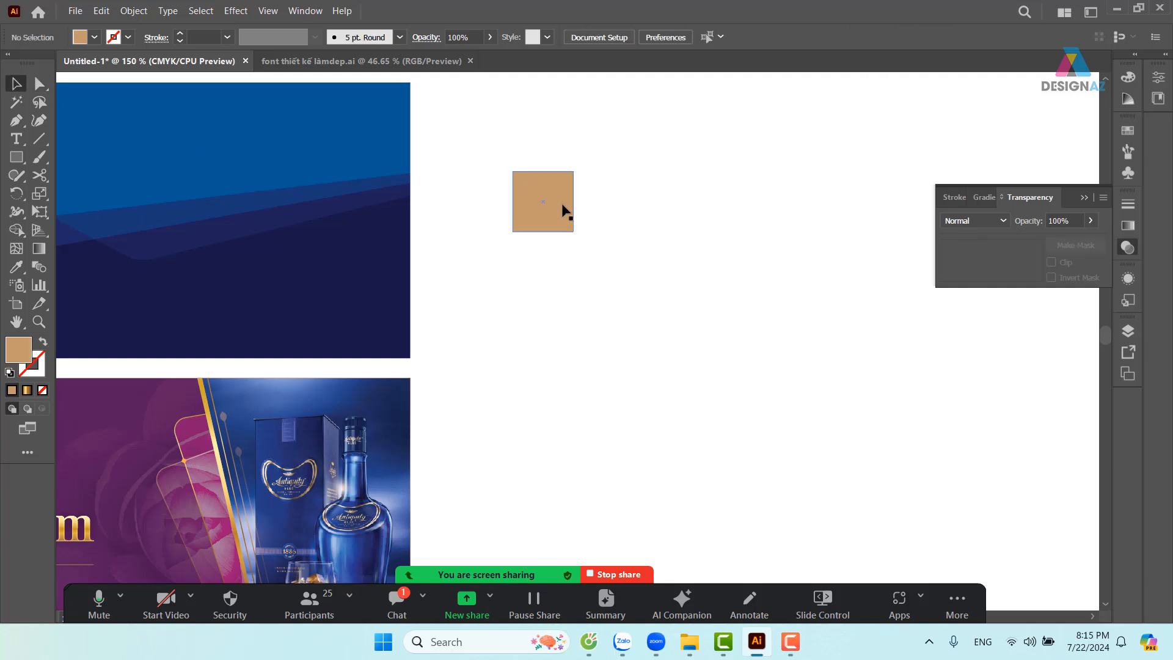
left_click_drag(563, 210, 623, 275)
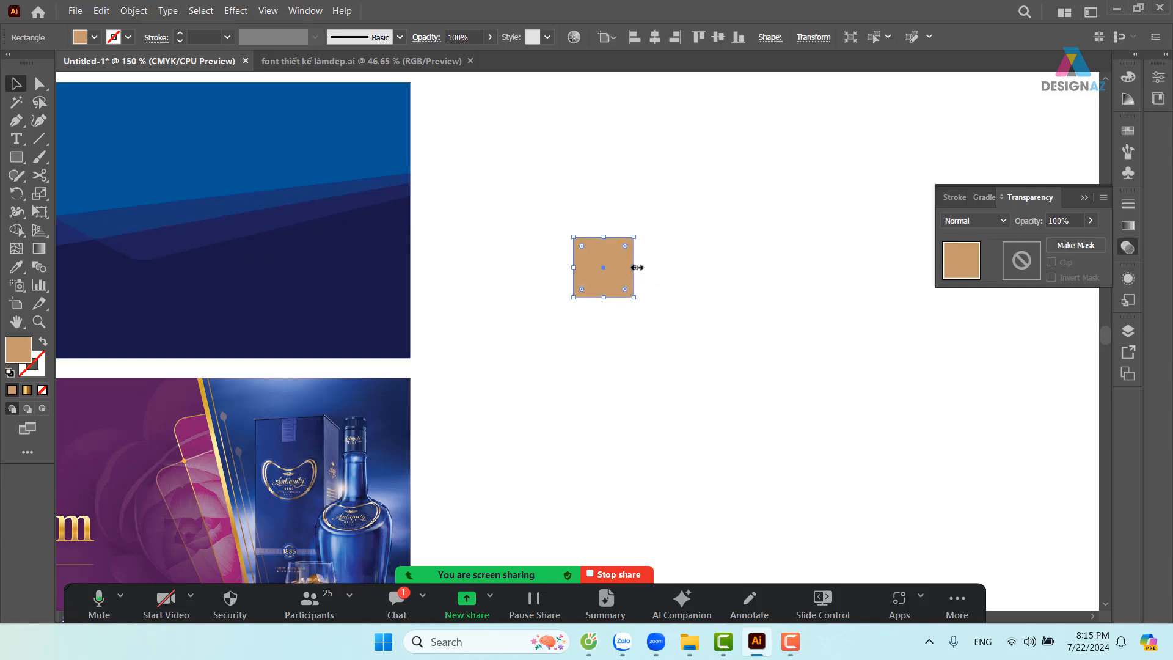
left_click_drag(635, 267, 589, 182)
left_click(725, 263)
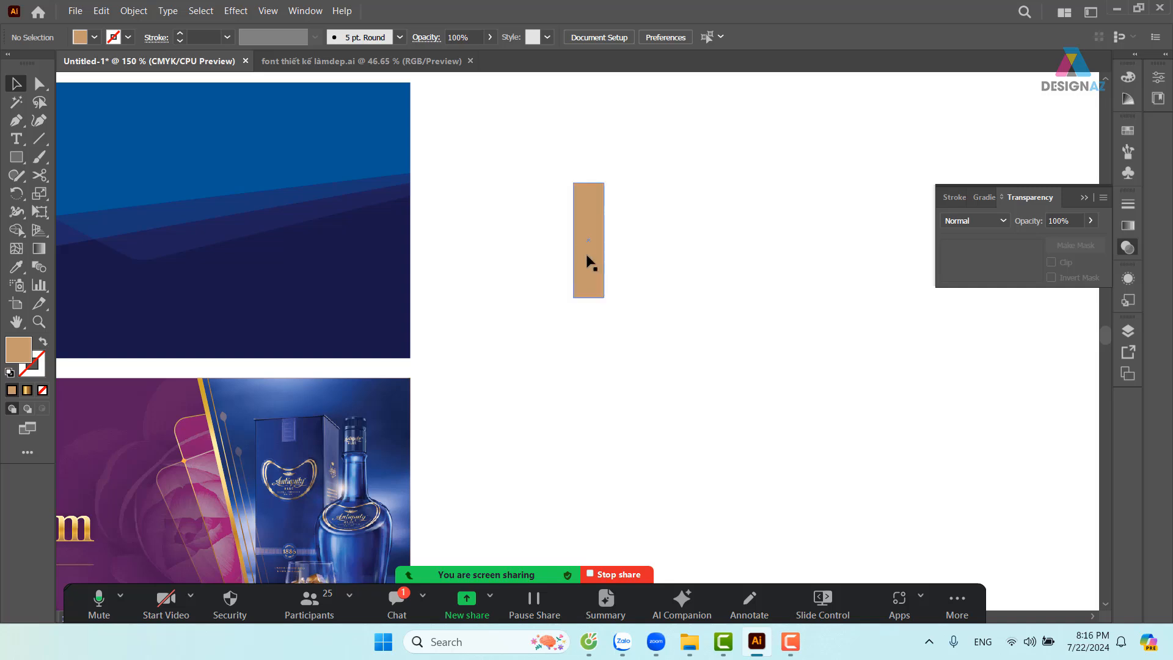
Duplicate the tan bar sideways and repeat the duplication to make a row of three evenly spaced bars
left_click_drag(585, 254, 628, 255)
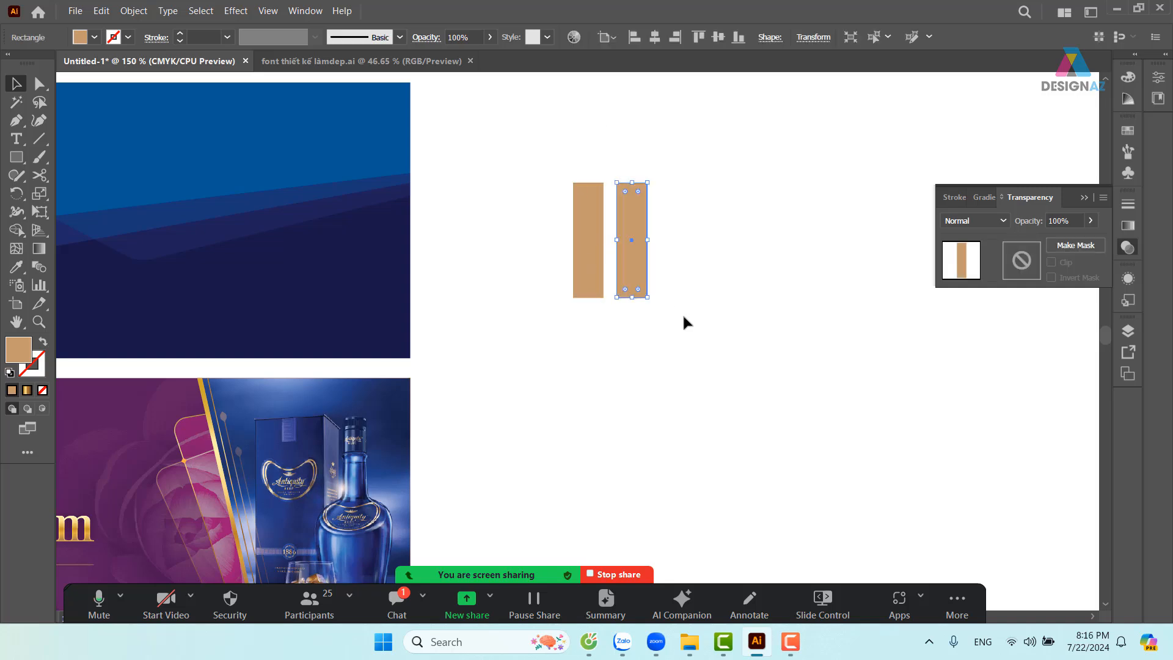
key("ctrl+d")
left_click(702, 316)
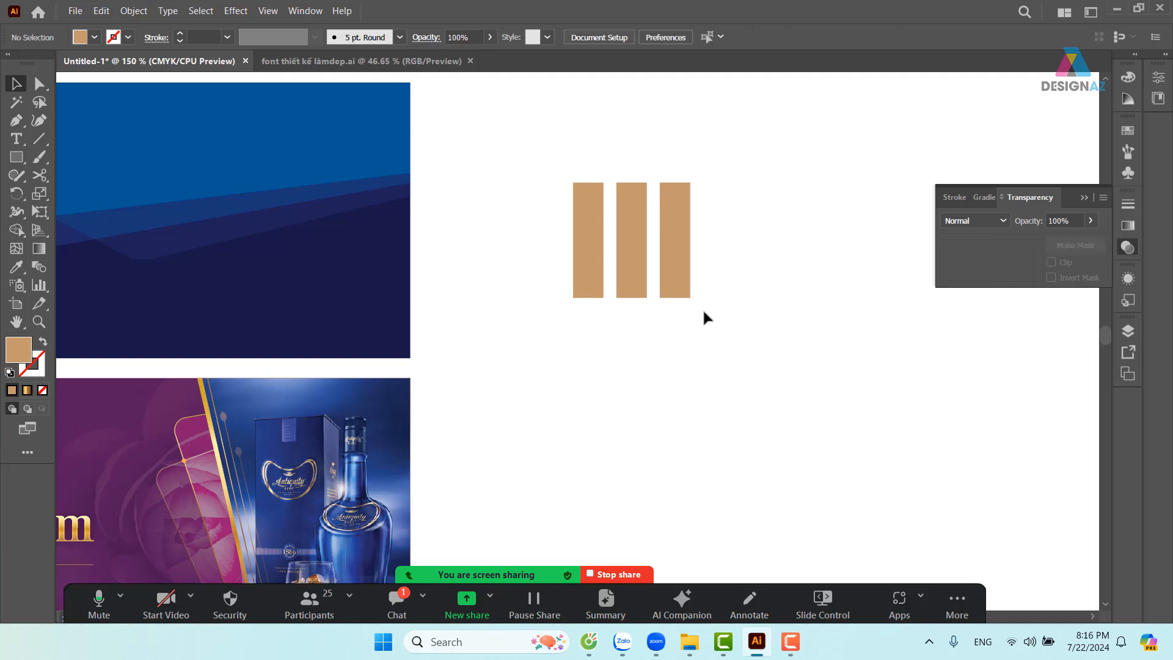
Stretch the middle tan bar upward so it stands taller than its two neighbours
left_click(635, 269)
left_click_drag(632, 182, 640, 119)
left_click(704, 167)
Slant the tops of the middle and left tan bars by lowering their upper-left corner points together with Direct Selection
scroll(718, 251, "up", 4)
scroll(718, 252, "right", 3)
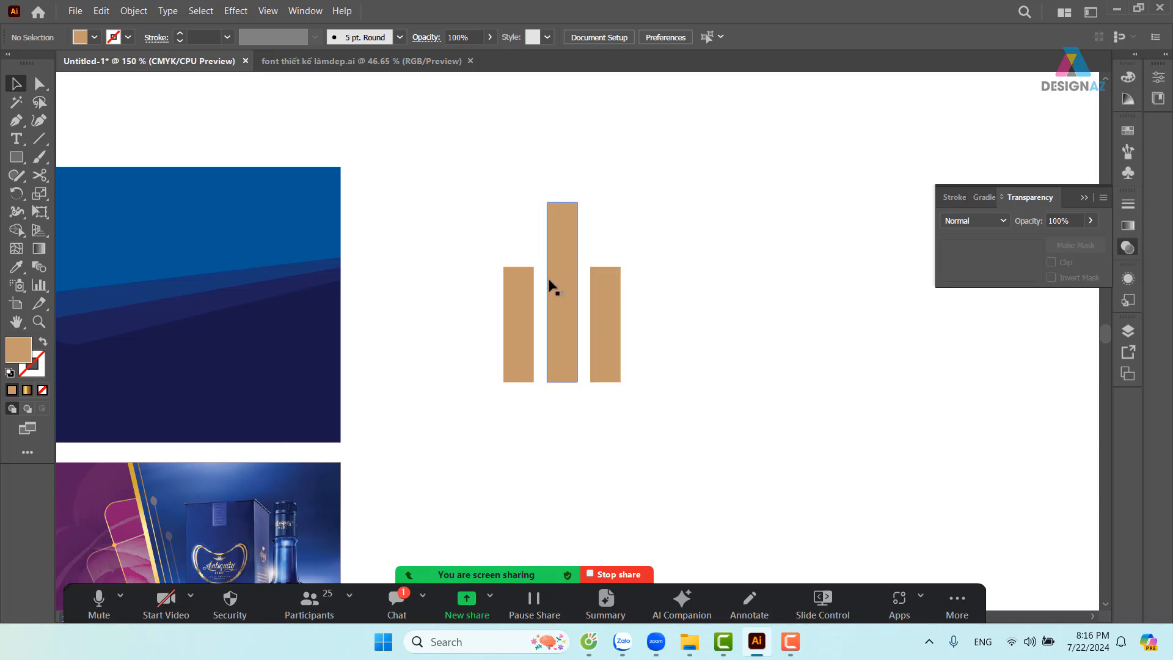
key("a")
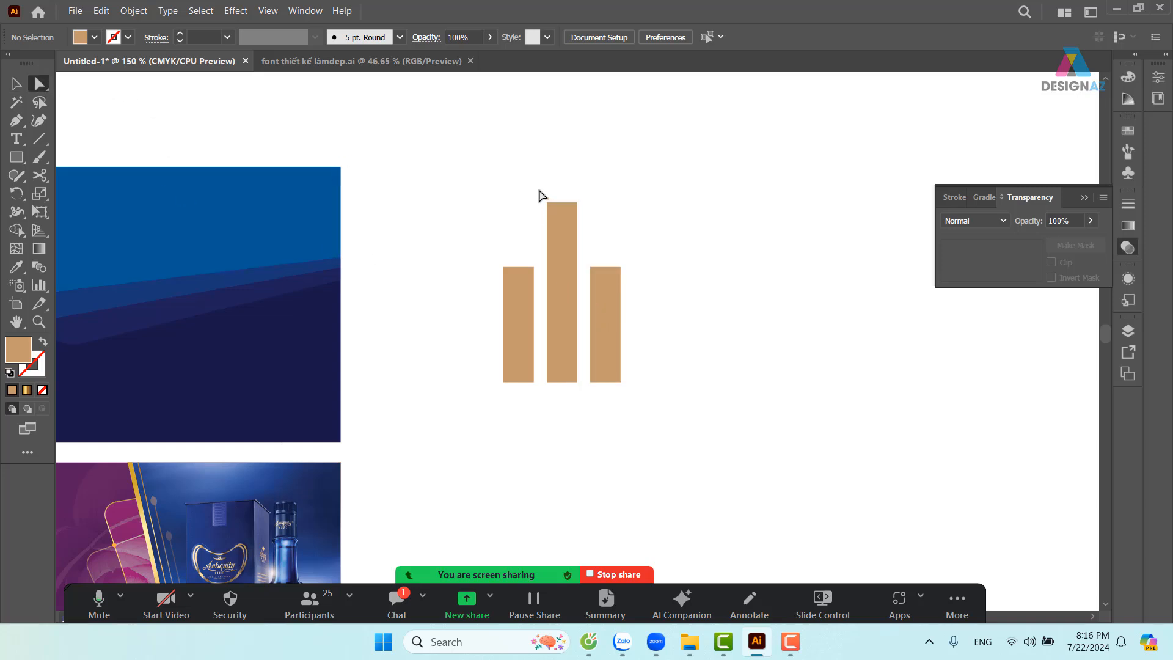
left_click_drag(539, 189, 554, 214)
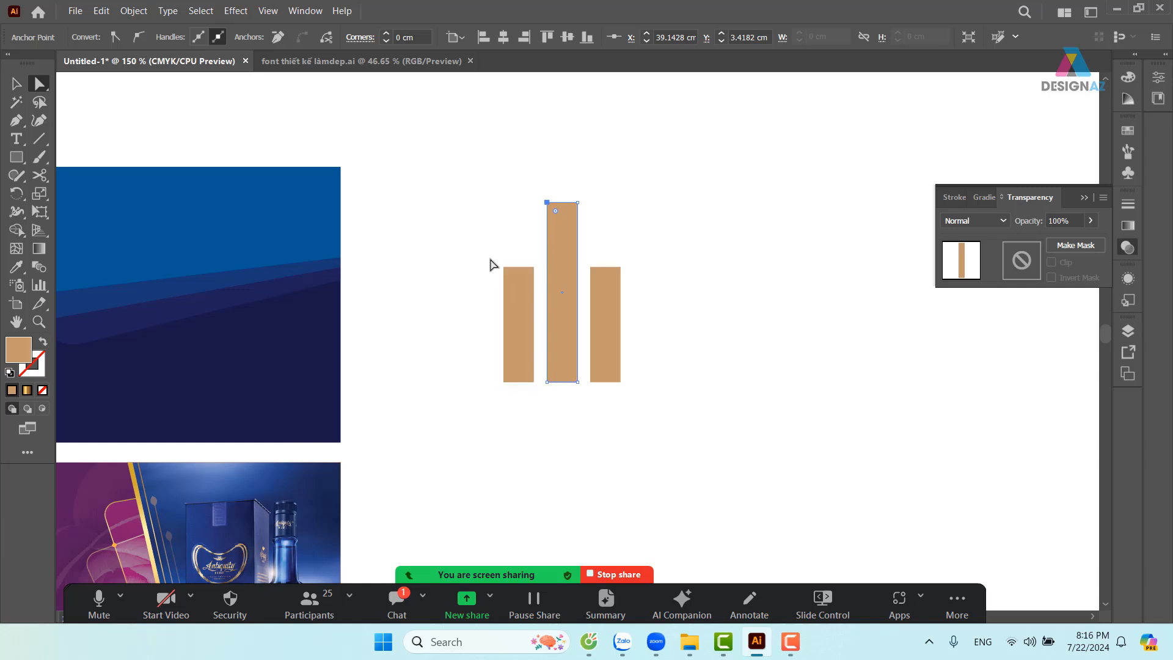
left_click_drag(489, 256, 505, 288)
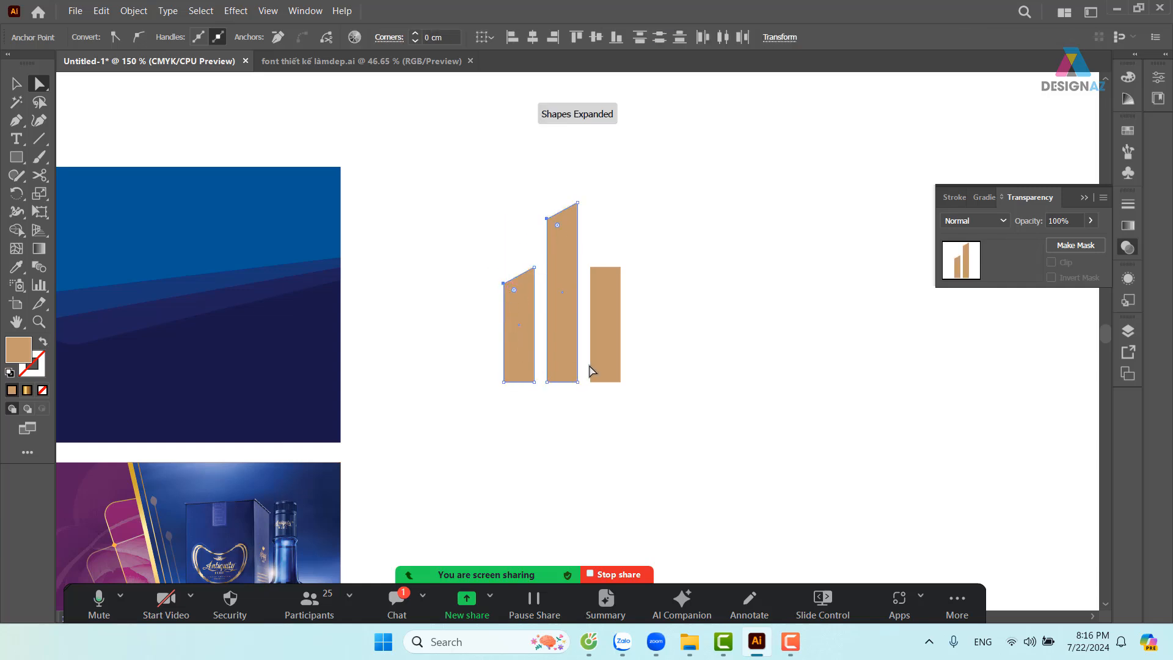
left_click(723, 280)
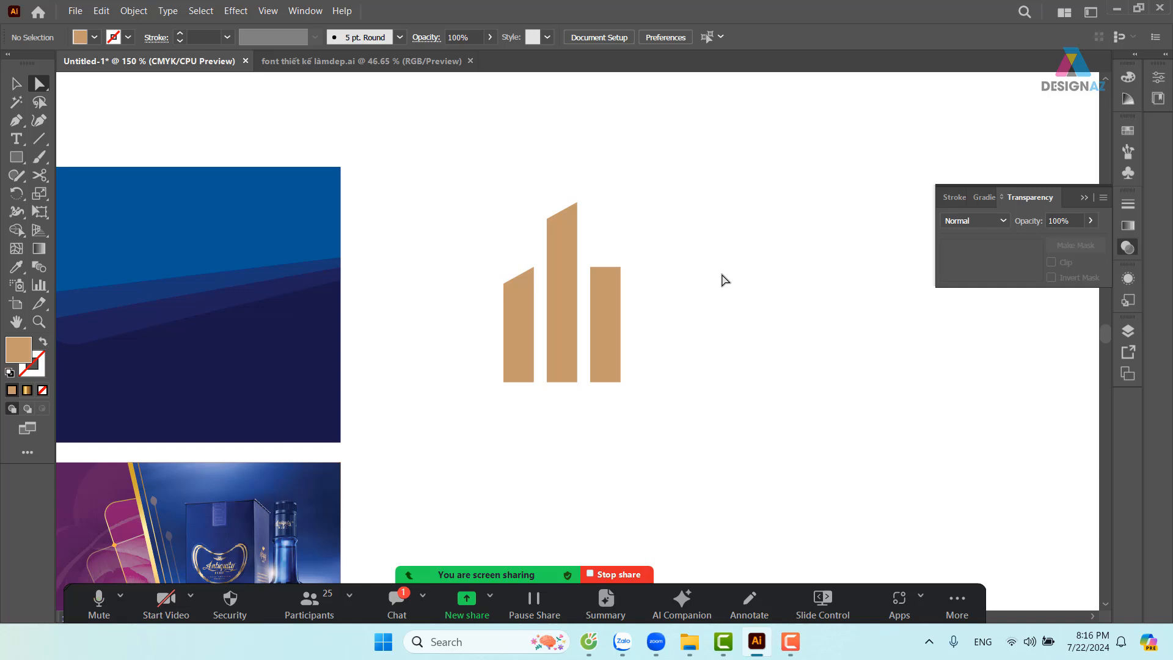
Slant the top of the right tan bar the opposite way by lowering its upper-right corner point
left_click_drag(639, 254, 620, 281)
left_click(725, 340)
left_click_drag(718, 357, 739, 348)
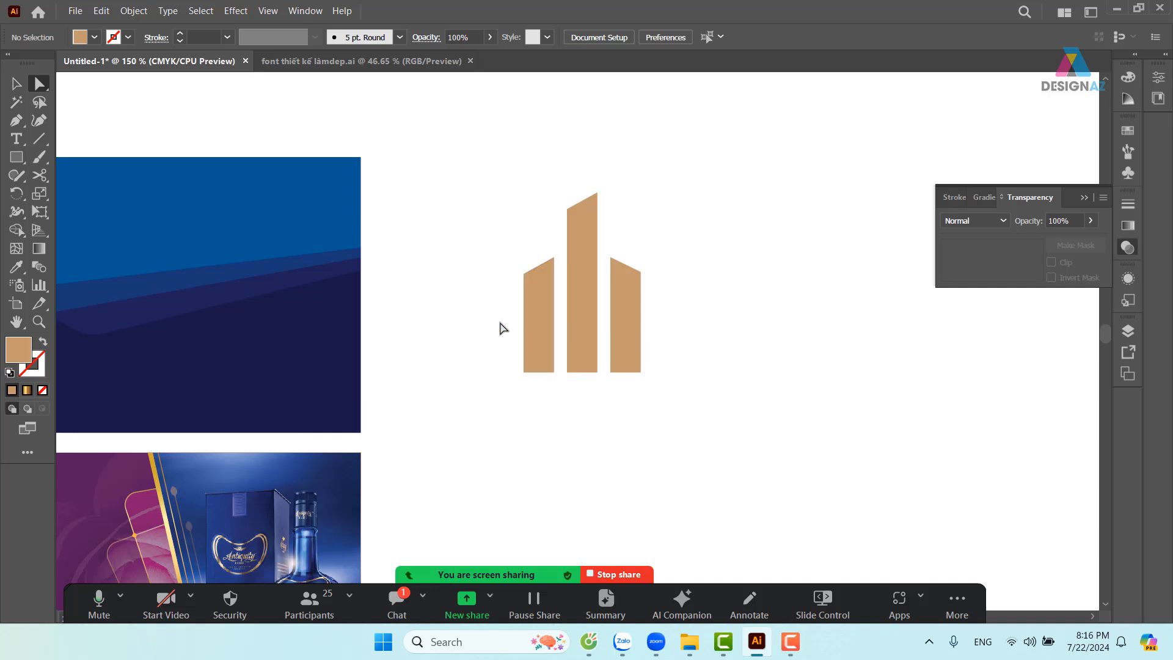
Move the right tan bar slightly outward to widen its gap from the middle bar
left_click(16, 84)
left_click_drag(740, 317, 755, 294)
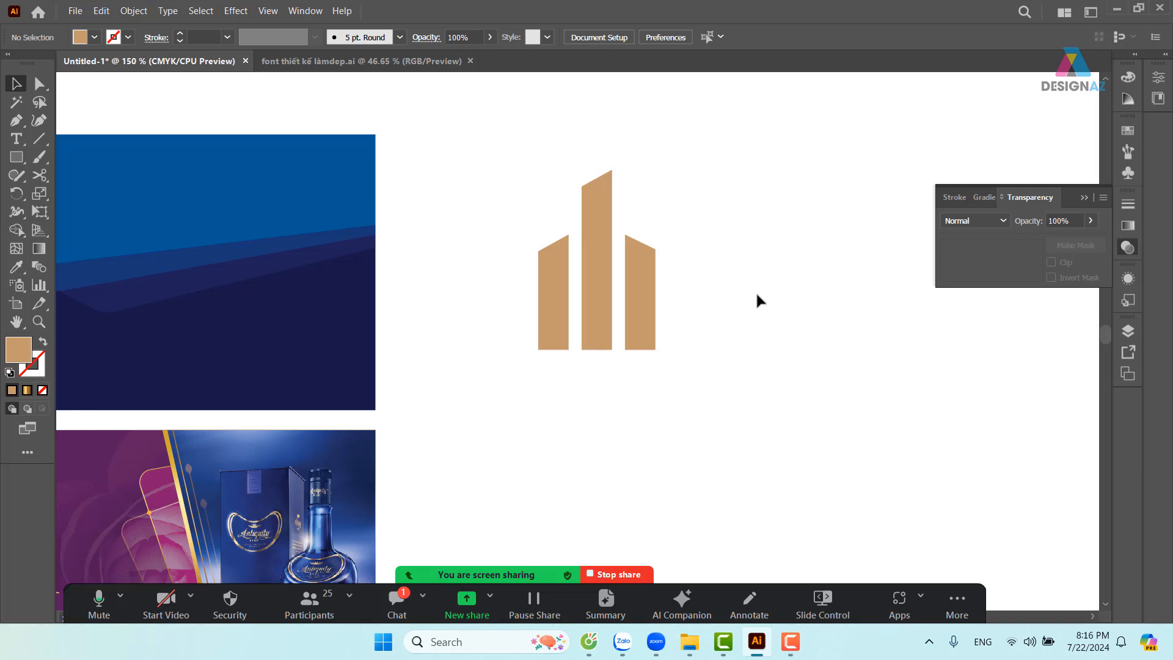
left_click_drag(747, 331, 670, 363)
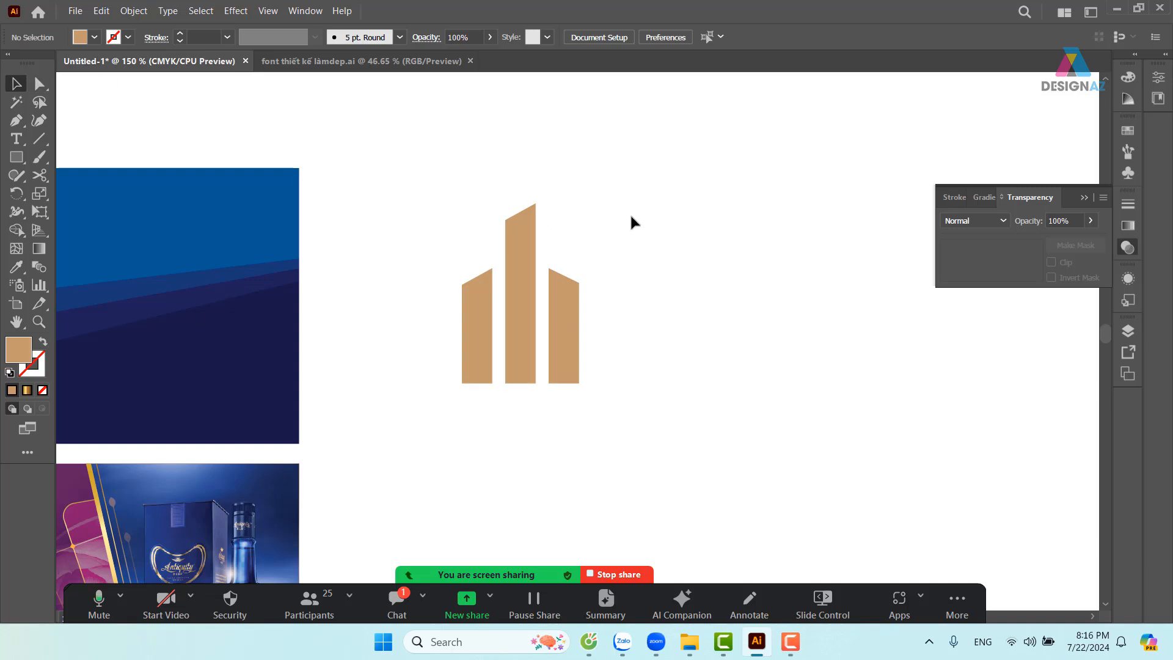
left_click_drag(572, 322, 579, 324)
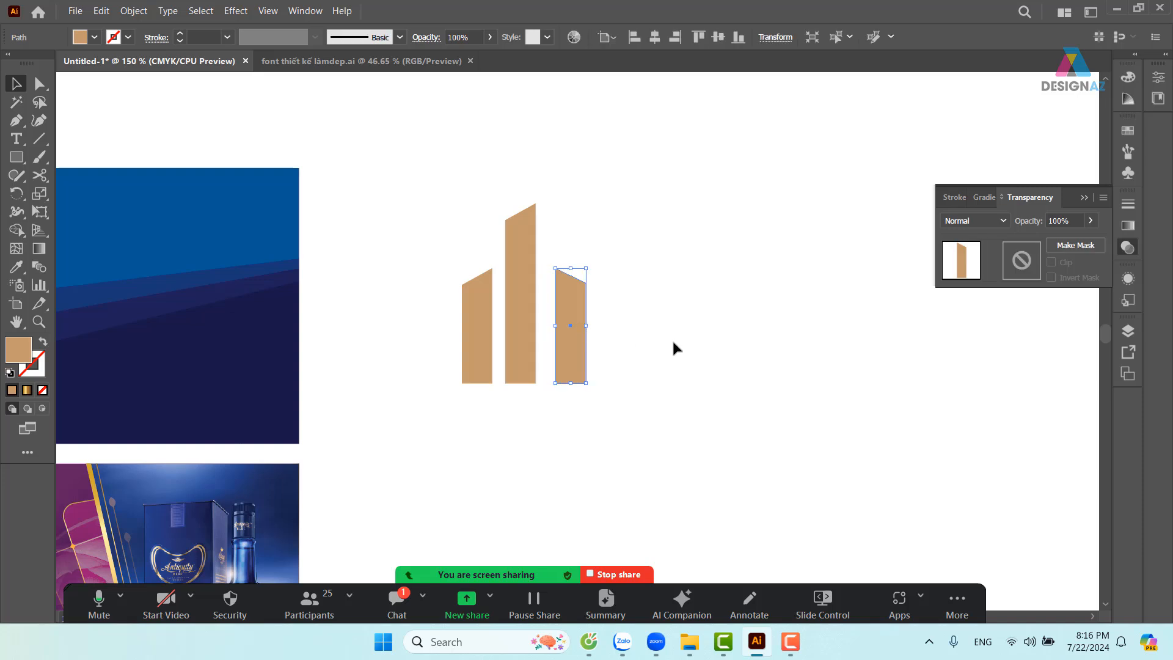
left_click(710, 349)
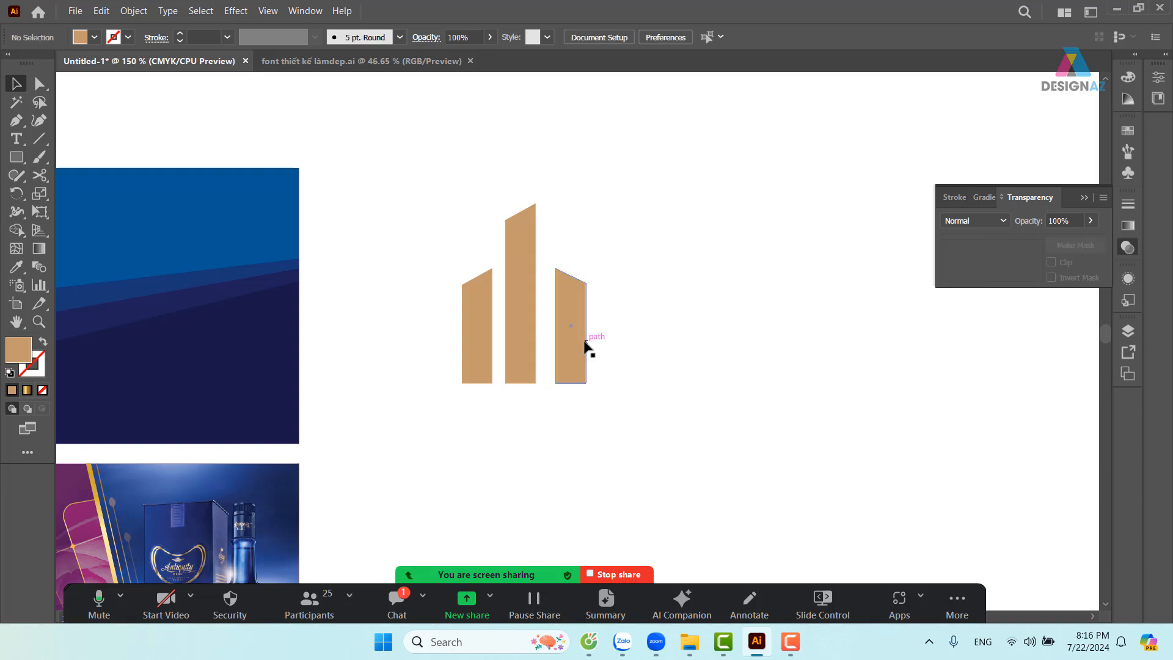
Duplicate the right bar straight above itself and slant the copy's bottom edge parallel to the lower bar's top
left_click_drag(581, 340, 589, 214)
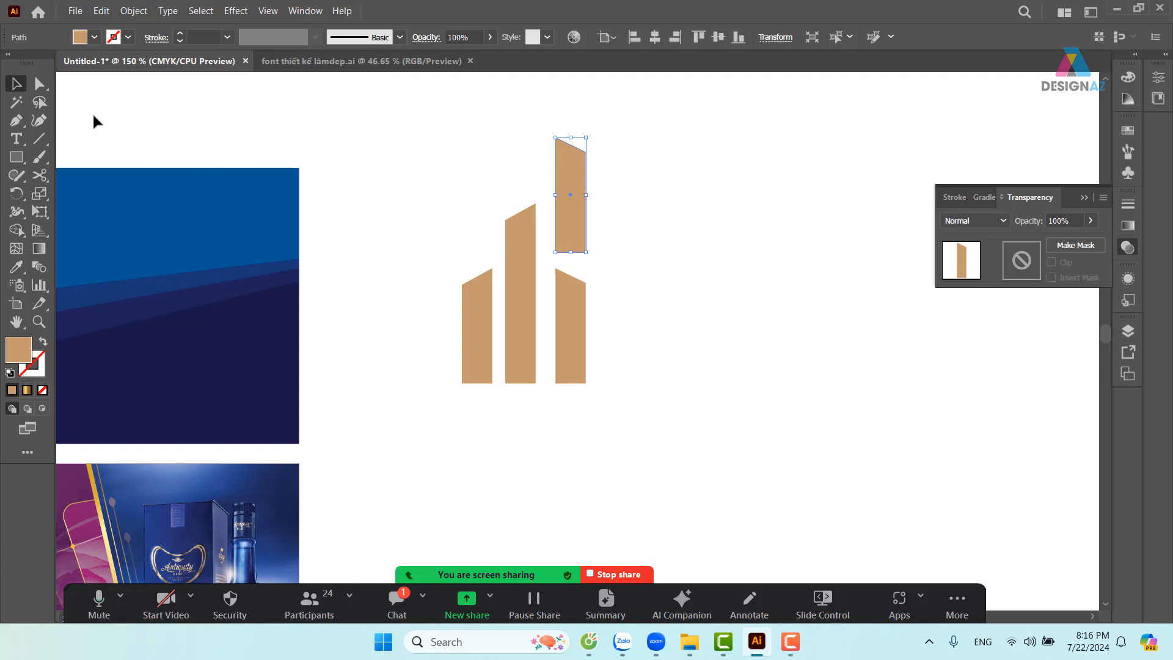
left_click(40, 84)
left_click_drag(585, 252, 587, 264)
left_click(687, 271)
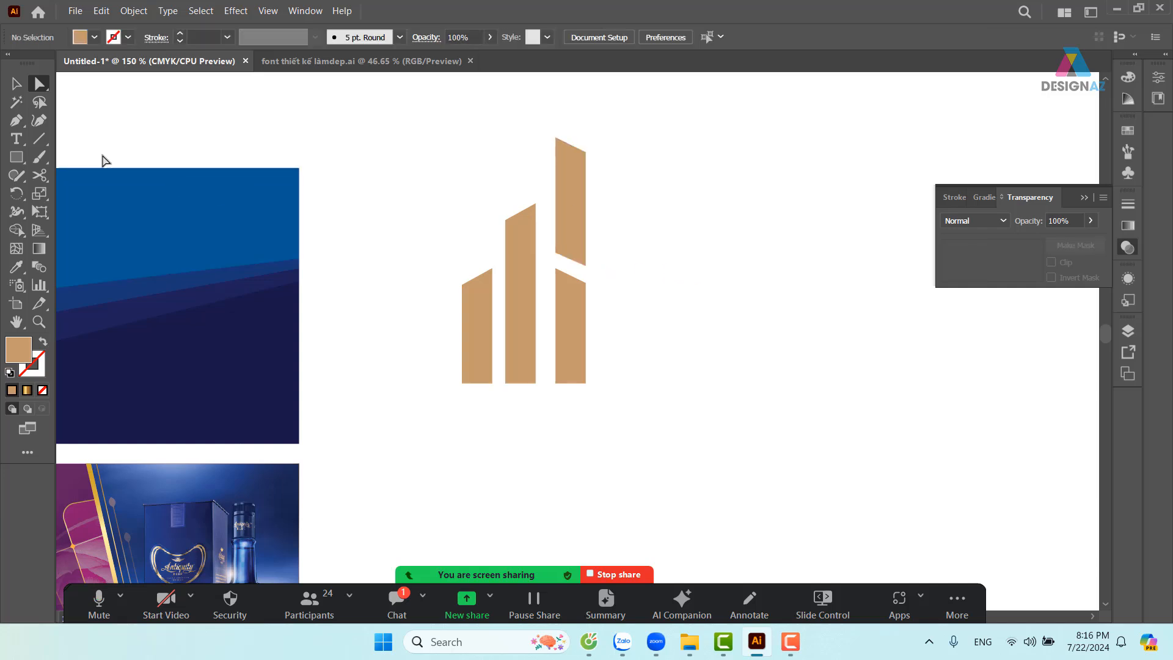
Raise the upper copy slightly to widen the gap above the lower right bar
left_click(13, 91)
left_click_drag(581, 230, 583, 220)
left_click(715, 256)
scroll(715, 257, "right", 2)
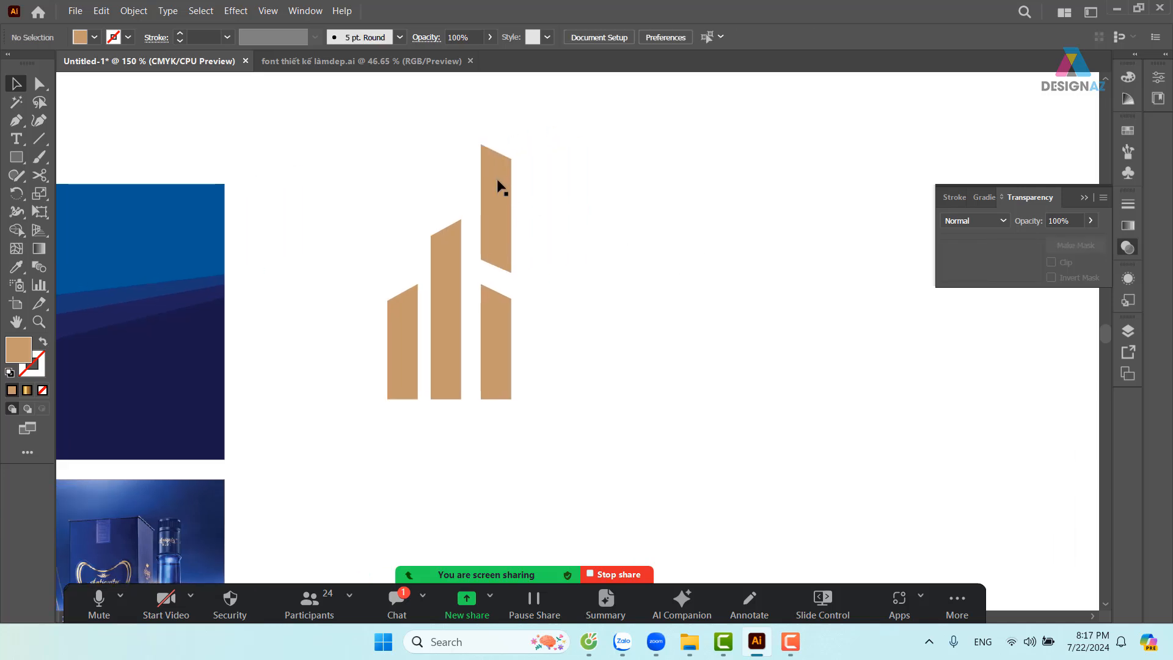
Shorten the upper piece from its top and lower its upper-left corner so the top edge rises to the right
left_click(39, 83)
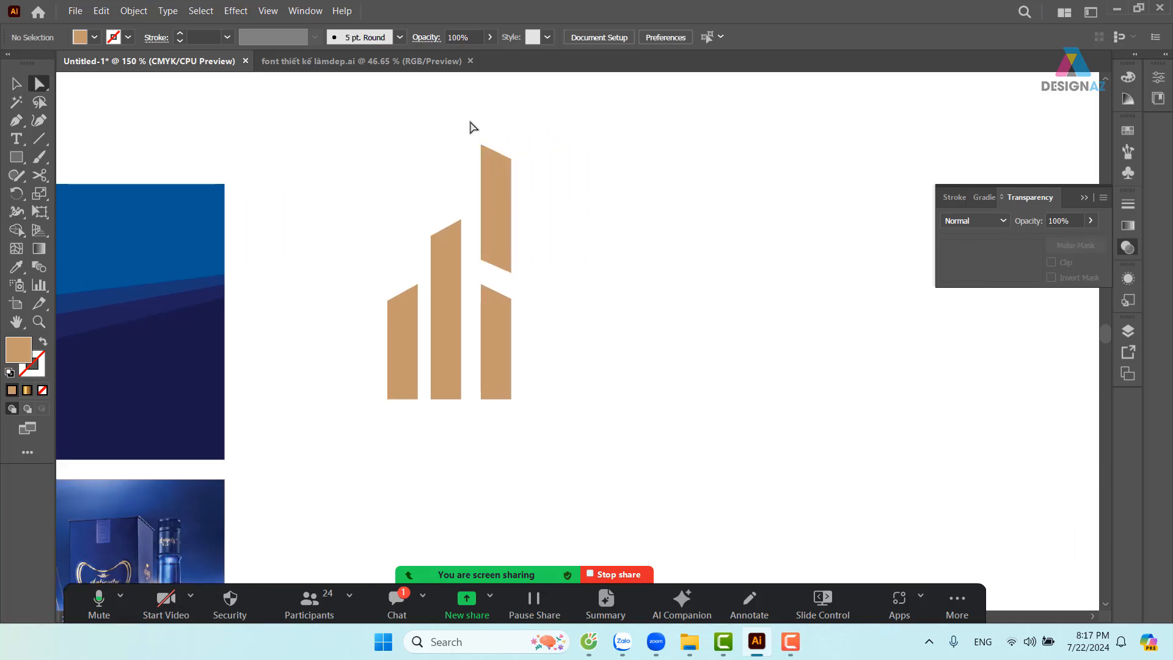
left_click_drag(470, 121, 513, 236)
left_click(635, 239)
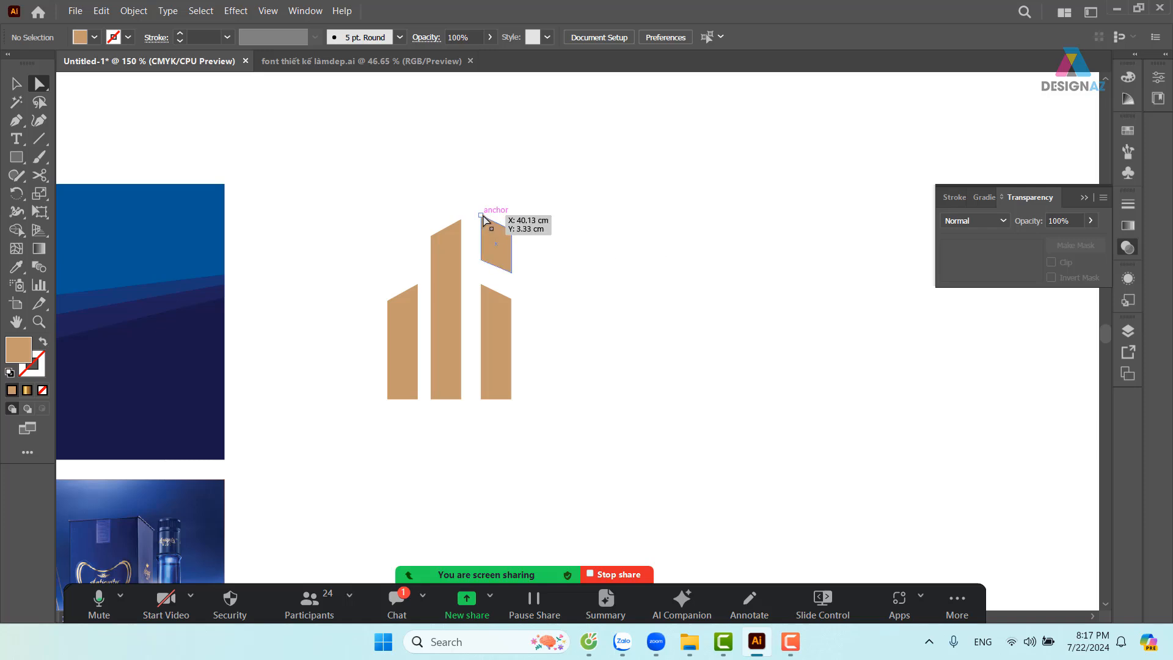
left_click_drag(482, 215, 482, 243)
left_click(679, 266)
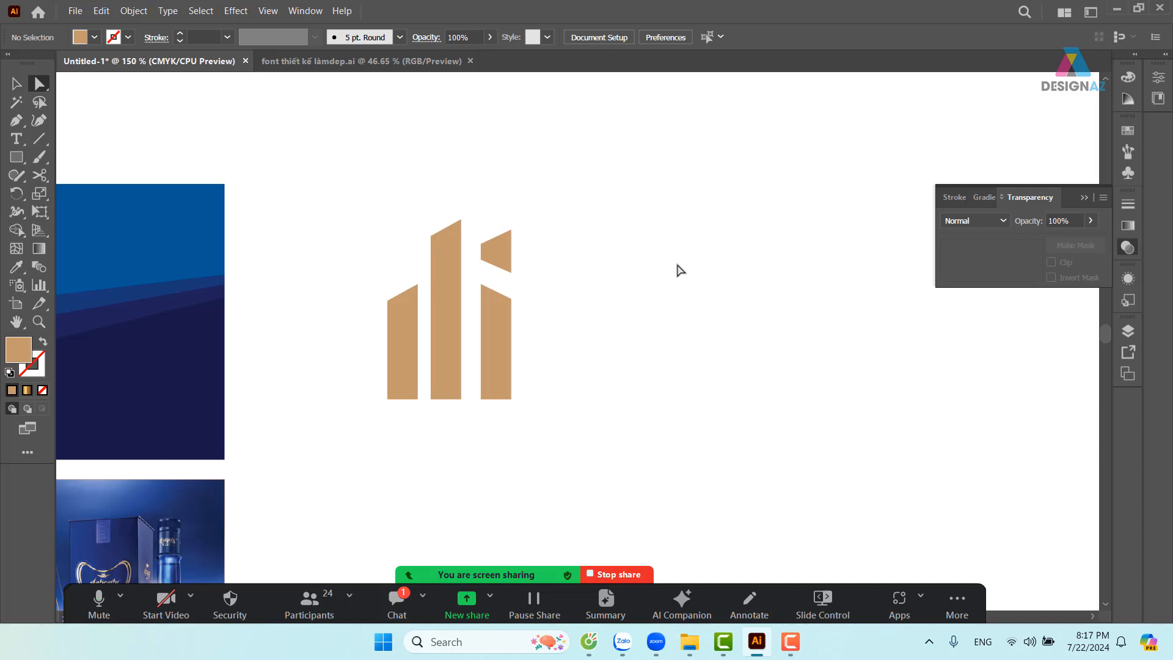
Duplicate the short left bar horizontally to the far right end of the row
left_click(16, 84)
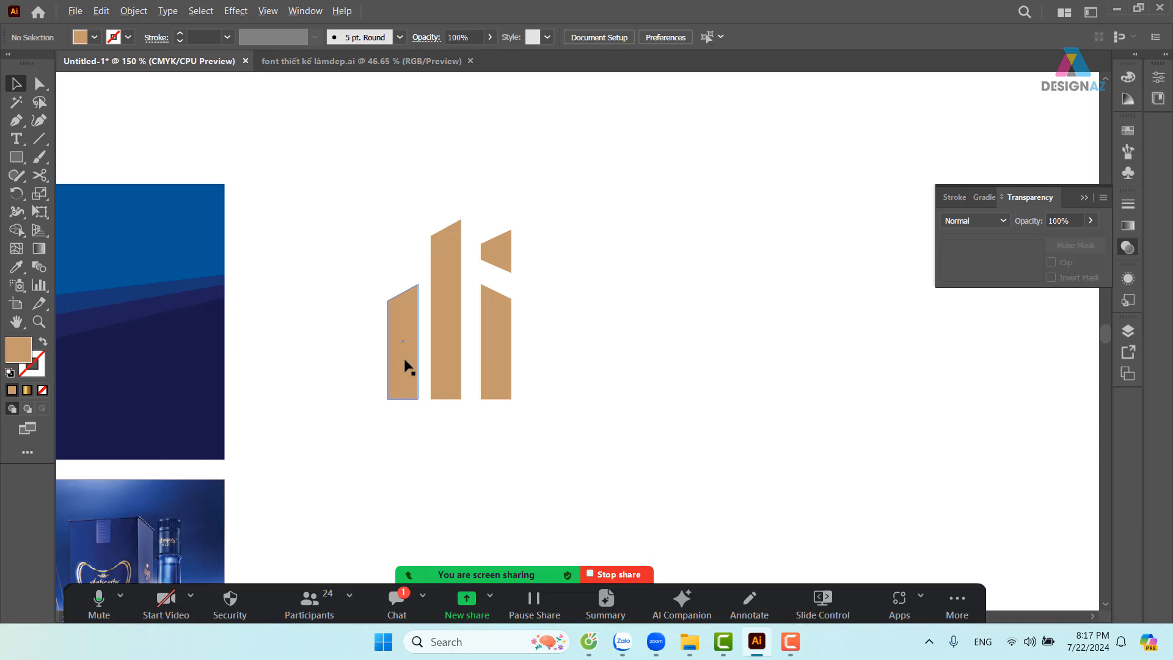
left_click_drag(404, 365, 548, 367)
left_click(699, 366)
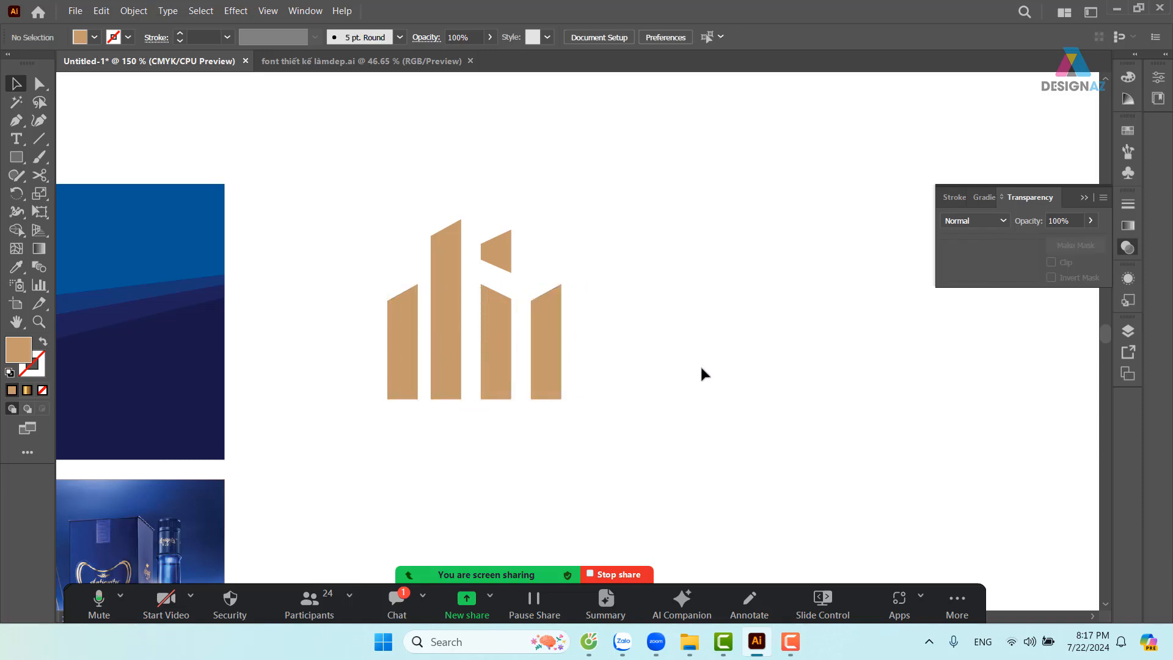
Reflect the new rightmost bar horizontally so its slanted top descends outward
left_click(549, 375)
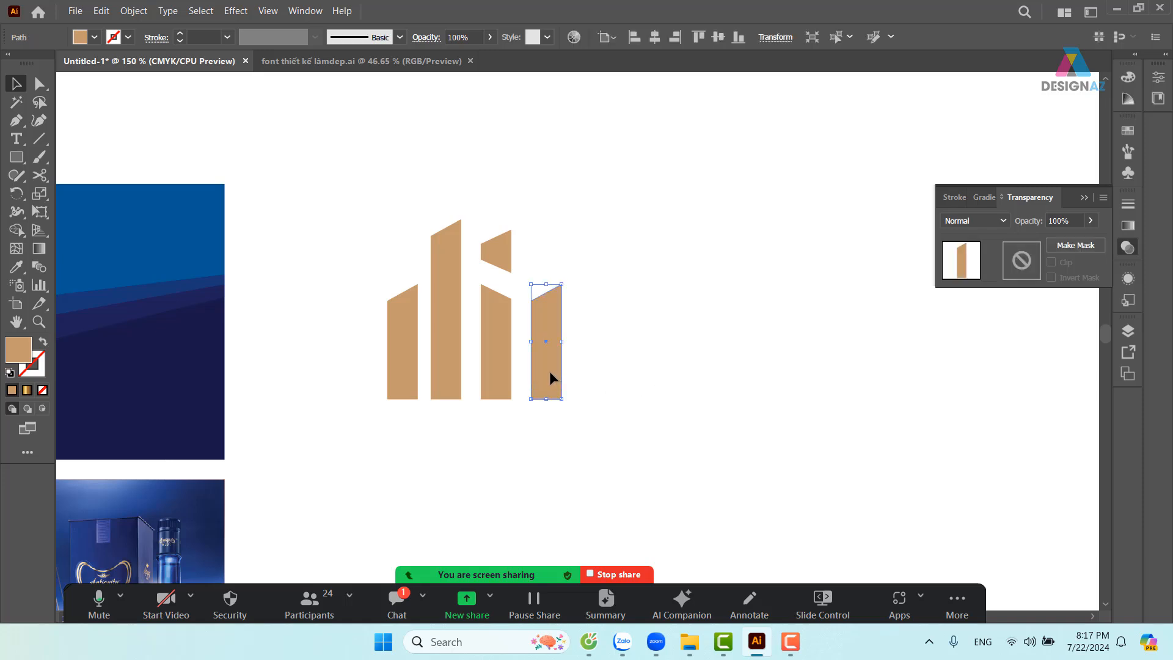
key("o")
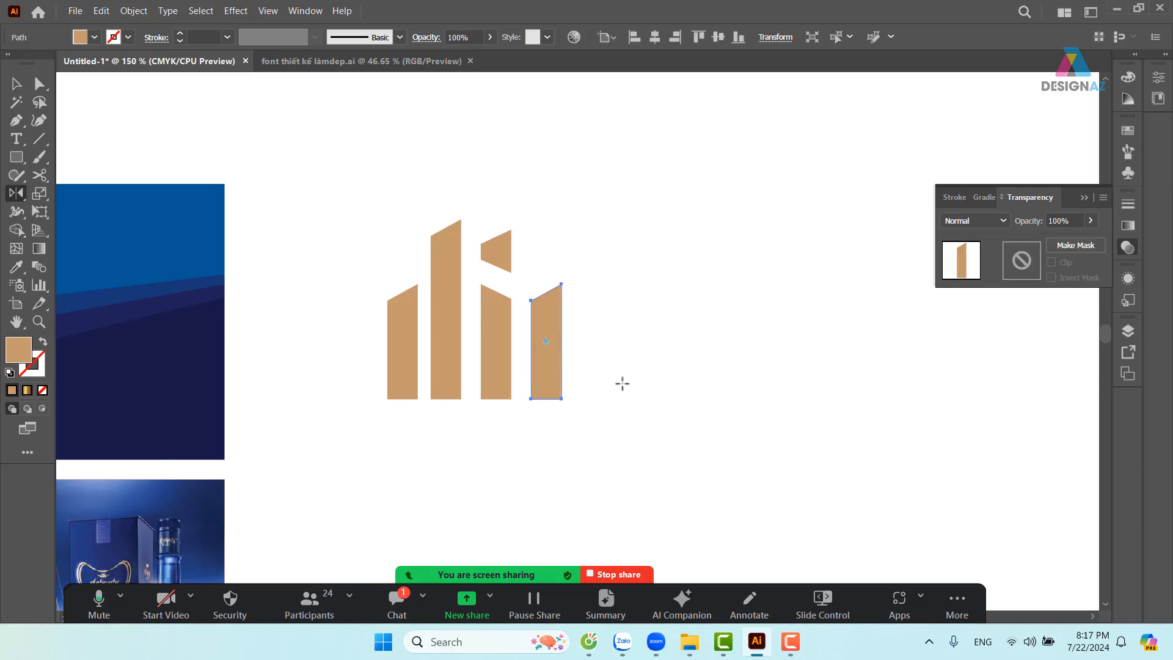
left_click_drag(621, 382, 512, 377)
key("v")
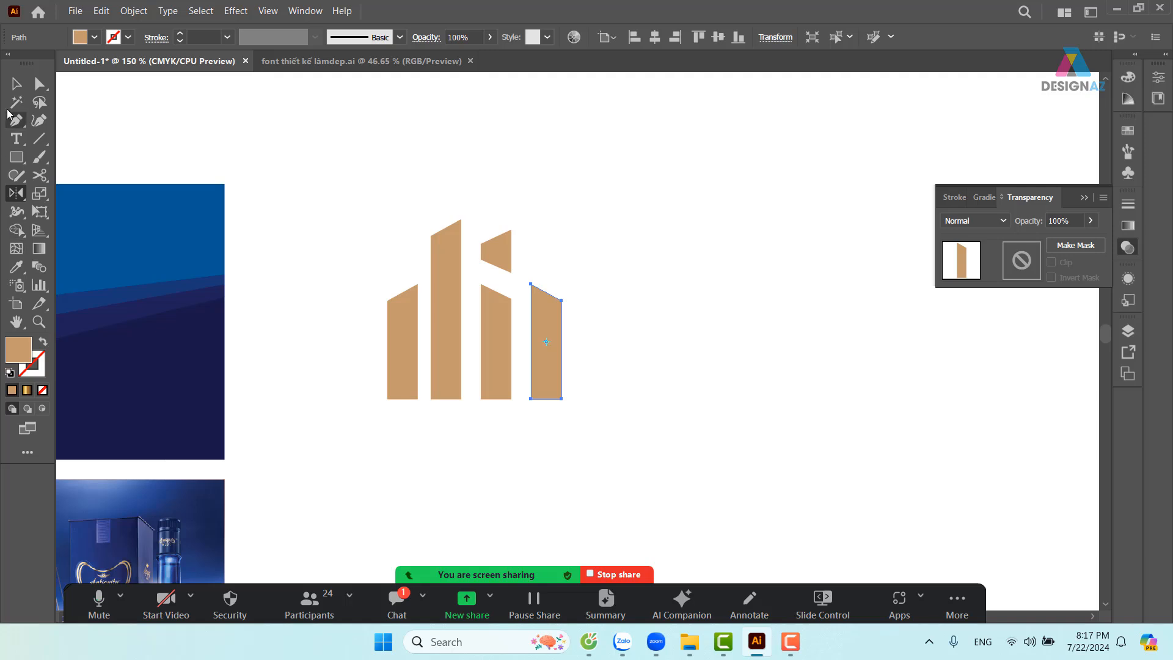
left_click(678, 230)
left_click_drag(683, 277, 737, 242)
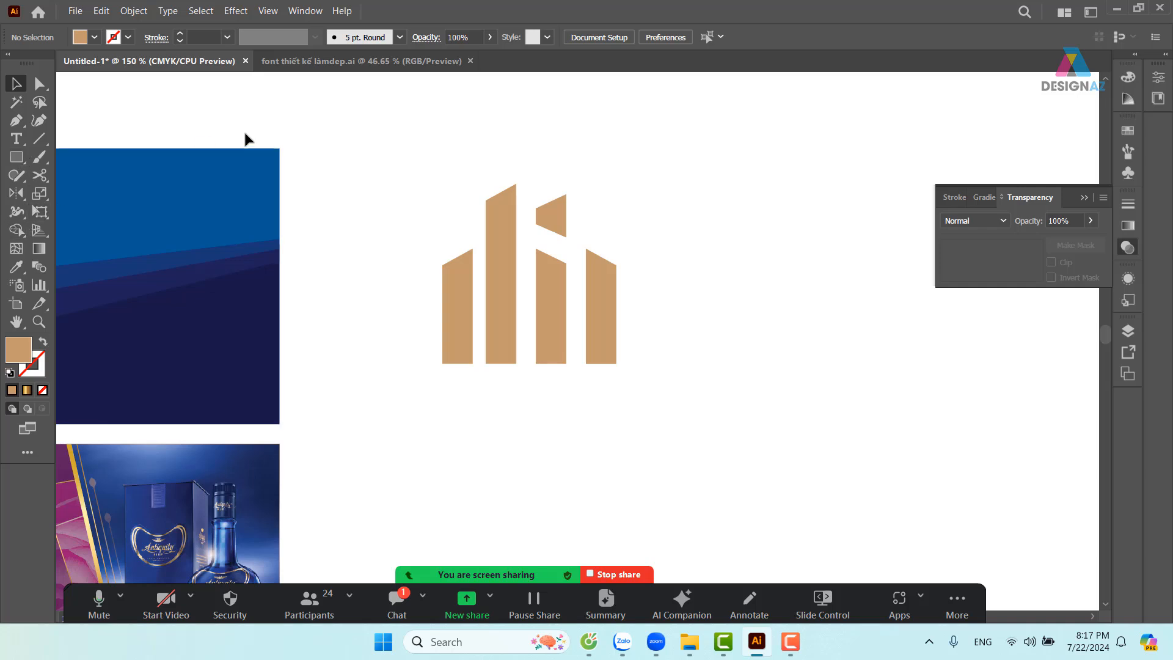
Add a point text reading "hung phat" beside the tan bars
left_click(18, 140)
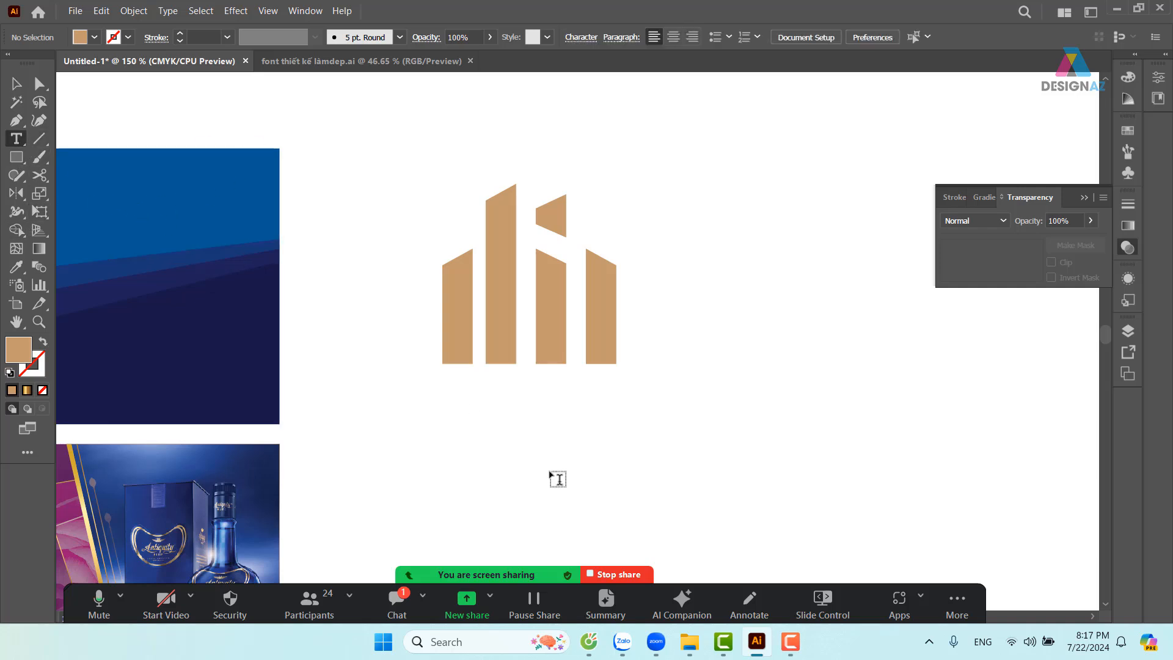
left_click(418, 422)
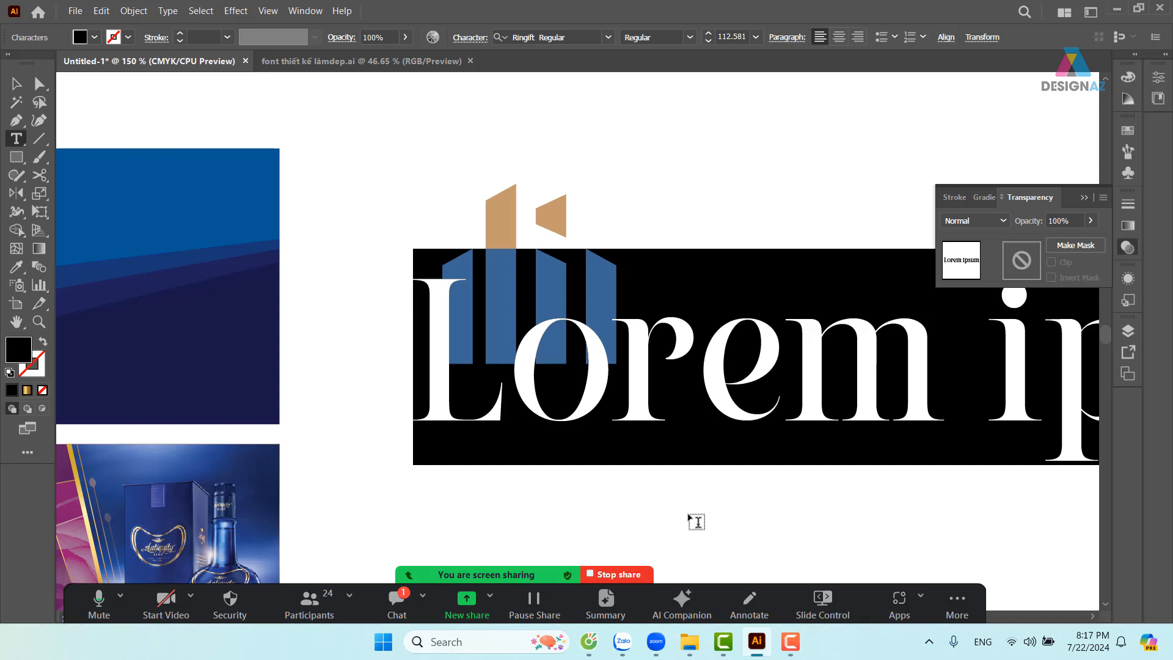
key("BackSpace")
type("hung")
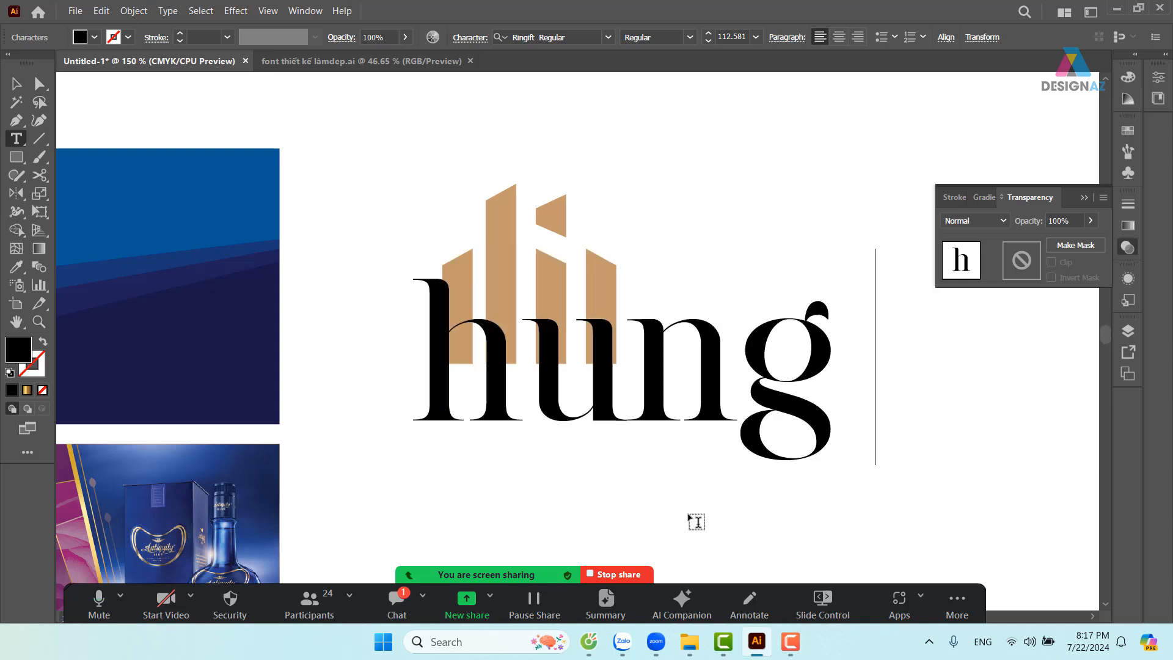
type(" pha")
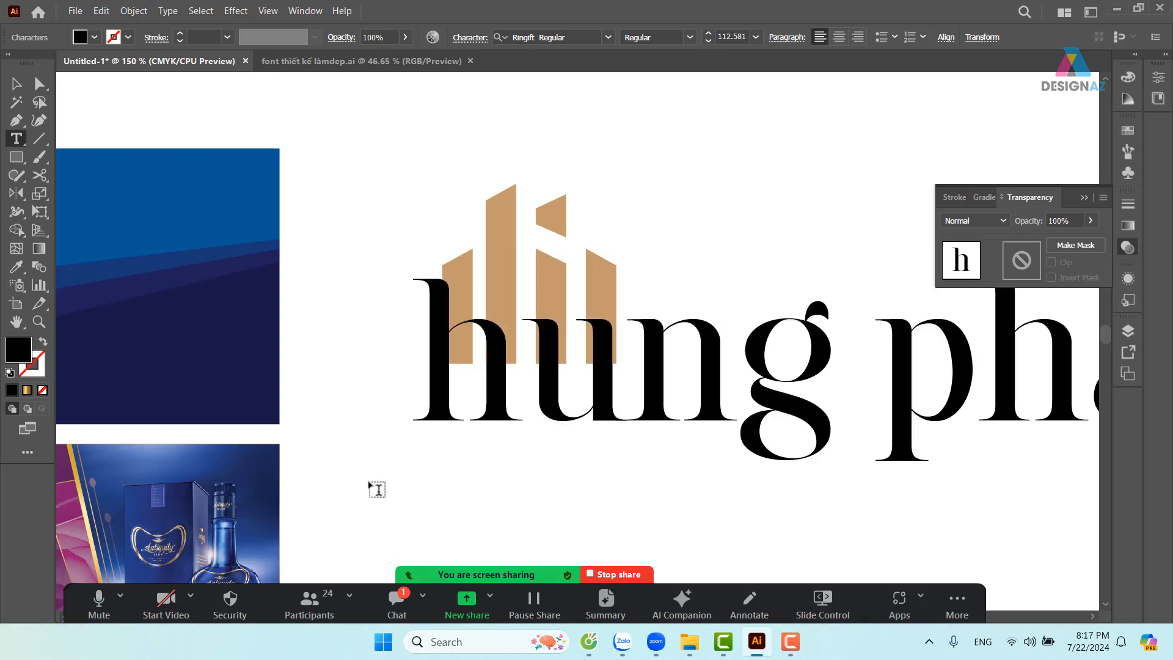
Scale the "hung phat" text down to about 43.5 pt and place it directly beneath the tan bars
left_click(16, 84)
scroll(592, 293, "right", 5)
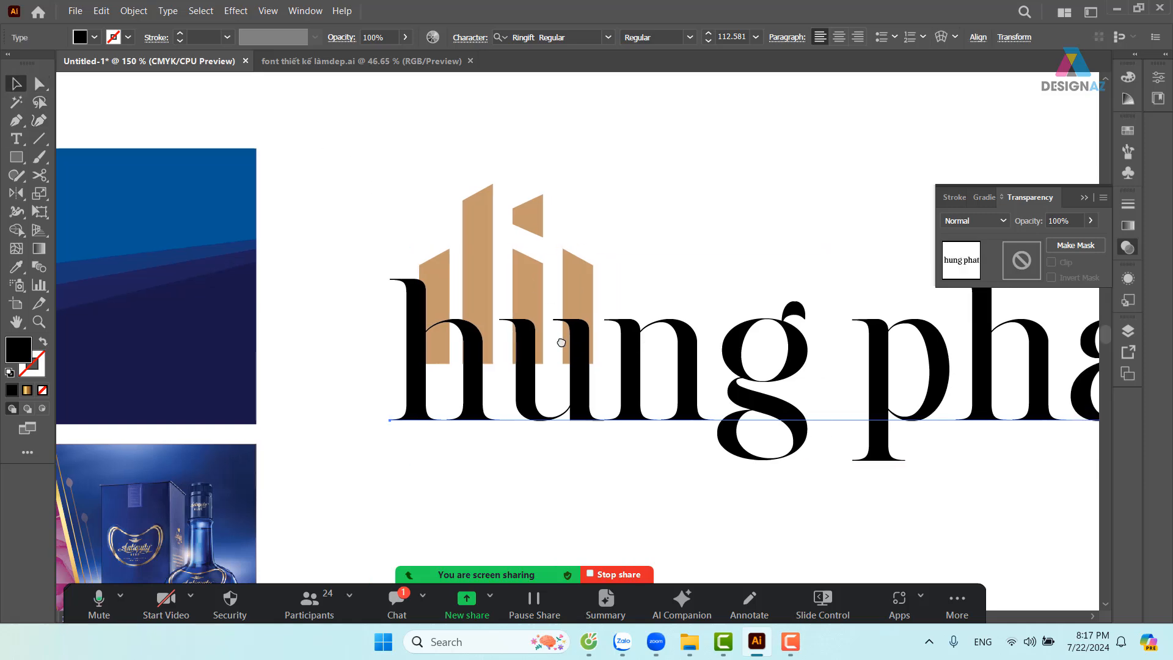
left_click_drag(796, 430, 698, 445)
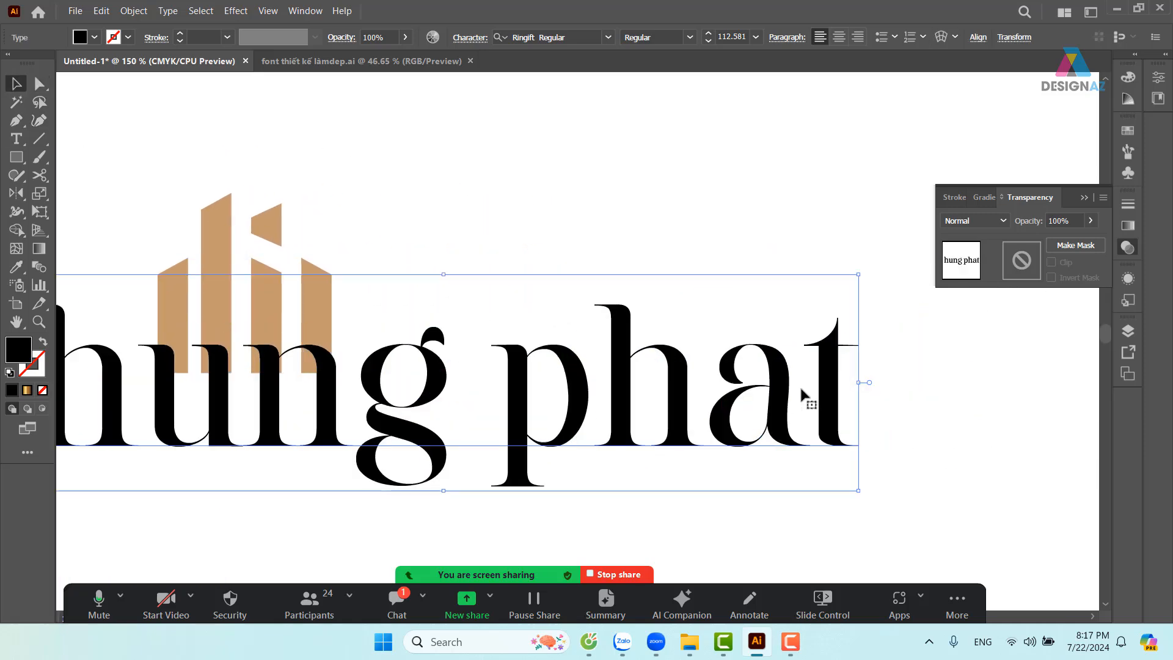
left_click_drag(860, 273, 352, 353)
left_click_drag(361, 434, 656, 433)
left_click_drag(542, 453, 607, 414)
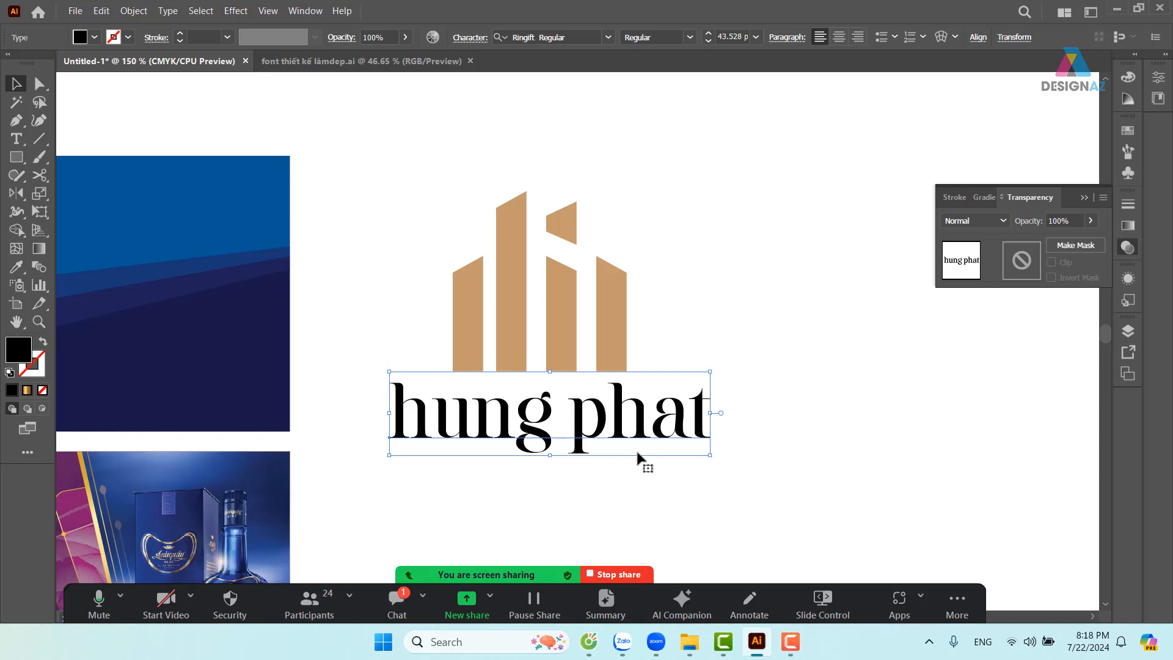
Change the "hung phat" text to UPPERCASE, then shrink it to about 37 pt and centre it under the bars
left_click(168, 11)
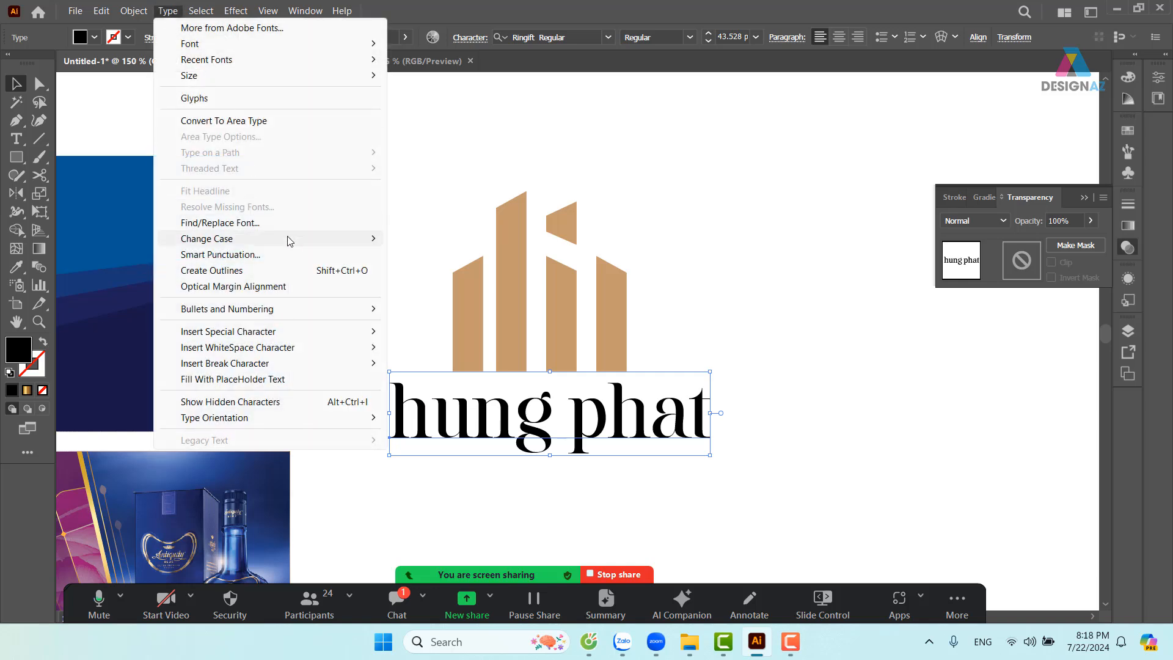
mouse_move(287, 238)
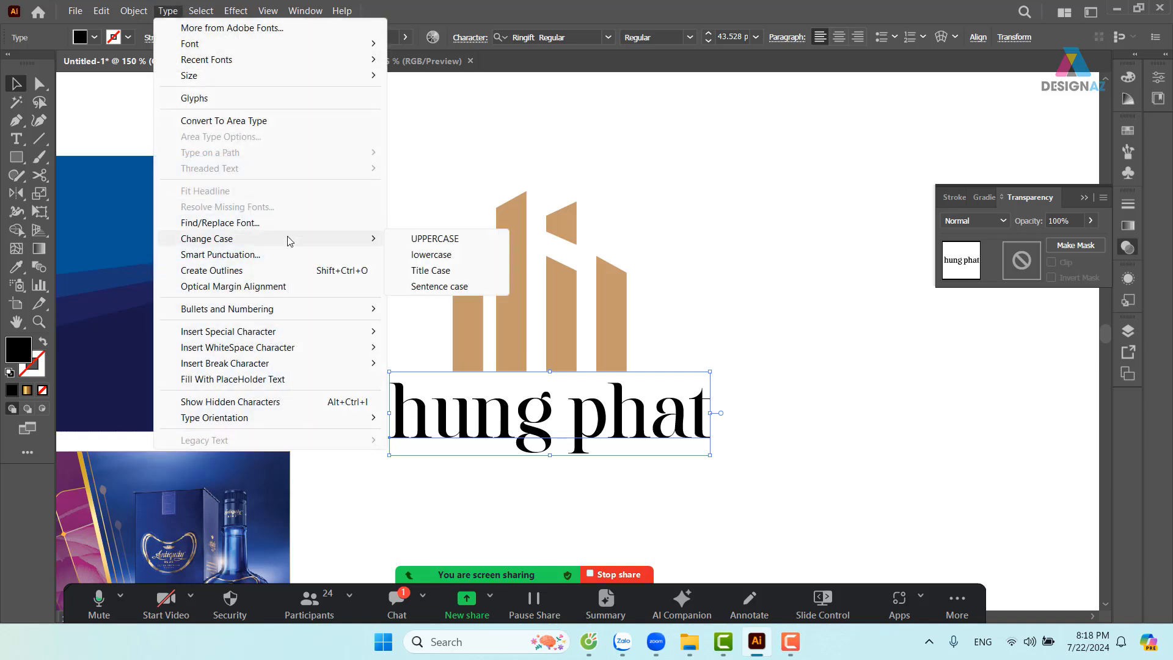
left_click(443, 244)
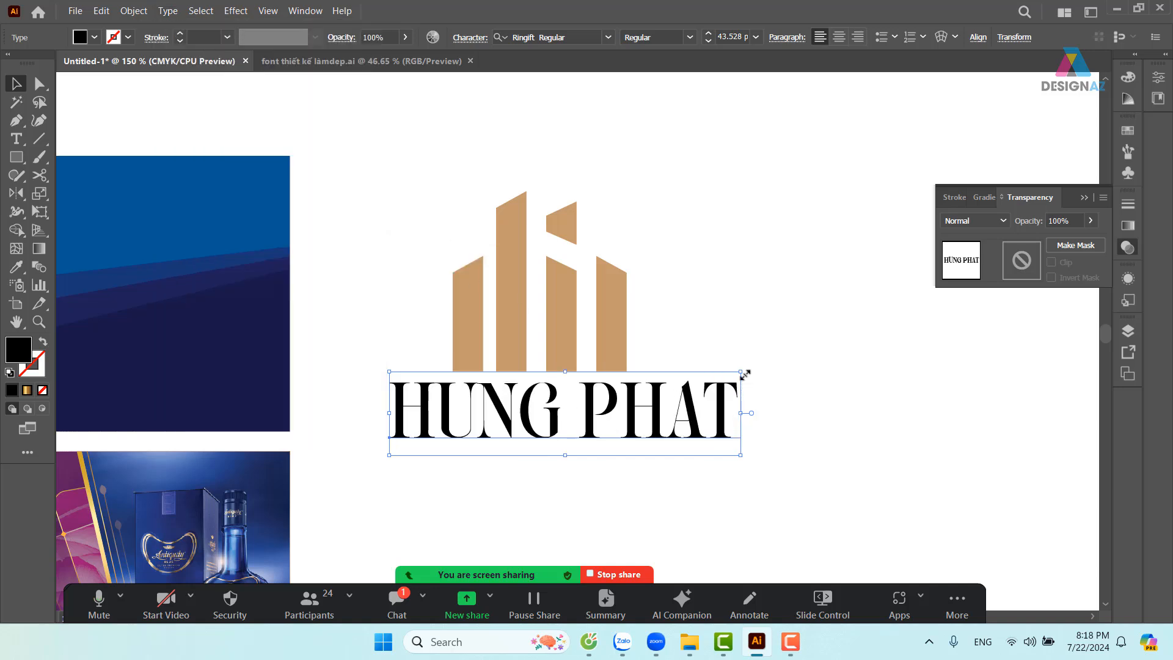
left_click_drag(742, 373, 689, 383)
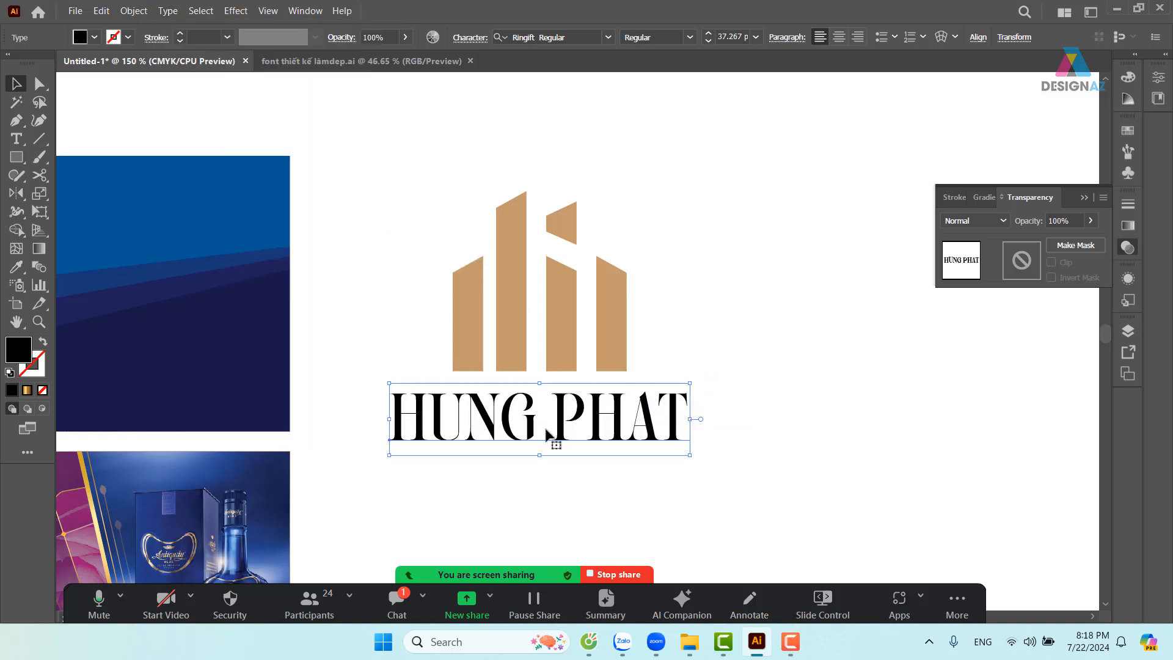
left_click_drag(560, 422, 552, 423)
left_click(745, 336)
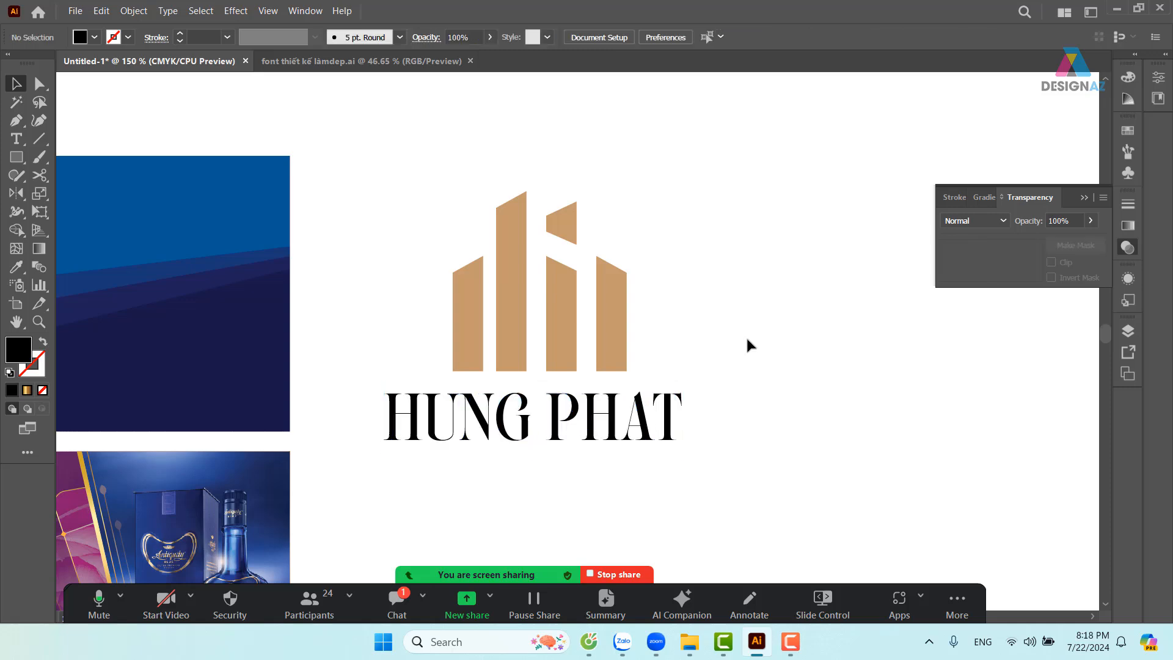
Copy the NUMAX sample text from the font document and paste it below the HUNG PHAT logo in Untitled-1
left_click(340, 60)
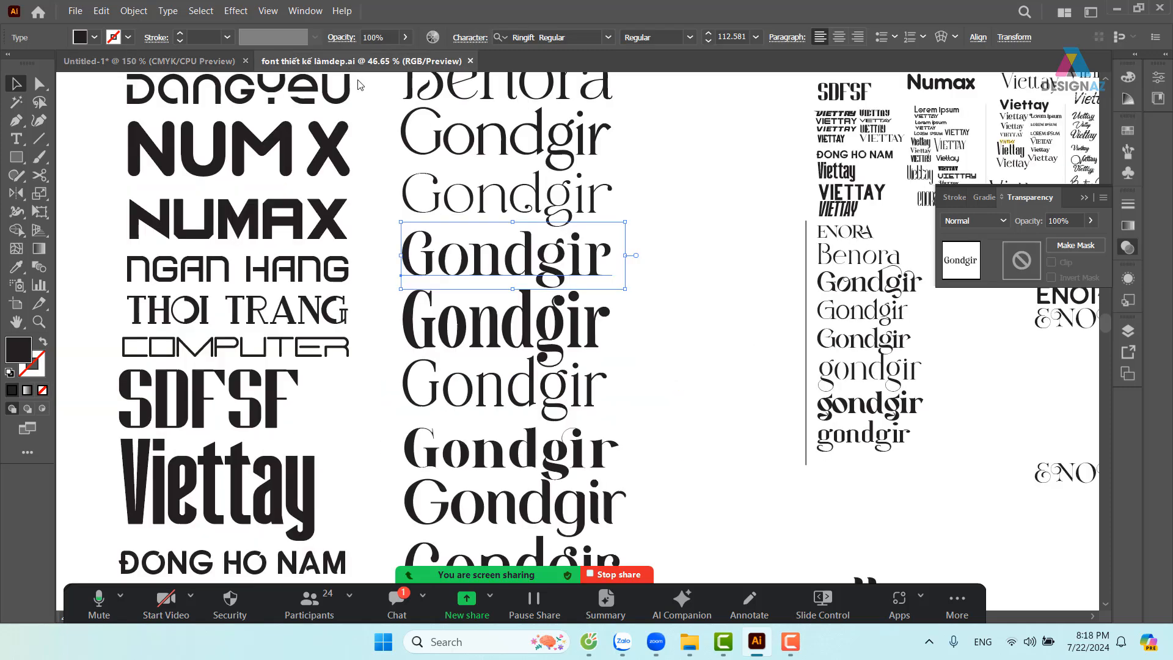
left_click(666, 361)
left_click_drag(459, 313, 646, 441)
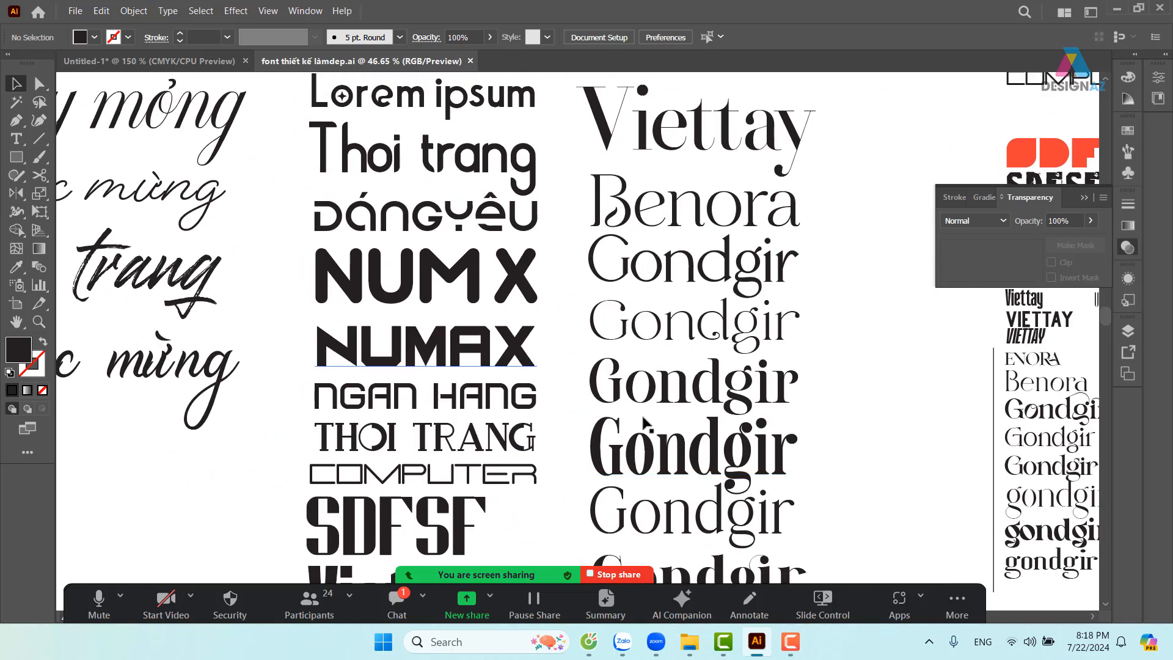
left_click(482, 363)
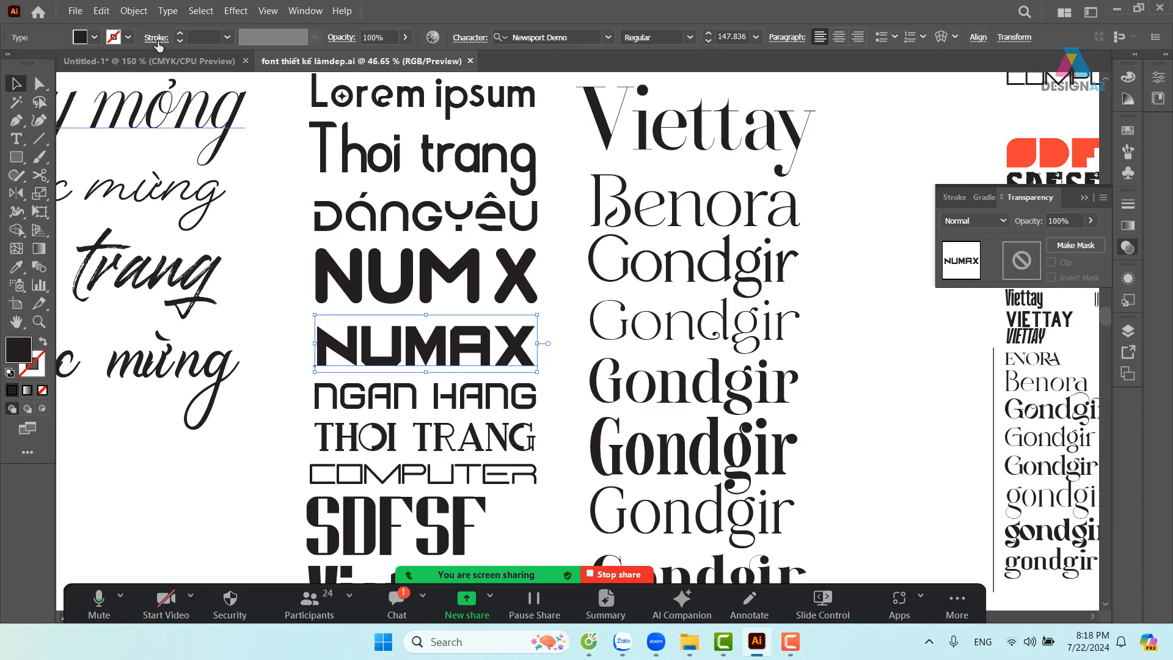
left_click(152, 61)
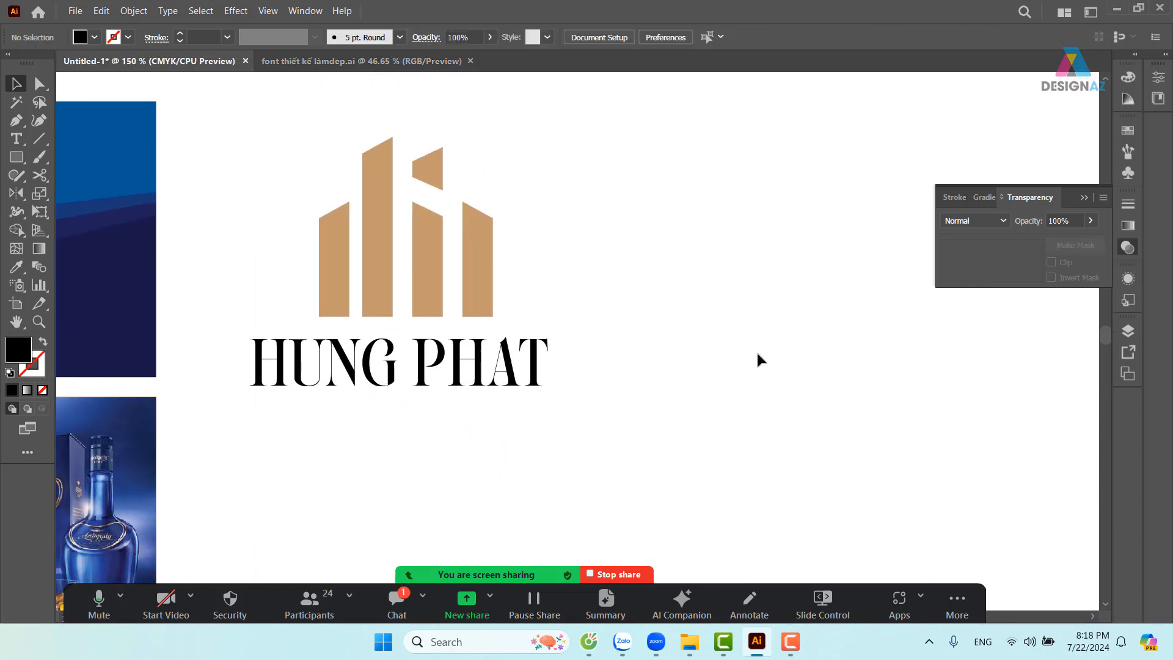
key("ctrl+v")
left_click_drag(544, 313, 727, 429)
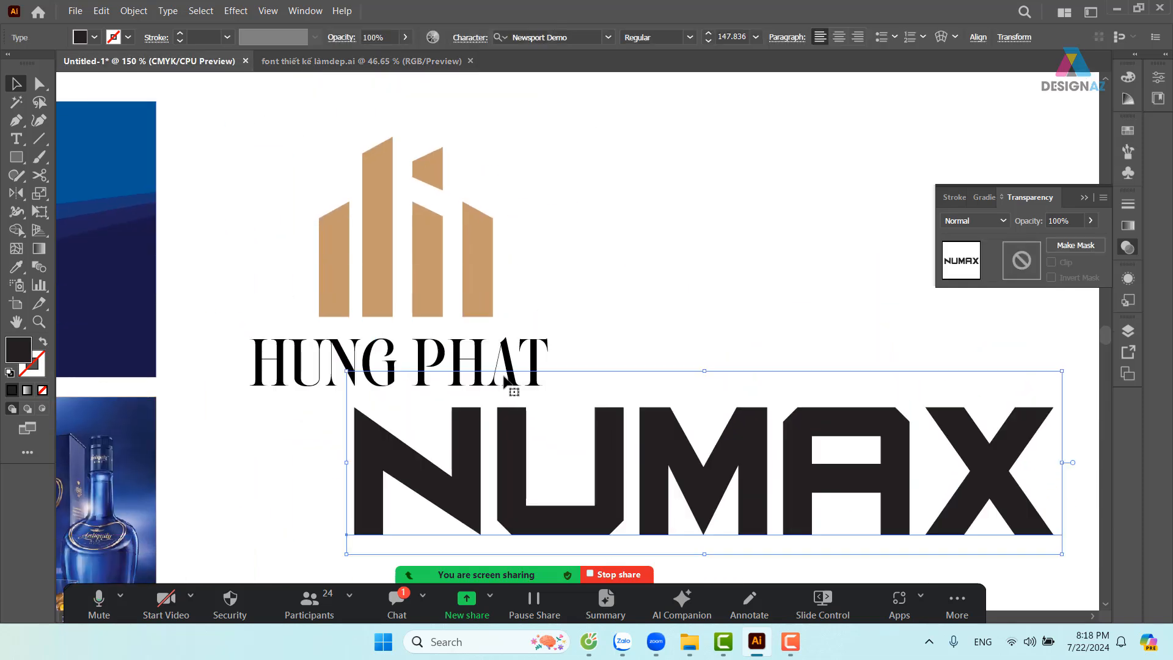
Apply the NUMAX sample's Newsport Demo type style to the HUNG PHAT text with the Eyedropper tool
left_click(508, 360)
key("i")
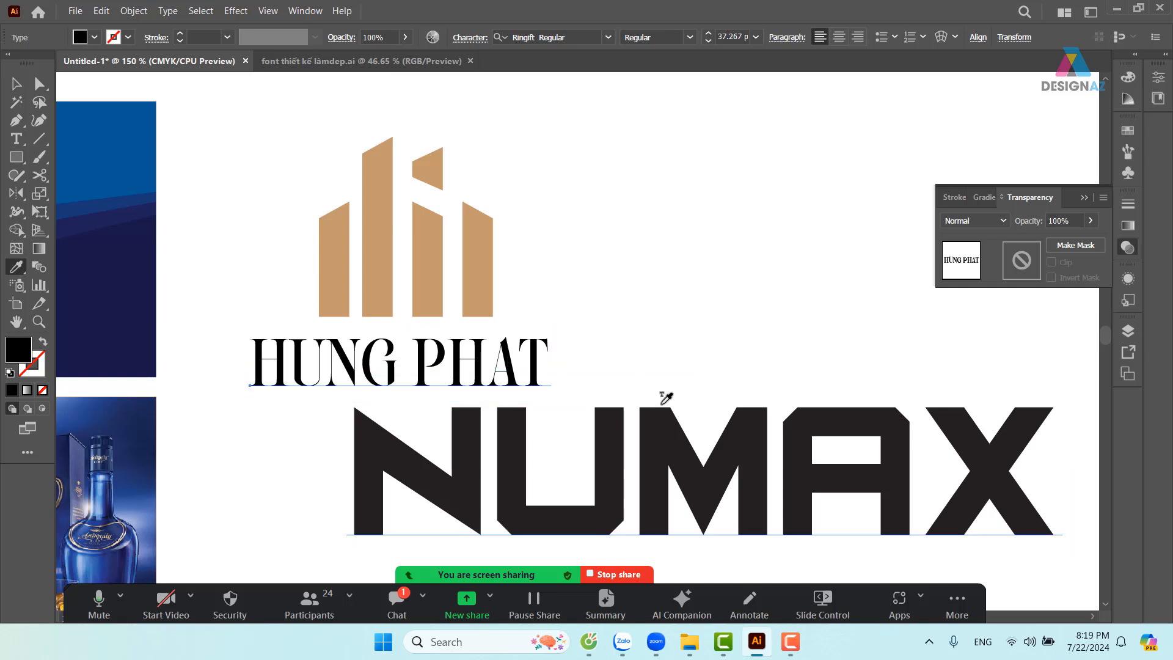
left_click(724, 445)
left_click(16, 83)
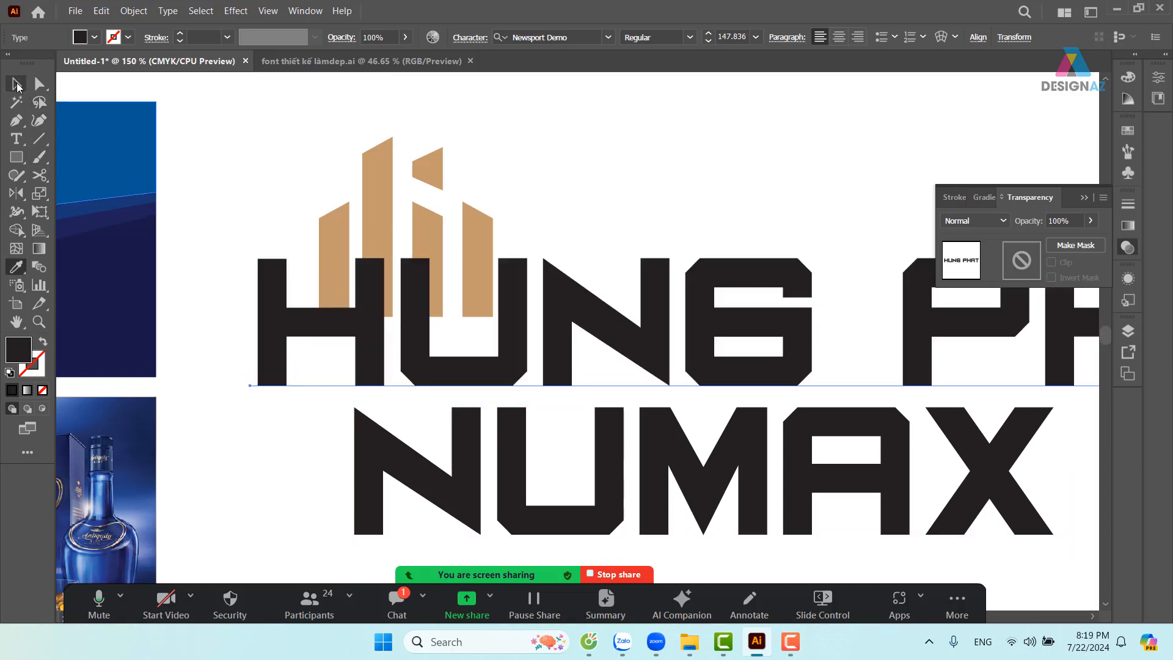
Scale the HUNG PHAT text down to about 43 pt and move it below the tan bars
left_click_drag(251, 221, 794, 304)
left_click_drag(878, 352, 240, 356)
left_click_drag(833, 304, 511, 355)
Delete the NUMAX sample and centre the HUNG PHAT text directly beneath the tan bars
left_click_drag(413, 378, 473, 335)
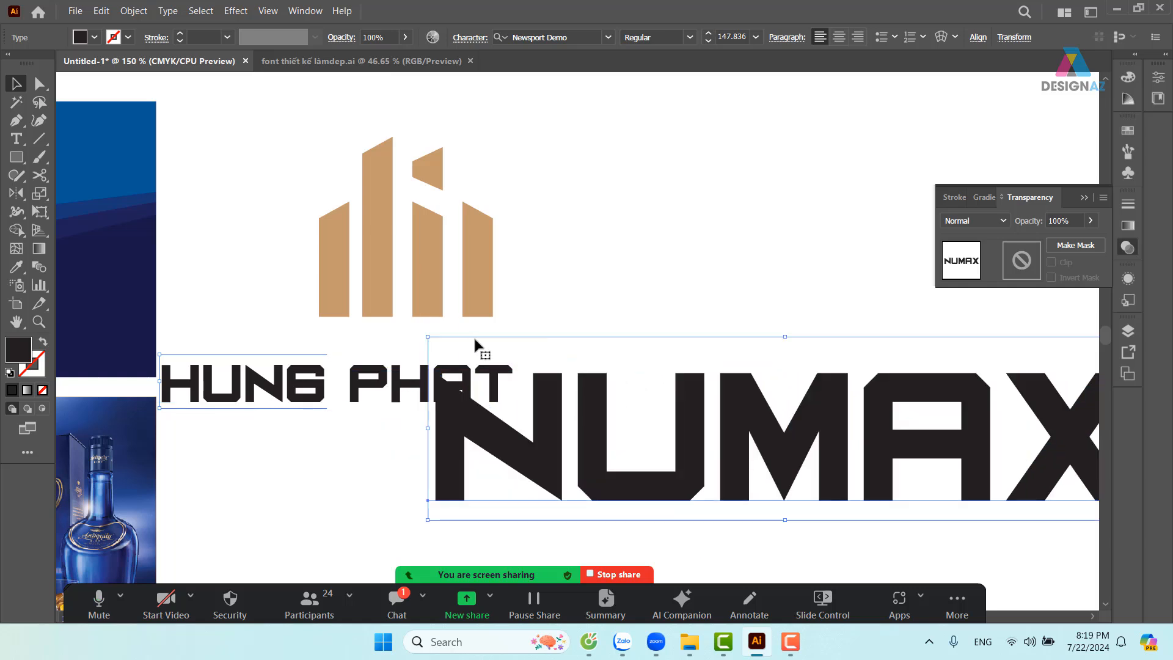
key("Delete")
left_click_drag(402, 402, 483, 382)
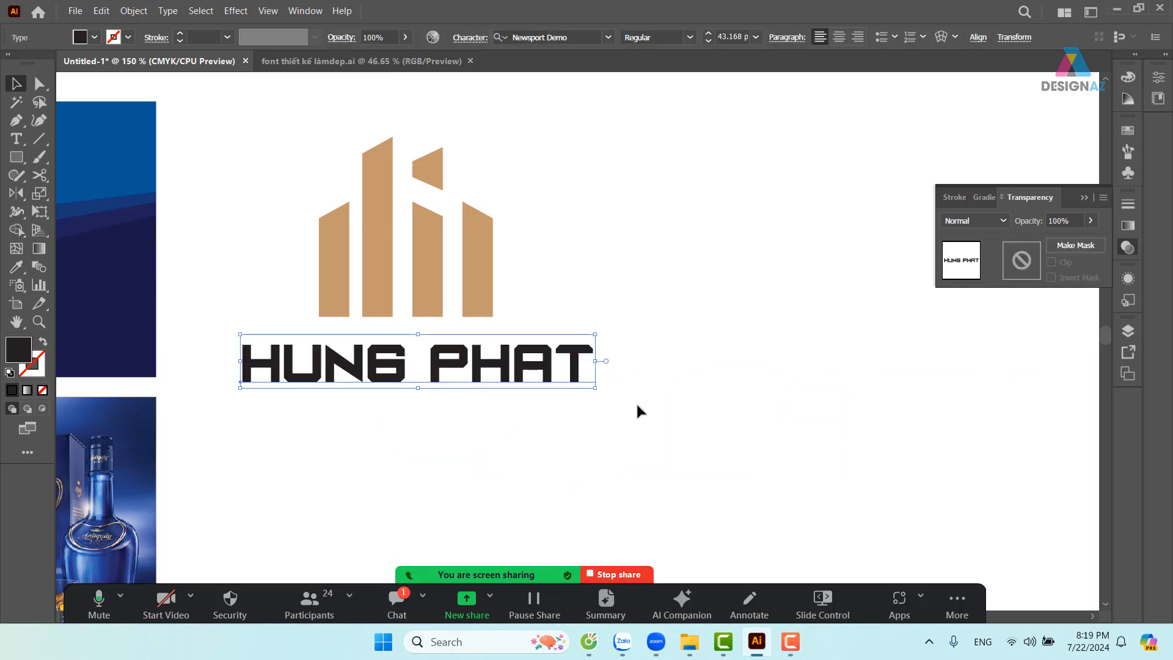
left_click(707, 397)
Tighten the kerning before the P to narrow the gap between the words HUNG and PHAT
key("z")
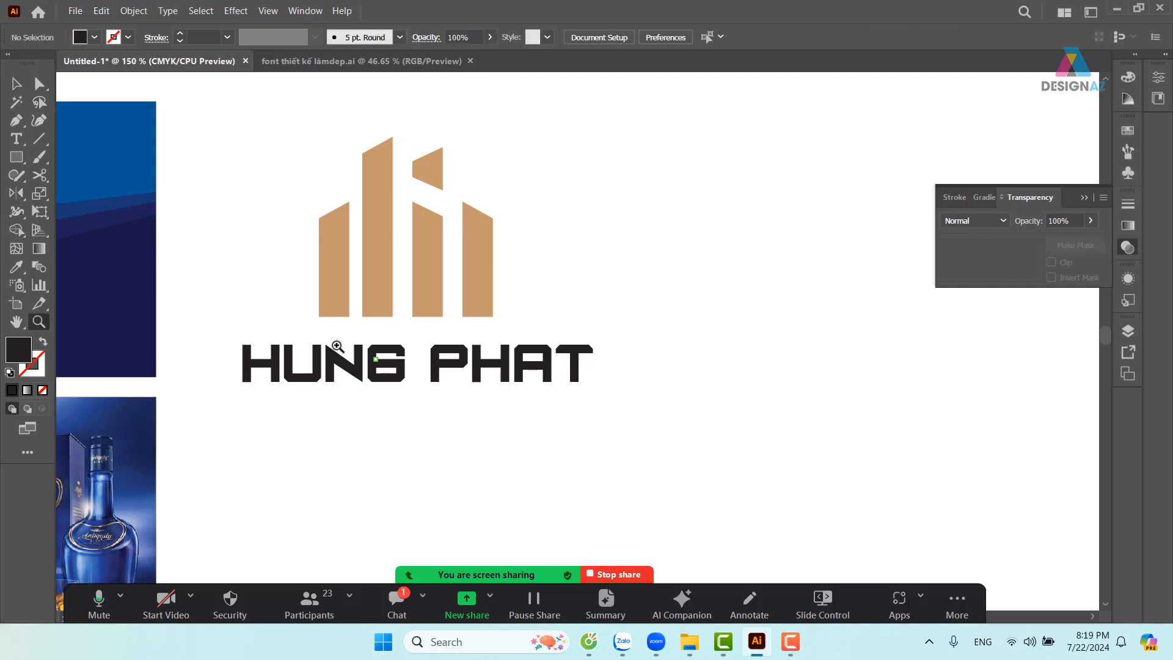
left_click_drag(236, 327, 675, 450)
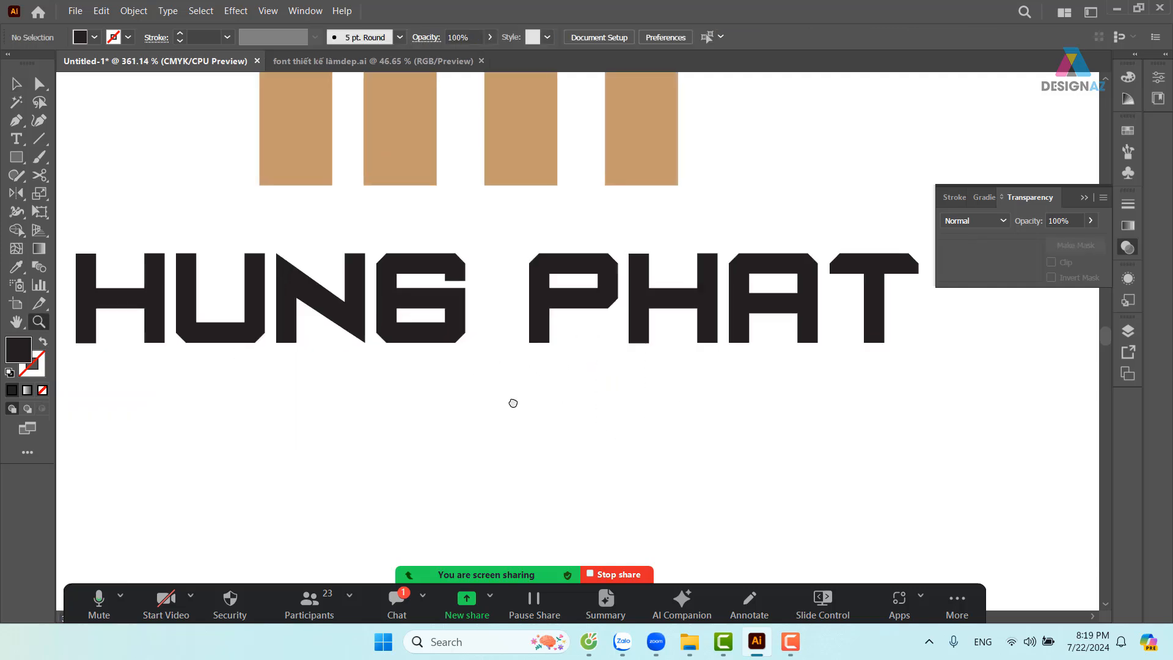
left_click_drag(513, 403, 547, 460)
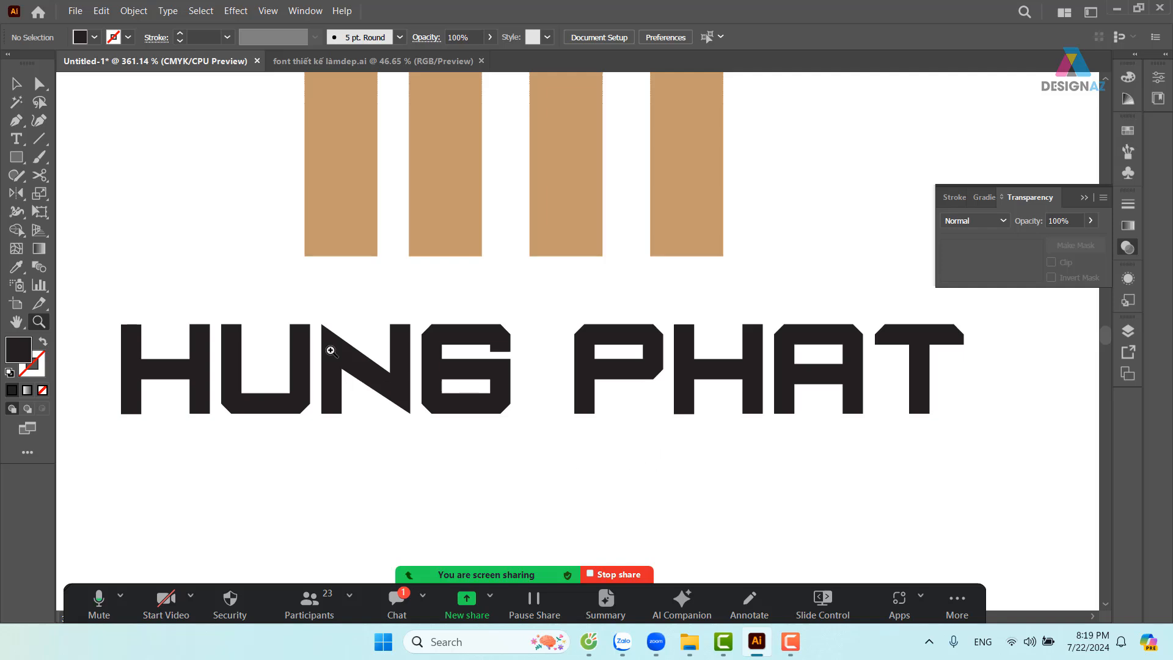
left_click(16, 138)
left_click(557, 360)
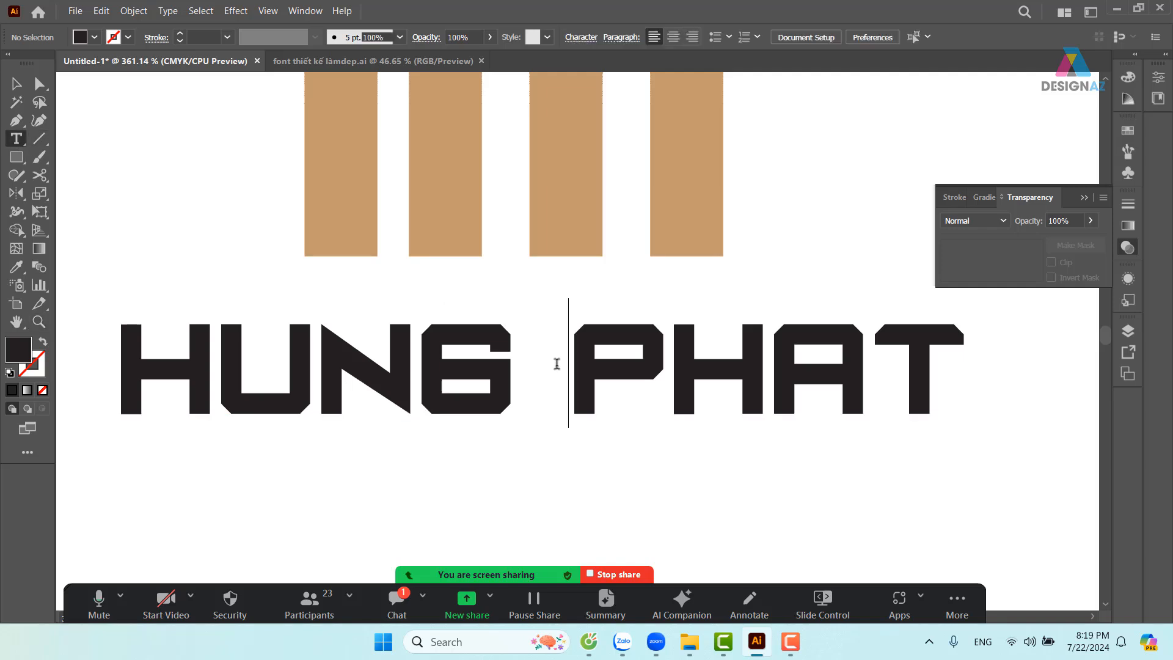
key("alt+Left")
key("alt+Left")
key("alt+Left")
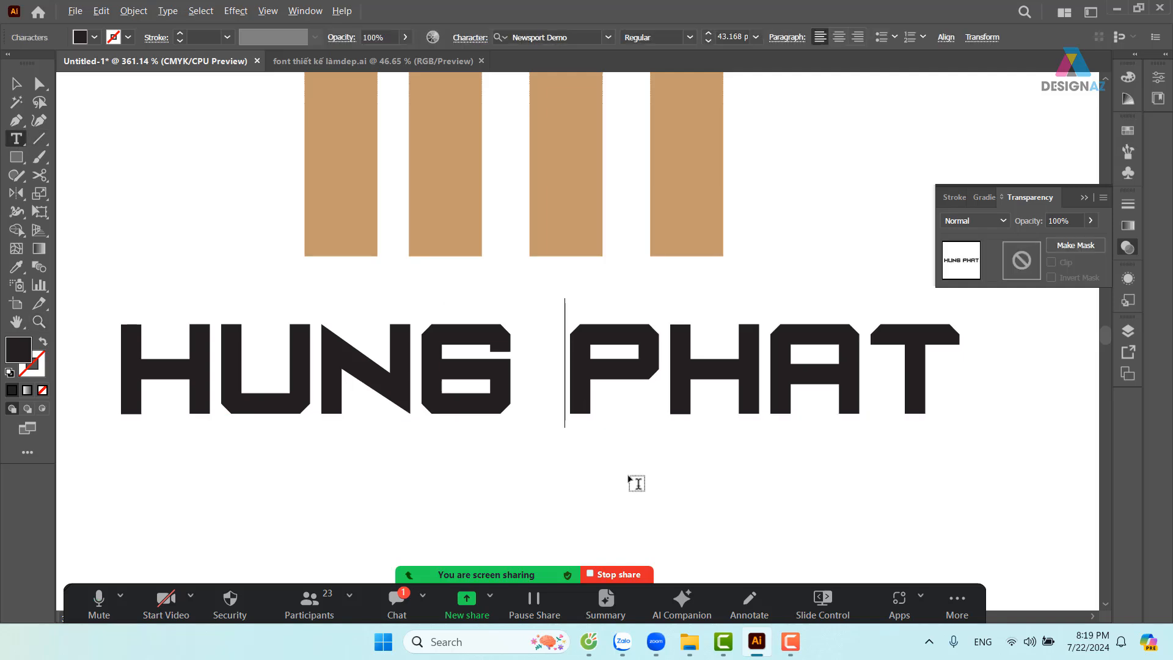
key("alt+Left")
key("alt+Left")
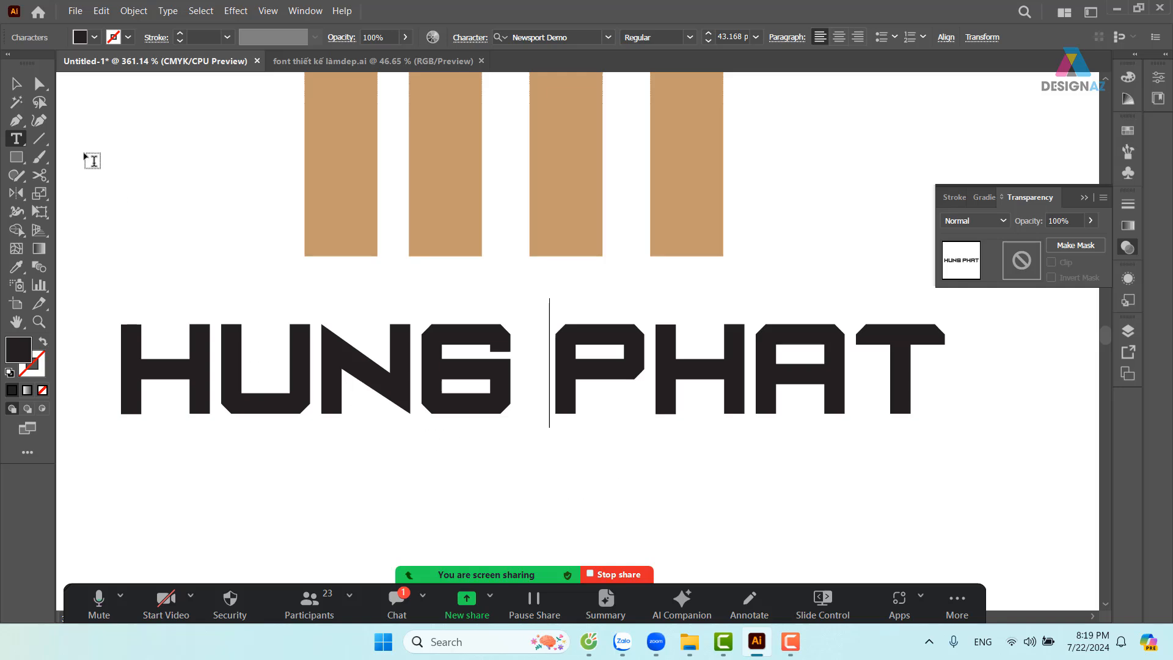
left_click(15, 86)
left_click(122, 172)
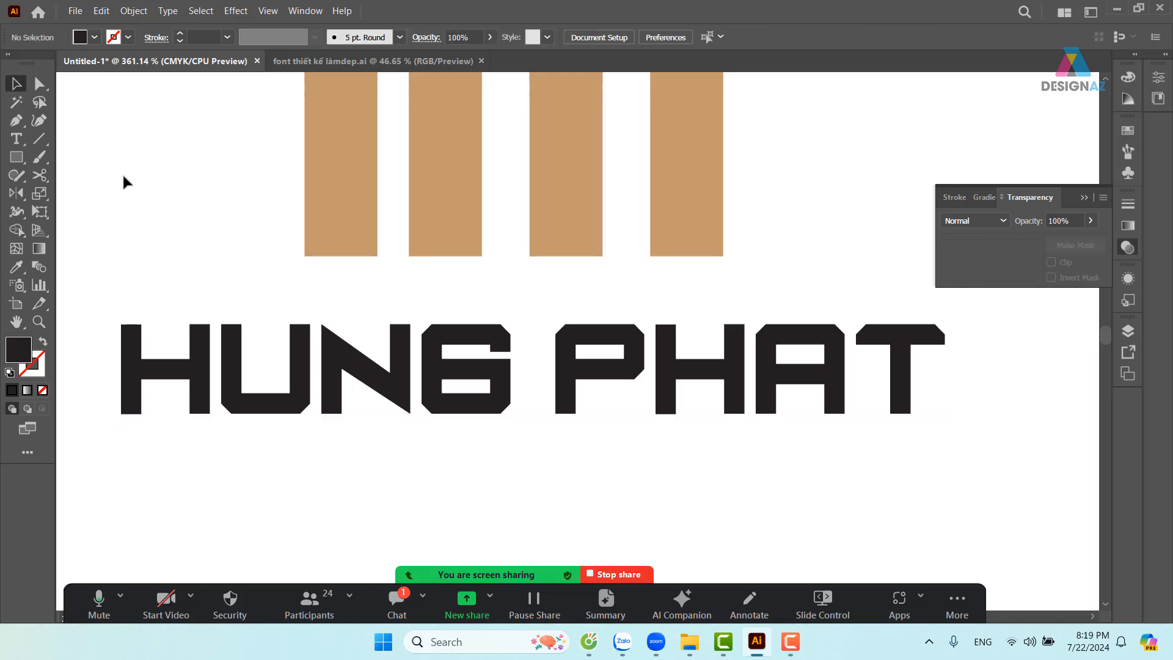
Draw a small rectangle over the inner end of the G's middle bar, spanning its upper and lower openings
key("ctrl+minus")
key("ctrl+minus")
key("ctrl+minus")
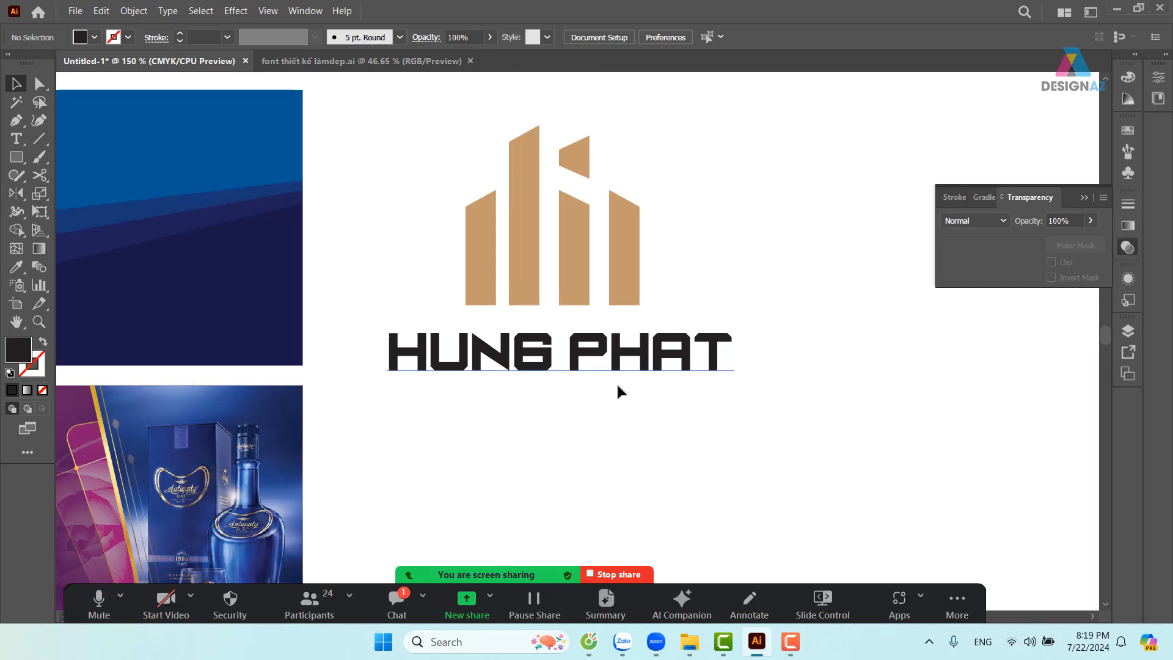
left_click_drag(664, 410, 682, 441)
key("z")
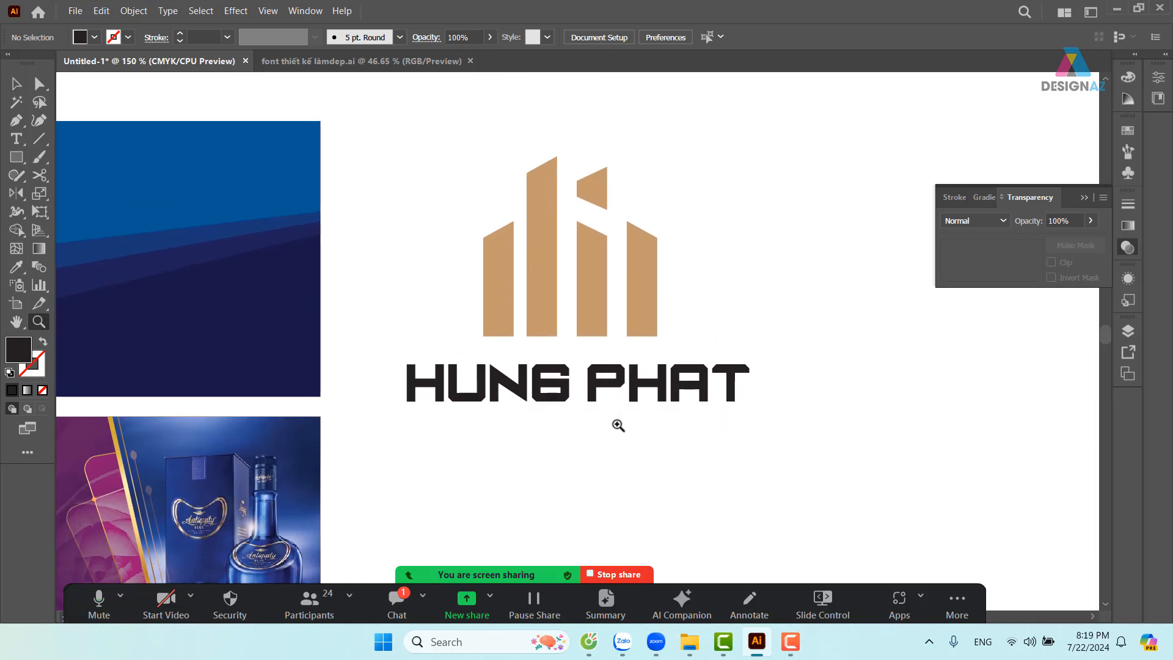
left_click_drag(404, 345, 857, 467)
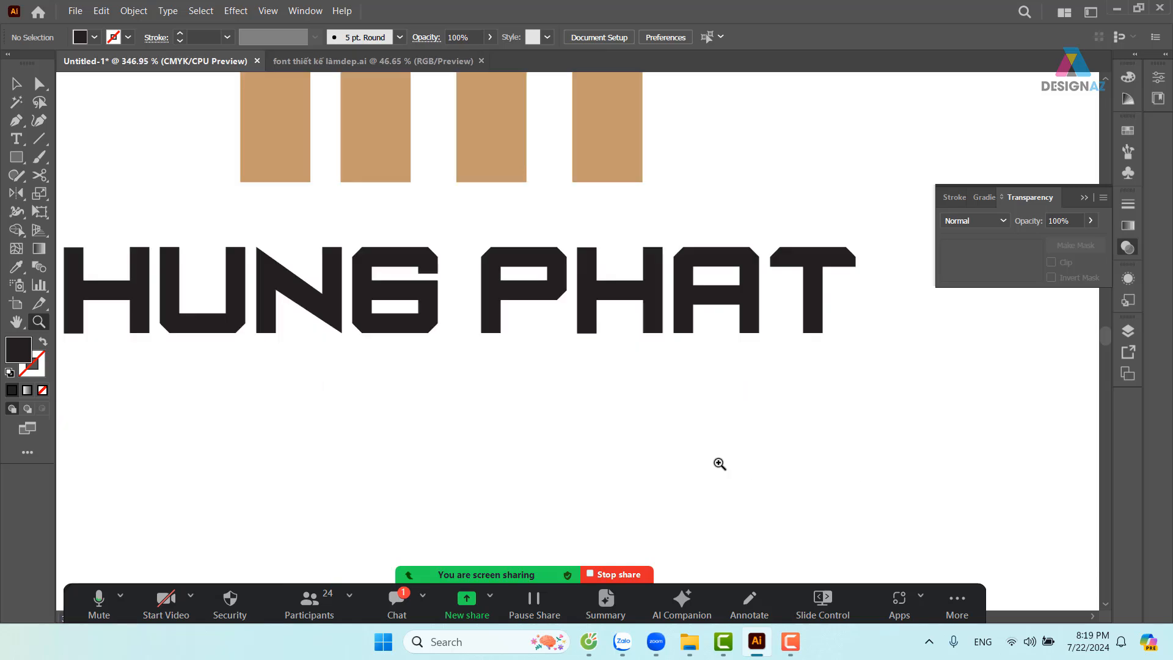
left_click_drag(572, 376, 772, 510)
key("m")
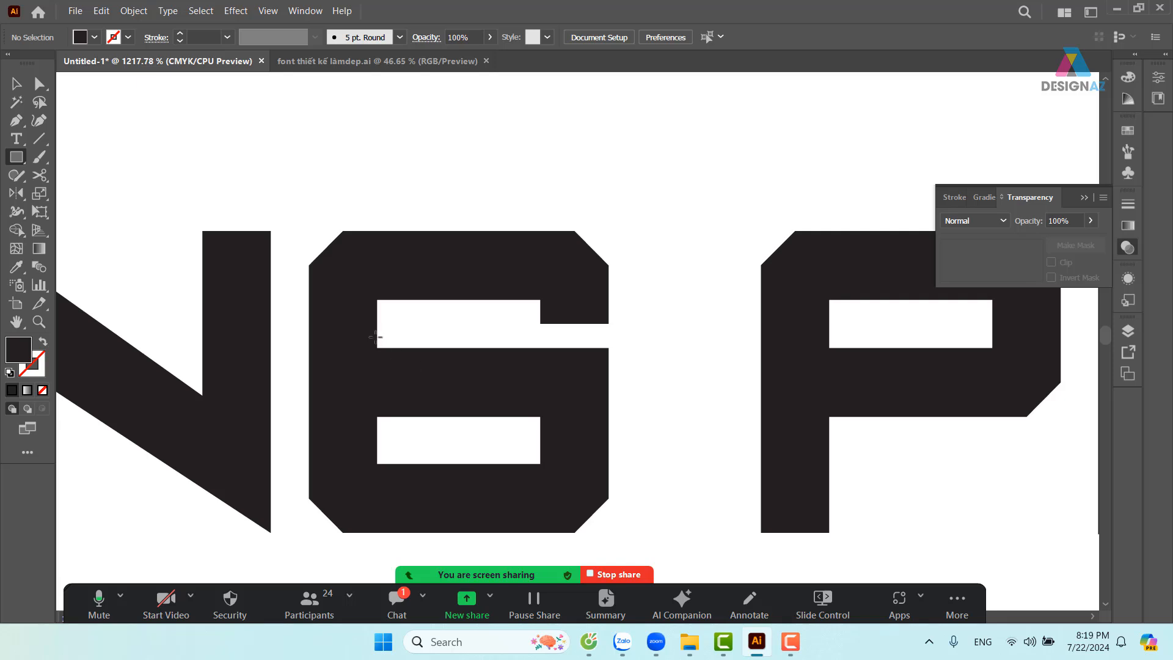
left_click_drag(377, 336, 454, 431)
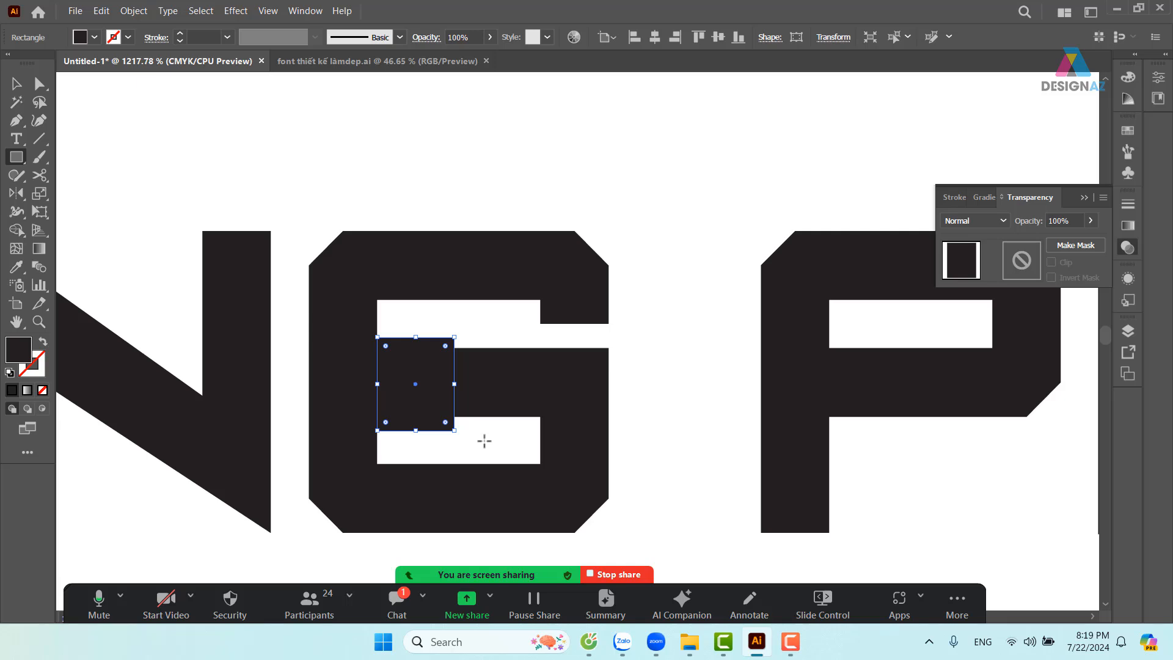
Fill the rectangle on the G with white so it cuts the middle bar away from the stem
key("i")
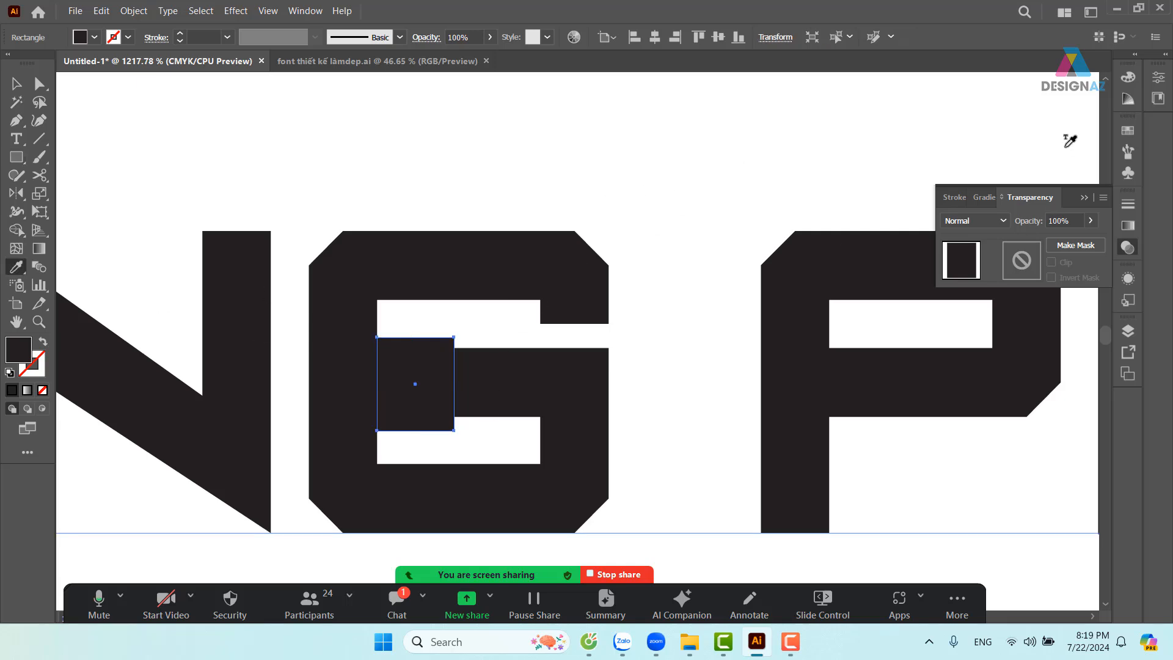
left_click(1128, 130)
left_click(959, 171)
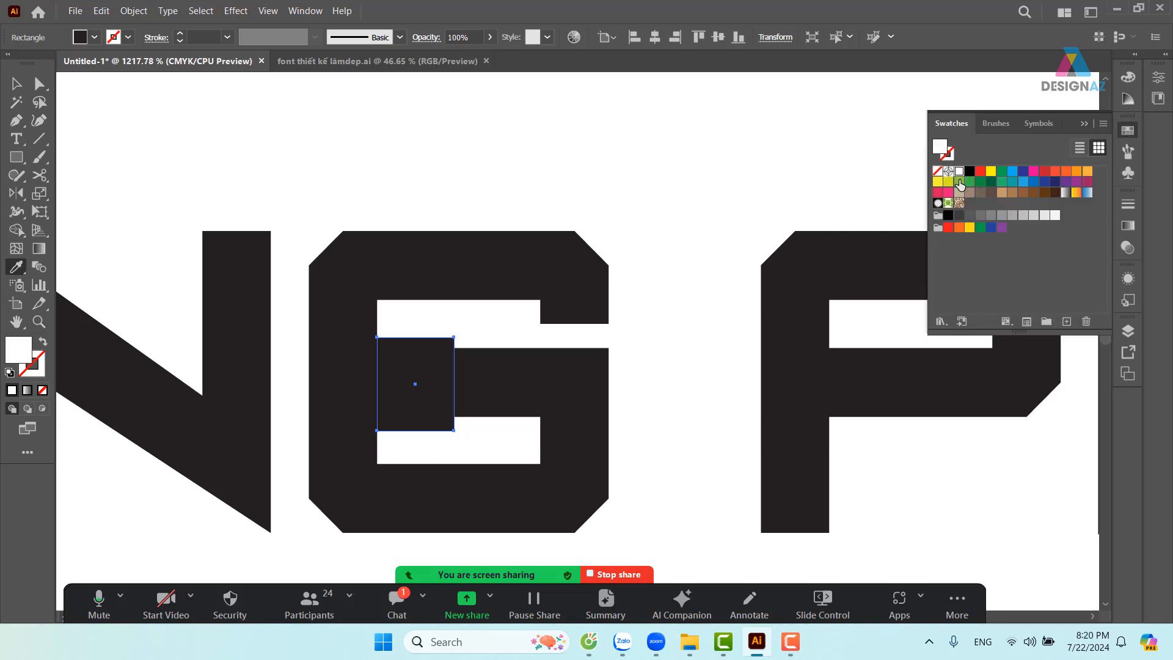
key("v")
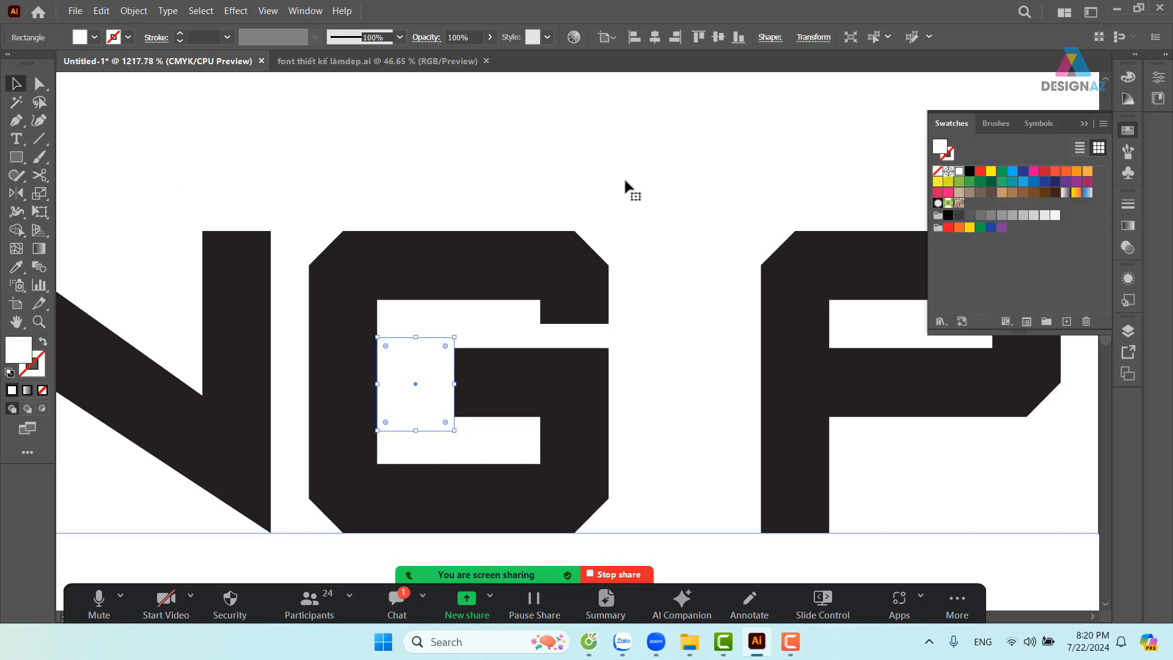
left_click(624, 181)
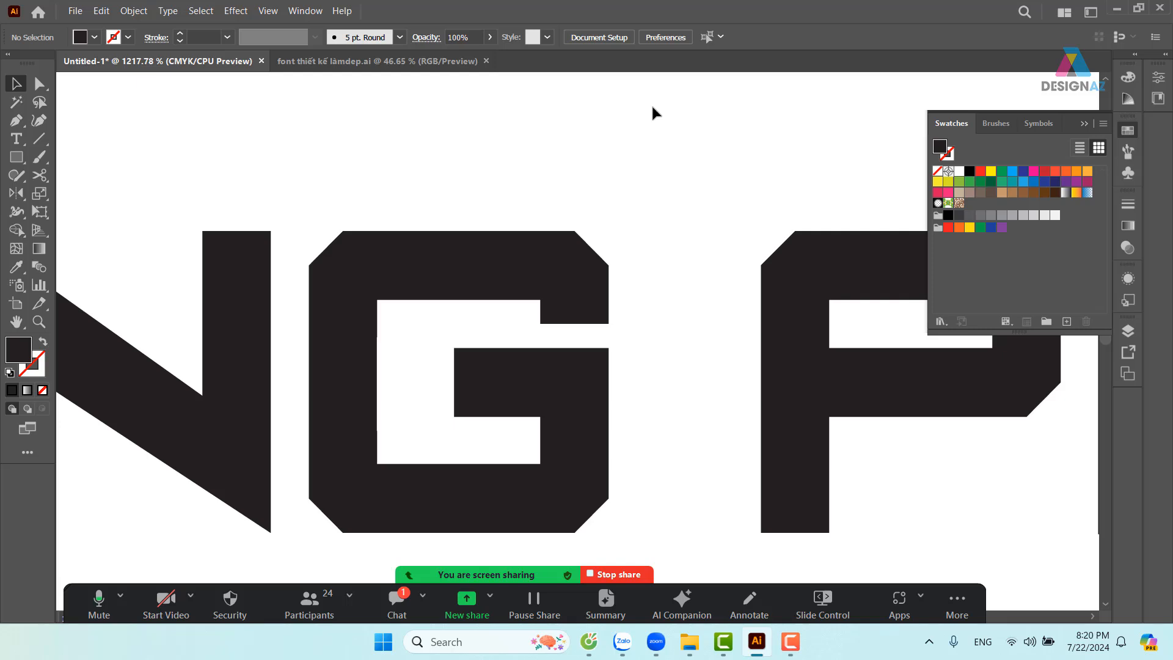
Move the white rectangle off the letter G for comparison and undo the move
key("ctrl+minus")
key("ctrl+minus")
key("ctrl+minus")
key("ctrl+minus")
key("ctrl+minus")
key("ctrl+minus")
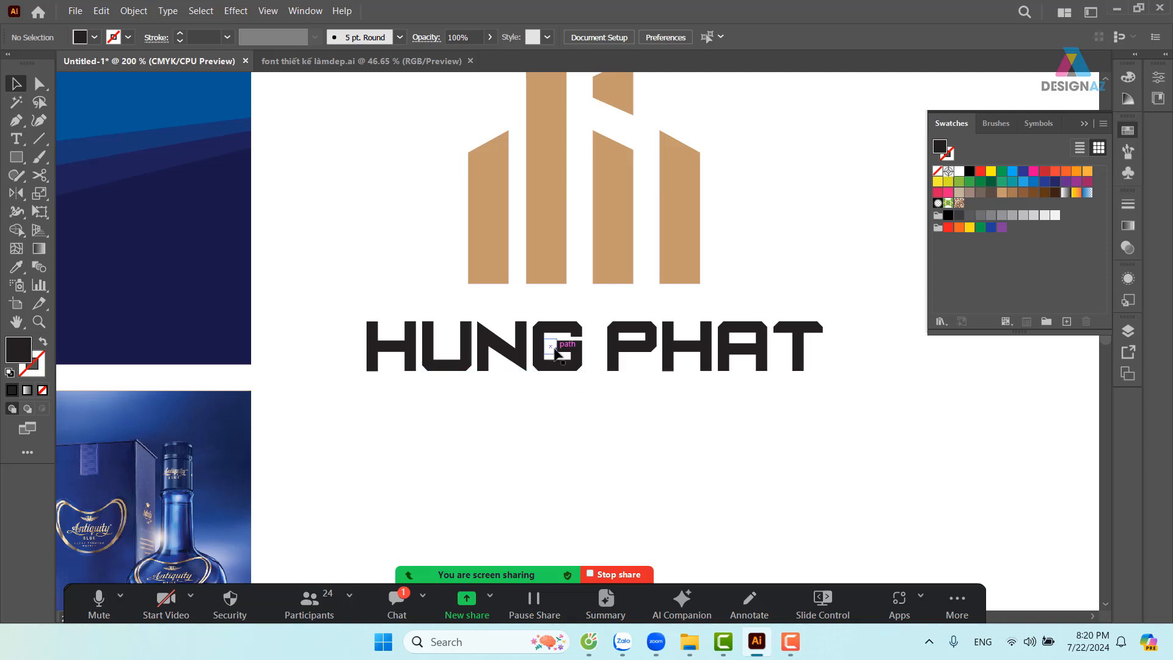
left_click_drag(552, 345, 600, 420)
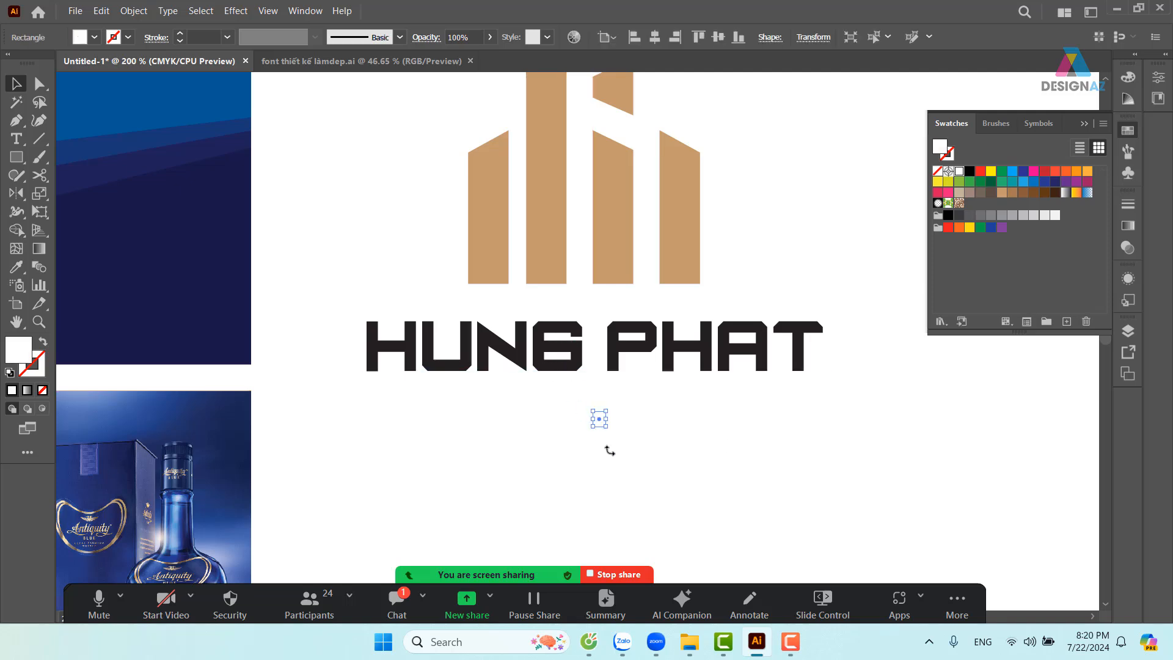
key("ctrl+z")
Duplicate the G's white rectangle onto the P, cutting its lower bar away from the stem
key("z")
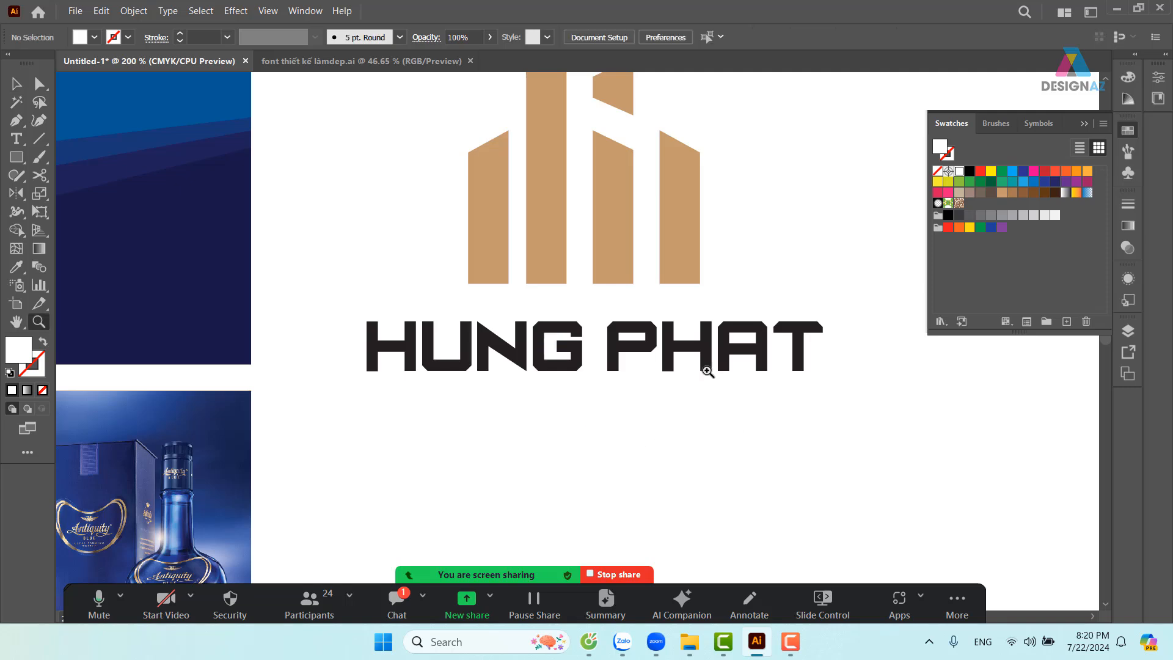
left_click_drag(449, 276, 849, 413)
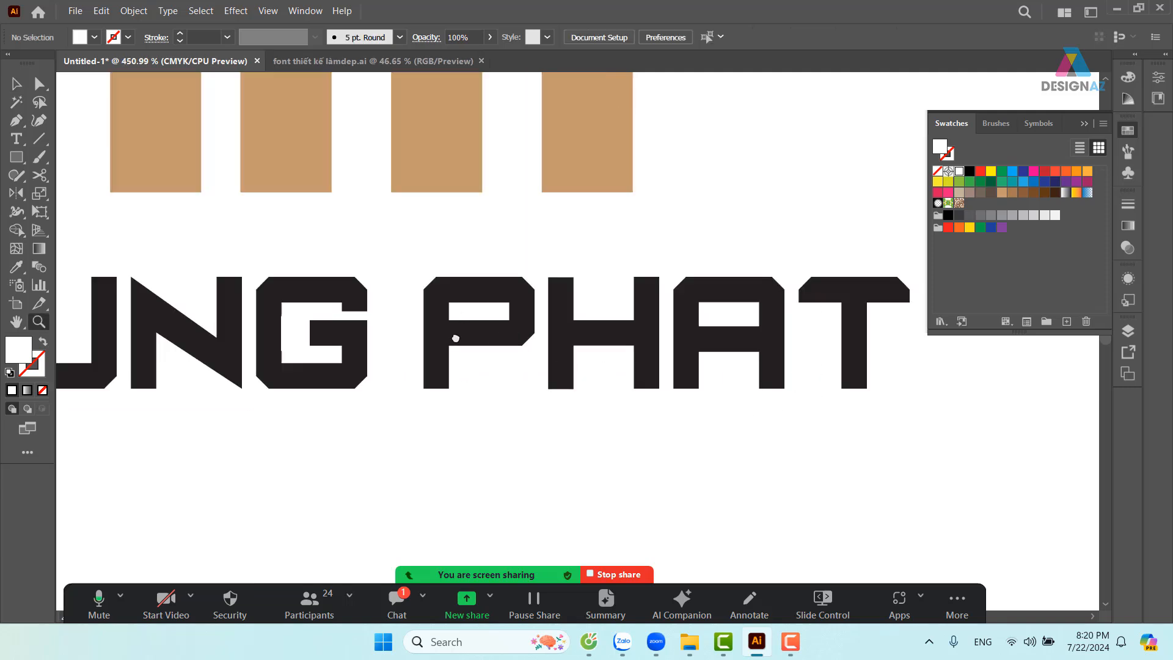
left_click_drag(455, 338, 450, 379)
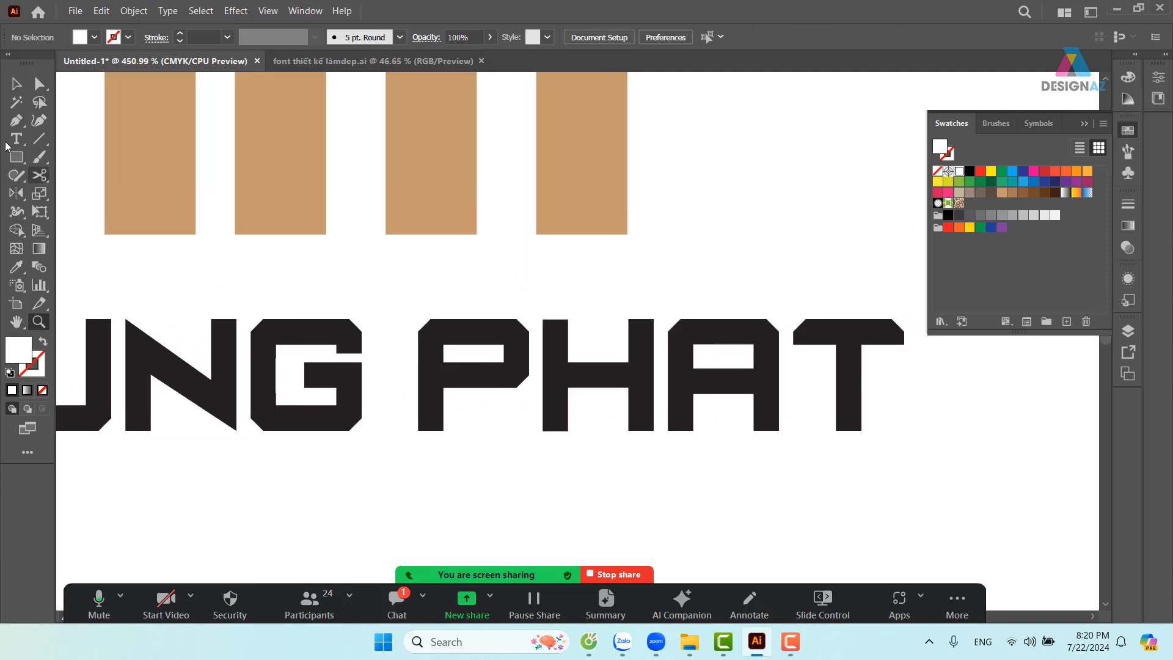
key("v")
left_click(290, 391)
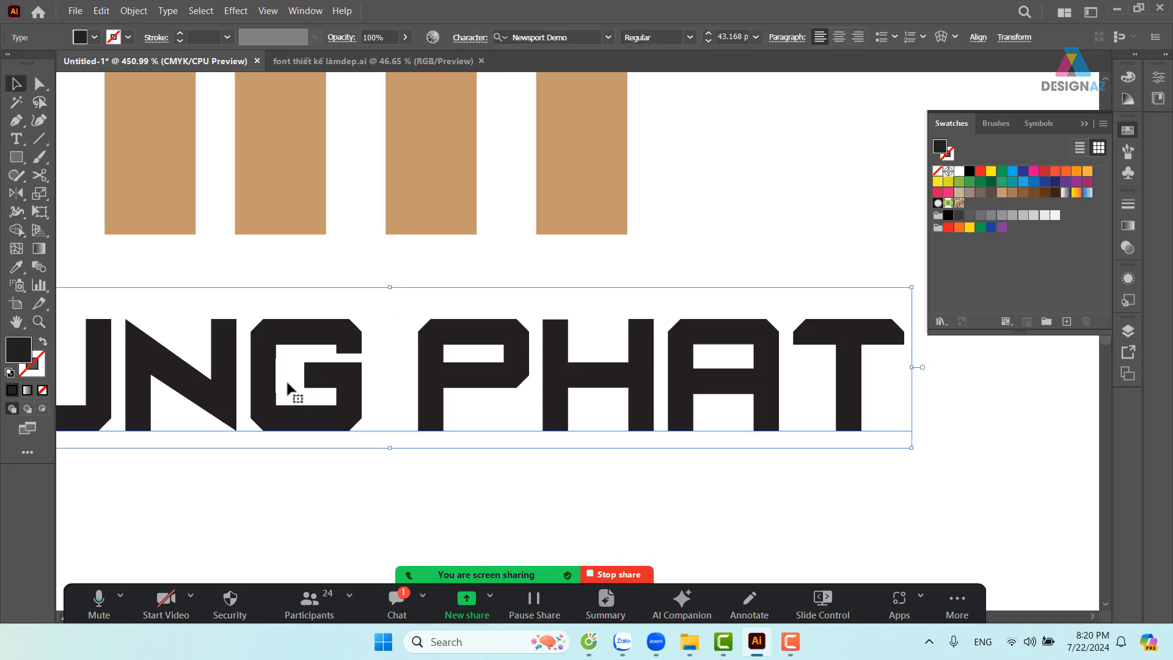
left_click(288, 388)
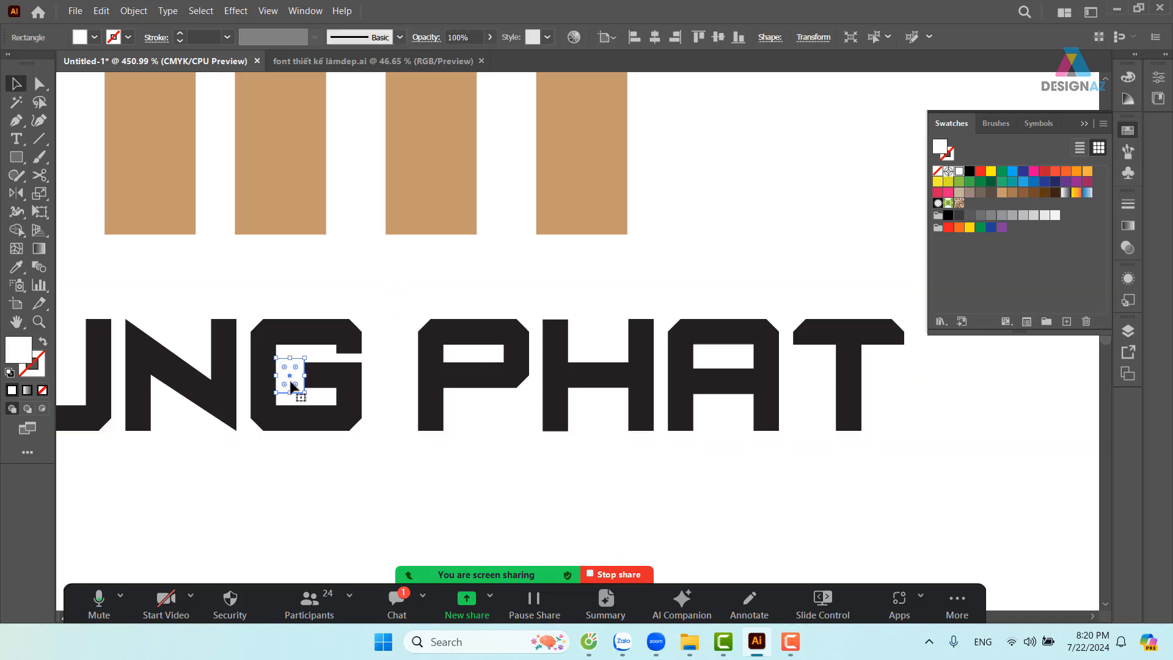
left_click(356, 269)
left_click_drag(303, 374, 466, 373)
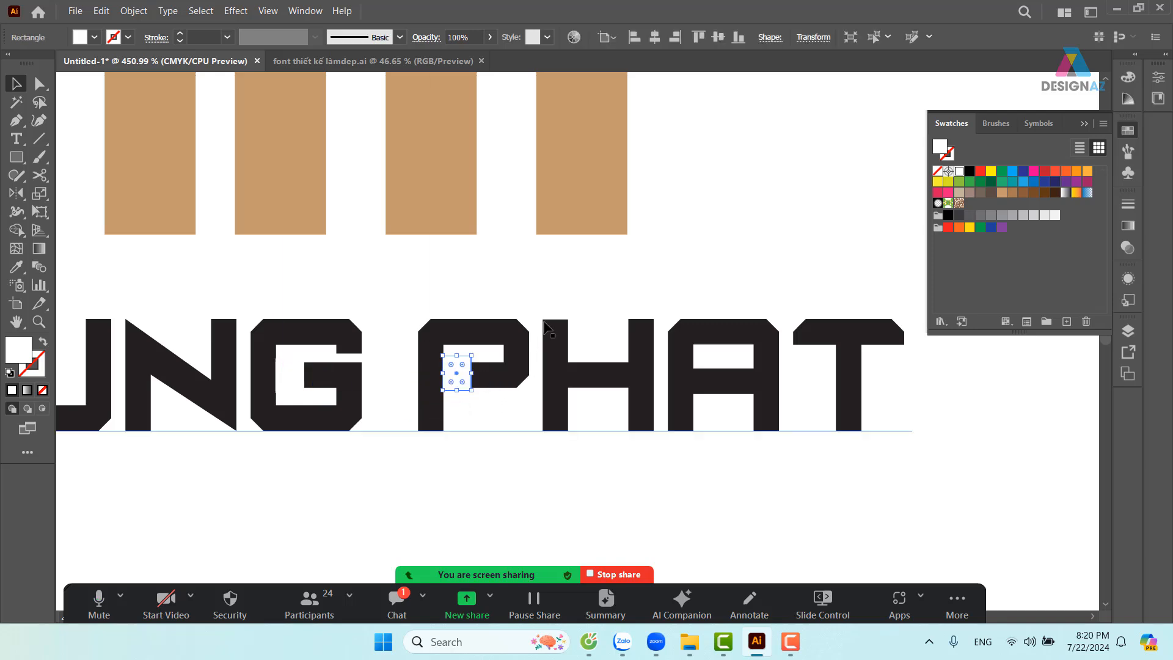
left_click(613, 290)
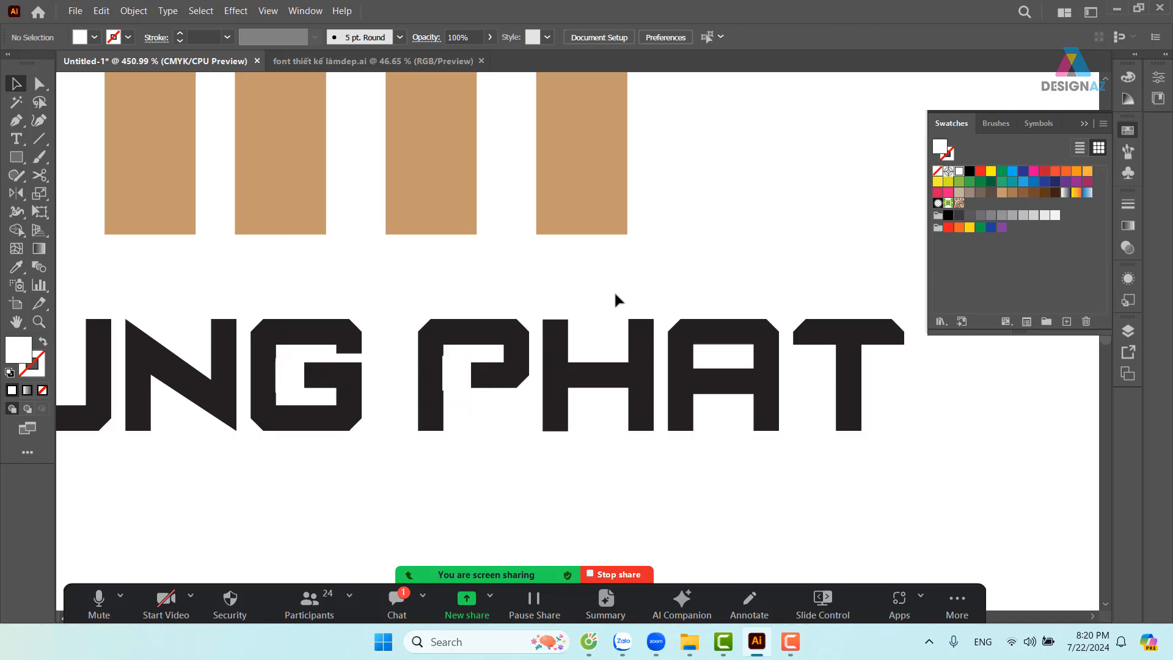
Trim the left edge of the white rectangle on the P so it sits flush against the letter's stem
left_click(463, 383)
key("z")
left_click_drag(413, 310, 841, 493)
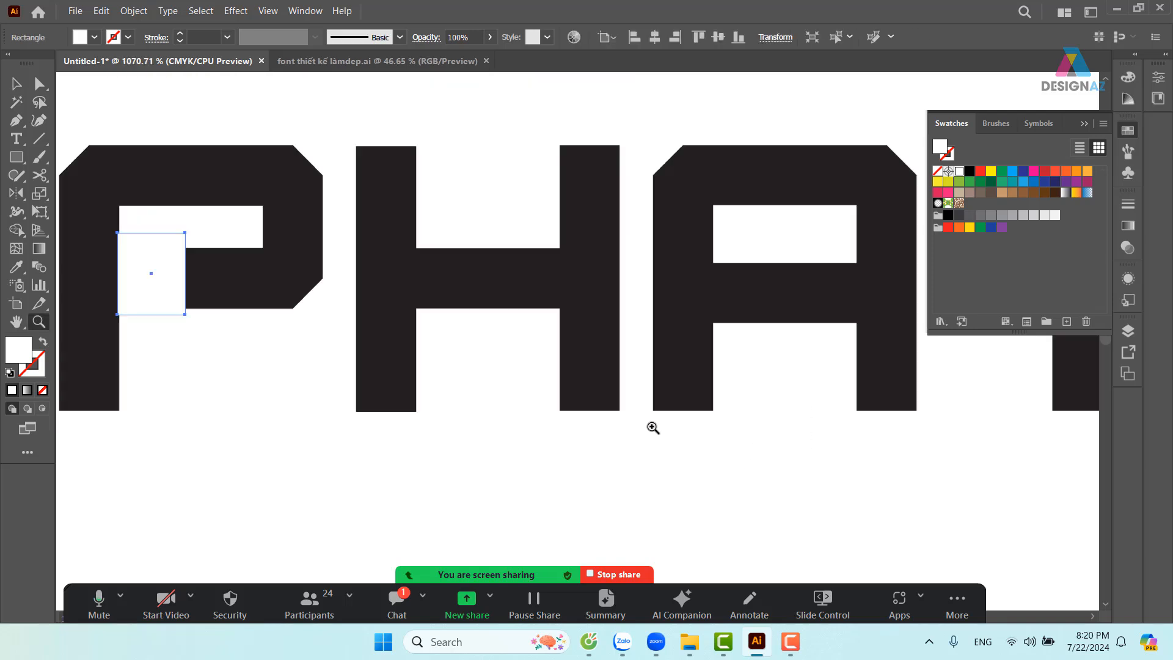
key("v")
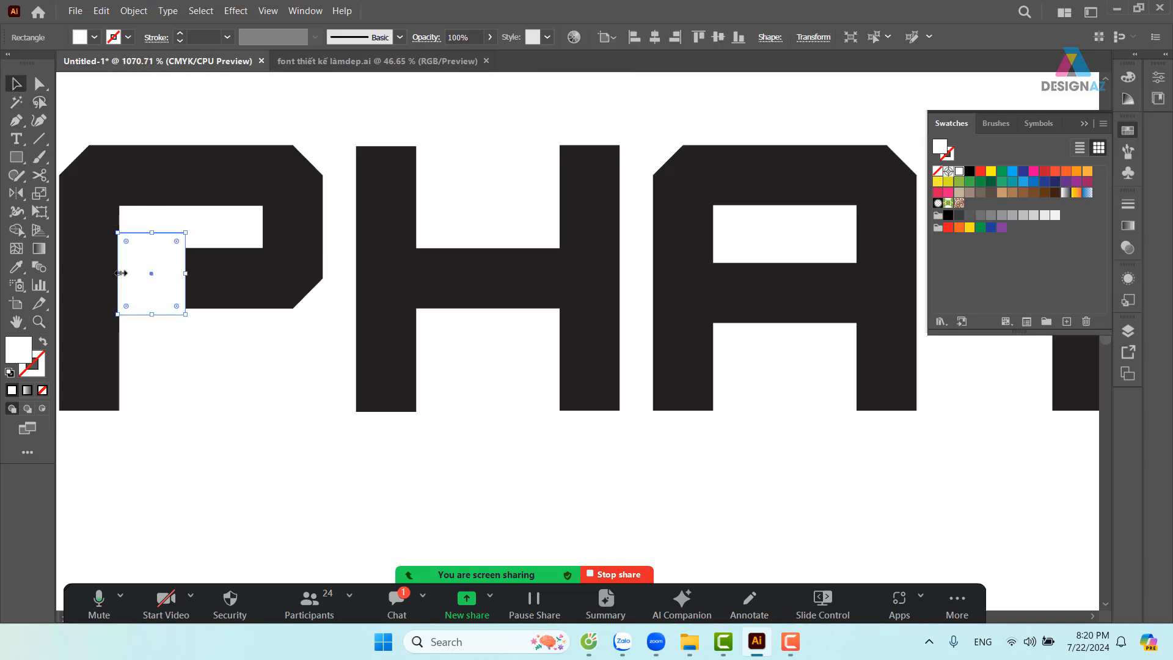
left_click_drag(119, 274, 121, 275)
left_click_drag(121, 275, 121, 275)
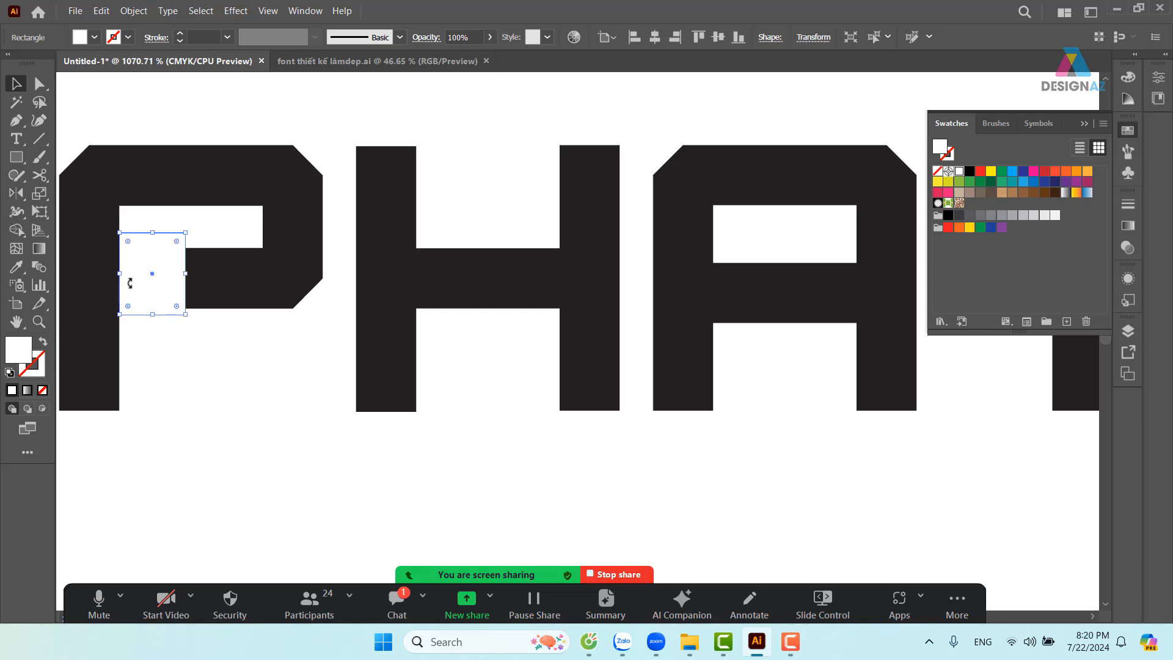
left_click(338, 117)
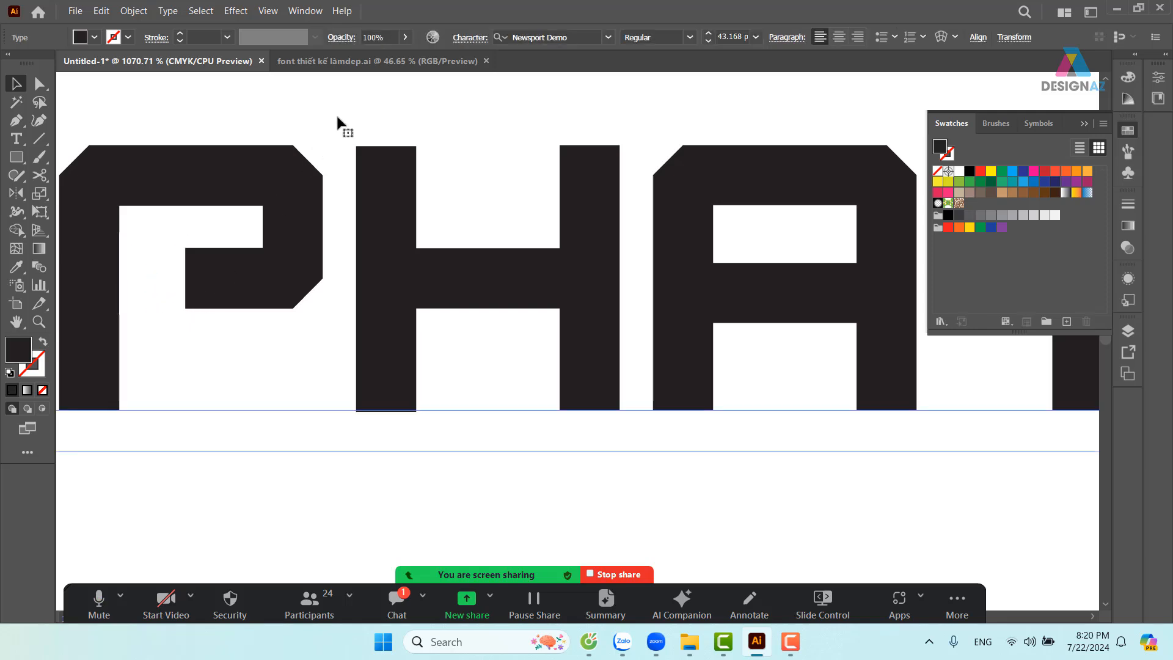
key("ctrl+minus")
key("ctrl+minus")
key("ctrl+minus")
key("ctrl+minus")
key("ctrl+minus")
key("ctrl+minus")
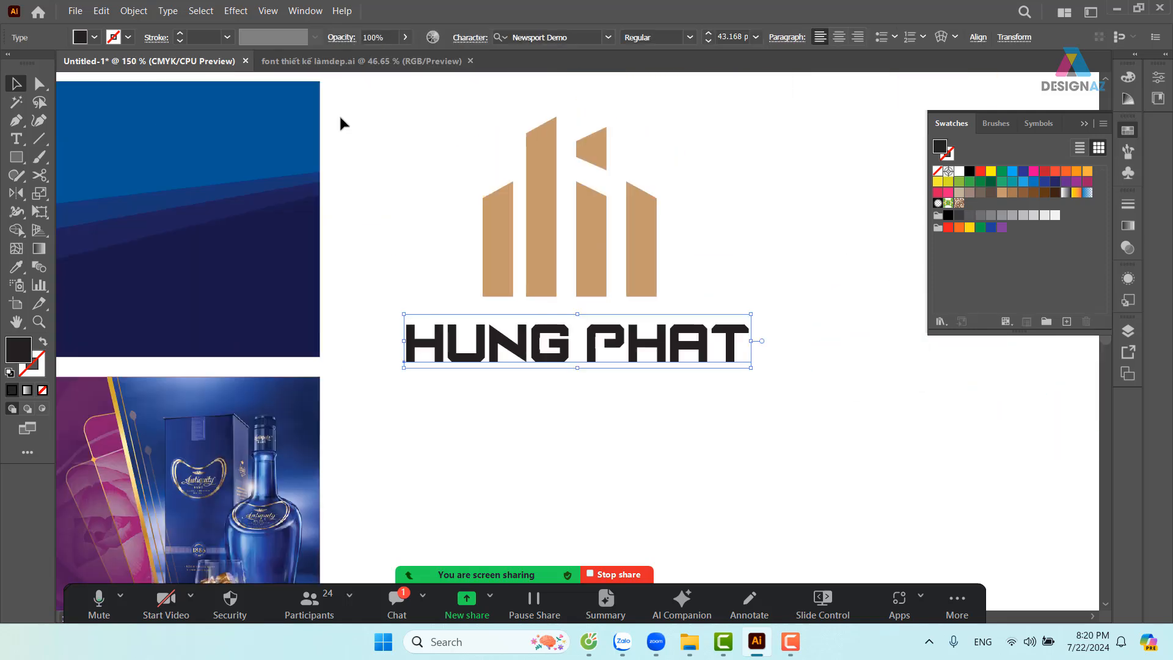
left_click(693, 429)
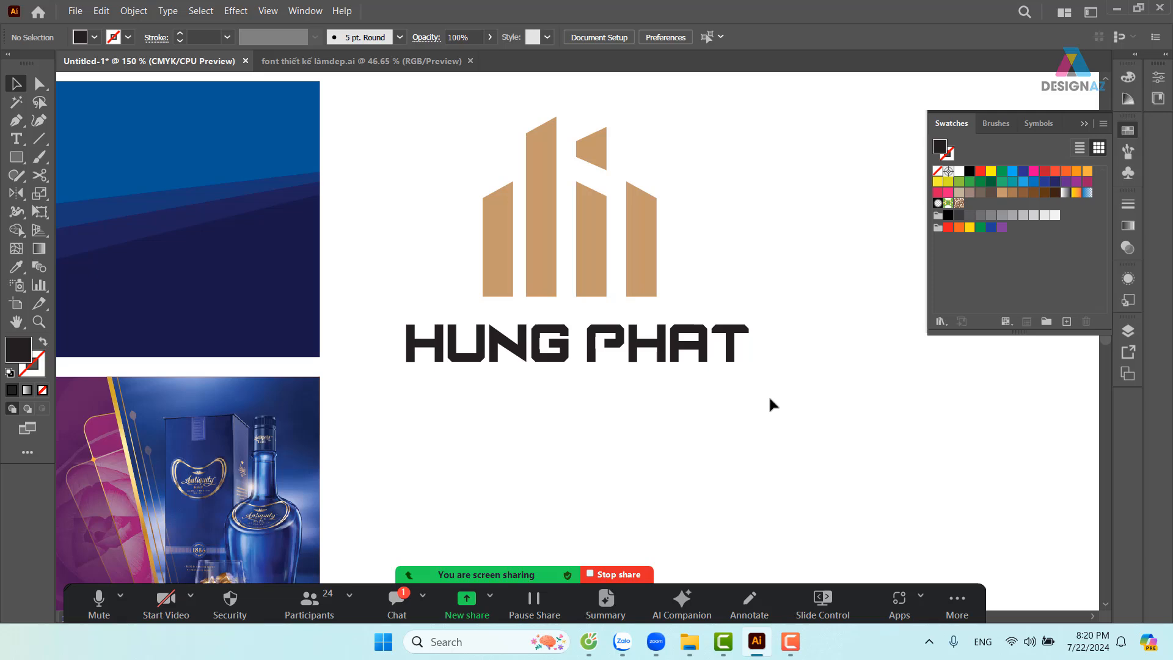
Narrow the P's white rectangle slightly from its right side and duplicate it onto the A, cutting the crossbar away from the left stem
key("ctrl+equal")
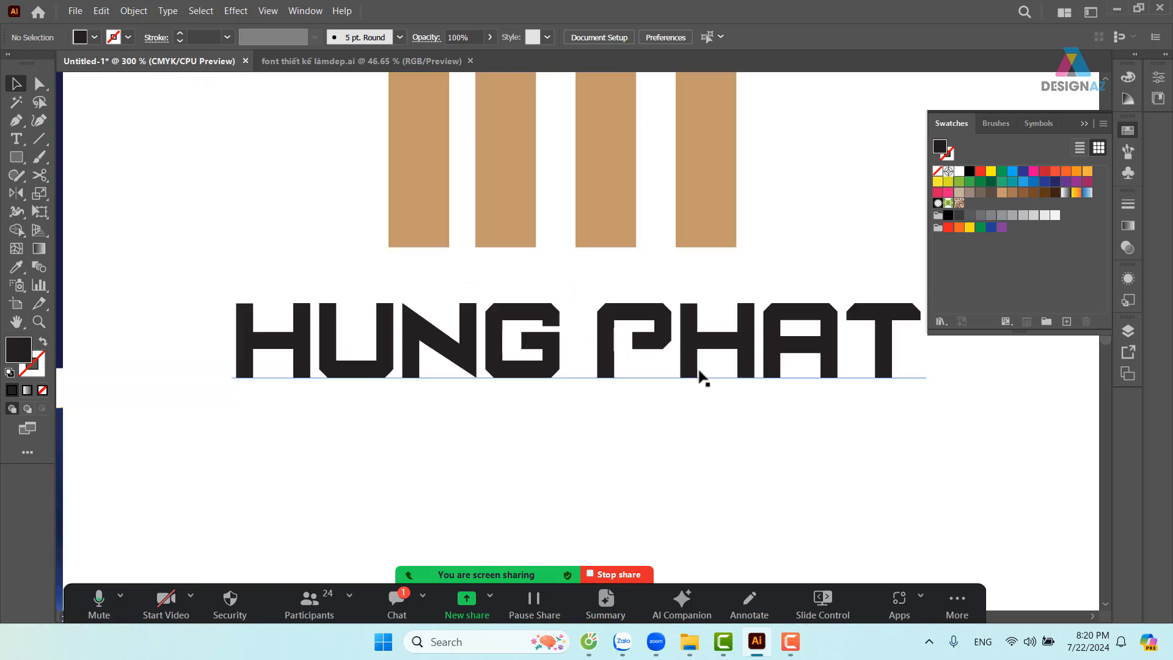
key("z")
left_click_drag(561, 278, 960, 426)
left_click(16, 83)
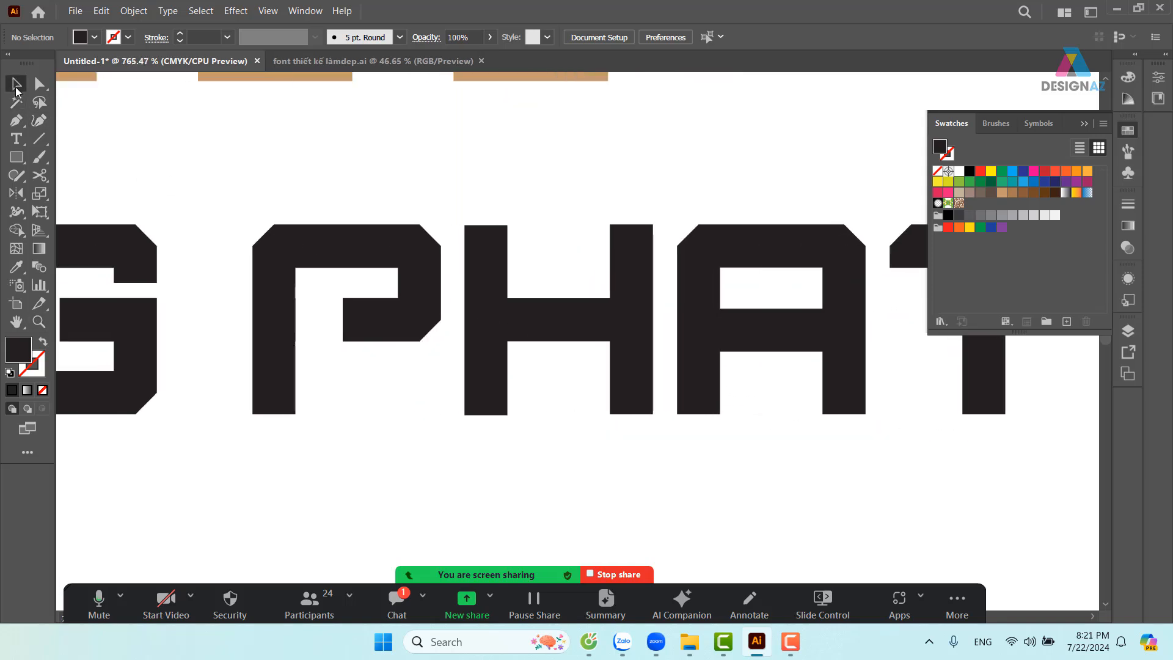
left_click(326, 319)
left_click_drag(343, 318, 746, 330)
left_click(418, 181)
left_click(325, 315)
left_click(393, 183)
left_click(776, 152)
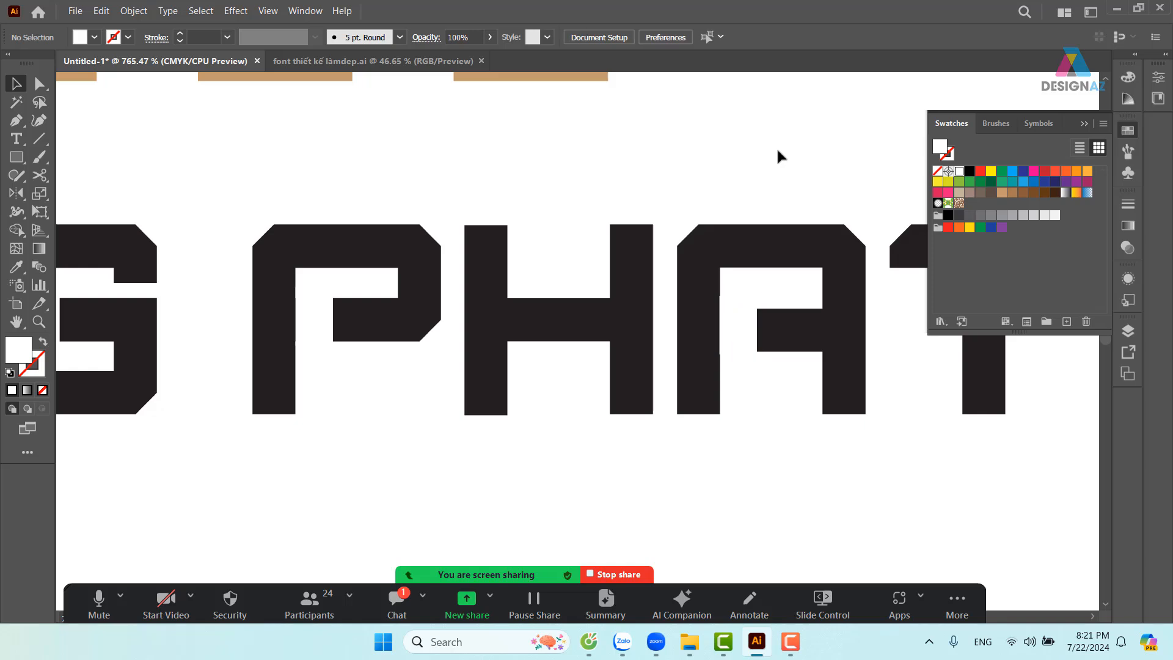
Duplicate the A's white rectangle onto the H of HUNG and the H of PHAT, cutting each crossbar away from its left stem
key("ctrl+minus")
key("ctrl+minus")
key("ctrl+minus")
key("ctrl+minus")
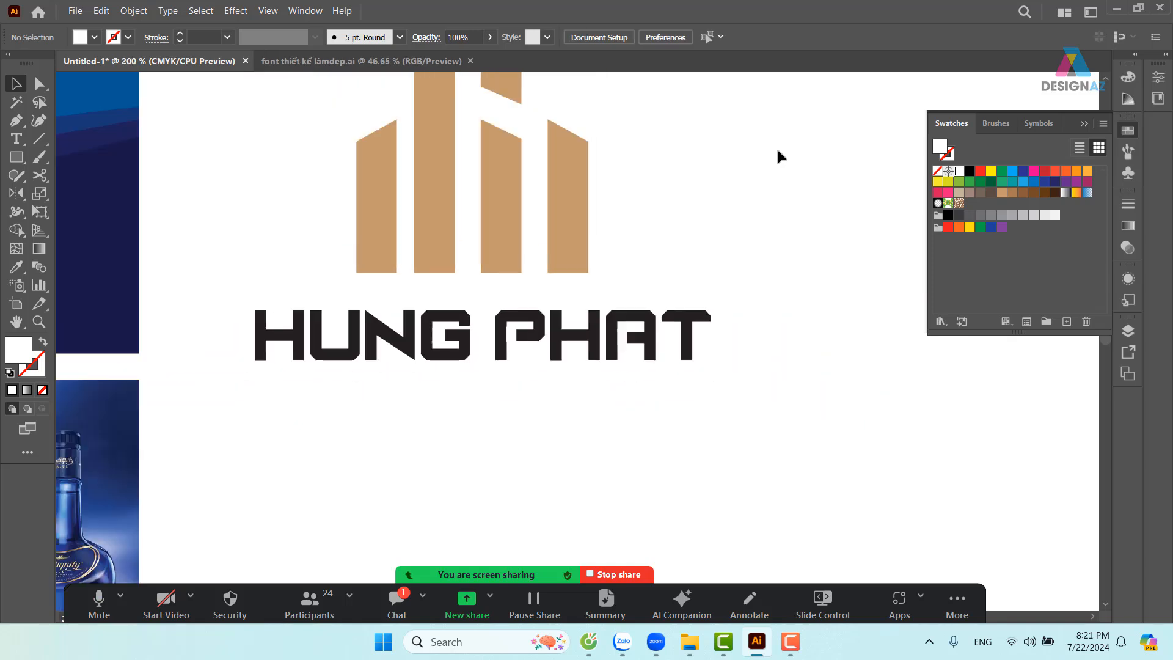
left_click_drag(671, 386, 782, 391)
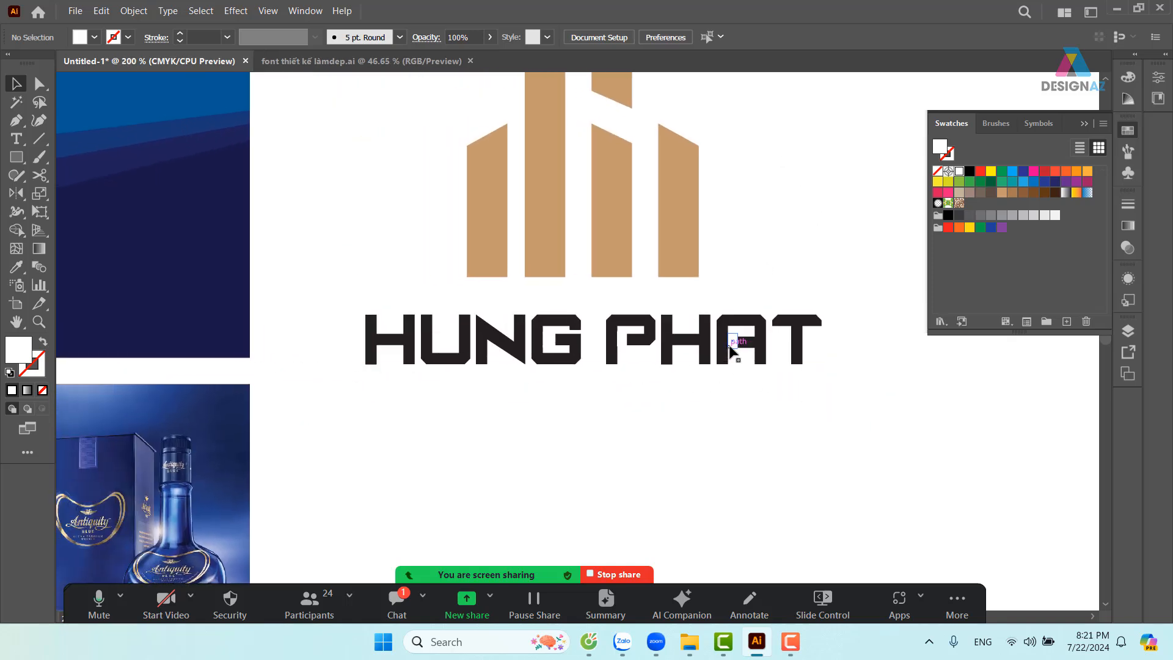
left_click_drag(725, 352, 383, 349)
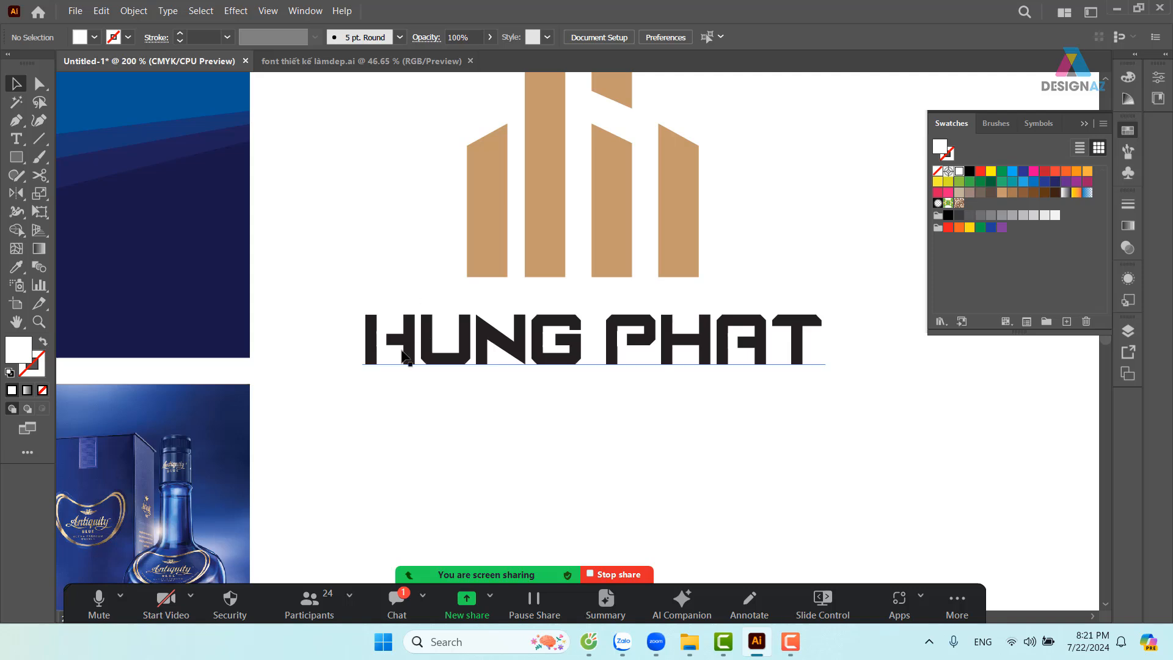
left_click_drag(382, 350, 685, 367)
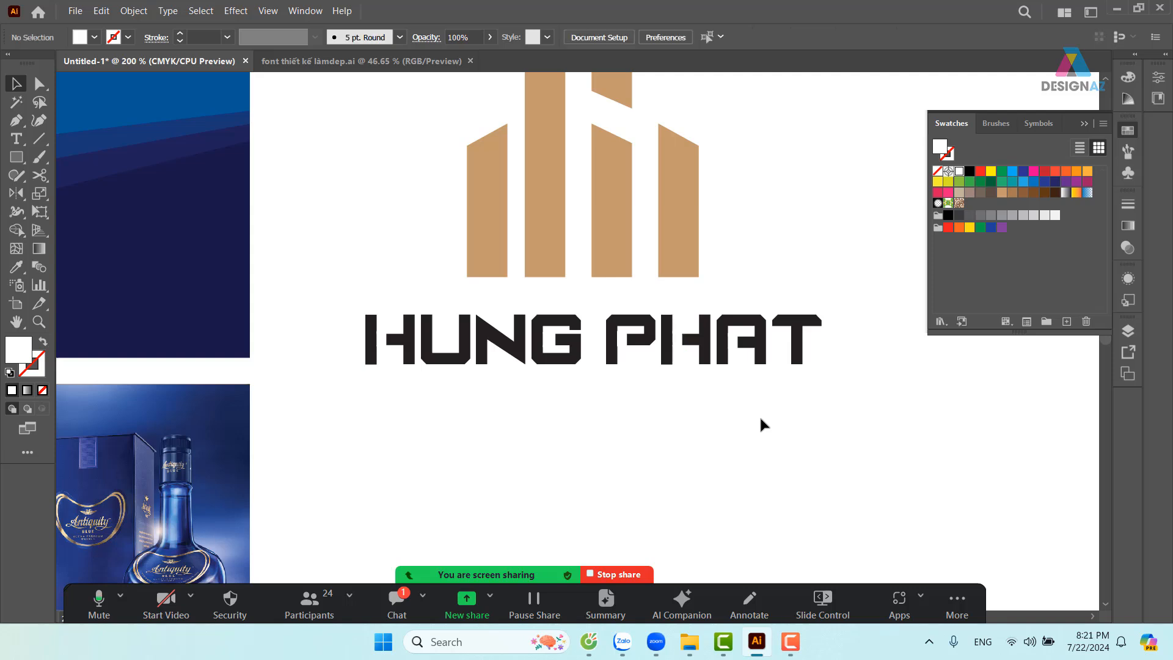
key("ctrl+minus")
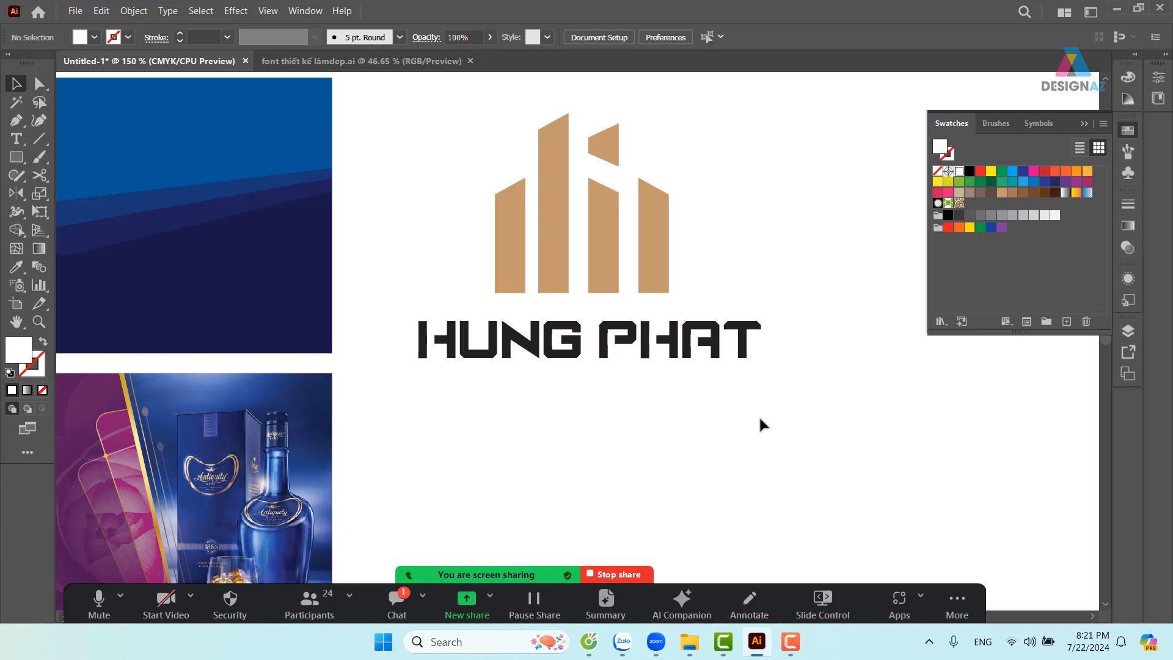
Recolour the HUNG PHAT text and all the building bars above it with the same red swatch
left_click(577, 350)
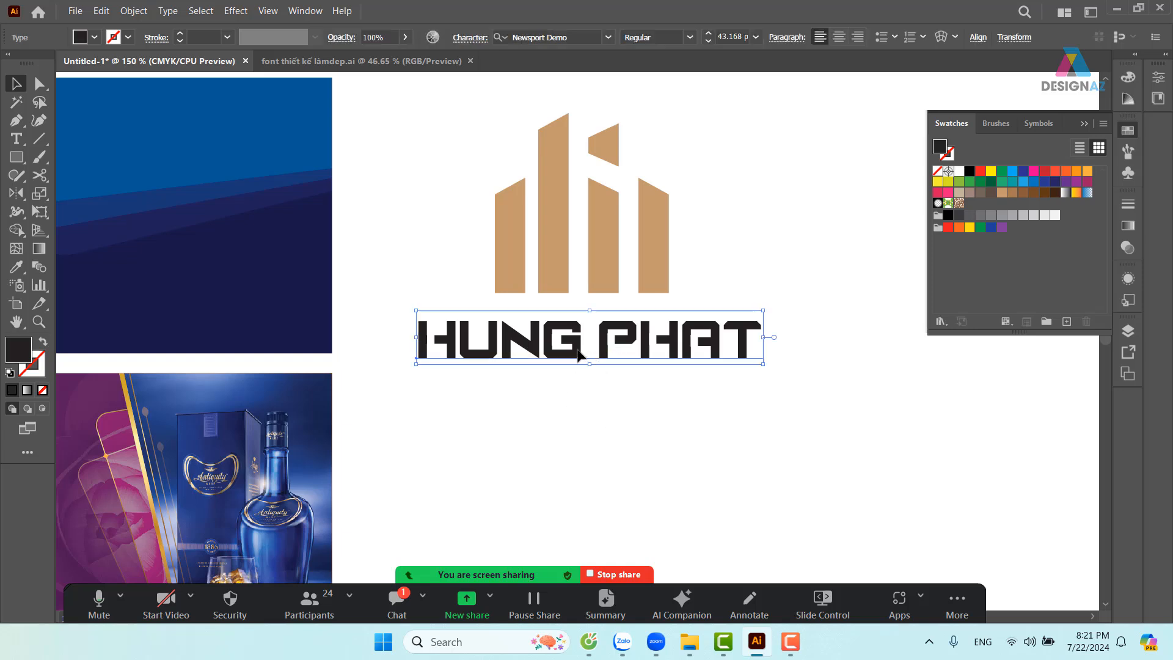
left_click(1044, 171)
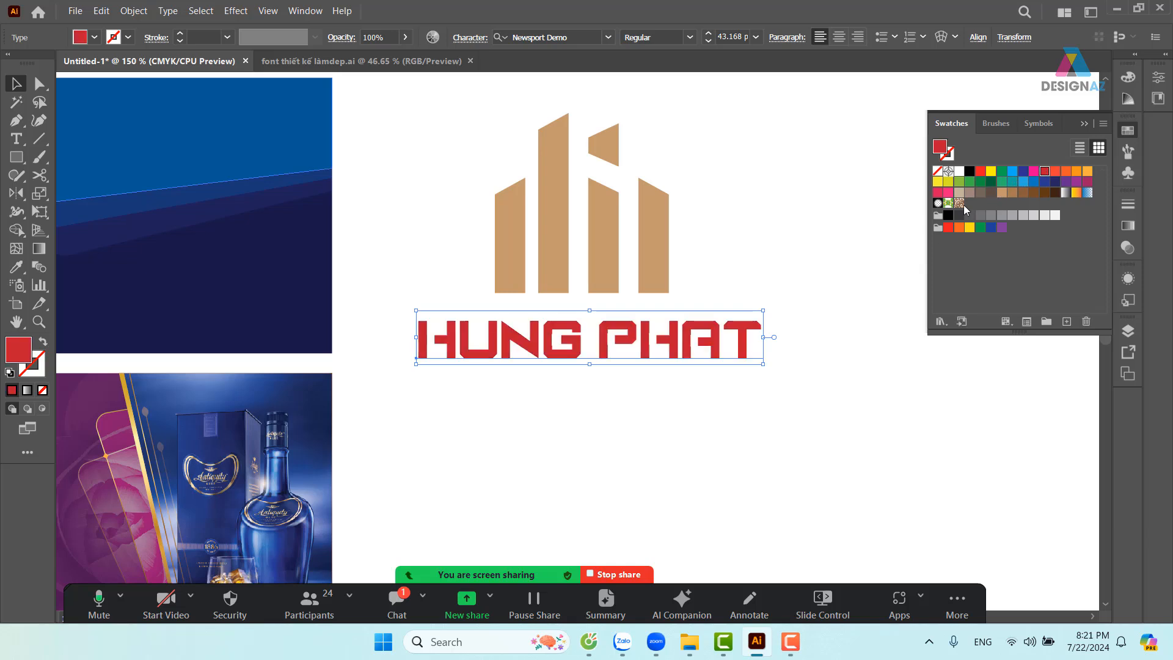
left_click(870, 222)
left_click_drag(452, 102, 693, 269)
left_click(1044, 175)
left_click(809, 200)
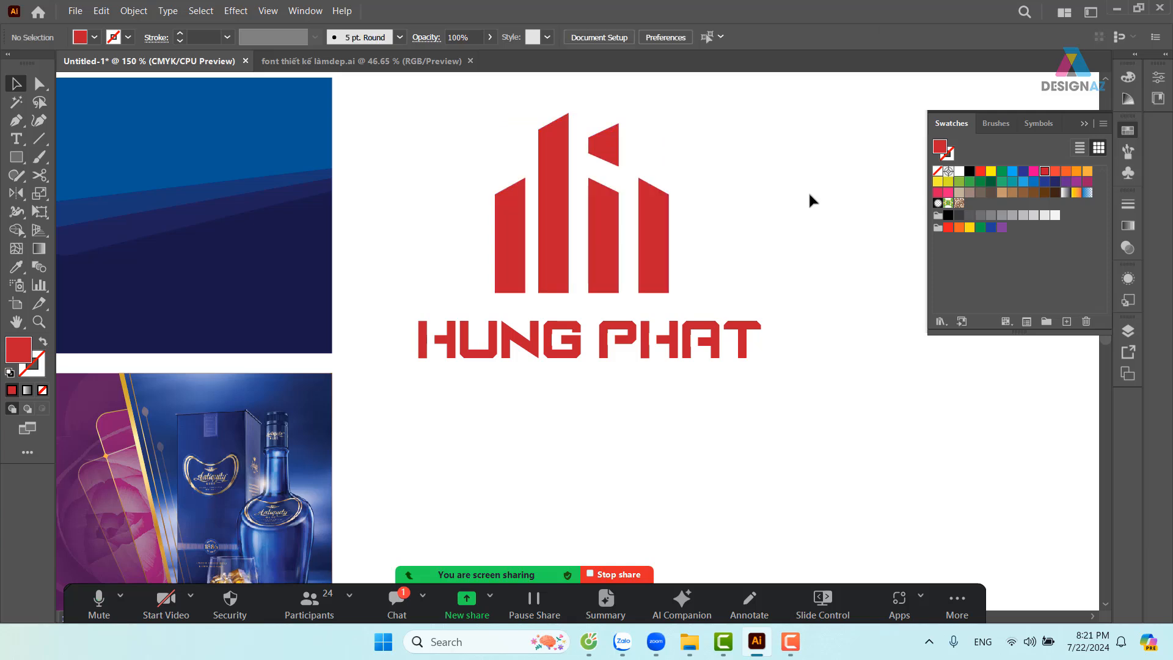
left_click(730, 336)
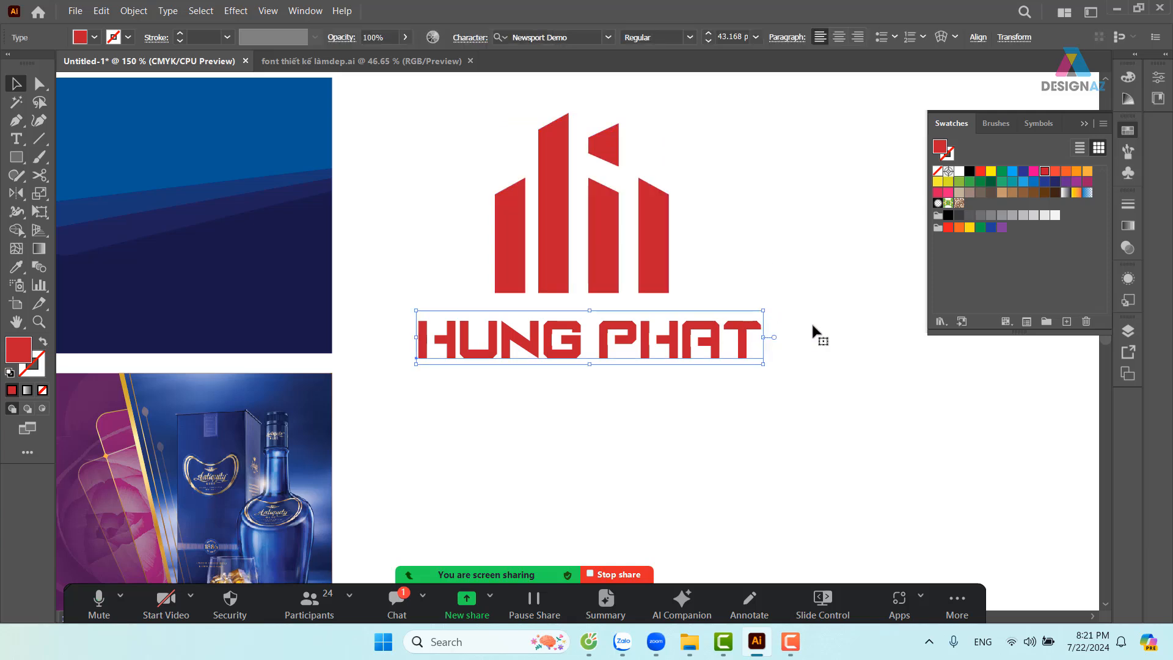
left_click(855, 392)
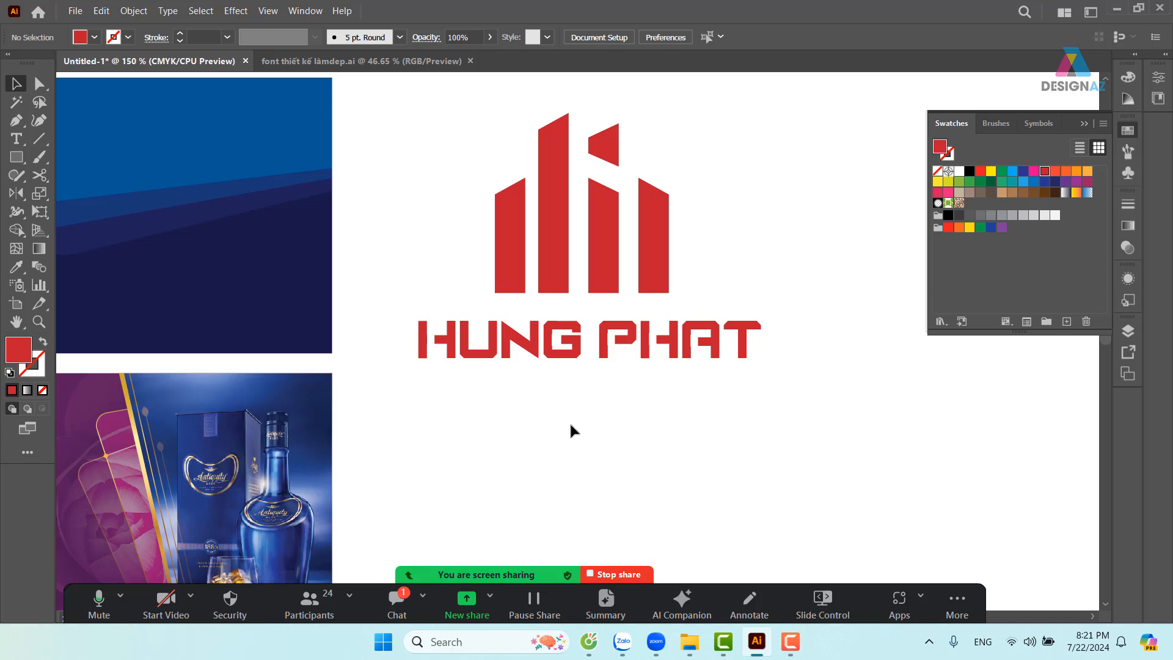
Add a Lorem ipsum placeholder line near the name and set its font to UTM Avo Regular
left_click(16, 139)
left_click(524, 387)
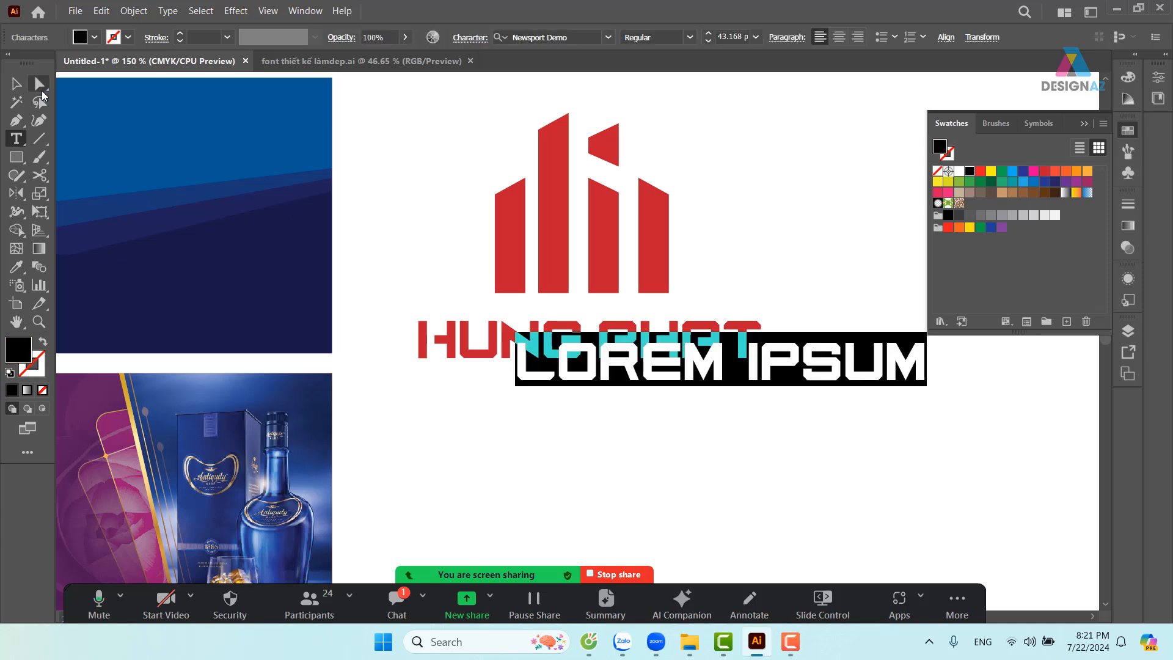
left_click(17, 84)
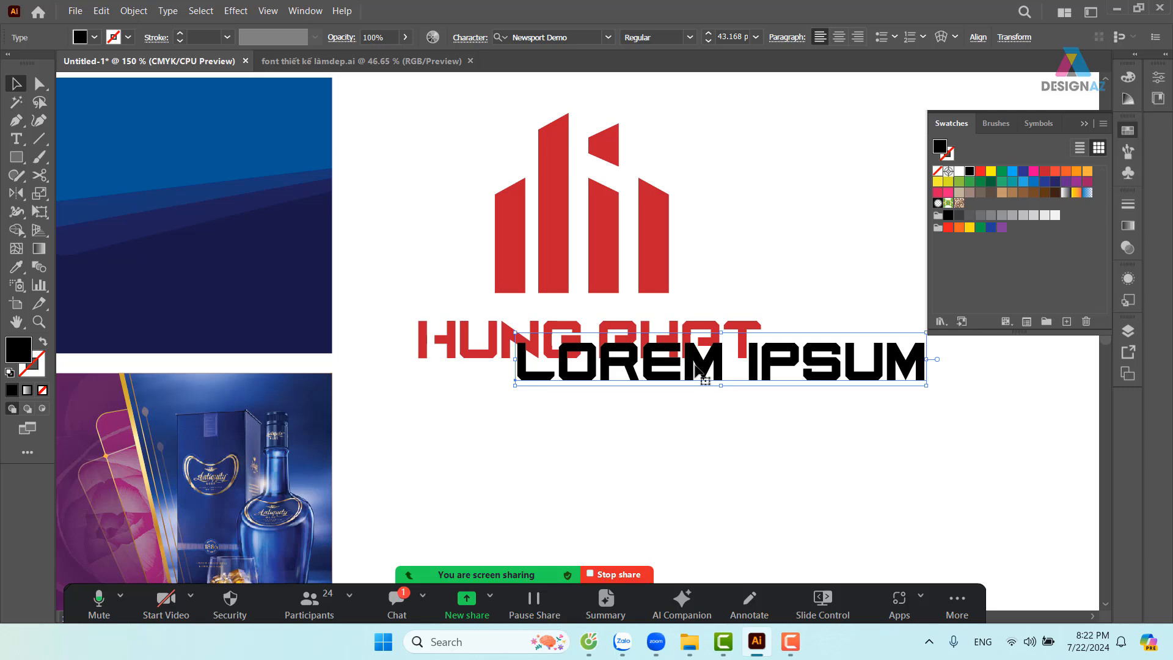
left_click(569, 38)
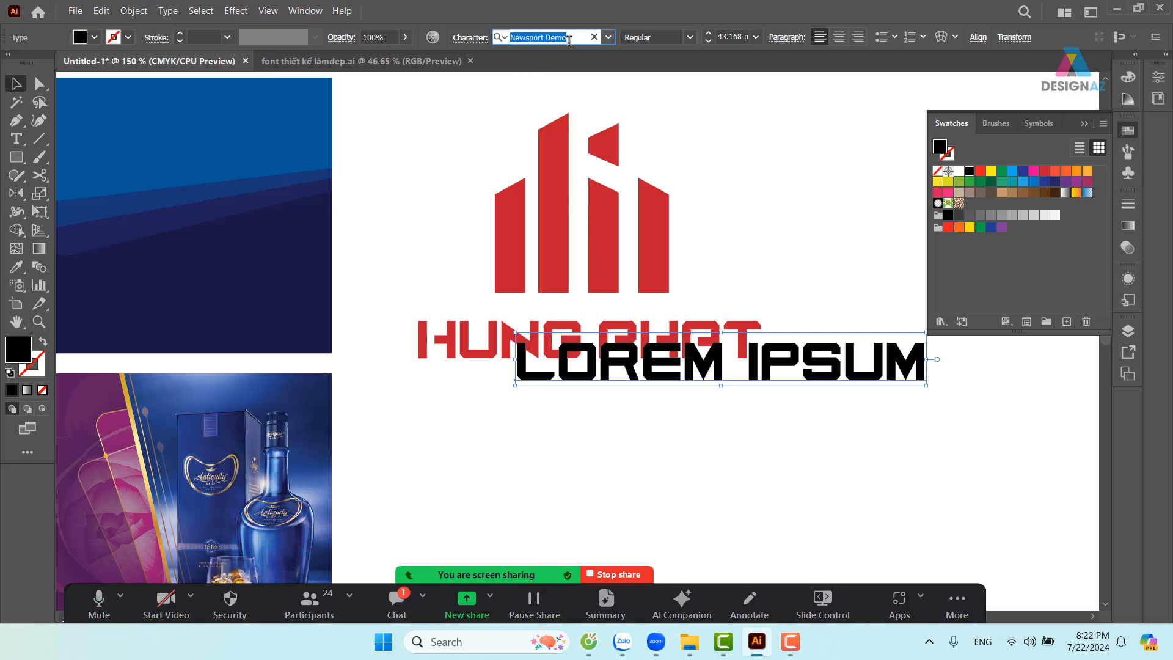
type("utm")
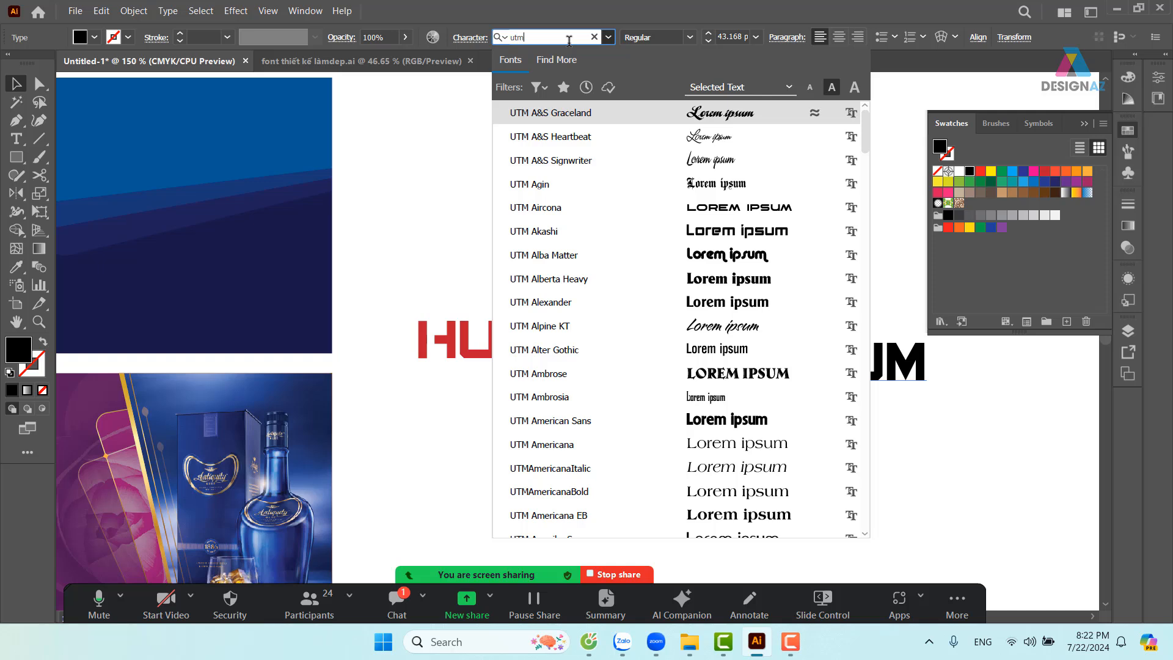
type("avo")
key("Return")
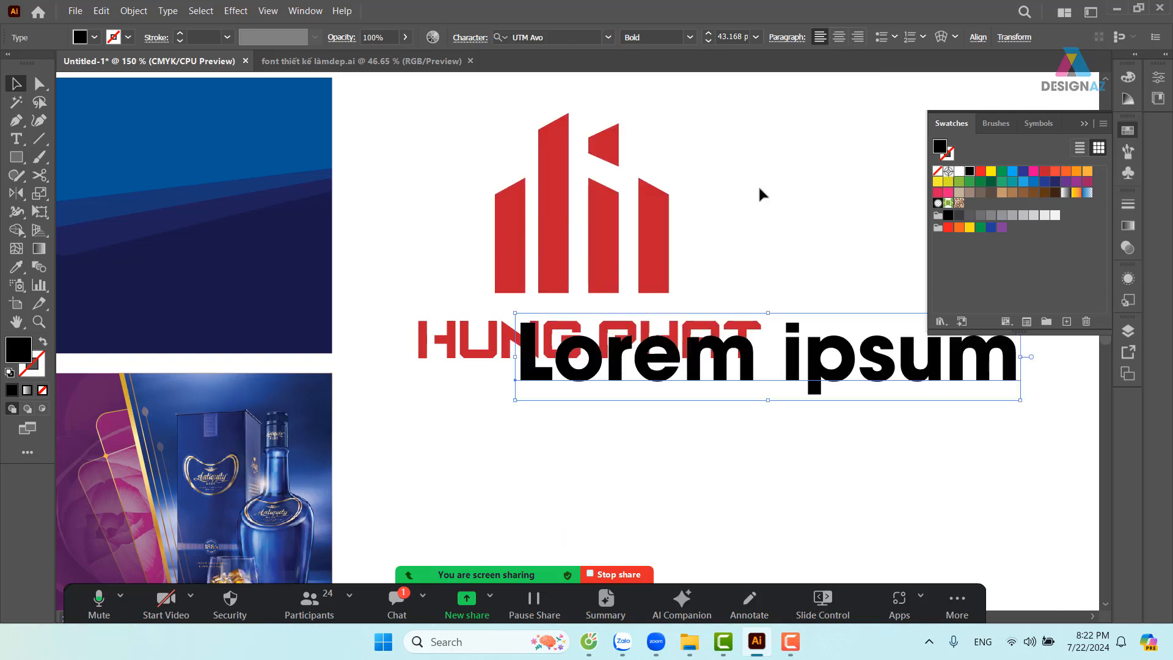
left_click(690, 37)
left_click(666, 54)
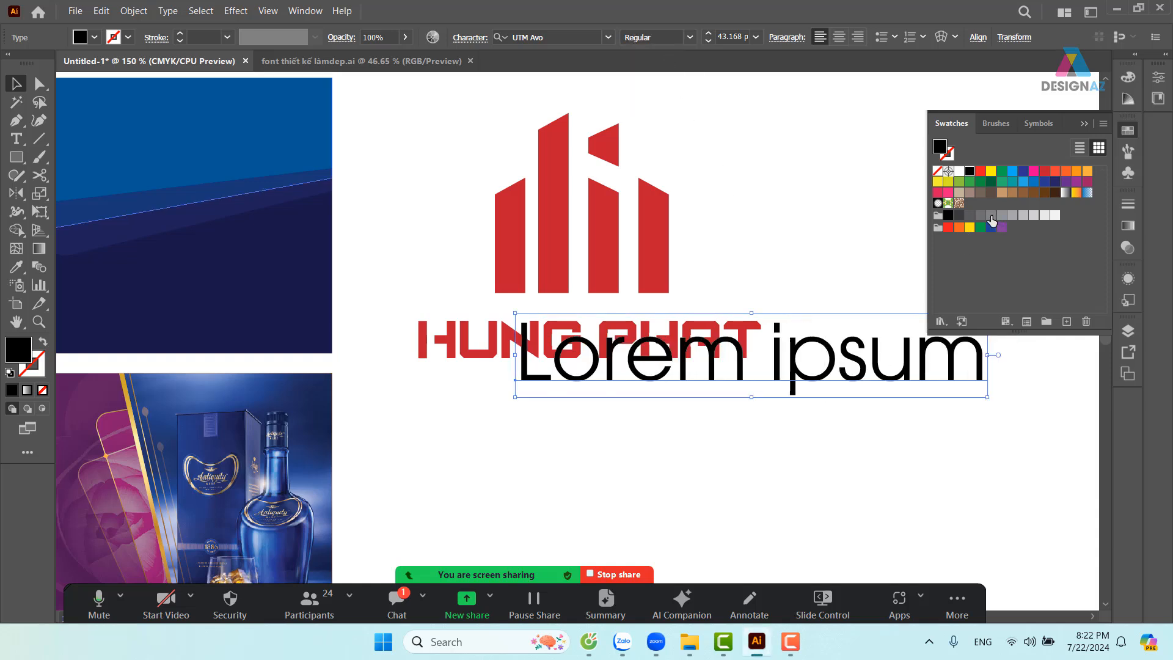
Fill the Lorem ipsum text with a taupe swatch and shrink it to sit centred beneath HUNG PHAT
left_click(990, 216)
left_click(970, 193)
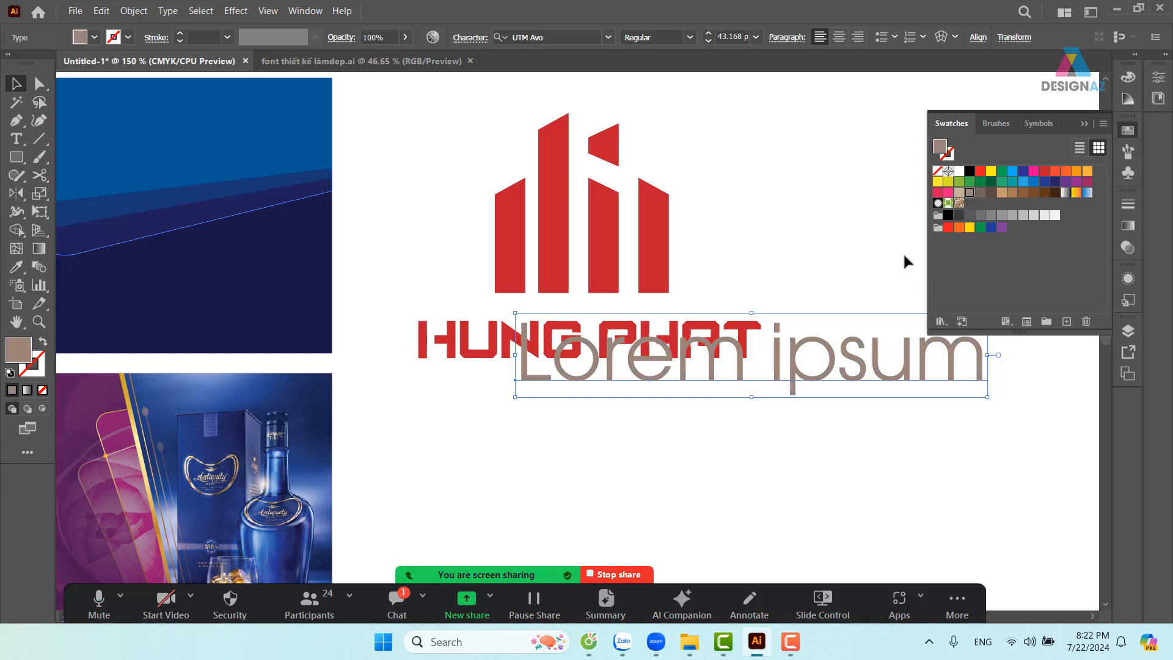
scroll(833, 378, "right", 3)
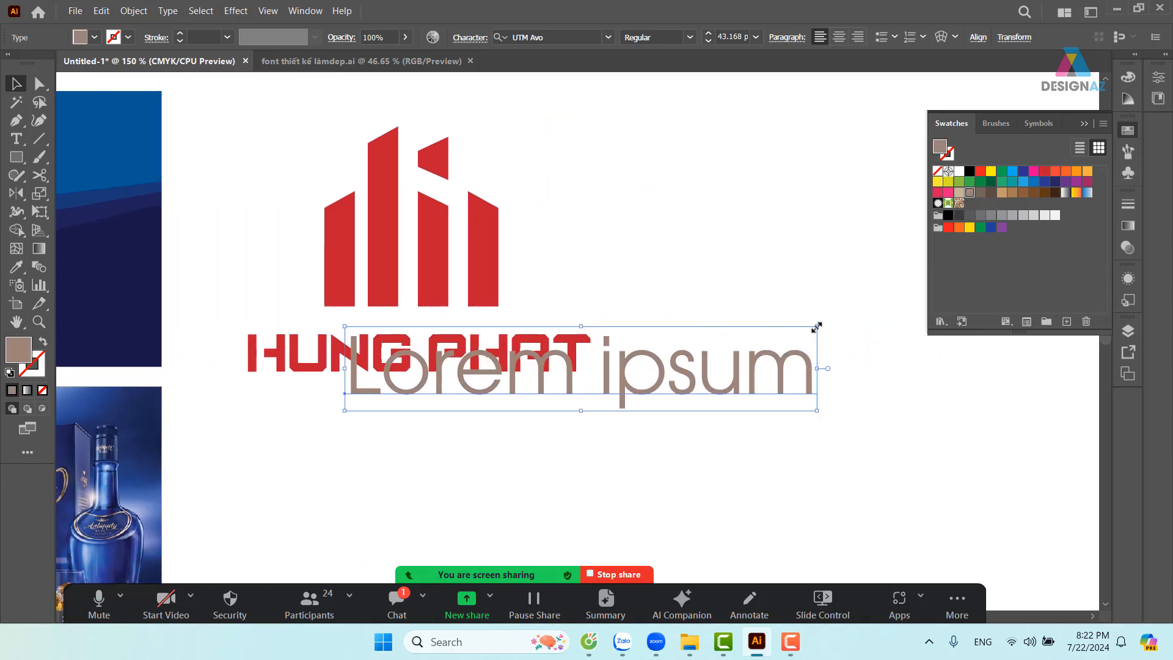
left_click_drag(817, 327, 561, 393)
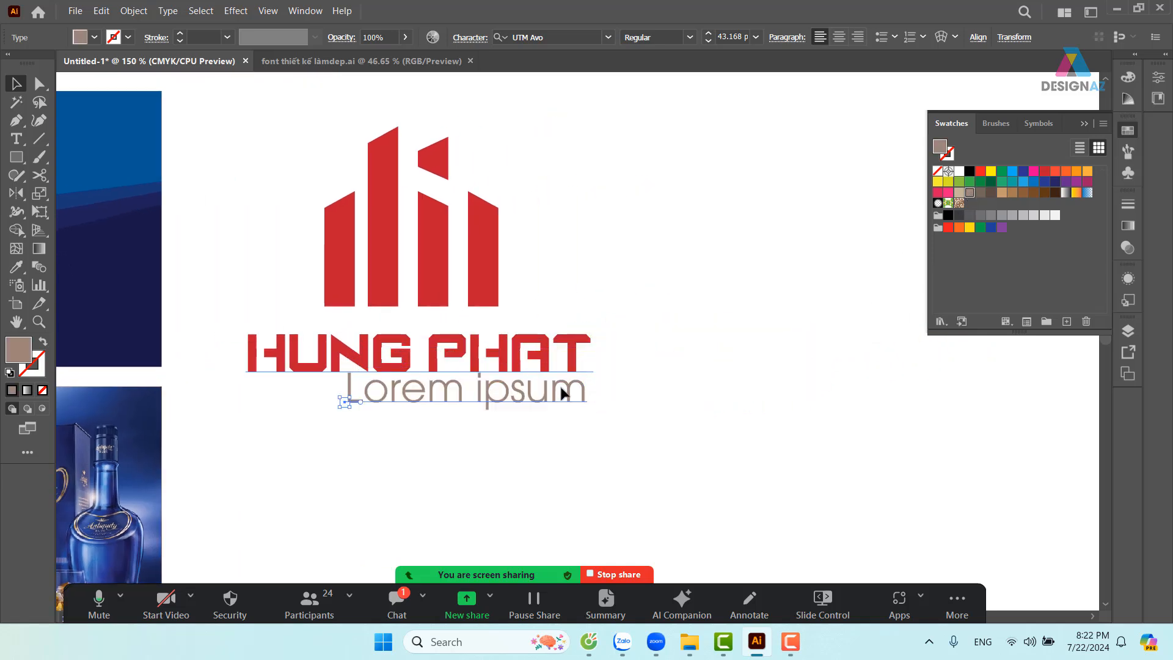
mouse_move(450, 397)
left_mouse_down()
mouse_move(414, 394)
mouse_move(430, 398)
left_mouse_up()
left_click_drag(557, 386, 531, 379)
left_click(642, 430)
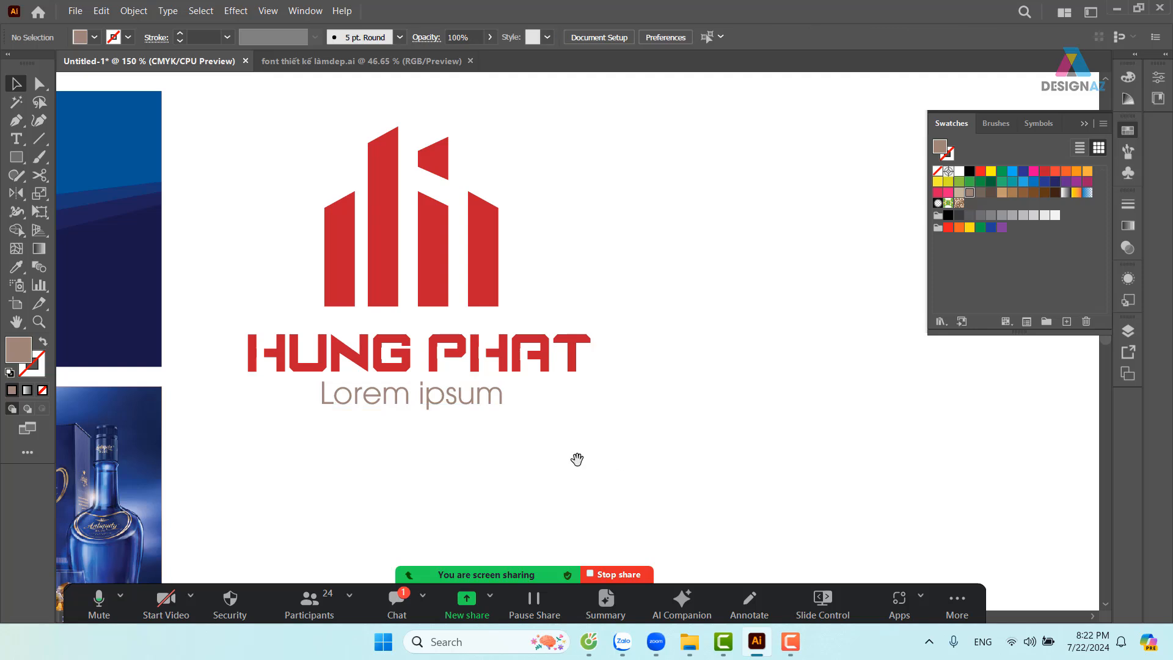
Nudge the Lorem ipsum line up slightly, closer to the HUNG PHAT name
left_click_drag(576, 460, 660, 476)
left_click(541, 427)
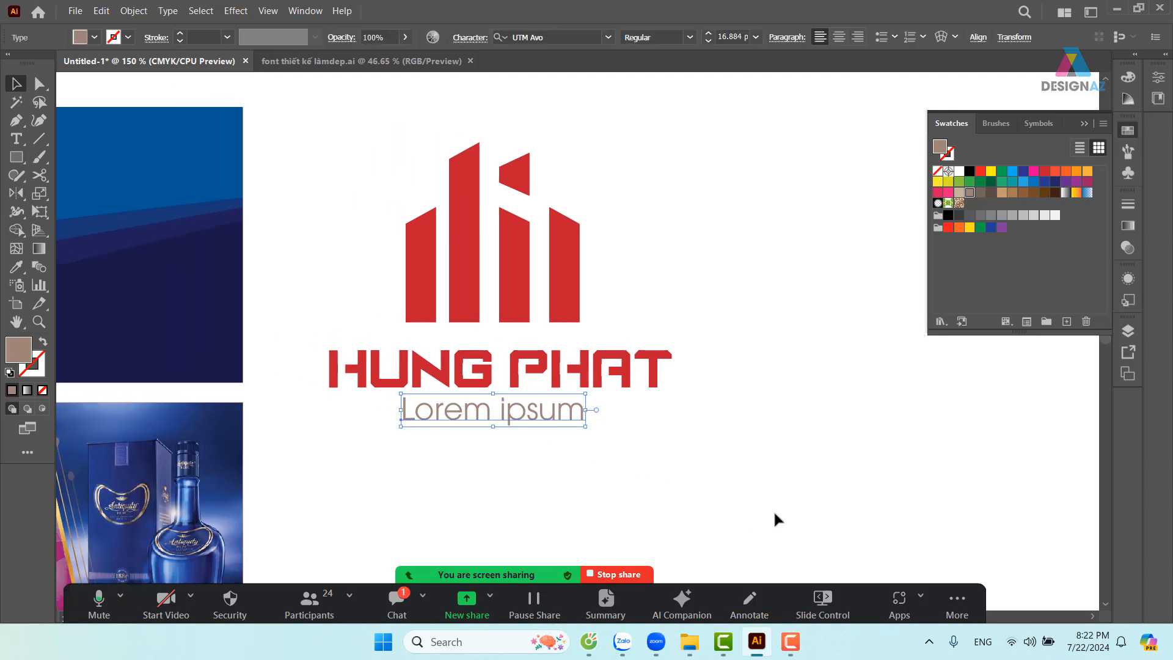
key("Up")
key("Up")
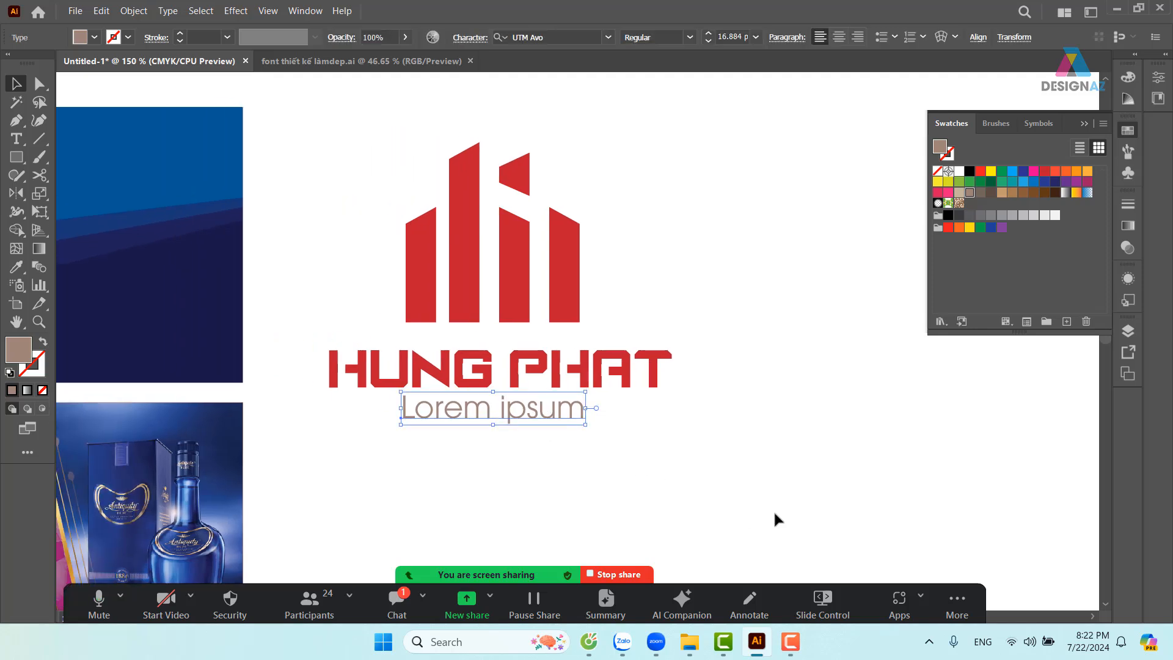
key("ctrl+equal")
left_click(664, 452)
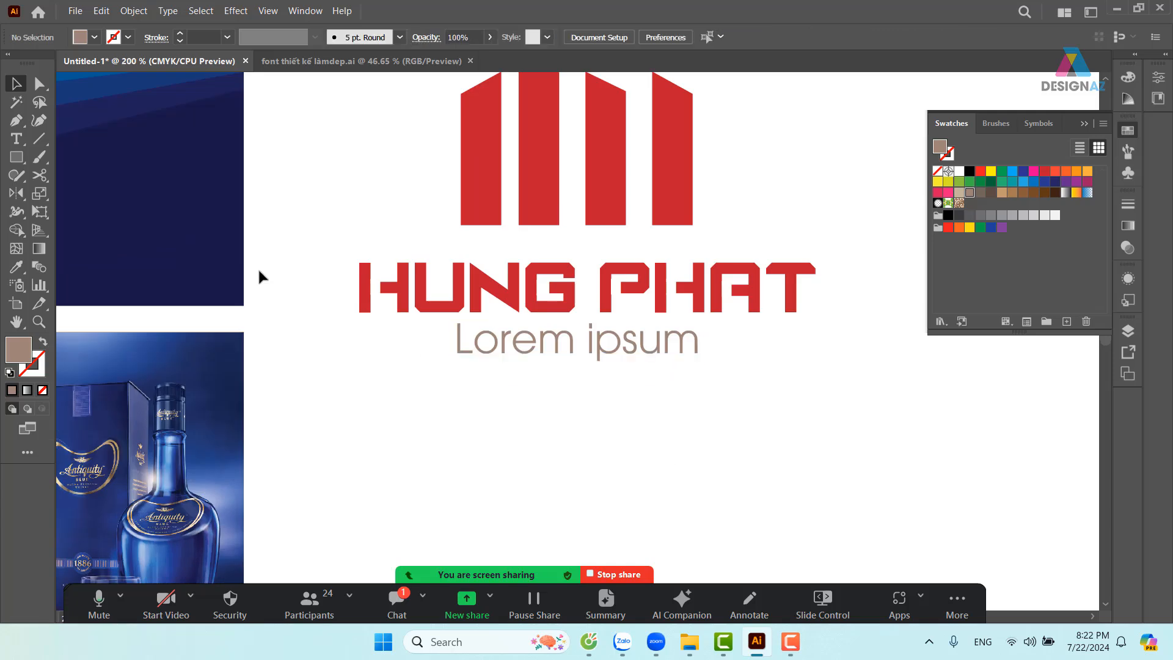
Draw a very thin taupe horizontal rectangle from below the left edge of HUNG to just before the Lorem ipsum text
key("m")
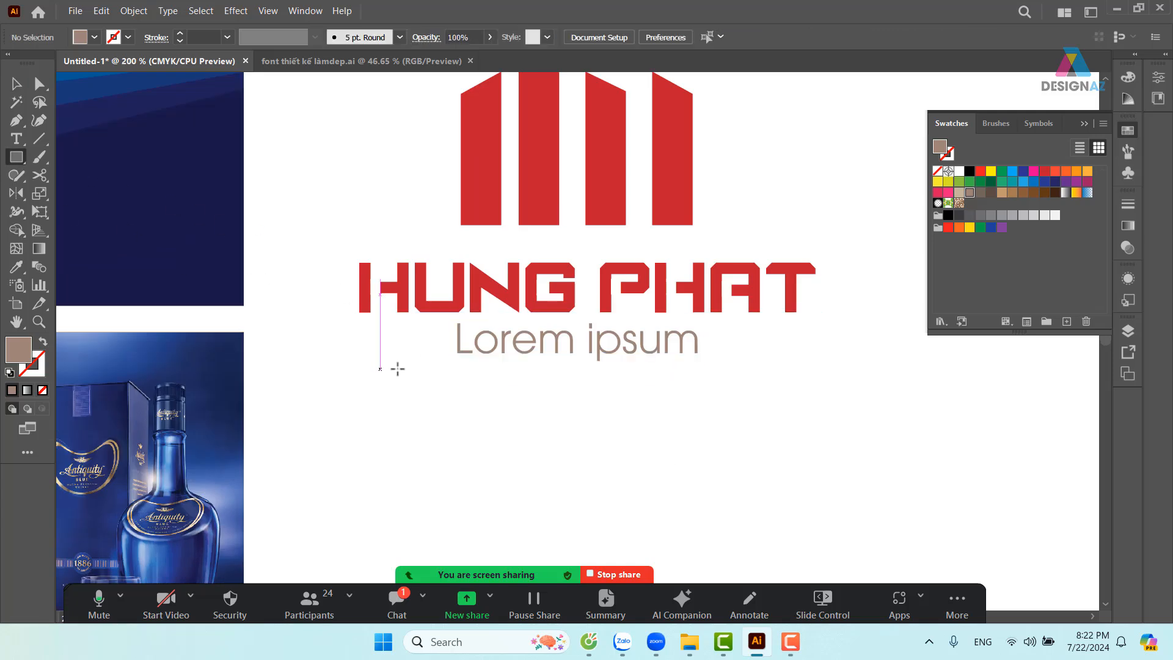
left_click_drag(359, 339, 445, 340)
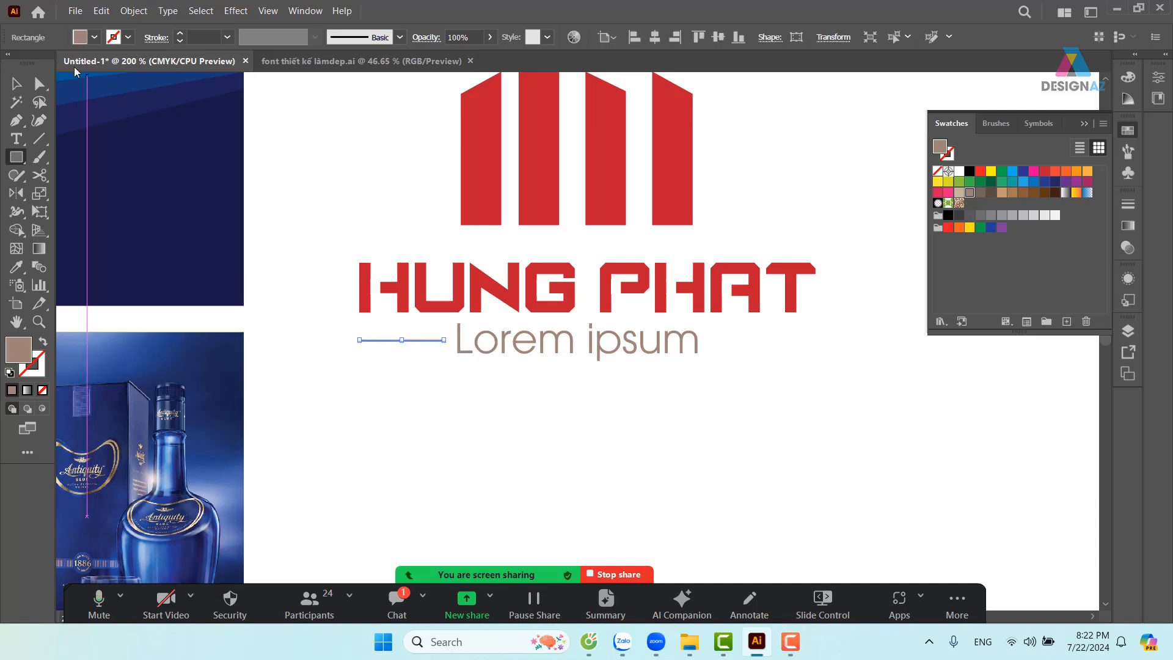
key("v")
left_click(369, 405)
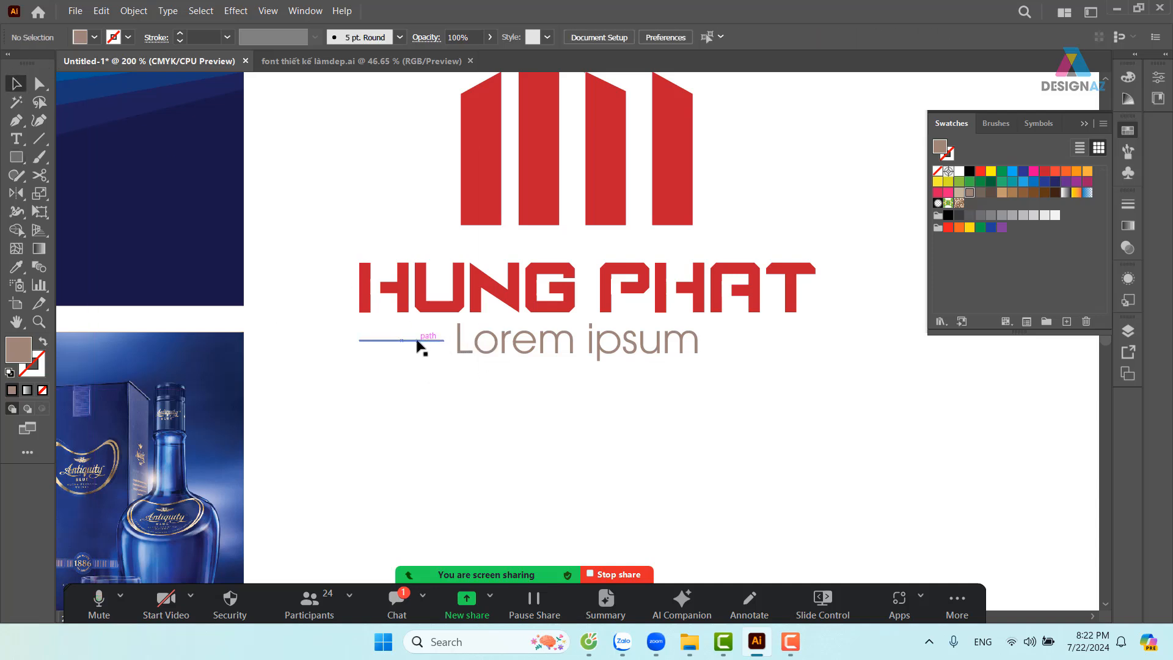
Copy the thin taupe line to the other side of Lorem ipsum, level with the original and ending beneath PHAT's outer edge
left_click_drag(418, 342, 774, 381)
left_click_drag(636, 354, 696, 423)
left_click(701, 428)
key("ctrl+minus")
key("ctrl+minus")
key("ctrl+minus")
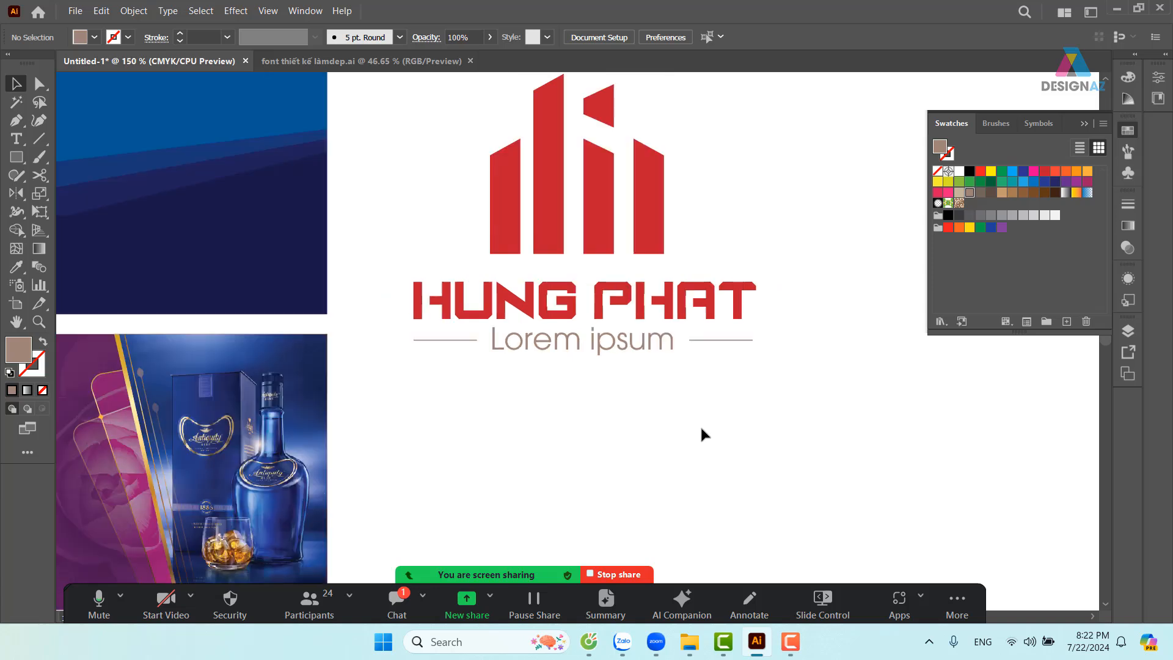
Duplicate the complete stacked HUNG PHAT logo horizontally into the empty space to its right
key("z")
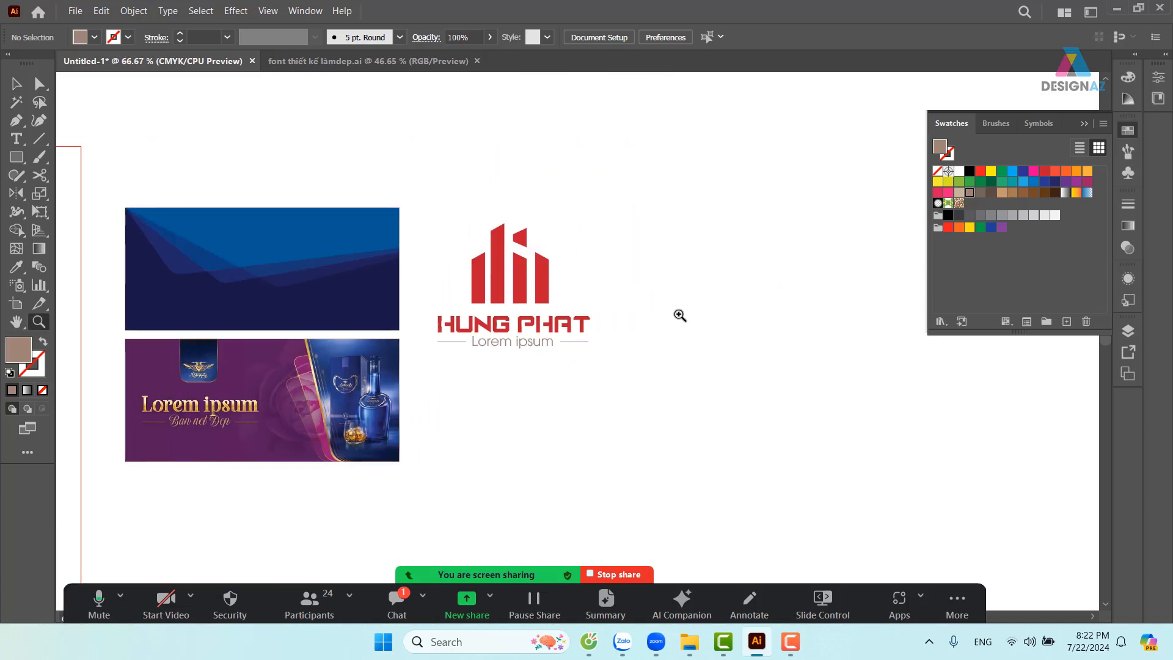
left_click_drag(628, 236, 970, 414)
left_click_drag(317, 372, 649, 431)
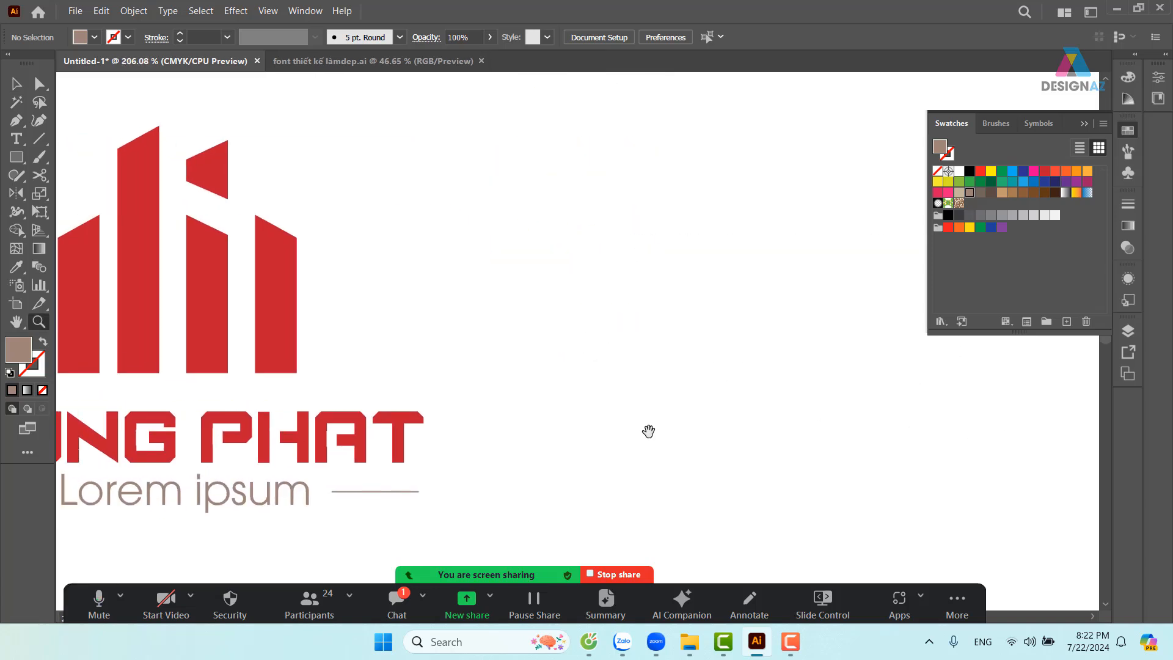
left_click_drag(569, 418, 712, 388)
key("ctrl+1")
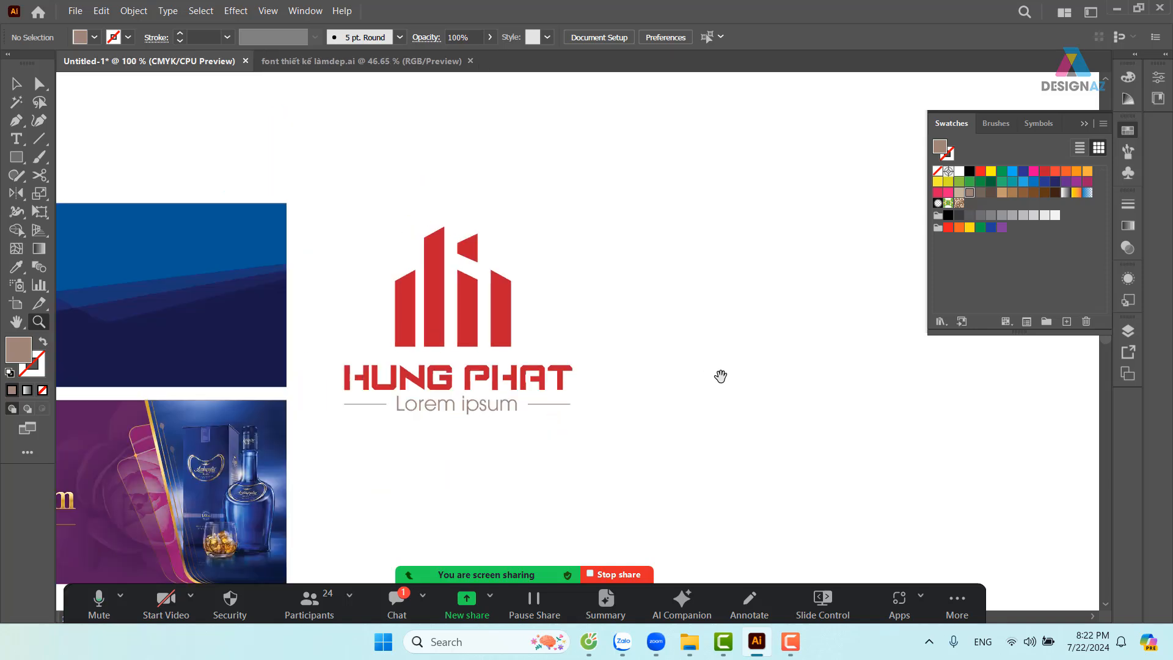
left_click_drag(608, 401, 623, 348)
left_click(16, 84)
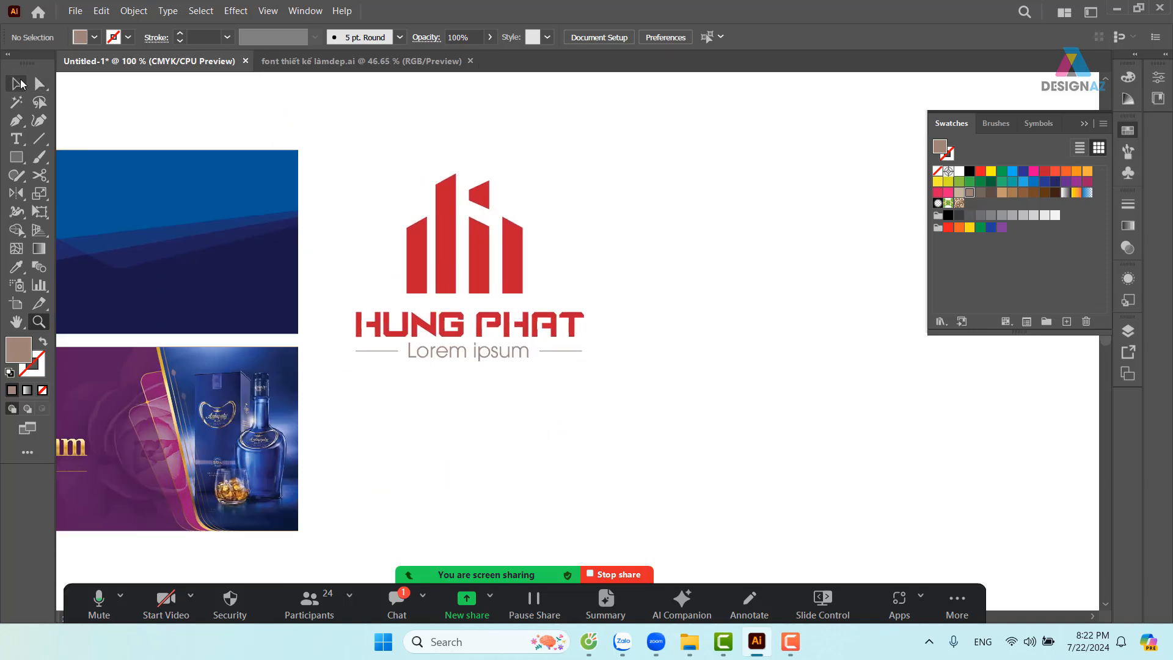
left_click_drag(343, 172, 633, 409)
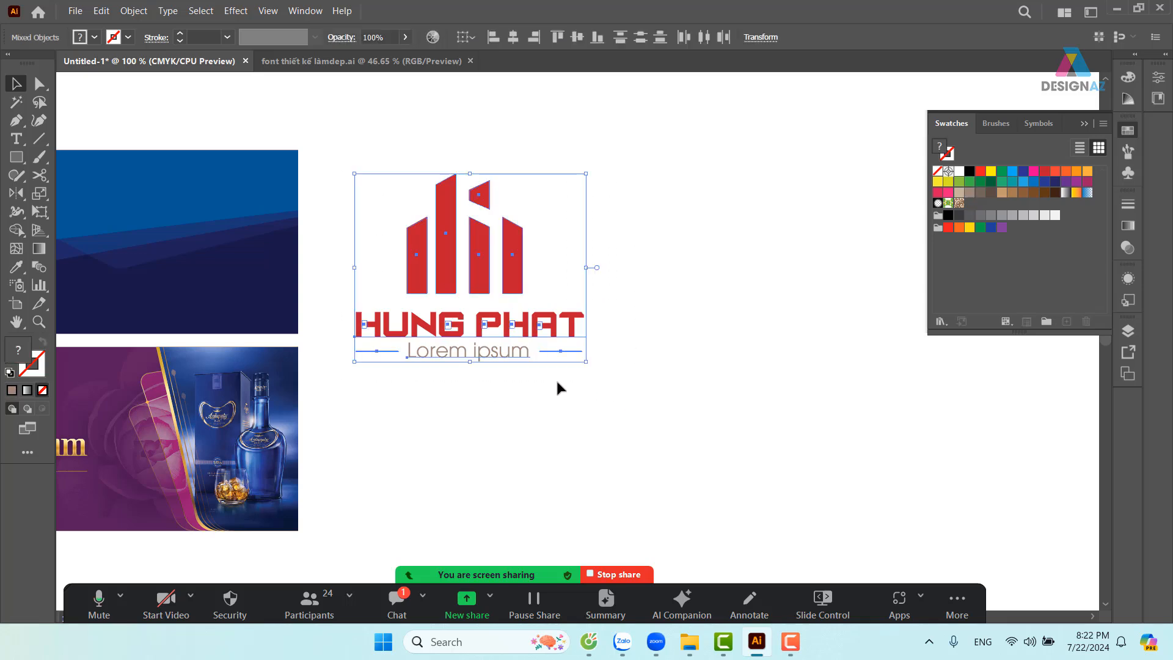
left_click_drag(483, 286, 819, 280)
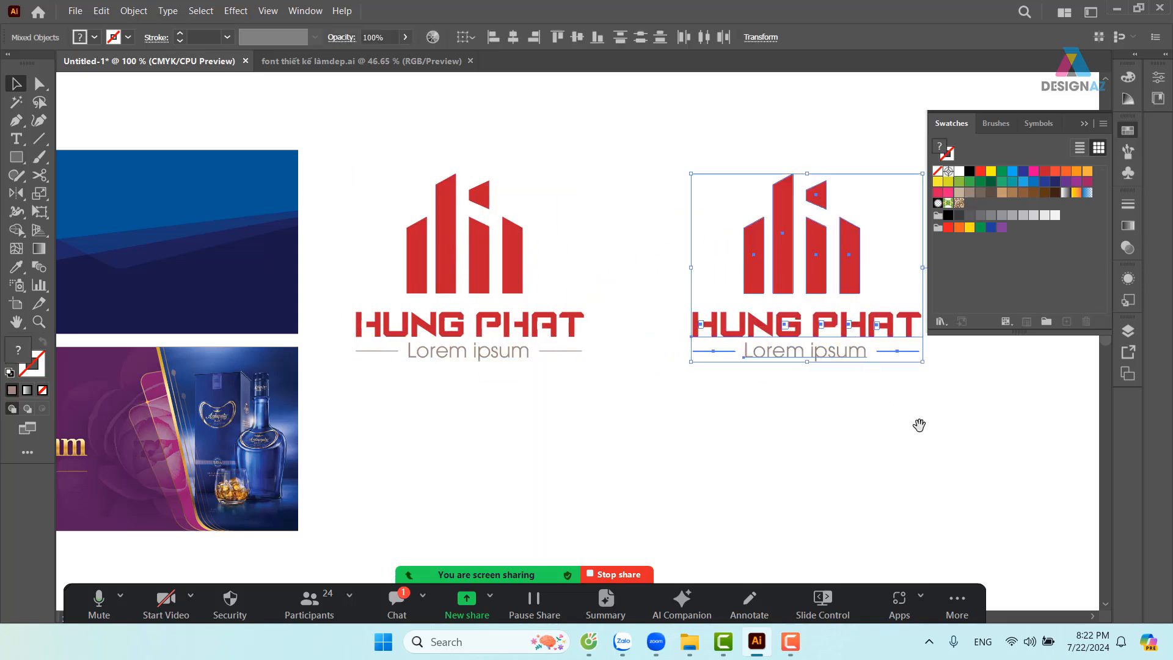
left_click_drag(916, 423, 605, 380)
left_click_drag(742, 359, 598, 389)
left_click(349, 394)
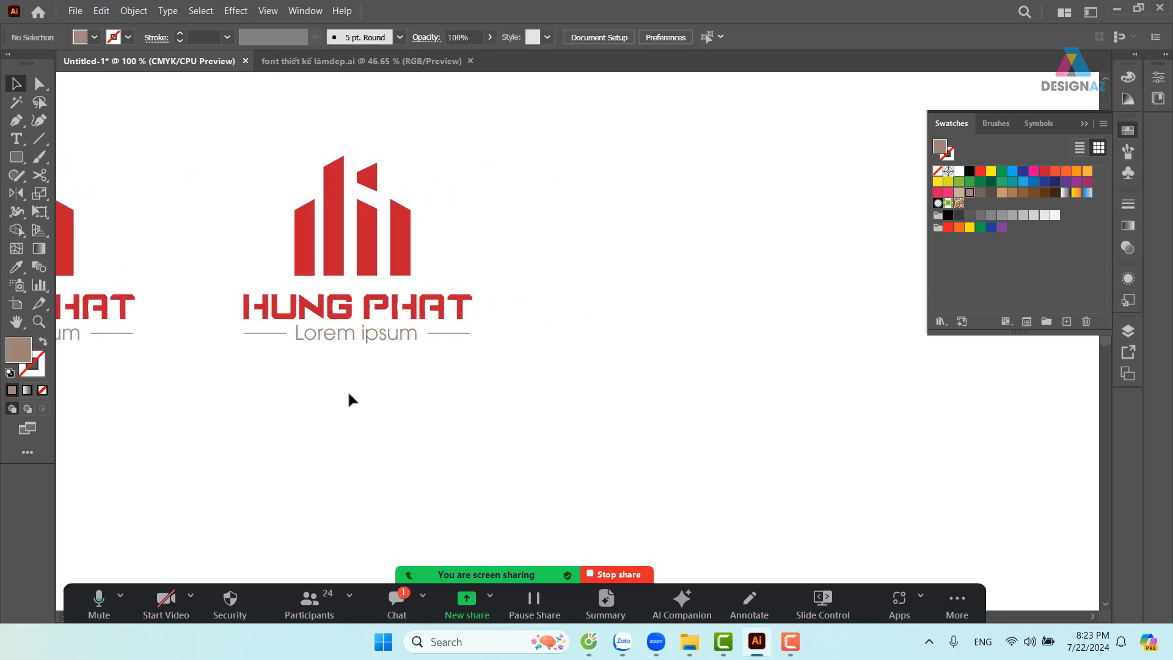
Move the duplicate's name, tagline and thin lines beside its bar symbol, close to the last bar, for a horizontal layout
left_click_drag(240, 382, 586, 291)
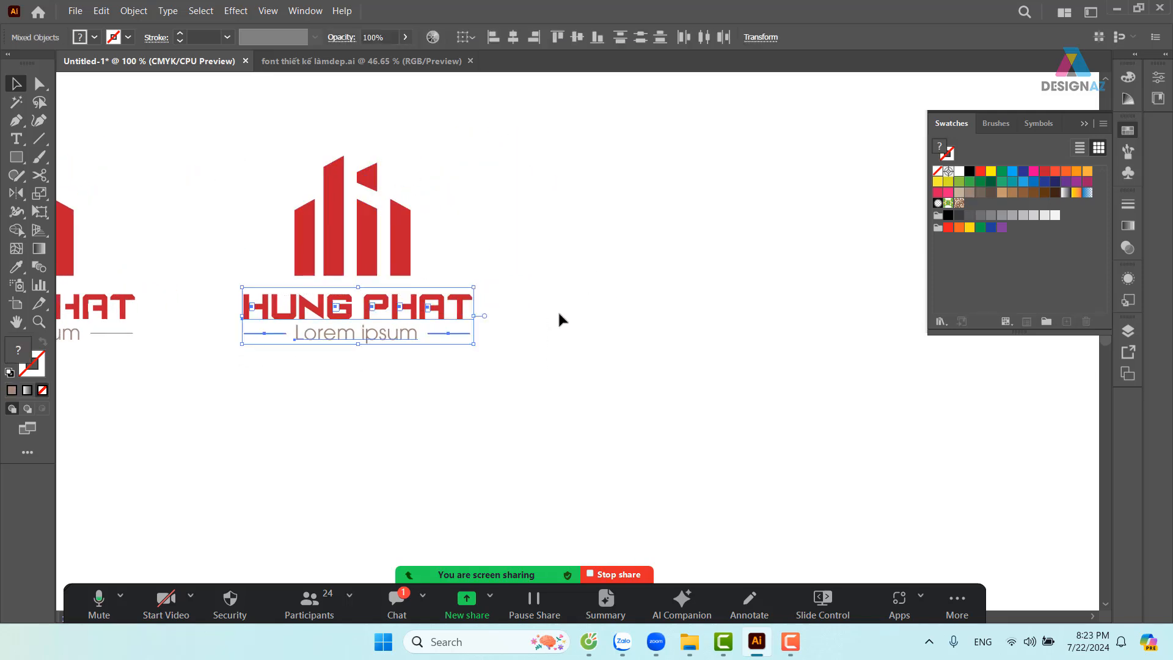
left_click_drag(357, 326, 560, 253)
left_click(545, 339)
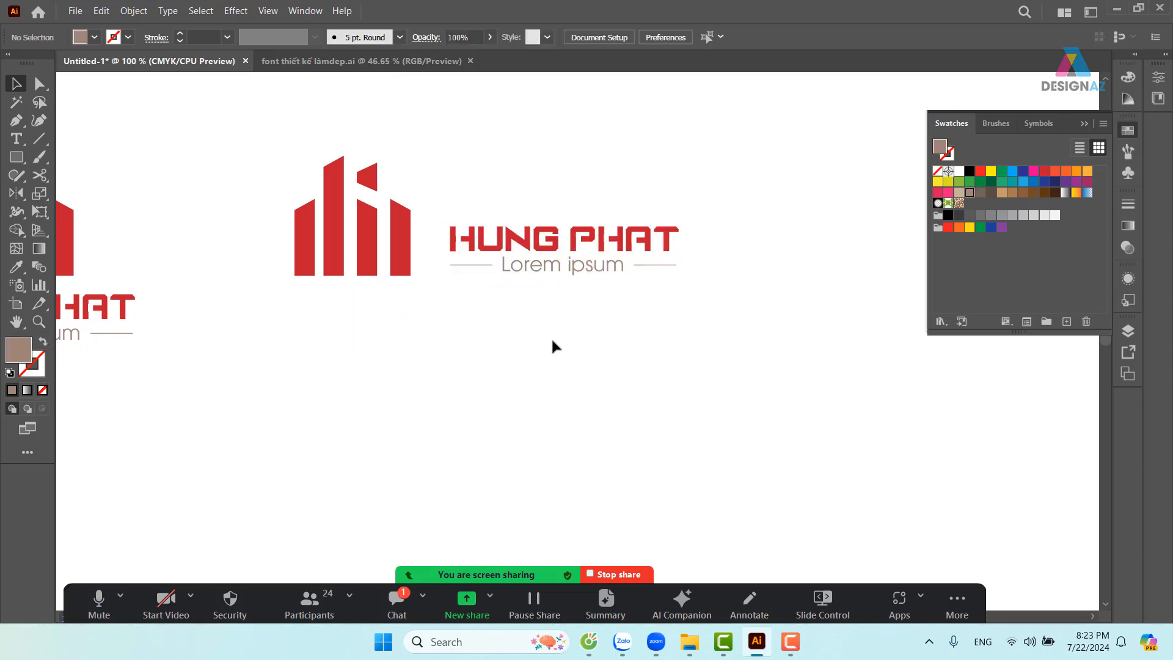
left_click_drag(435, 206, 710, 300)
left_click_drag(600, 253, 546, 253)
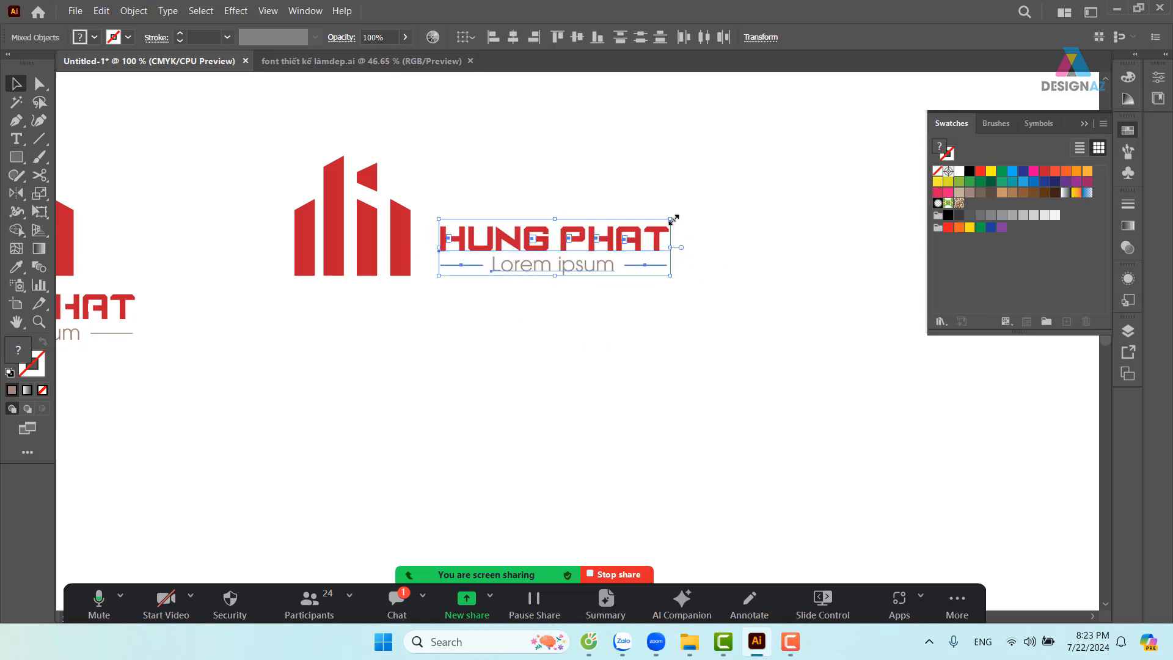
Enlarge the horizontal logo's name and tagline slightly and proportionally, keeping the lower edge near the base of the bars
left_click_drag(673, 219, 702, 215)
left_click(777, 235)
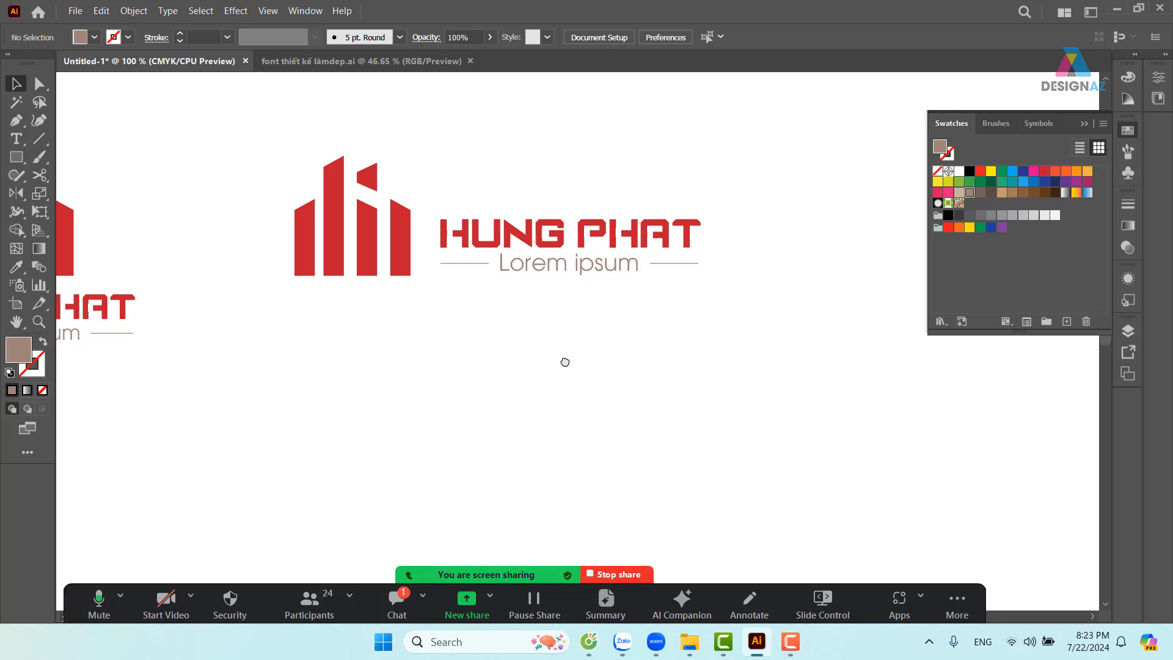
left_click_drag(565, 362, 564, 374)
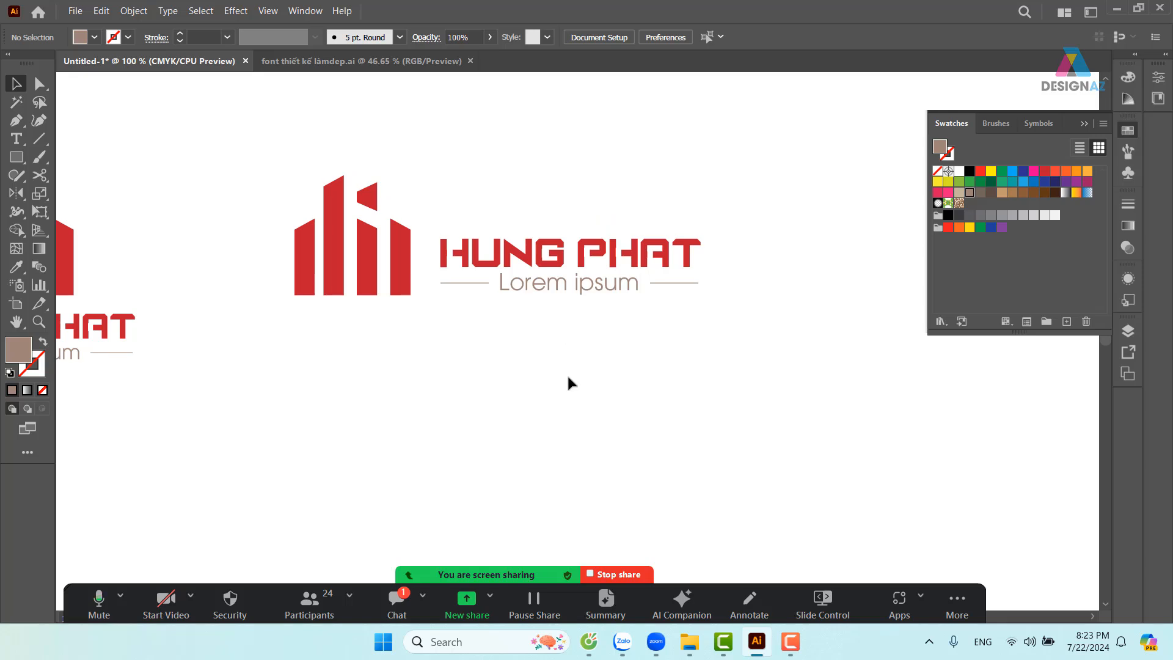
Draw a rectangle around the horizontal logo and swap its taupe fill to the stroke to make an outline frame
left_click(16, 157)
left_click_drag(254, 142, 747, 343)
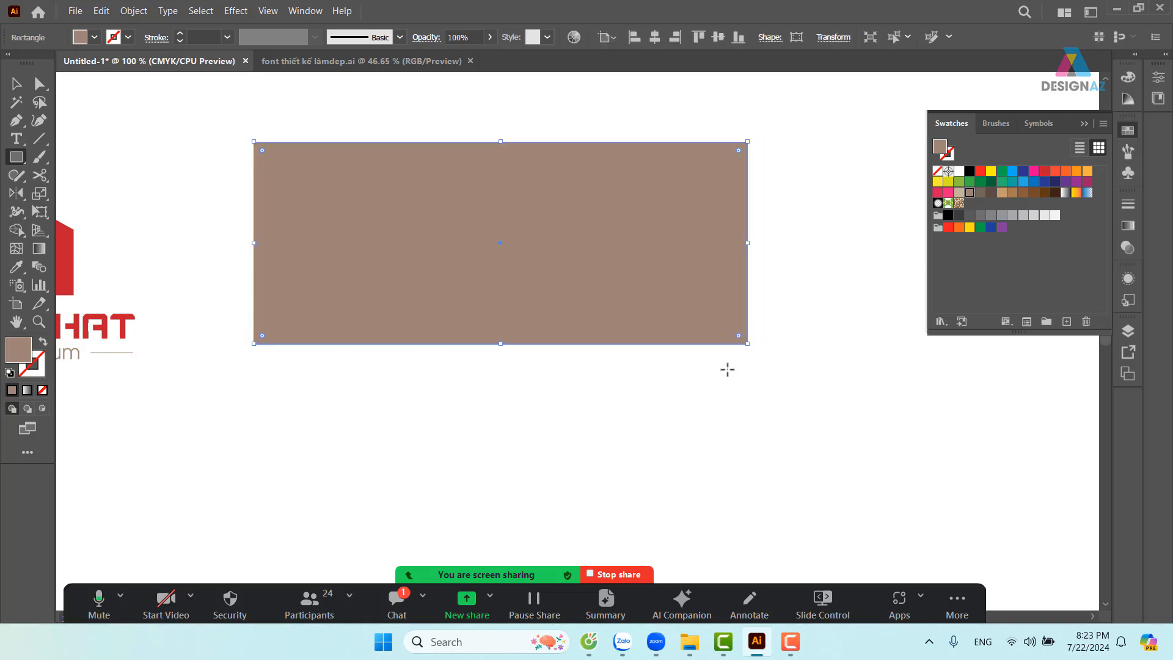
key("shift+x")
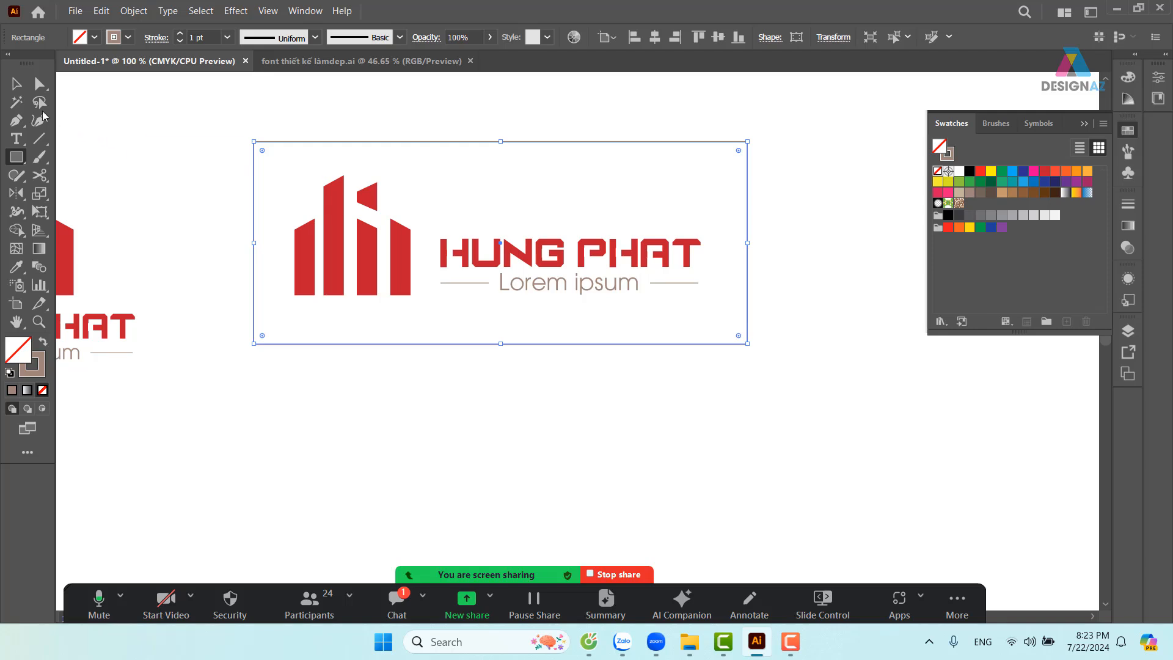
left_click(16, 83)
Draw a nearly square taupe outline frame around the stacked HUNG PHAT logo
left_click_drag(240, 238, 583, 230)
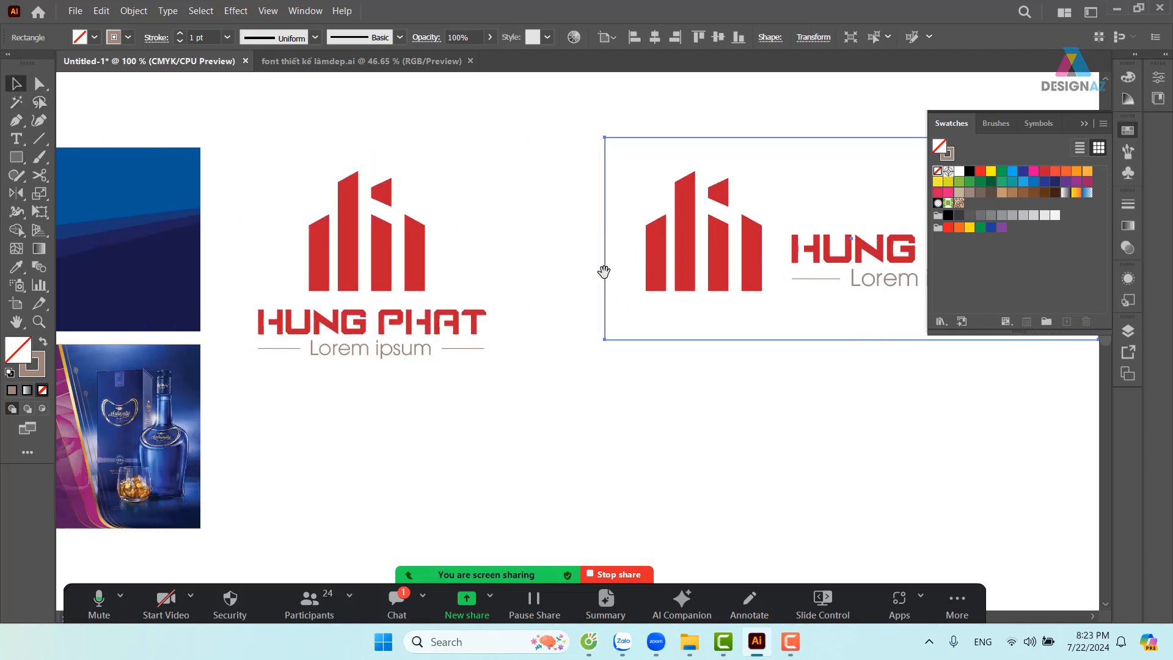
left_click(16, 157)
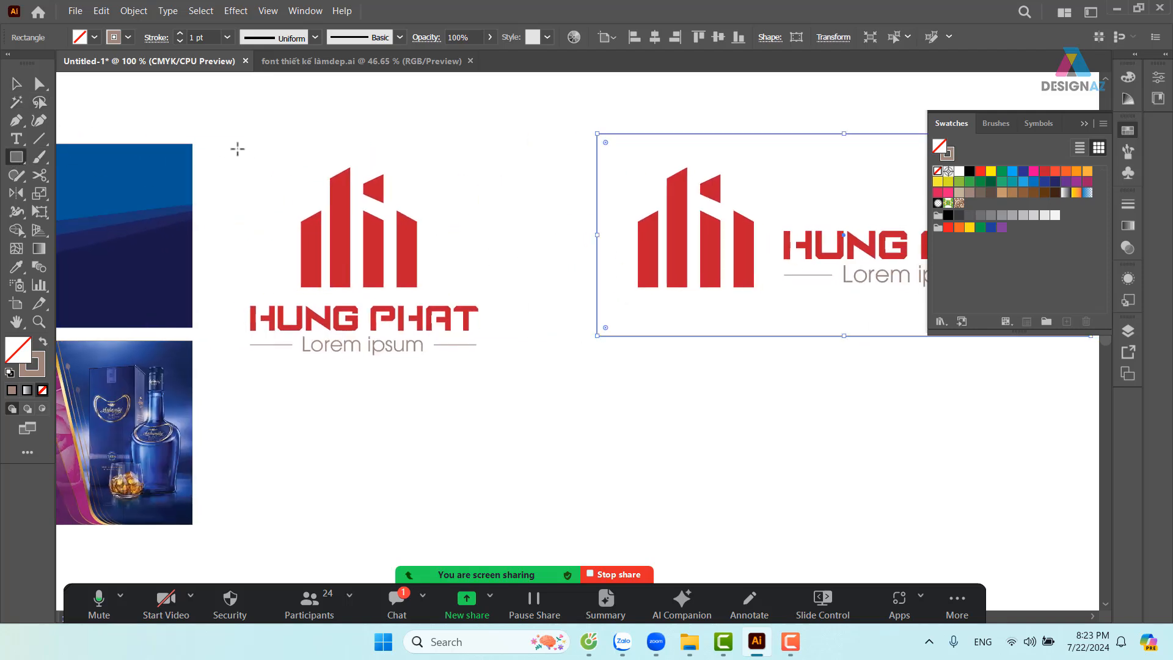
left_click_drag(223, 126, 510, 399)
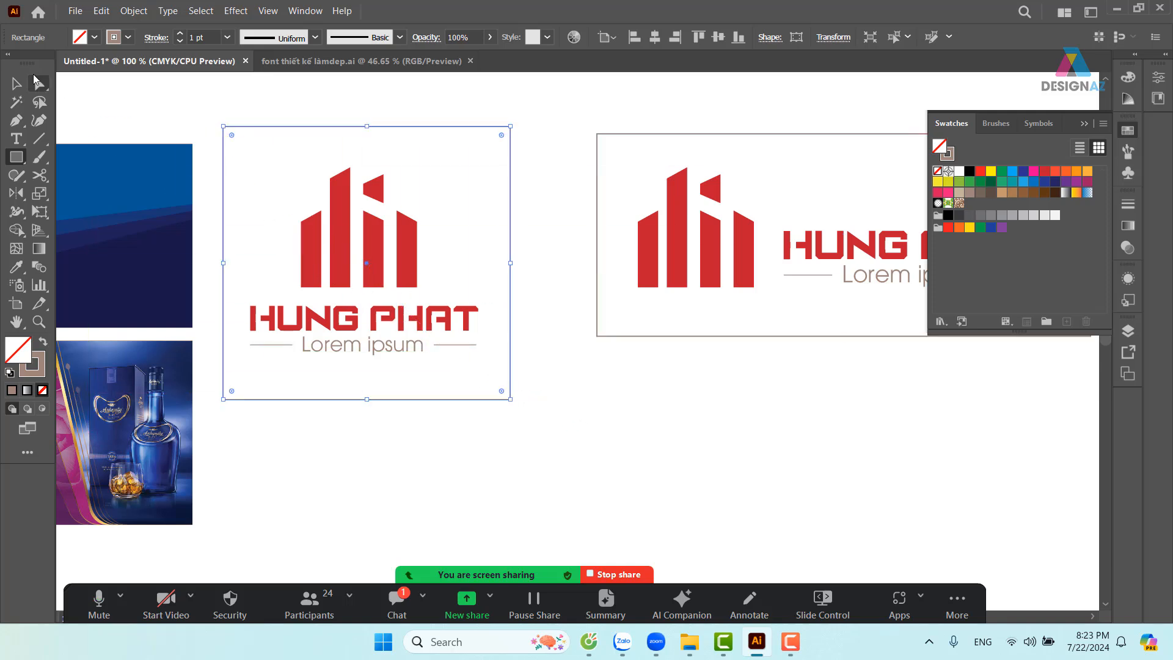
key("v")
left_click(568, 103)
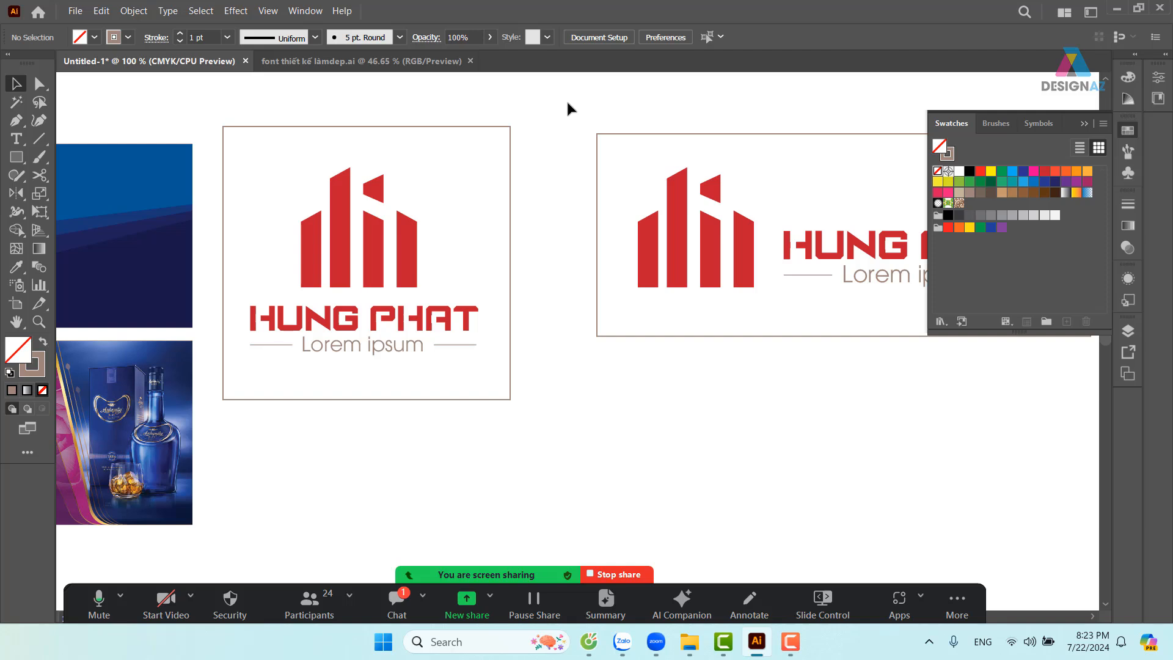
Move the horizontal logo together with its frame closer to the framed stacked logo
key("ctrl+minus")
key("ctrl+minus")
key("ctrl+minus")
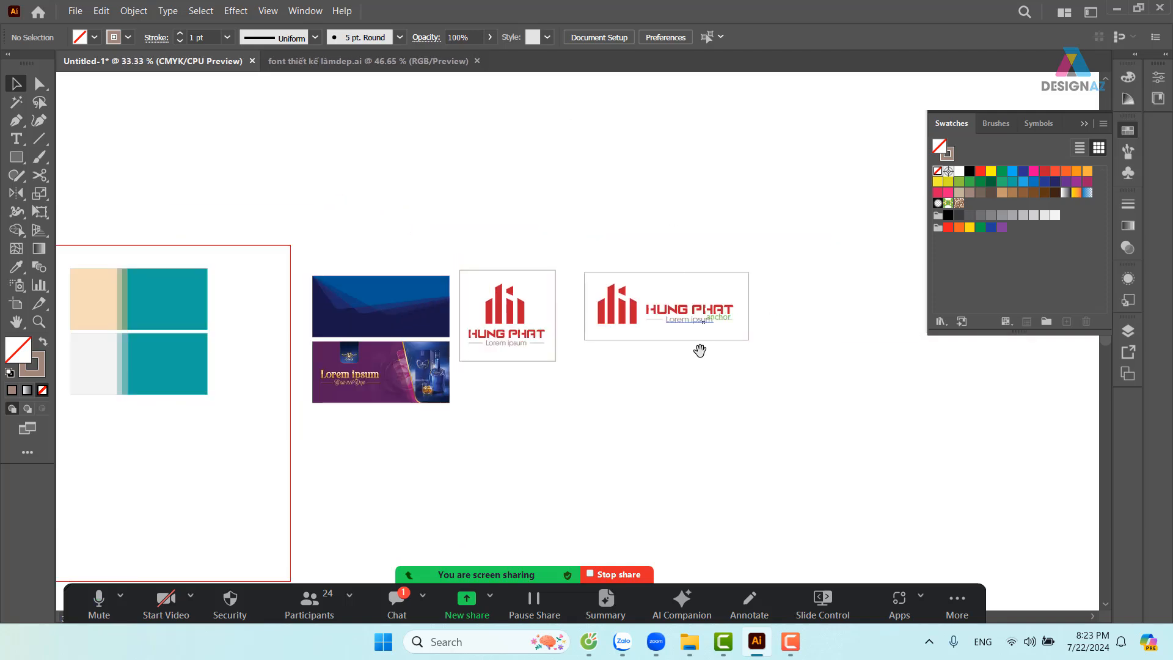
left_click_drag(699, 351, 670, 339)
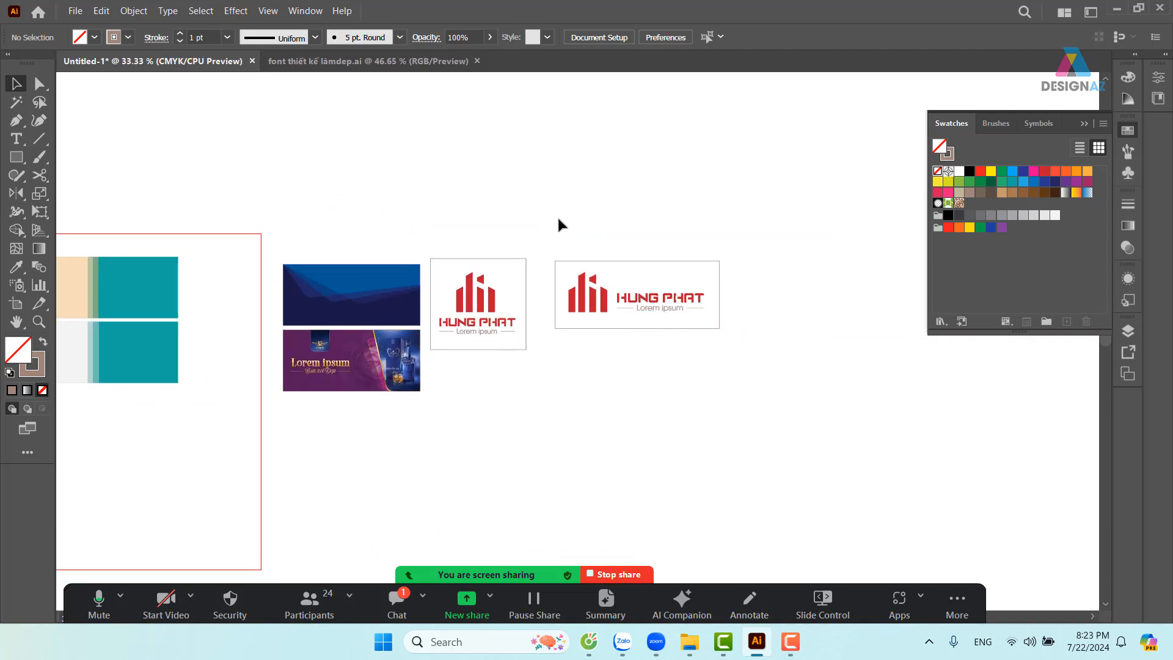
left_click_drag(556, 238, 742, 345)
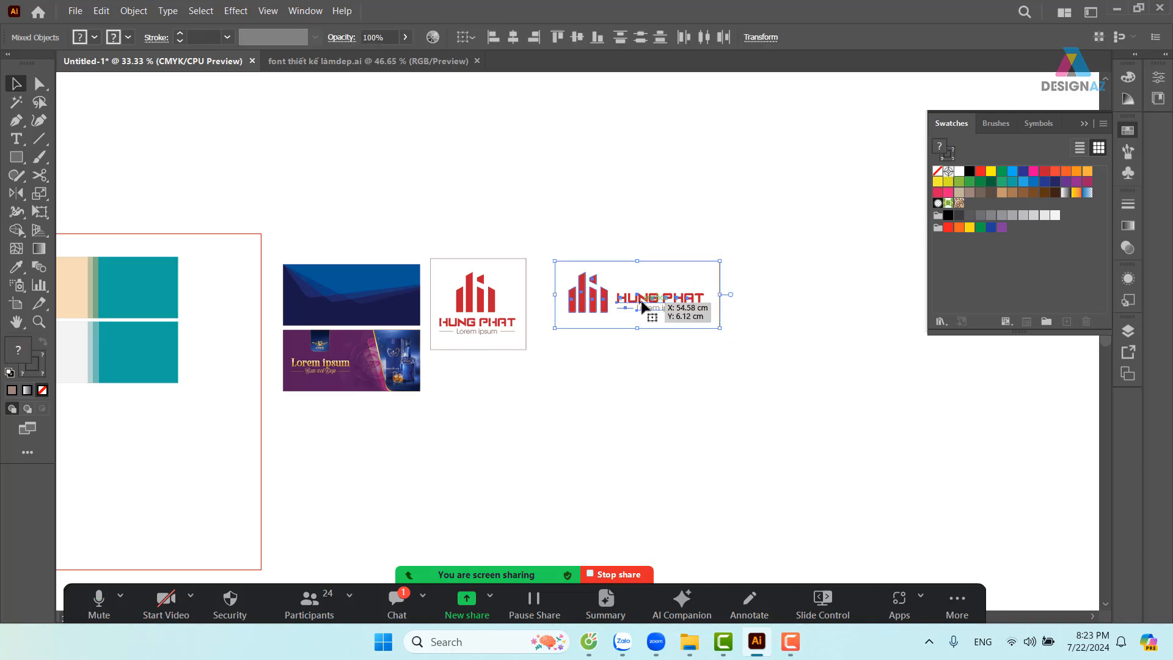
left_click_drag(638, 299, 619, 299)
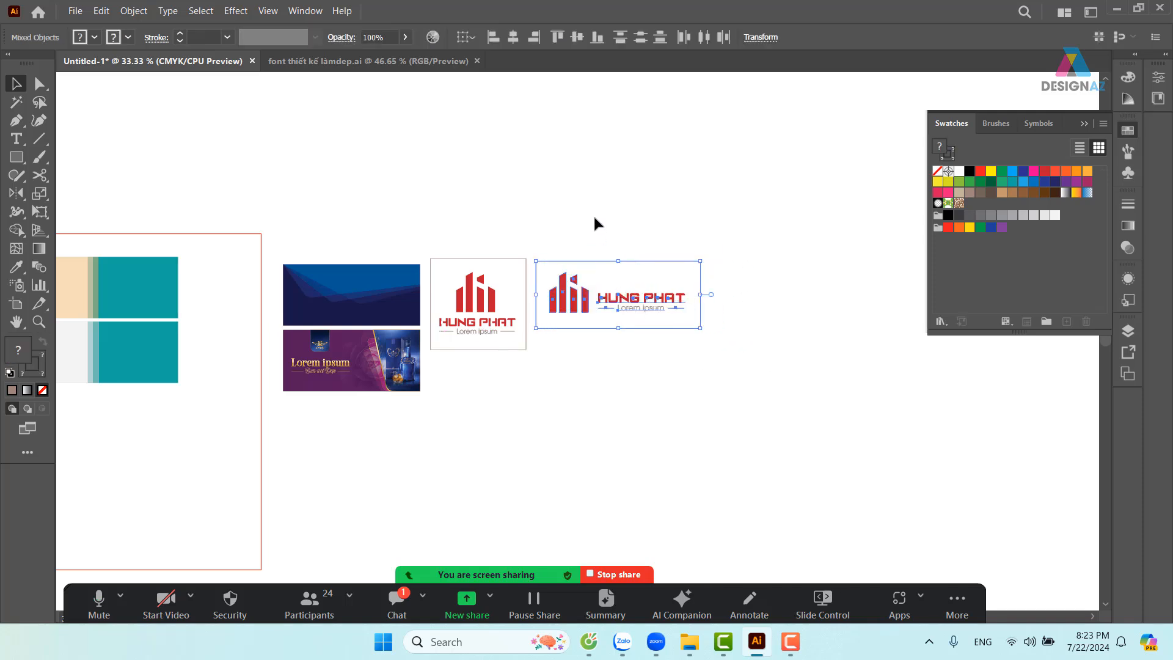
left_click(595, 219)
Draw a narrow vertical rectangle in the empty area below the frames and swap its taupe stroke to the fill
key("z")
left_click_drag(239, 212, 786, 424)
left_click_drag(669, 422, 672, 387)
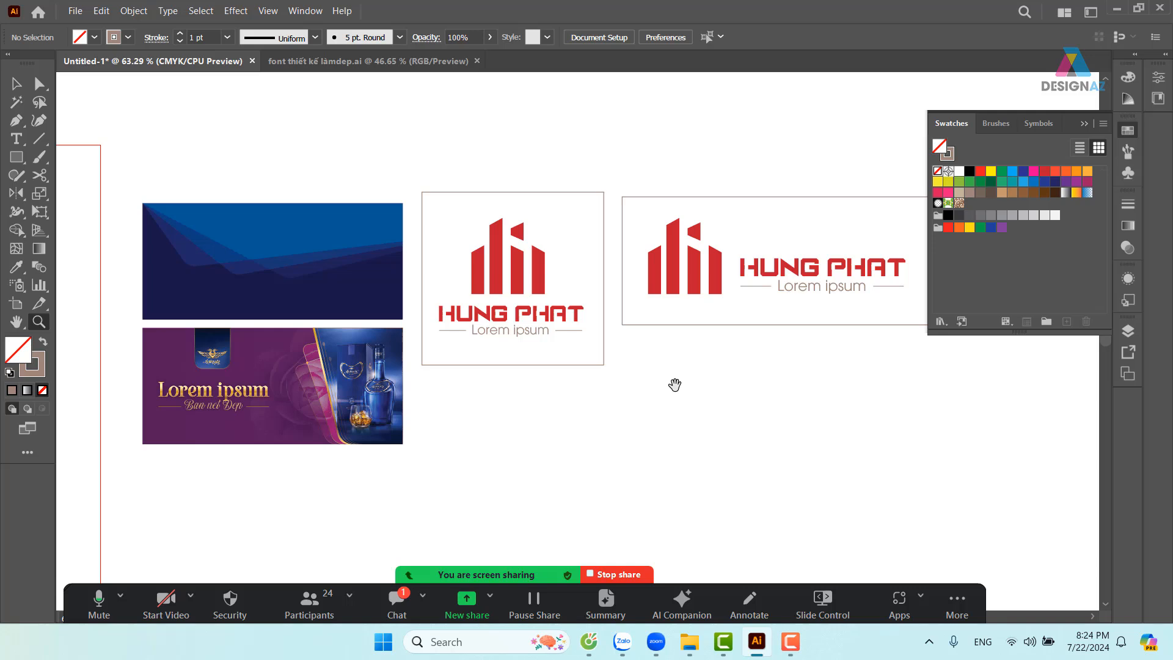
key("ctrl+equal")
key("ctrl+equal")
key("ctrl+equal")
left_click_drag(545, 376, 511, 263)
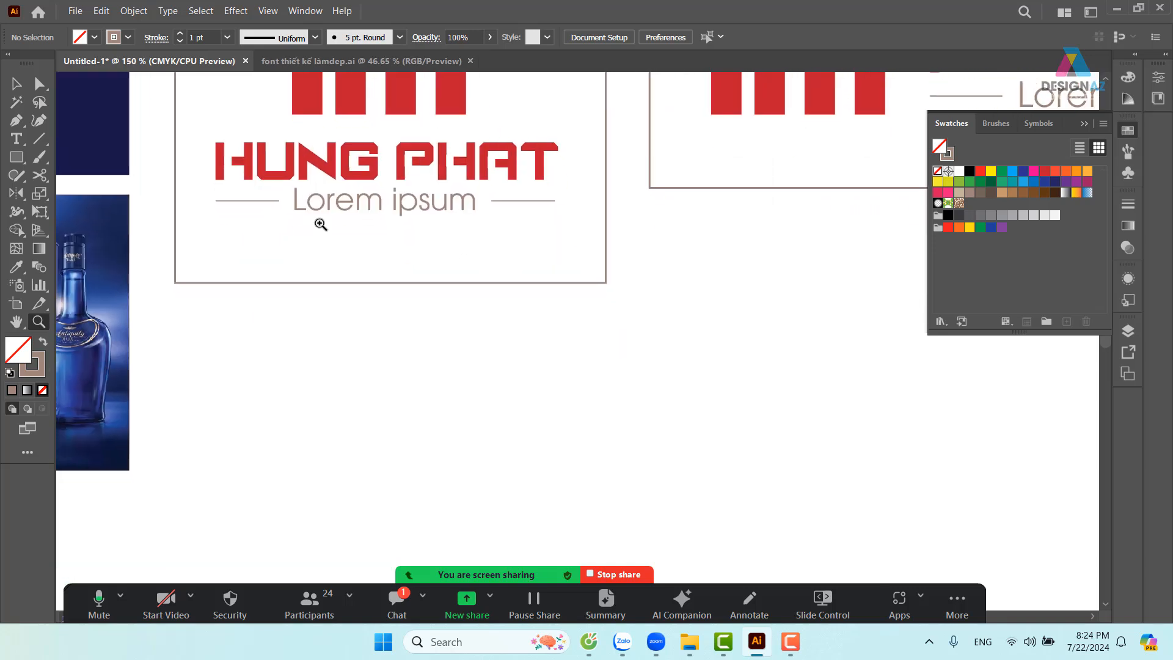
left_click(19, 161)
mouse_move(663, 263)
left_mouse_down()
mouse_move(700, 326)
mouse_move(697, 415)
left_mouse_up()
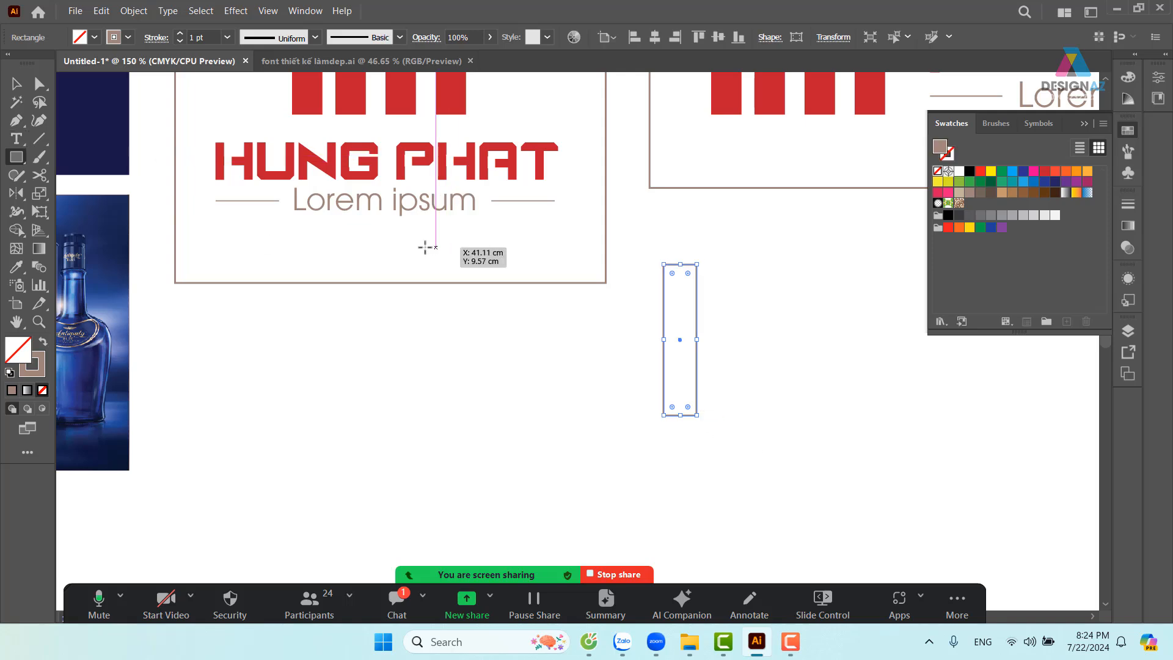
key("shift+x")
left_click(20, 81)
left_click(744, 315)
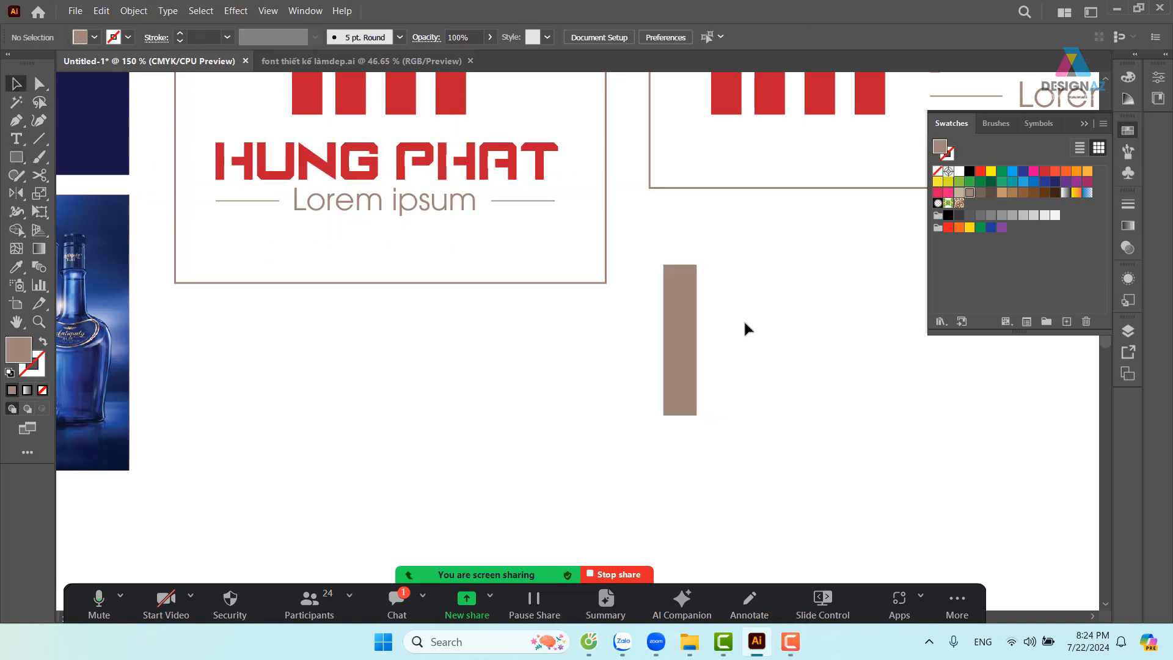
Duplicate the taupe bar horizontally to make a row of four bars with uneven gaps
left_click_drag(784, 320, 648, 313)
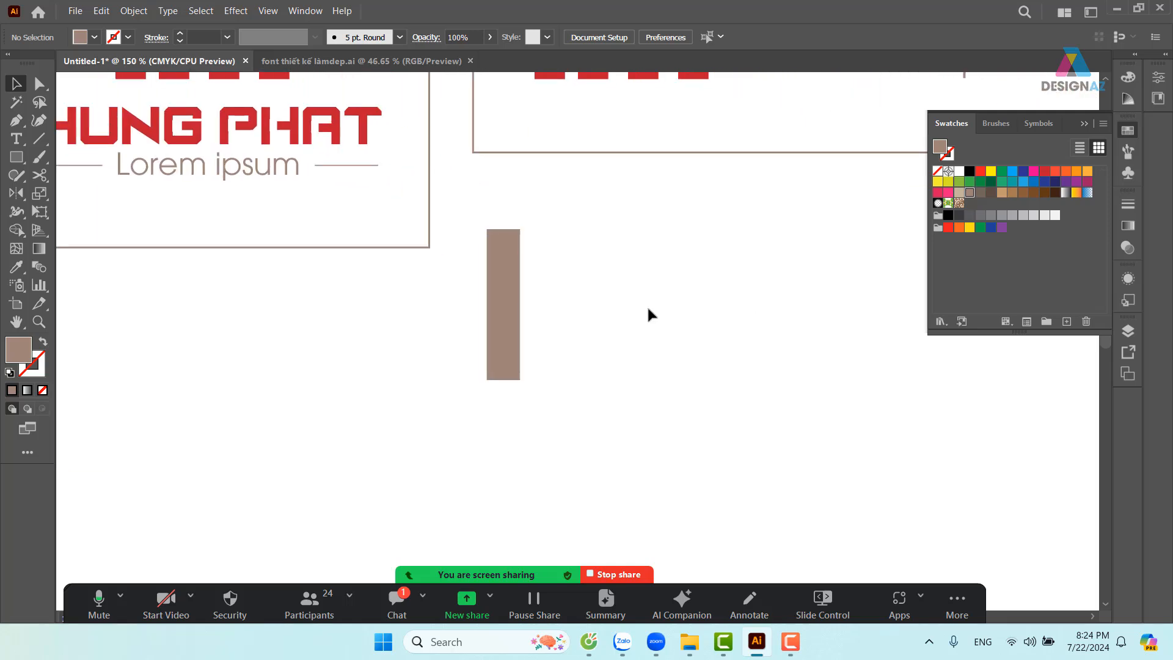
left_click_drag(507, 320, 712, 350)
left_click(707, 344)
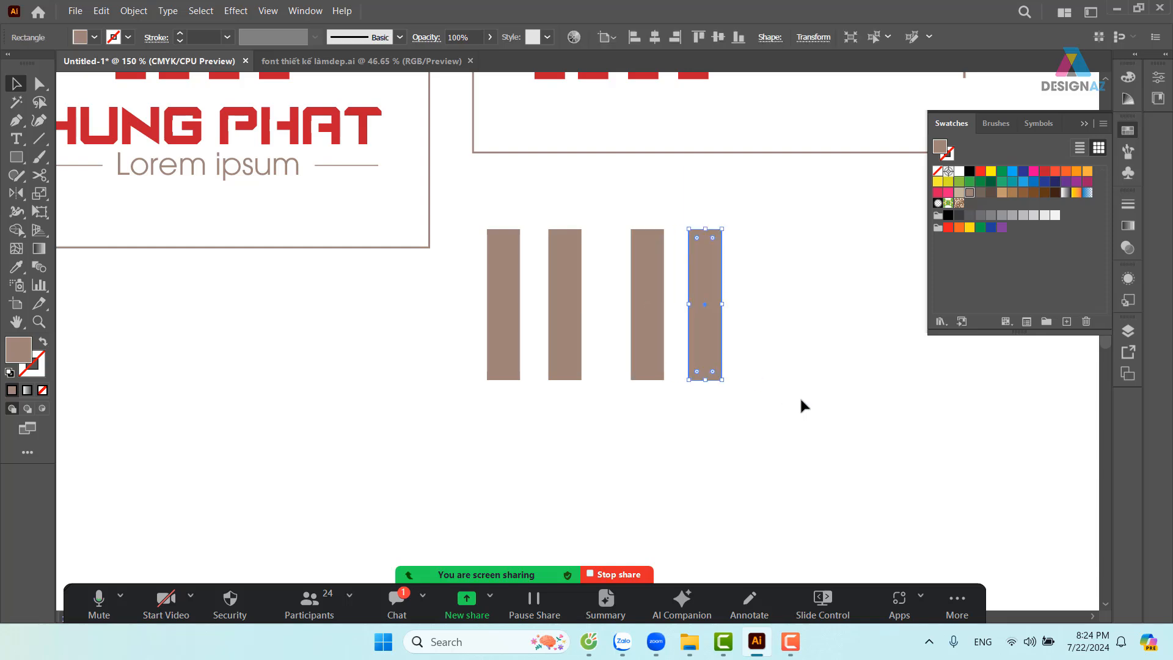
left_click(800, 401)
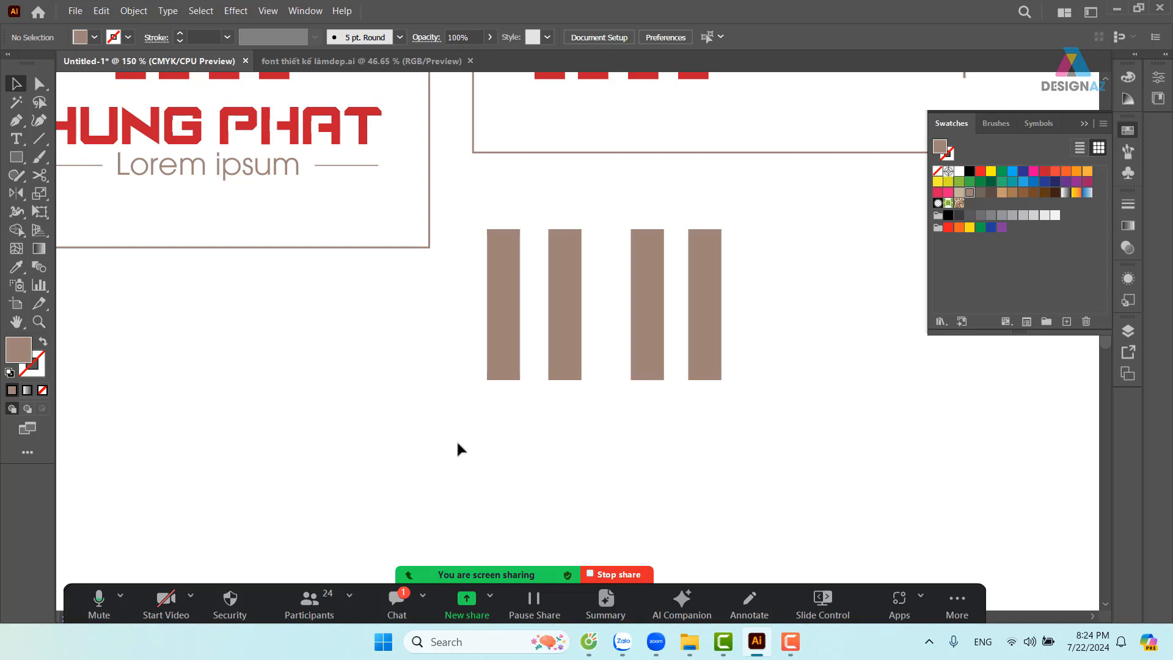
Distribute the four taupe bars evenly by their left edges with the Align options, aligned to the selection
left_click_drag(458, 444, 806, 327)
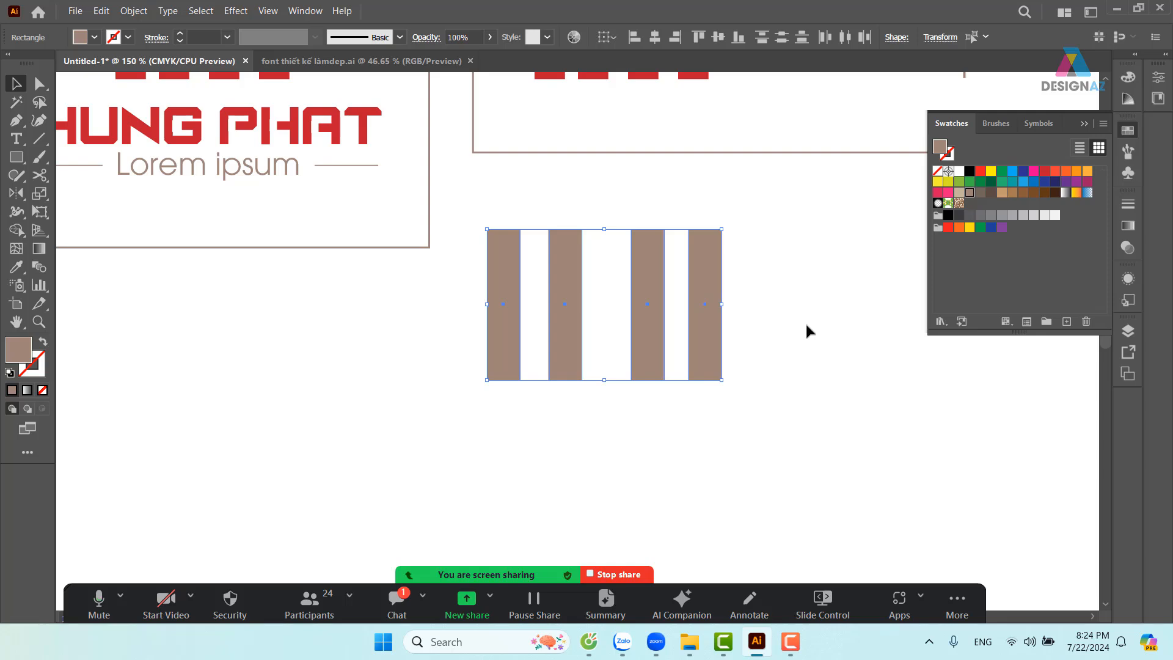
key("shift+F7")
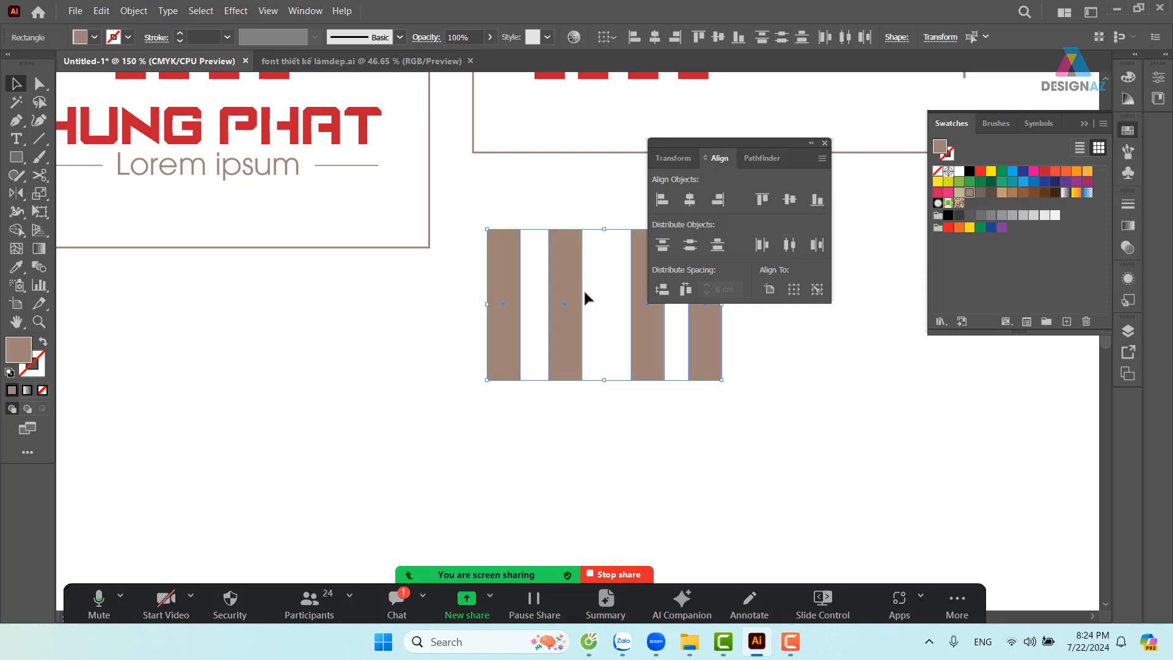
left_click(762, 247)
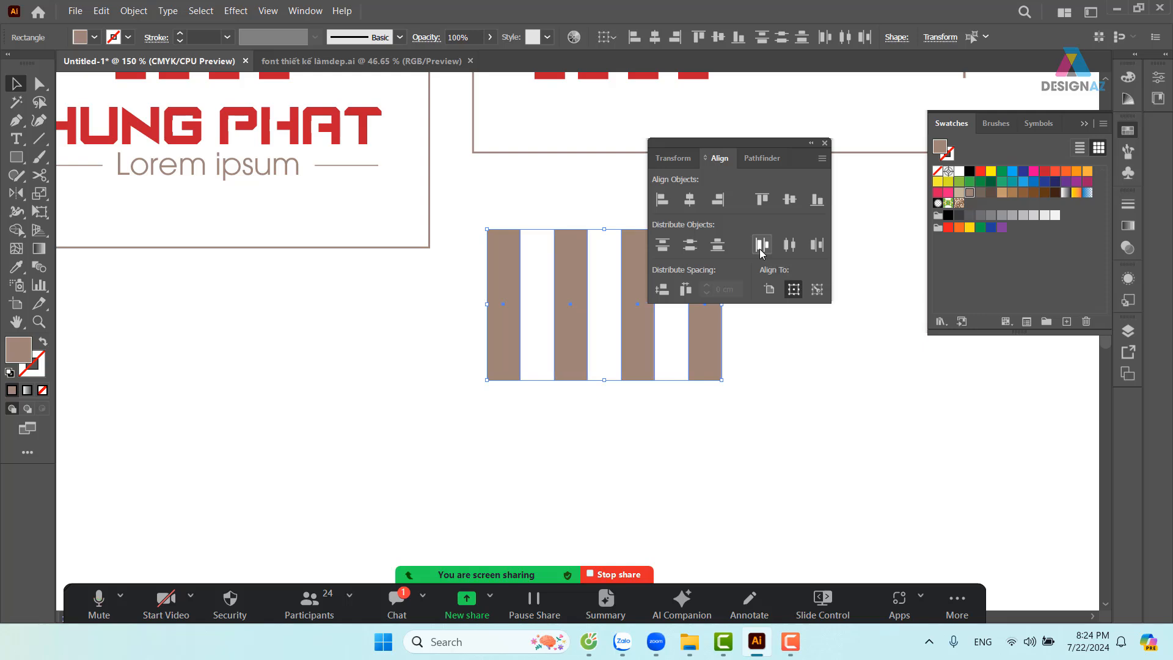
left_click(825, 144)
left_click(831, 272)
Delete the four taupe practice bars and return to the framed logos
left_click_drag(786, 292, 457, 379)
key("Delete")
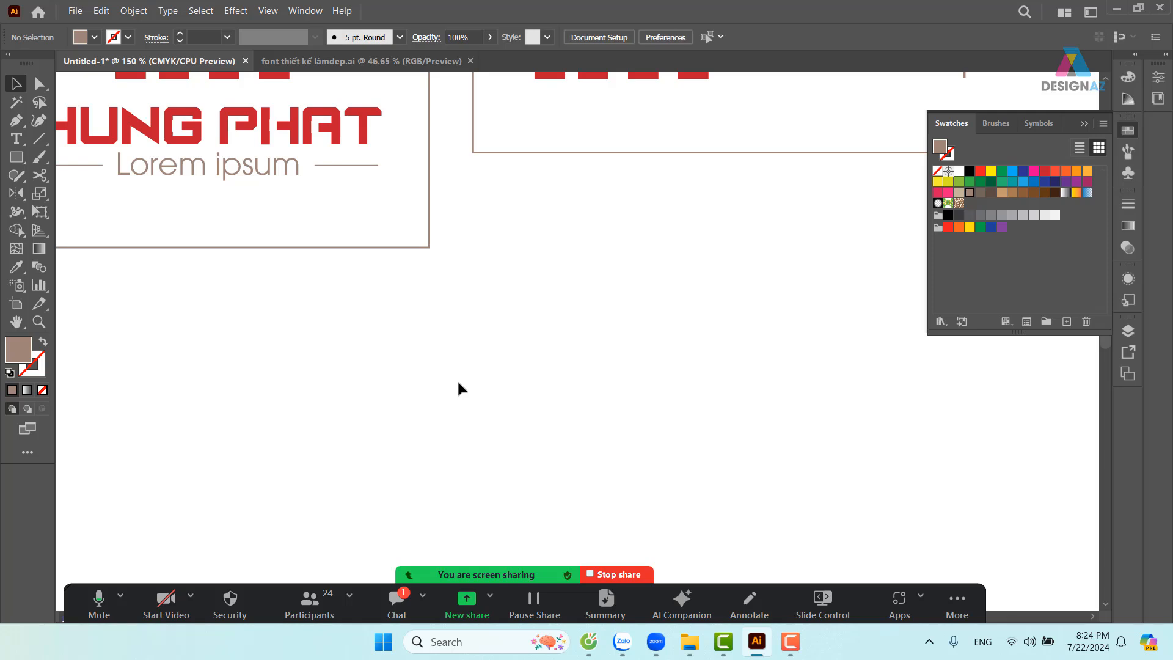
left_click_drag(617, 348, 695, 556)
left_click_drag(629, 397, 649, 391)
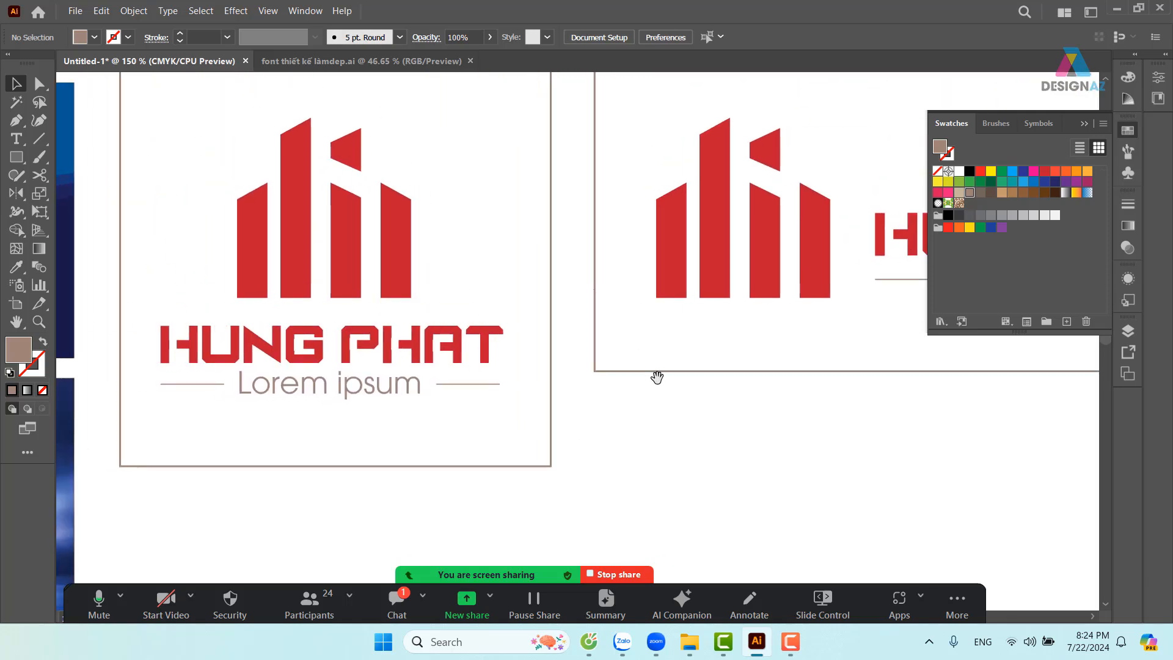
Duplicate the framed stacked logo straight up into the empty area above the original
key("ctrl+minus")
key("ctrl+minus")
key("ctrl+minus")
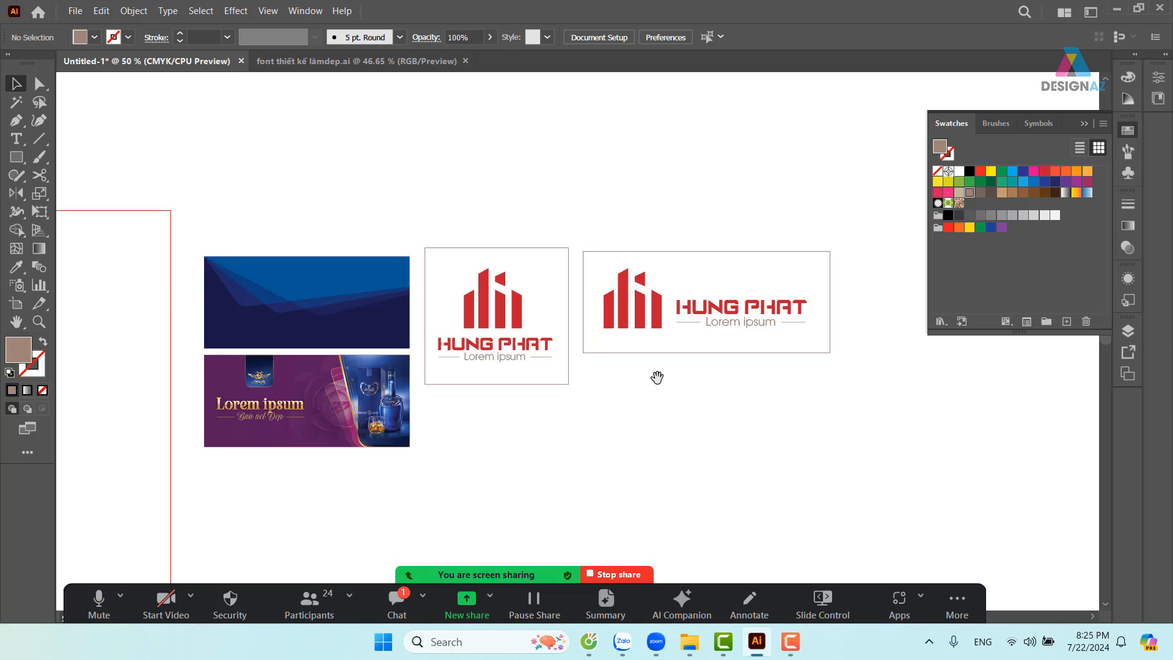
left_click_drag(604, 365, 668, 375)
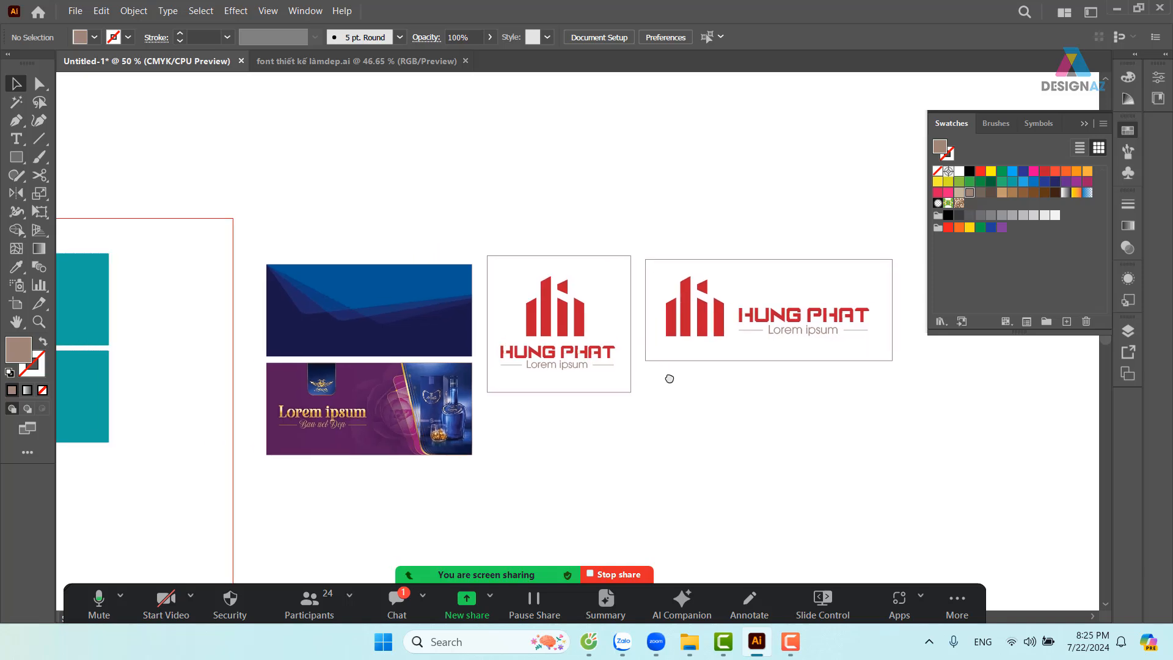
left_click_drag(487, 235, 591, 412)
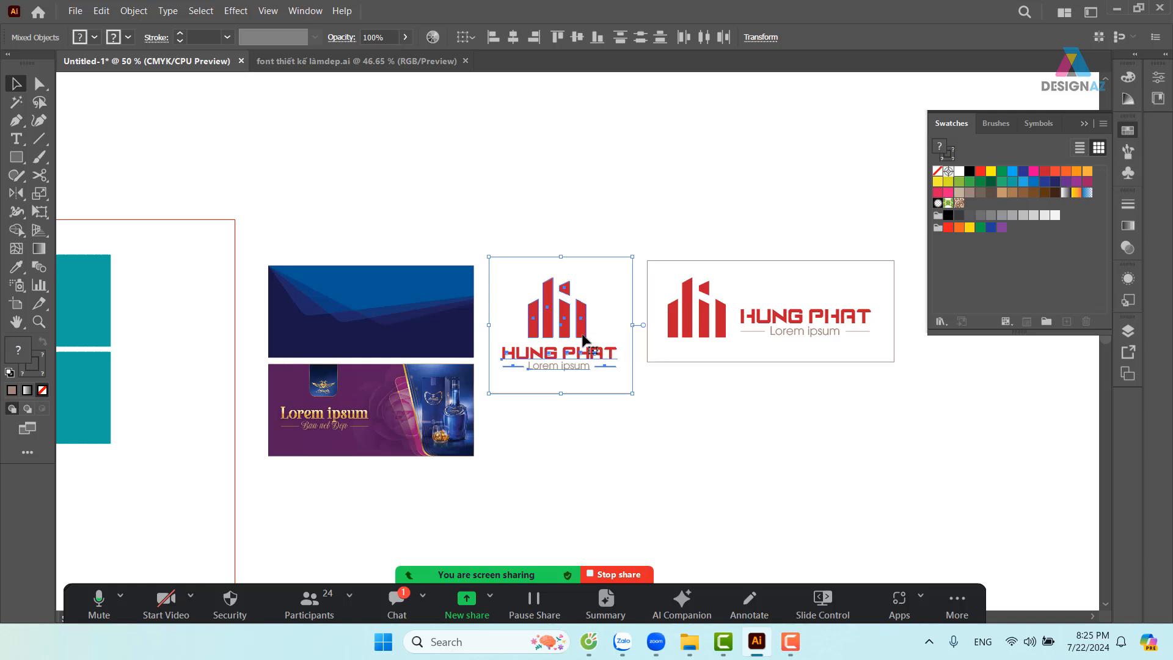
left_click_drag(580, 337, 581, 191)
left_click(671, 162)
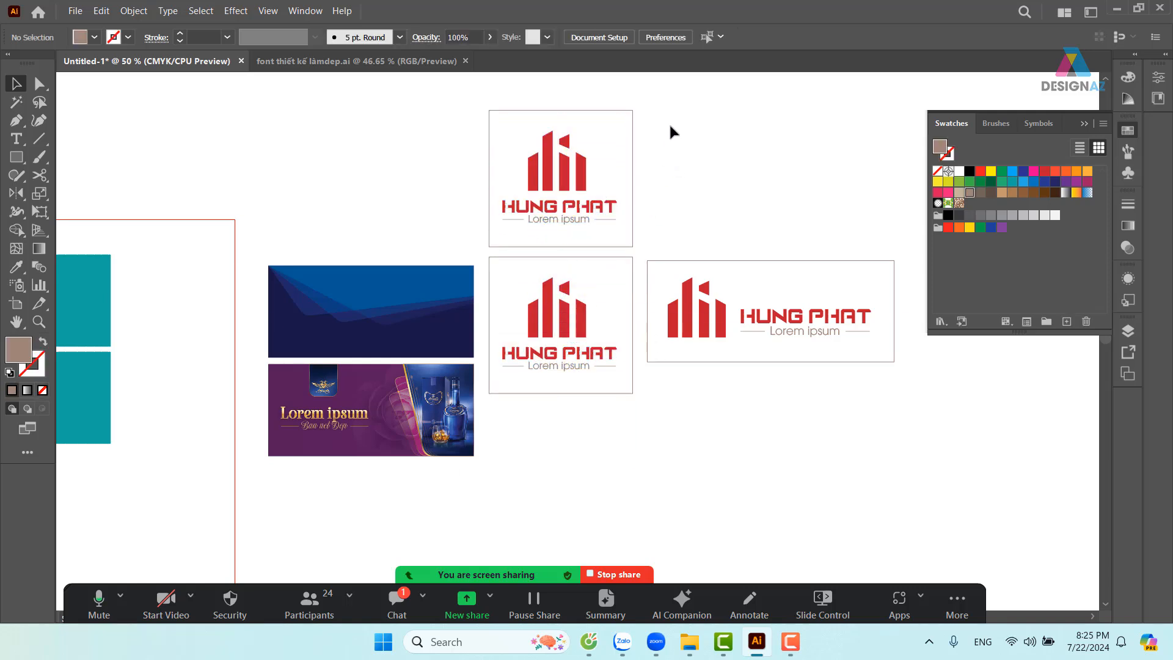
Fill the building symbol of the upper logo copy with black
left_click_drag(670, 125, 660, 186)
left_click_drag(462, 132, 548, 170)
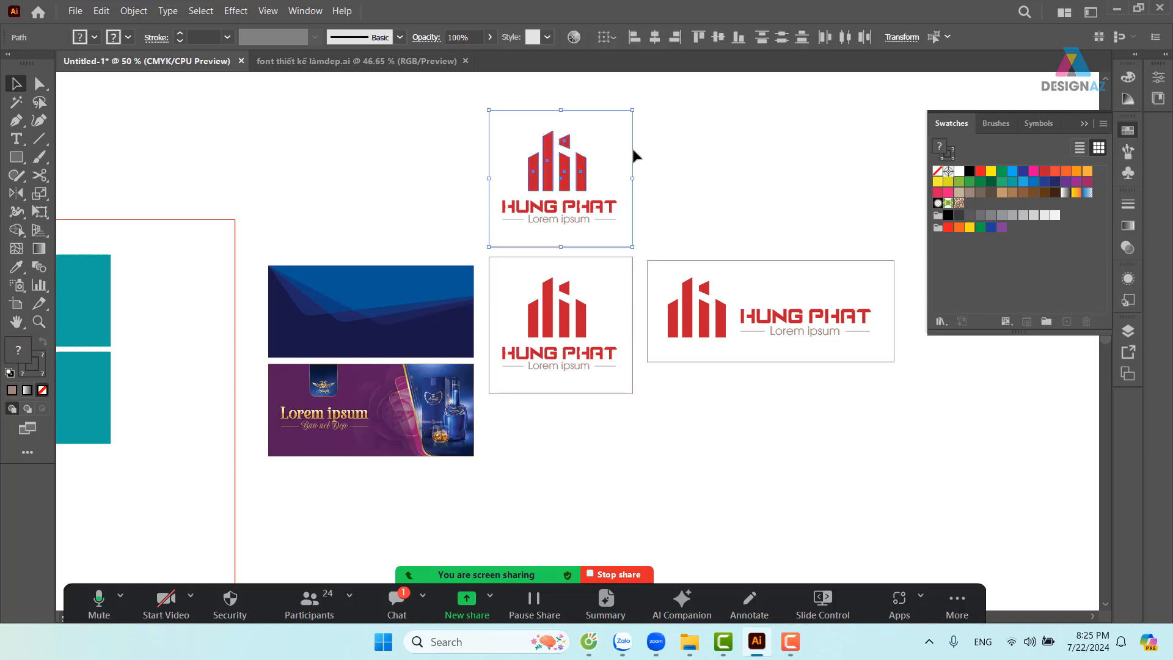
left_click(969, 172)
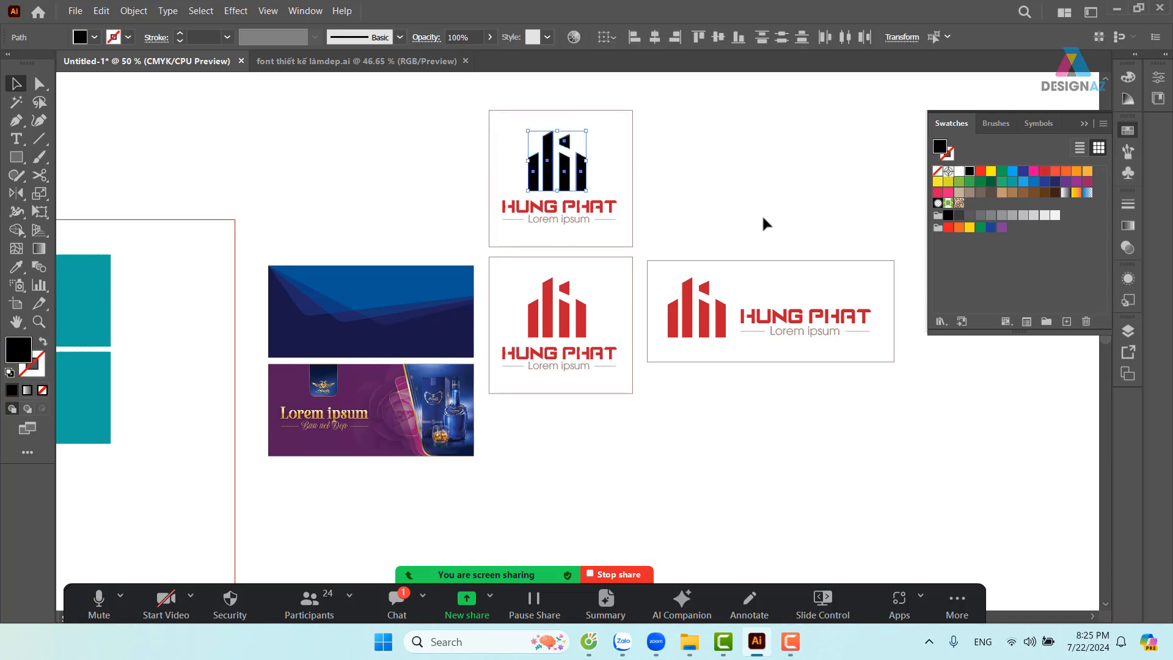
left_click(761, 217)
Fill the HUNG PHAT wordmark and the Lorem ipsum tagline of the upper copy with black
left_click(581, 206)
left_click(651, 215)
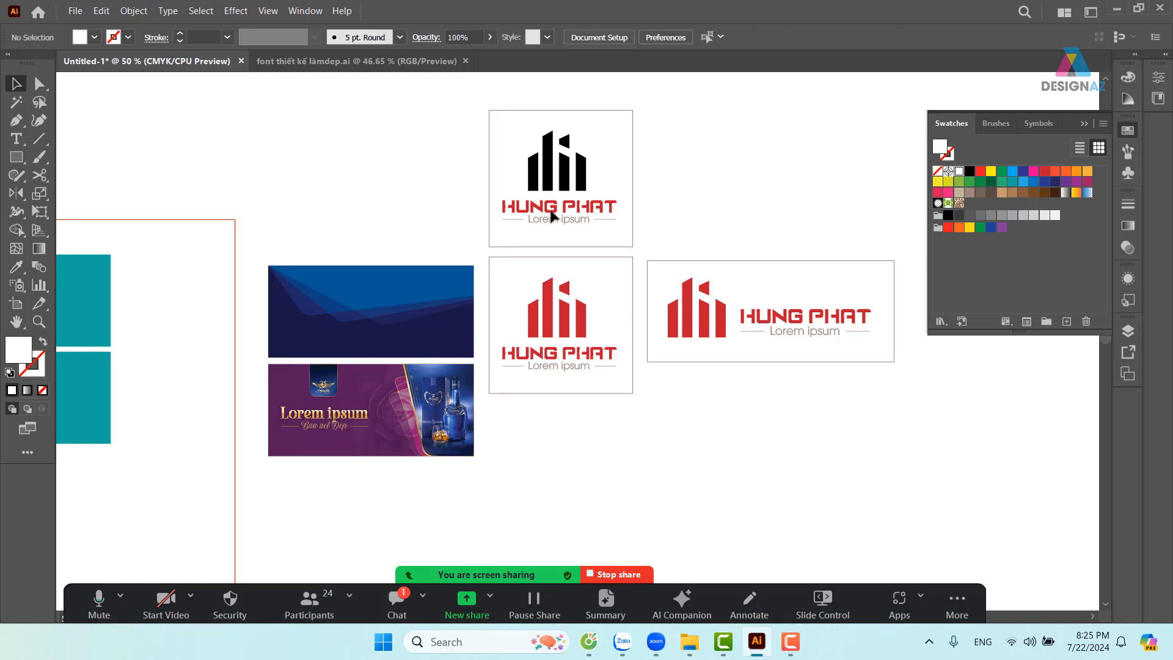
left_click(549, 208)
left_click(969, 175)
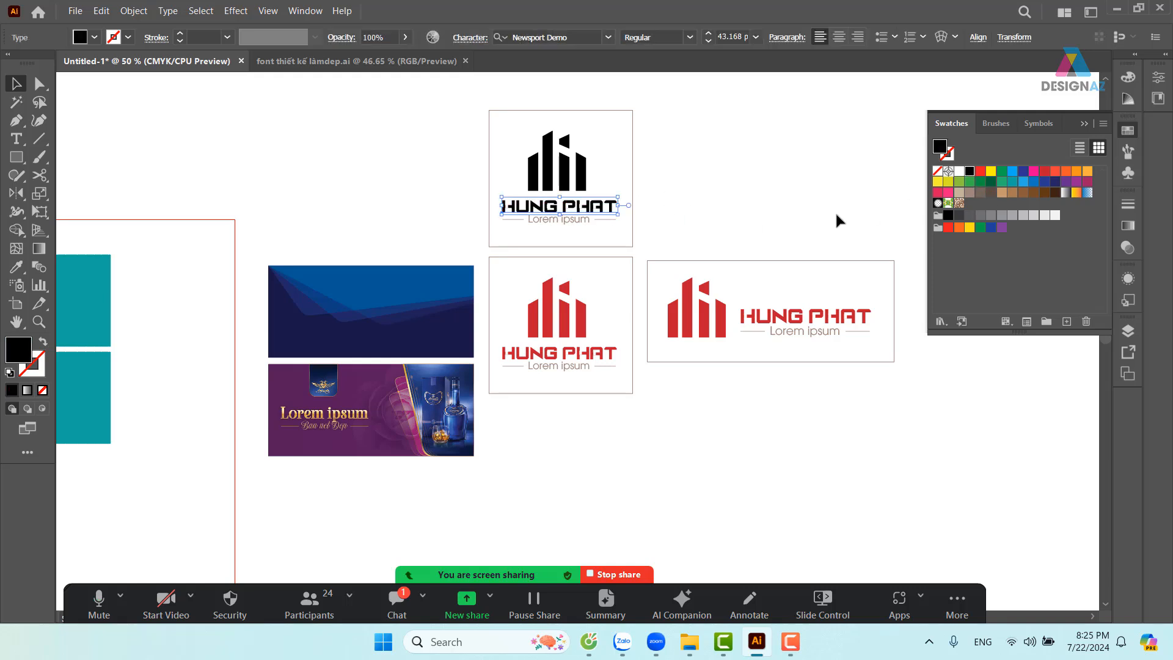
left_click(568, 221)
left_click(974, 173)
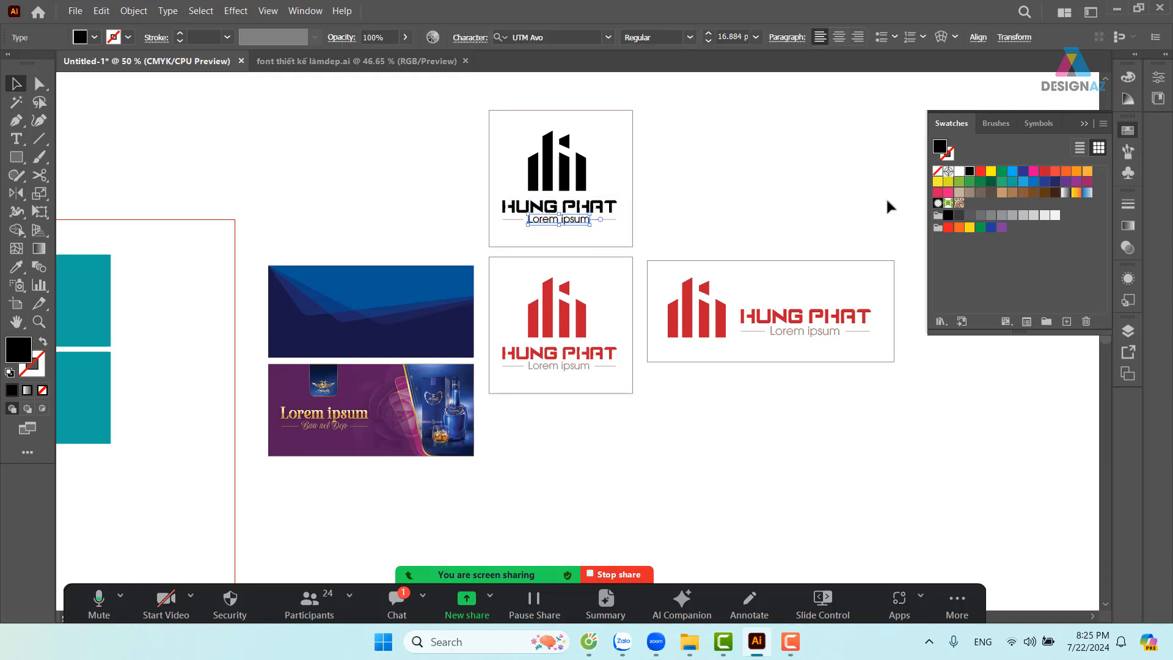
Fill both thin lines beside the upper copy's tagline with black
left_click(627, 225)
left_click(611, 220)
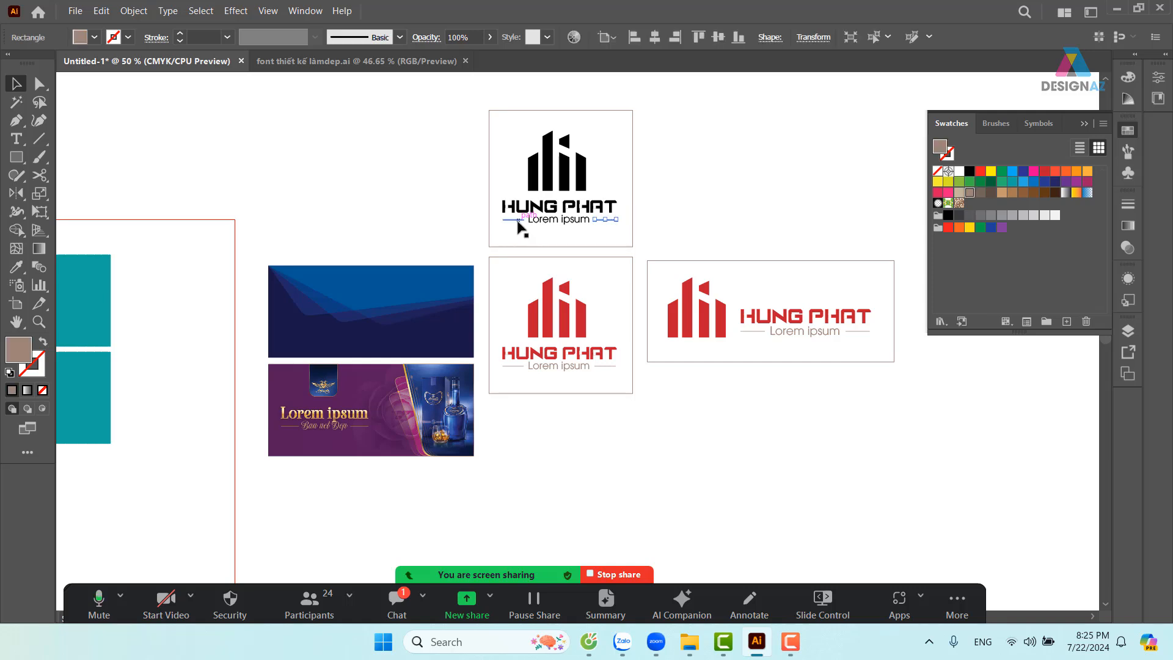
left_click(518, 220, "shift")
left_click(969, 172)
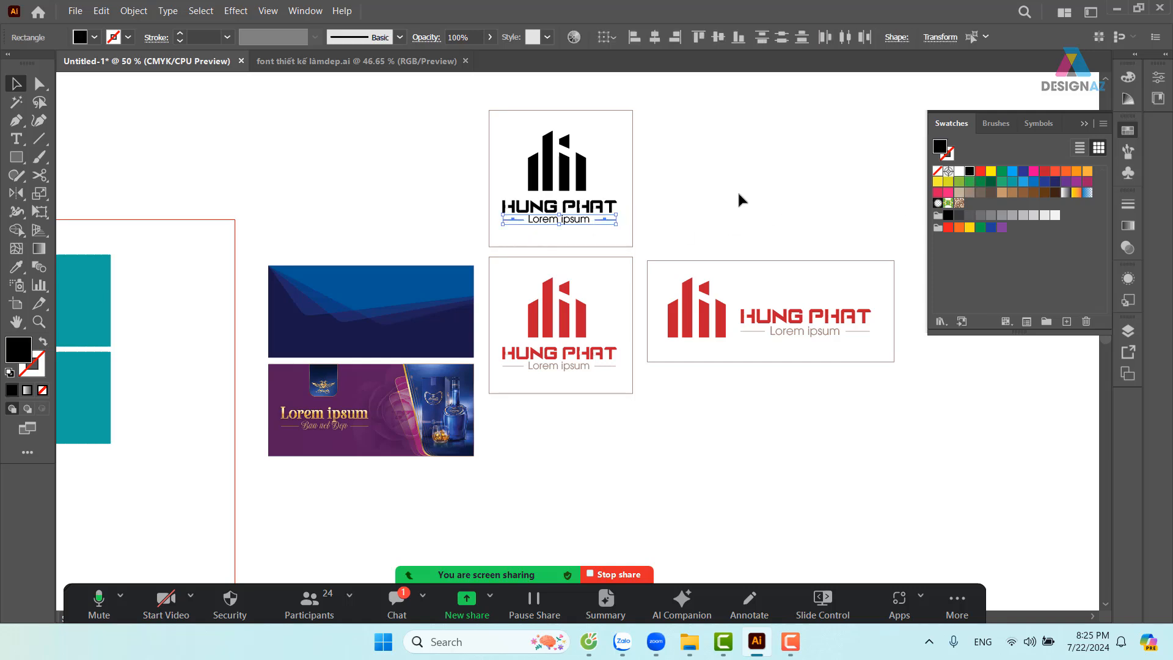
left_click(737, 192)
Duplicate the black framed logo horizontally to its right, leaving a small gap between the two frames
scroll(684, 208, "right", 3)
key("z")
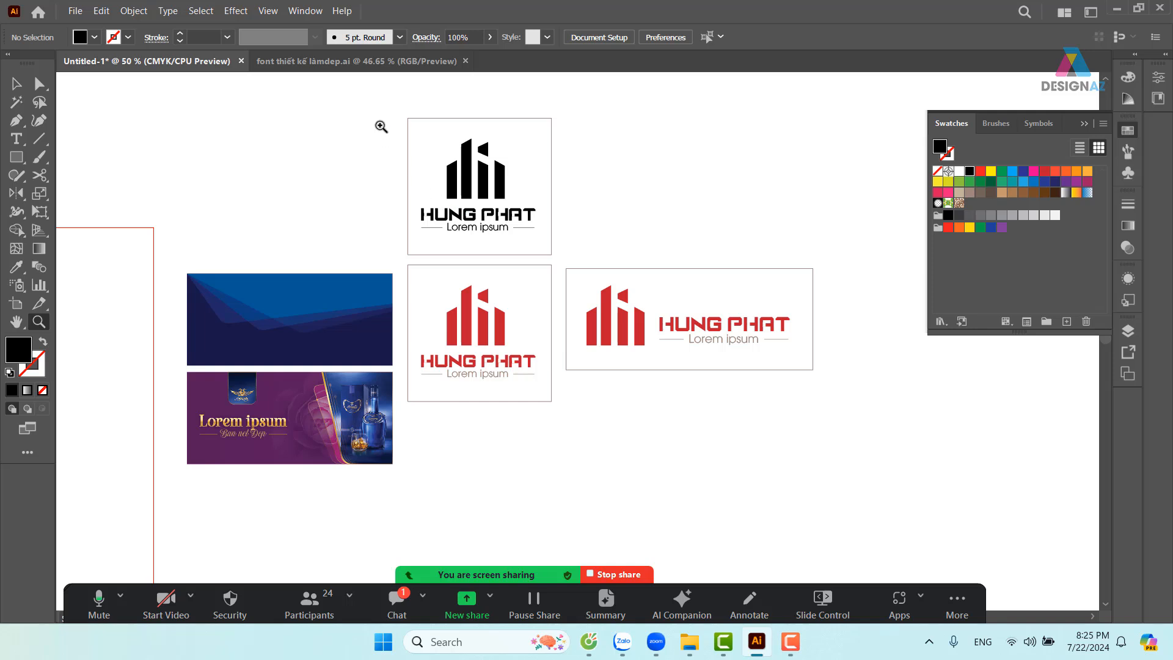
left_click_drag(378, 105, 620, 308)
left_click_drag(704, 295, 653, 277)
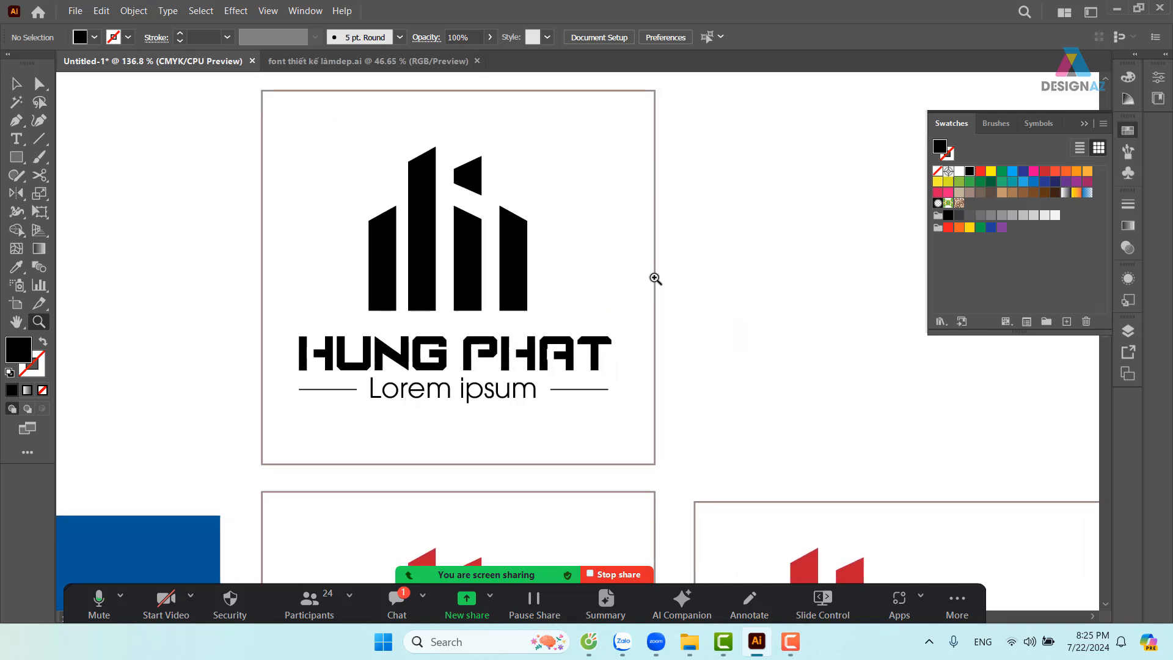
left_click(25, 87)
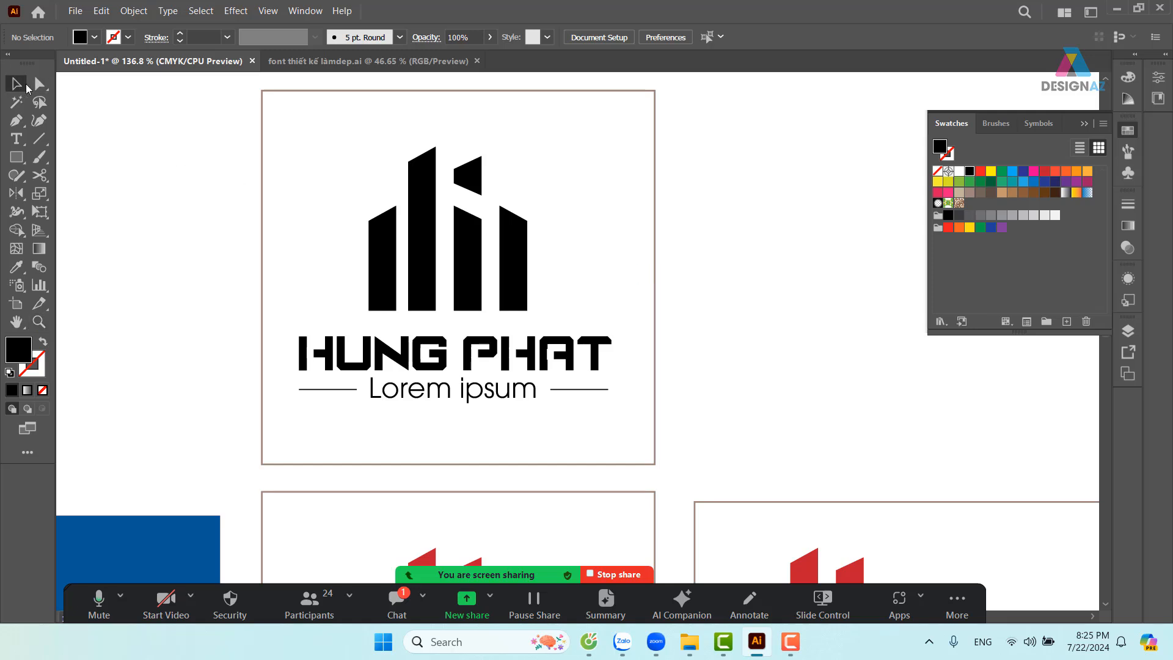
left_click_drag(208, 134, 820, 413)
left_click_drag(263, 312, 672, 311)
left_click_drag(738, 363, 501, 326)
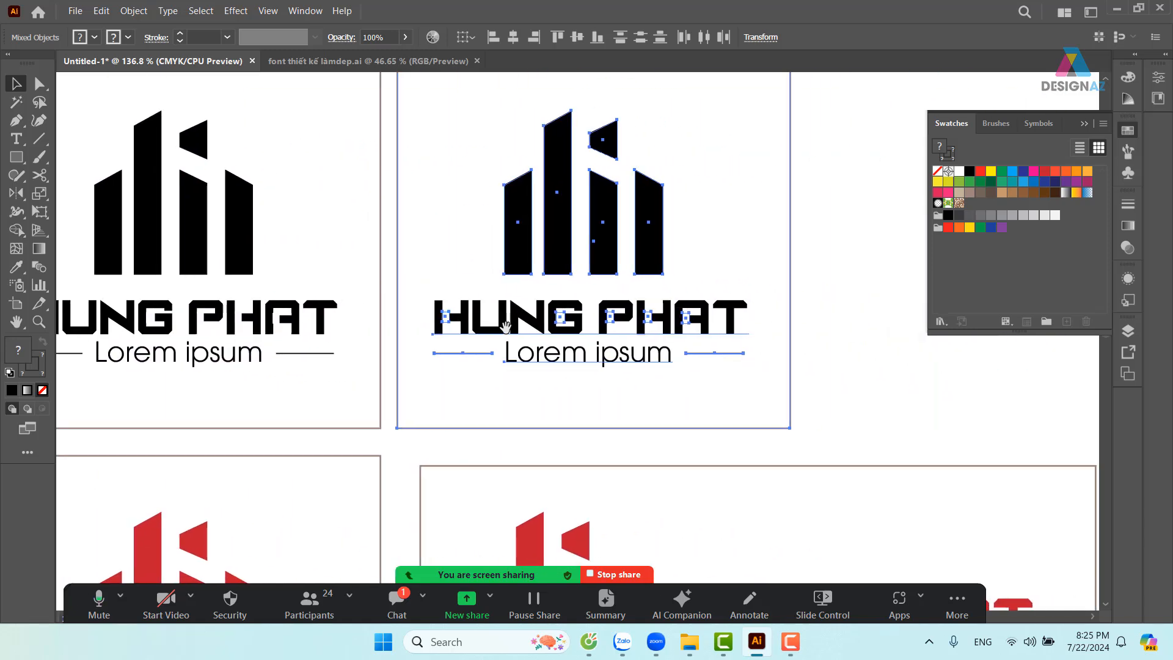
left_click_drag(398, 262, 415, 268)
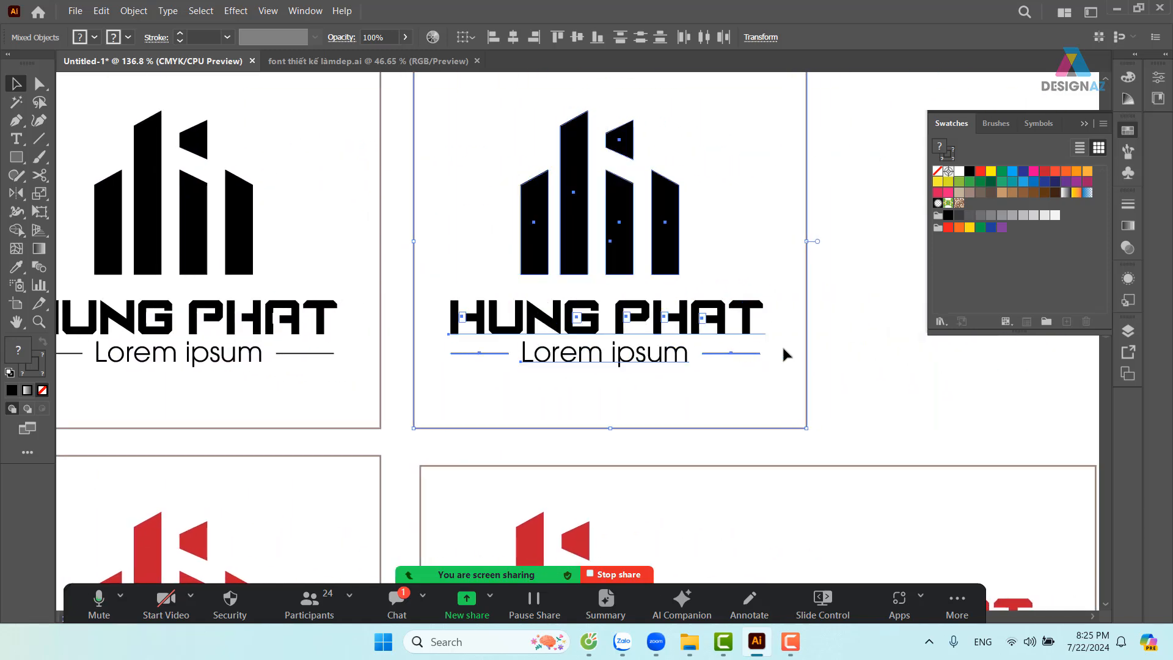
left_click(733, 296)
Fill the new copy's frame with black and send it behind the logo
left_click(805, 263)
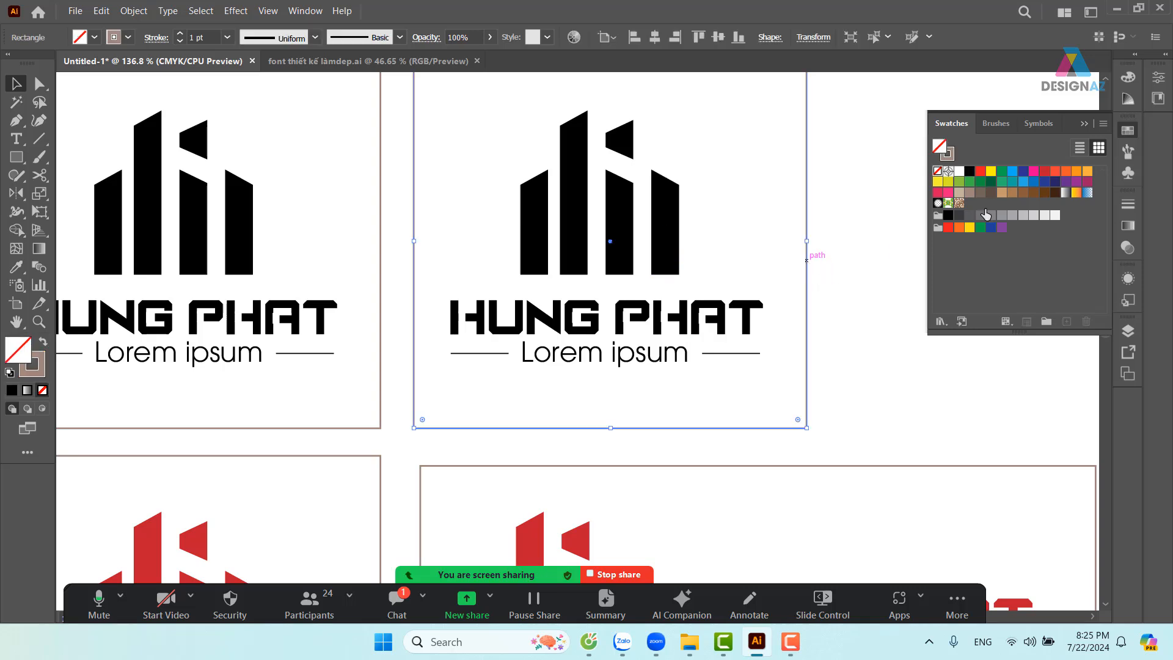
left_click(968, 172)
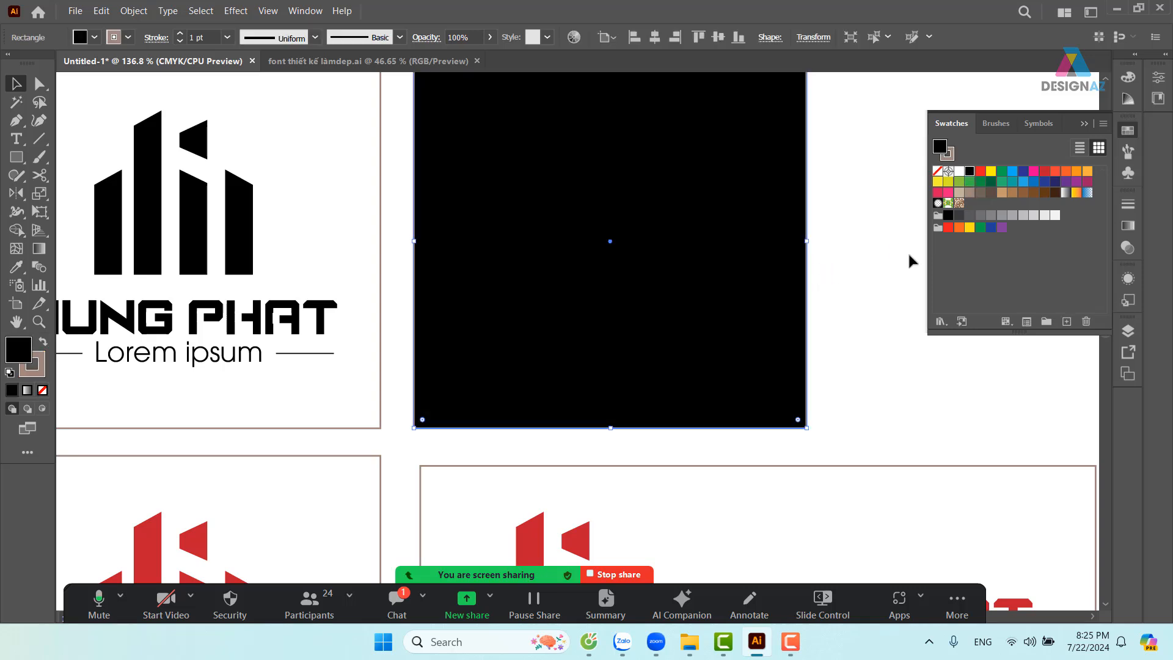
key("ctrl+shift+[")
Fill the building symbol and the HUNG PHAT wordmark on the black frame with white
left_click_drag(801, 245, 788, 317)
left_click_drag(841, 203, 506, 354)
left_click(736, 244, "shift")
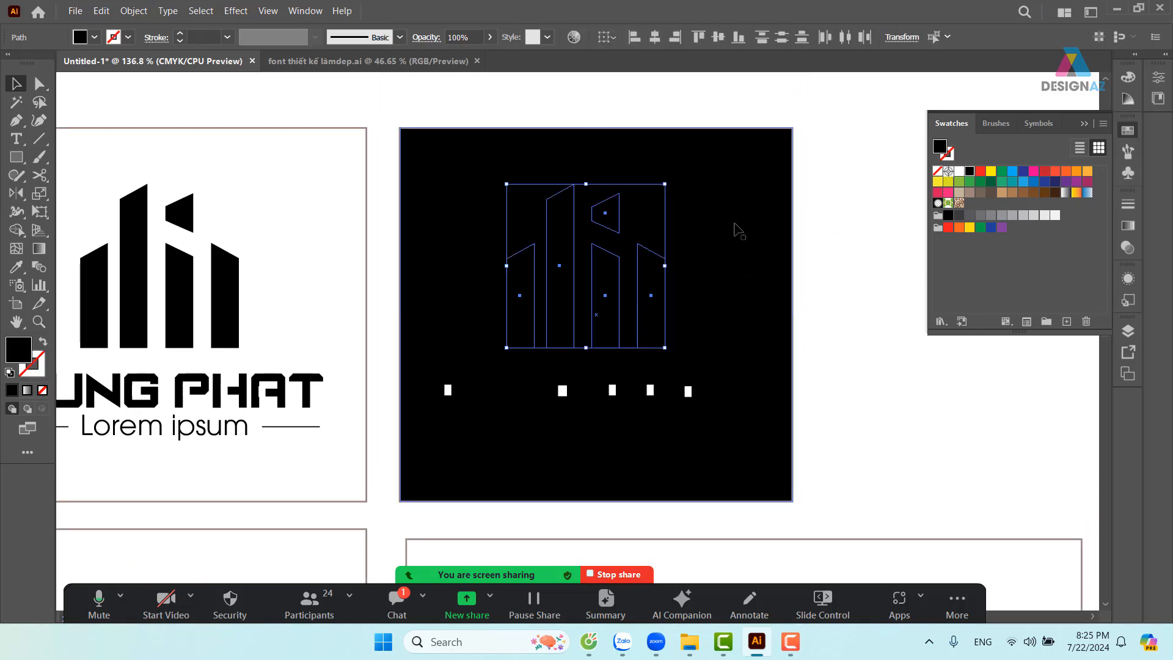
left_click(959, 171)
left_click(653, 397)
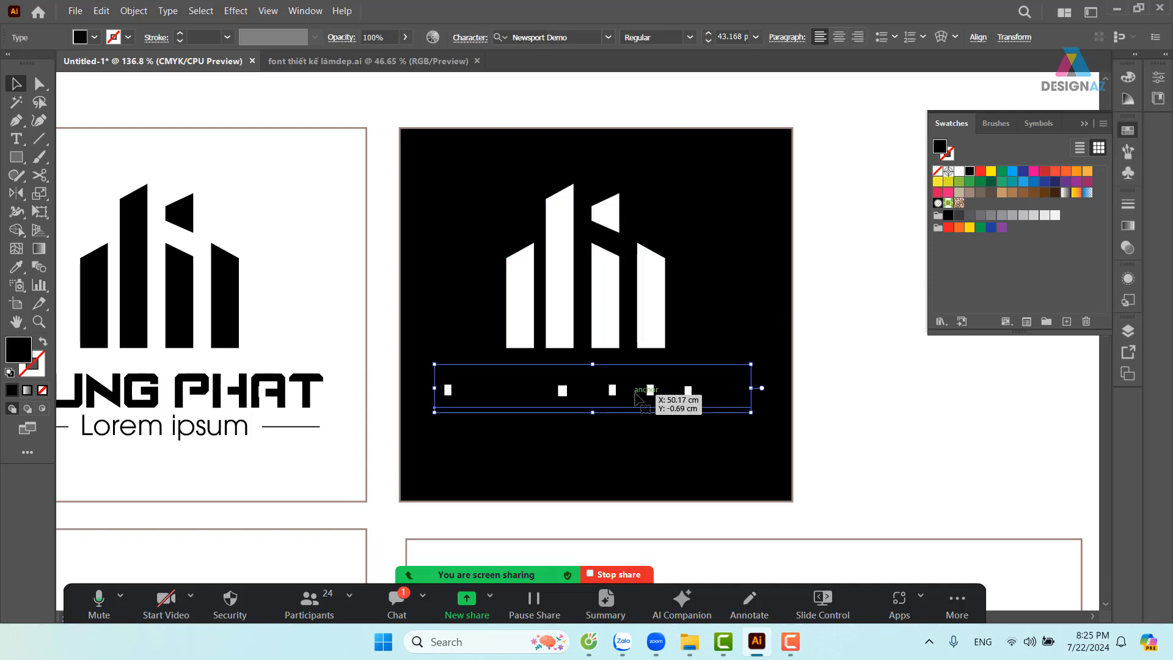
left_click(958, 172)
Fill the five small cutout rectangles over the white wordmark's letters H, G, P, H and A with black
left_click(650, 390)
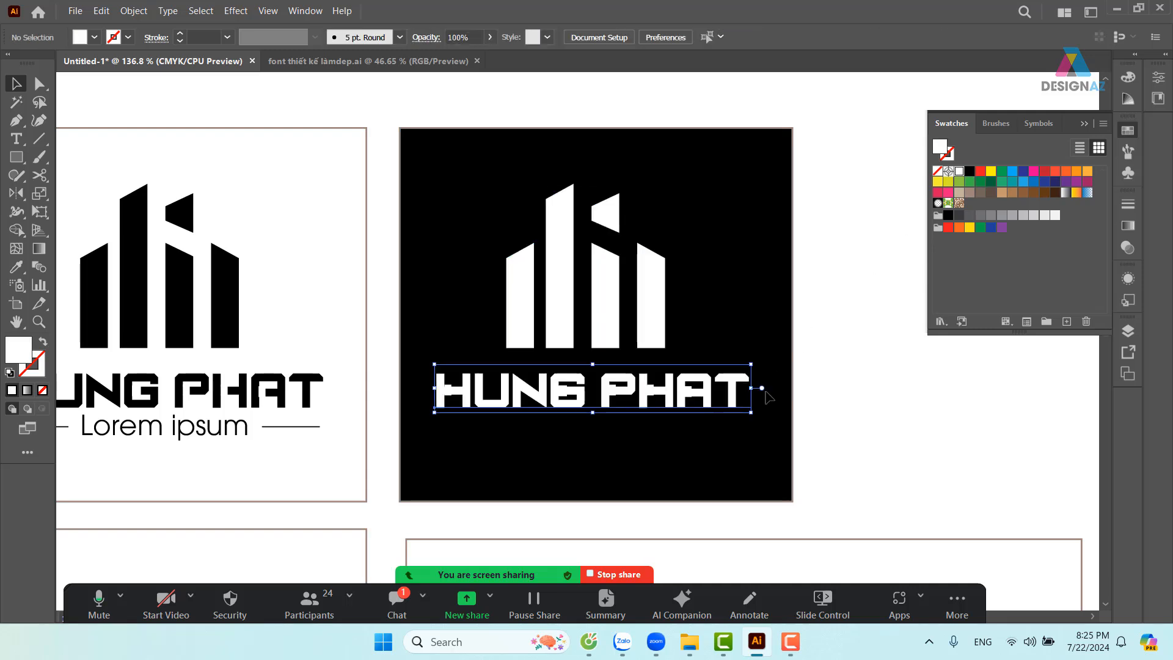
key("z")
left_click_drag(429, 375, 828, 462)
left_click_drag(616, 389, 591, 399)
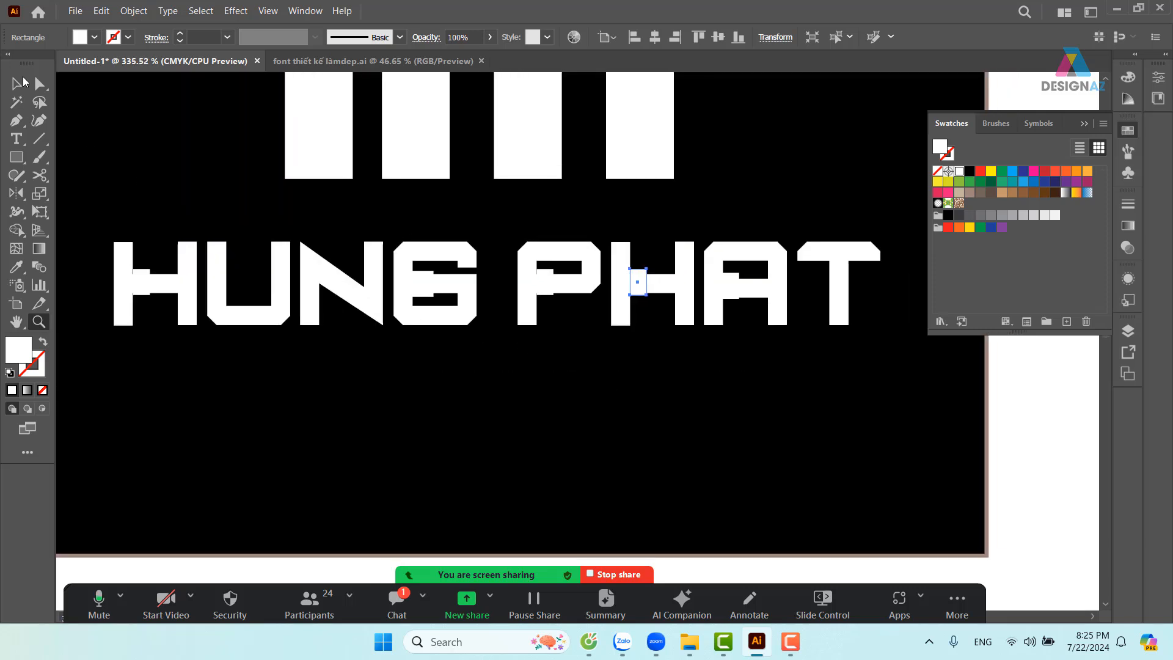
left_click(24, 81)
left_click(141, 282)
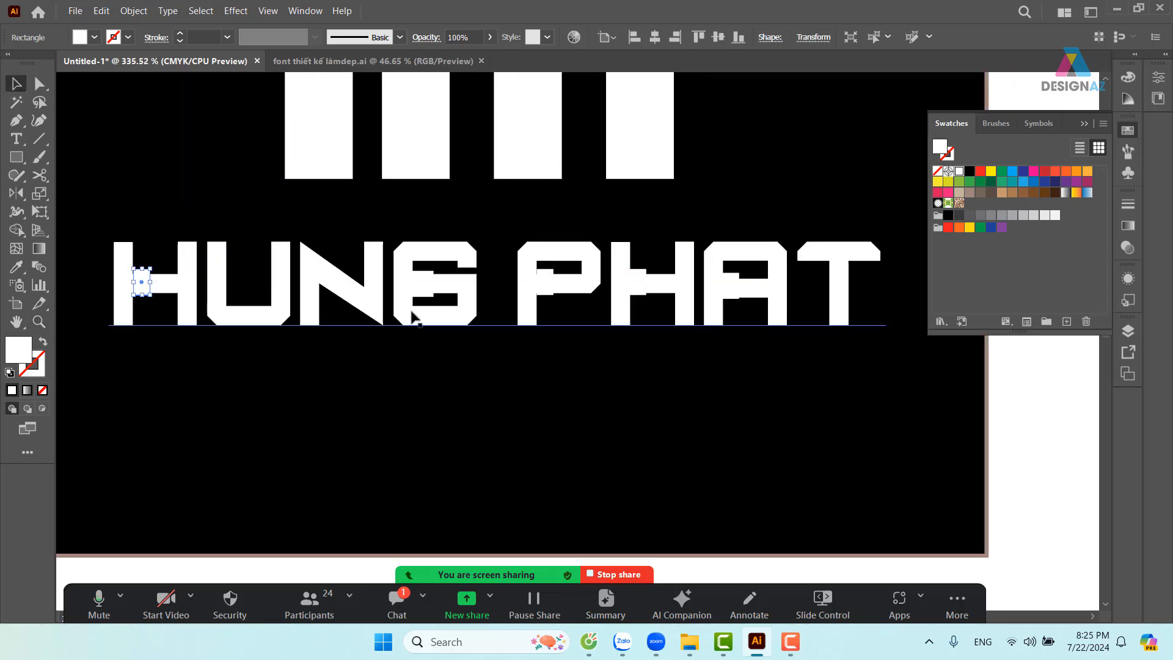
left_click(423, 283, "shift")
left_click(545, 282, "shift")
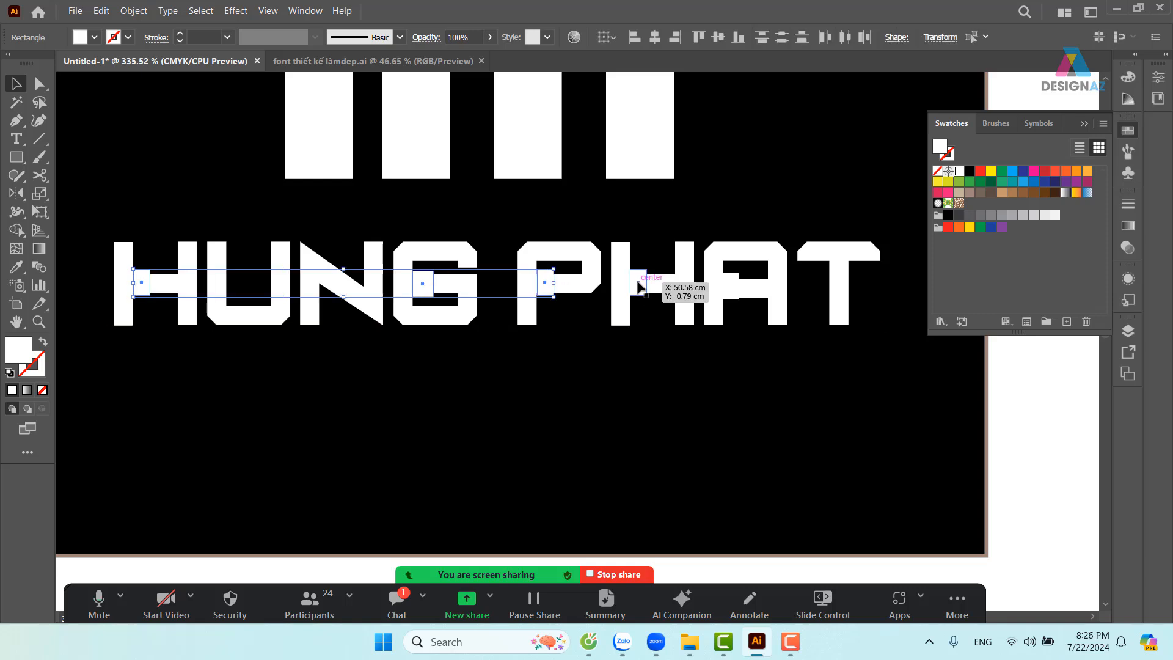
left_click(638, 283, "shift")
left_click(730, 285, "shift")
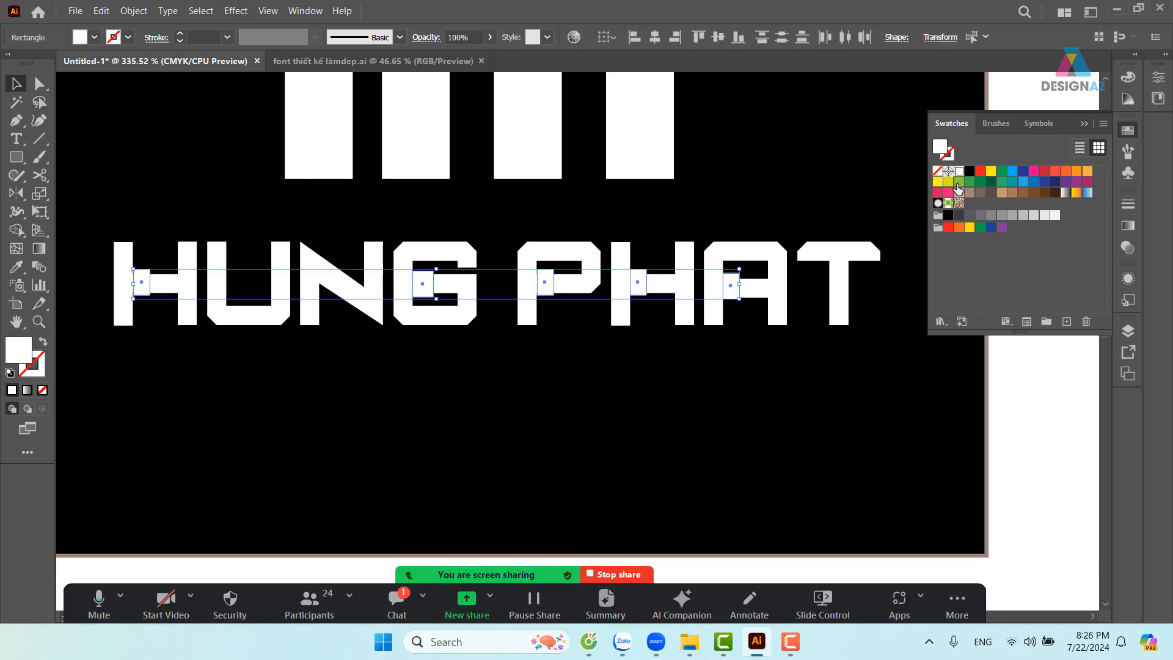
left_click(969, 173)
left_click(1044, 407)
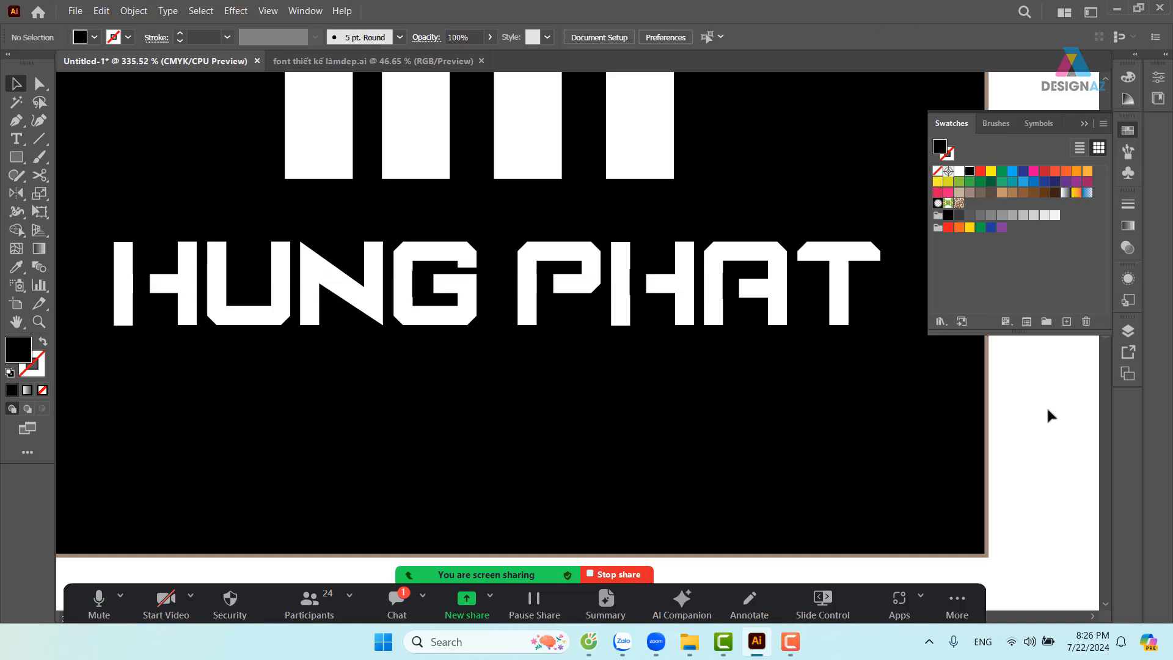
Fill the Lorem ipsum tagline and its two side lines on the black frame with white
left_click(587, 387)
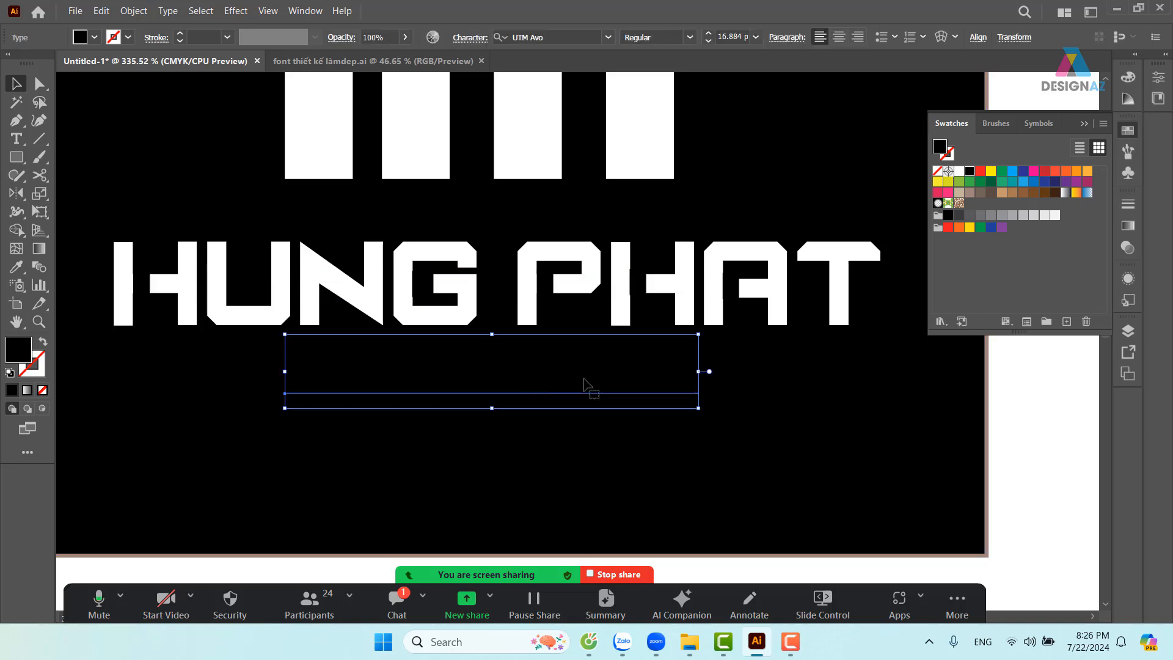
left_click(957, 172)
left_click(764, 371)
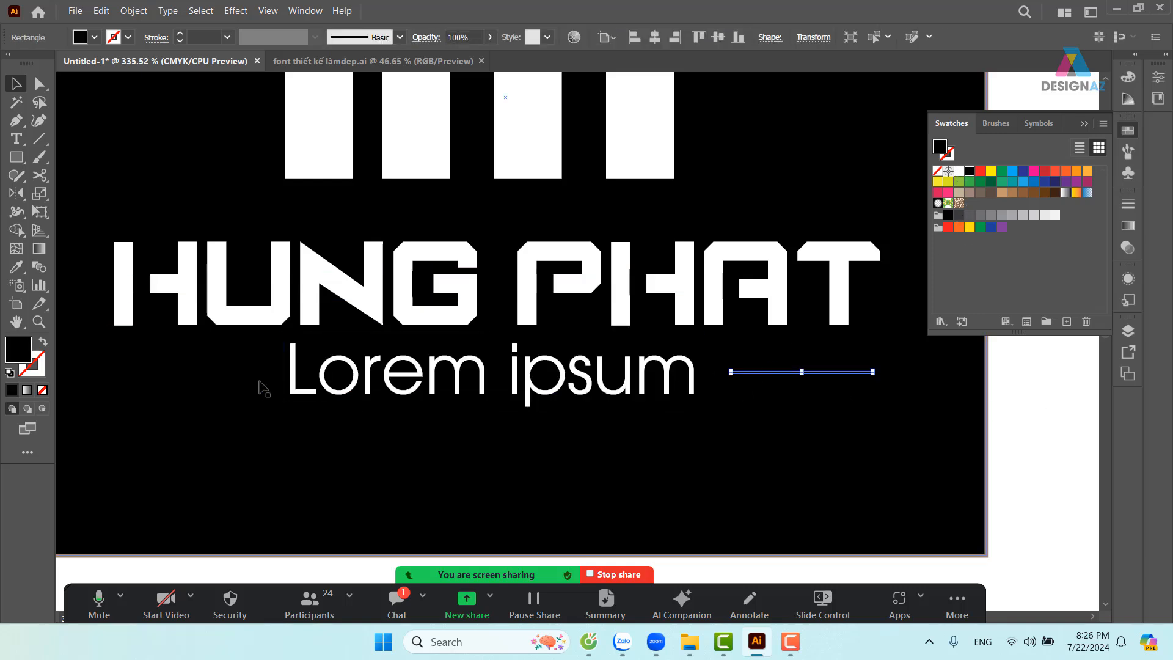
left_click(185, 372, "shift")
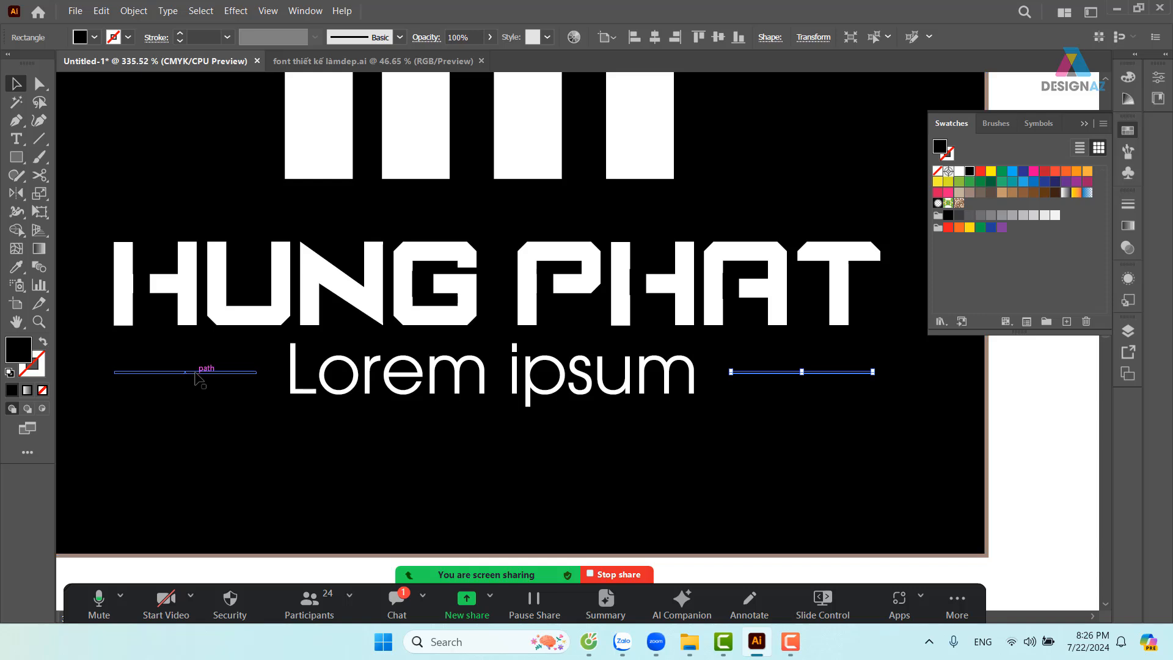
left_click(958, 172)
left_click(1031, 425)
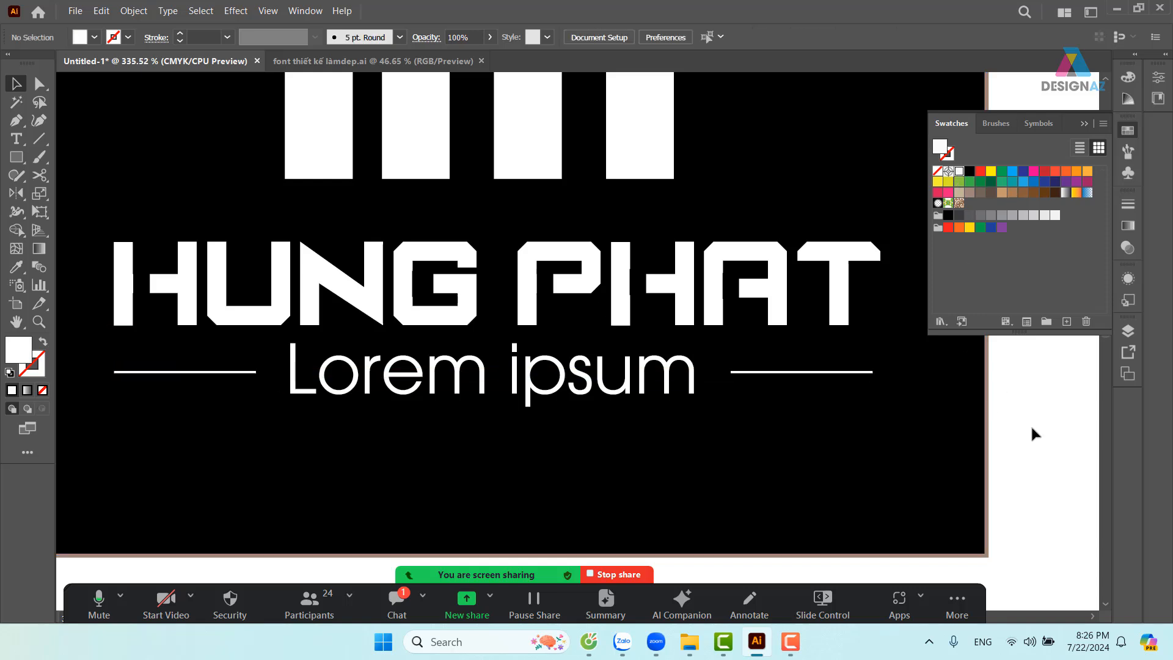
Duplicate the navy background rectangle of the blue banner into the empty area below the purple banner
key("ctrl+0")
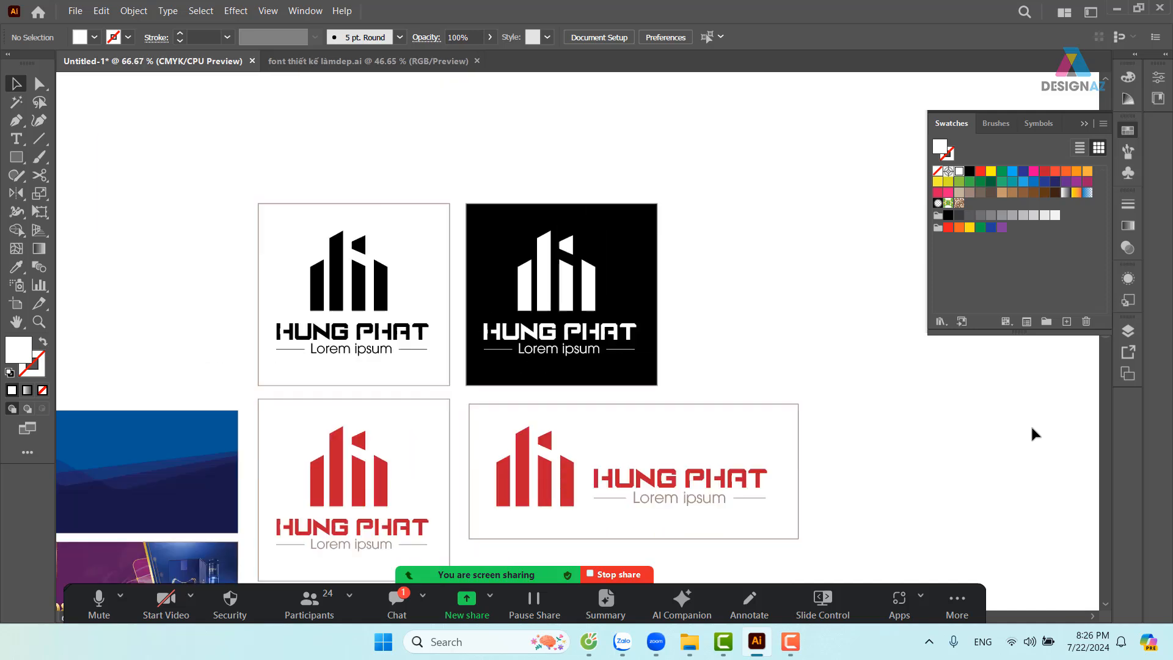
left_click_drag(743, 481, 768, 383)
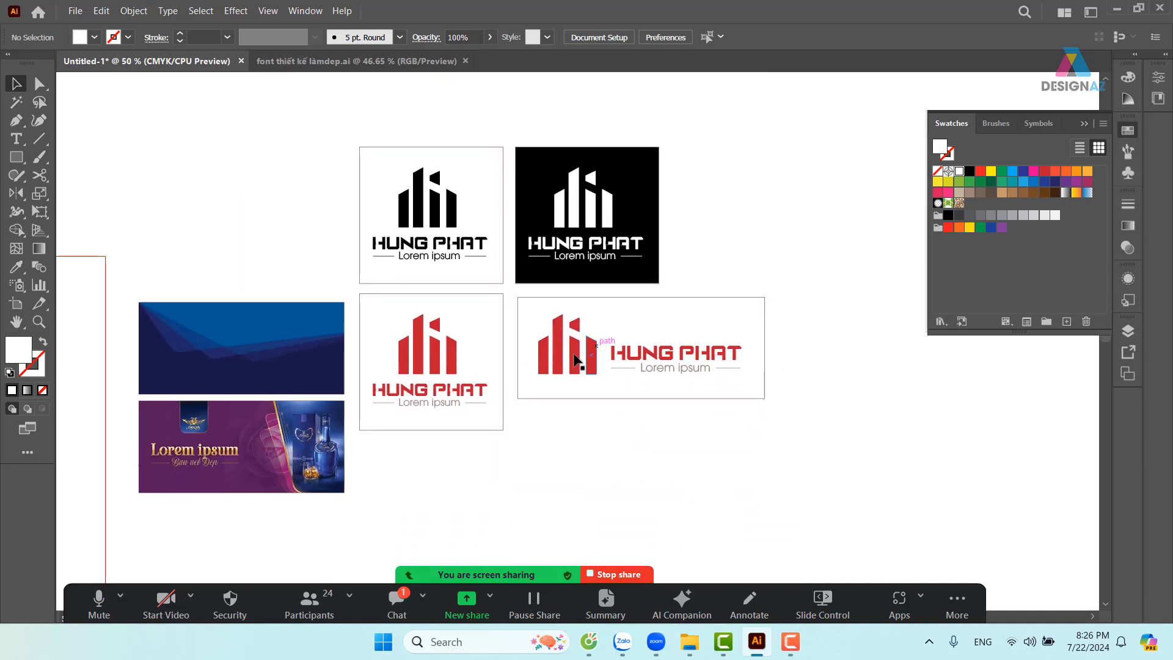
left_click_drag(497, 448, 640, 263)
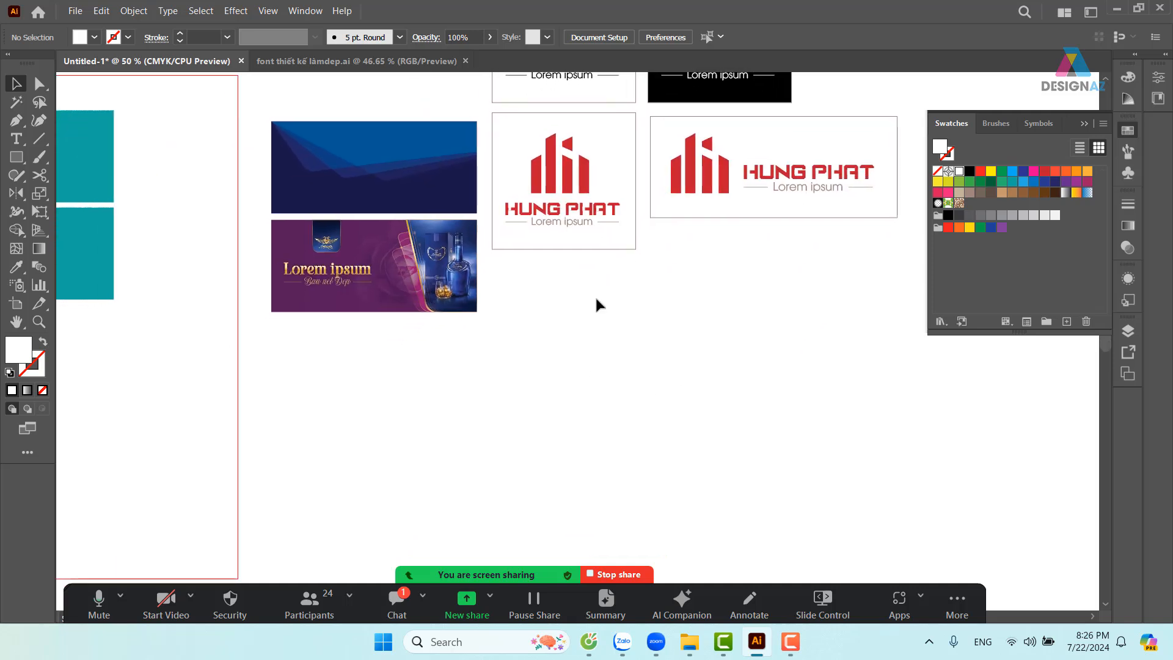
left_click_drag(328, 309, 328, 396)
key("ctrl+z")
left_click(624, 339)
left_click_drag(444, 197, 443, 400)
left_click(613, 386)
key("z")
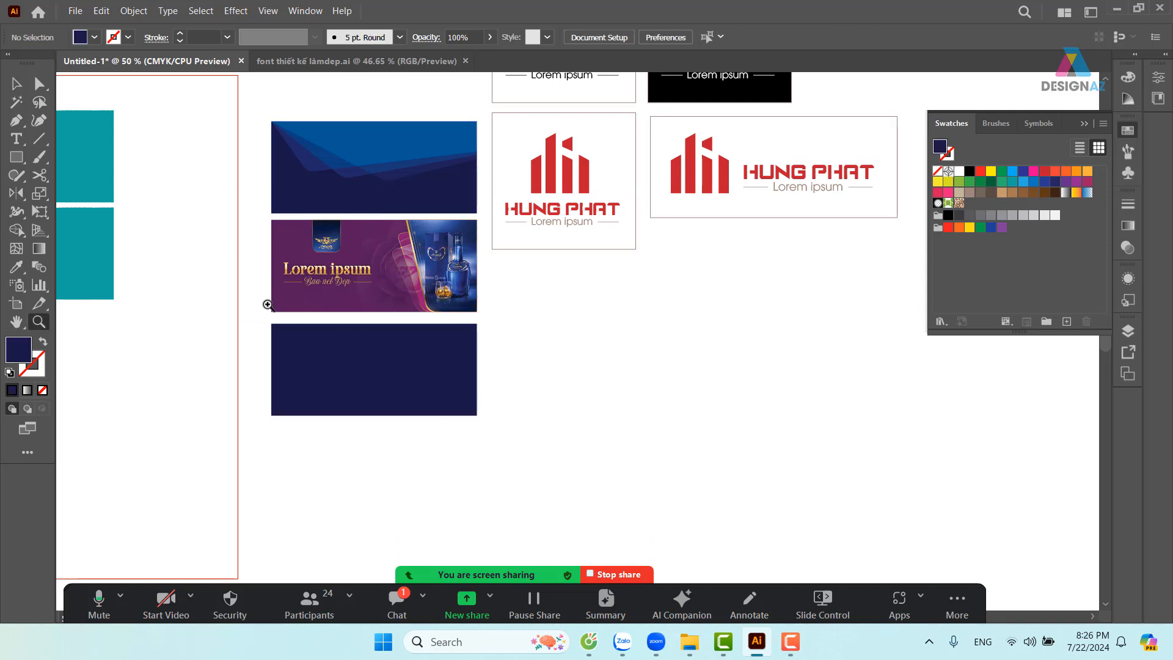
left_click_drag(205, 274, 619, 500)
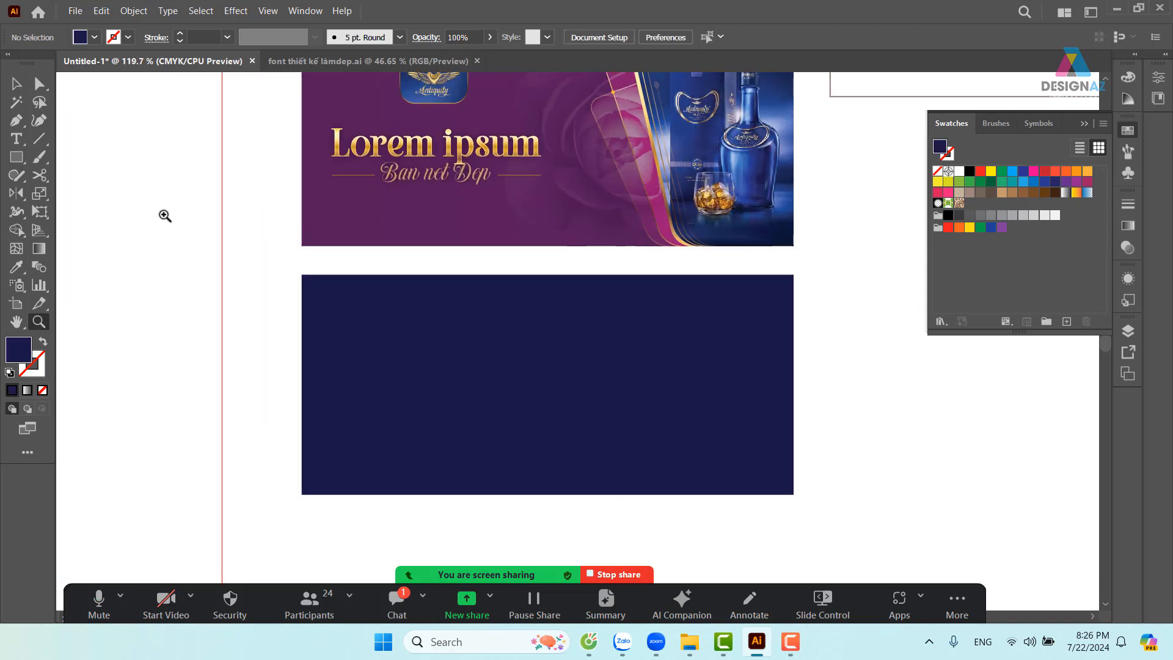
Make a narrower copy of the navy background as a full-height vertical band in its left part and fill it blue
key("v")
left_click(546, 363)
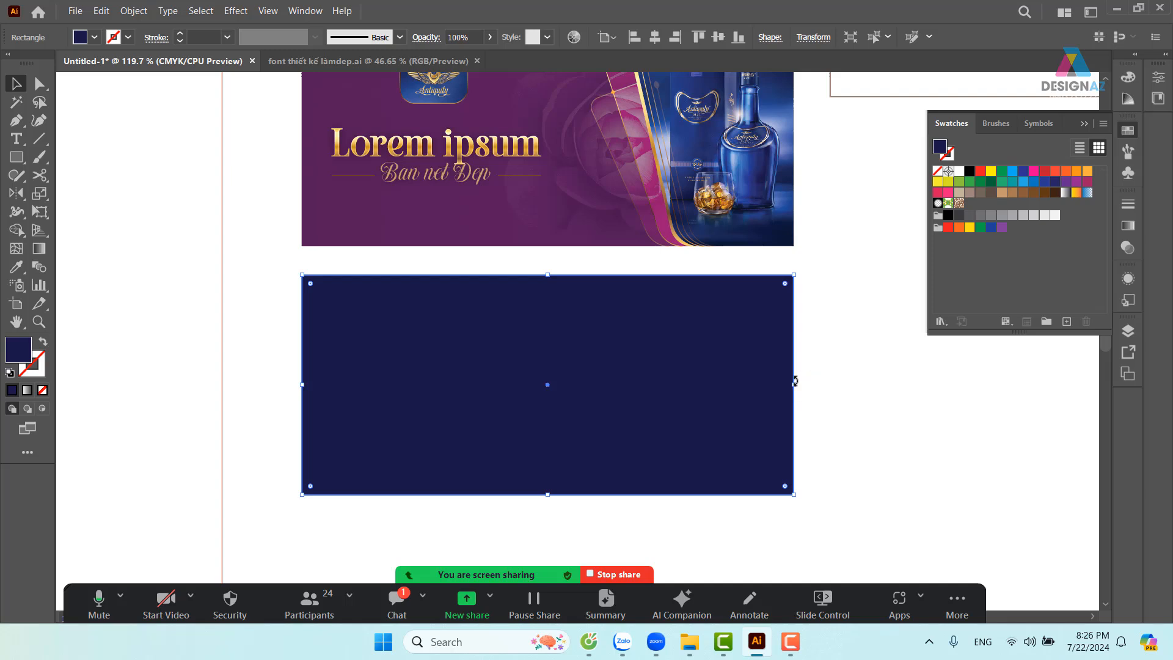
left_click_drag(772, 385, 382, 386)
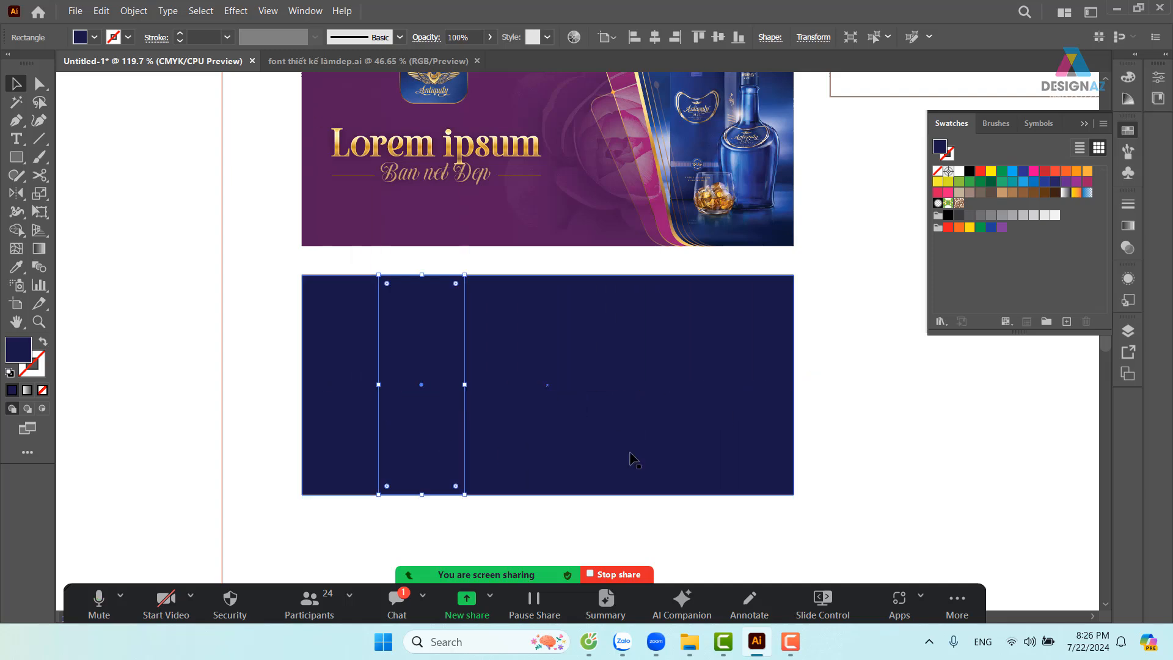
left_click(881, 377)
left_click(409, 448)
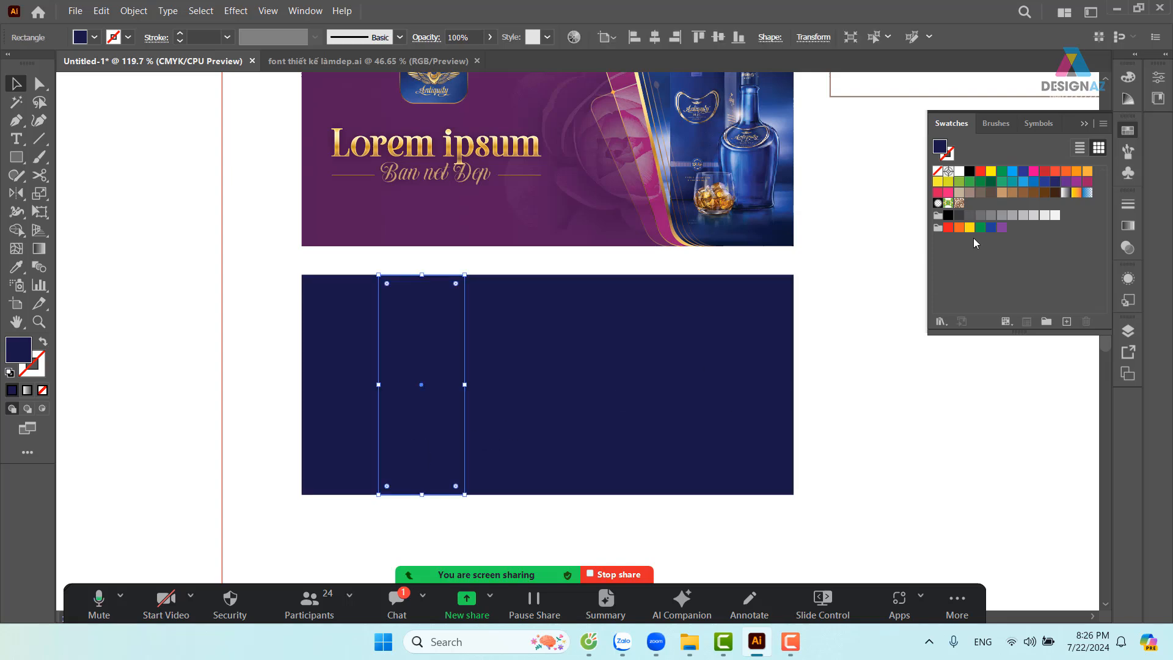
left_click(1037, 180)
left_click(914, 408)
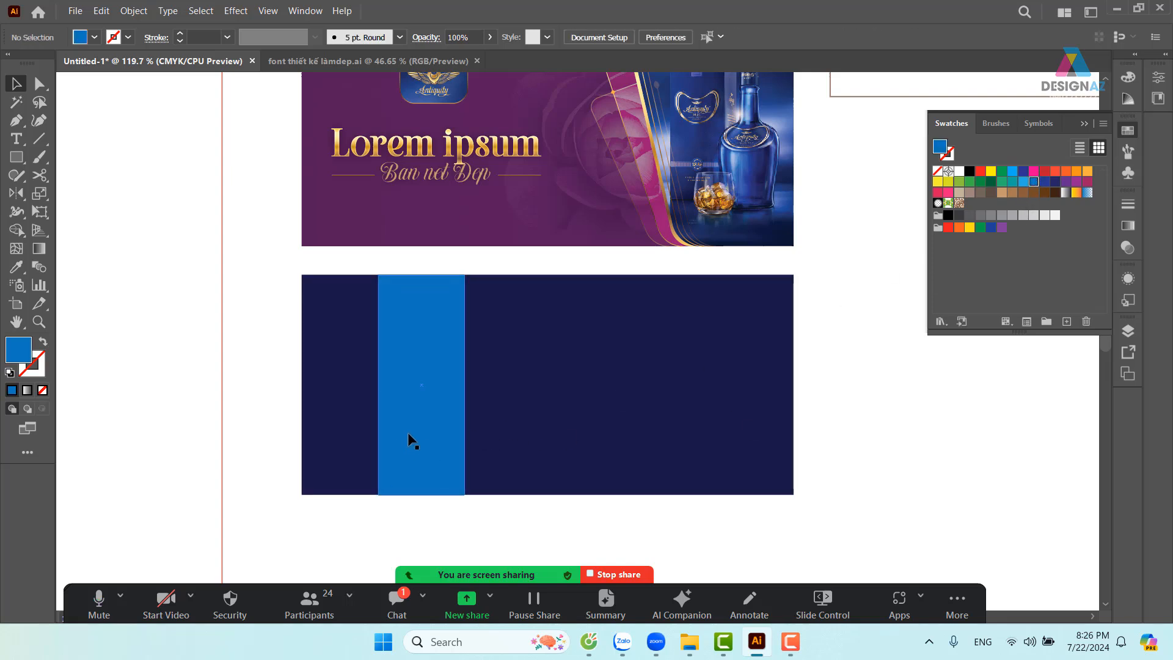
left_click_drag(431, 445, 518, 450)
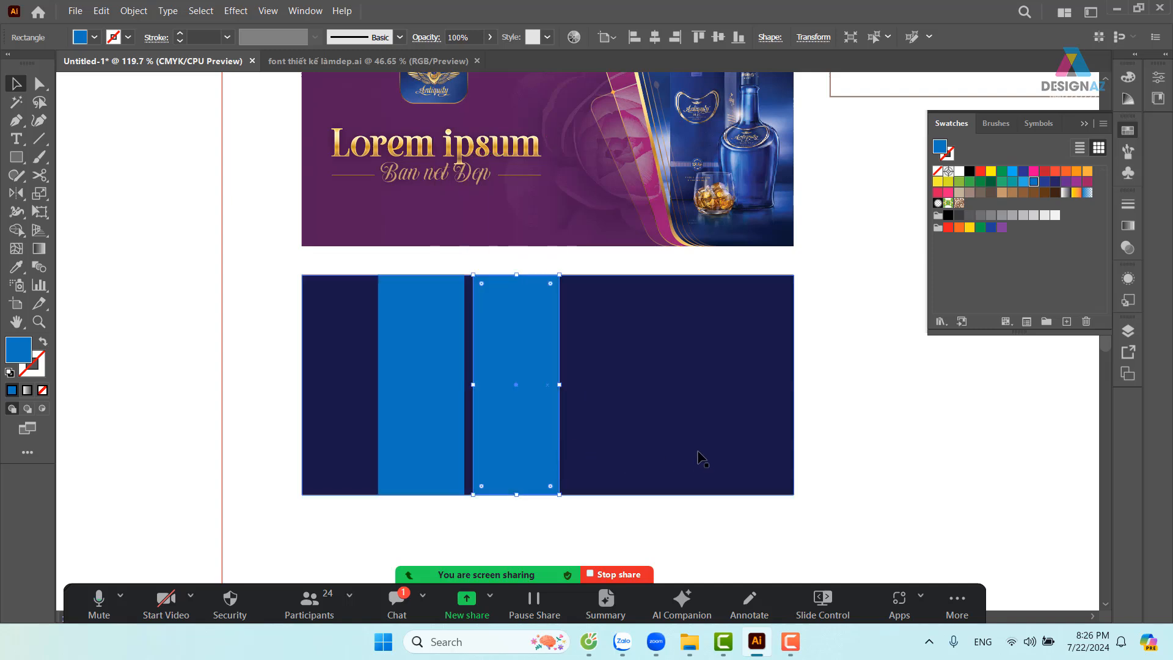
key("Delete")
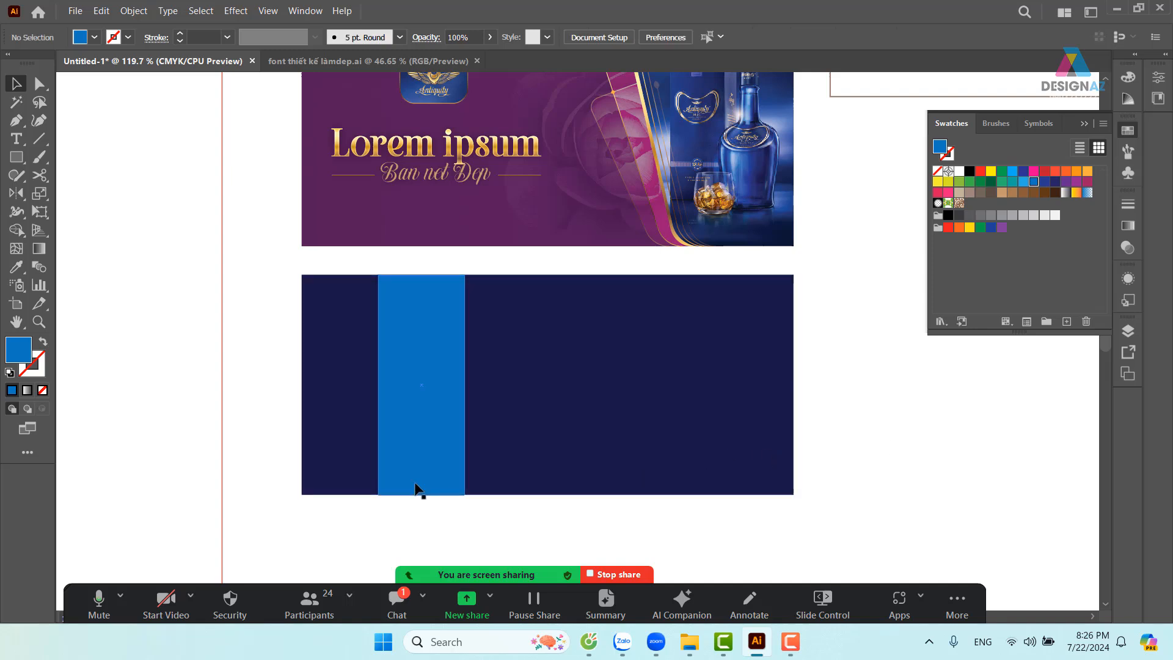
Slant the blue band by shifting its two bottom corners right, making it about 3.5 cm wide overall
left_click(422, 470)
key("a")
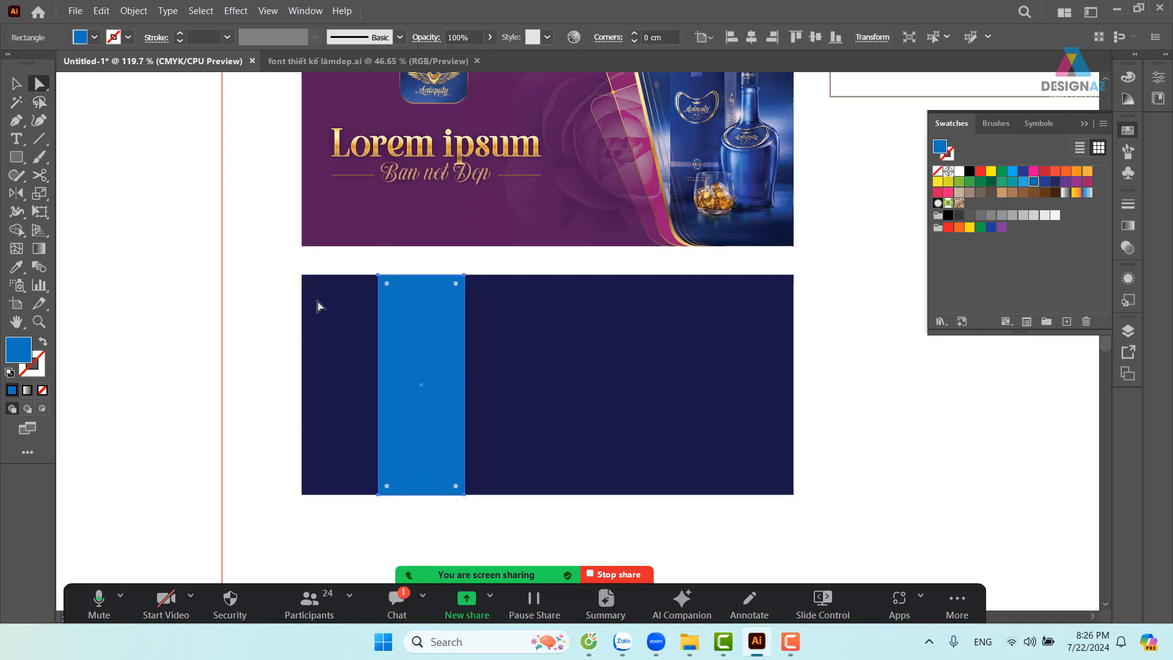
left_click(378, 495)
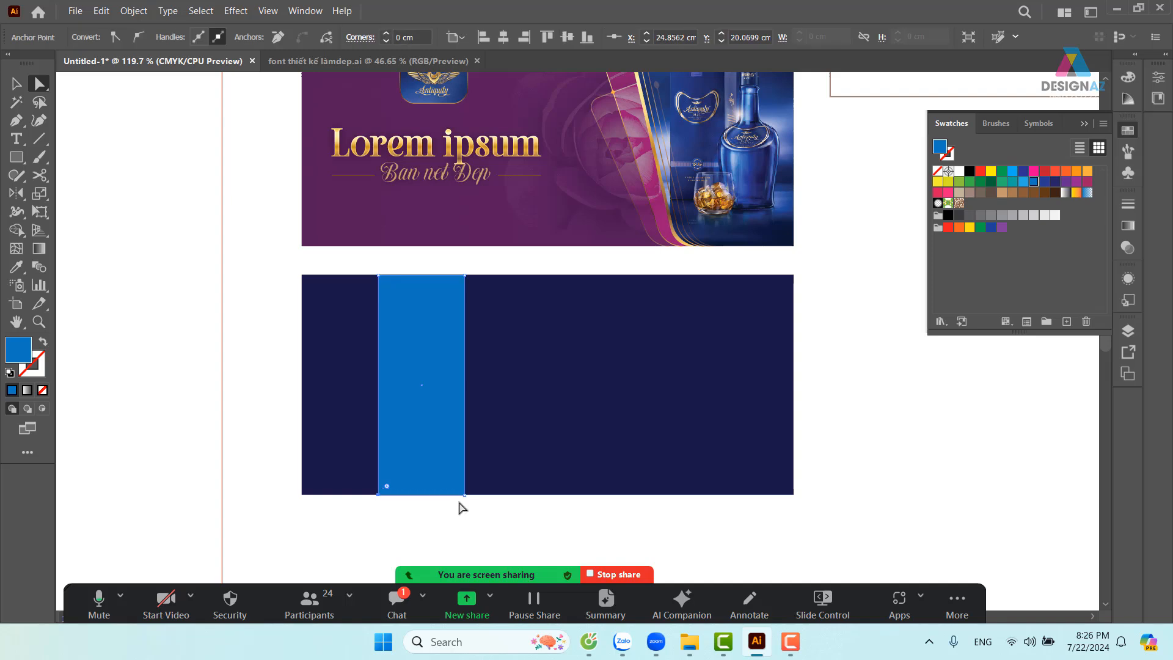
left_click(464, 496, "shift")
left_click_drag(464, 496, 521, 500)
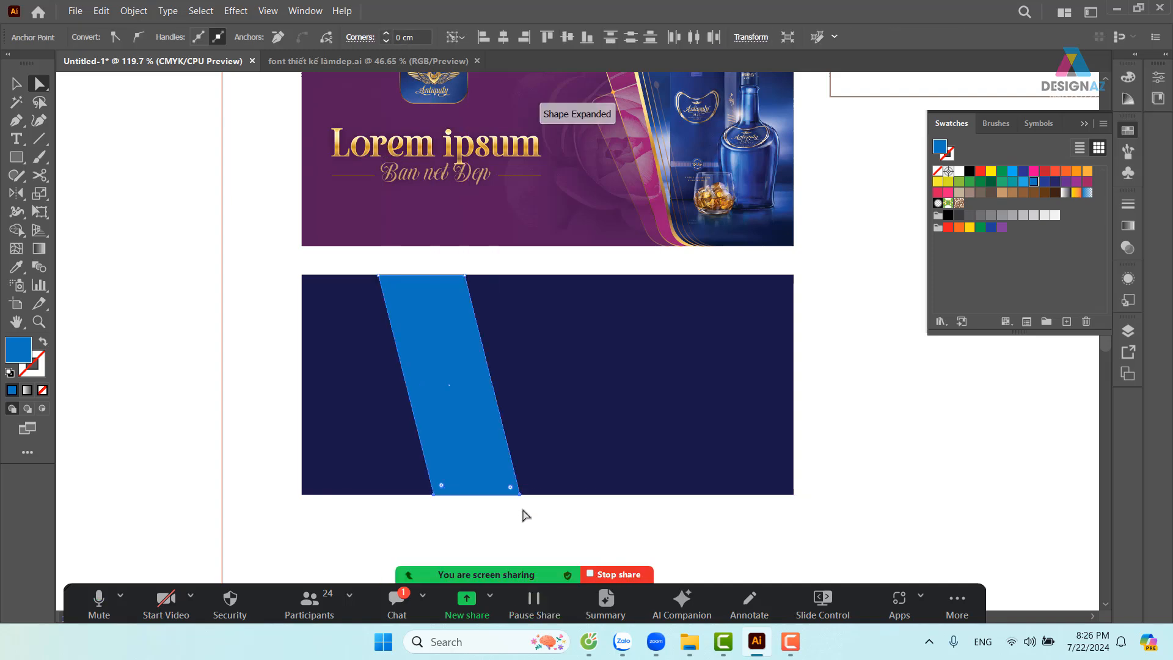
left_click(16, 83)
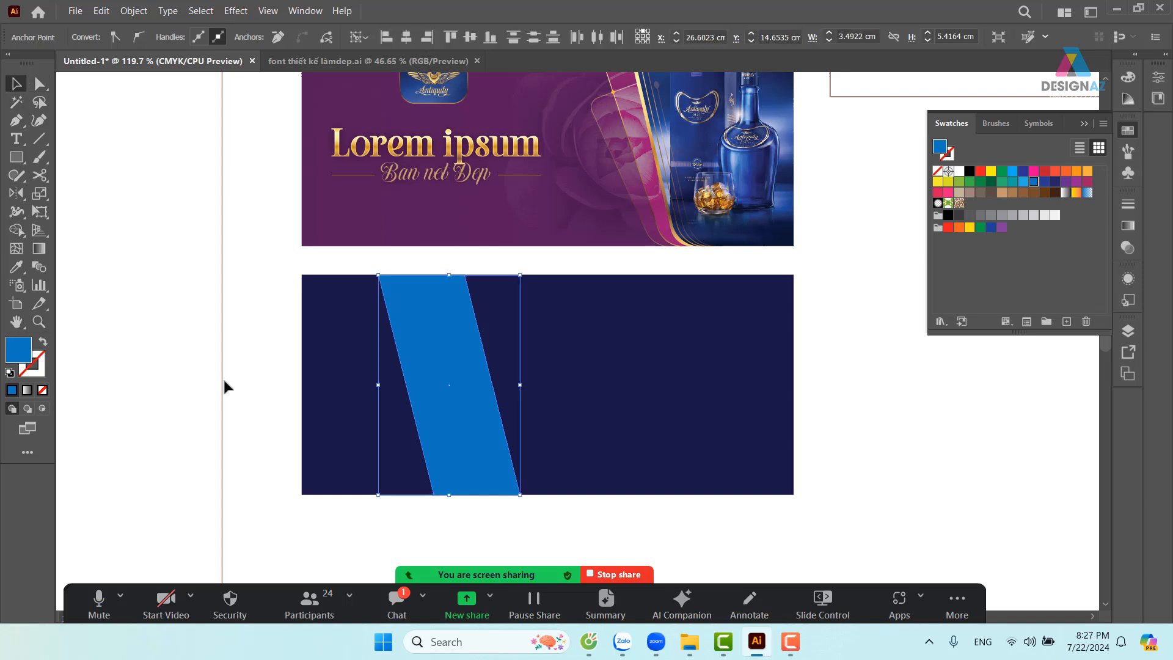
left_click(271, 509)
Duplicate the slanted blue band, scale the copy down, and place it overlapping the original band's right edge
left_click(464, 462)
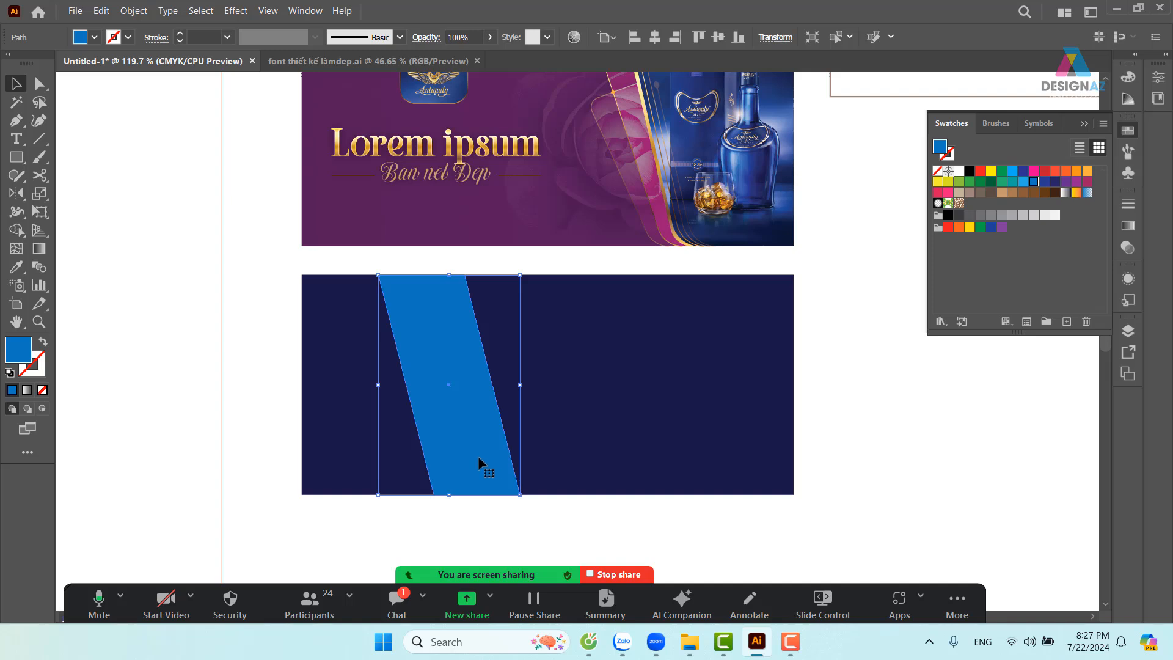
left_click_drag(478, 456, 636, 460)
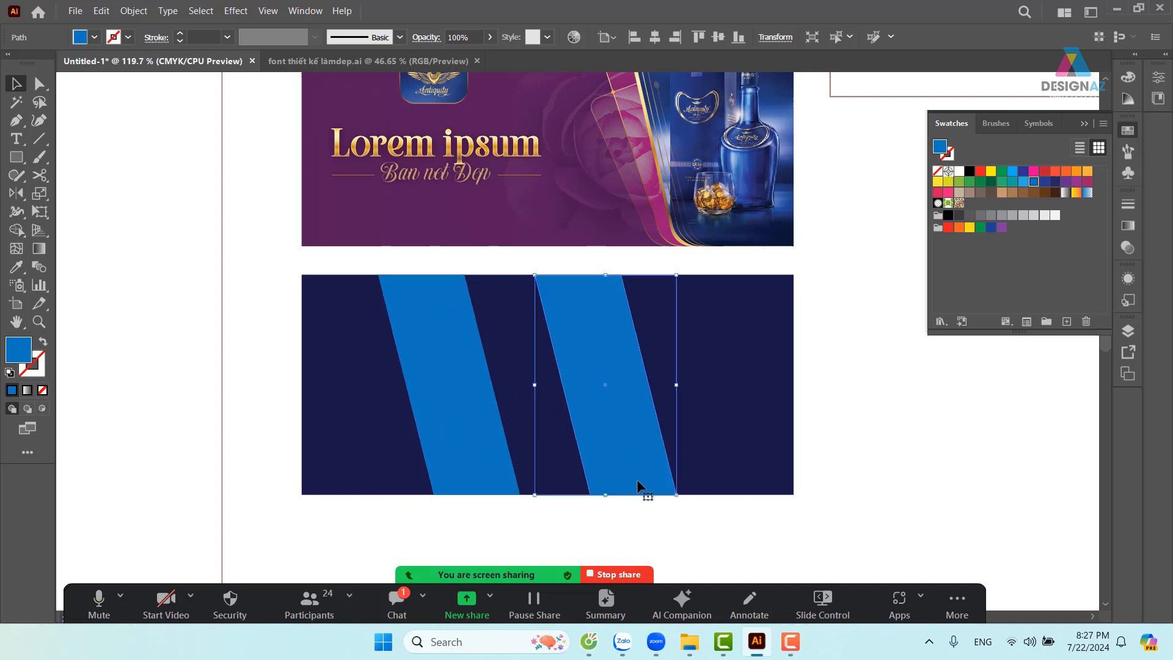
left_click_drag(676, 494, 631, 455)
left_click_drag(577, 372, 494, 408)
Fill the smaller slanted parallelogram with yellow
key("z")
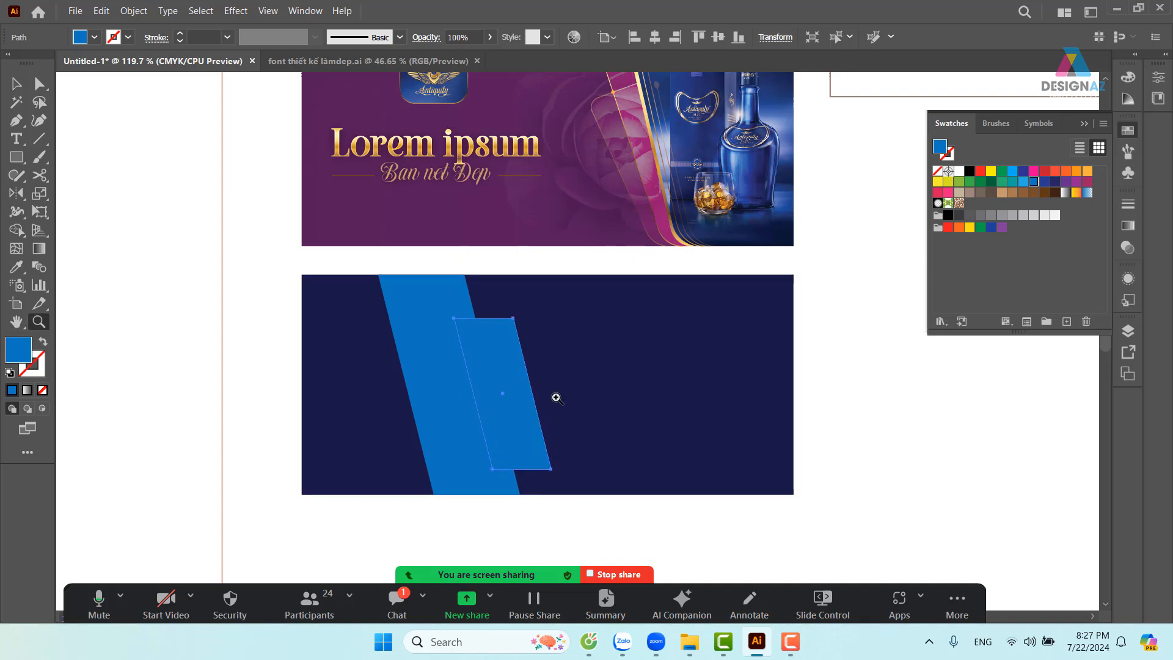
left_click_drag(253, 230, 855, 527)
left_click_drag(574, 361, 548, 335)
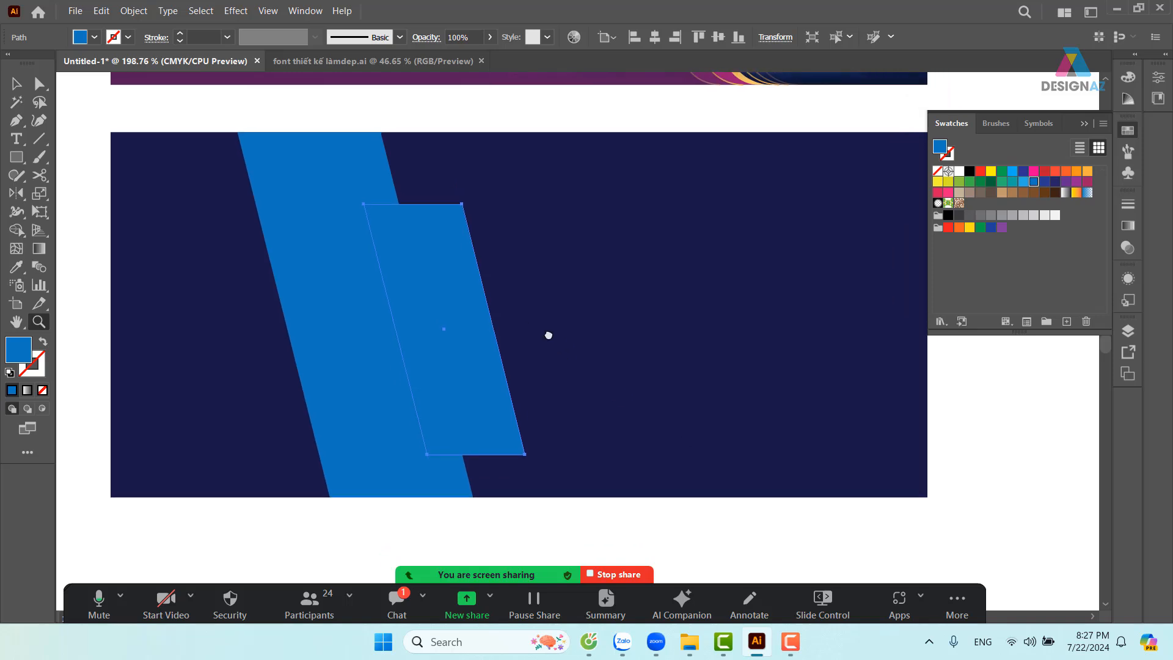
left_click(17, 84)
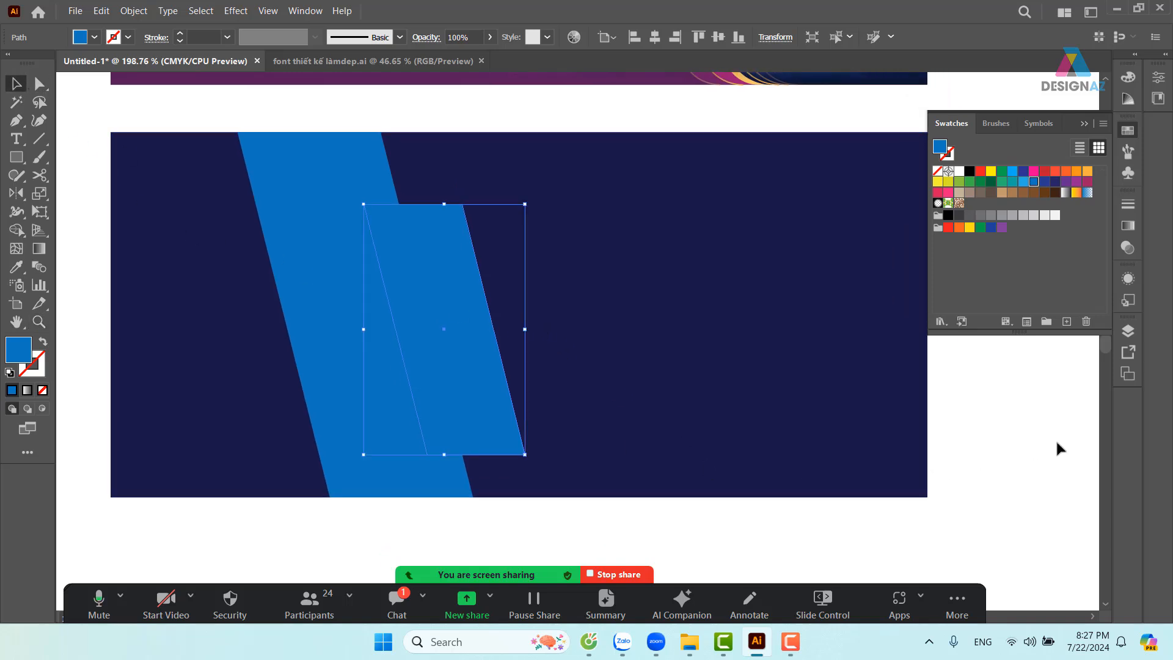
left_click(1009, 435)
left_click(463, 342)
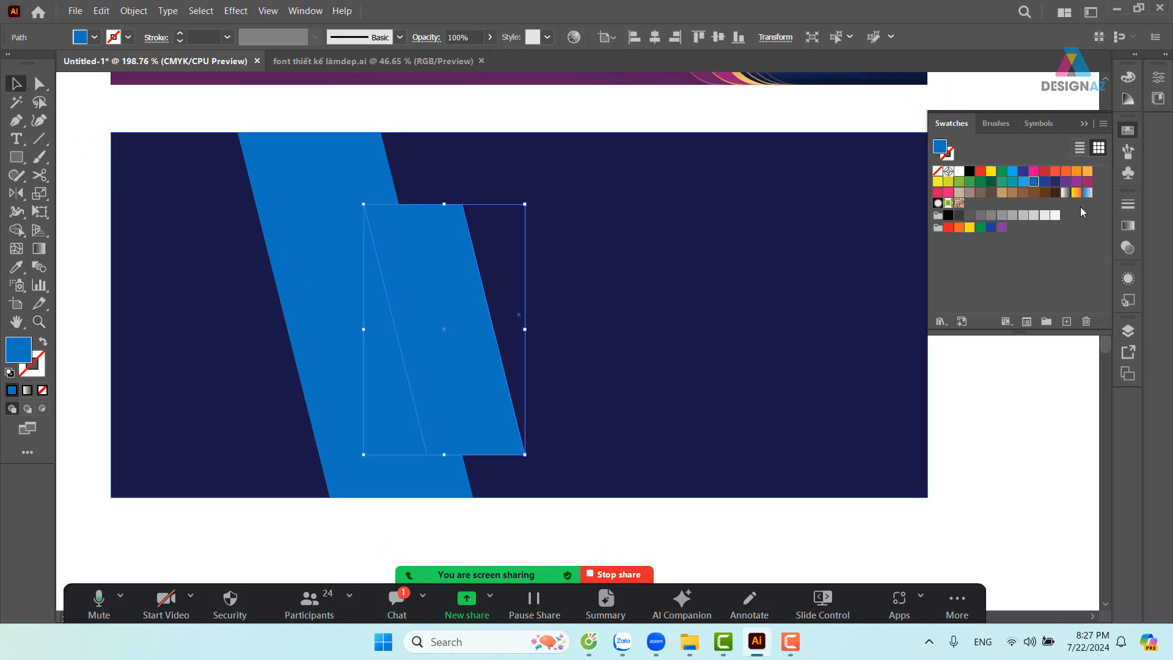
left_click(938, 183)
left_click(665, 401)
left_click_drag(507, 361, 583, 377)
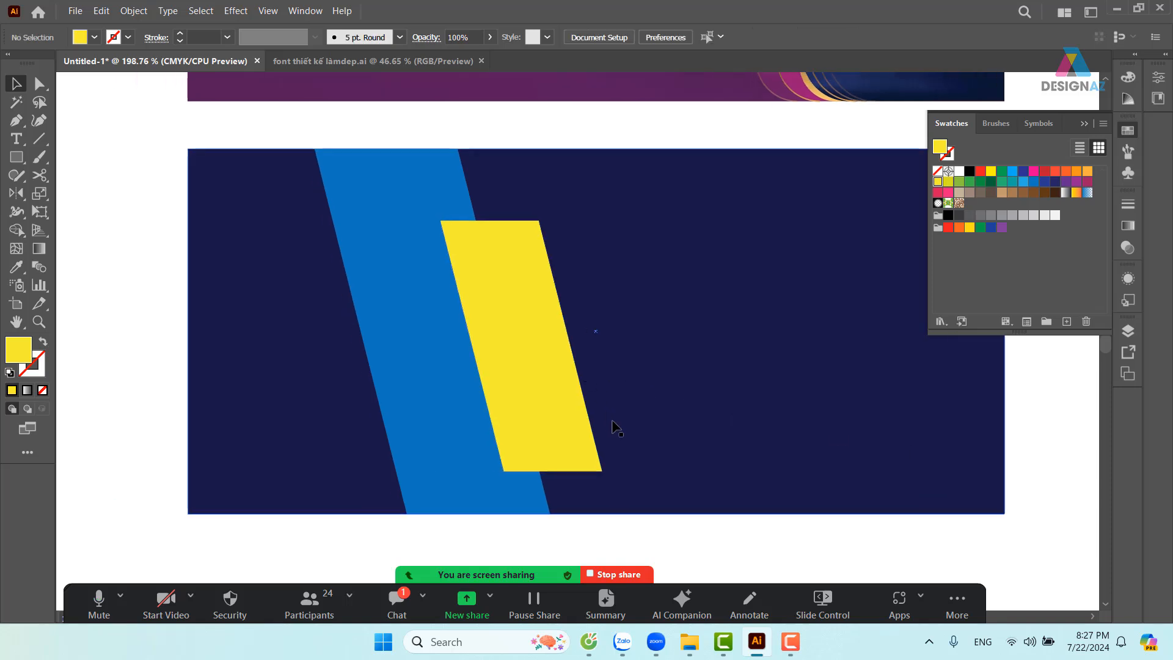
Widen the yellow parallelogram by moving its two right corners slightly outward to the right
left_click(550, 398)
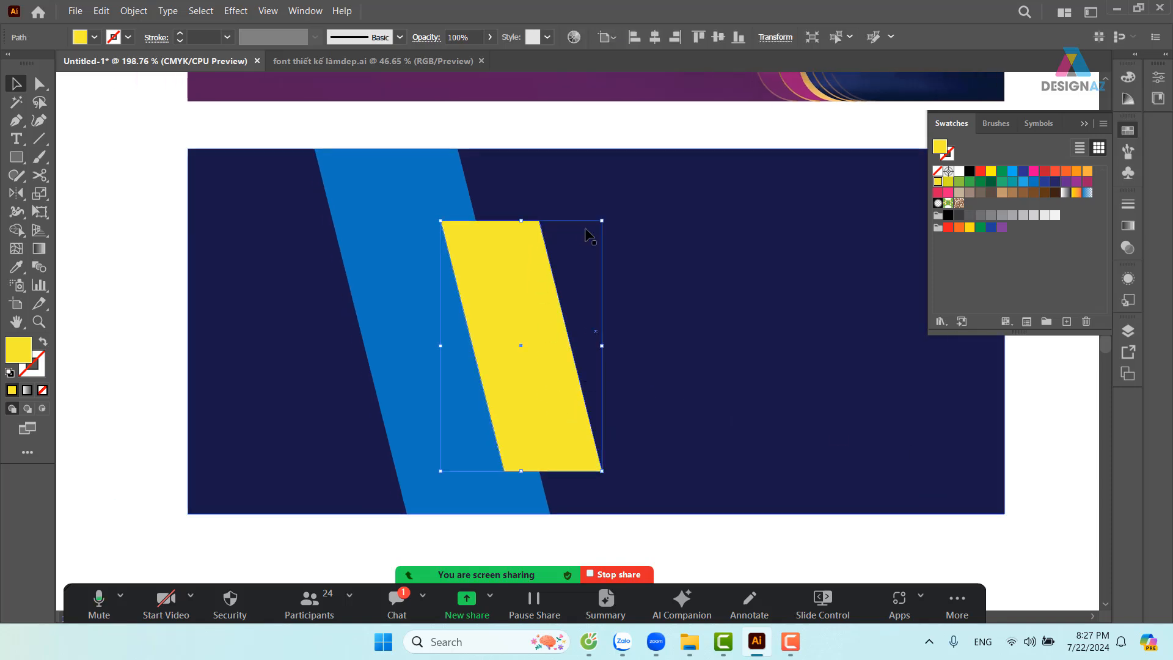
left_click(39, 84)
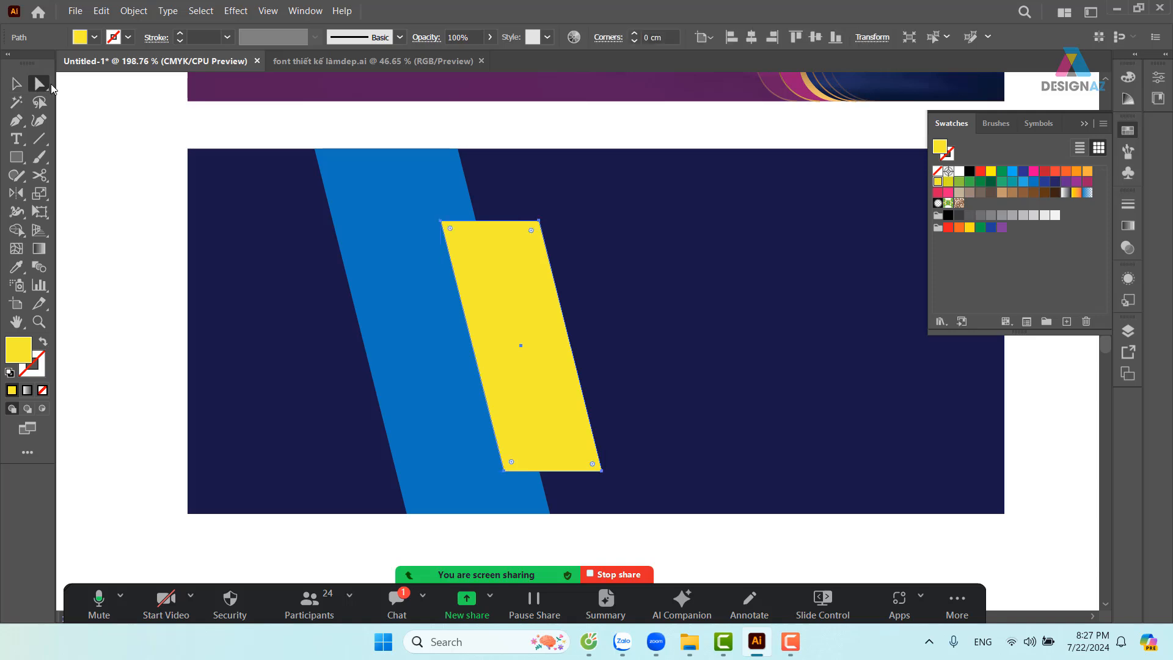
left_click(539, 221)
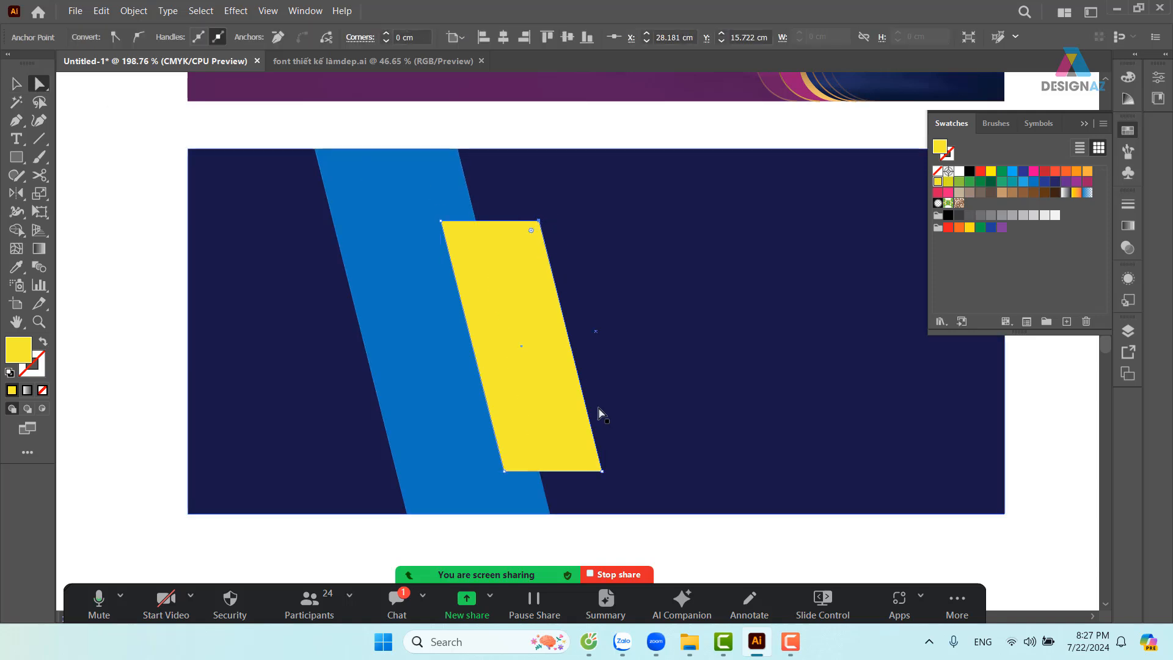
left_click(601, 471, "shift")
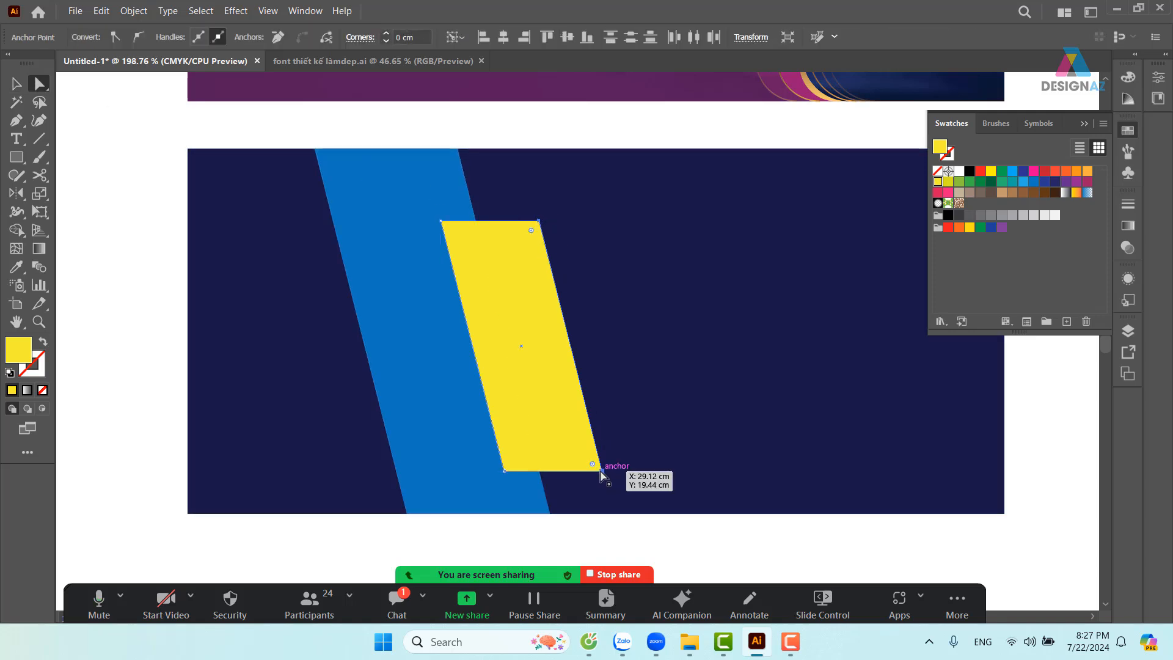
left_click_drag(602, 472, 627, 472)
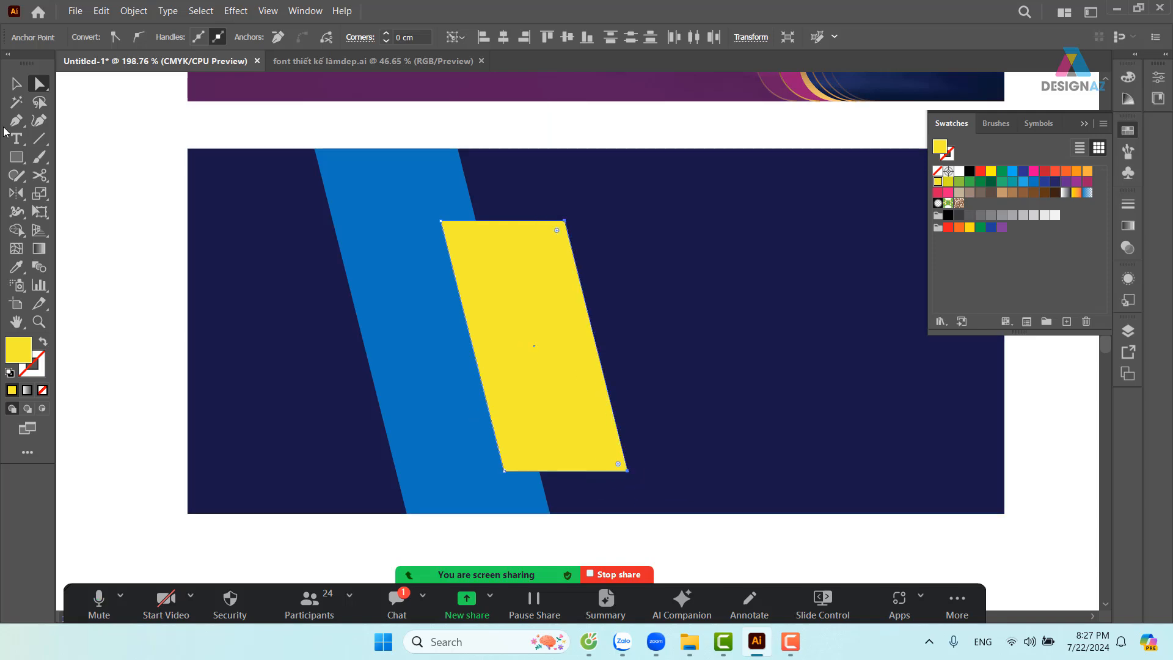
key("v")
left_click(78, 195)
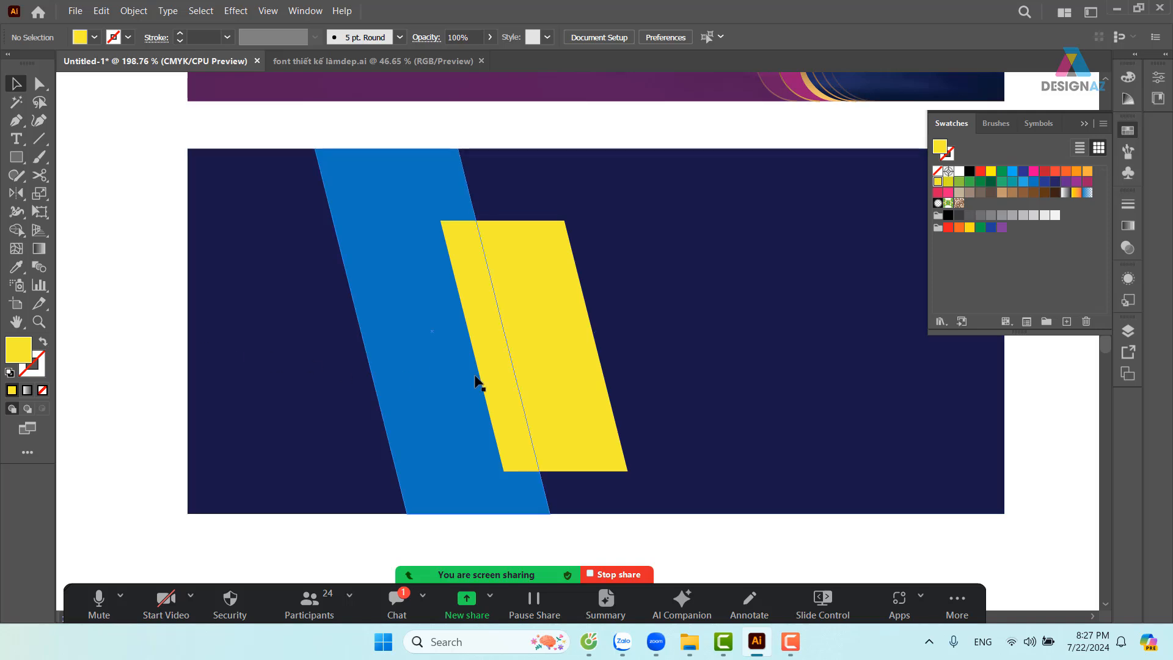
Widen the slanted blue band to about 4.5 cm overall by moving its two left corners outward to the left
scroll(515, 379, "right", 3)
left_click(316, 384)
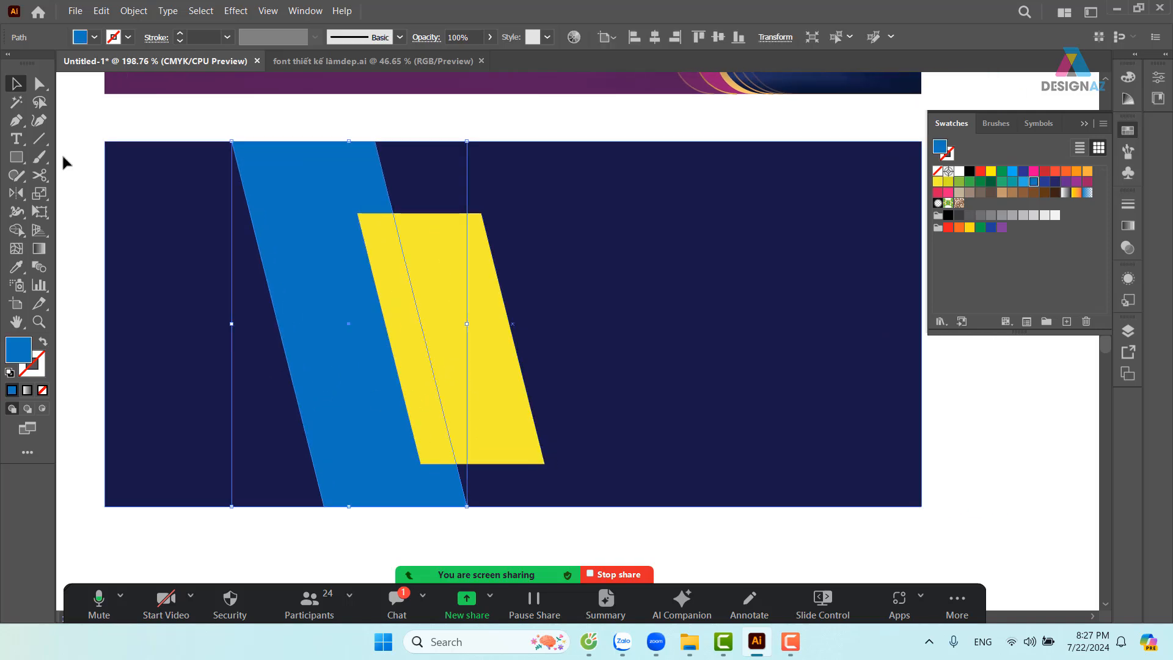
left_click(40, 83)
left_click(232, 143)
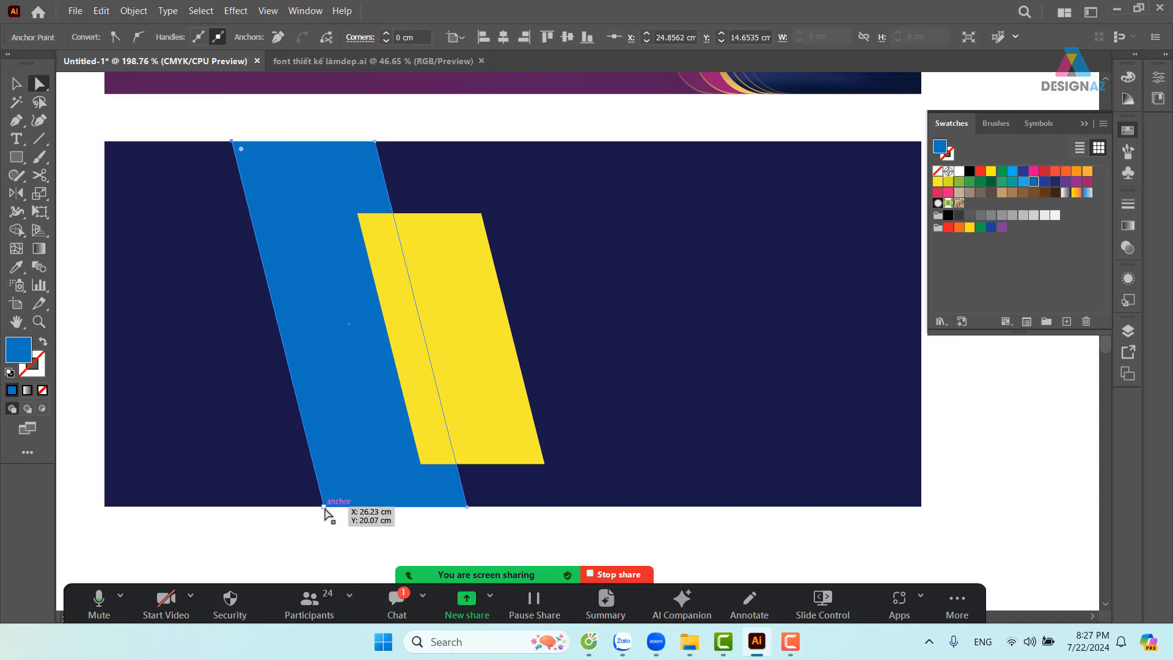
left_click(324, 506, "shift")
left_click_drag(324, 506, 255, 514)
left_click(16, 84)
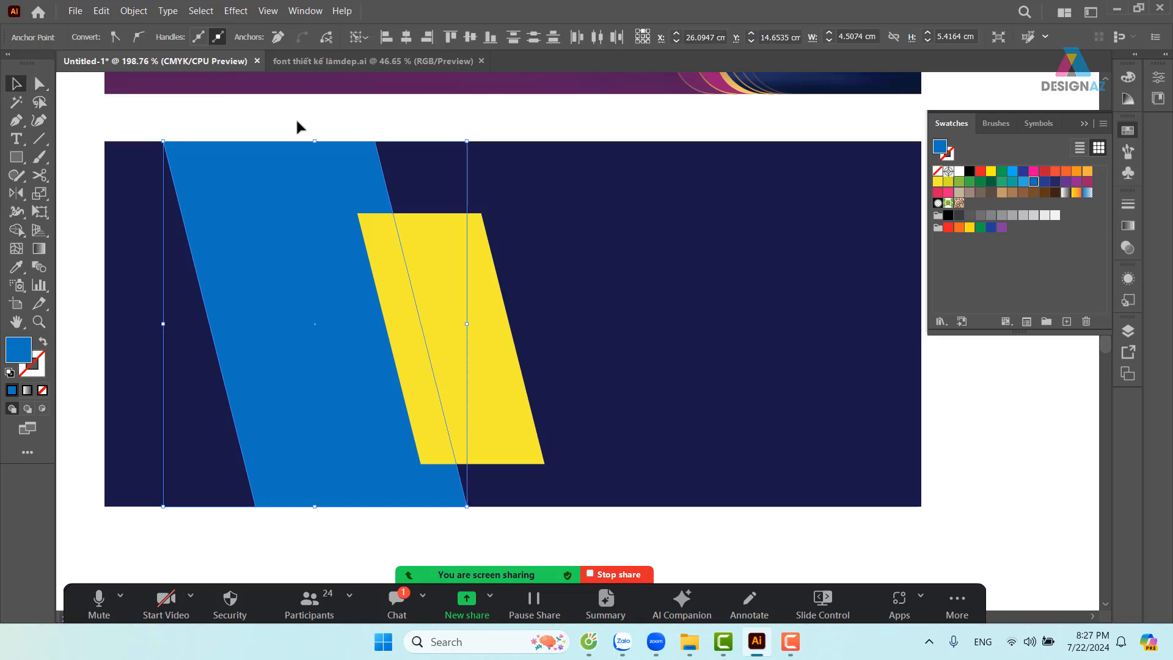
left_click(308, 122)
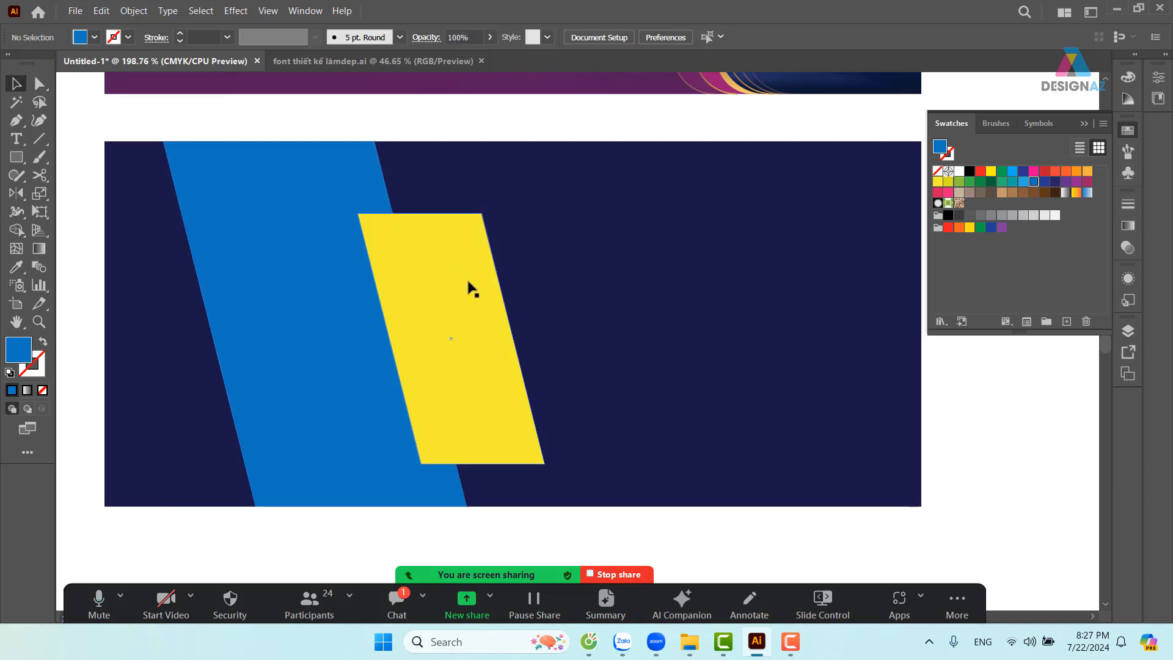
Place a slightly enlarged copy of the yellow parallelogram behind it and fill the copy with the navy background colour
scroll(539, 375, "left", 3)
left_click(585, 360)
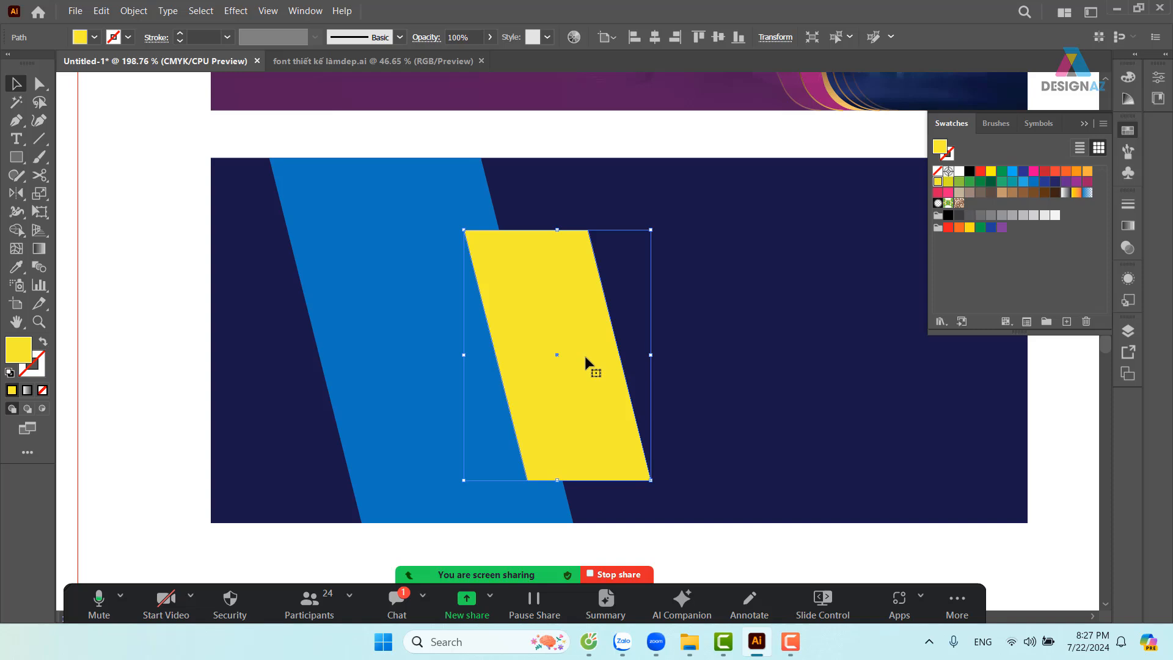
key("a")
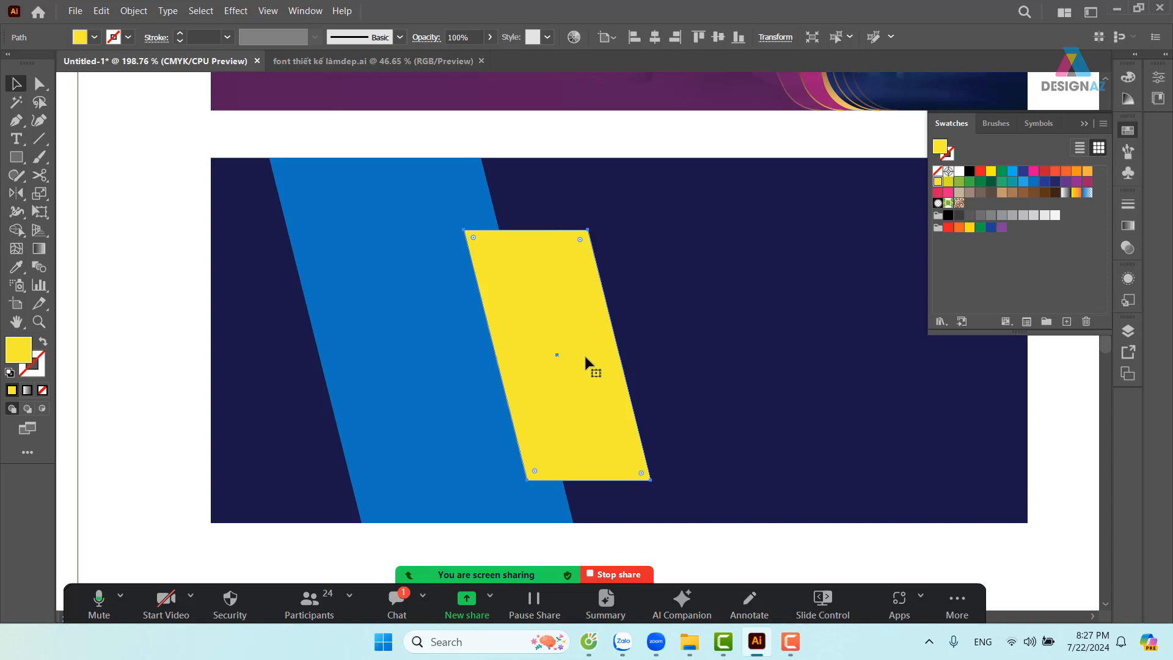
key("v")
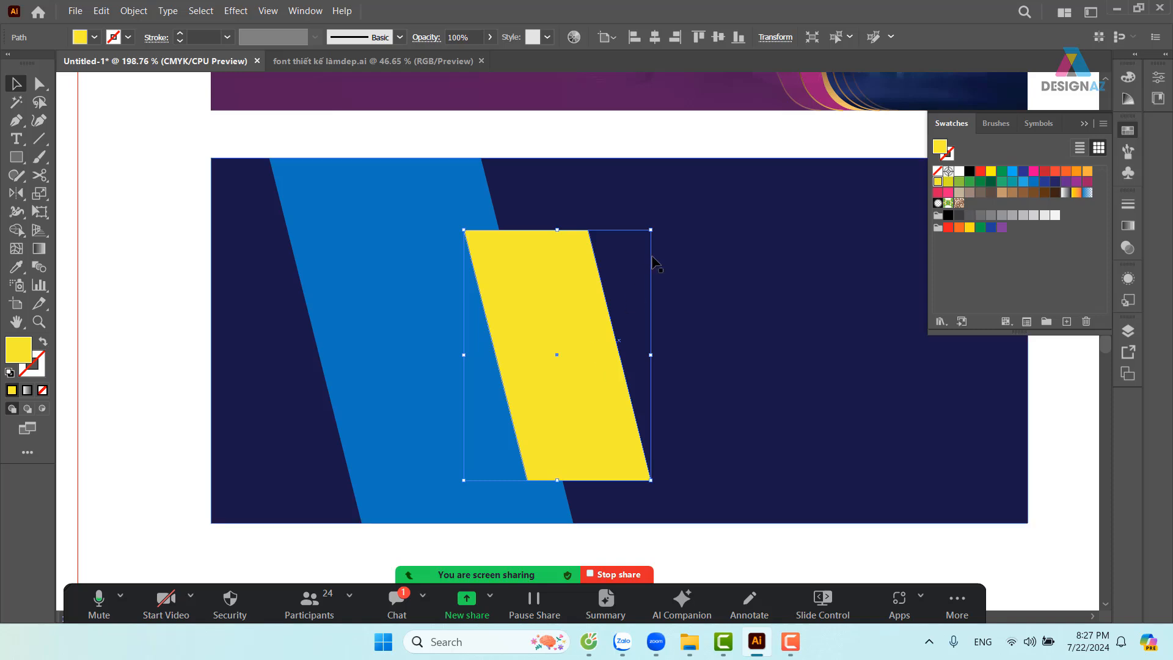
left_click_drag(652, 231, 667, 216)
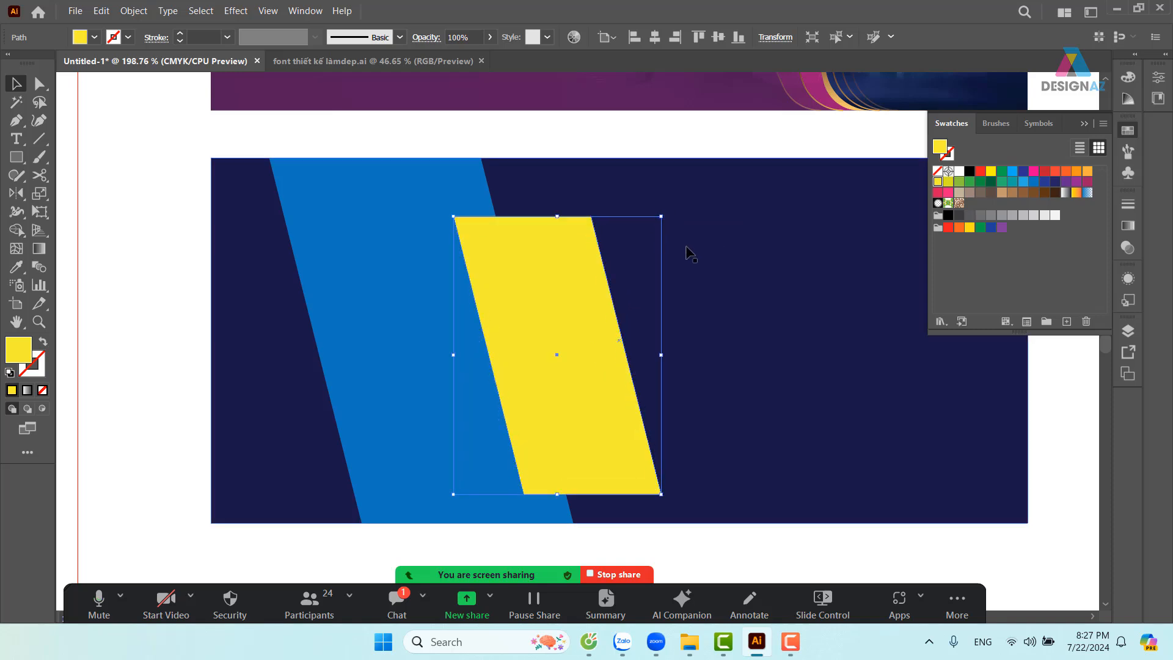
key("i")
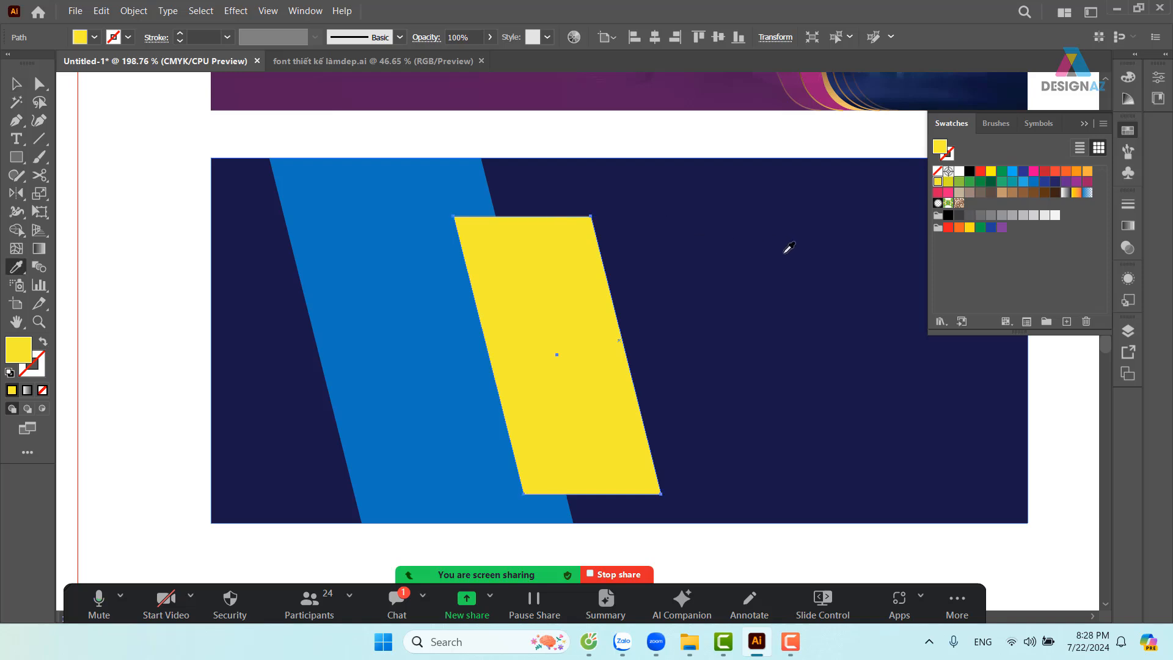
left_click(785, 251)
left_click(16, 84)
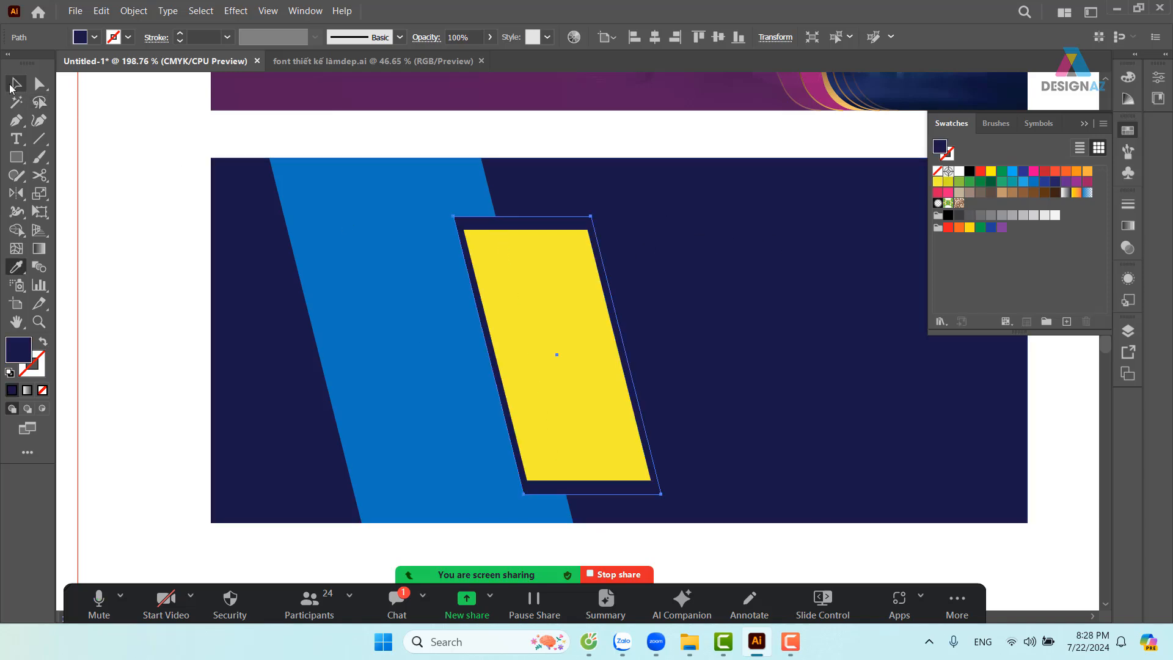
left_click(1065, 427)
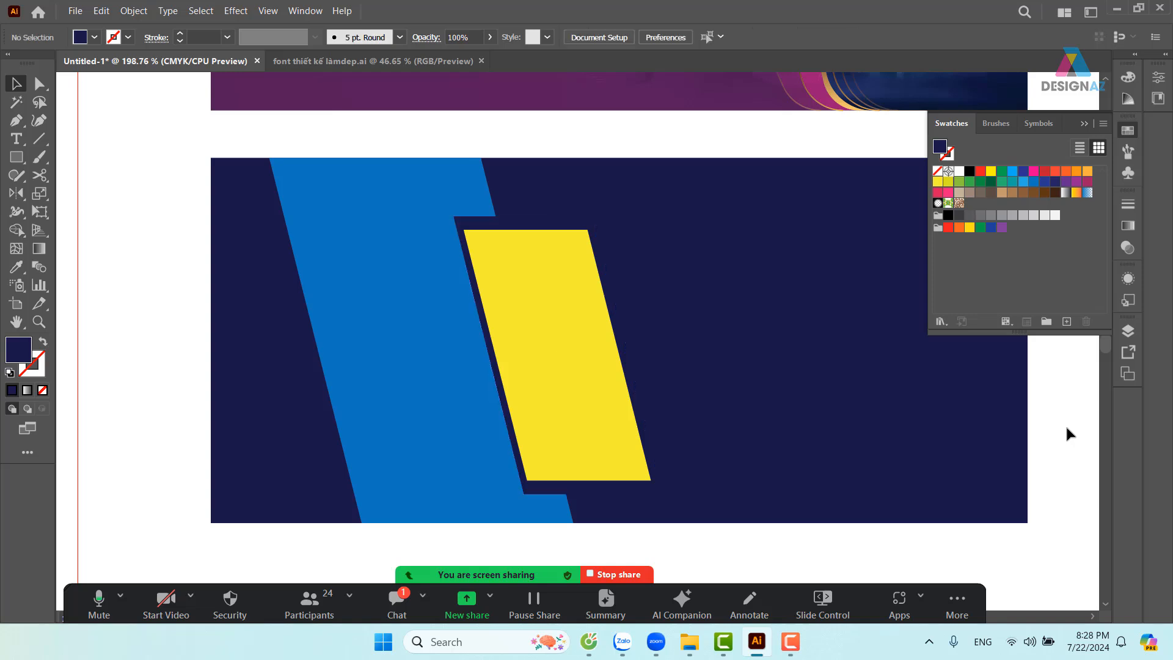
Nudge the yellow parallelogram slightly to the right within its navy outline shape
left_click(574, 411)
key("Right")
key("Right")
key("Right")
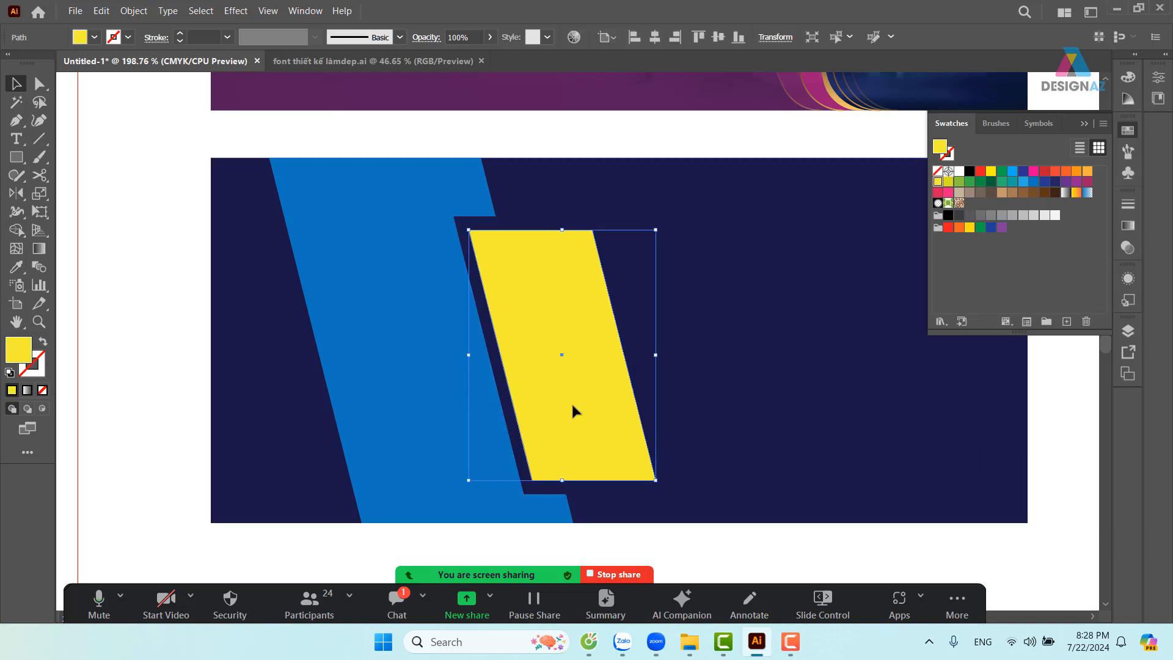
Round the blue band's lower-left and upper-right corners to a radius of about 0.61 cm
left_click(1055, 465)
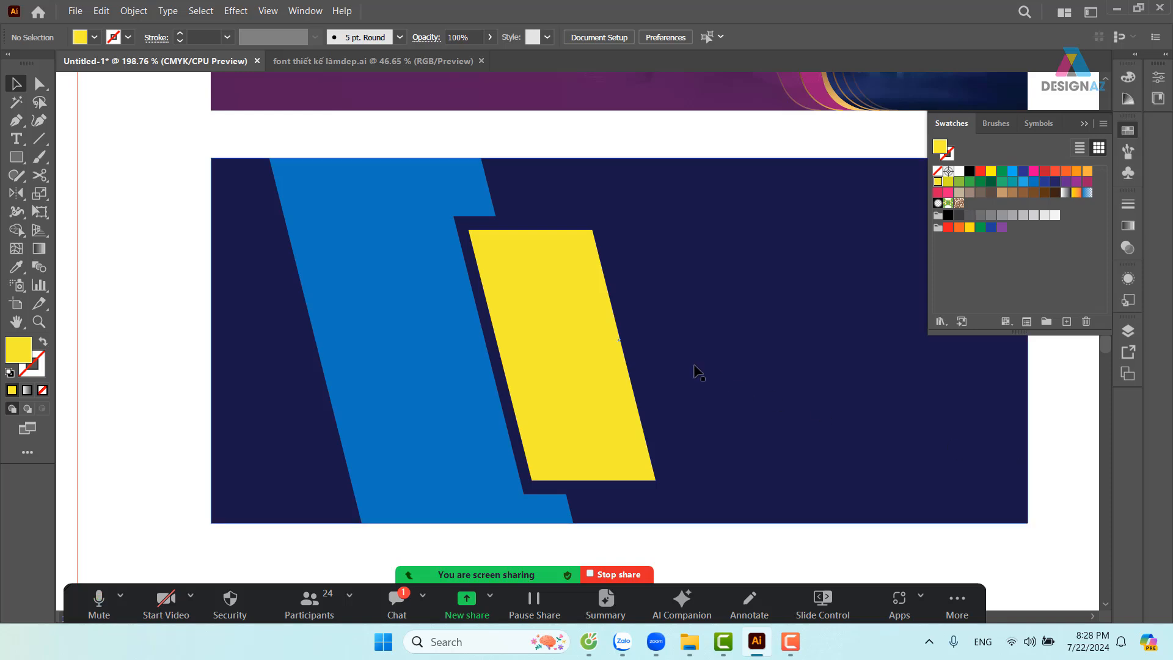
left_click(422, 333)
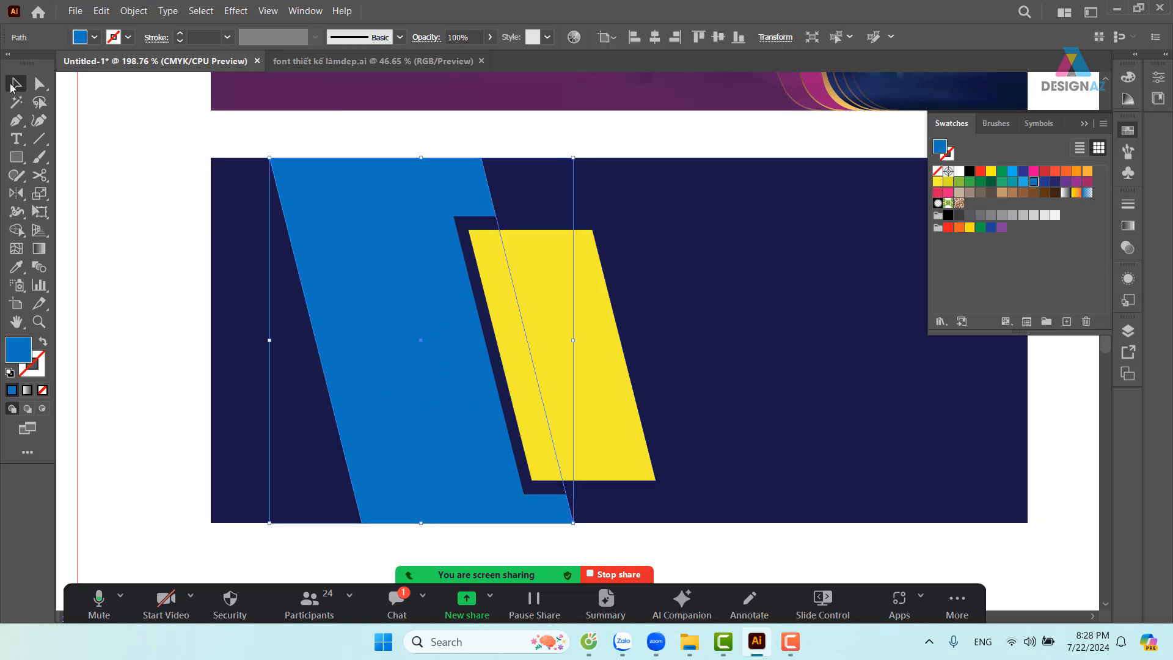
left_click(40, 84)
left_click(363, 522)
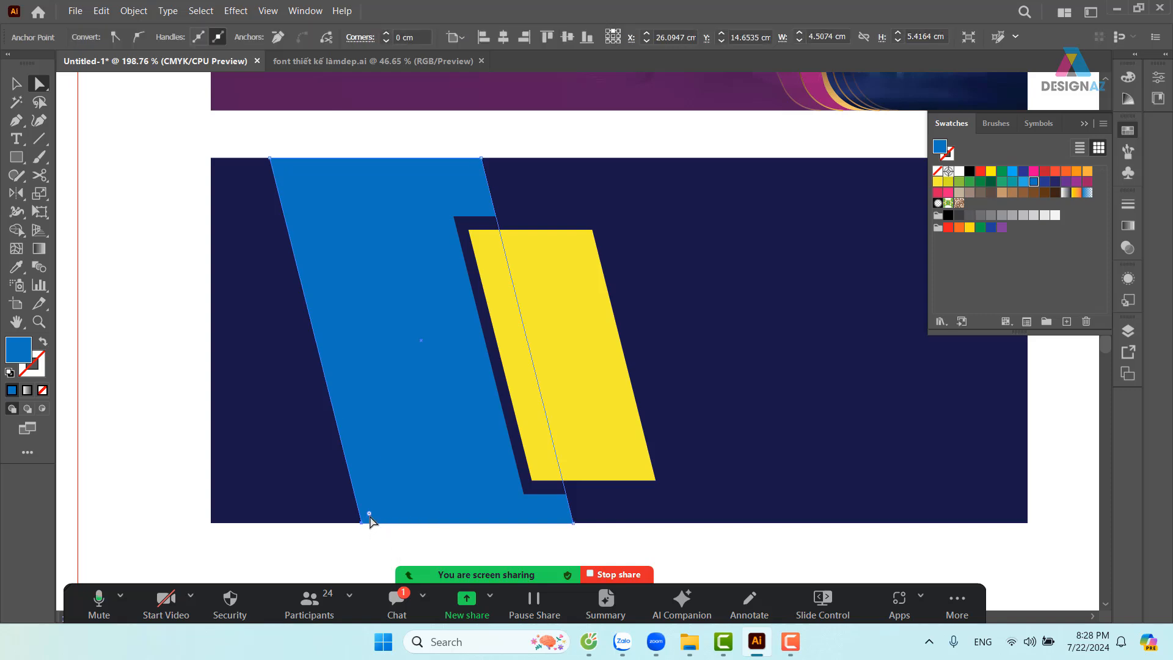
left_click_drag(370, 513, 398, 472)
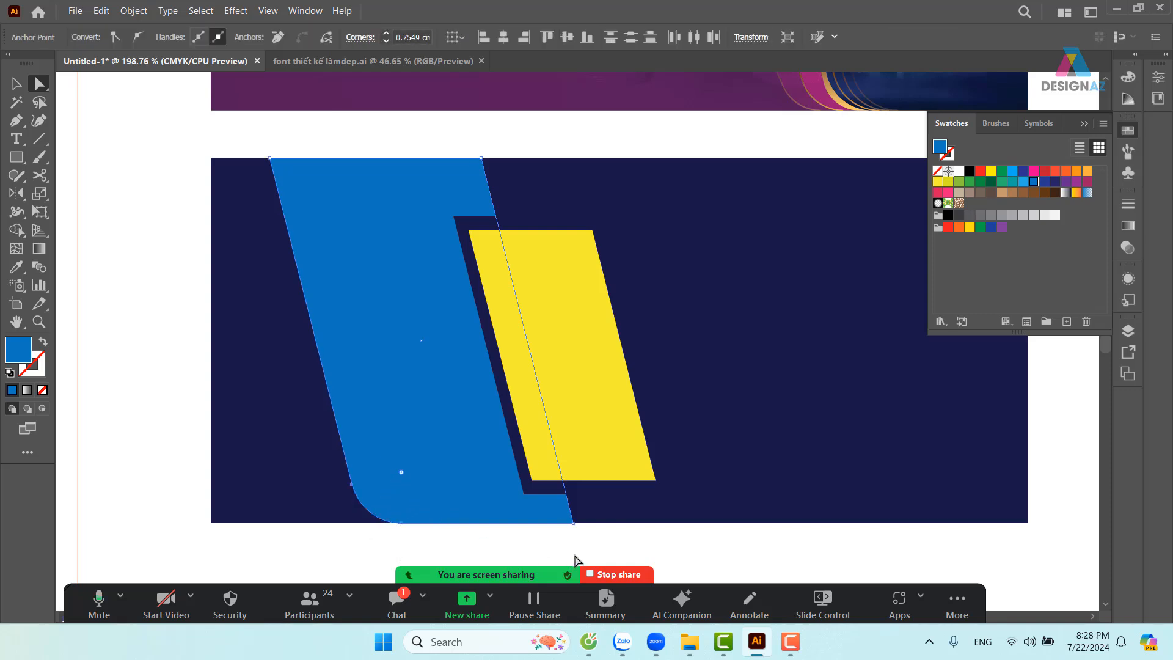
key("ctrl+z")
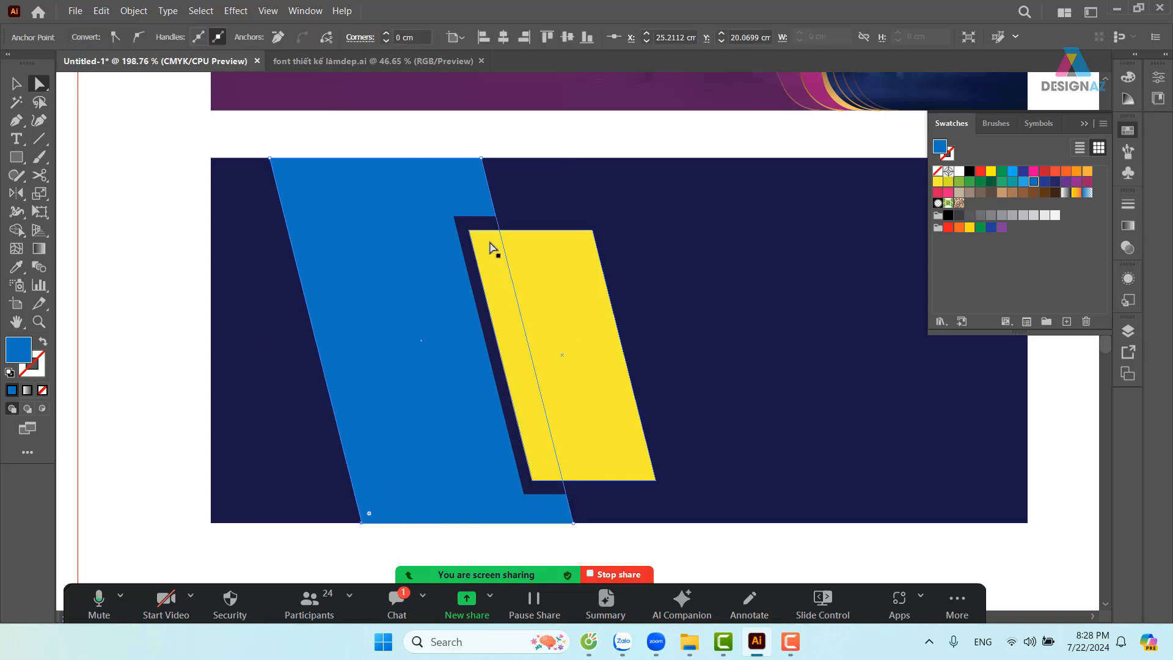
left_click(479, 164)
left_click_drag(470, 177, 449, 198)
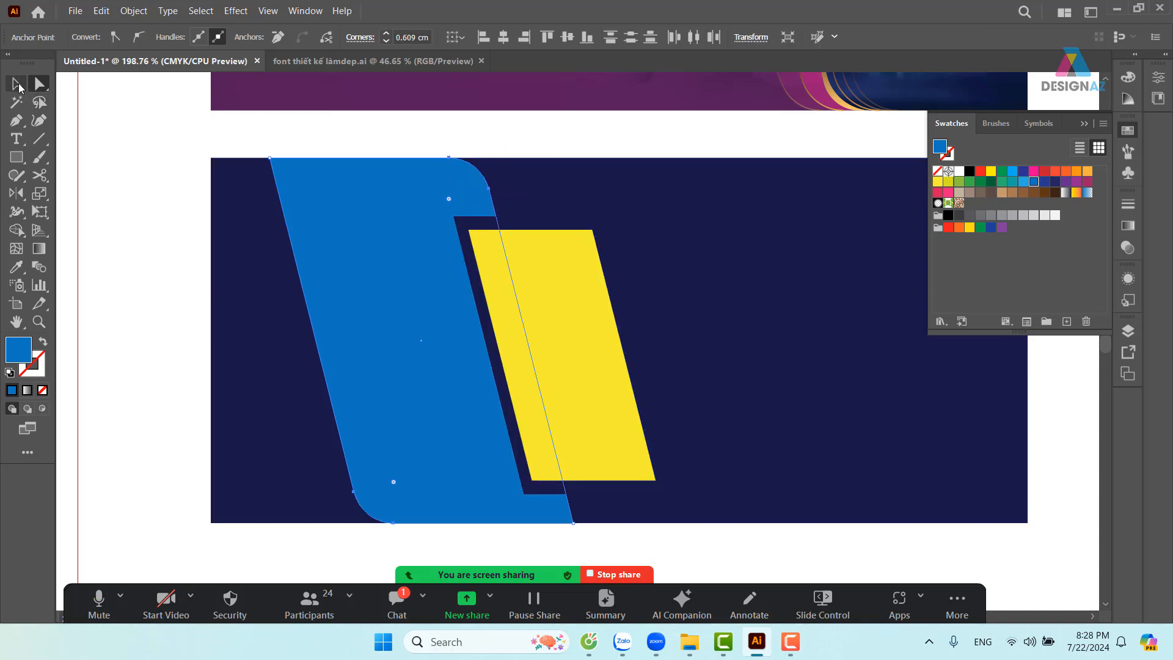
Round the yellow parallelogram's upper-right and lower-left corners to a radius of about 0.45 cm
left_click(16, 84)
left_click(568, 288)
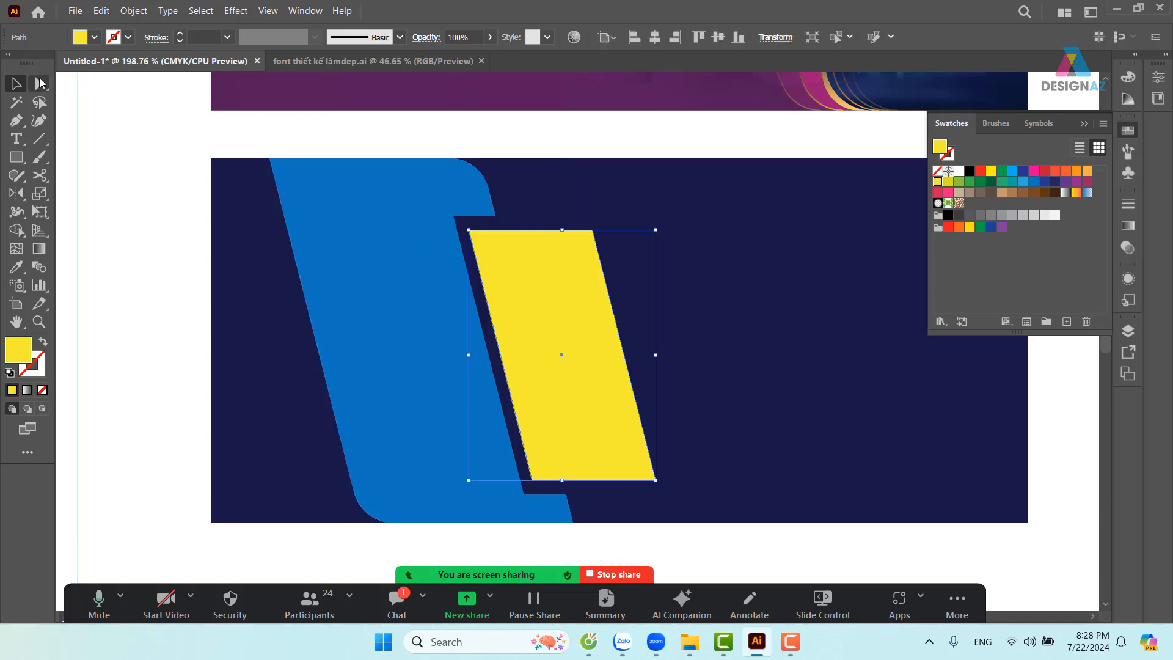
left_click(39, 84)
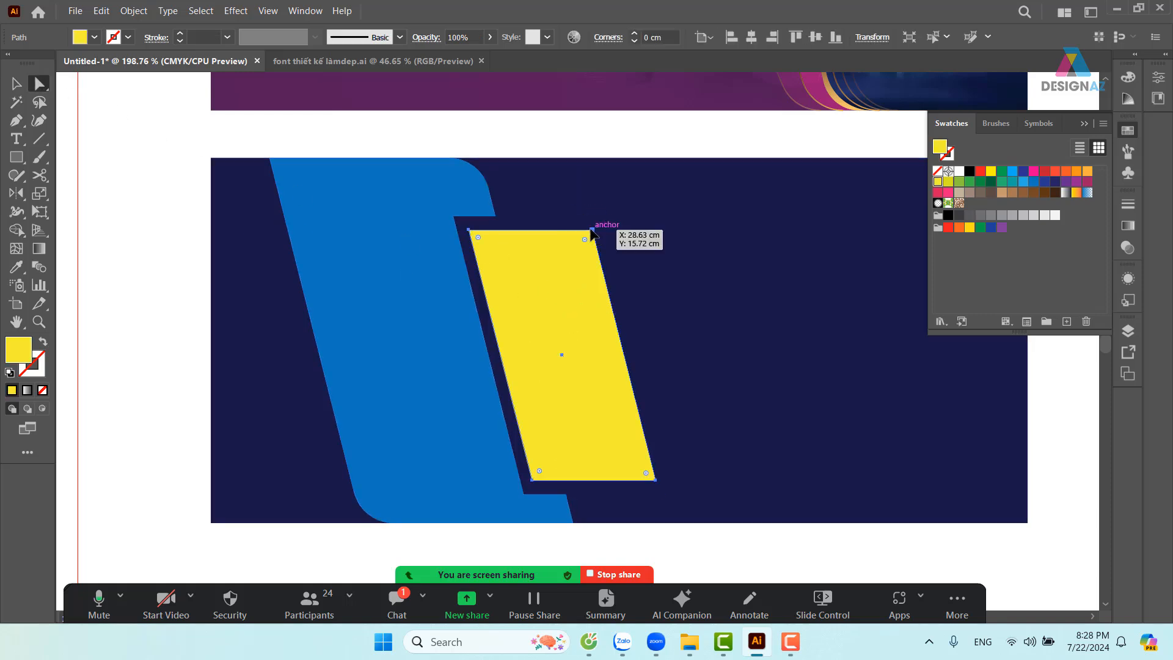
left_click(592, 230)
left_click(532, 480, "shift")
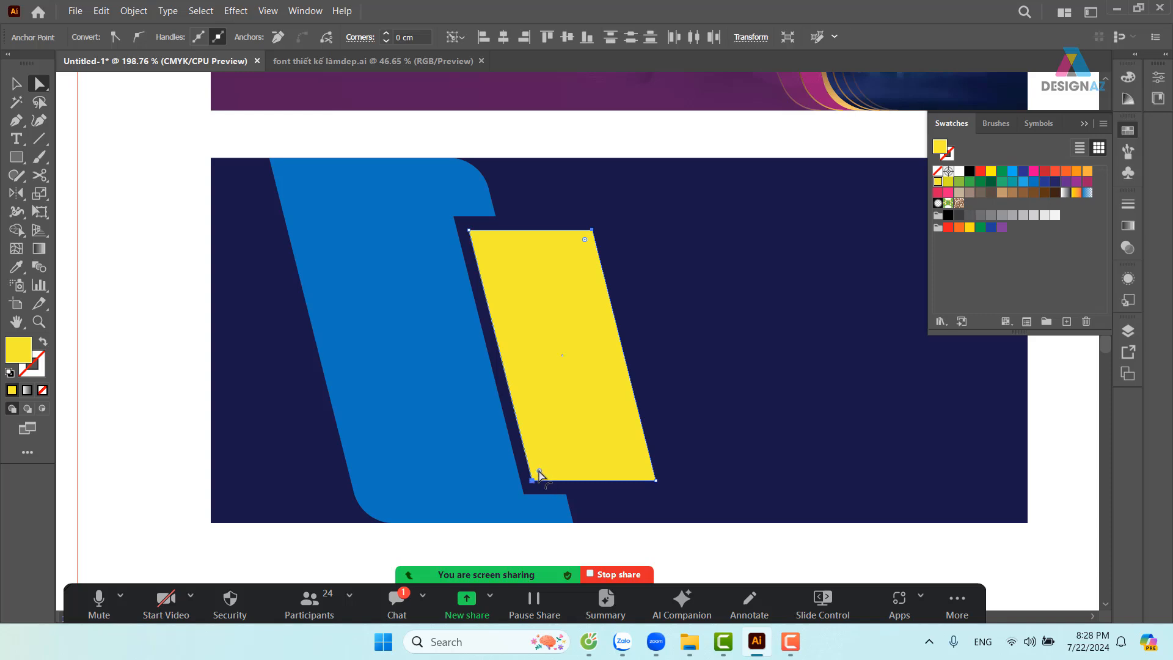
left_click_drag(538, 471, 555, 453)
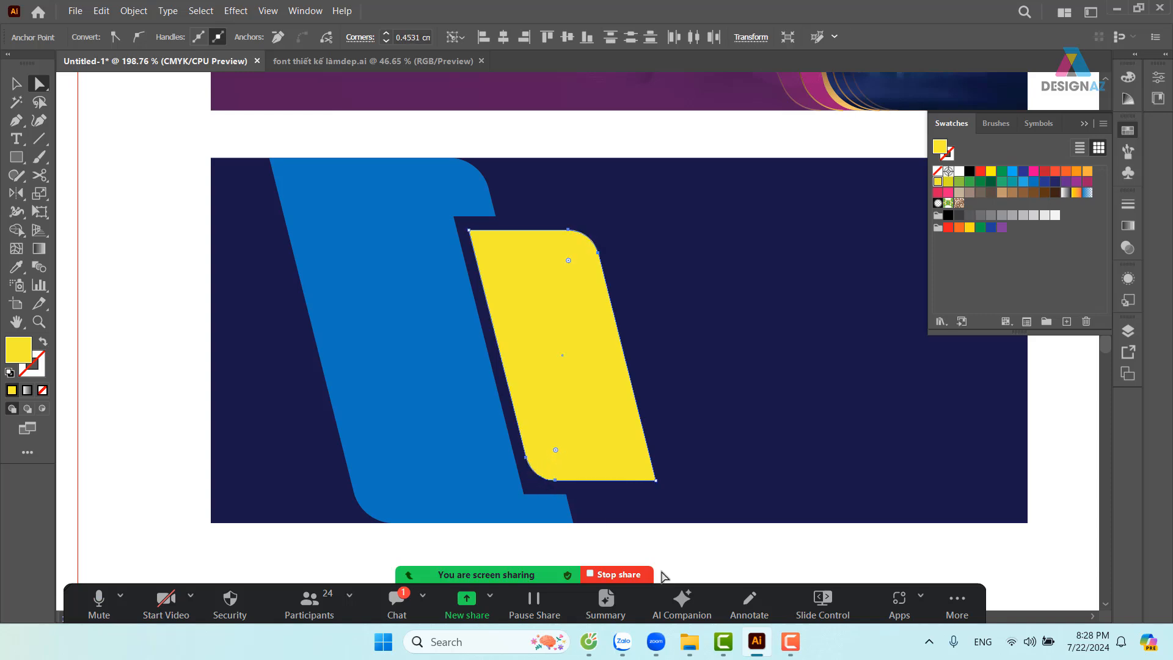
Round the lower-left corner of the navy shape behind the yellow parallelogram to about 0.57 cm
left_click(524, 496)
left_click_drag(533, 487, 557, 462)
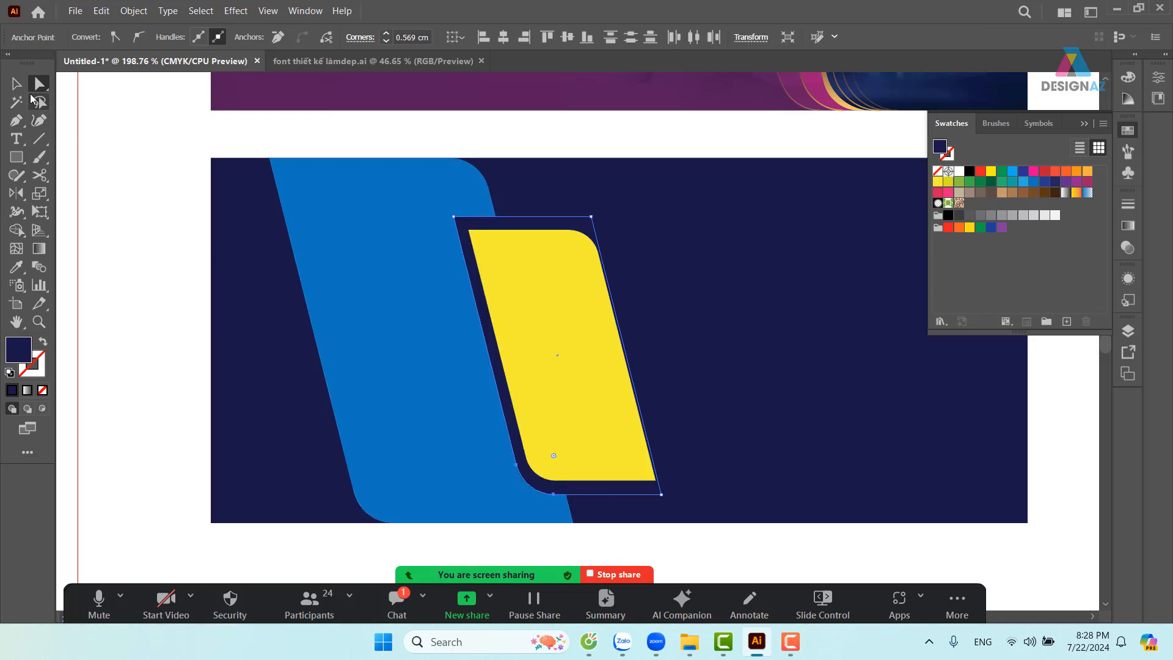
left_click(15, 84)
left_click(175, 278)
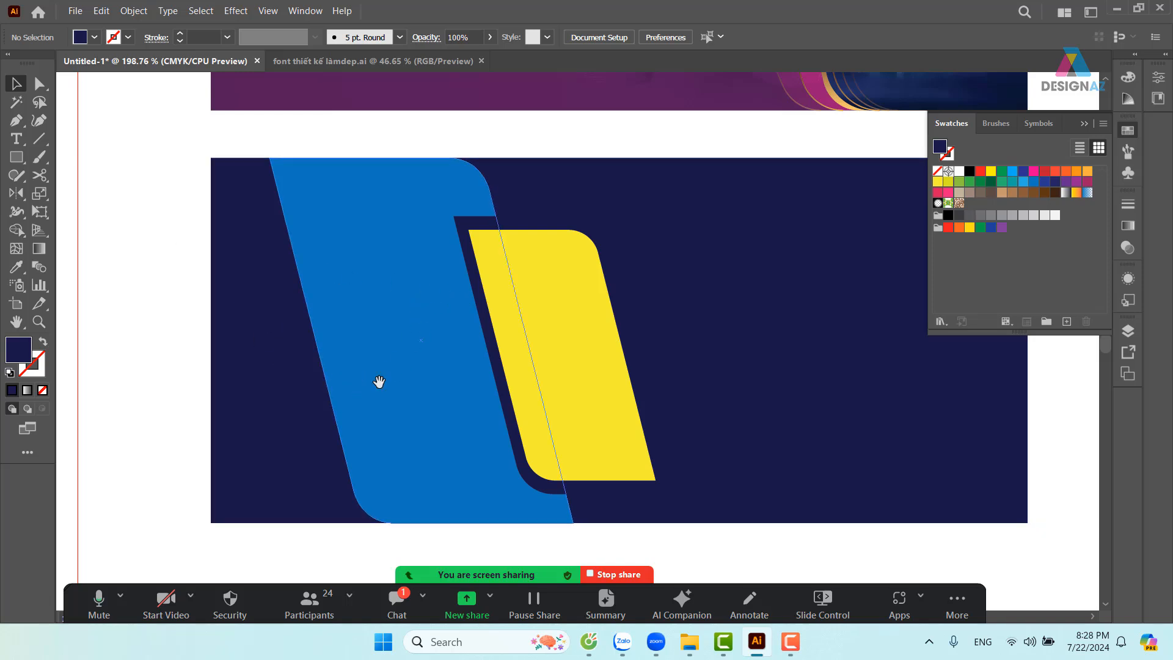
Place a copy of the blue band on the empty canvas right of the banner and swap its fill to the stroke
left_click_drag(379, 382, 254, 340)
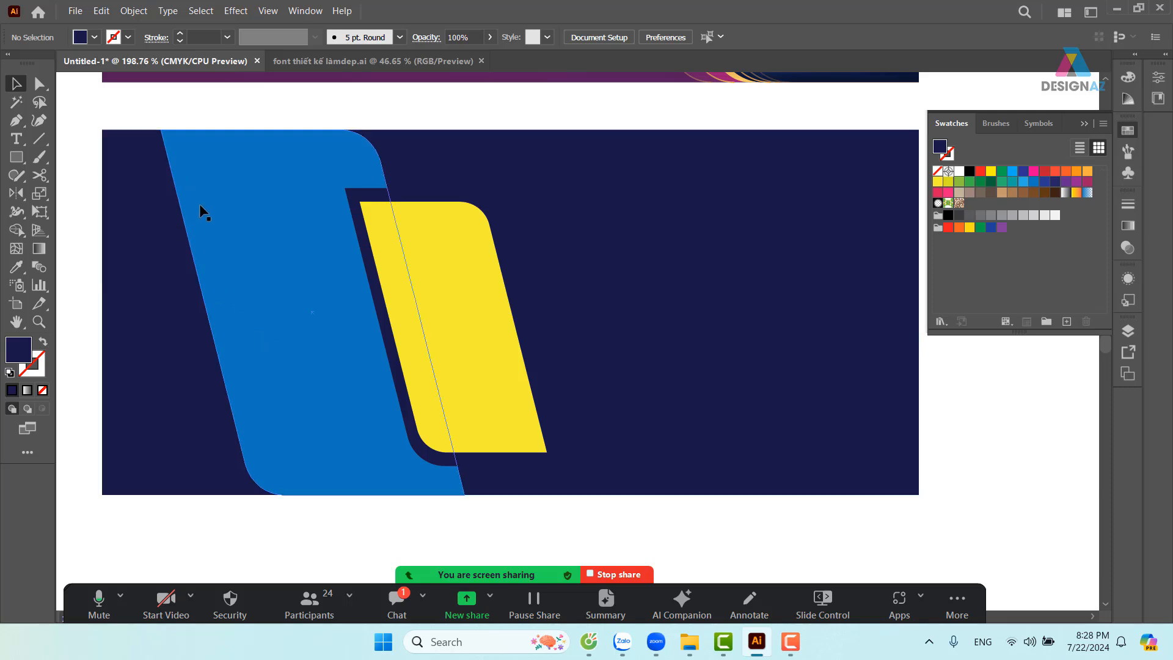
left_click_drag(282, 372, 920, 410)
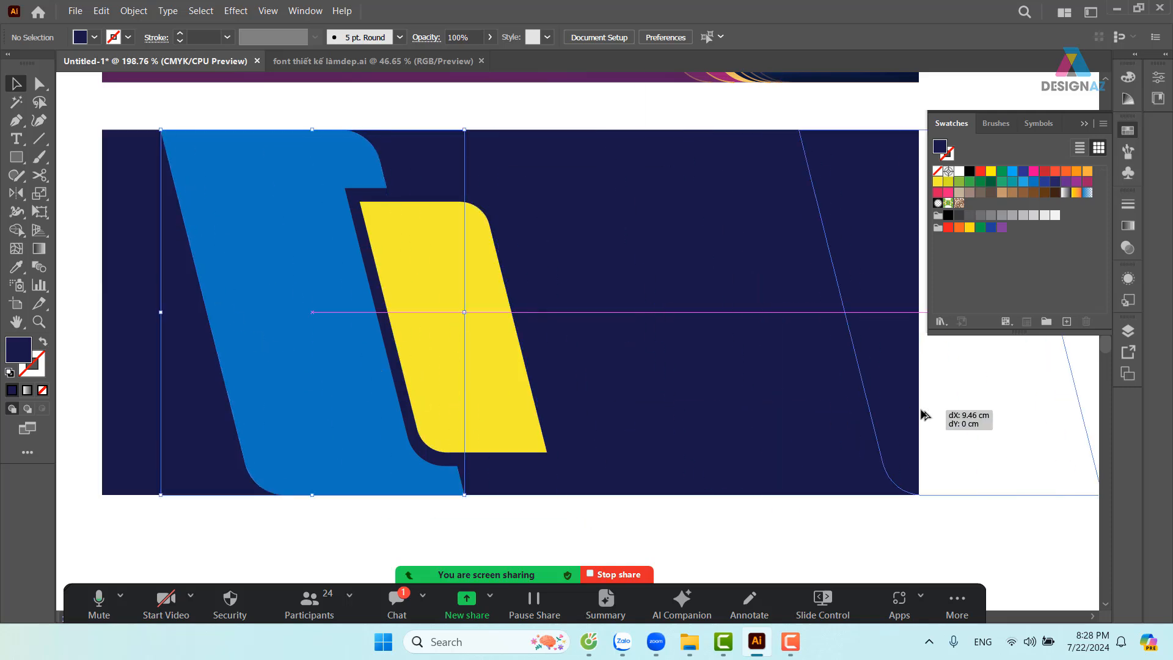
left_click_drag(979, 467, 546, 461)
left_click_drag(531, 401, 727, 402)
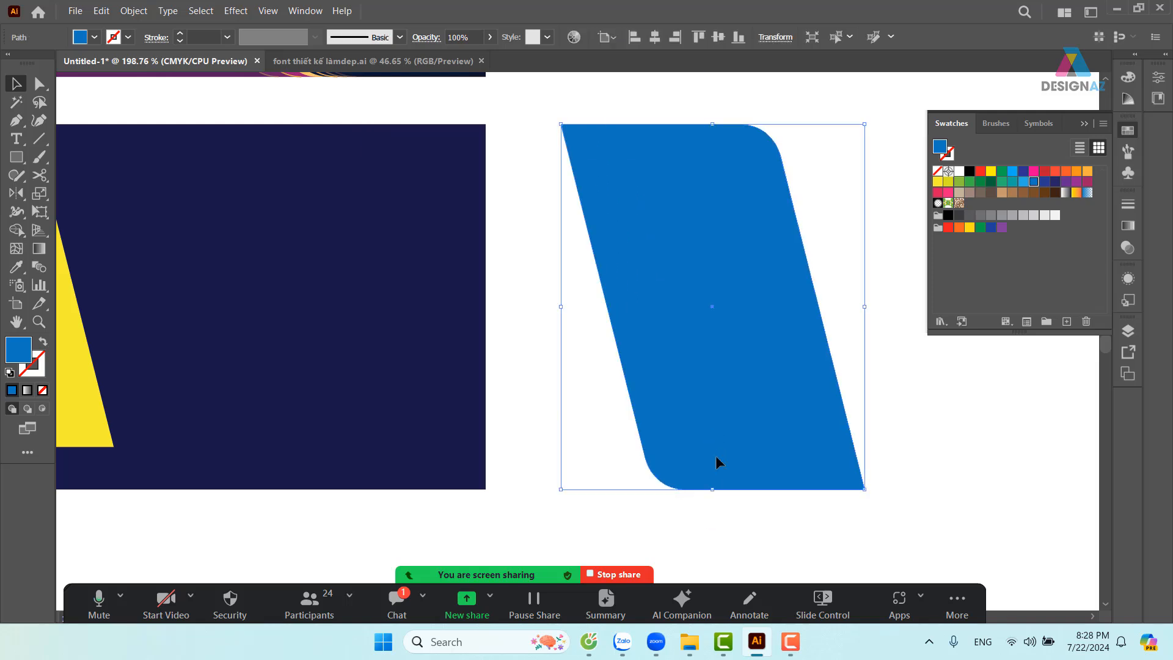
key("shift+x")
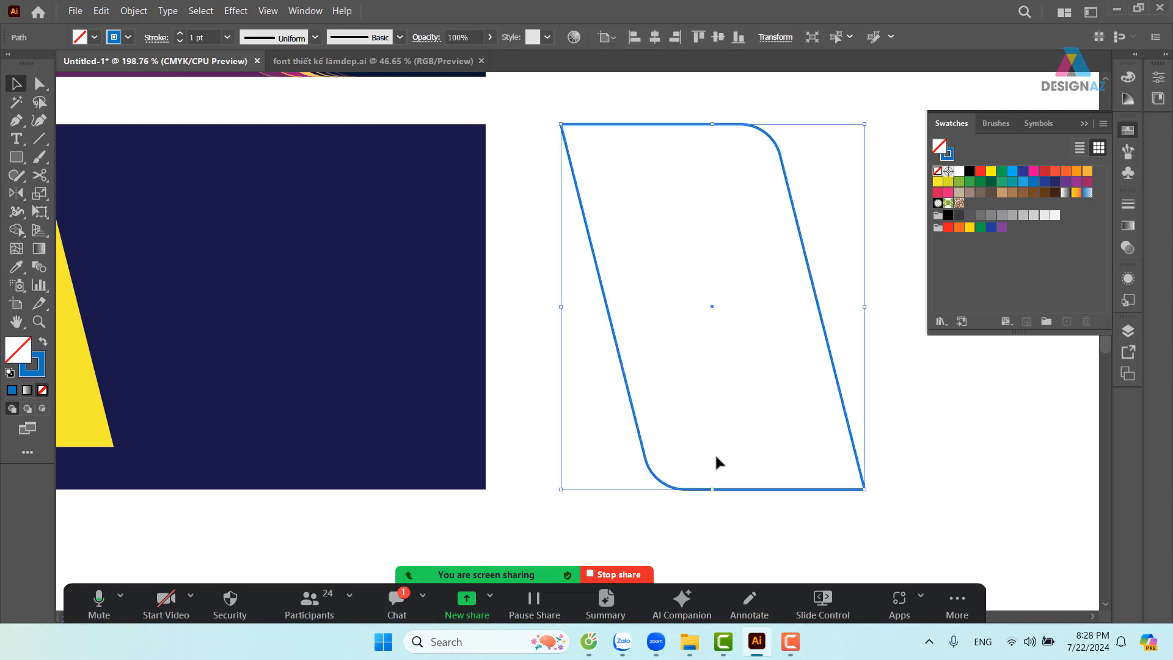
Cut the copied outline at its top-left corner and lower curve end, and delete everything except the slanted left edge with its curve
left_click(742, 522)
left_click(766, 490)
key("c")
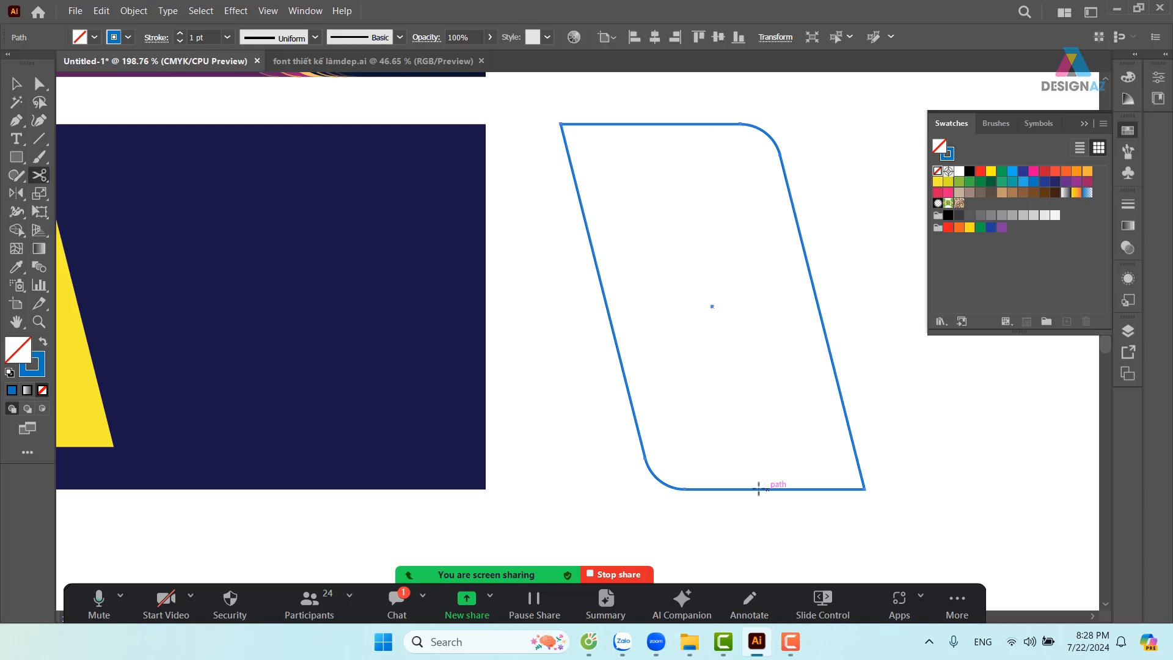
left_click(685, 489)
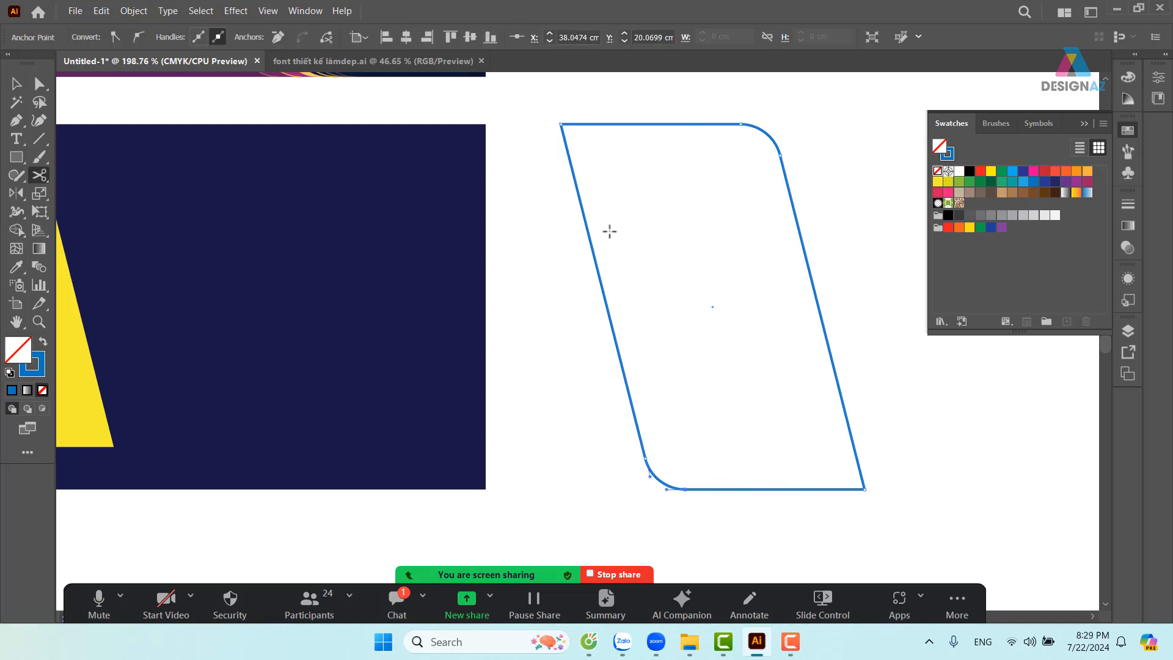
left_click(561, 125)
left_click(16, 83)
left_click_drag(721, 100, 771, 164)
key("Delete")
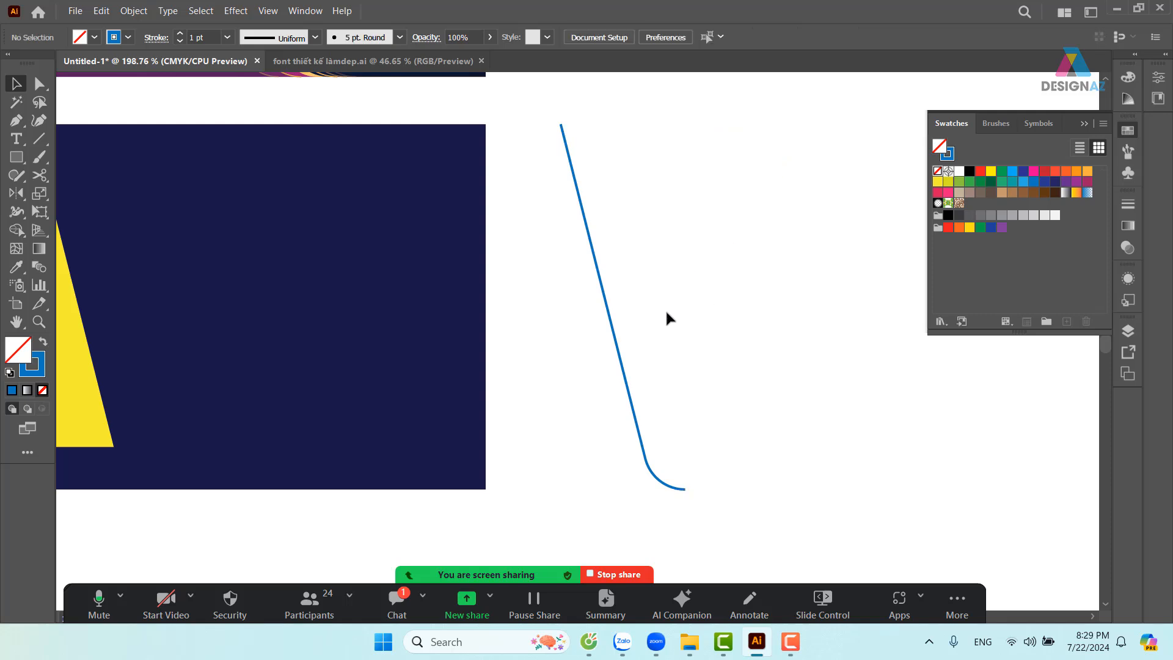
Move the slanted curved line onto the banner, just outside the blue band's left edge
scroll(849, 336, "left", 5)
left_click_drag(832, 367, 280, 365)
scroll(644, 343, "left", 10)
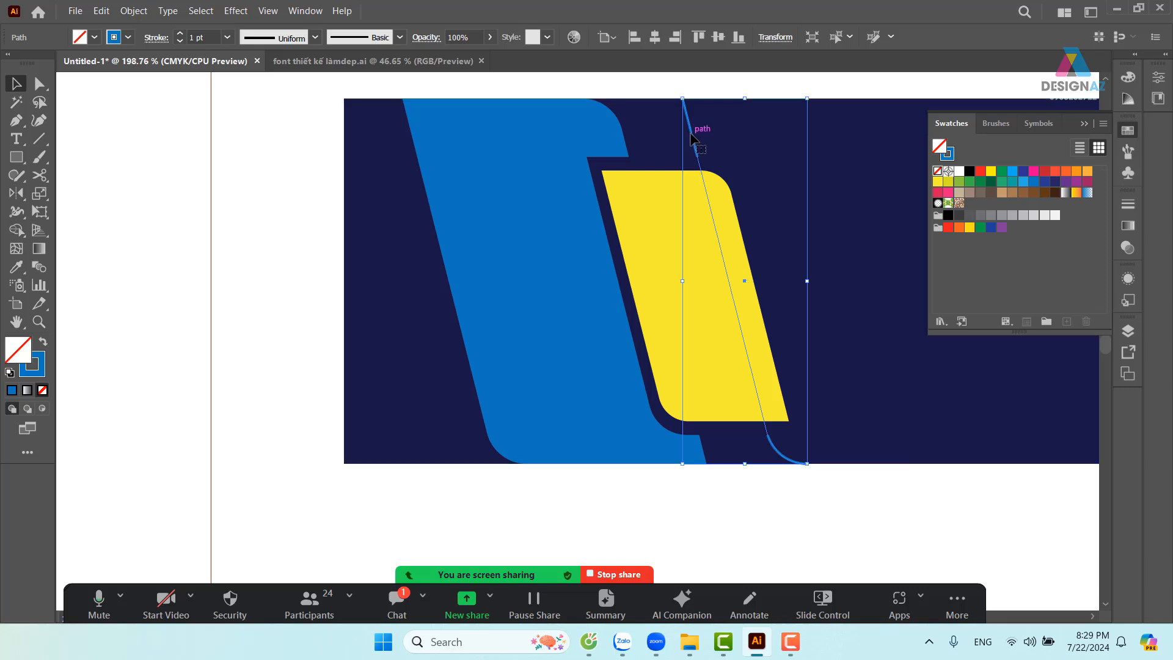
left_click_drag(691, 139, 401, 185)
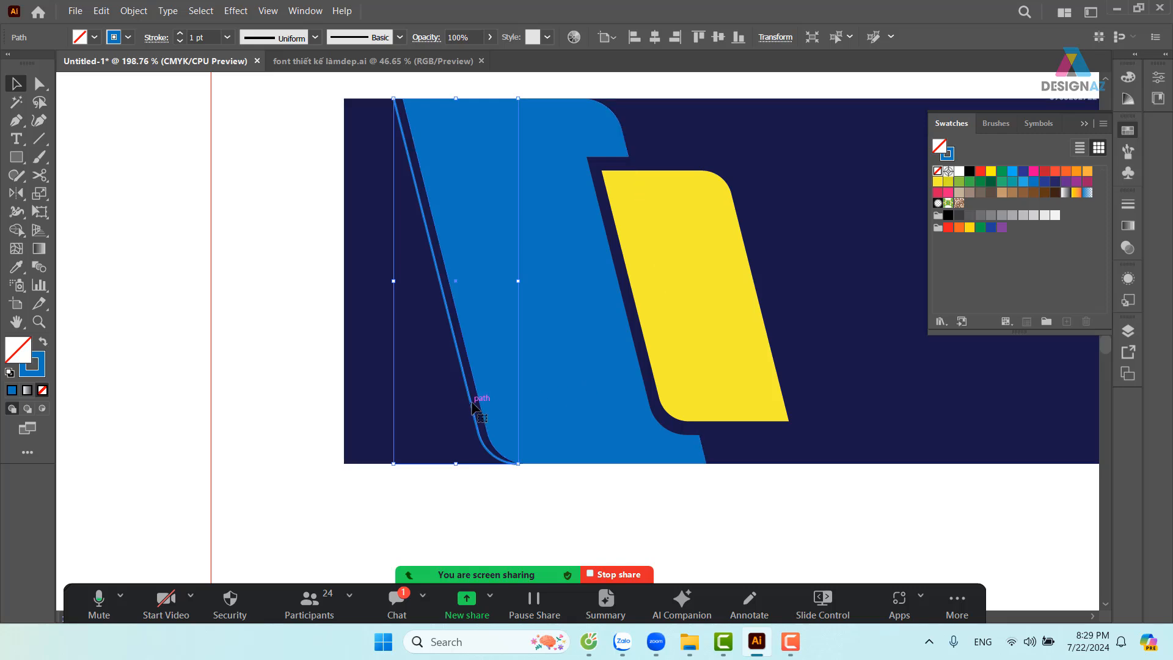
Duplicate the slanted line slightly to the left and set the copy's opacity to 50%
left_click_drag(475, 407, 463, 407)
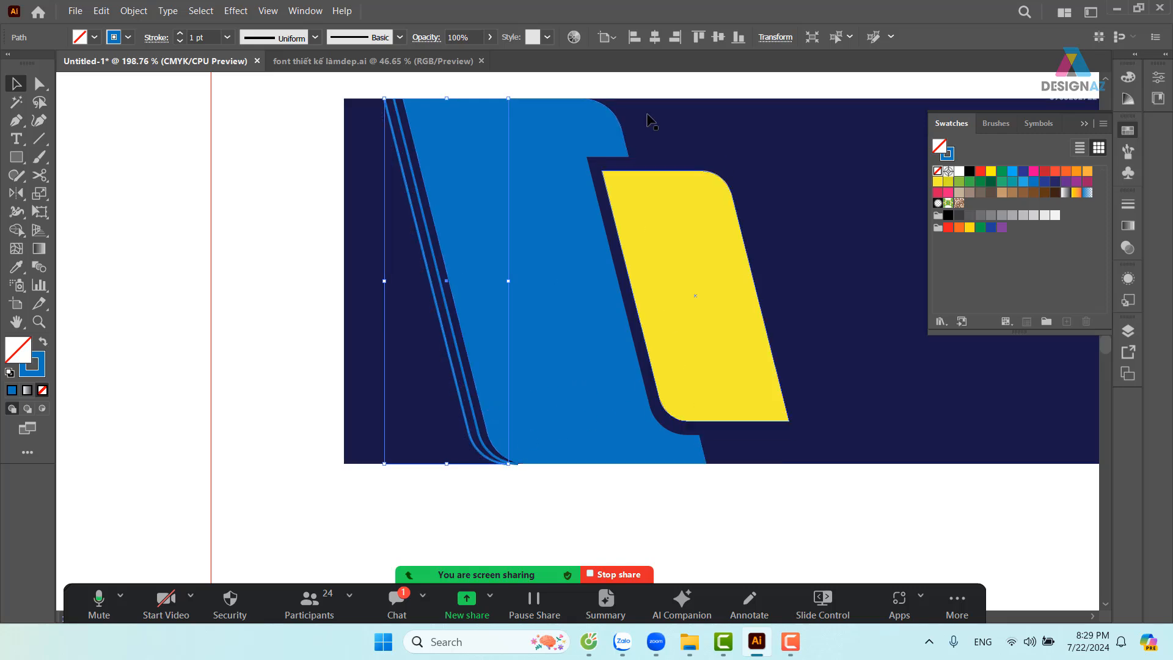
left_click(476, 34)
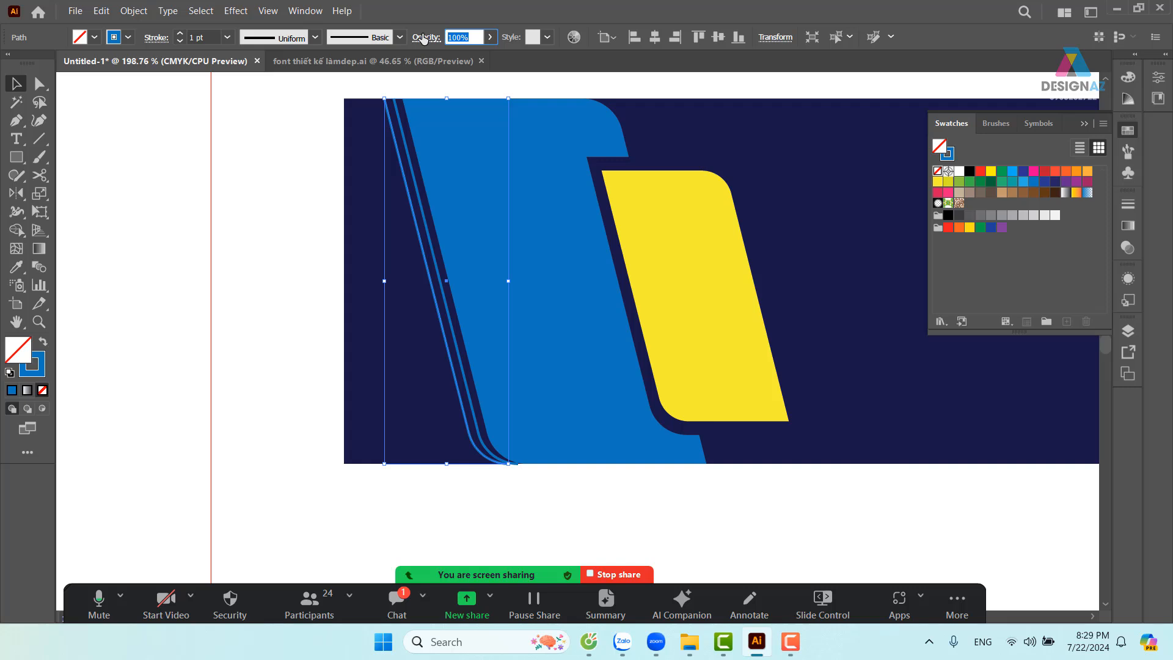
type("50")
key("Return")
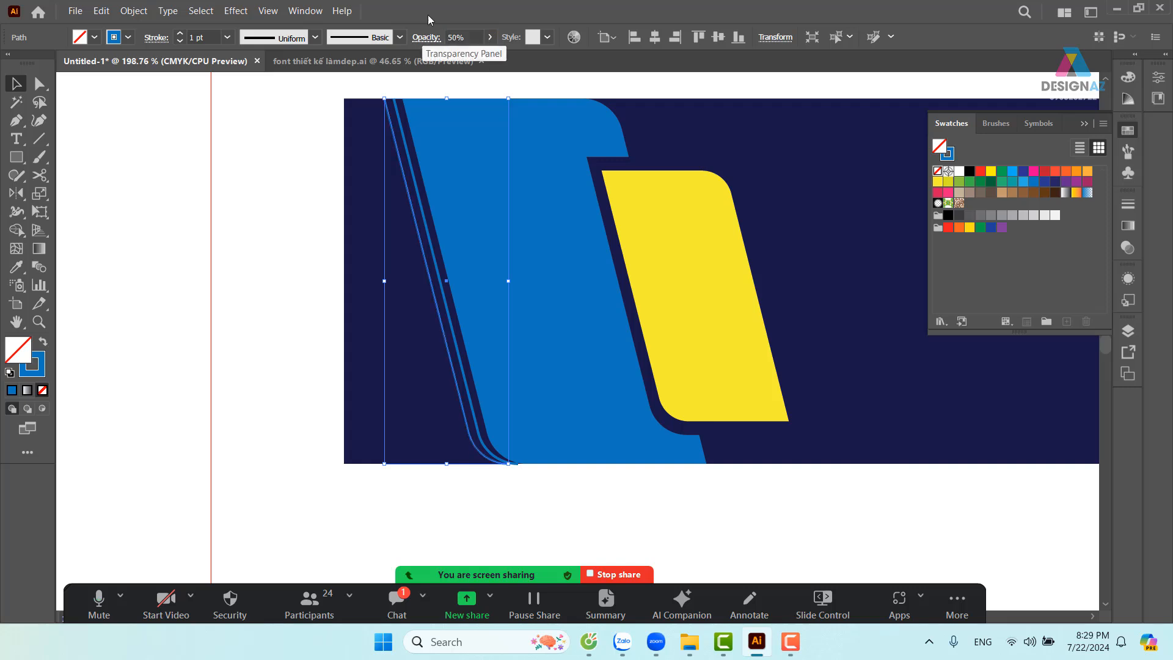
left_click(236, 251)
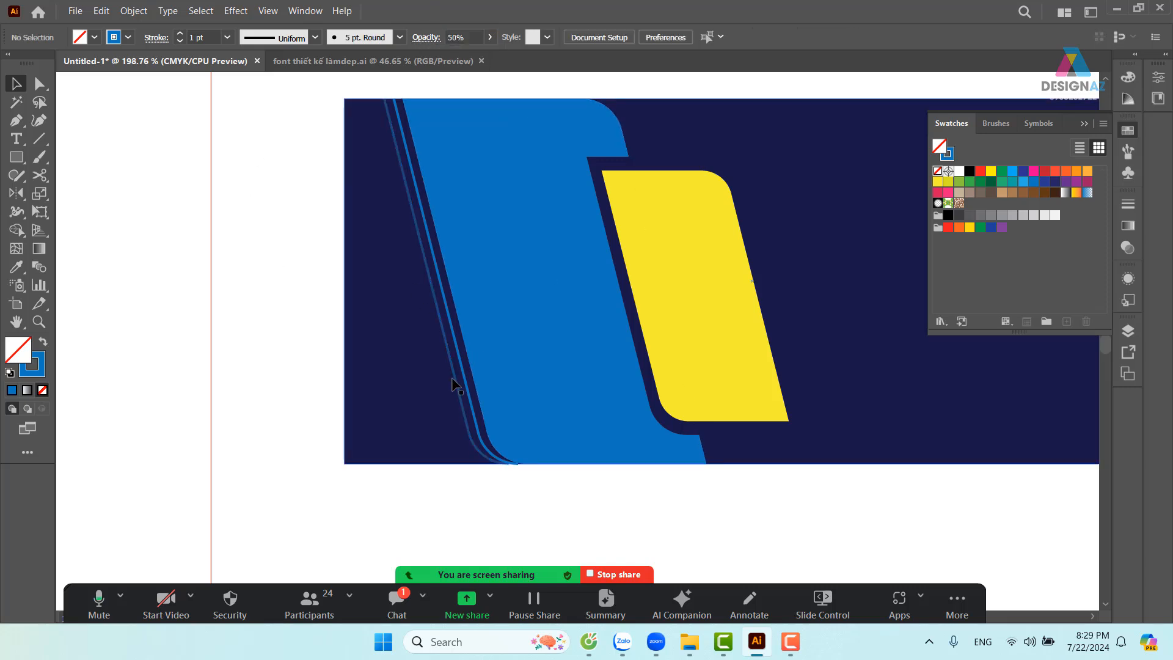
Duplicate the outermost slanted line slightly further left and set the new copy's opacity to 30%
left_click_drag(451, 383, 444, 383)
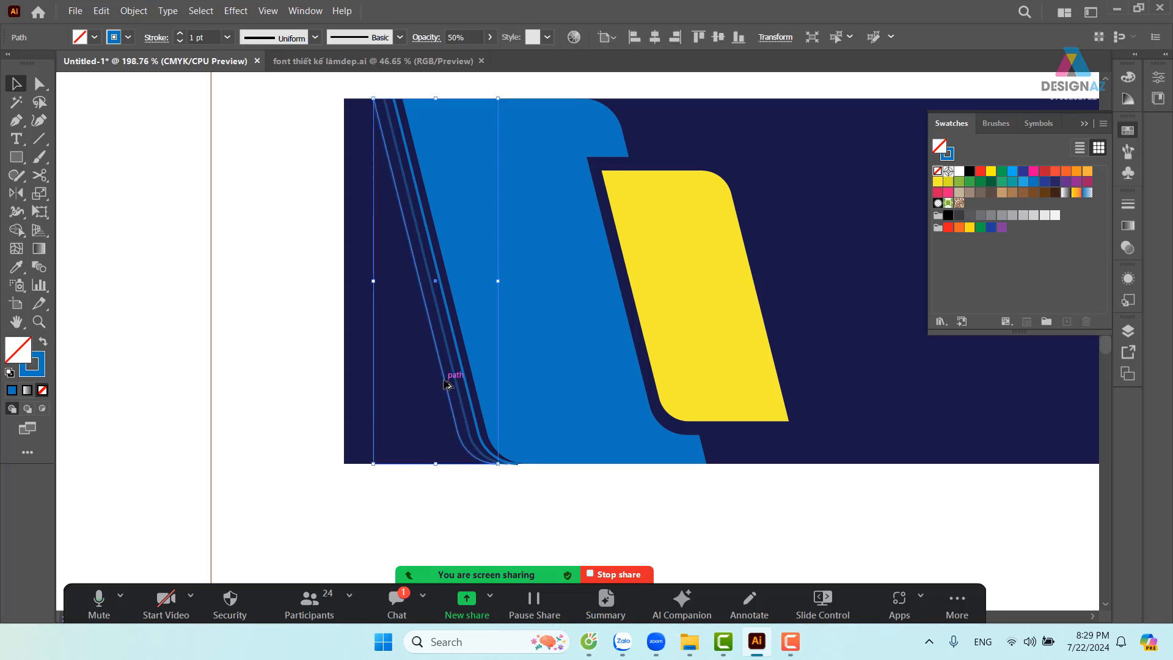
left_click(461, 37)
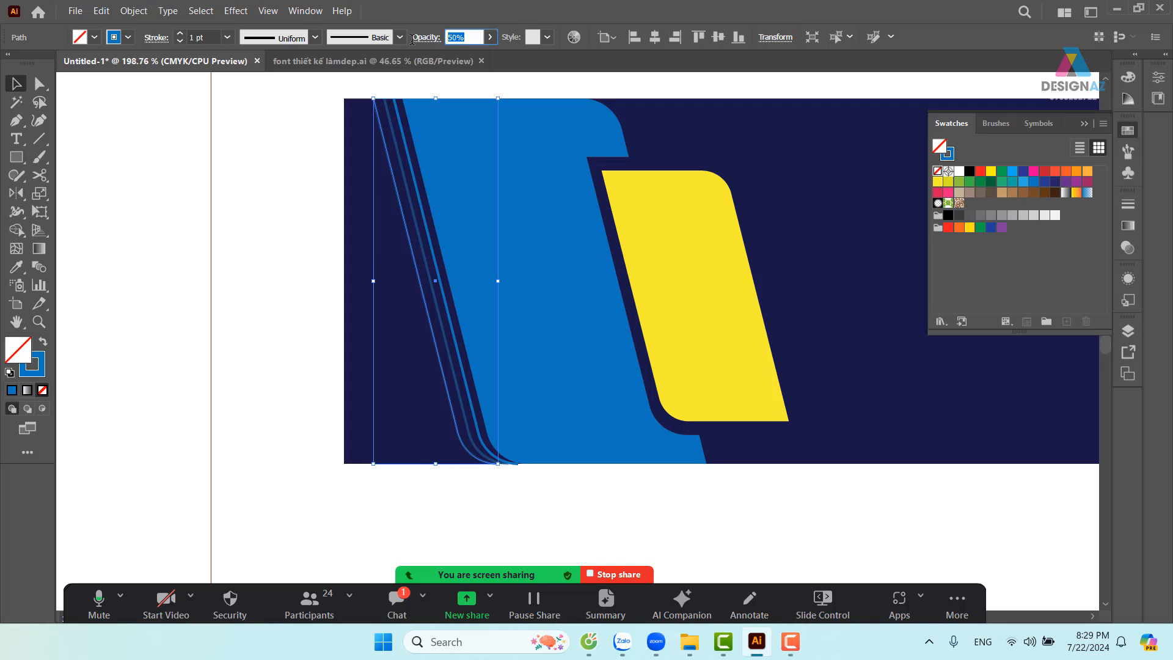
type("30")
key("Return")
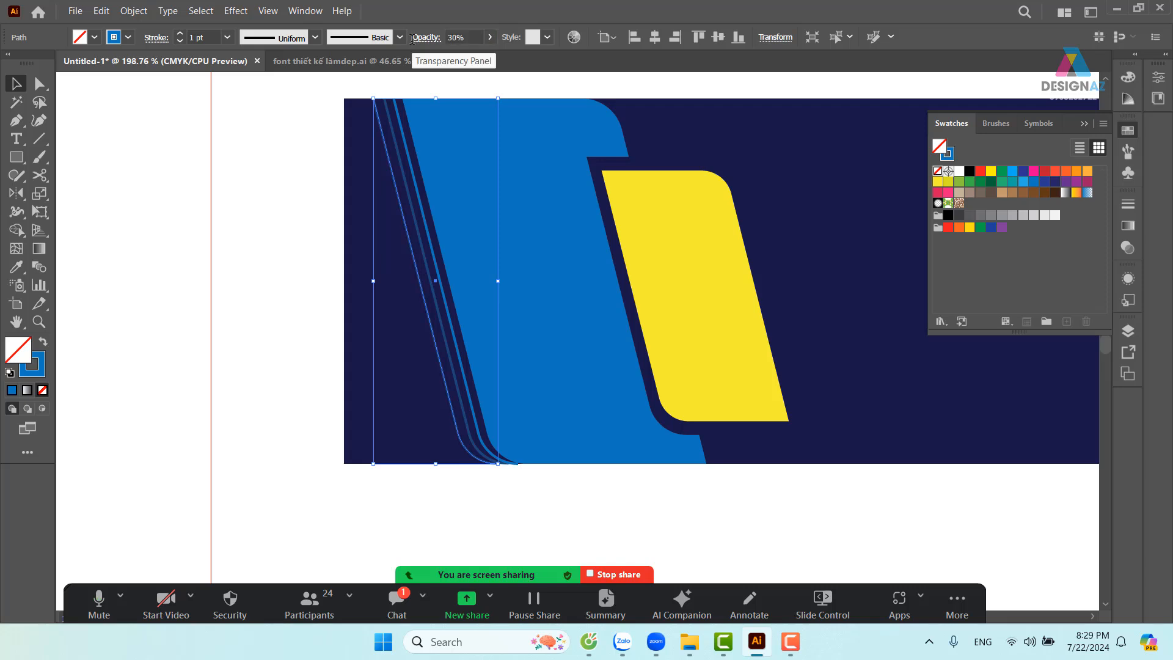
left_click(285, 297)
Place a copy of the blue band horizontally across the banner, to the right of the yellow parallelogram
left_click_drag(436, 487, 396, 484)
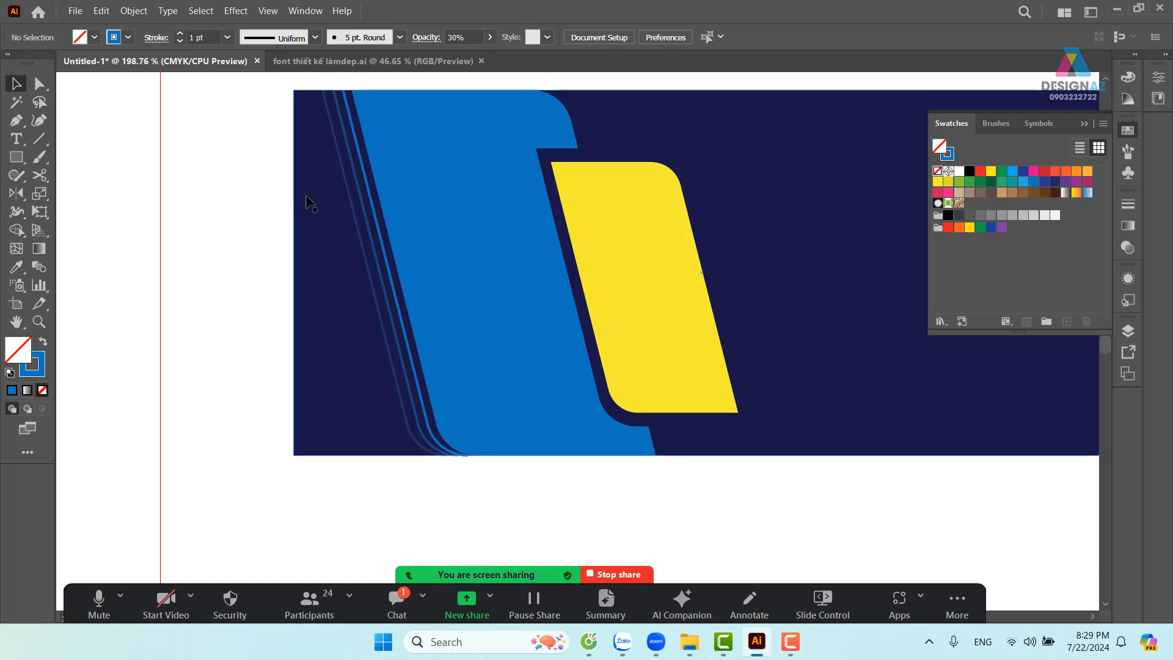
left_click(535, 276)
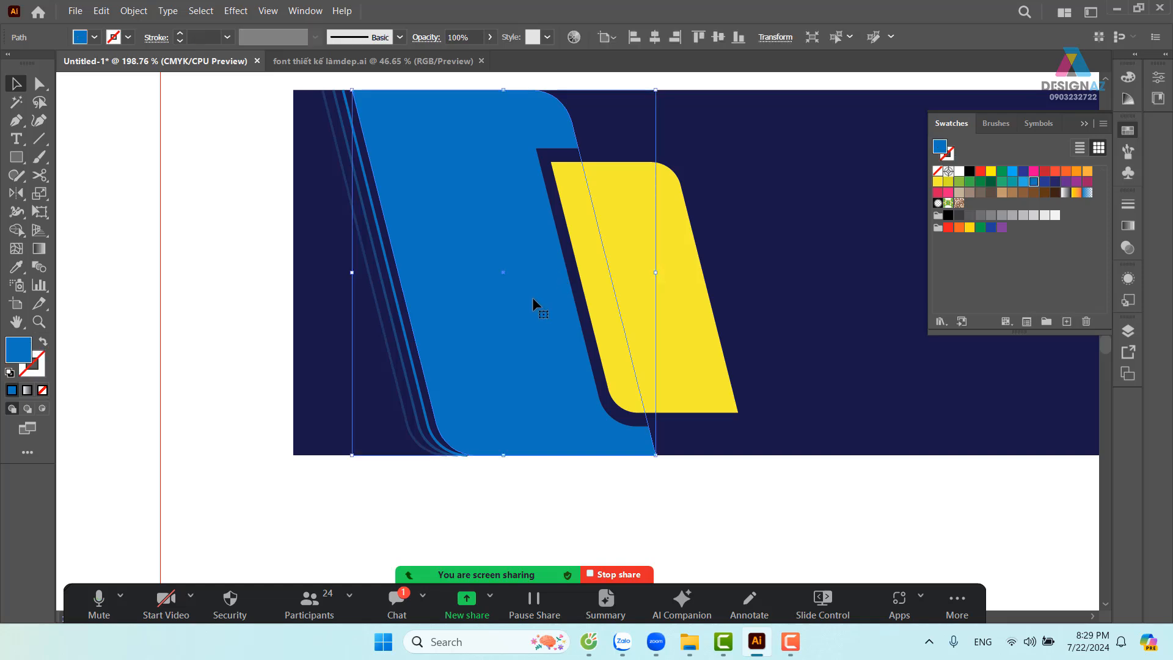
left_click_drag(526, 311, 471, 322)
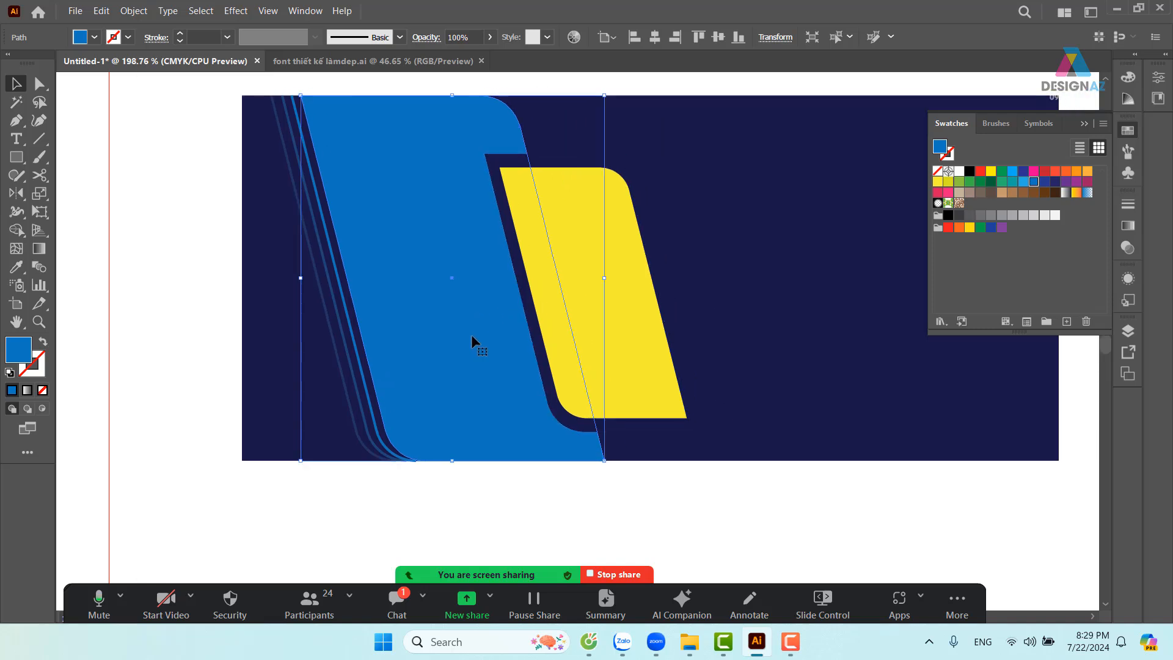
left_click_drag(471, 335, 773, 350)
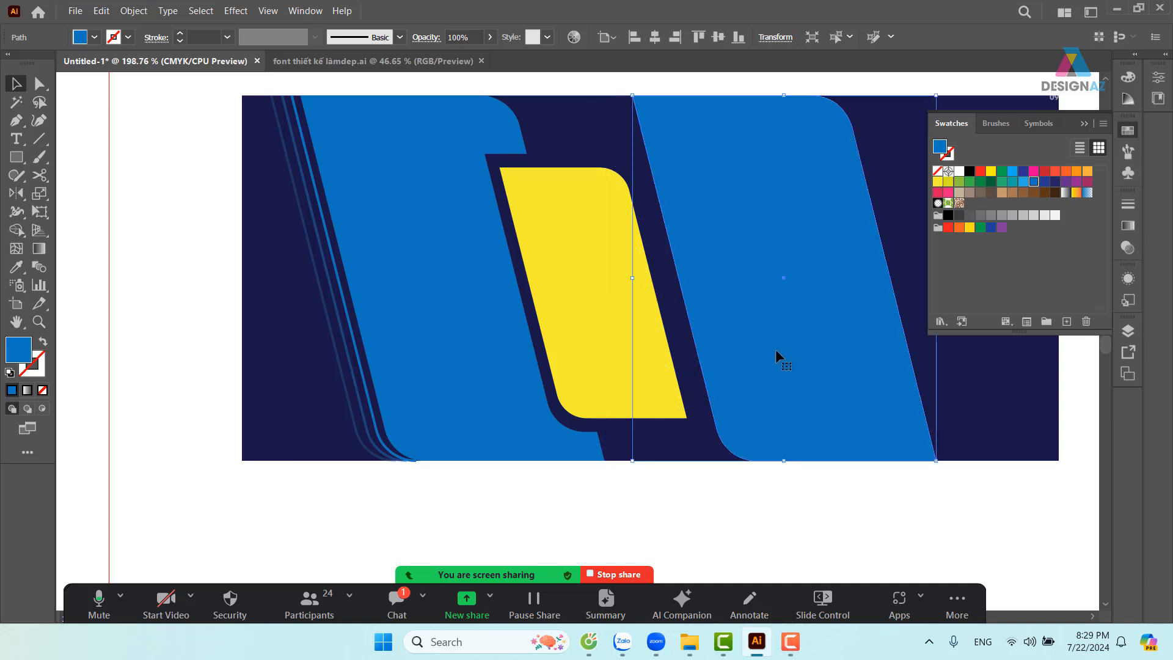
Narrow the copied blue band by moving its top-left corner and rounded lower-left corner points slightly to the right
left_click(40, 84)
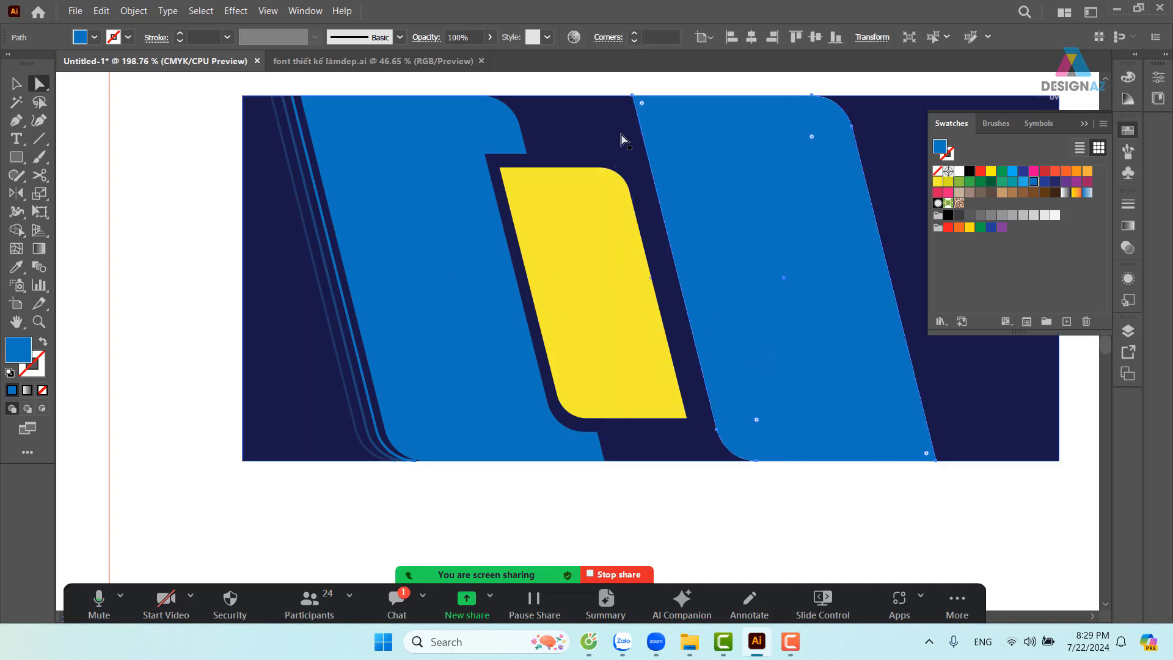
left_click(633, 97)
left_click(717, 430, "shift")
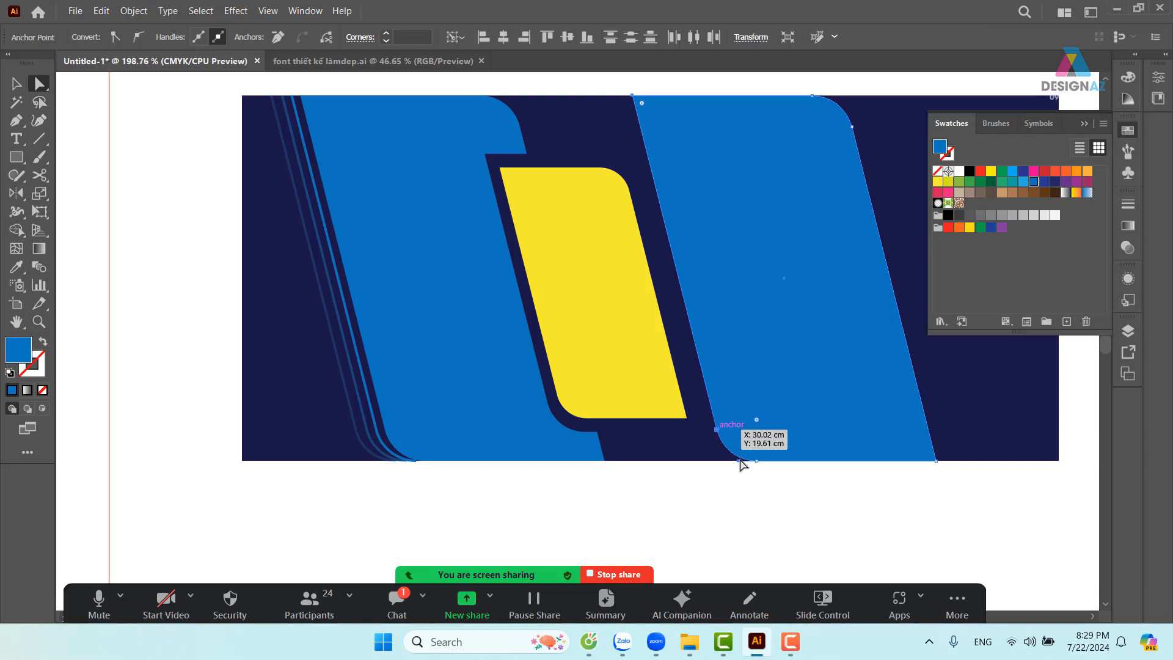
left_click_drag(757, 462, 765, 461)
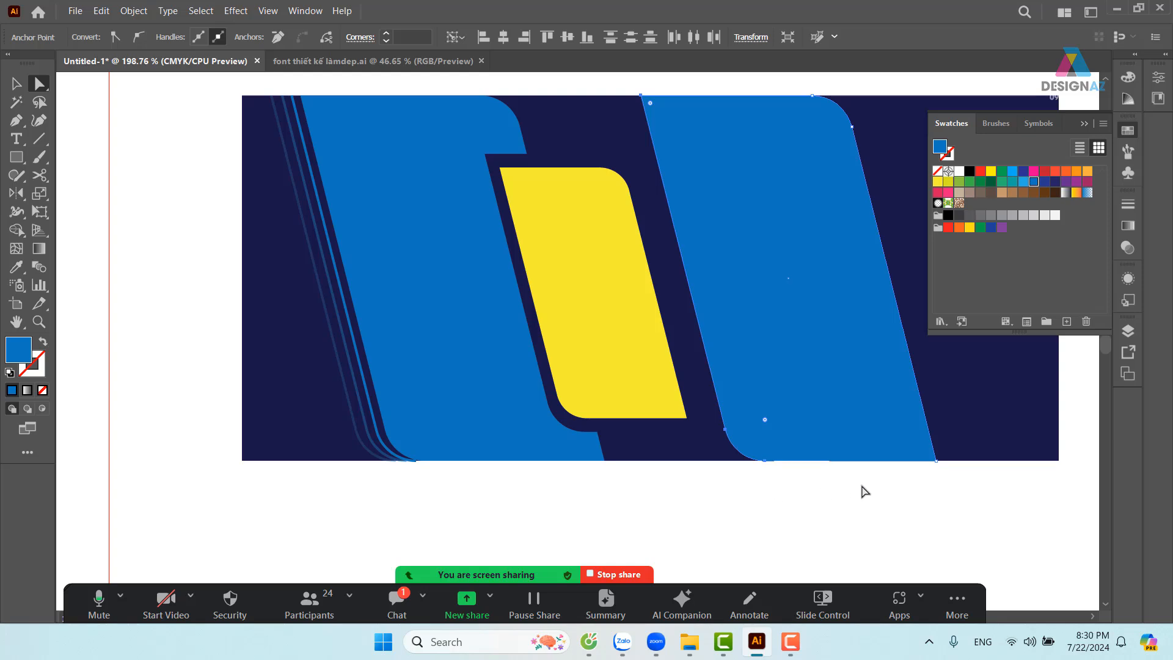
Fill the copied band with tan and move it over the original blue band, leaving a thin blue edge exposed
left_click(1003, 194)
left_click(17, 85)
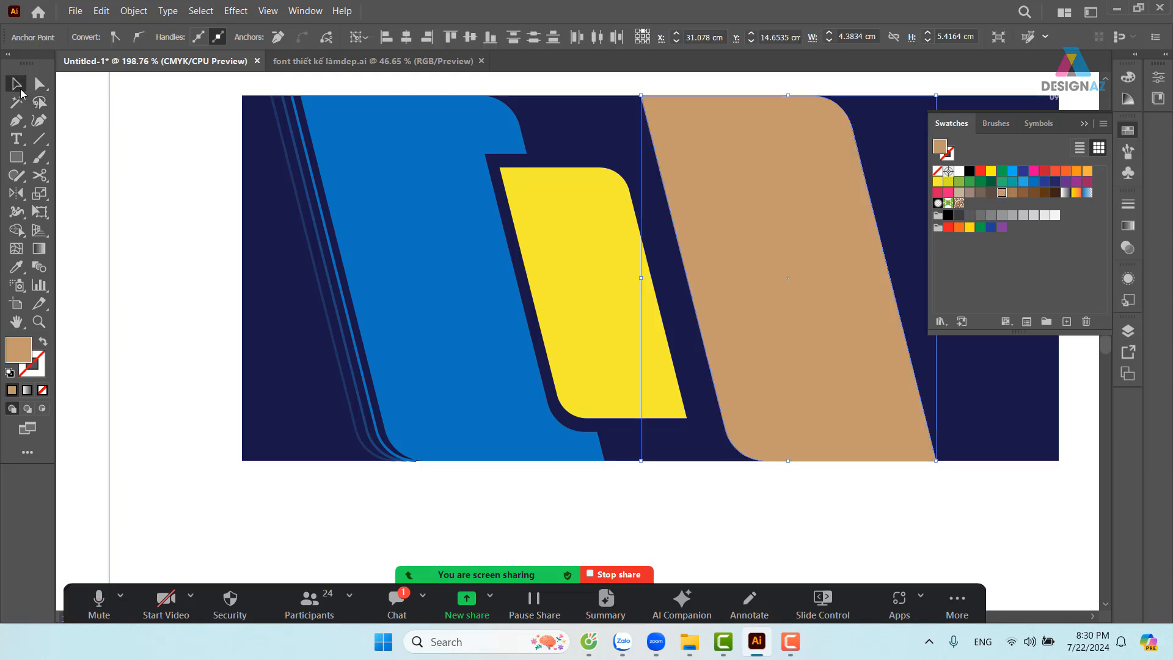
left_click(168, 259)
left_click_drag(836, 379, 499, 370)
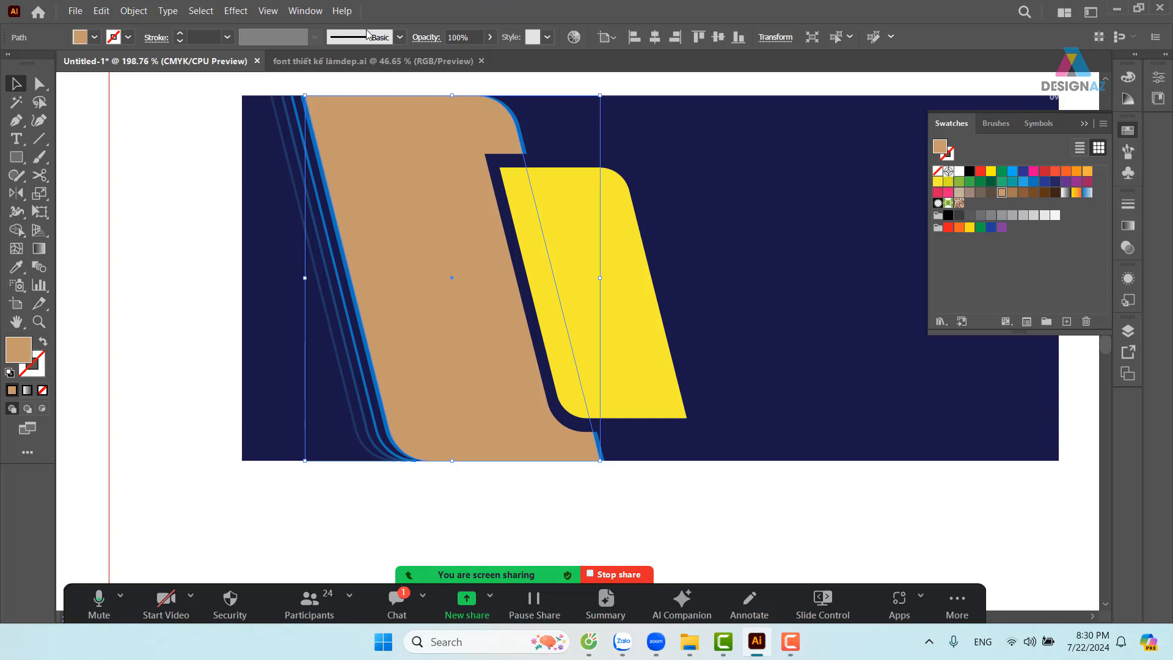
left_click(183, 167)
Start placing an image and browse to the Tudor Watches Campaign folder in Downloads, showing its files as large icons
left_click(75, 11)
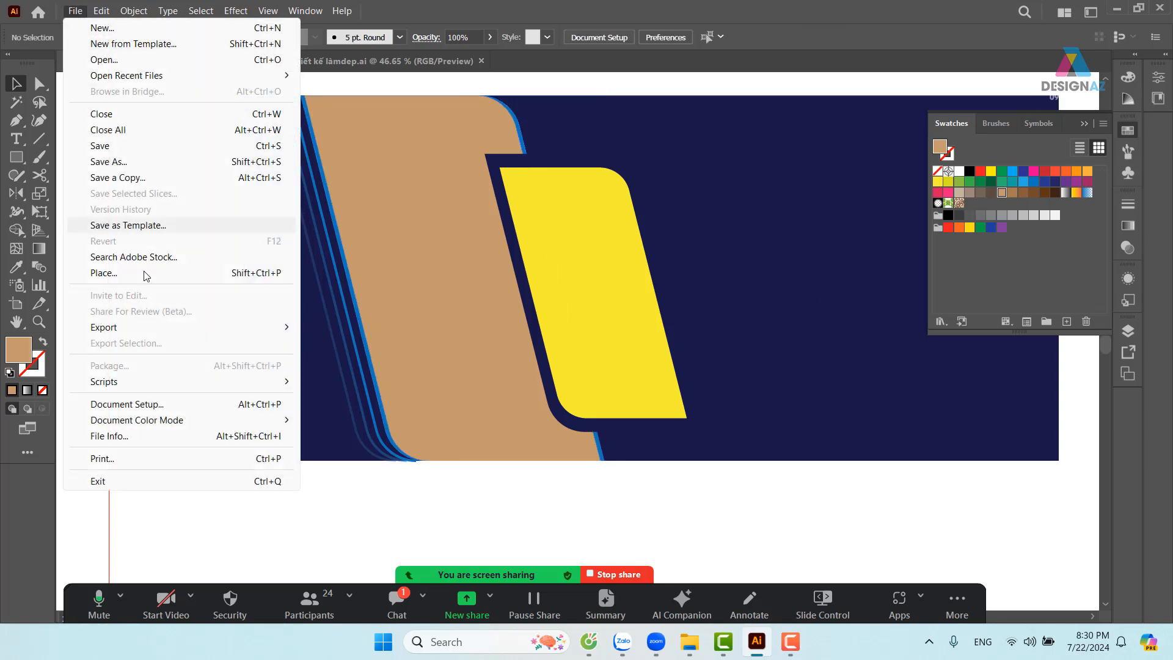
left_click(176, 274)
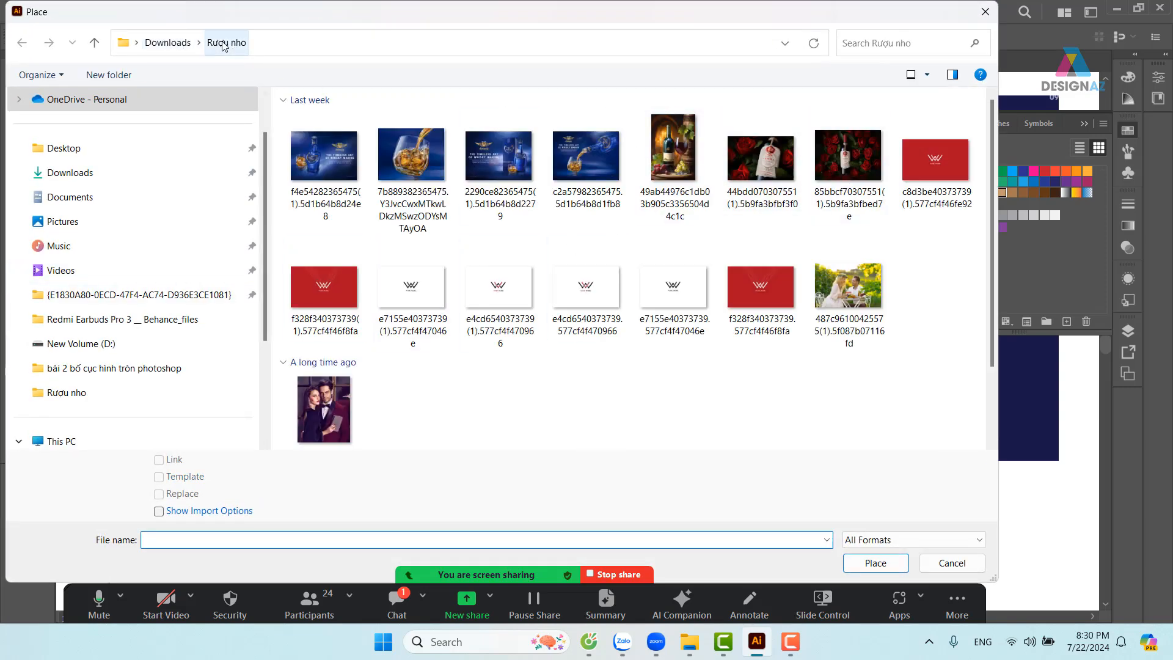
left_click(168, 43)
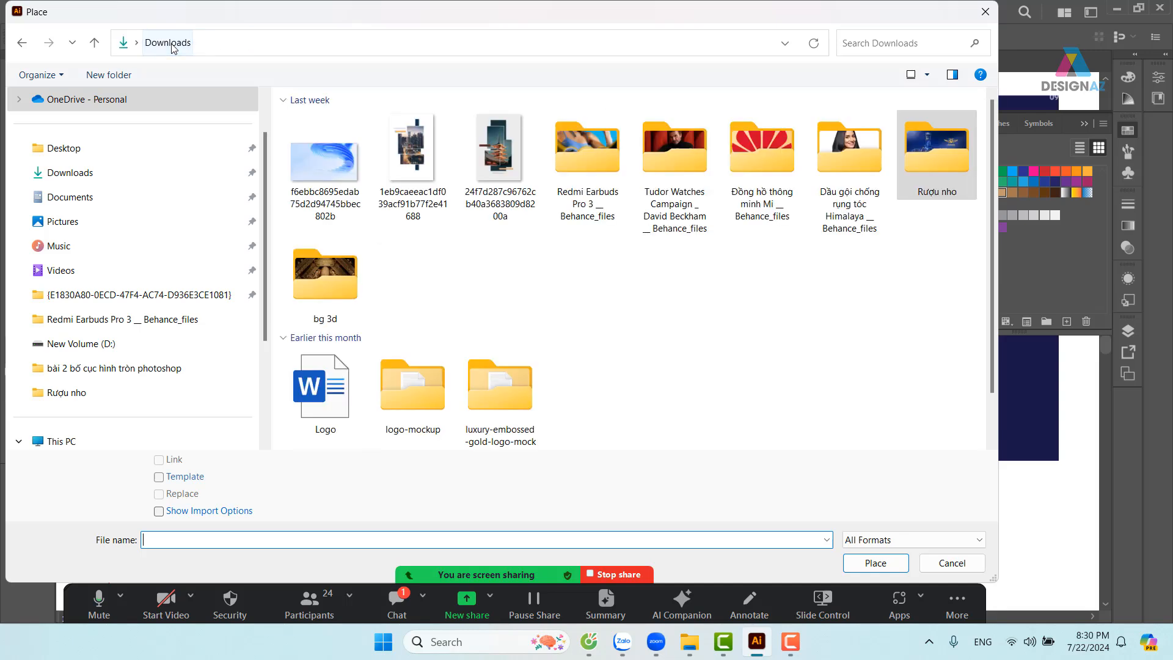
double_click(686, 156)
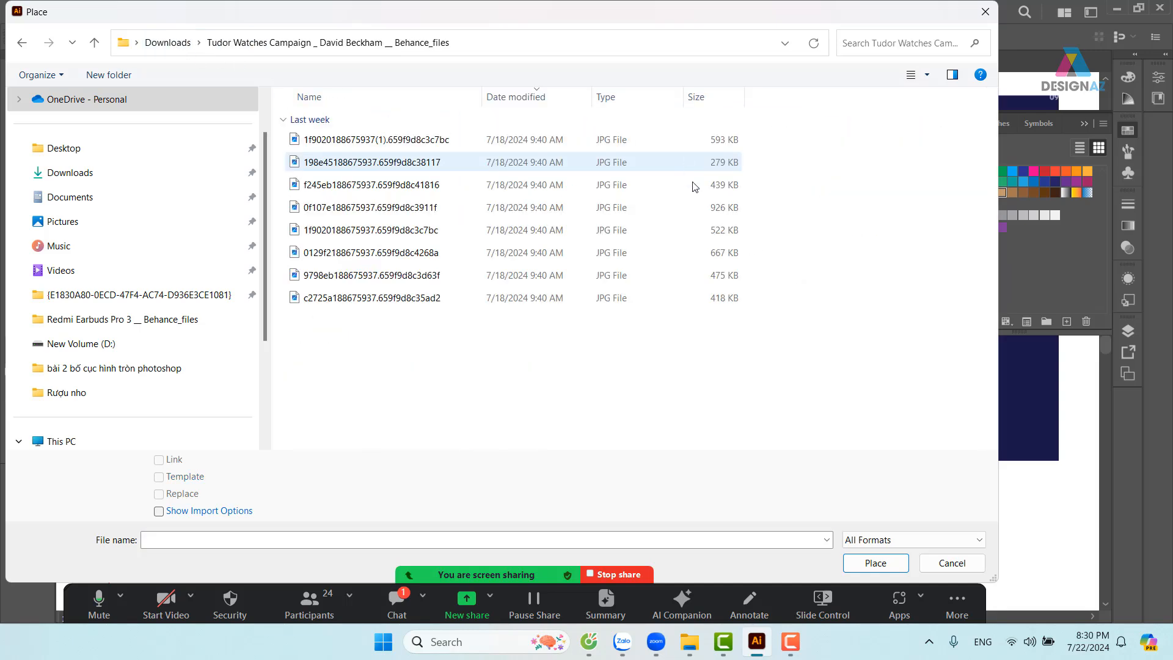
left_click(927, 75)
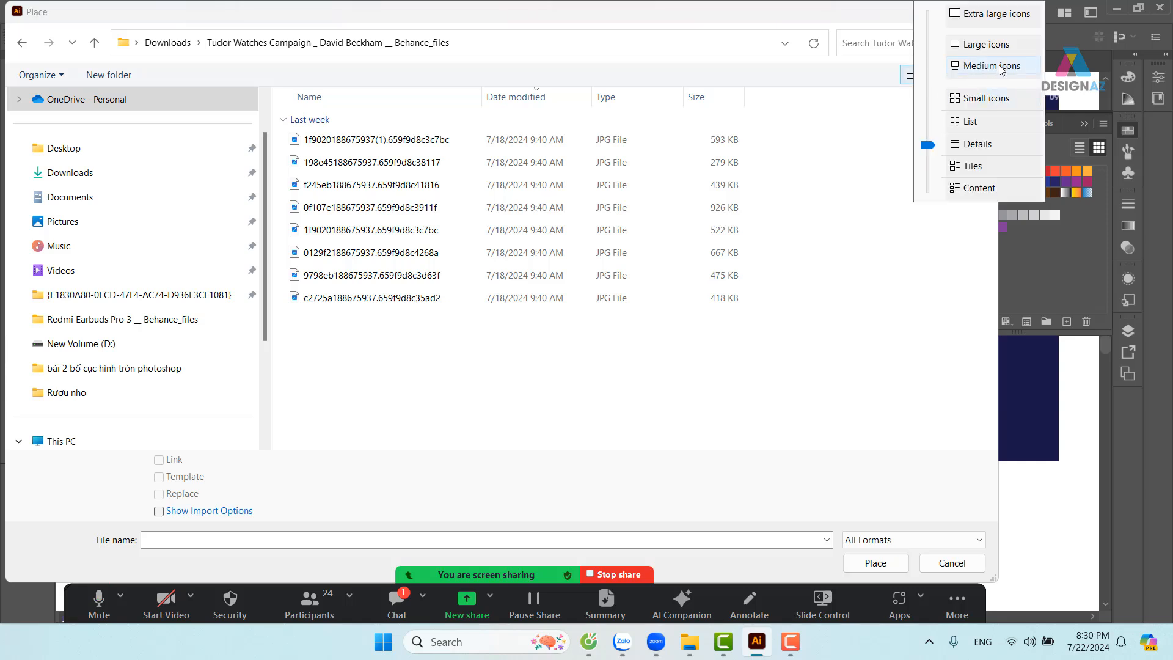
left_click(1000, 46)
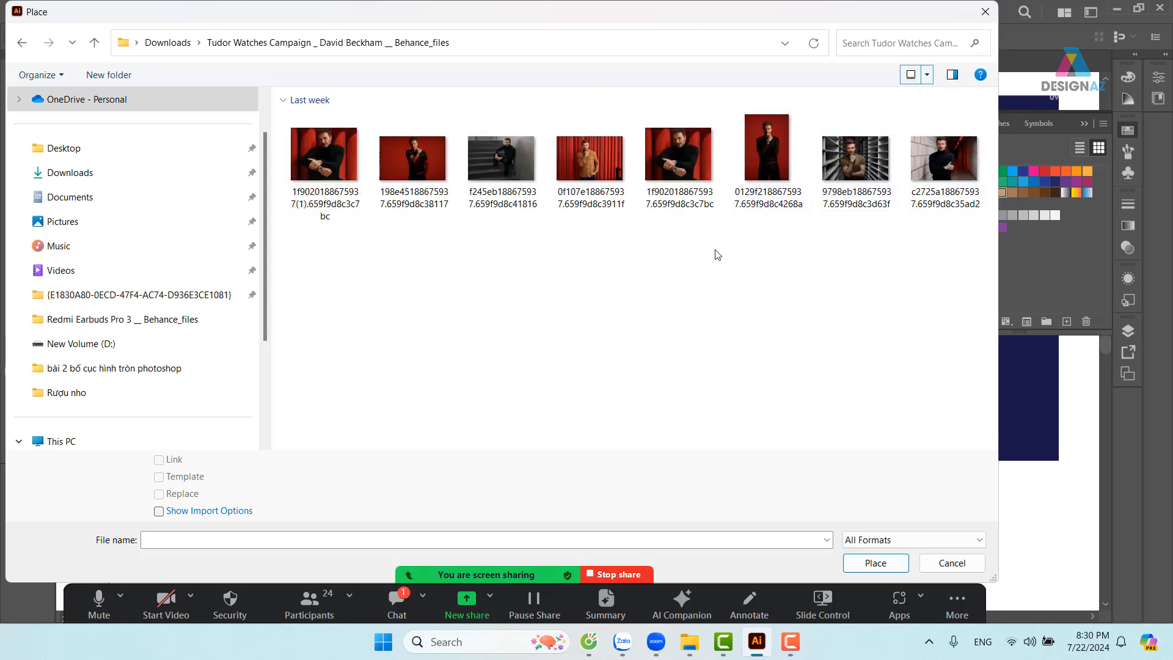
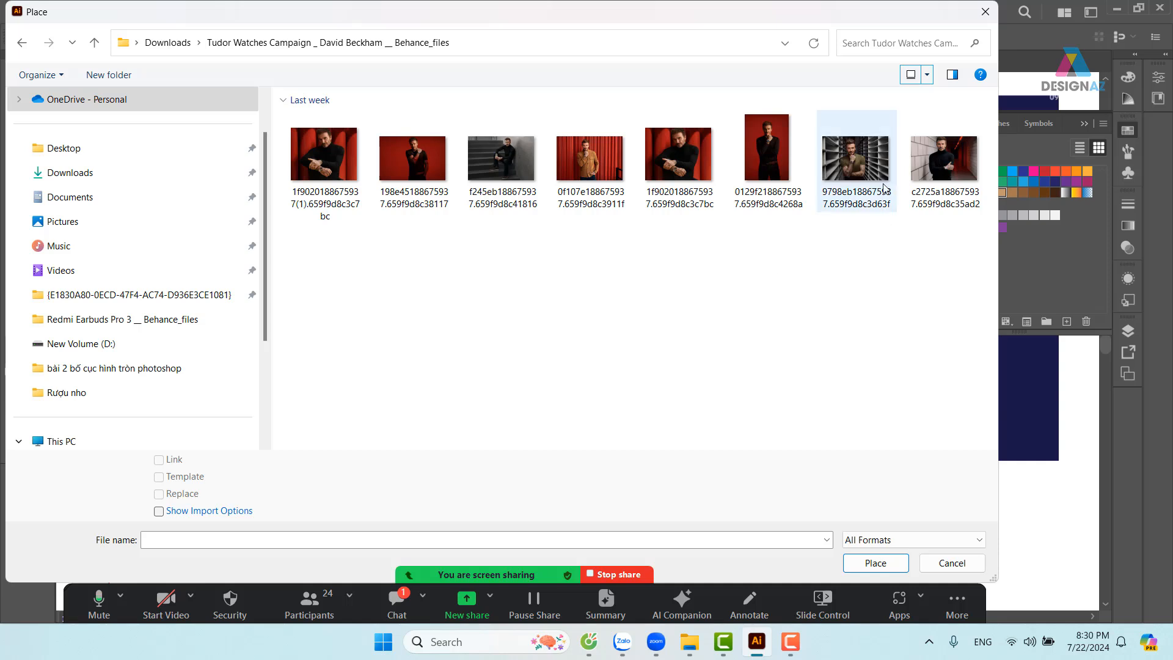
left_click(335, 167)
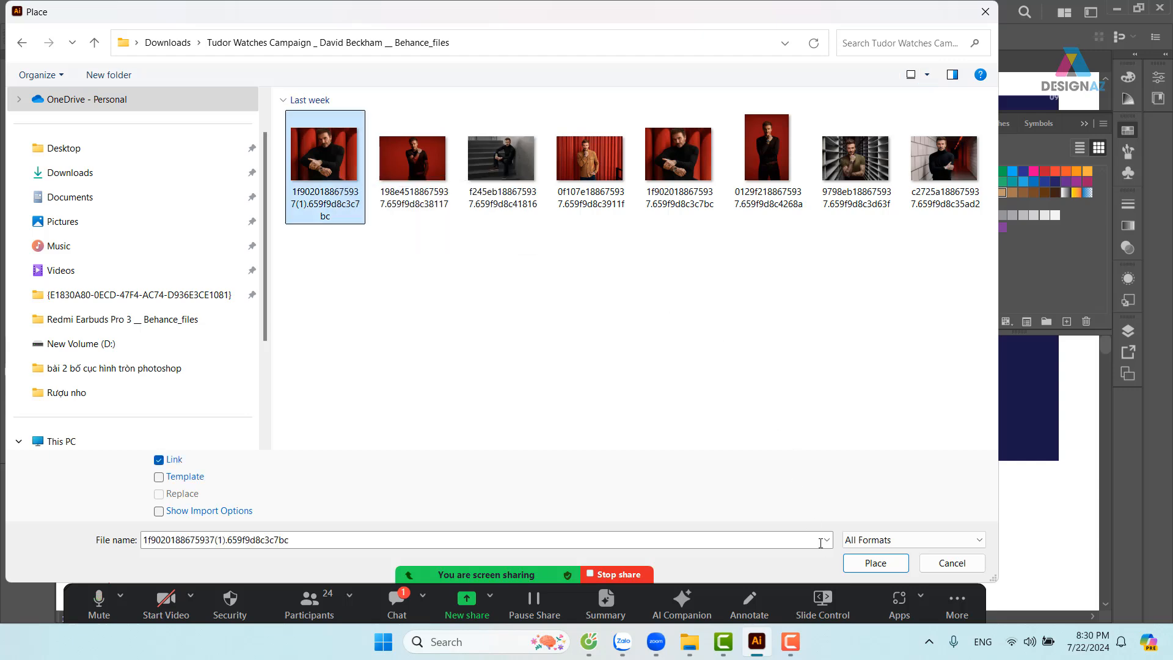
left_click(877, 562)
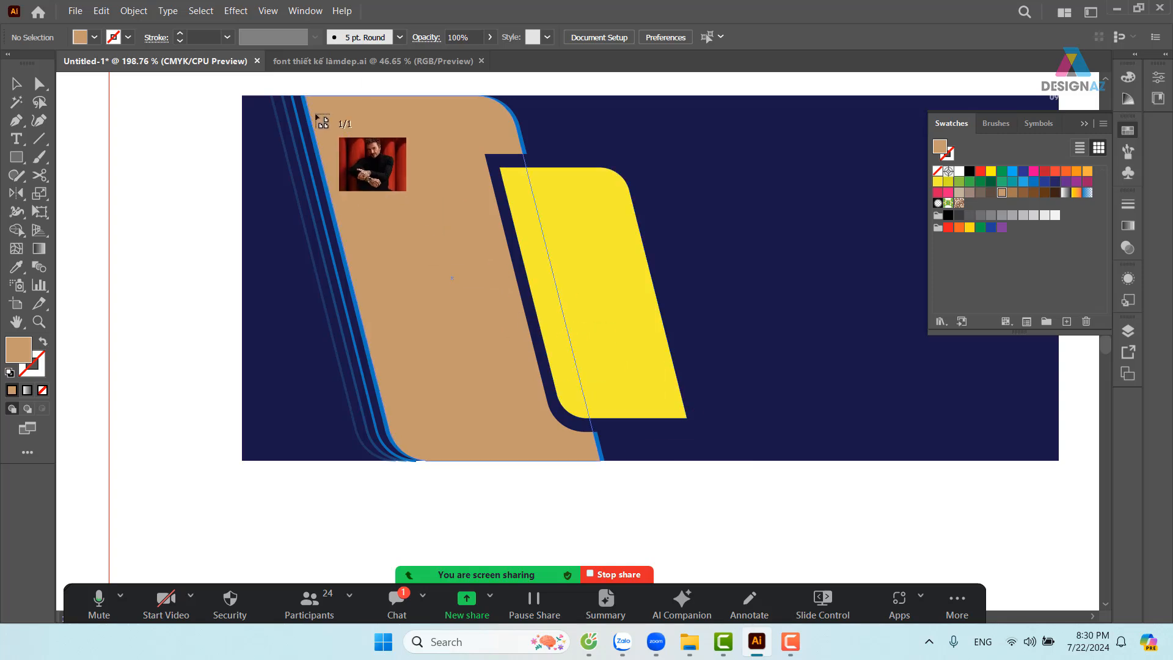
left_click_drag(295, 84, 780, 544)
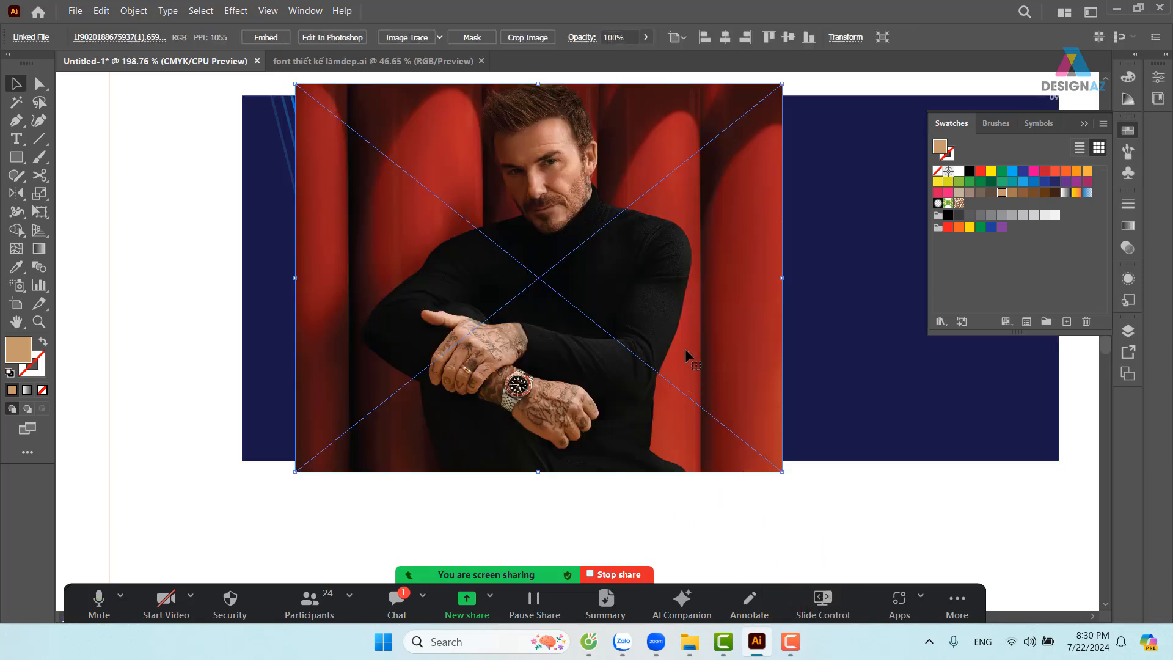
left_click_drag(685, 349, 626, 351)
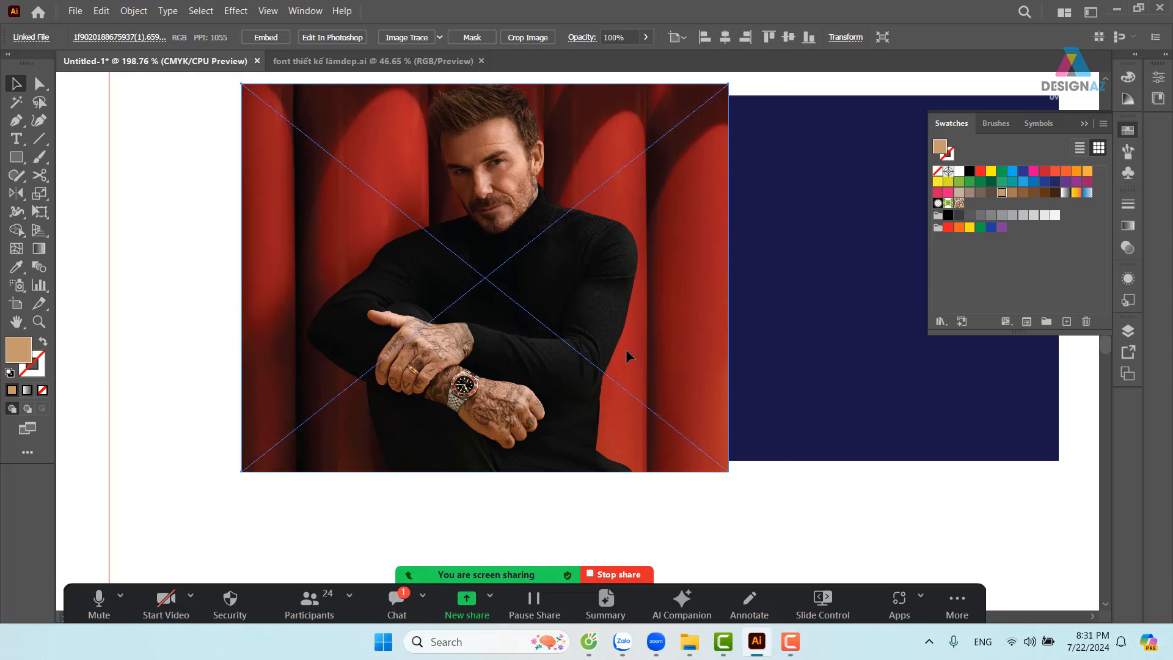
Send the photo behind the tan band and clip it to the band's shape with a clipping mask
key("ctrl+shift+bracketleft")
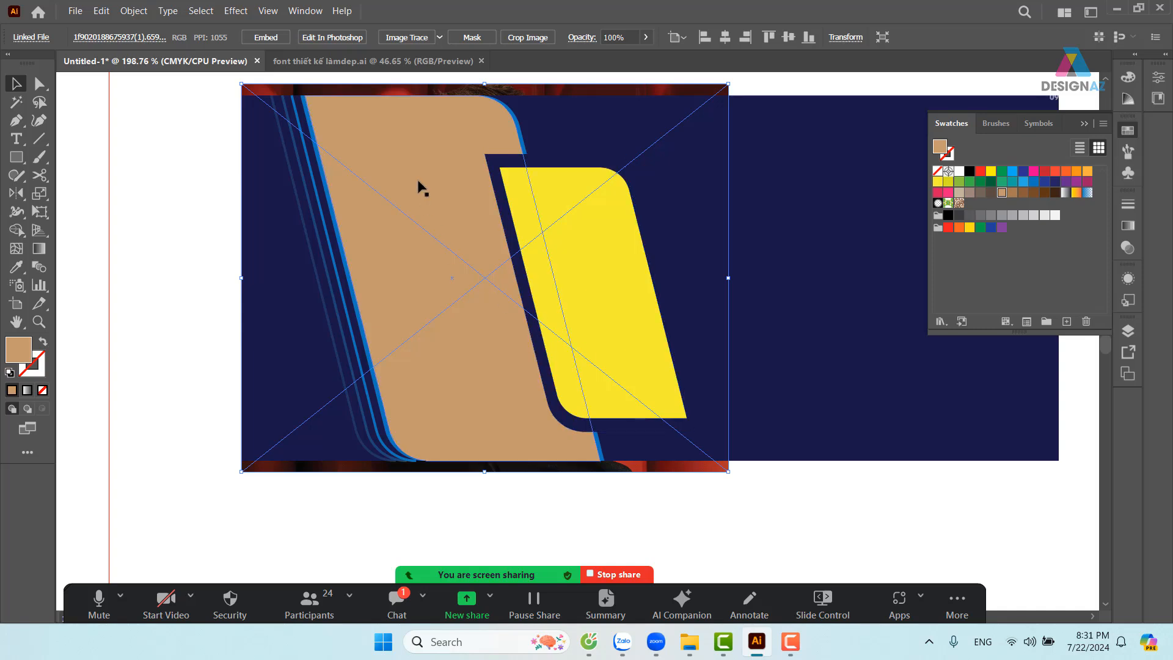
left_click(411, 142, "shift")
right_click(411, 142)
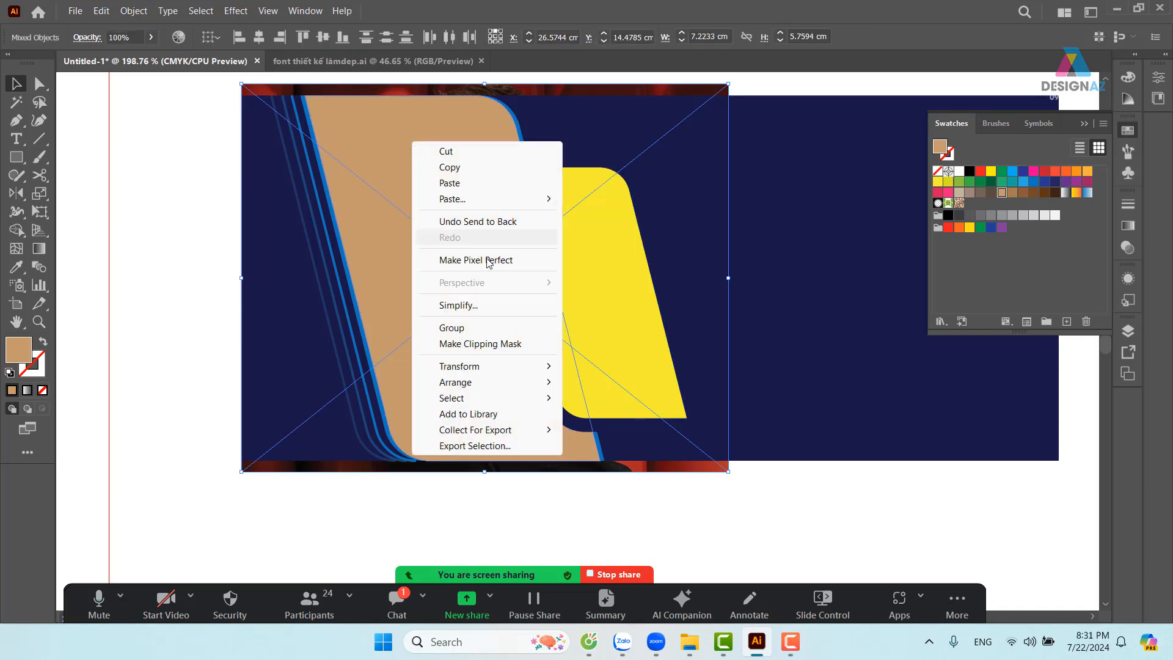
left_click(511, 345)
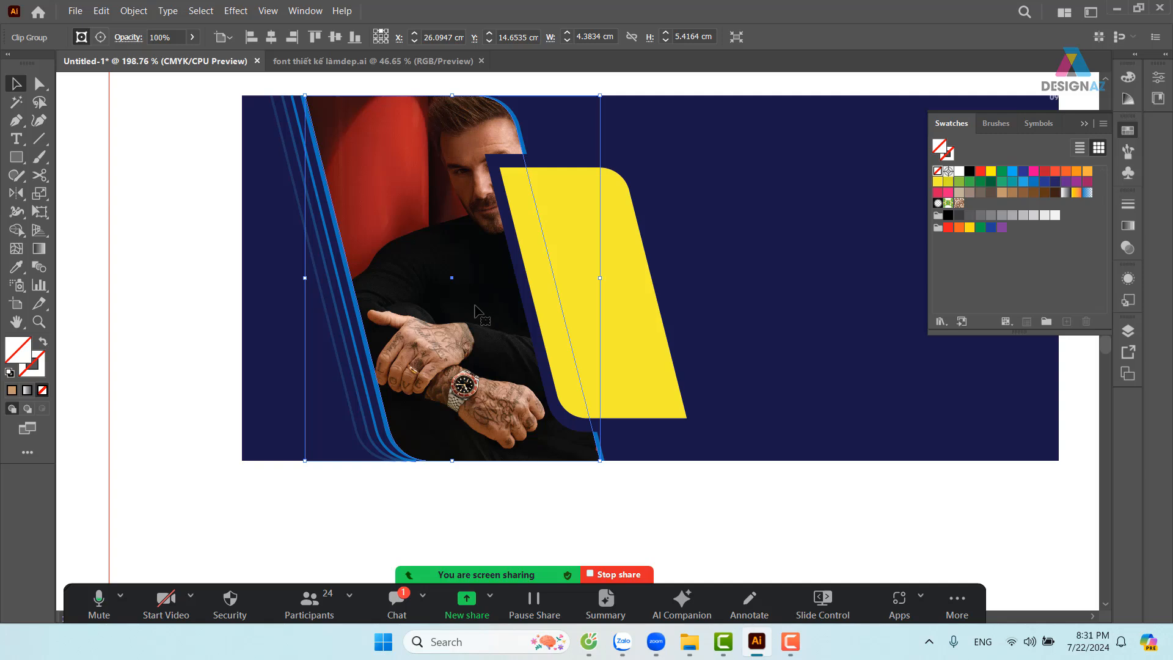
Move the photo slightly left inside the clip group and scale it down a little so its lower edge meets the banner's
double_click(475, 305)
left_click_drag(476, 312, 475, 317)
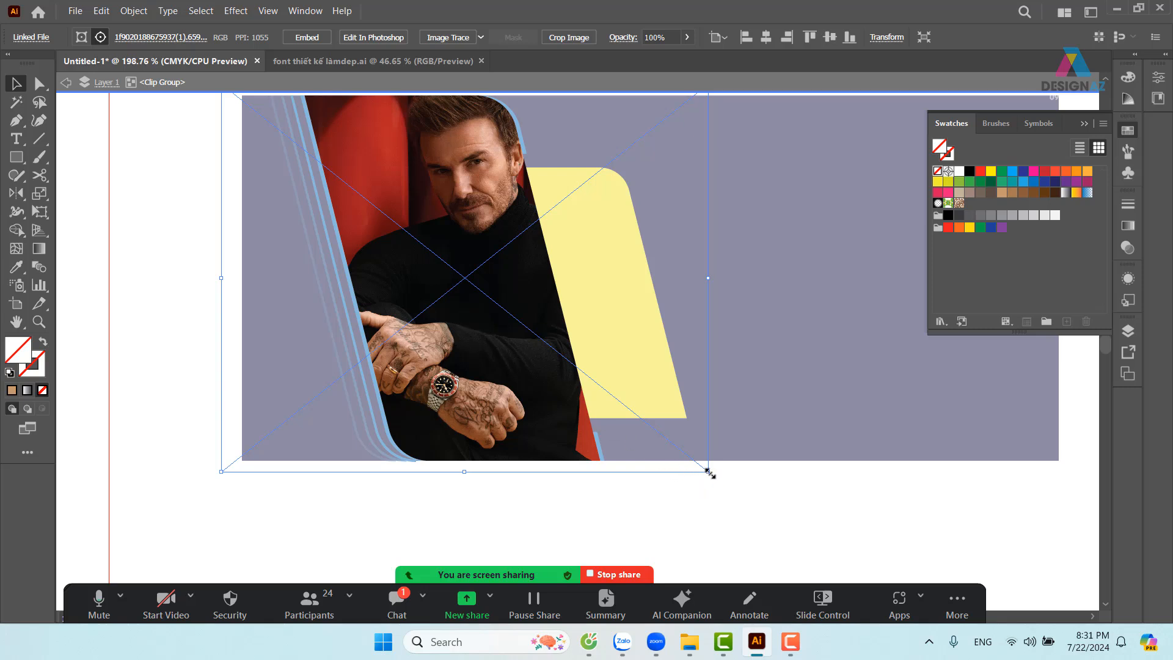
left_click_drag(707, 472, 696, 461)
left_click_drag(482, 344, 483, 339)
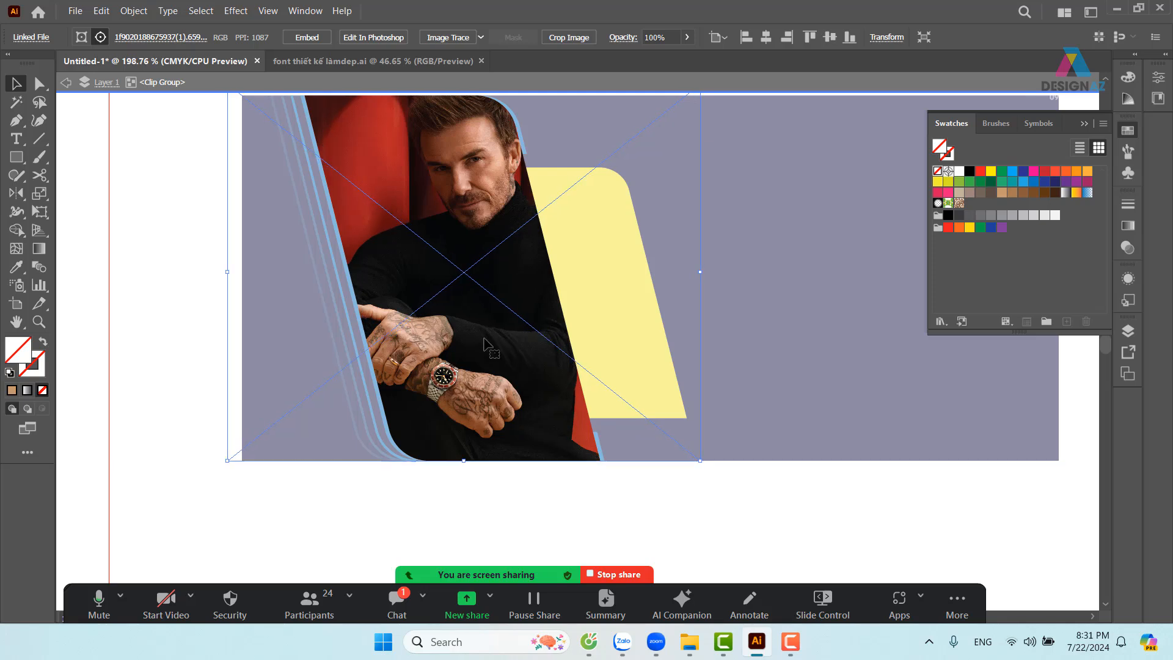
left_click(728, 519)
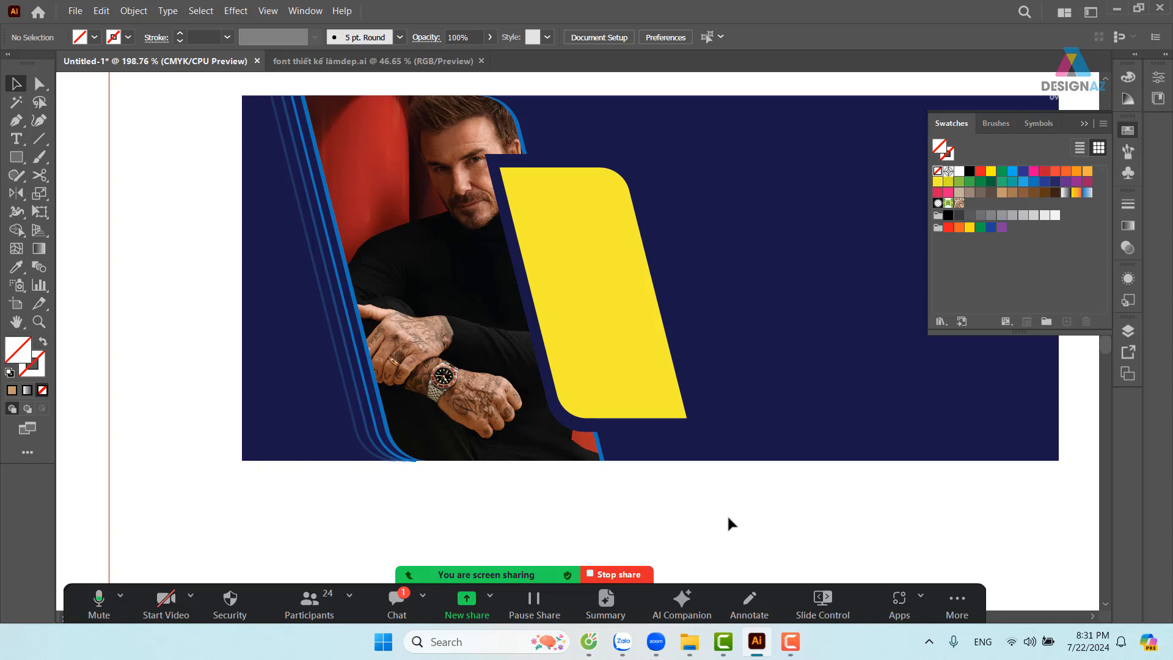
Scale down the yellow parallelogram together with its navy backing and move both lower, near the banner's bottom edge
left_click(577, 165)
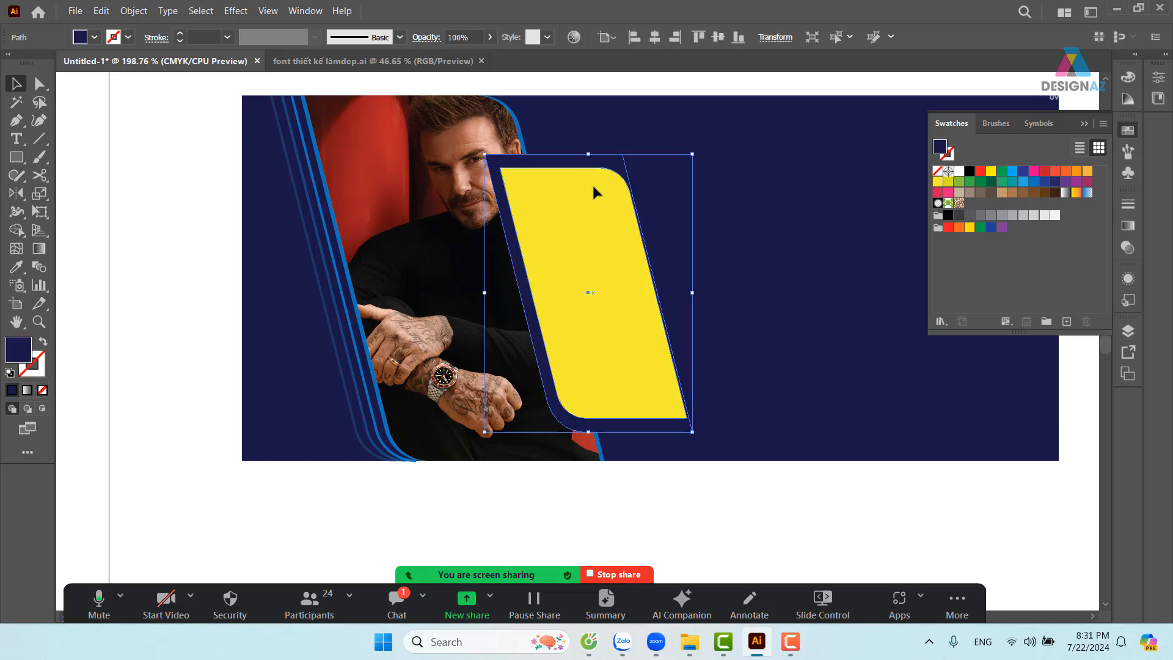
left_click(591, 183, "shift")
left_click_drag(484, 154, 508, 184)
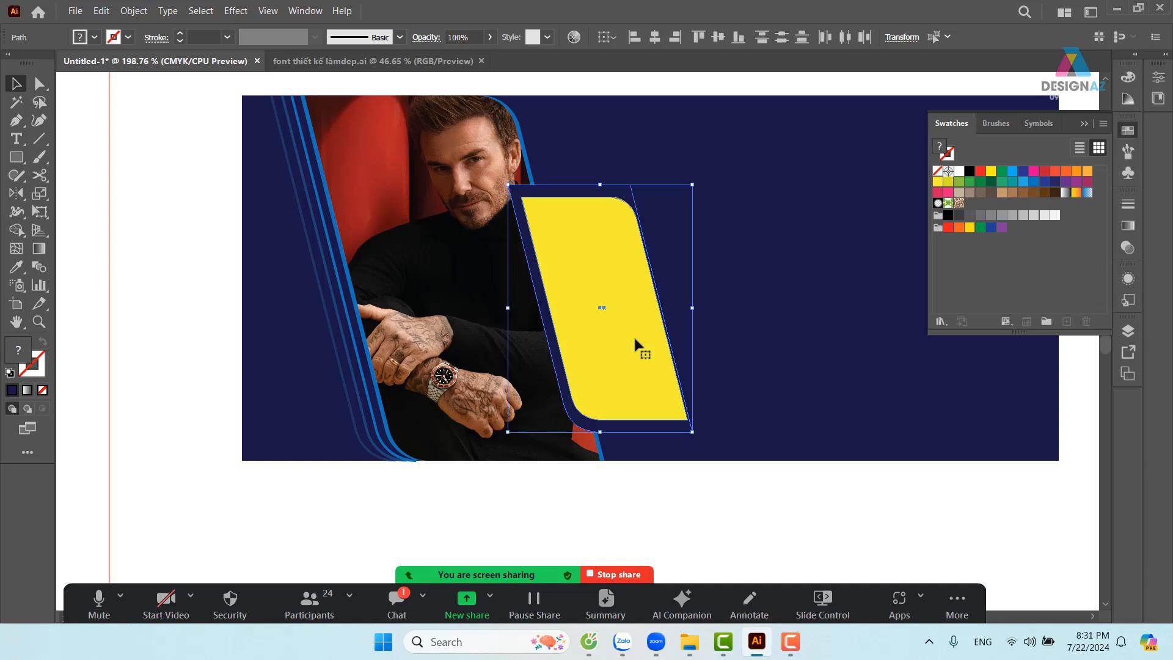
left_click_drag(641, 345, 628, 357)
left_click_drag(679, 443, 668, 429)
left_click_drag(622, 379, 616, 408)
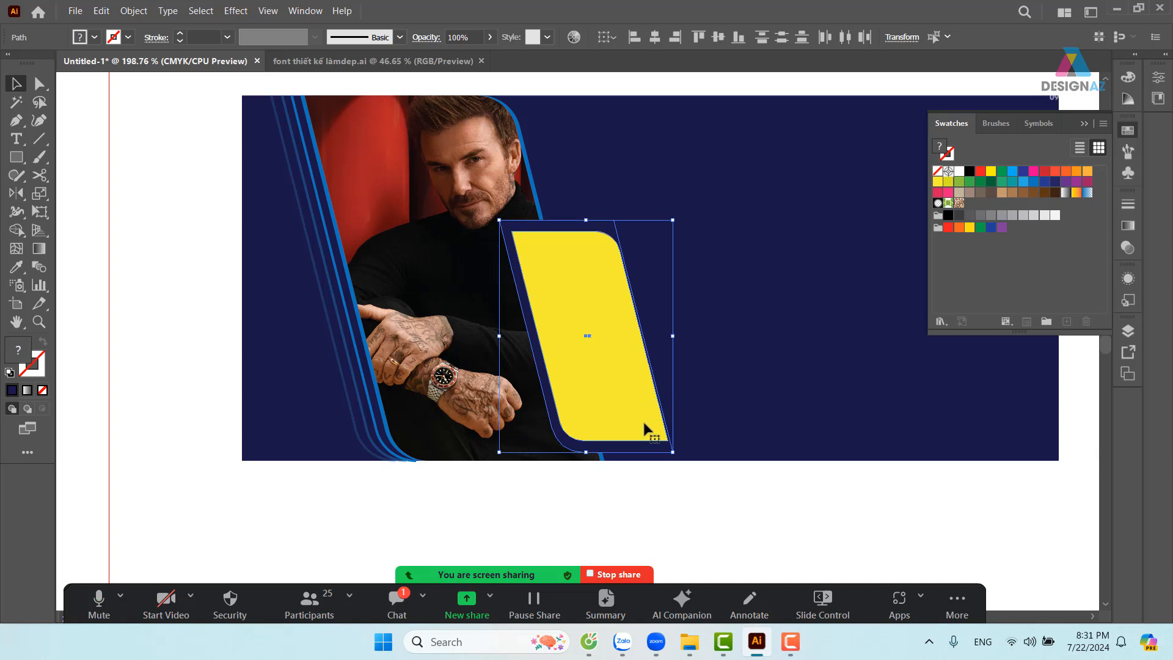
left_click(705, 507)
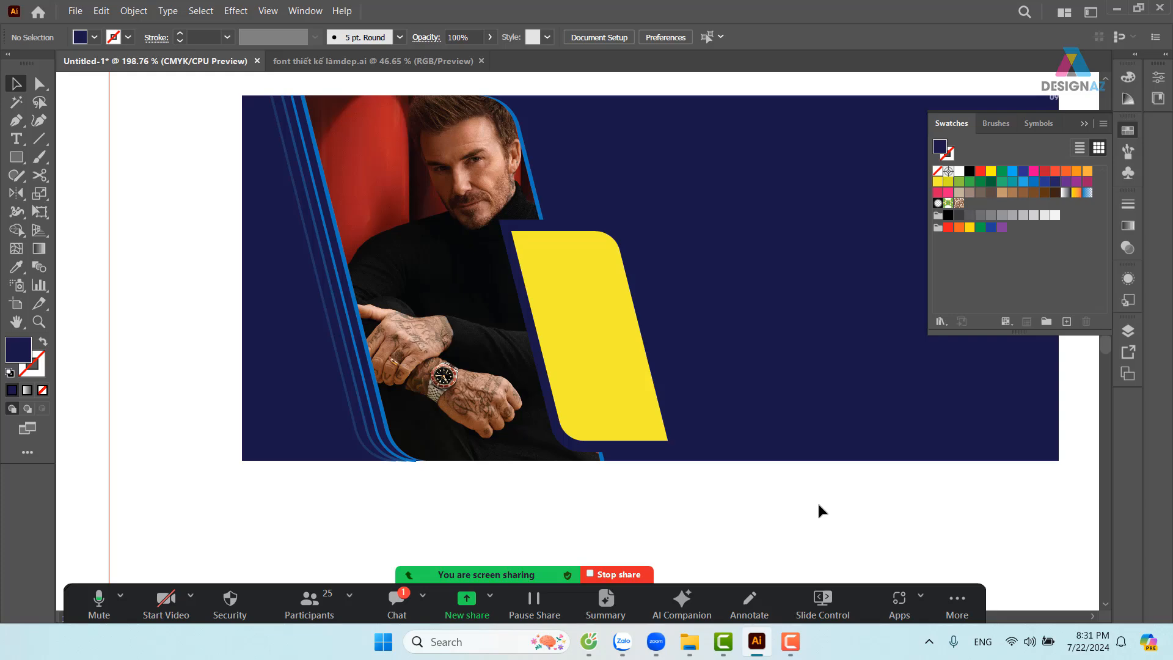
Start placing an image into the banner and browse to the New Volume (E:) drive
left_click(599, 364)
left_click(181, 132)
left_click(75, 11)
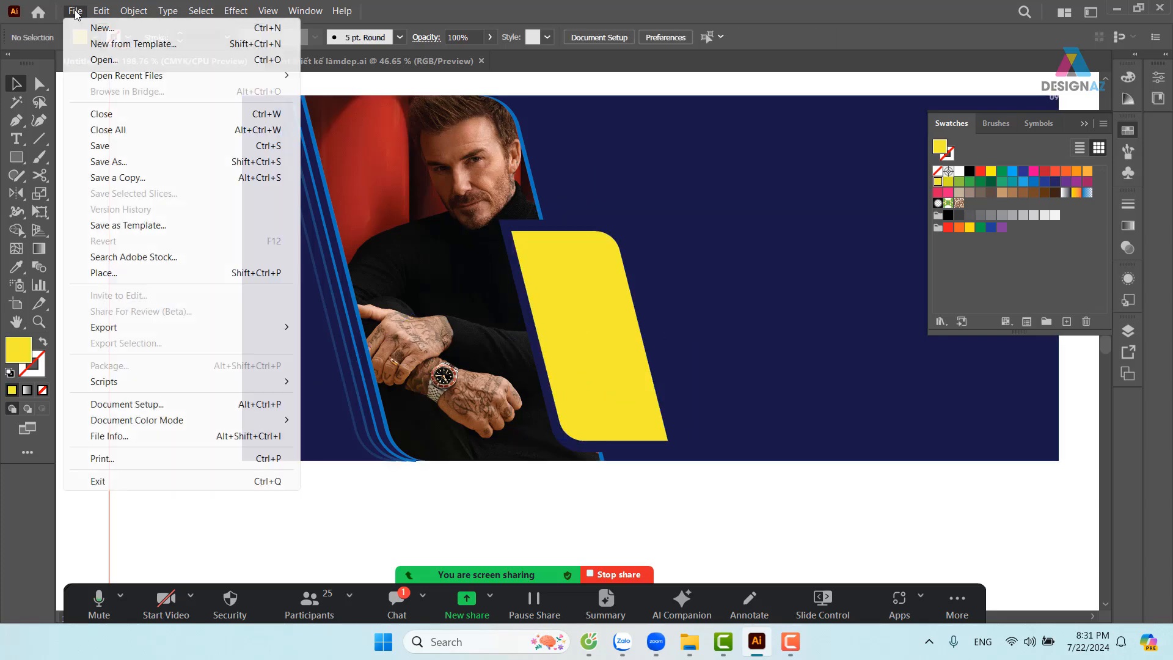
left_click(128, 278)
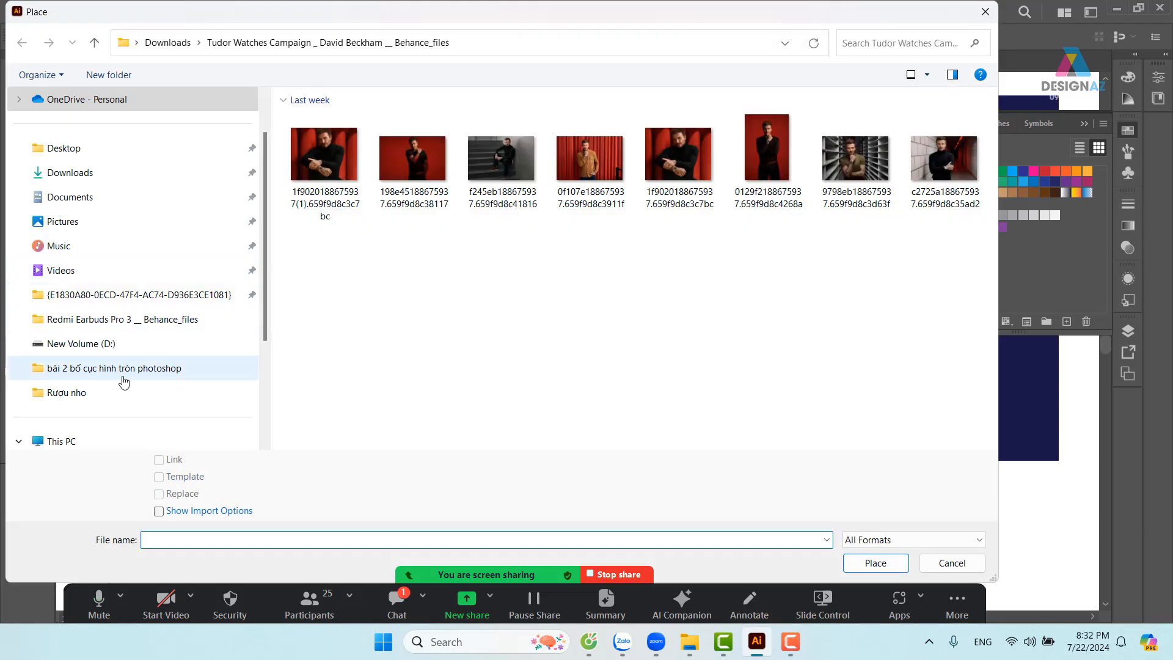
scroll(124, 382, "down", 2)
left_click(116, 346)
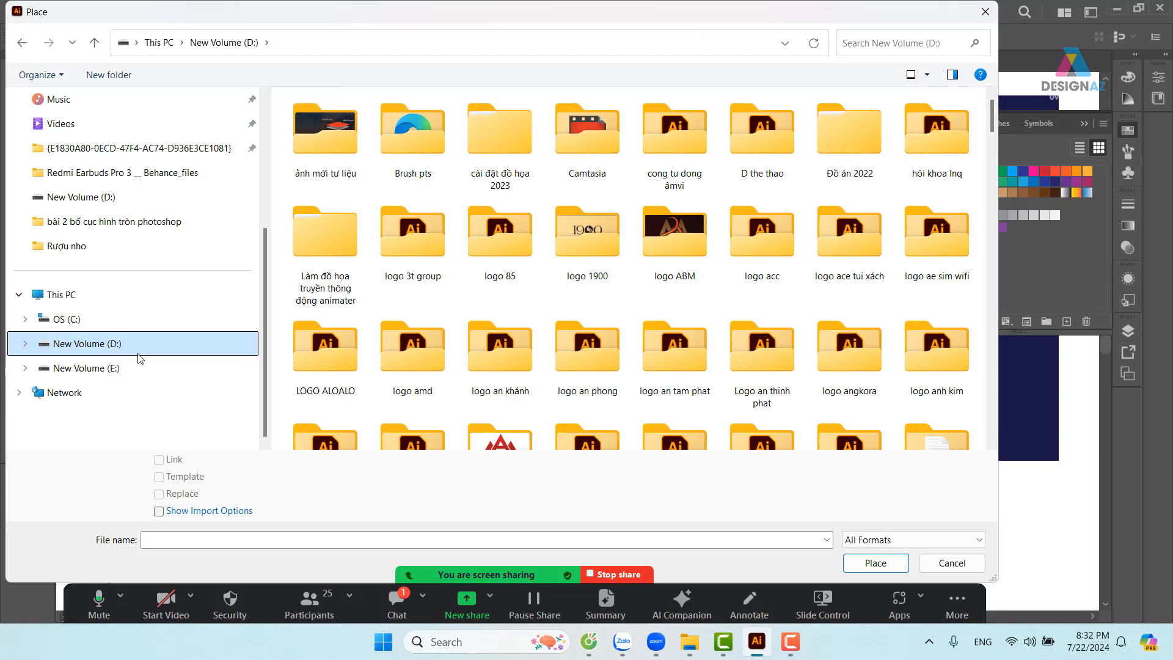
left_click(127, 369)
left_click(463, 383)
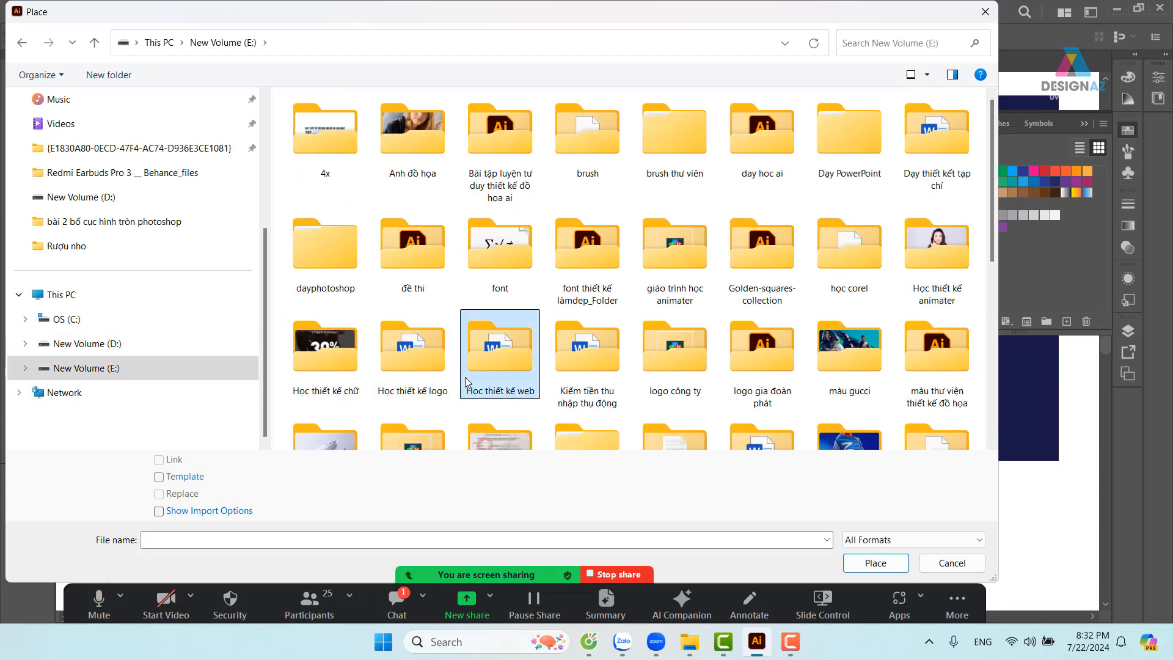
scroll(462, 383, "down", 5)
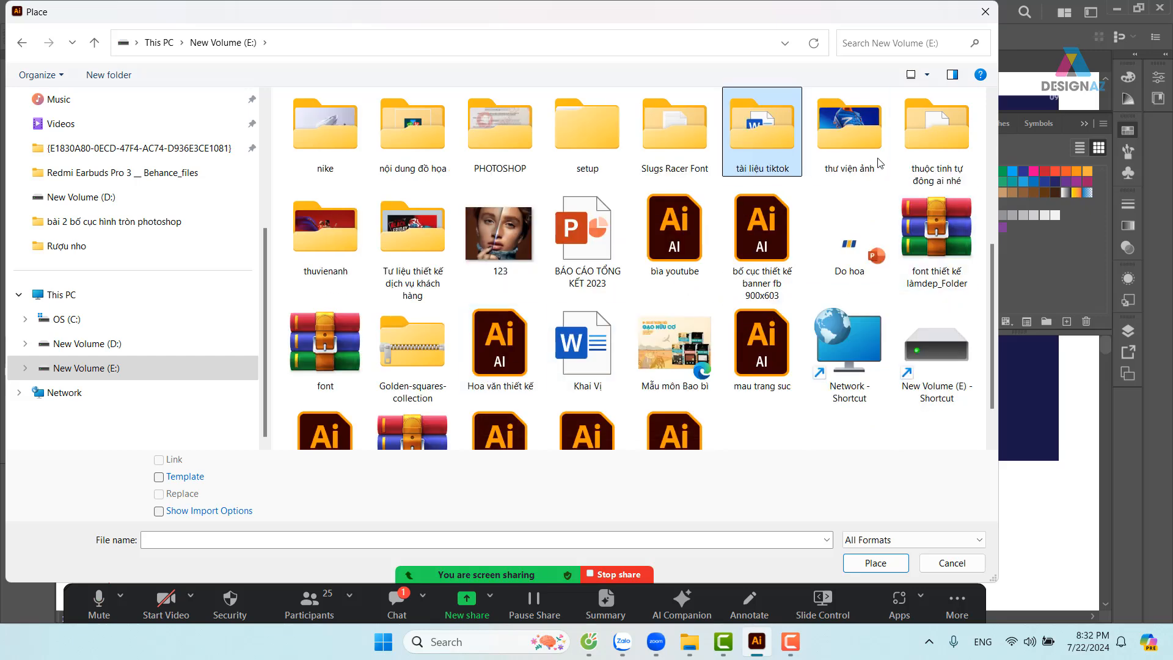
double_click(849, 129)
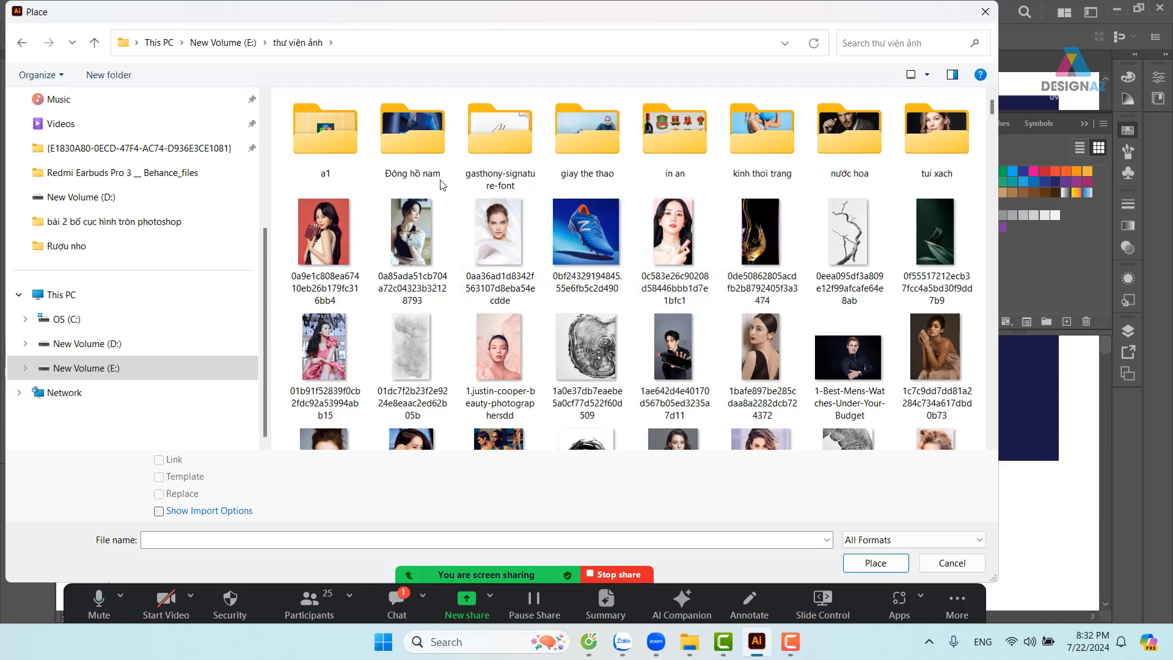
scroll(665, 290, "down", 6)
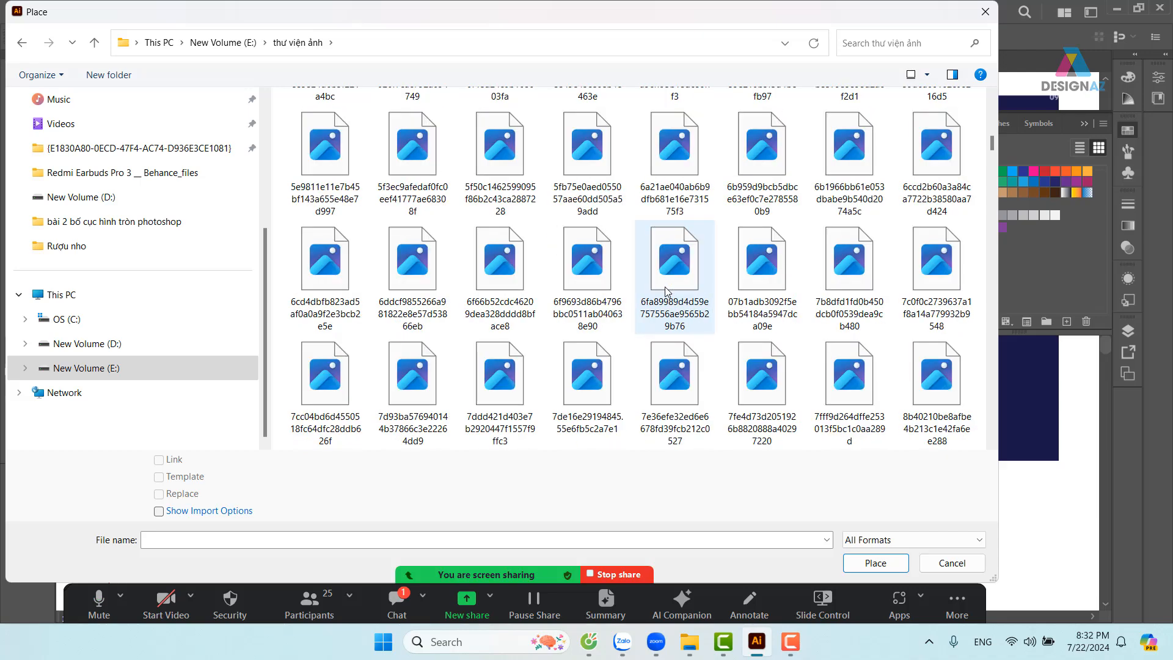
scroll(514, 194, "up", 6)
left_click(226, 42)
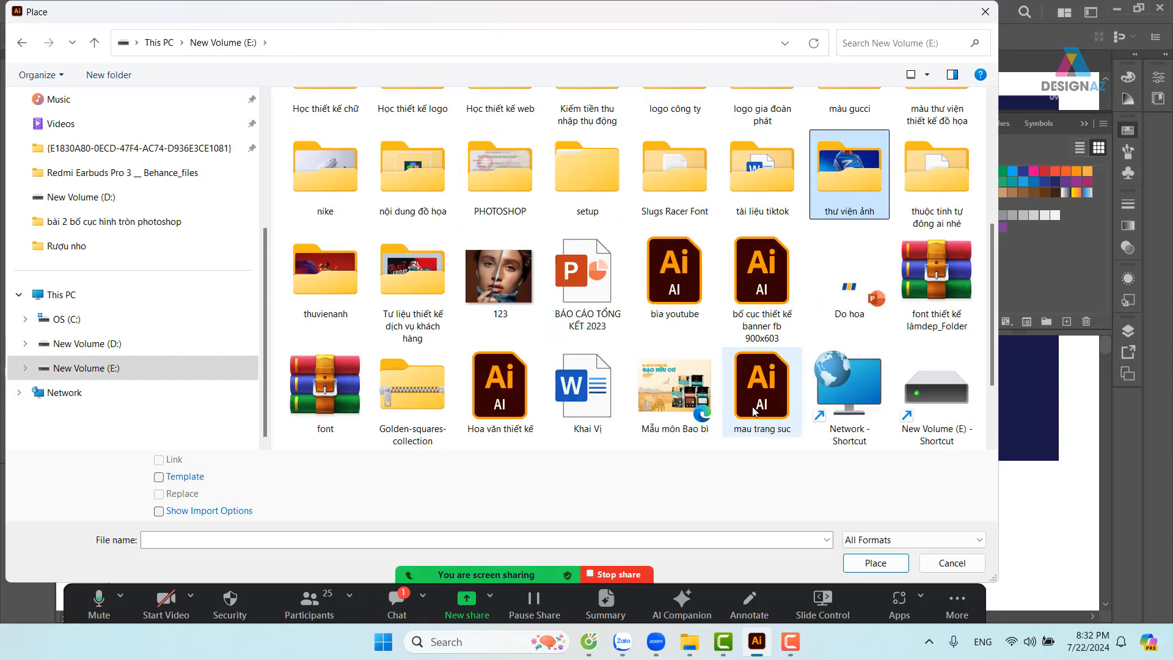
Open the dongho folder inside thuvienanh and look through its watch photos
double_click(314, 270)
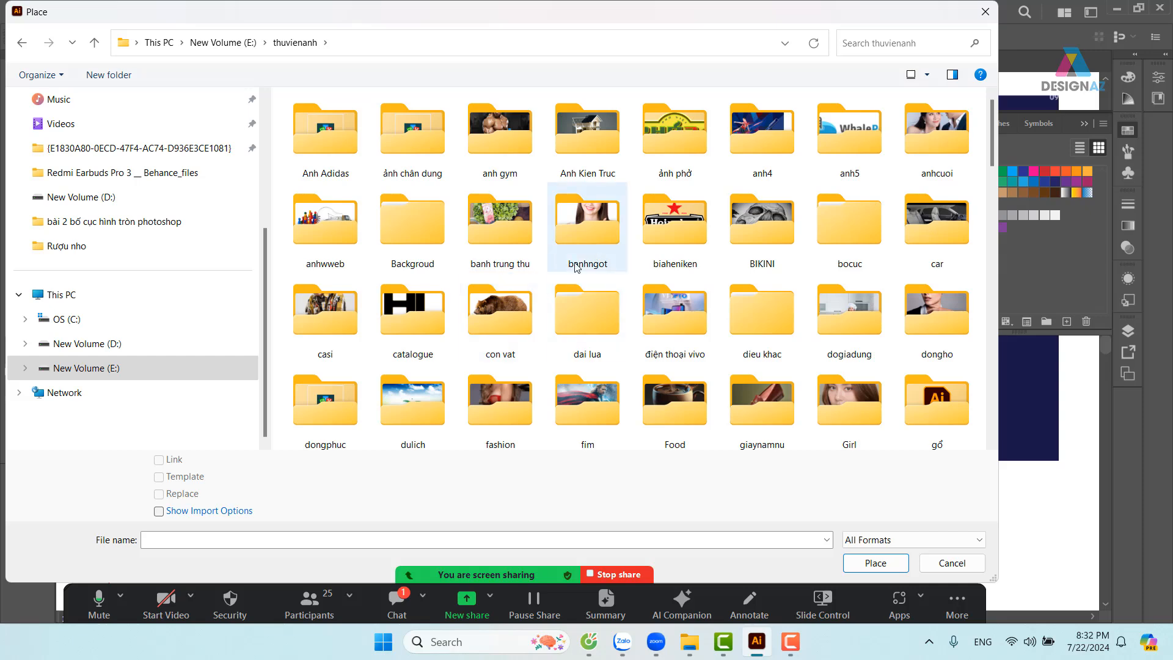
double_click(939, 321)
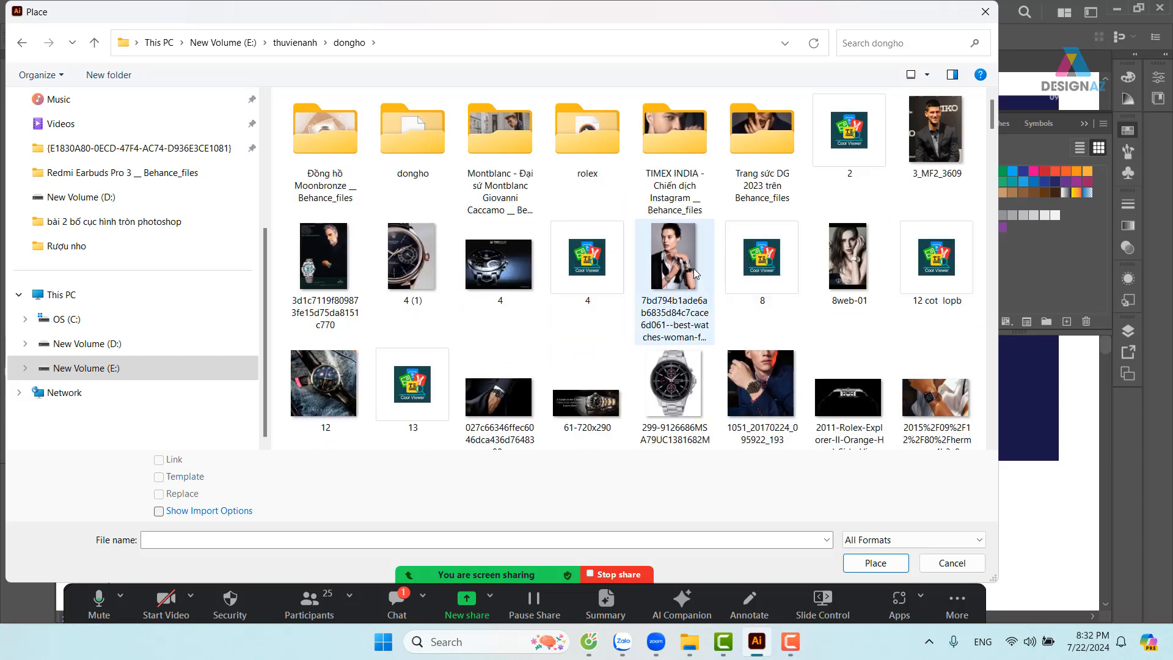
scroll(694, 268, "down", 1)
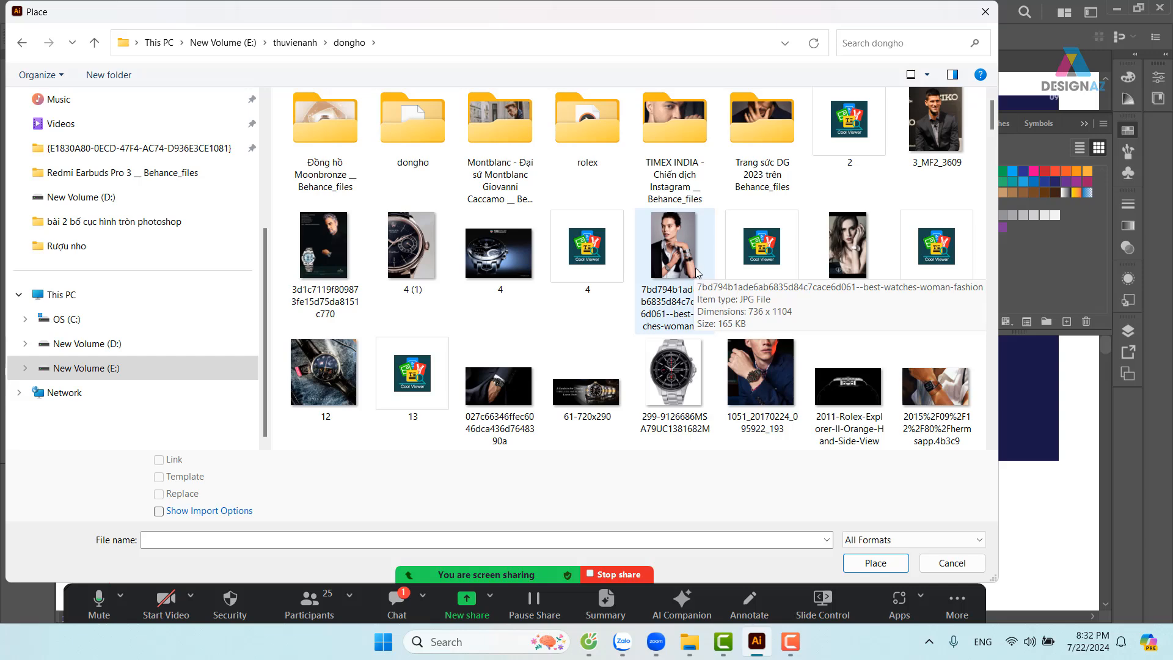
scroll(695, 268, "down", 4)
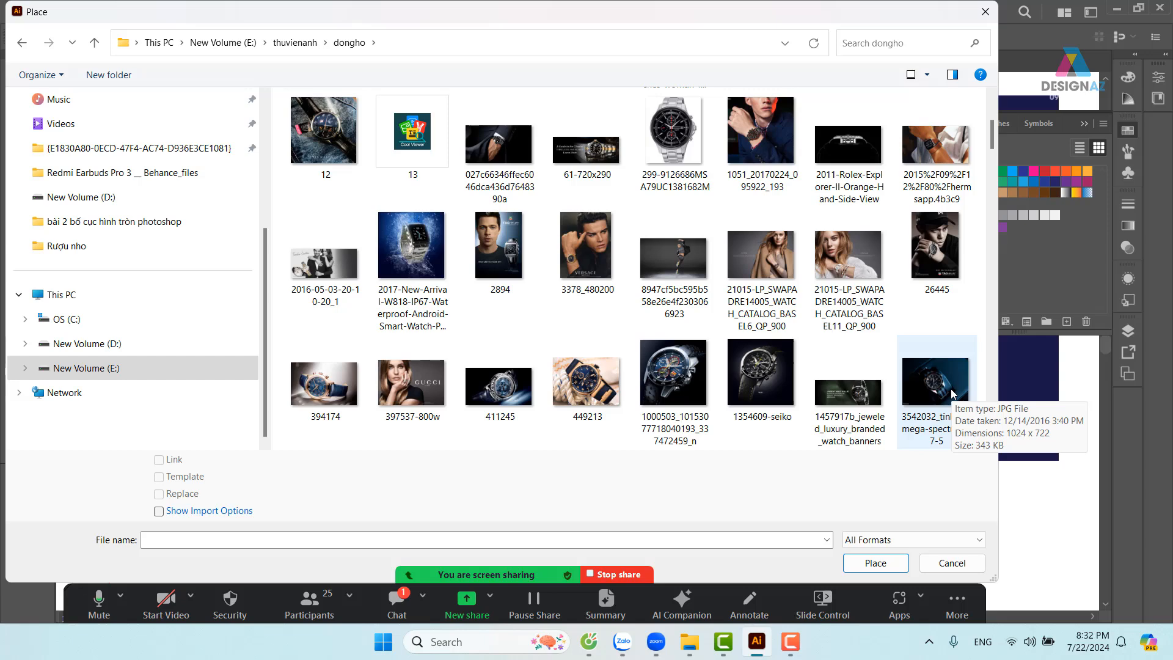
scroll(552, 317, "down", 2)
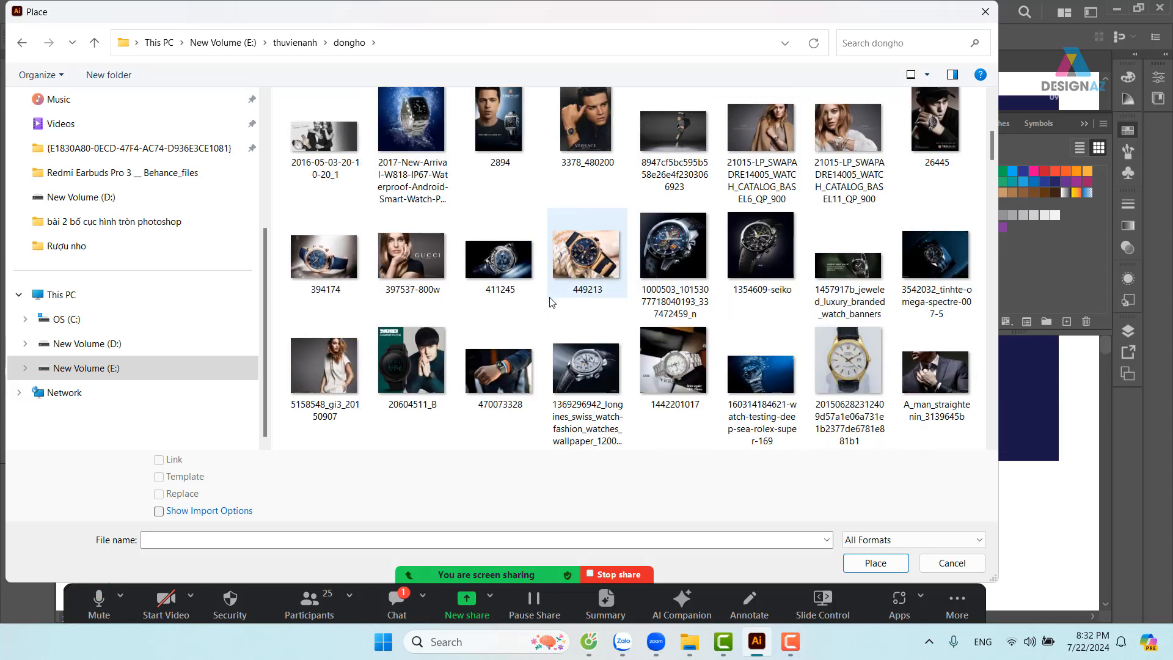
Place the linked image 3542032_tinhte-omega-spectre-007-5 over the yellow slanted shape, about 5.07 cm wide
left_click(771, 248)
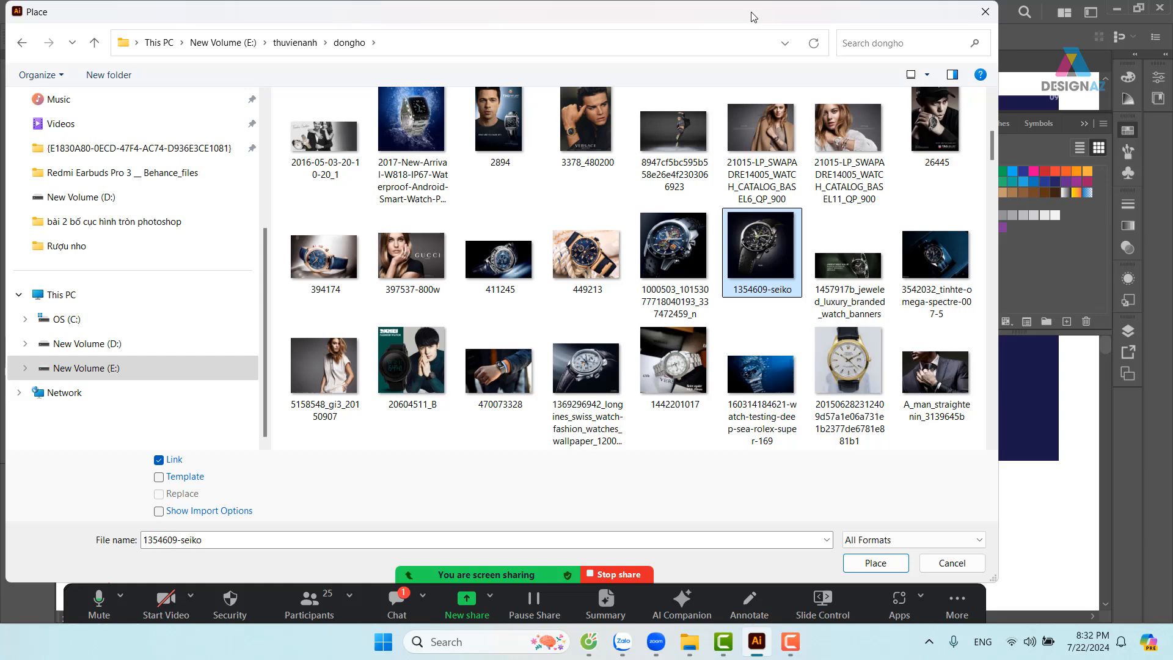
left_click_drag(753, 17, 254, 117)
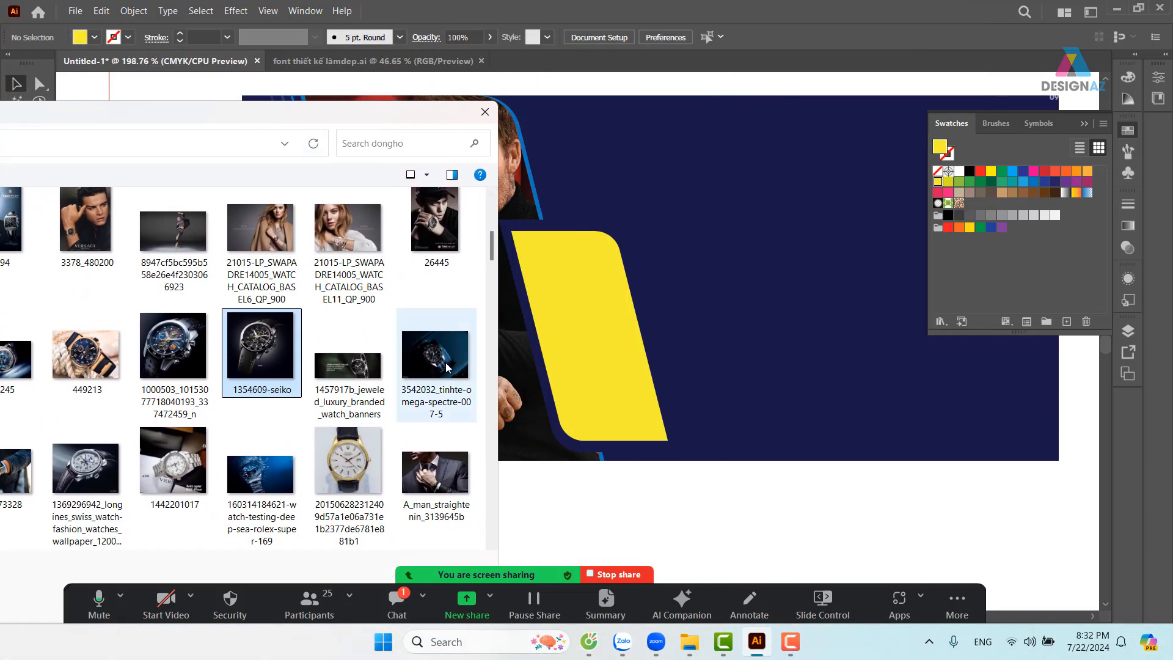
left_click(455, 407)
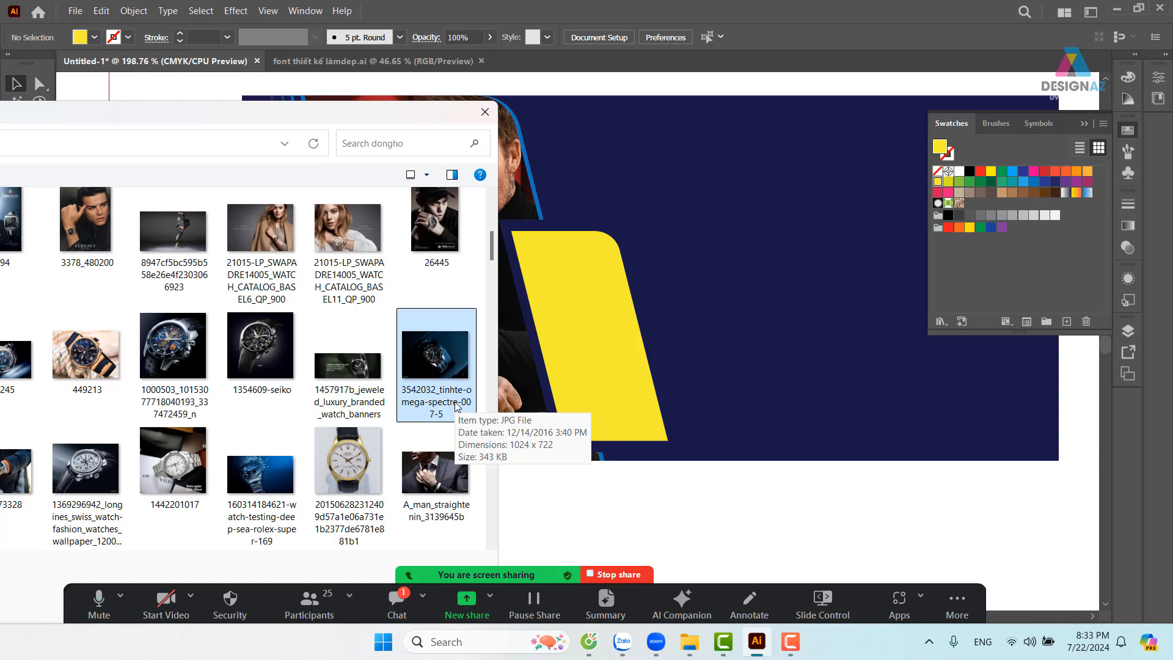
left_click_drag(410, 112, 910, 44)
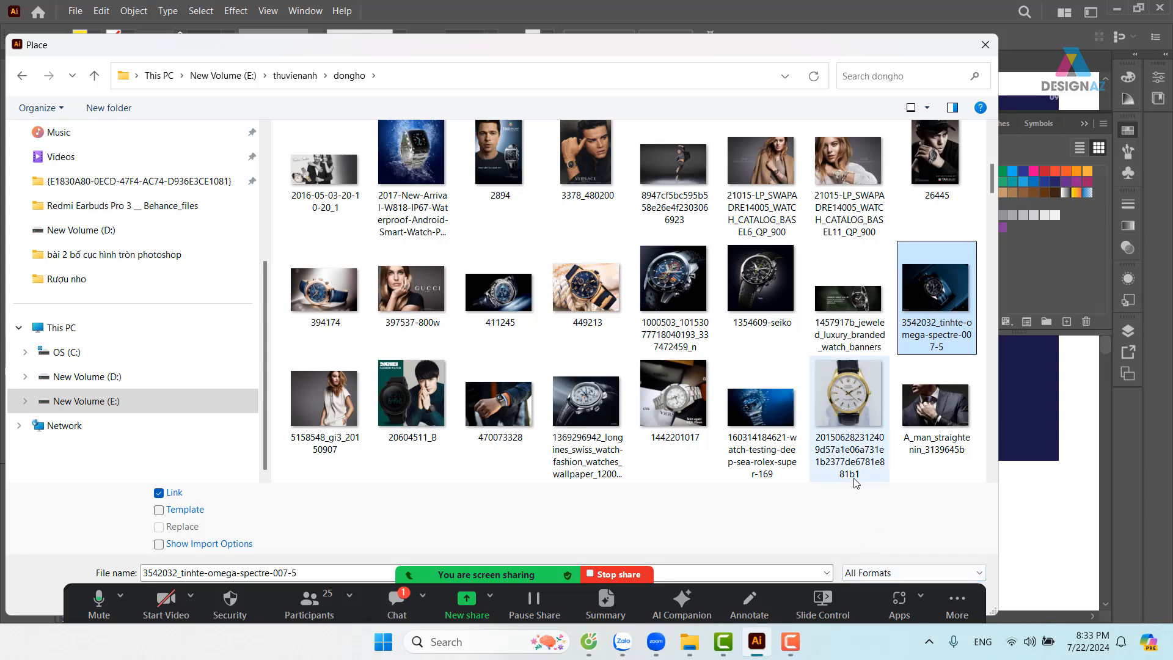
key("Return")
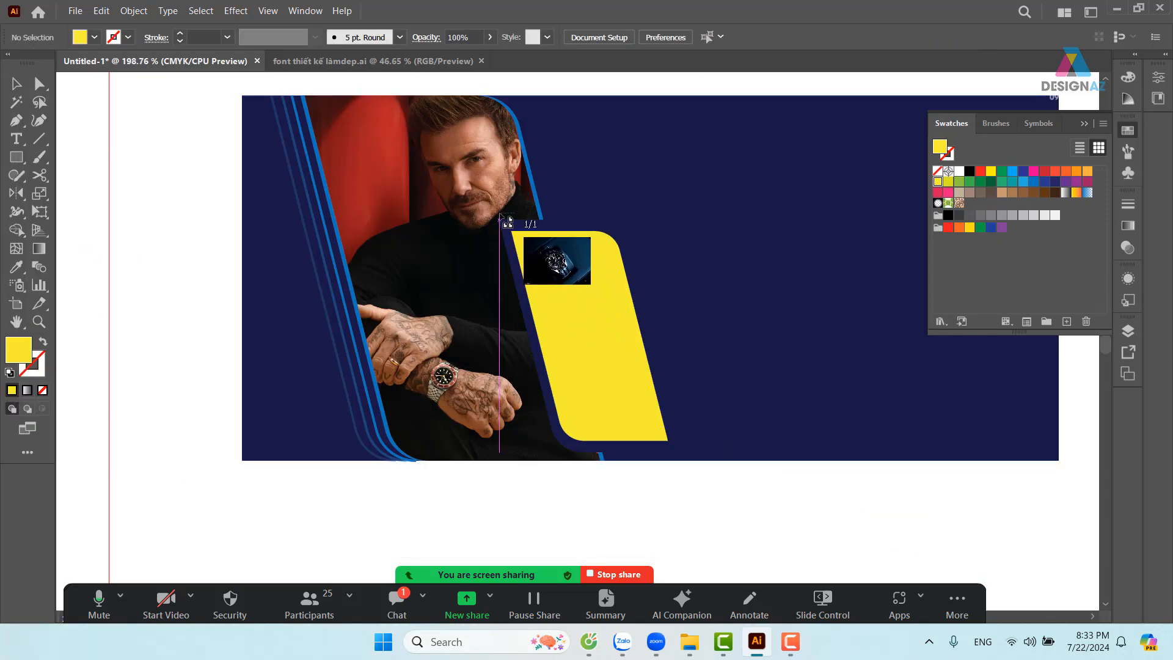
left_click_drag(501, 215, 842, 522)
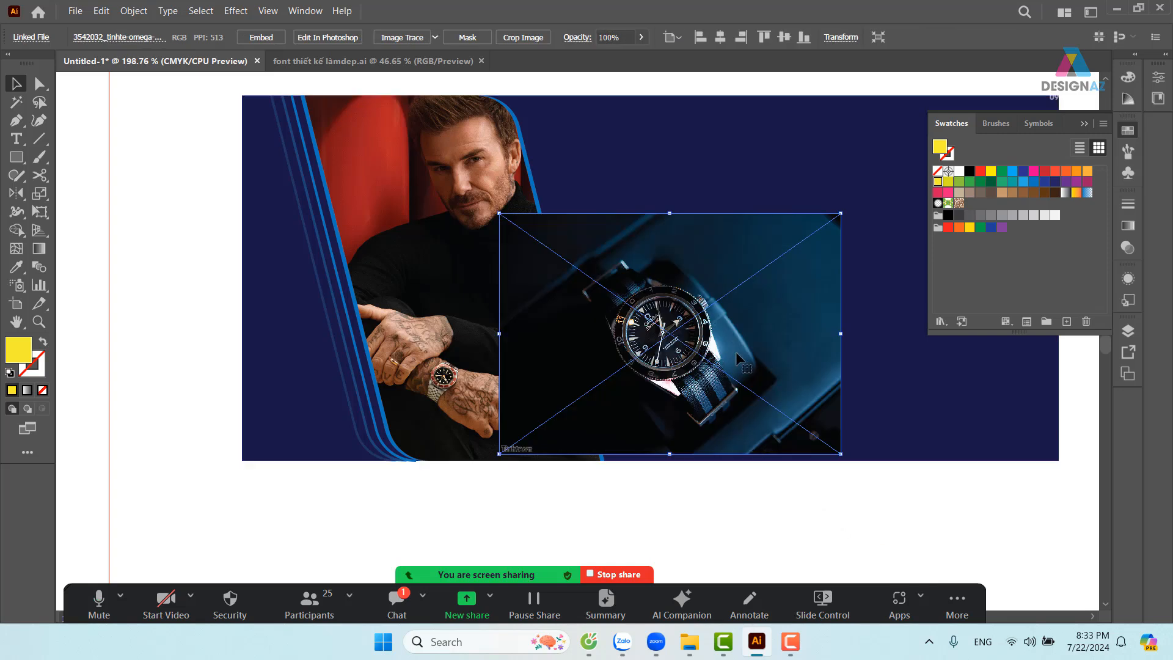
Shift the watch photo over the yellow slanted shape, send it to the back and clip it with that shape
left_click_drag(736, 350, 677, 348)
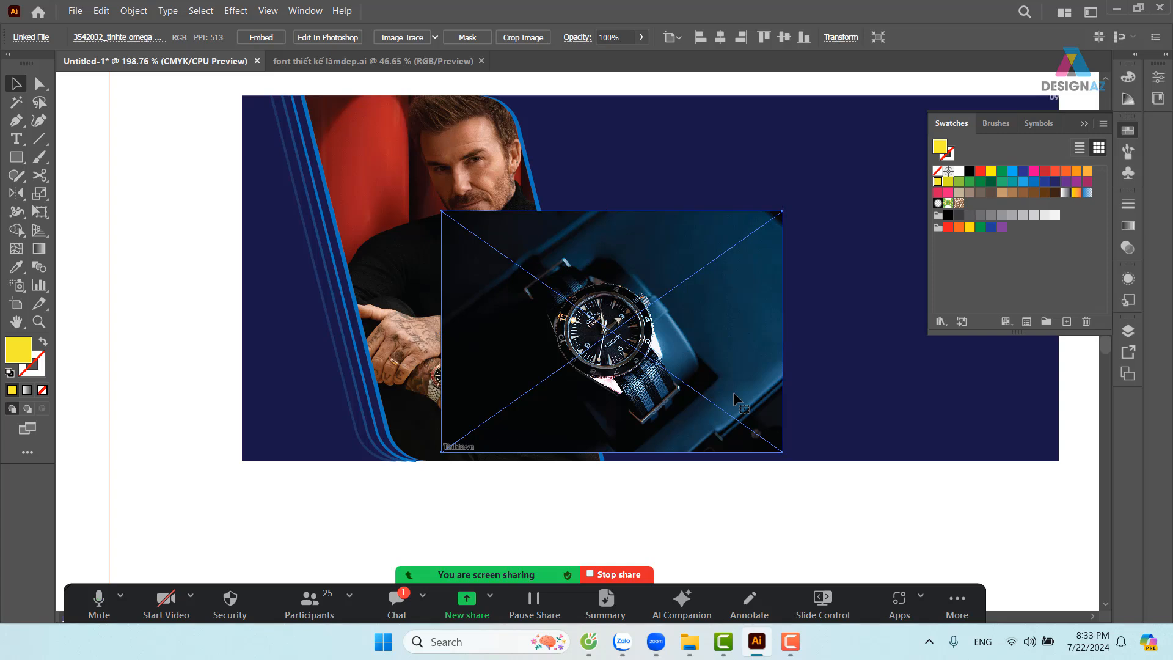
key("ctrl+shift+bracketleft")
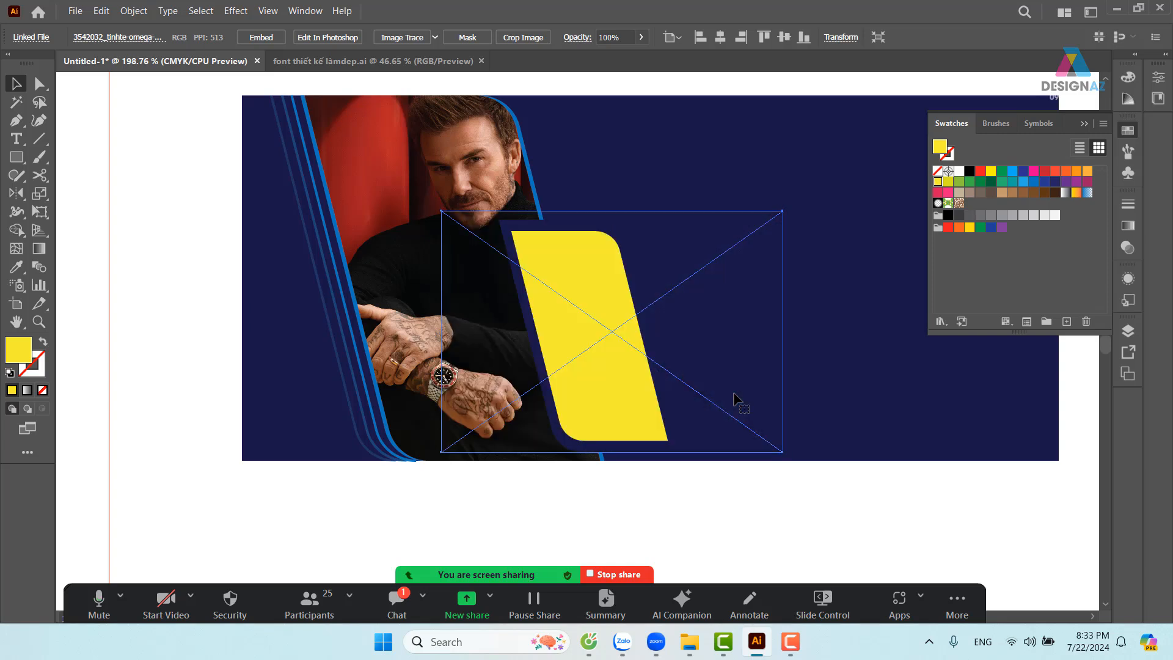
left_click(614, 300, "shift")
right_click(613, 294)
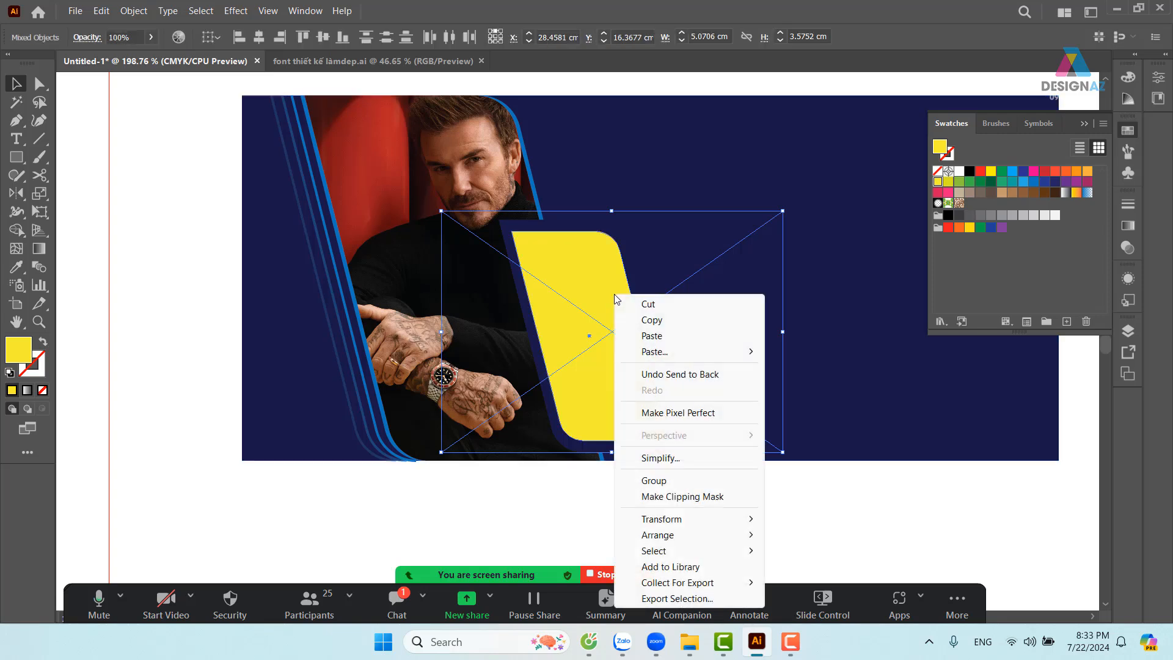
left_click(725, 496)
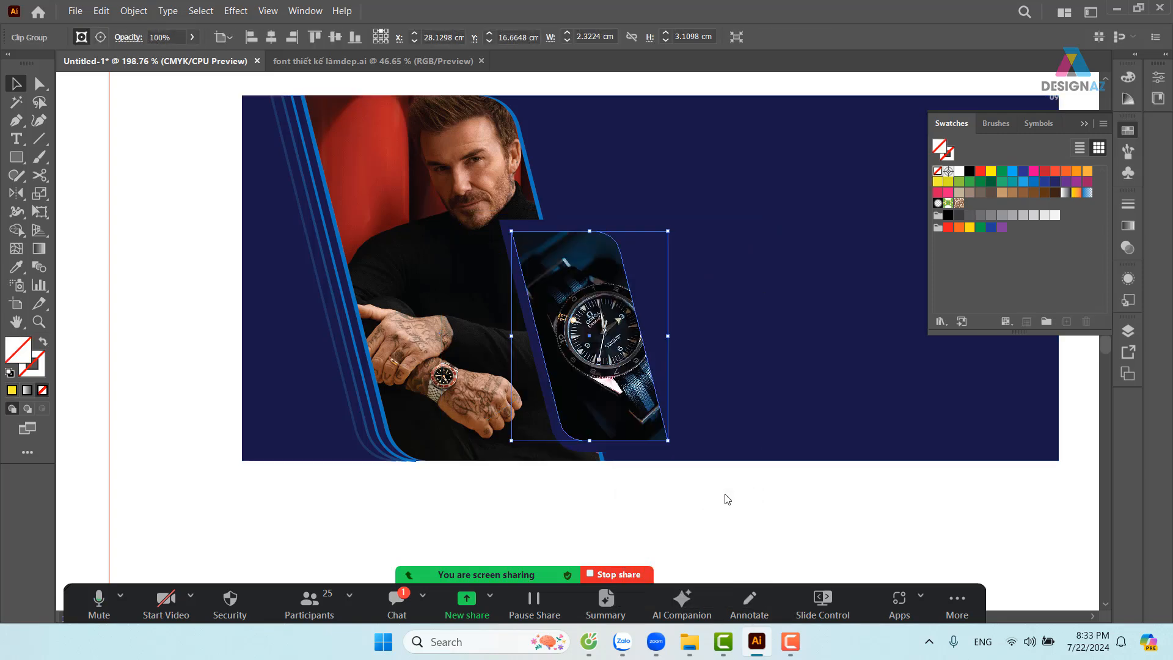
left_click(753, 496)
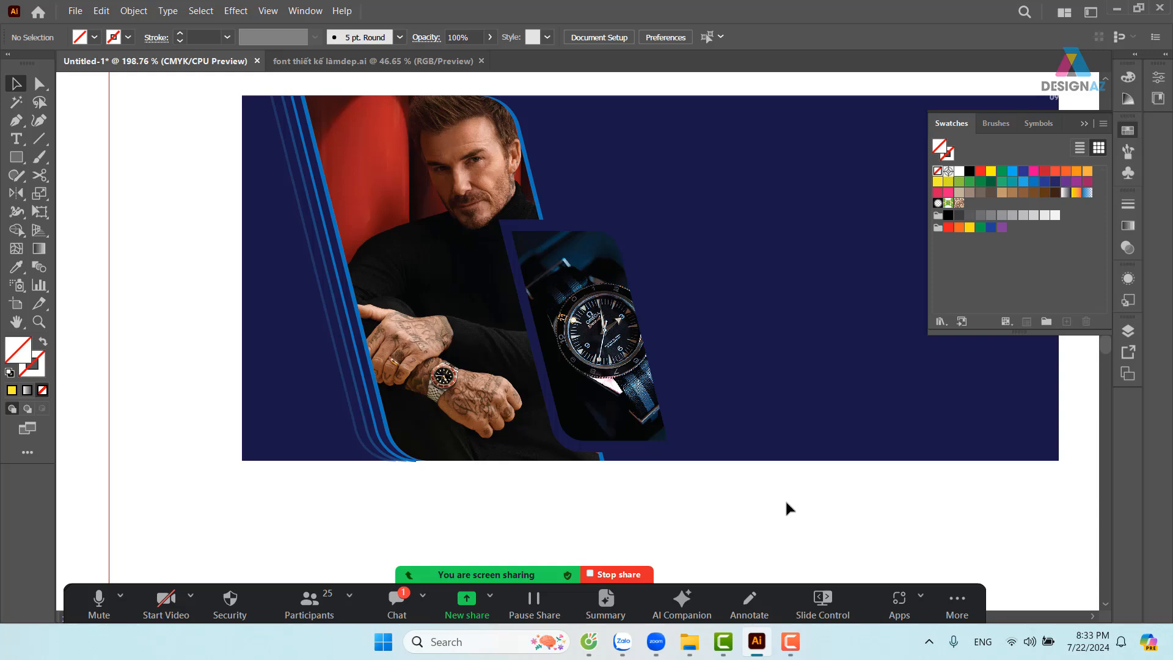
Isolate the watch clip group, shrink the photo to the mask's height and reposition it so the dial sits inside the shape
left_click(637, 384)
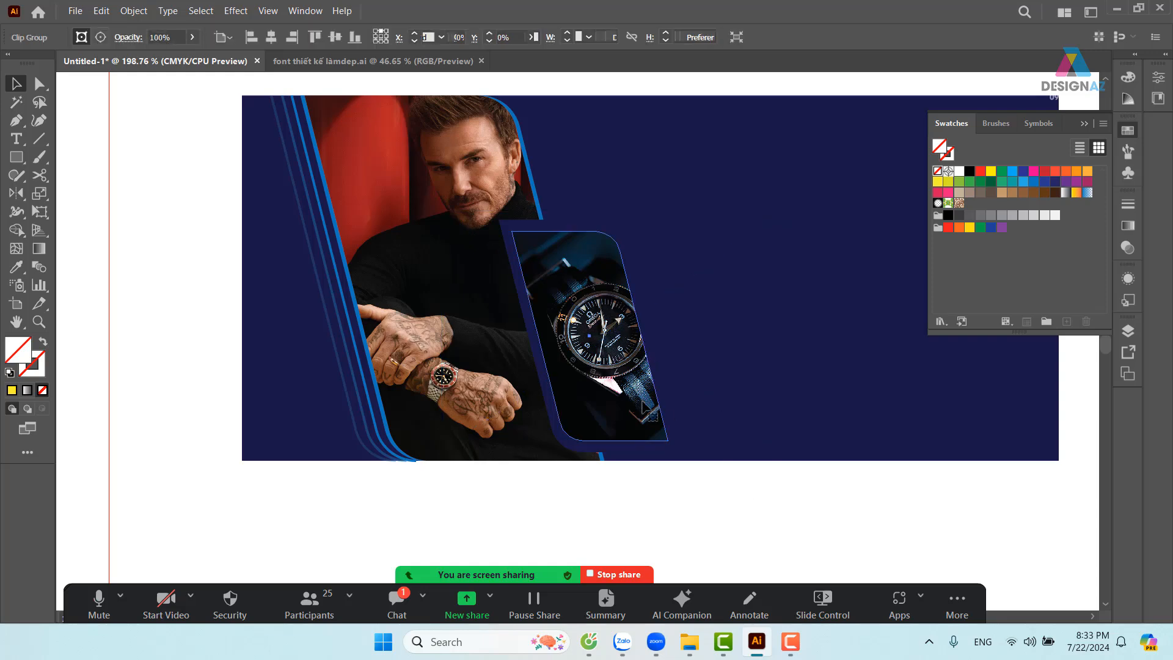
double_click(642, 400)
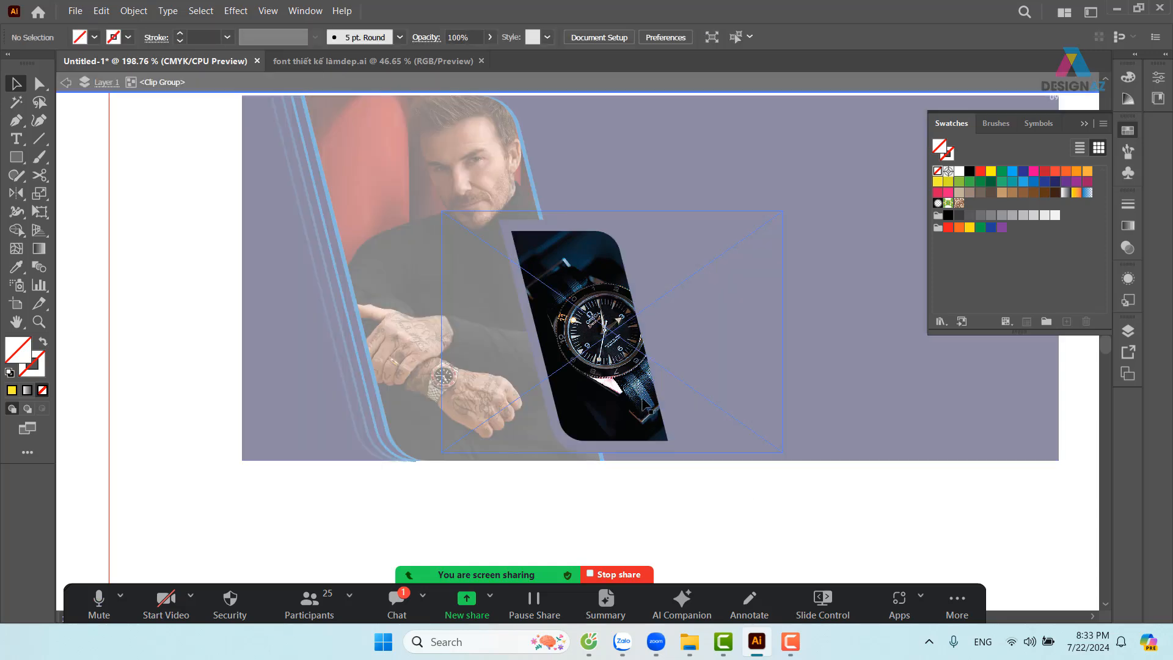
left_click_drag(648, 400, 633, 400)
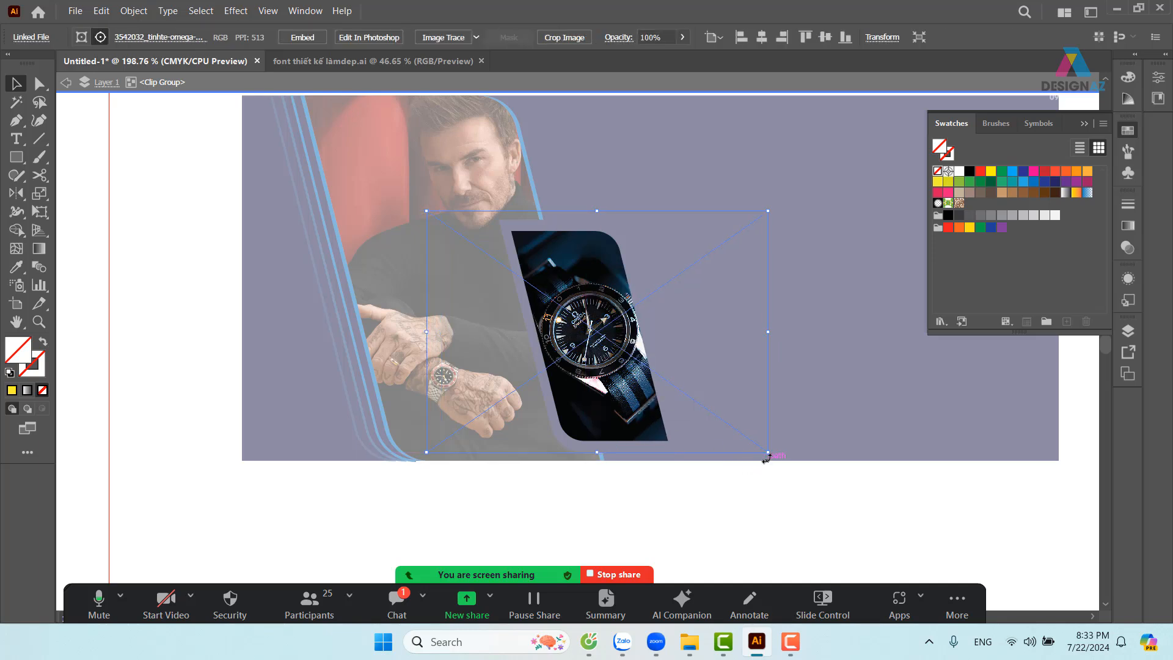
left_click_drag(767, 452, 752, 440)
left_click_drag(751, 212, 726, 230)
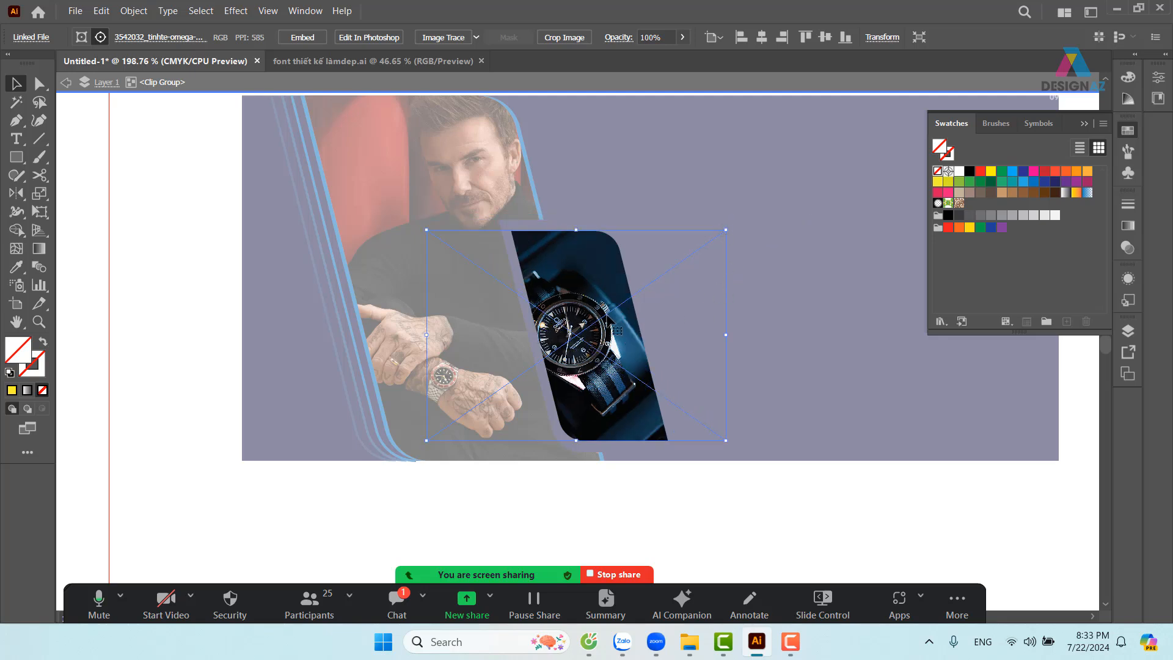
left_click_drag(604, 317, 615, 317)
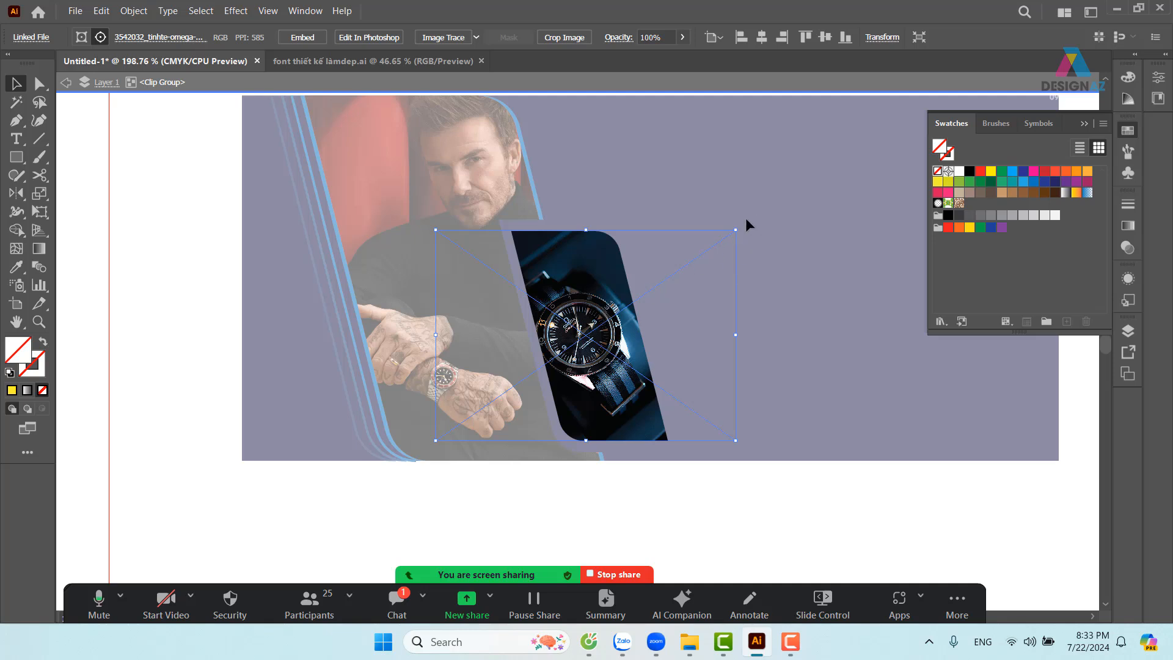
Rotate the watch photo clockwise inside its mask until the watch stands upright, nudge it to the right and exit isolation
left_click_drag(741, 225, 769, 290)
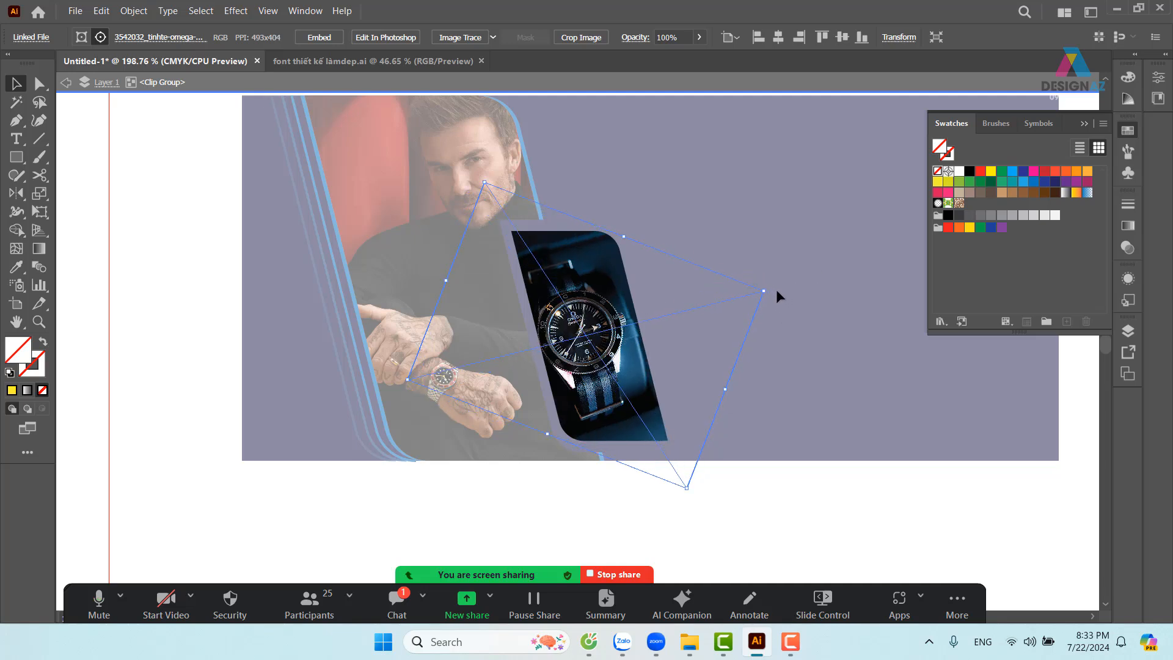
left_click_drag(774, 290, 772, 306)
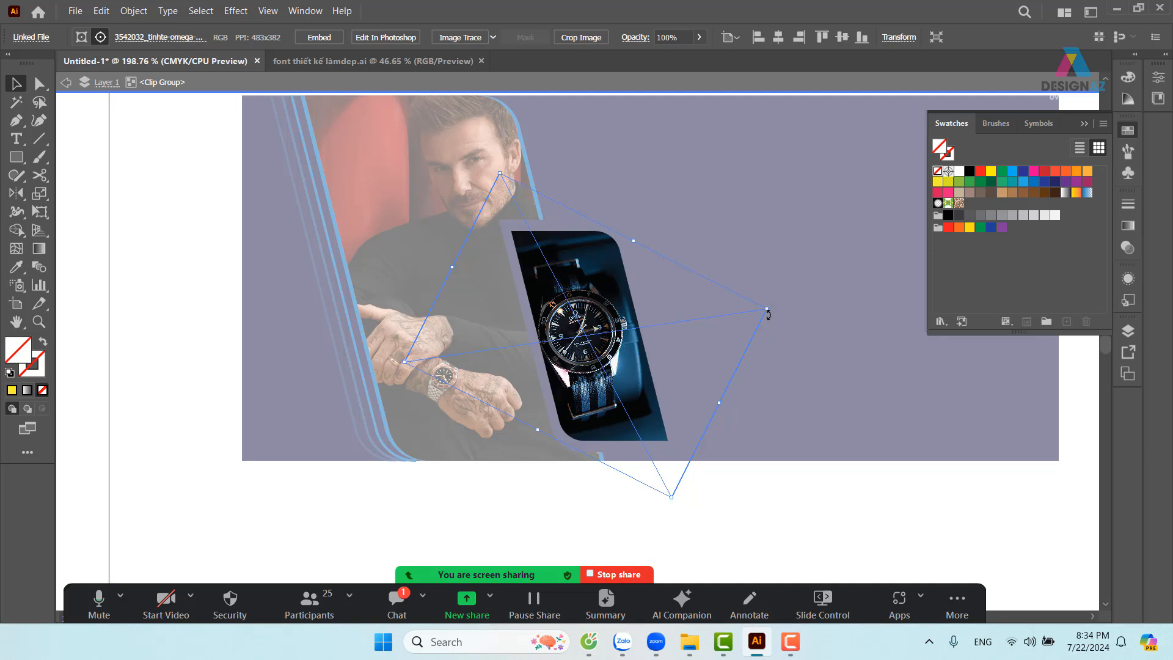
left_click_drag(621, 353, 628, 353)
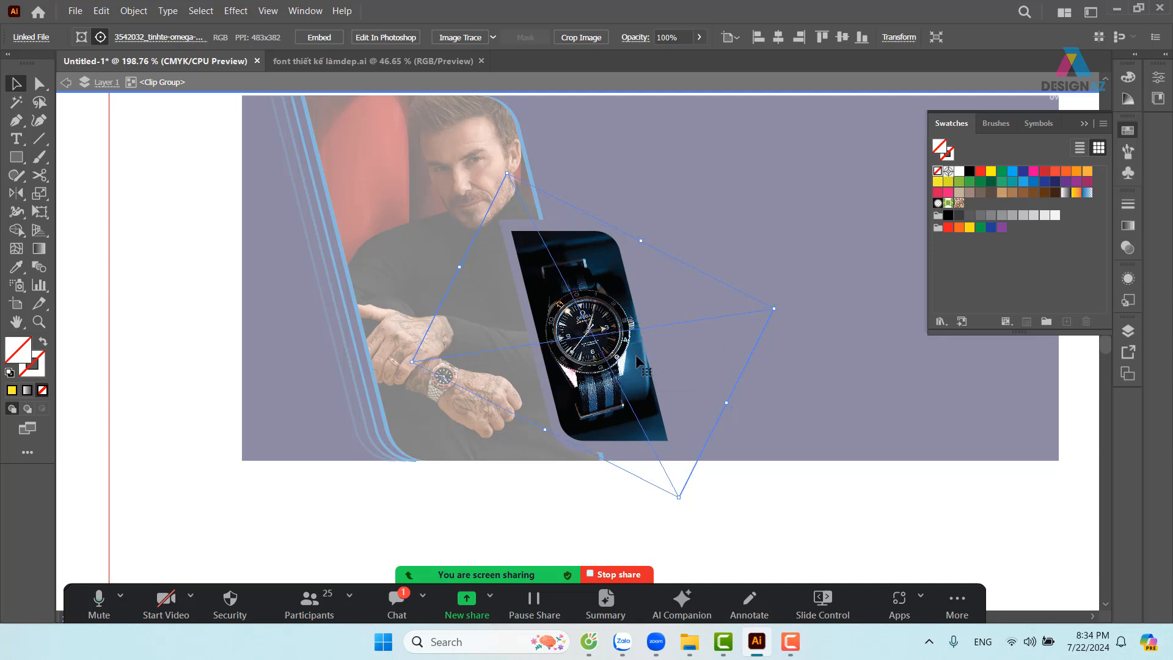
double_click(848, 491)
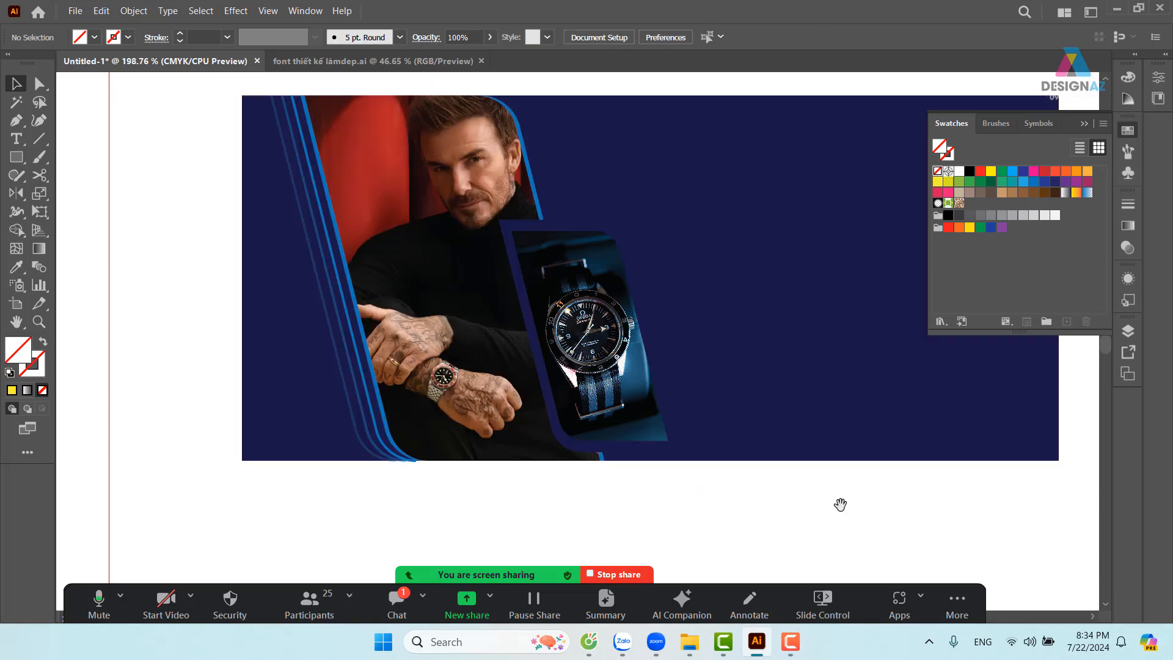
Duplicate the clipped watch panel about 4 cm to the right on the navy banner
left_click_drag(838, 503, 749, 490)
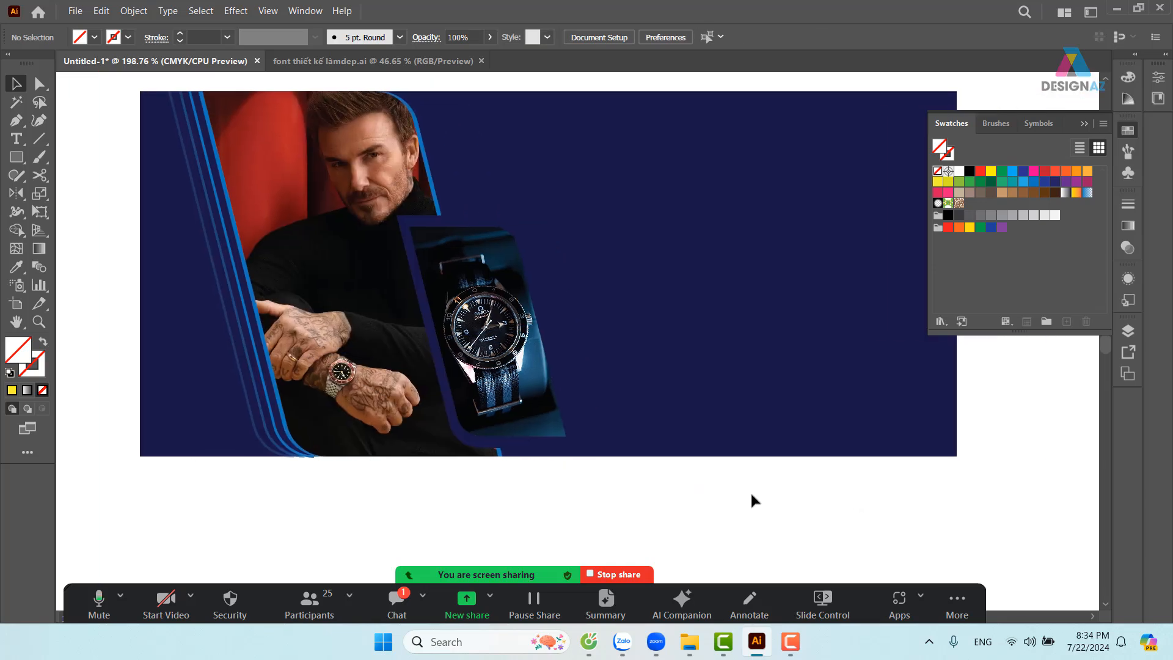
left_click(528, 426)
left_click_drag(499, 386, 768, 398)
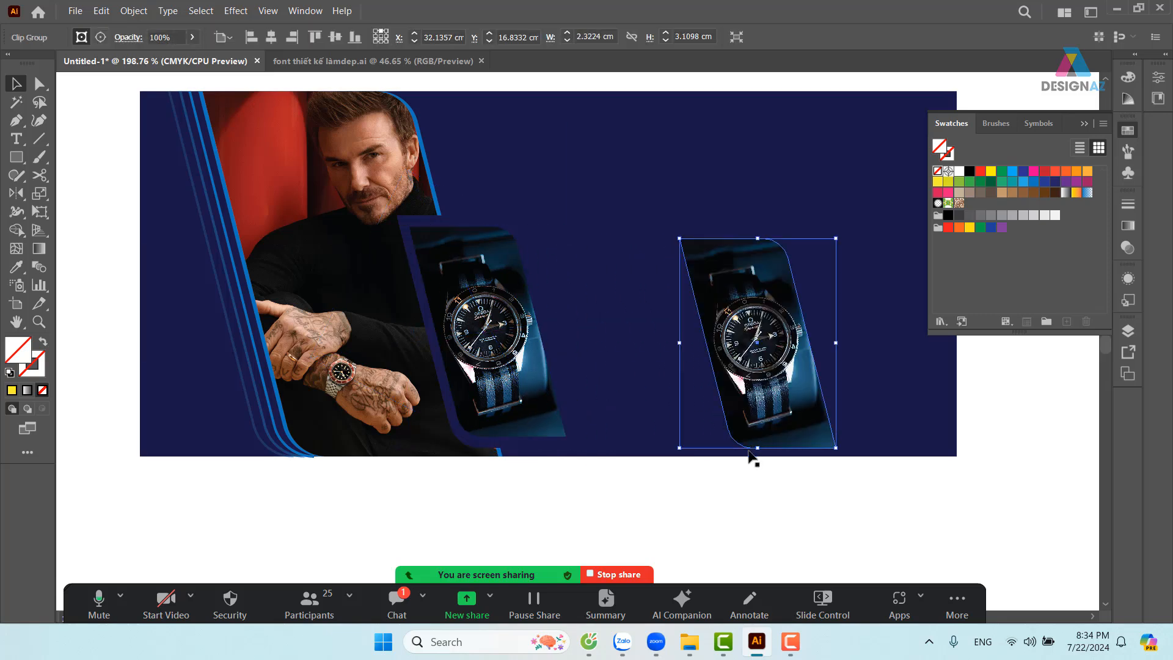
Release the duplicated watch panel's clipping mask and delete its photo, keeping only the slanted mask path
right_click(763, 374)
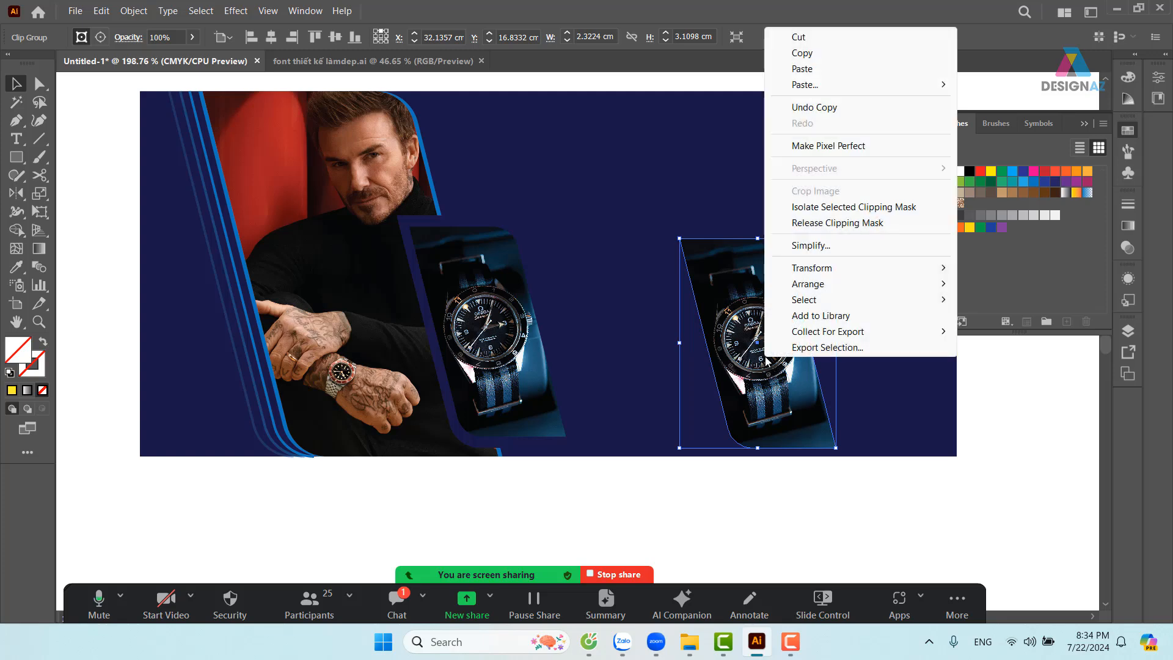
left_click(864, 223)
left_click(870, 415)
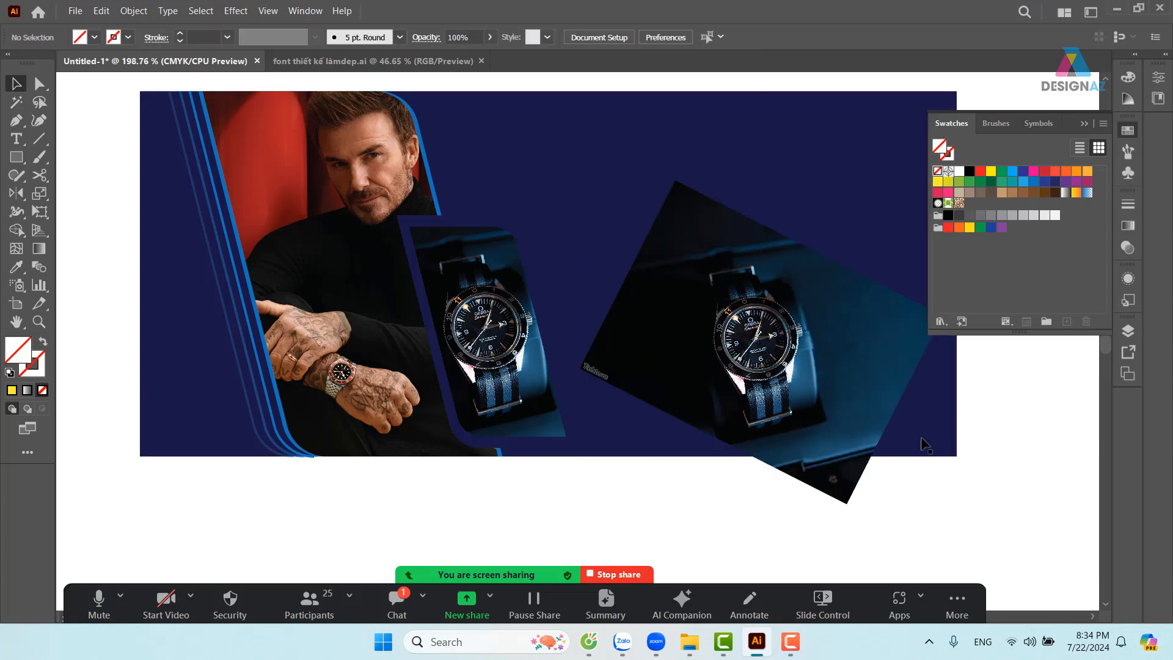
key("Delete")
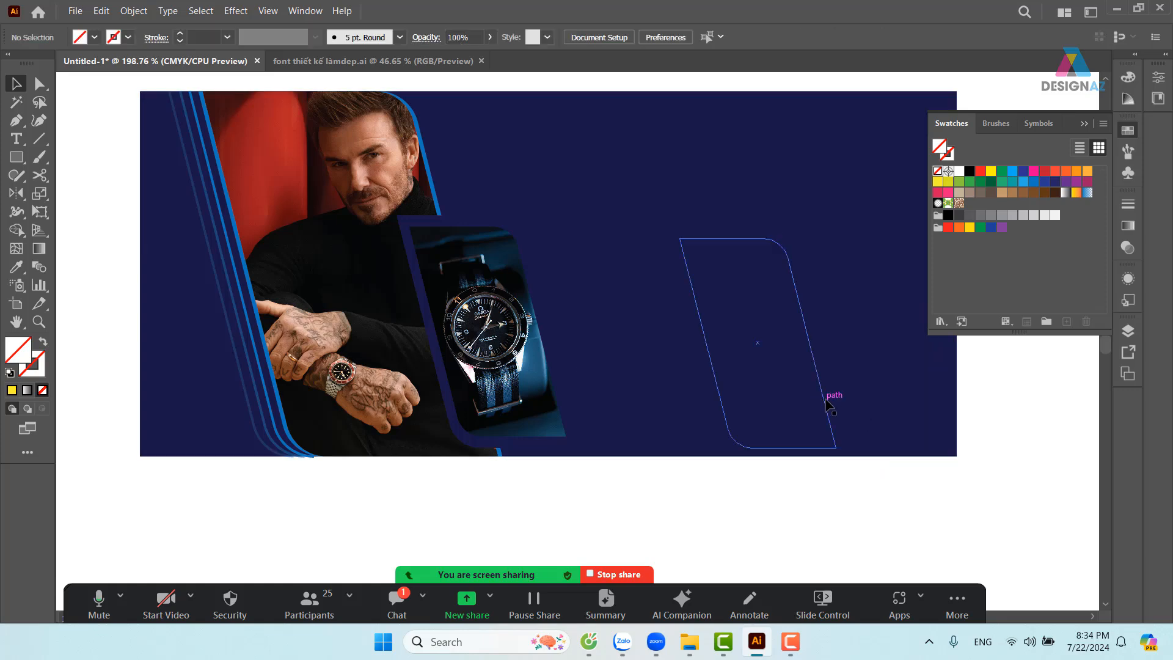
Sample the blue of the model panel's edge onto the slanted path and swap it from fill to stroke
left_click(825, 402)
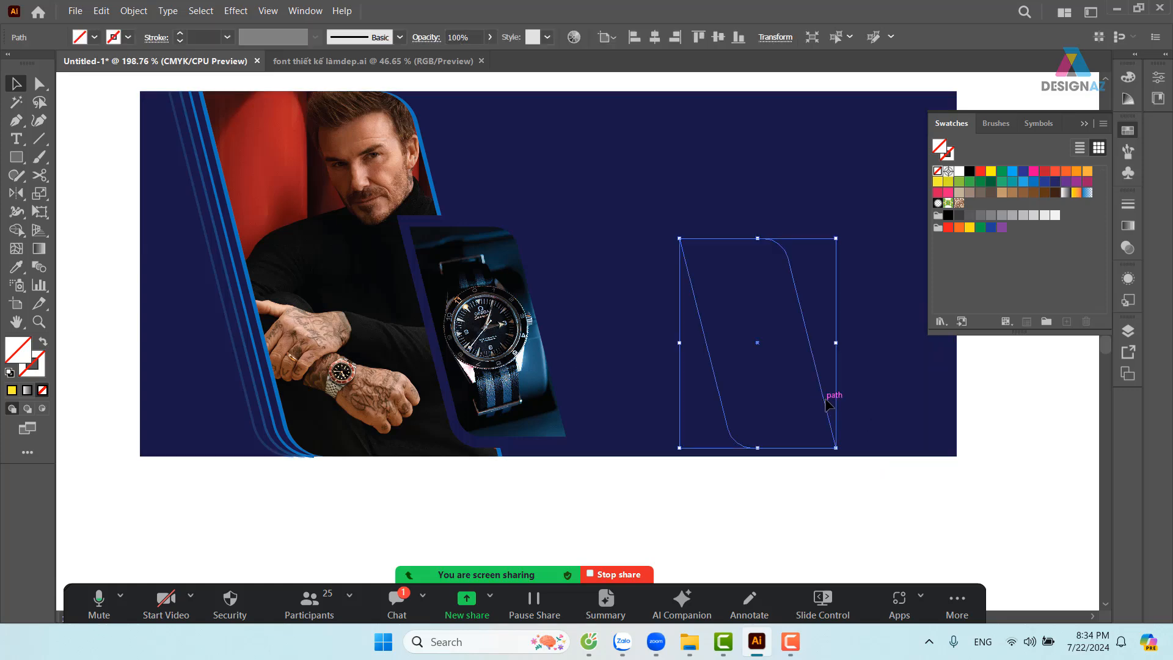
key("i")
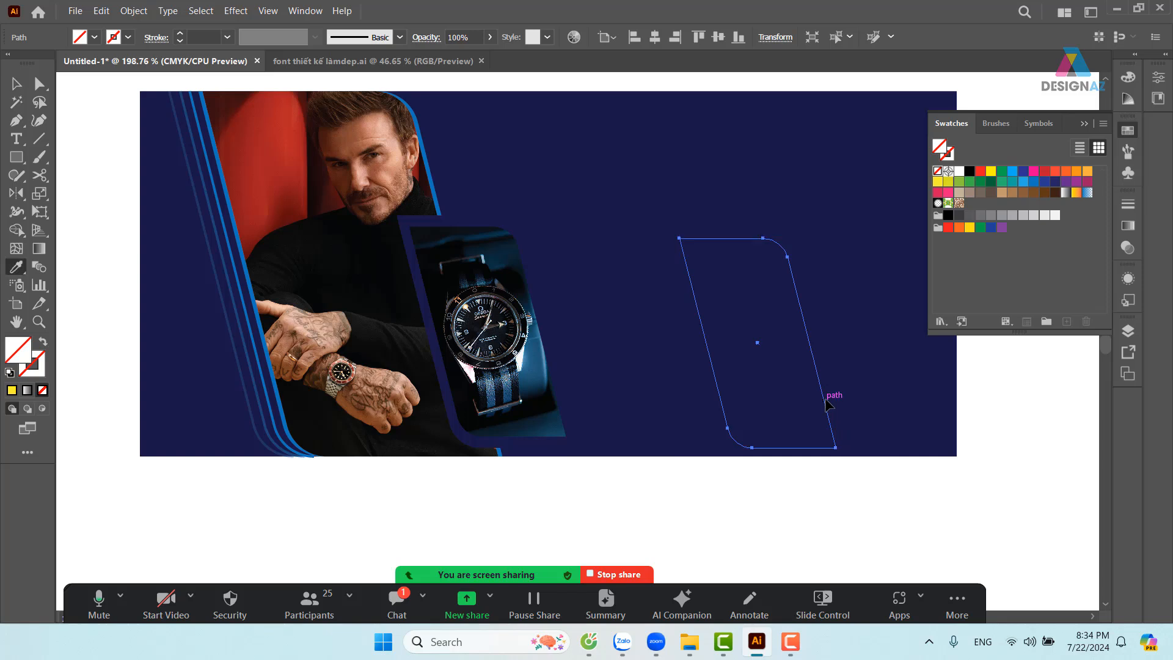
left_click(275, 372)
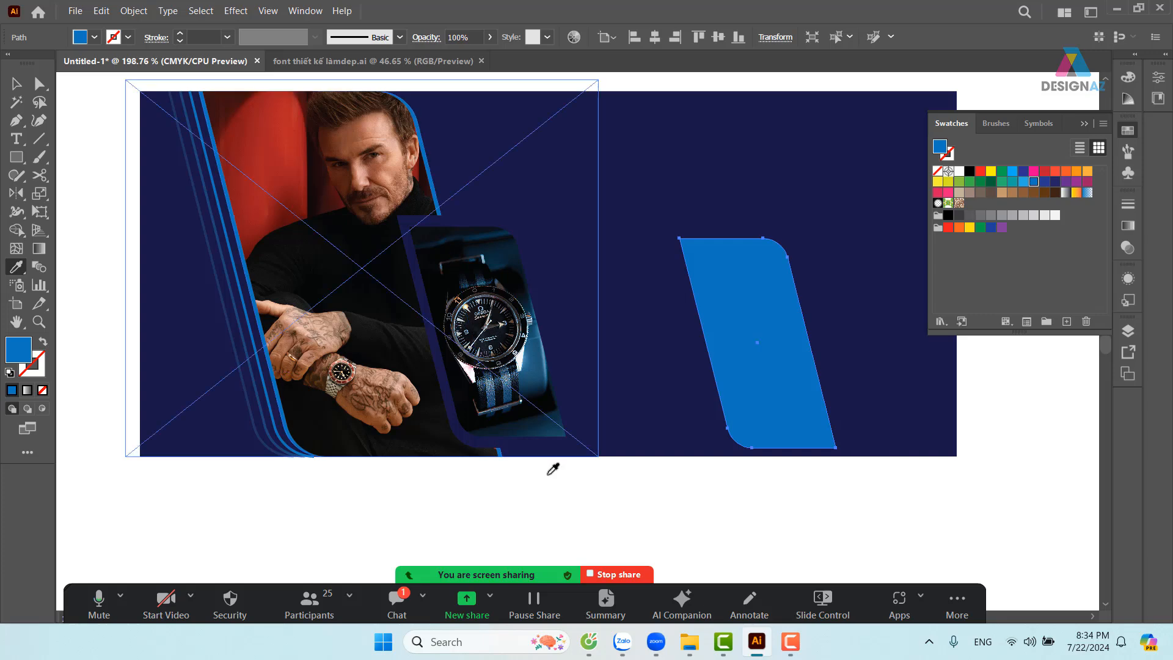
key("shift+x")
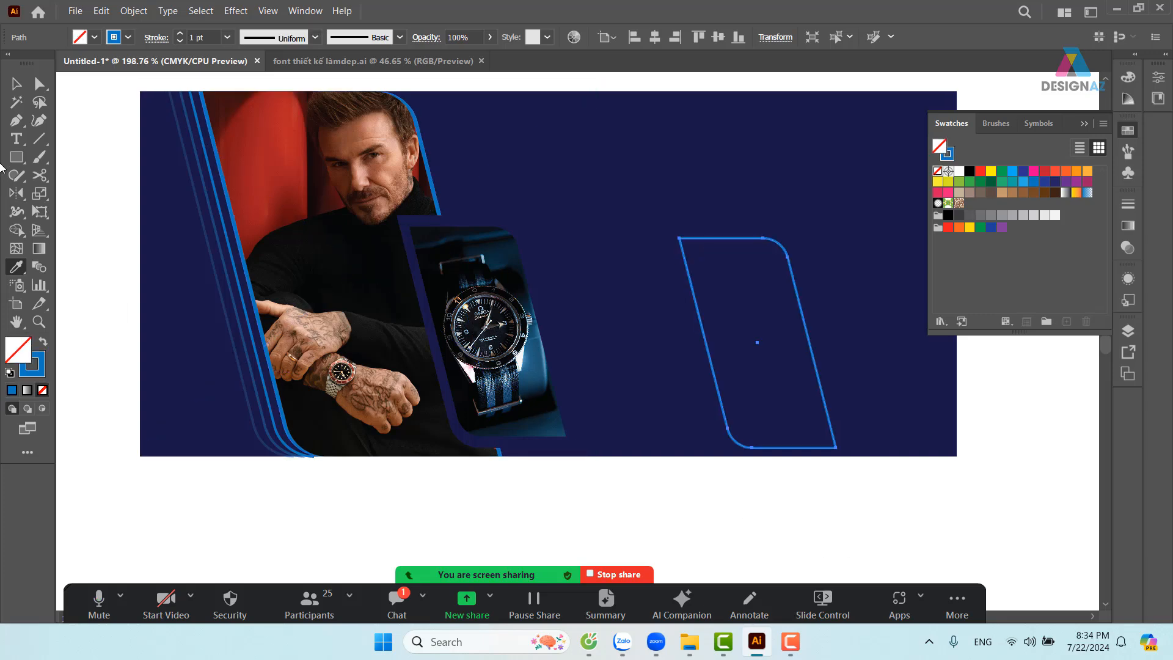
Move the blue slanted outline onto the clipped watch photo so that it frames the panel's edge
left_click(17, 83)
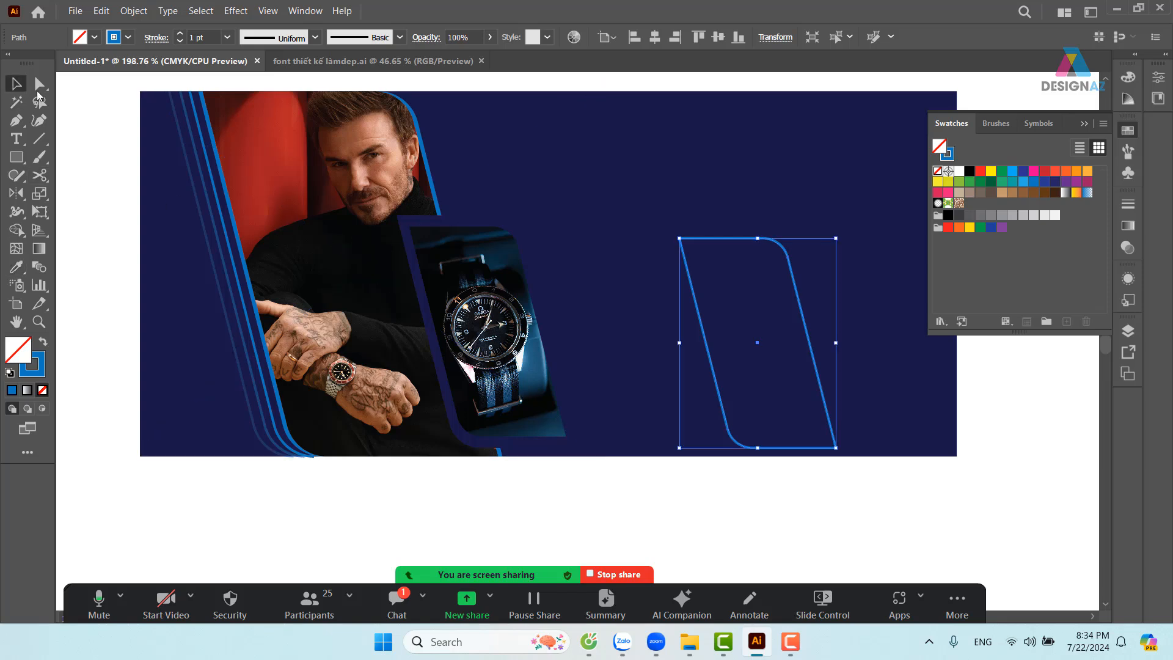
left_click(822, 459)
left_click_drag(835, 448, 567, 442)
left_click(625, 504)
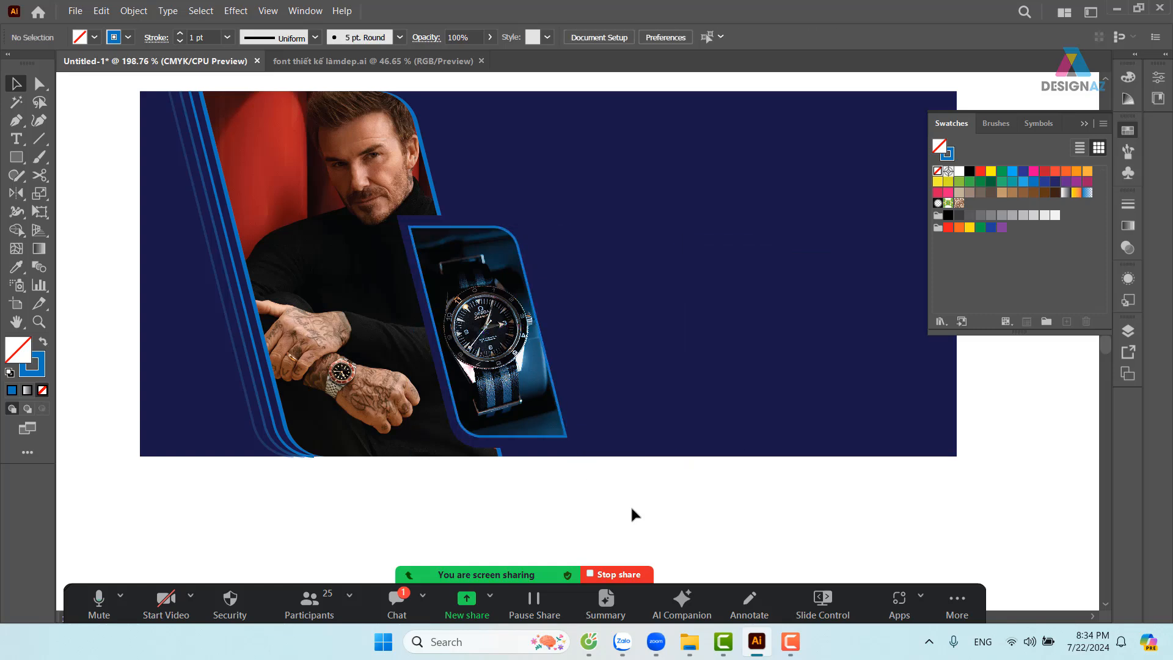
Set the watch panel outline's stroke to the dark blue swatch C=100 M=95 Y=5 K=0
left_click(567, 439)
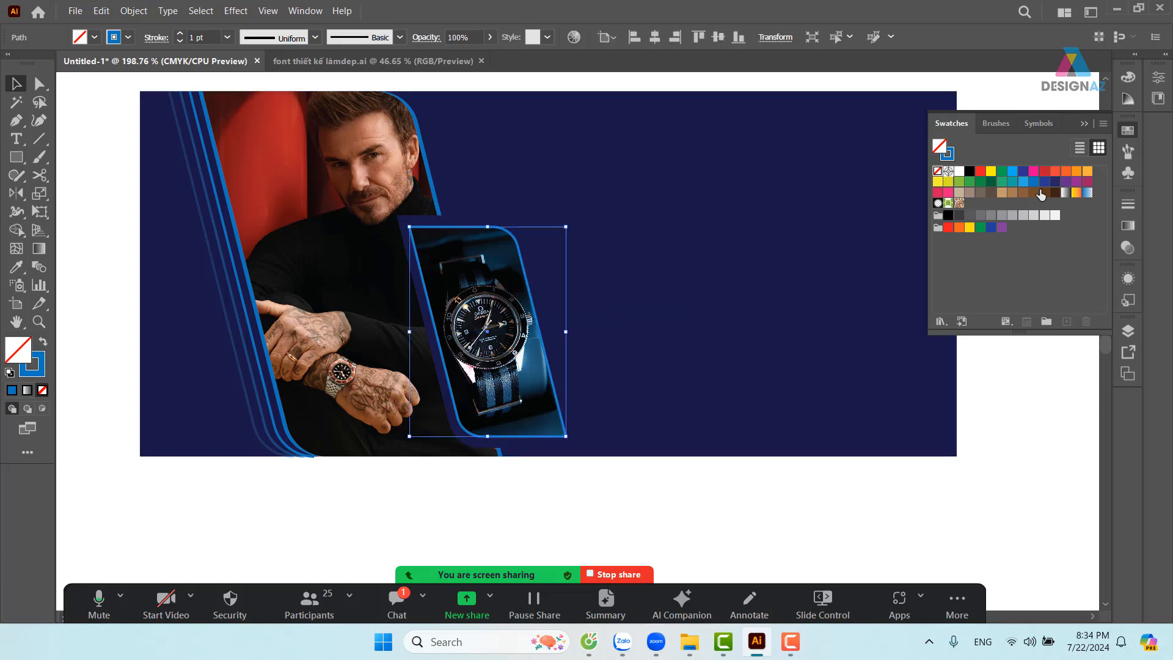
left_click(1032, 182)
key("ctrl+z")
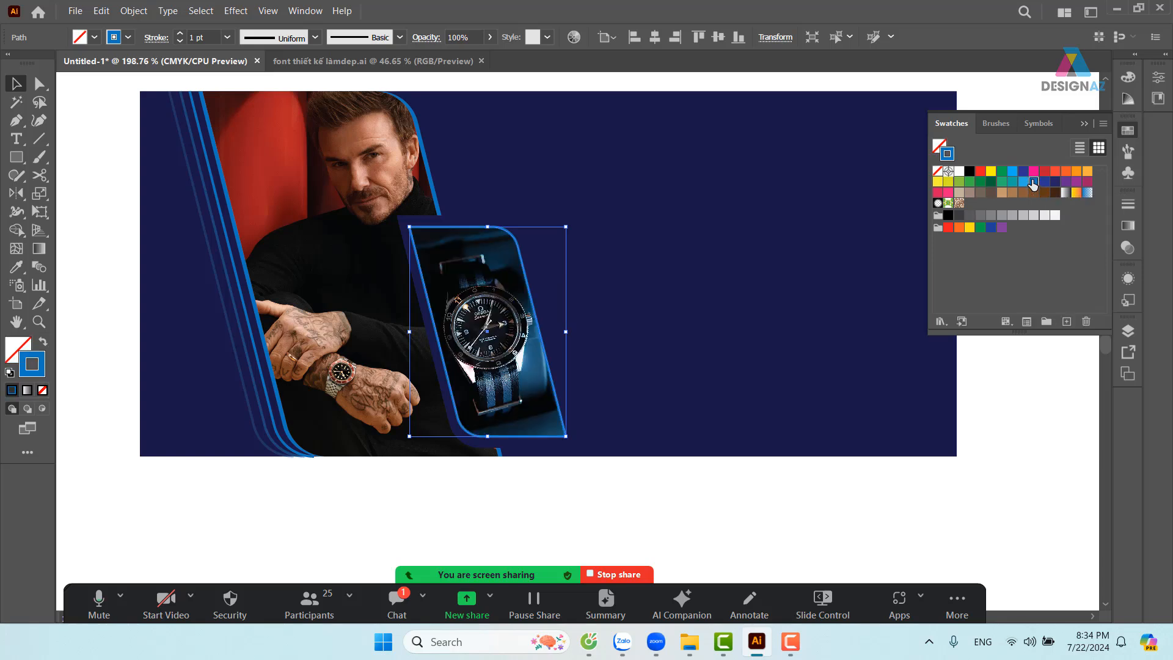
left_click(1045, 182)
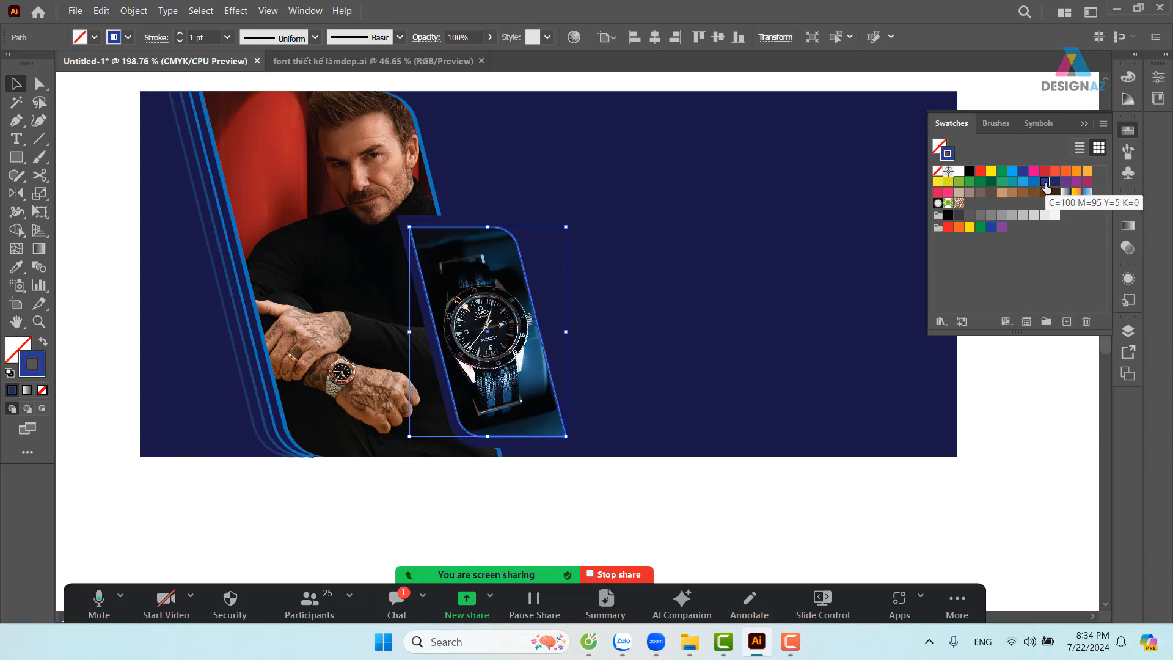
left_click(1016, 420)
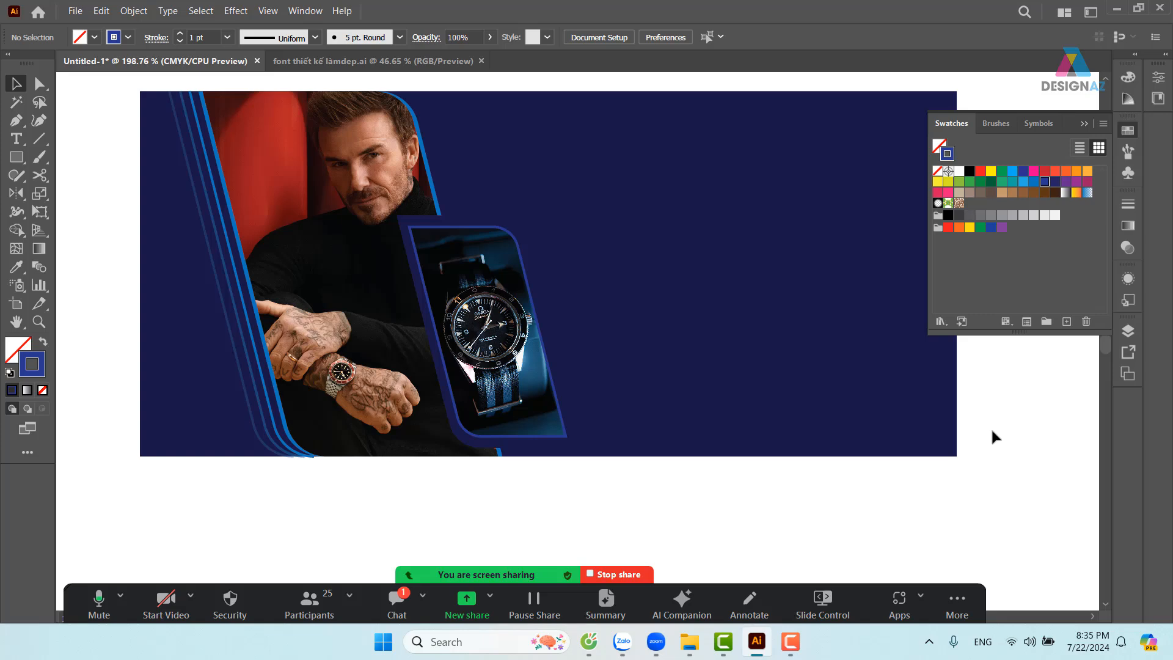
Choose free-vector-rolex-logo_090113_Rolex_logo from the dongho folder as the file to place
left_click_drag(679, 368, 660, 387)
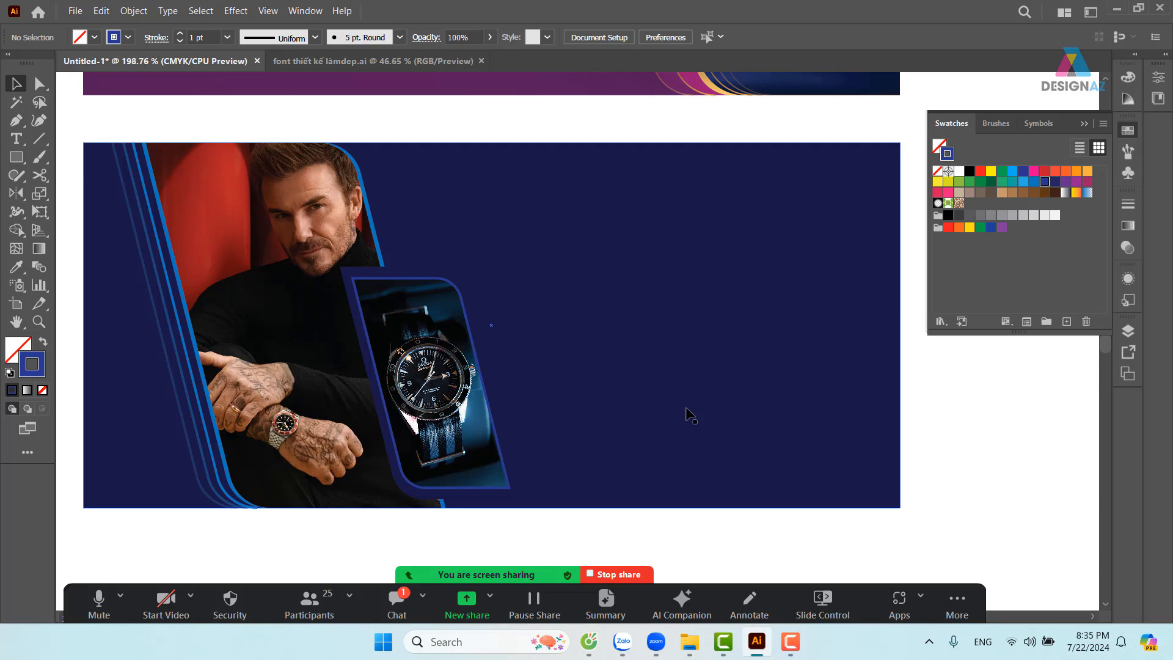
left_click(75, 11)
left_click(166, 273)
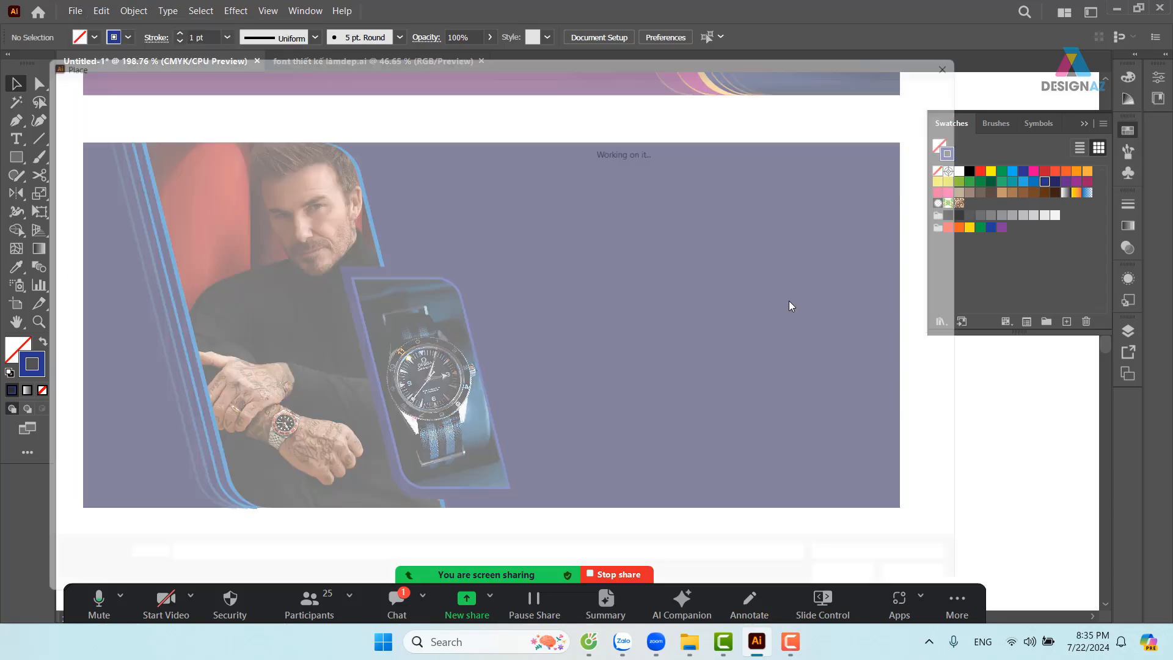
scroll(819, 295, "down", 10)
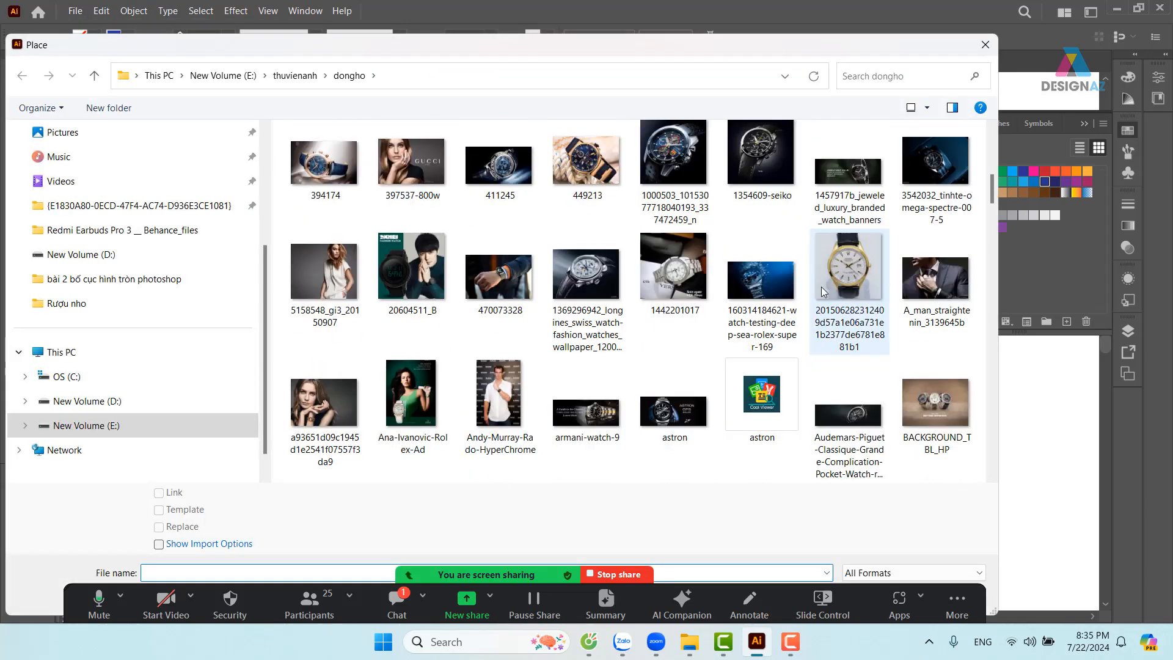
scroll(821, 293, "down", 5)
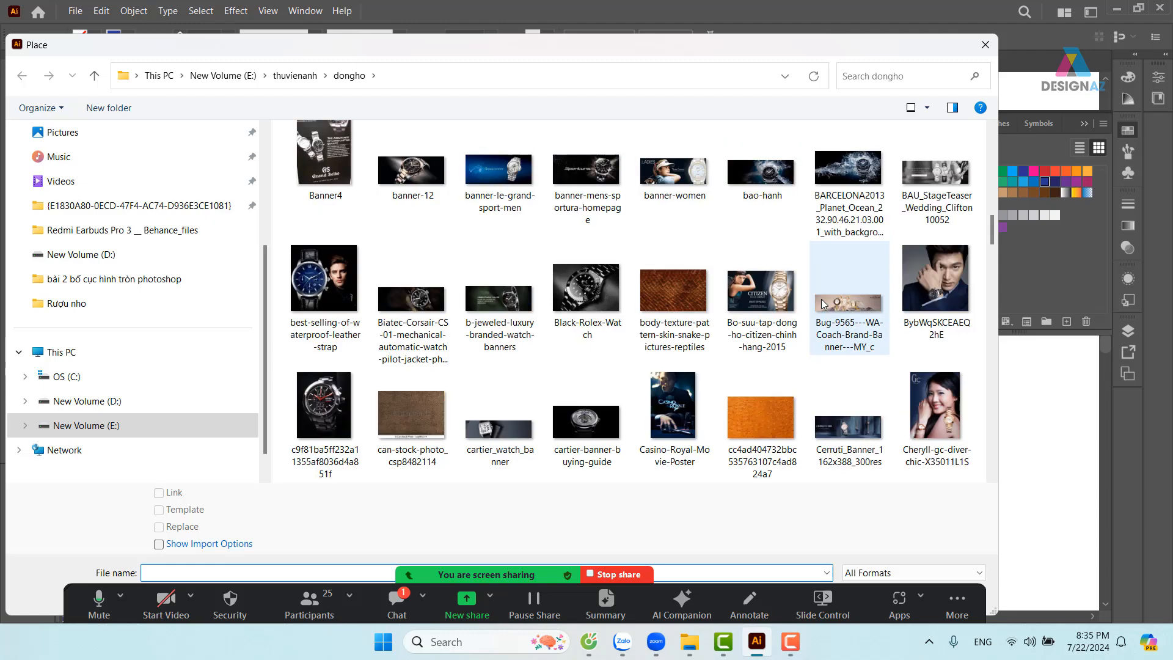
scroll(821, 301, "down", 5)
scroll(822, 302, "down", 4)
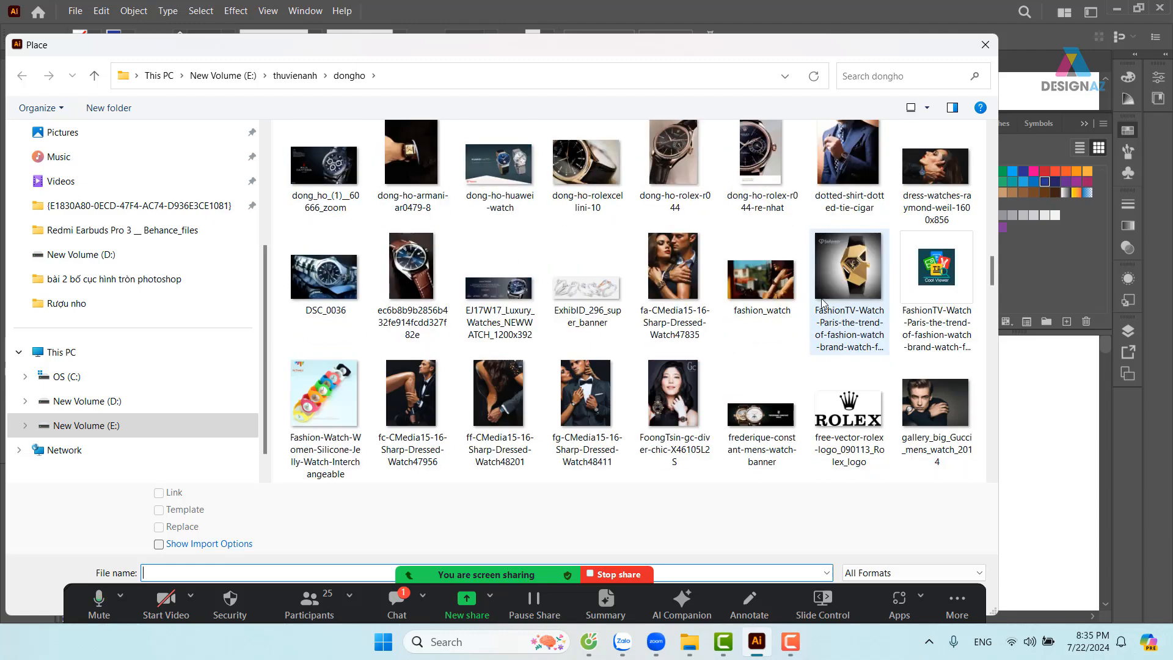
left_click(867, 292)
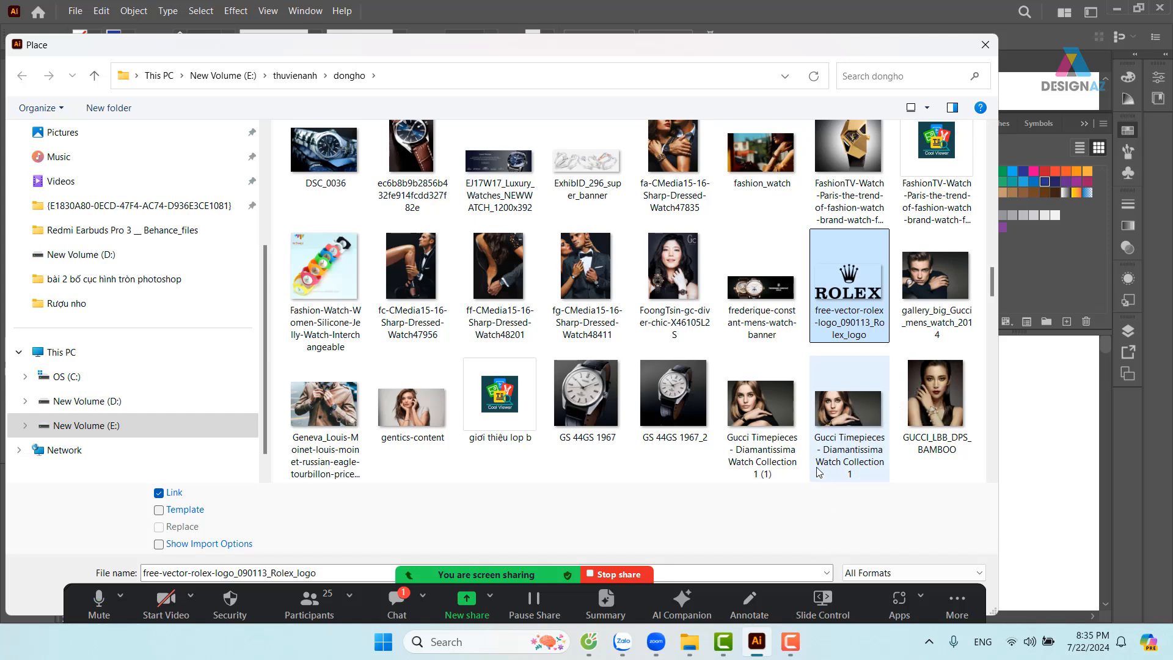
Shrink the Place dialog and look through the watch images in the dongho folder around the chosen Rolex logo
left_click_drag(724, 43, 667, 104)
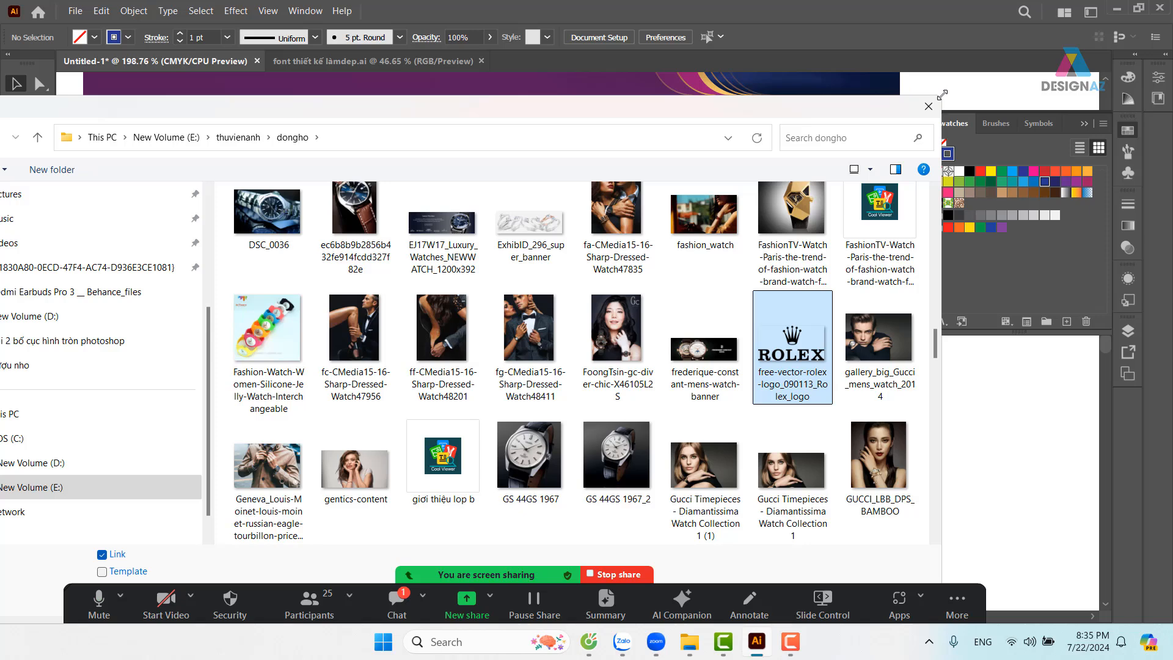
left_click_drag(941, 96, 750, 215)
left_click_drag(669, 230, 755, 96)
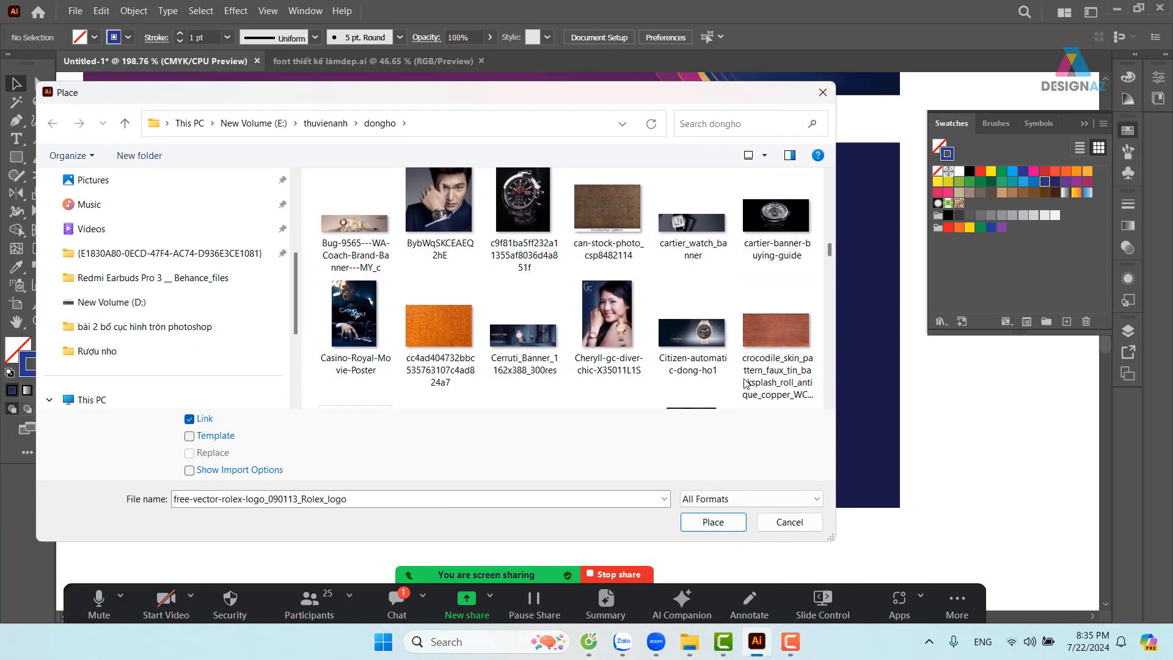
scroll(736, 360, "up", 2)
scroll(736, 360, "up", 3)
scroll(736, 360, "down", 1)
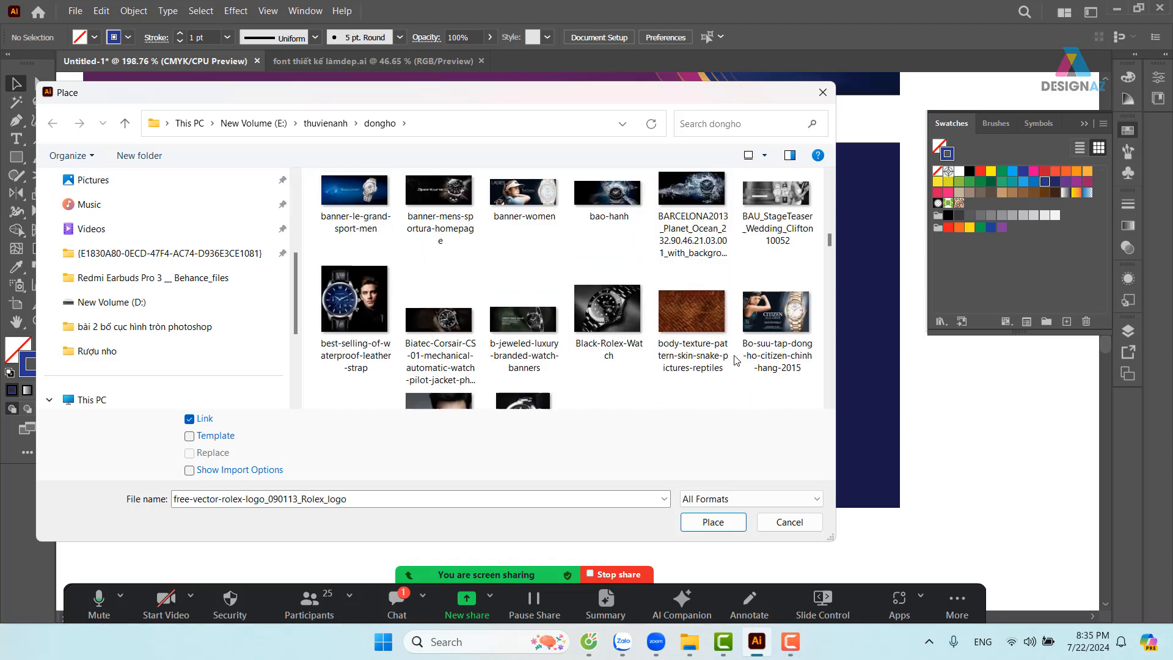
scroll(736, 360, "up", 5)
scroll(736, 360, "up", 6)
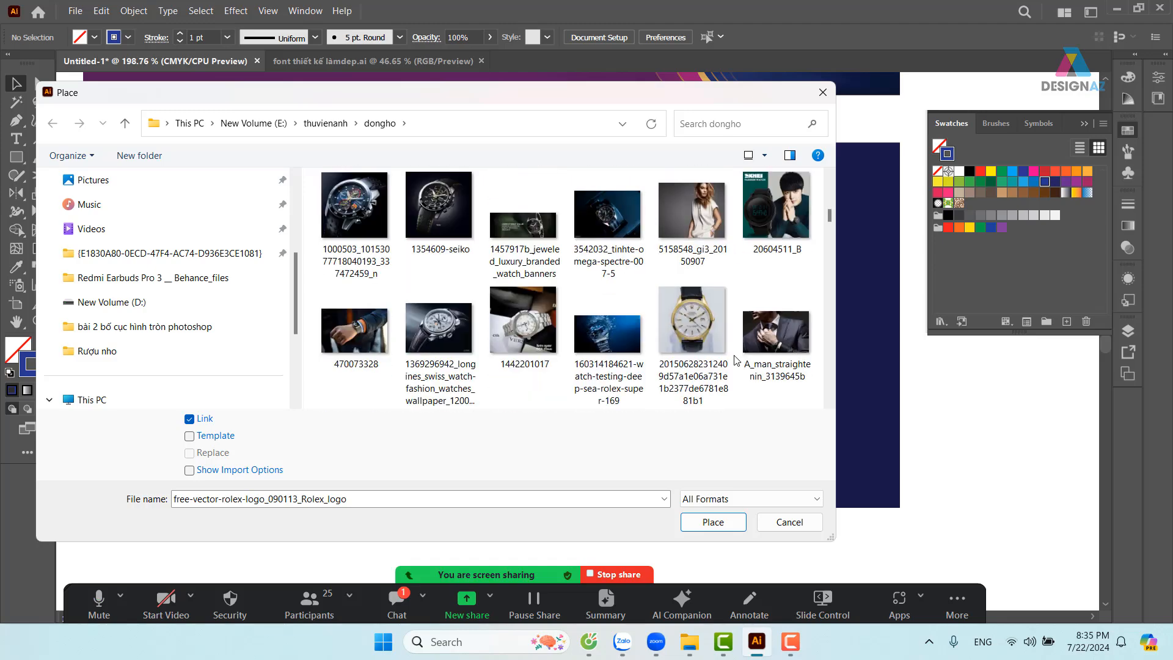
scroll(736, 361, "down", 6)
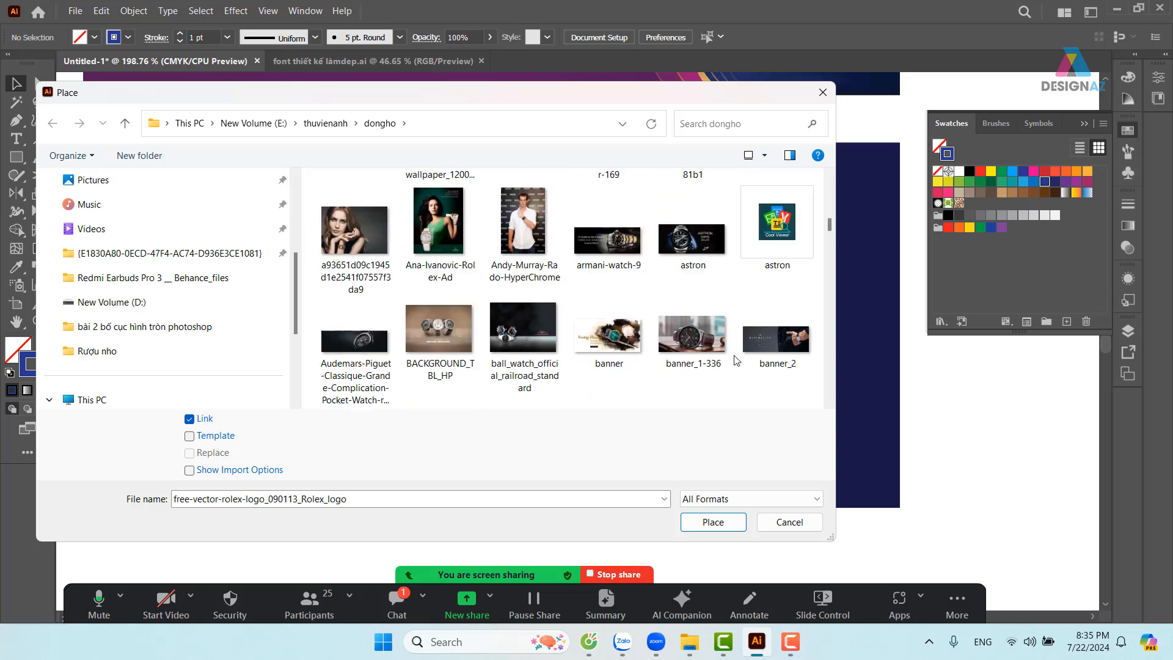
scroll(736, 360, "down", 6)
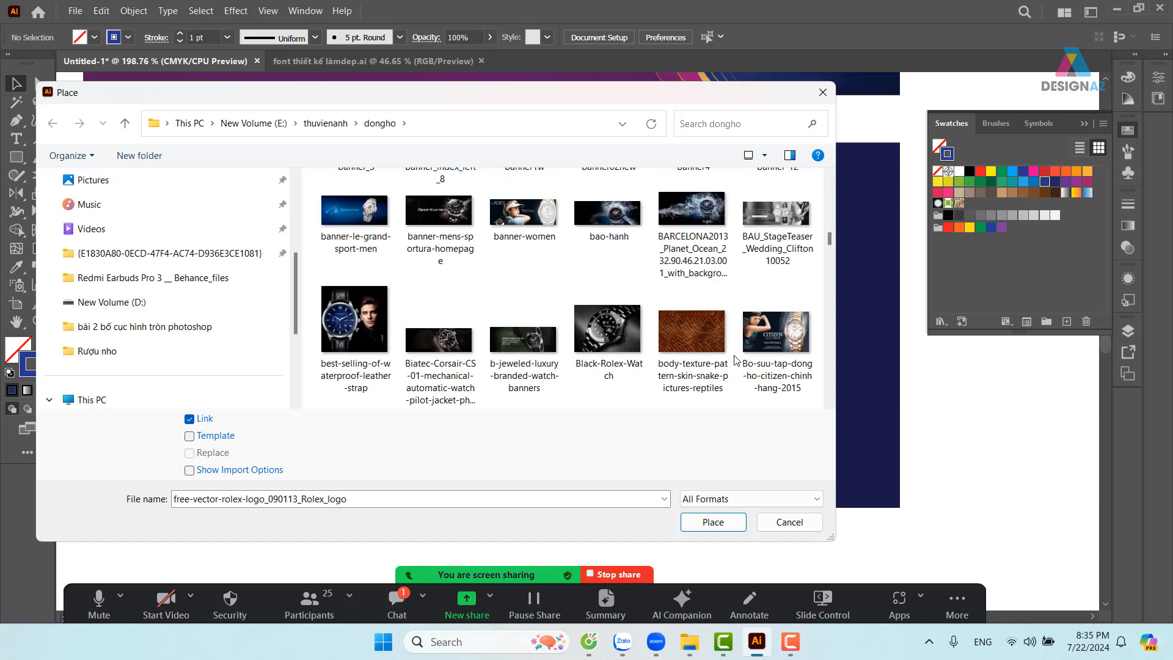
scroll(736, 360, "down", 10)
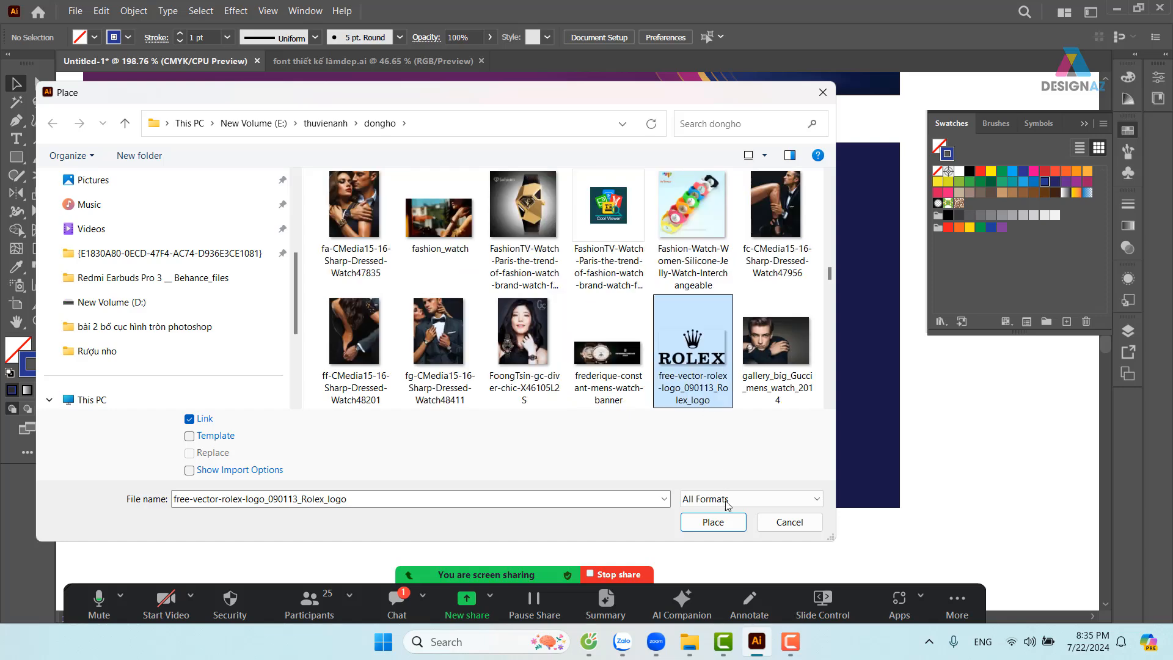
Place the Rolex logo as a linked image on the empty navy area beside the watch panel
left_click(713, 521)
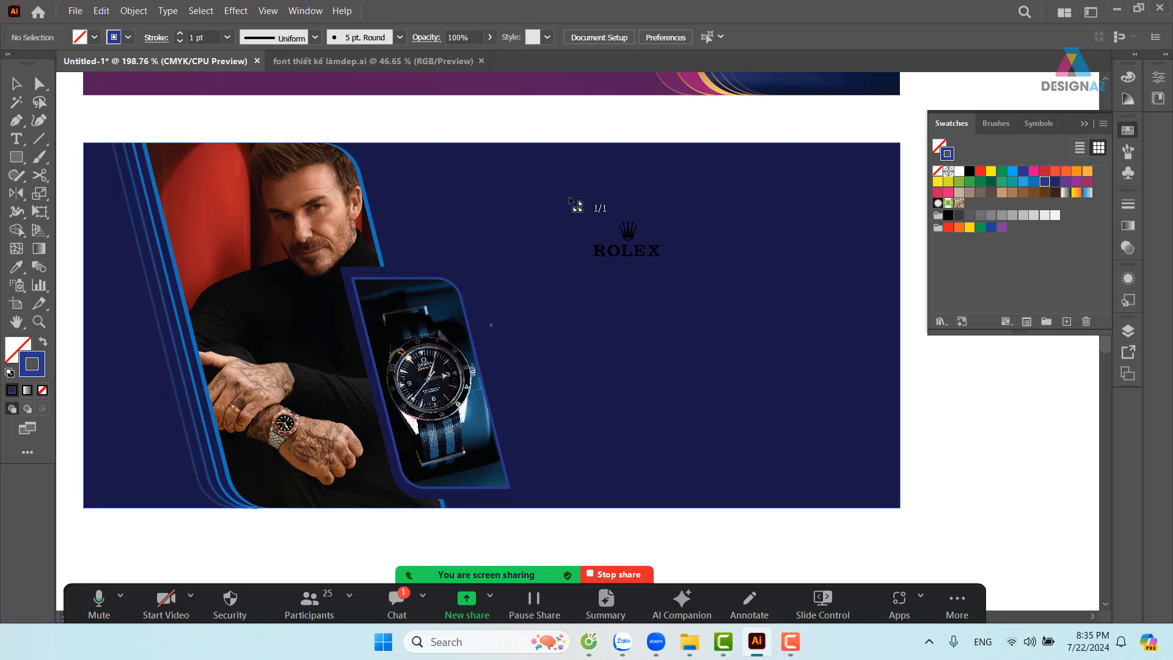
left_click_drag(568, 196, 791, 352)
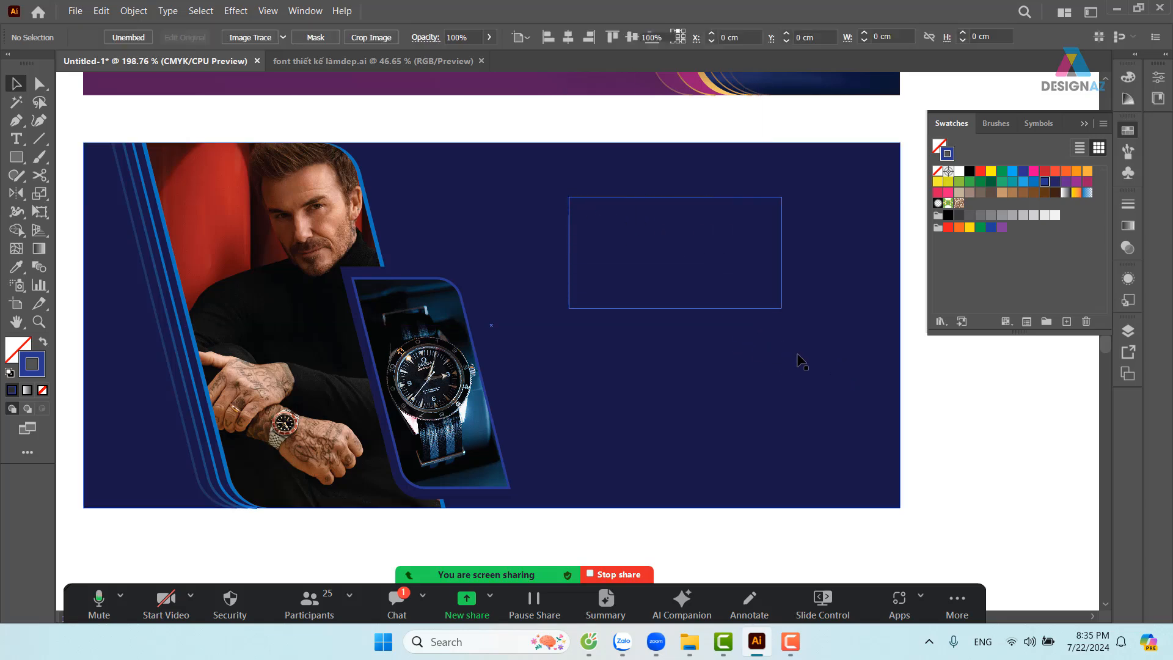
left_click(993, 430)
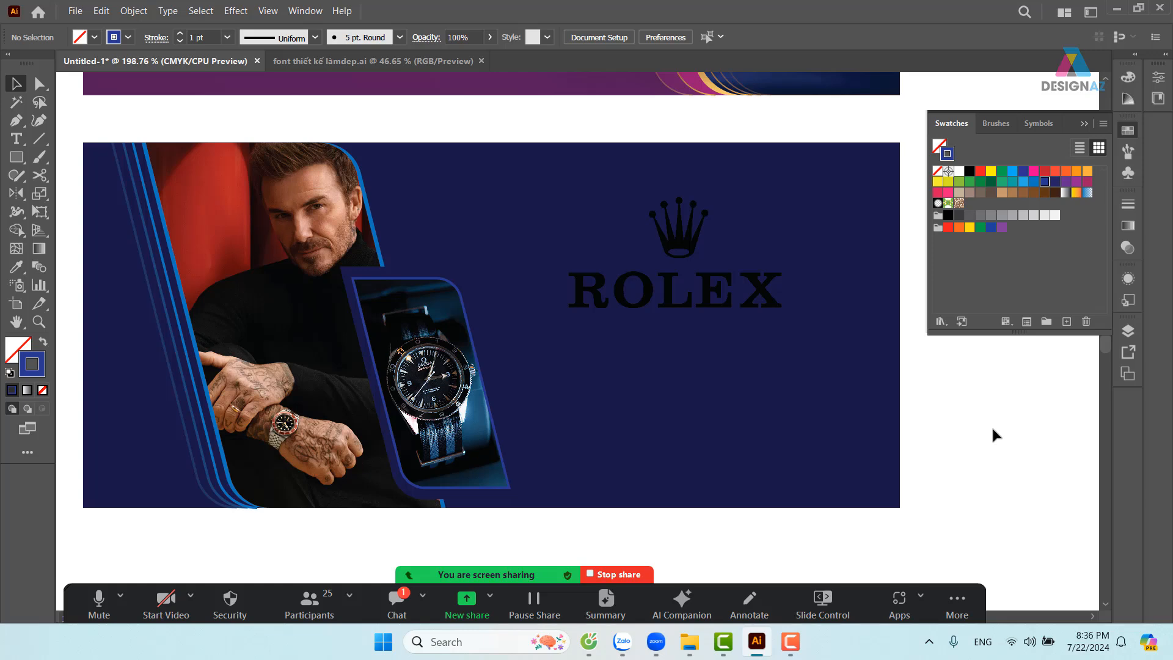
Scale the Rolex logo down to about 2.5 × 1.3 cm and reposition it on the navy area
left_click(695, 258)
left_click_drag(781, 197, 739, 212)
left_click_drag(670, 275, 689, 264)
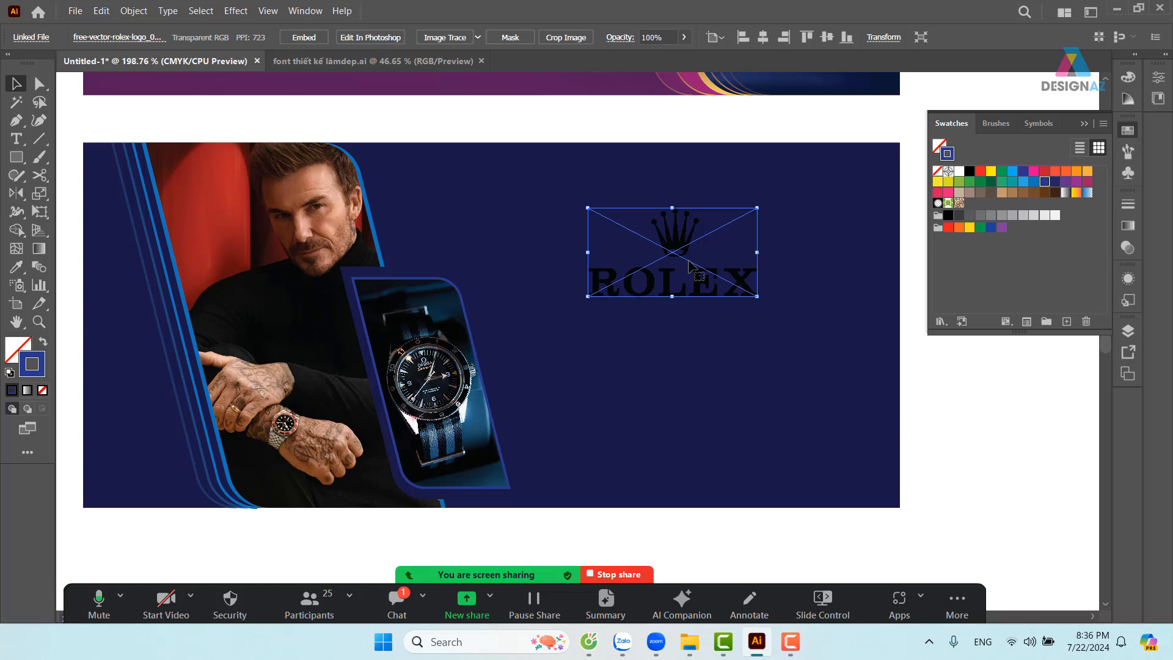
left_click(1008, 405)
Trace the Rolex logo image with Image Trace using the Default preset
left_click(685, 249)
left_click(601, 132)
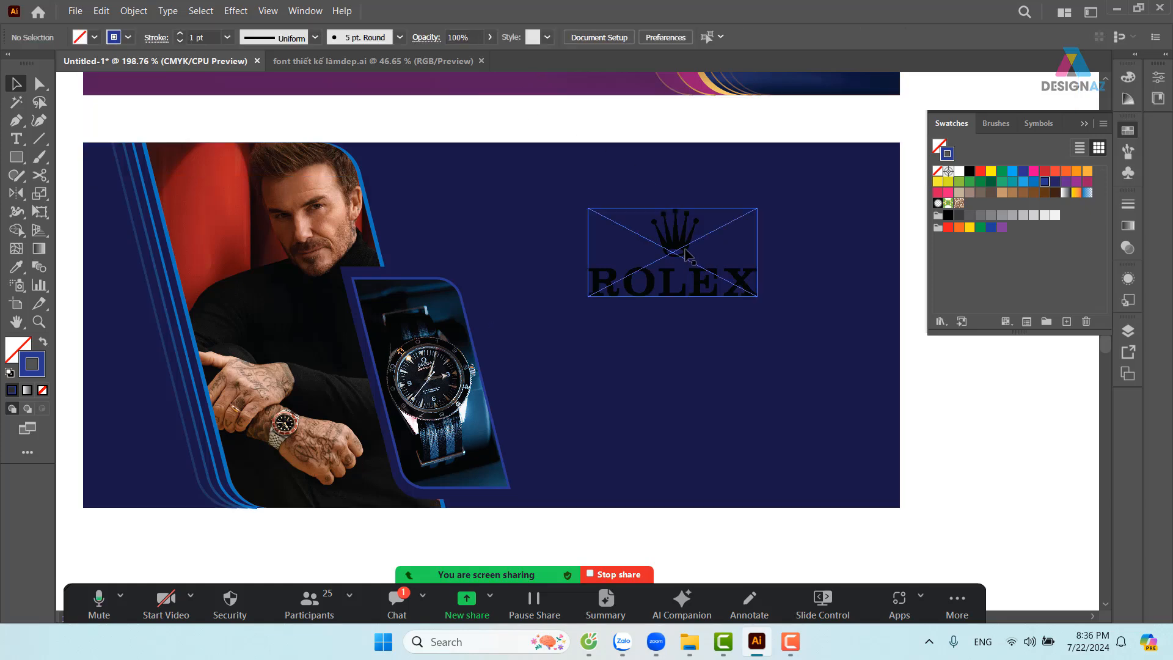
left_click(695, 264)
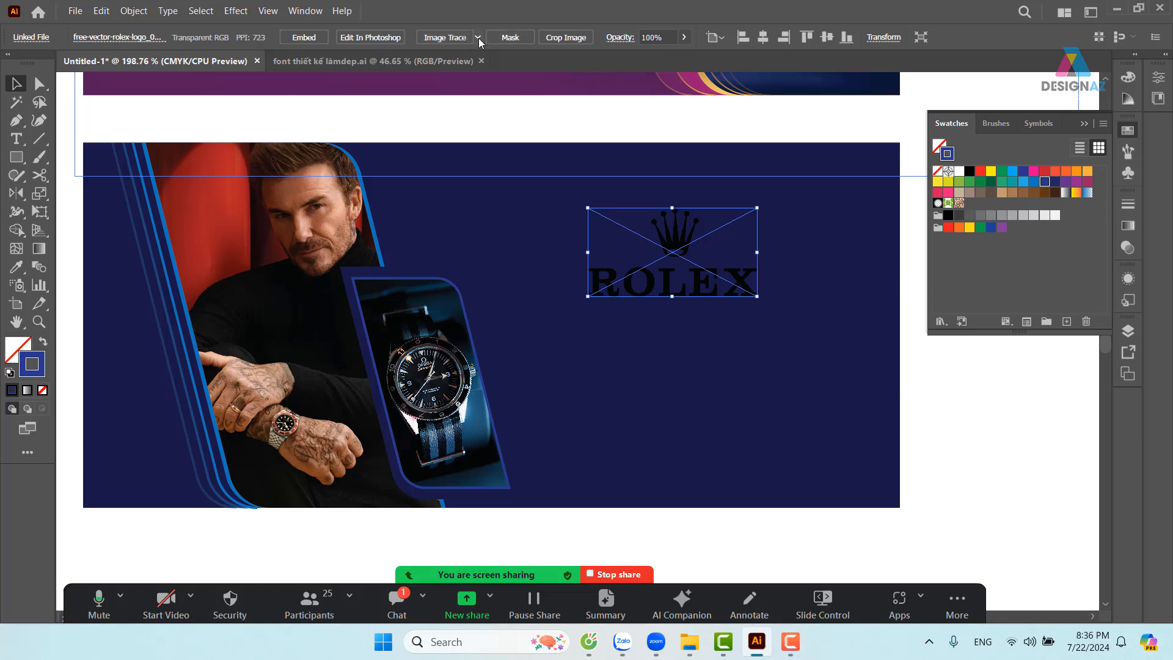
left_click(479, 38)
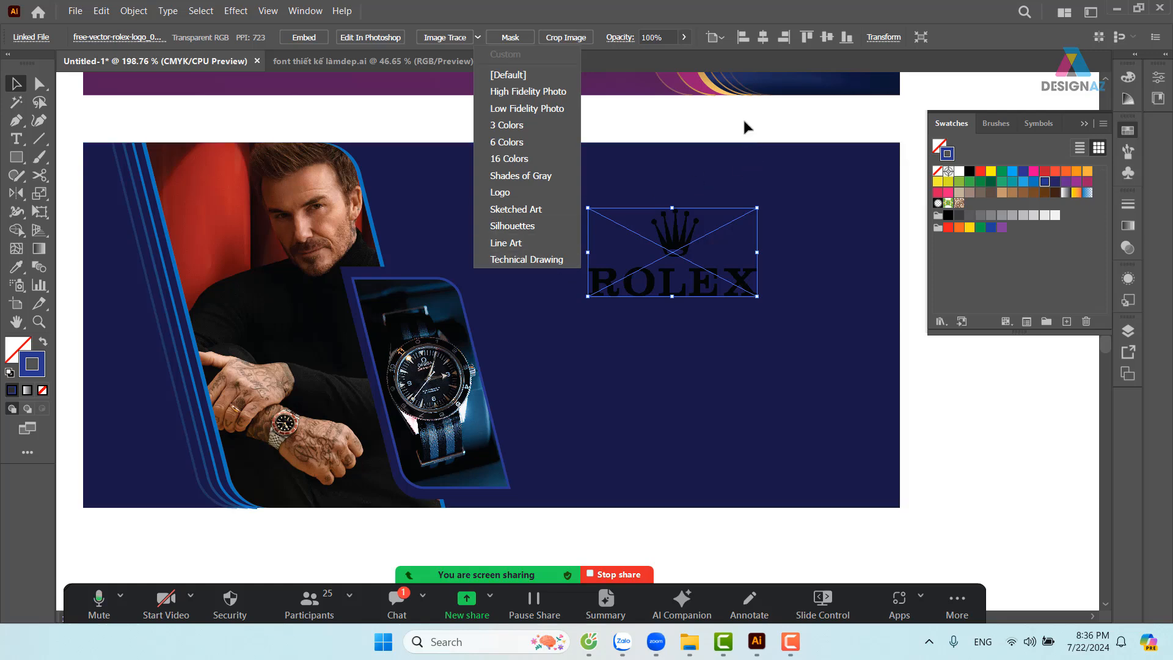
left_click(446, 39)
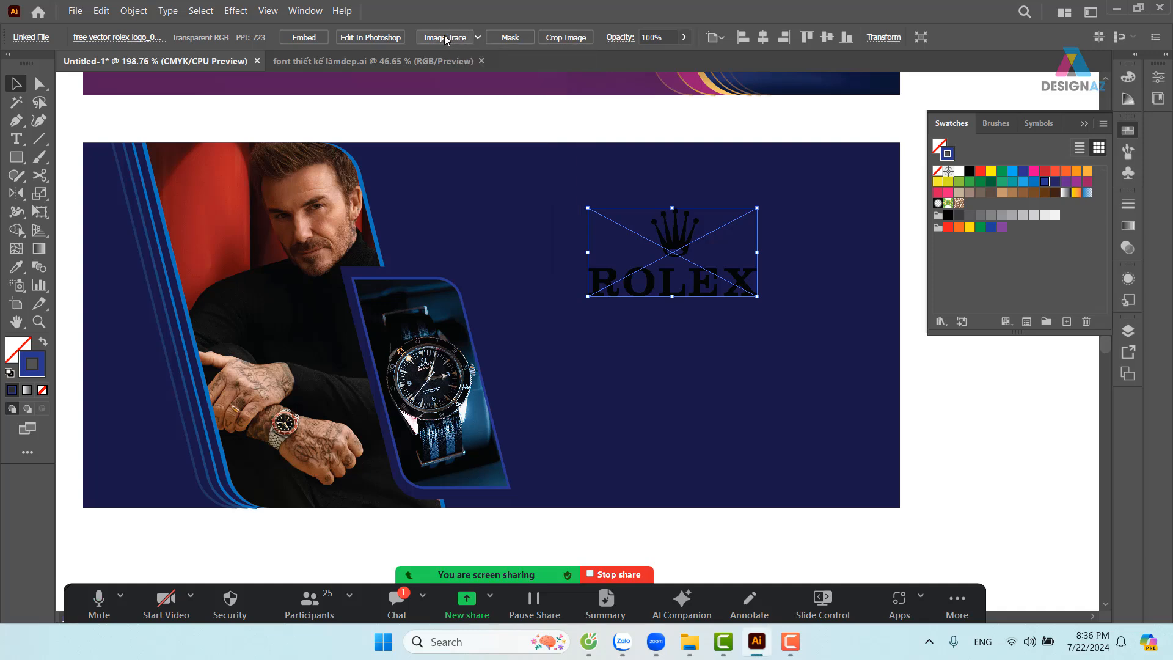
left_click(444, 38)
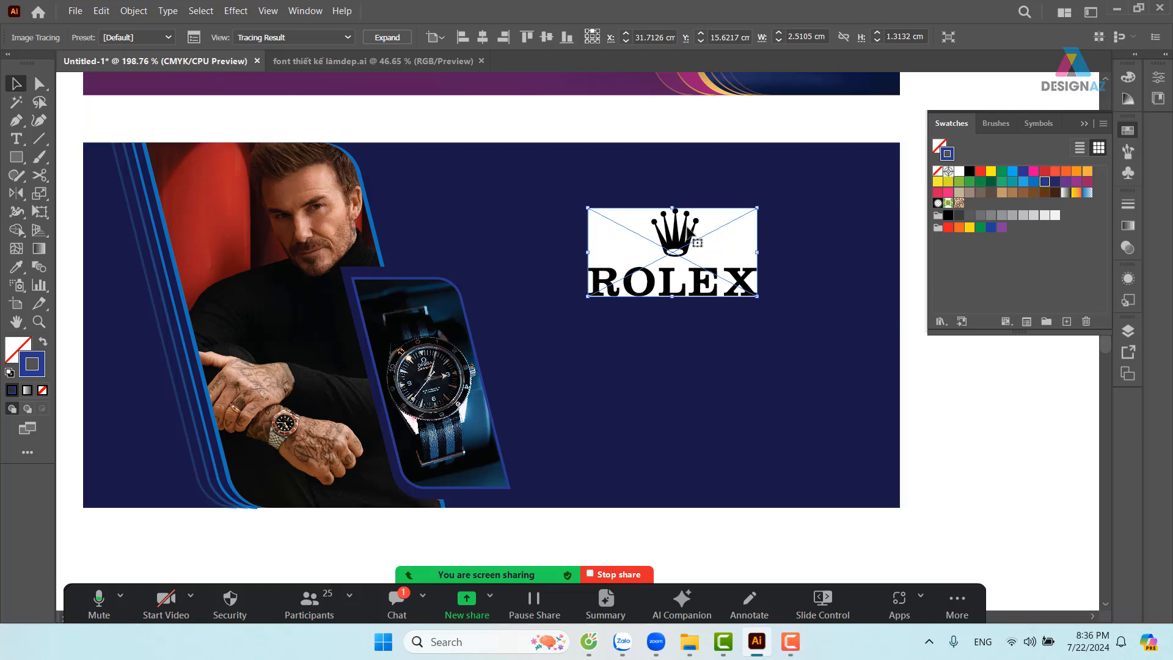
Expand the traced Rolex logo into vector shapes and ungroup them
left_click(388, 39)
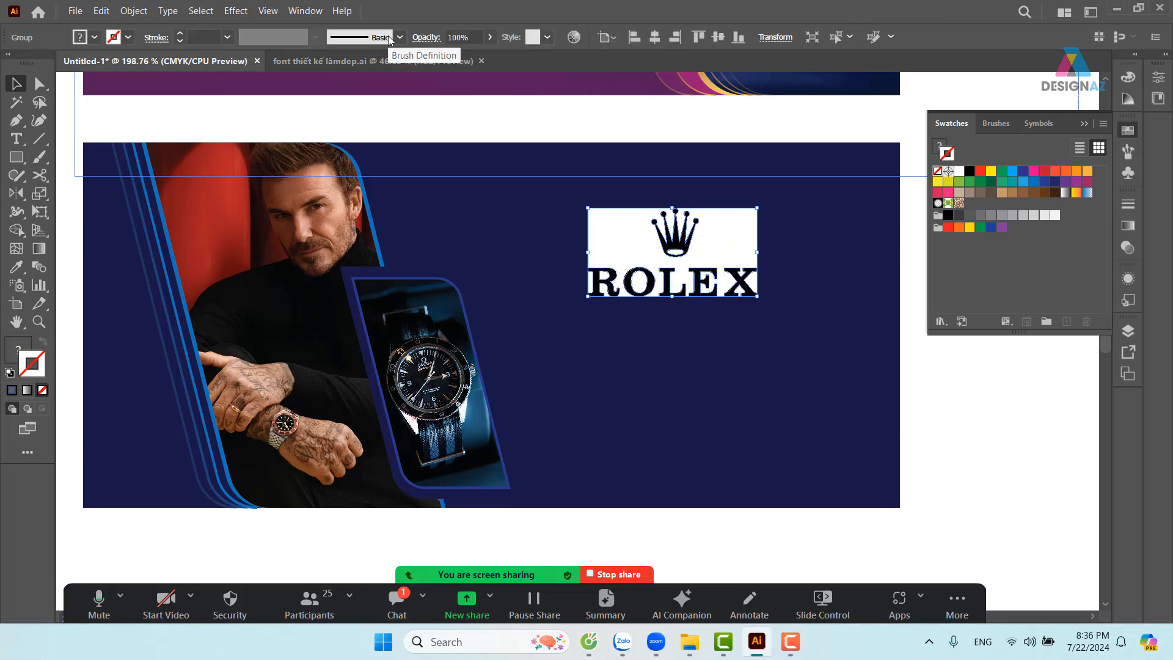
scroll(841, 333, "right", 5)
scroll(635, 324, "down", 1)
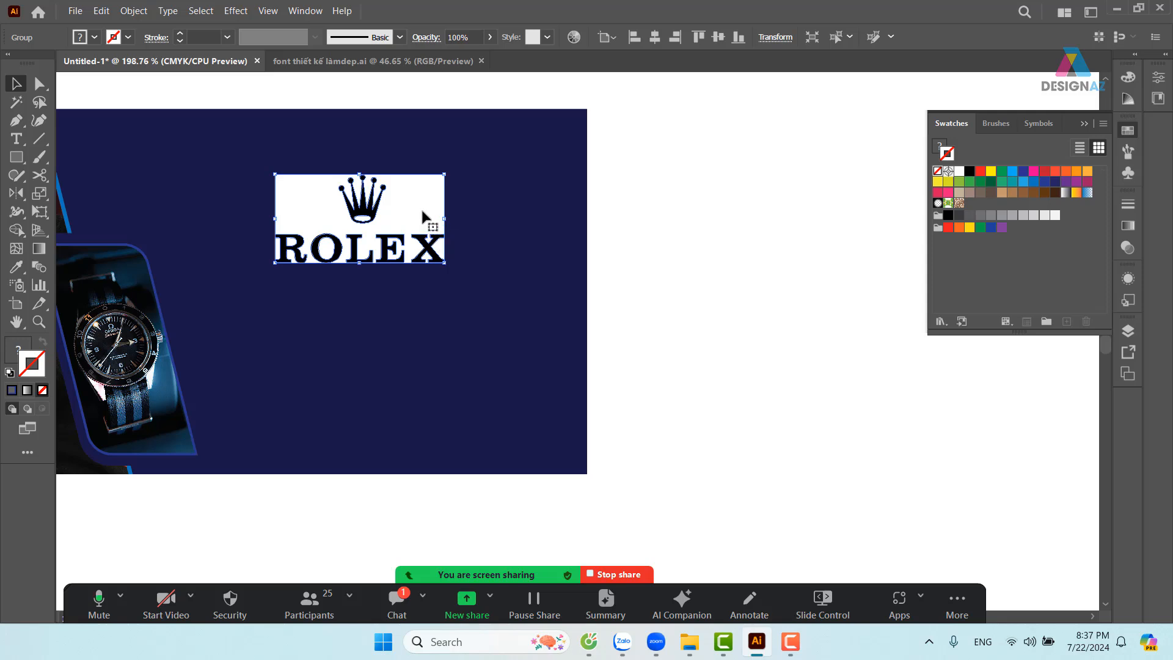
right_click(422, 211)
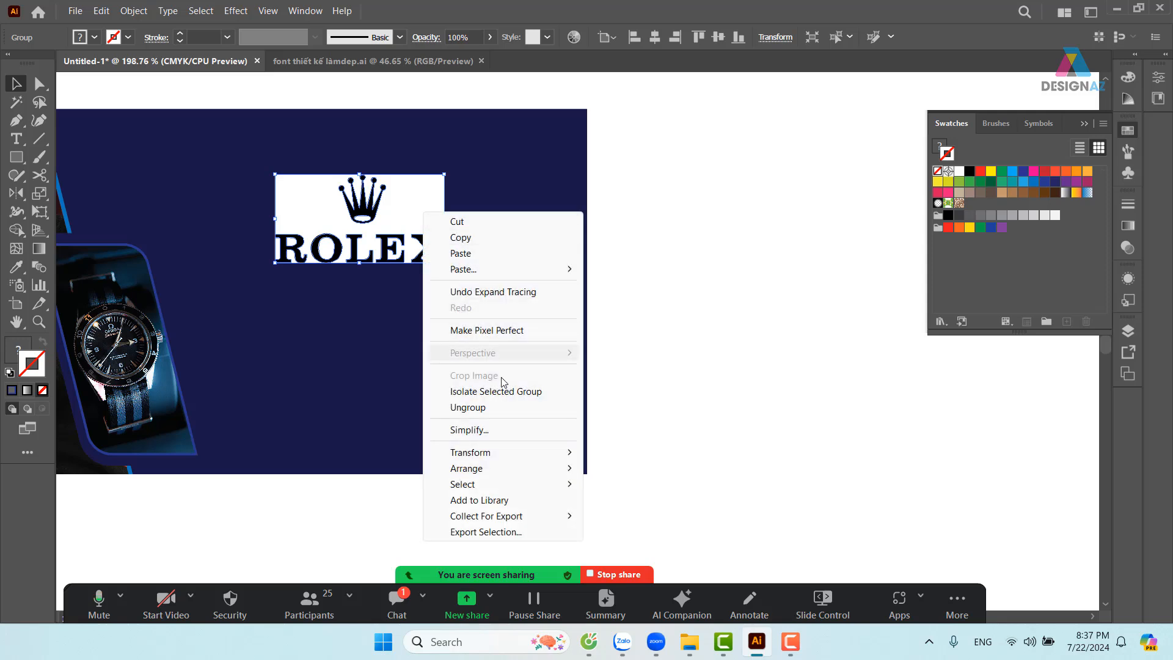
left_click(468, 407)
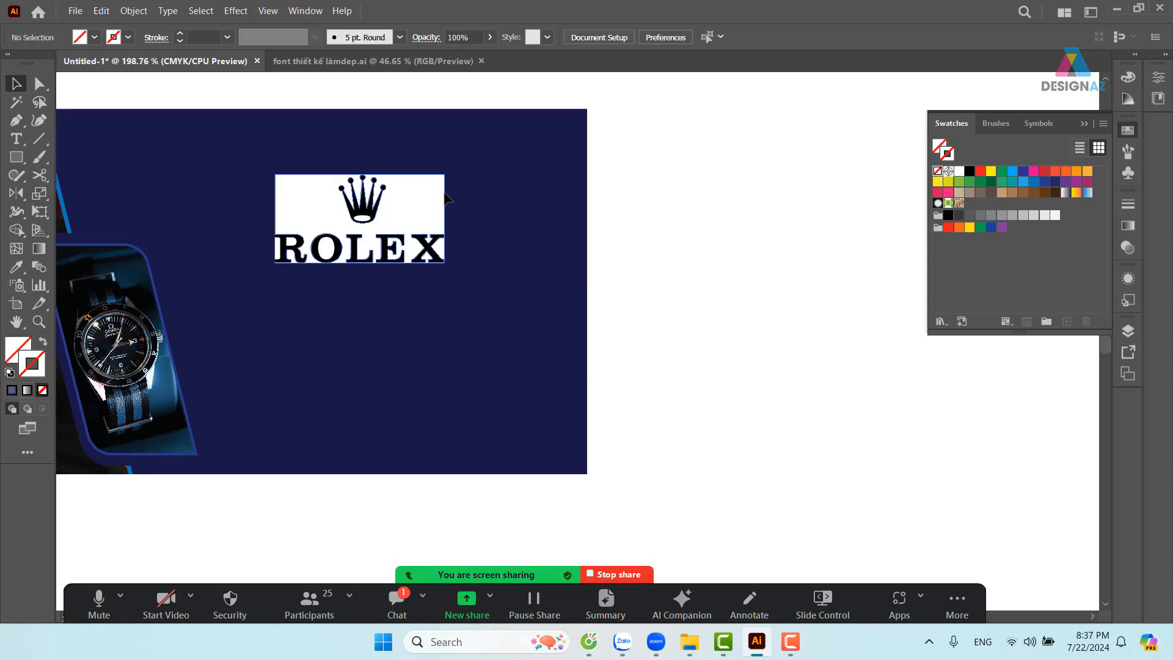
Delete the white background shape and the leftover white pieces in and around the ROLEX lettering
left_click_drag(436, 206, 496, 166)
key("Delete")
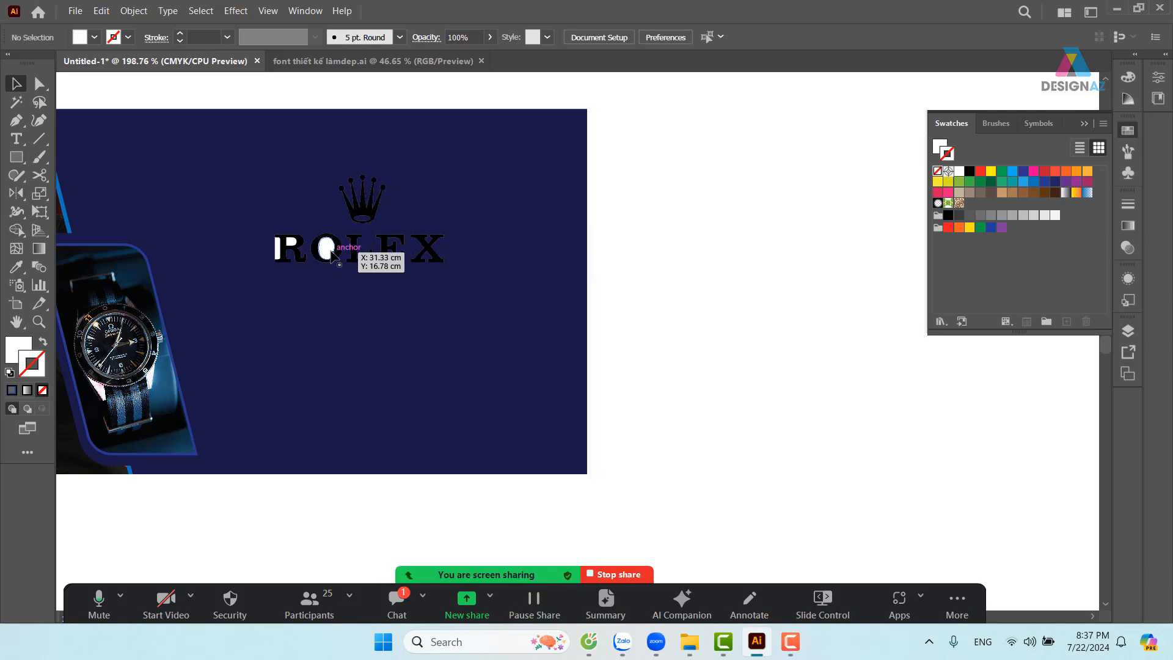
left_click(293, 243)
key("Delete")
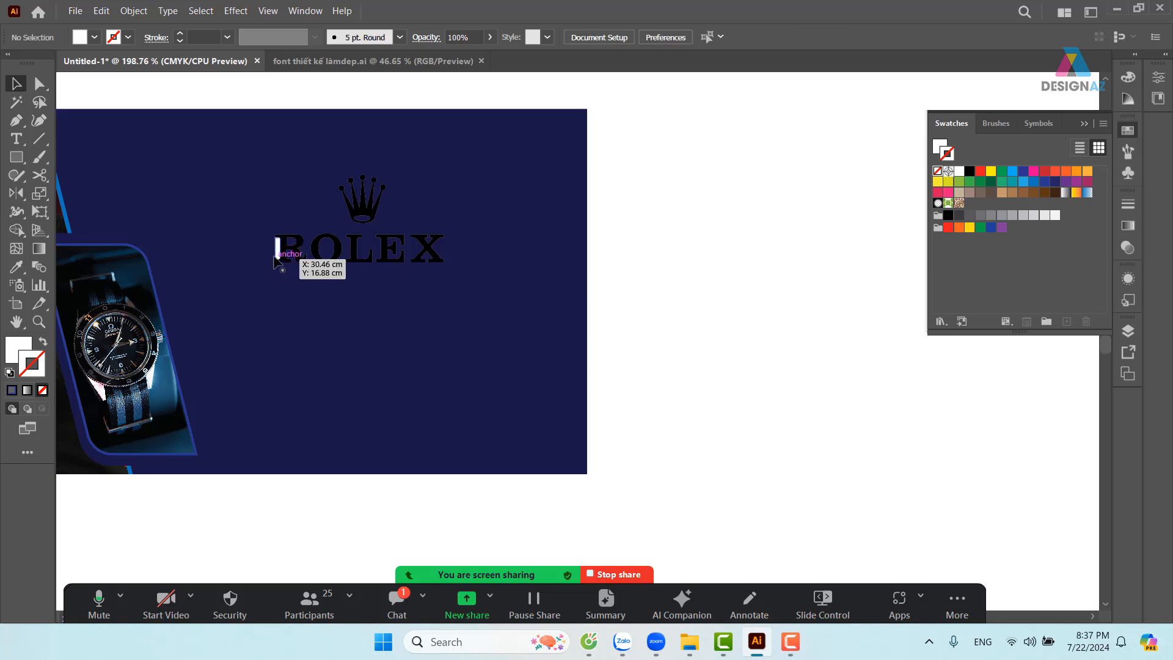
left_click(278, 250)
key("Delete")
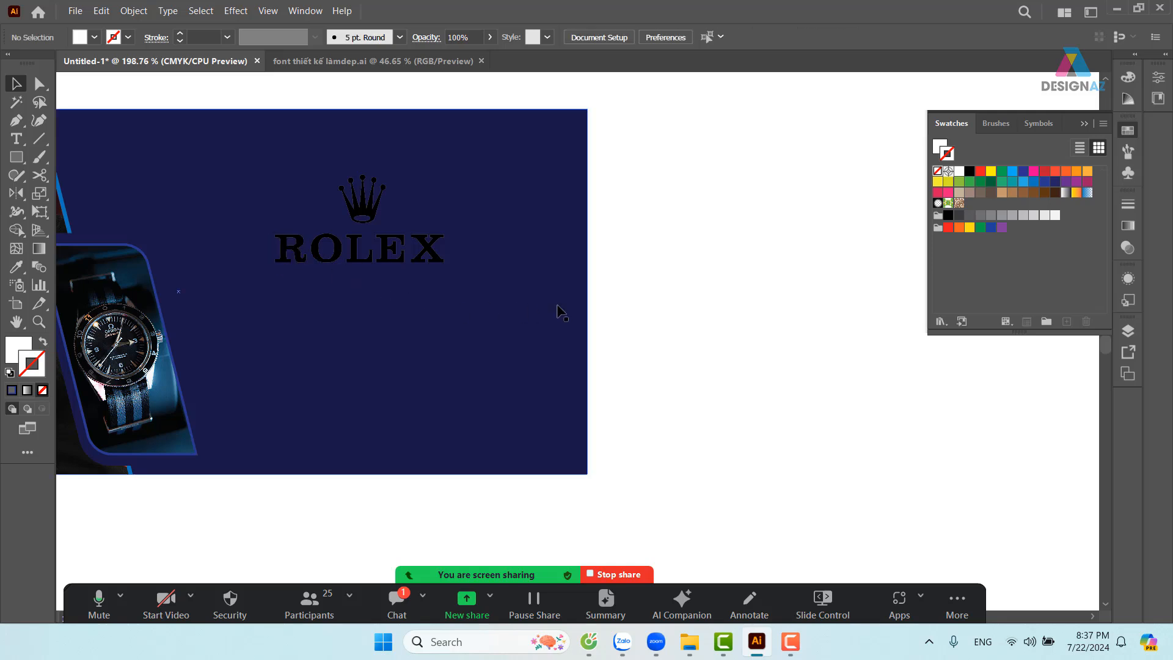
Select the black crown and ROLEX letters without the navy background rectangle and group them
left_click_drag(490, 300, 672, 291)
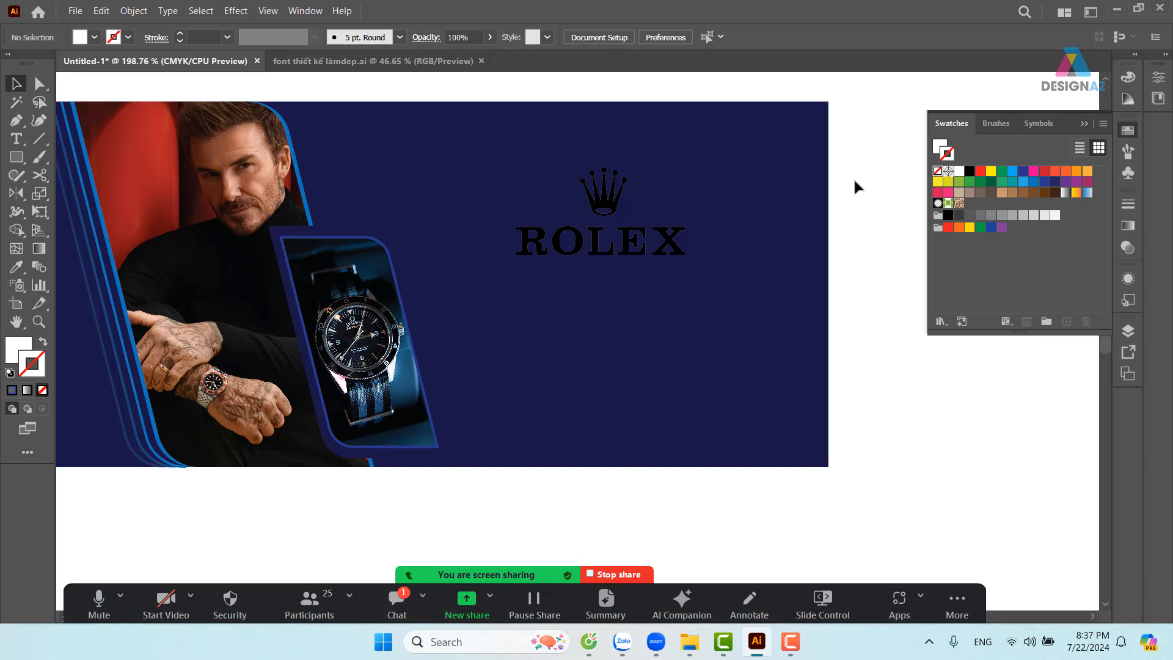
left_click_drag(868, 138, 470, 307)
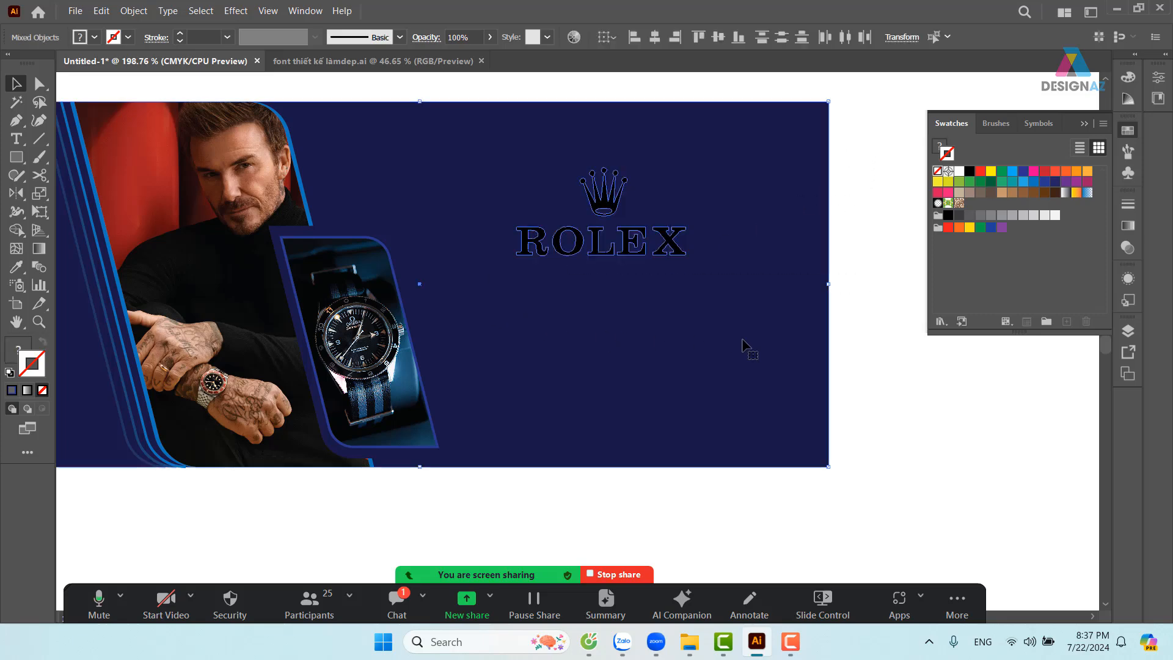
left_click_drag(805, 328, 785, 334)
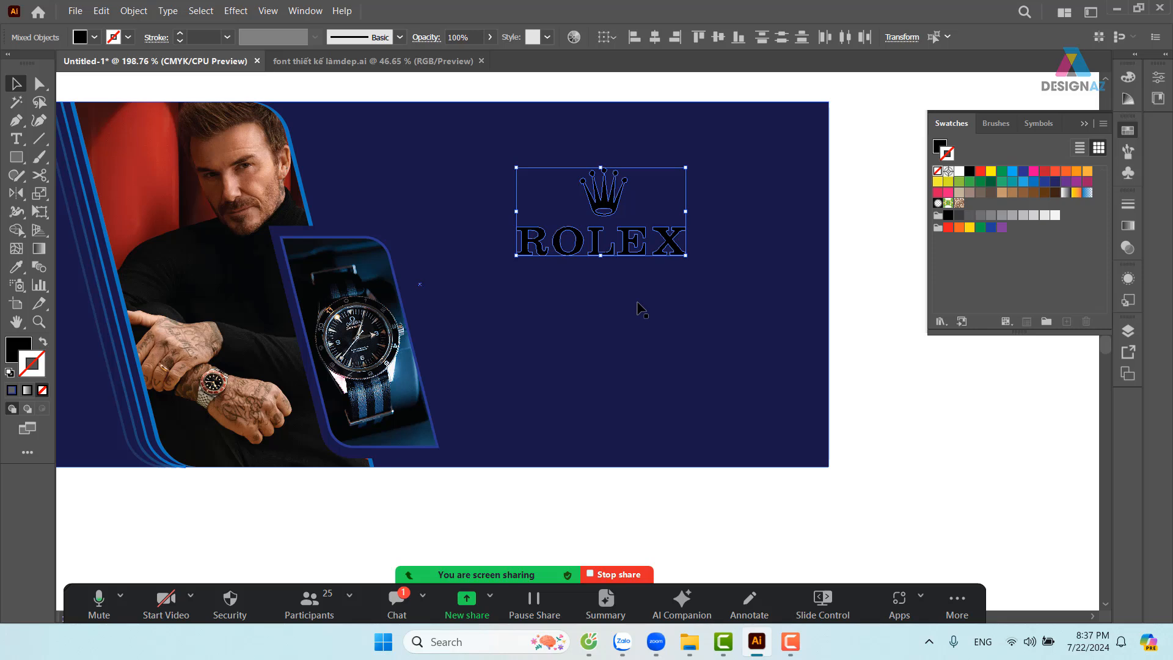
key("ctrl+g")
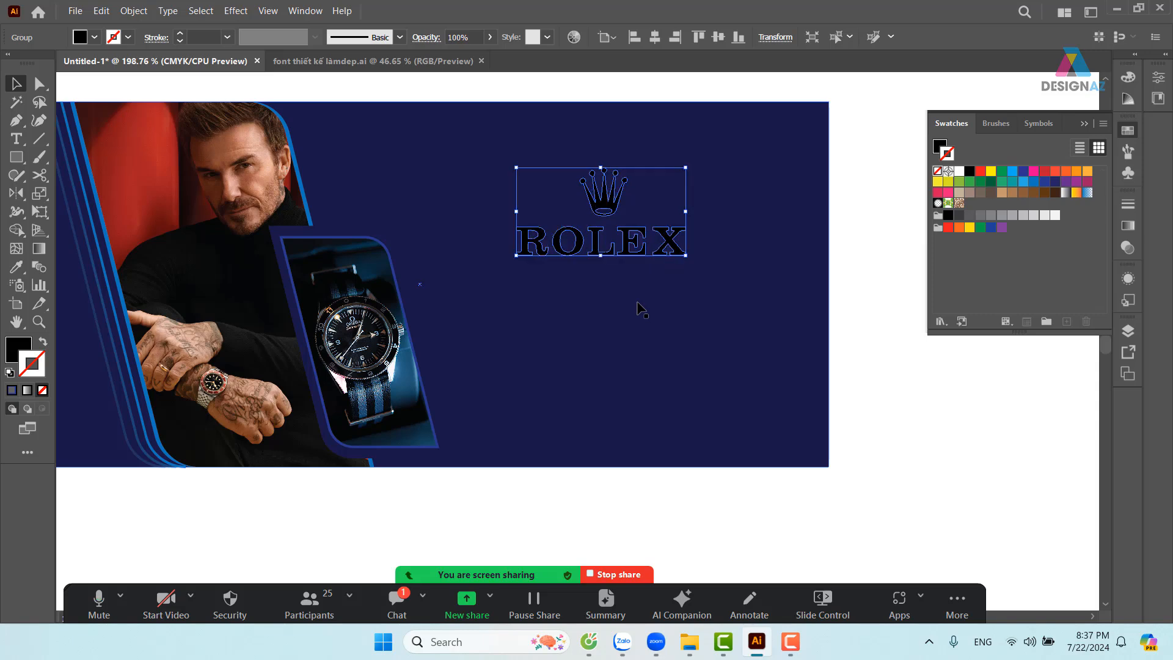
Try to apply the gold gradient of the whisky banner's curved stripe to the grouped logo with the Eyedropper, and undo it
left_click_drag(578, 186, 638, 450)
left_click_drag(654, 386, 579, 355)
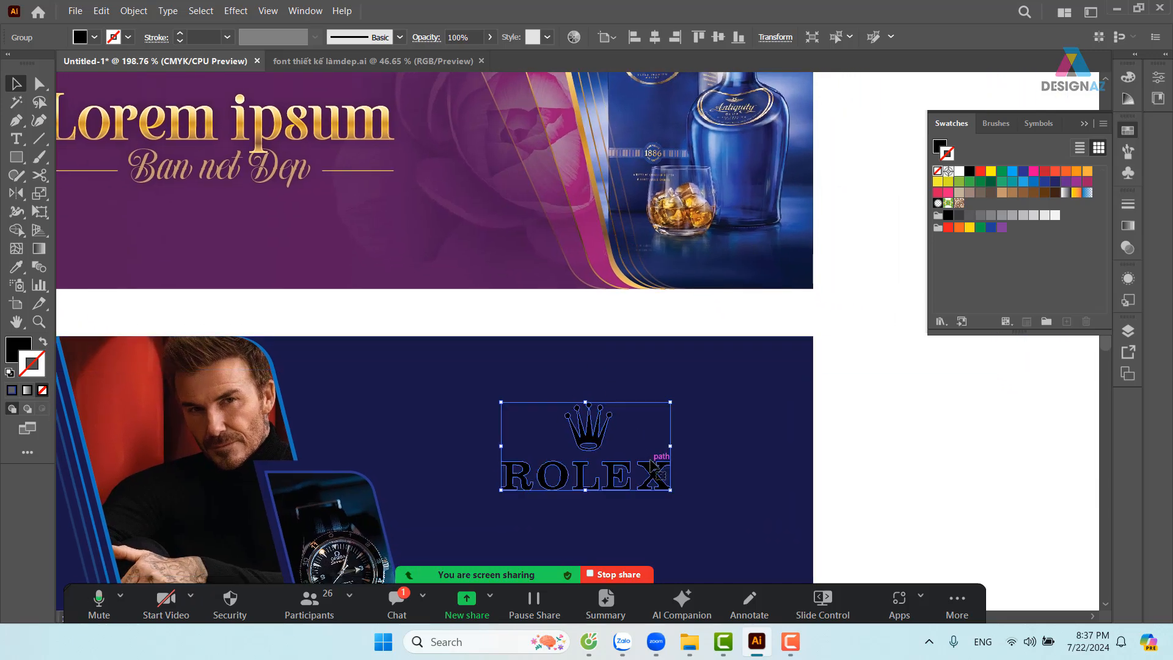
key("i")
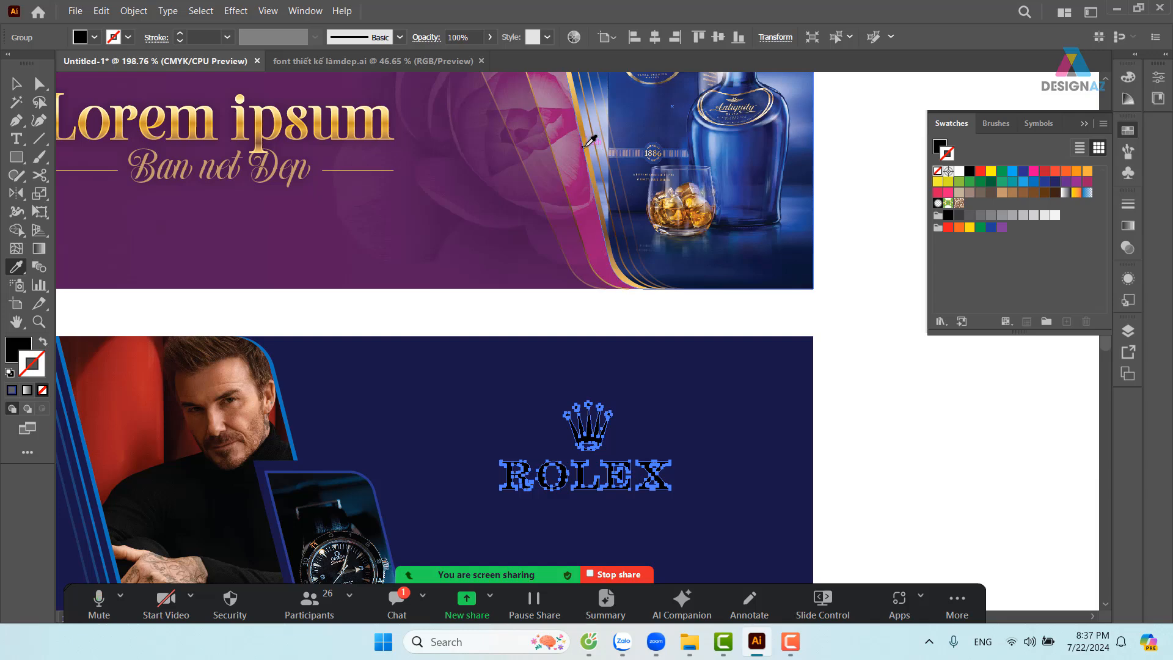
left_click(590, 141)
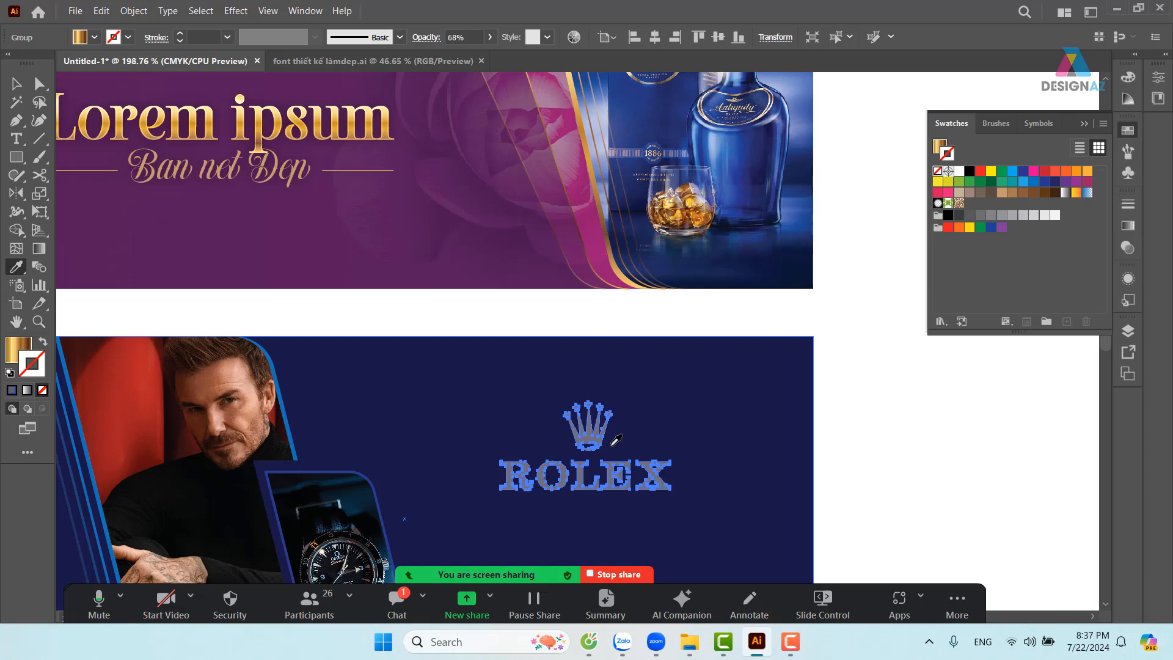
left_click(17, 83)
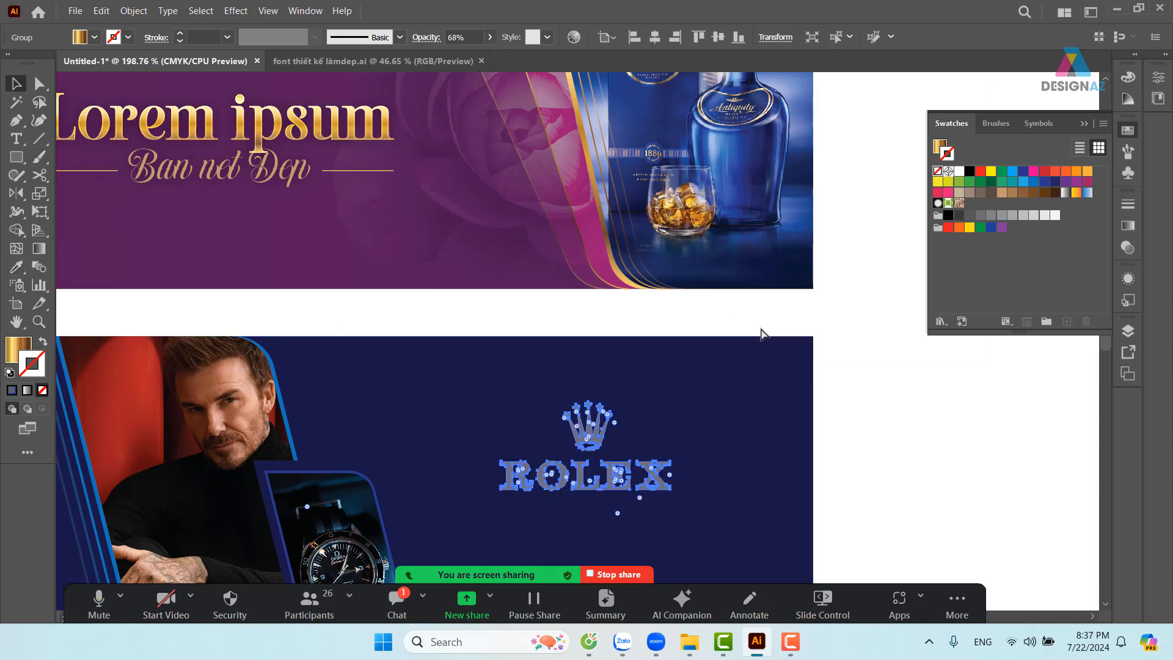
key("ctrl+z")
Ungroup the logo and sample the gold gradient from the whisky banner's curved stripe onto its crown and letters
right_click(592, 427)
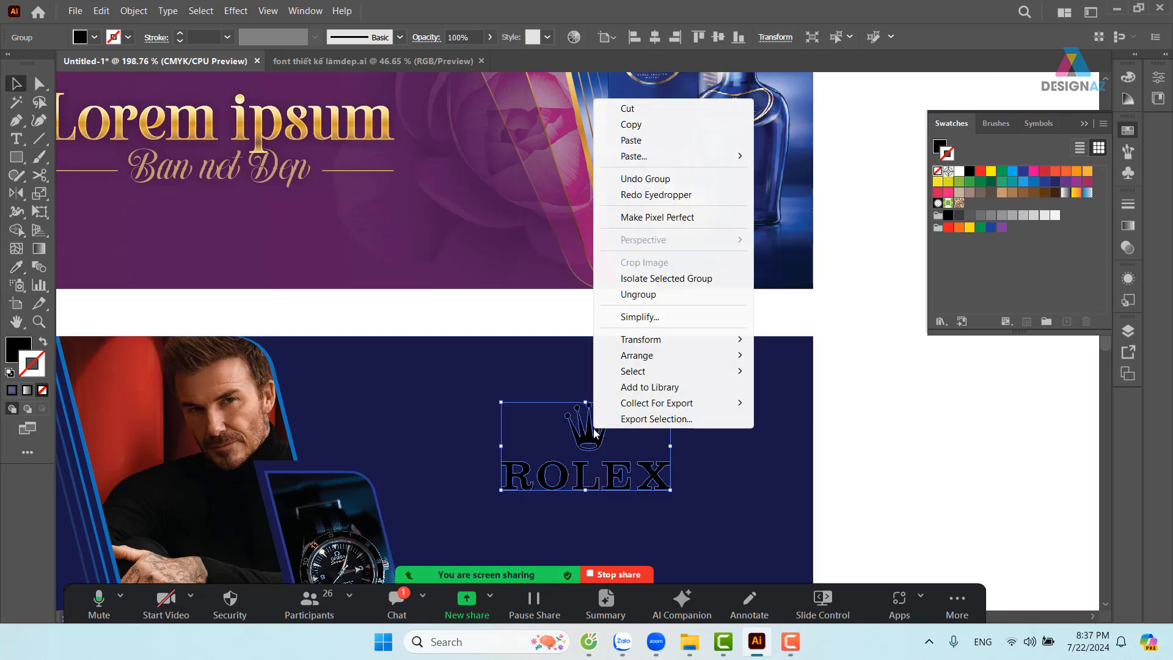
left_click(682, 297)
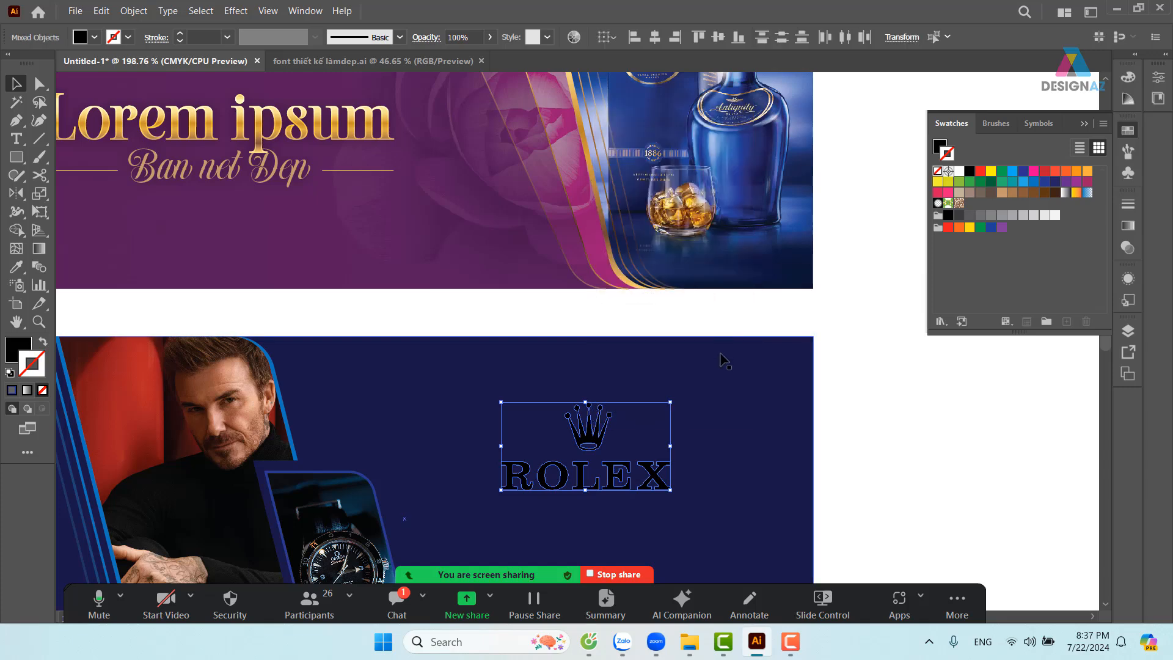
key("i")
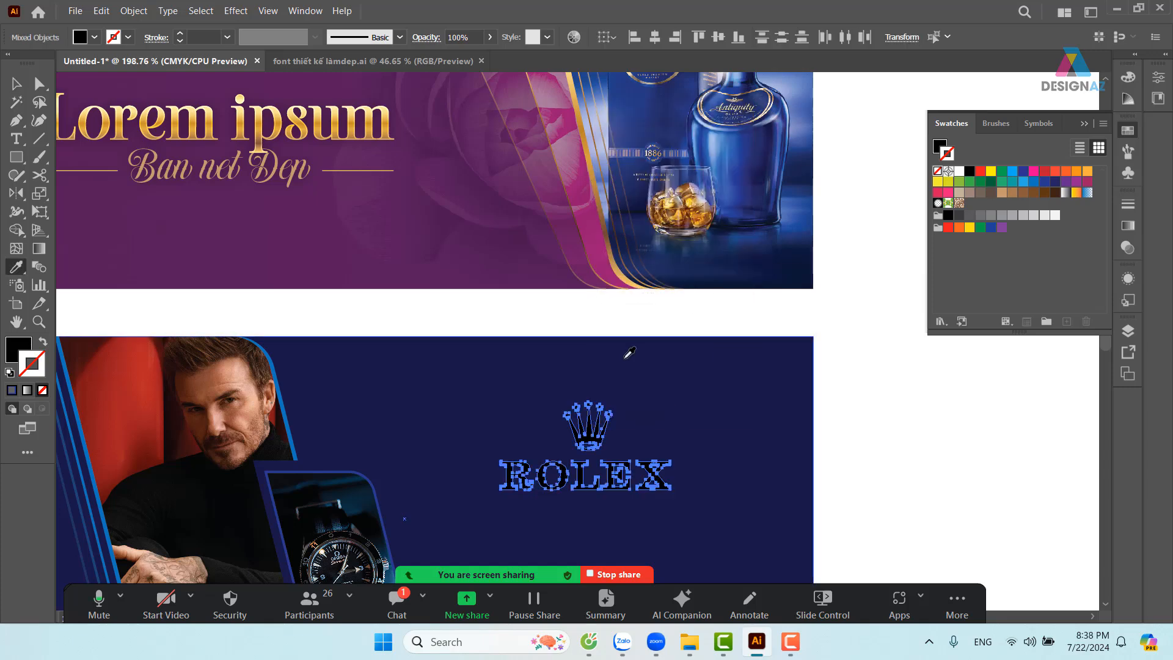
left_click(591, 140)
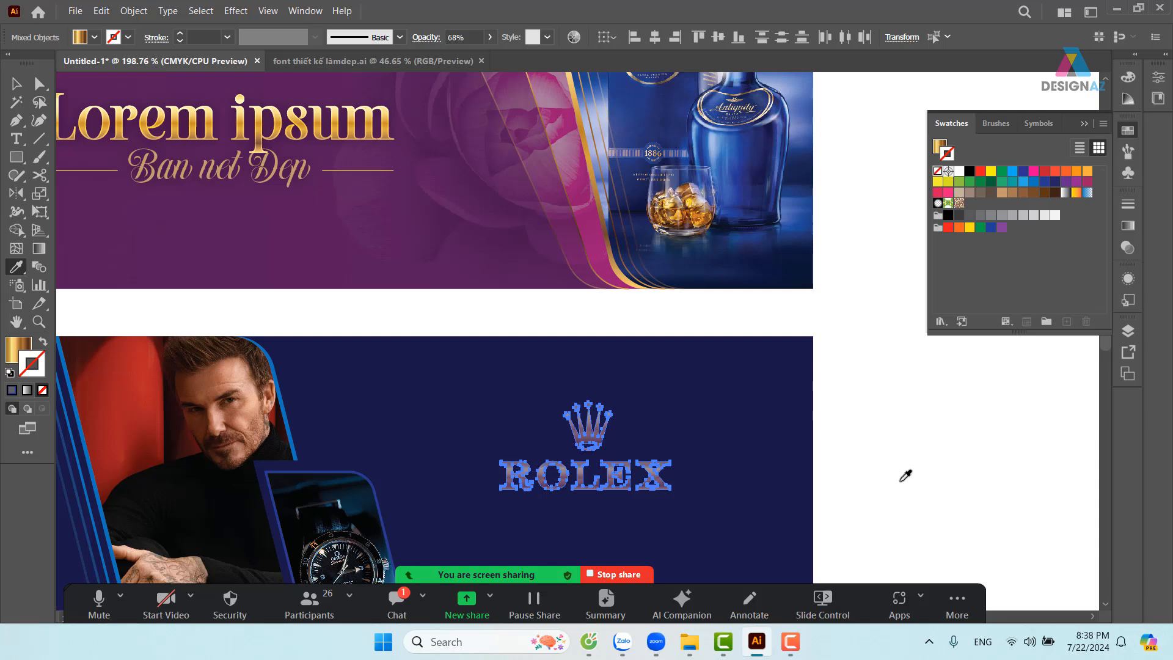
Set the logo shapes' blending mode to Normal and their opacity to 100%
left_click(1129, 245)
left_click(984, 220)
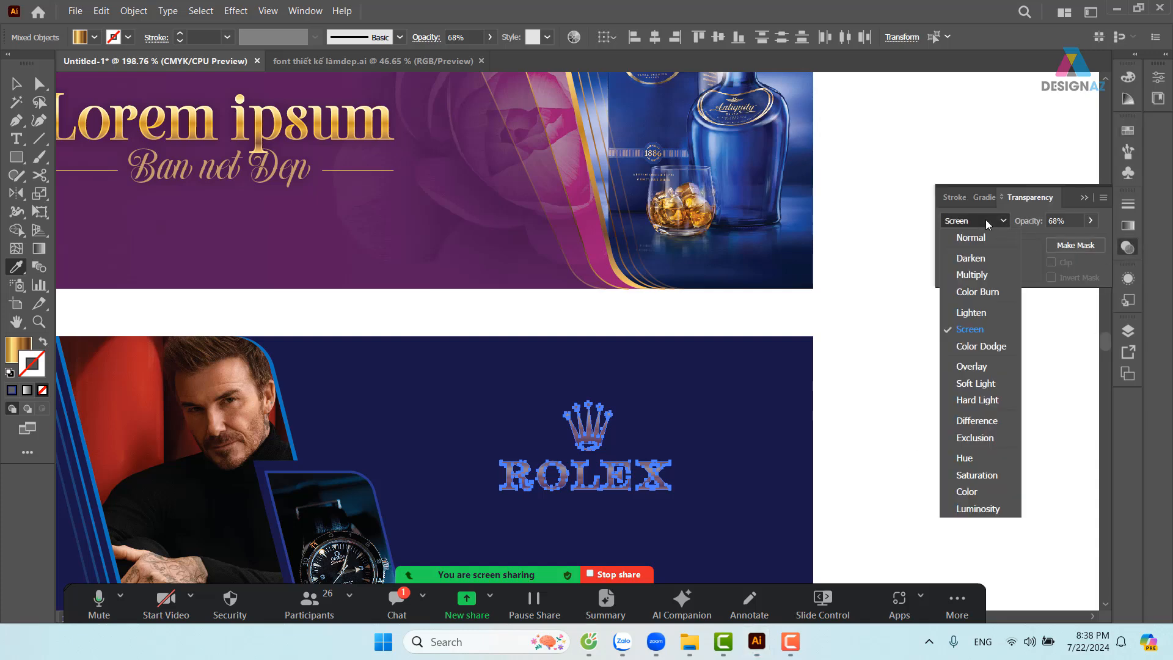
left_click(980, 236)
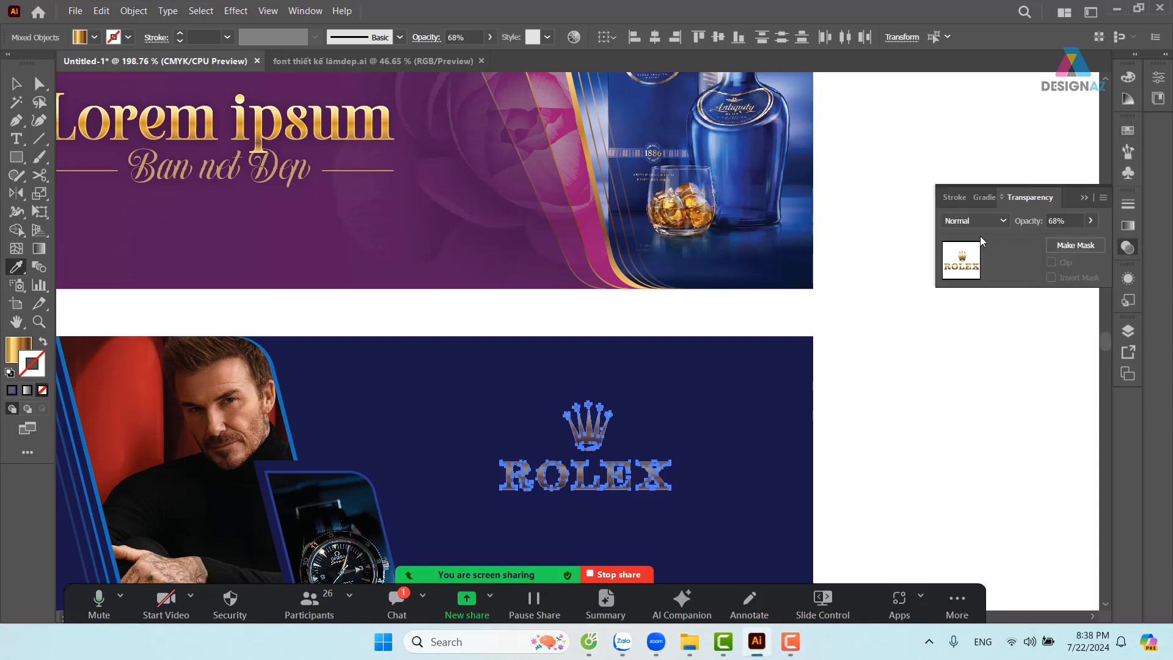
left_click(1076, 221)
type("100")
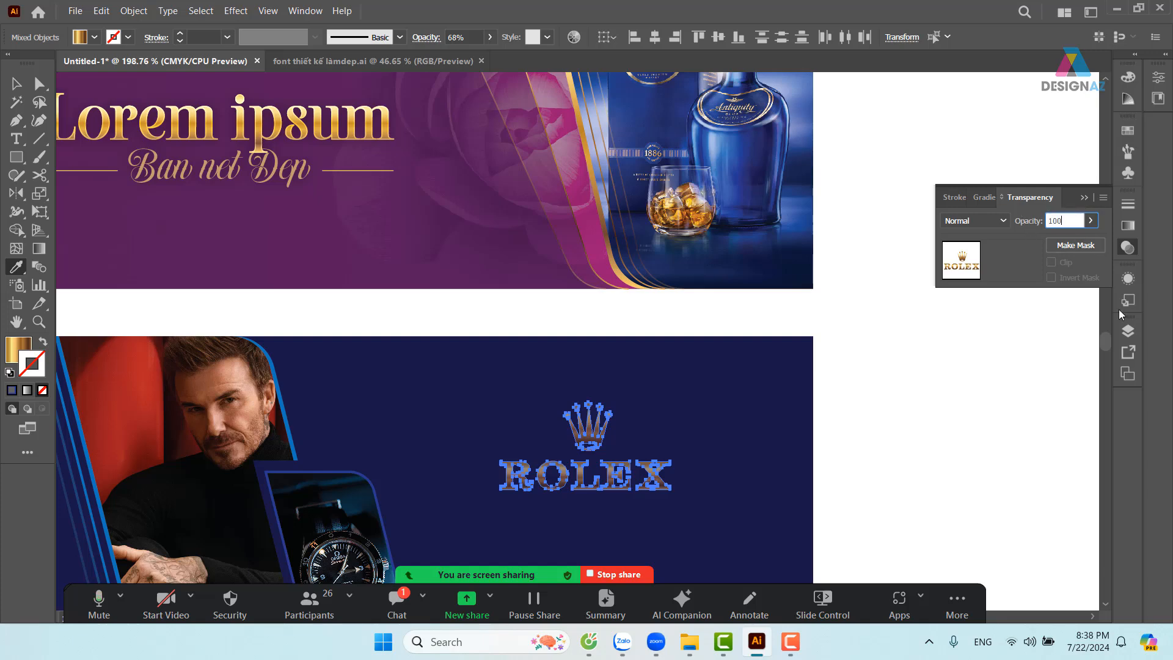
key("Return")
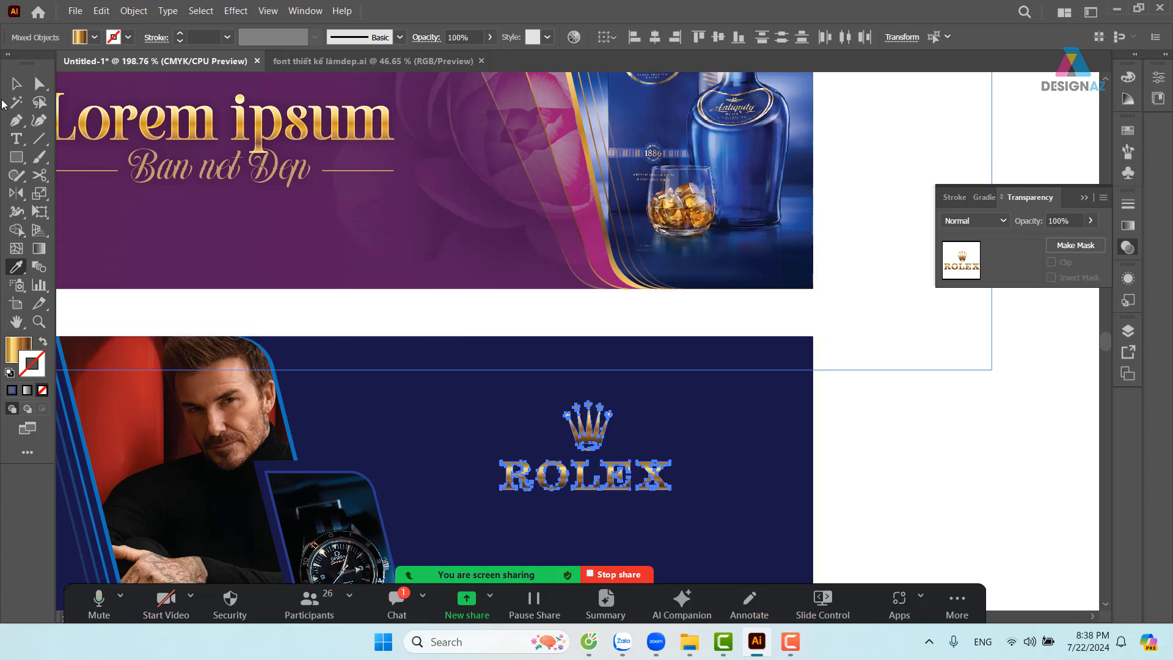
left_click(16, 83)
left_click(837, 483)
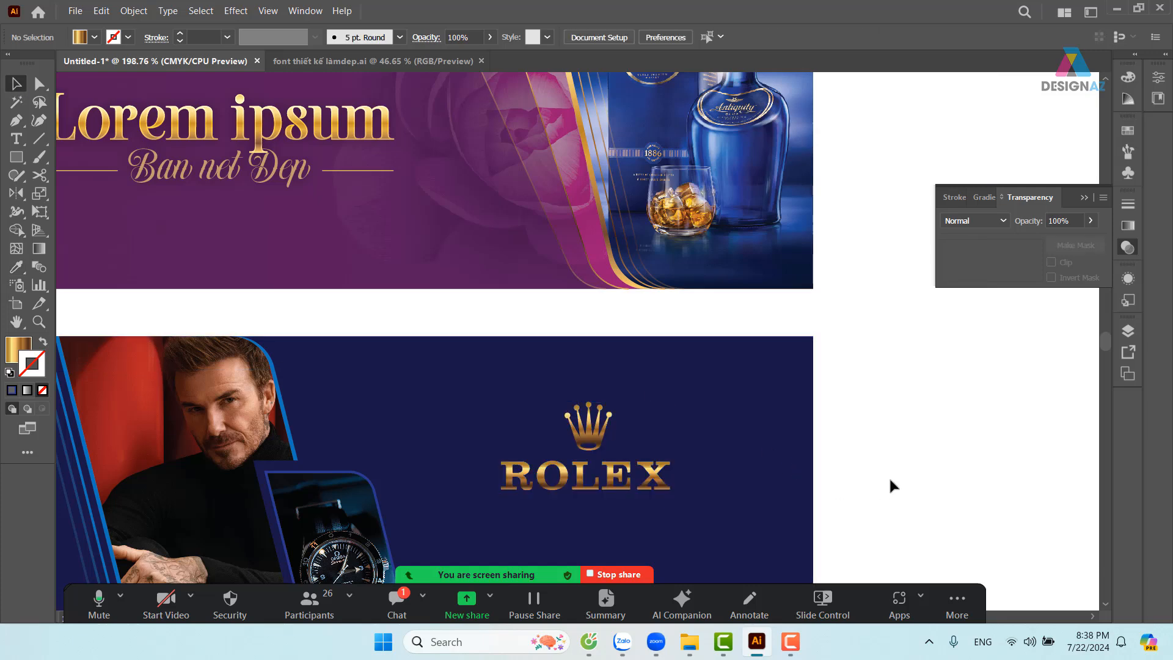
Select the gold crown and ROLEX letters without the navy background and group them
scroll(856, 332, "down", 5)
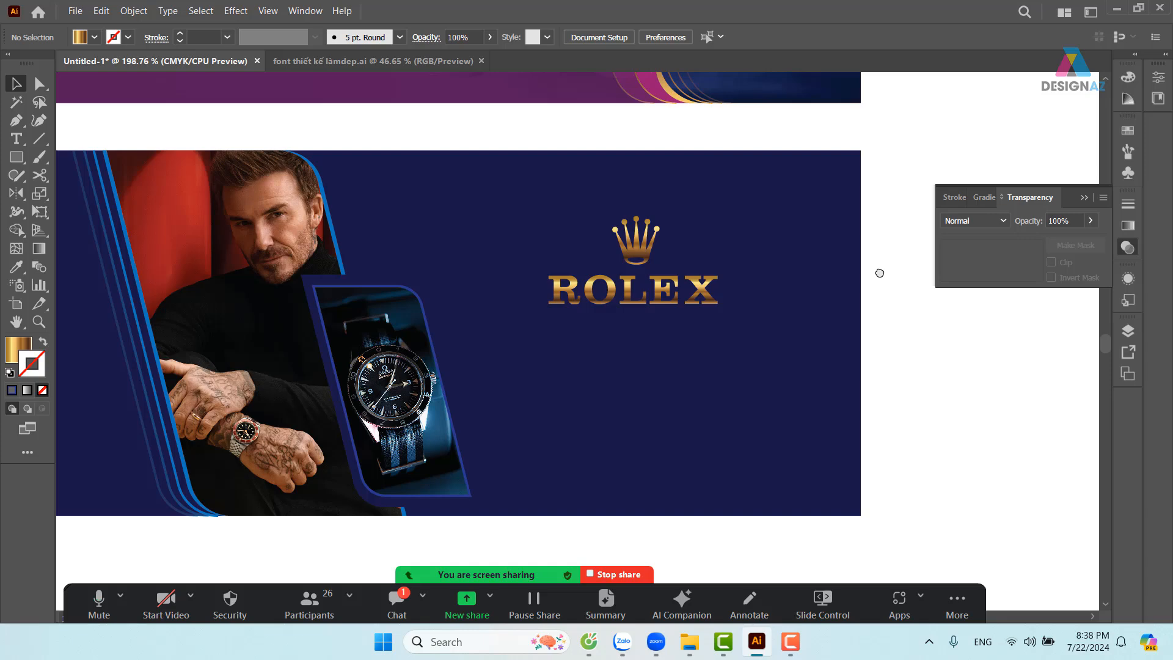
left_click_drag(806, 337, 757, 381)
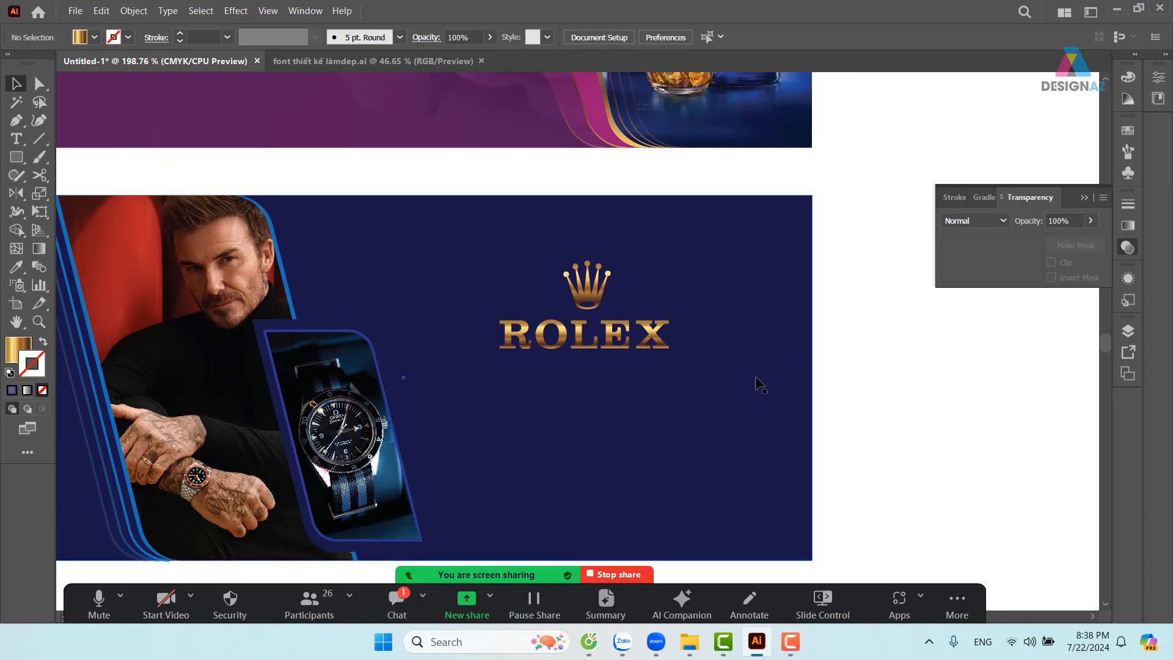
left_click_drag(858, 238, 450, 407)
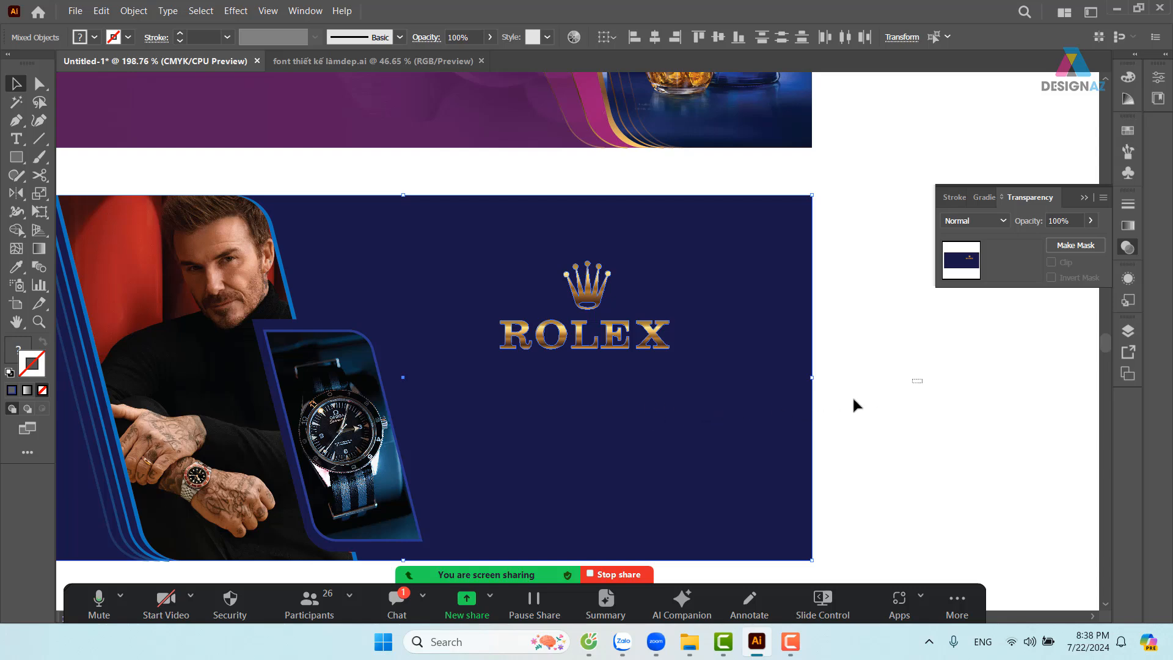
left_click_drag(853, 398, 749, 429)
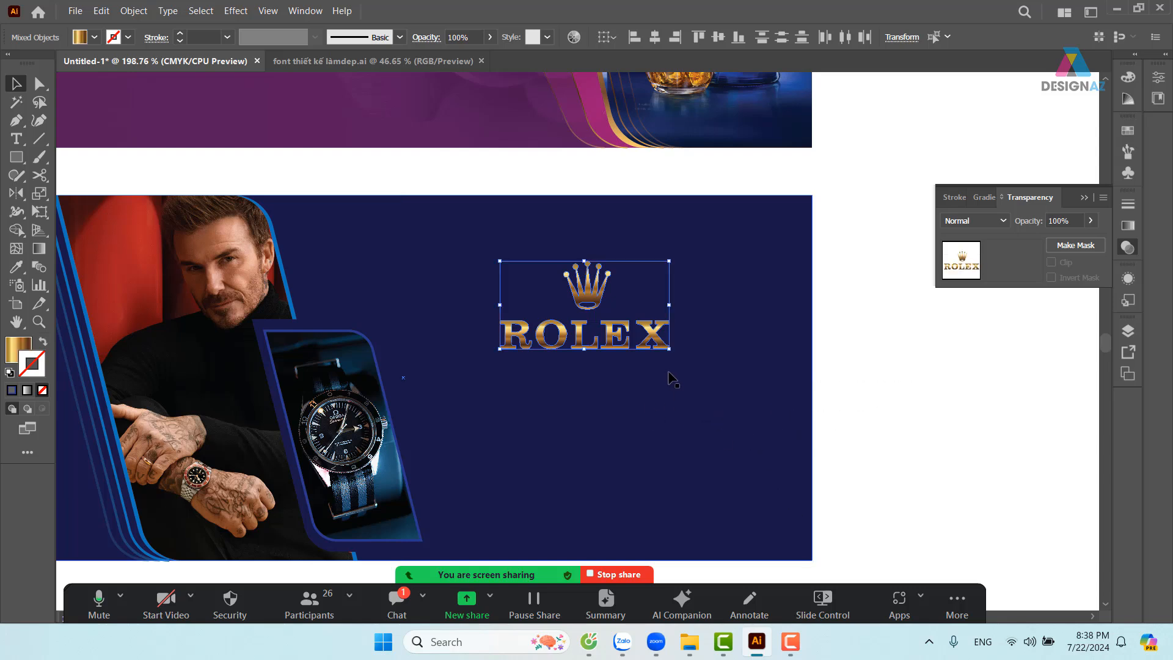
key("ctrl+g")
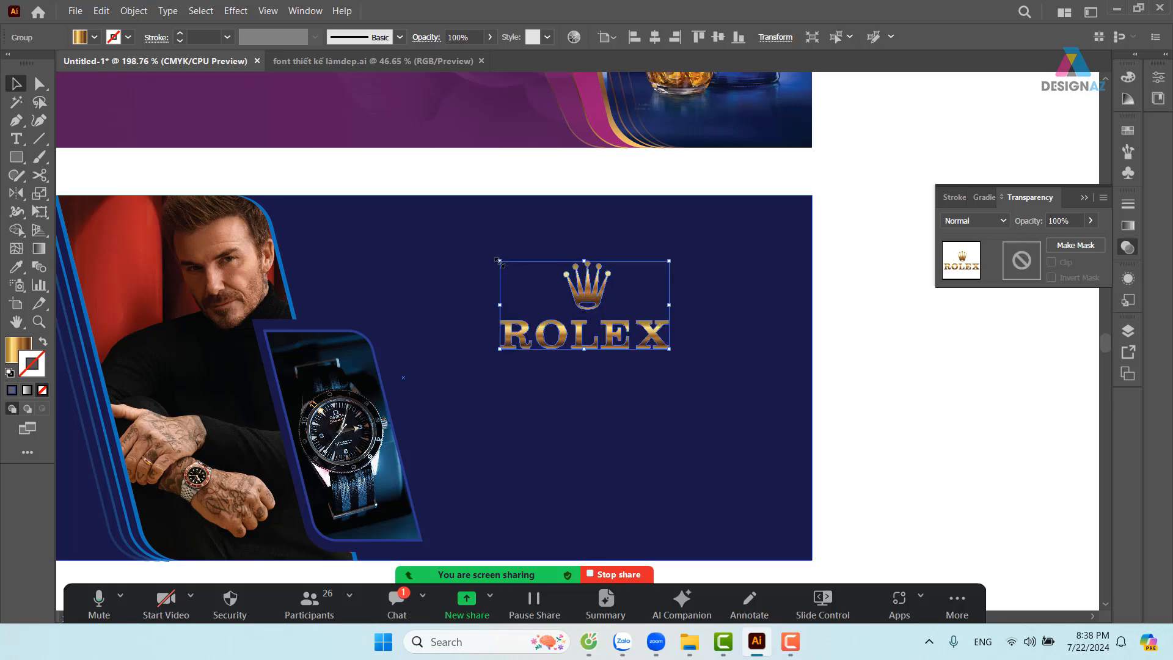
Scale the gold logo group down slightly and move it a little higher on the navy area
left_click_drag(499, 261, 527, 276)
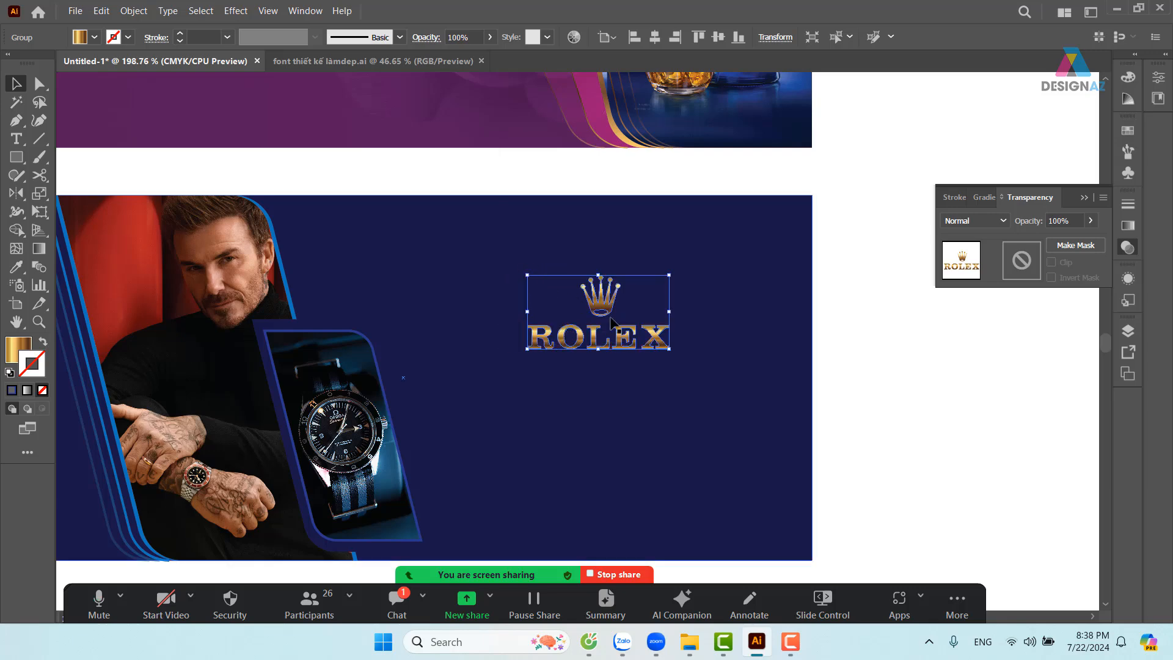
left_click_drag(612, 314, 614, 301)
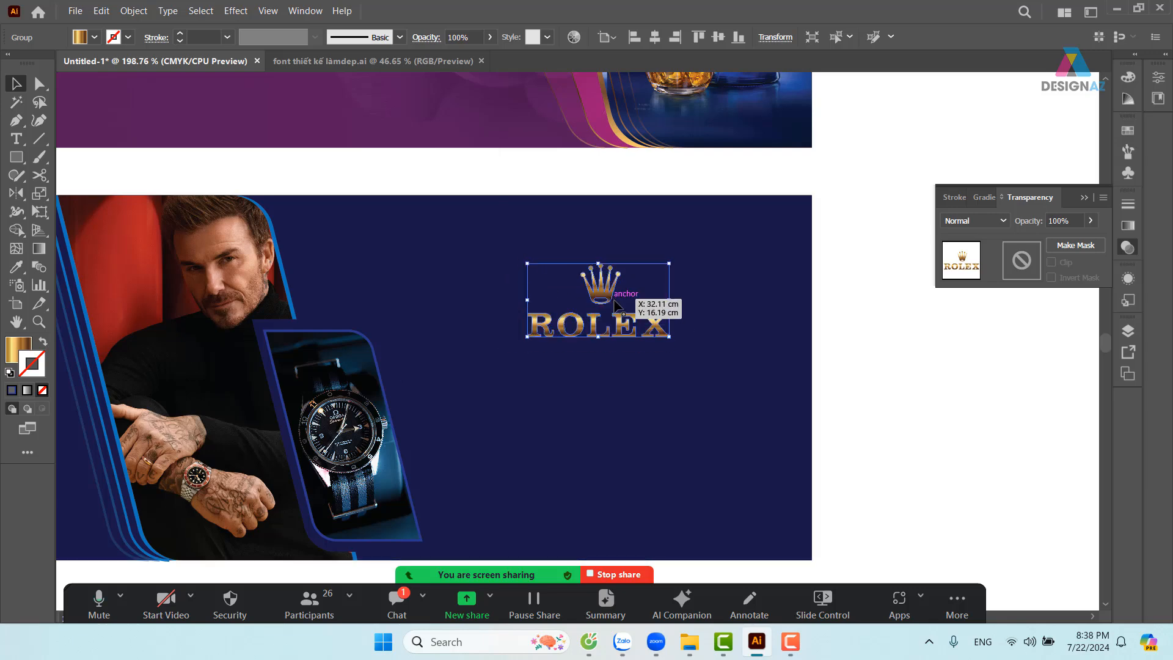
left_click(878, 357)
left_click_drag(911, 375, 1040, 400)
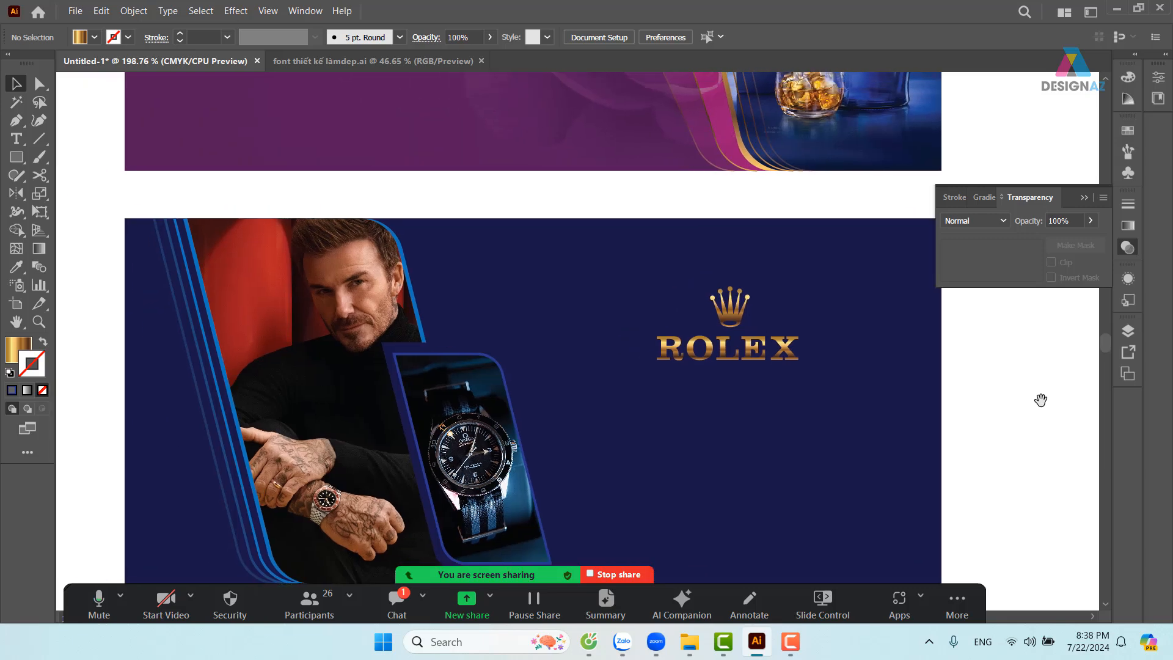
Swap the fill and stroke of the Rolex logo group so the gold gradient becomes its outline
left_click(787, 358)
left_click_drag(879, 386, 783, 392)
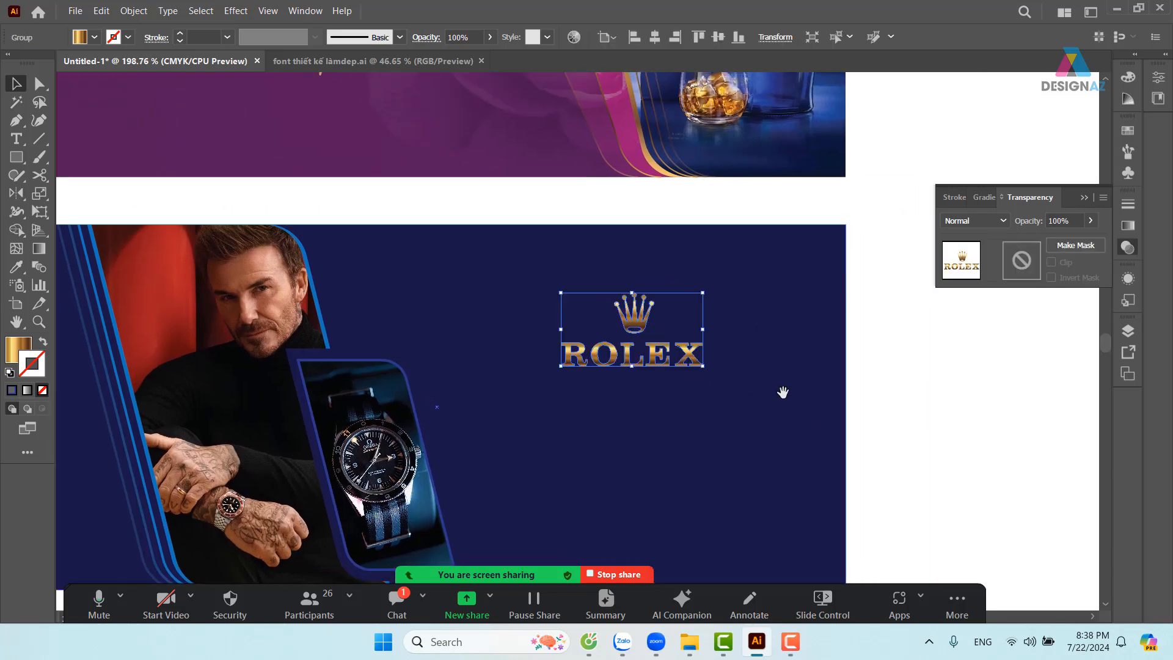
key("ctrl+equal")
key("ctrl+equal")
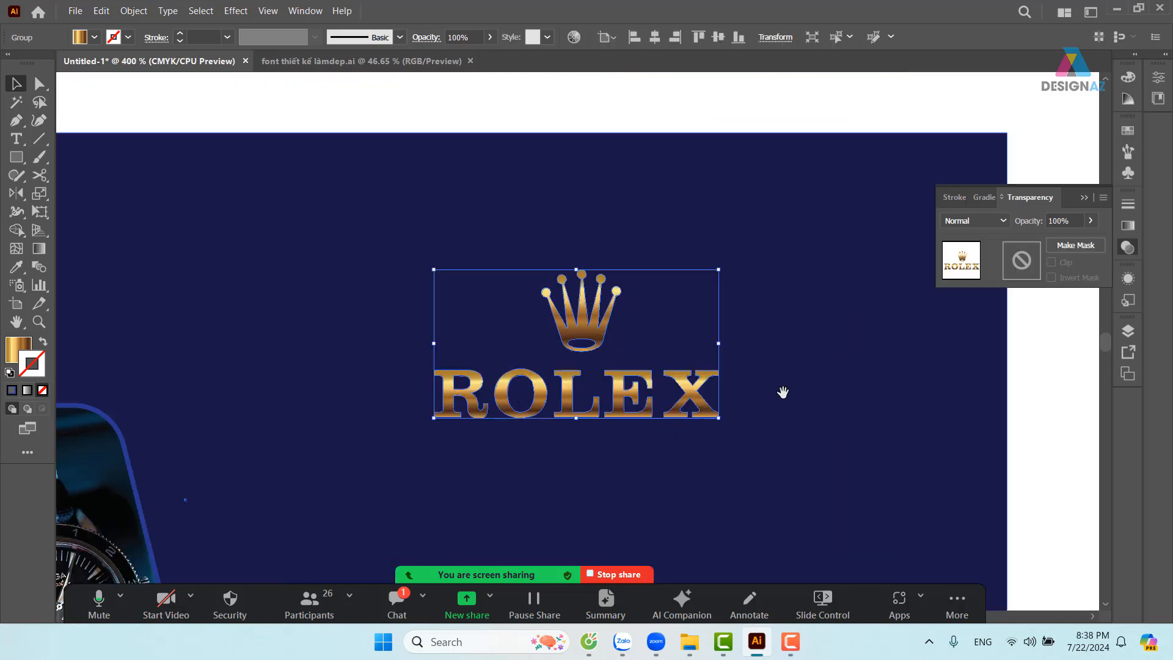
key("ctrl")
key("shift+x")
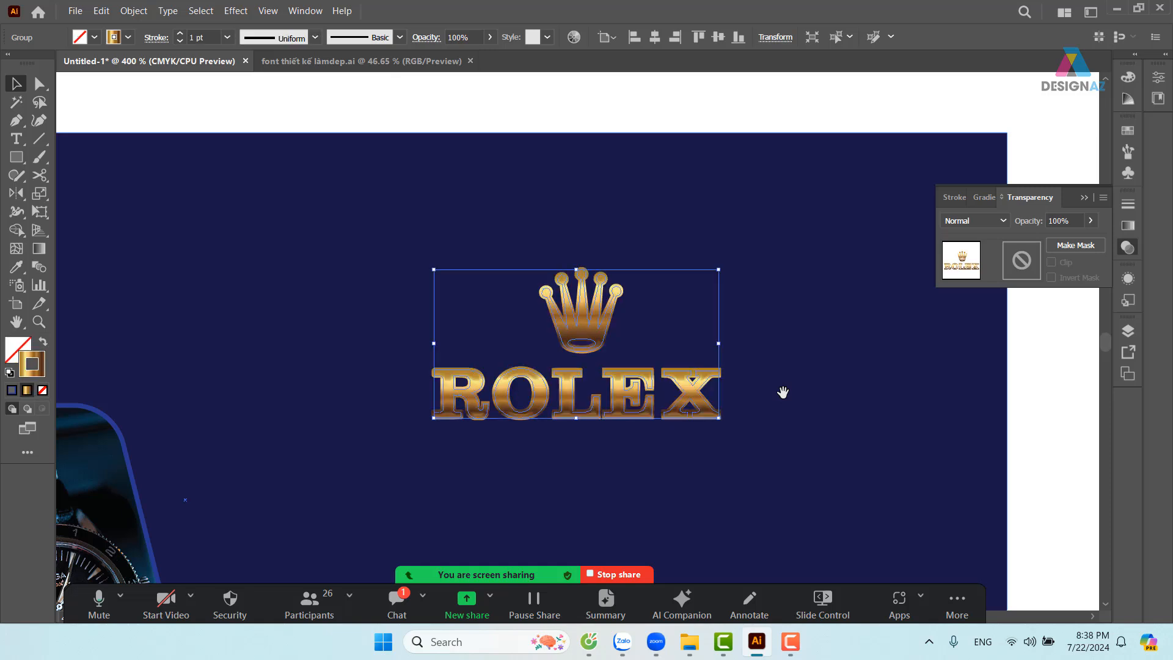
Set the stroke weight of the Rolex logo's gold outline copy to 0.25 pt
left_click(1037, 438)
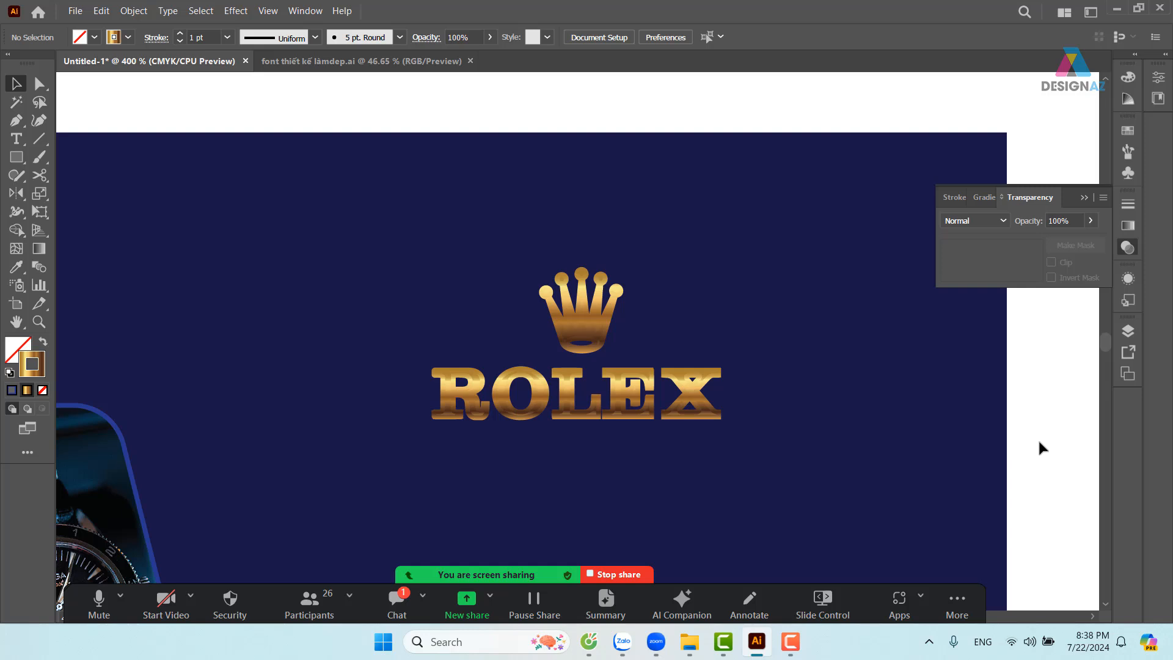
left_click_drag(709, 421, 705, 488)
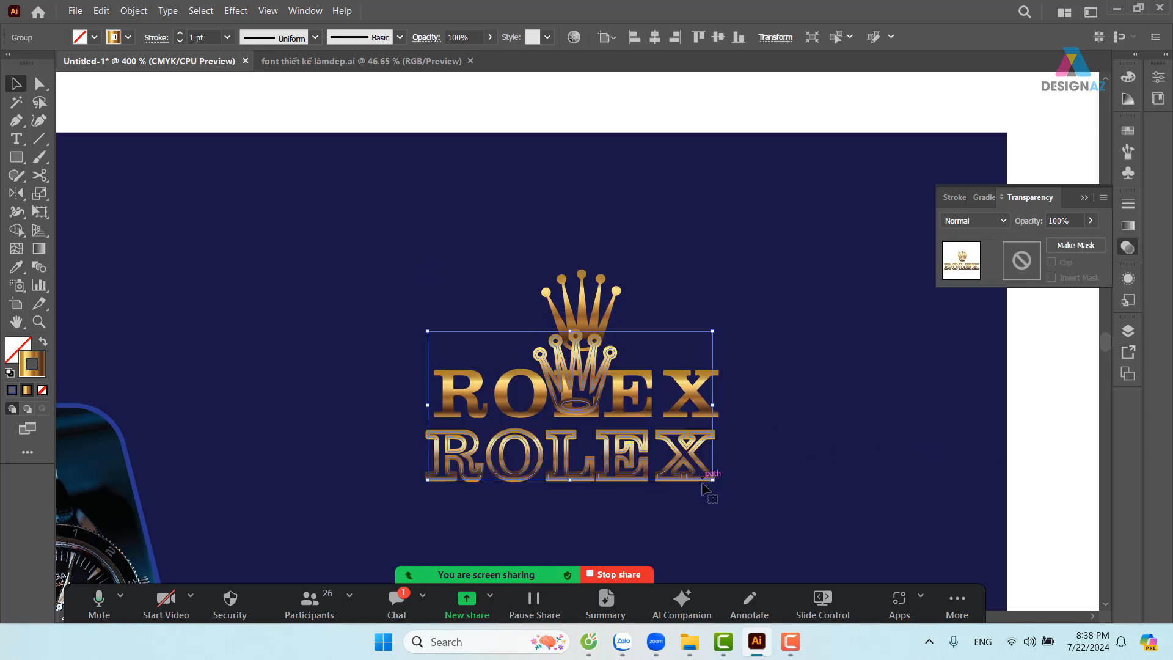
key("ctrl+z")
left_click(227, 37)
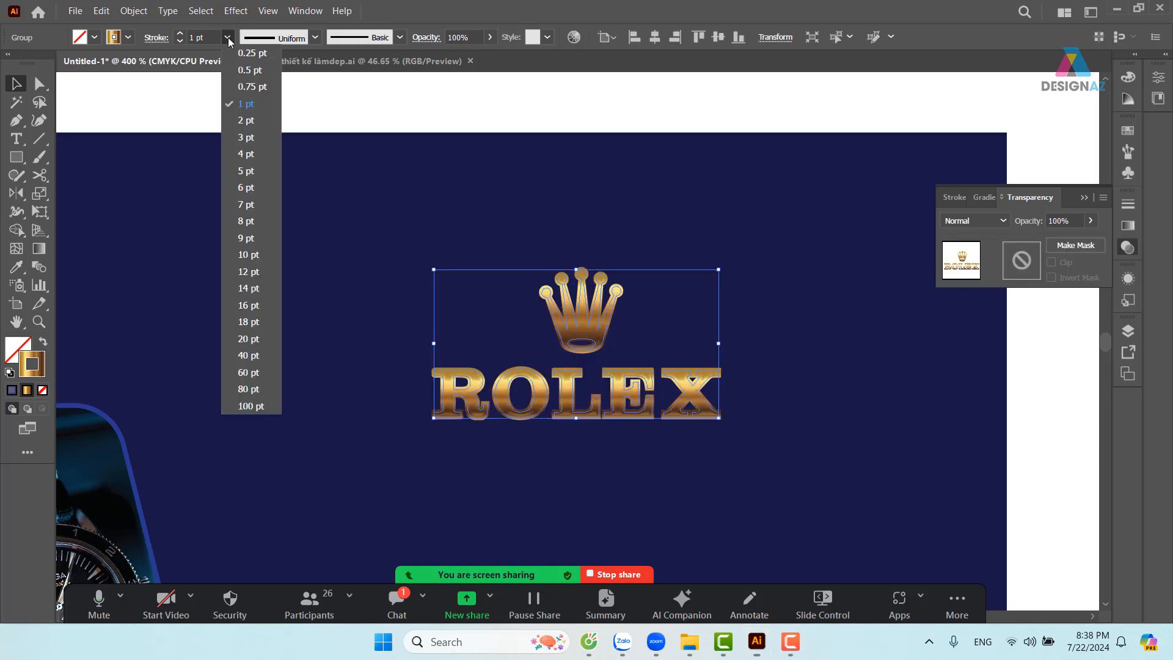
left_click(252, 53)
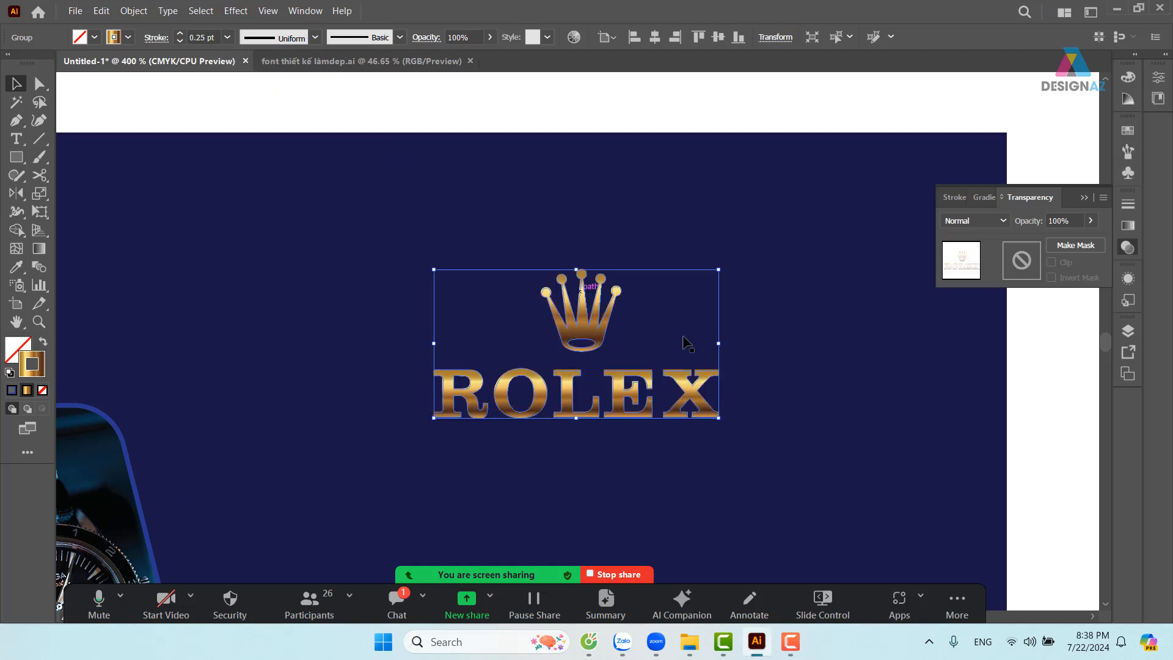
left_click(1023, 387)
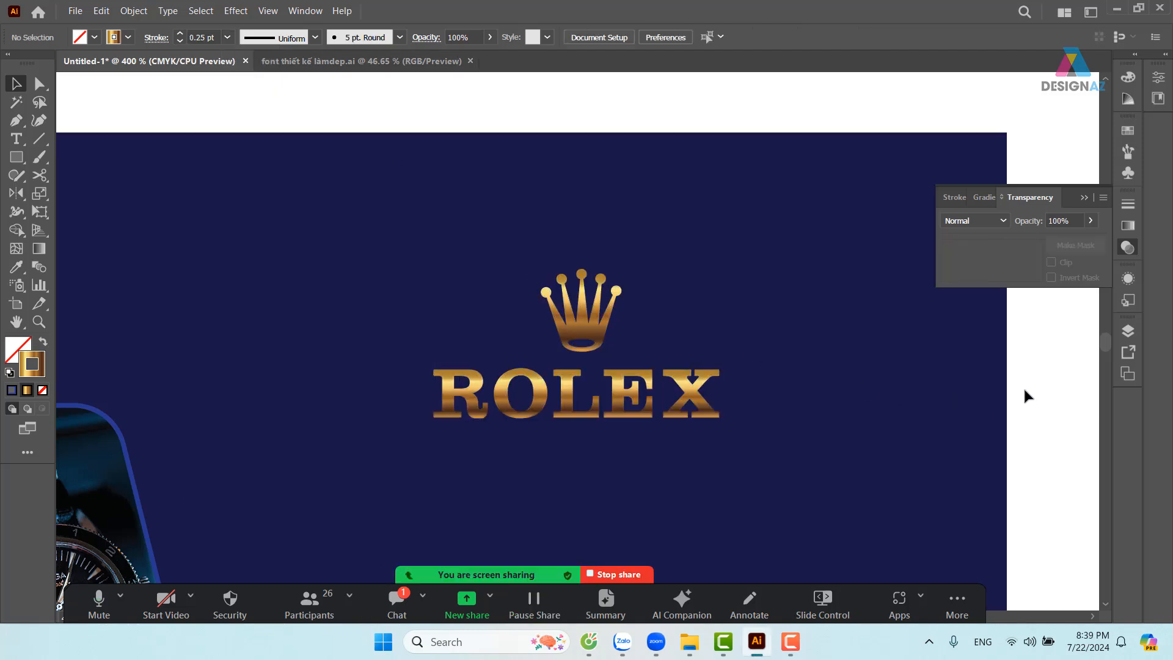
Delete the gold outline copy lying over the Rolex logo
left_click_drag(703, 403, 739, 404)
key("Delete")
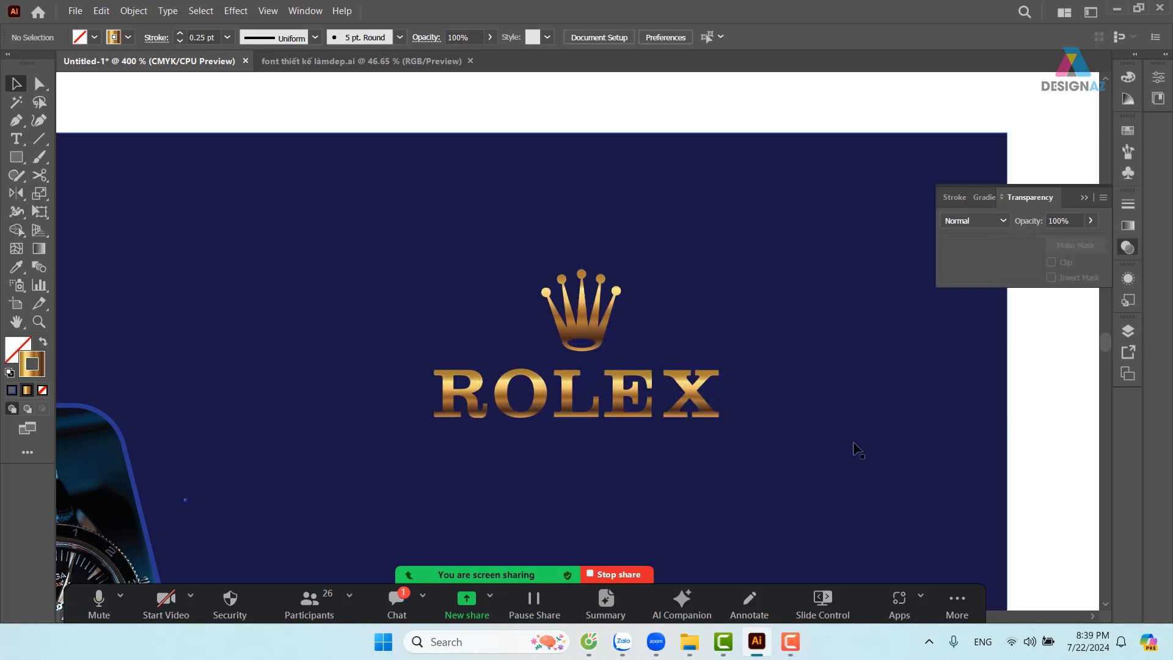
Try the Screen blending mode on the gold-filled Rolex logo group, and undo it
left_click(713, 408)
left_click(985, 222)
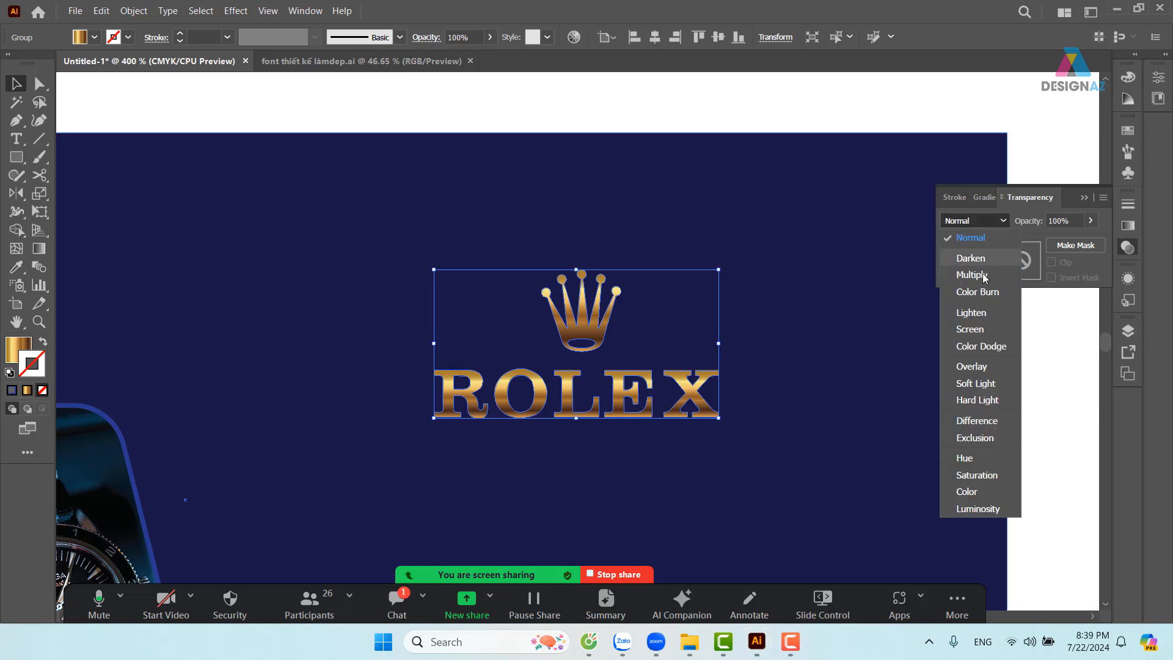
left_click(987, 332)
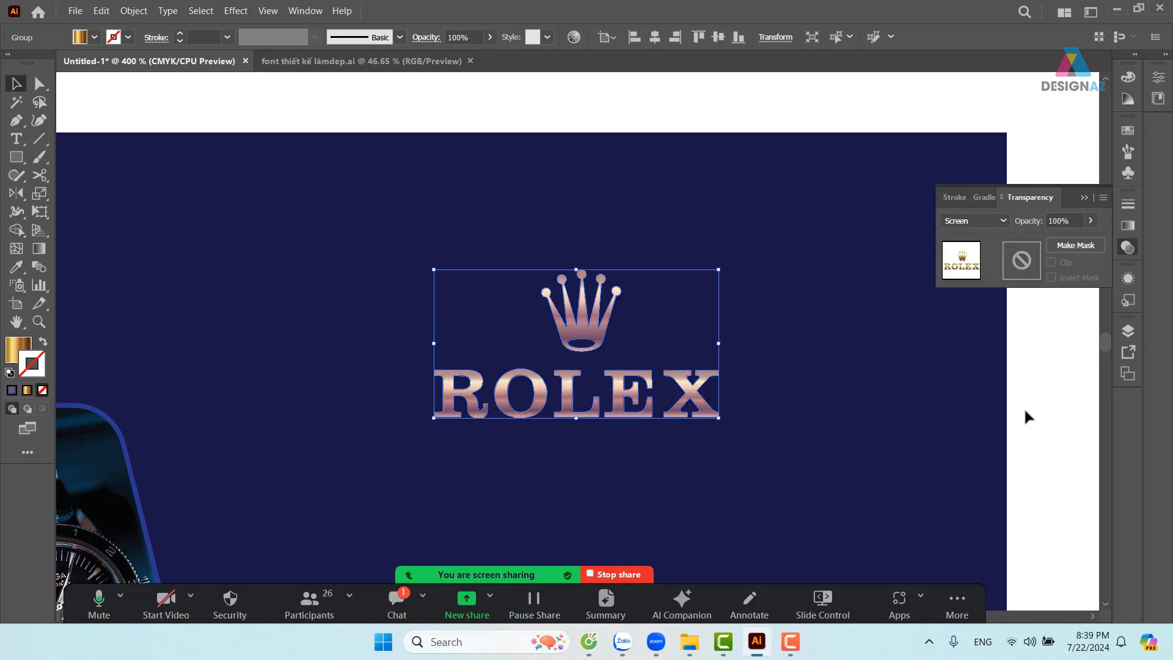
key("ctrl+z")
Move the gold-filled Rolex logo aside to check beneath it, and restore its position
left_click(1028, 391)
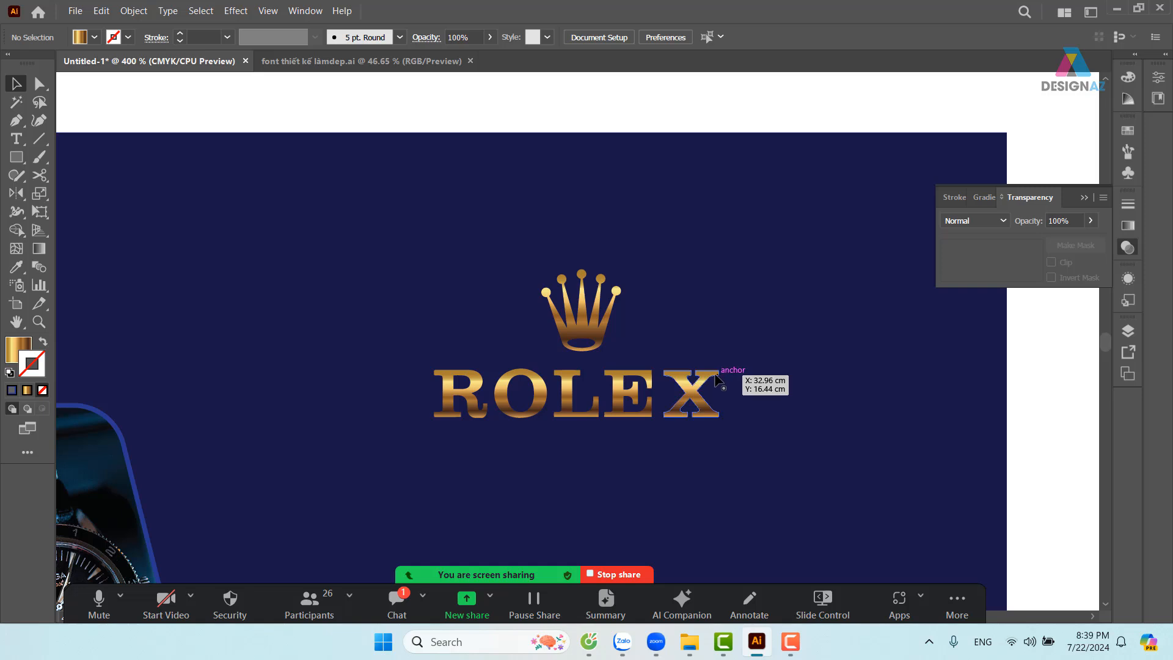
left_click(717, 380)
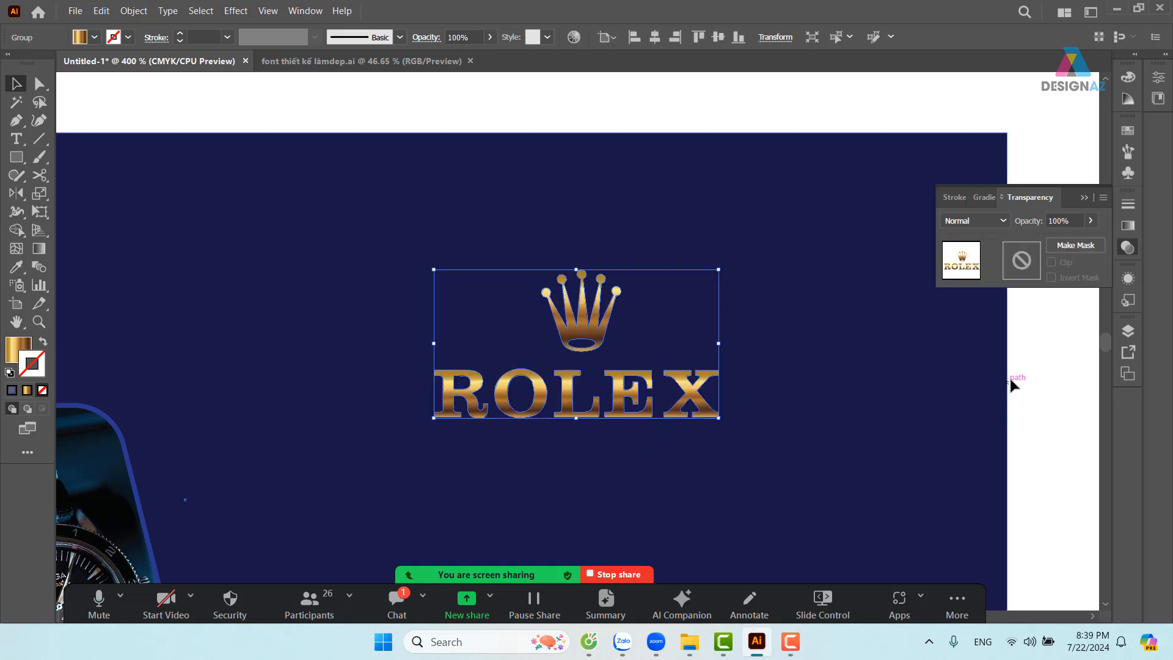
left_click_drag(711, 384, 739, 406)
key("ctrl+z")
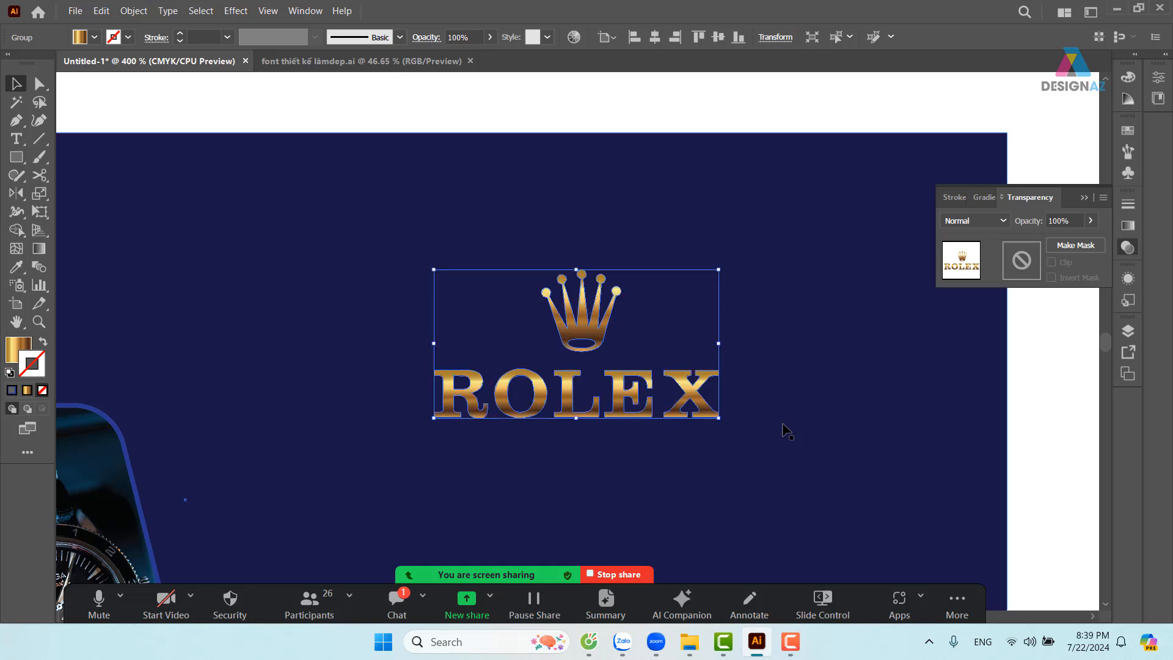
left_click(1053, 402)
Duplicate the gold Rolex logo in place in front and swap the copy's fill and stroke
left_click(710, 412)
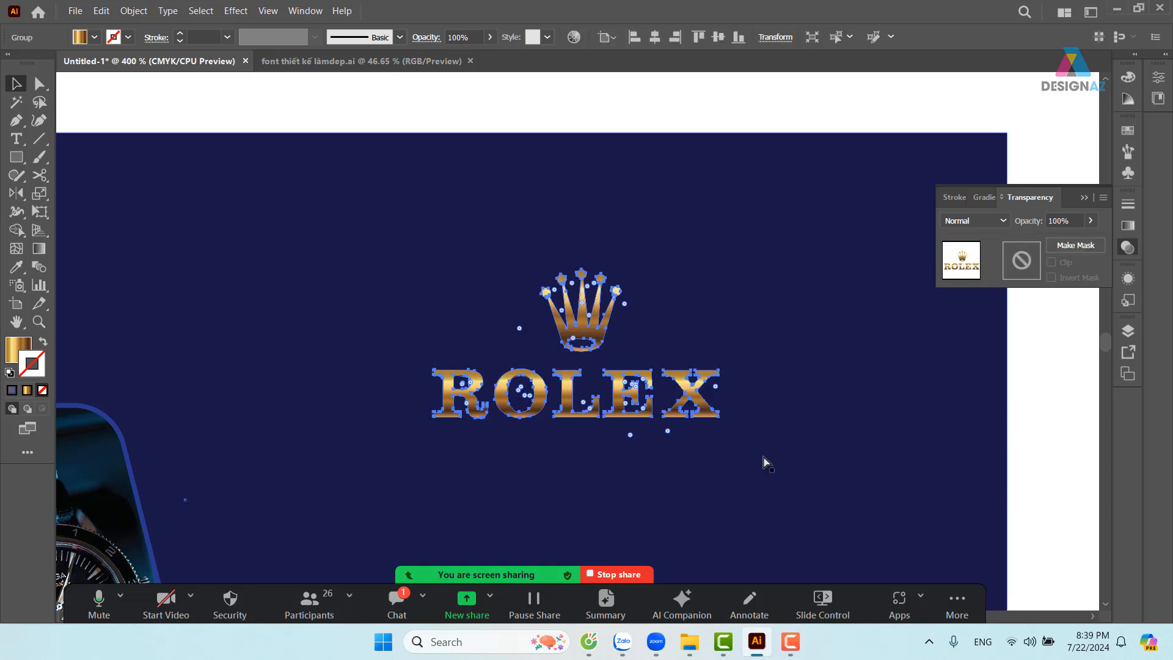
key("ctrl+c")
key("ctrl+f")
key("shift+x")
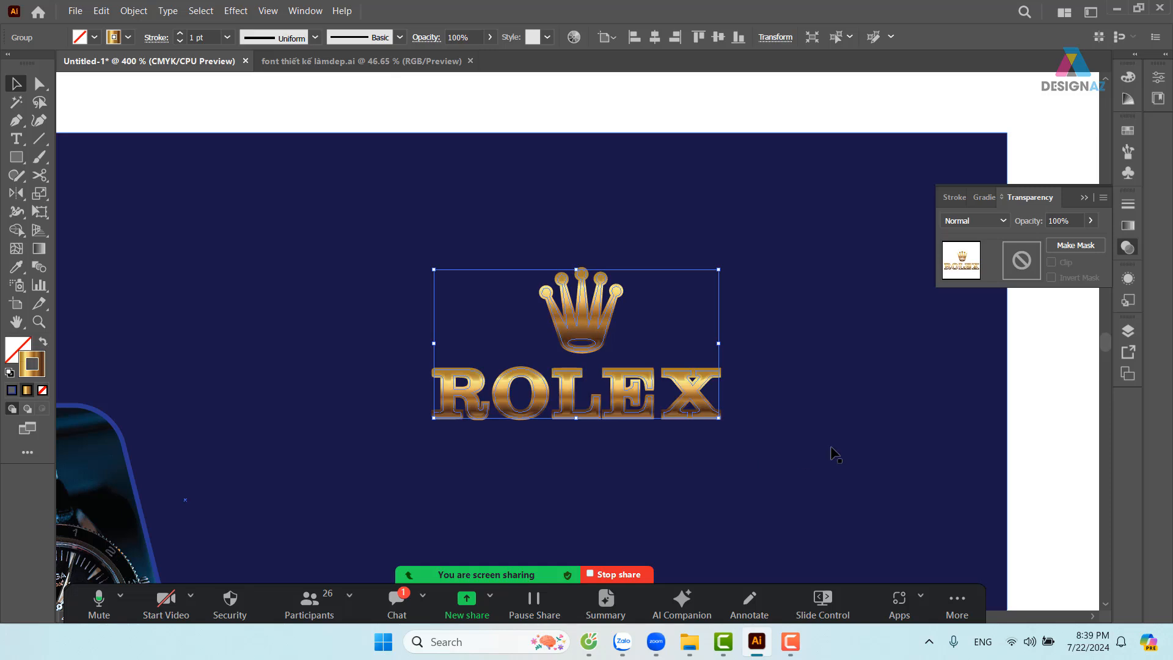
Set the outline copy's stroke weight to 0.25 pt and its blending mode to Screen
left_click(227, 37)
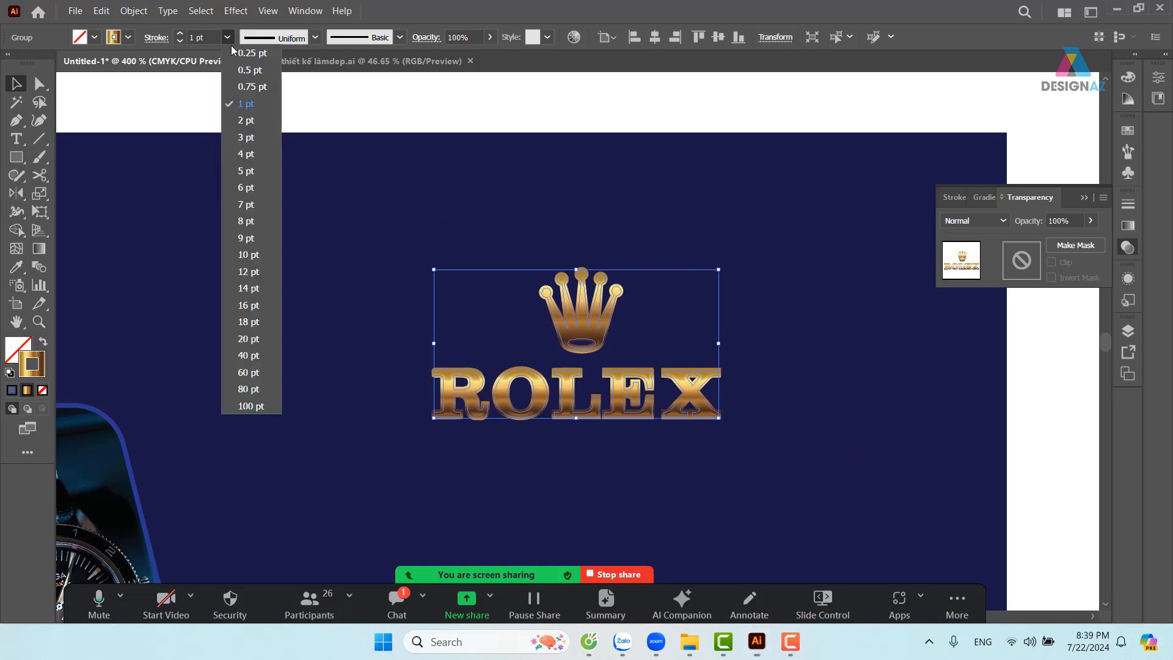
left_click(245, 54)
left_click(935, 437)
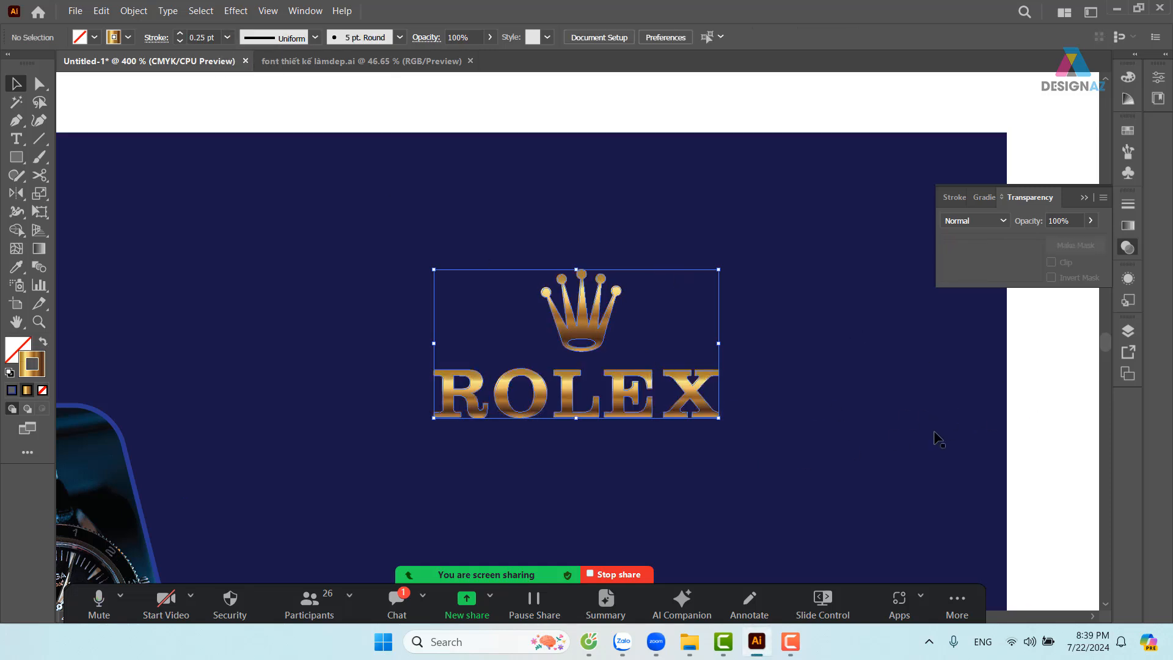
left_click_drag(711, 406, 779, 405)
key("ctrl+z")
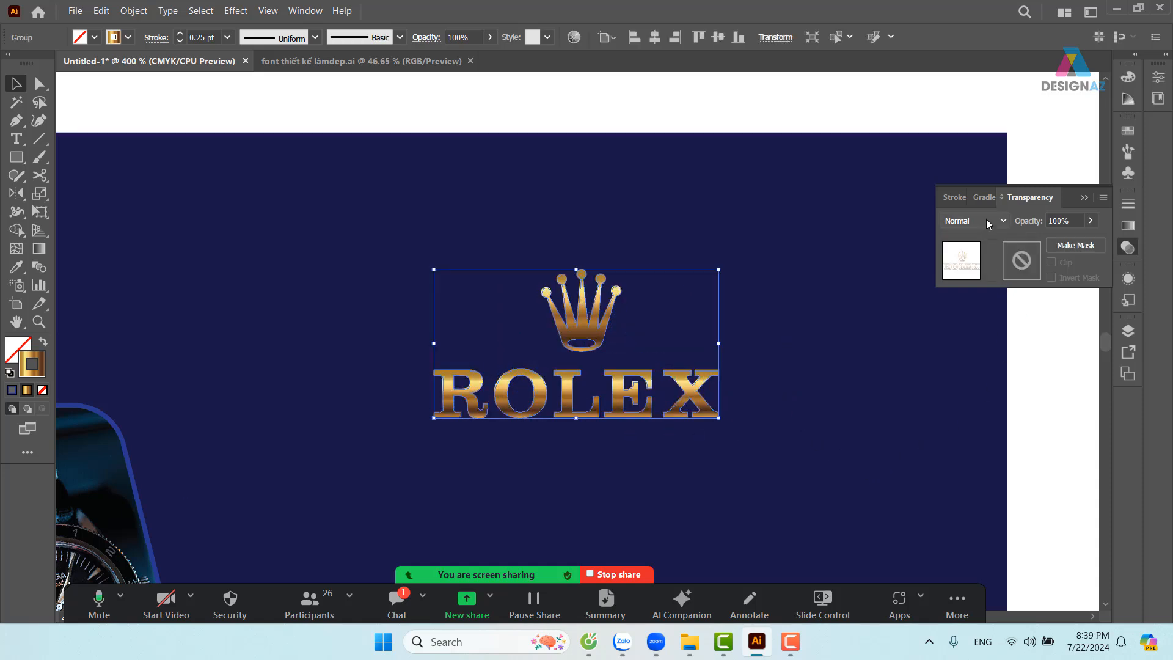
left_click(986, 218)
left_click(977, 331)
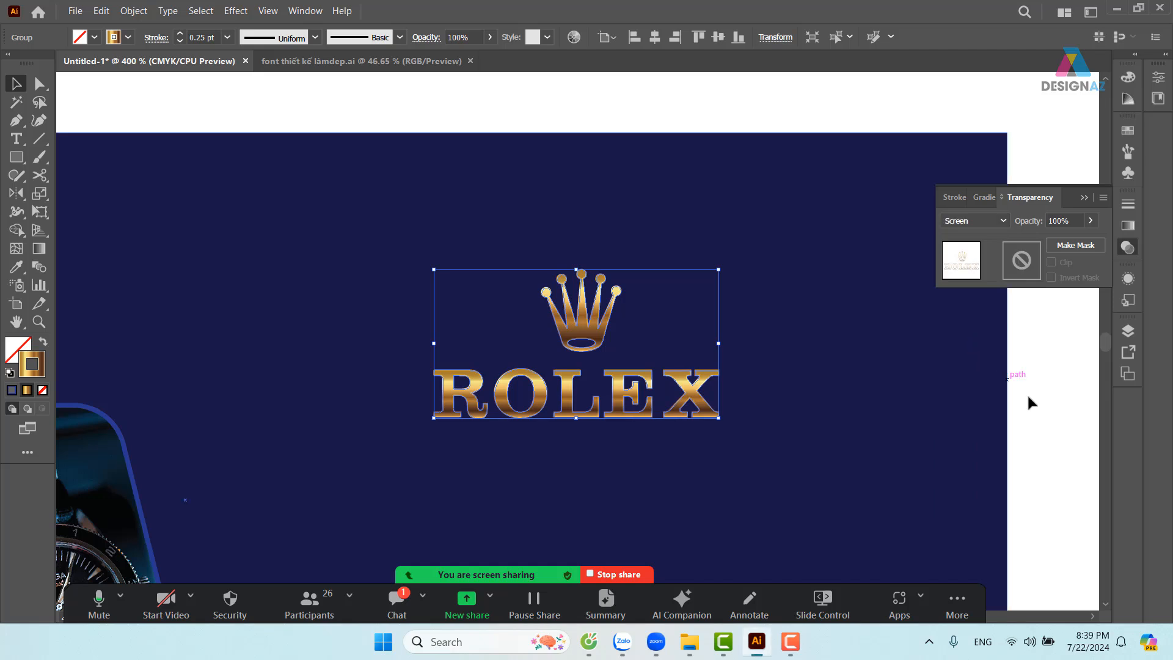
left_click(1031, 409)
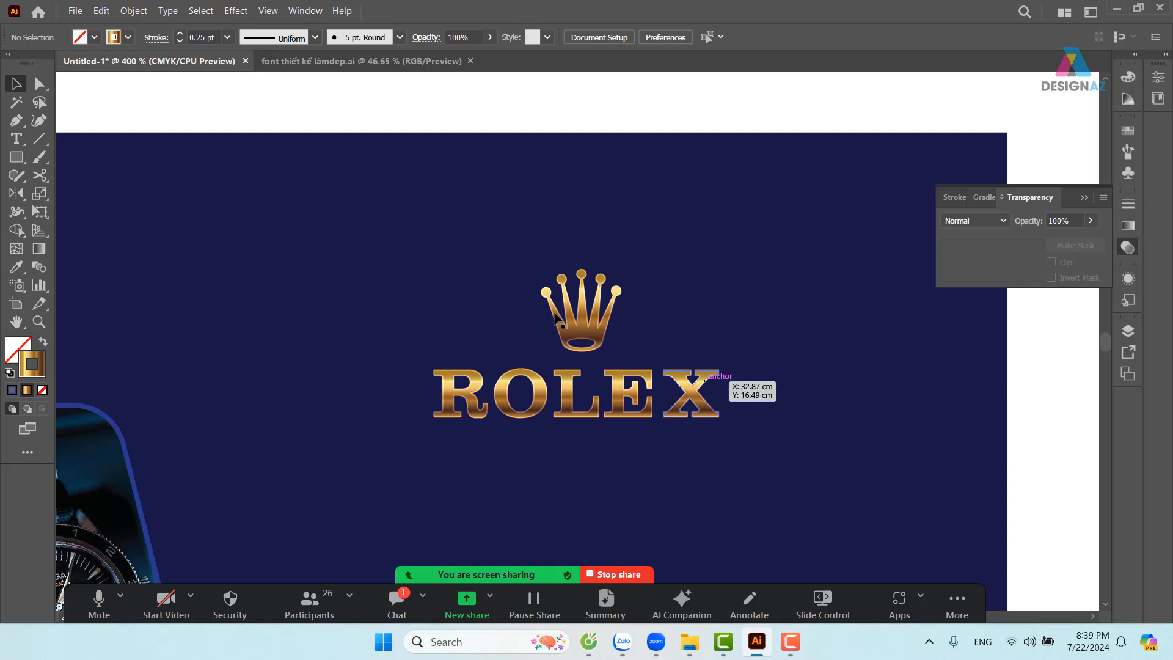
Apply a drop shadow to both Rolex logo copies with Multiply mode, 50% opacity, 0 cm offsets and 0.1 cm blur
left_click_drag(376, 113, 775, 470)
left_click(836, 421, "shift")
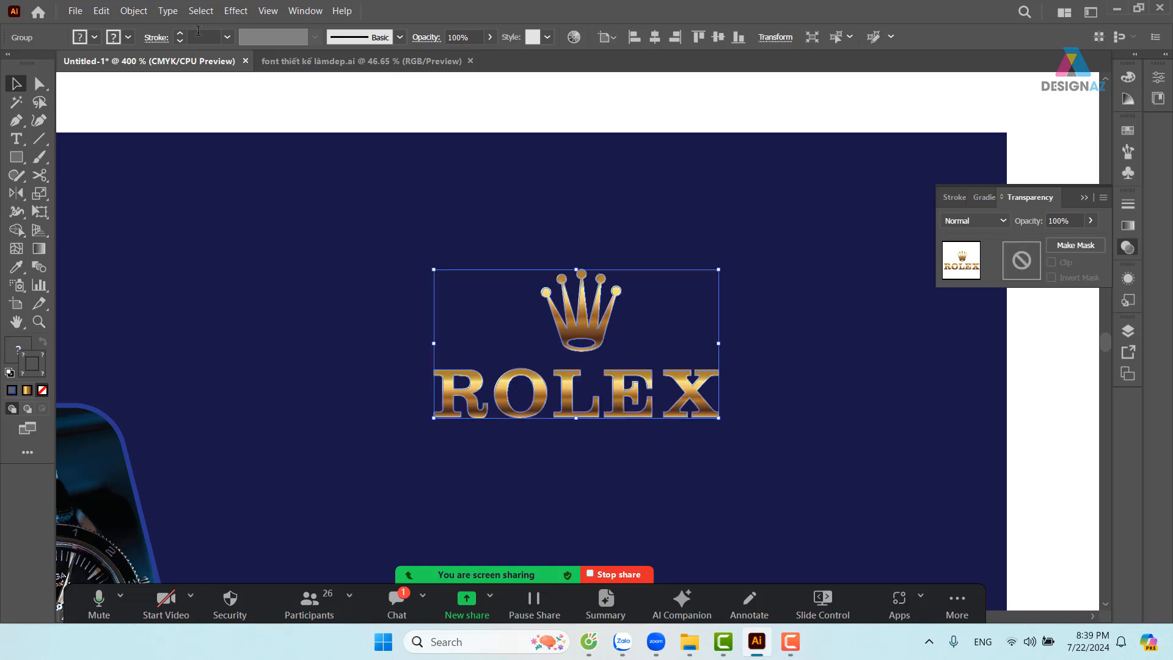
left_click(236, 12)
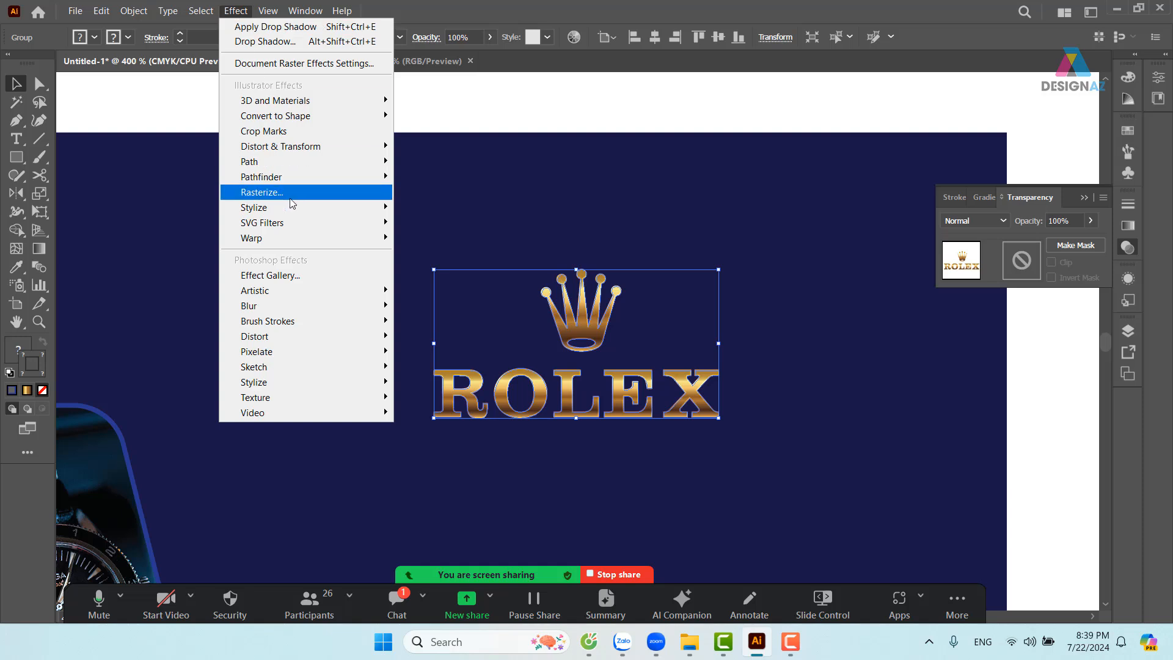
mouse_move(376, 208)
left_click(446, 209)
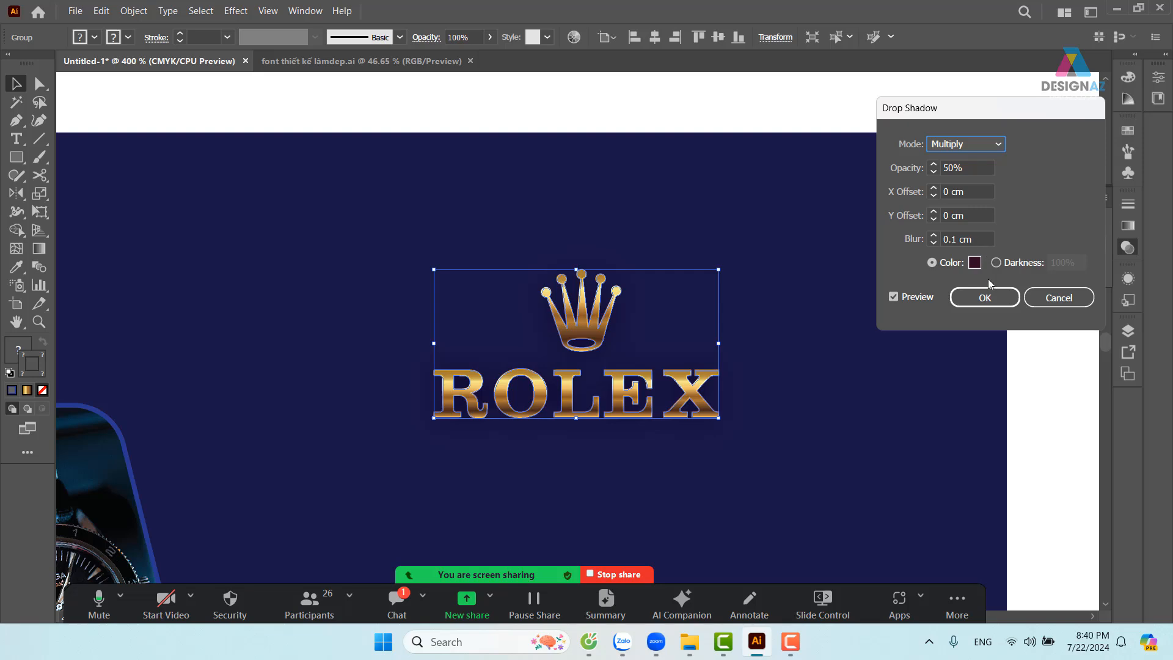
left_click(984, 298)
left_click(1026, 452)
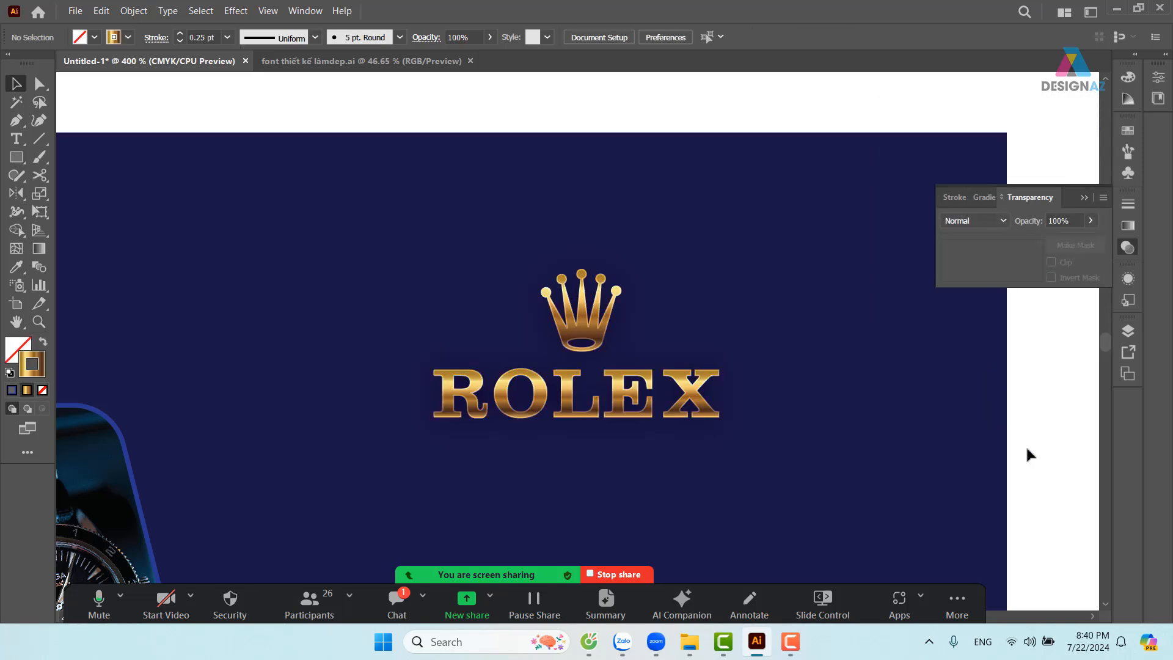
Copy the gold "Lorem ipsum" heading group from the purple banner and place it centred below the Rolex logo
key("ctrl+minus")
key("ctrl+minus")
key("ctrl+minus")
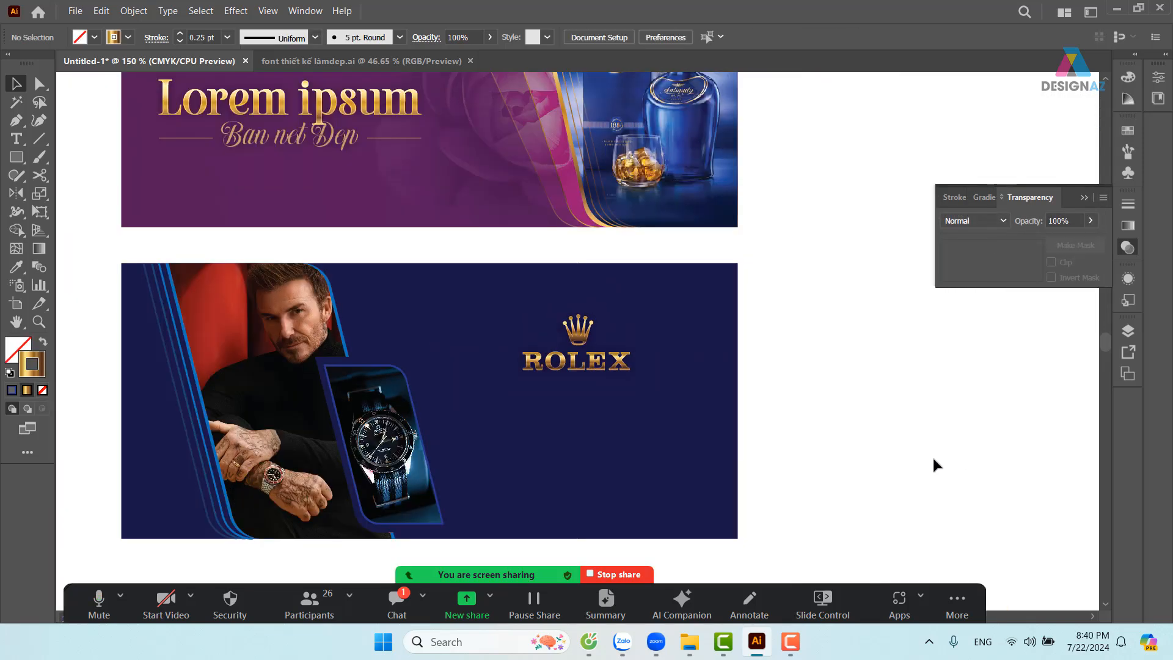
left_click_drag(759, 386, 823, 405)
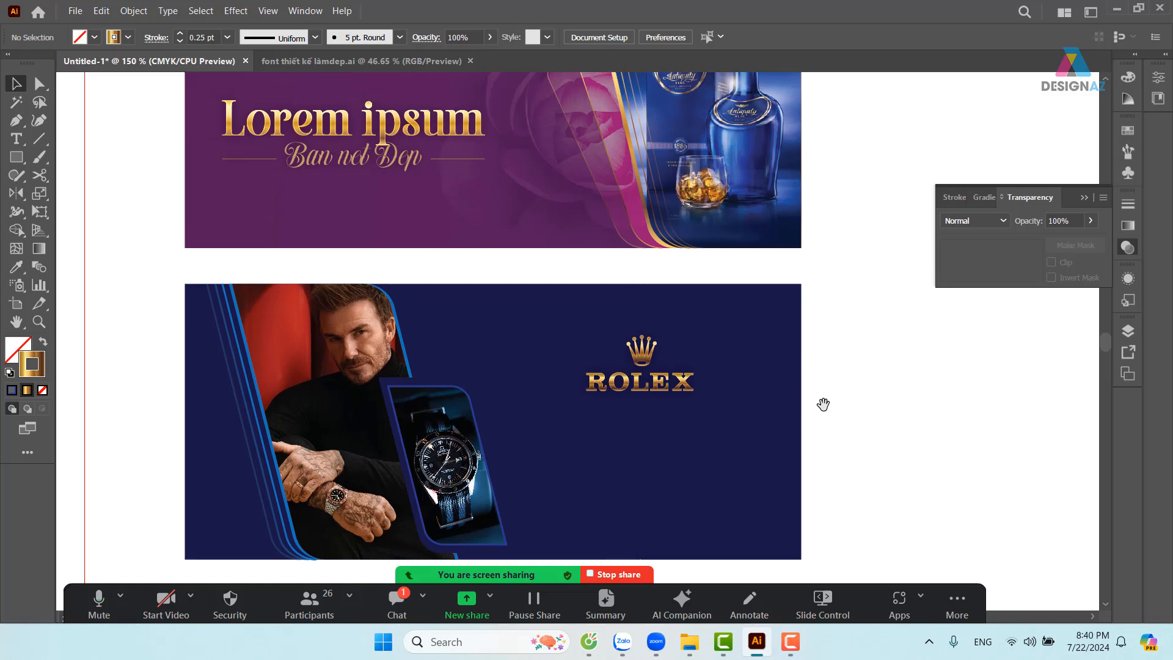
left_click(371, 140)
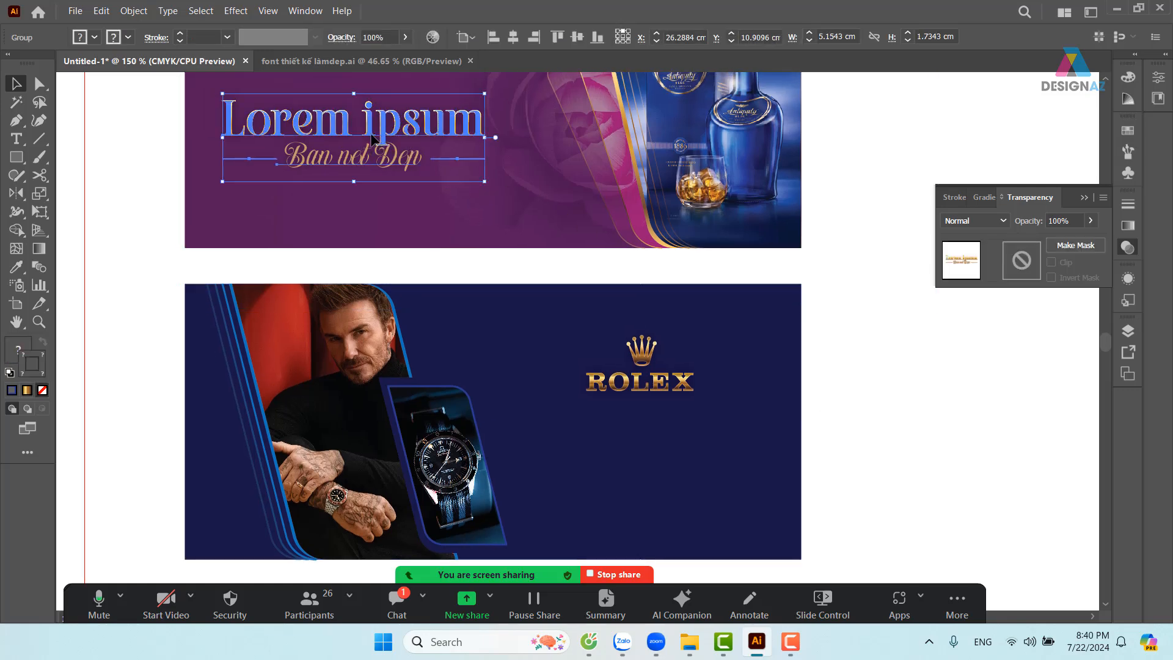
left_click_drag(372, 139, 658, 448)
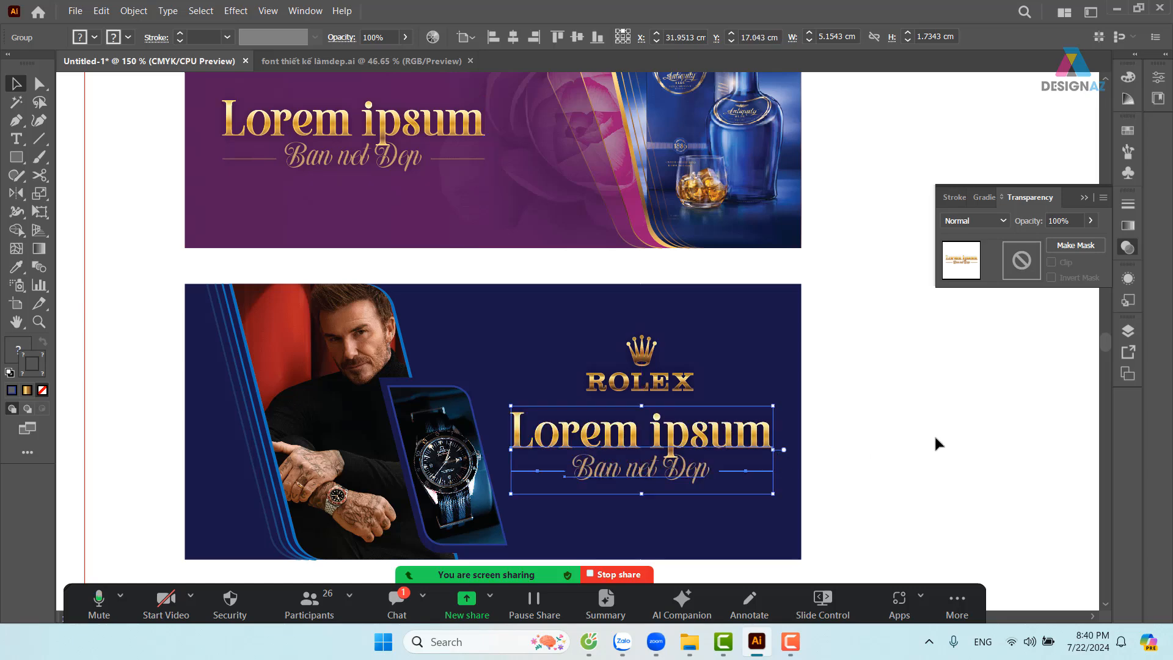
left_click(935, 438)
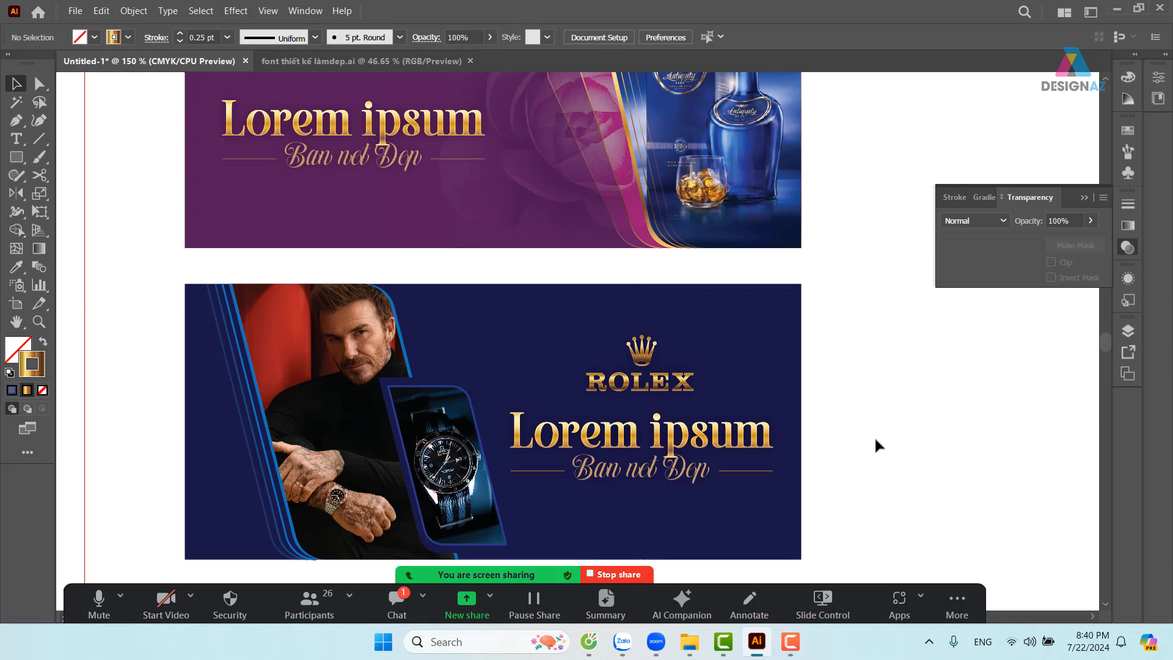
left_click_drag(844, 438, 866, 401)
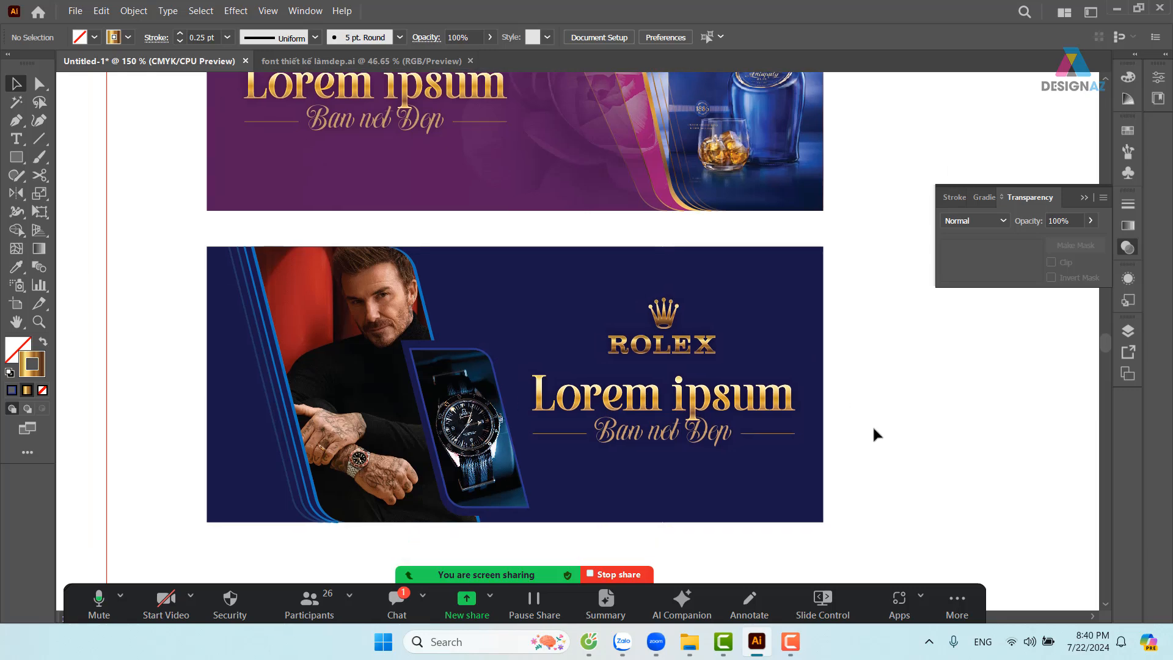
left_click_drag(972, 462, 944, 459)
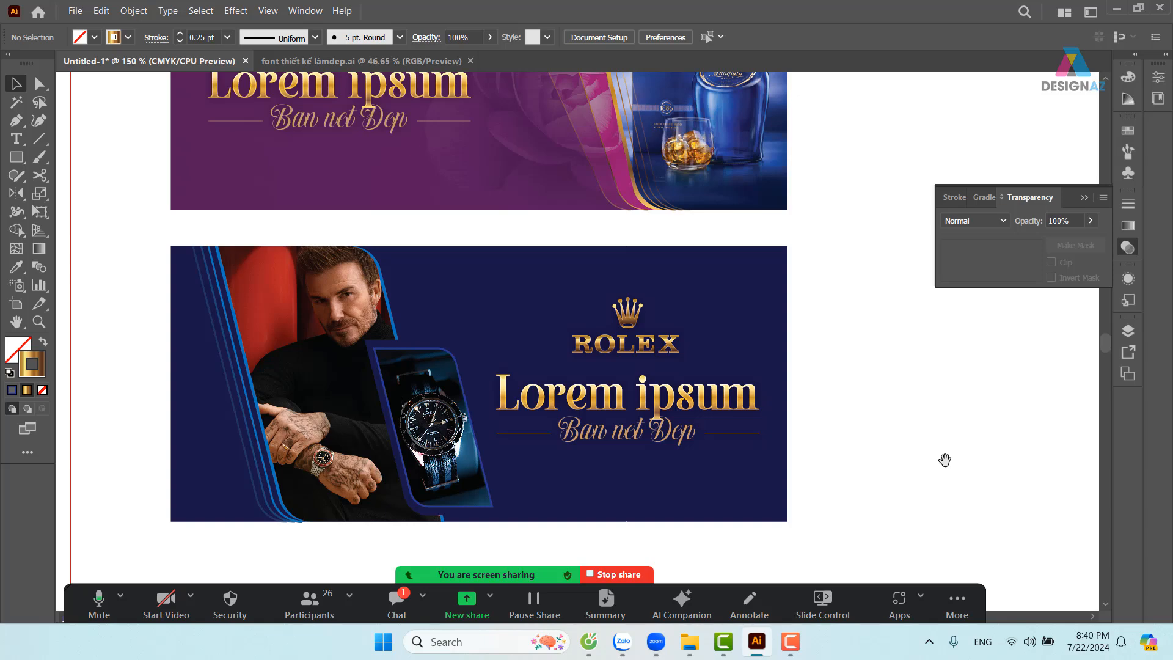
key("super")
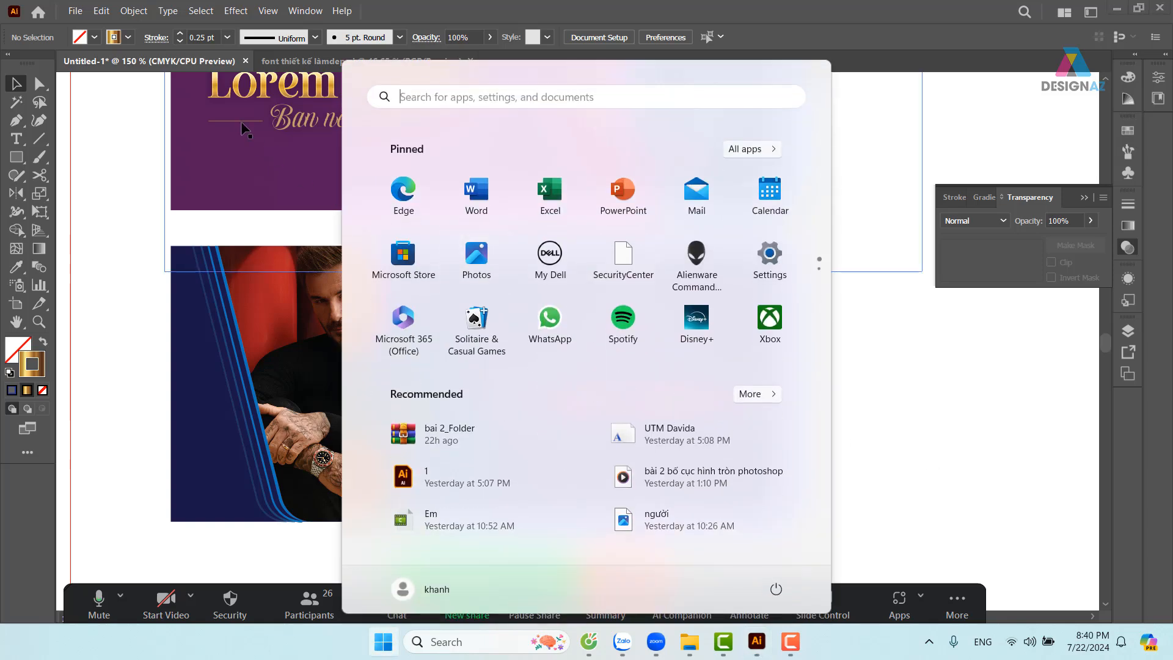
Start placing an image file and browse to the "Tư liệu học đồ họa" folder on New Volume (D:)
left_click(77, 12)
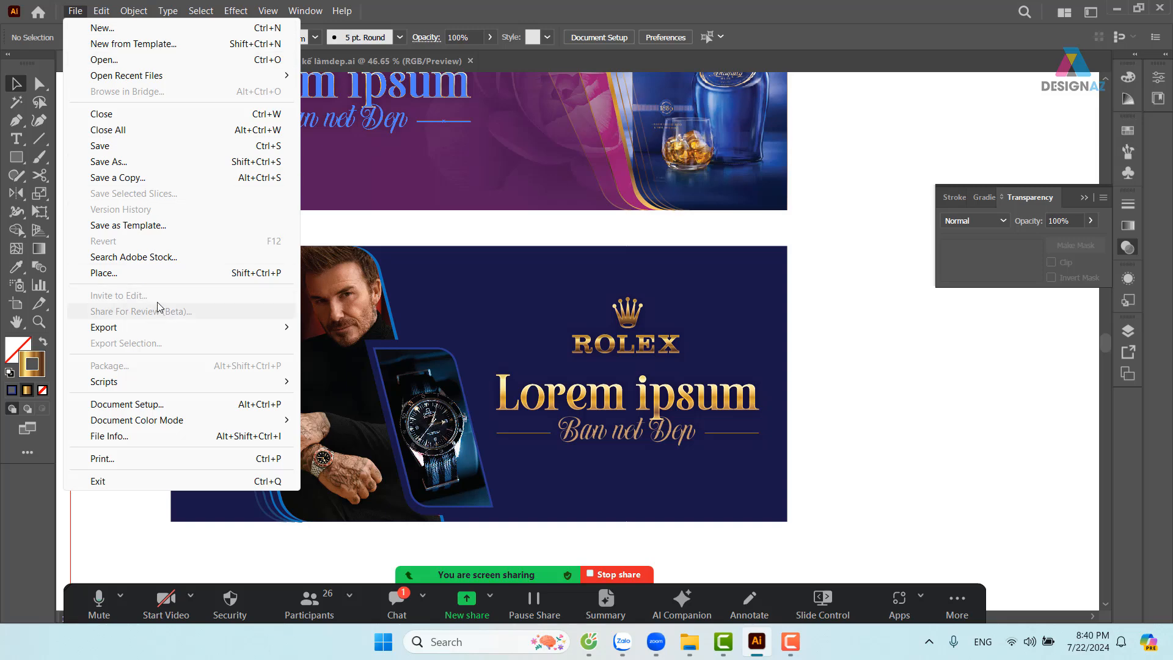
left_click(165, 273)
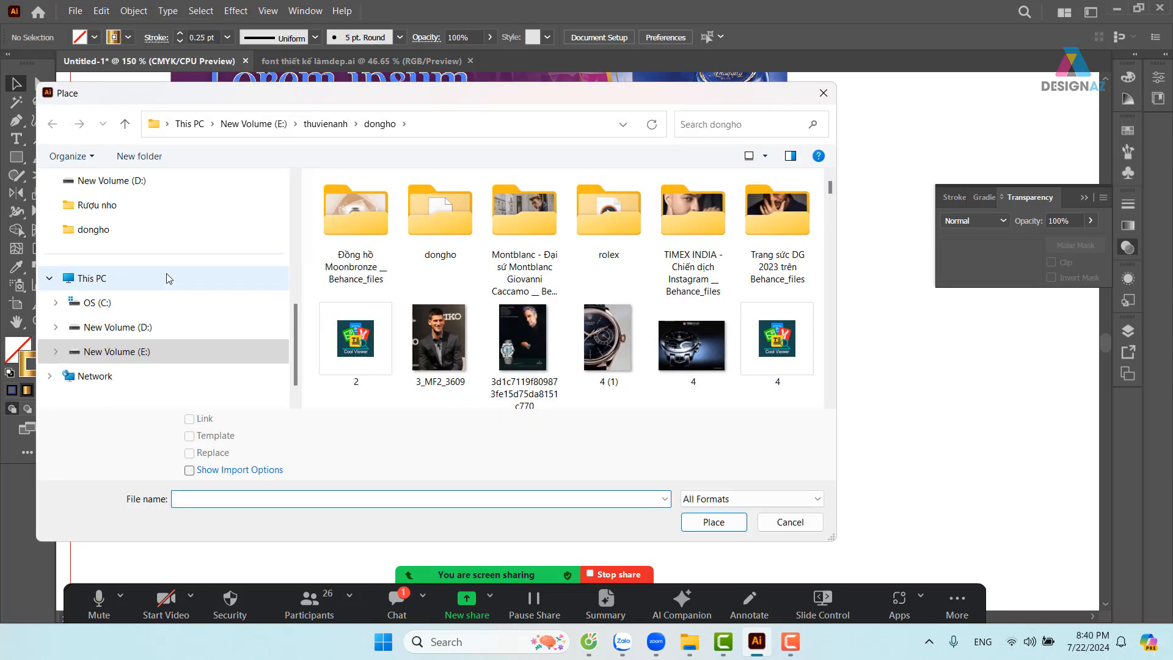
left_click(147, 336)
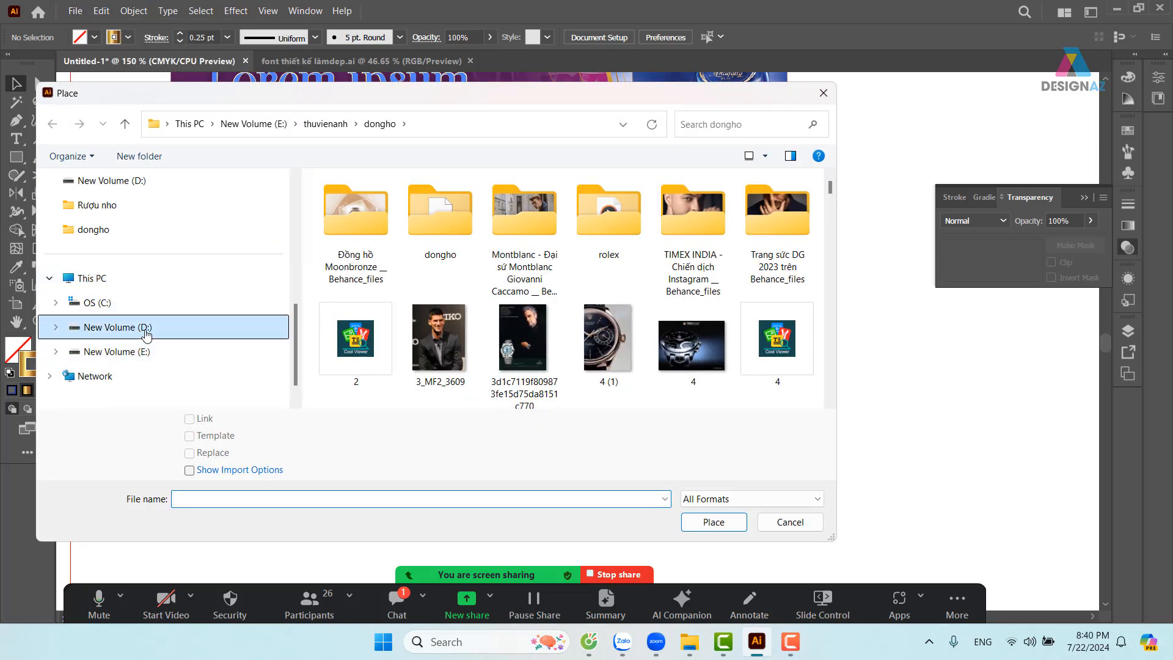
scroll(551, 345, "down", 20)
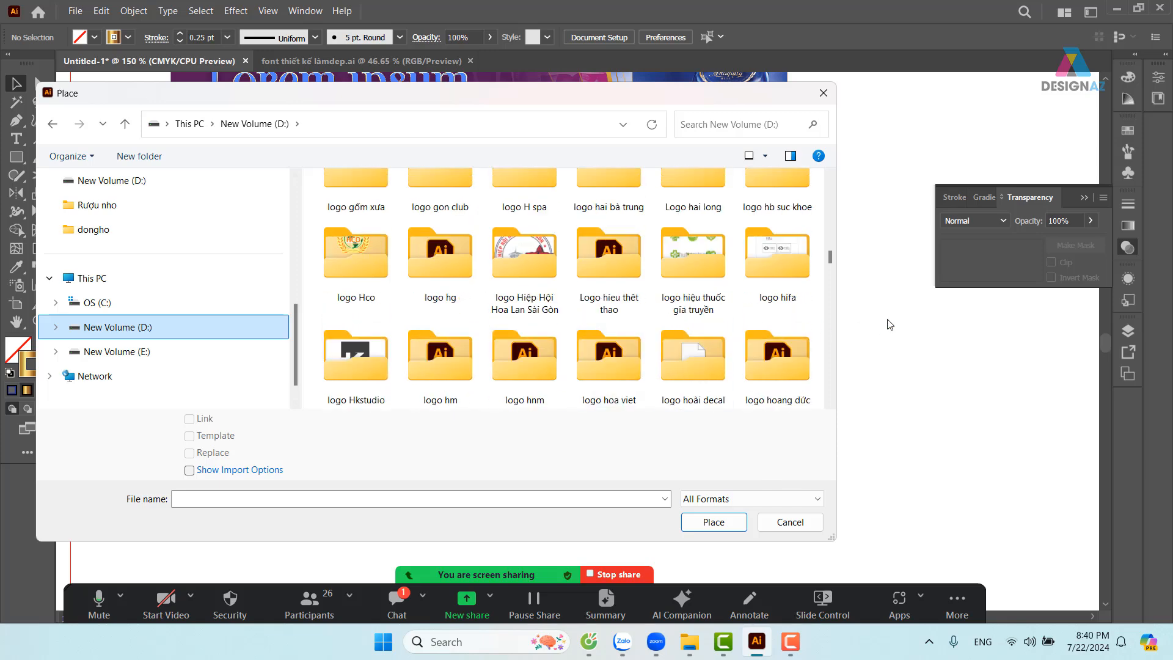
left_click_drag(831, 257, 836, 377)
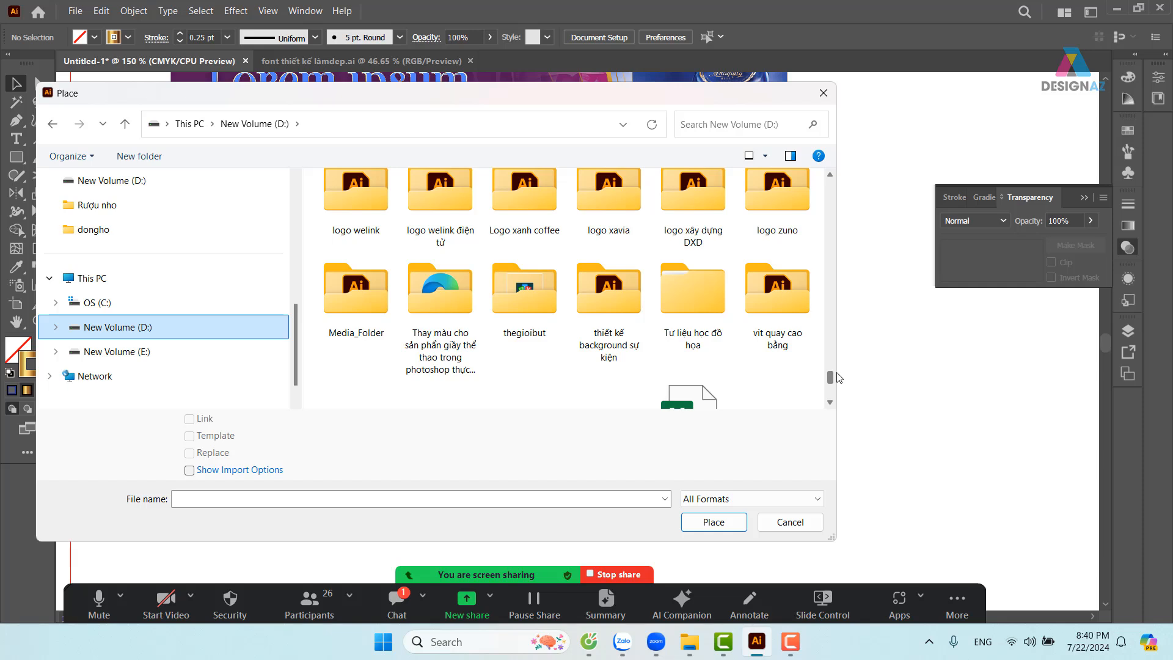
double_click(712, 296)
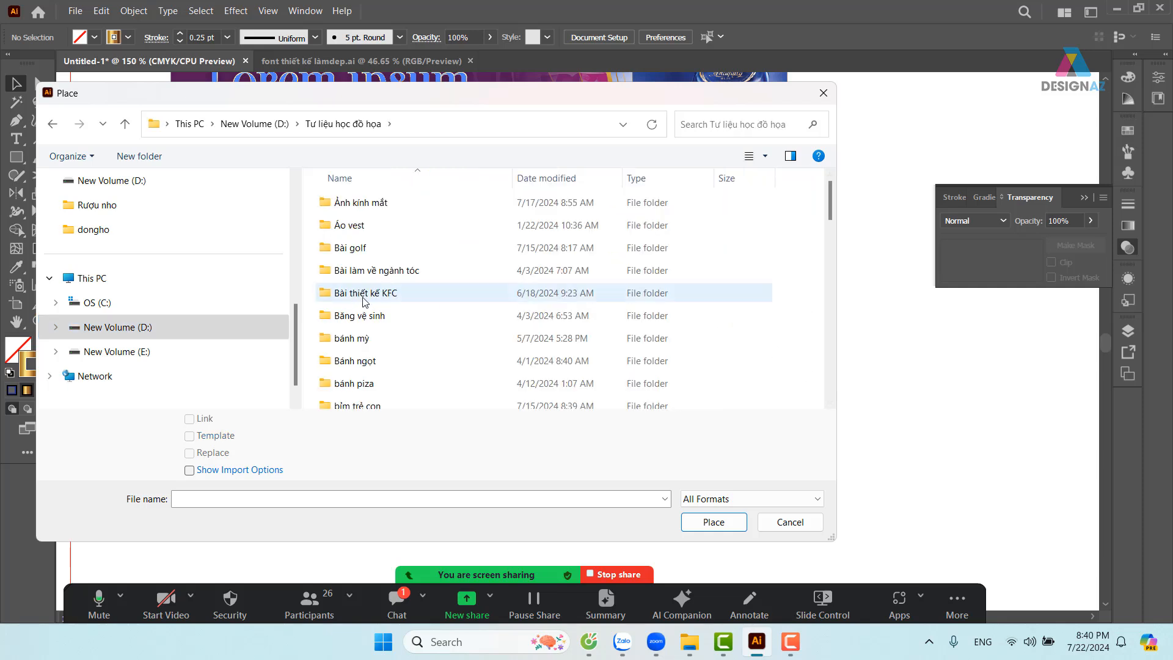
Place the black cracked-rock texture image from the "Đồng hồ mới" folder as a linked file and position it beside the Rolex banner's right edge
left_click(354, 274)
key("d")
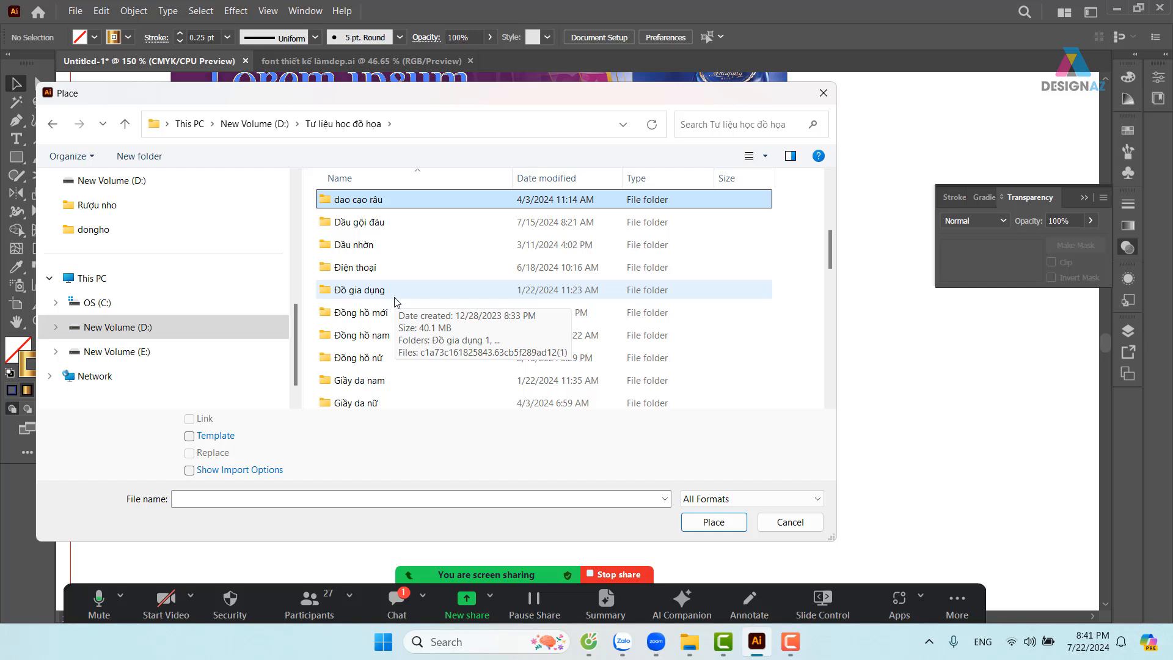
double_click(356, 339)
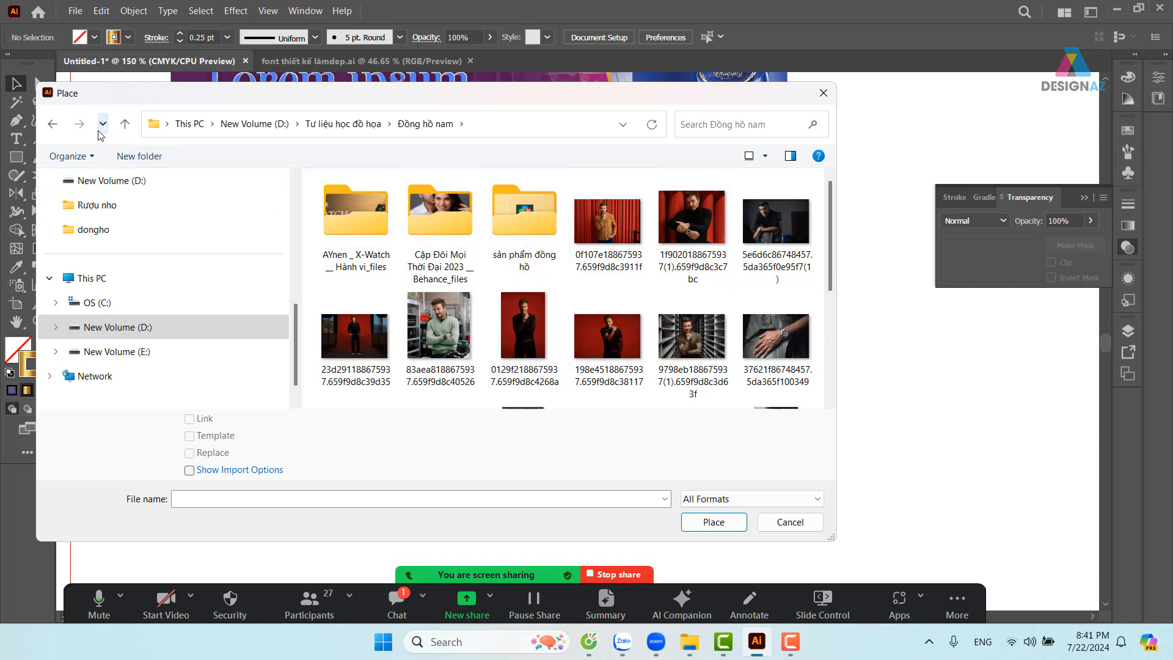
left_click(52, 123)
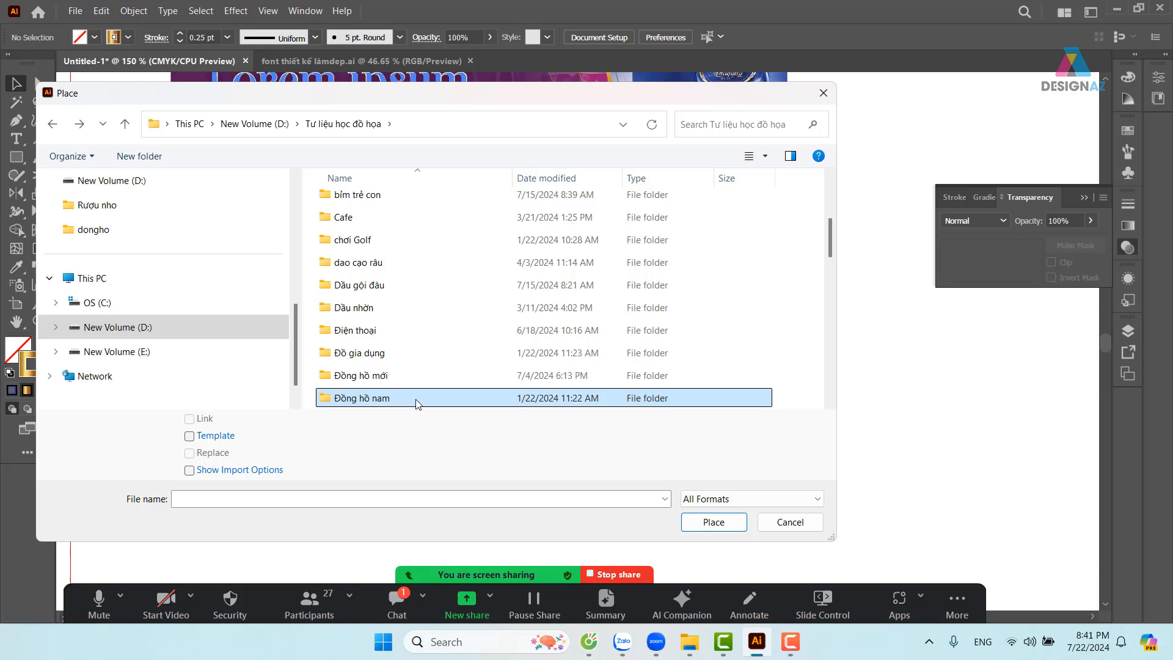
double_click(352, 378)
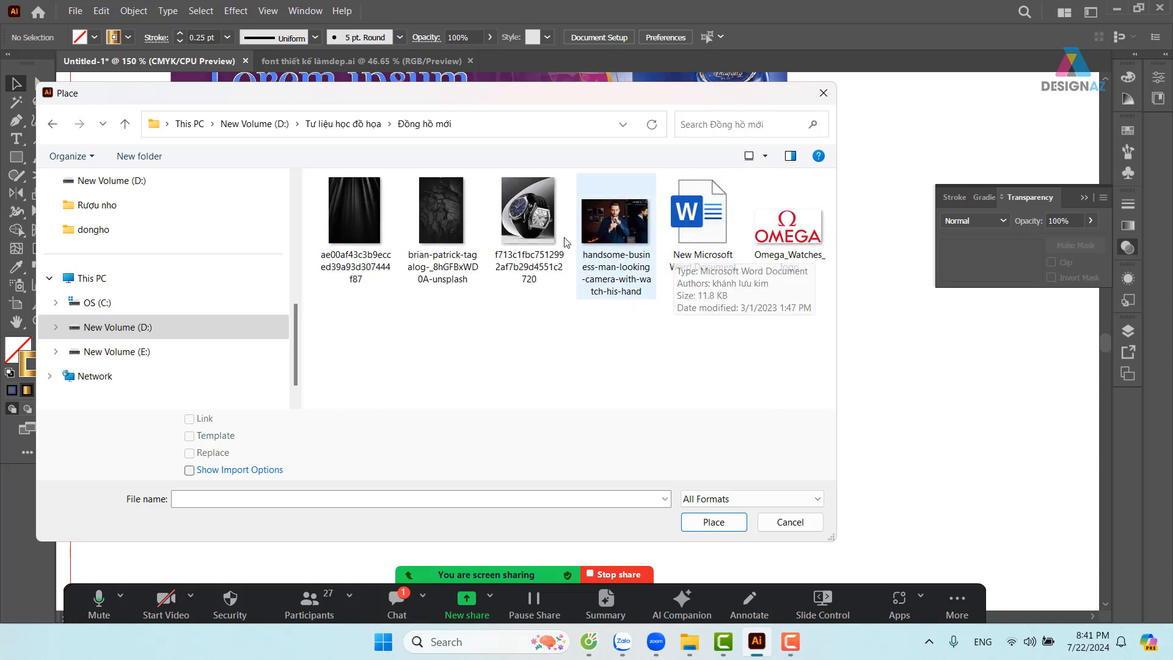
left_click(448, 230)
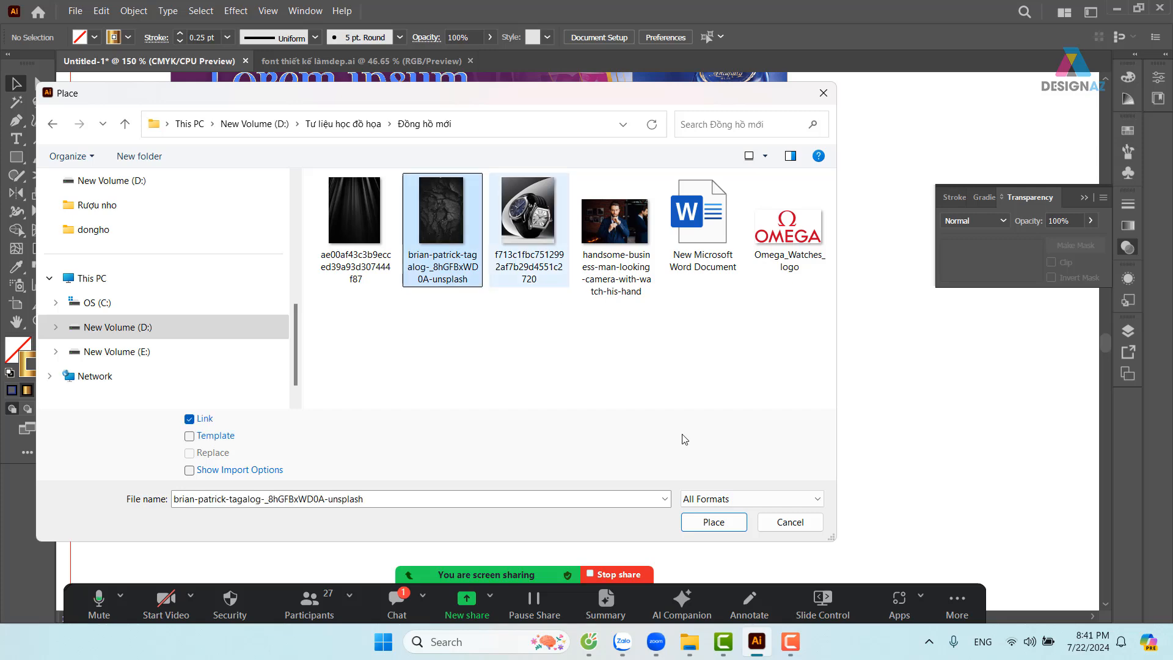
left_click(739, 529)
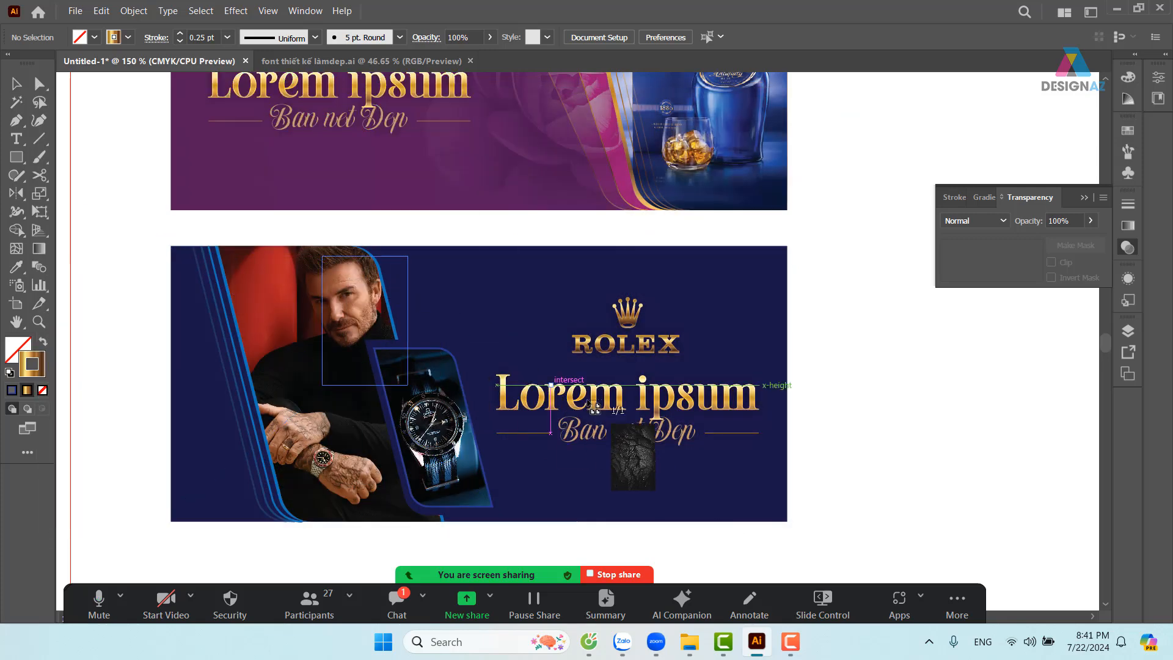
left_click(322, 256)
left_click_drag(415, 345, 876, 341)
Rotate the rock texture image a quarter turn to landscape and reflect it horizontally
left_click_drag(871, 425, 816, 411)
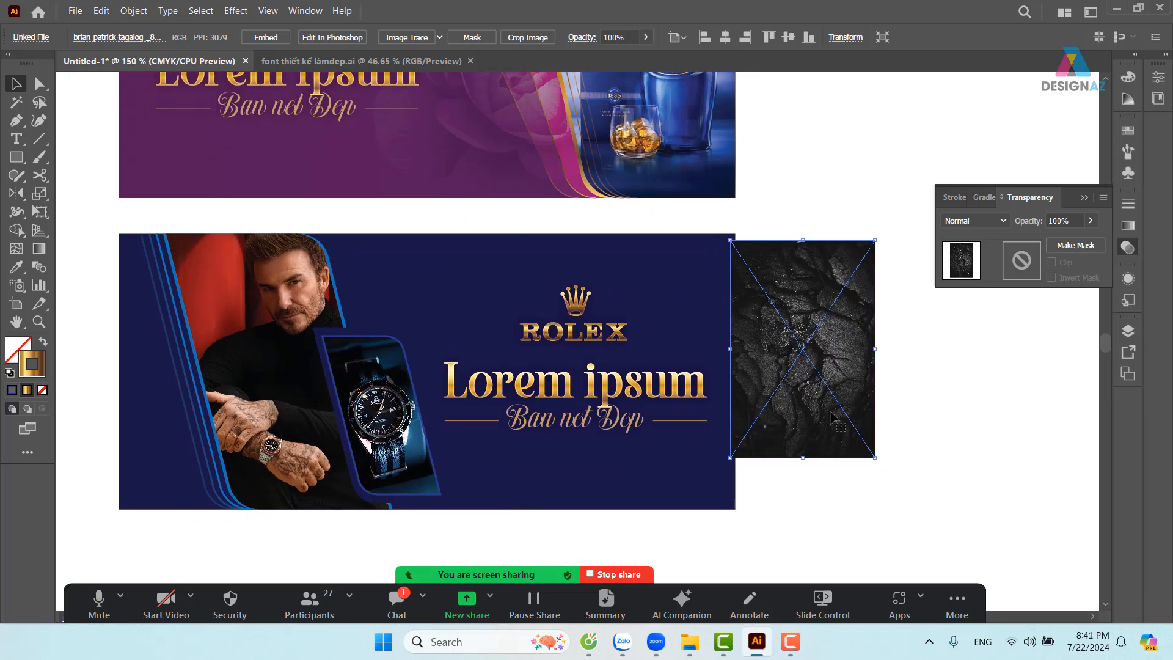
left_click_drag(879, 237, 934, 430)
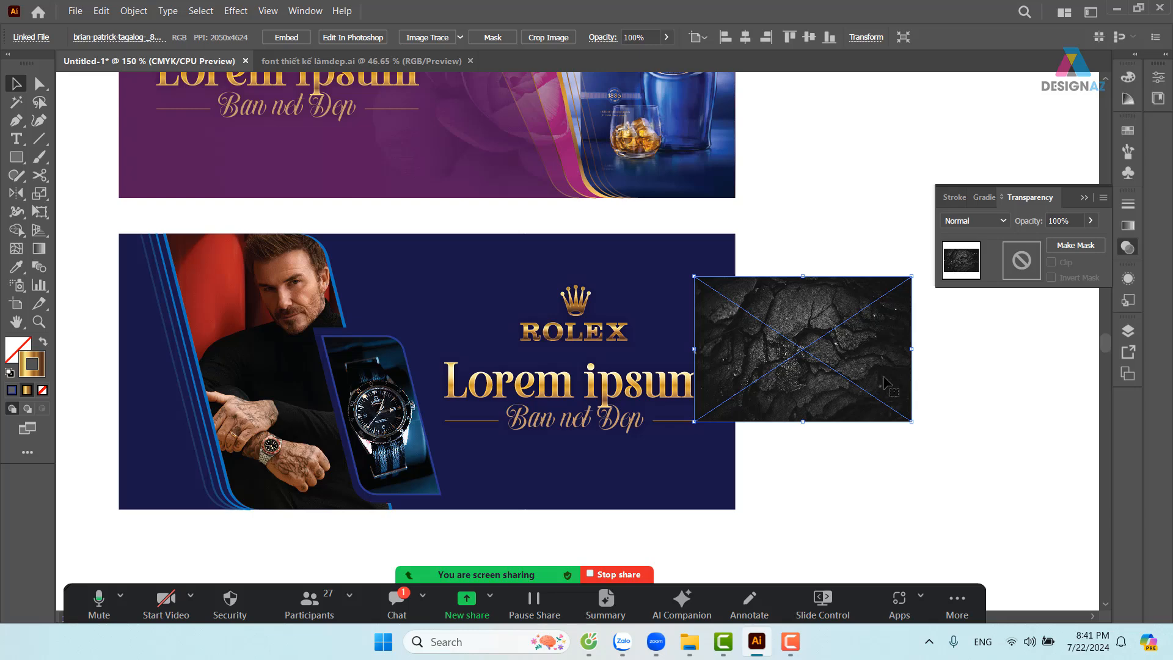
key("o")
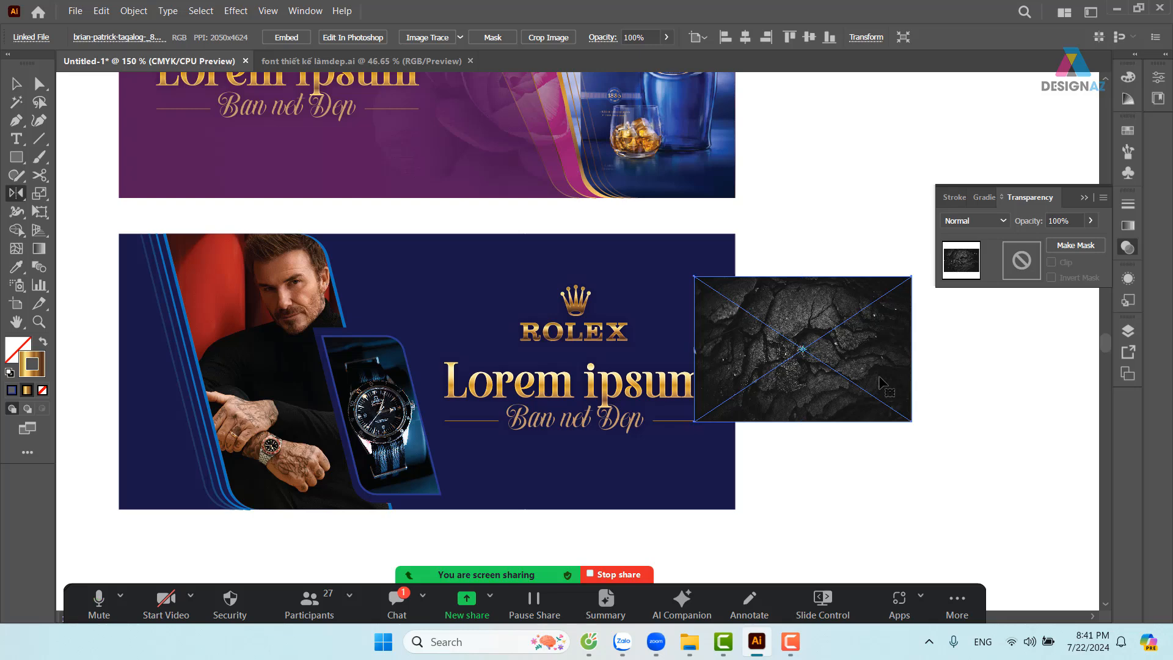
left_click_drag(911, 383, 792, 374)
left_click_drag(920, 362, 911, 359)
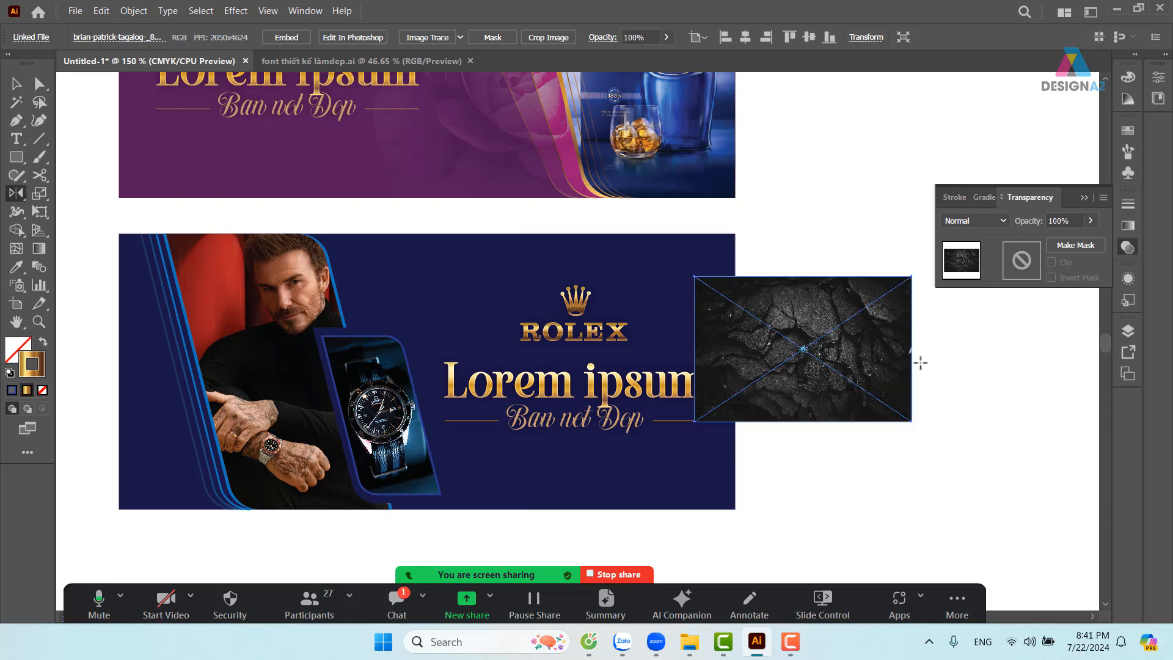
left_click(16, 85)
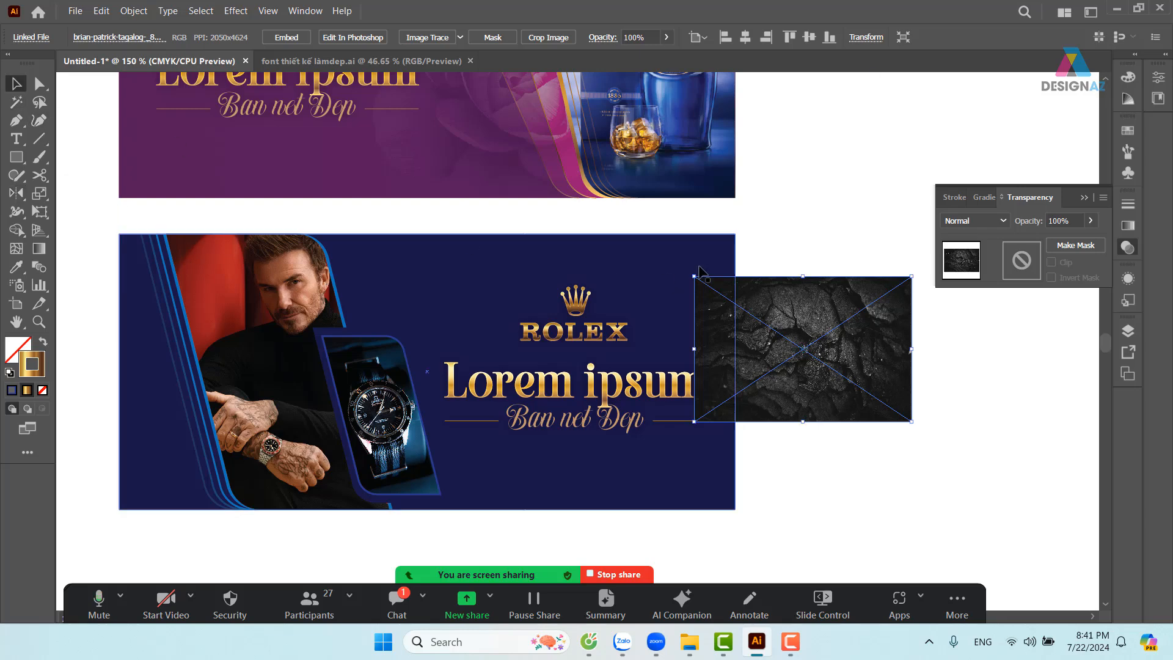
Move the rock texture onto the banner and enlarge it proportionally to cover the banner's right part from top to bottom
left_click(793, 227)
left_click_drag(807, 307, 414, 258)
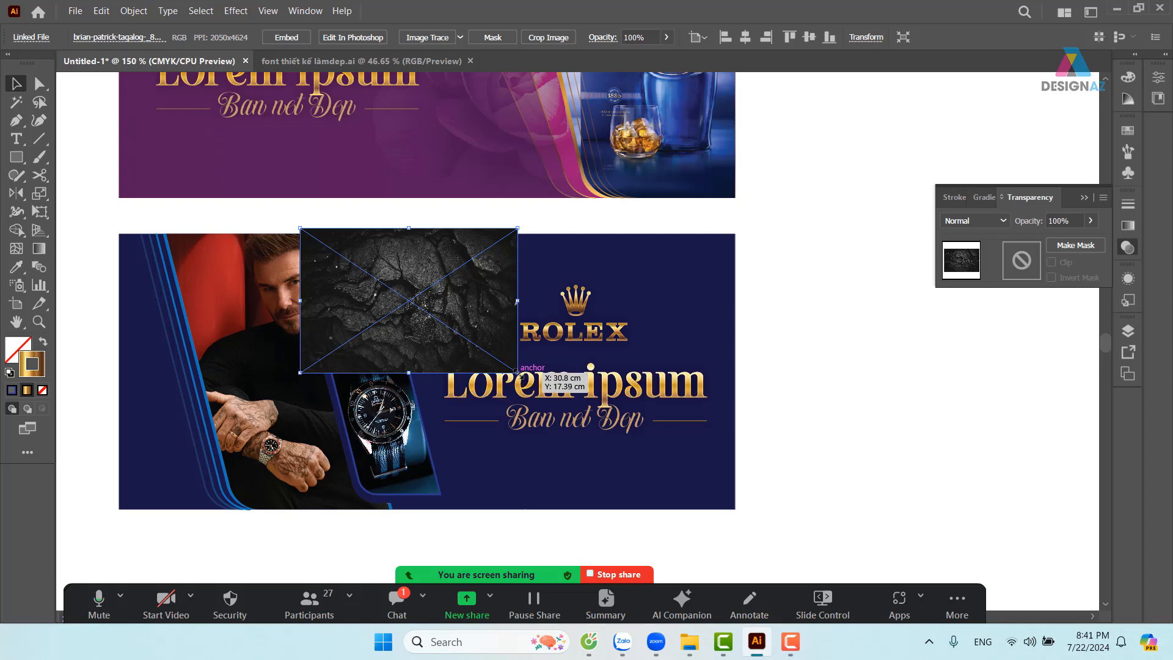
left_click_drag(518, 373, 737, 540)
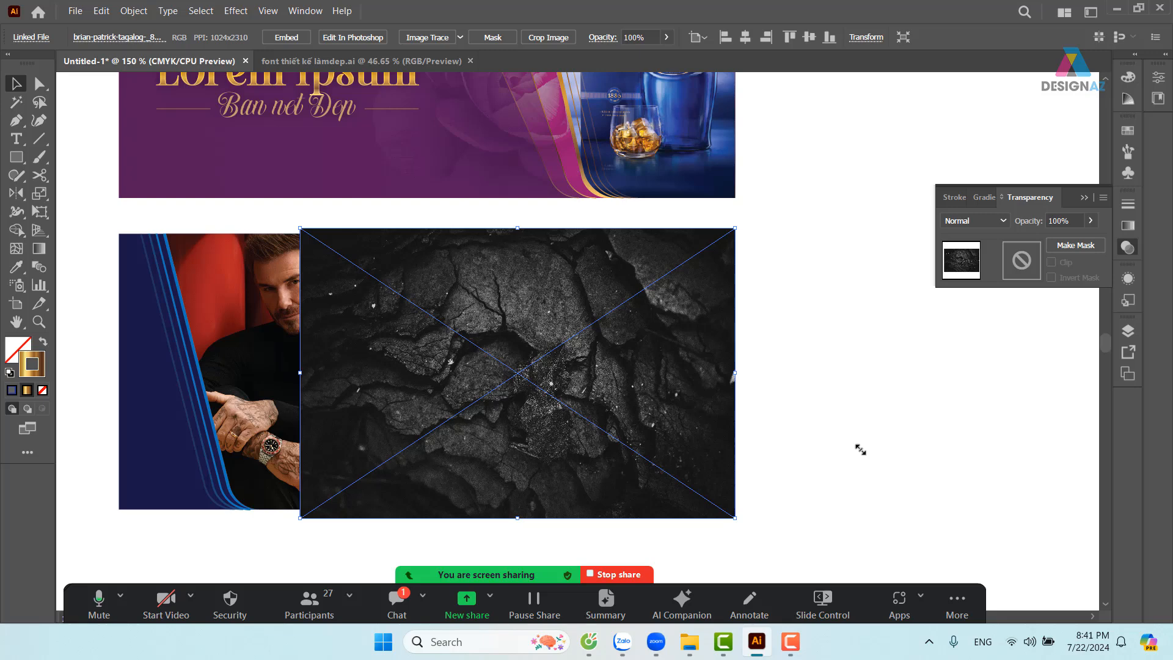
Send the rock texture to the back and shift it right so it extends beyond the banner's right edge
left_click(855, 441)
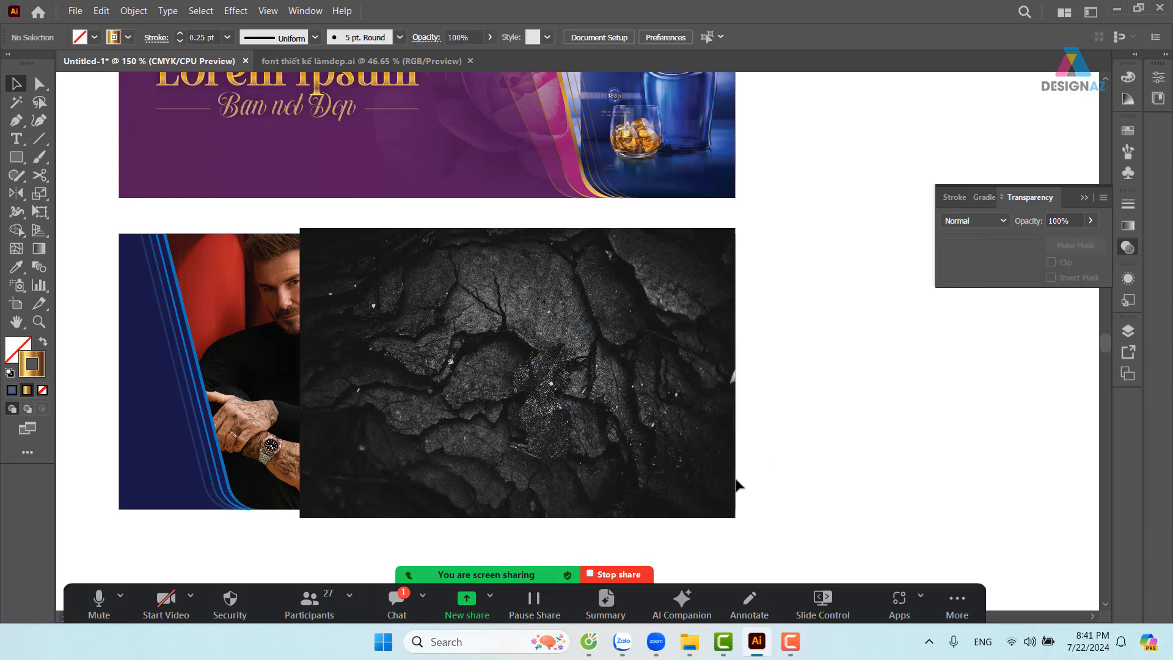
left_click(726, 487)
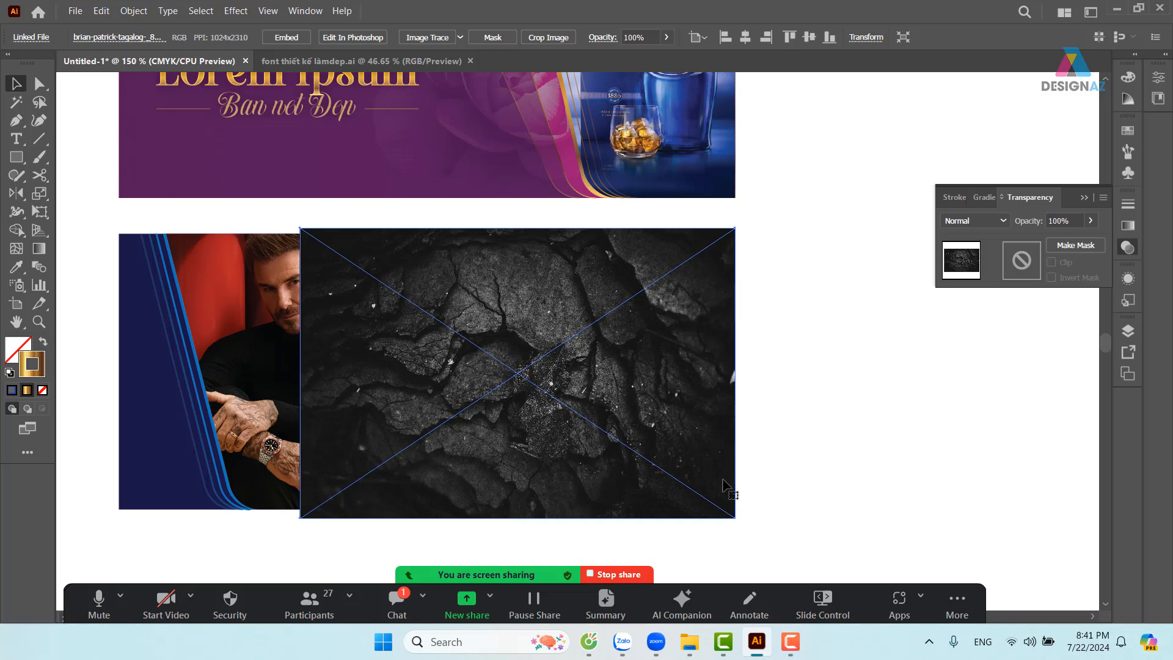
key("ctrl+shift+bracketleft")
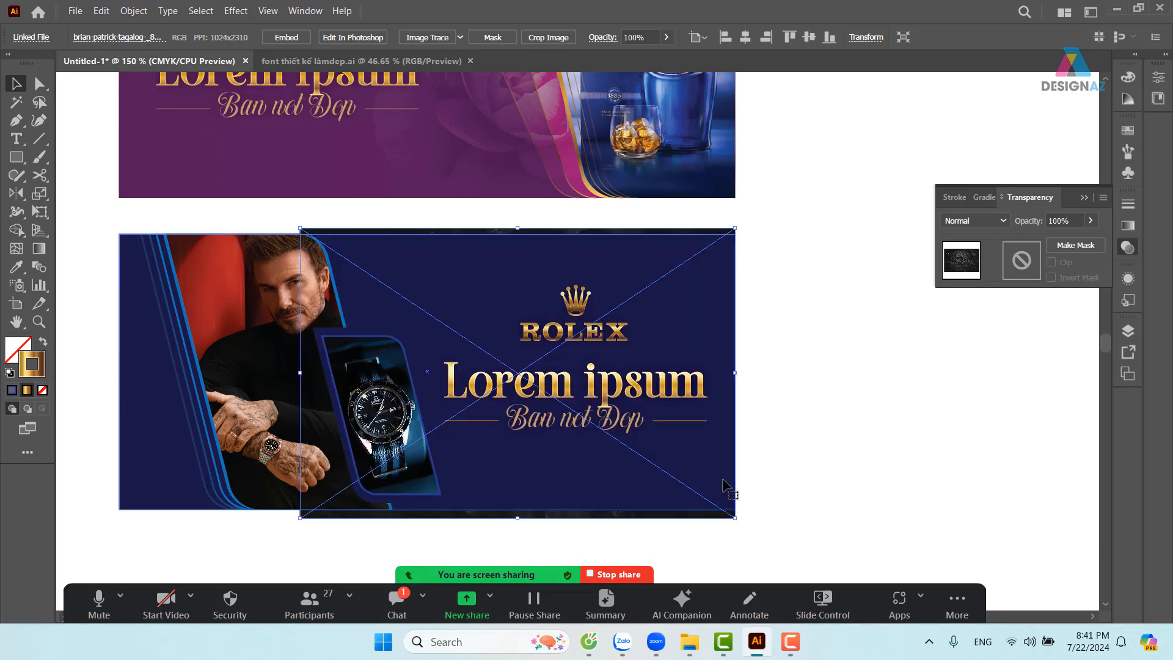
left_click(774, 516)
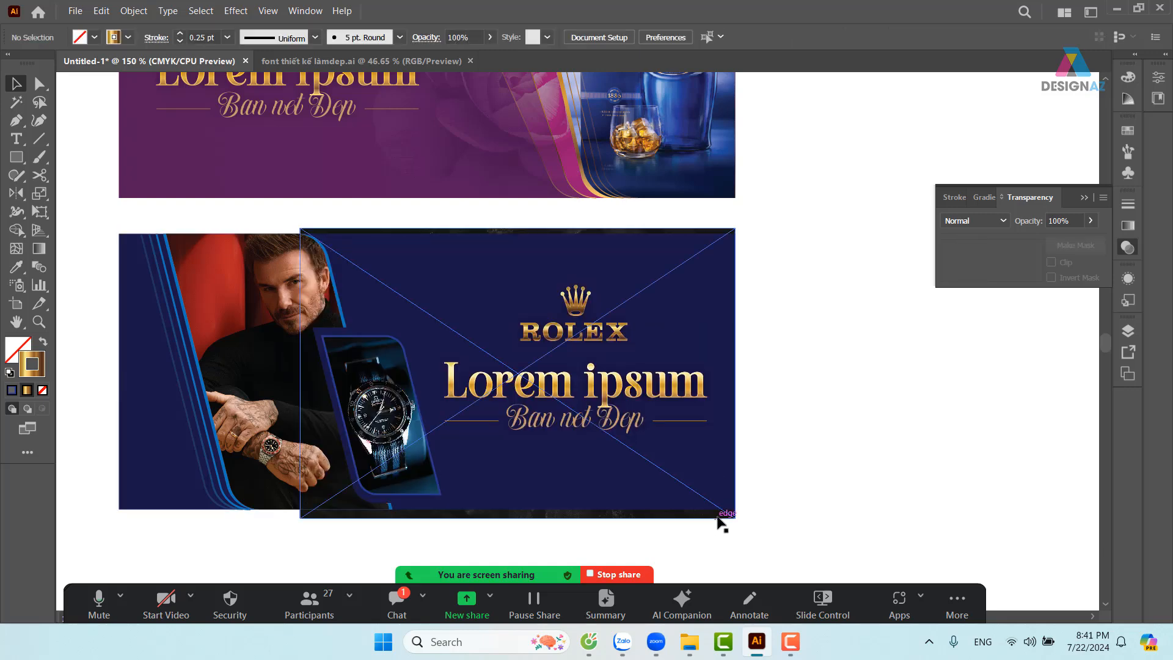
left_click_drag(719, 516, 778, 521)
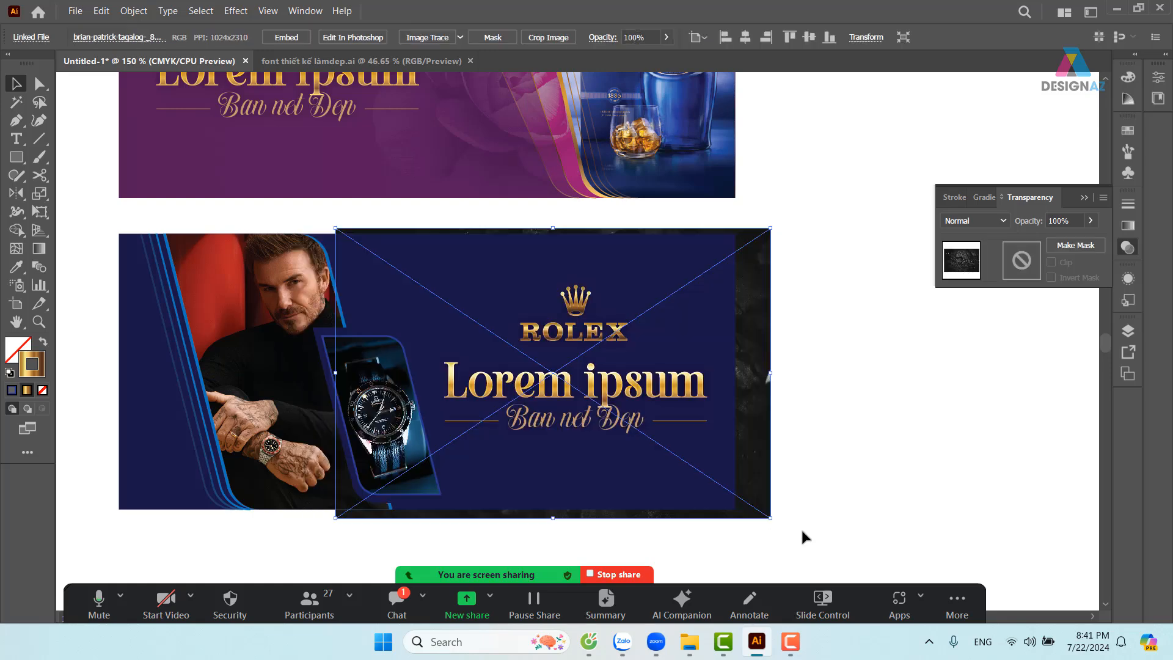
left_click(838, 455)
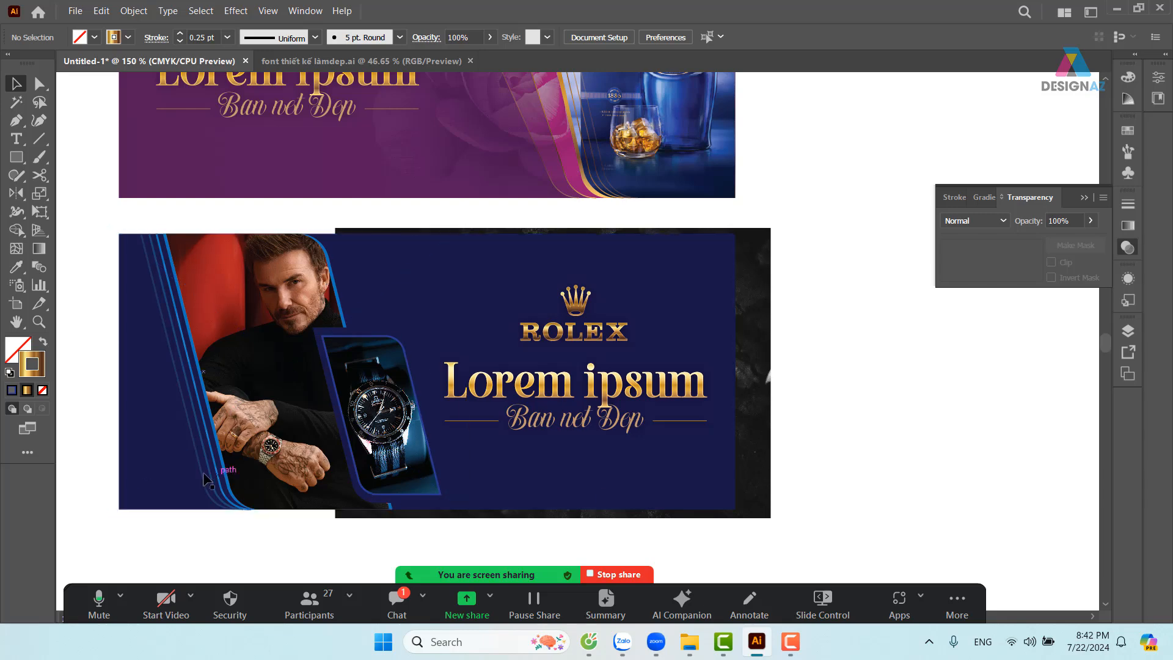
Duplicate the navy background rectangle in place in front and make the copy a clipping mask for the rock texture
left_click(162, 464)
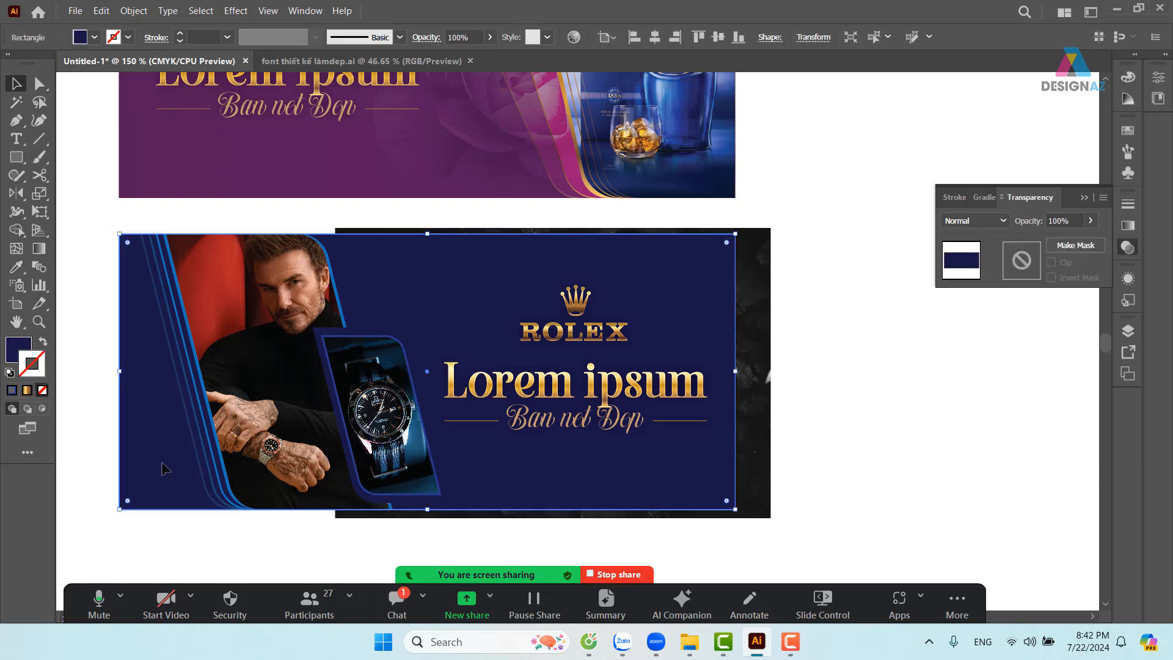
key("ctrl+c")
key("ctrl+f")
left_click(933, 466)
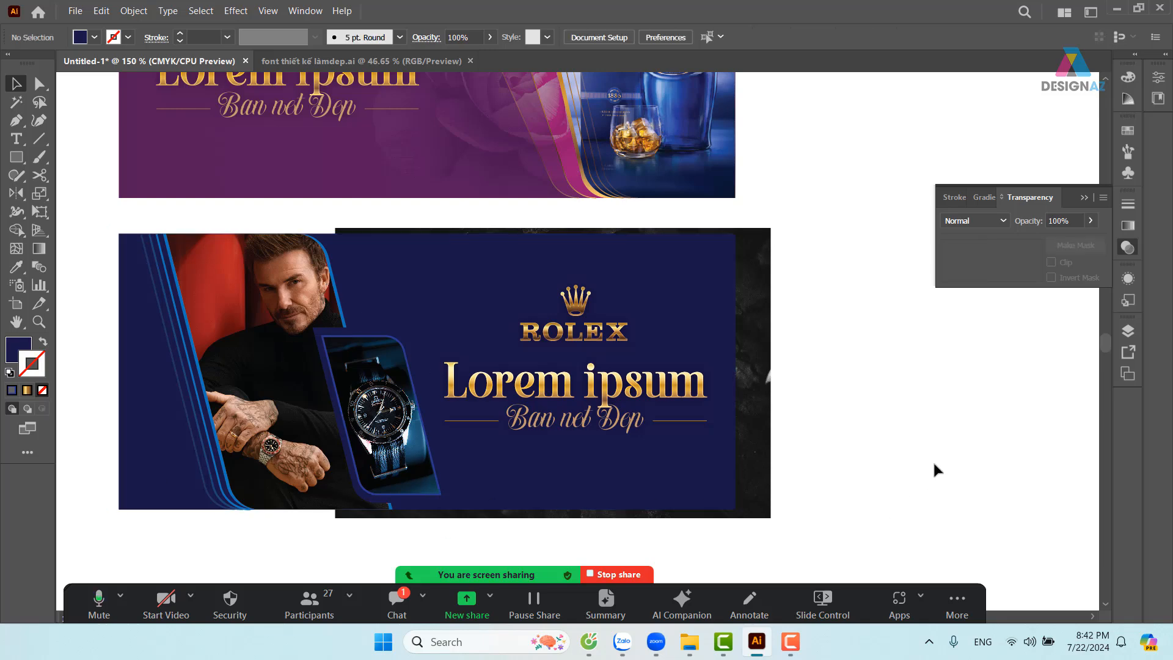
left_click(165, 464)
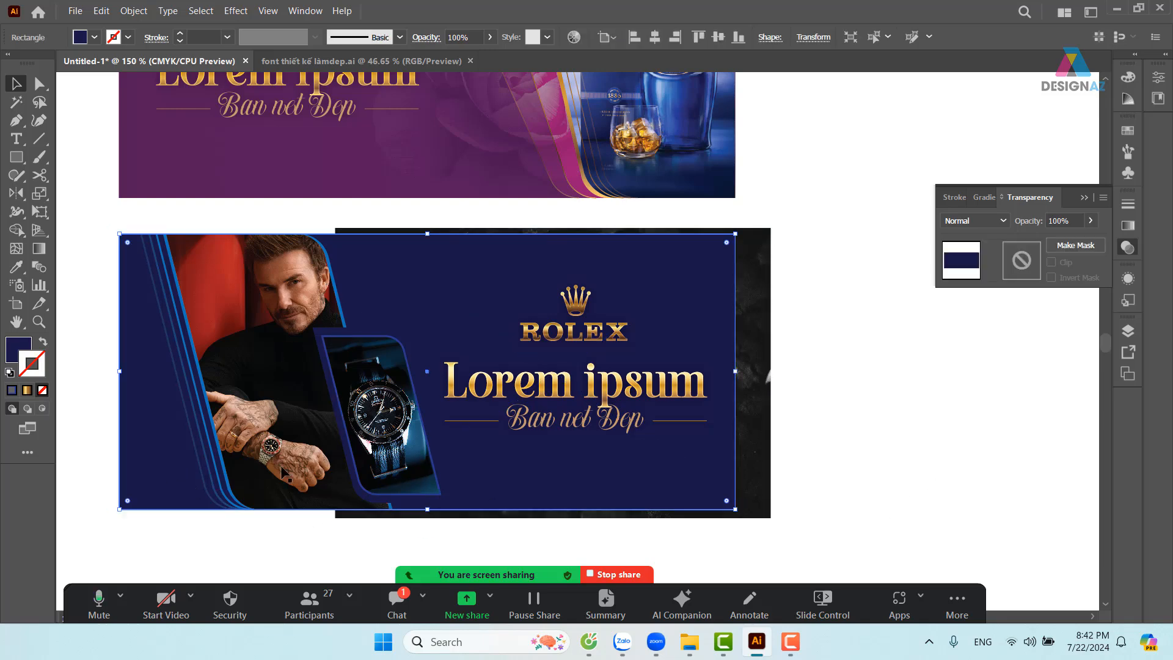
left_click(758, 421, "shift")
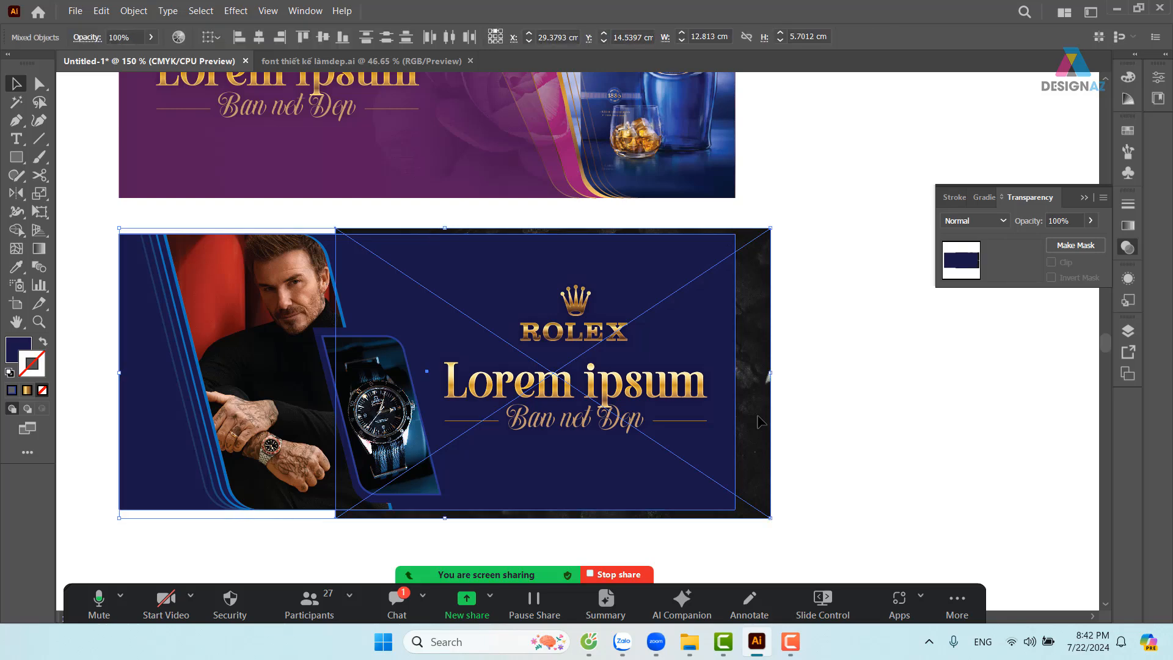
right_click(757, 421)
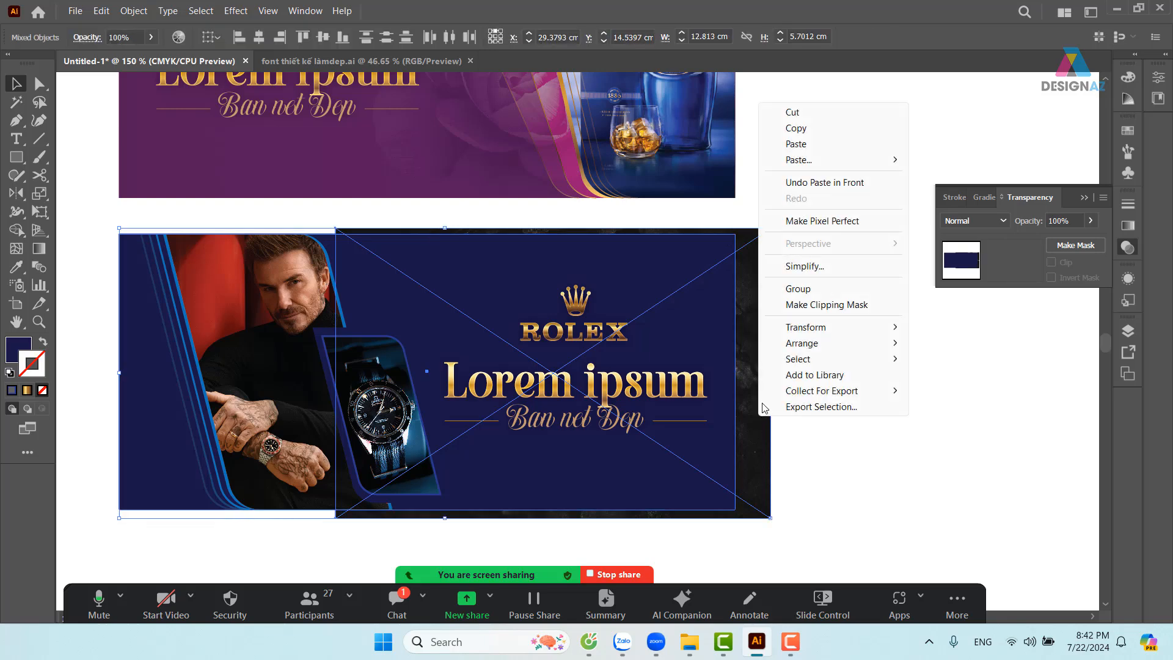
left_click(819, 306)
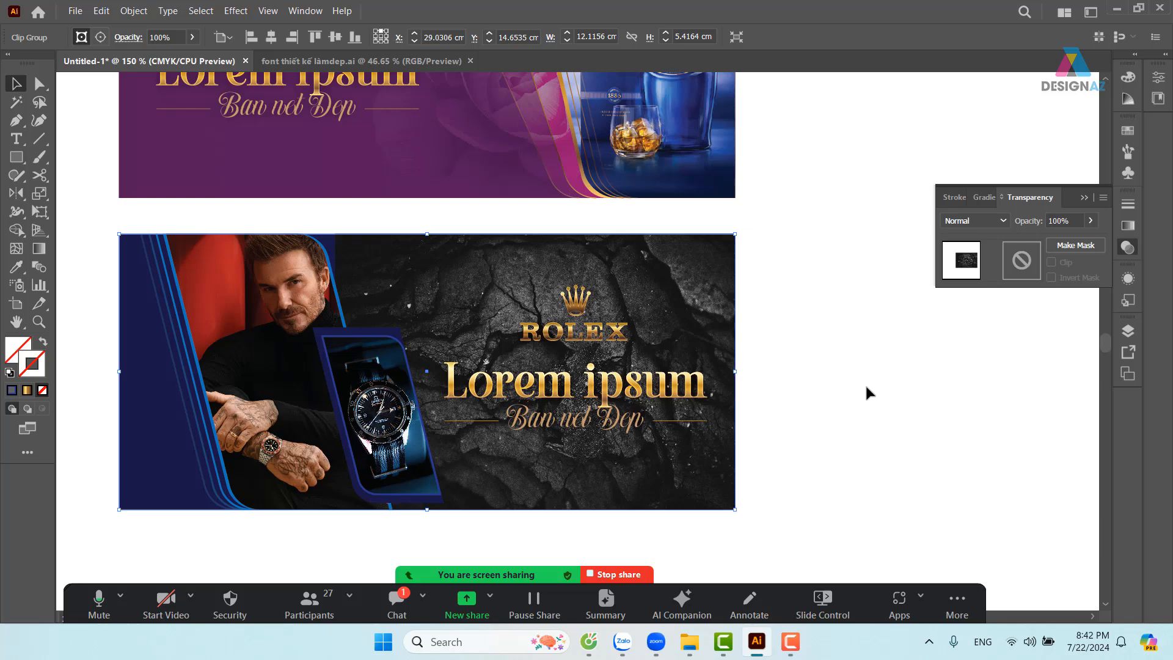
Move the remaining navy background rectangle down and to the left, offset from the clipped rock texture
left_click(162, 474)
left_click(843, 452)
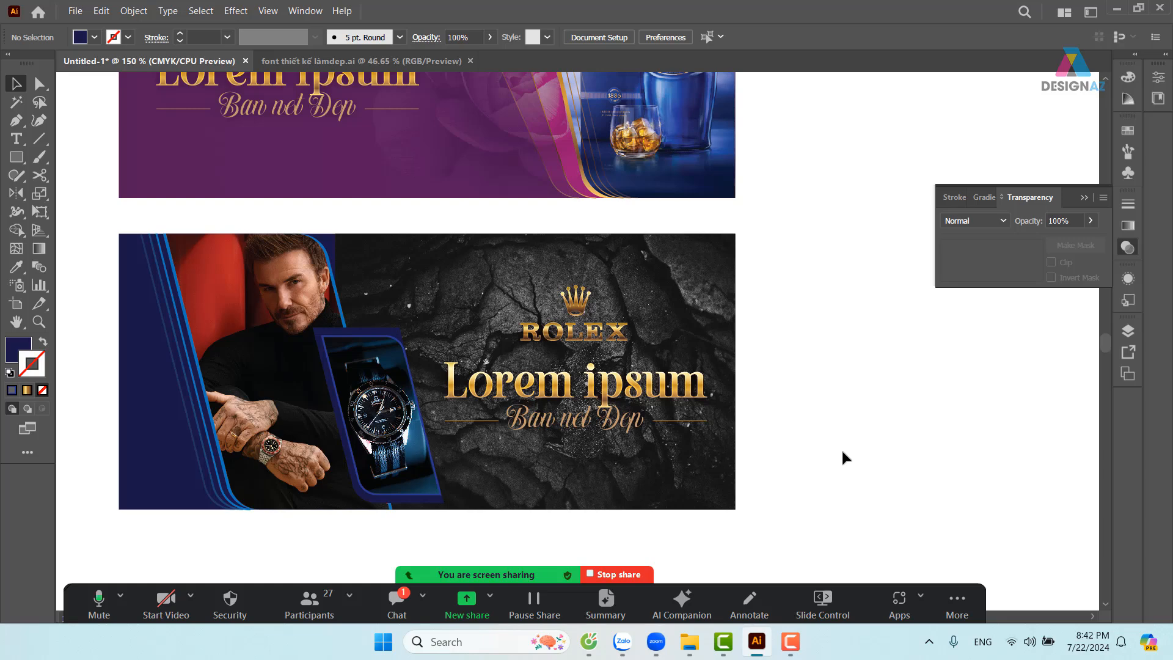
left_click_drag(393, 429, 483, 405)
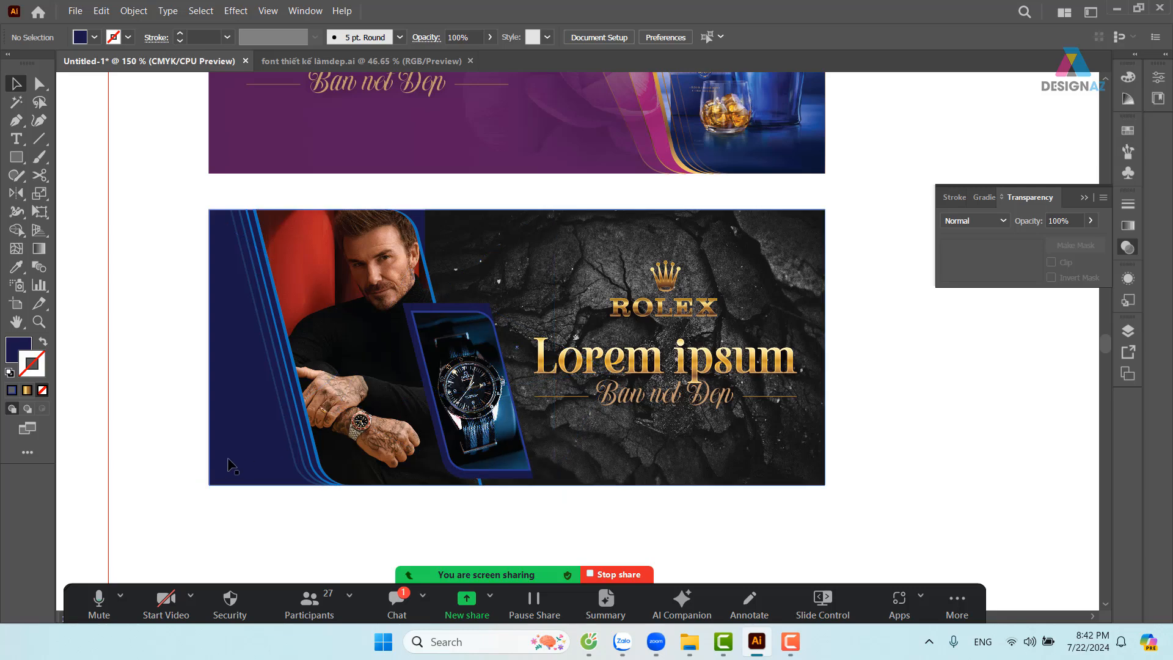
left_click(235, 481)
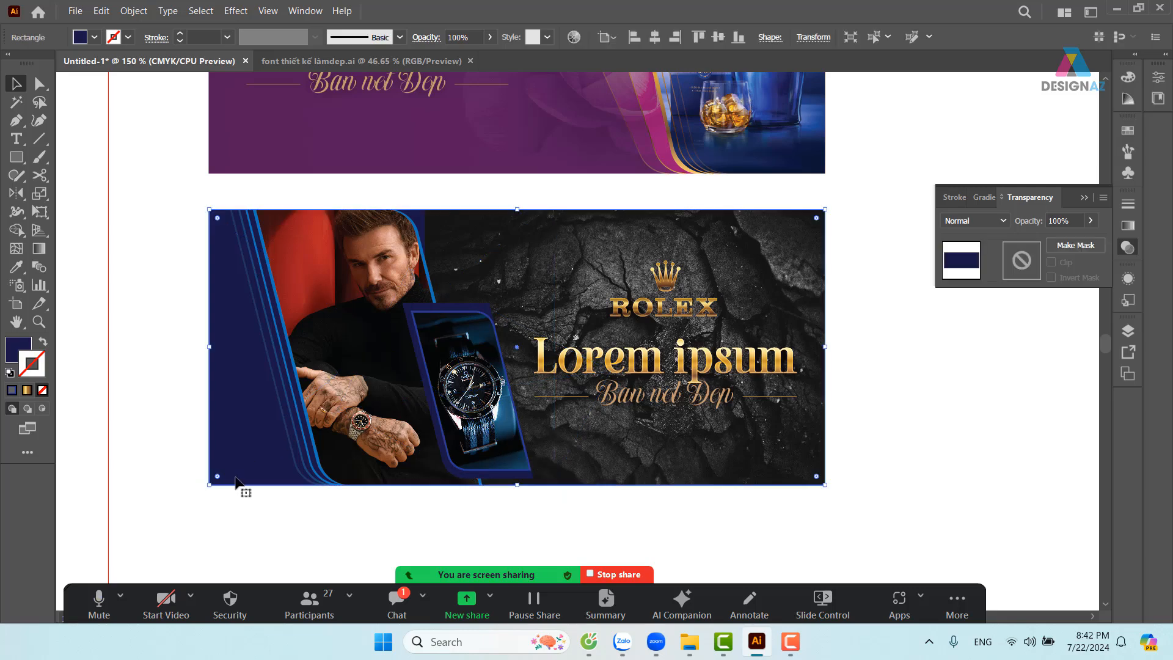
left_click_drag(237, 483, 189, 506)
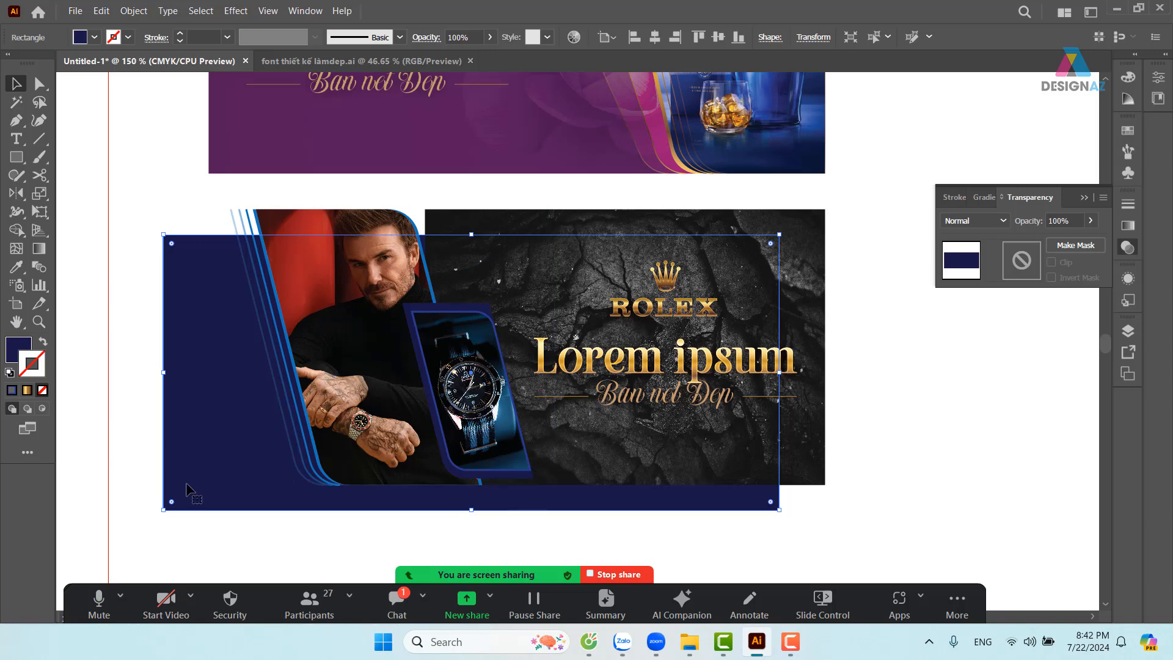
Undo the last move of the navy background rectangle and set its blend mode to Color over the rock texture
key("ctrl+z")
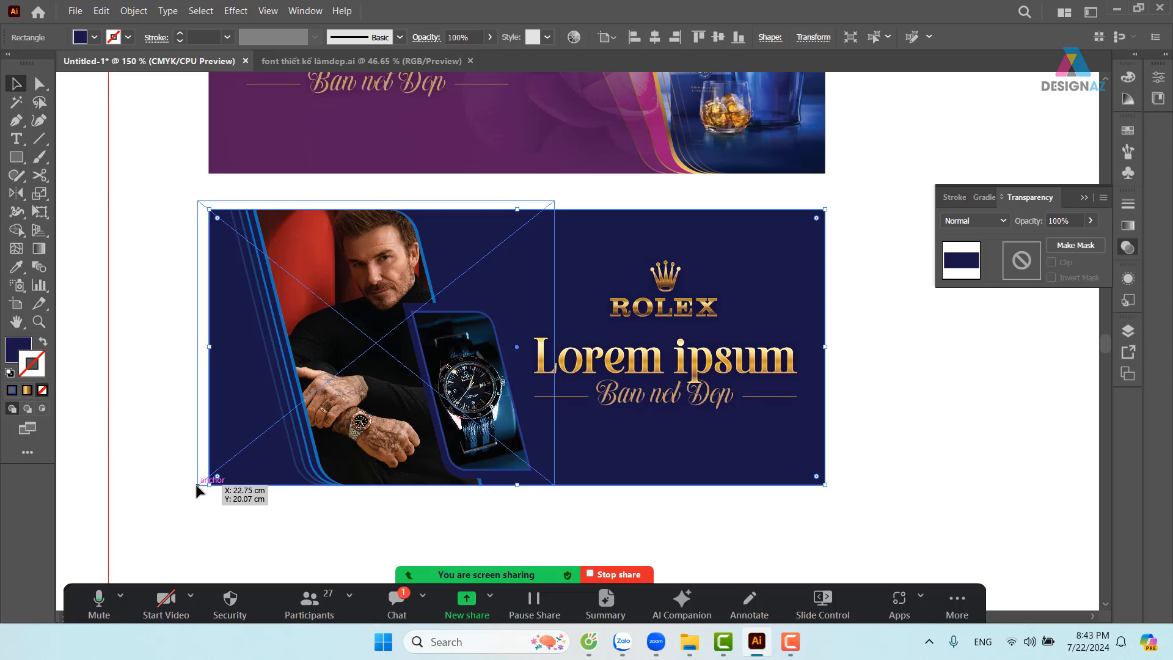
left_click(1005, 221)
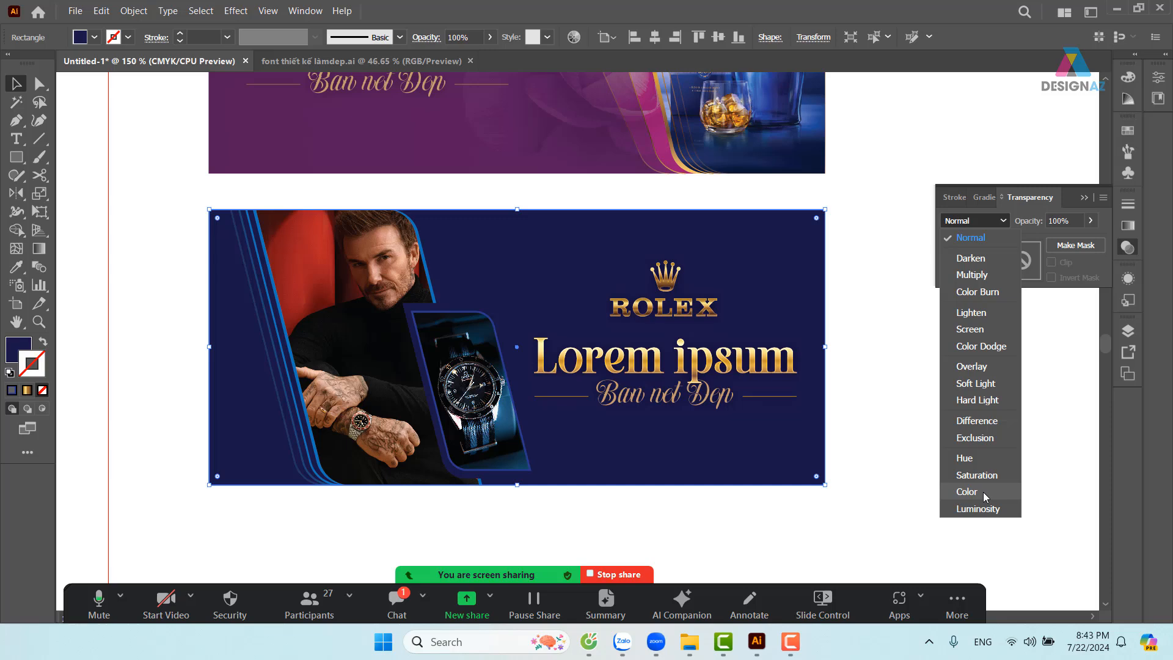
key("Escape")
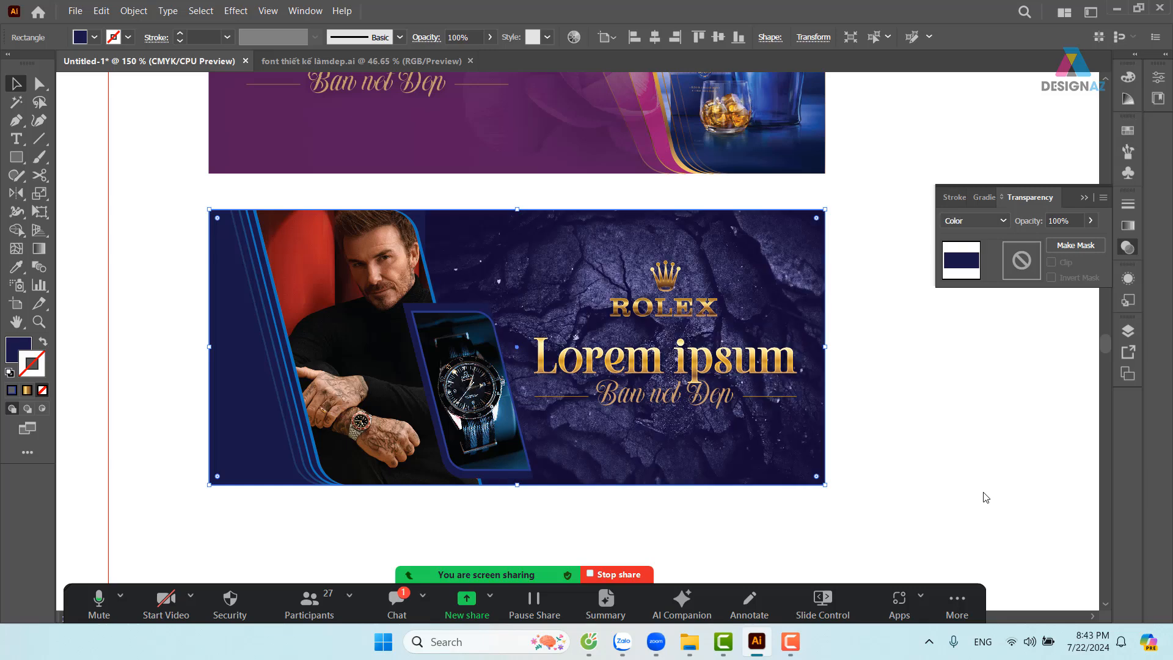
left_click(975, 435)
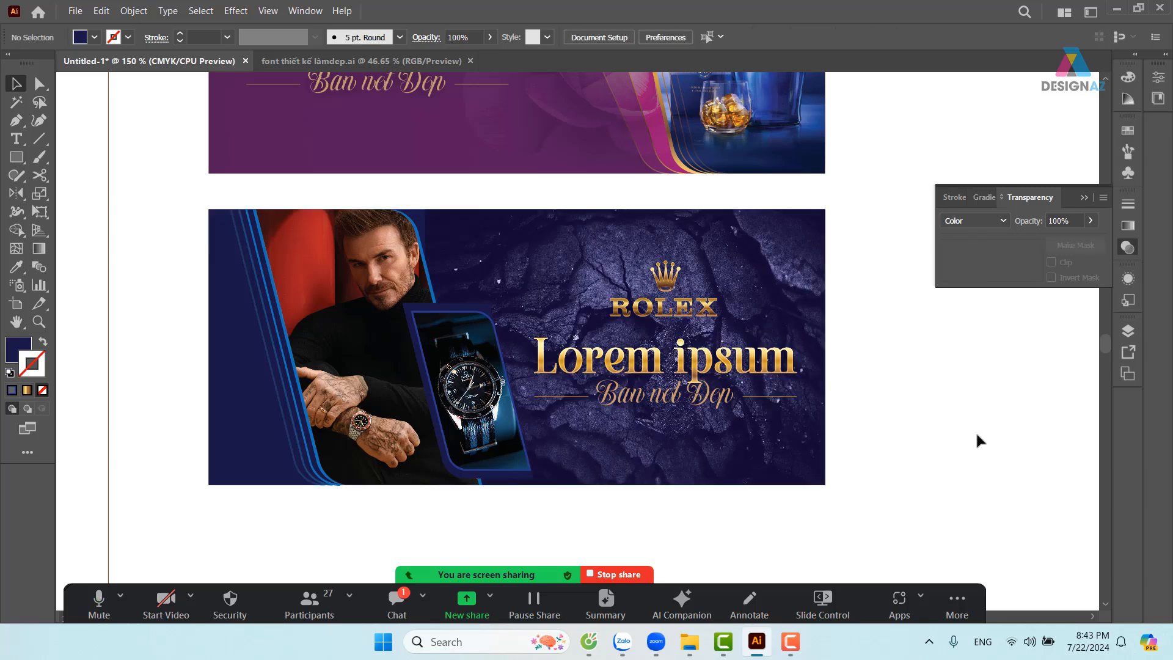
Try a red fill on the Color-blended background rectangle, and settle on the dark brown swatch with no stroke
left_click(793, 291)
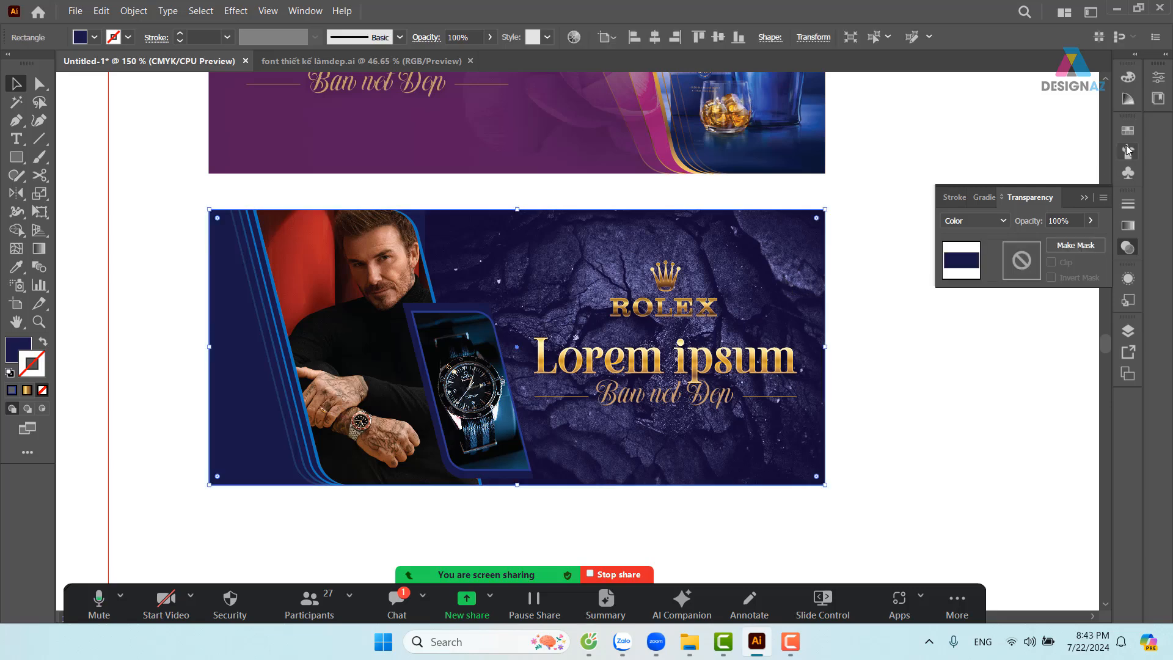
left_click(1128, 130)
left_click(1044, 172)
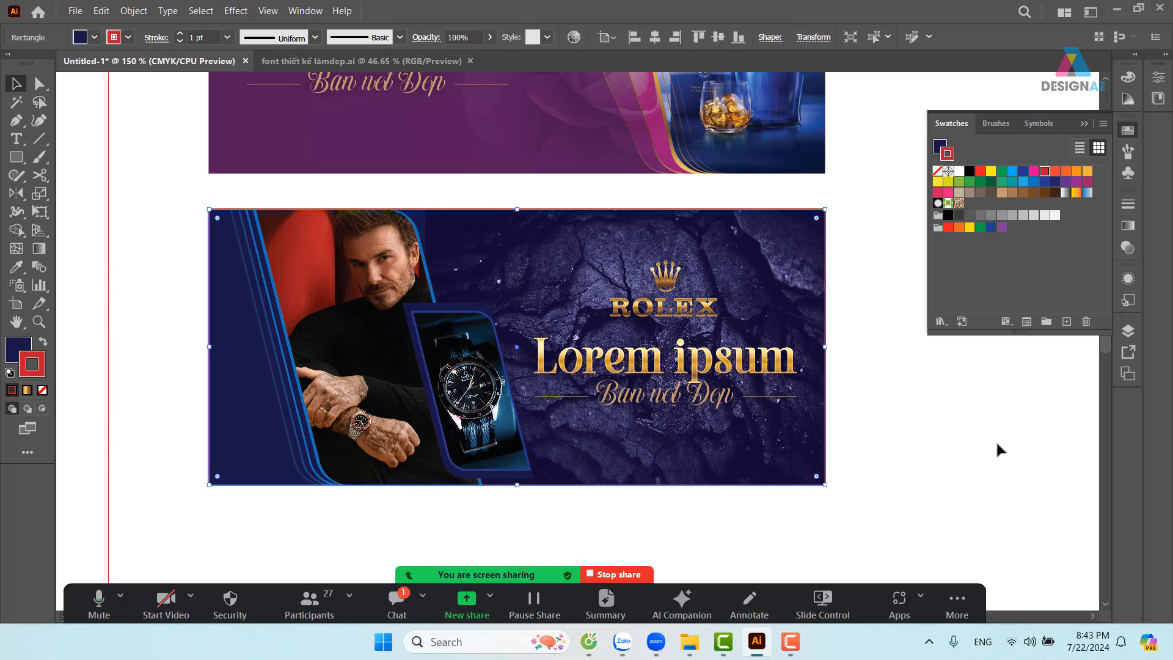
key("slash")
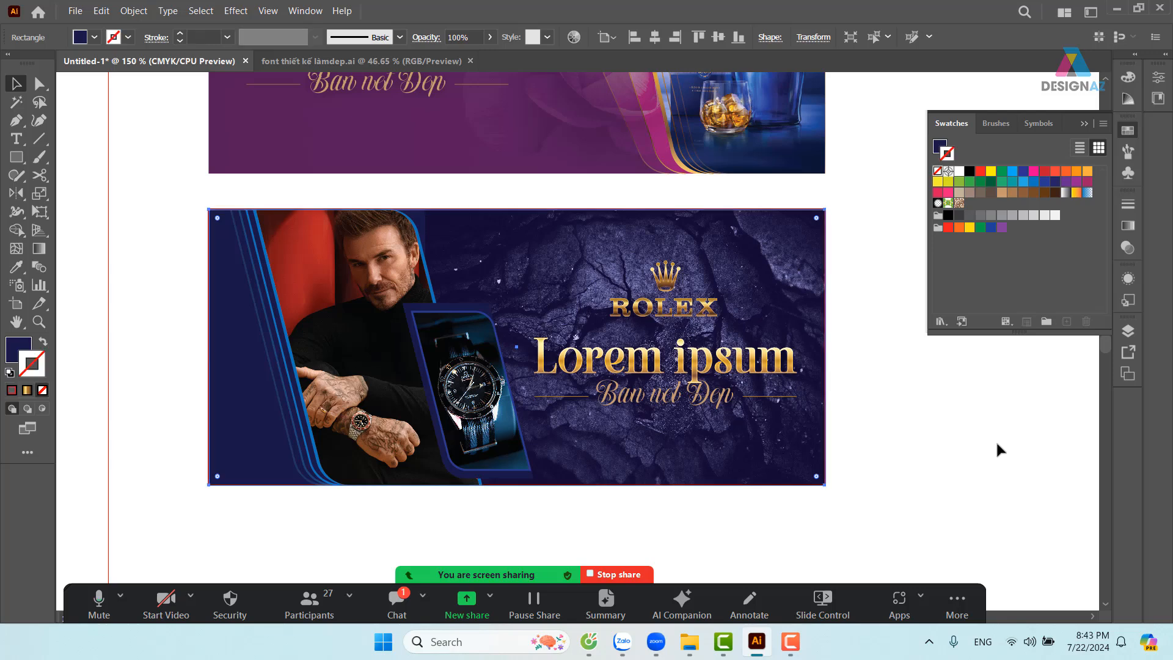
key("x")
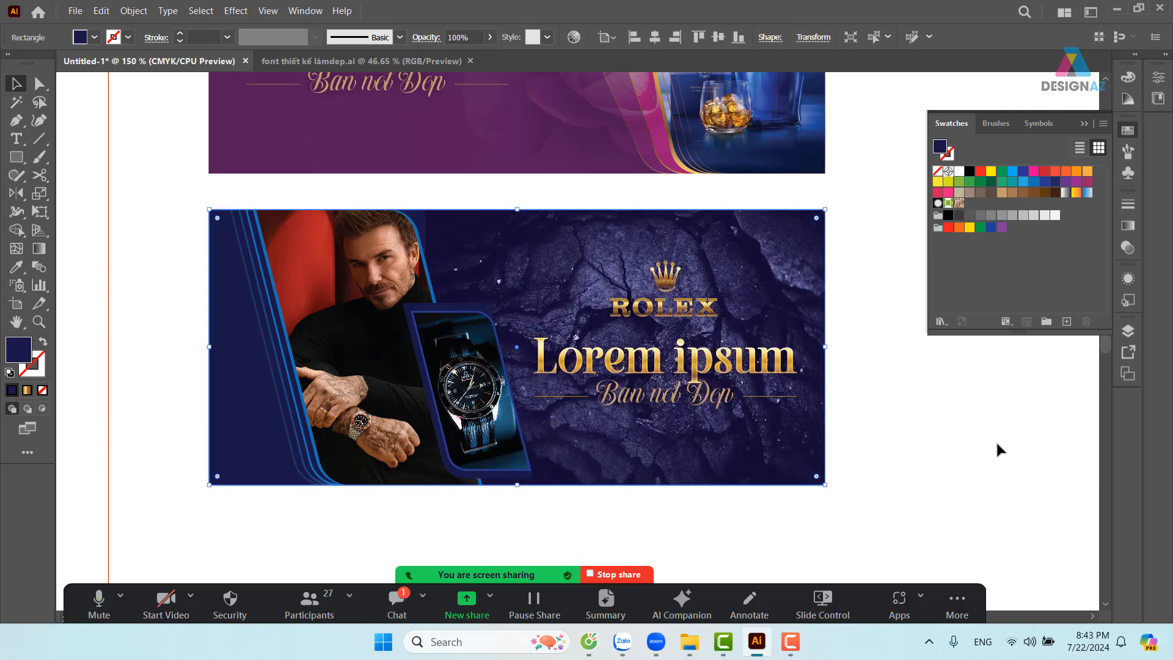
left_click(1044, 171)
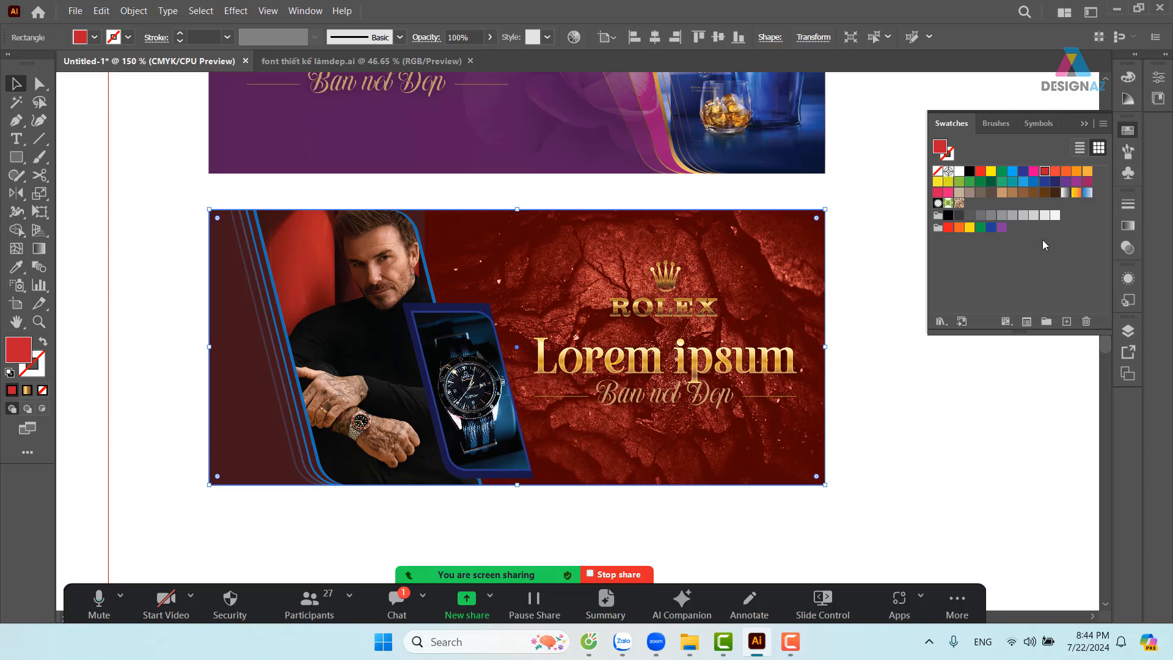
left_click(1044, 192)
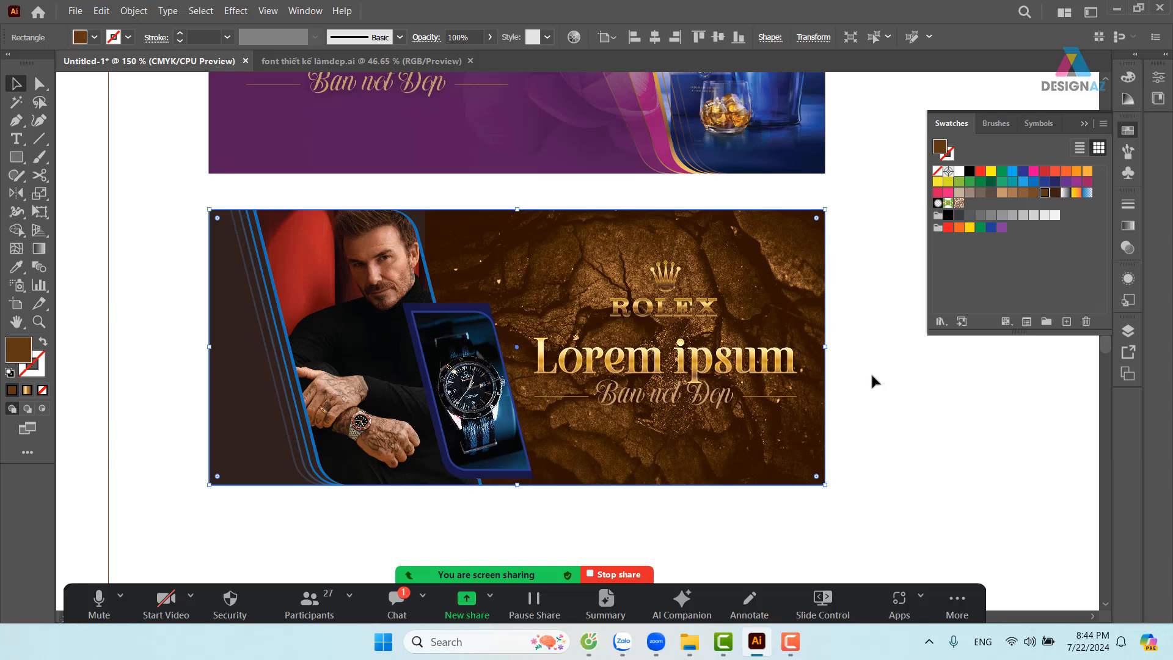
Round the upper-right corner of the watch photo's navy outer frame to about 0.44 cm to follow the inner outline
left_click(492, 310)
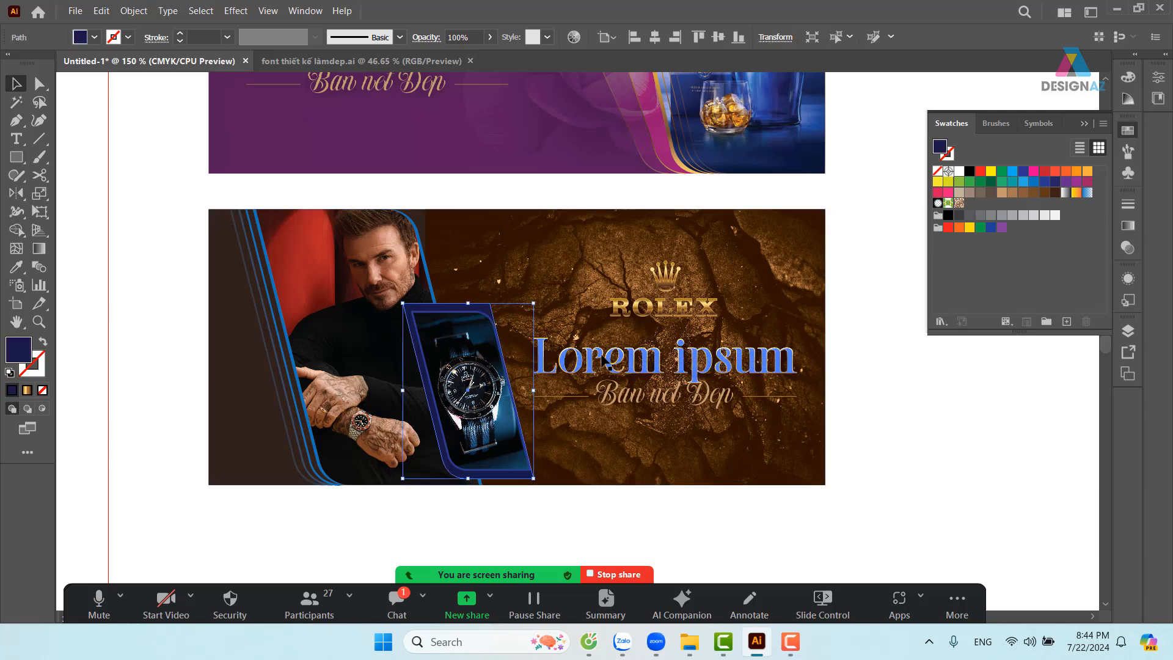
key("z")
left_click_drag(462, 282, 620, 426)
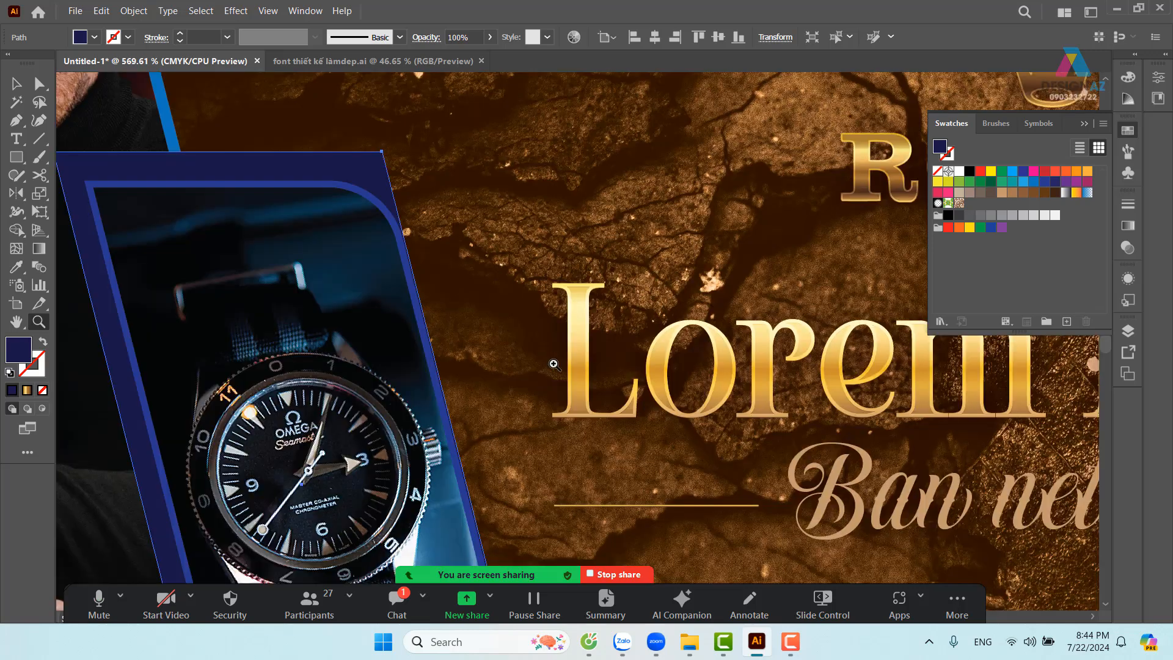
left_click(39, 84)
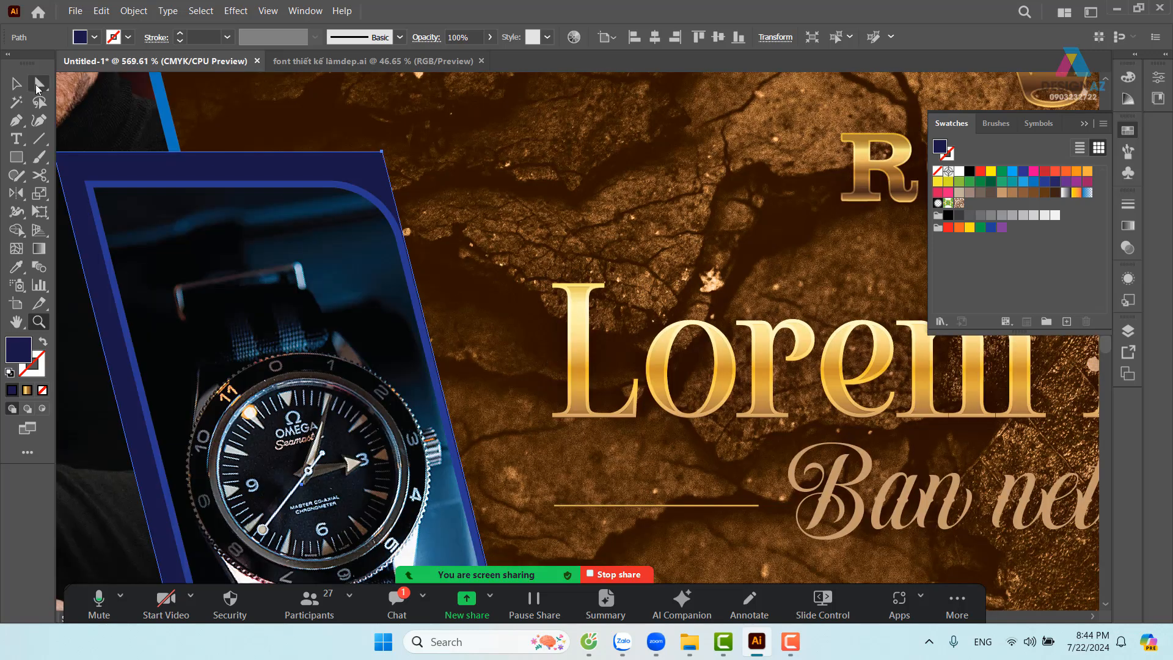
left_click(382, 152)
left_click_drag(374, 162, 317, 238)
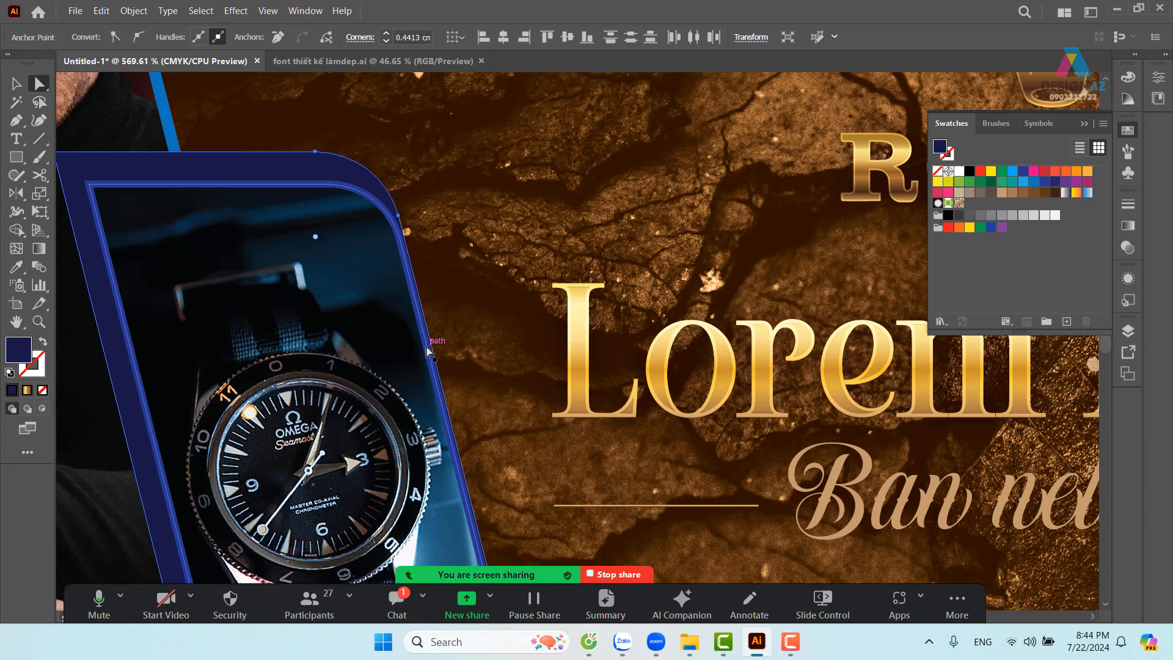
Fill the watch photo's outer frame with the darkest brown swatch
left_click(17, 85)
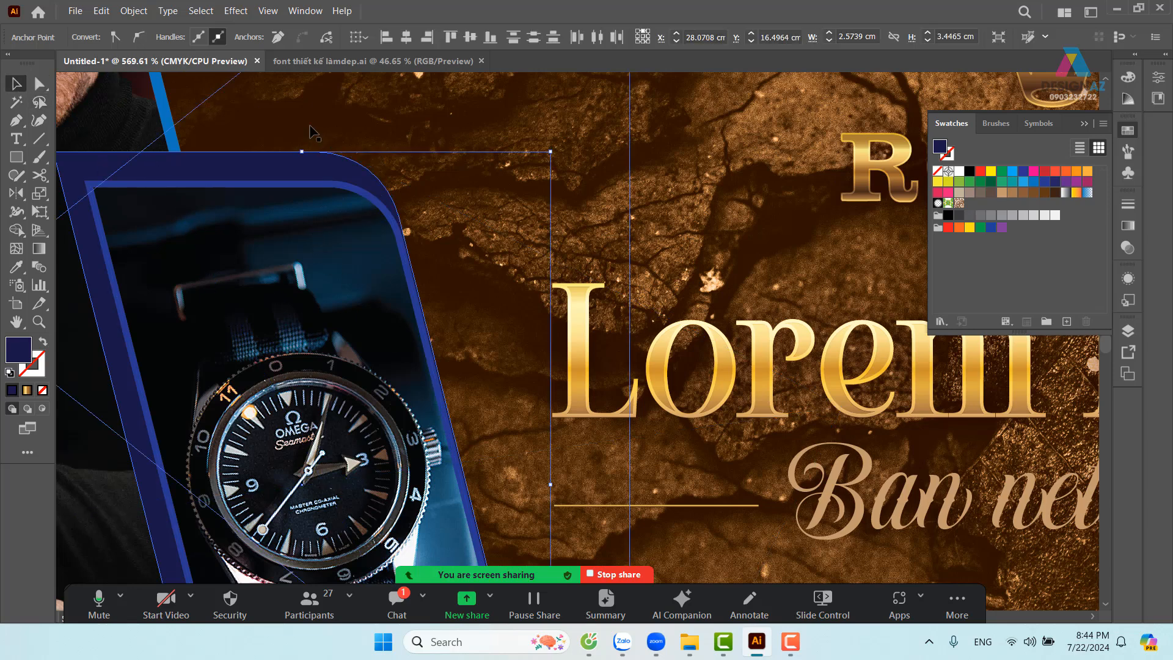
left_click(395, 124)
left_click(331, 169)
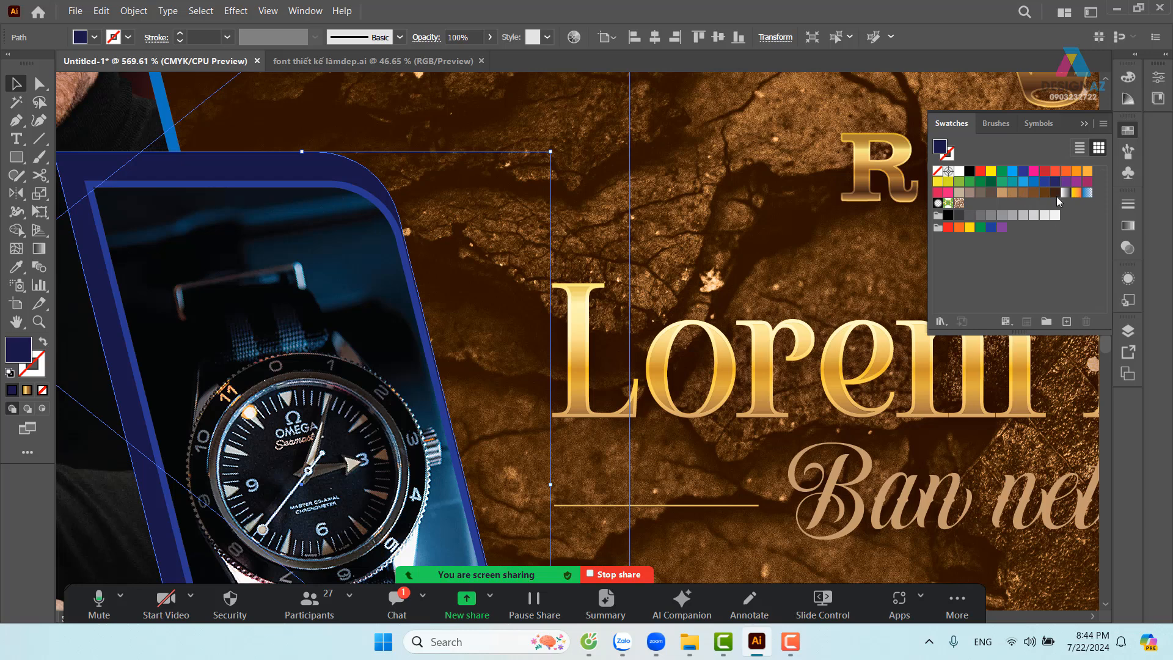
left_click(1056, 193)
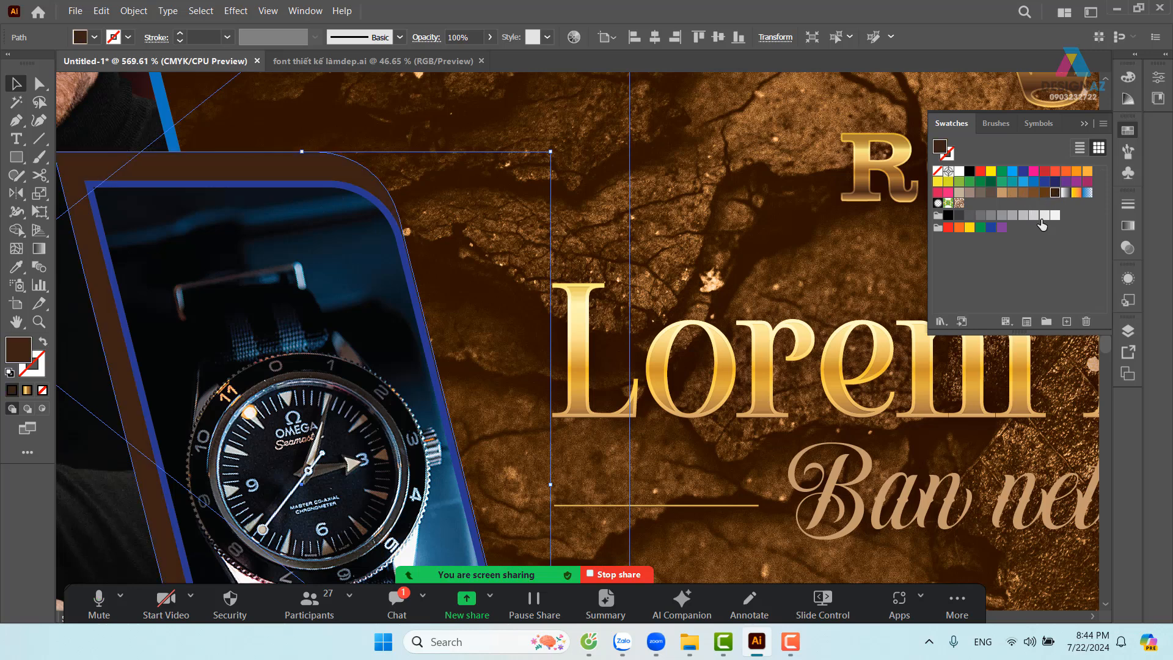
key("ctrl+minus")
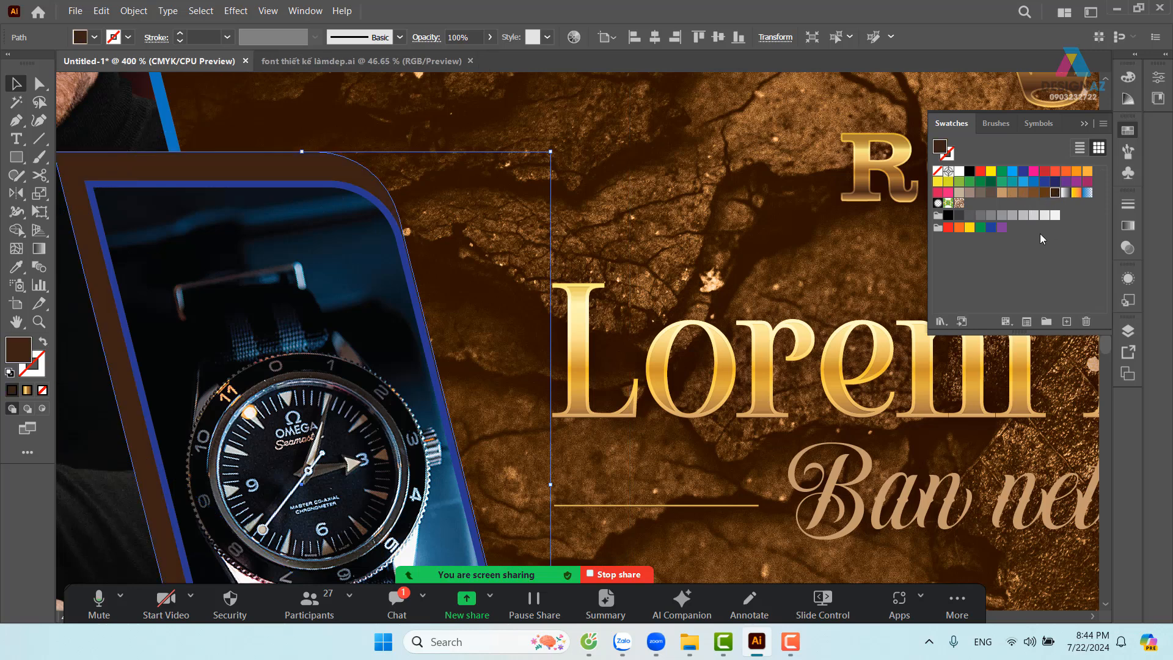
key("ctrl+minus")
key("ctrl+minus")
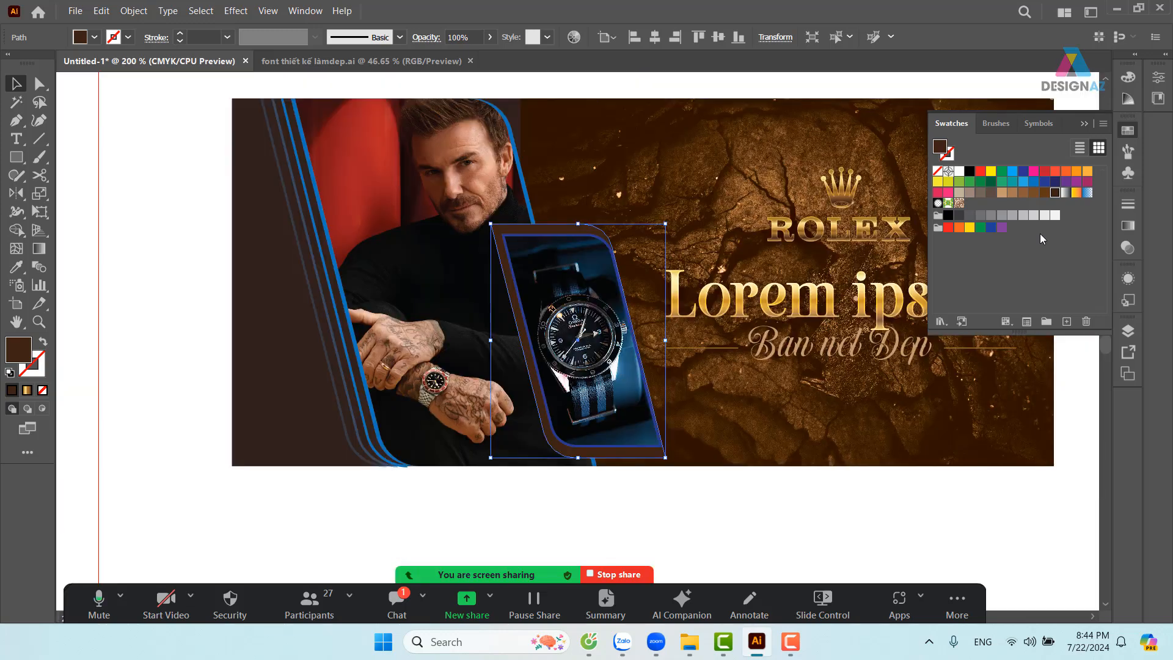
left_click(900, 501)
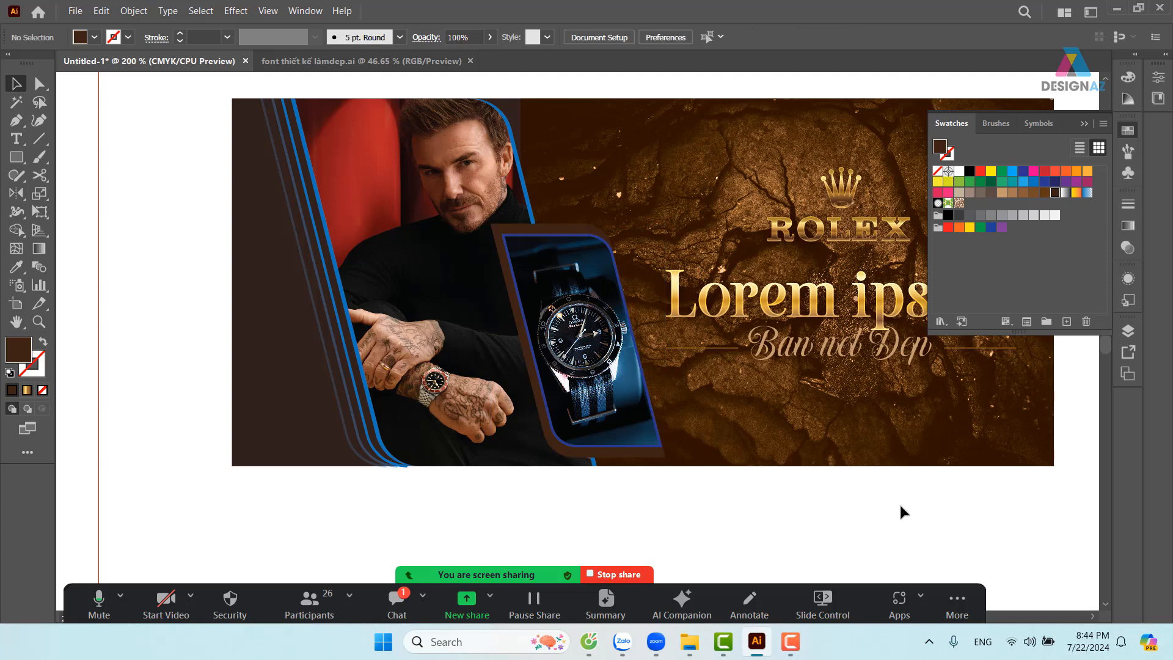
left_click_drag(806, 511, 741, 529)
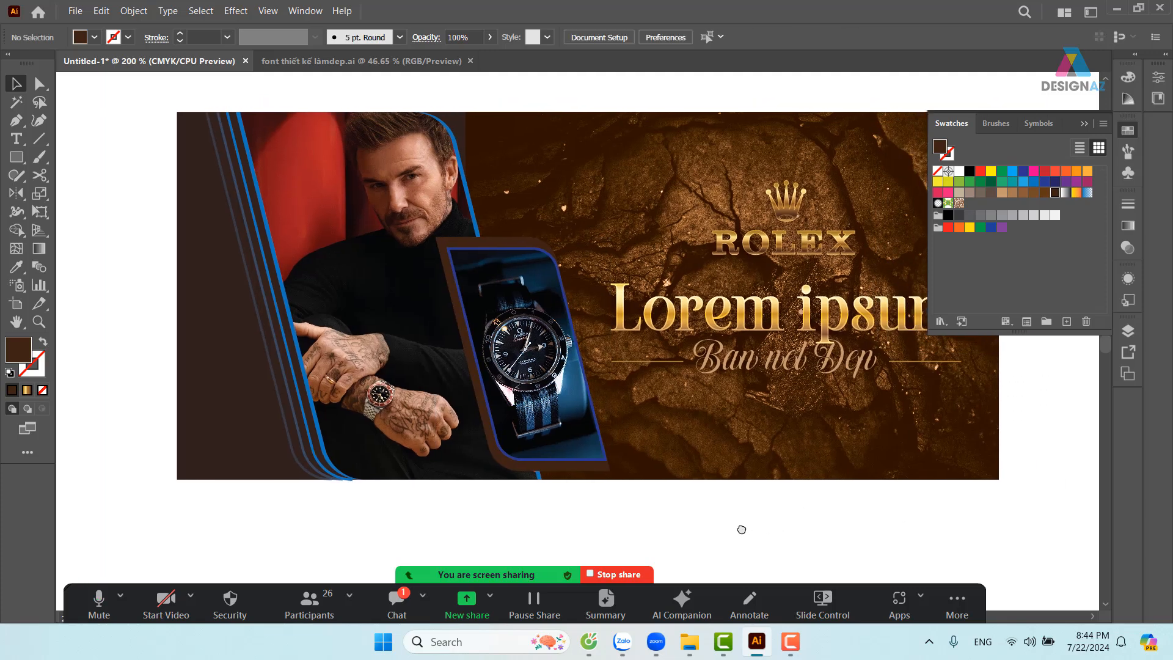
Try a red fill on the watch photo's outer frame
left_click(535, 256)
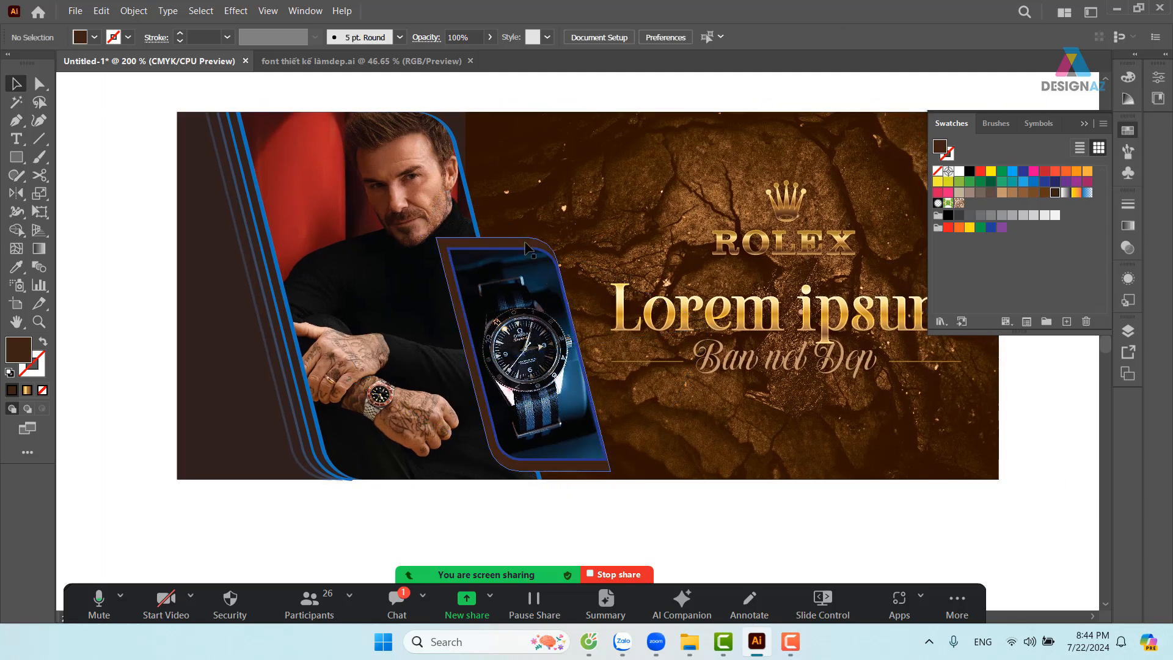
left_click(1044, 172)
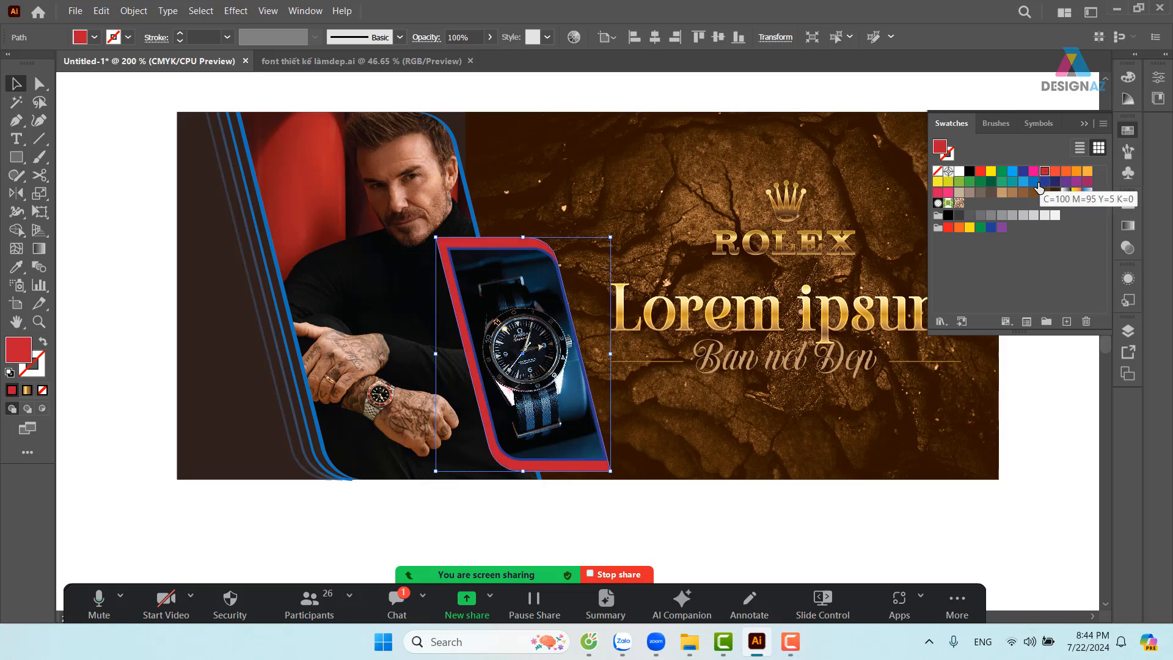
left_click(1046, 486)
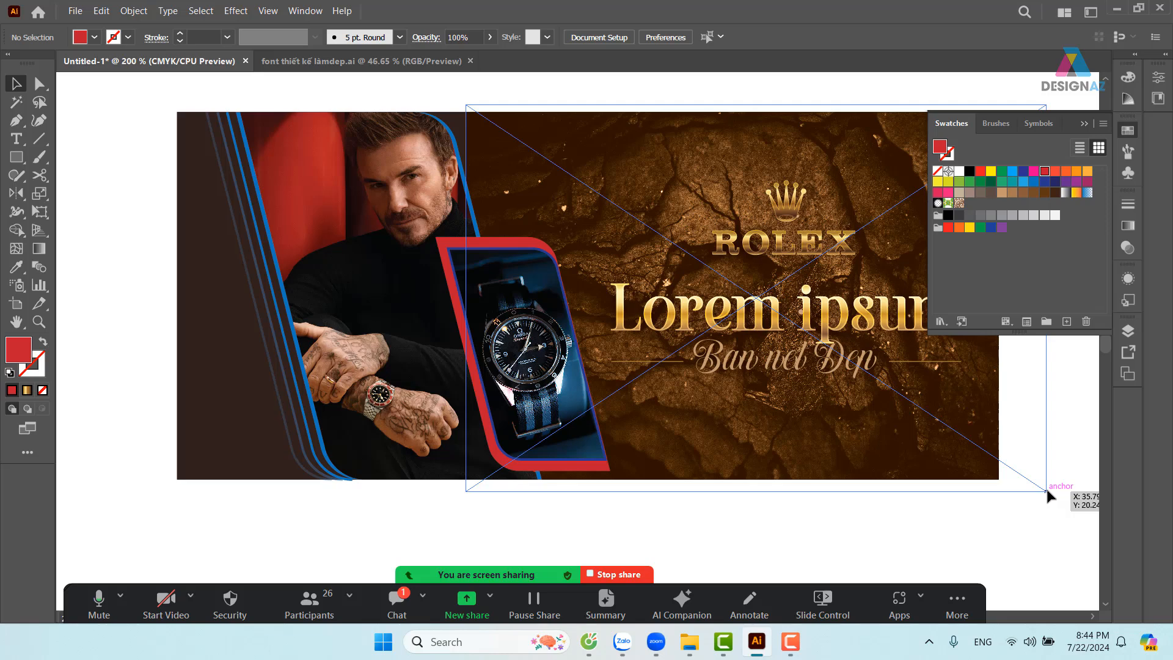
Compare dark brown, black and navy fills on the watch photo's outer frame, and keep black
left_click(609, 462)
left_click(1054, 193)
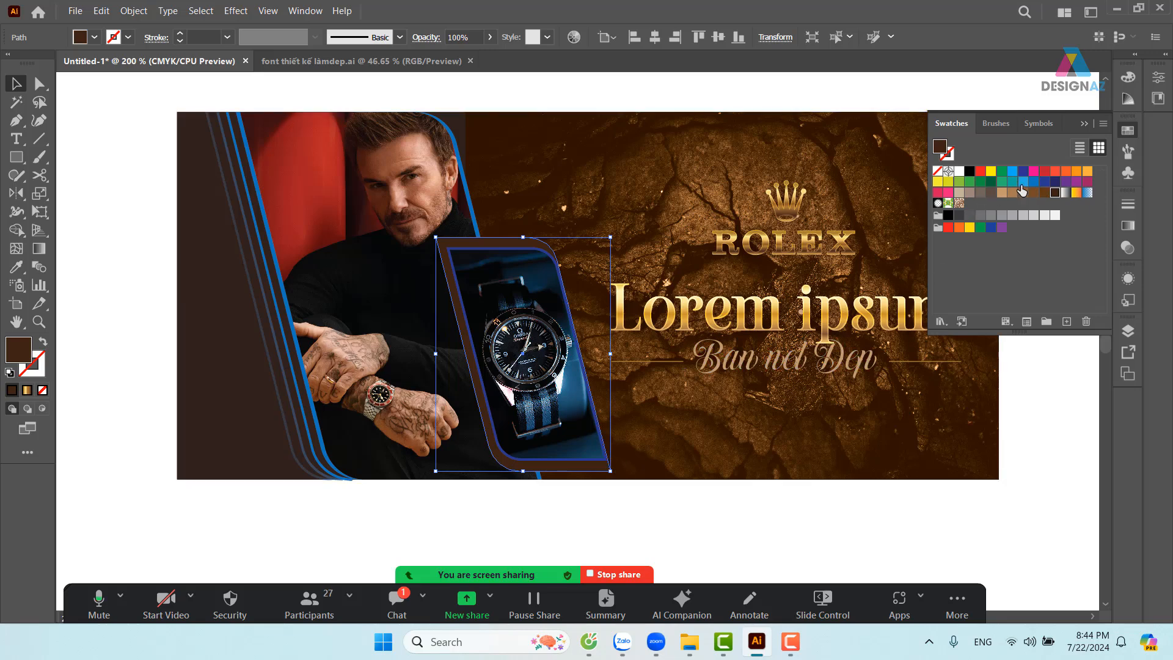
left_click(969, 171)
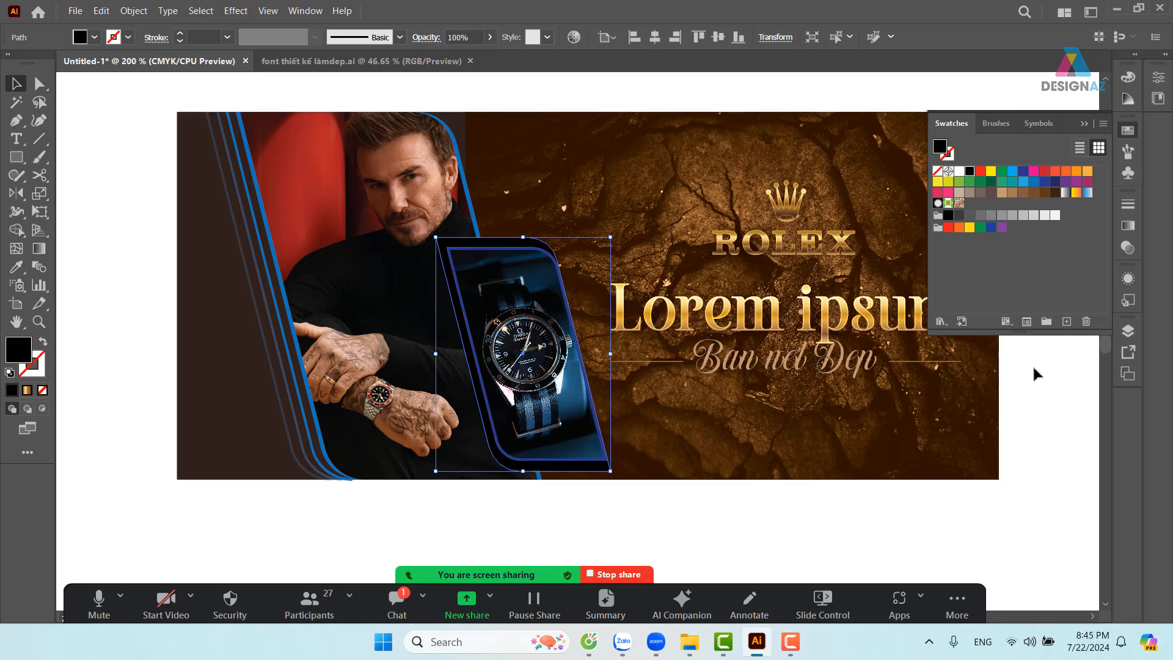
left_click(1055, 182)
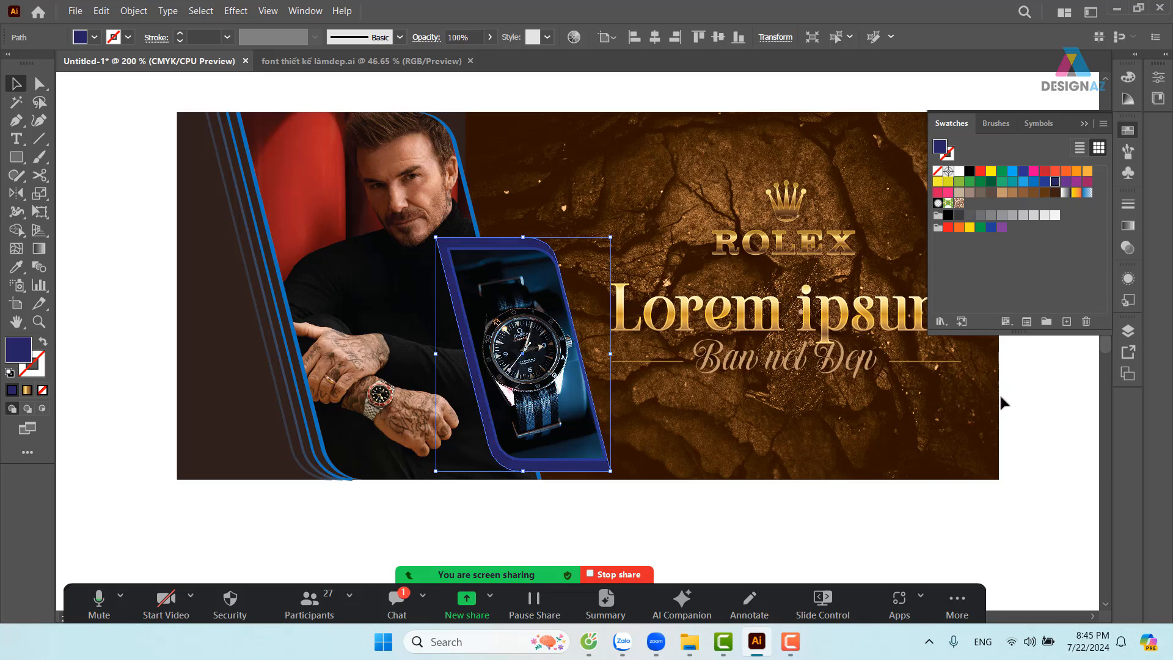
left_click(969, 171)
left_click(1049, 455)
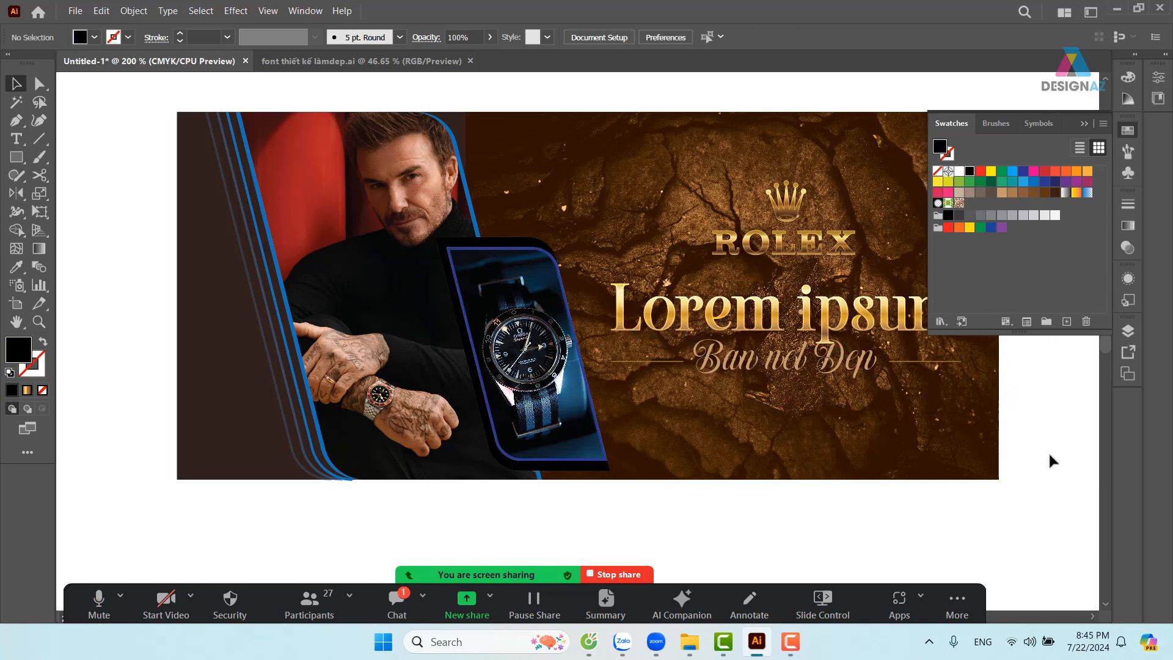
Try to shift the thin blue outline beside the portrait outward from its frame, and undo the stray moves
key("ctrl+minus")
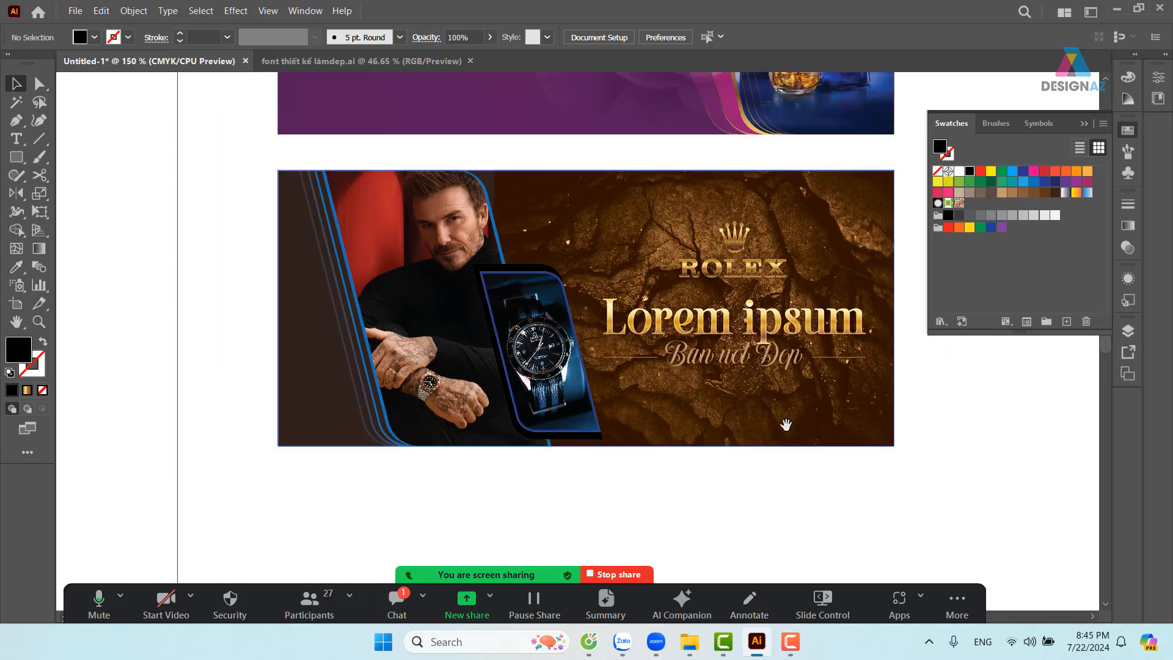
left_click_drag(785, 425, 717, 436)
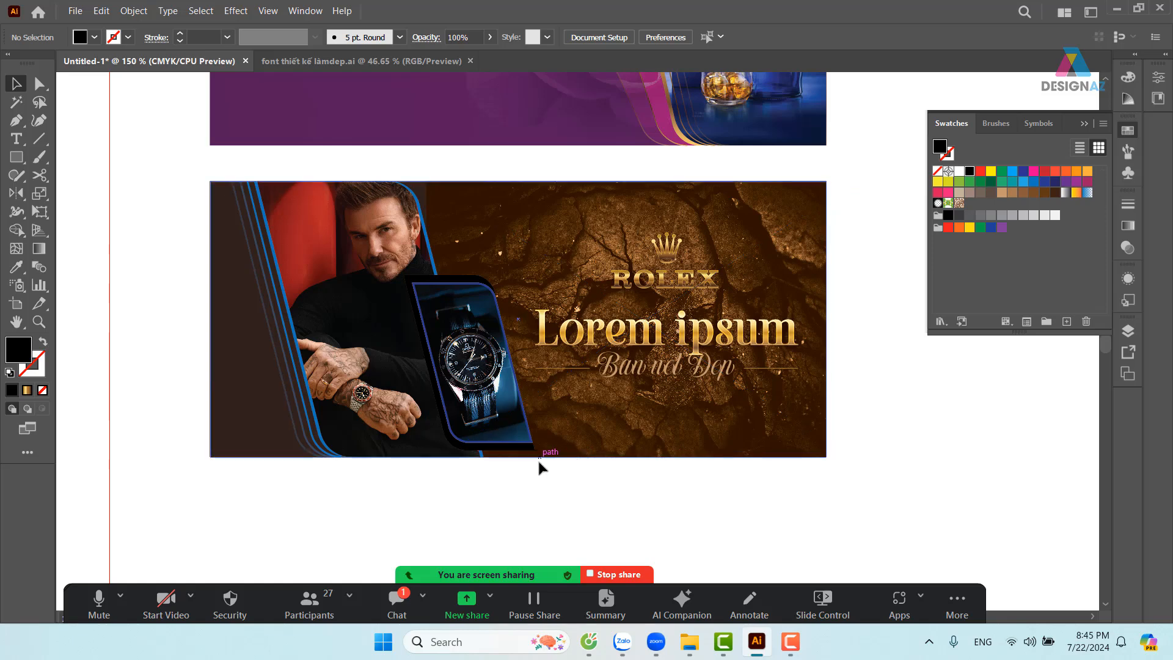
key("z")
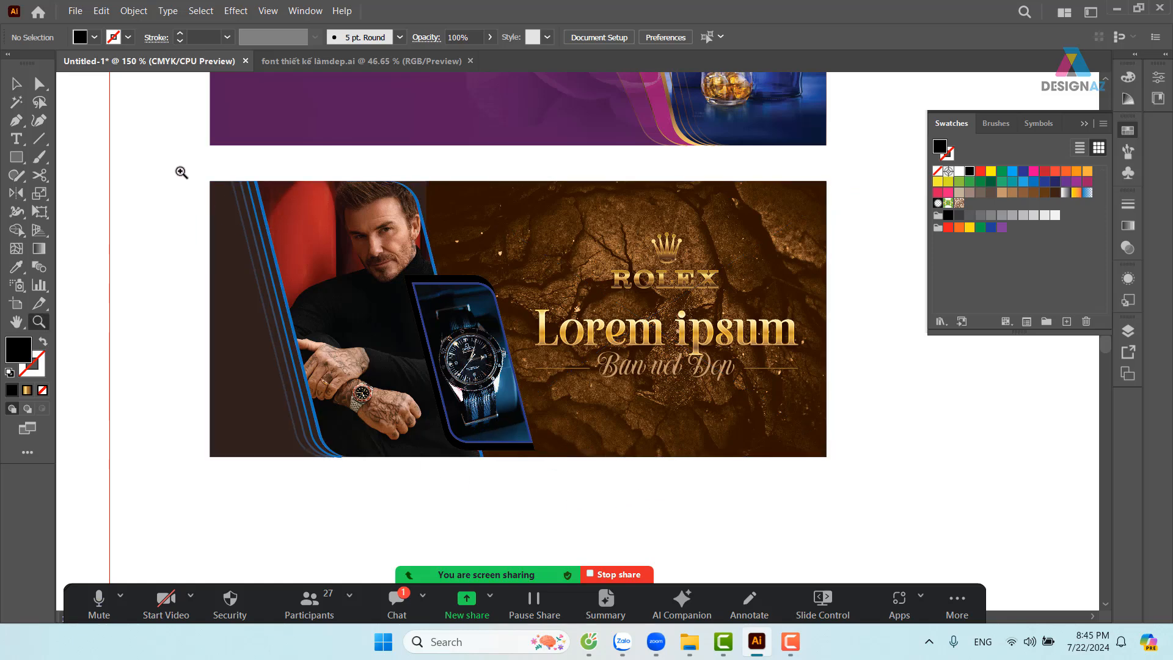
left_click_drag(176, 167, 883, 487)
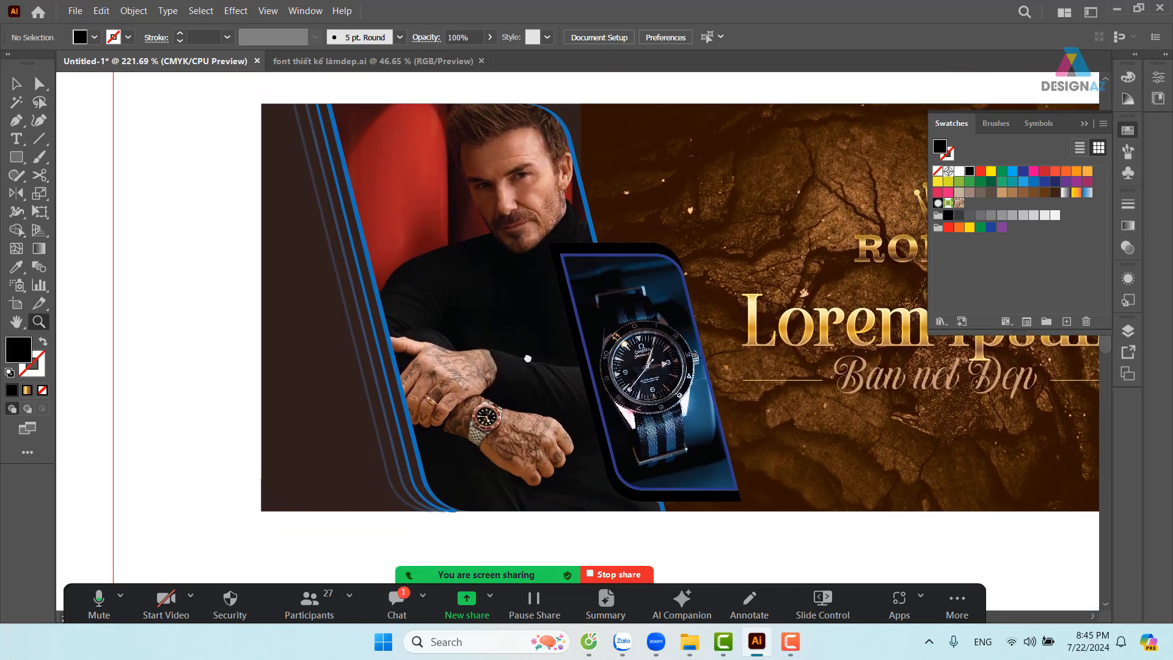
left_click(15, 84)
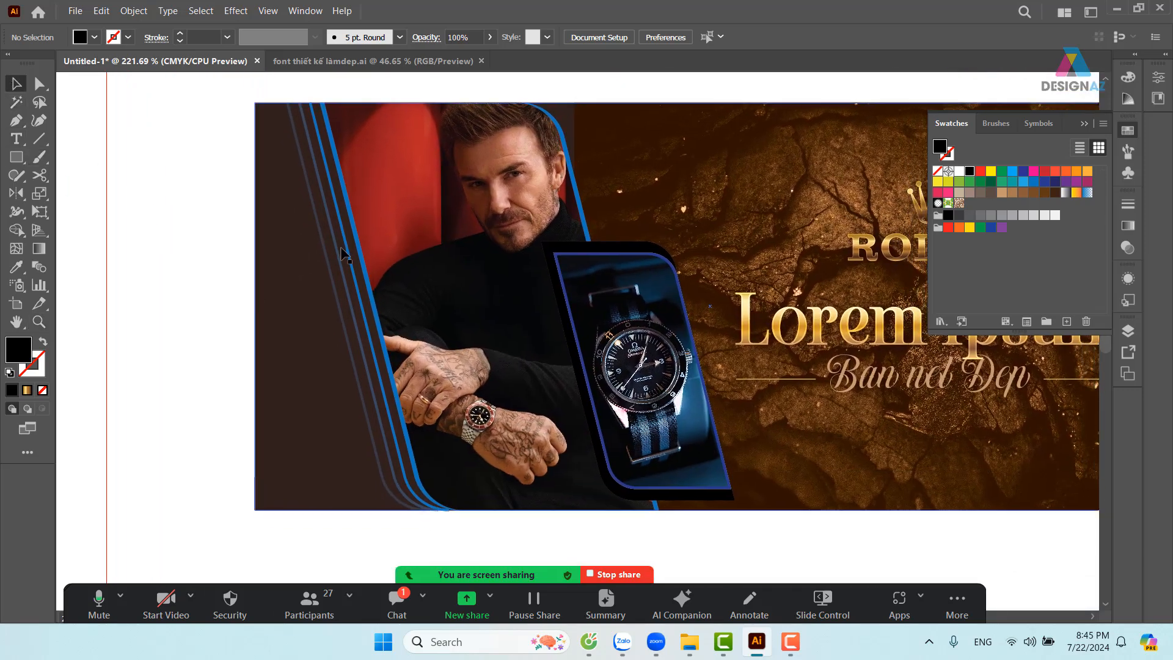
left_click(360, 333)
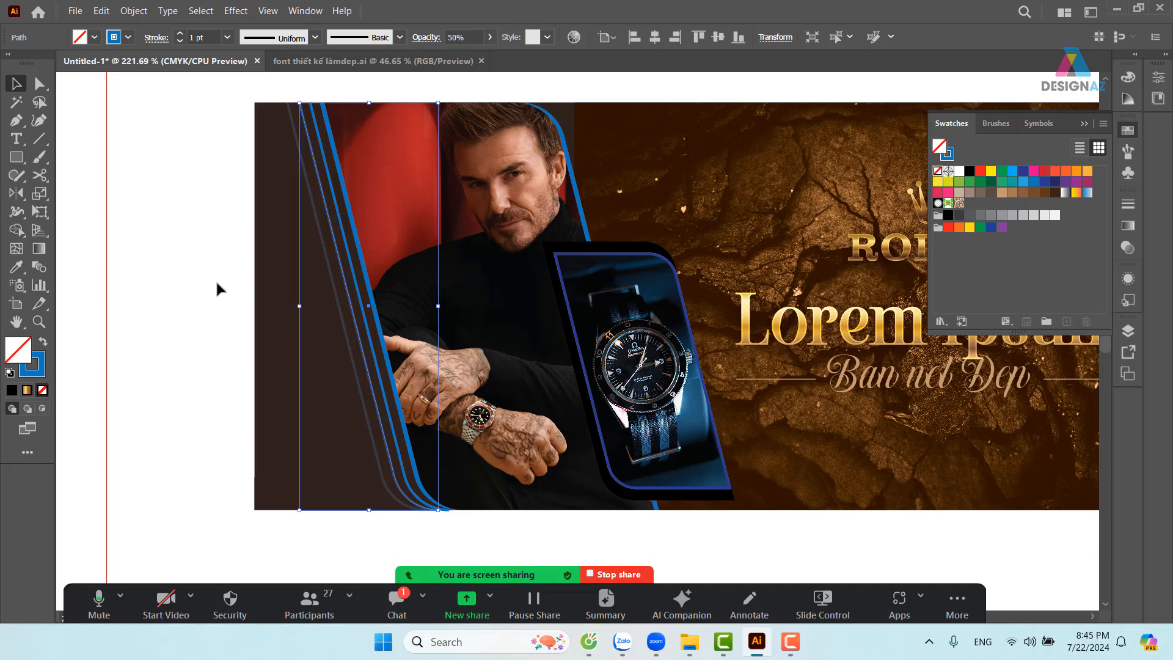
left_click(215, 279)
left_click(371, 332)
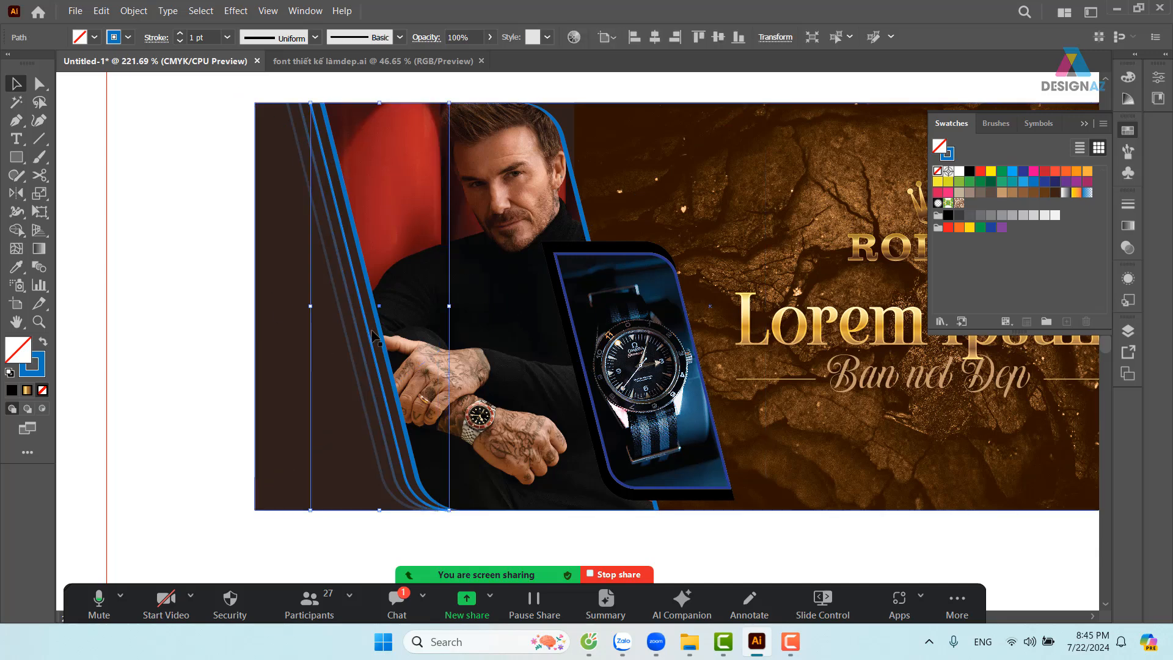
left_click_drag(371, 330, 340, 343)
key("ctrl+z")
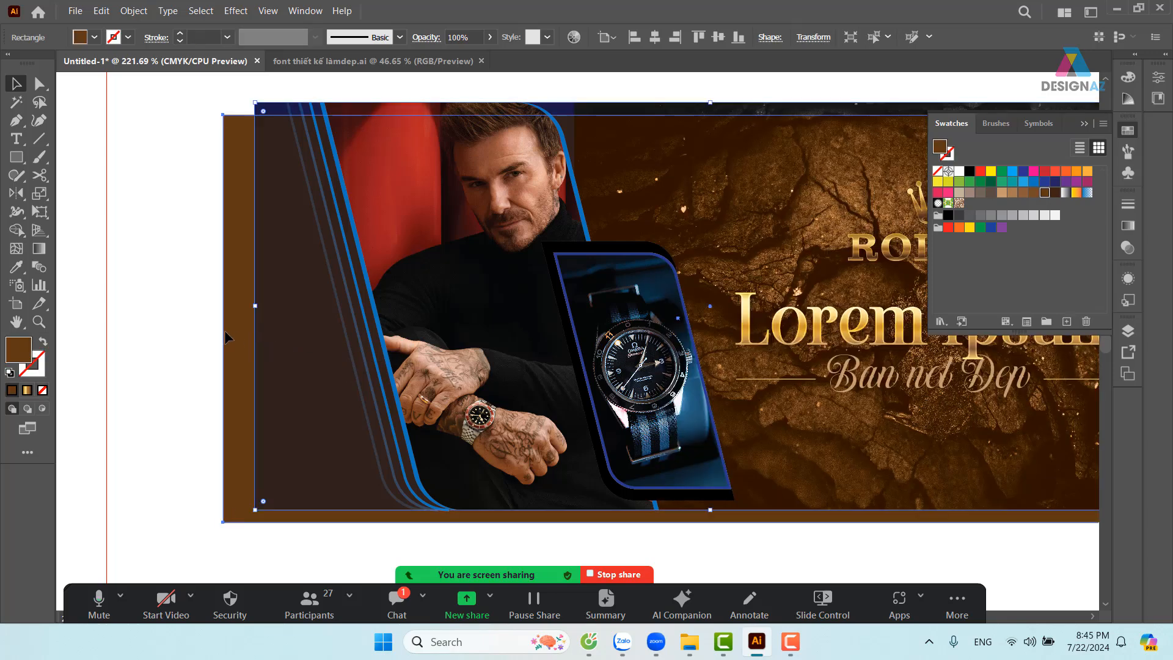
left_click(175, 320)
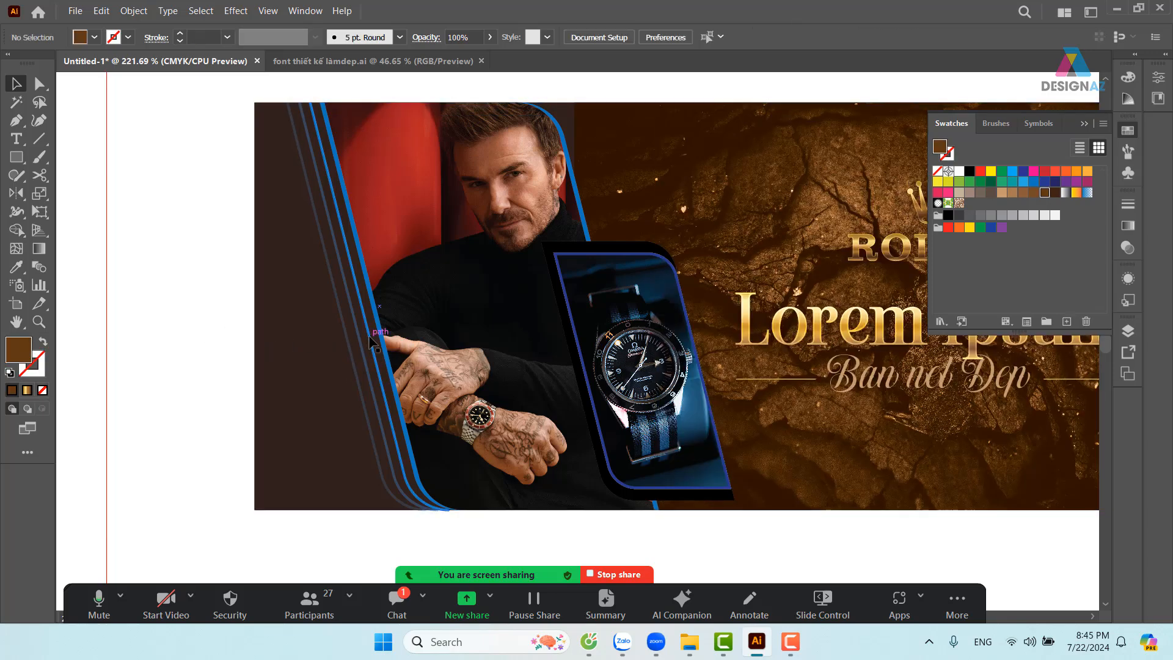
left_click_drag(369, 336, 345, 343)
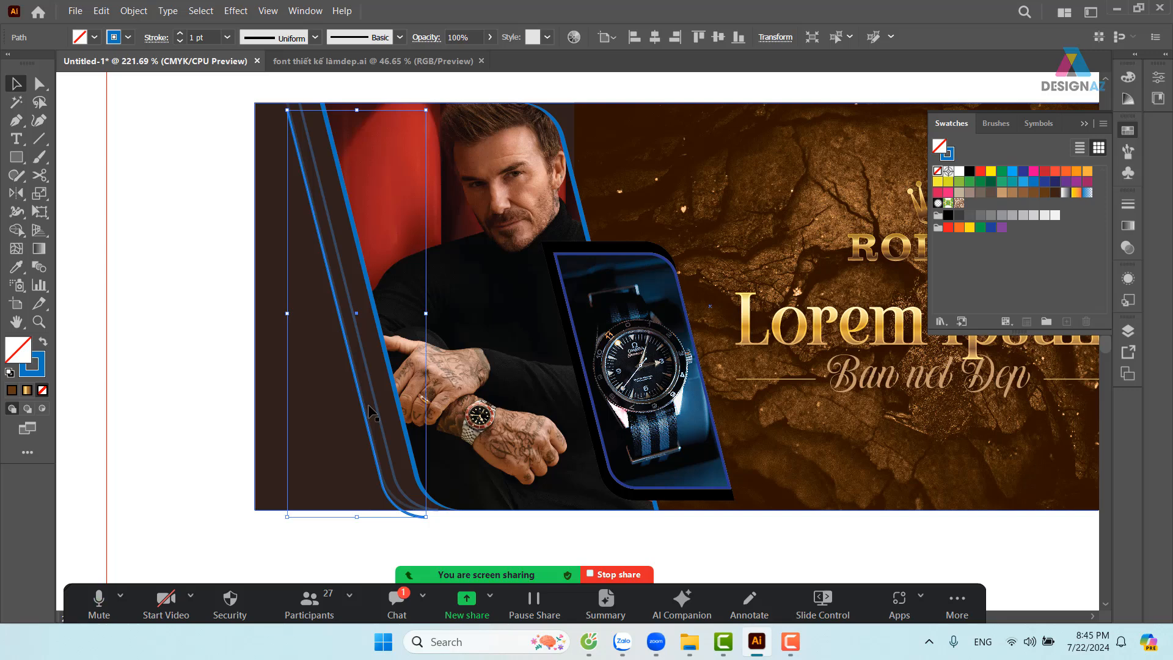
key("ctrl+z")
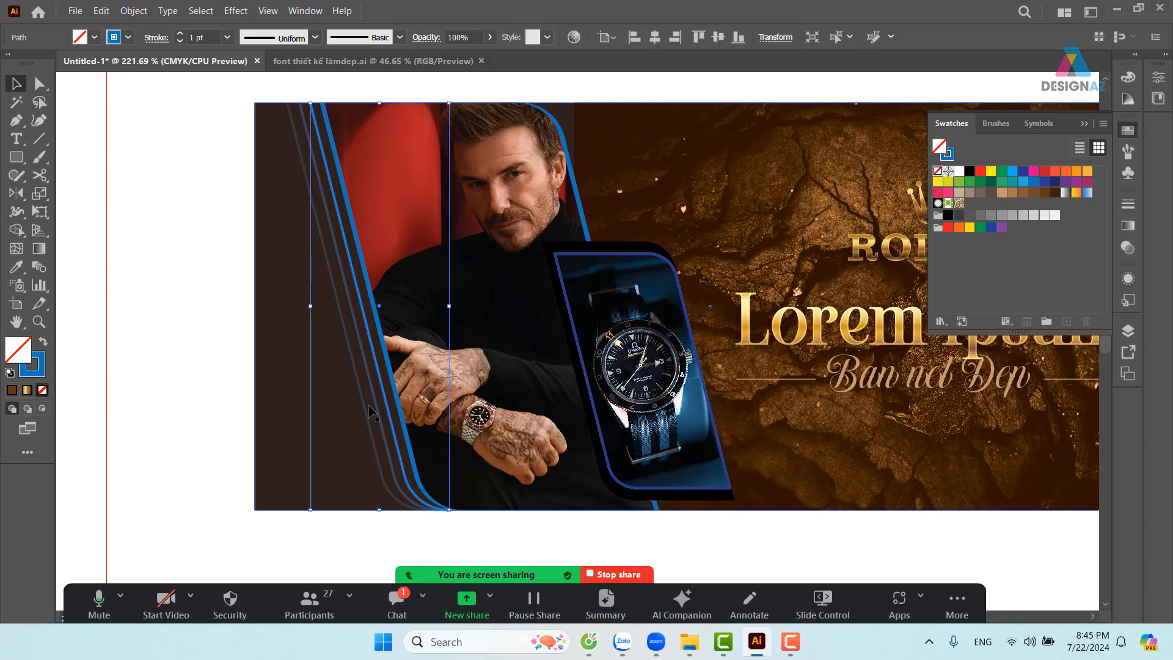
Turn the thin blue outline nearest the portrait's frame into a dashed line with 3 pt dashes
left_click(156, 38)
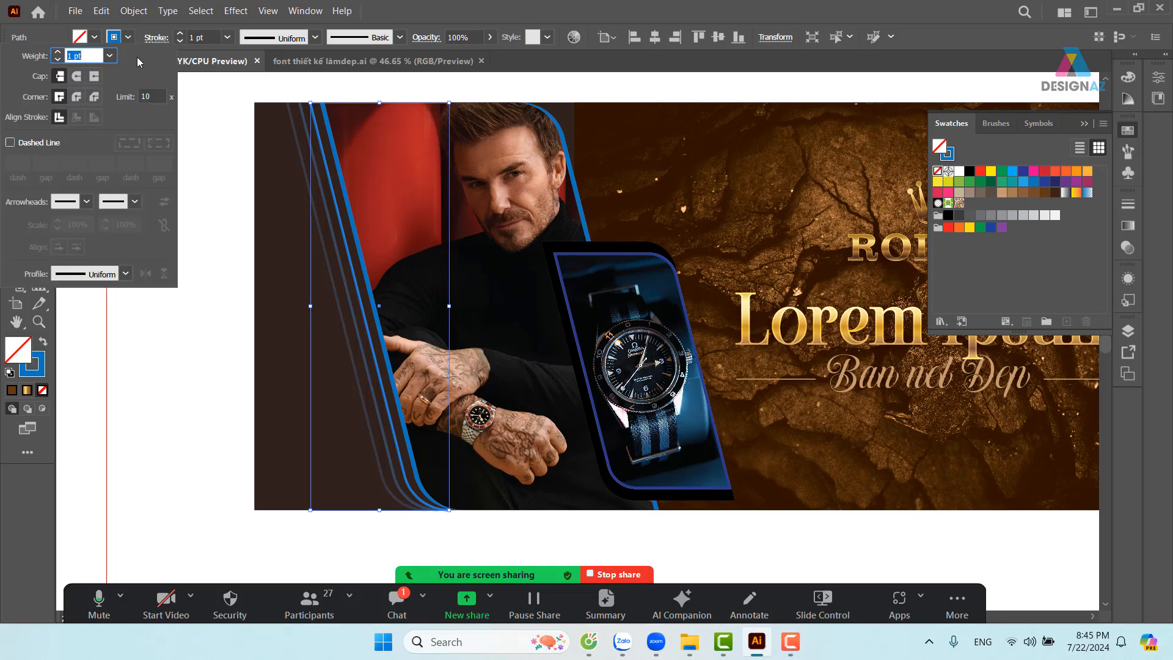
left_click(11, 143)
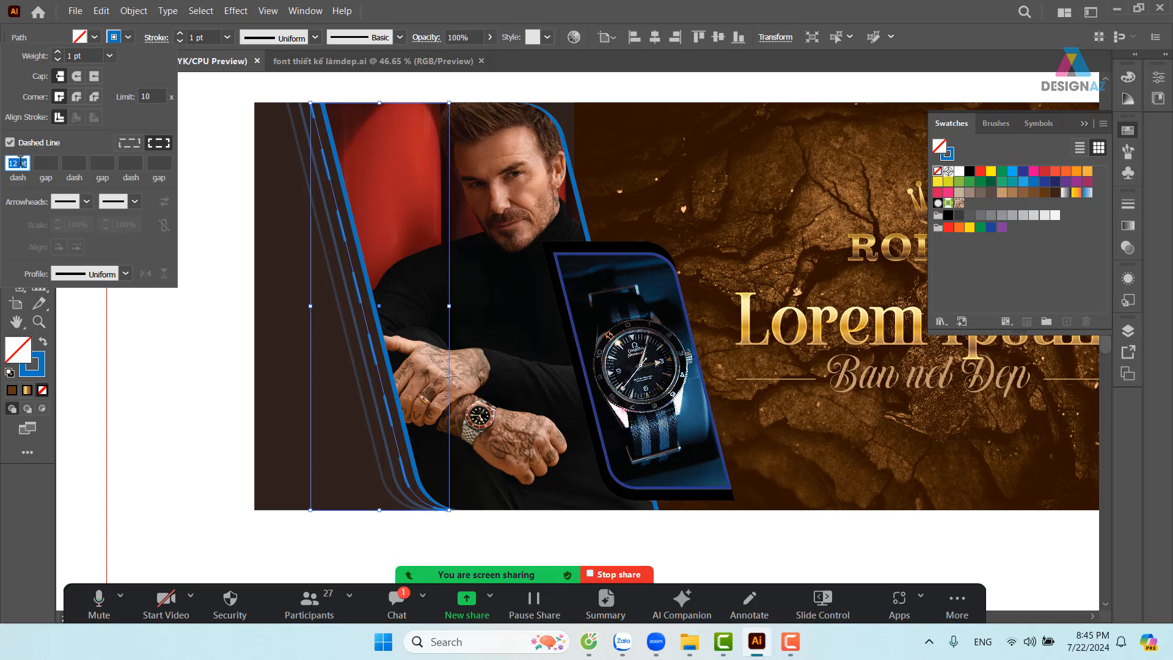
left_click_drag(22, 162, 3, 164)
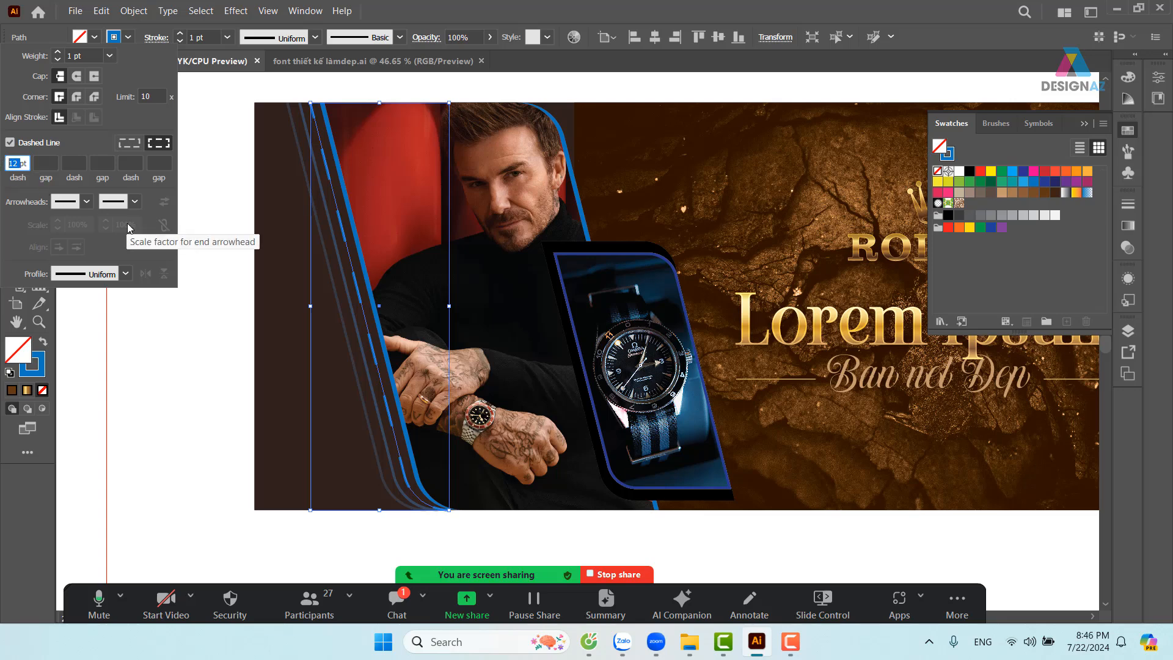
type("3")
key("Return")
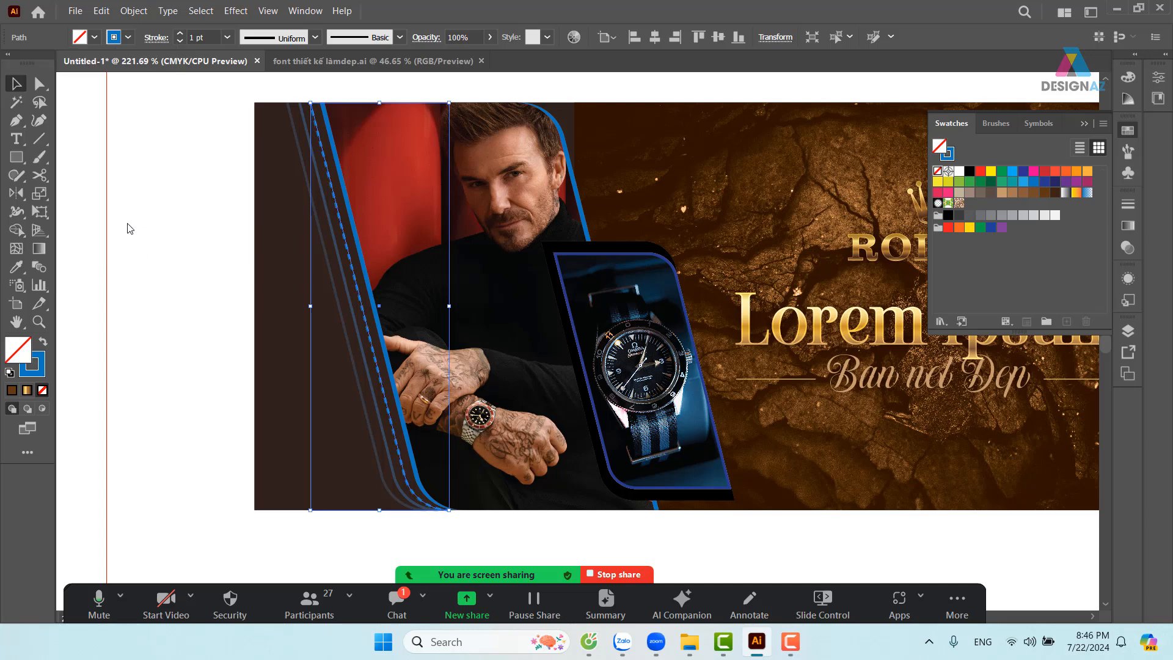
left_click(183, 317)
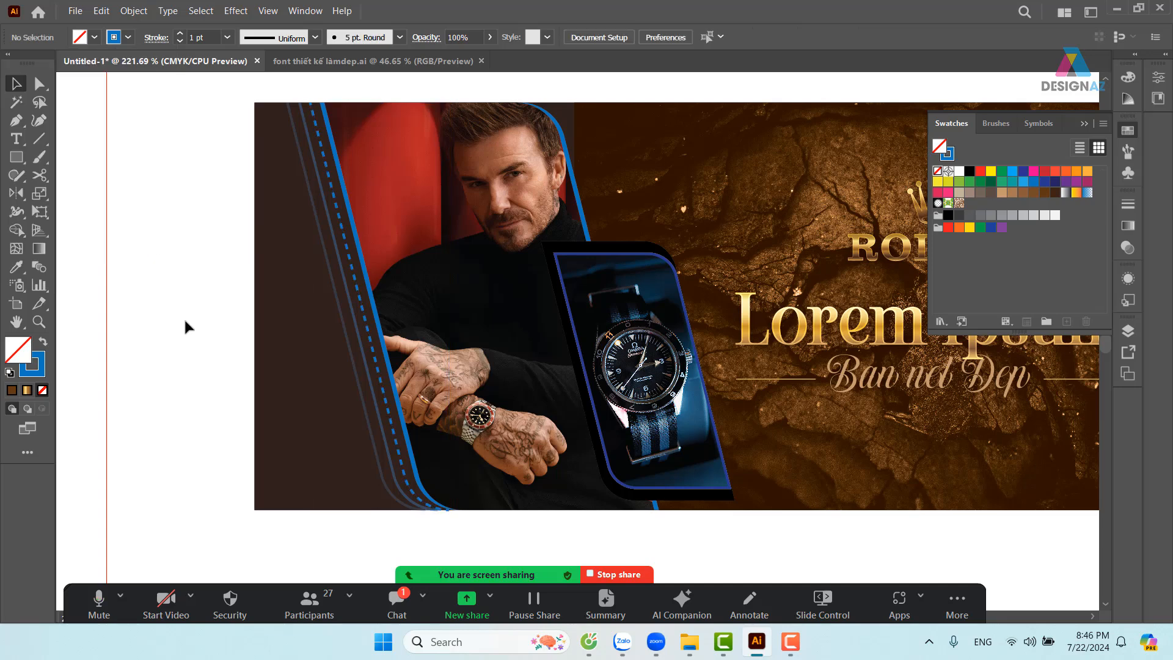
Recolor the dashed outline's stroke with a medium brown swatch and set its weight to 0.75 pt
left_click(377, 374)
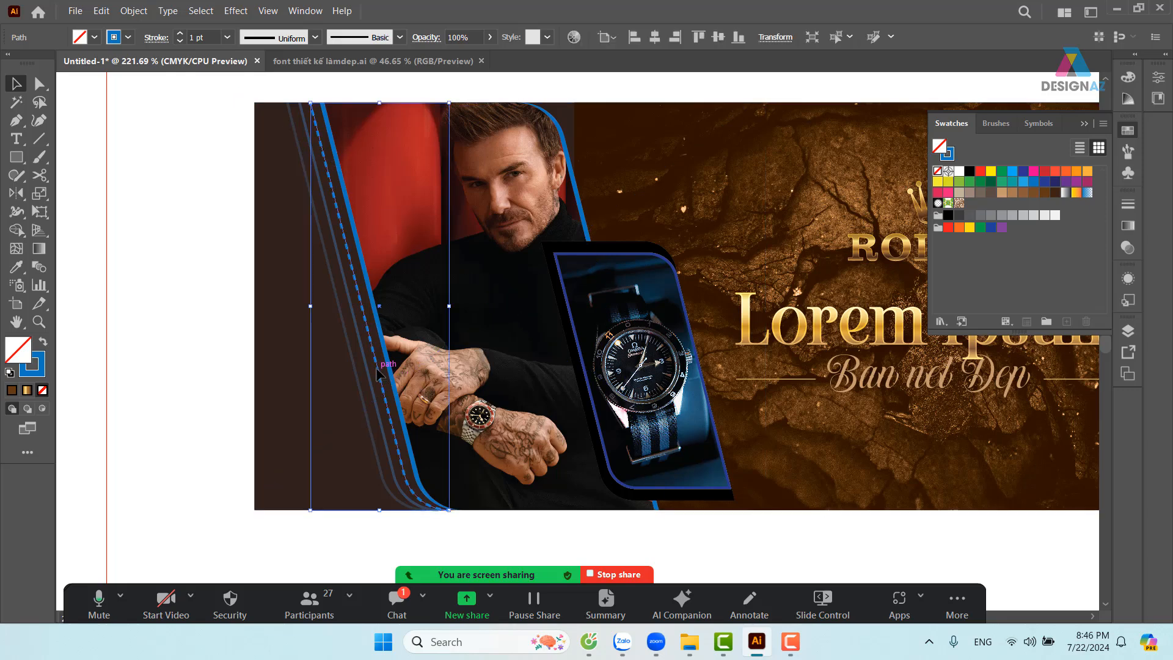
key("x")
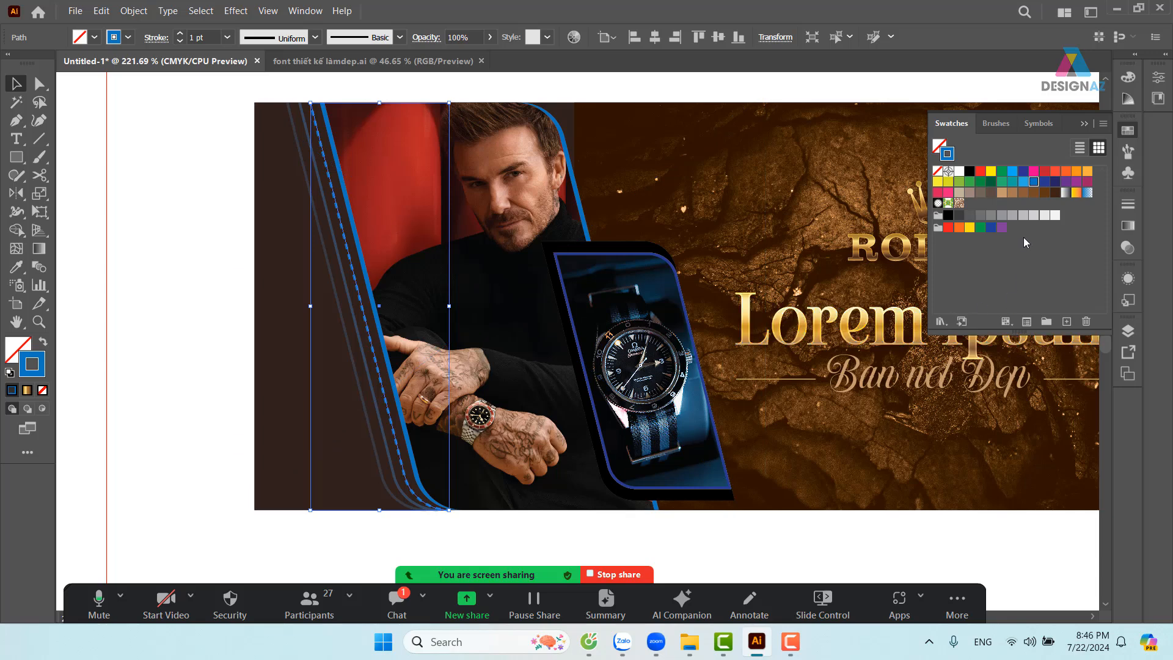
left_click(1017, 192)
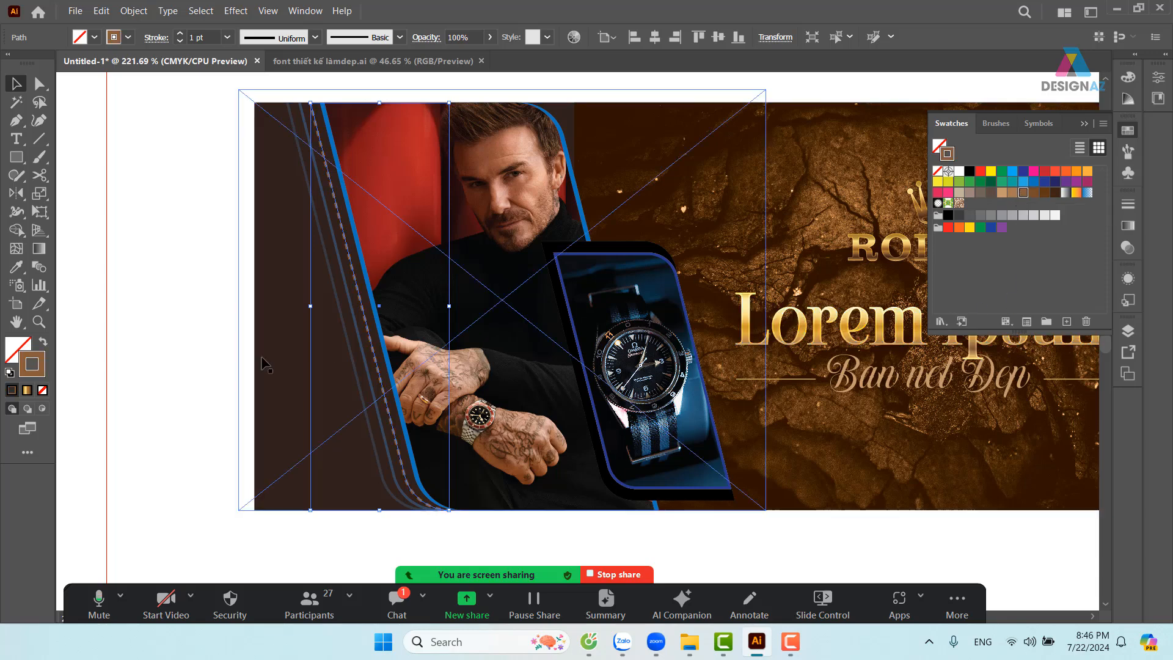
left_click(183, 367)
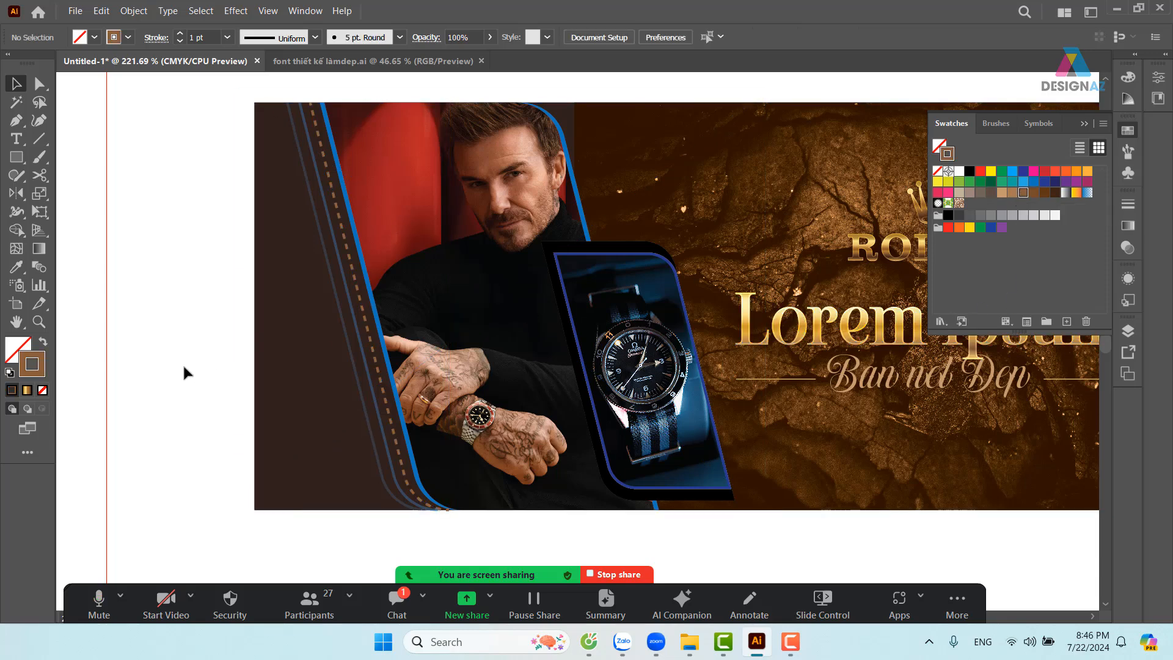
left_click(368, 334)
left_click(227, 37)
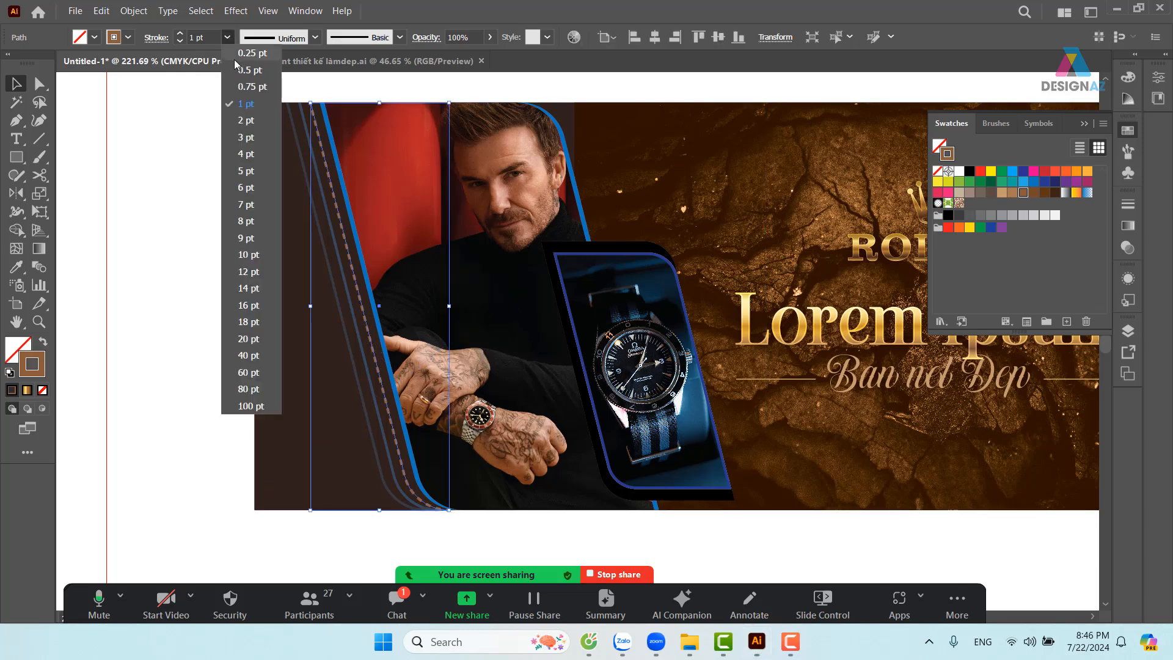
left_click(252, 86)
left_click(156, 244)
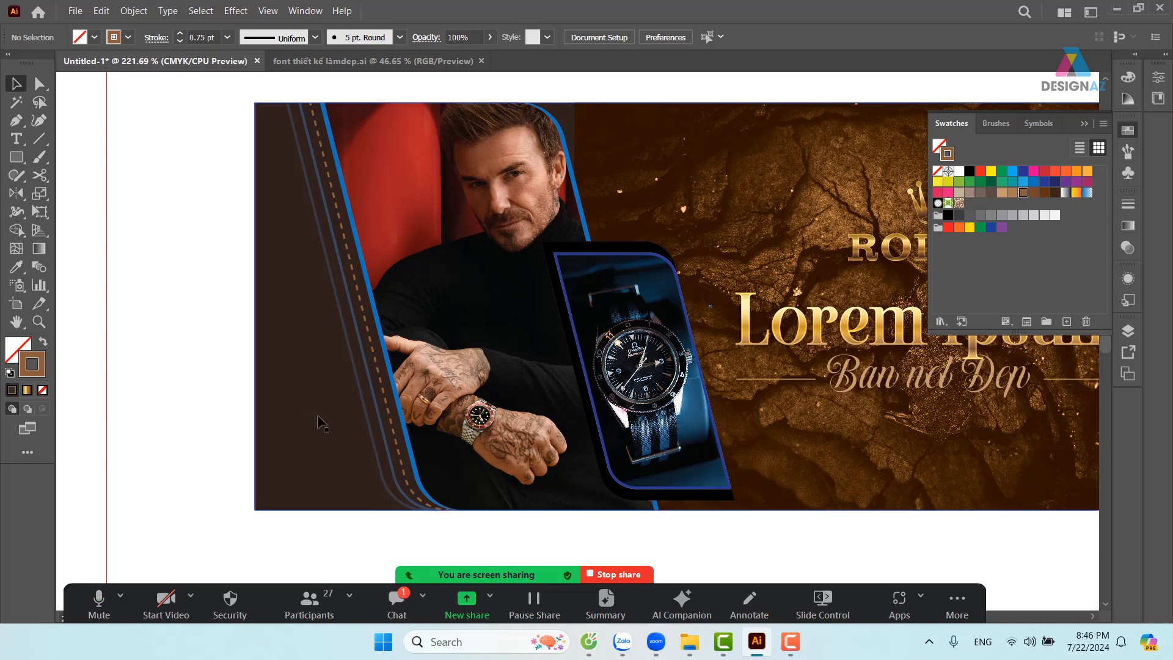
Fill the portrait's blue frame with the tan swatch C=25 M=40 Y=65 K=0
left_click(407, 436)
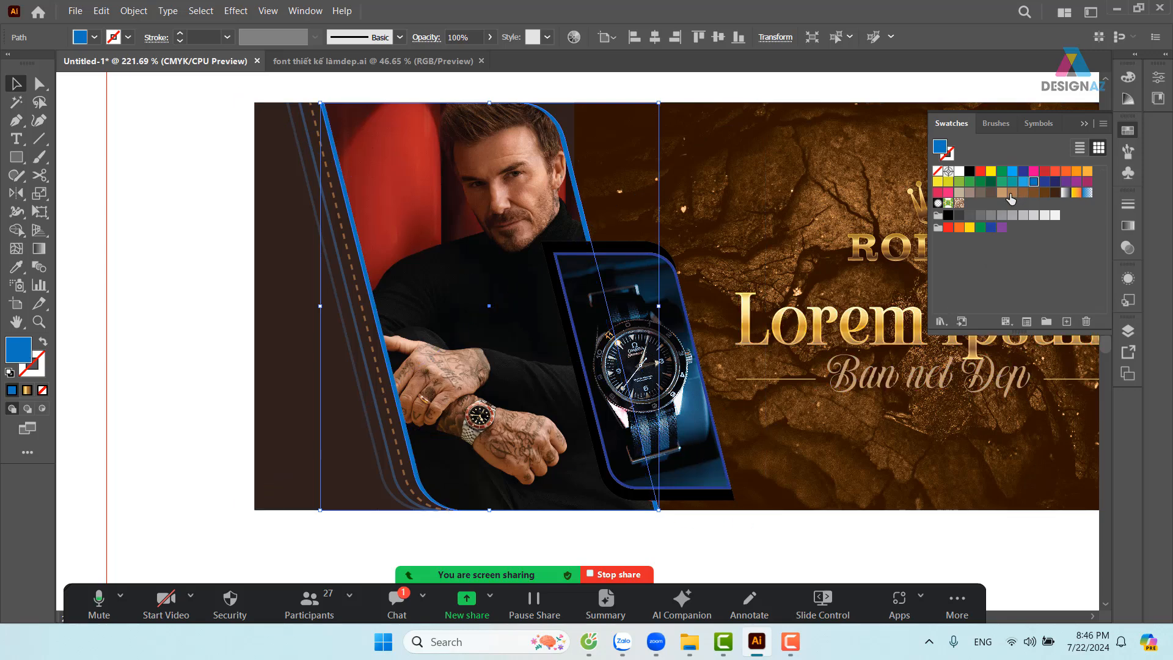
left_click(1002, 193)
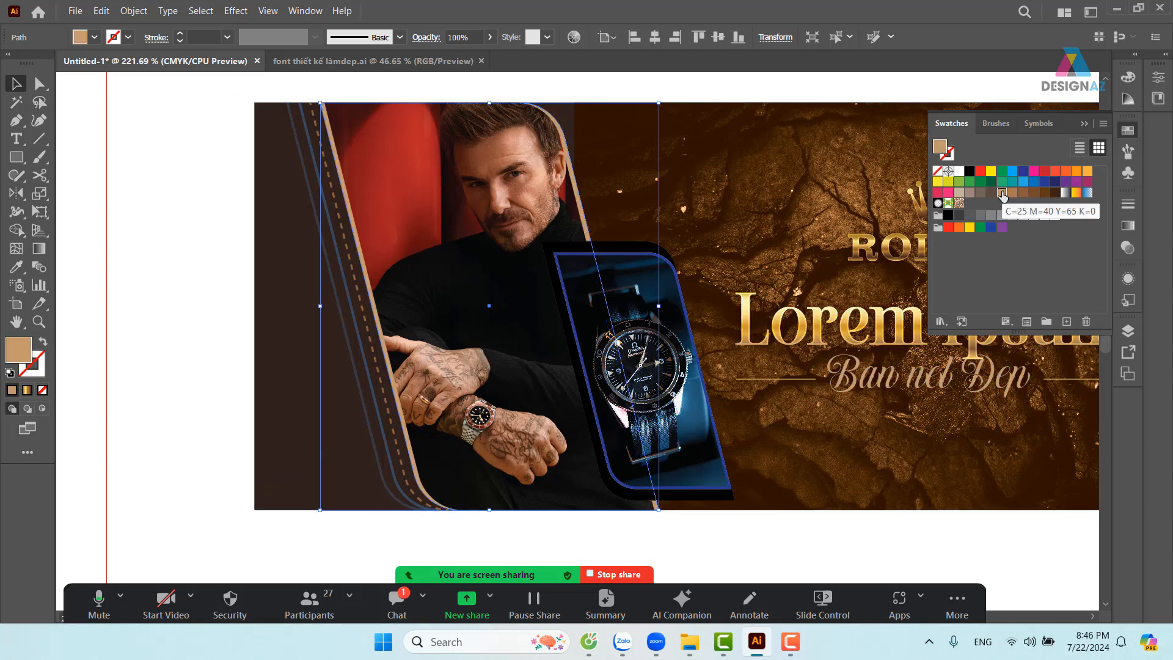
left_click(203, 369)
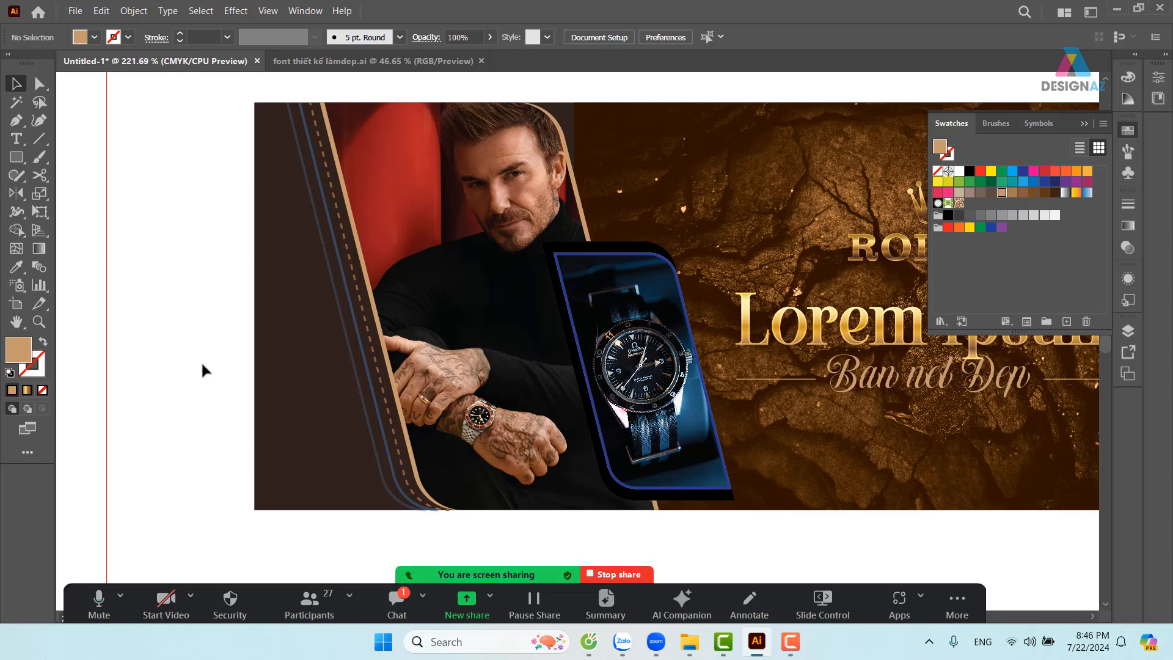
Recolor the stroke of the watch photo's inner outline with the medium brown swatch
left_click(618, 256)
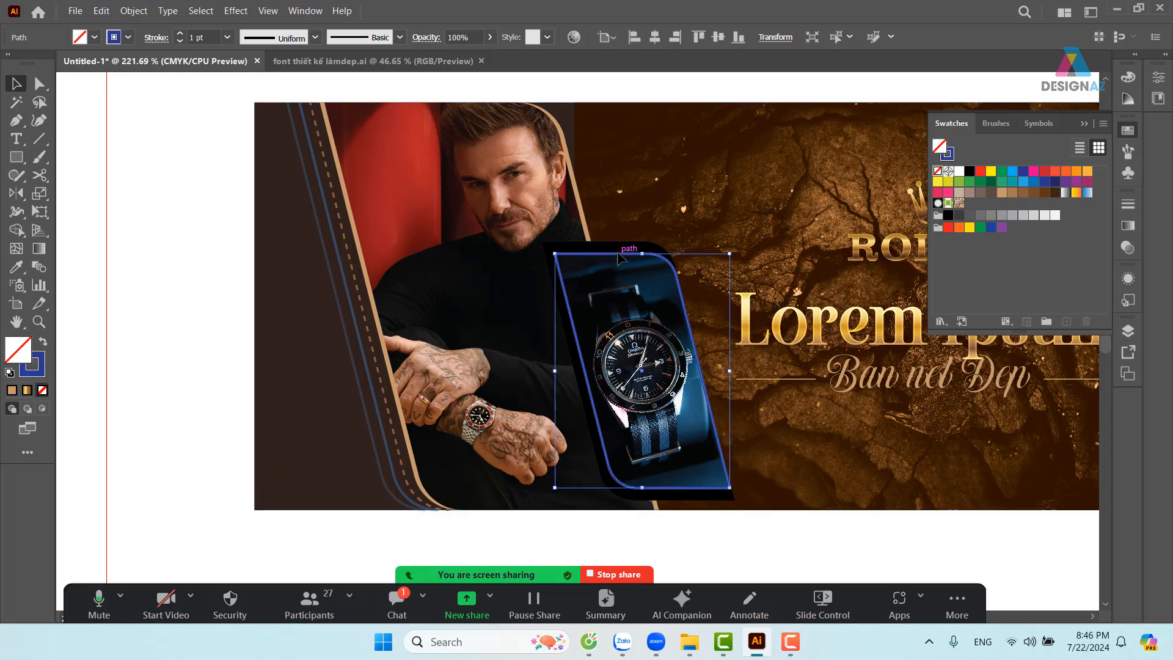
left_click(1019, 193)
left_click(843, 530)
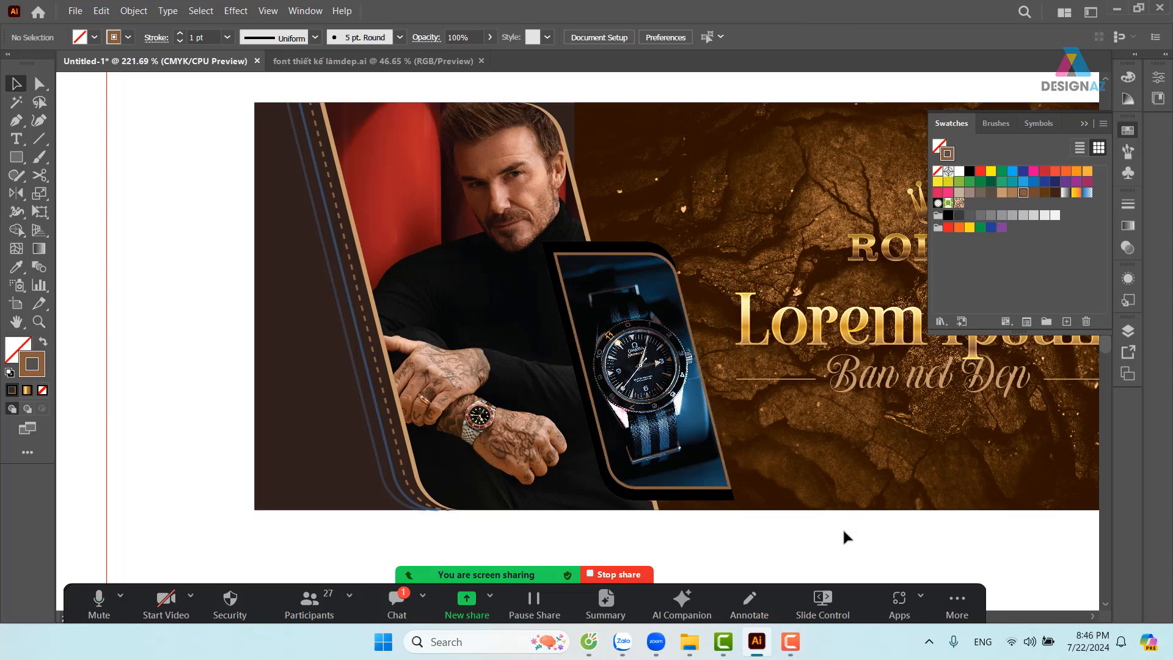
Copy the brown dashed stroke style onto the second outline beside the portrait with the Eyedropper
left_click(375, 404)
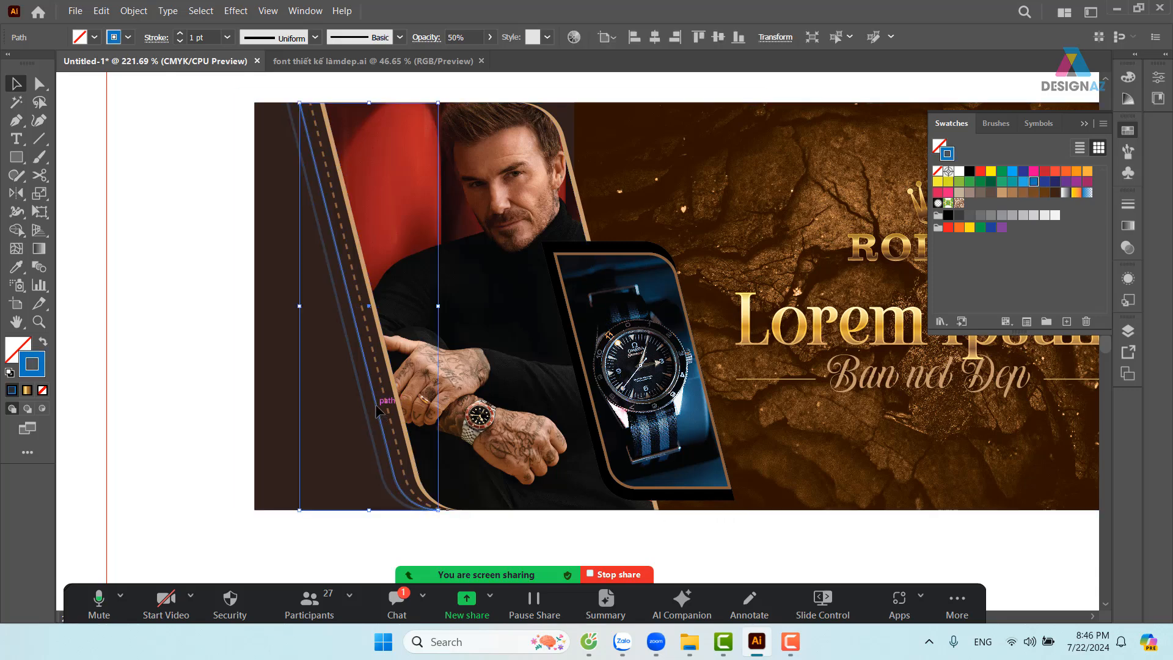
key("i")
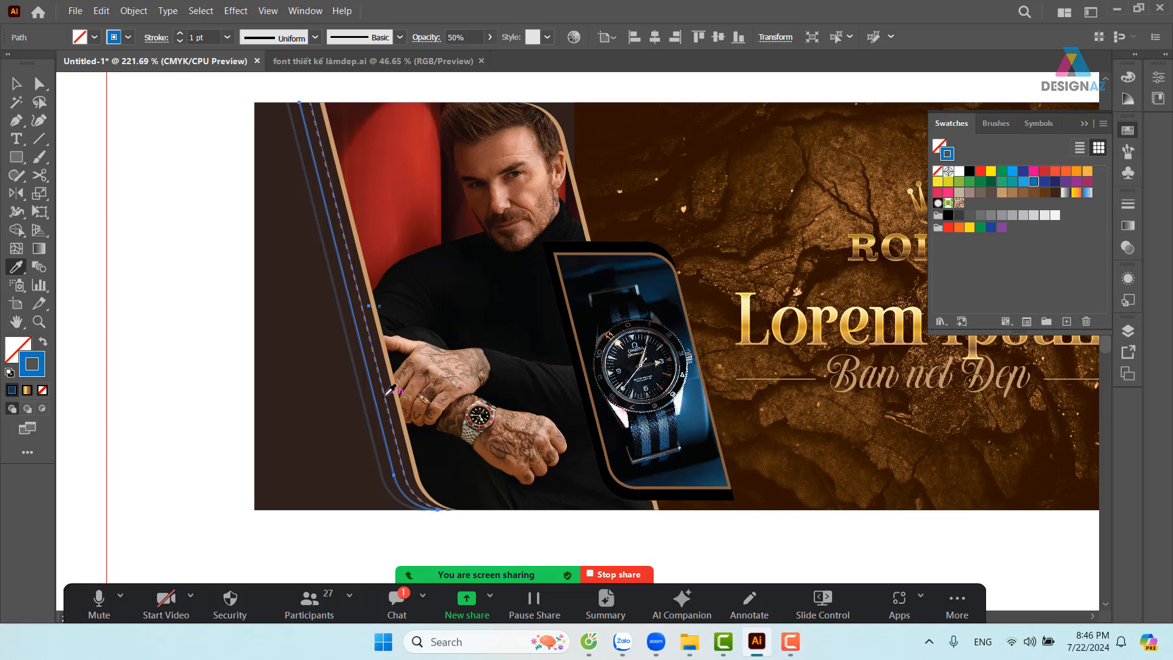
left_click(386, 394)
left_click(17, 84)
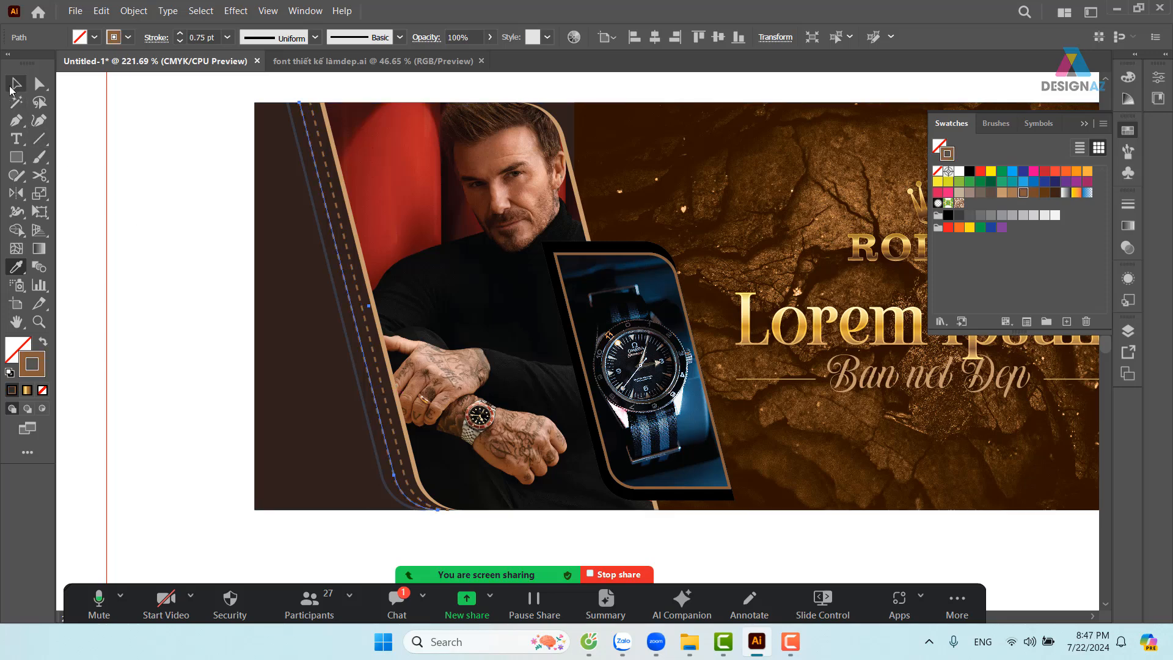
left_click(149, 426)
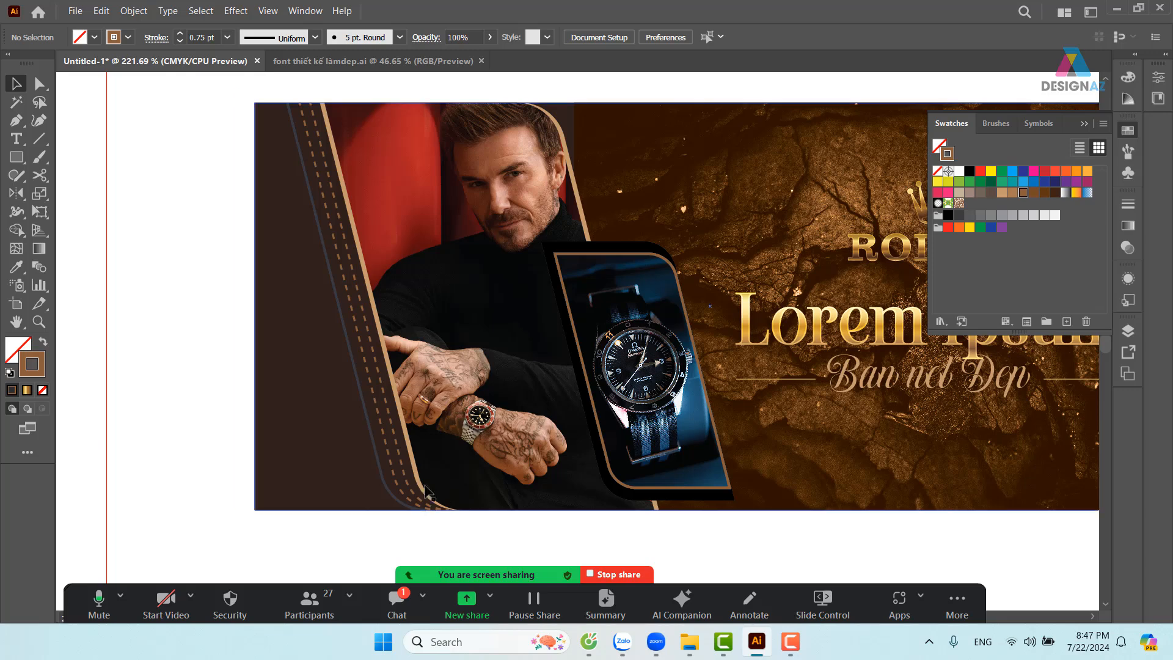
Set the opacity of the second dashed outline beside the portrait to 50%
left_click(384, 441)
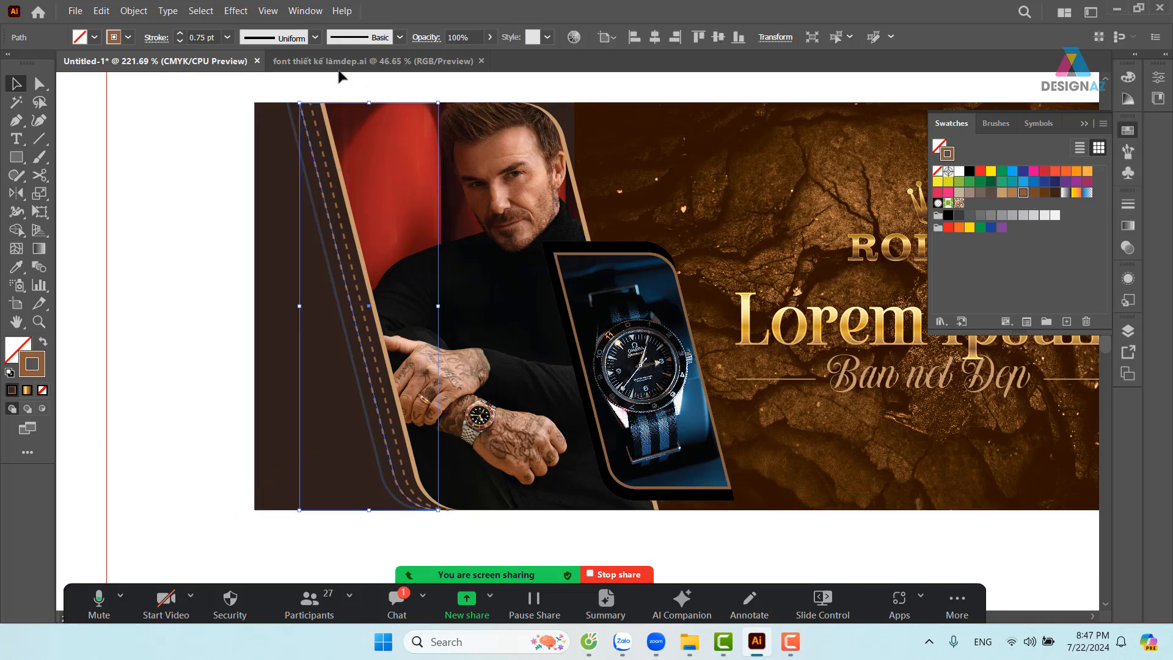
left_click(468, 36)
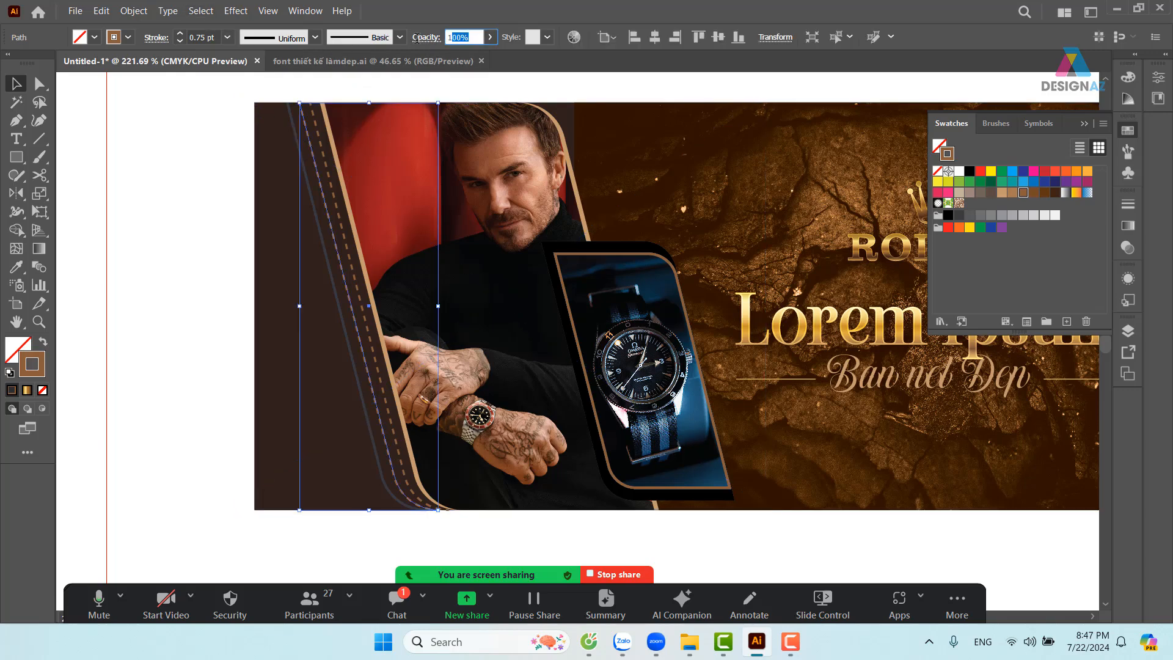
type("50")
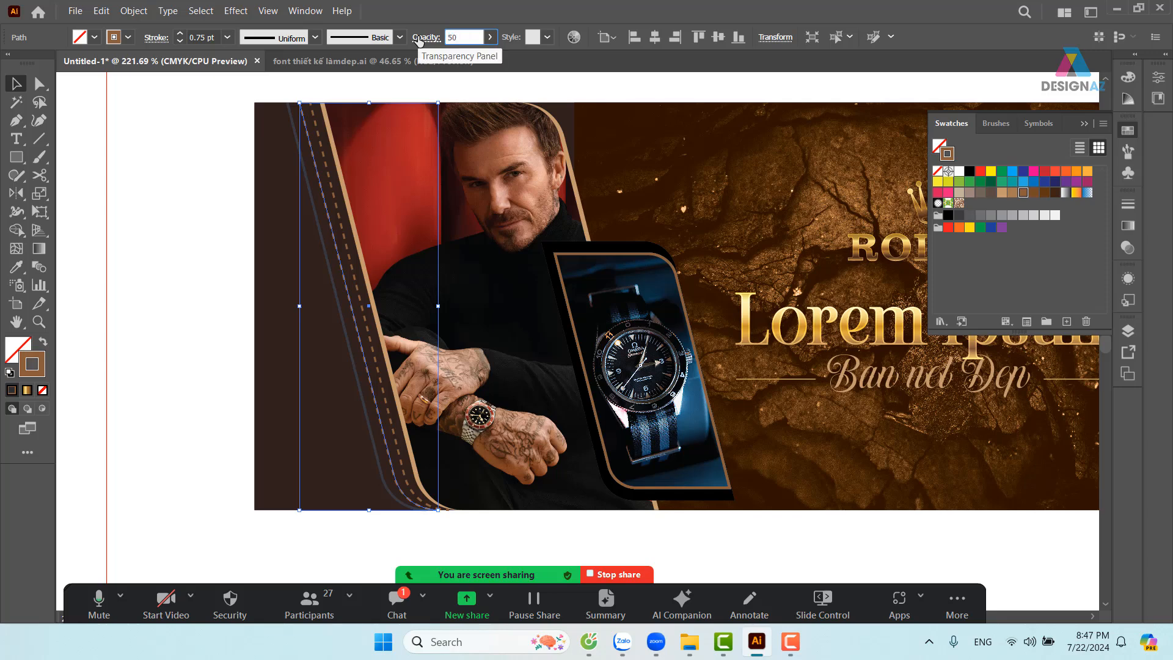
key("Return")
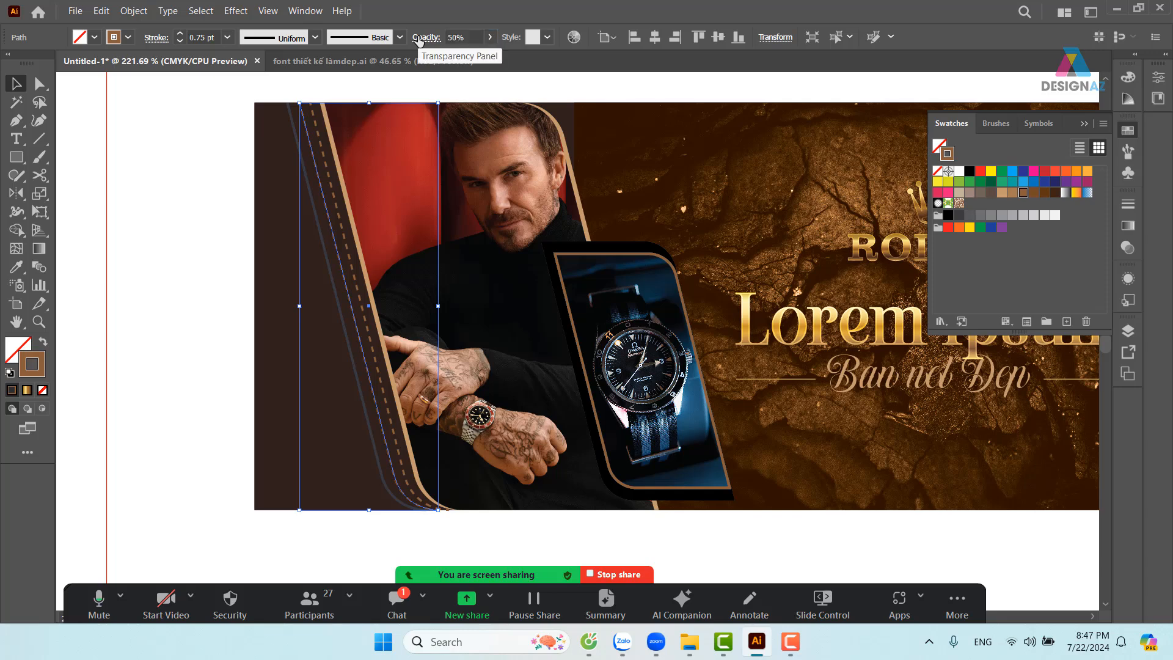
Copy the brown dashed stroke style onto the outermost blue outline beside the portrait with the Eyedropper
left_click(154, 231)
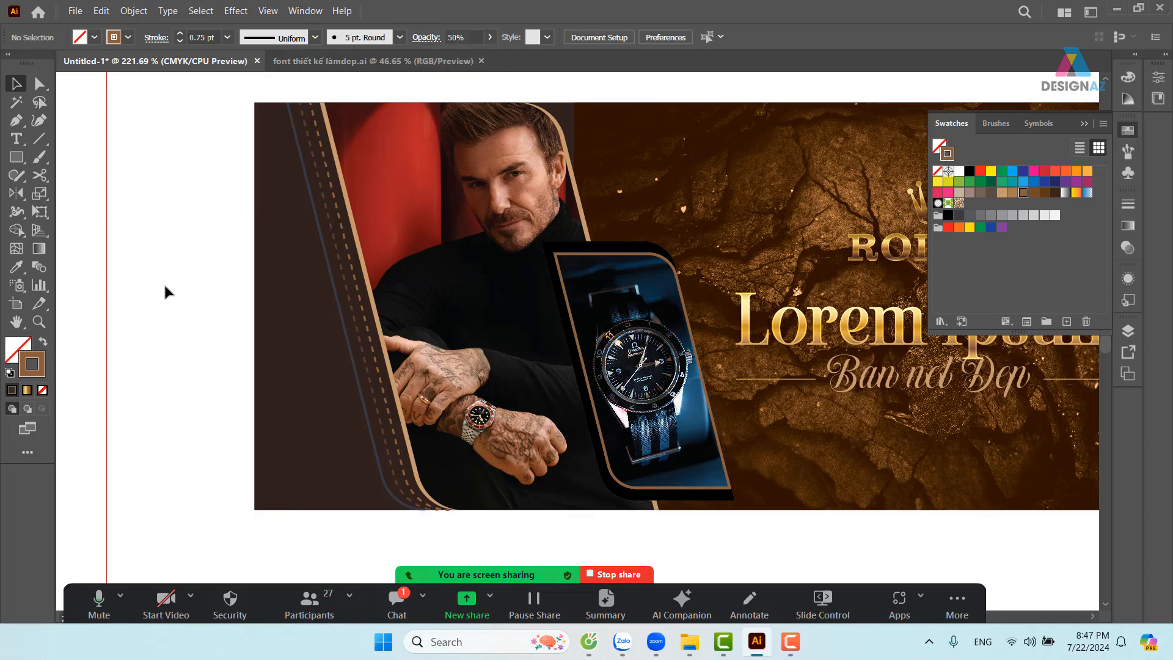
left_click(377, 452)
key("i")
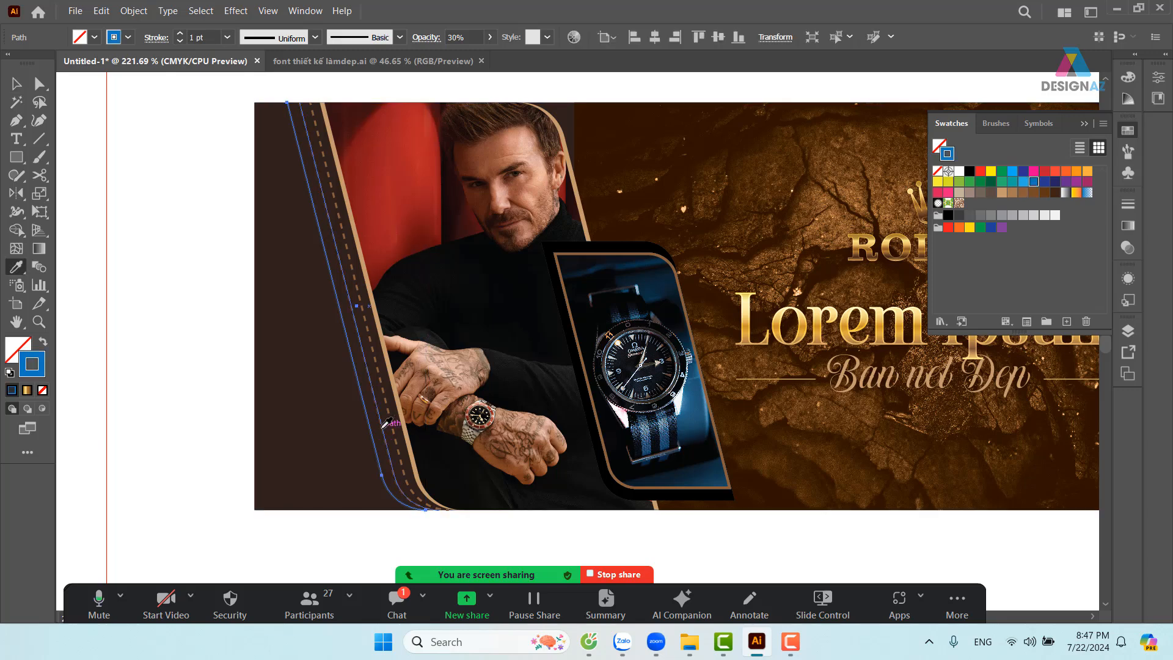
left_click(385, 423)
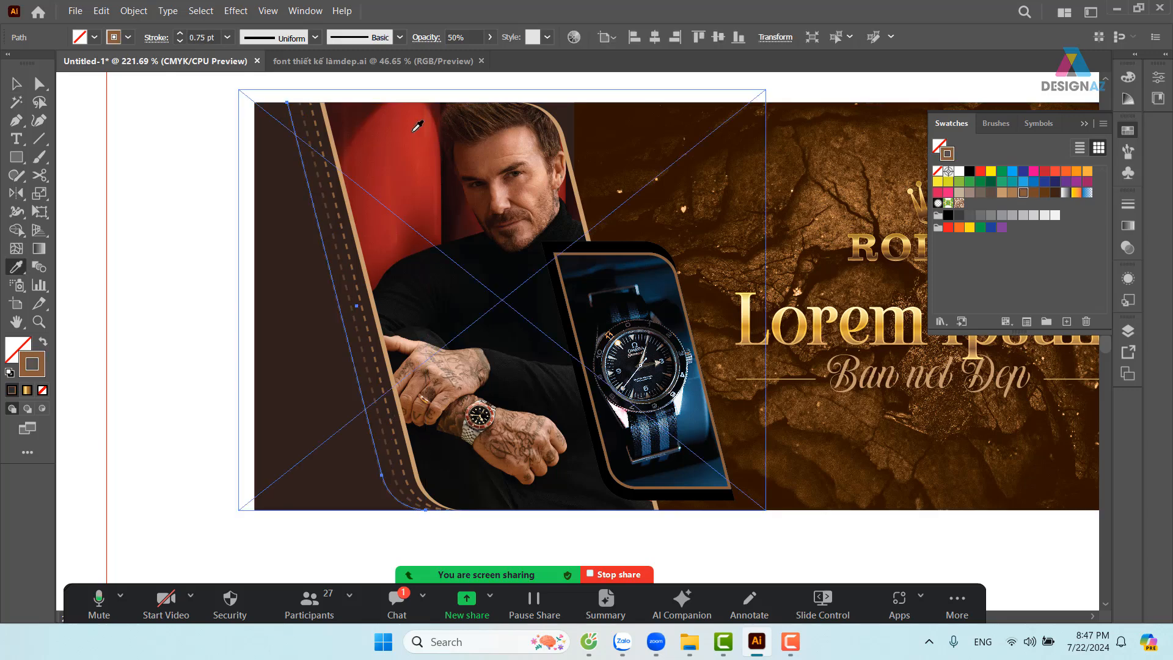
Set the opacity of the outermost dashed outline beside the portrait to 30%
left_click(467, 37)
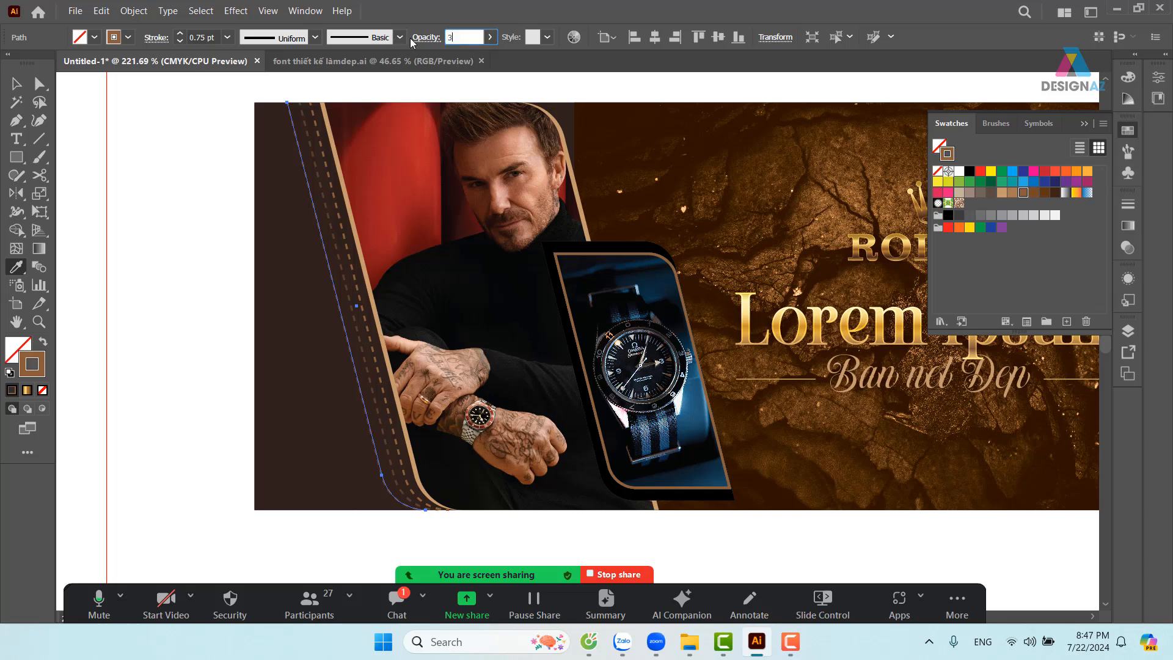
type("30")
key("Return")
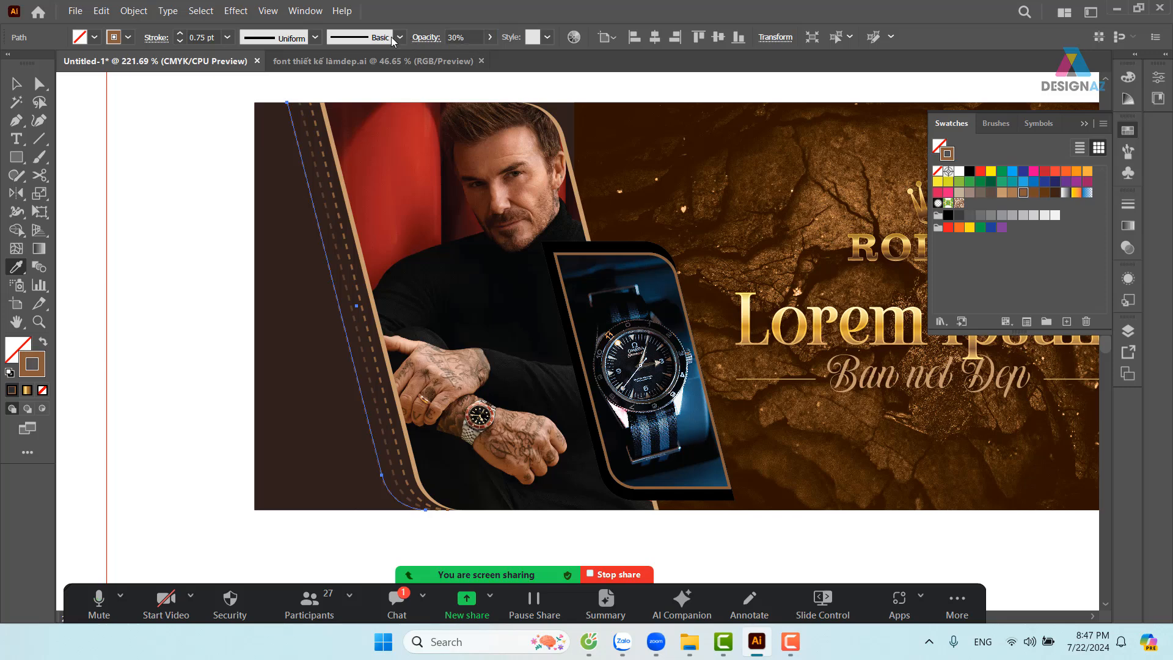
left_click(16, 83)
left_click(118, 261)
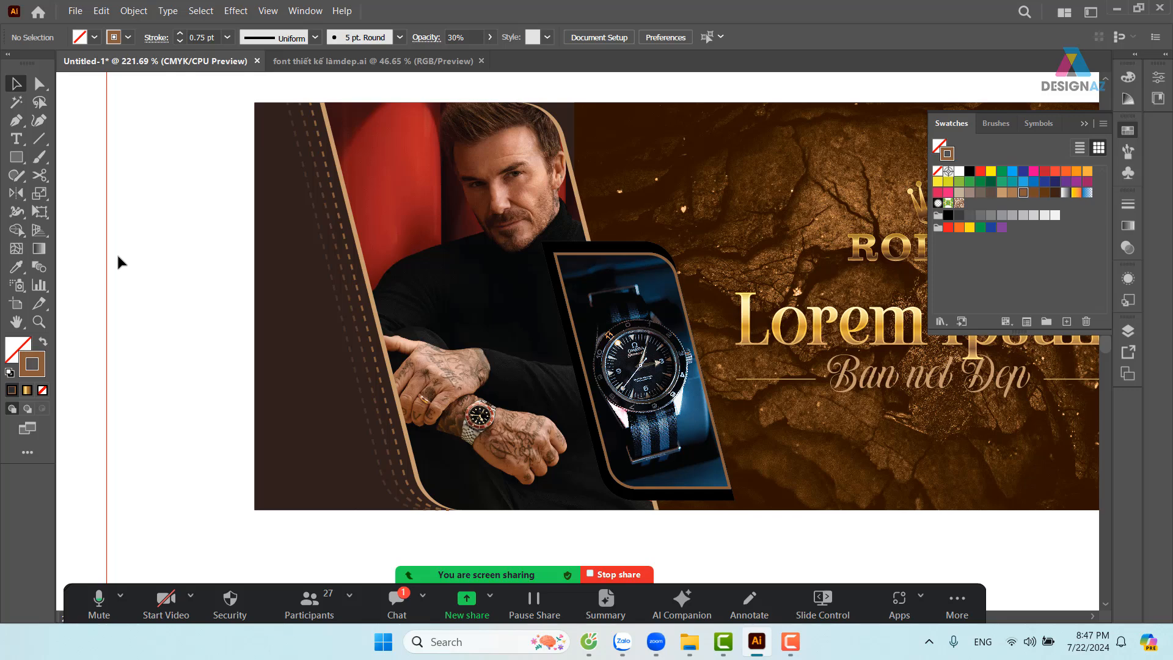
Duplicate the black panel behind the watch photo in place and swap the copy's fill and stroke to get a black outline
left_click_drag(491, 377, 398, 369)
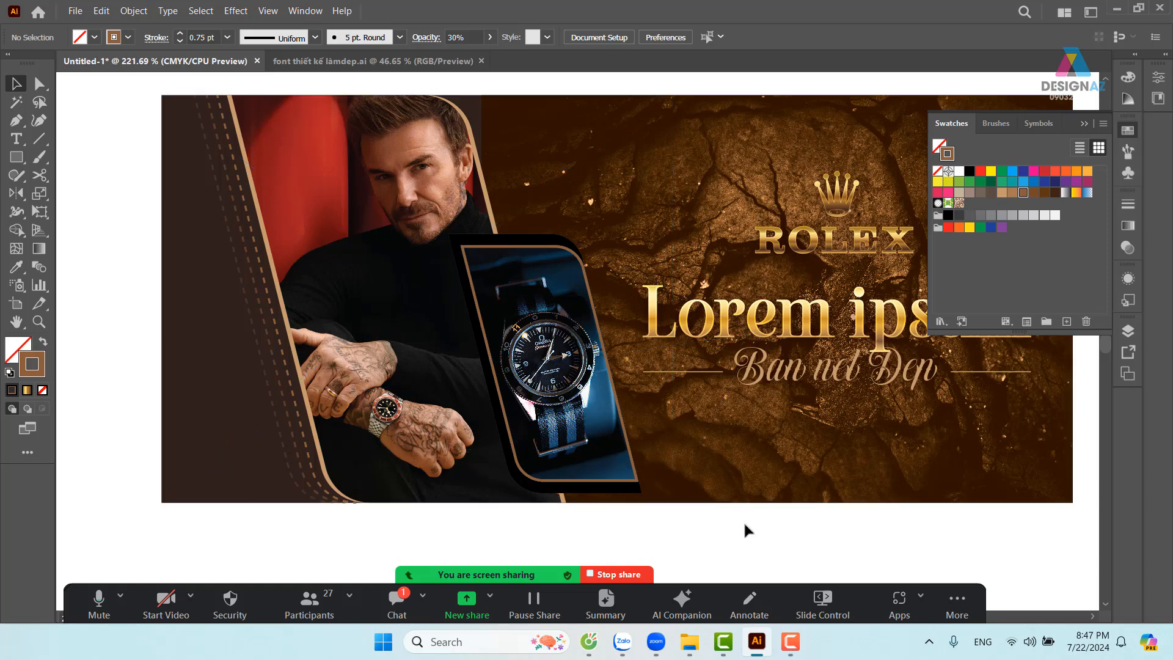
left_click(542, 239)
key("a")
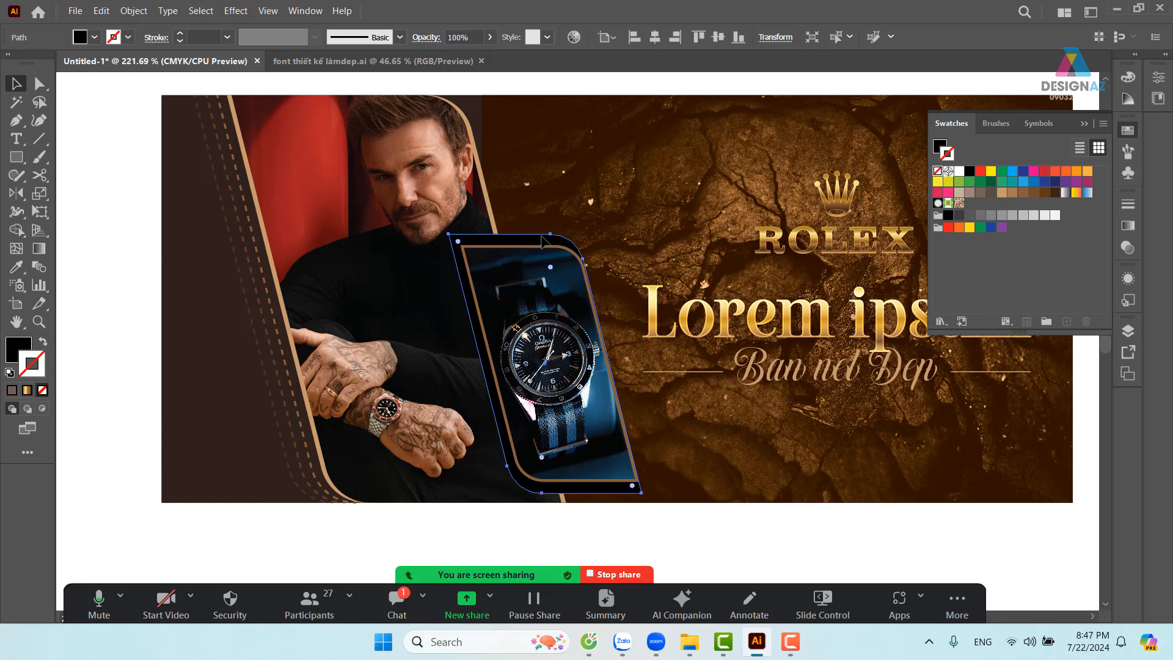
key("v")
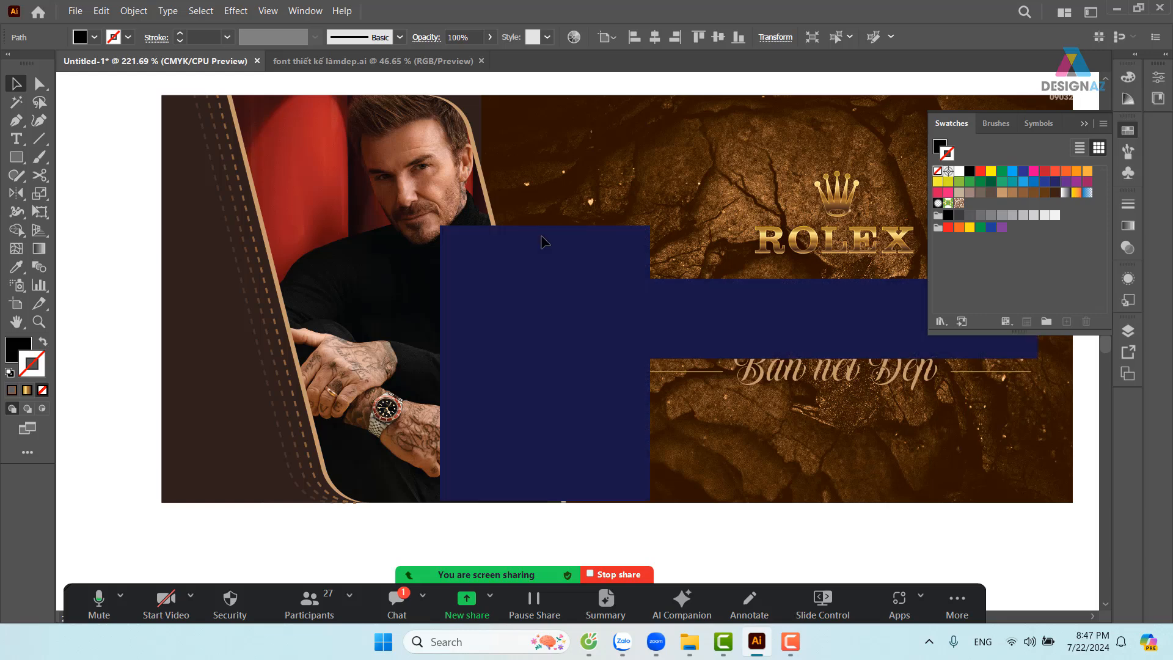
key("shift+x")
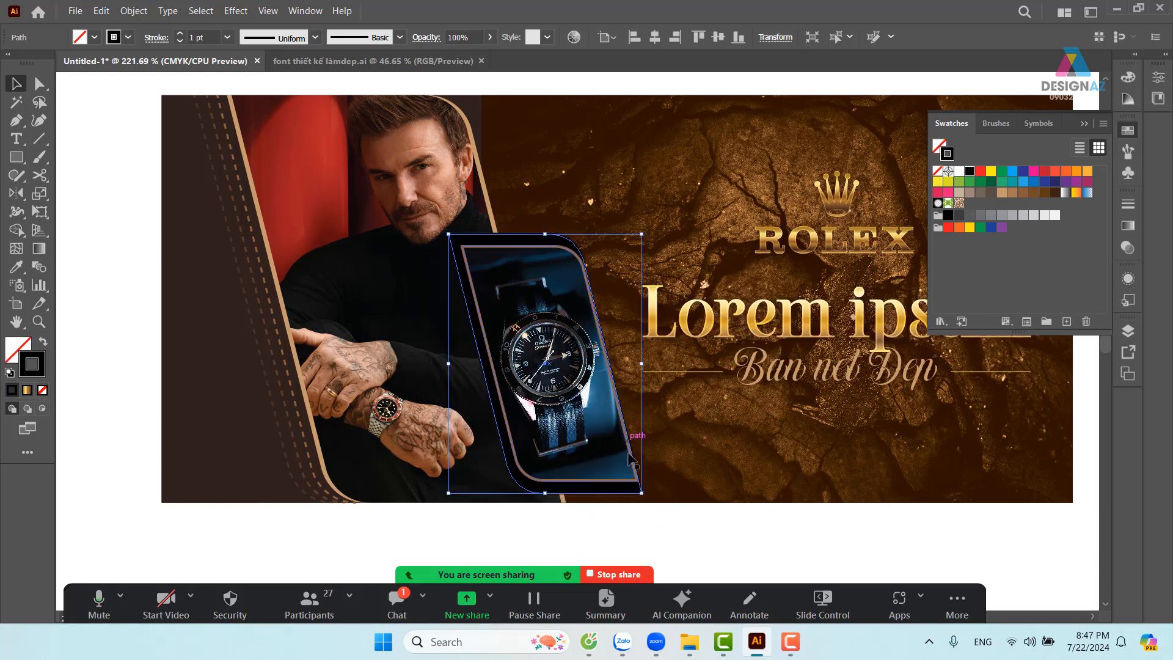
Copy the inner outline's solid brown stroke onto the black panel's new outline with the Eyedropper and set its weight to 0.5 pt
key("i")
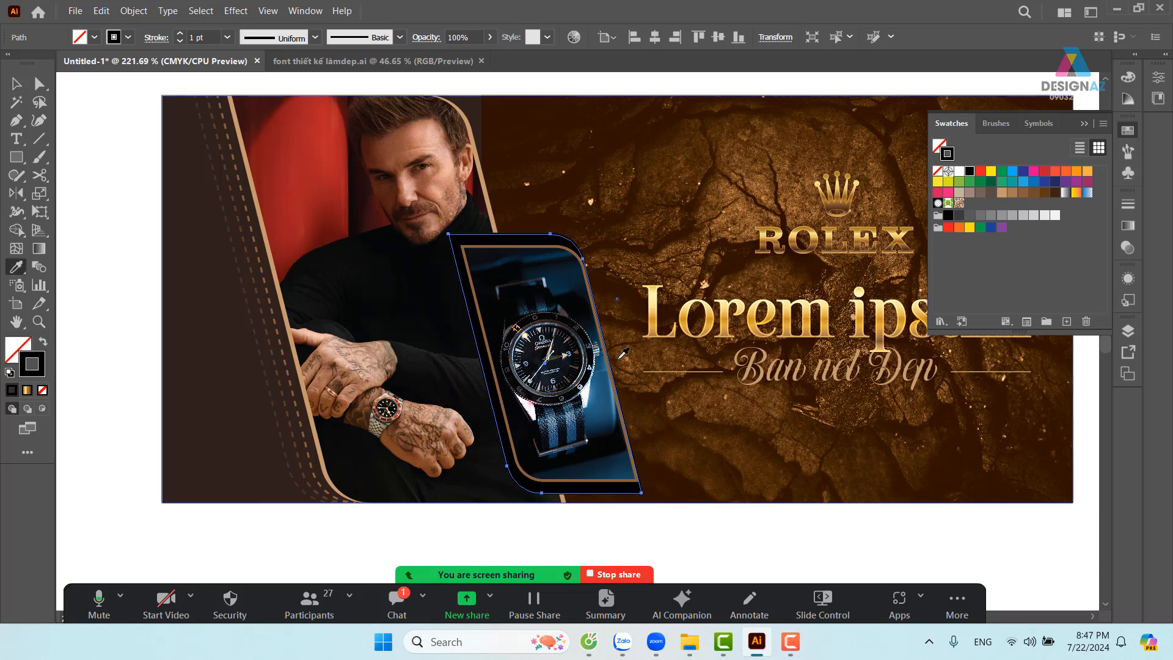
left_click(547, 243)
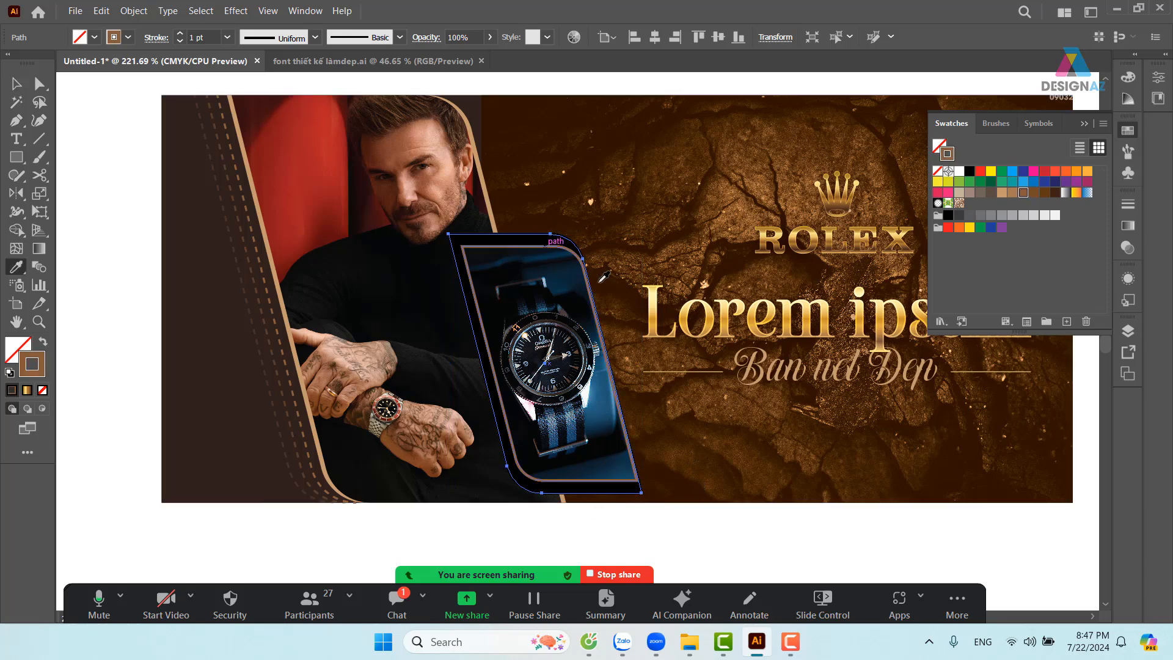
key("v")
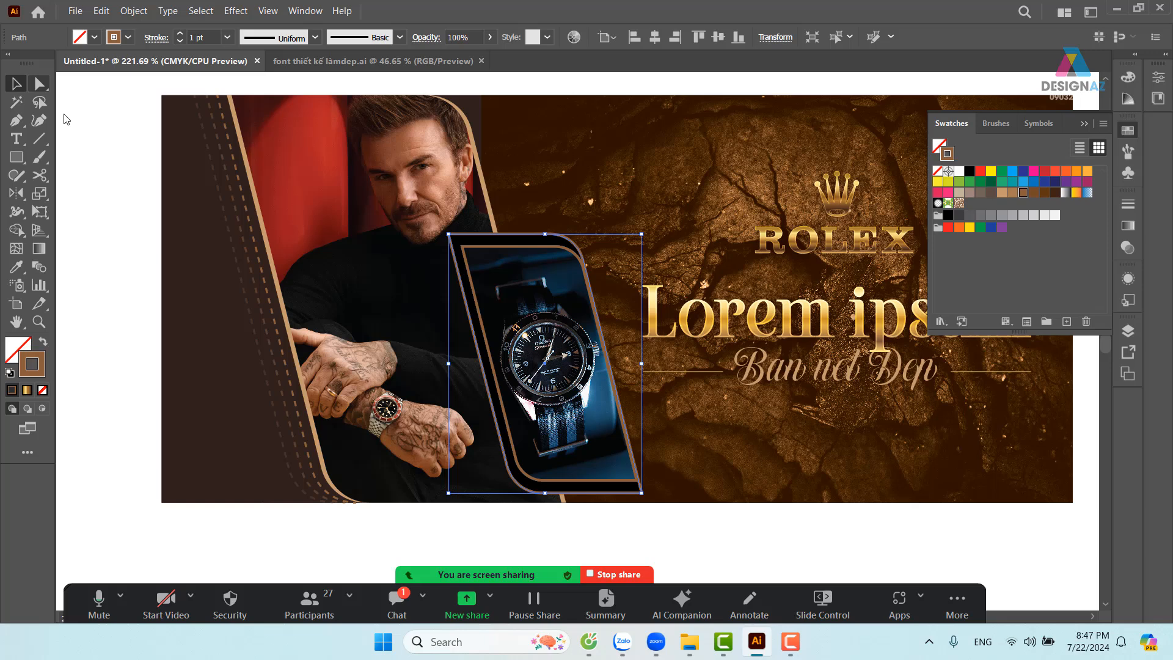
left_click(750, 543)
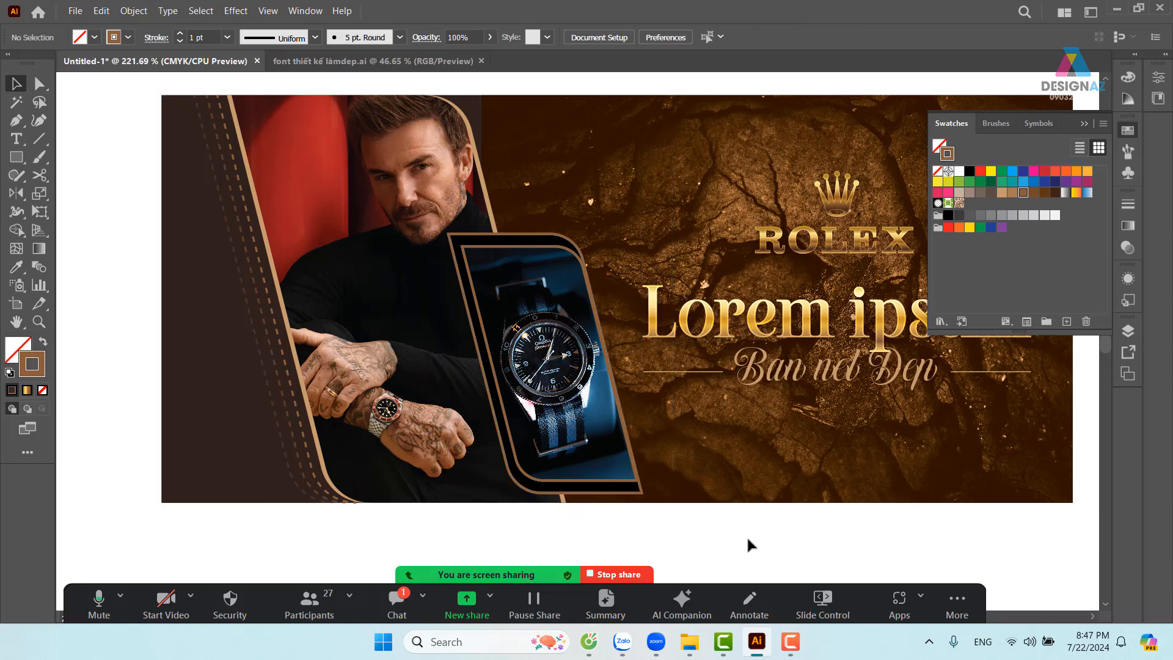
left_click(640, 496)
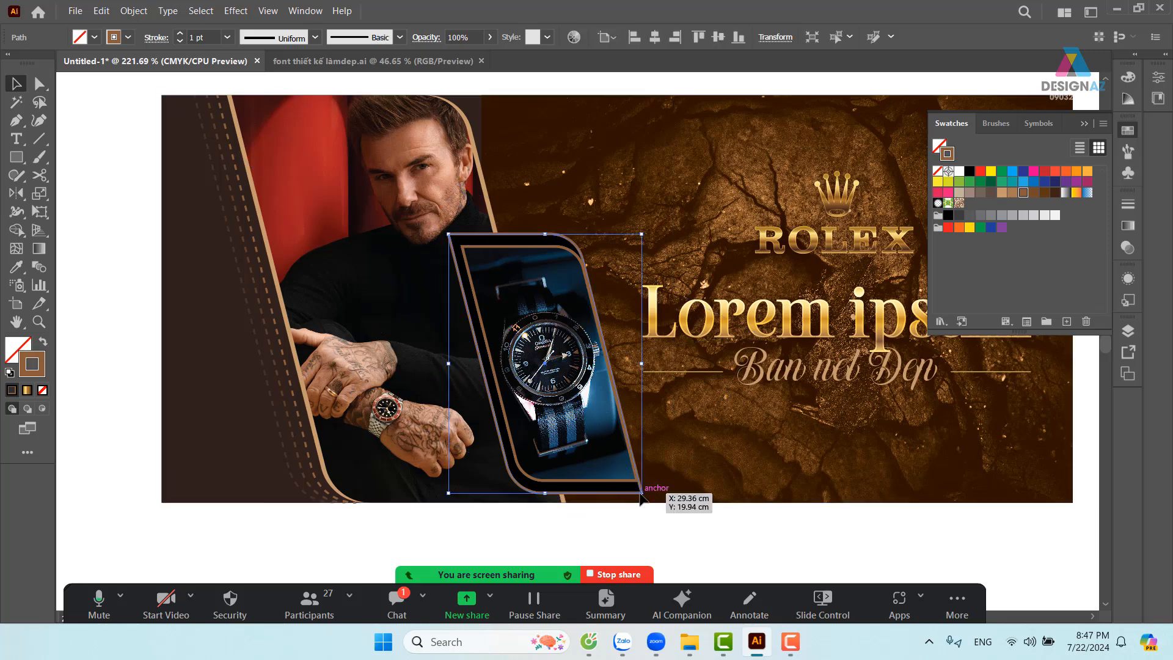
left_click(262, 141, "shift")
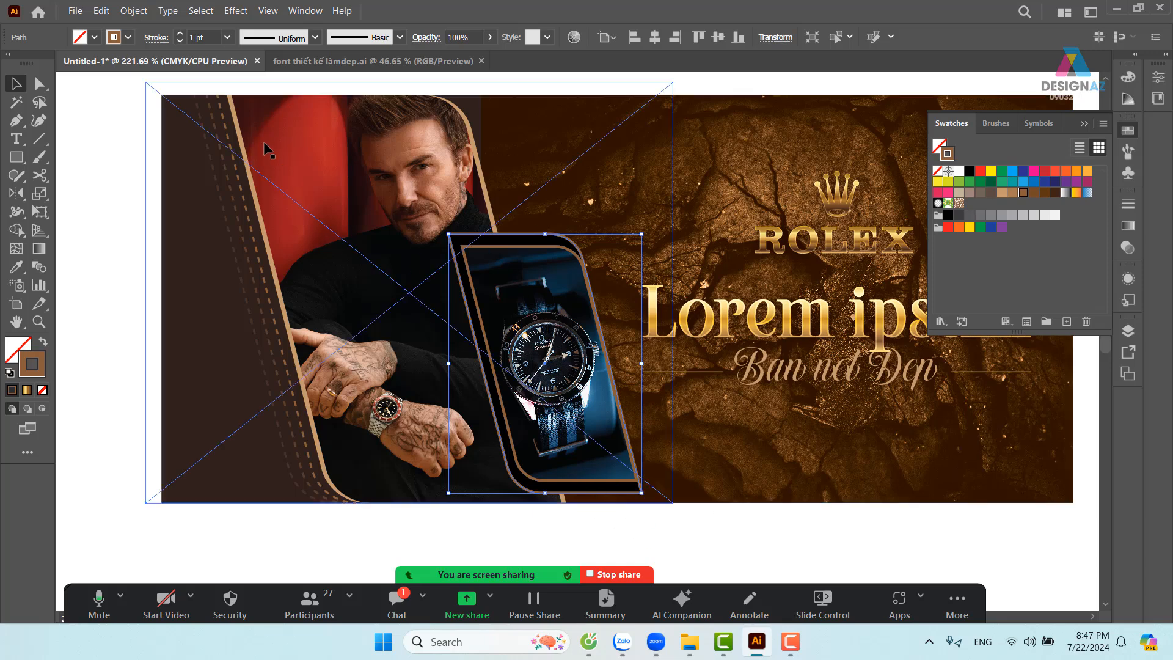
left_click(228, 38)
left_click(249, 69)
Copy the 30% opacity dashed brown style from beside the portrait onto the black panel's outline with the Eyedropper
key("i")
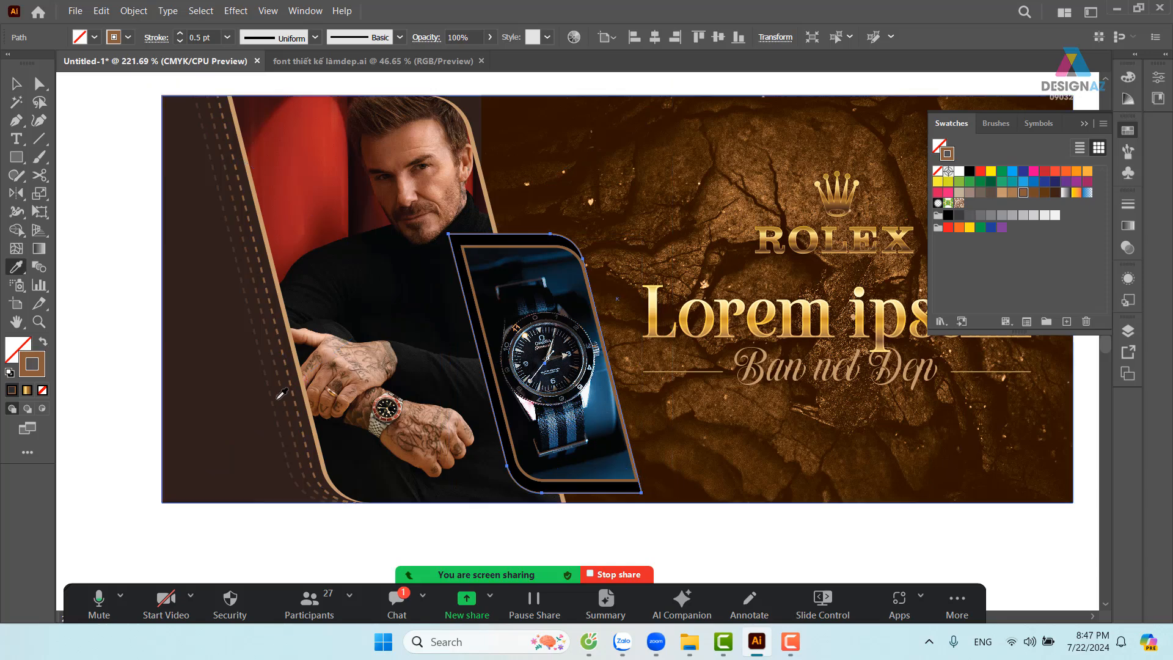
left_click(277, 400)
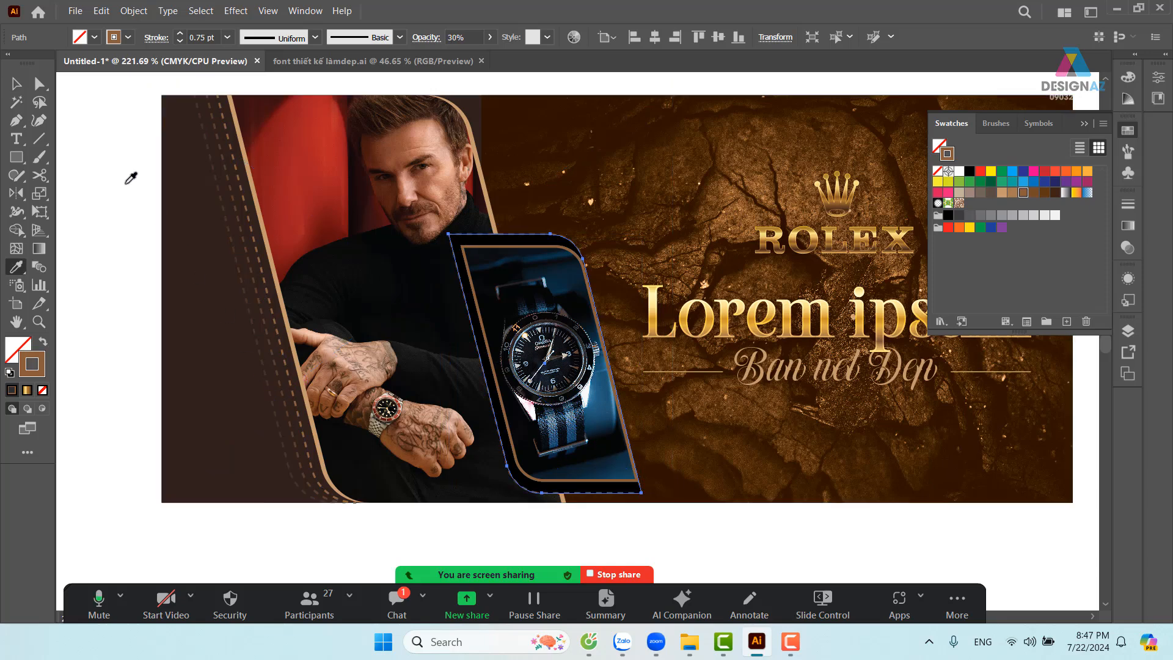
key("v")
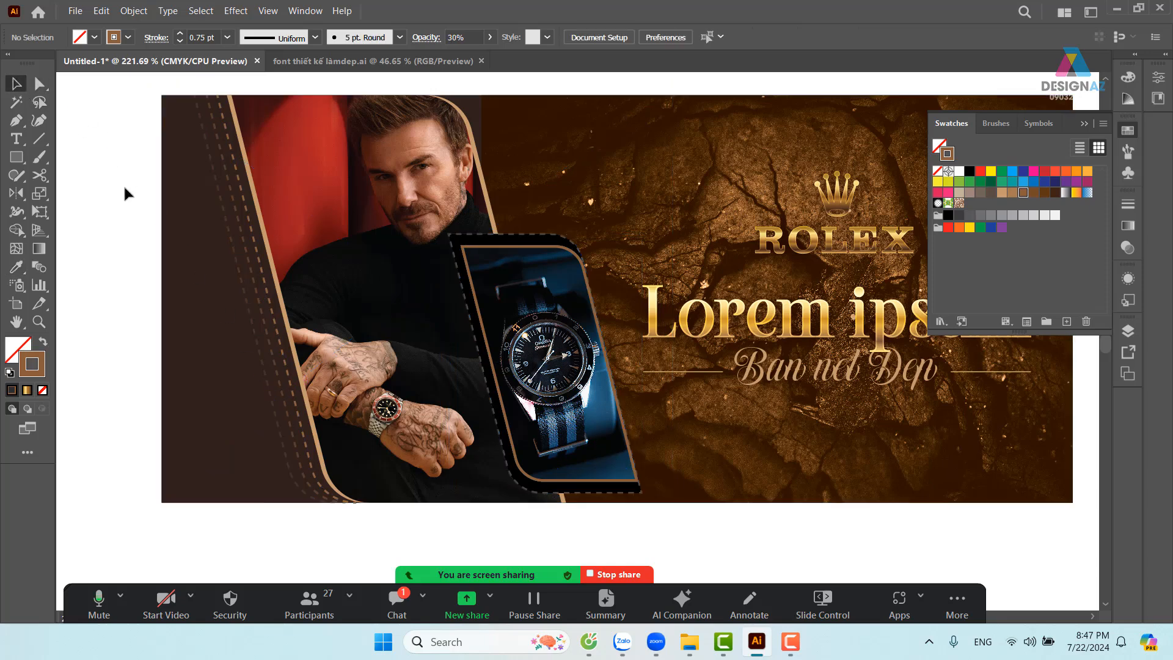
Set the dash length of the dashed outline around the watch panel to 1 pt
left_click(540, 241)
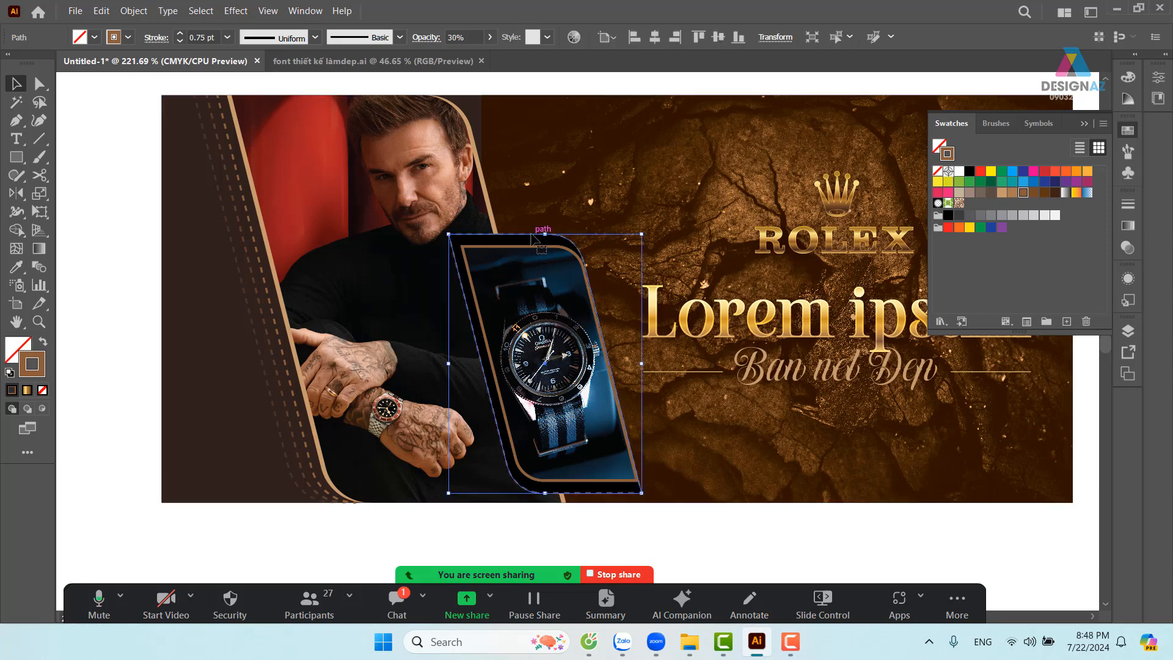
left_click(156, 38)
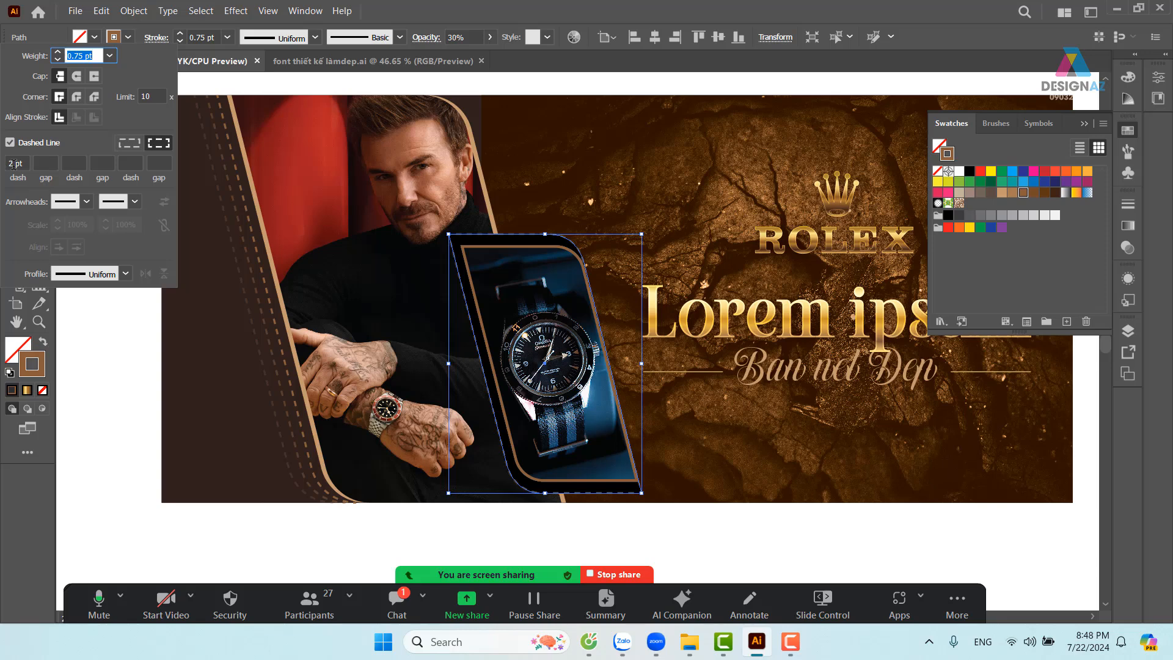
left_click(24, 163)
type("1")
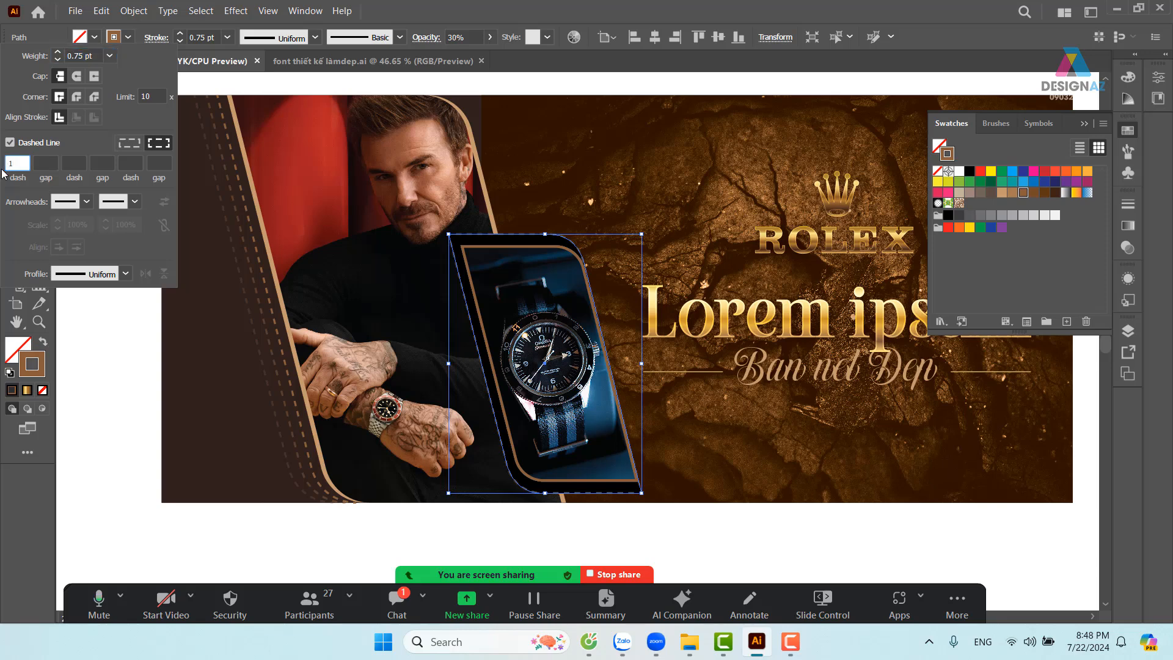
key("Return")
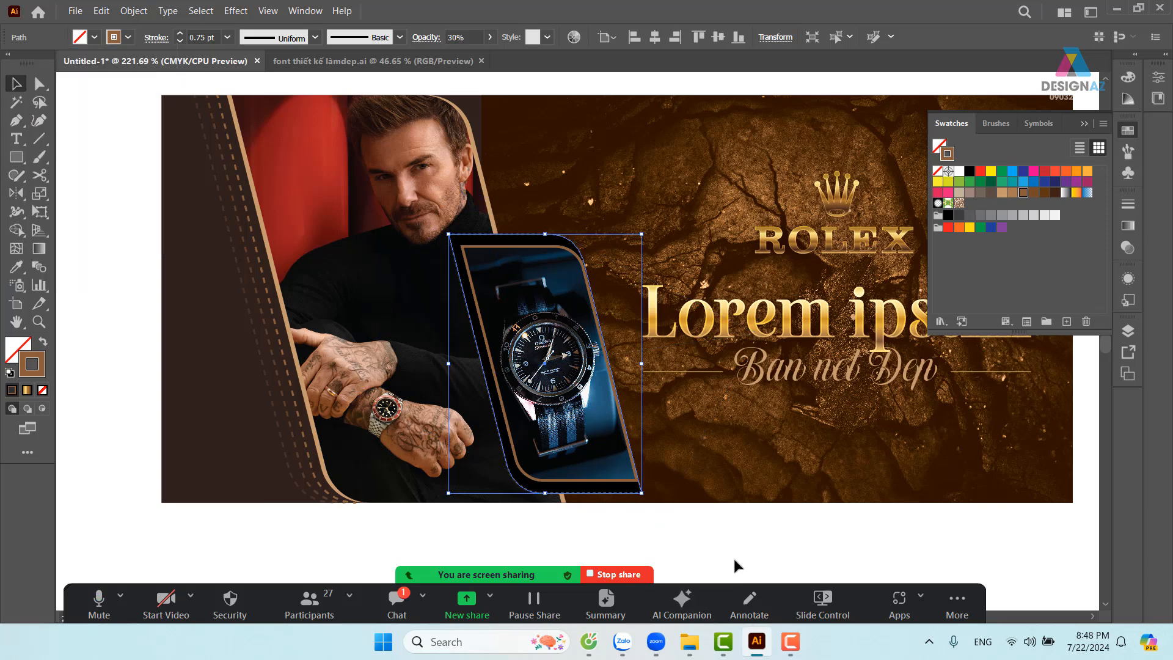
left_click(732, 546)
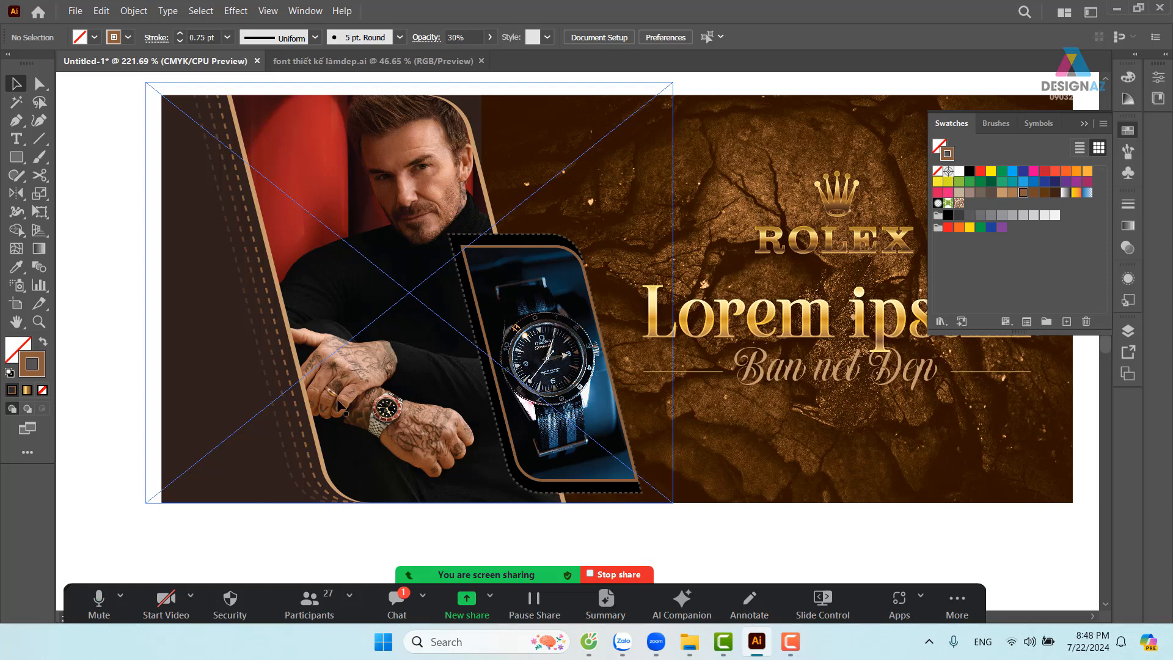
Set the dash length of the three dashed outlines beside the portrait to 1 pt
left_click(283, 379)
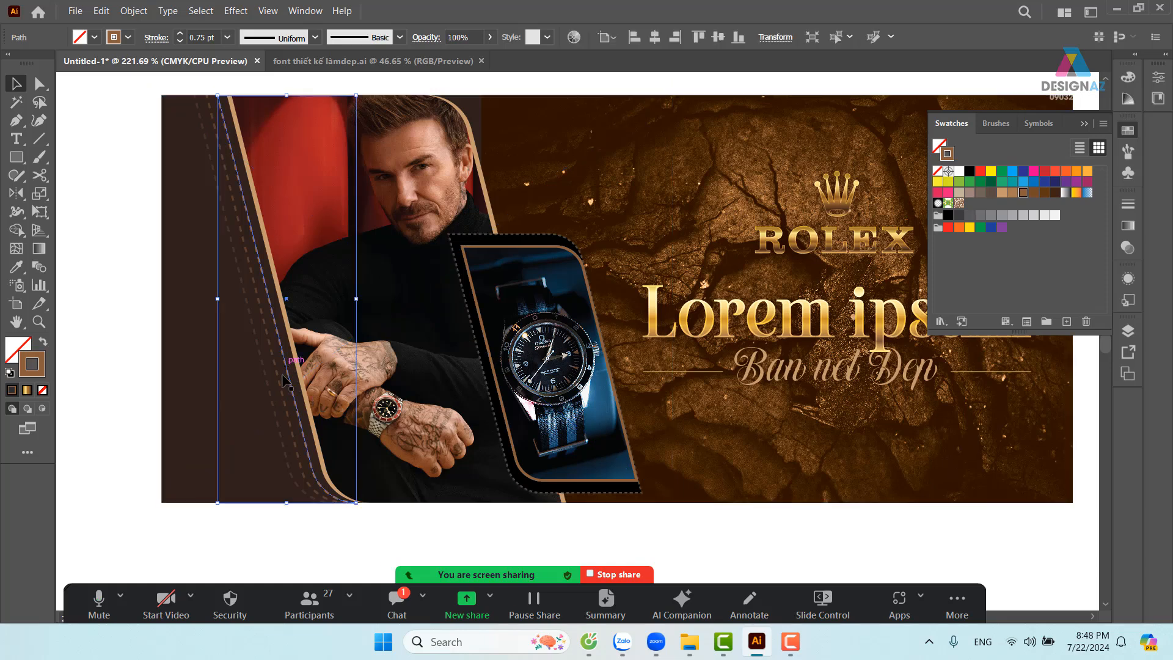
left_click(272, 394, "shift")
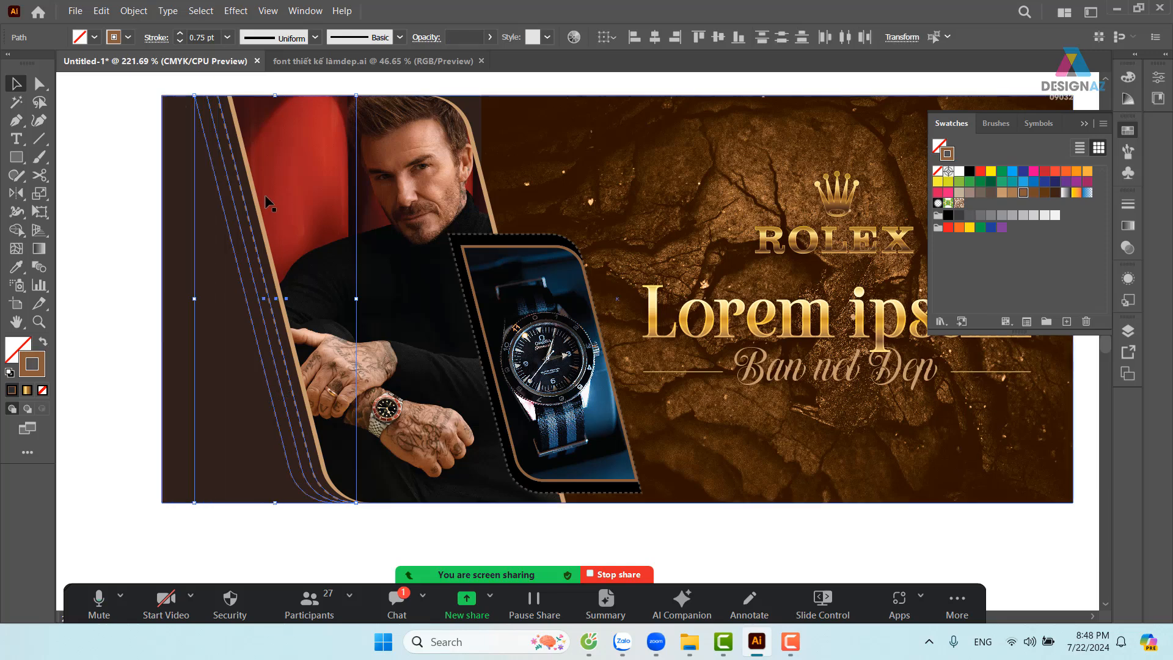
left_click(157, 38)
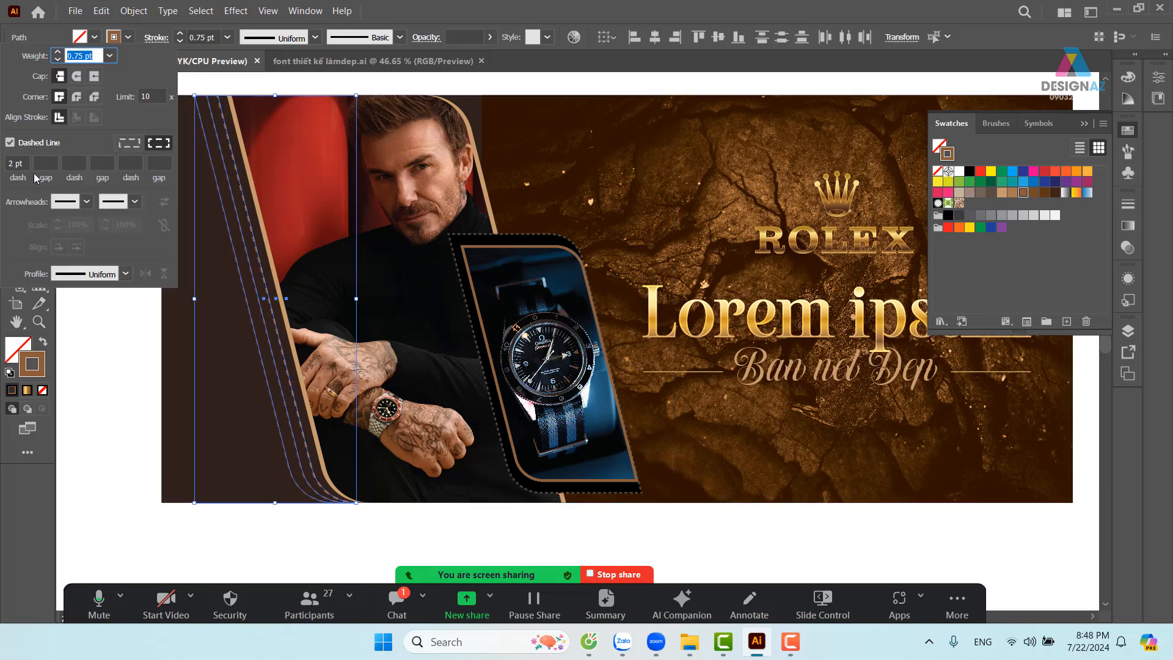
left_click_drag(25, 168, 2, 170)
type("1")
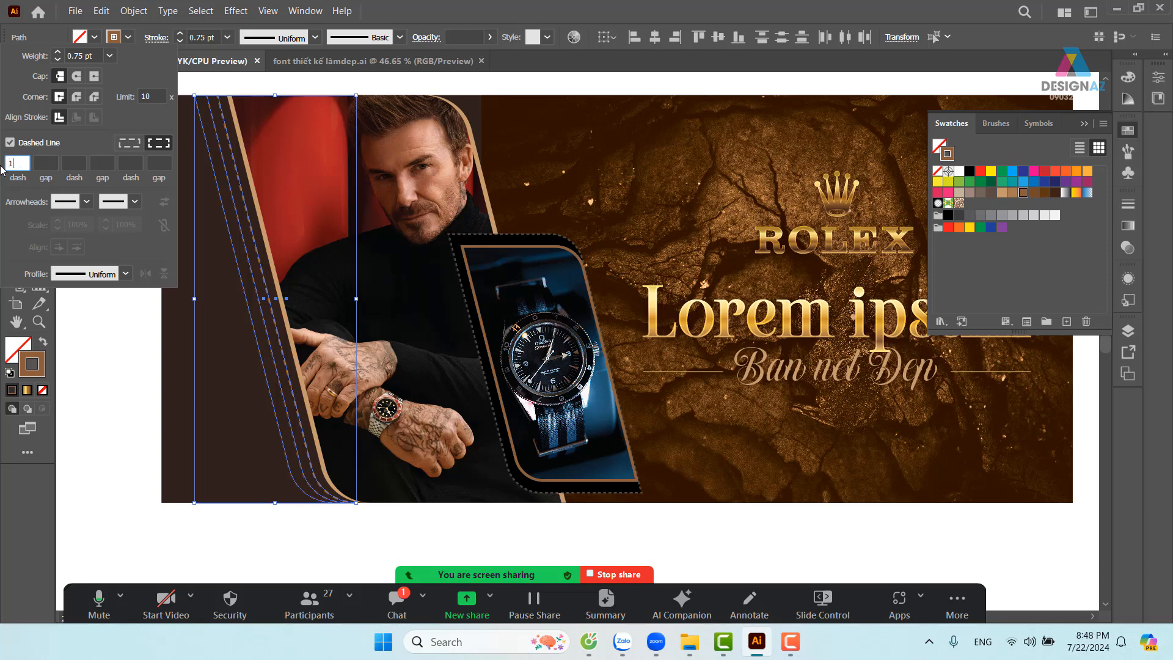
key("Return")
left_click(113, 382)
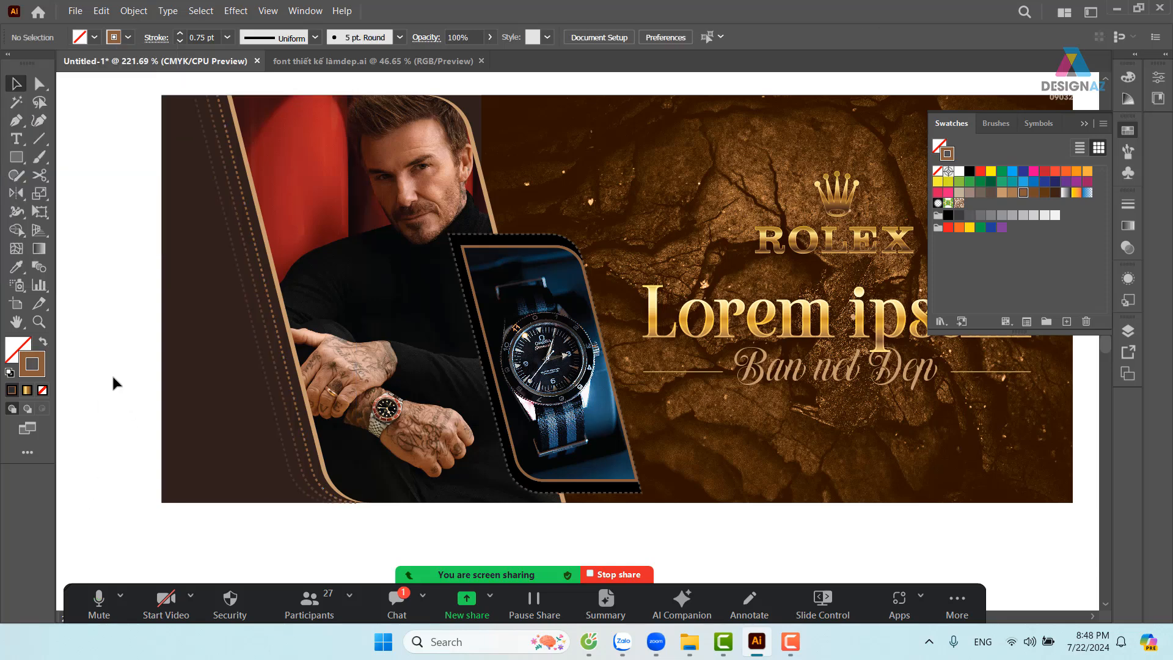
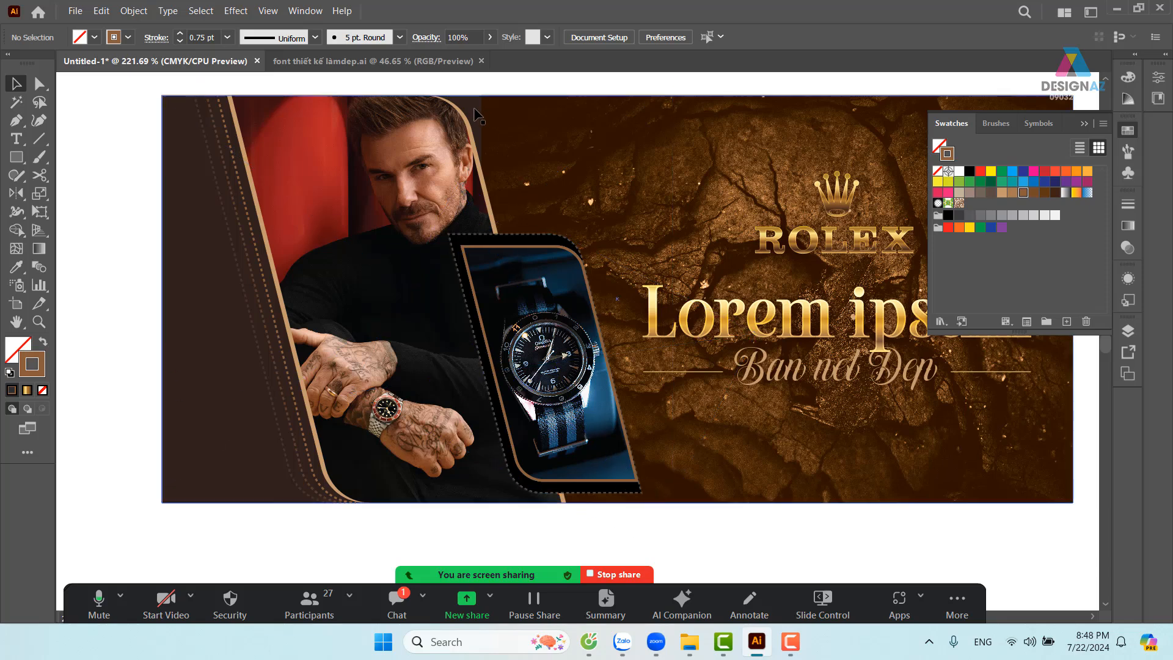
Duplicate the portrait's tan frame slightly to the right and set the copy's blend mode to Overlay
left_click(480, 155)
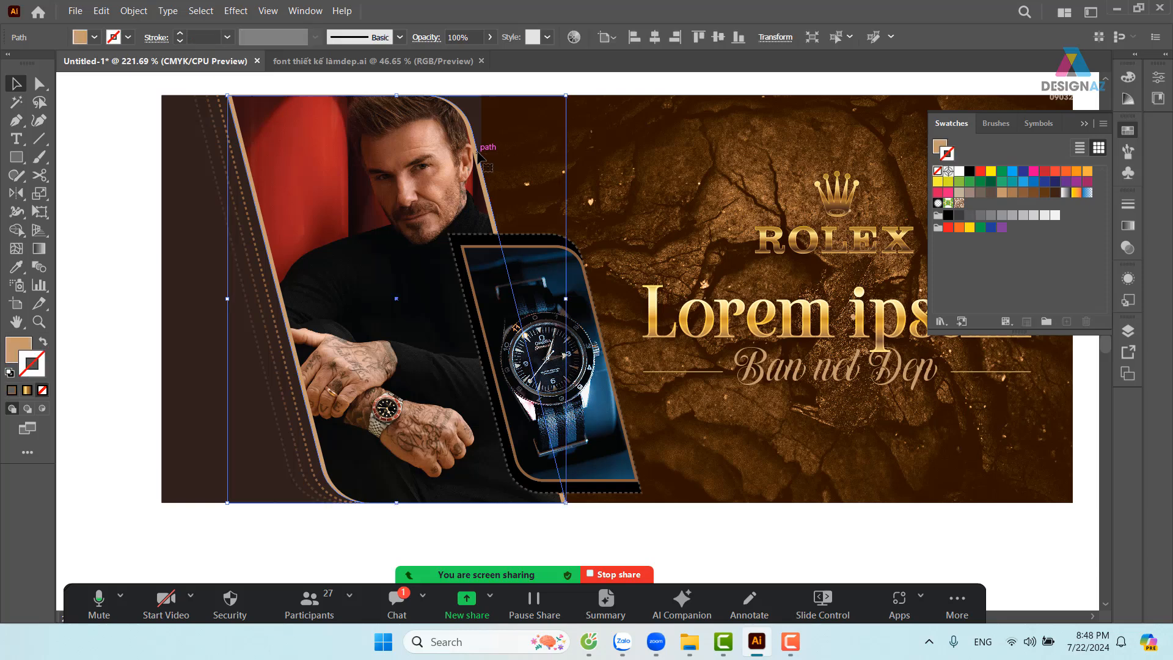
left_click_drag(478, 157, 545, 219)
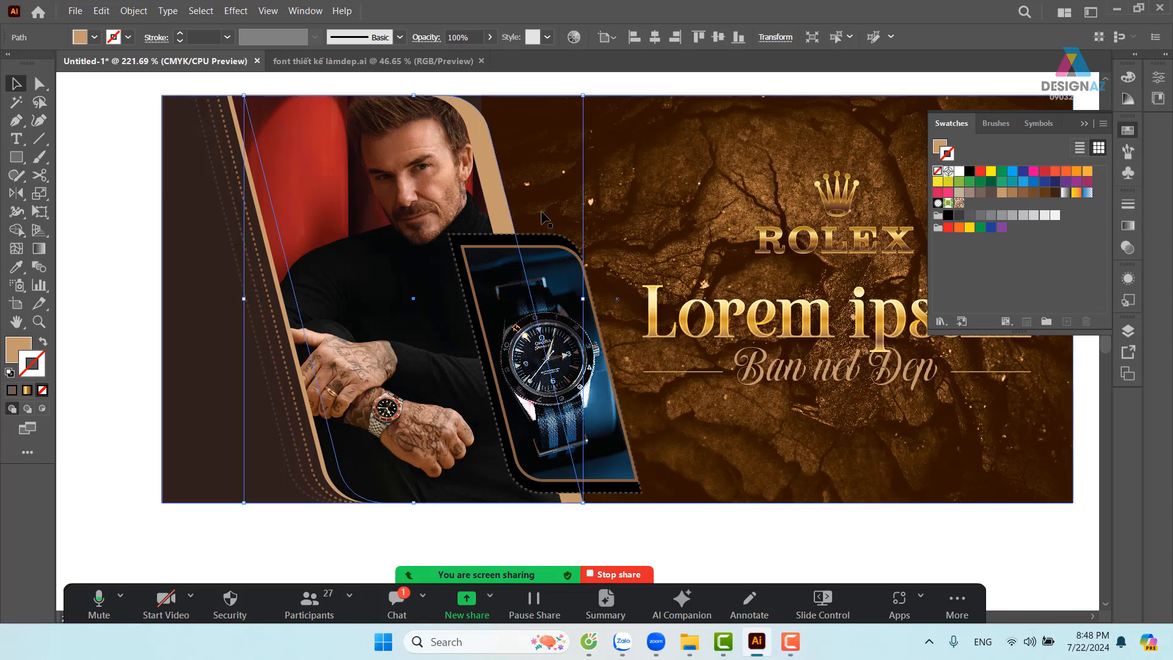
left_click(1126, 250)
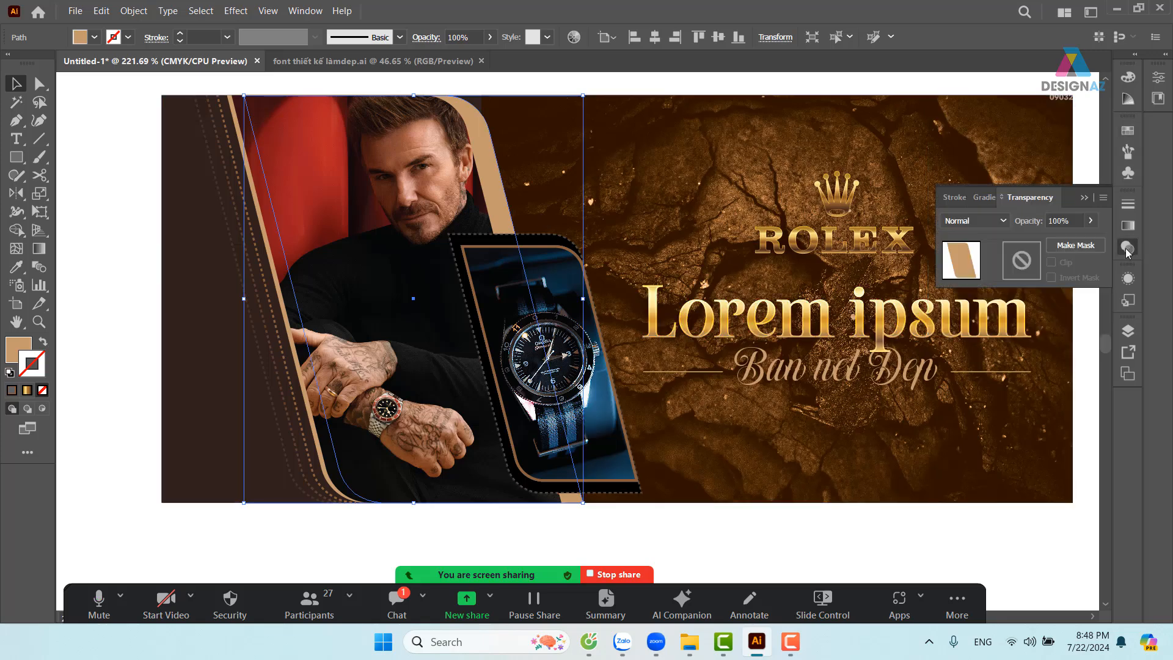
left_click(999, 223)
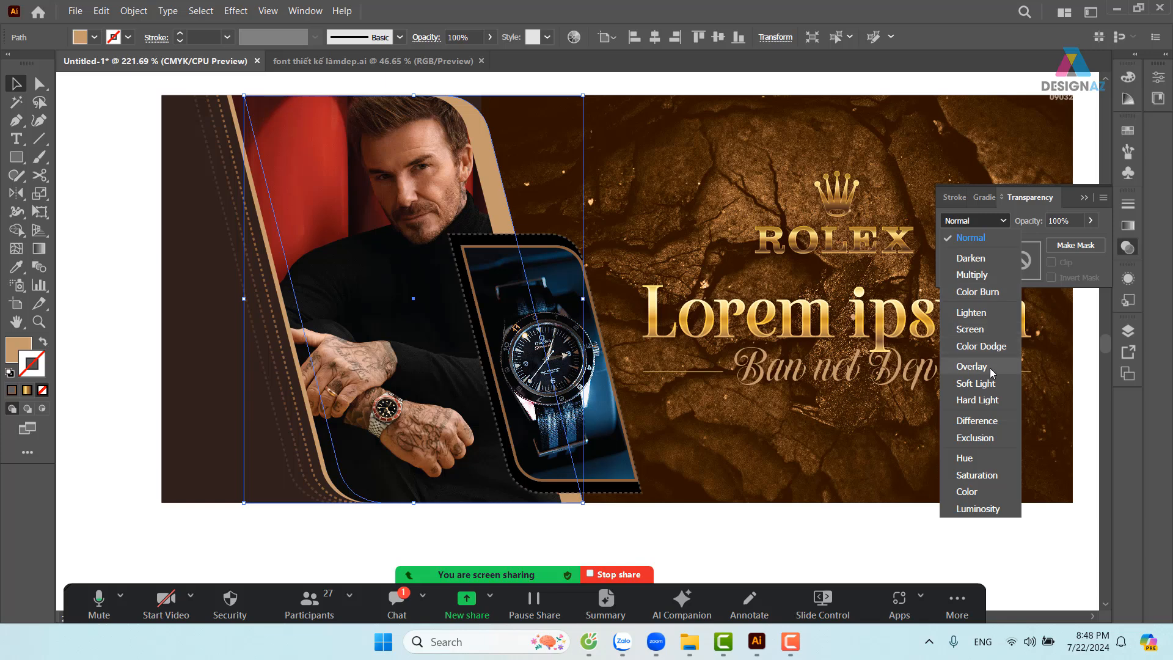
left_click(971, 367)
left_click(915, 547)
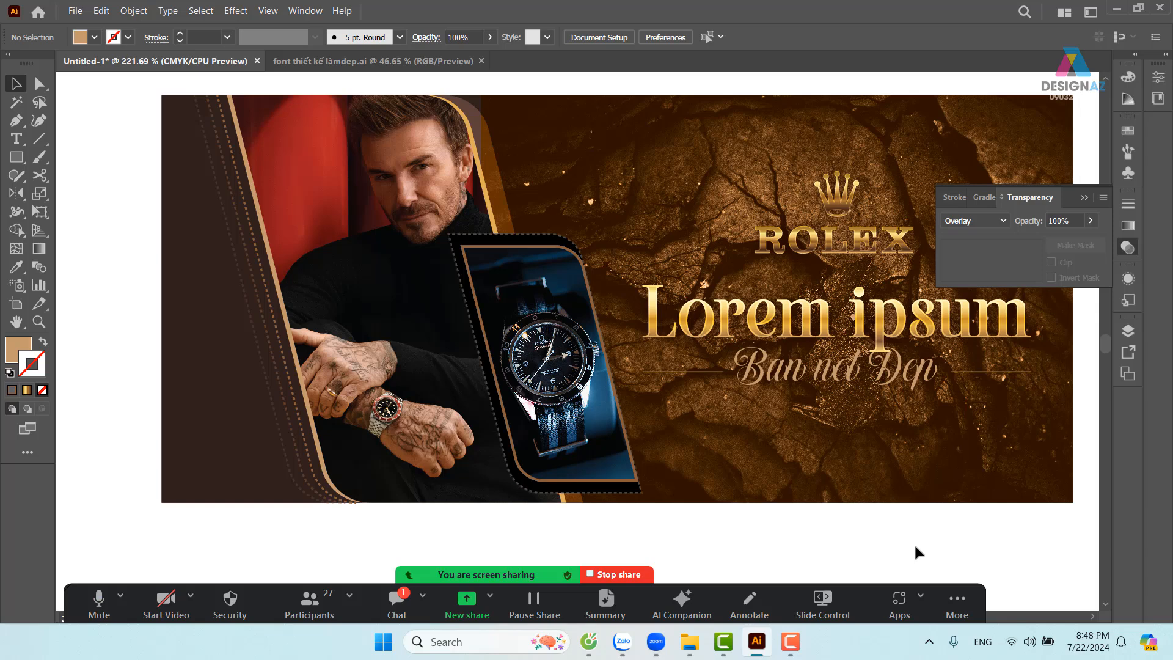
Set the opacity of the Overlay copy of the portrait's tan frame to 50%
left_click(498, 179)
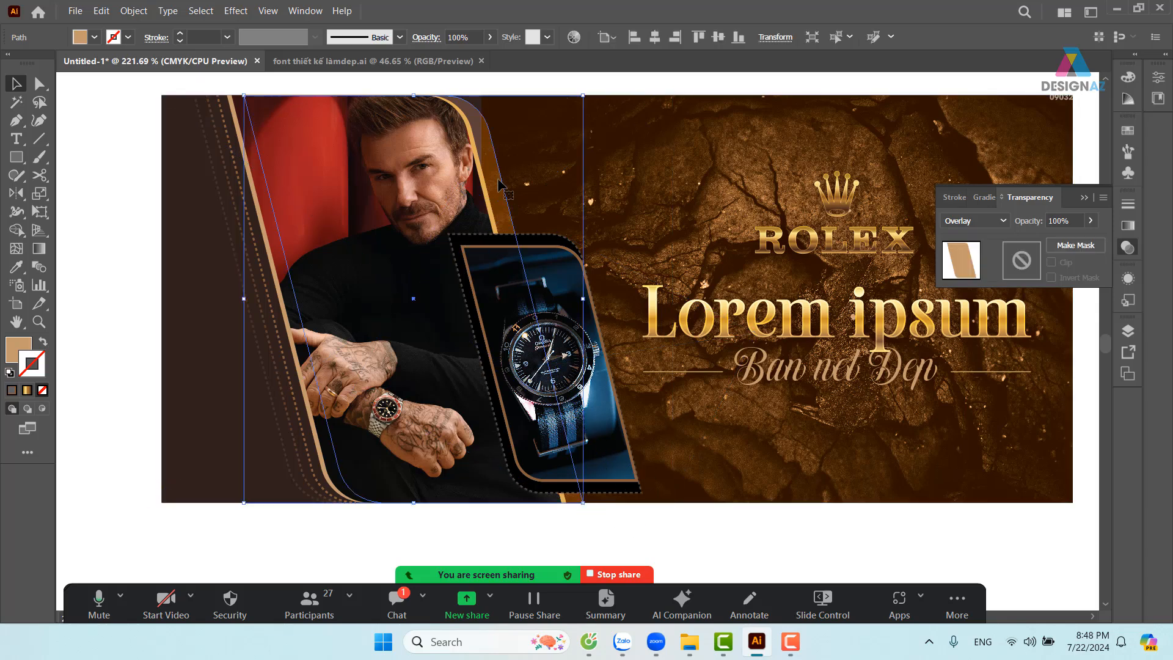
left_click(465, 37)
type("50")
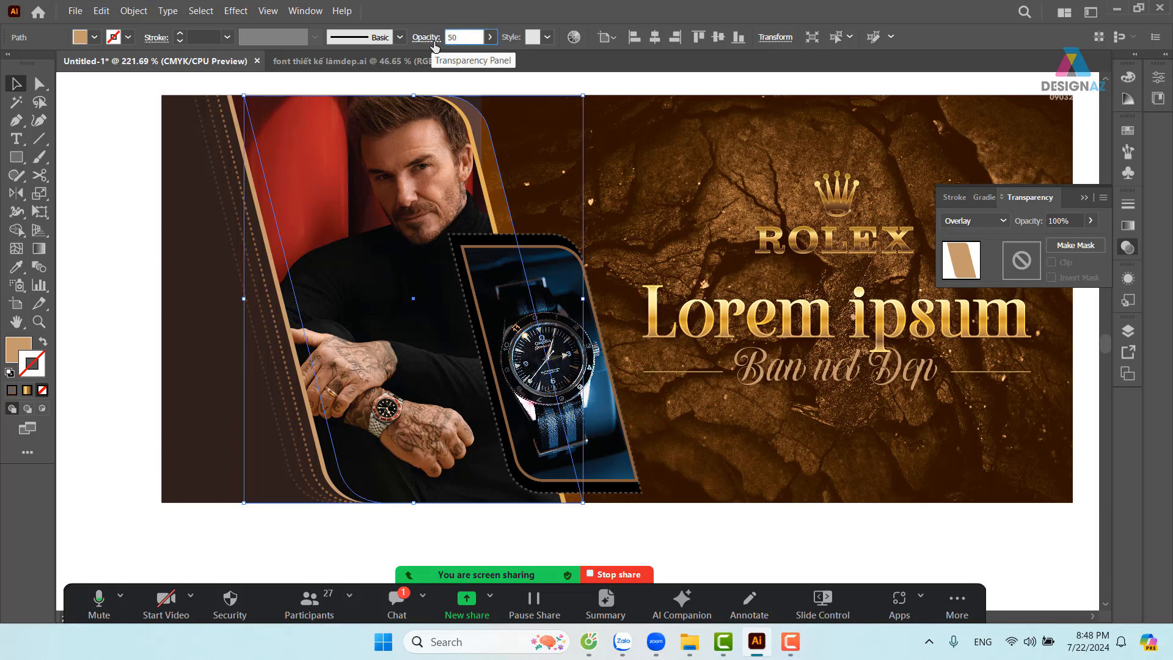
key("Return")
left_click(763, 546)
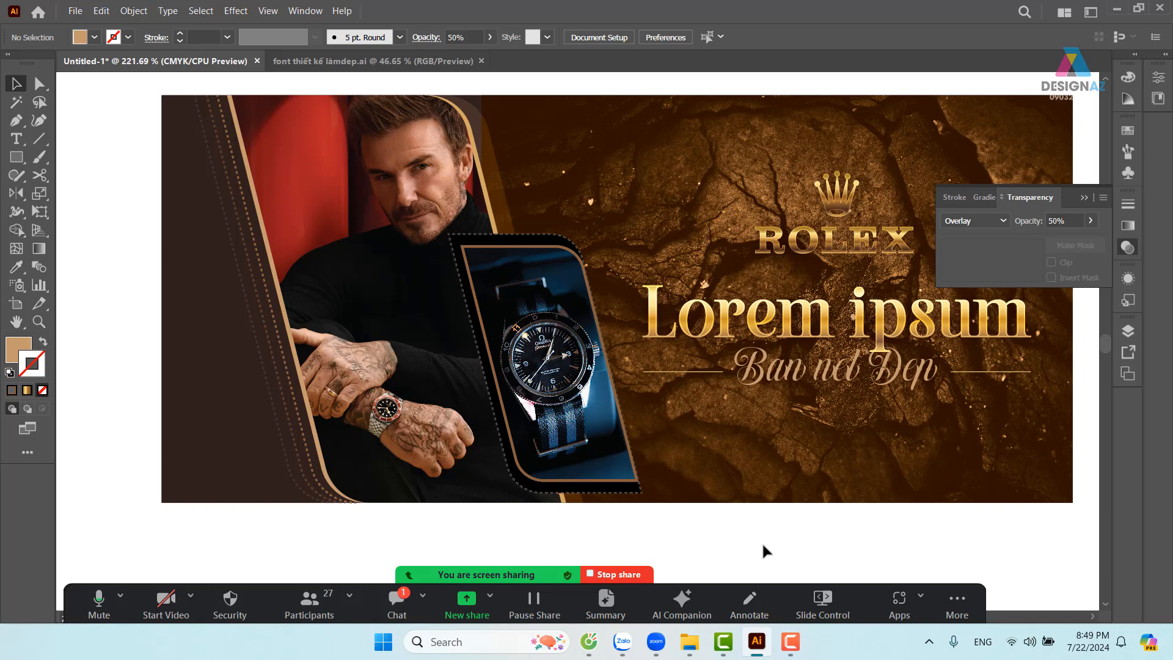
Close the floating Transparency panel and compare the Rolex banner with the purple Antiquity banner above it
scroll(763, 545, "down", 1)
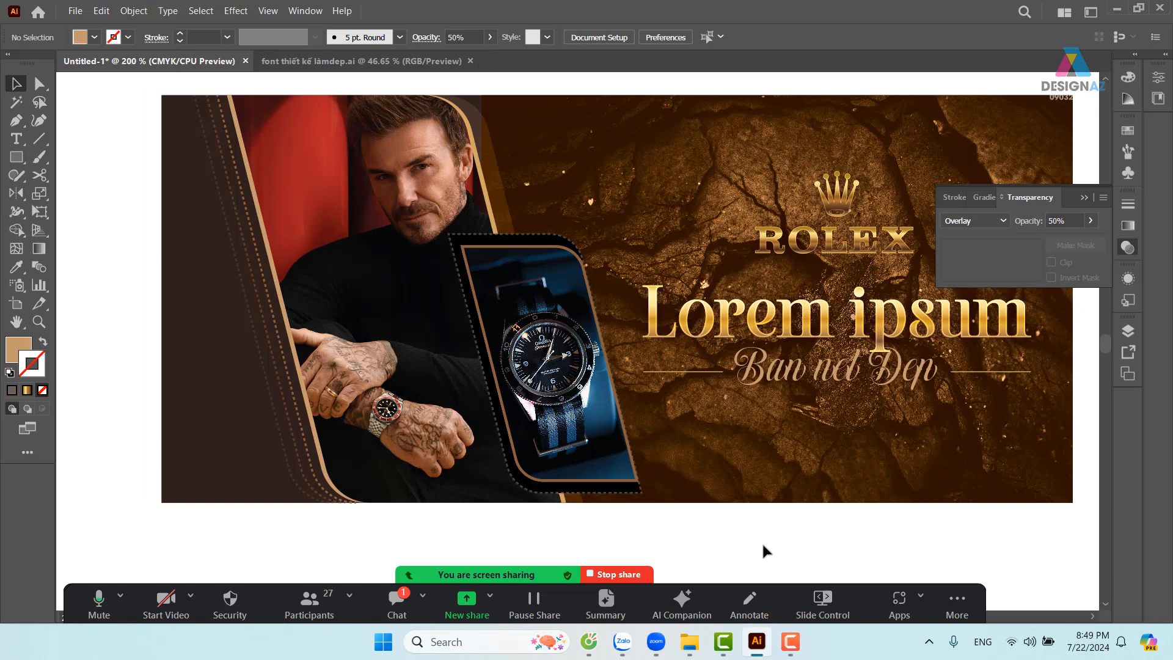
scroll(761, 541, "down", 1)
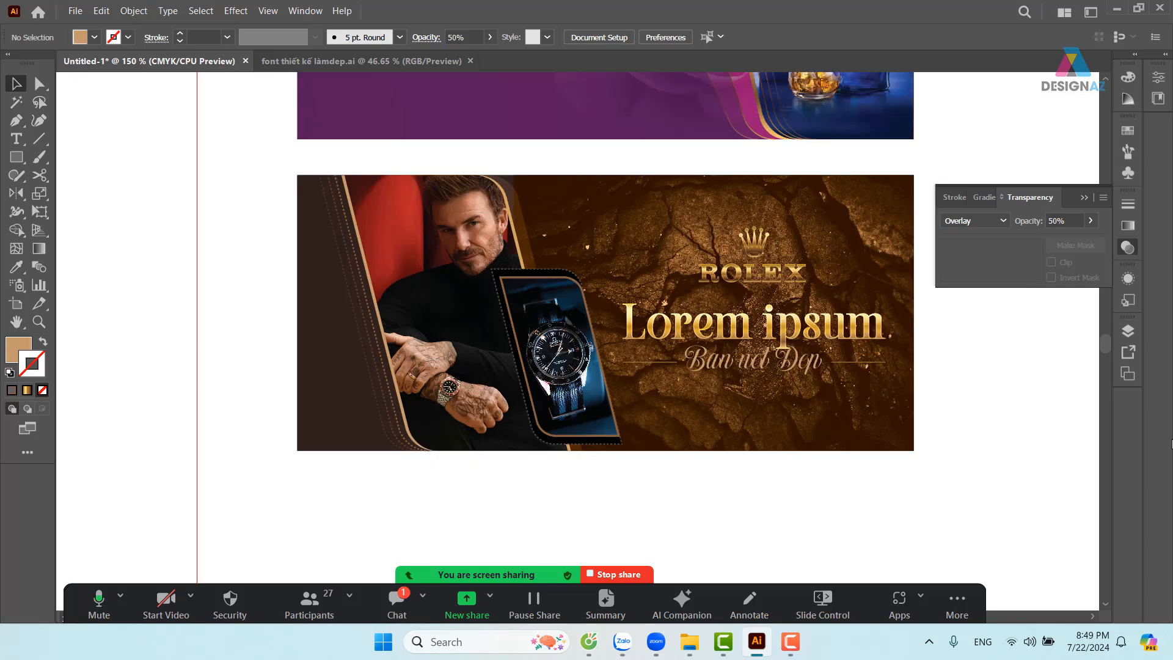
left_click(1083, 197)
left_click_drag(985, 200, 949, 343)
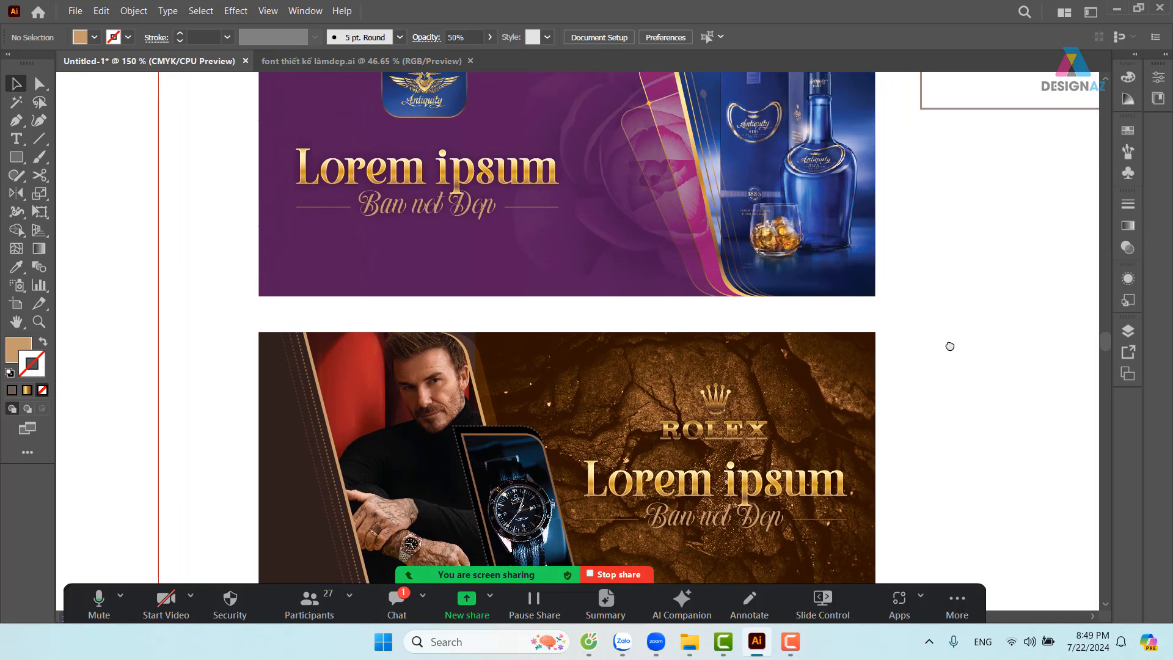
key("ctrl+minus")
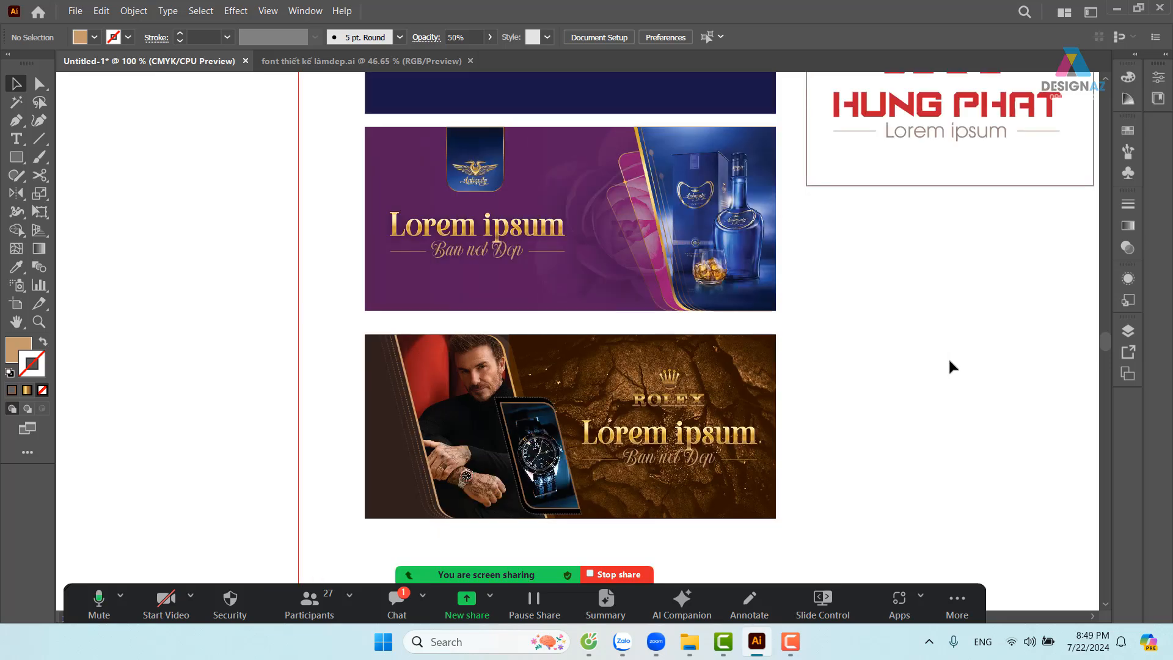
left_click_drag(885, 287, 822, 382)
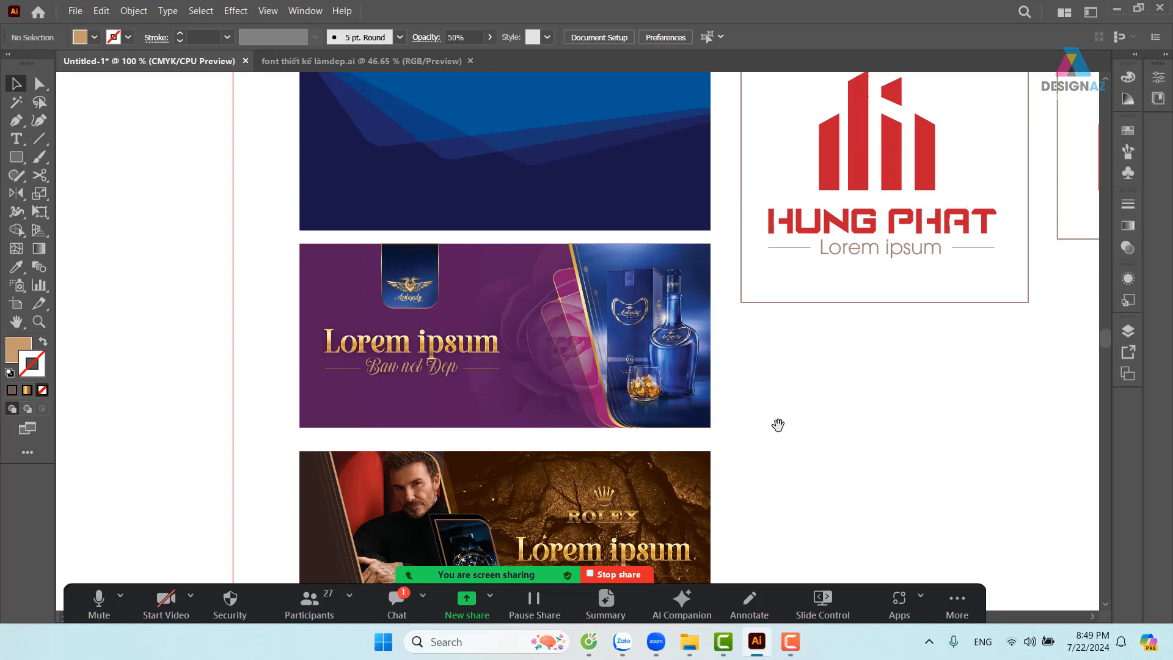
left_click_drag(778, 422, 783, 393)
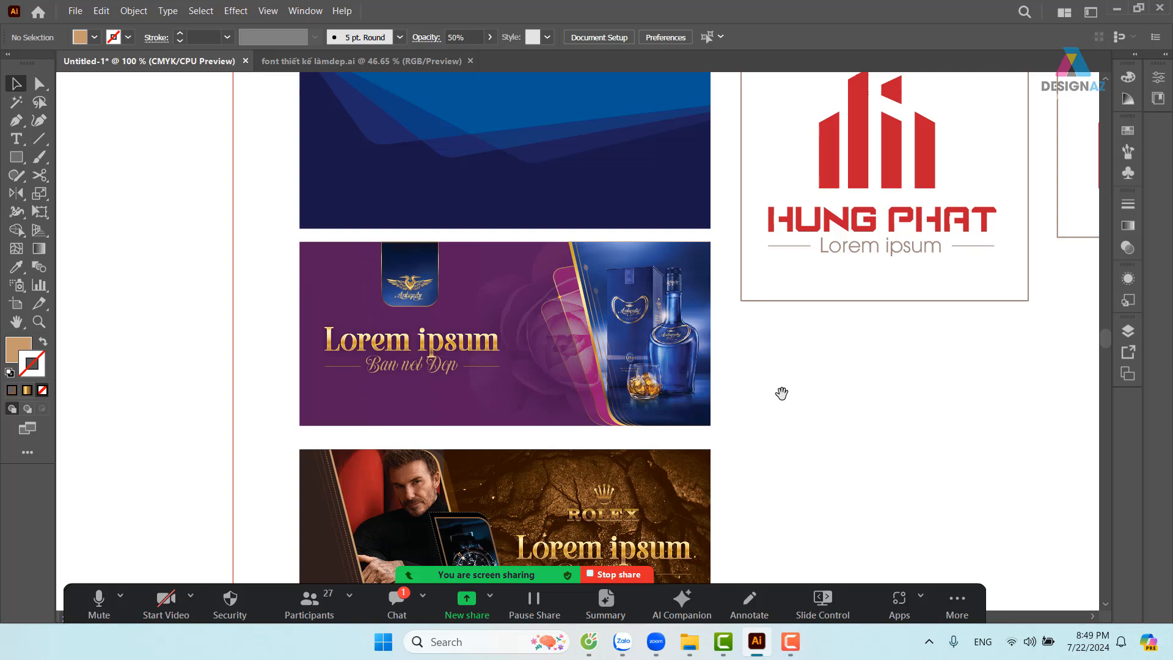
left_click_drag(784, 333, 785, 331)
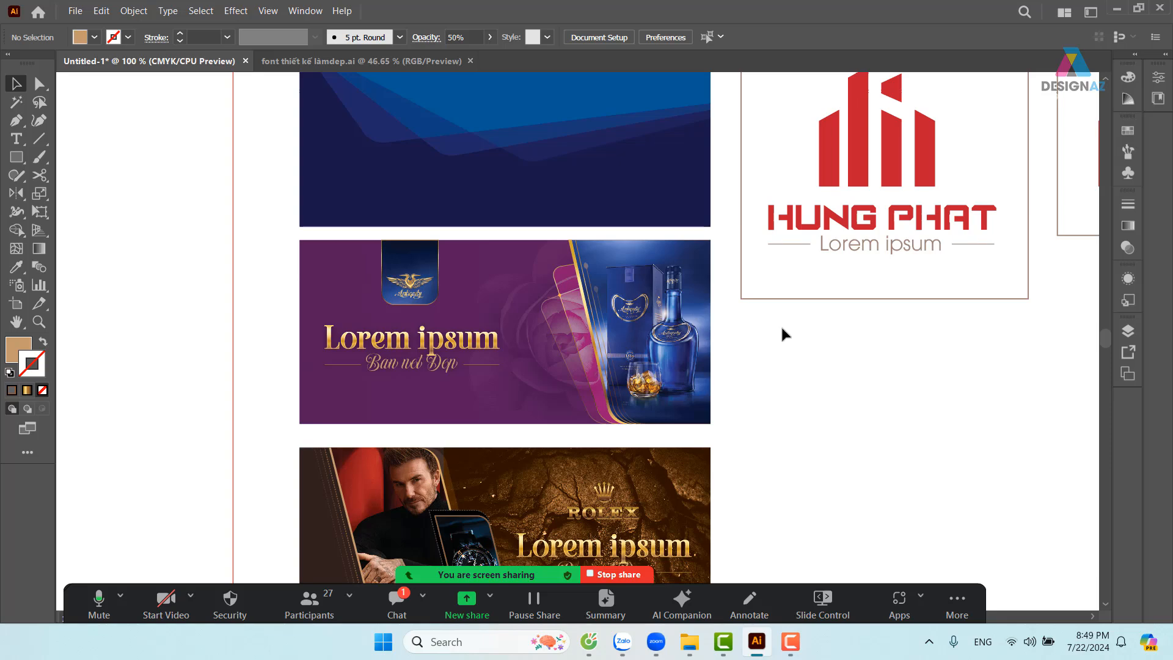
key("z")
left_click_drag(299, 236, 497, 475)
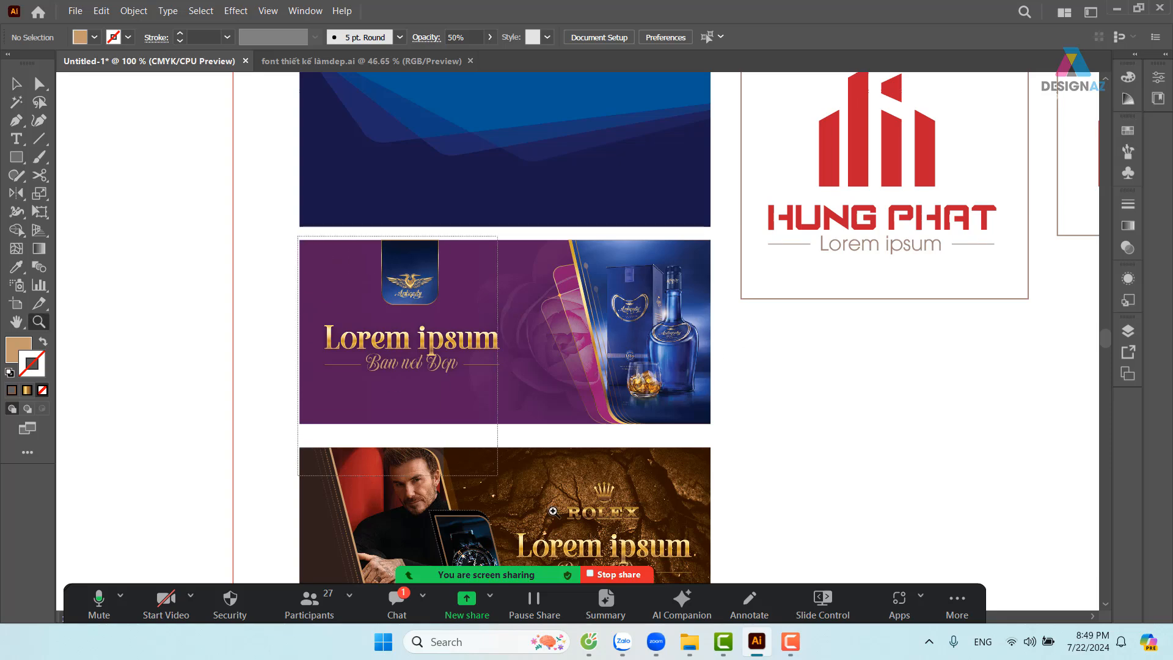
left_click_drag(554, 512, 677, 582)
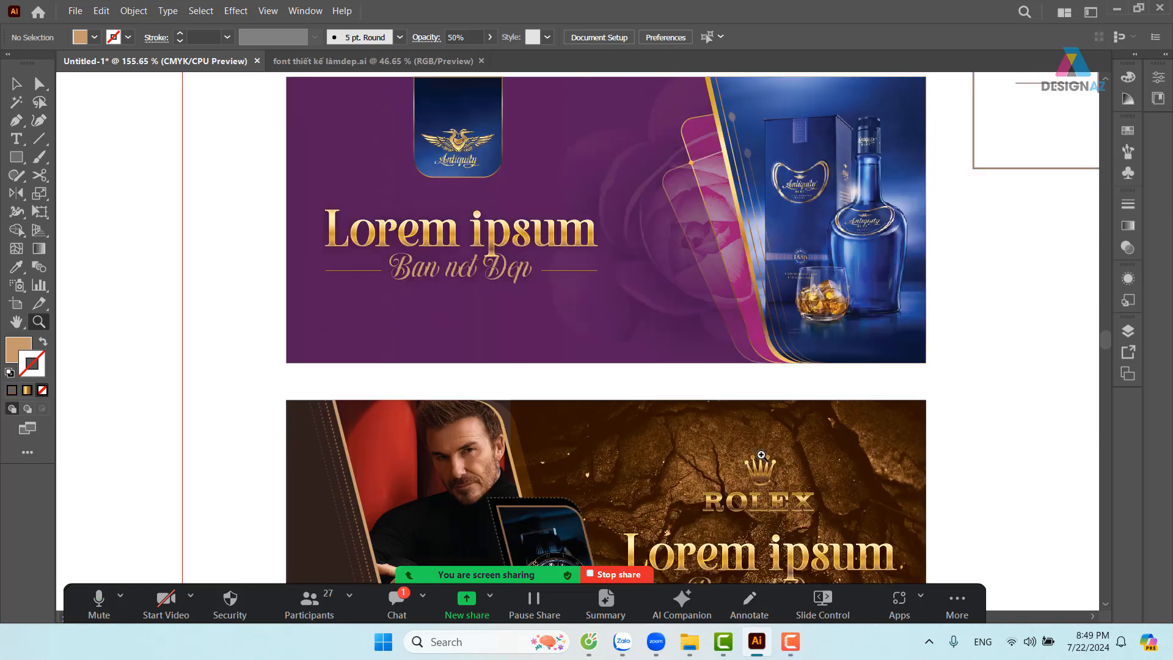
key("ctrl+minus")
key("ctrl+minus")
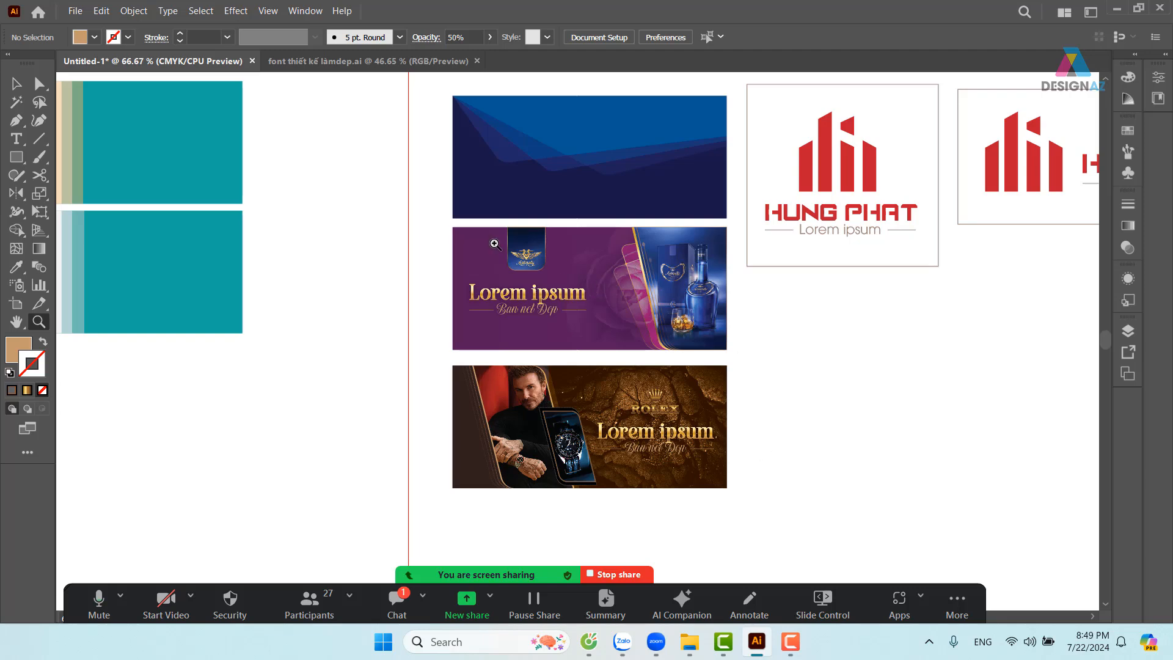
left_click_drag(447, 223, 736, 495)
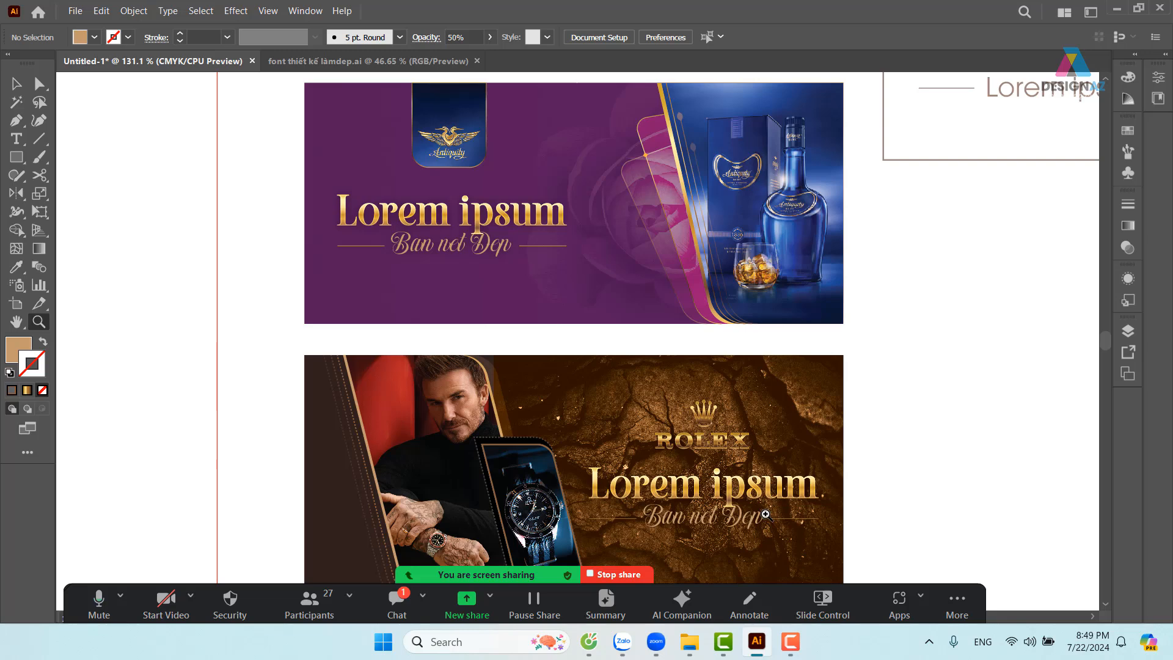
key("ctrl+1")
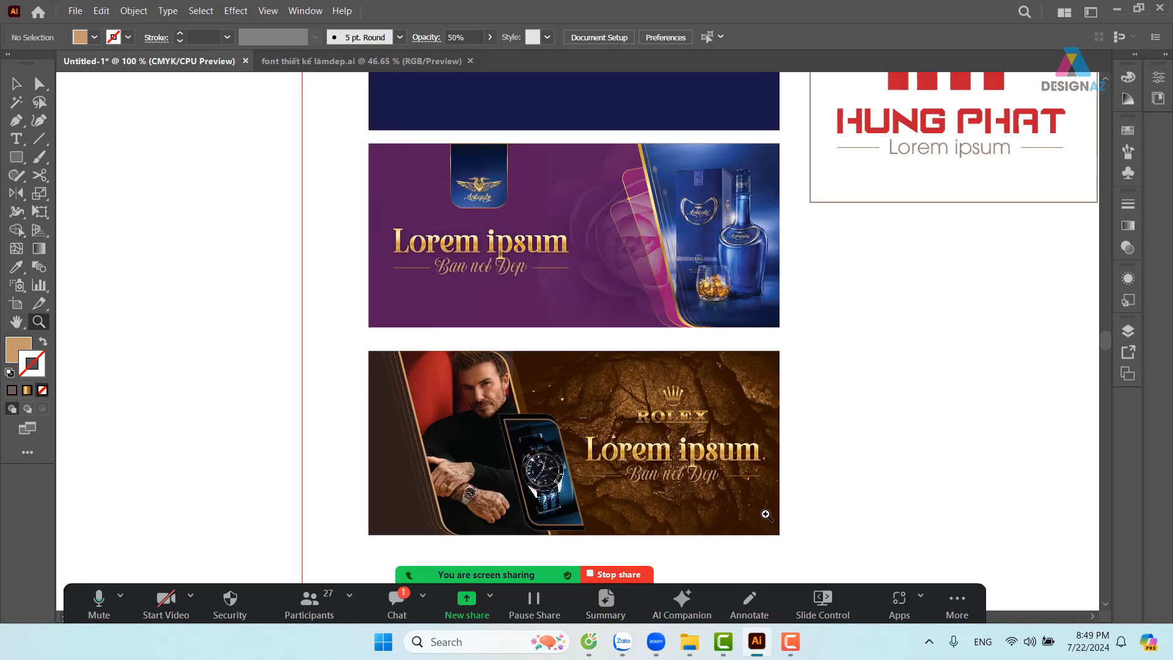
left_click(16, 83)
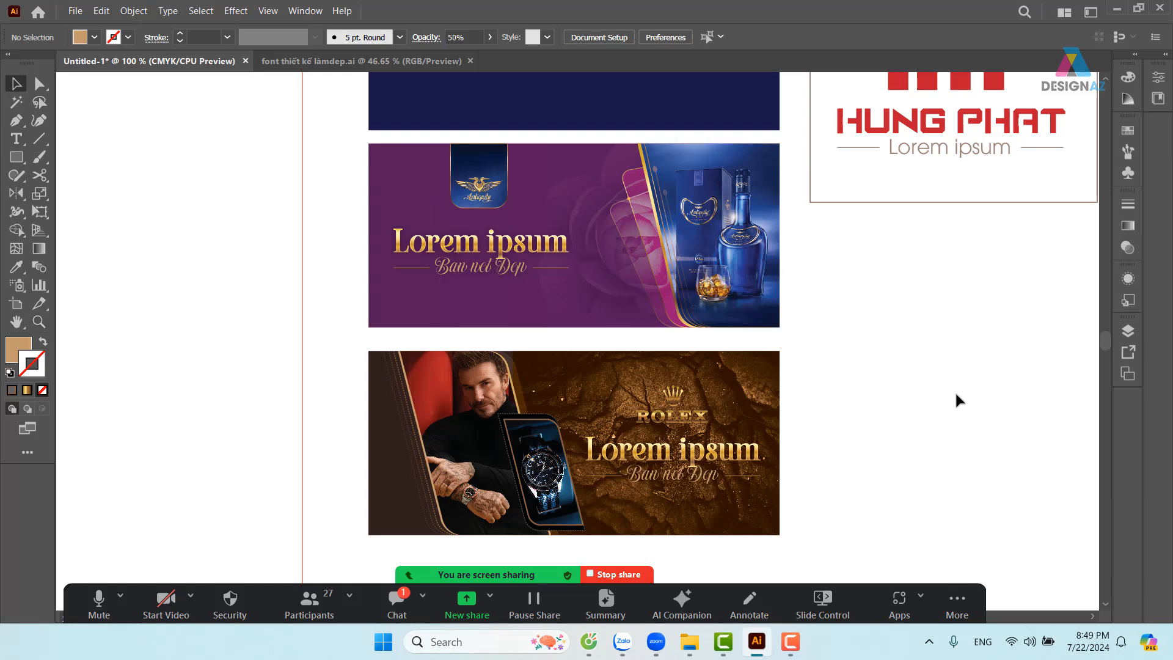
Review the Antiquity and Rolex banners and the red HUNG PHAT logo in full-screen mode without the interface
key("f")
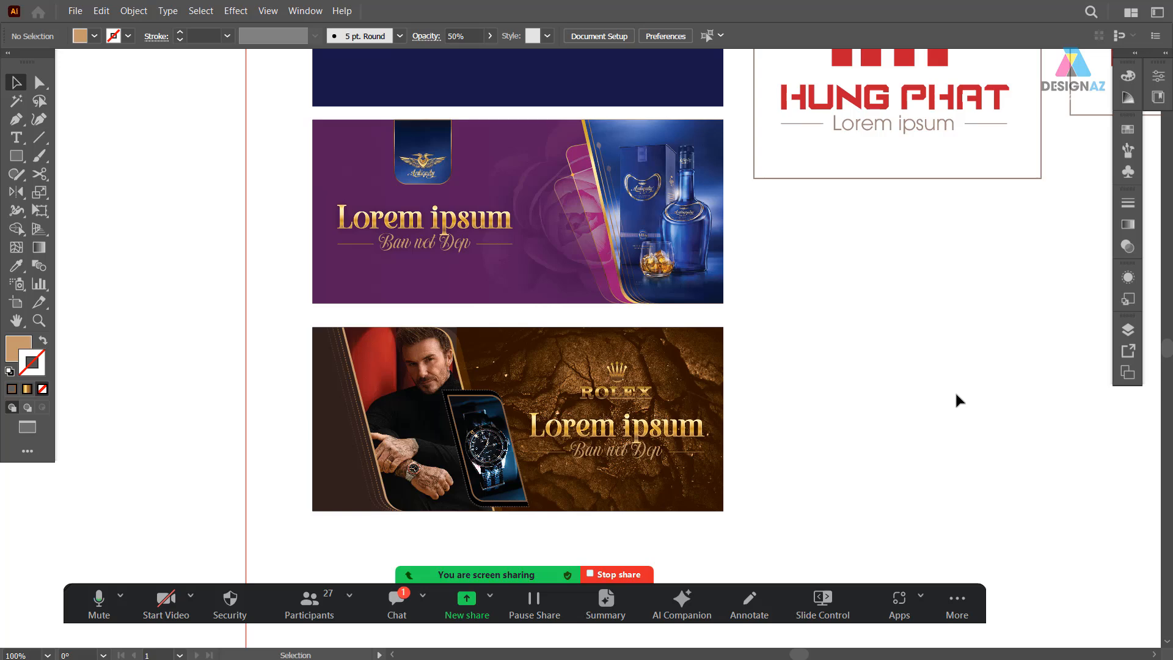
key("f")
key("f")
key("f")
key("f")
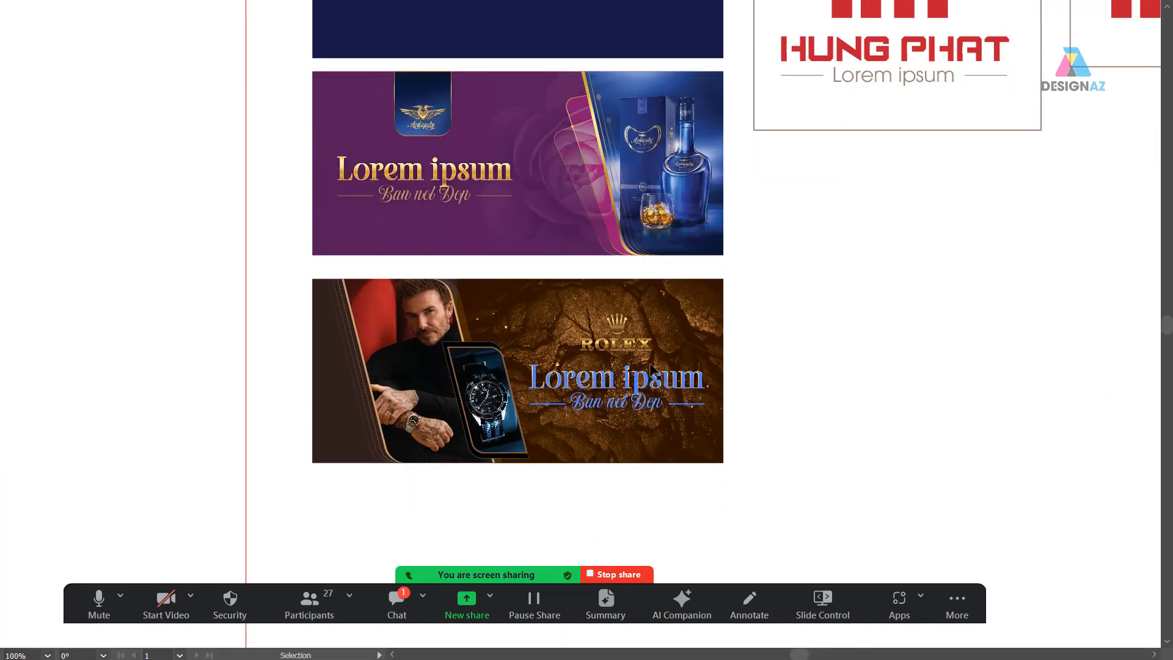
key("z")
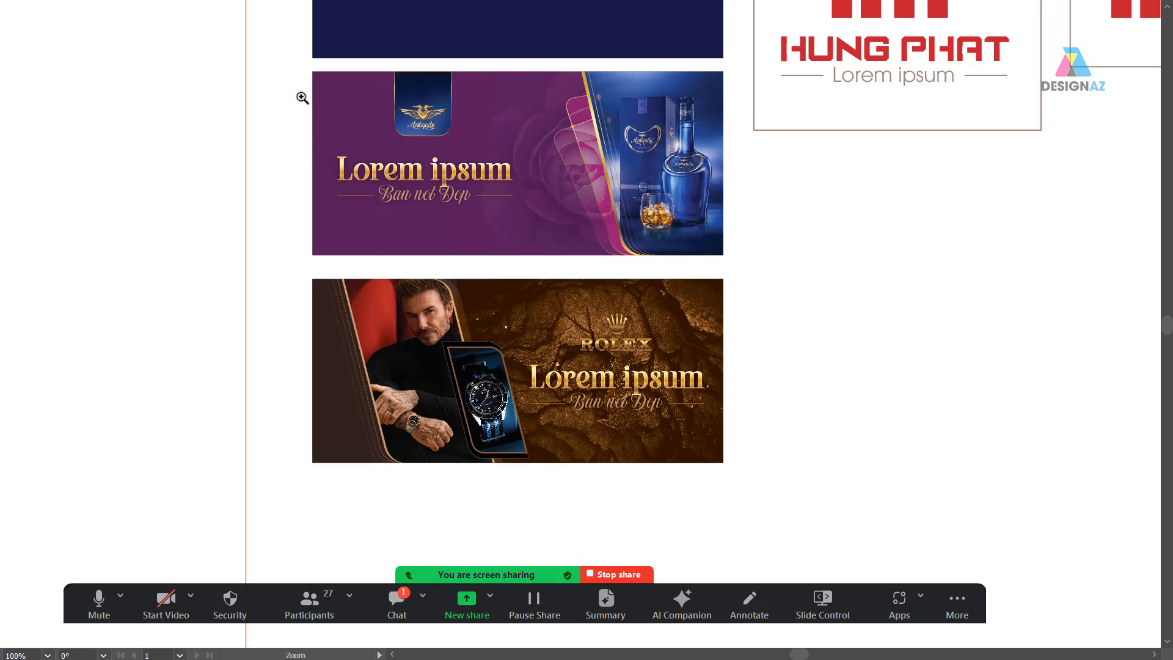
left_click_drag(301, 97, 763, 534)
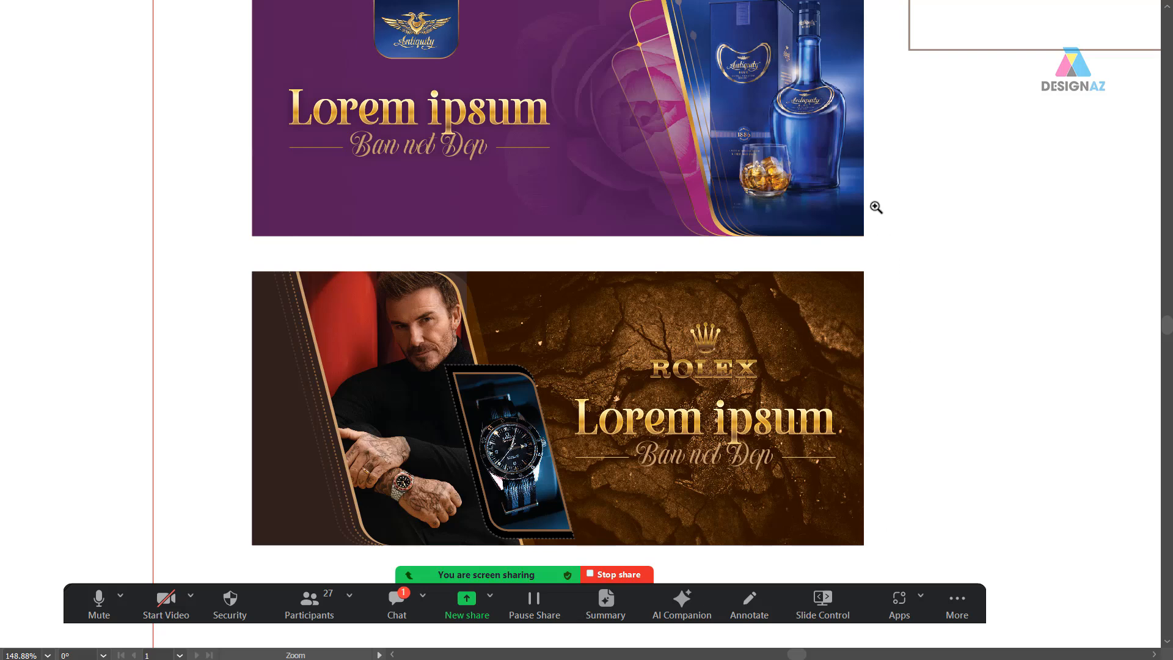
key("space")
left_click_drag(867, 152, 869, 187)
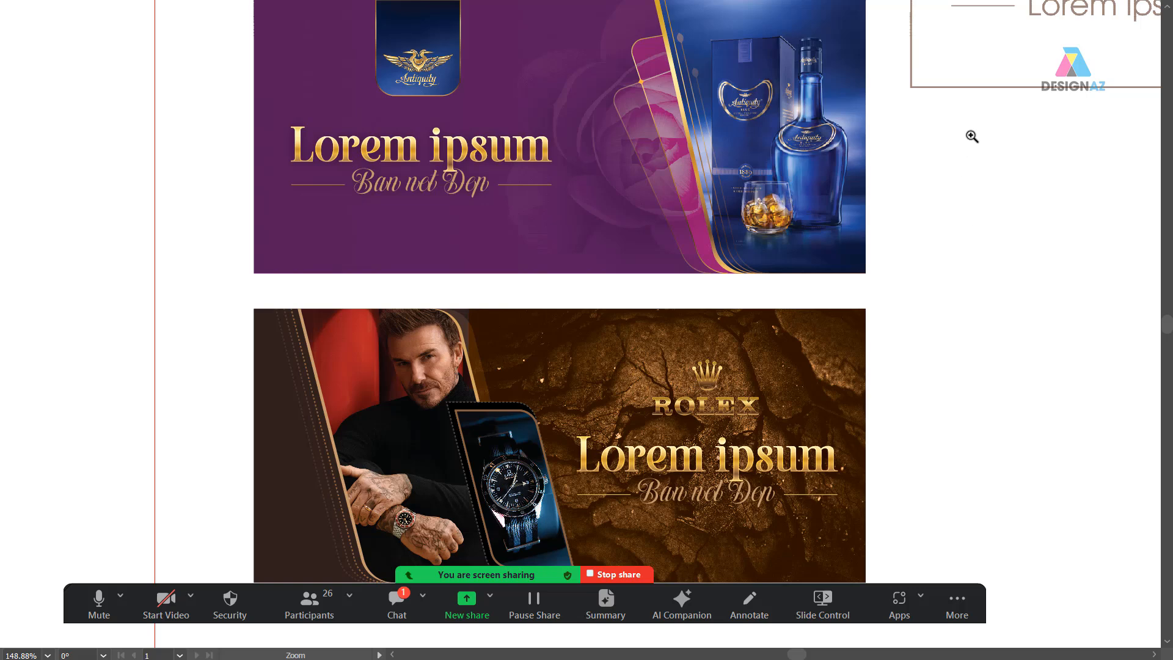
left_click_drag(1005, 97, 364, 474)
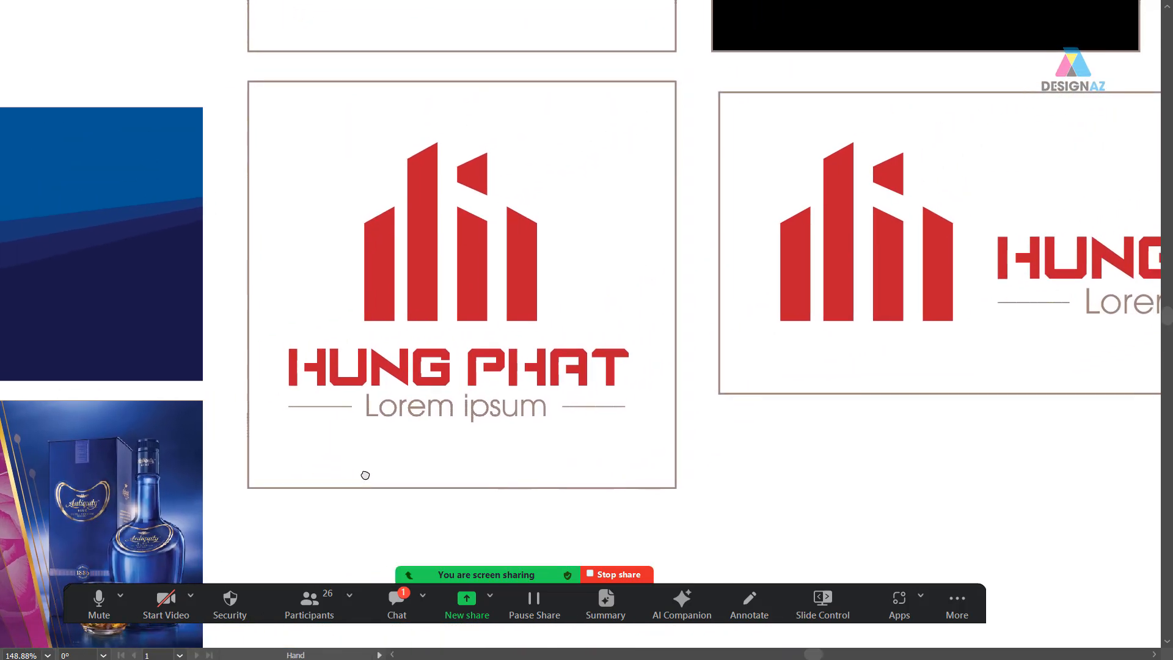
key("z")
key("f")
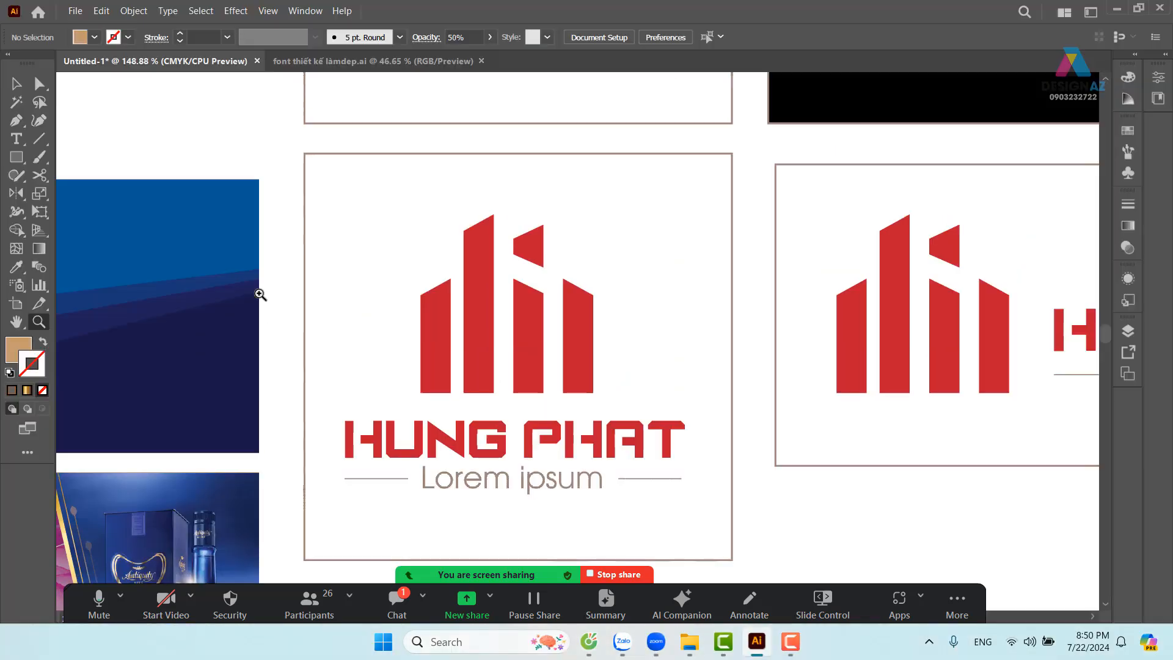
Move the blue, purple and Rolex banners up together so their top edge aligns with the upper HUNG PHAT logo boards
key("ctrl+minus")
key("ctrl+minus")
key("ctrl+minus")
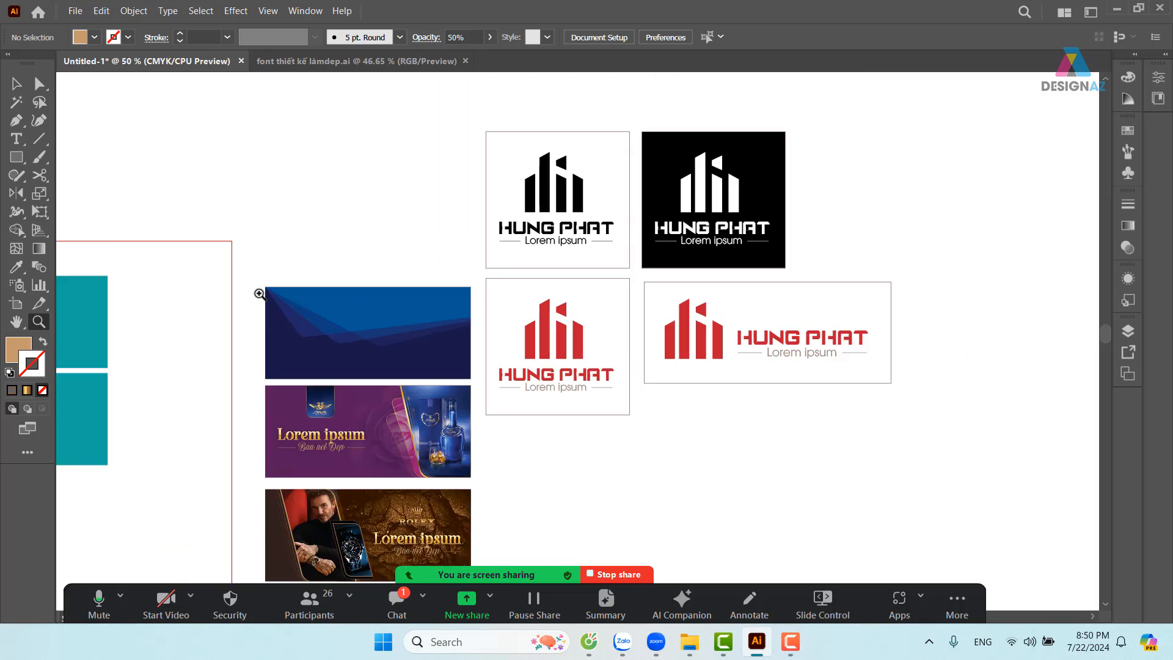
left_click(17, 84)
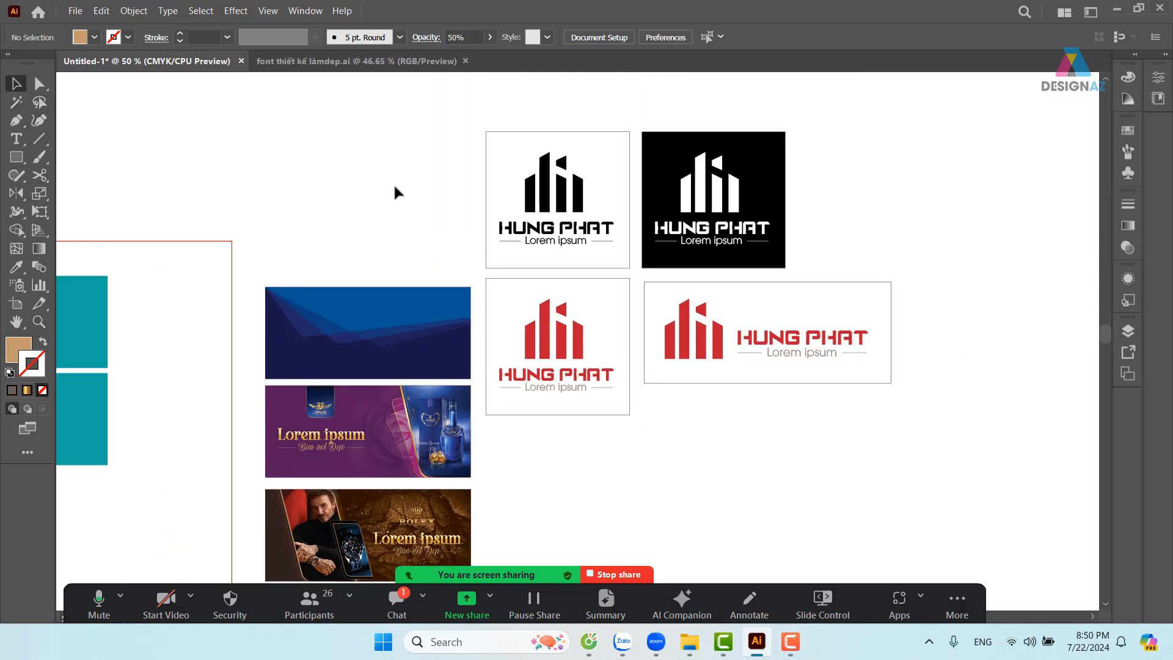
left_click_drag(698, 471, 693, 432)
left_click_drag(245, 198, 467, 552)
left_click_drag(412, 423, 415, 270)
left_click_drag(417, 265, 418, 264)
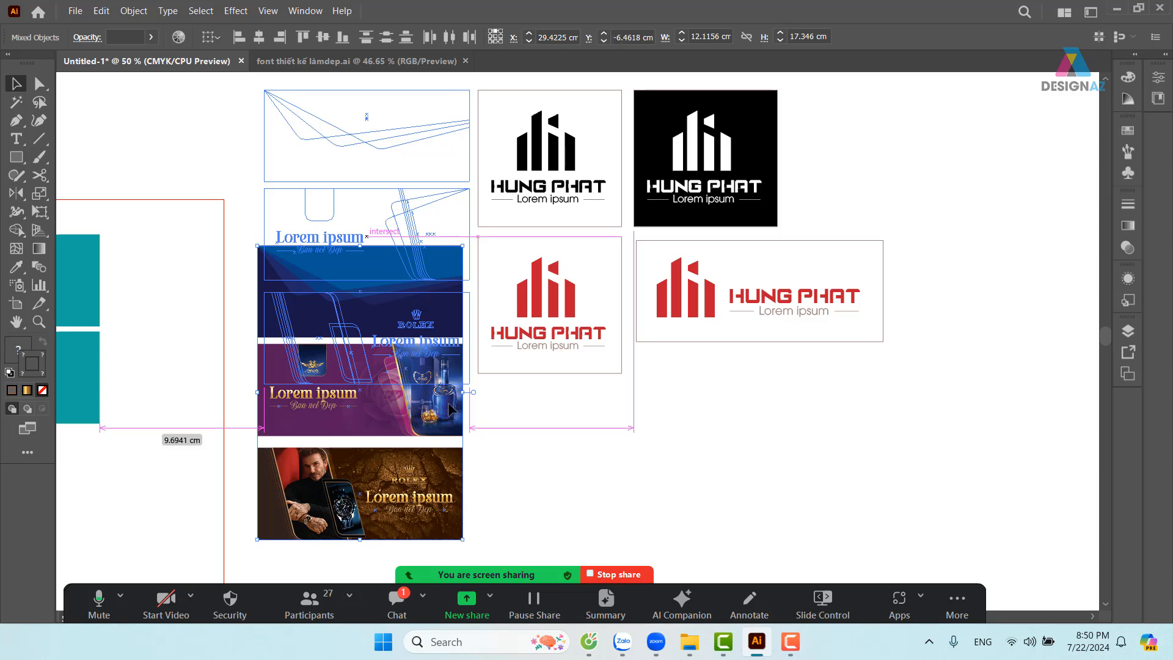
Enlarge the four HUNG PHAT logo boards together so their overall height matches the column of banners
left_click_drag(624, 427, 507, 461)
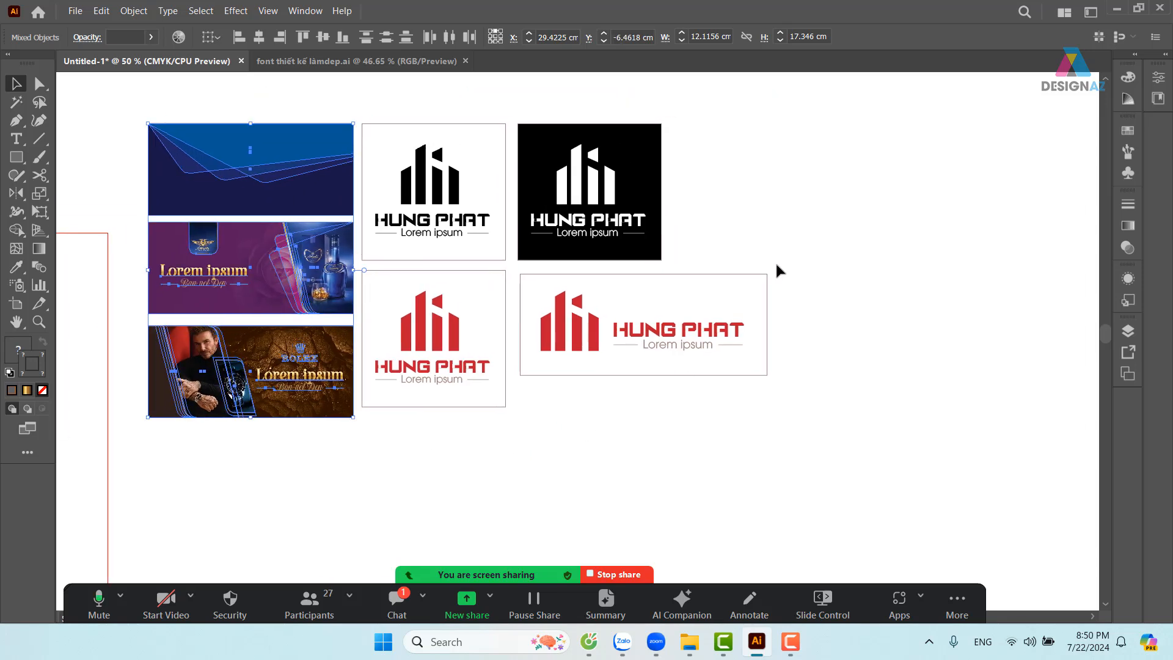
left_click_drag(842, 119, 372, 458)
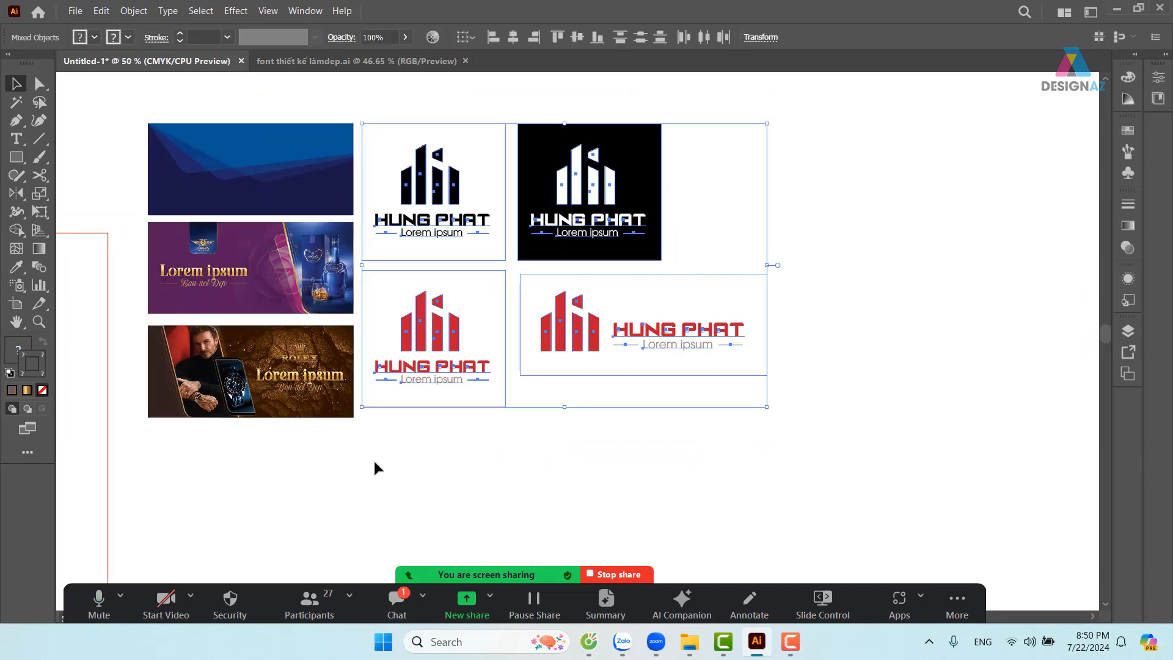
left_click_drag(767, 407, 781, 420)
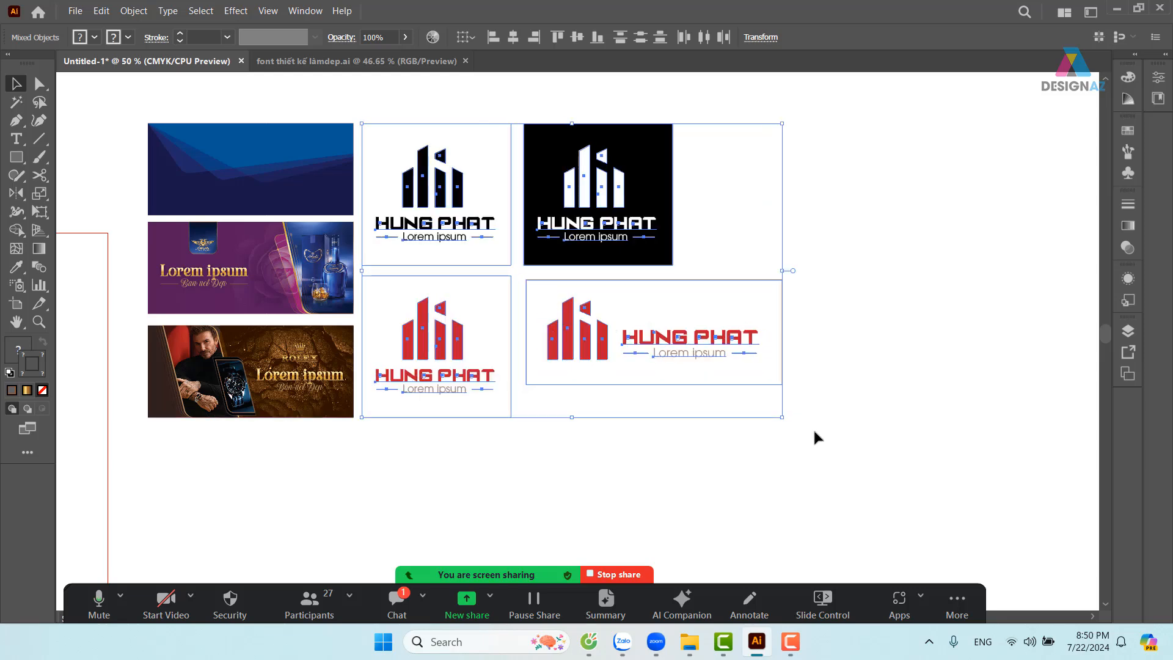
left_click(897, 419)
Examine the column of banners and the gold bird emblem on the Antiquity banner up close
left_click_drag(617, 435, 779, 444)
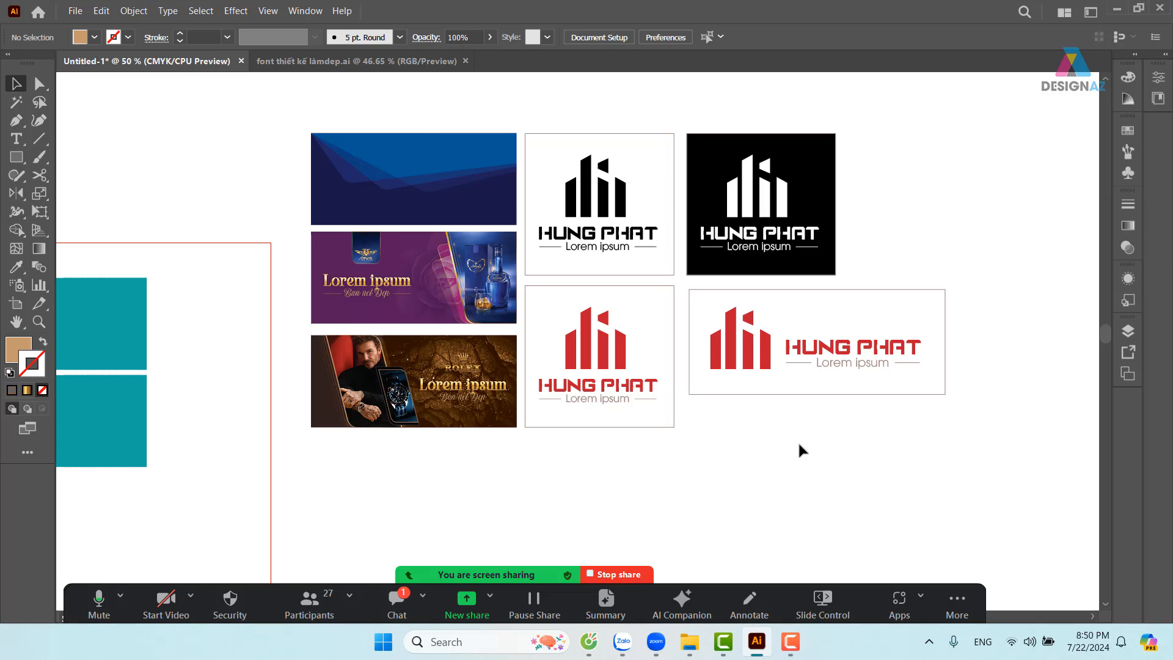
key("z")
left_click_drag(308, 126, 518, 432)
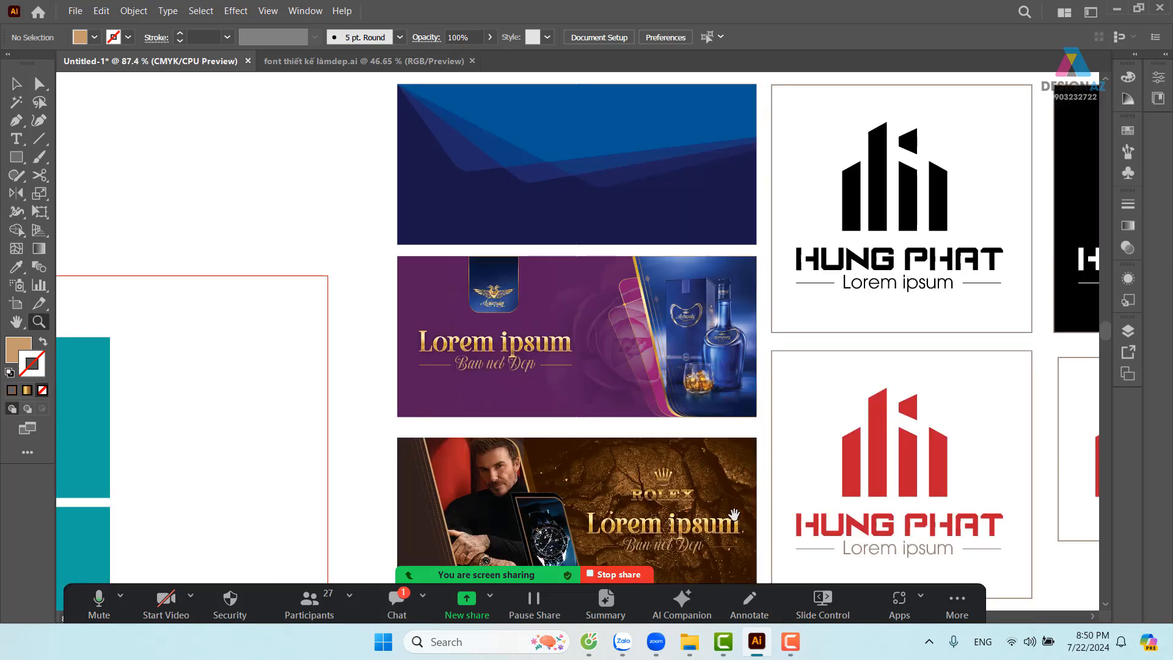
left_click_drag(733, 514, 638, 397)
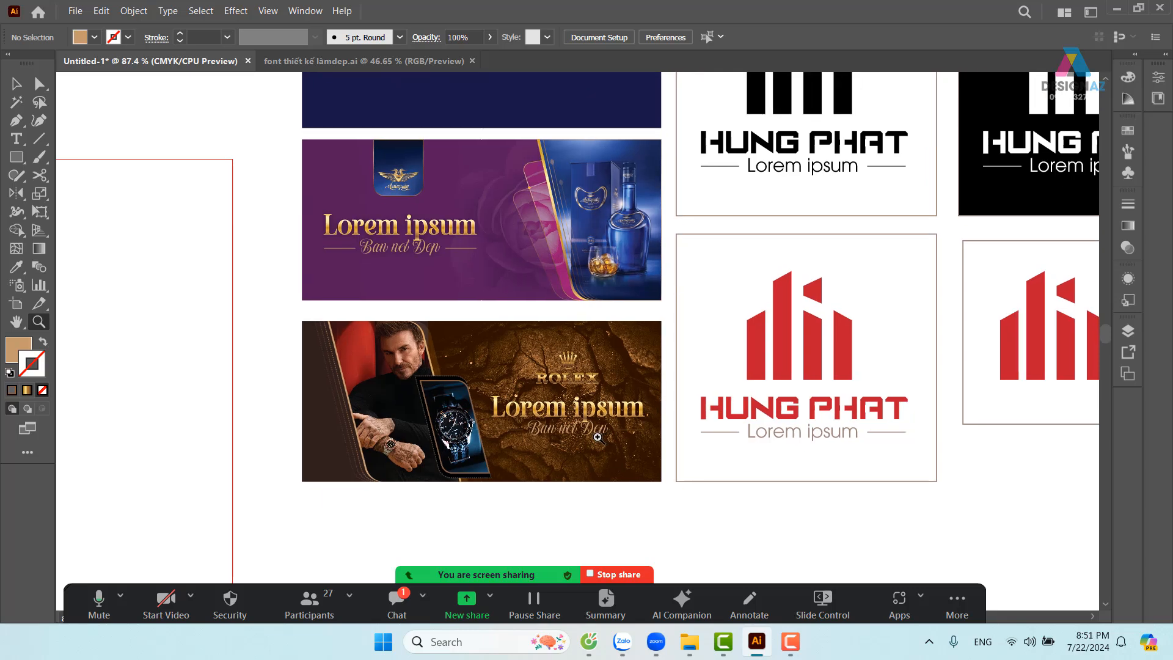
left_click(16, 83)
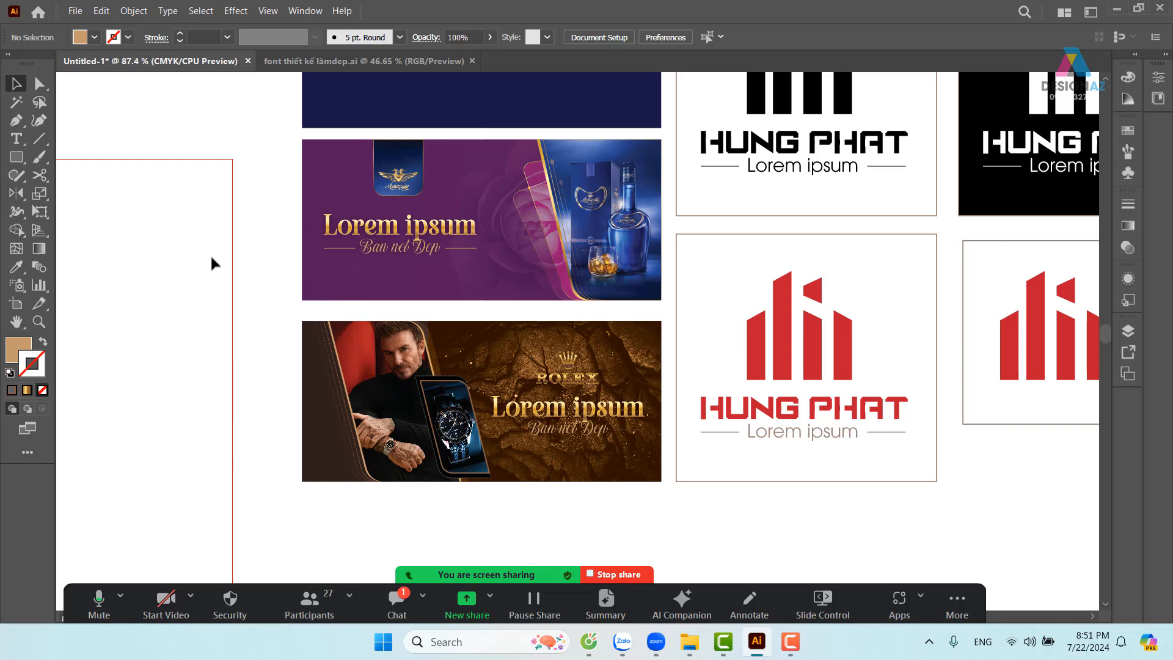
key("z")
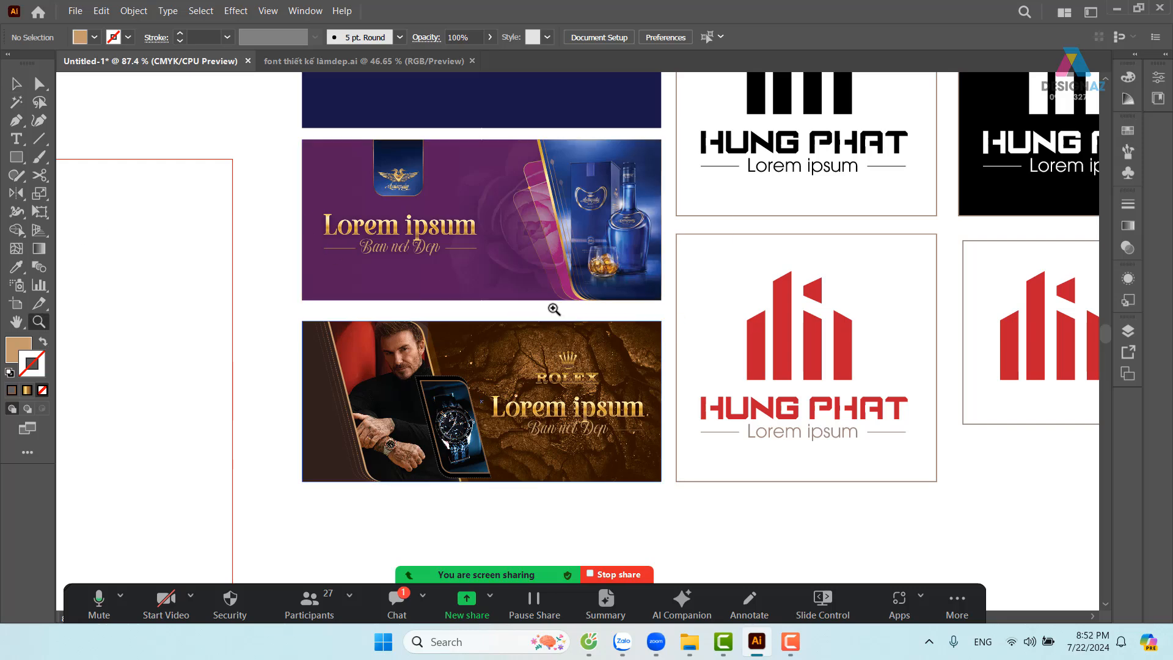
left_click_drag(377, 163, 436, 214)
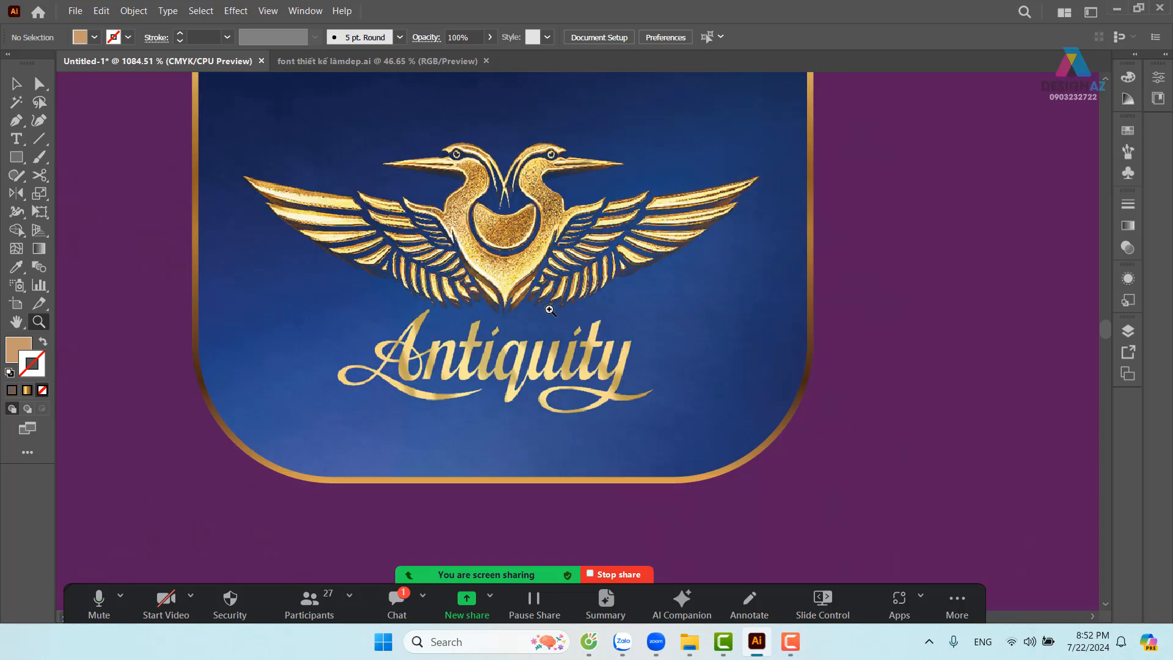
Set the blend mode of the man's clipped photo in the Rolex banner to Multiply
scroll(550, 310, "down", 7)
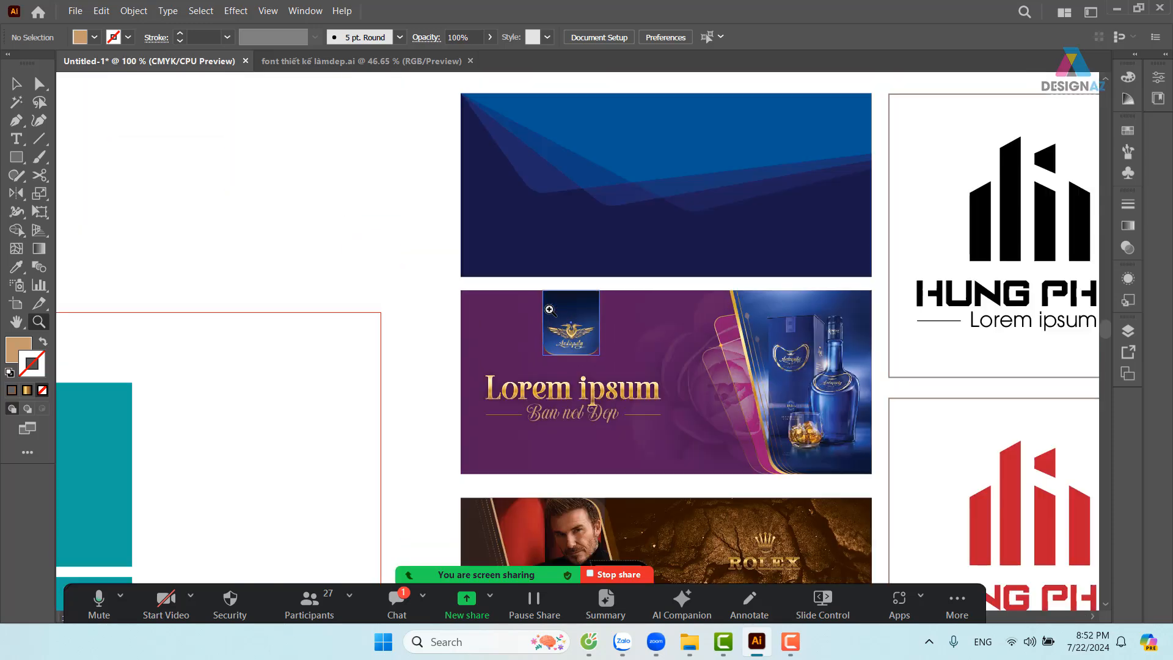
left_click_drag(693, 393, 538, 282)
key("v")
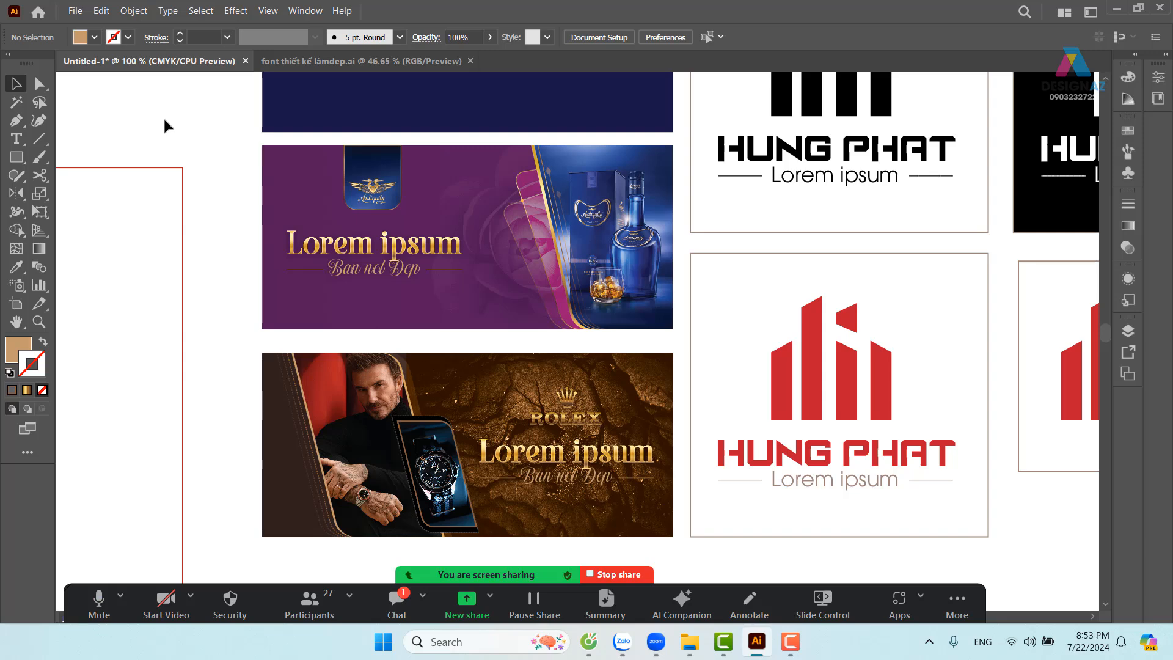
left_click(40, 84)
left_click(349, 431)
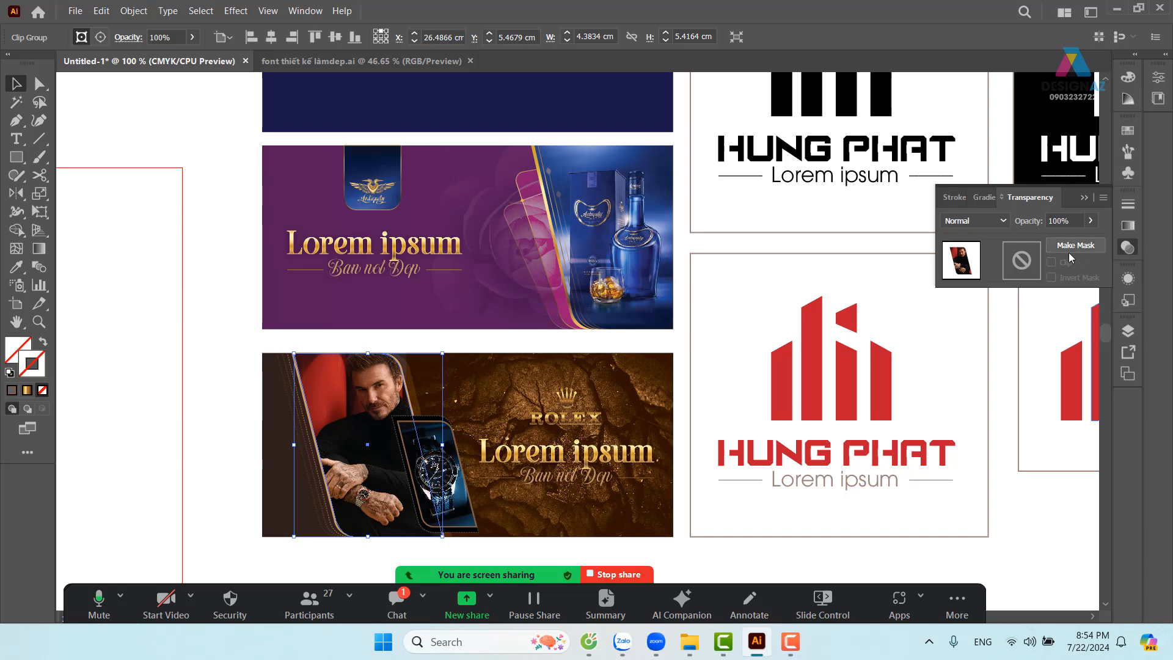
left_click(984, 221)
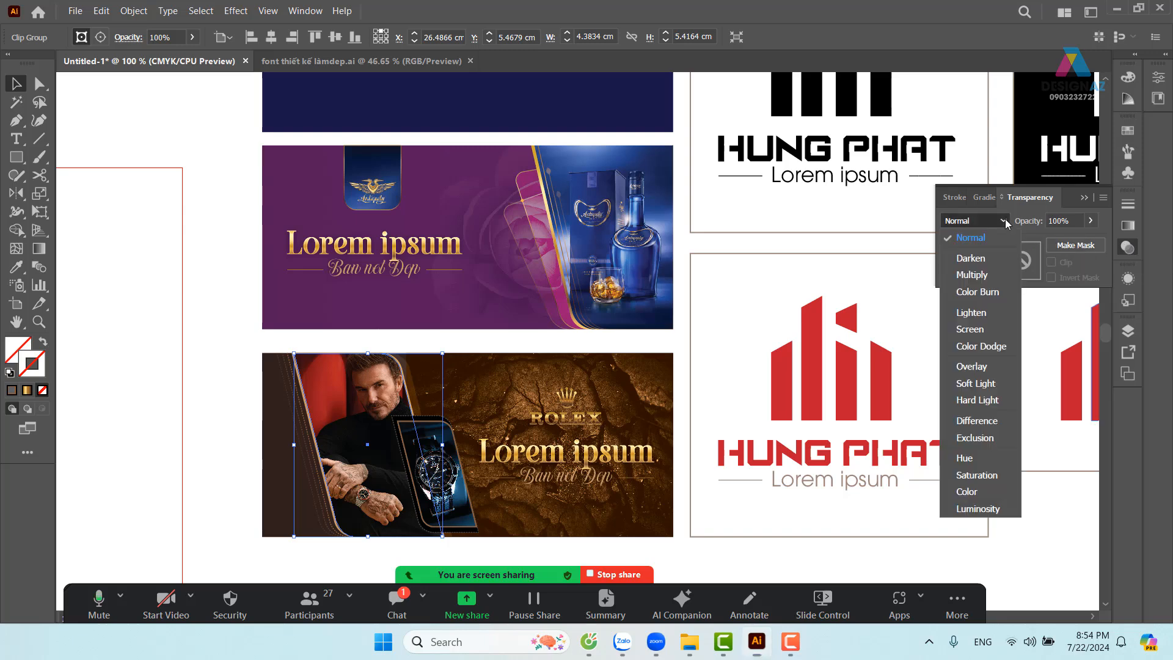
left_click(994, 278)
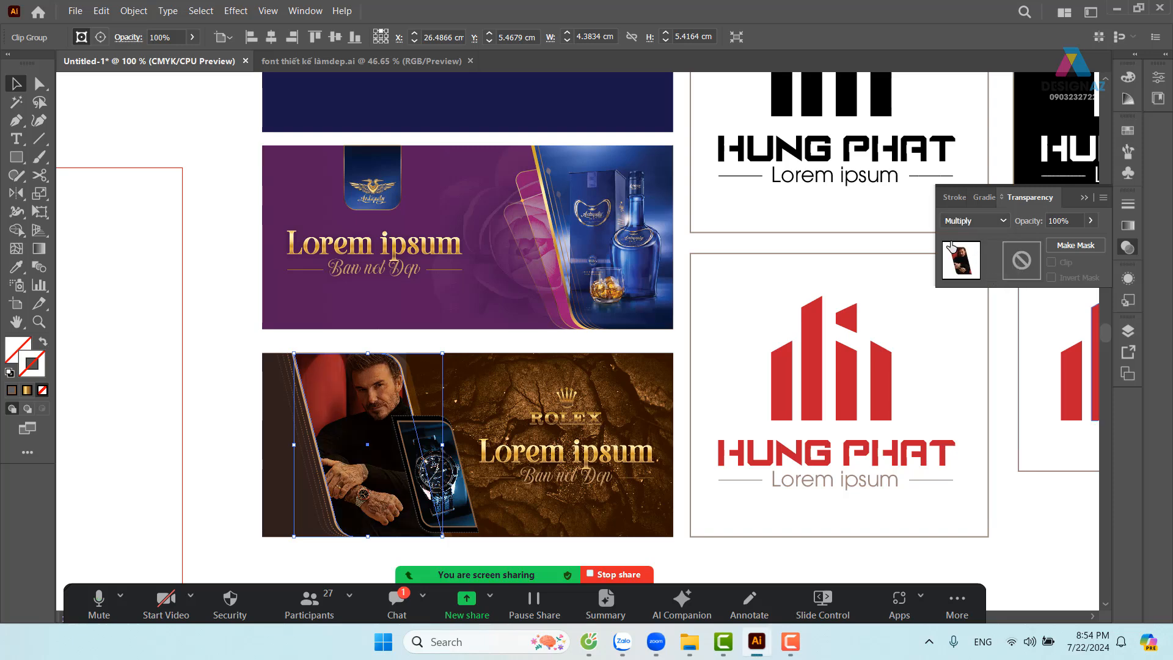
Try flattening the photo's transparency with the Medium Resolution preset, and undo back to its Normal blend mode
left_click(131, 12)
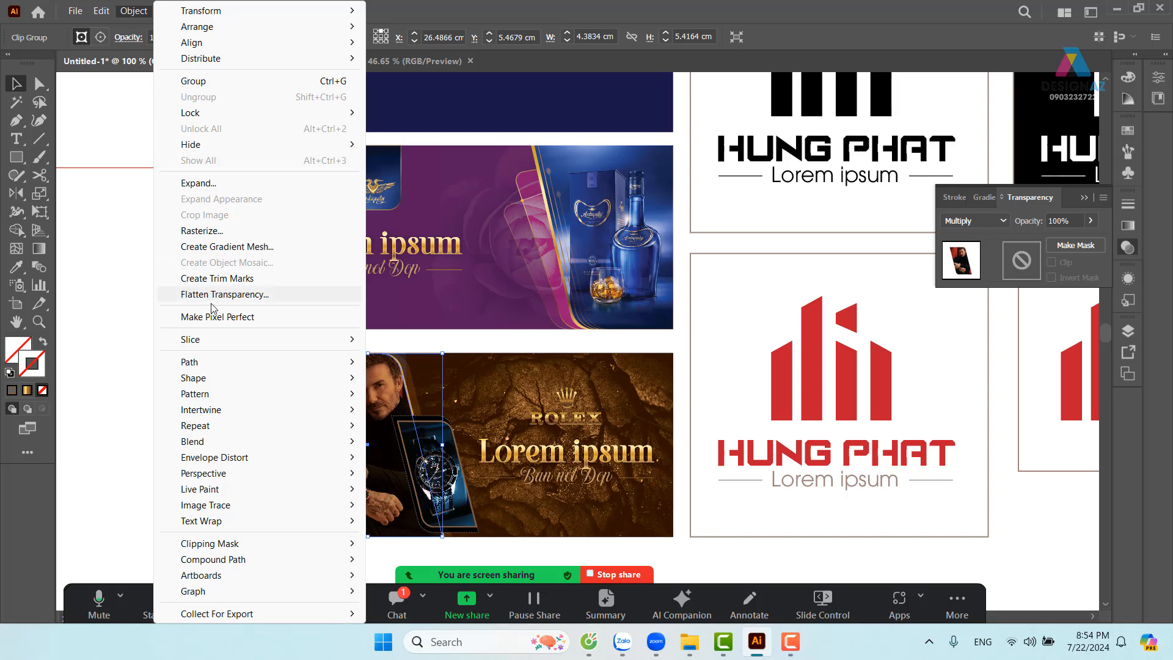
left_click(232, 294)
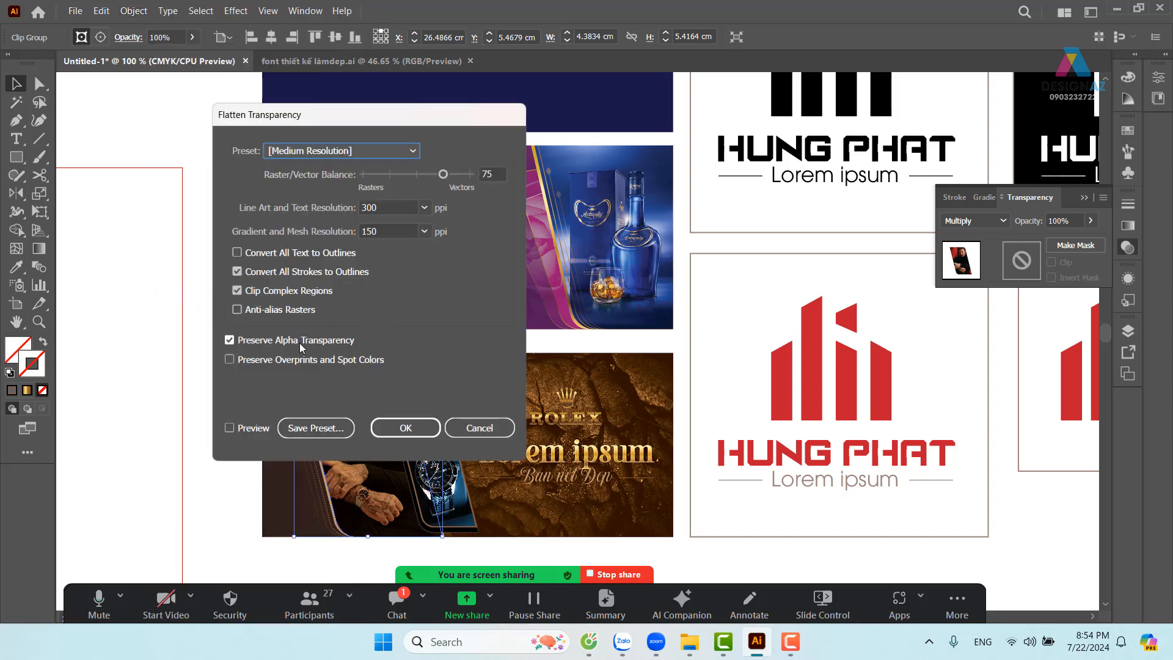
left_click(405, 427)
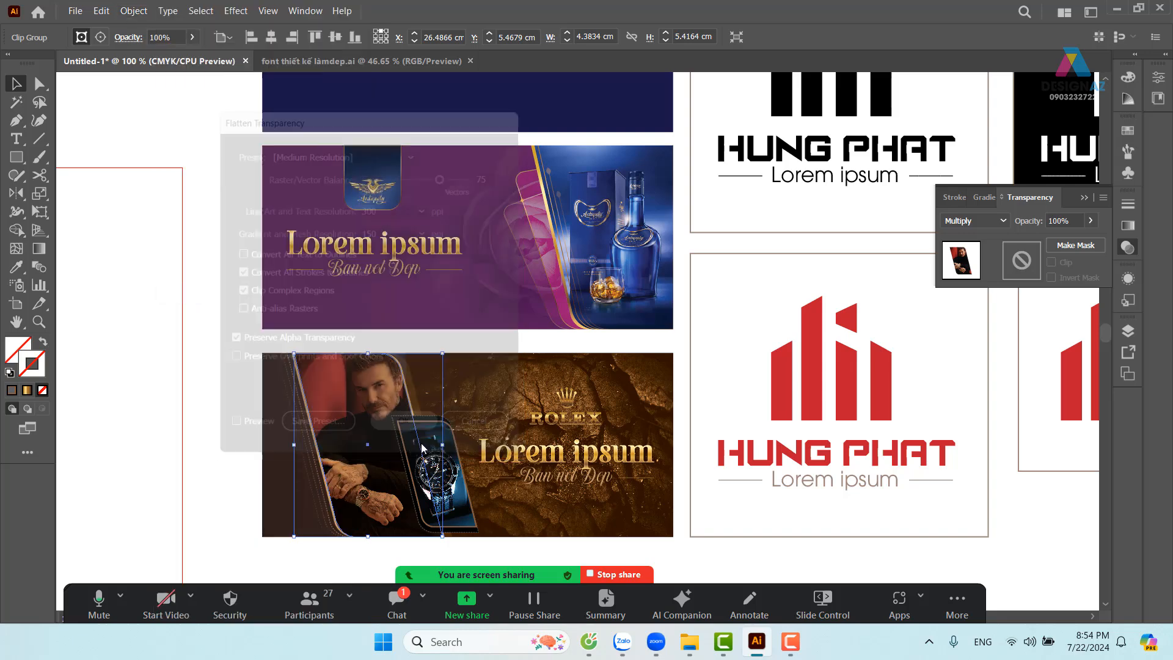
left_click(191, 437)
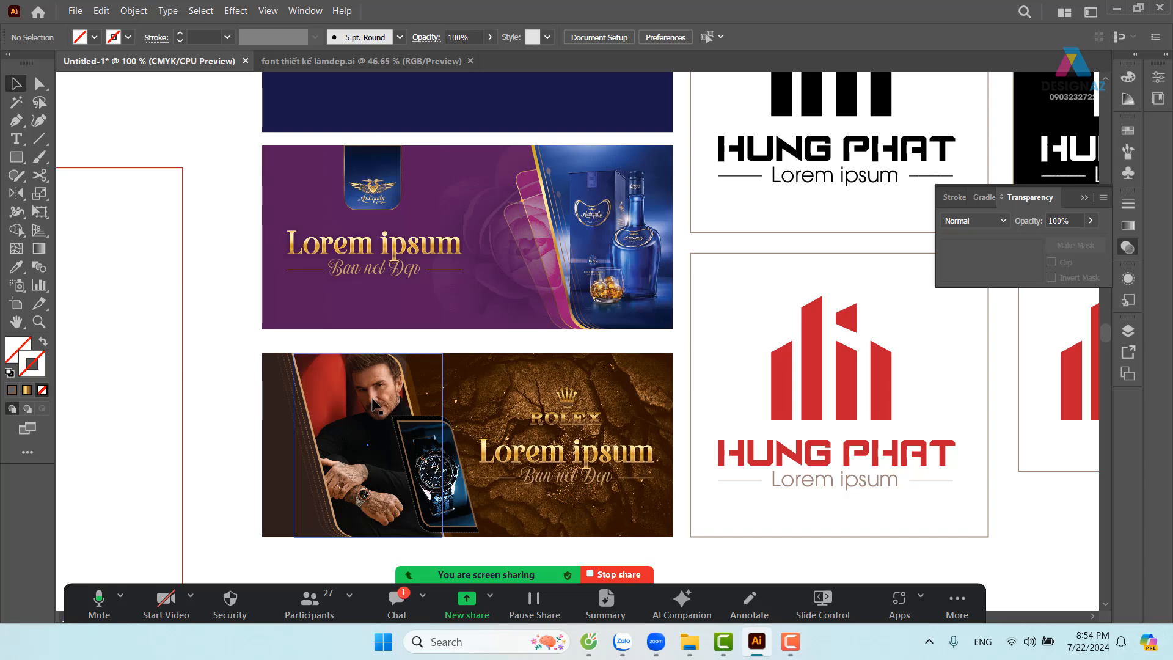
left_click(372, 400)
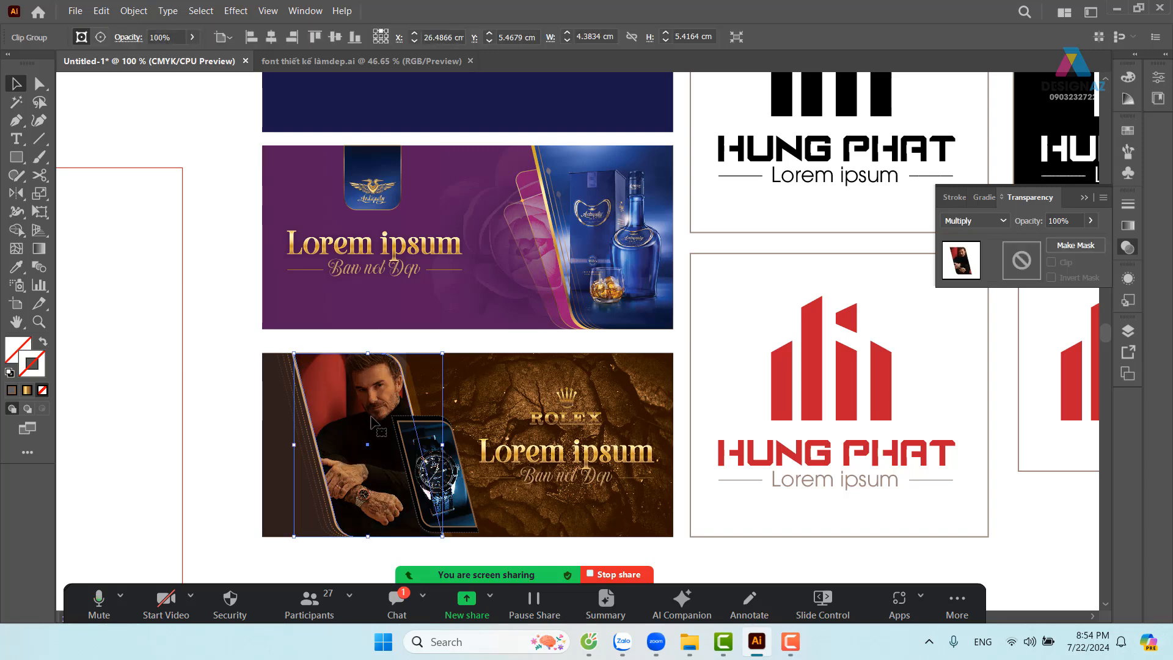
key("ctrl+z")
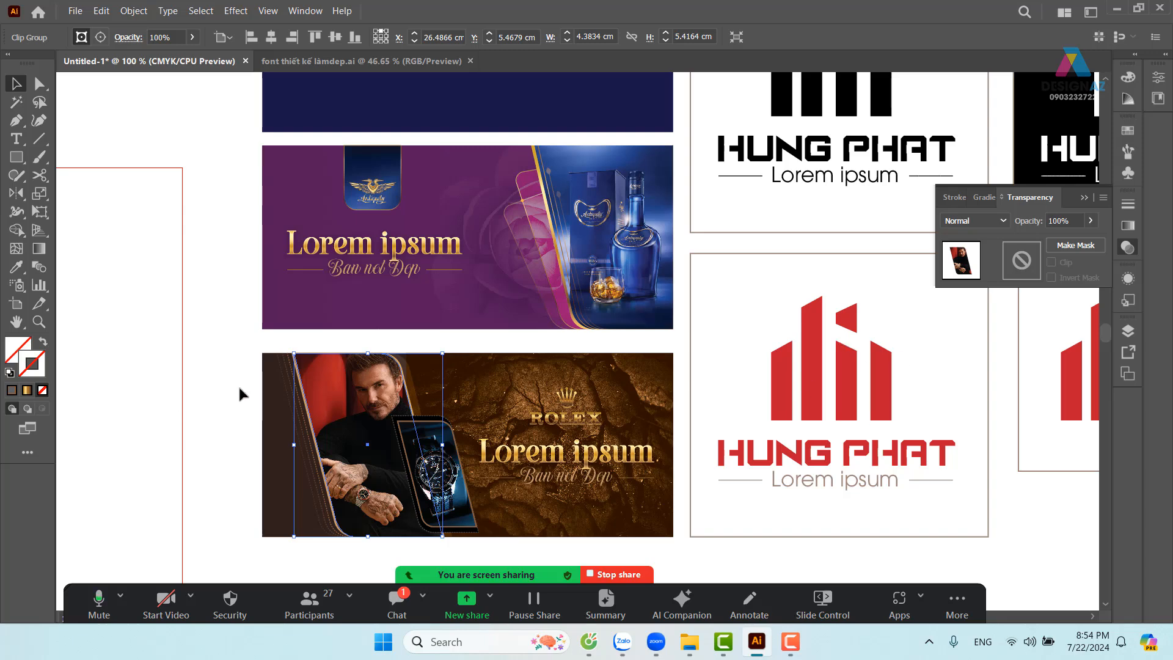
left_click(219, 398)
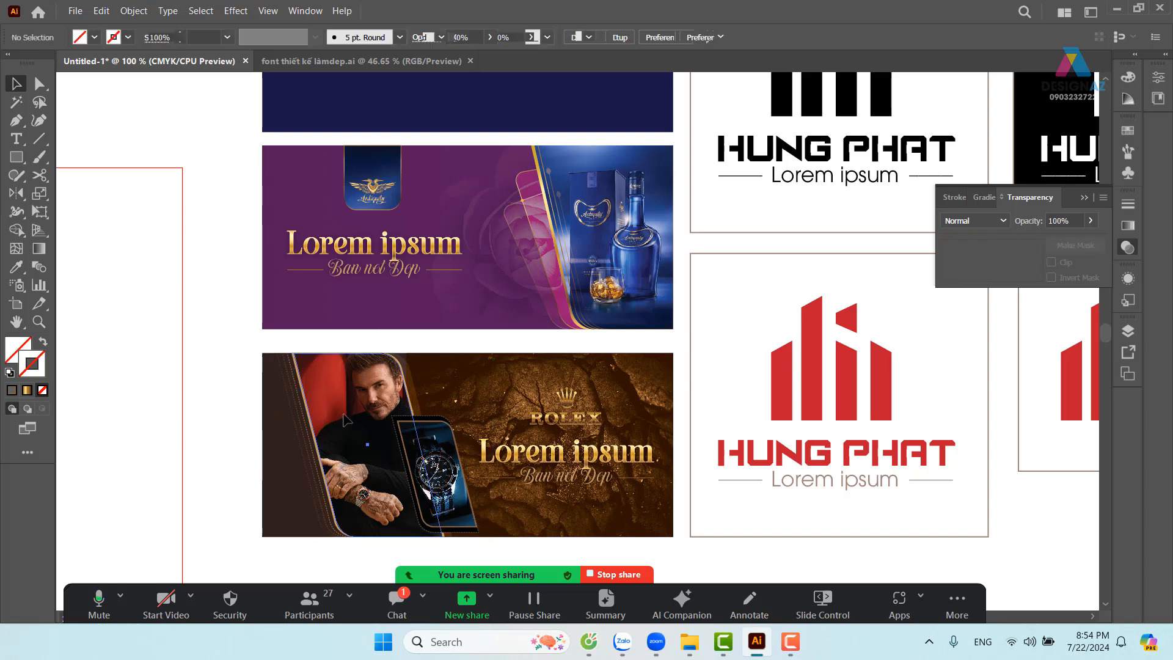
left_click(360, 416)
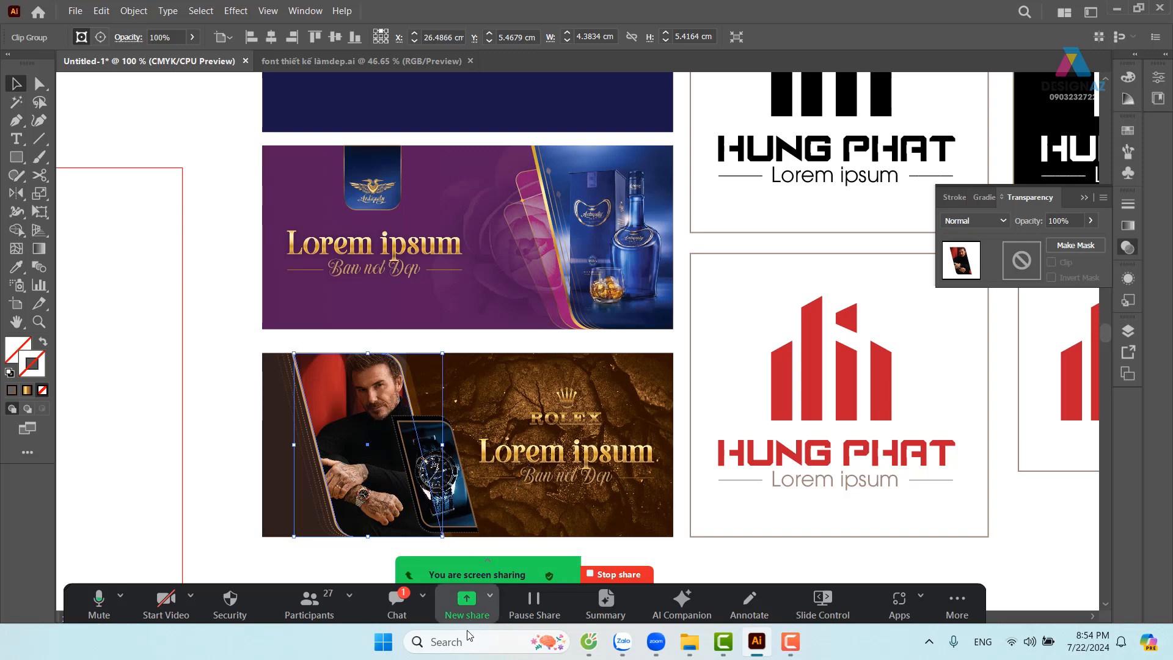
Launch Adobe Photoshop 2023 and switch the Zoom screen share to its window
left_click(449, 641)
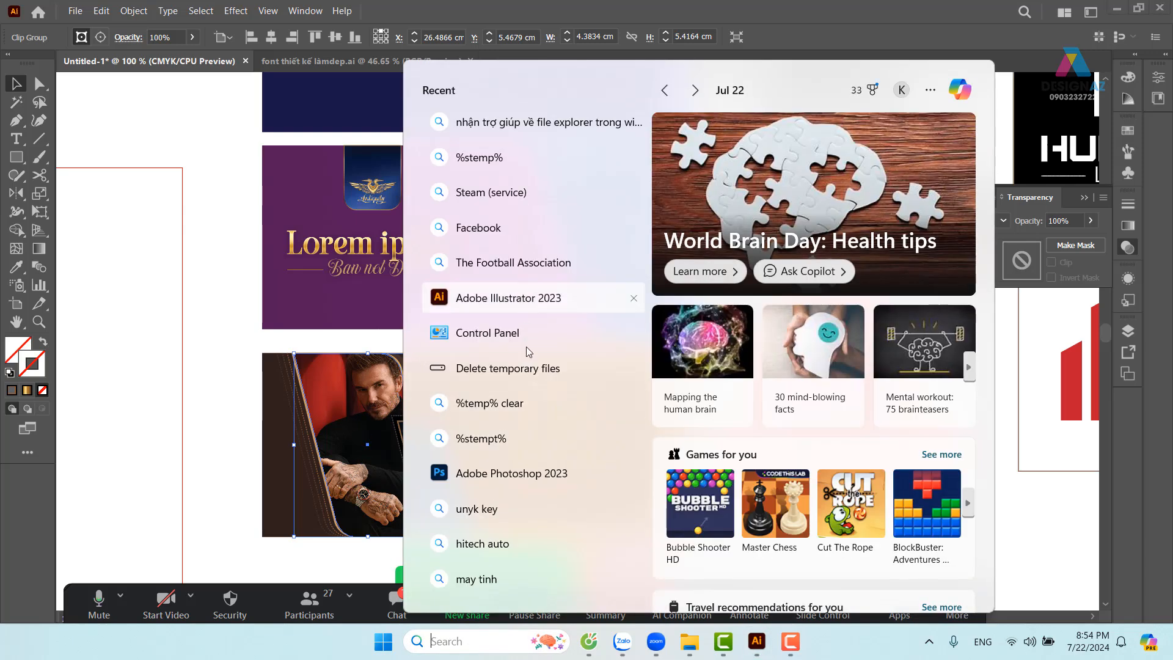
left_click(523, 480)
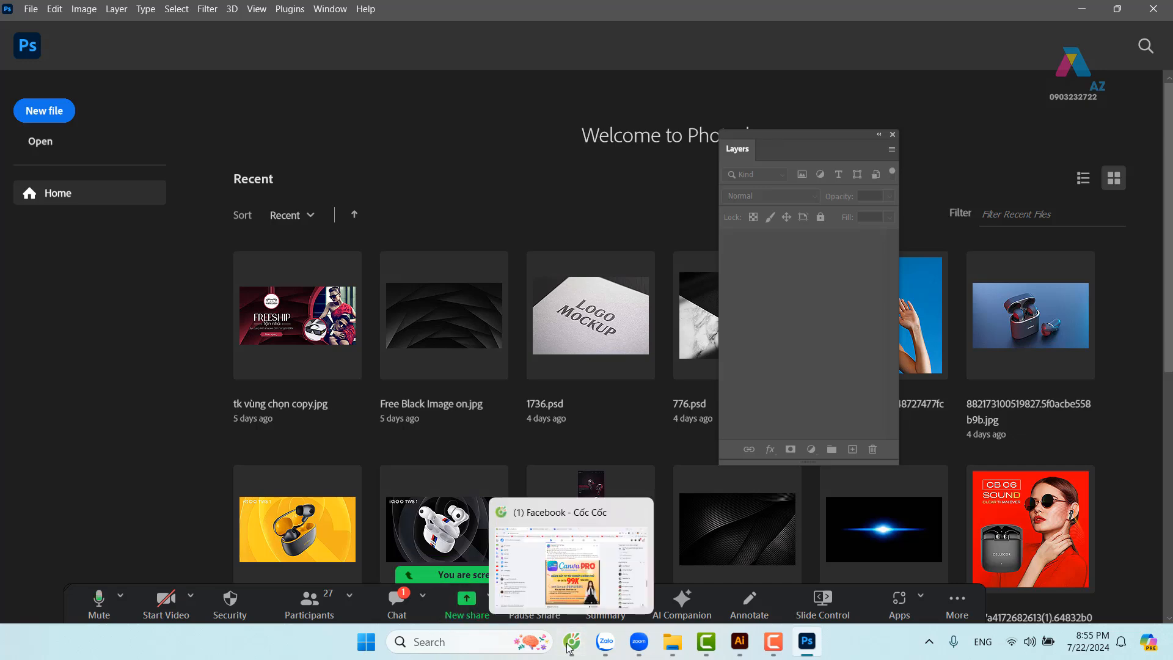
left_click(469, 600)
left_click(333, 339)
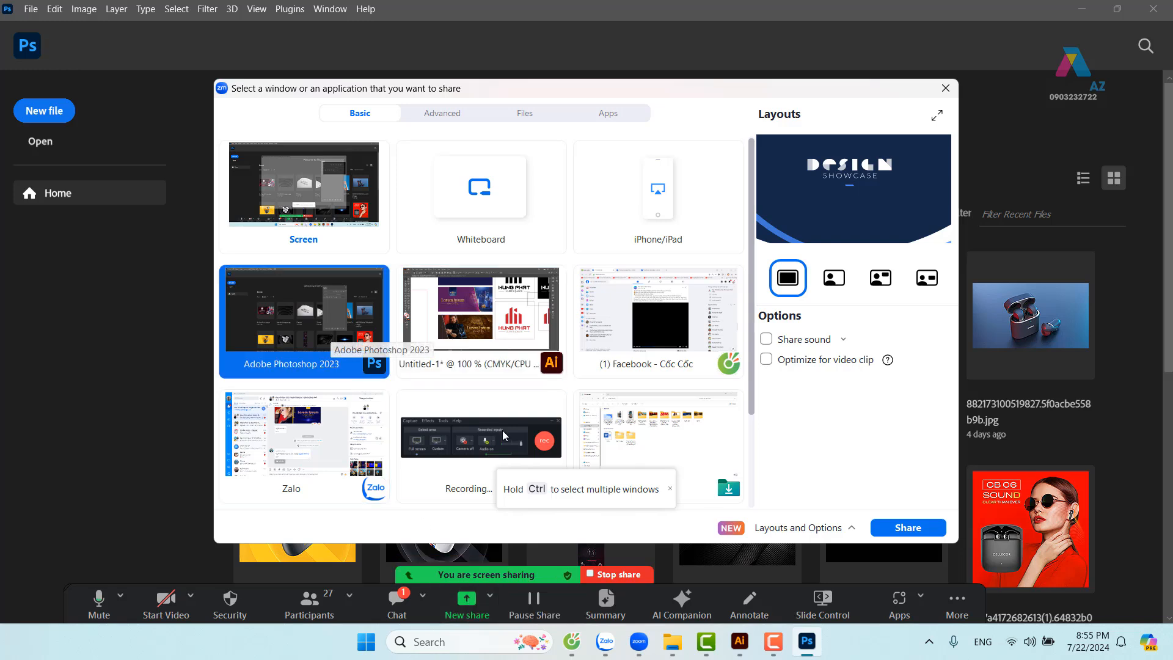
left_click(900, 528)
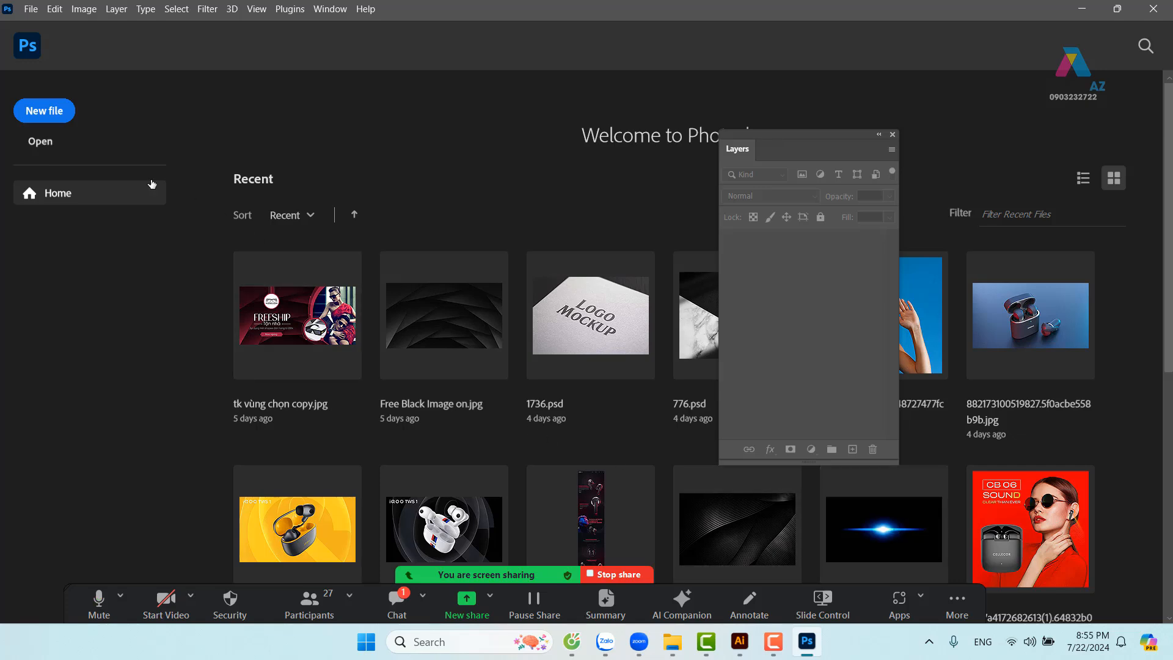
left_click(52, 144)
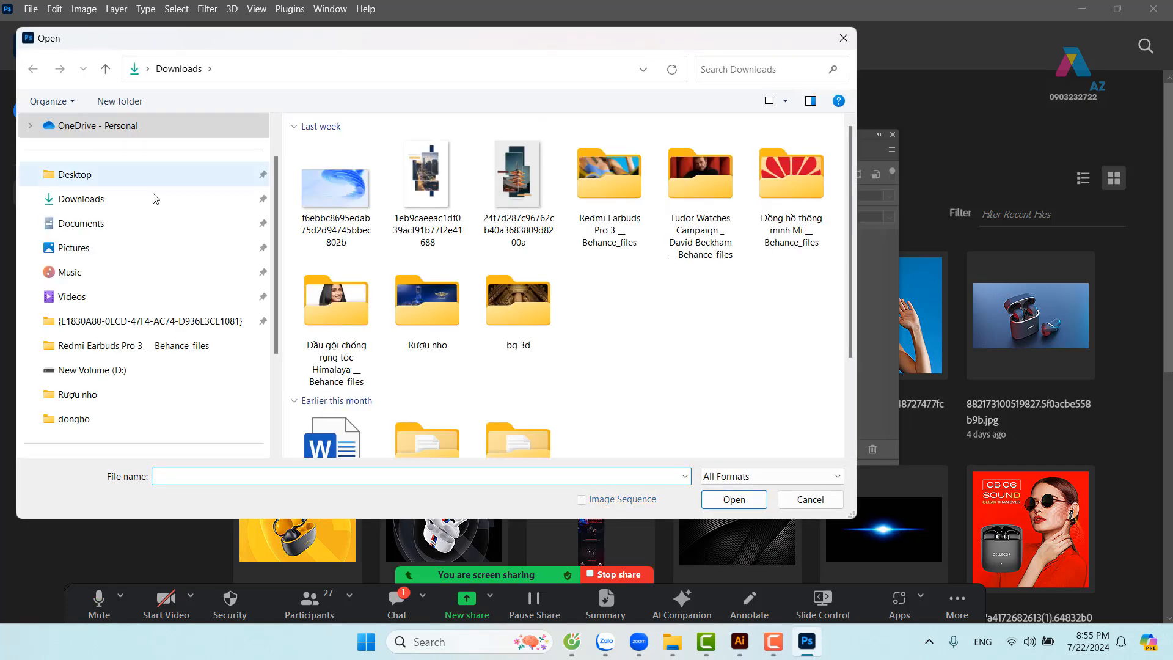
double_click(690, 178)
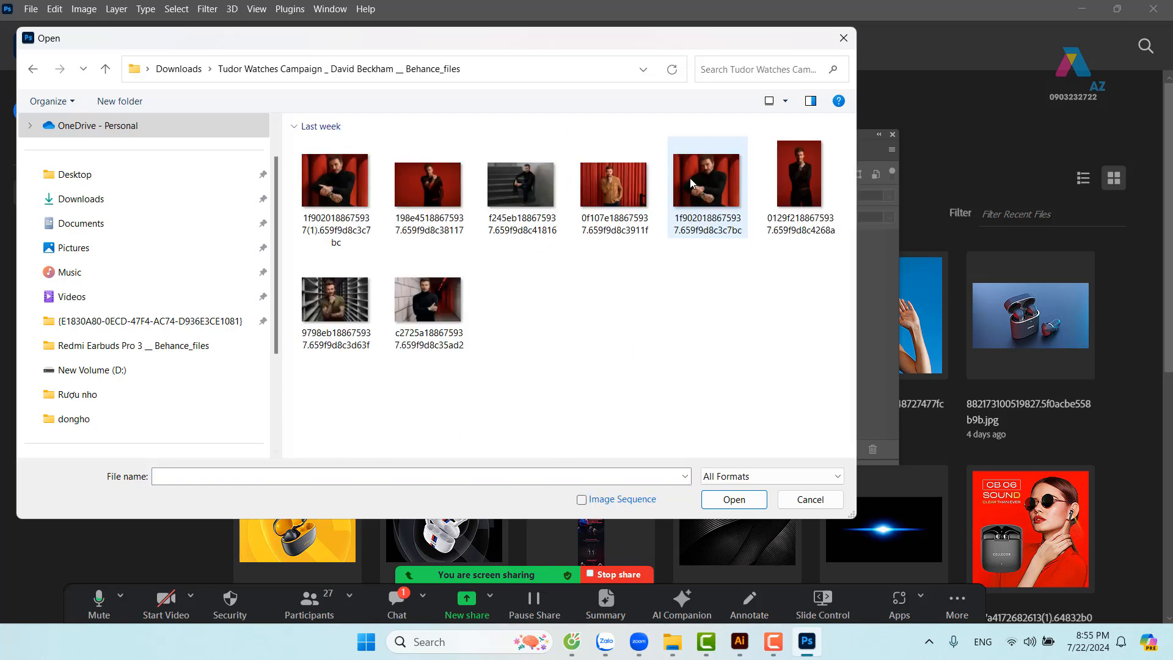
left_click(345, 181)
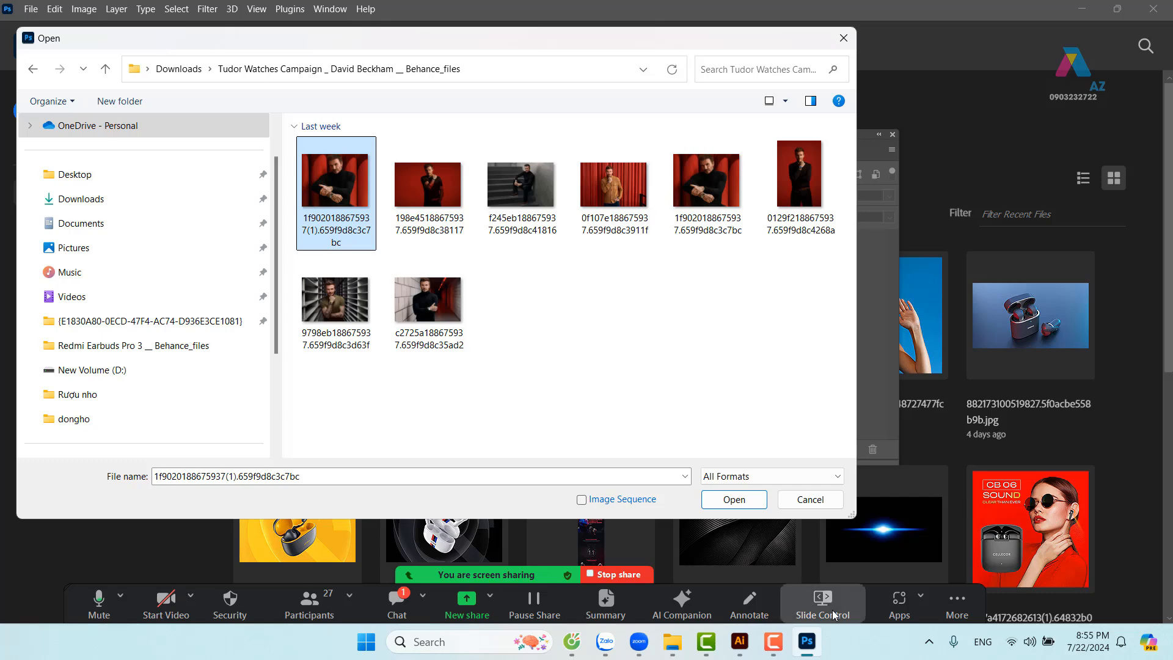
left_click(753, 502)
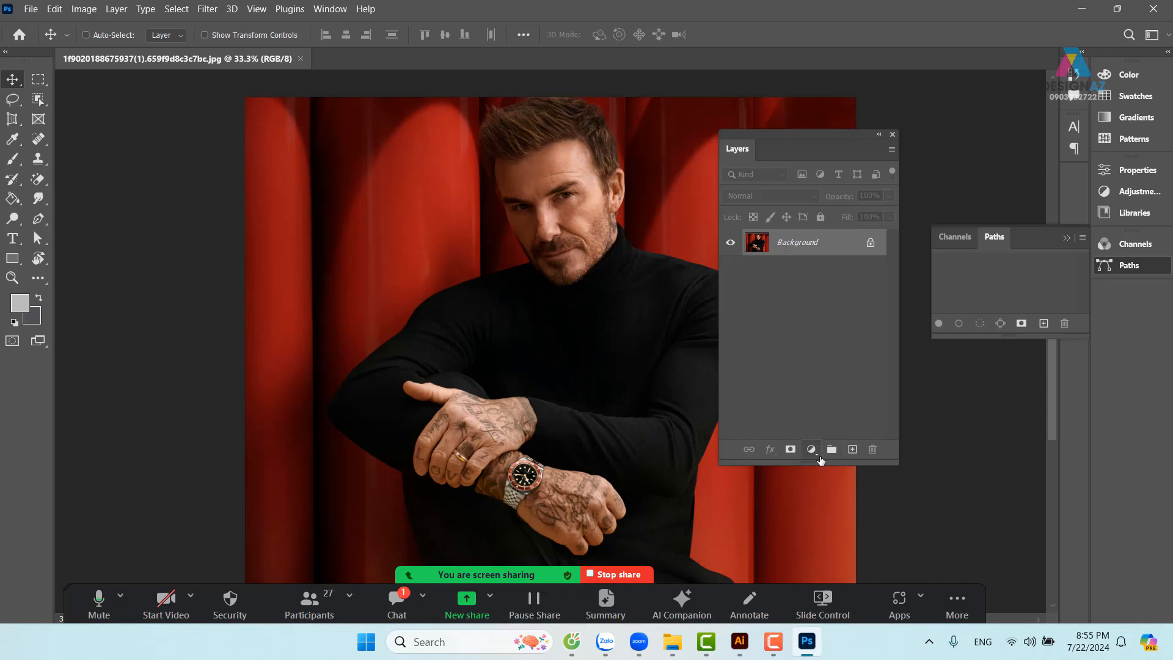
Add a Levels adjustment layer over the photo and set its blend mode to Screen
left_click(813, 451)
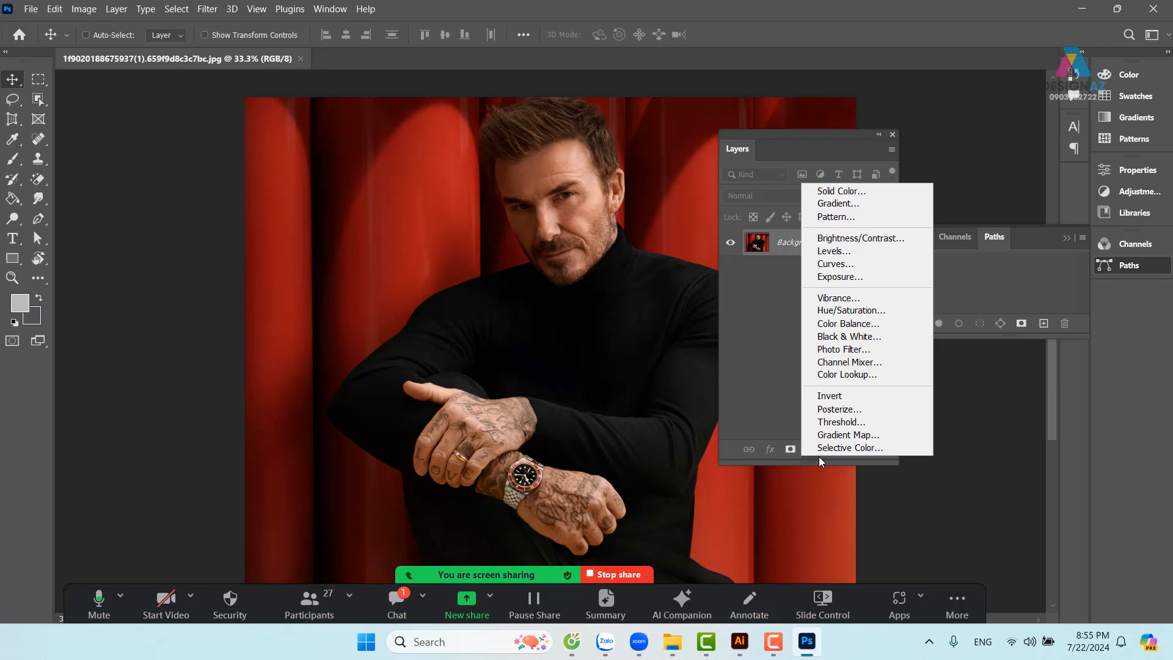
left_click(839, 254)
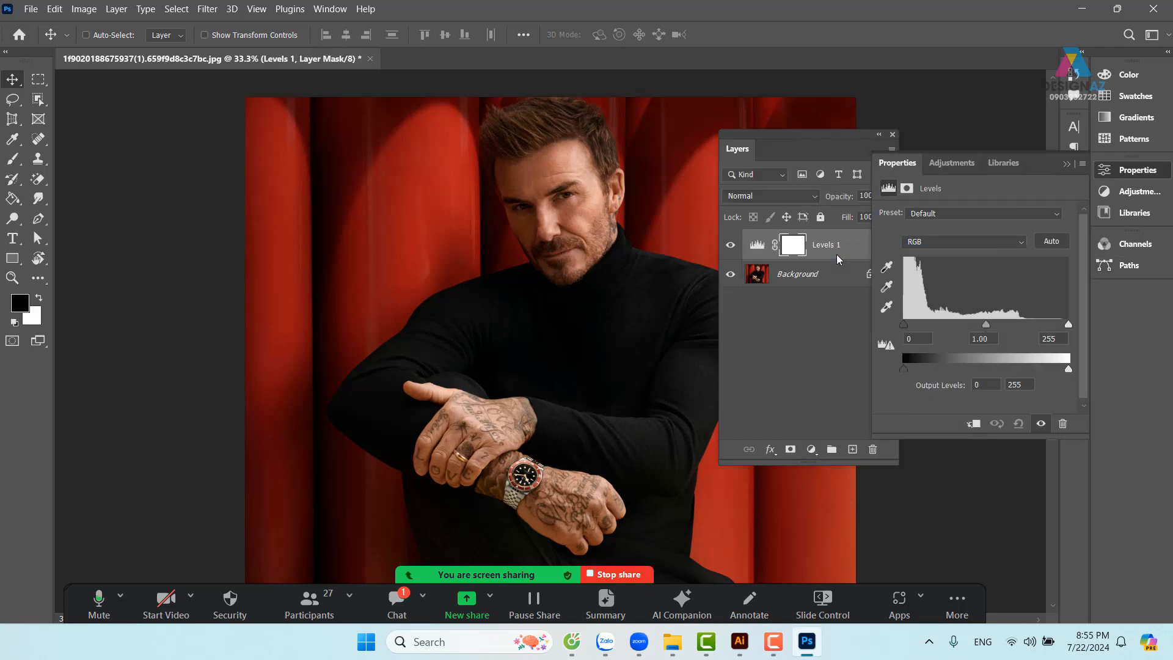
left_click(1067, 165)
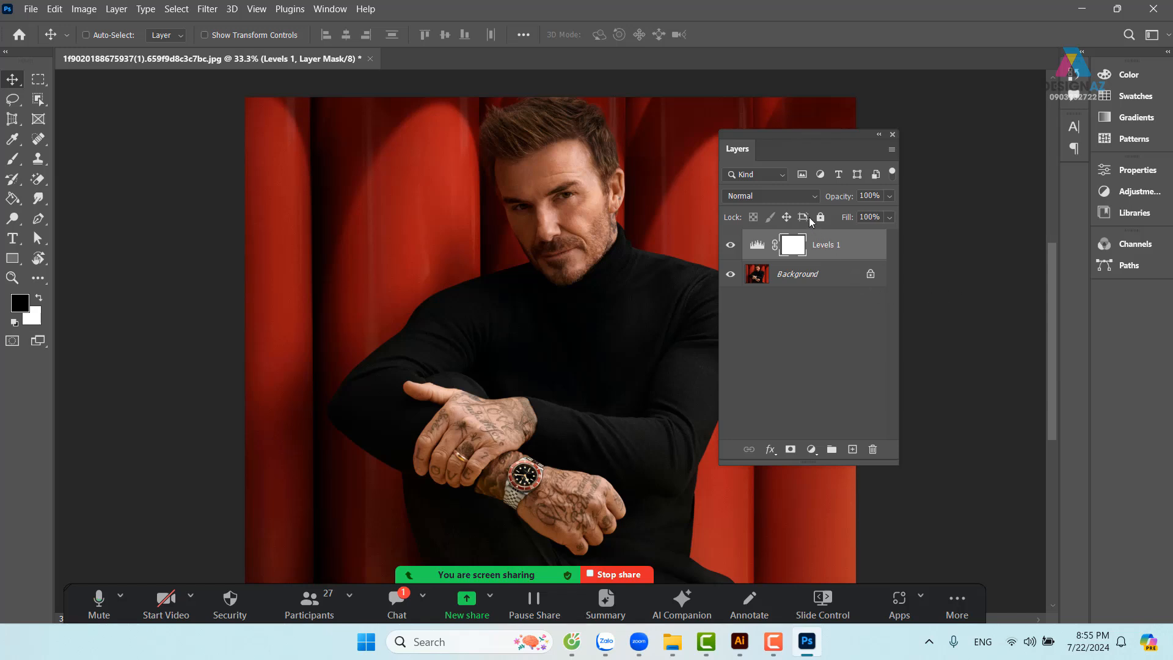
left_click(793, 196)
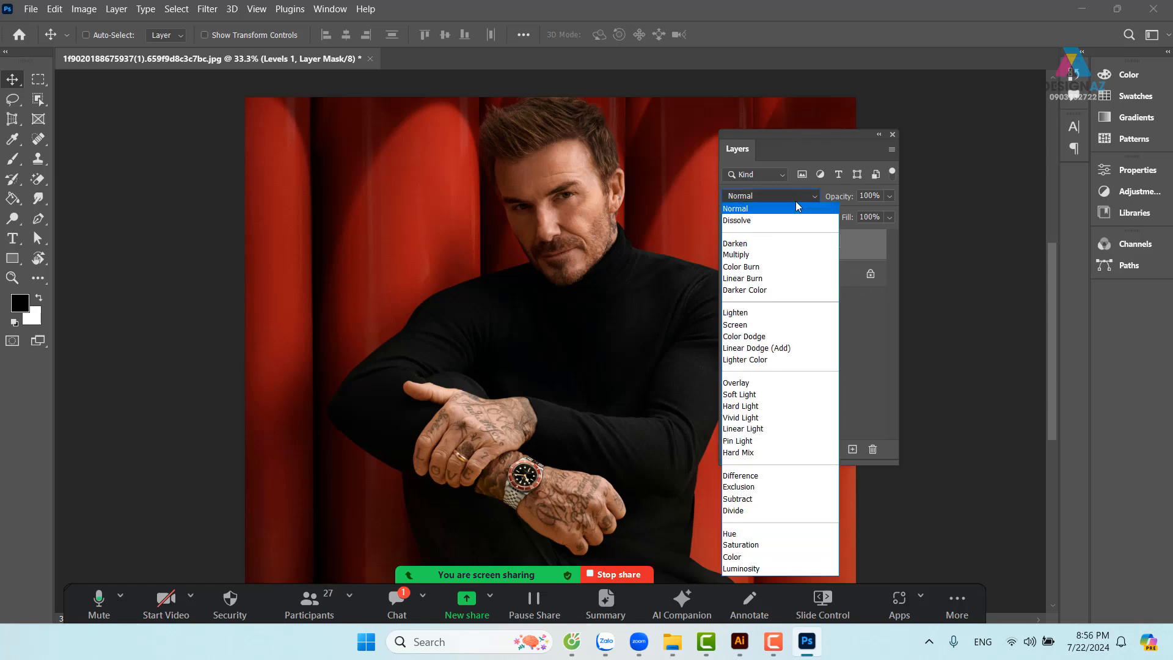
left_click(771, 324)
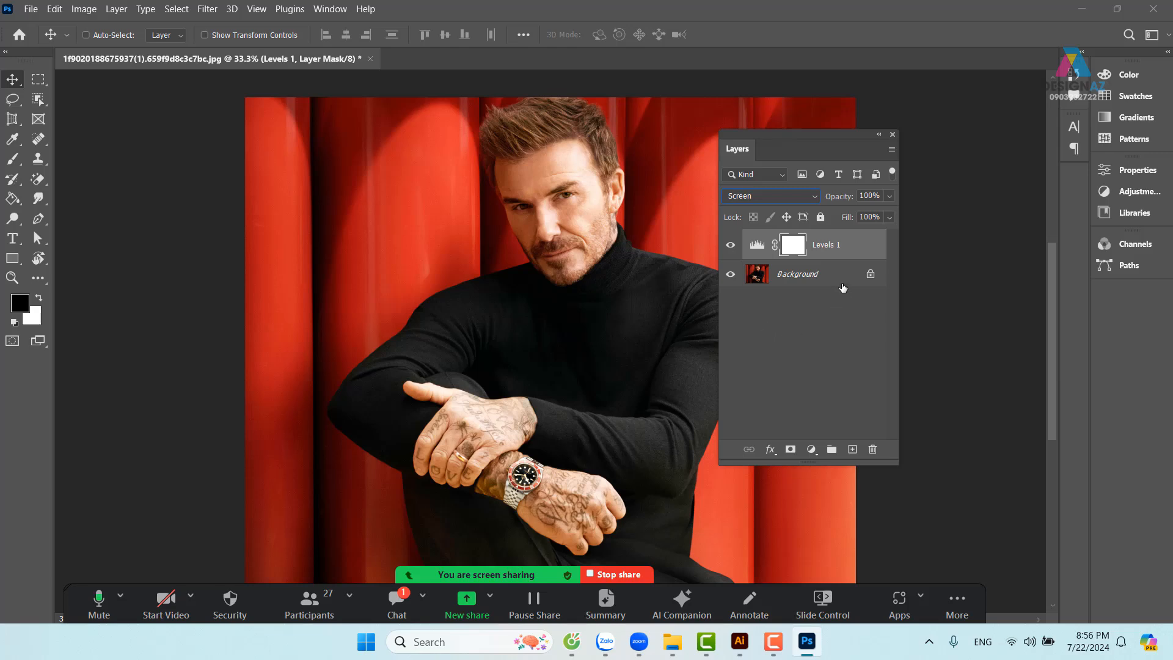
Split the Levels layer's Blend If Gray shadow limit for the current layer to 143 / 203, and compare the photo with and without it
right_click(856, 253)
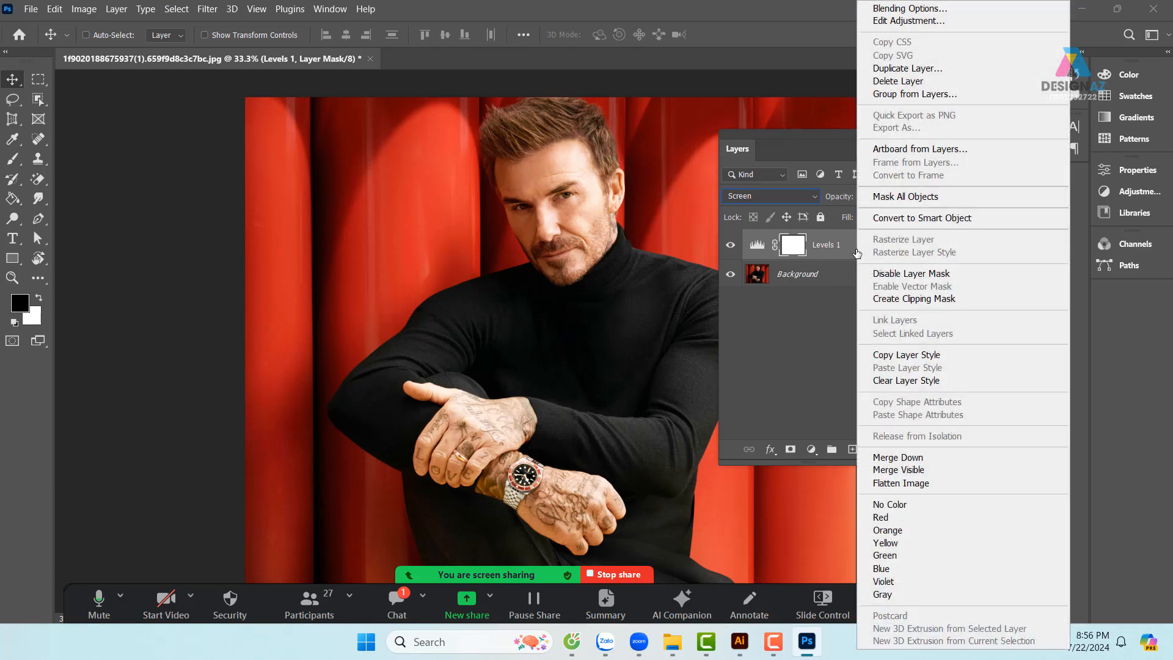
left_click(899, 9)
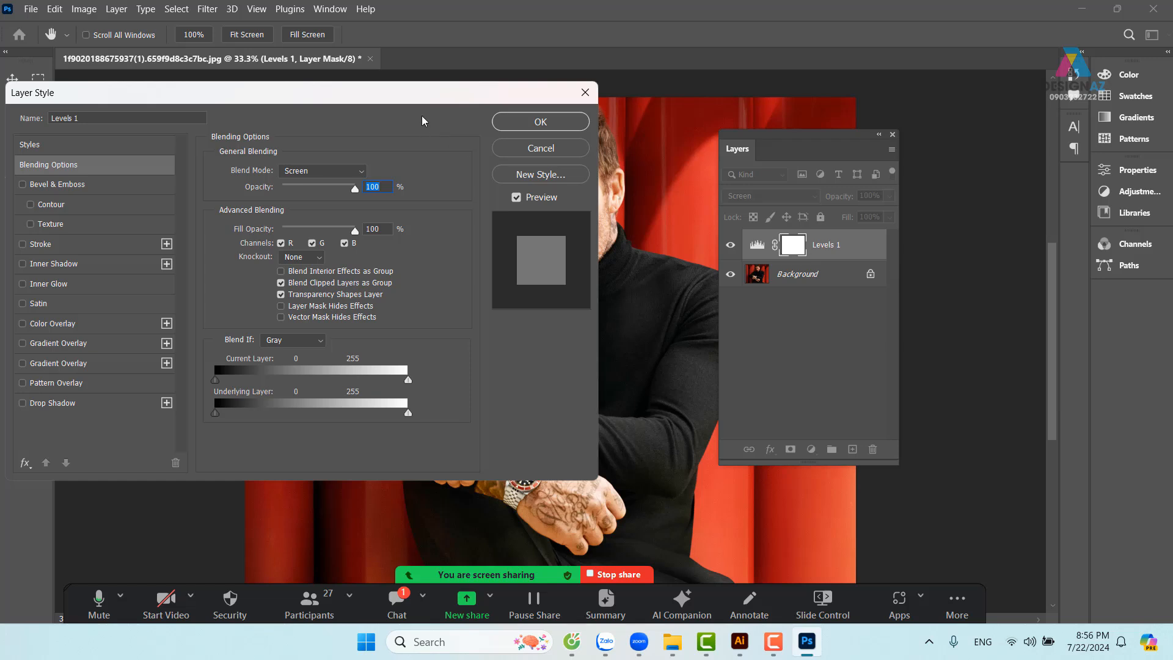
left_click_drag(402, 95, 1049, 86)
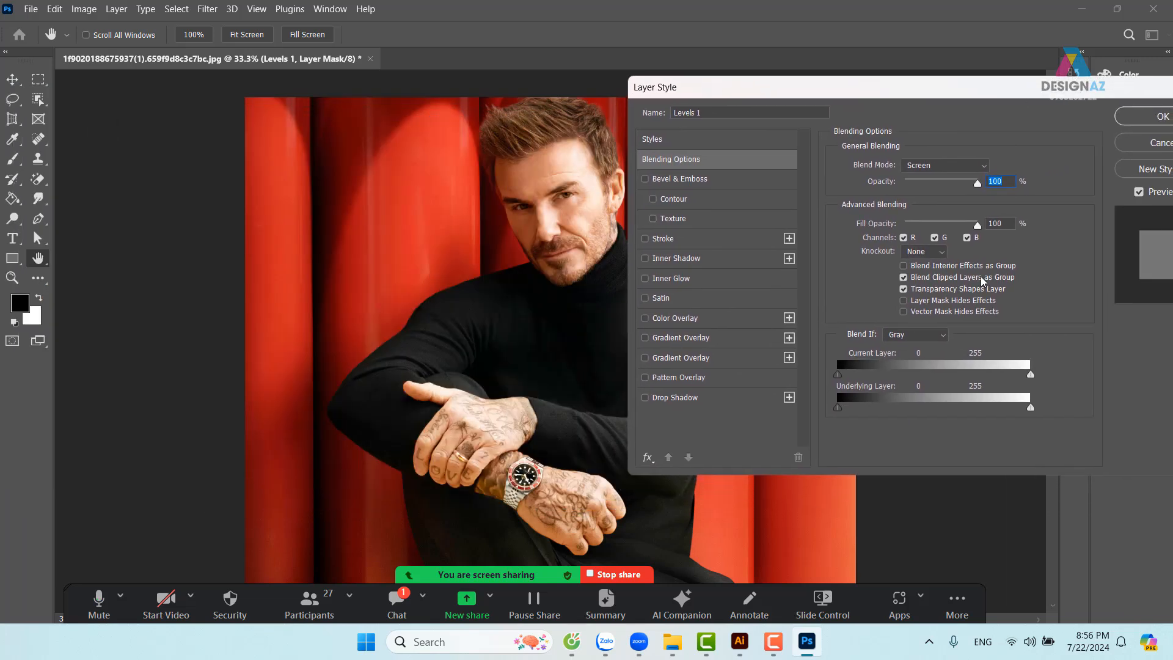
left_click_drag(840, 375, 991, 370)
left_click_drag(1023, 95, 870, 101)
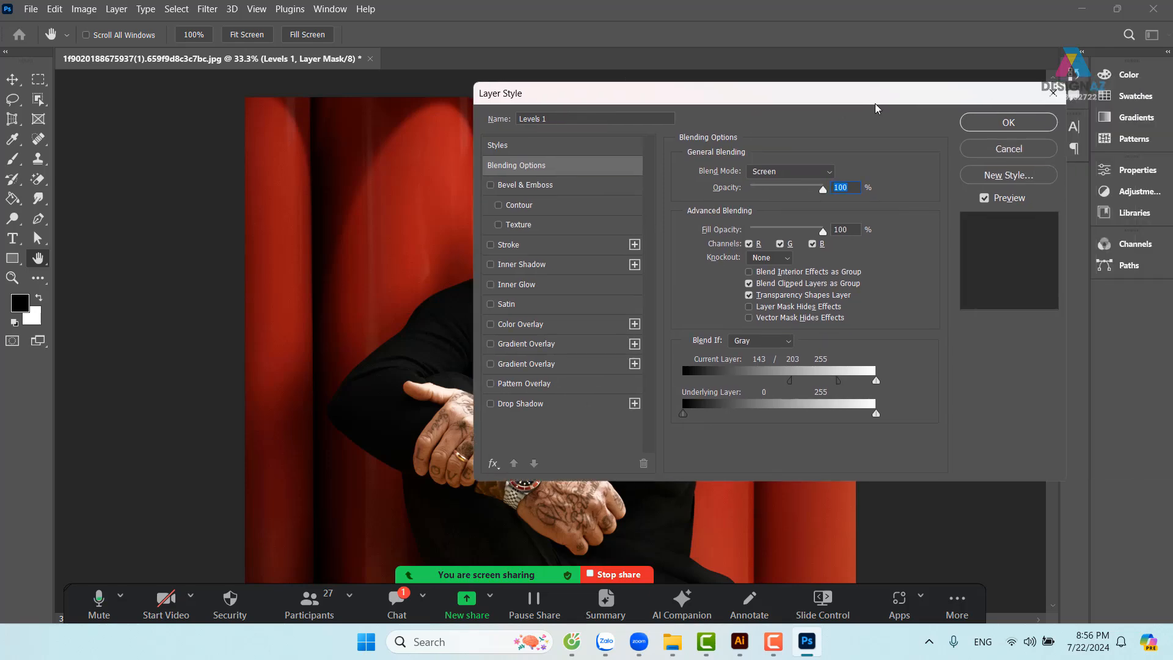
left_click(1009, 124)
left_click(730, 245)
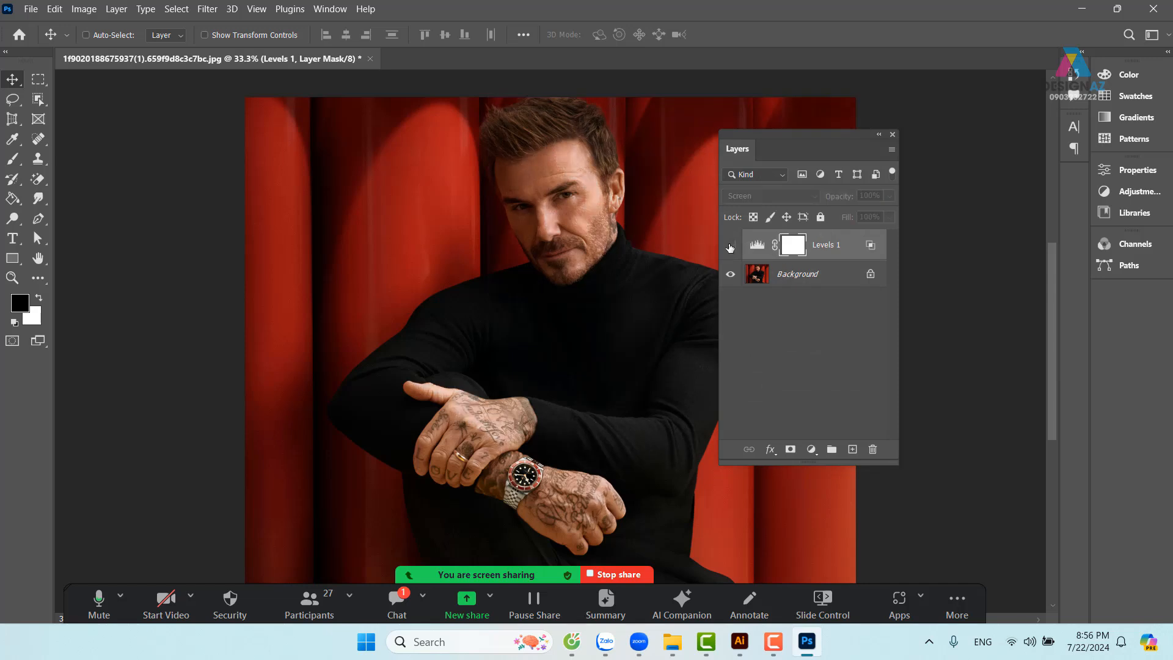
left_click(729, 246)
left_click(730, 246)
left_click(730, 246)
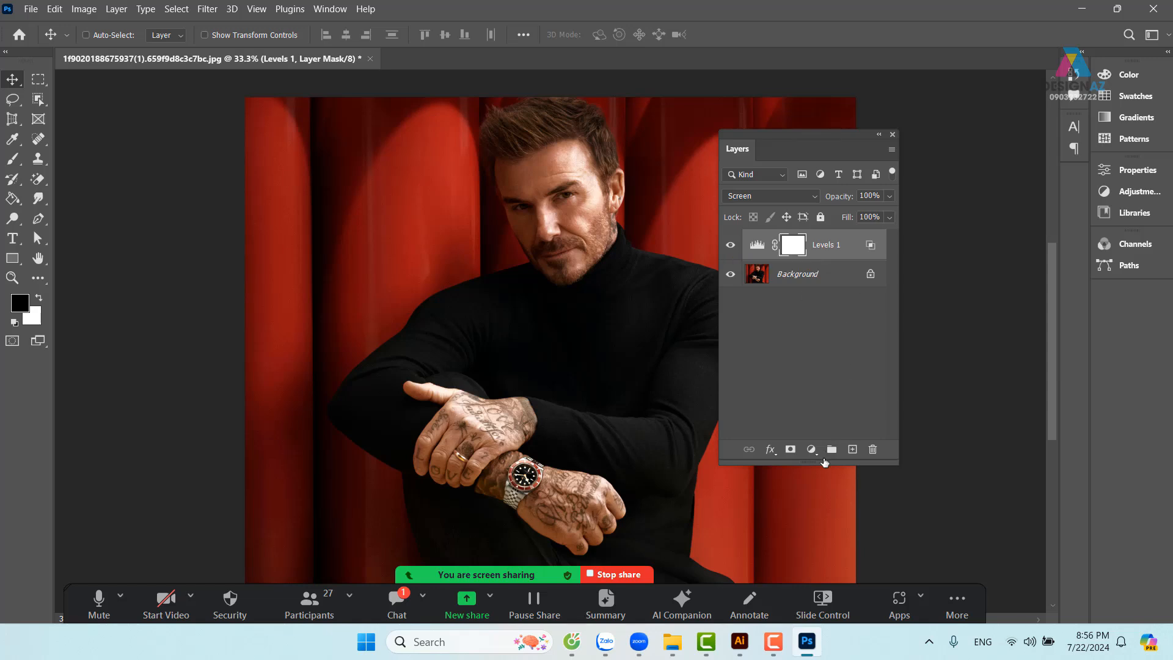
Add a Channel Mixer adjustment layer and set its Green output channel to Green +27% and Blue +90%
left_click(812, 450)
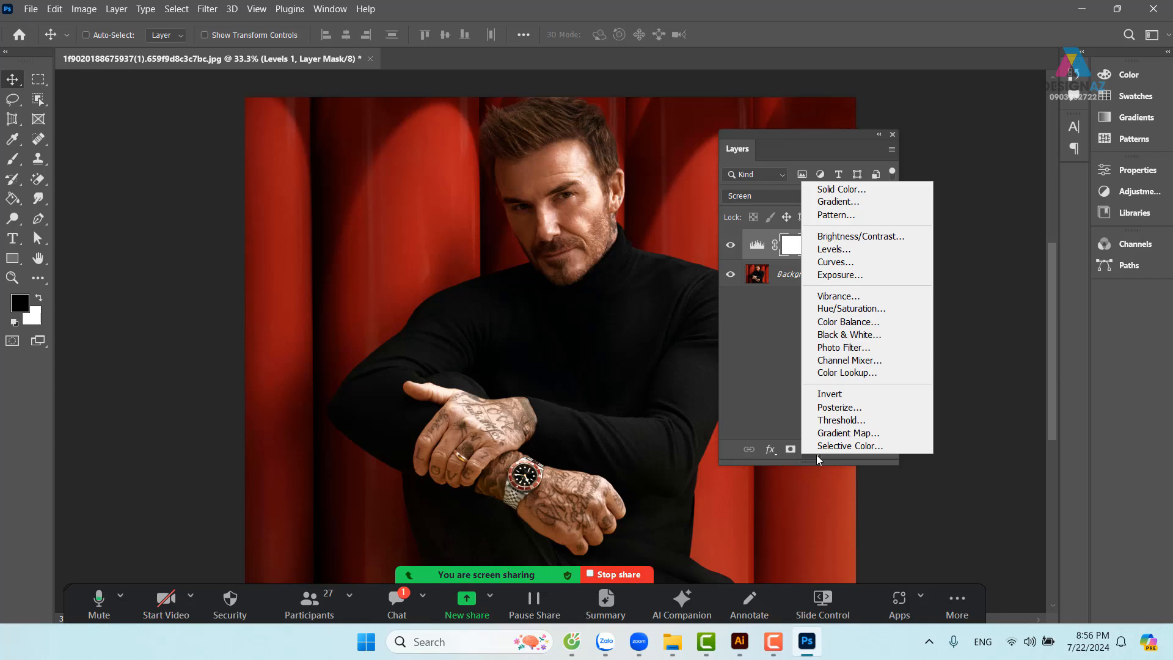
left_click(875, 360)
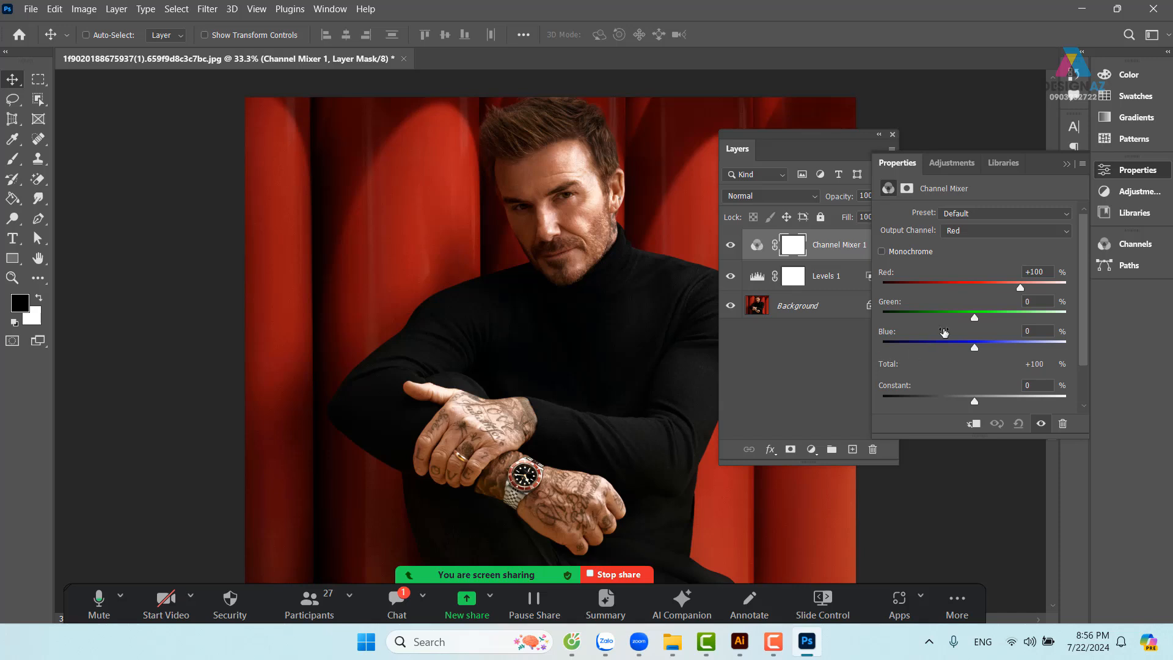
left_click(1017, 232)
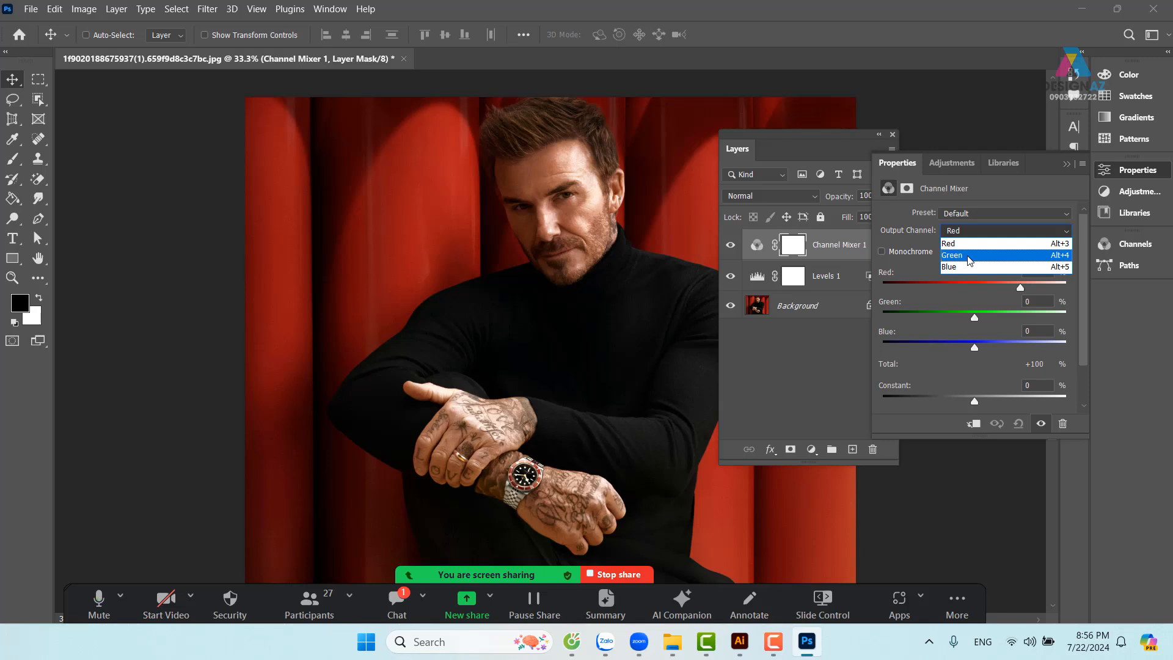
left_click(969, 261)
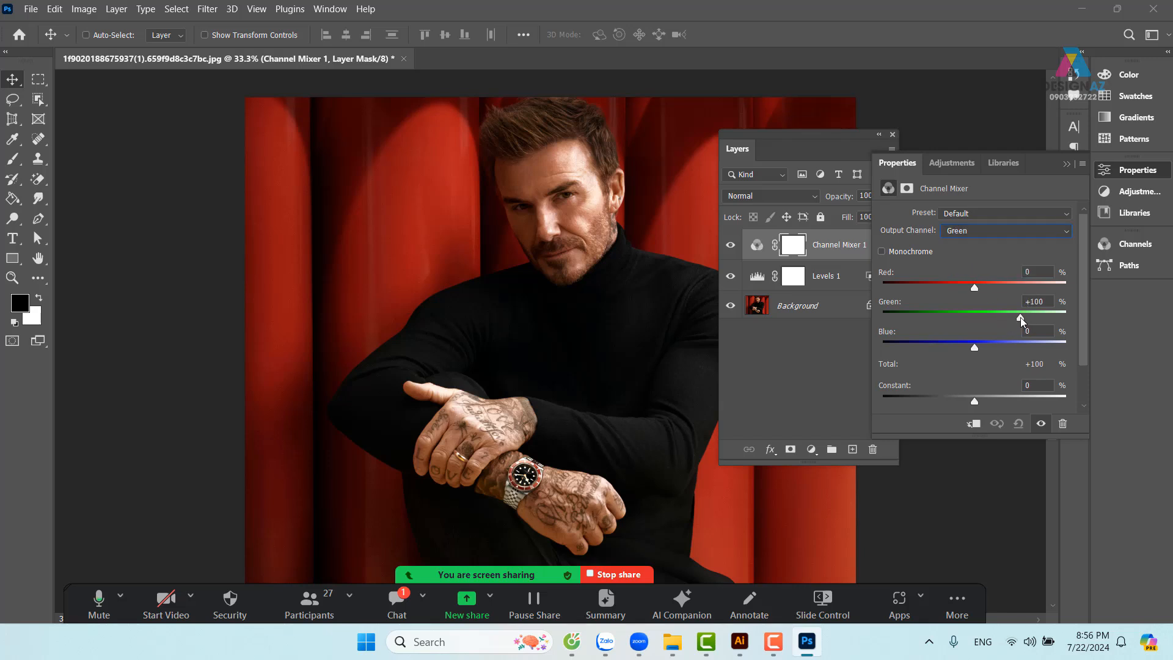
left_click_drag(1021, 320, 991, 320)
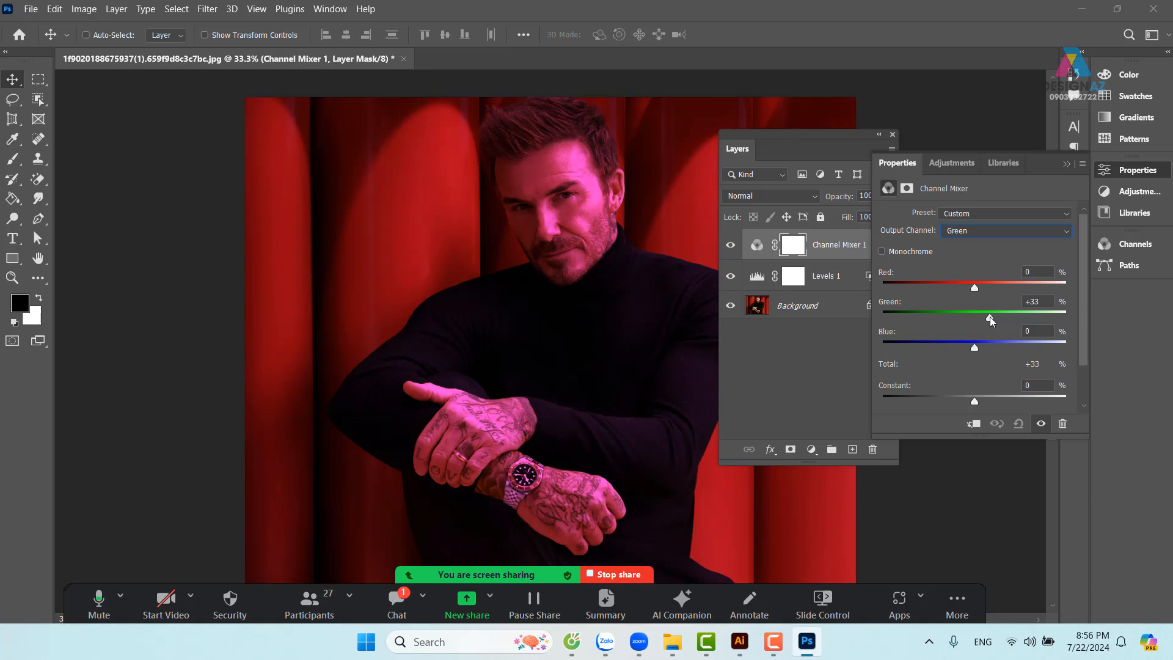
left_click_drag(990, 320, 989, 320)
left_click_drag(975, 352, 1017, 349)
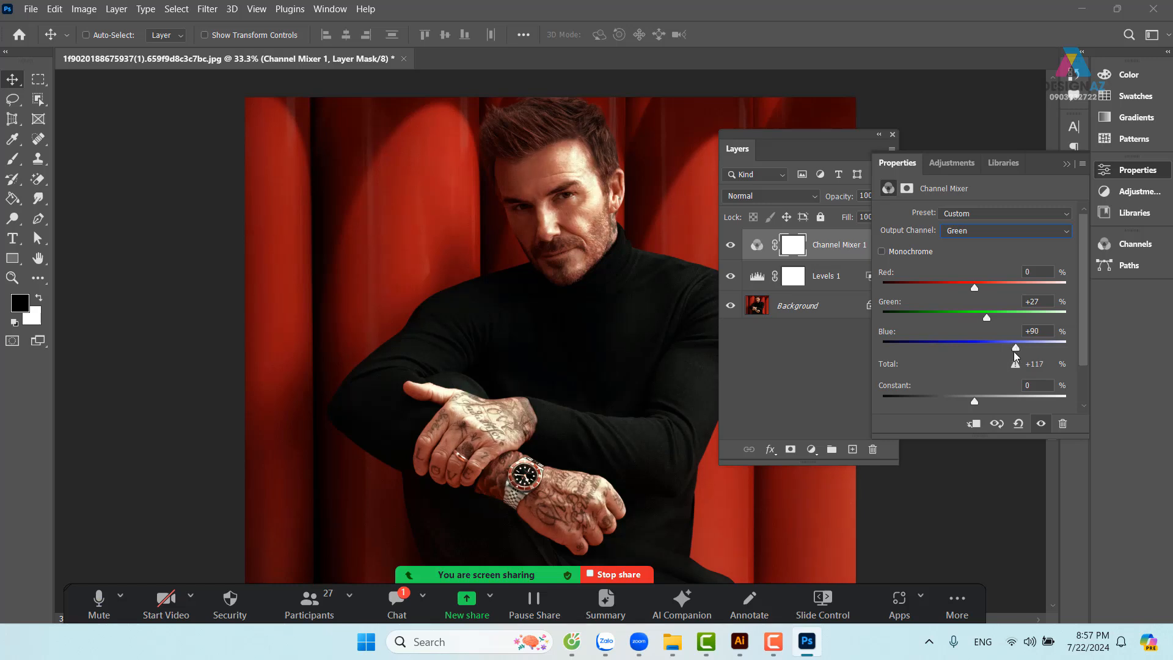
Mute all participants in the Zoom meeting and close the participant list
left_click(302, 605)
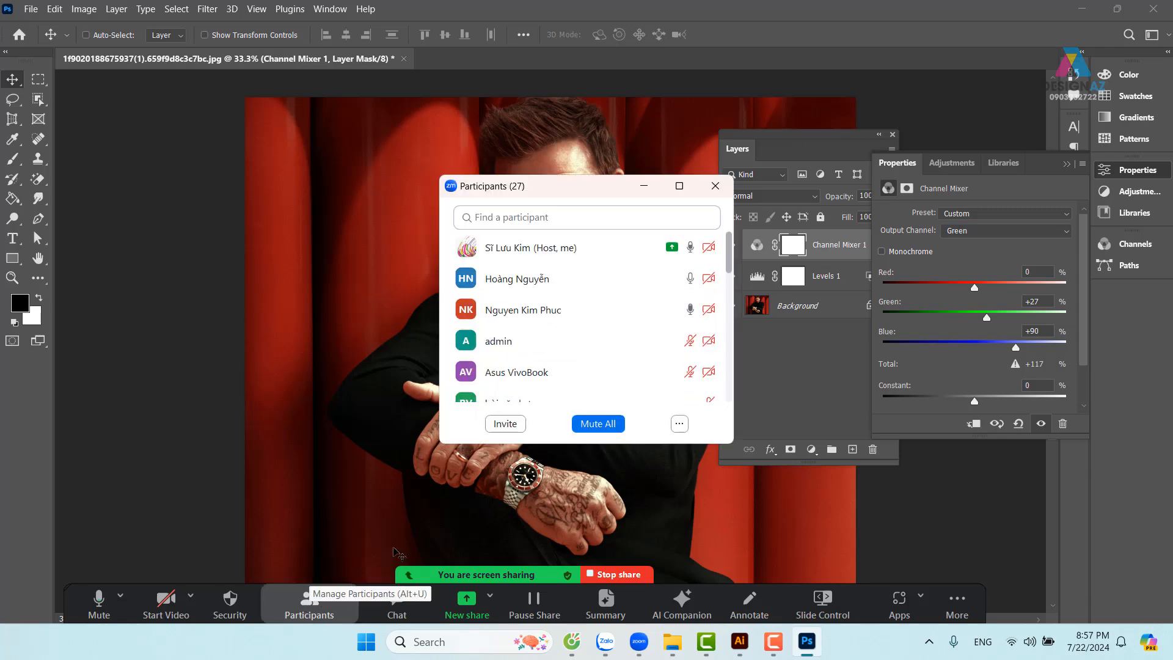
left_click(598, 423)
left_click(672, 358)
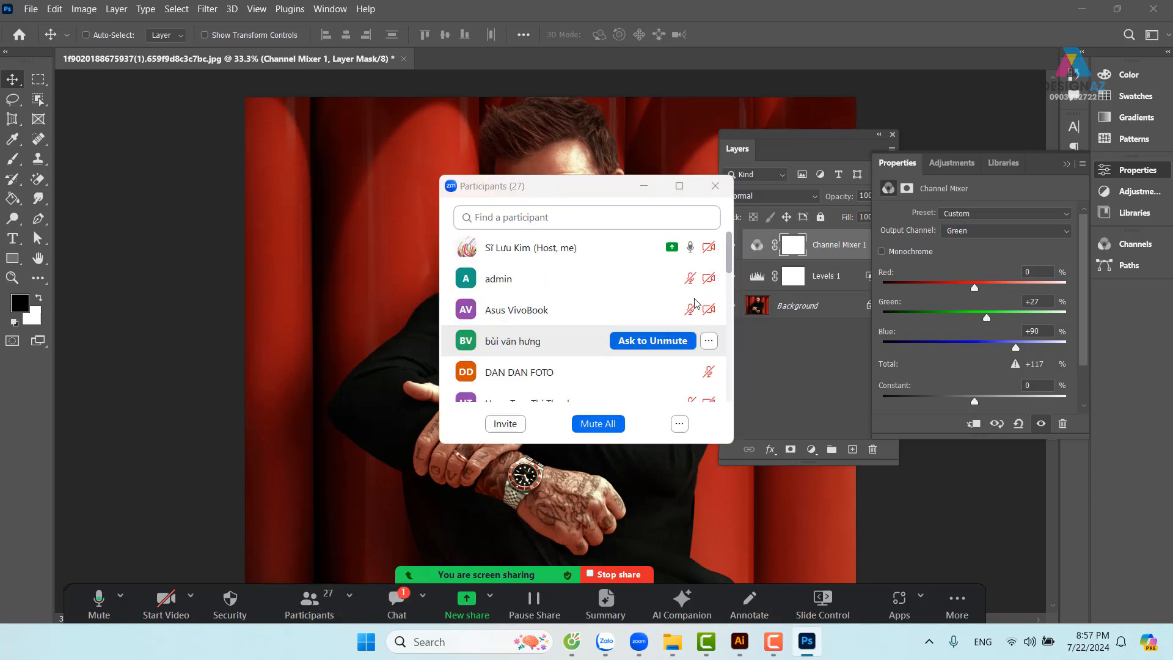
left_click(716, 186)
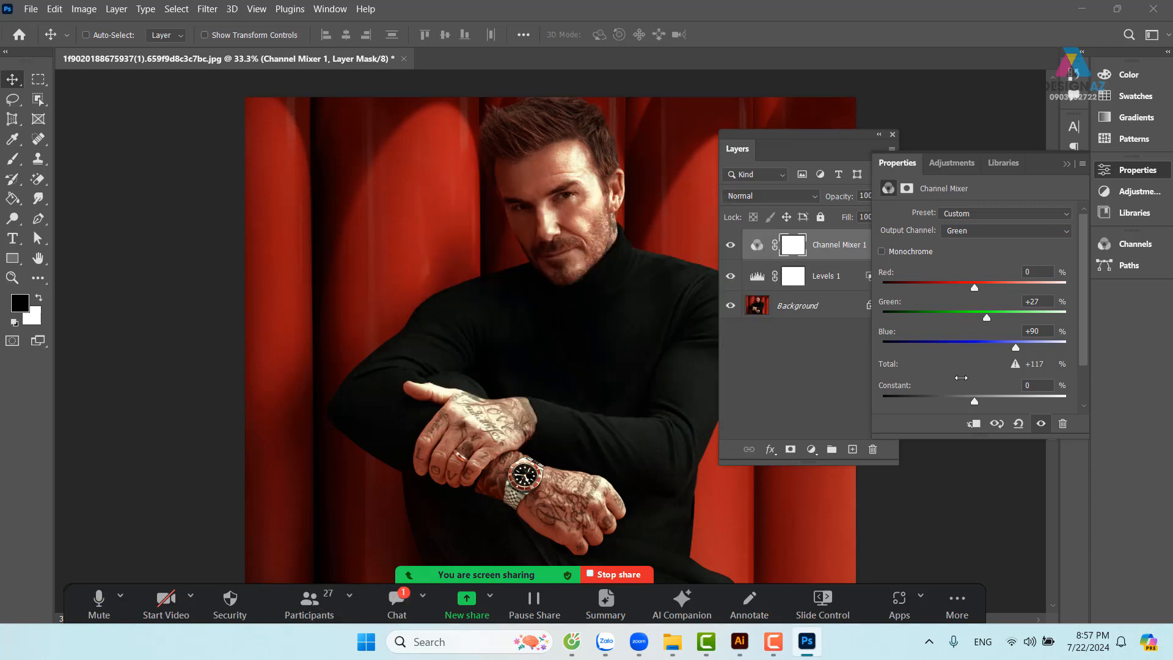
Merge the Channel Mixer and Levels adjustment layers with the Background photo into a single layer
left_click(1066, 164)
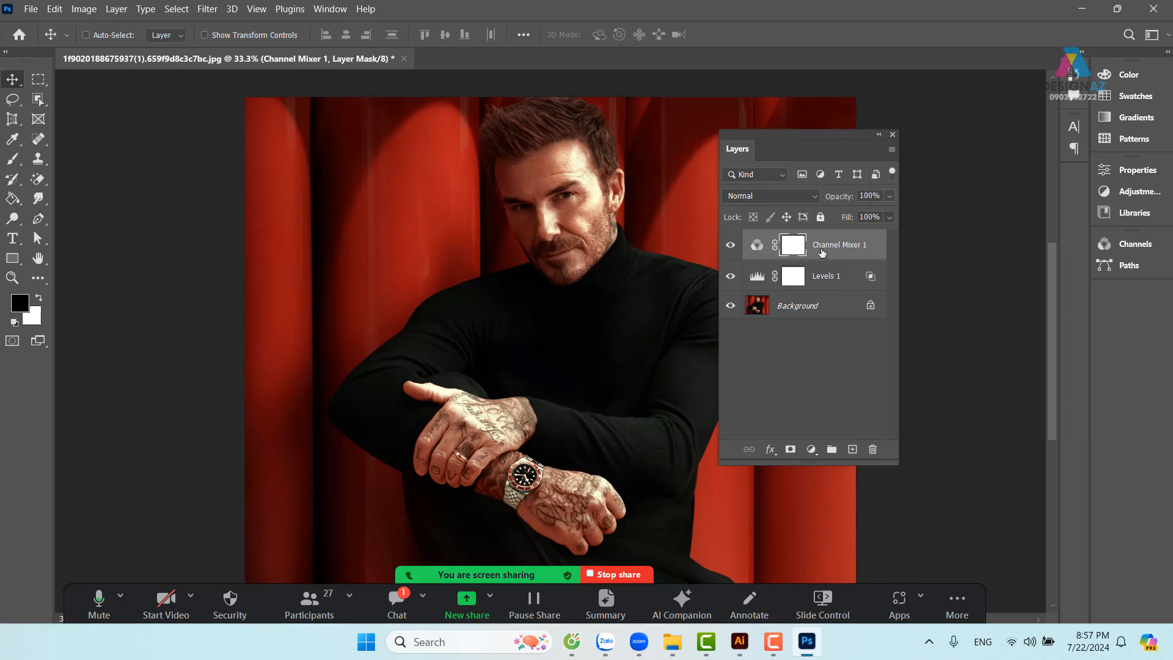
left_click(845, 342)
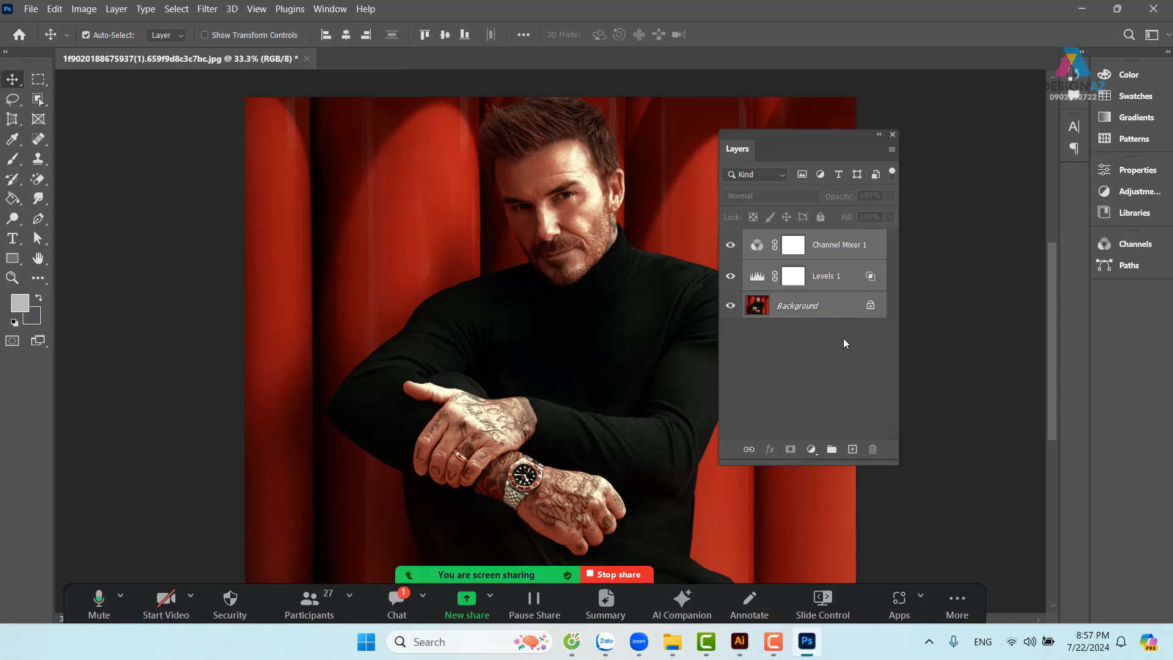
key("ctrl+e")
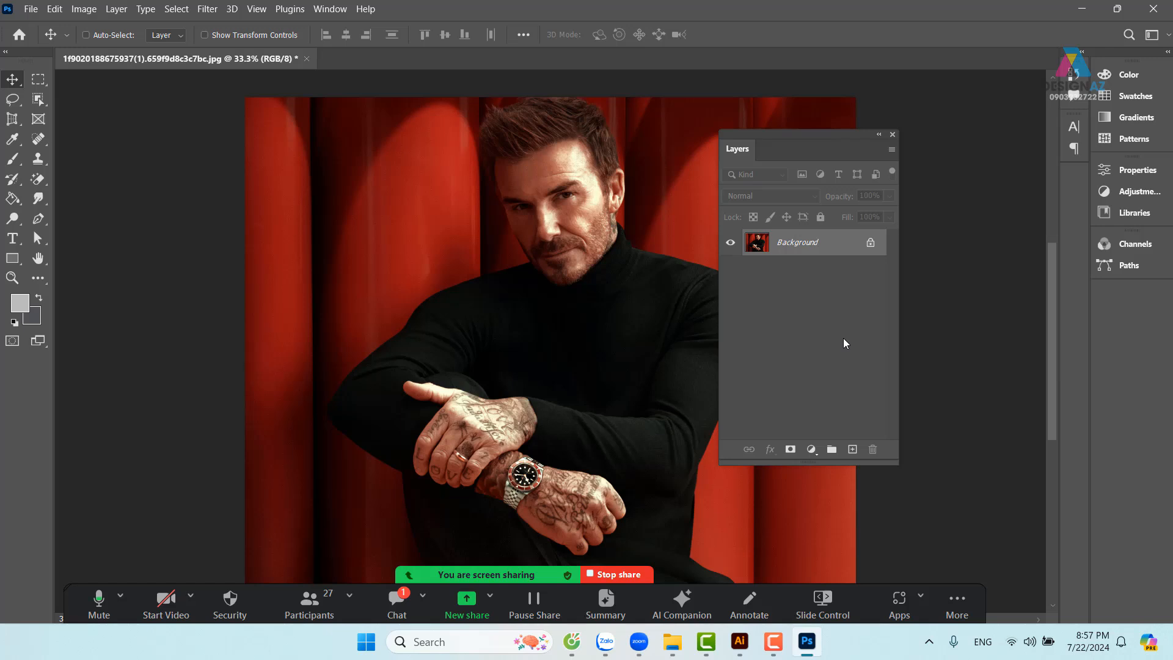
Save the graded photo over its JPEG file at Maximum quality 12 in Progressive format with 3 scans
left_click(31, 11)
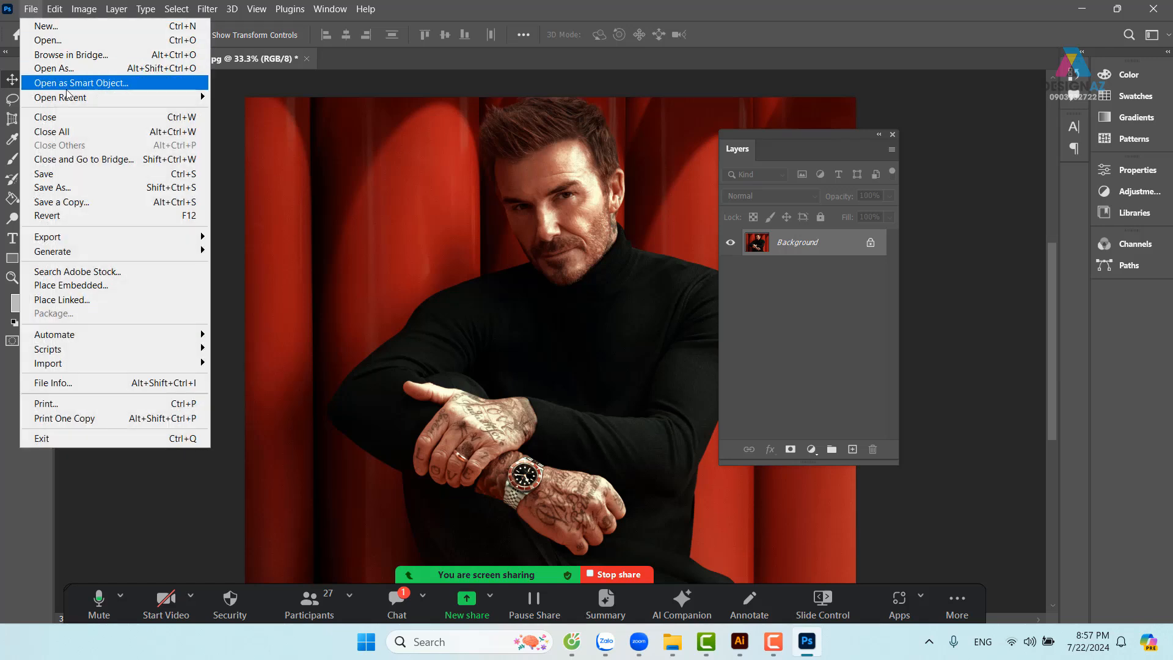
left_click(83, 174)
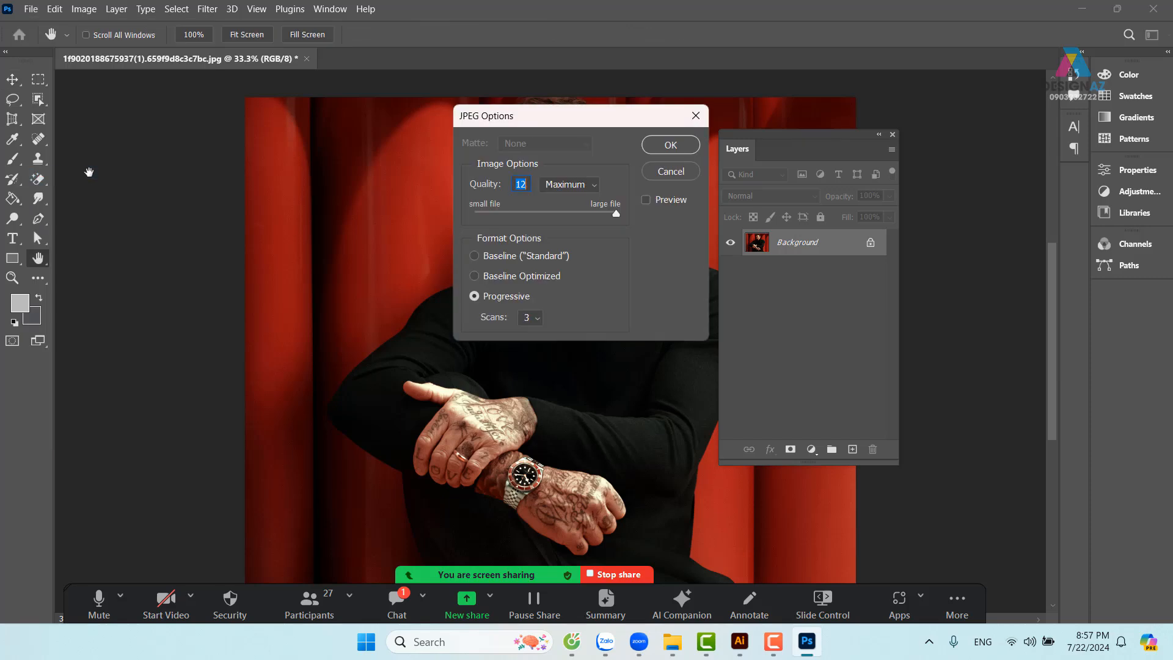
left_click(670, 145)
key("v")
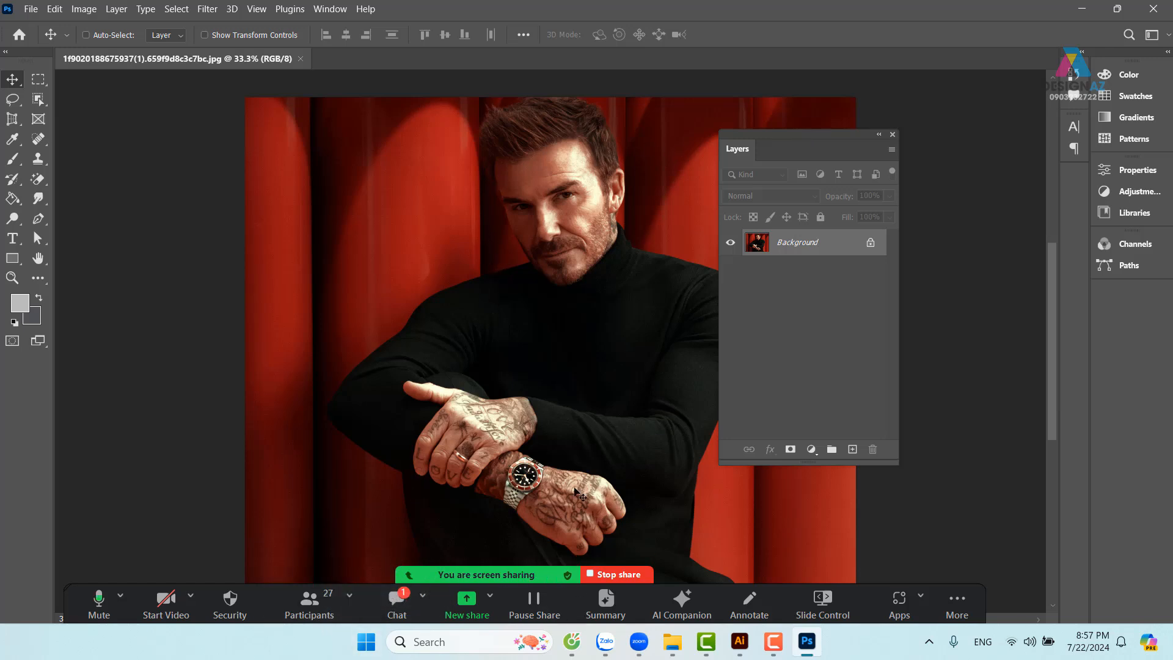
Switch the Zoom screen share to the Illustrator document Untitled-1 and update its modified linked images
left_click(467, 602)
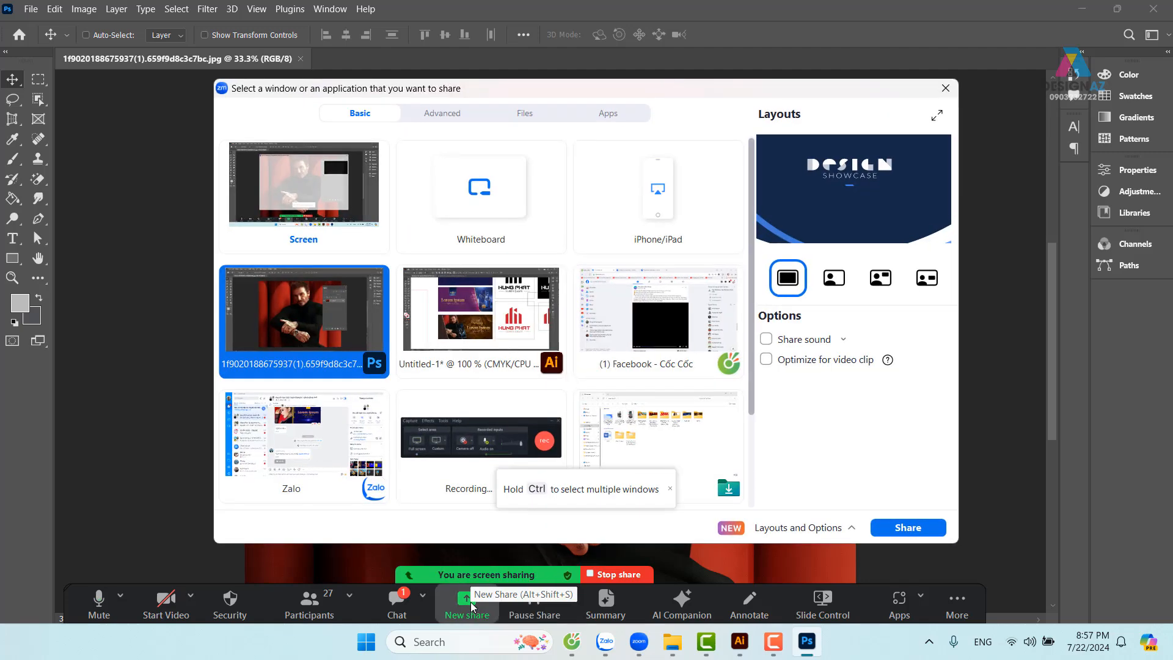
left_click(482, 331)
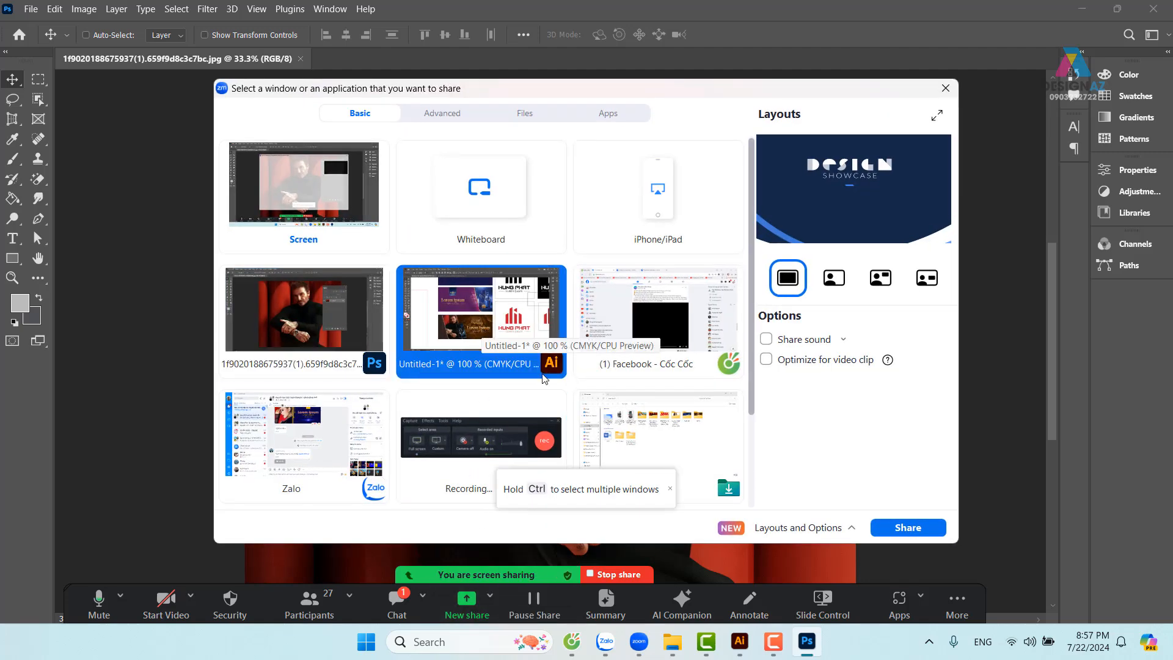
left_click(907, 528)
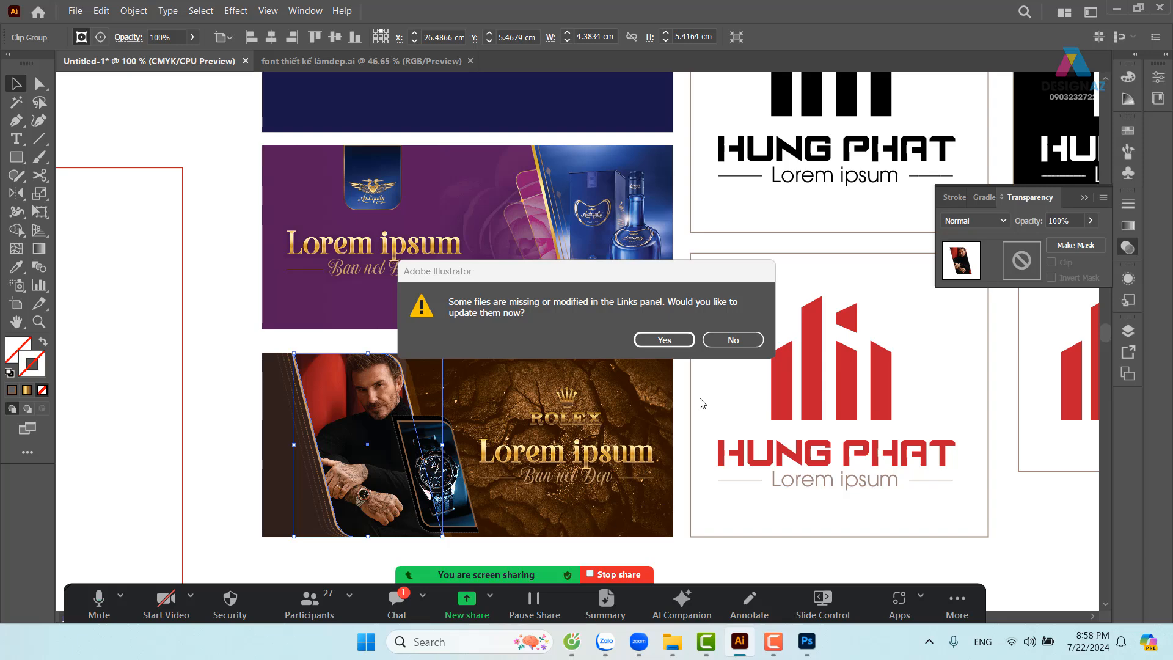
left_click(664, 340)
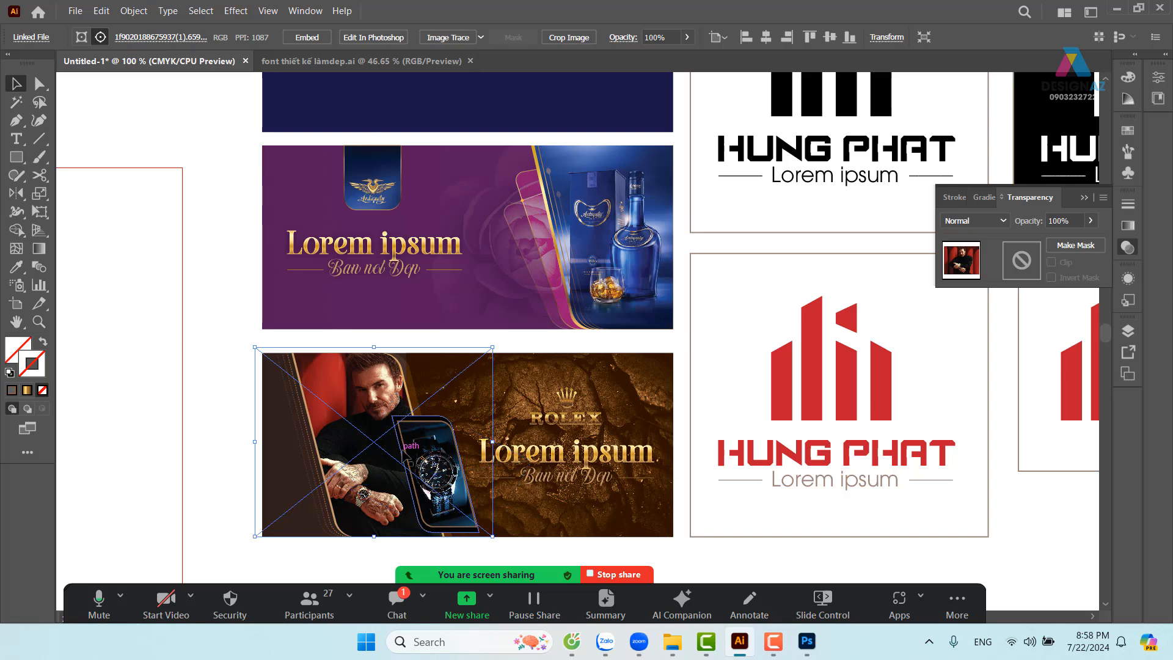
Examine the Rolex banner with the updated photo up close, unselected and clear of the Transparency settings
left_click(206, 485)
key("z")
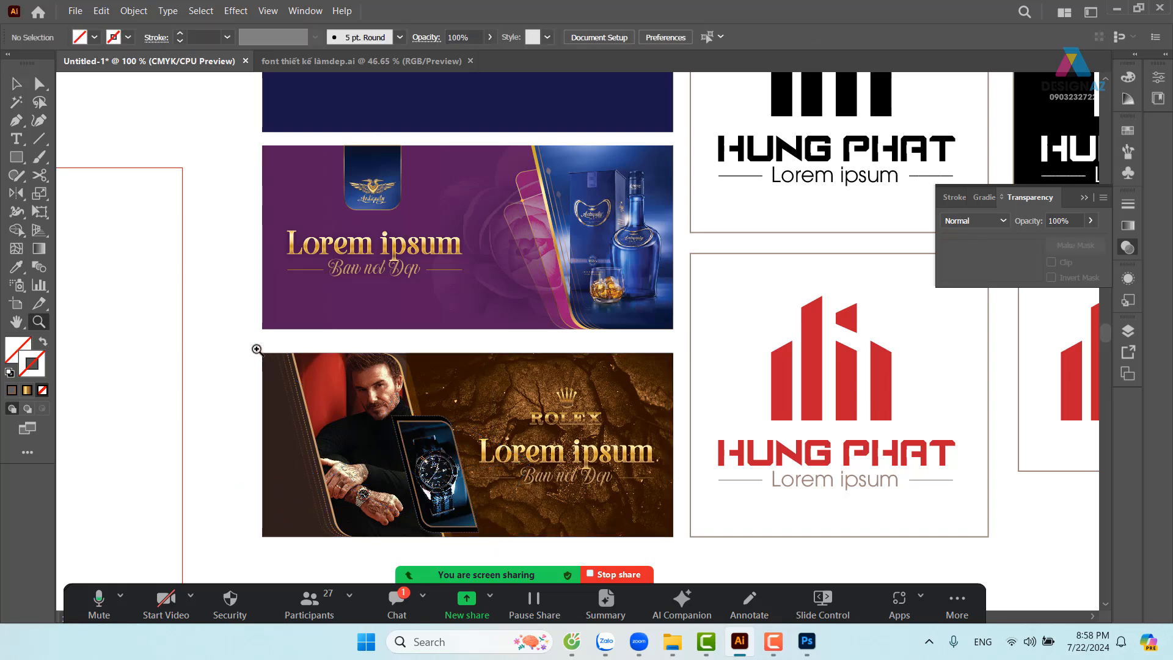
left_click_drag(257, 349, 677, 540)
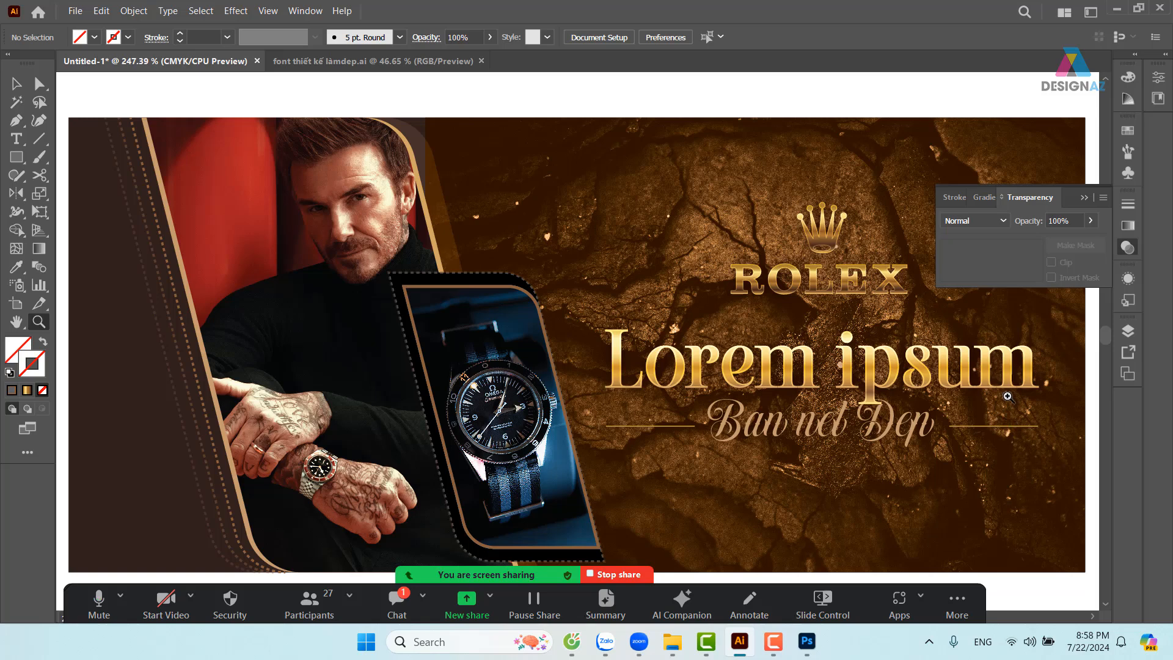
left_click(1083, 197)
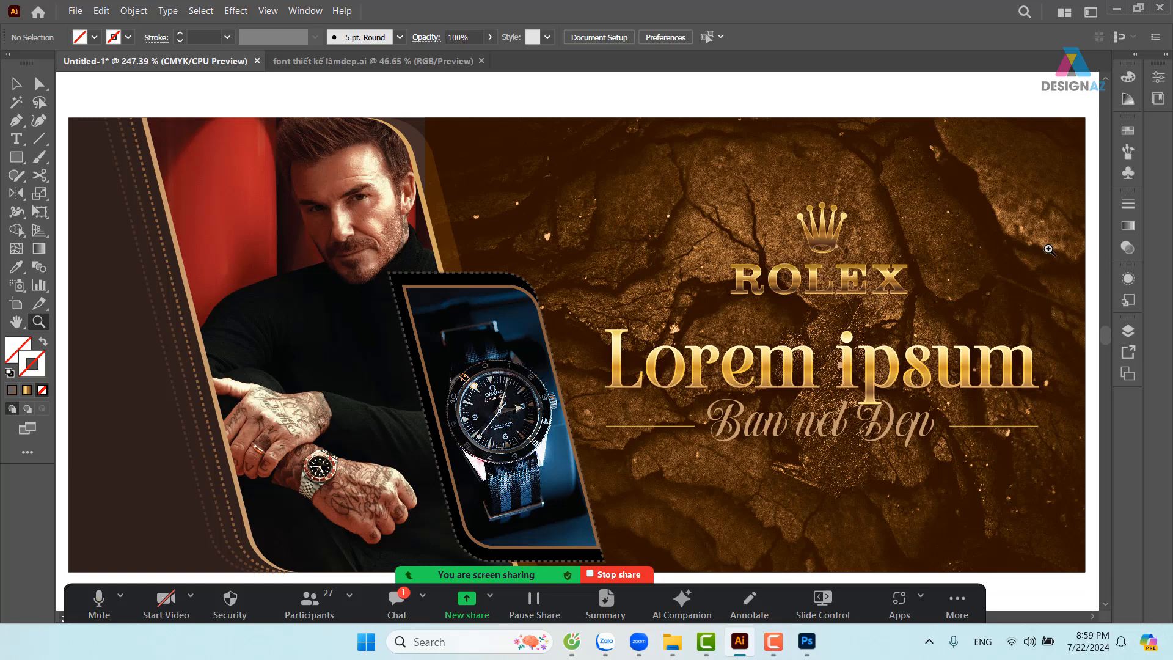
Close Photoshop and stop the Zoom screen share
right_click(810, 646)
left_click(792, 608)
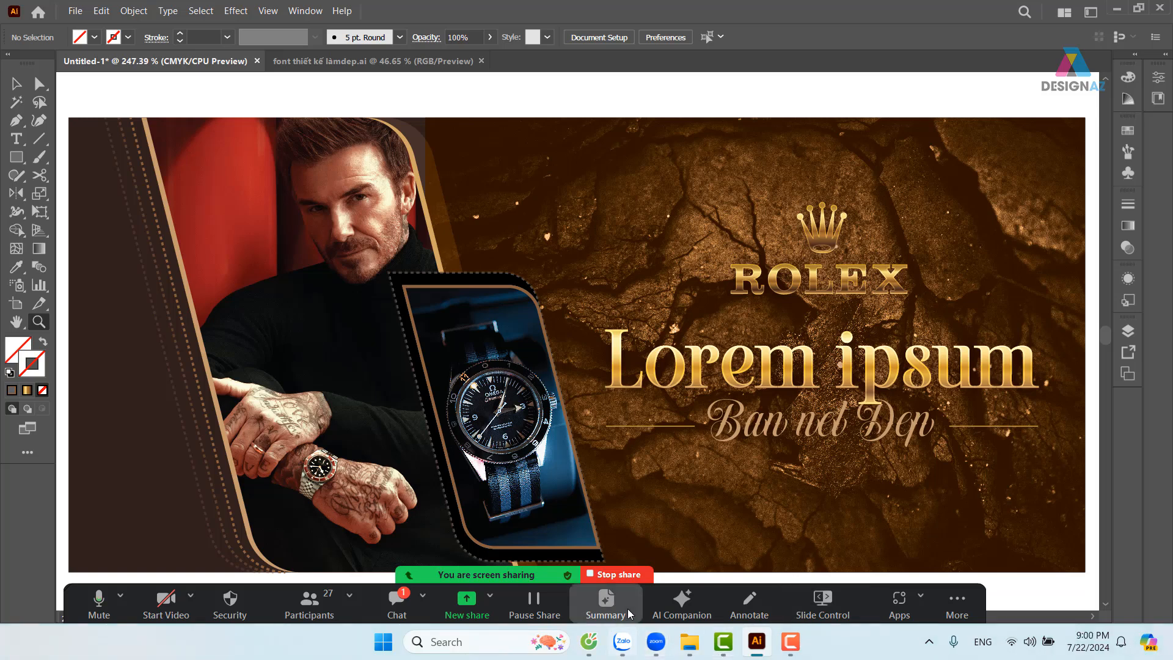
left_click(632, 576)
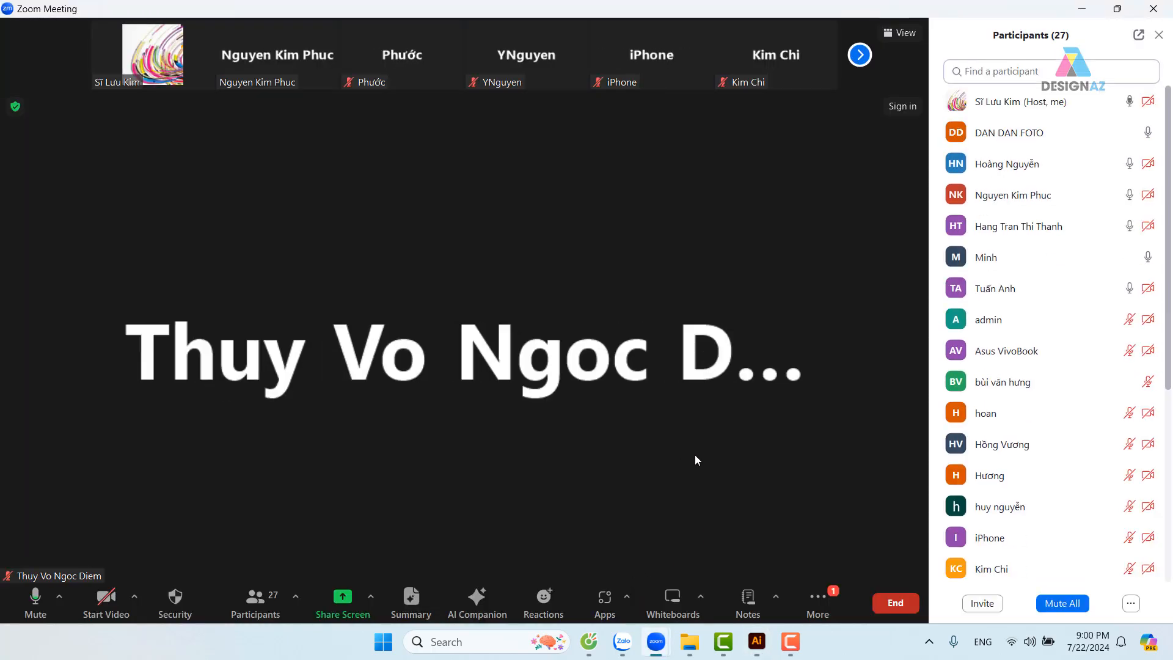
Bring up the screen recorder's window to check the recording duration, and minimize it
left_click(790, 643)
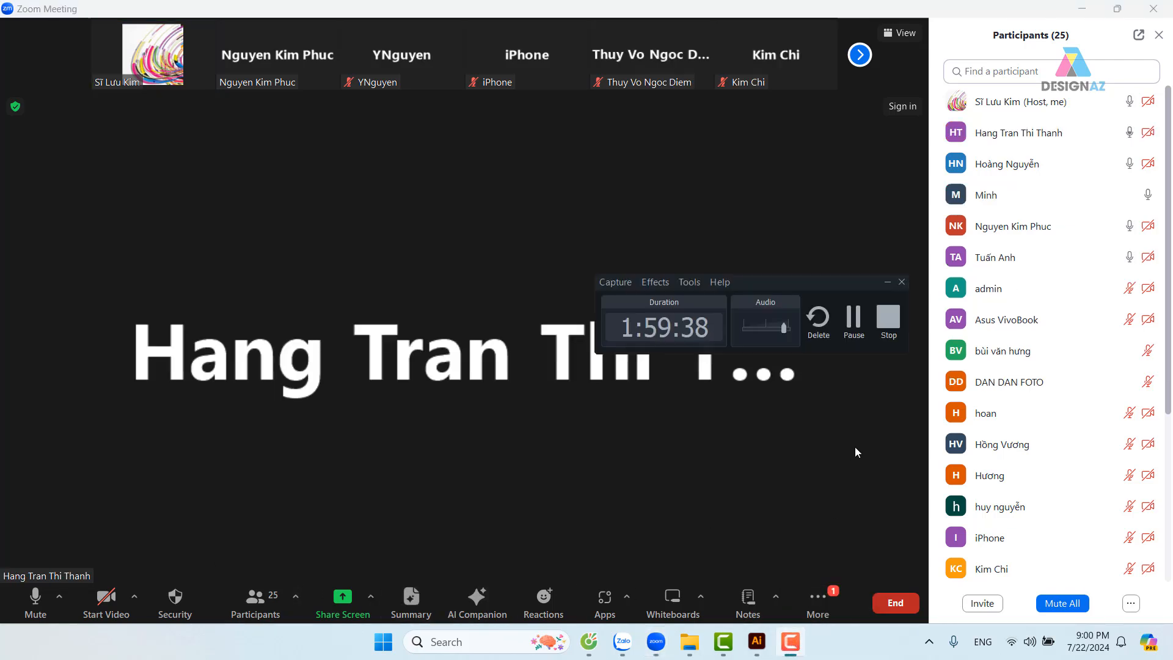
left_click_drag(814, 285, 726, 235)
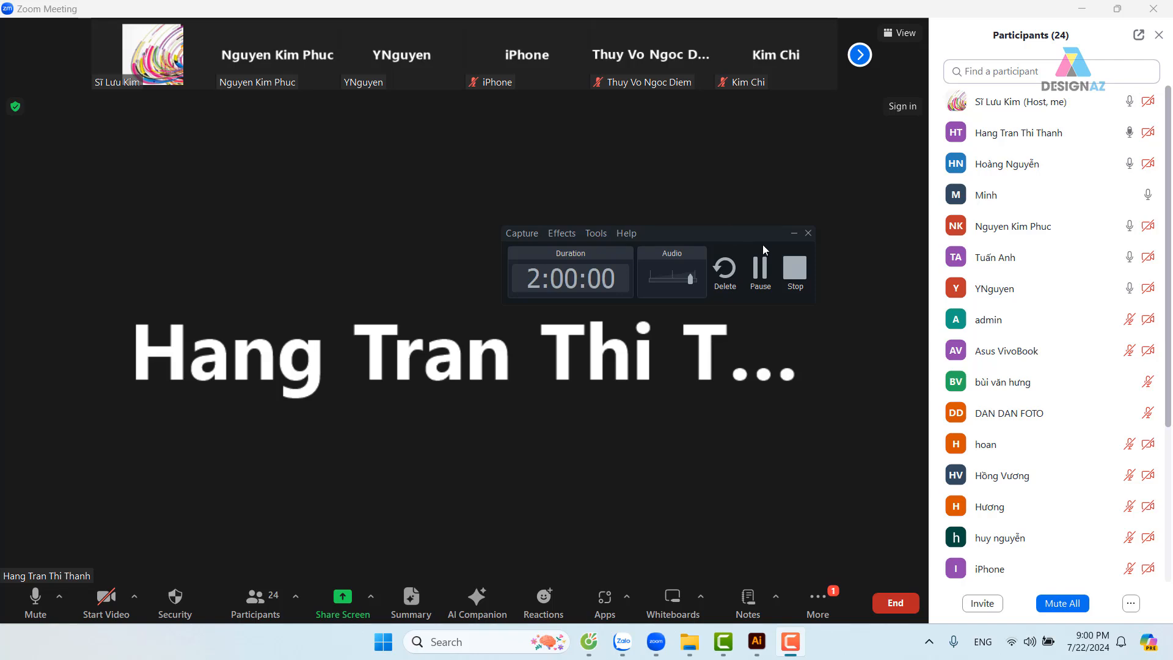
left_click(793, 233)
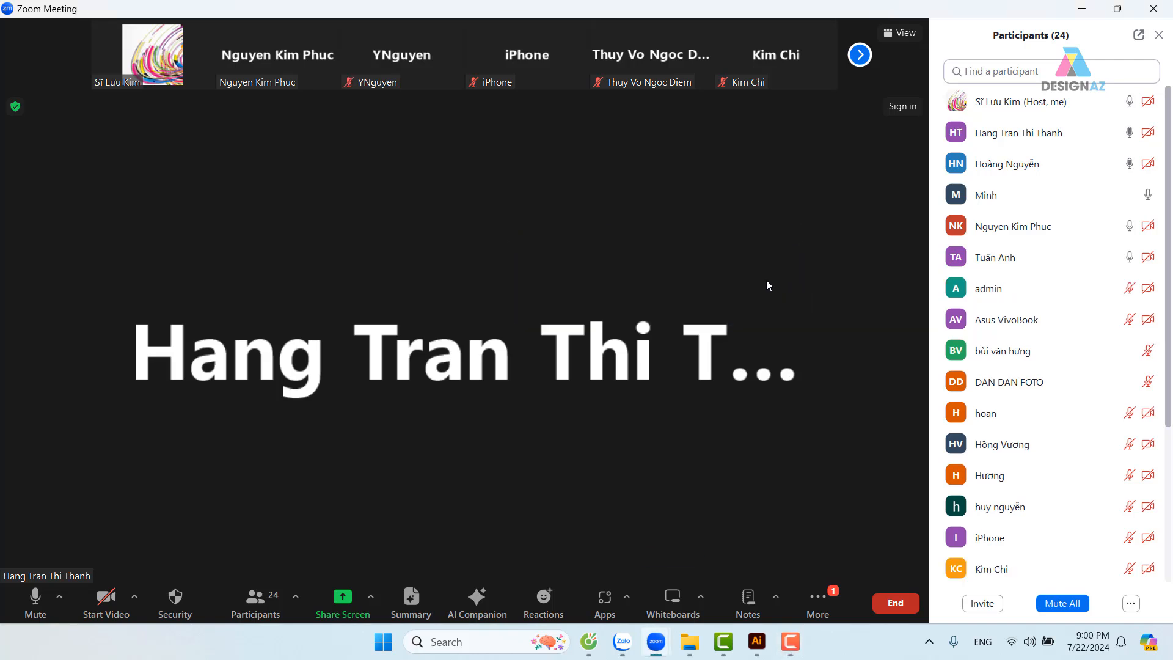